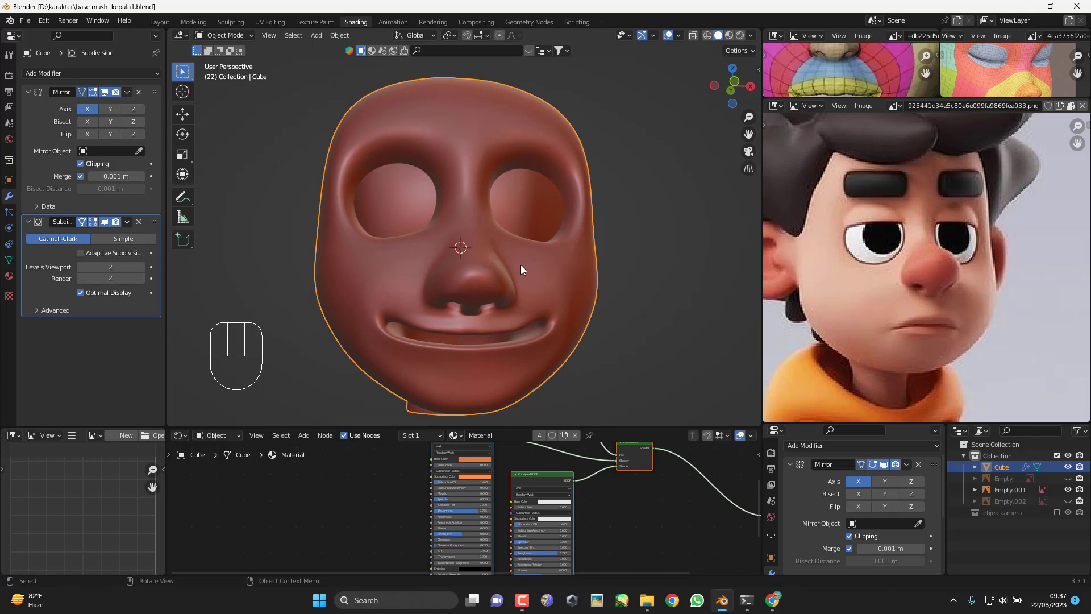
Step: Enter Edit Mode on the head mesh and frame the mouth in front view
key(KP_1)
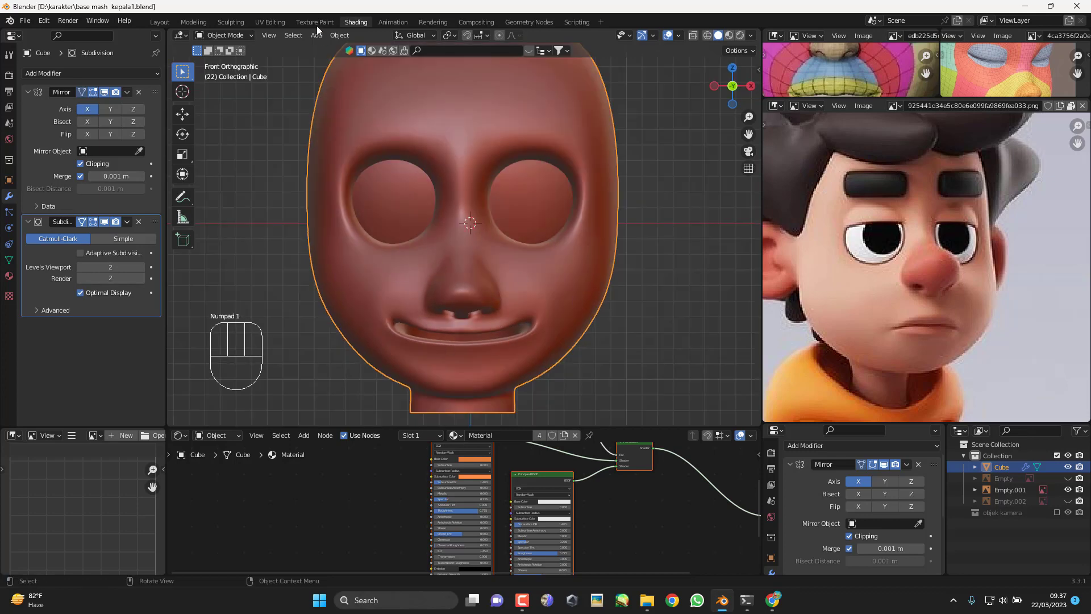
click(234, 36)
click(225, 60)
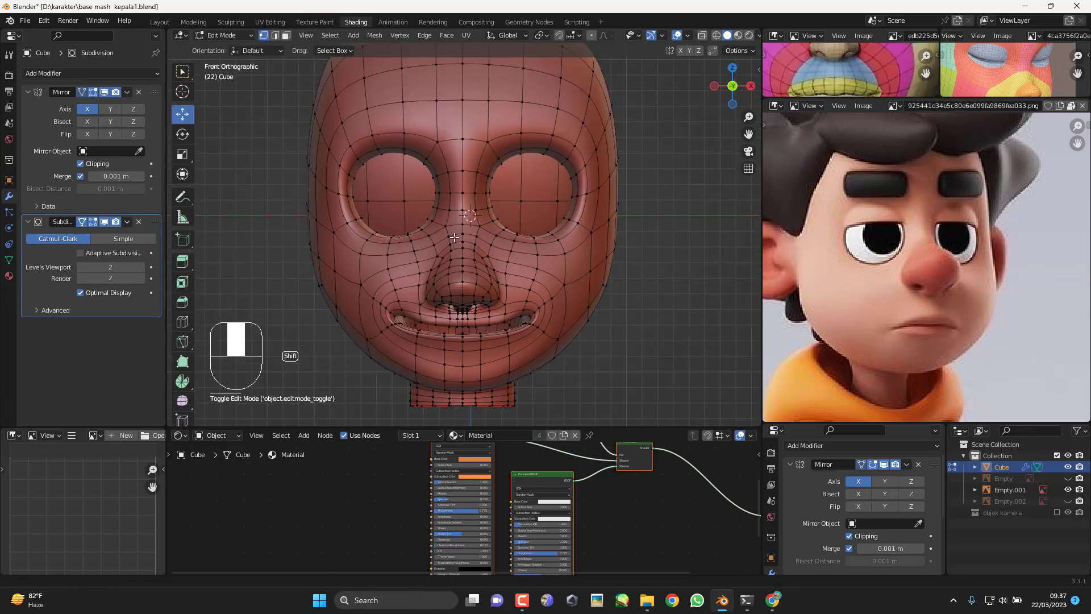
scroll(505, 280, up, 3)
shift+middle_drag(506, 386, 570, 307)
scroll(506, 280, up, 2)
key(KP_1)
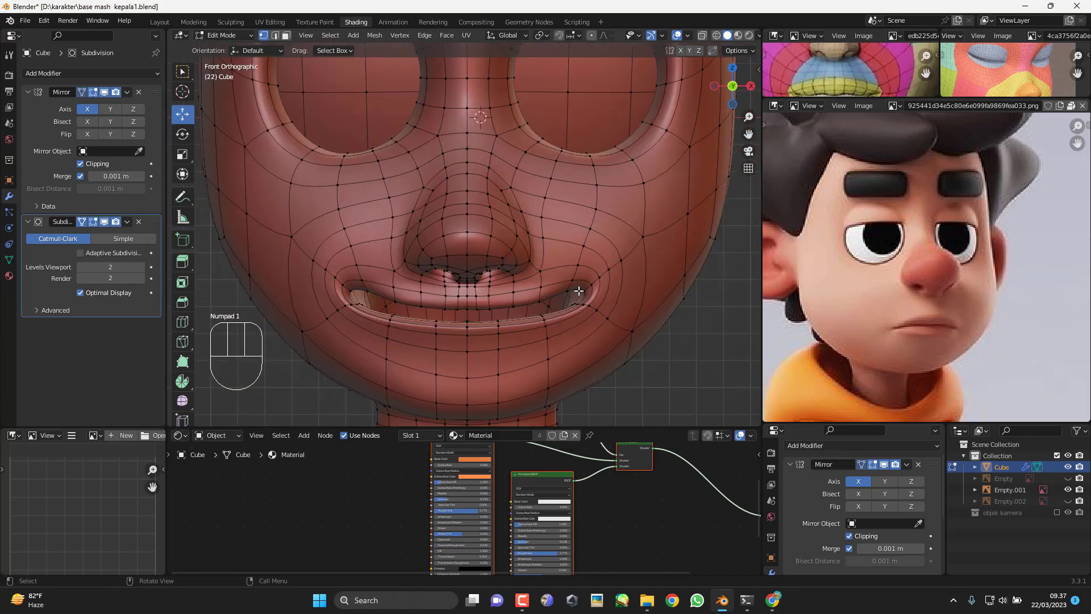
scroll(577, 366, up, 2)
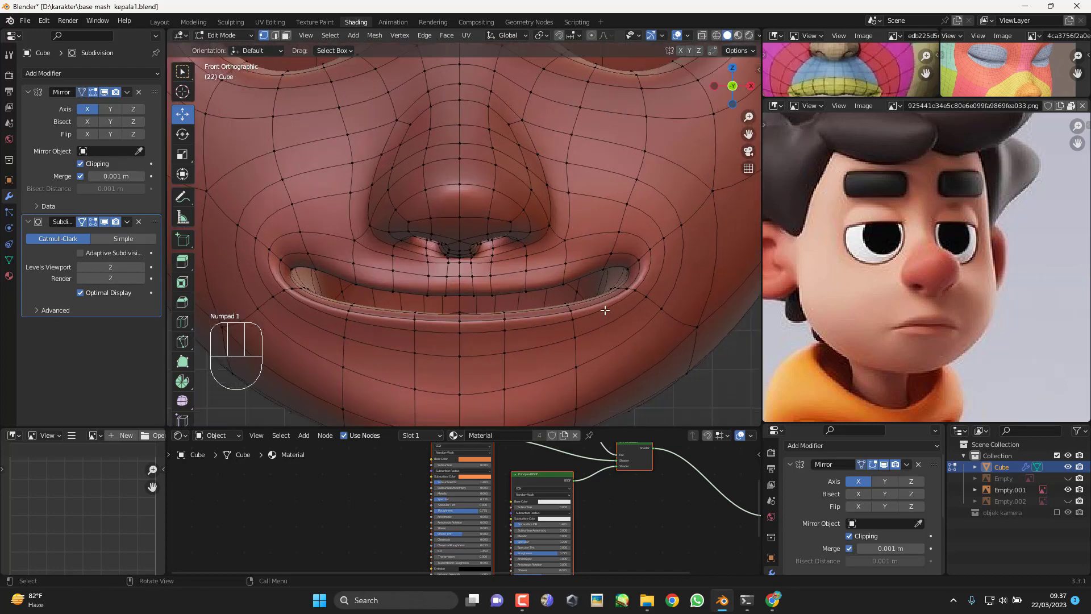
Step: Select the inner lip edge loops around the mouth opening, scale them narrower along X and shift them toward the face's centre line
alt+click(615, 290)
alt+shift+click(646, 273)
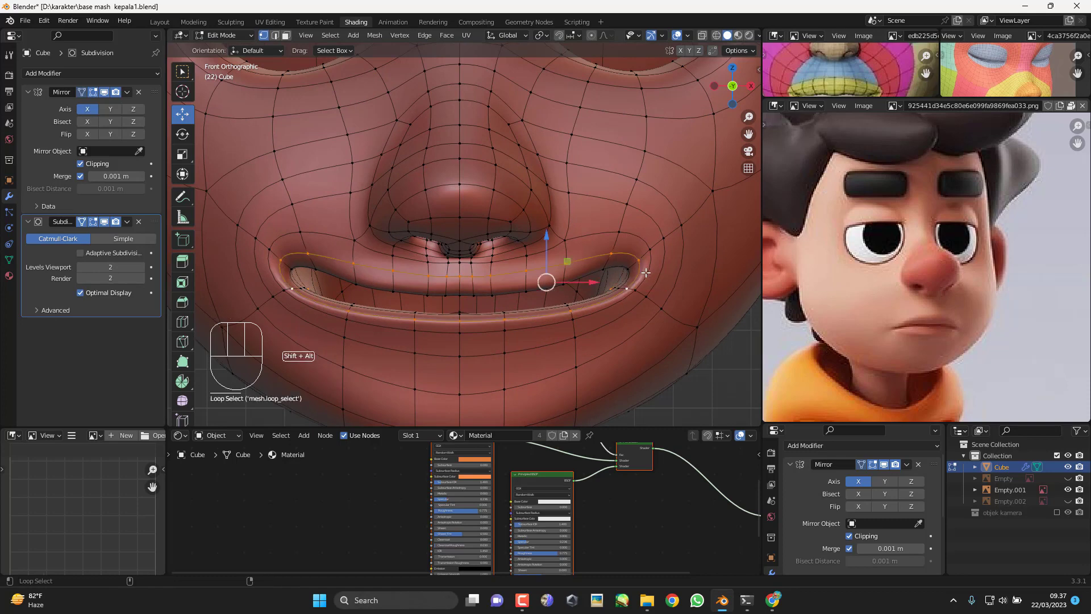
alt+shift+click(587, 277)
middle_drag(405, 325, 393, 316)
middle_drag(324, 327, 339, 312)
key(KP_1)
alt+shift+click(558, 330)
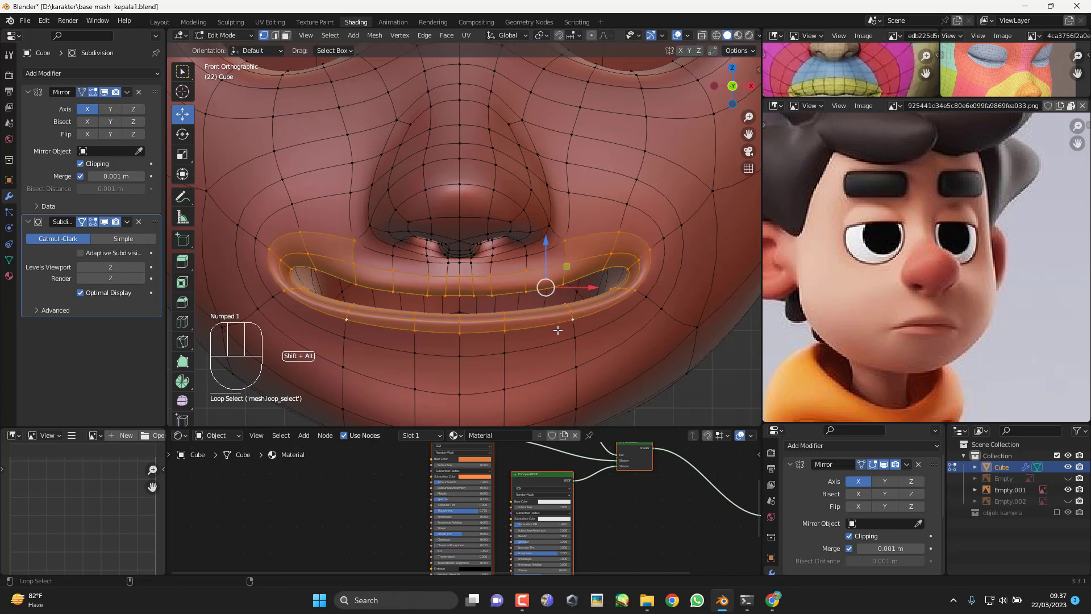
key(ctrl+z)
key(ctrl+z)
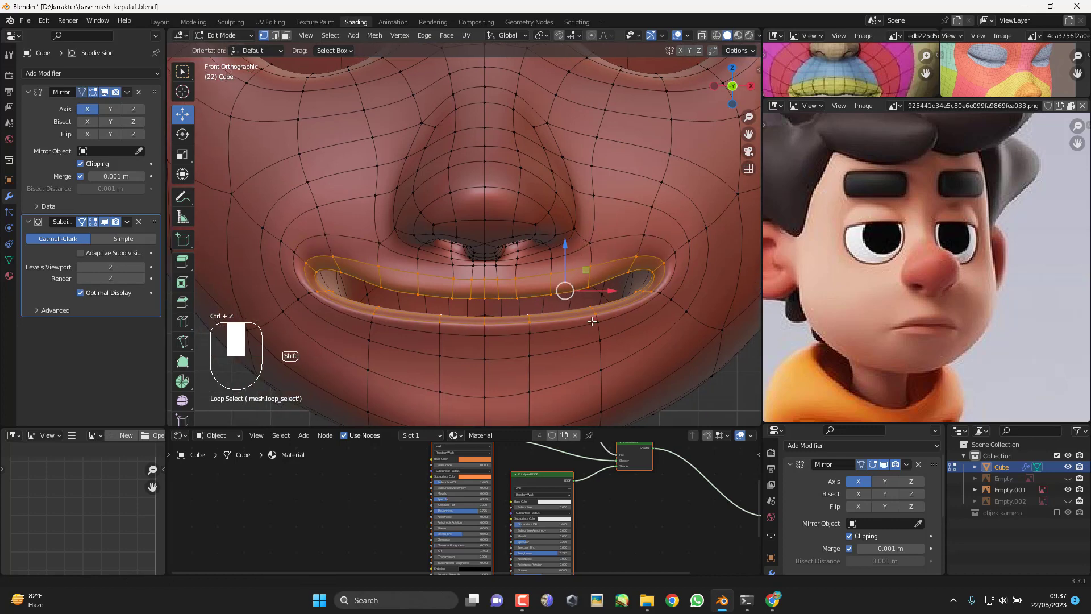
scroll(663, 355, up, 1)
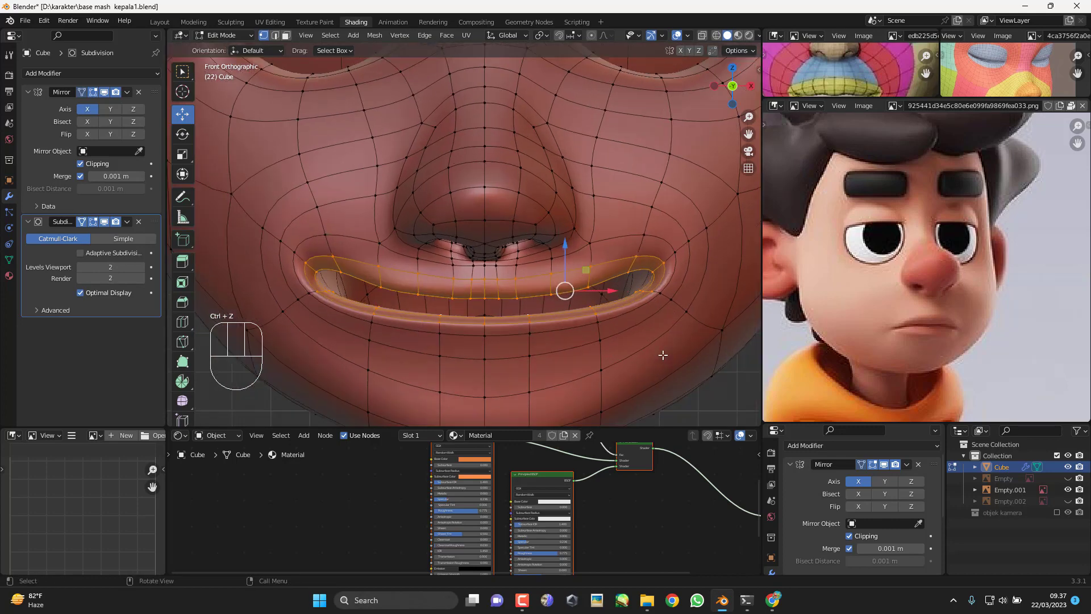
key(s)
key(x)
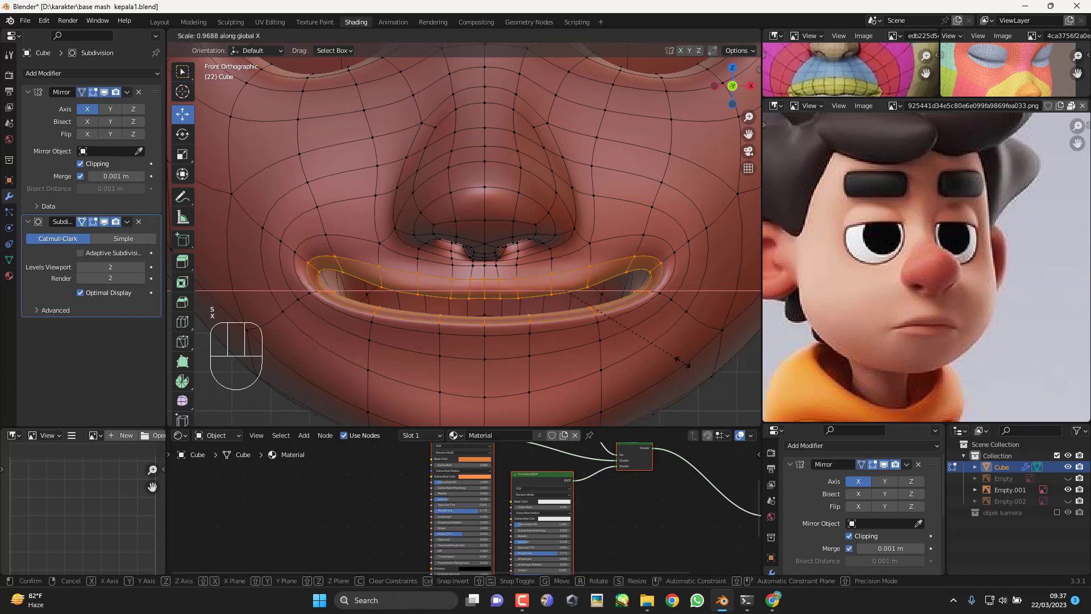
click(649, 342)
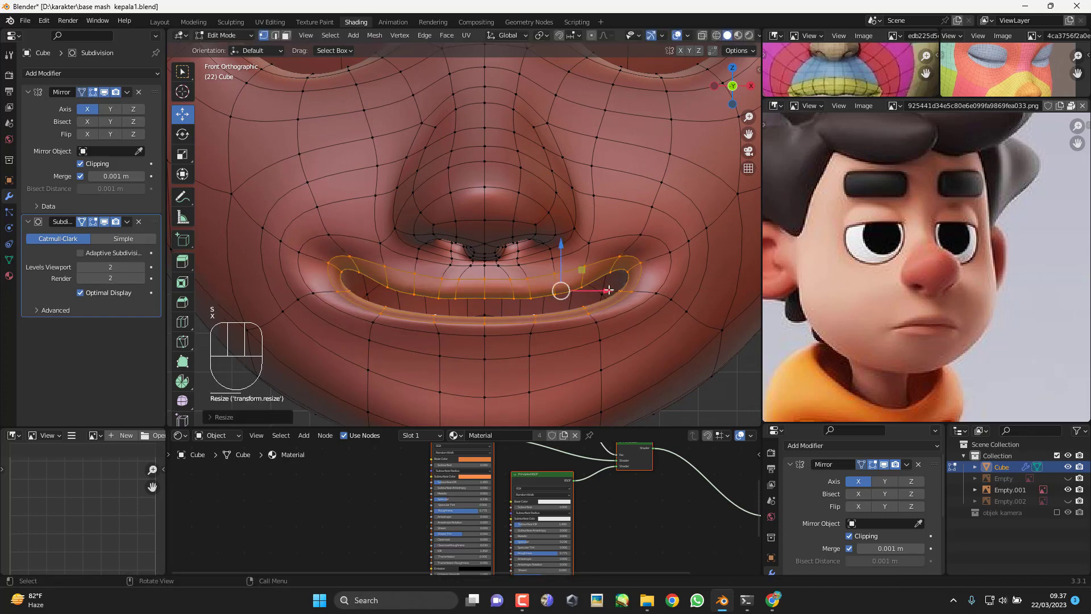
drag(609, 291, 595, 291)
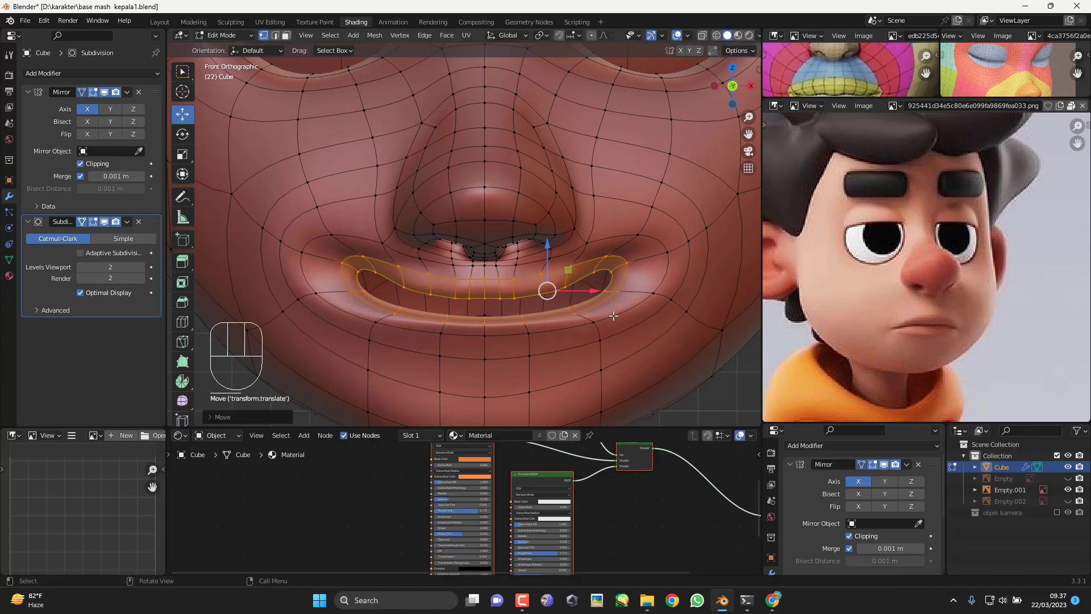
Step: In side view, flatten the selected lip loops along Y and move them forward toward the front of the face
key(KP_3)
key(s)
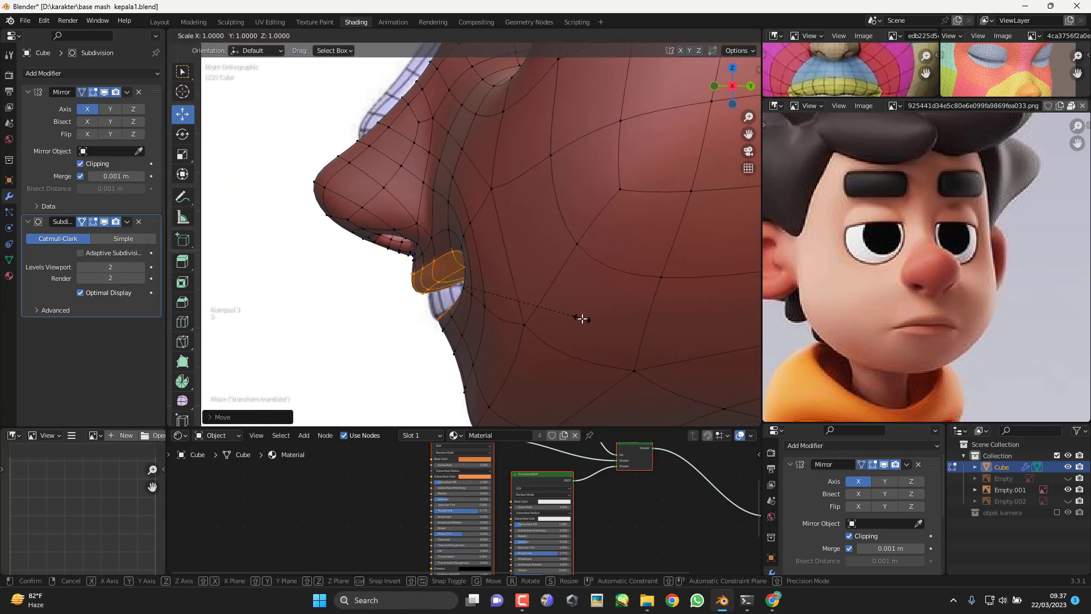
key(x)
key(y)
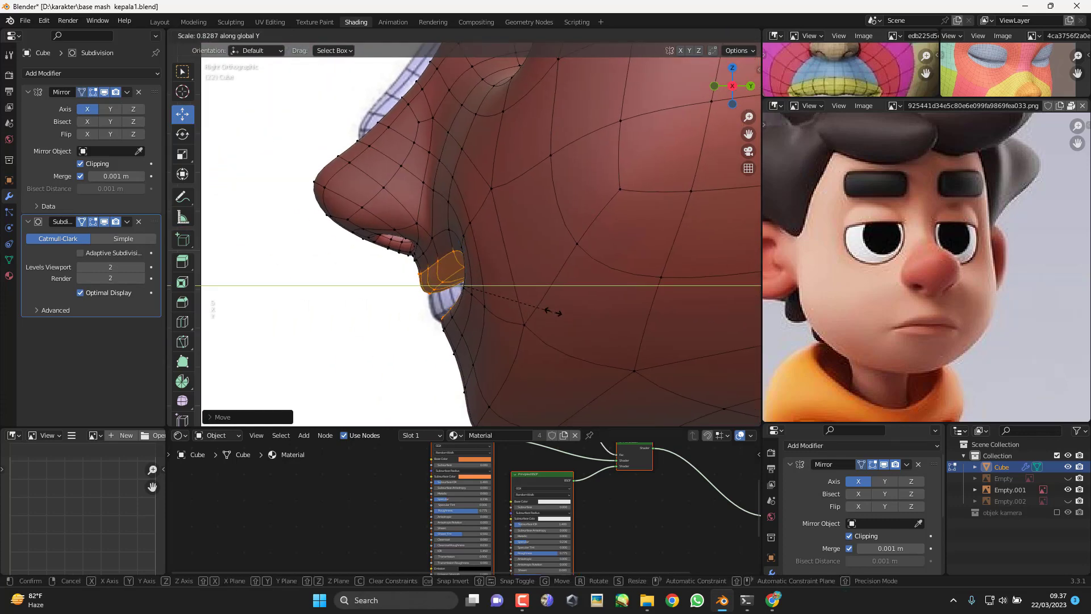
click(527, 308)
drag(496, 286, 489, 286)
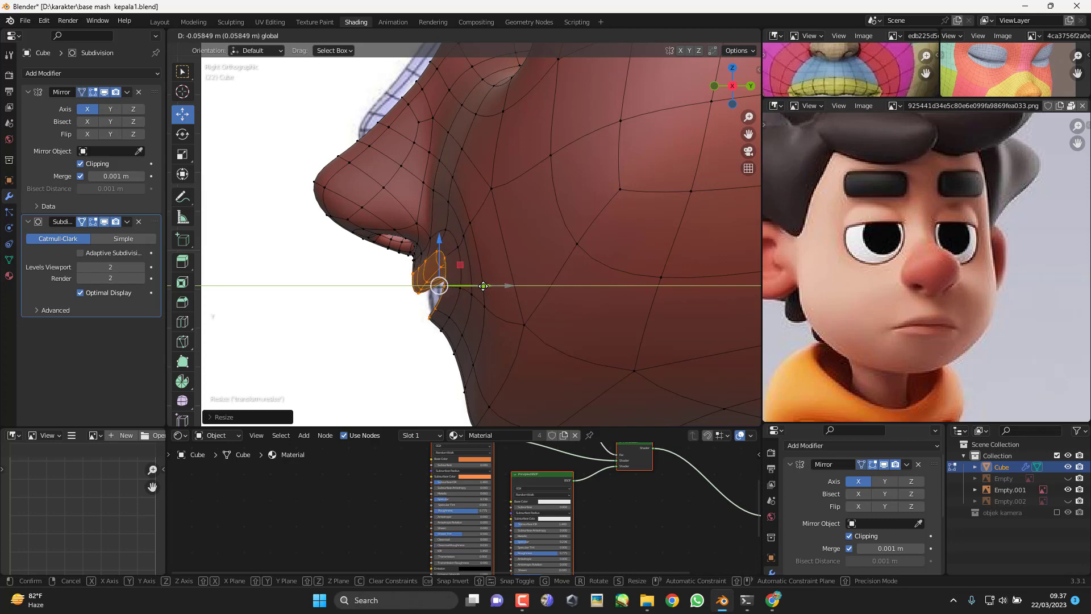
key(KP_1)
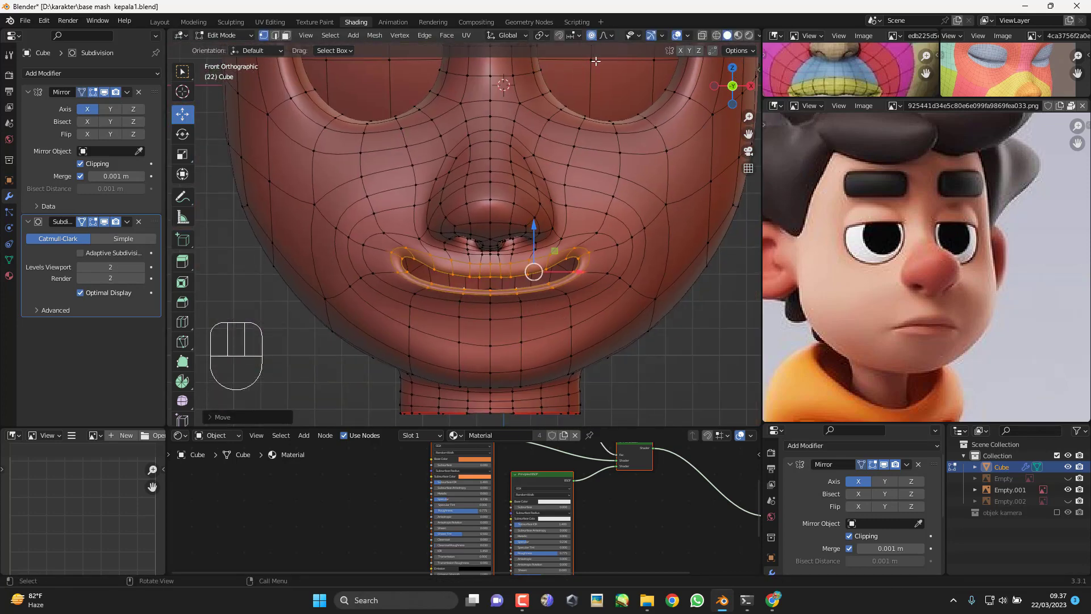
Step: Turn off proportional editing, add the vertices below the lower lip to the lip selection and move the whole selection down along Z
scroll(553, 245, up, 2)
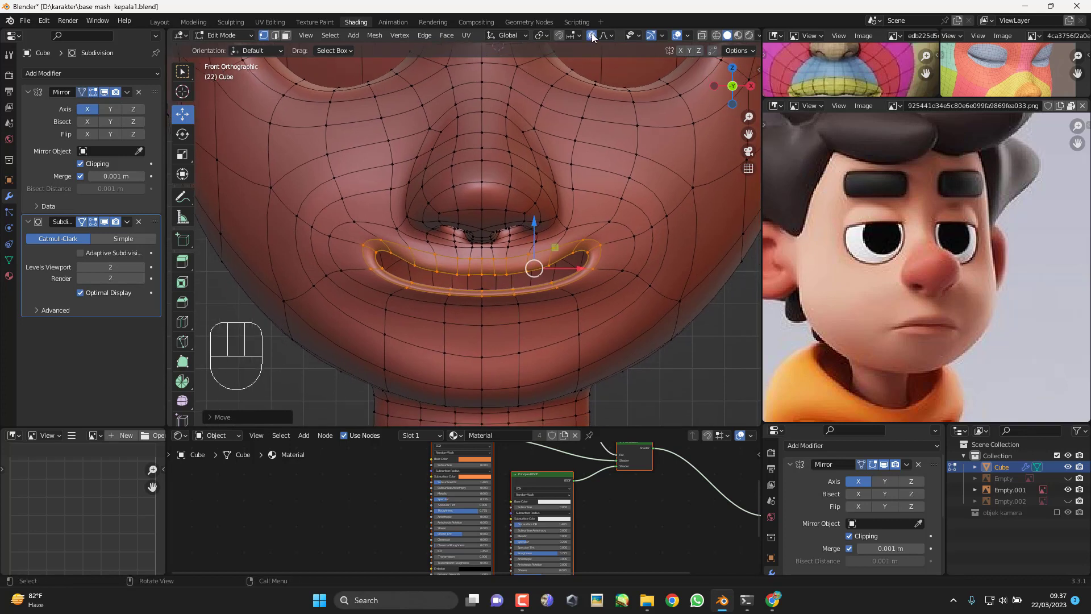
click(592, 38)
shift+middle_drag(543, 303, 543, 284)
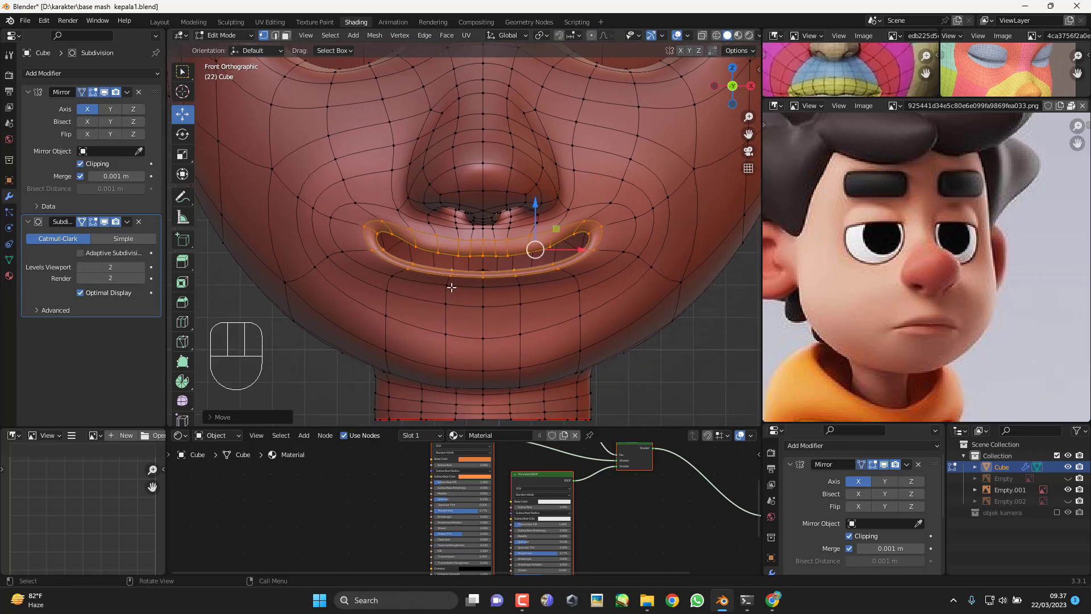
shift+click(492, 290)
shift+click(521, 287)
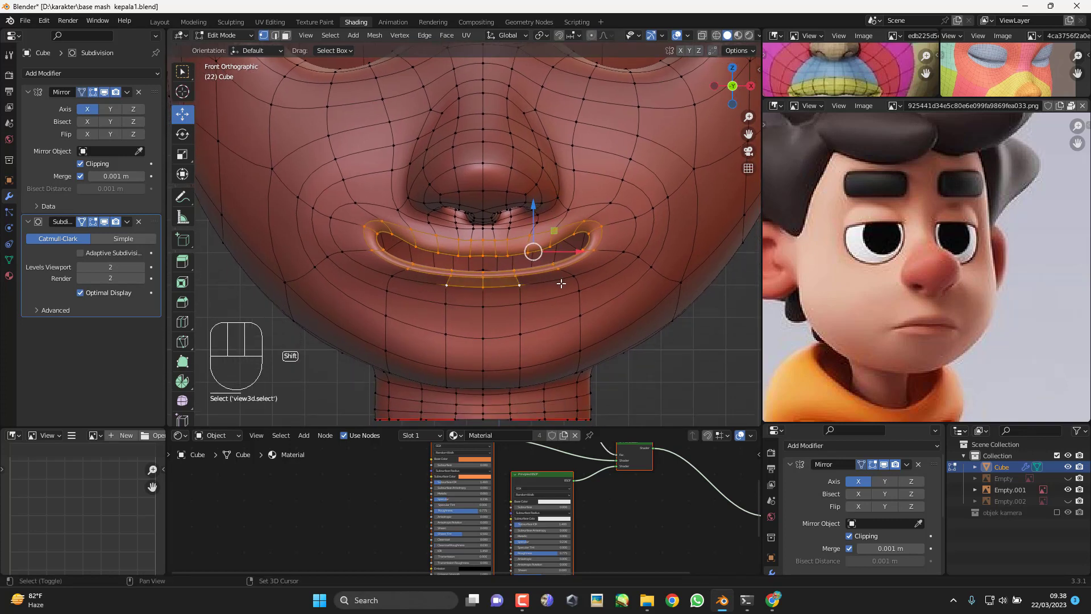
shift+click(574, 282)
shift+click(621, 251)
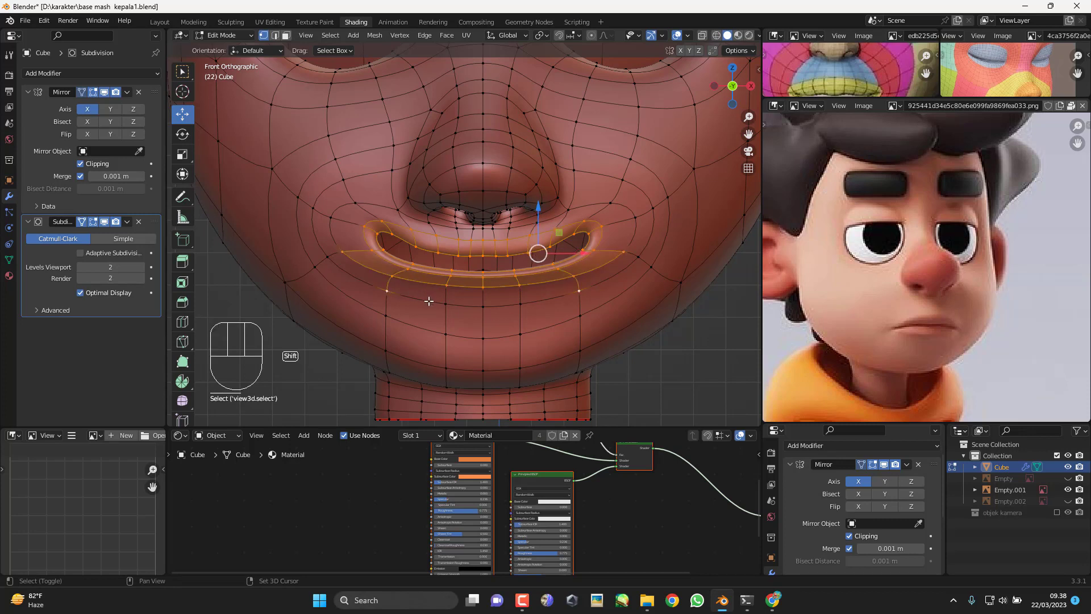
shift+click(448, 302)
shift+click(529, 324)
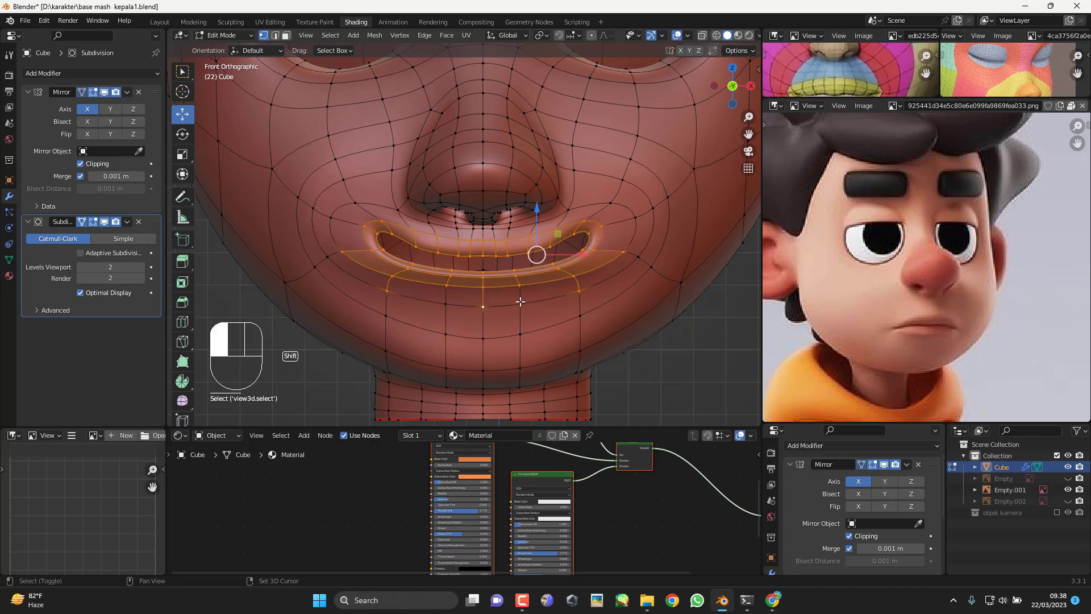
shift+click(520, 302)
shift+click(480, 342)
shift+click(587, 316)
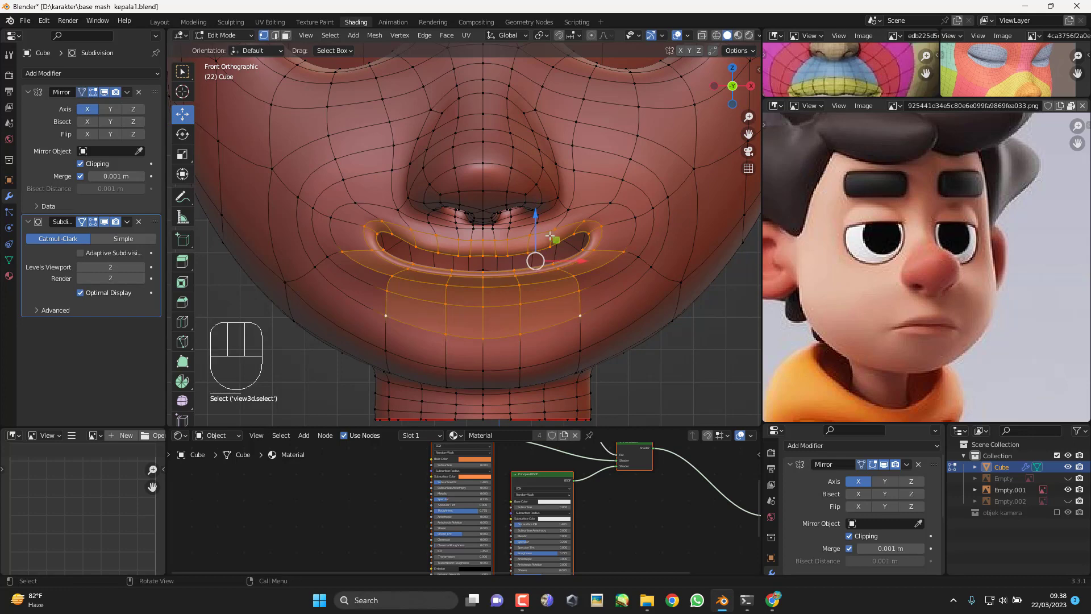
drag(538, 215, 540, 231)
shift+click(520, 346)
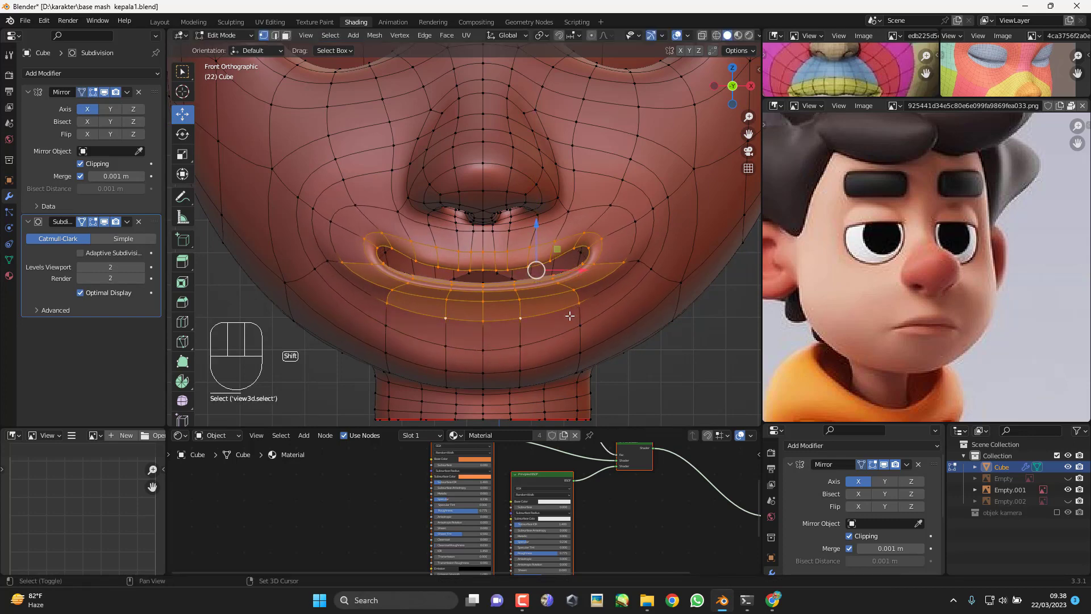
Step: Move the cheek vertex beside the mouth corner down by about 0.1 m
click(642, 262)
shift+middle_drag(663, 270, 637, 258)
key(g)
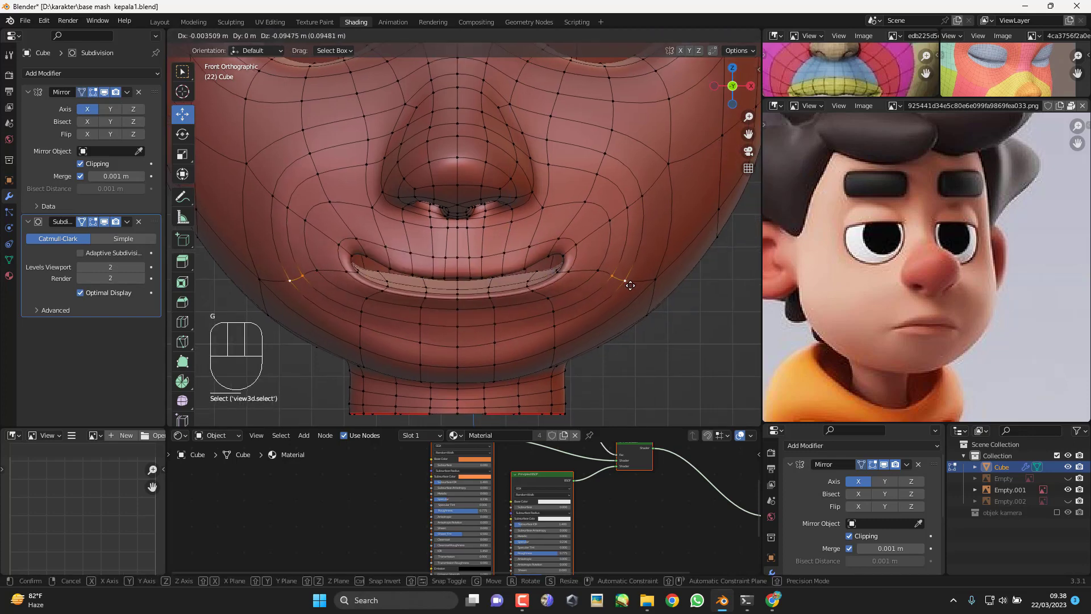
click(627, 289)
Step: Select the row of vertices just below the lower lip, lower it slightly and clear the selection
click(540, 301)
shift+click(494, 309)
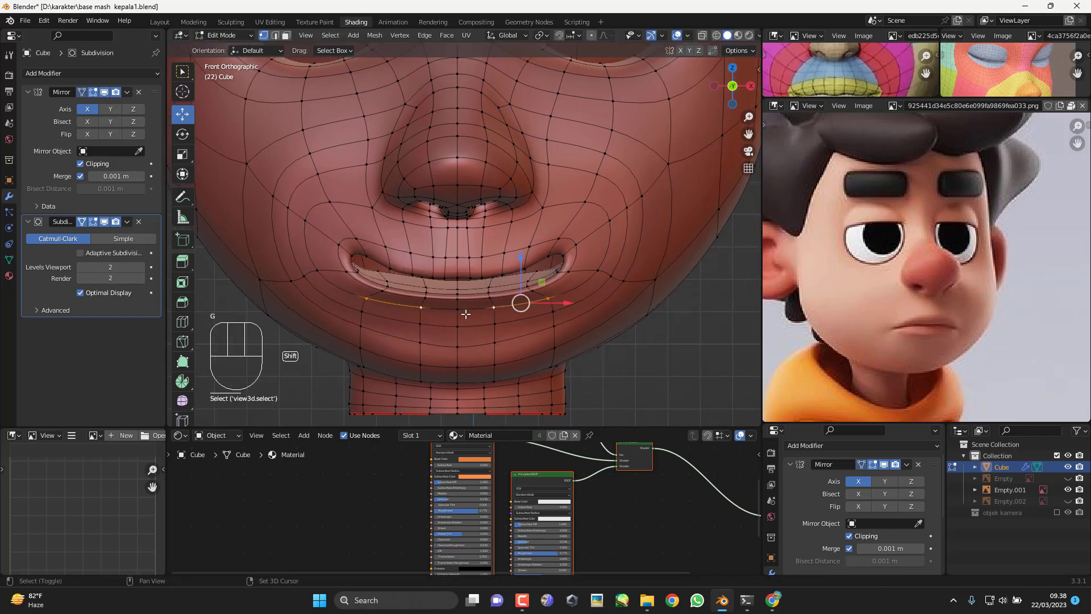
shift+click(464, 313)
key(g)
click(464, 324)
middle_drag(577, 271, 589, 224)
key(KP_1)
click(656, 365)
Step: Delete the vertical edge loop running from the nostril down to the upper lip using Edge Loops
scroll(636, 366, up, 4)
middle_drag(589, 336, 587, 293)
key(KP_1)
alt+shift+click(547, 209)
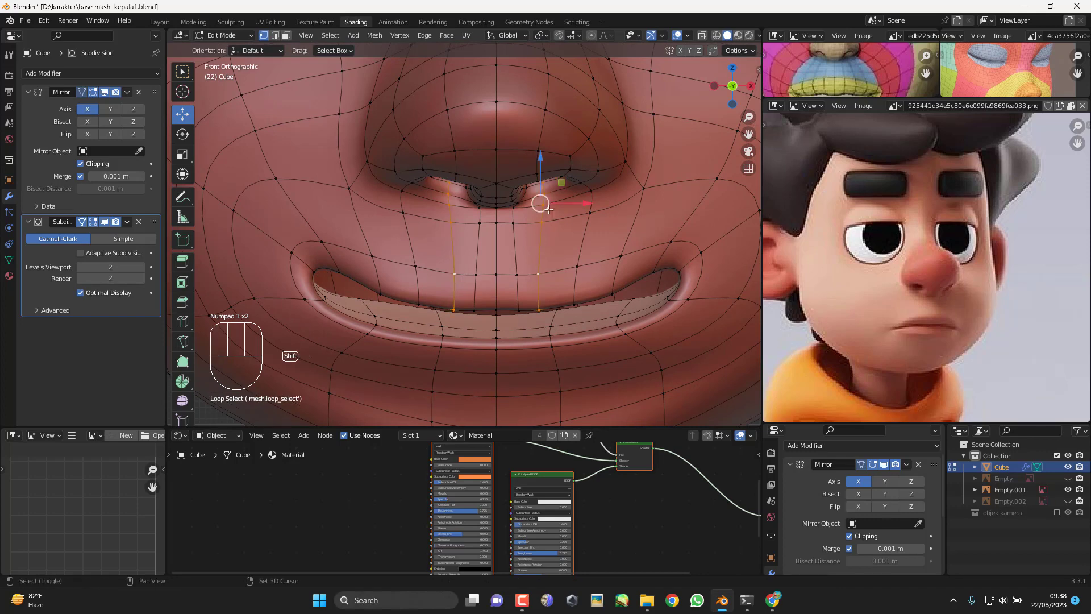
shift+scroll(529, 237, down, 2)
key(x)
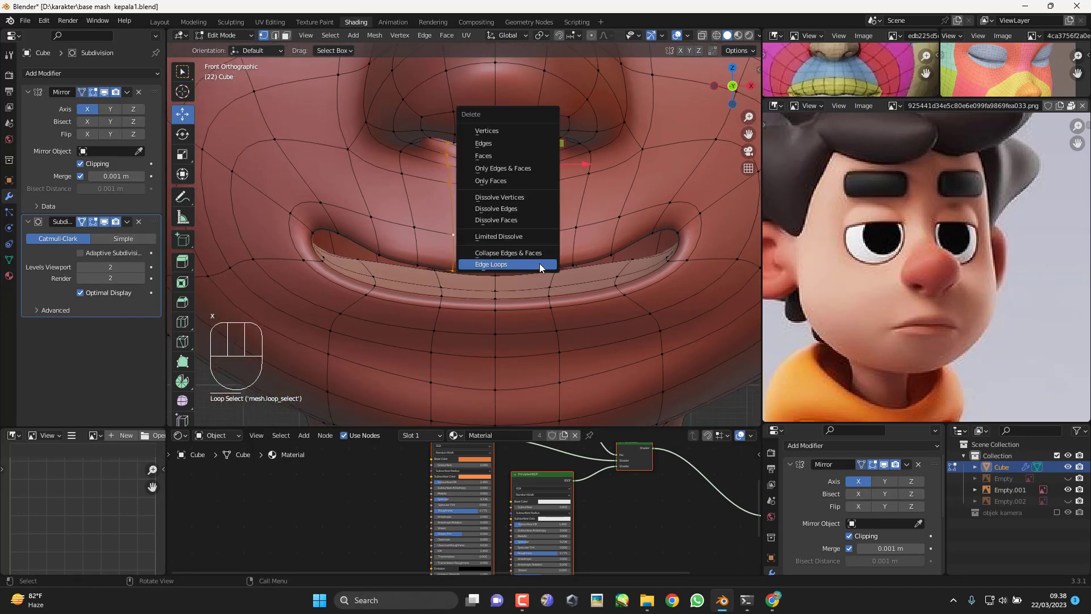
click(540, 264)
Step: Move the two upper-lip vertices near the mouth corner down and inward, and deselect them
scroll(595, 278, down, 2)
shift+middle_drag(588, 288, 540, 302)
click(570, 250)
shift+click(587, 251)
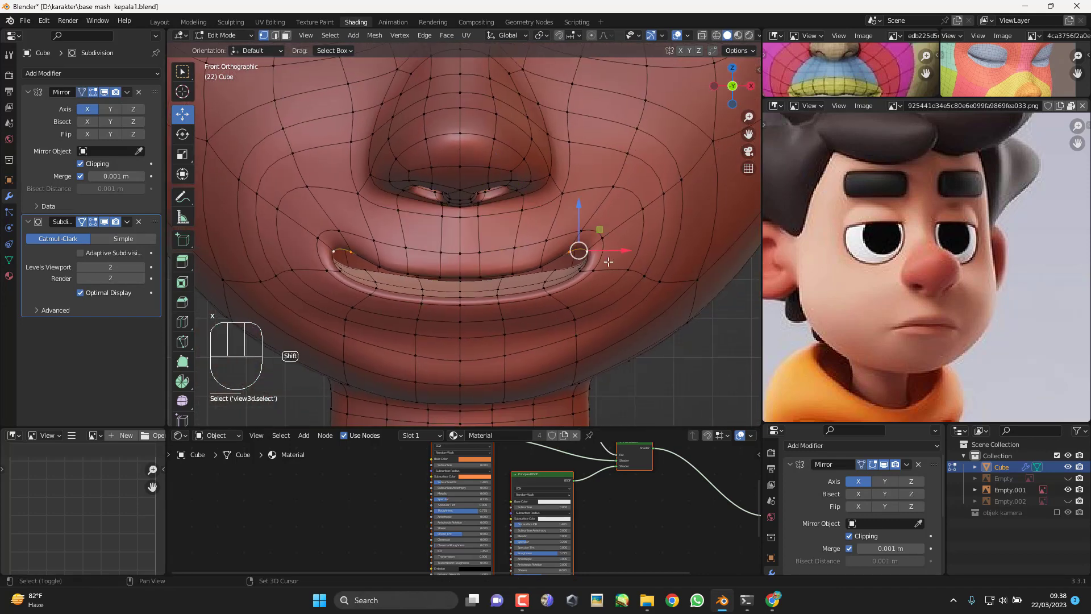
scroll(622, 255, up, 1)
shift+middle_drag(628, 256, 600, 245)
key(g)
click(591, 276)
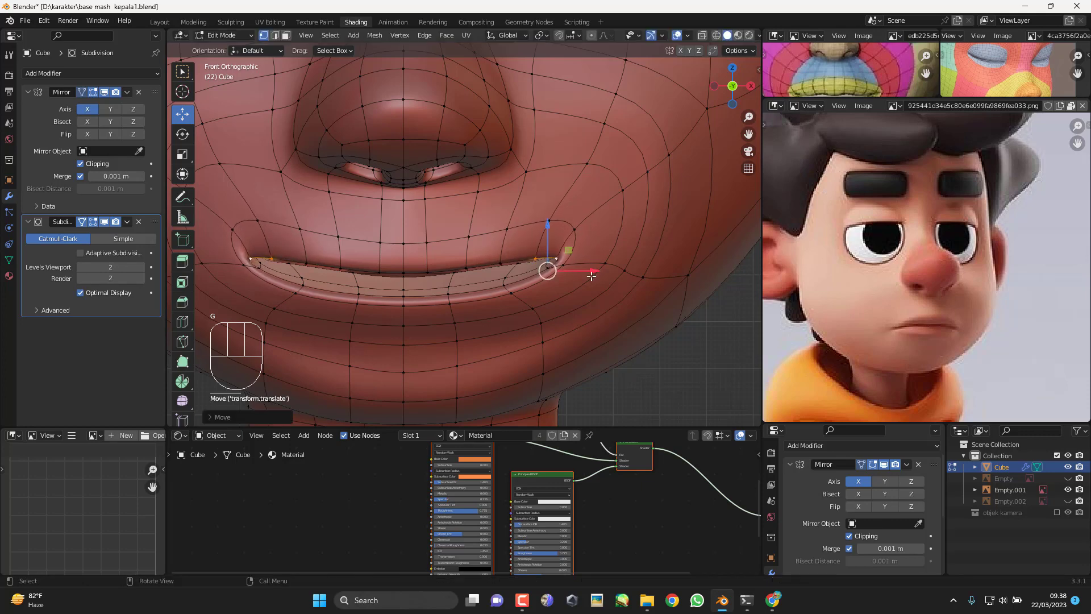
click(715, 415)
Step: Select the edge loop along the inner rim of the mouth and rip it to detach the inner mouth geometry
scroll(613, 335, down, 1)
middle_drag(645, 299, 615, 328)
click(611, 284)
alt+click(611, 285)
key(KP_1)
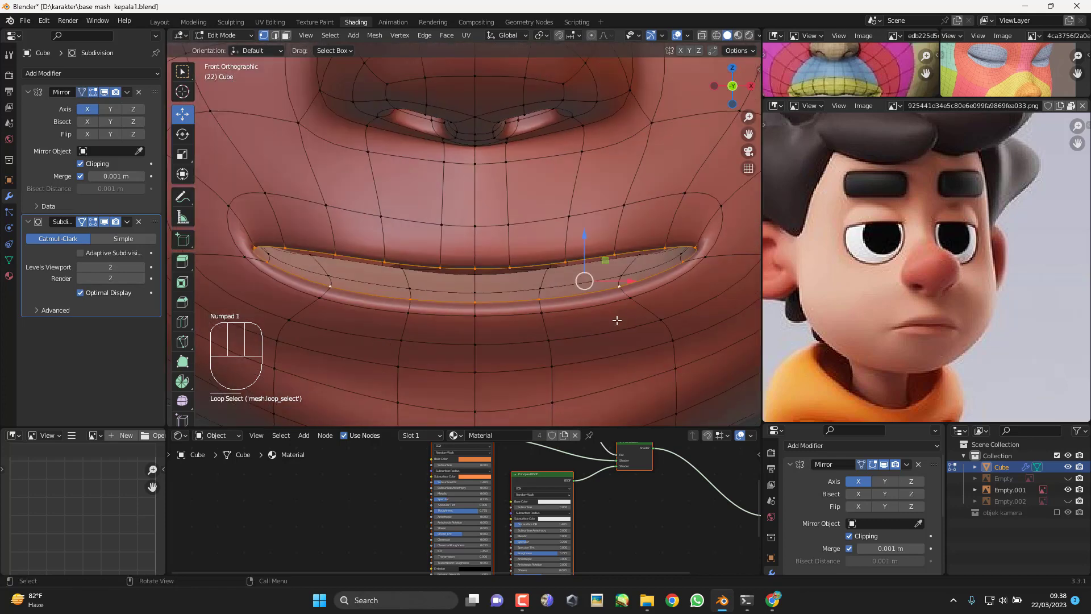
shift+middle_drag(582, 305, 577, 301)
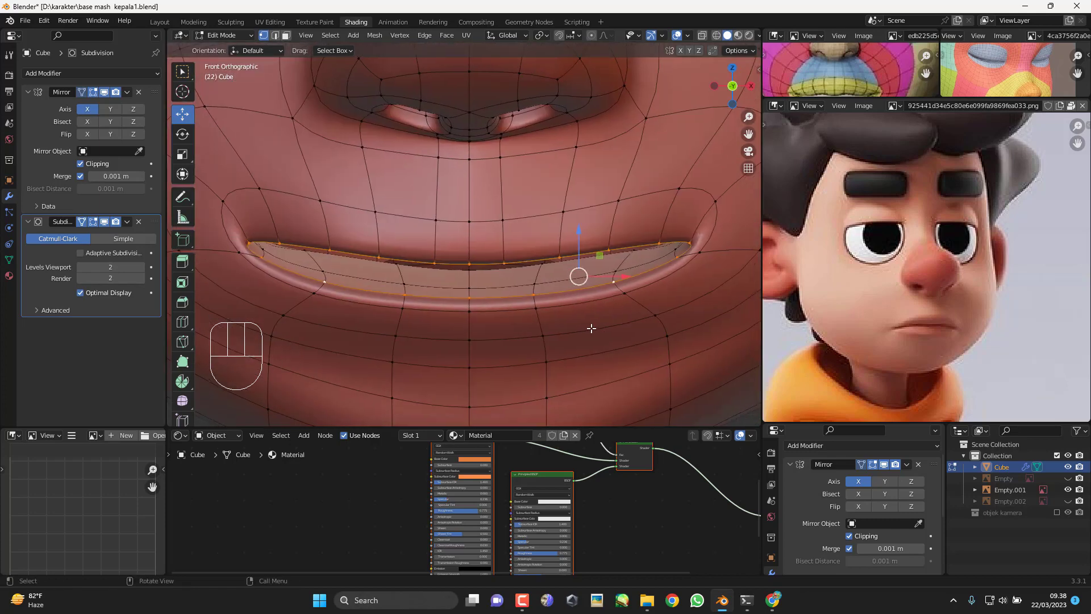
key(v)
right_click(607, 309)
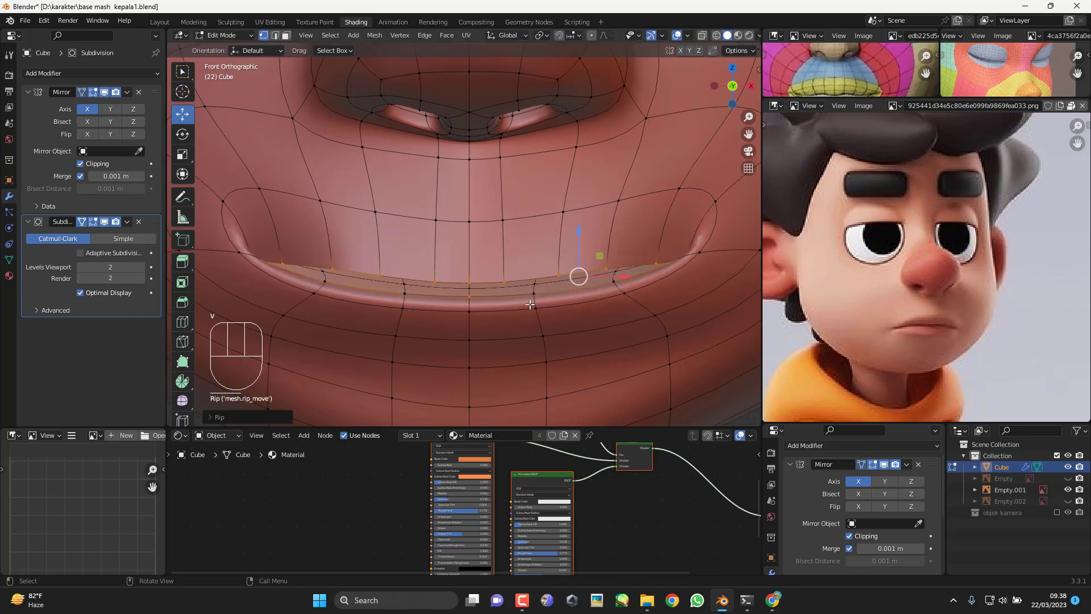
Step: Select the linked geometry inside the mouth and delete its vertices
middle_drag(531, 304, 622, 310)
click(509, 275)
key(l)
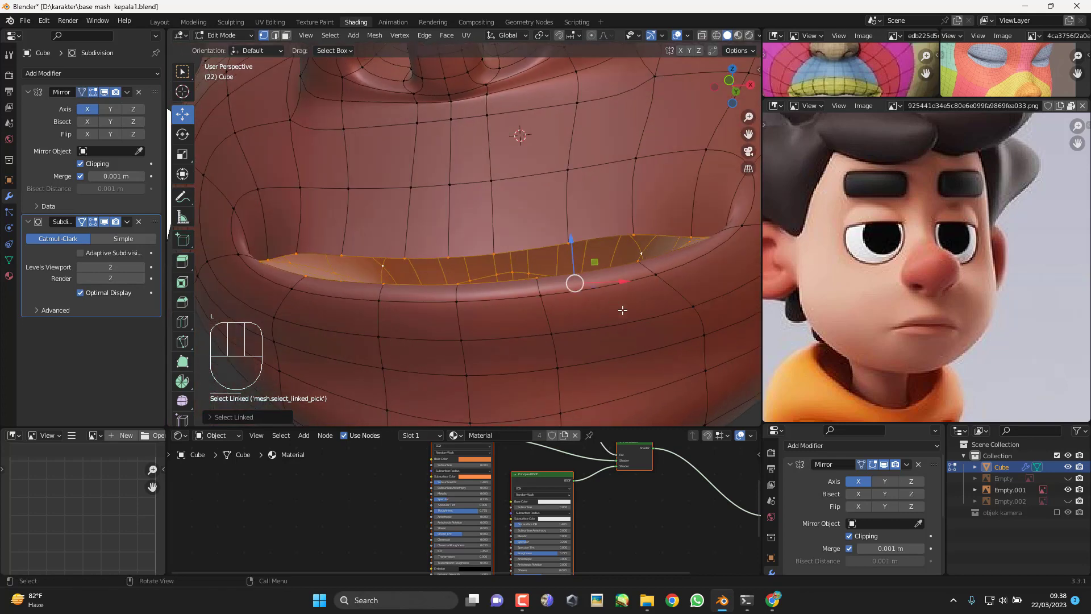
key(x)
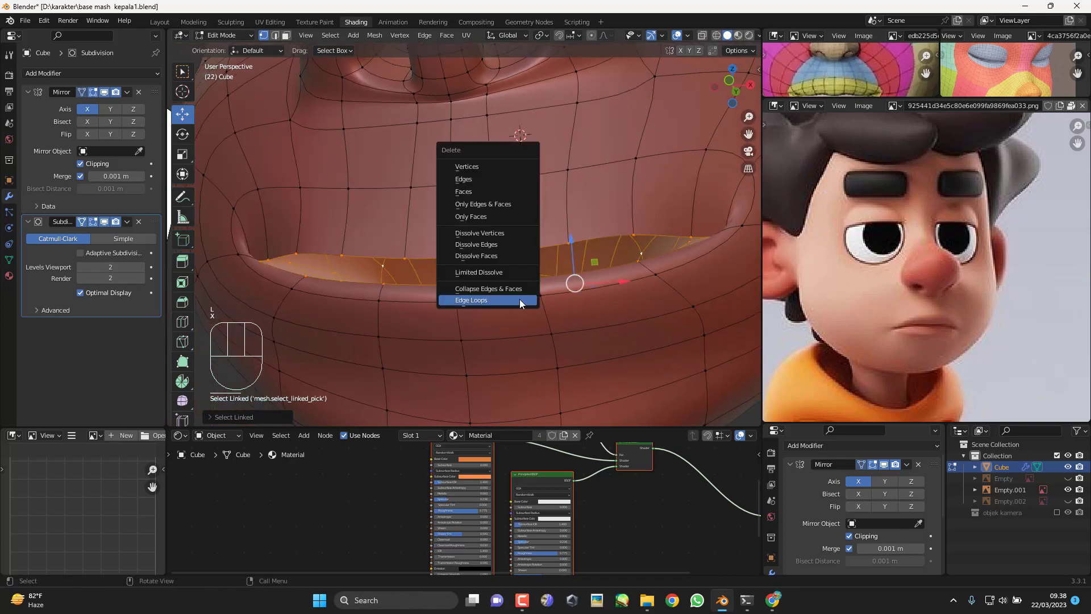
click(486, 162)
Step: Check the head's side profile in Object Mode and display the mesh as wireframe in Edit Mode, front view
key(KP_1)
key(KP_3)
key(Tab)
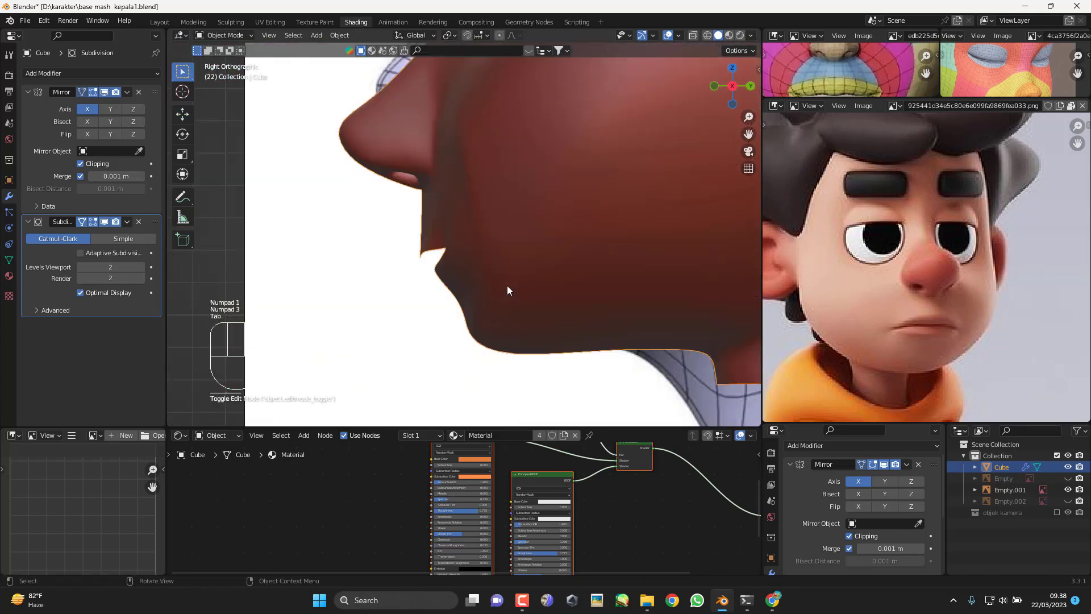
key(z)
key(Tab)
key(KP_1)
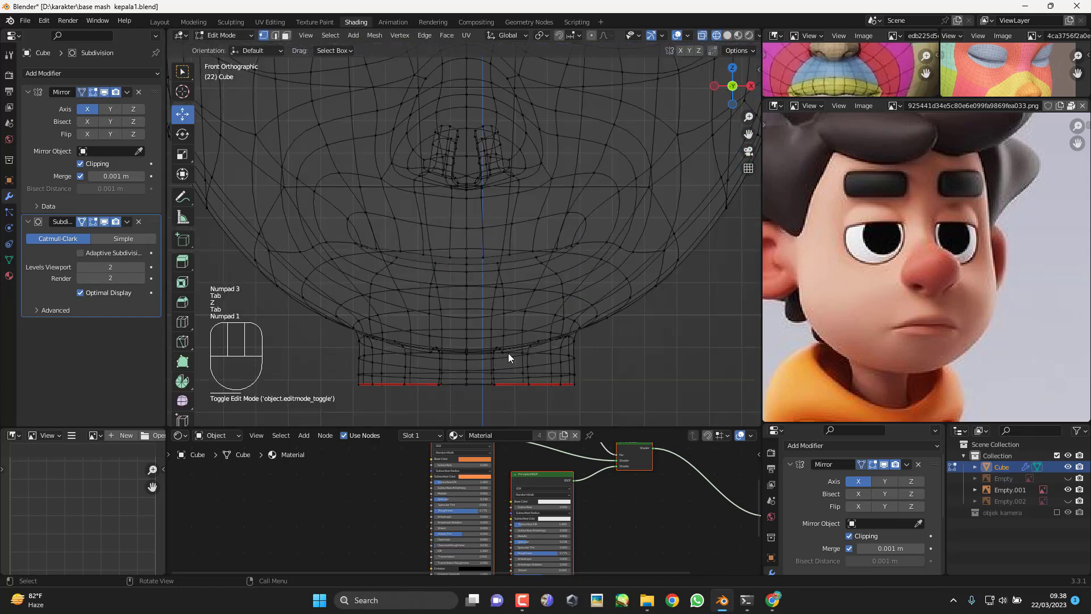
Step: Return to solid shading, select the edge loop around the mouth opening in front view and move it slightly upward
key(z)
key(z)
middle_drag(554, 295, 536, 262)
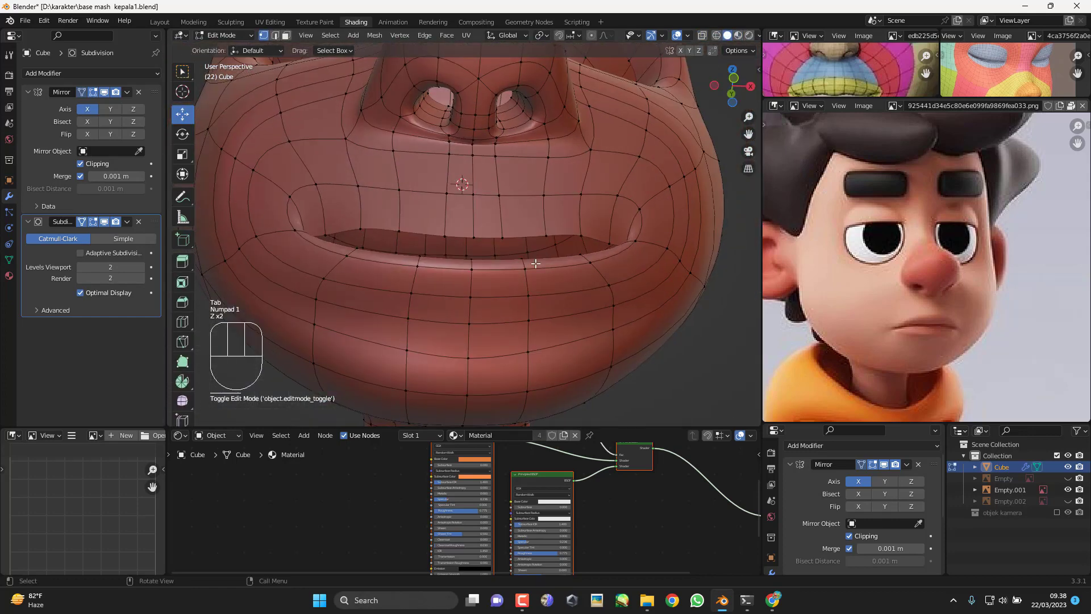
click(549, 236)
key(KP_1)
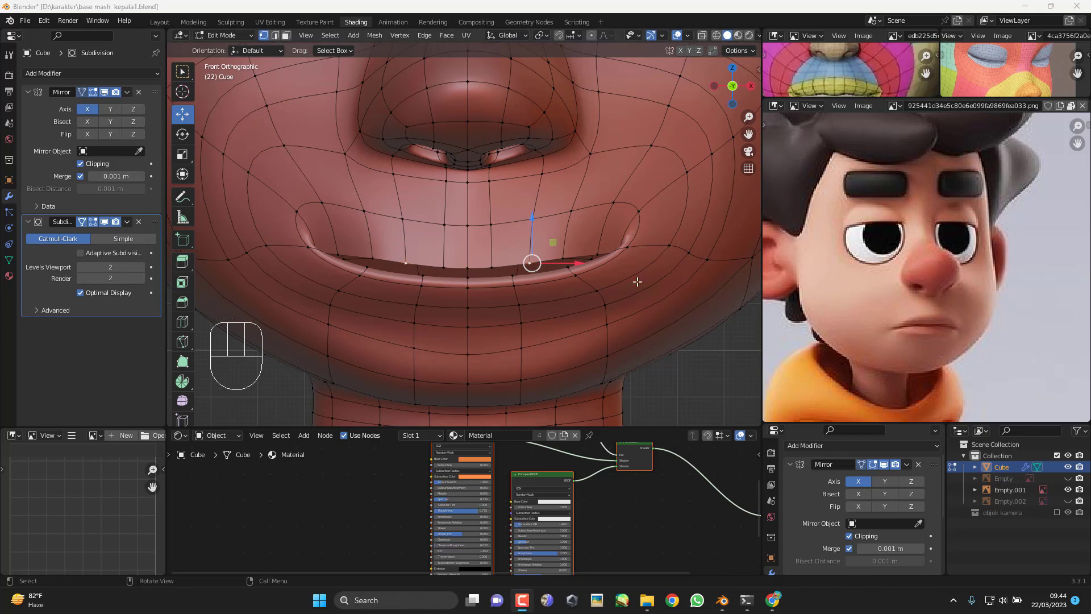
scroll(631, 284, up, 1)
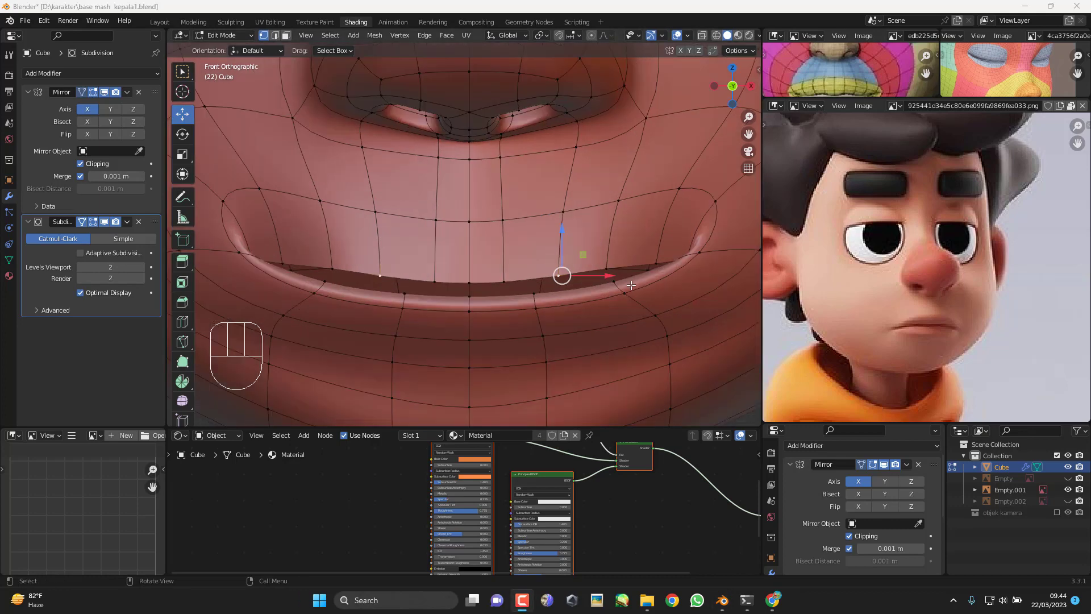
alt+click(580, 278)
shift+middle_drag(586, 237, 593, 225)
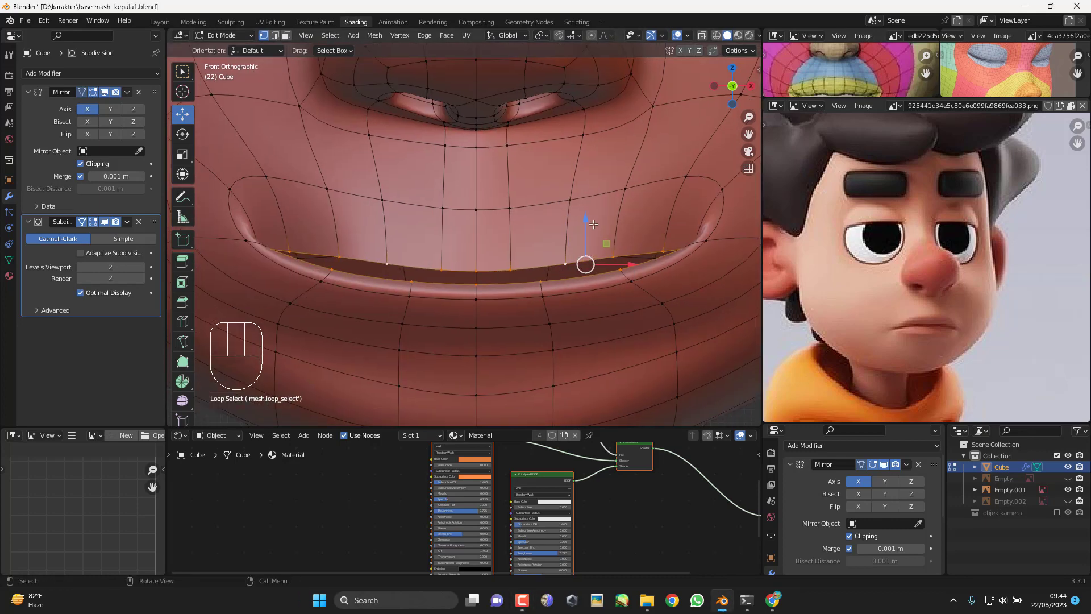
drag(586, 218, 585, 192)
Step: Apply Smooth Vertices repeatedly to the edge loop around the mouth opening to even out its outline
key(KP_3)
shift+middle_drag(528, 262, 620, 239)
key(KP_1)
right_click(632, 230)
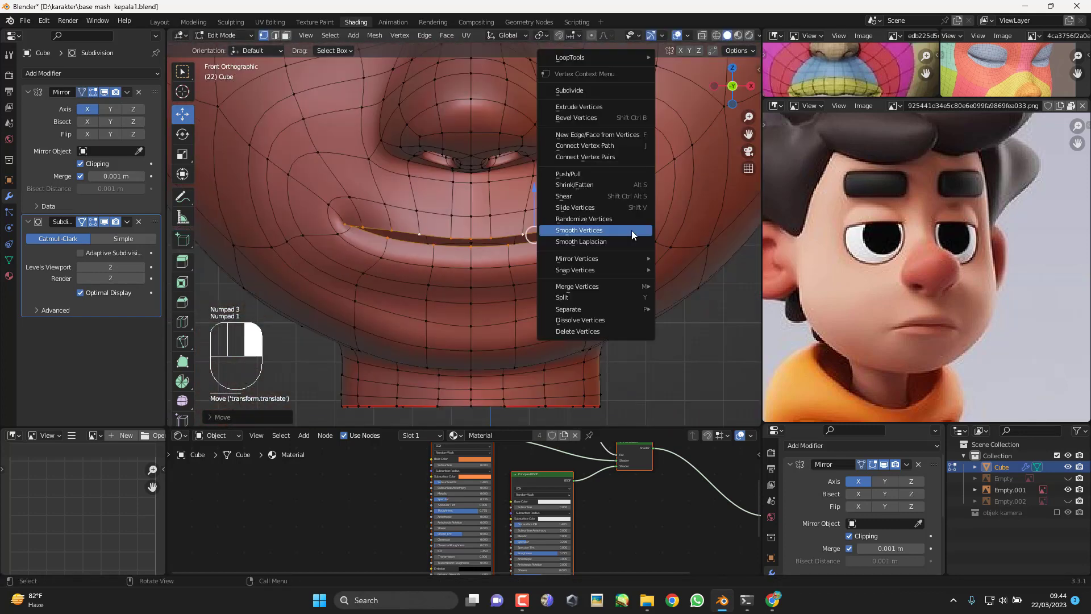
click(633, 230)
right_click(631, 230)
click(631, 230)
scroll(630, 230, up, 1)
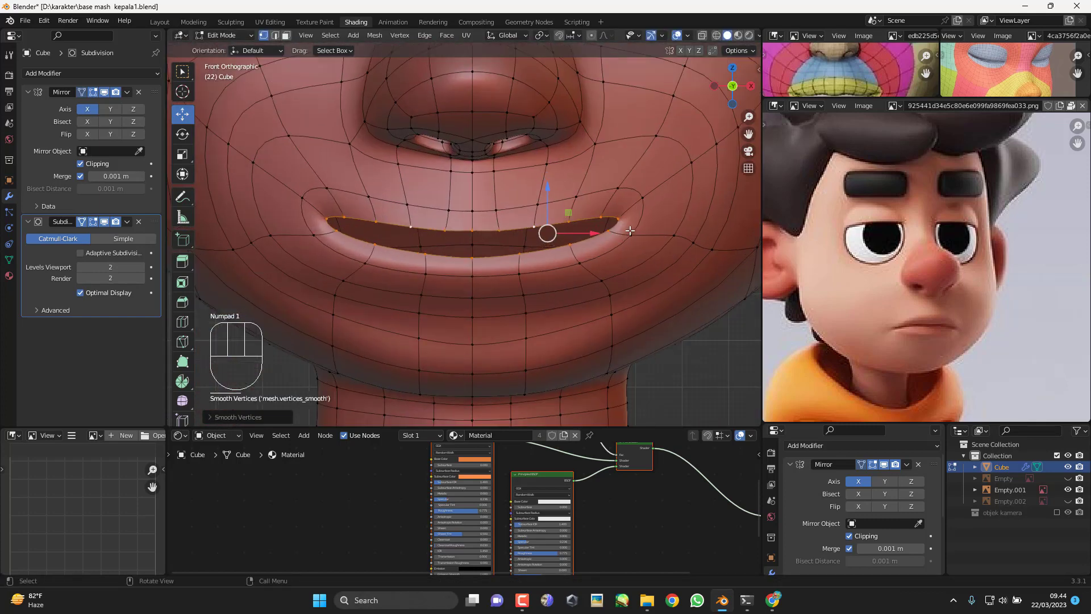
right_drag(630, 231, 593, 263)
alt+click(533, 268)
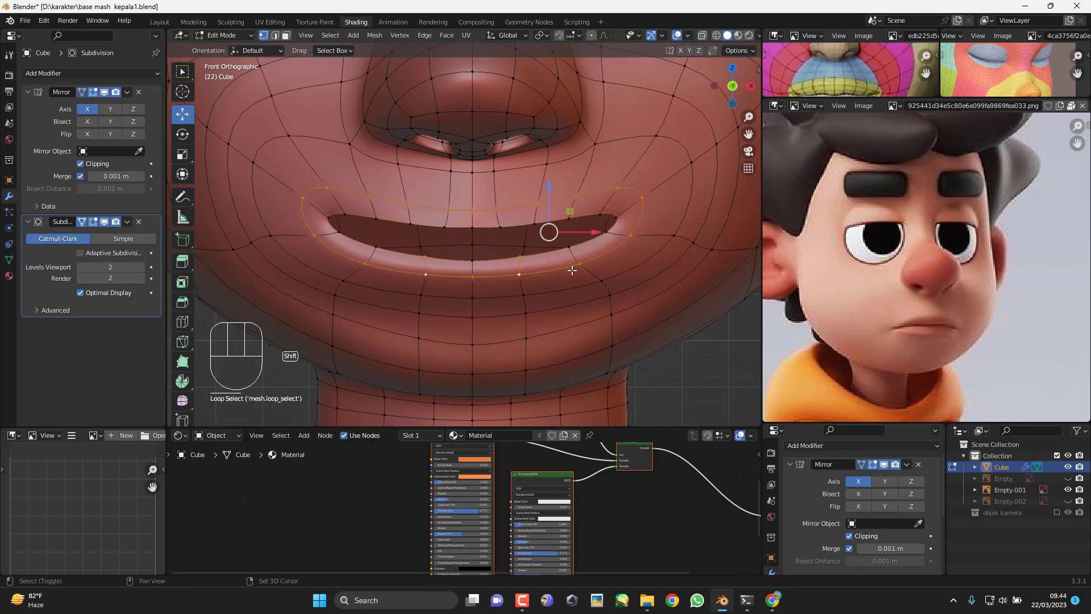
key(x)
click(556, 407)
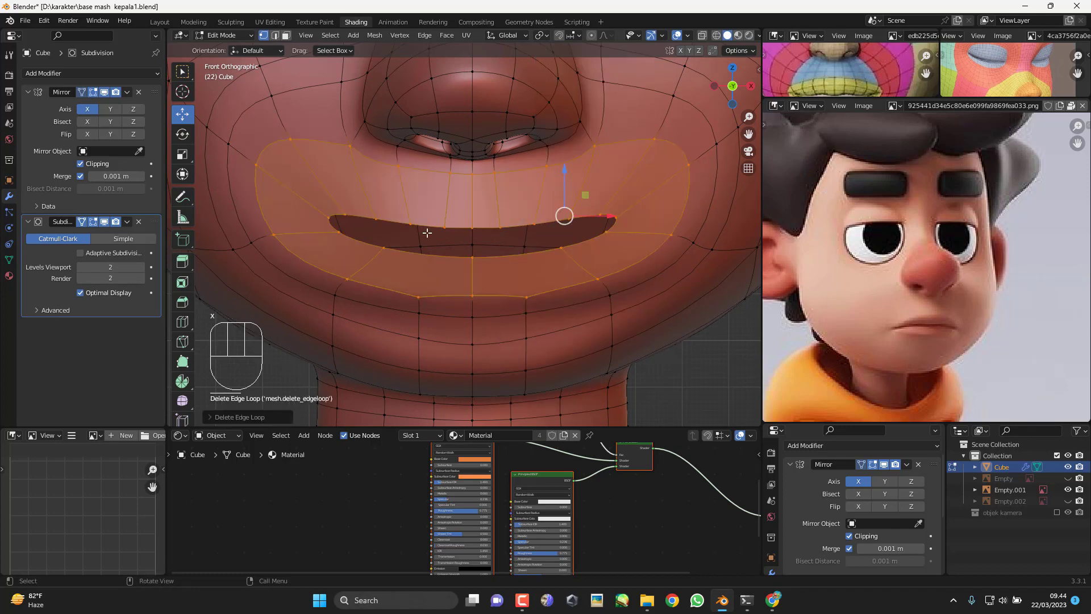
key(ctrl+z)
key(ctrl+z)
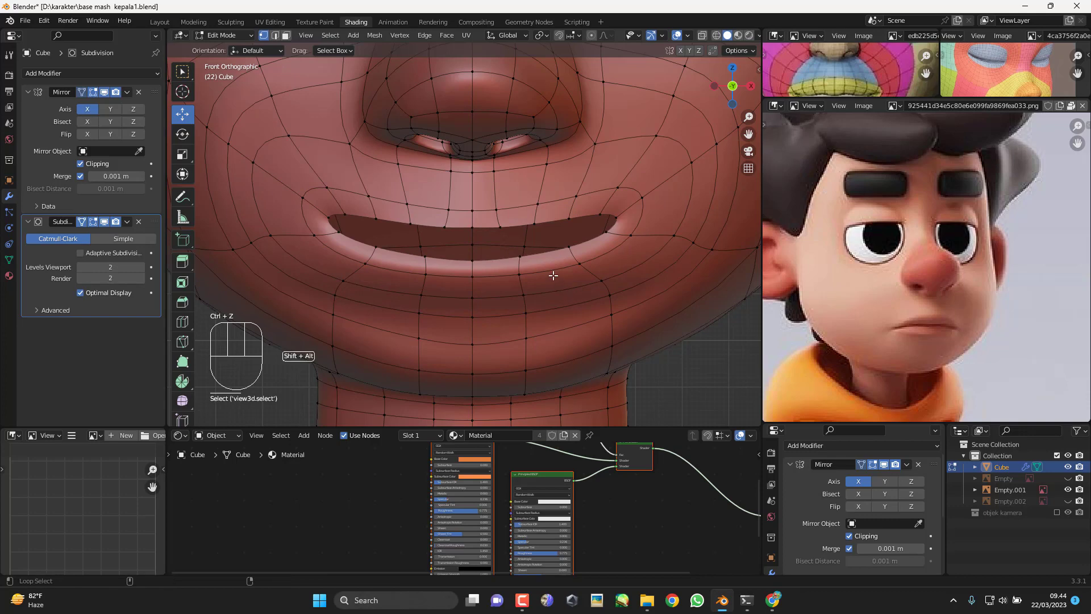
Step: Select the edge loops running around the lips outside the mouth opening, delete them as edge loops and clear the selection
alt+shift+click(553, 275)
key(x)
click(571, 276)
shift+middle_drag(550, 297, 540, 326)
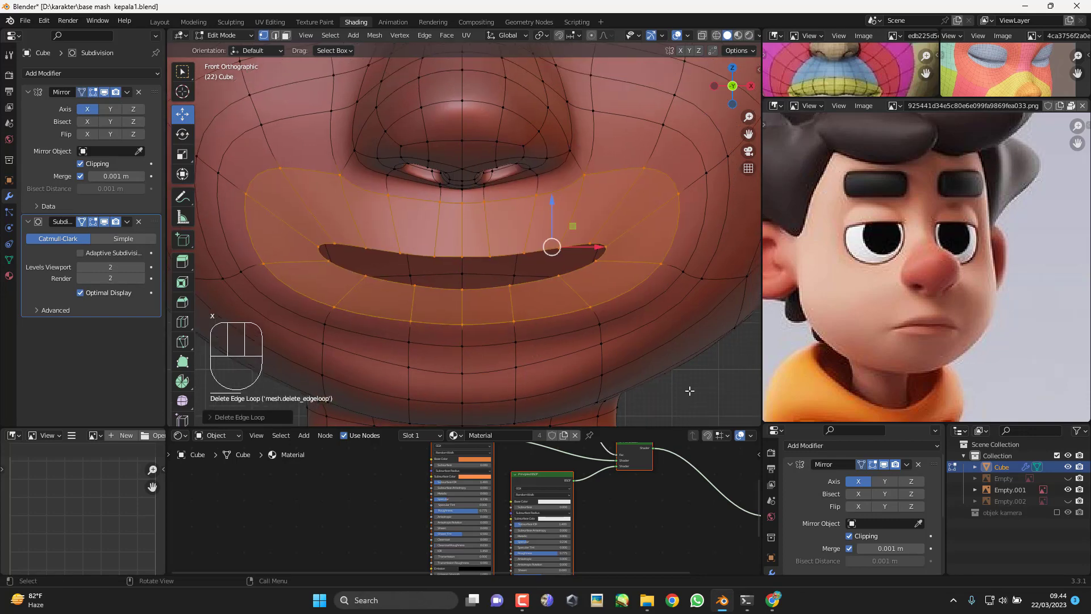
click(690, 391)
Step: Edge-slide the vertex row across the chin, and move it and the row beneath it down toward the neck
alt+click(593, 351)
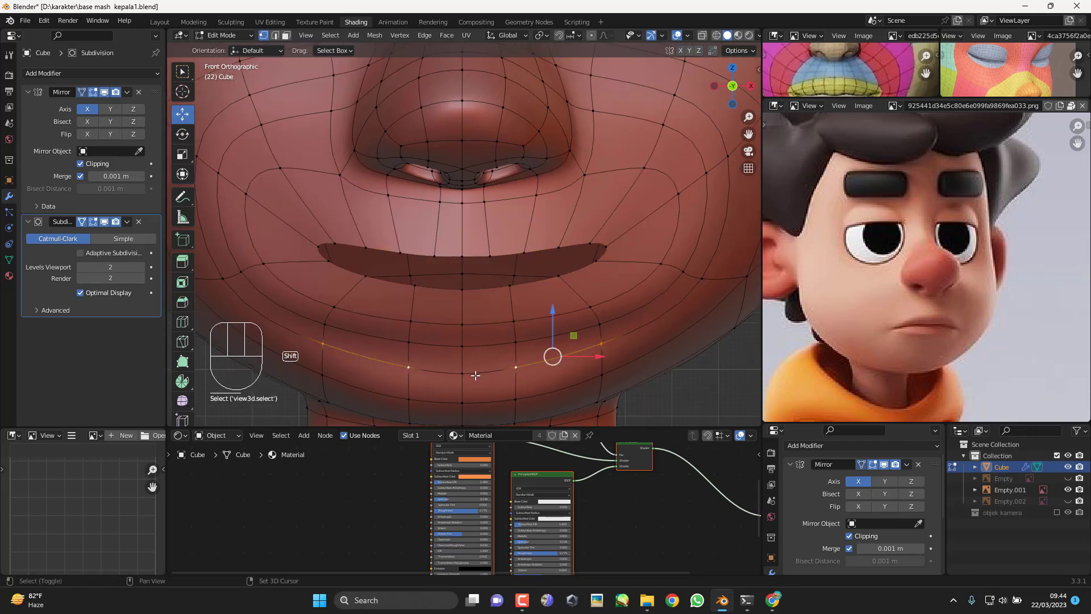
shift+middle_drag(519, 360, 531, 319)
key(g)
key(g)
right_click(556, 297)
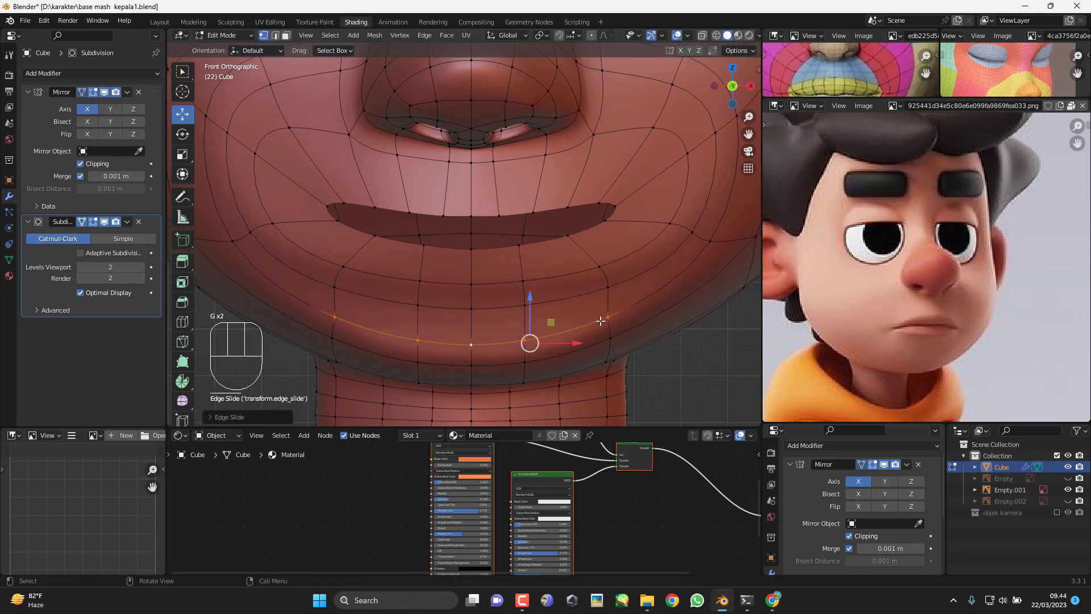
drag(531, 311, 534, 330)
key(r)
click(660, 355)
key(g)
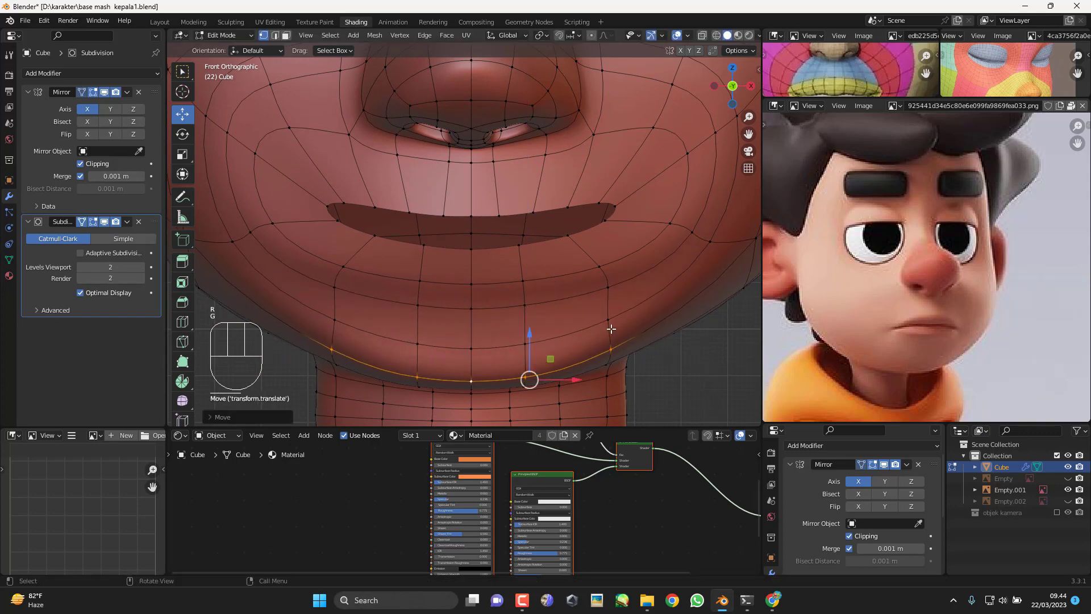
Step: Select the vertex row across the upper chin below the lower lip and move it down to even the spacing
click(597, 324)
key(g)
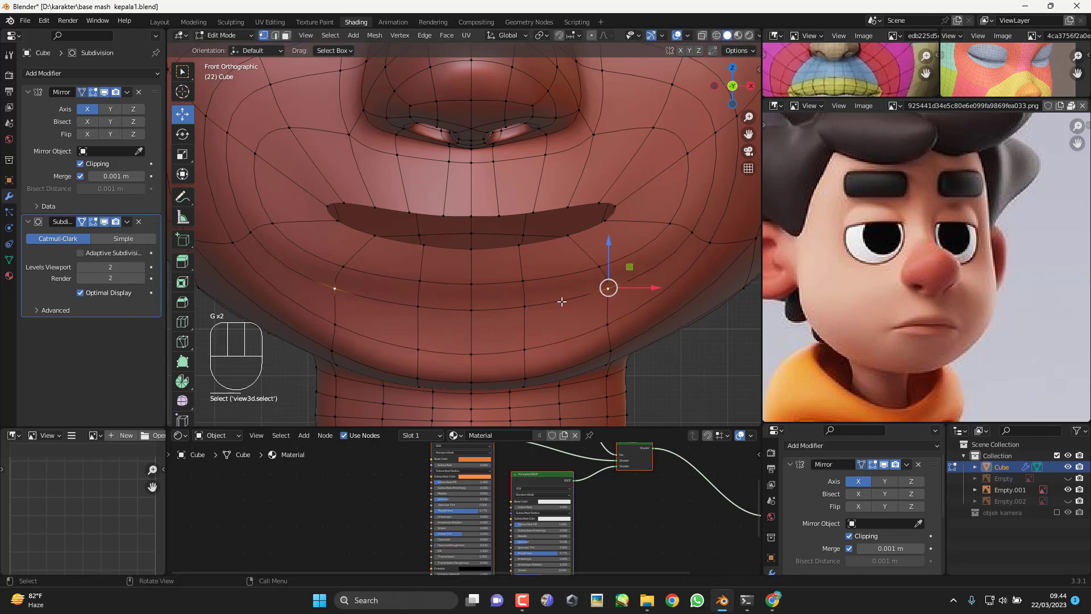
click(520, 300)
key(g)
click(533, 317)
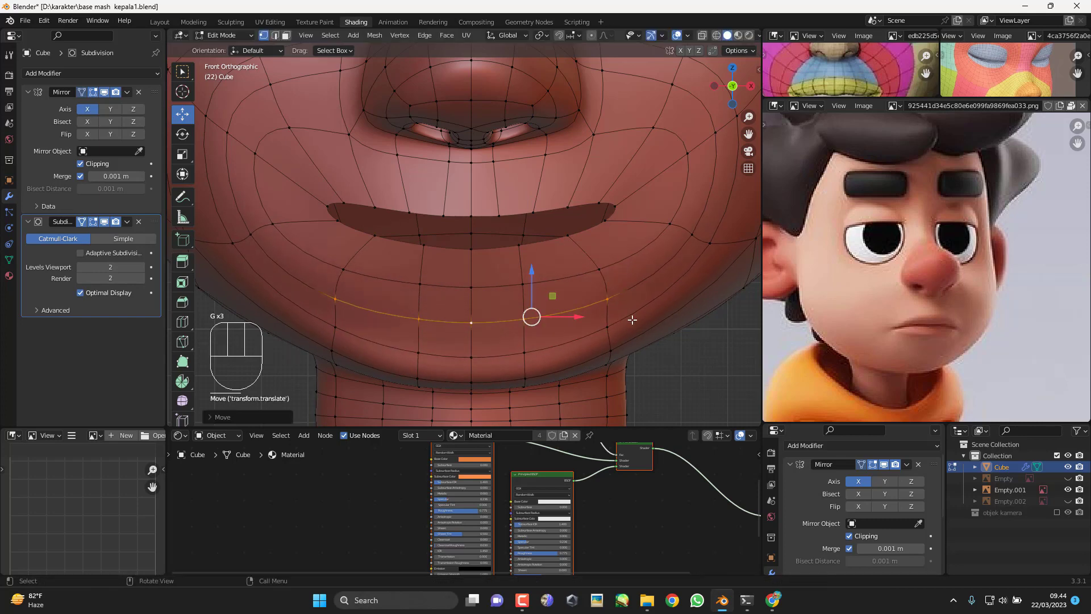
right_click(636, 315)
click(637, 316)
right_click(637, 316)
key(Escape)
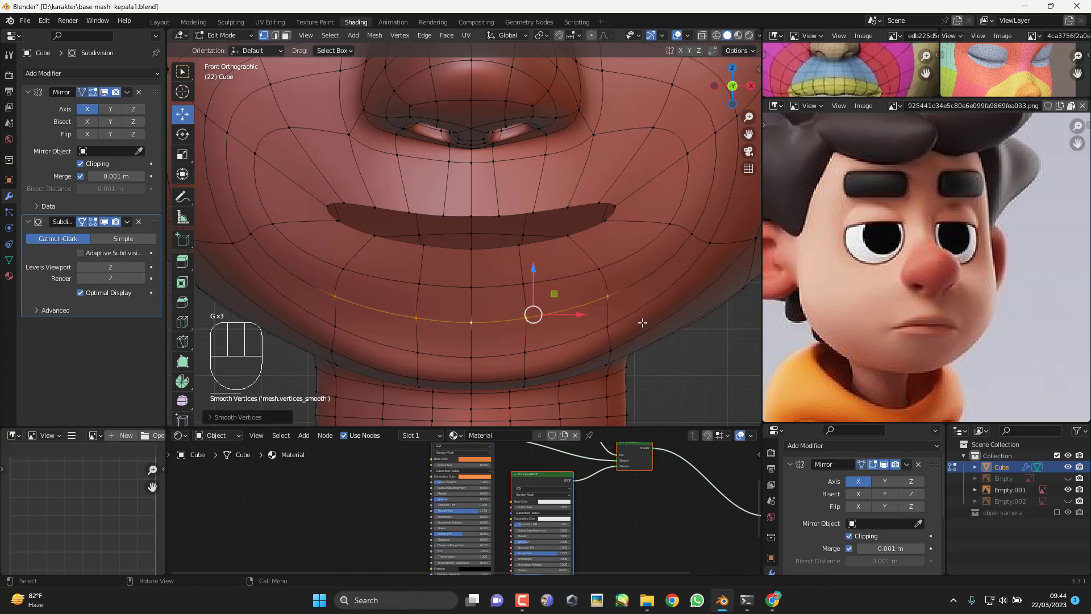
key(ctrl+z)
Step: Switch to face selection and circle-select the band of faces across the chin beneath the lower lip
click(586, 291)
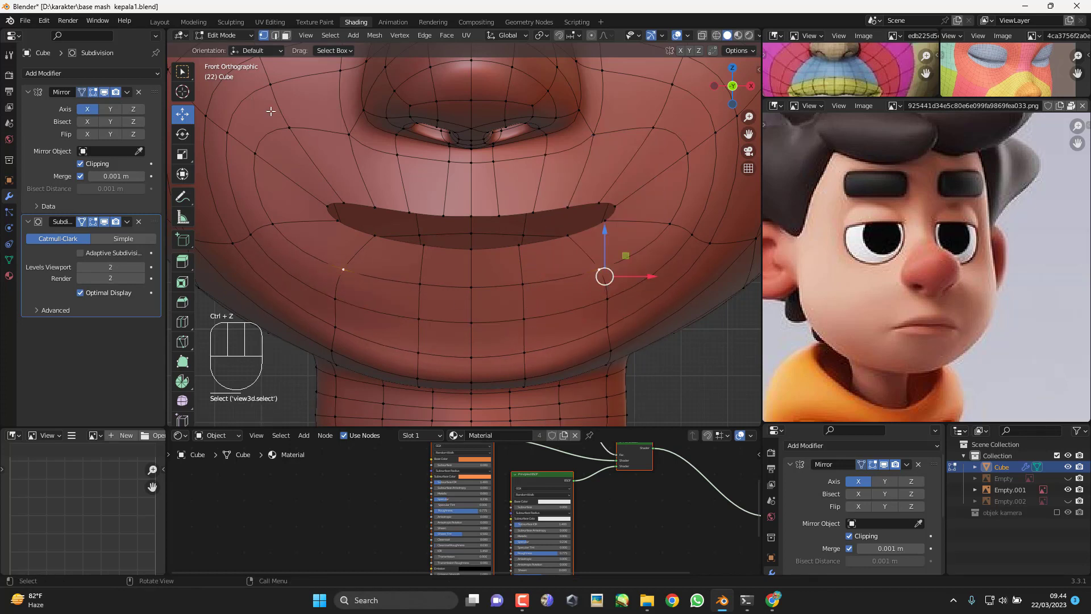
click(288, 35)
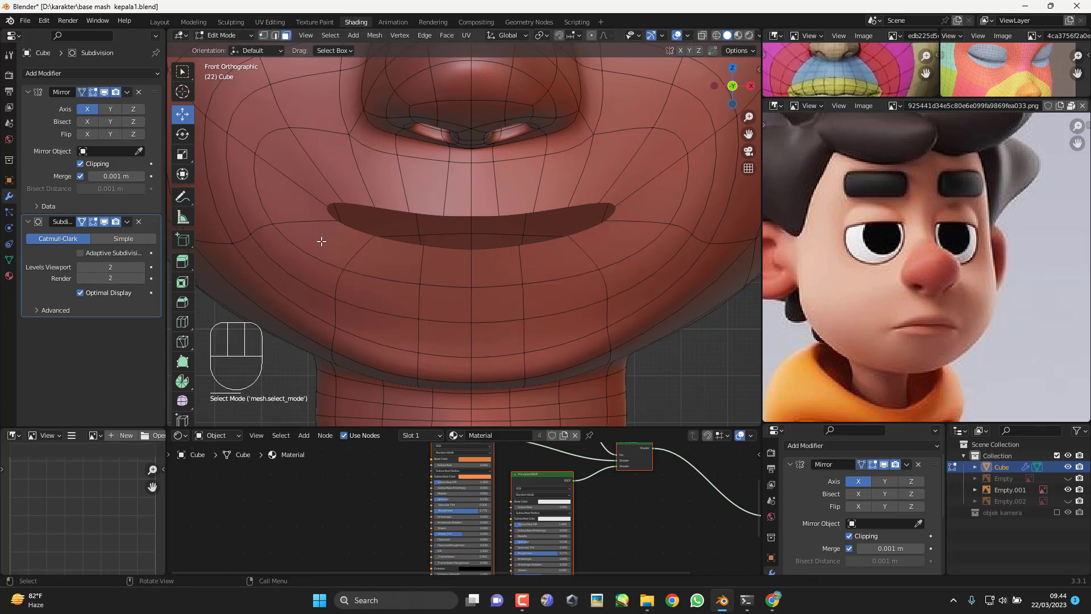
shift+middle_drag(311, 247, 299, 231)
key(c)
mouse_move(288, 267)
mouse_down()
mouse_move(384, 305)
mouse_move(458, 317)
mouse_up()
right_click(600, 298)
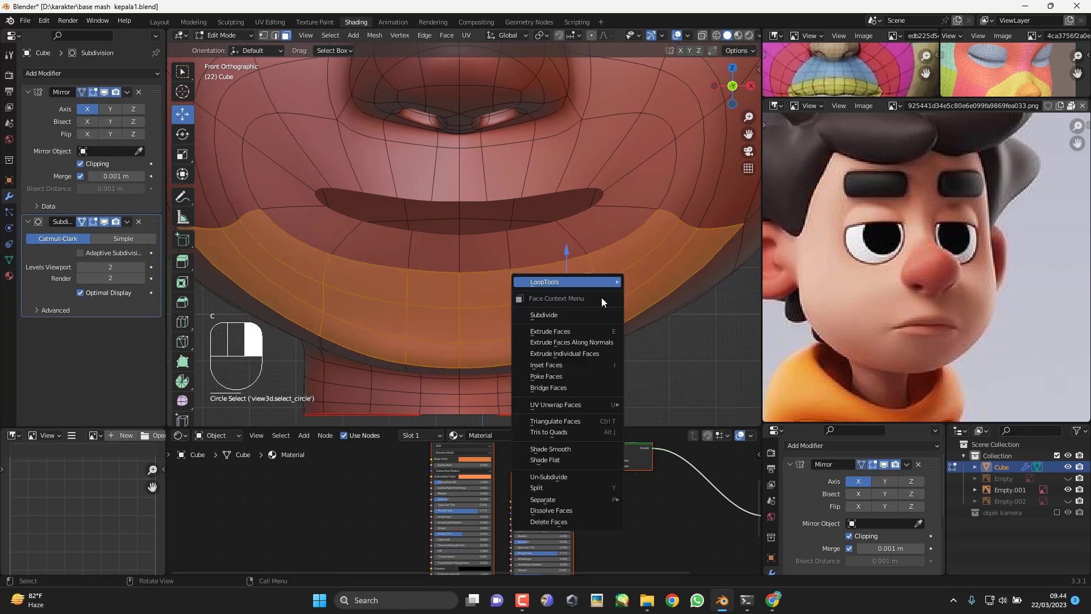
click(550, 449)
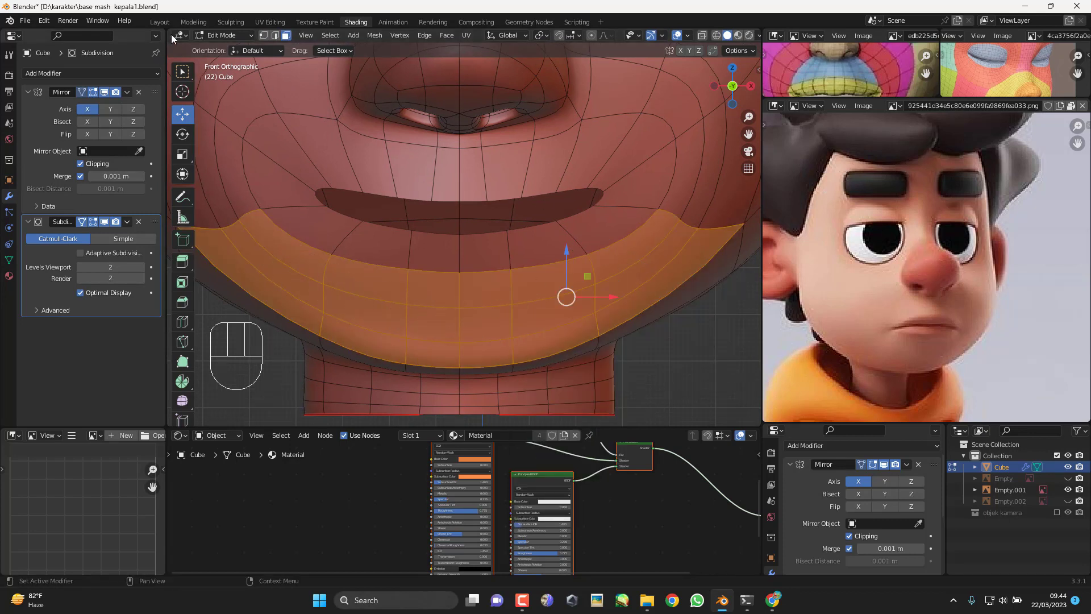
Step: Switch to vertex selection and apply Smooth Vertices repeatedly to the selected chin band
click(268, 35)
right_click(490, 194)
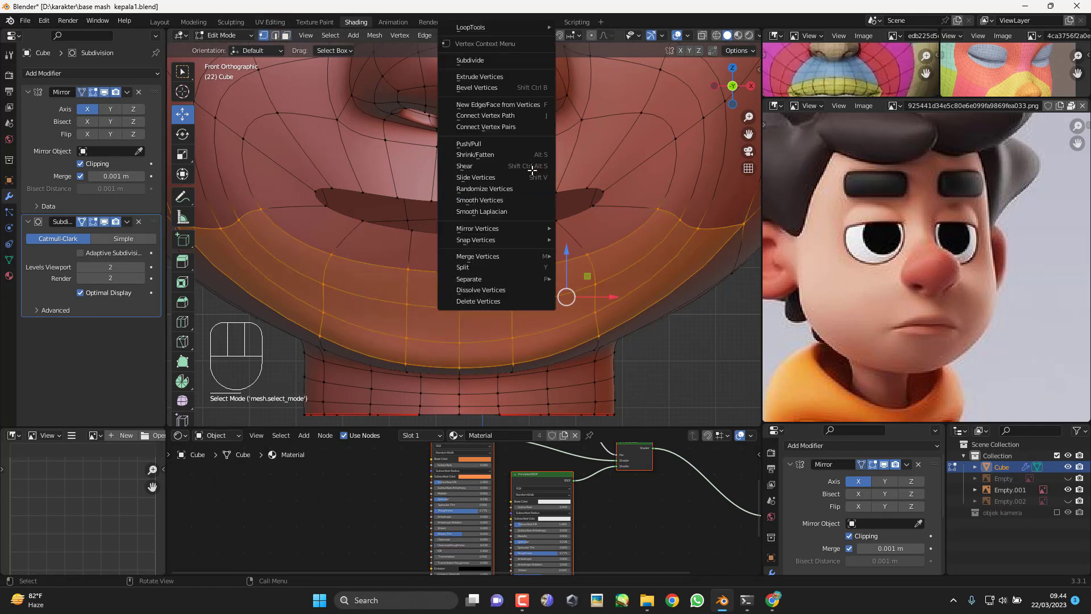
click(489, 198)
right_click(572, 234)
click(607, 247)
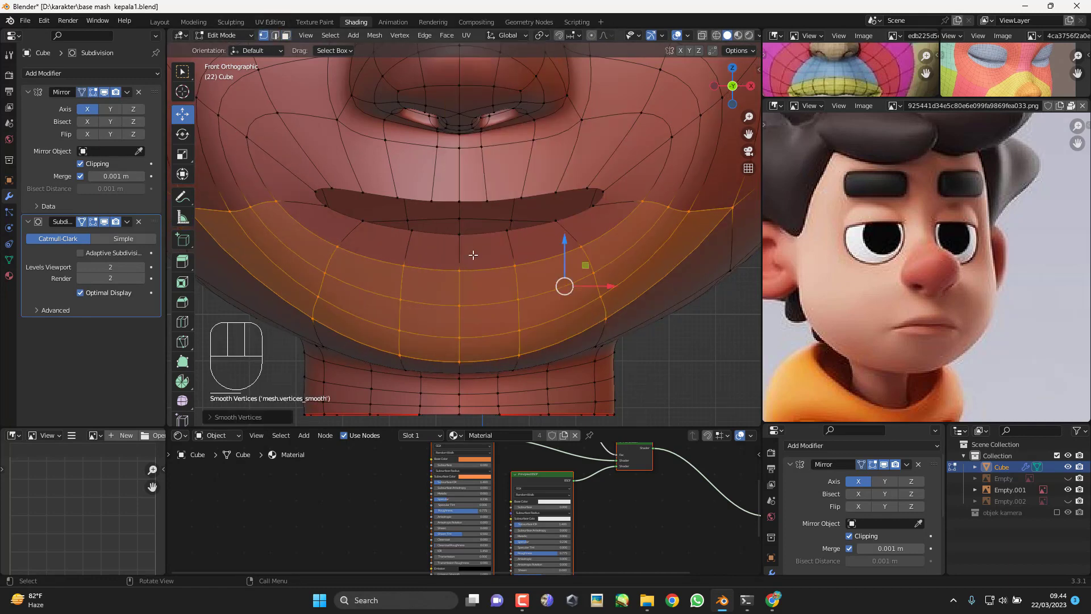
shift+middle_drag(608, 276, 591, 276)
Step: Select the two vertically adjacent chin vertices below the mouth corner, then edge-slide and rotate them to align the edge flow
click(577, 273)
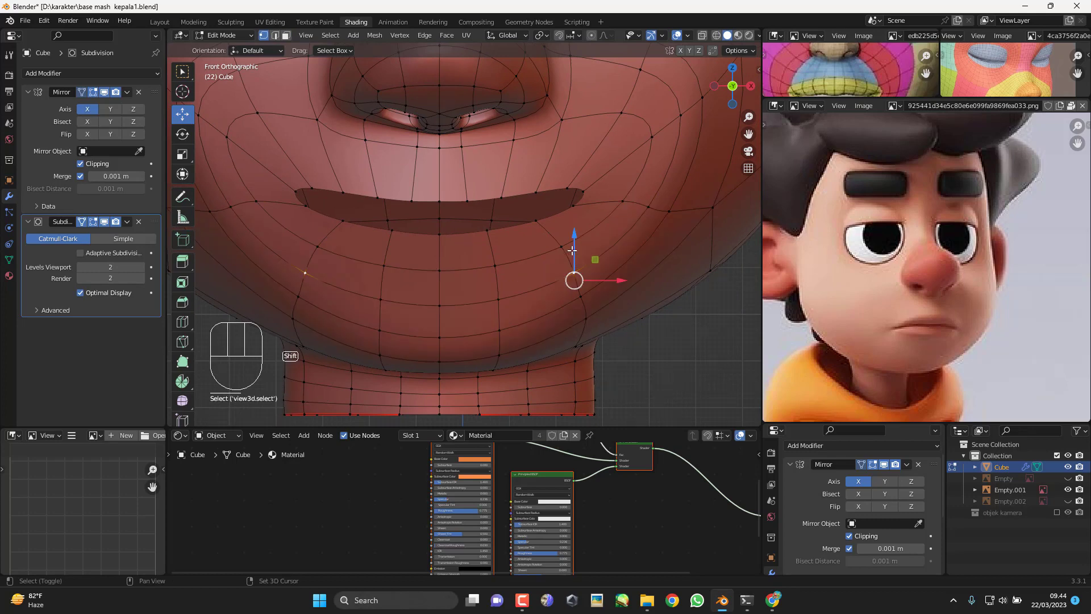
shift+click(570, 250)
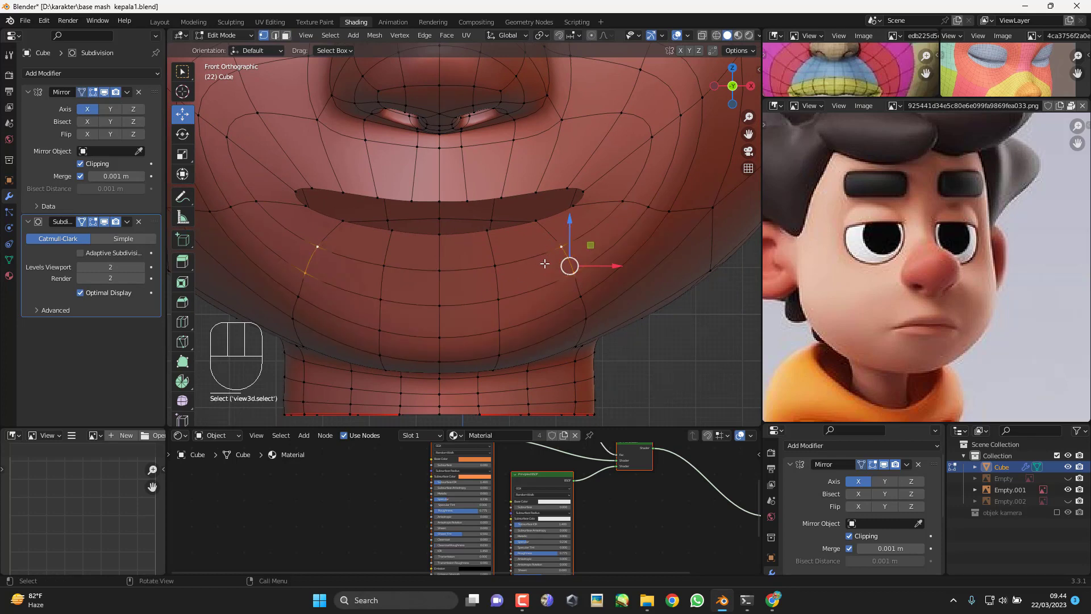
key(g)
key(g)
key(r)
click(591, 265)
key(g)
key(g)
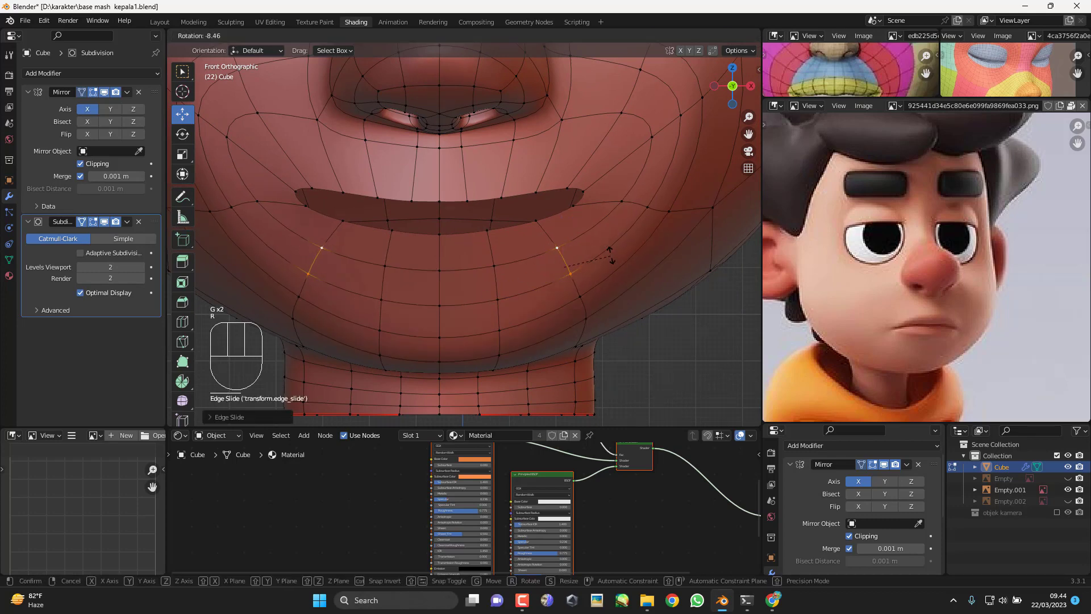
click(607, 256)
shift+middle_drag(569, 275, 578, 290)
key(g)
key(g)
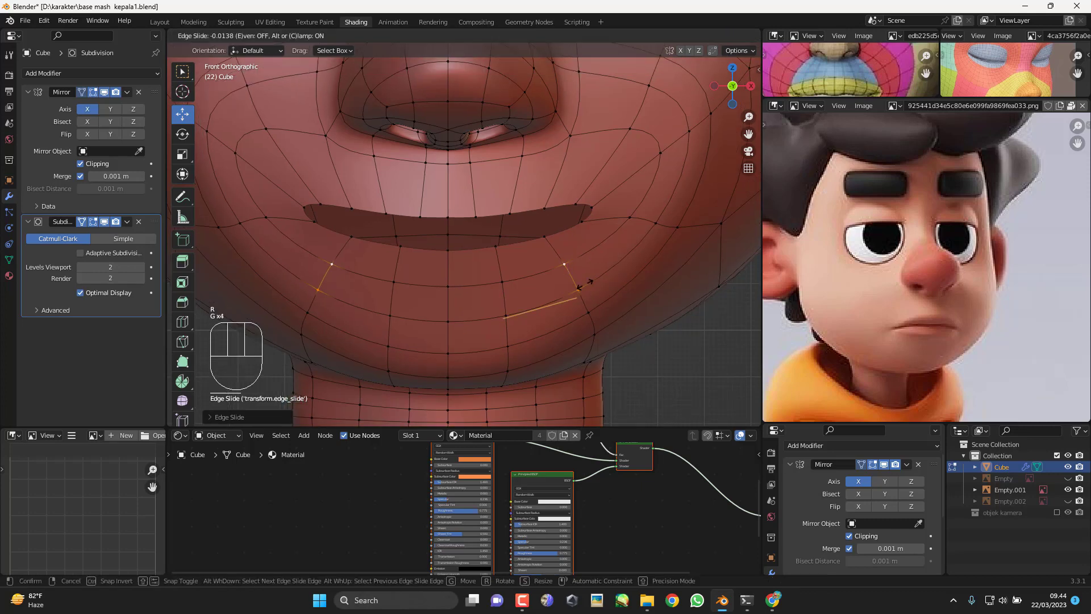
click(575, 286)
Step: Edge-slide and rotate the edge just outside the mouth corner until it lies nearly horizontal, and check the result in Object Mode
key(g)
key(g)
key(r)
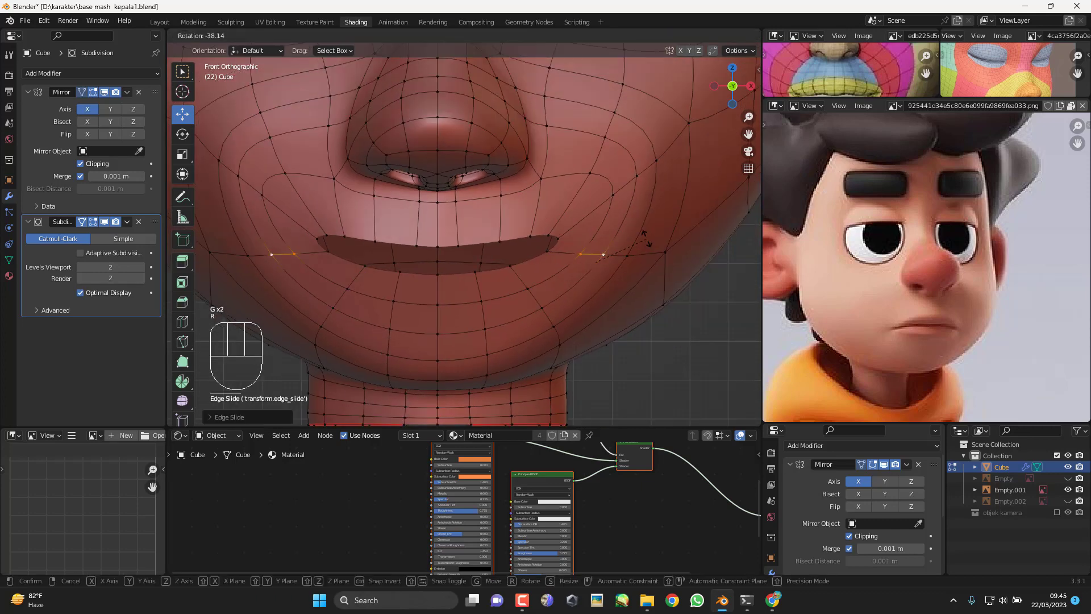
click(646, 238)
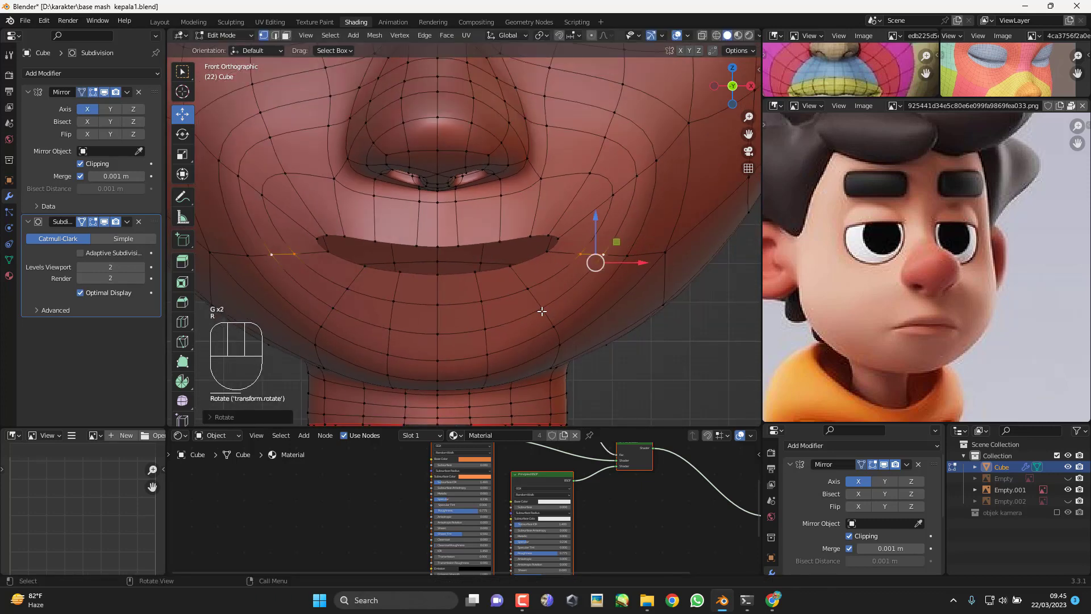
key(Tab)
key(Tab)
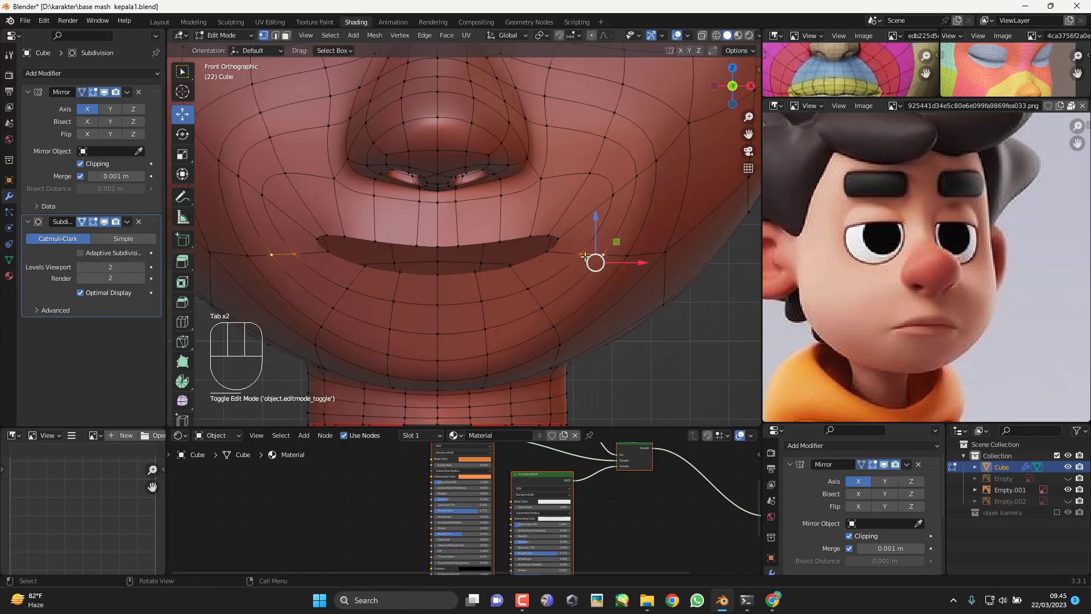
Step: Add the next two vertices outward on the cheek to the selection, then move and slightly rotate the row beside the mouth corner
shift+click(627, 257)
shift+middle_drag(625, 259, 642, 278)
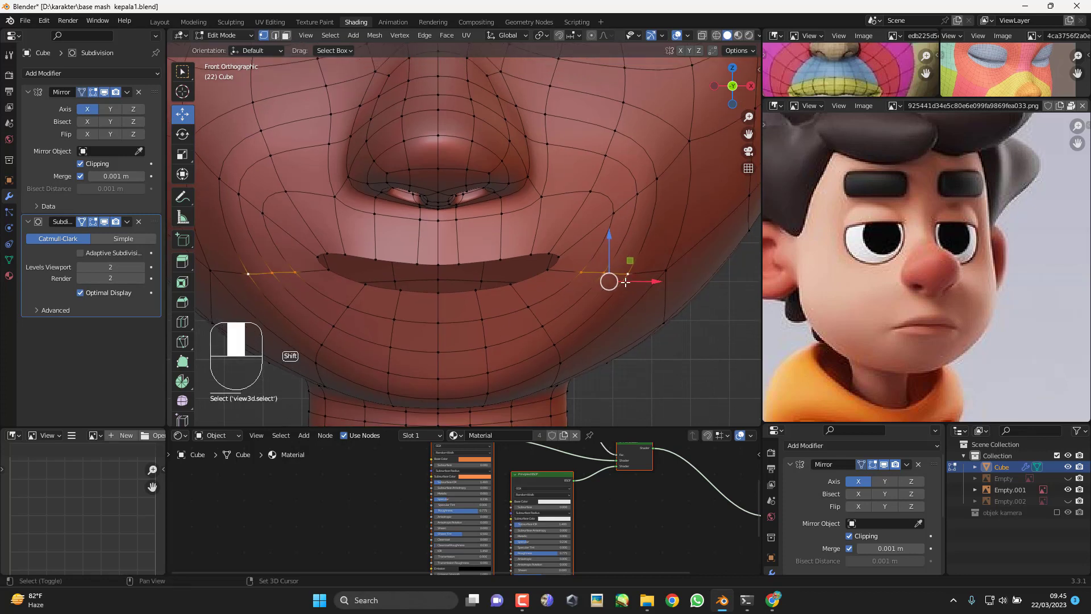
shift+click(664, 272)
key(g)
key(r)
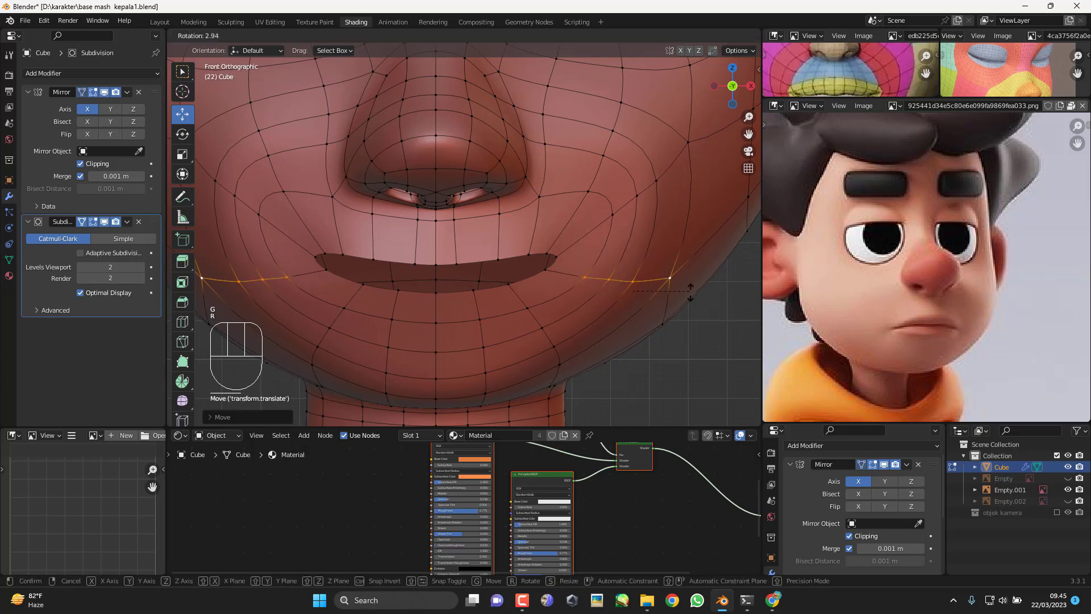
key(g)
click(641, 316)
Step: Select the two vertices on the lower side of the chin, then edge-slide and rotate them to follow the jaw curve
click(563, 359)
shift+click(559, 348)
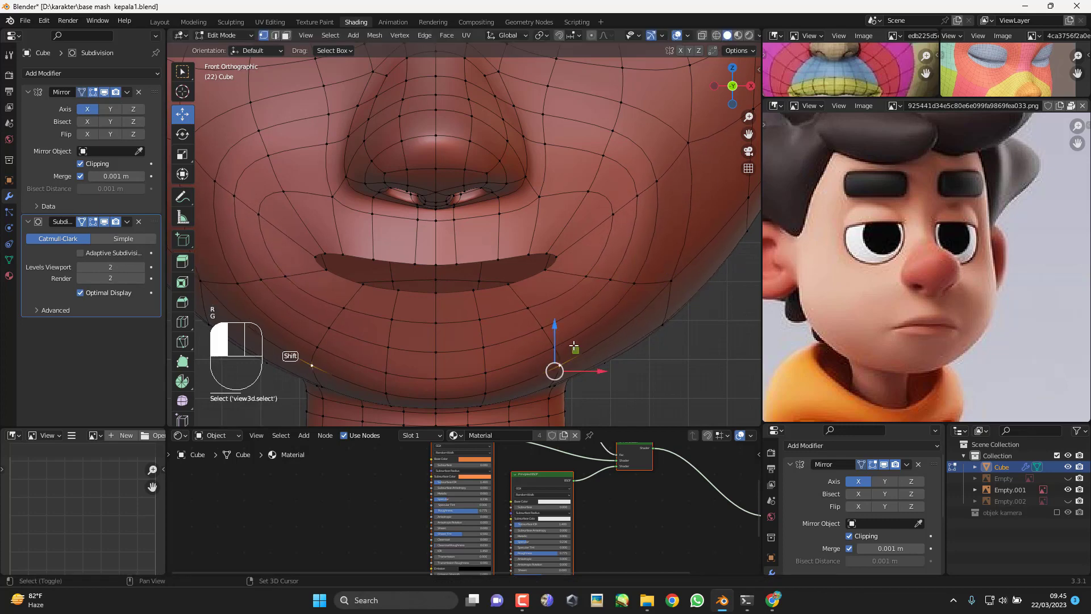
shift+middle_drag(594, 330, 601, 295)
key(g)
key(g)
click(602, 292)
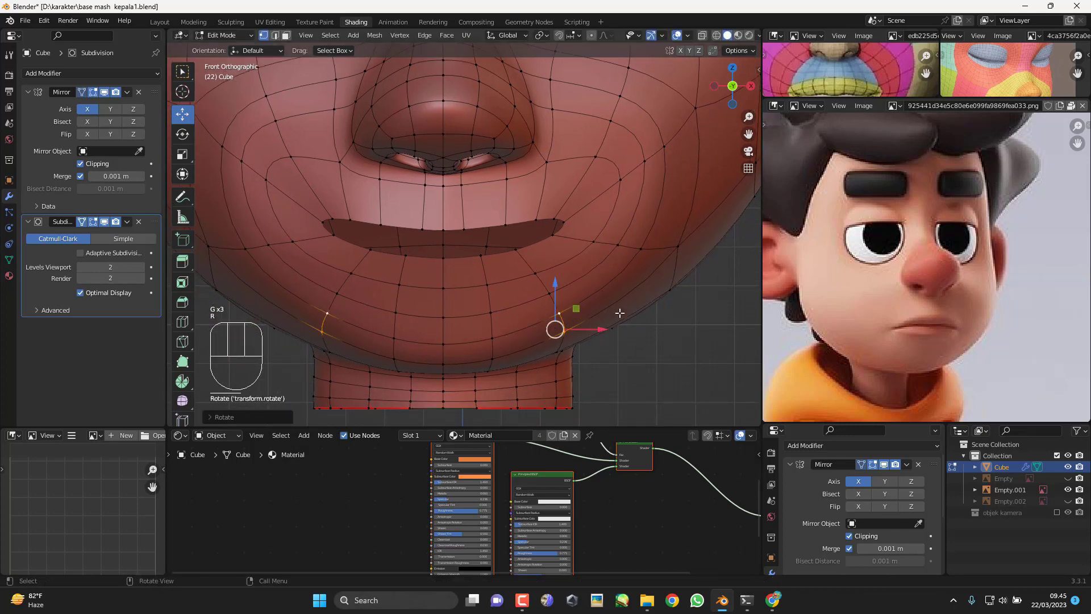
Step: Check the mouth and chin shape in Object Mode, return to Edit Mode, deselect everything and examine the topology from several angles
key(Tab)
scroll(578, 336, down, 3)
mouse_move(578, 336)
middle_down()
mouse_move(646, 329)
mouse_move(544, 322)
mouse_move(549, 263)
mouse_move(567, 346)
middle_up()
key(Tab)
key(KP_1)
click(614, 320)
middle_drag(614, 319, 601, 292)
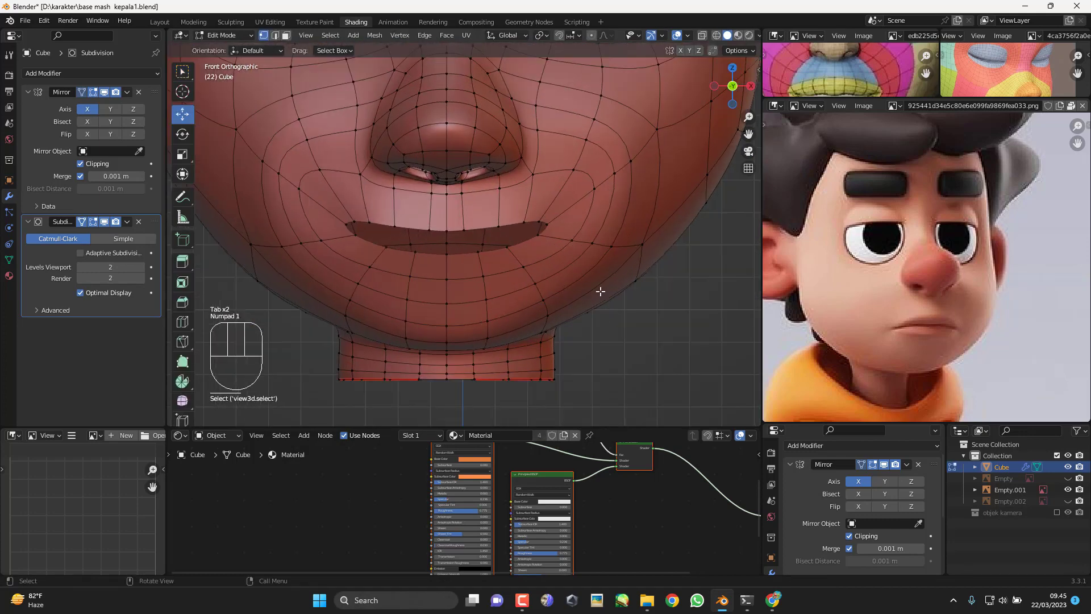
shift+middle_drag(595, 251, 600, 307)
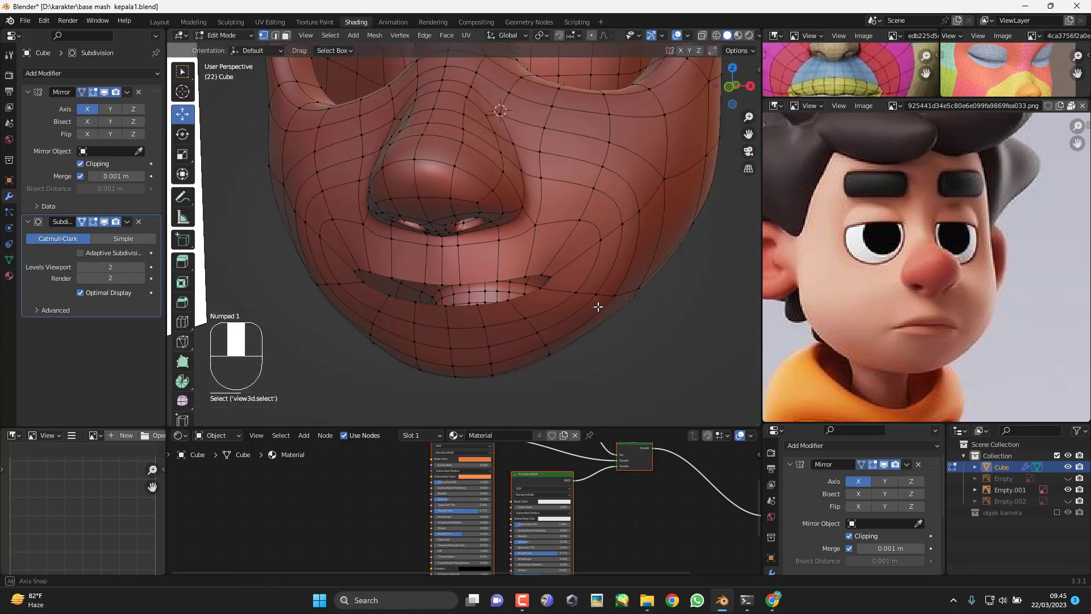
Step: Delete the edge loop that rings the nose, mouth and chin through the cheek, and inspect the remaining topology
alt+click(619, 219)
key(x)
click(538, 328)
key(KP_3)
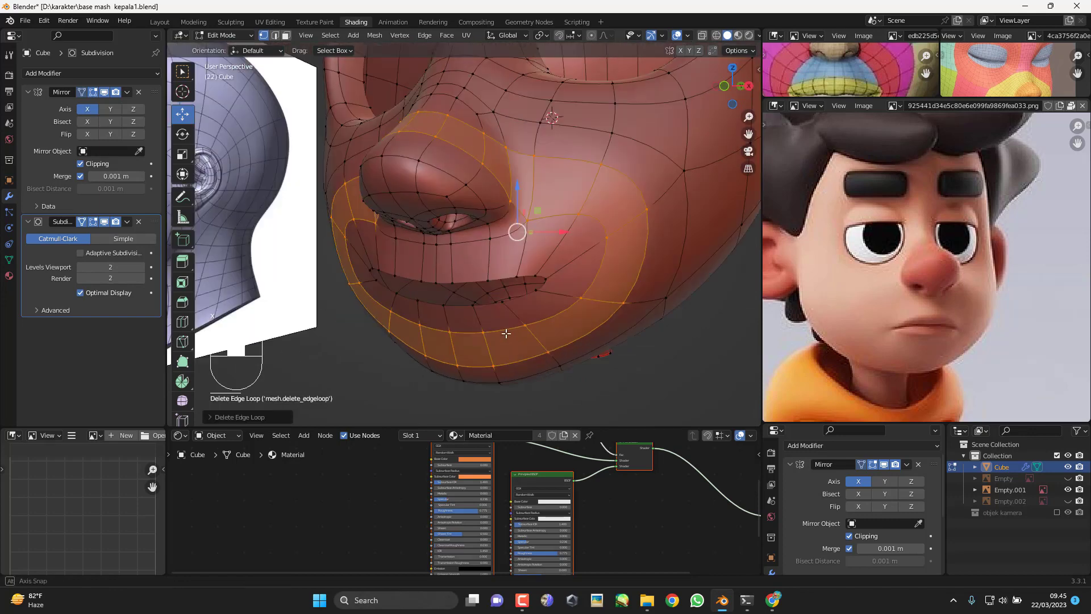
key(KP_1)
click(644, 377)
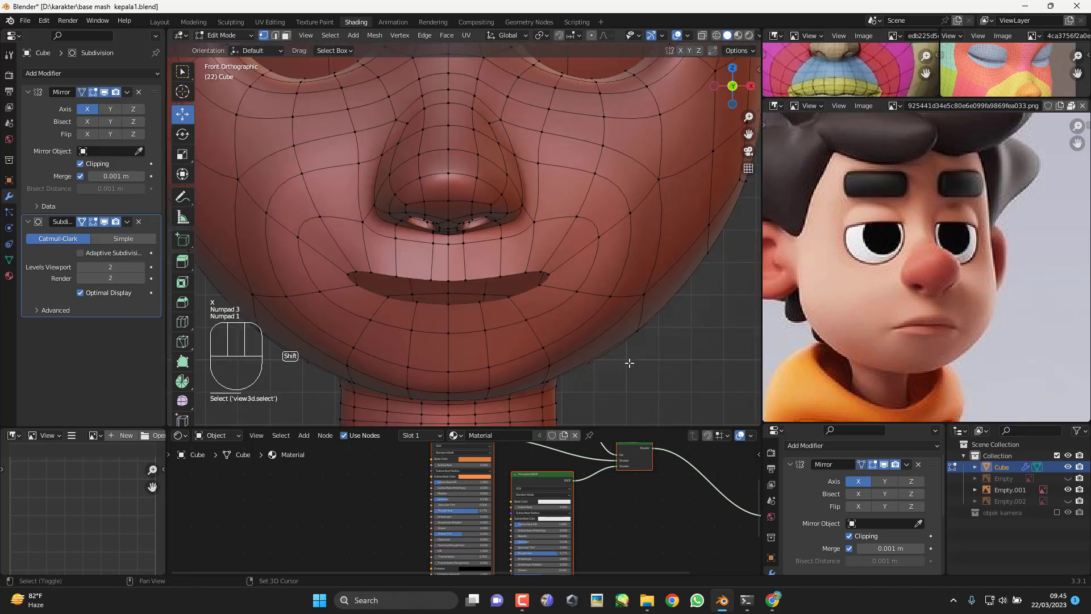
shift+middle_drag(644, 376, 609, 324)
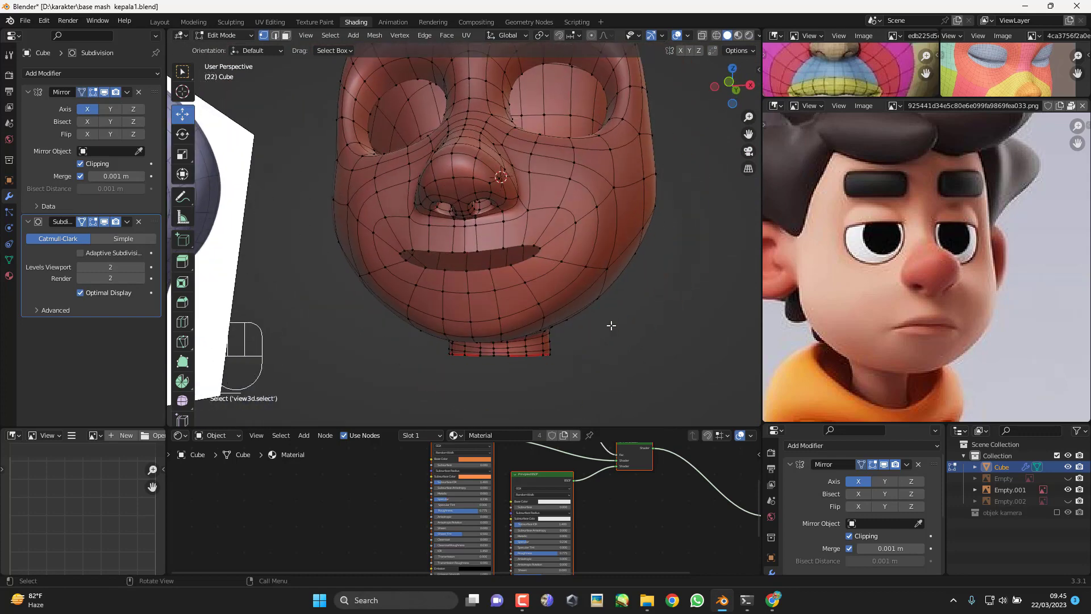
scroll(531, 302, up, 3)
middle_drag(510, 297, 512, 297)
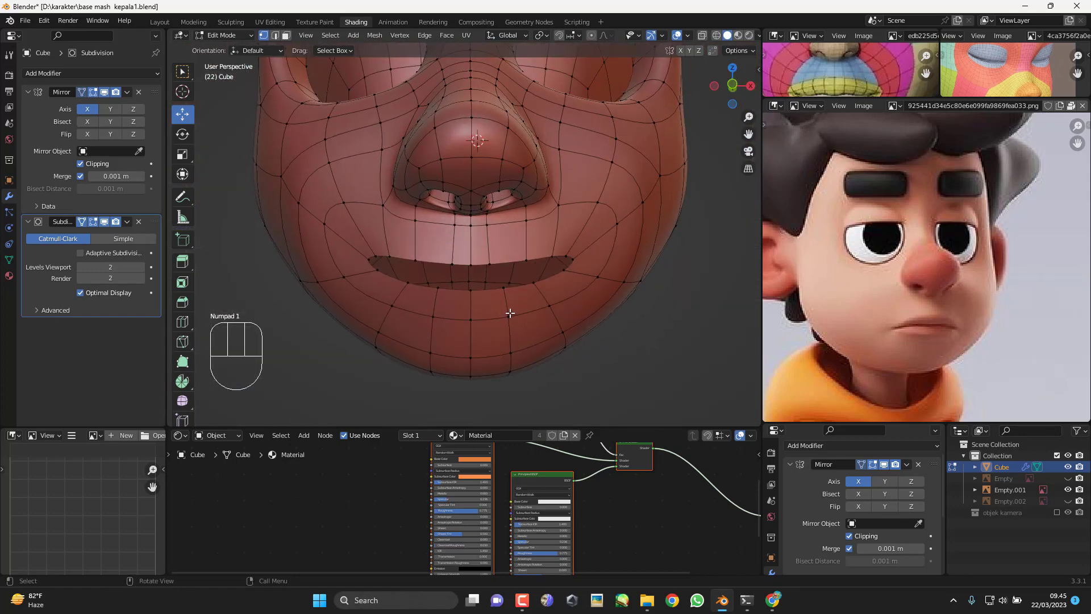
Step: Select the central row of vertices just below the lower lip, edge-slide it slightly downward, and check the shape in Object Mode
click(509, 315)
shift+click(473, 320)
shift+click(554, 312)
key(KP_1)
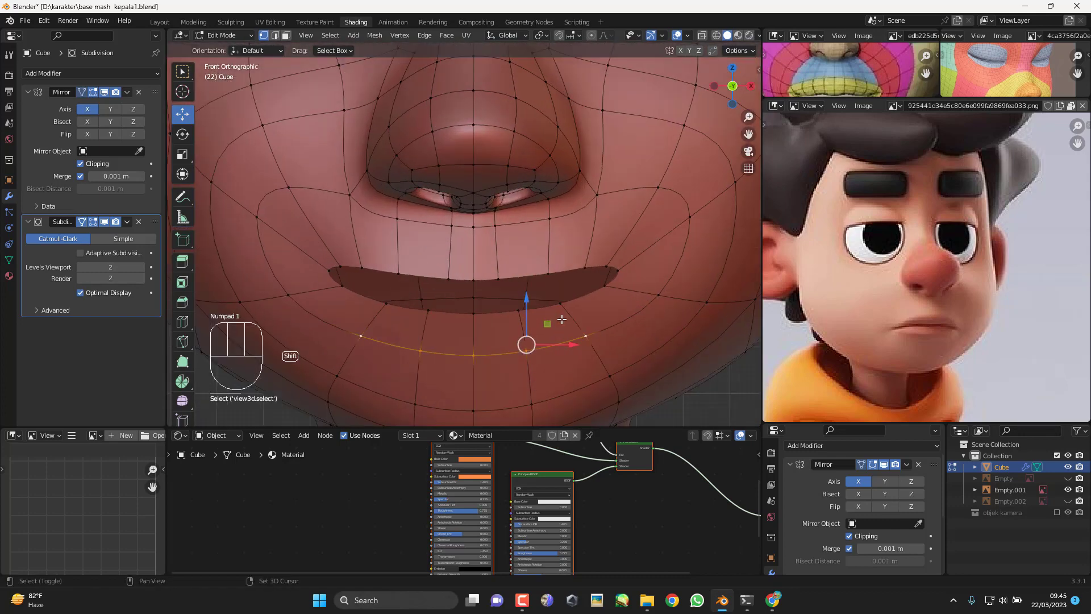
key(g)
key(g)
click(592, 297)
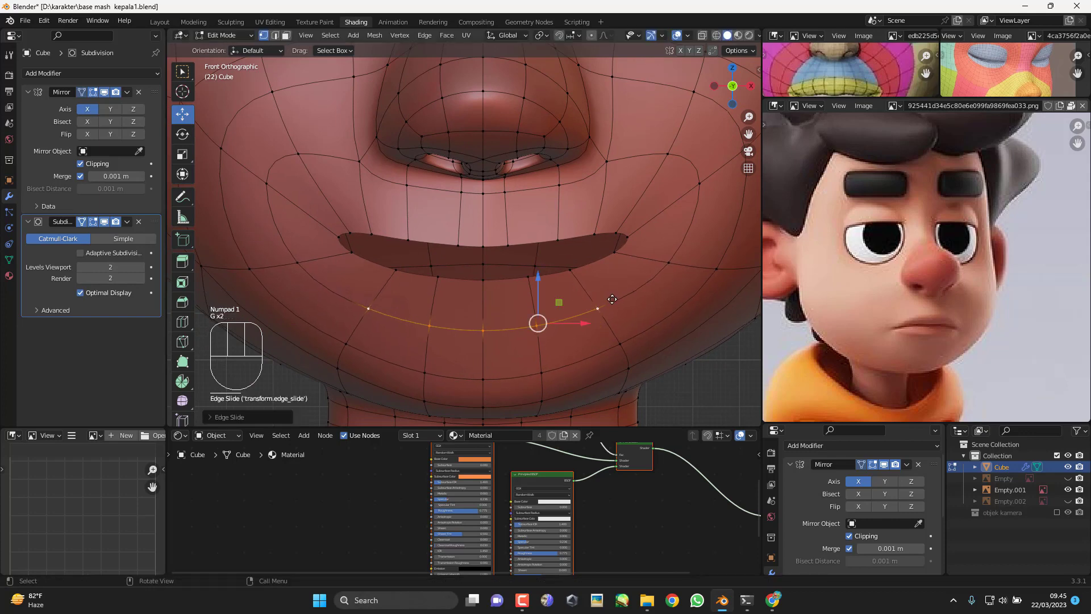
key(g)
key(Tab)
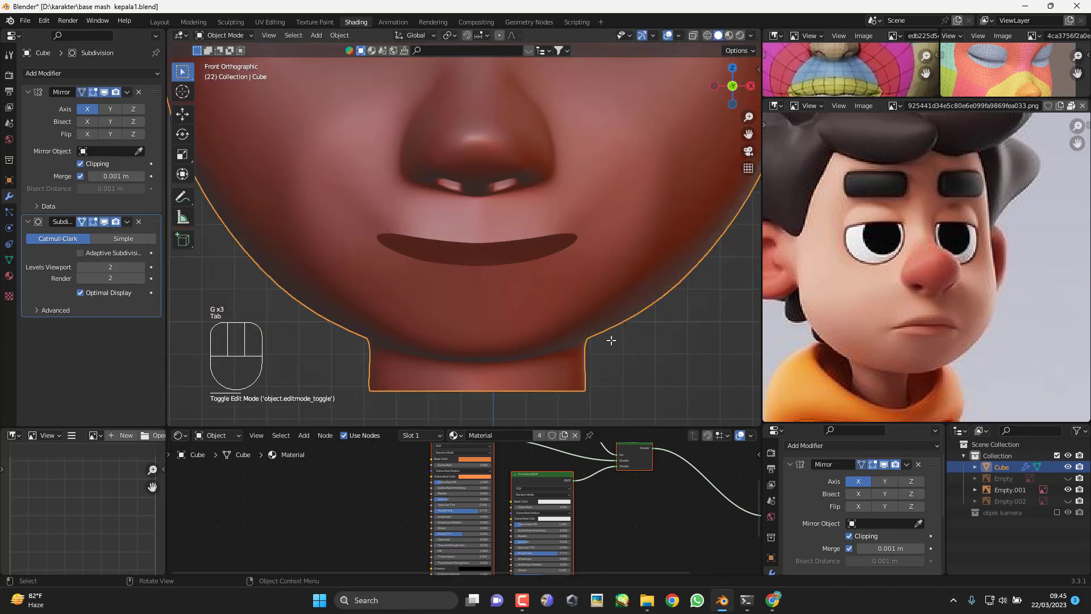
key(Tab)
click(541, 332)
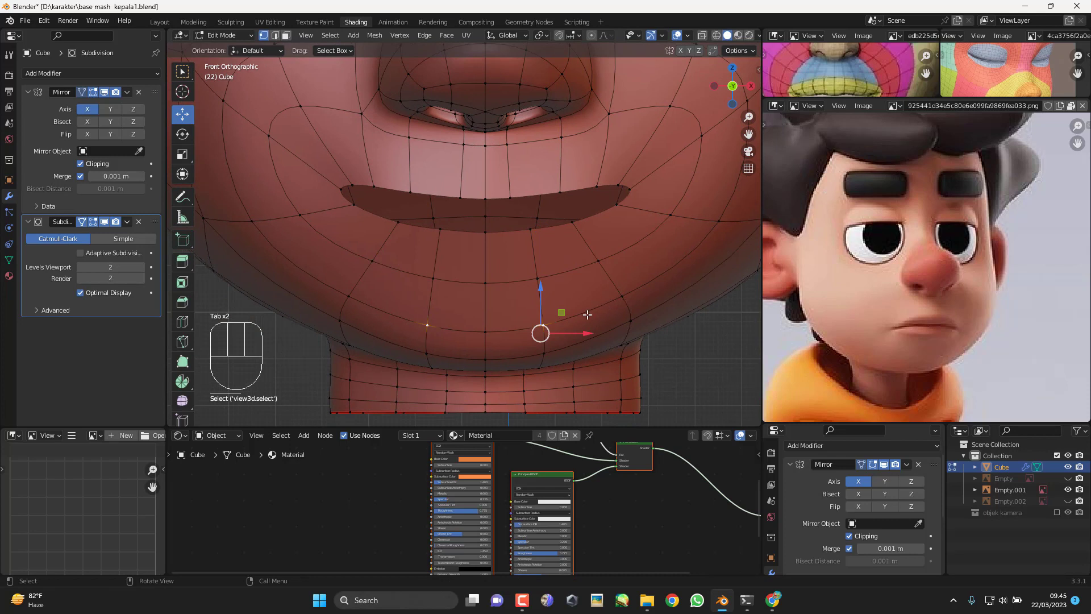
shift+middle_drag(545, 270, 538, 252)
scroll(545, 270, up, 1)
shift+middle_drag(561, 293, 543, 271)
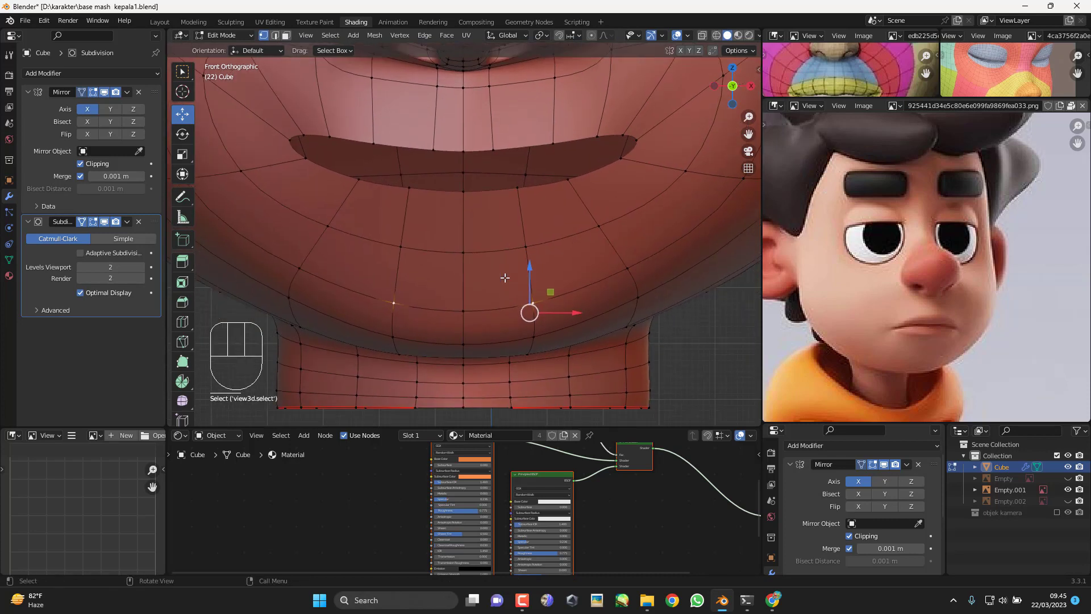
click(532, 247)
click(527, 247)
shift+click(463, 250)
shift+click(463, 311)
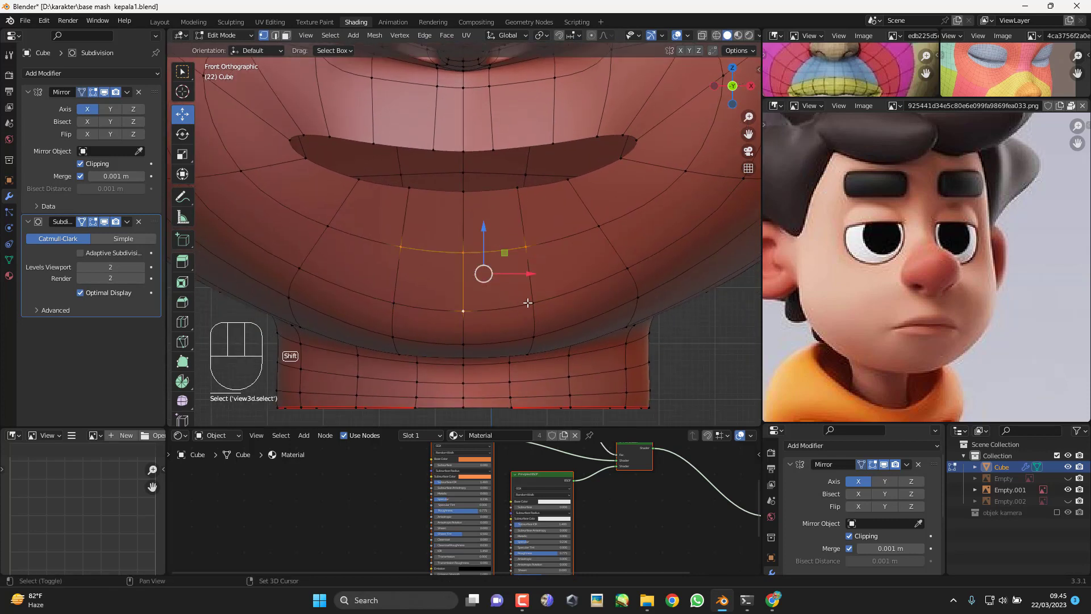
shift+click(533, 303)
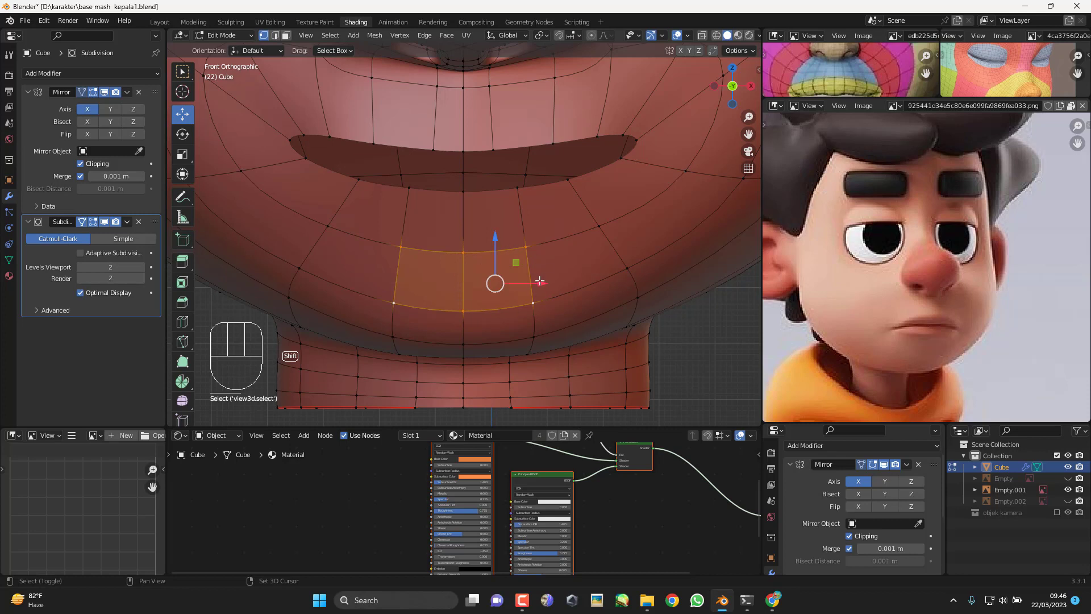
shift+middle_drag(540, 281, 554, 292)
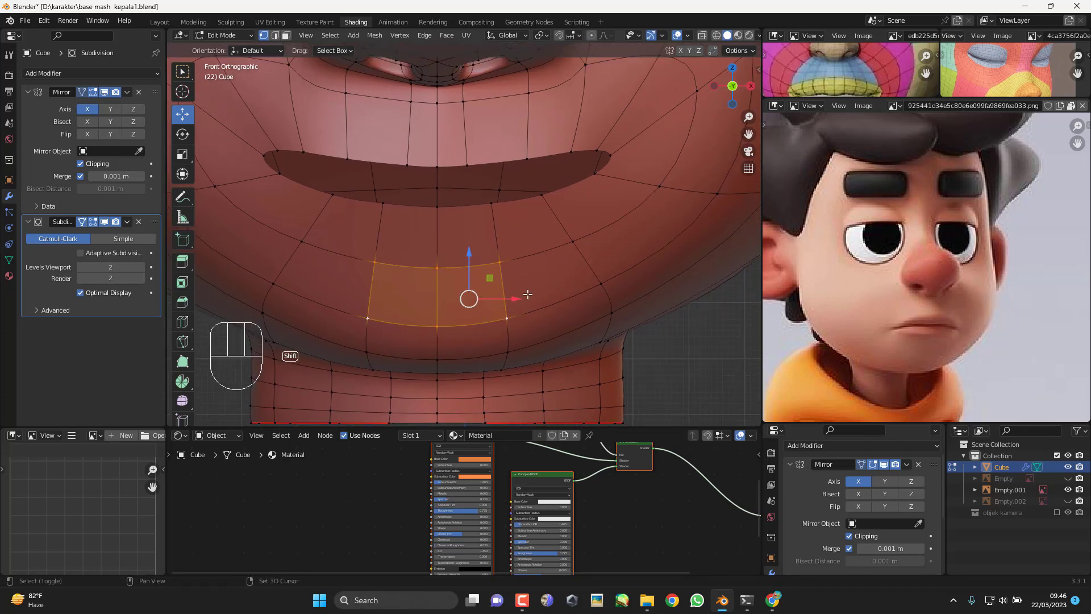
shift+middle_drag(527, 295, 524, 303)
click(465, 287)
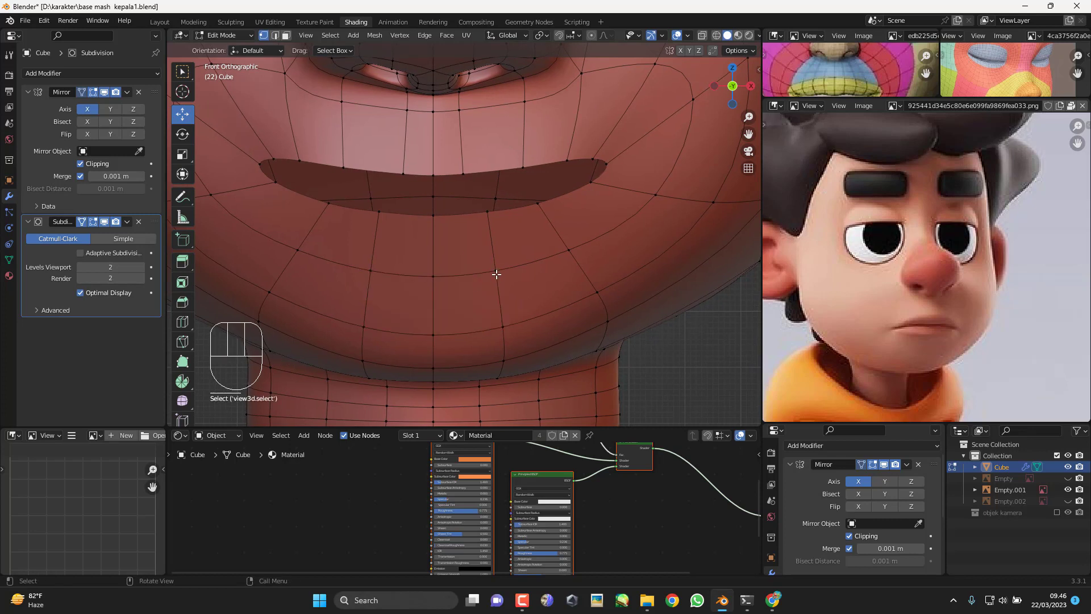
Step: Select the column of three vertices beside the chin's centre line and edge-slide it outward to widen the central chin faces
click(502, 303)
shift+click(501, 277)
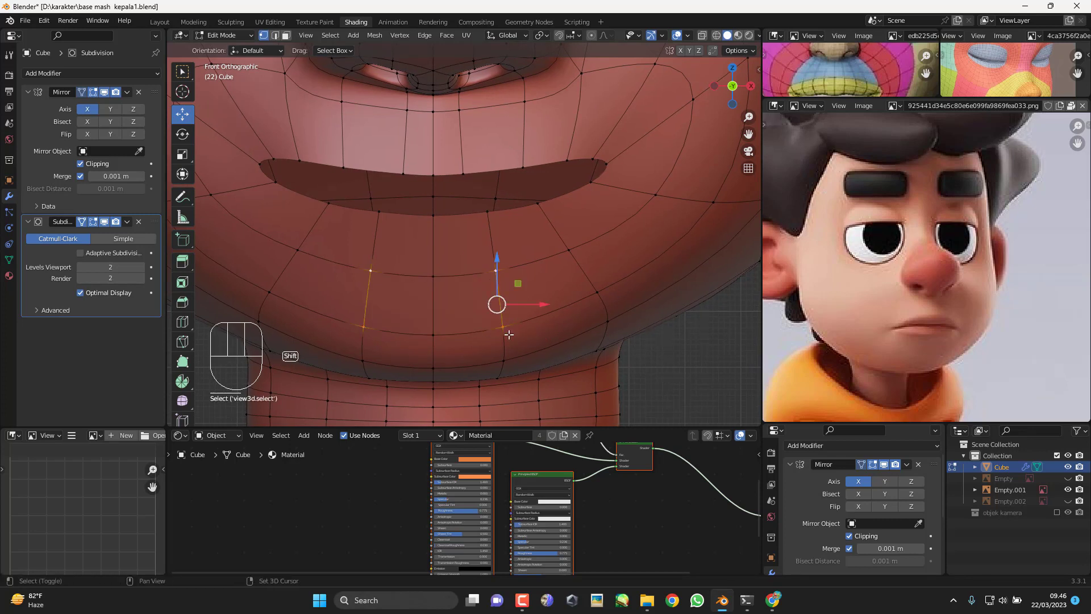
shift+middle_drag(501, 277, 481, 272)
shift+click(507, 365)
key(g)
key(g)
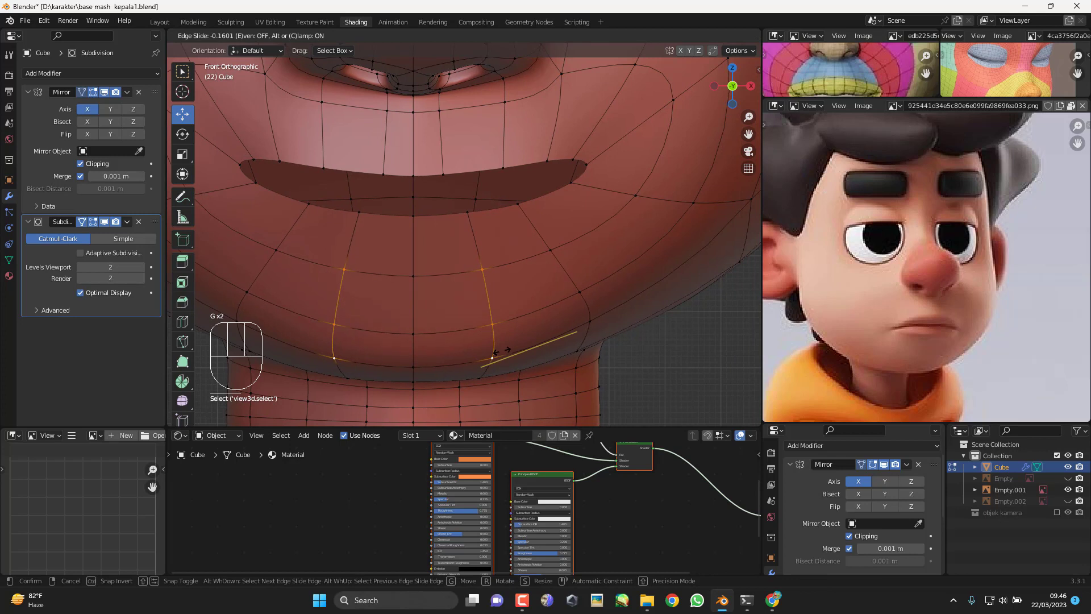
click(510, 349)
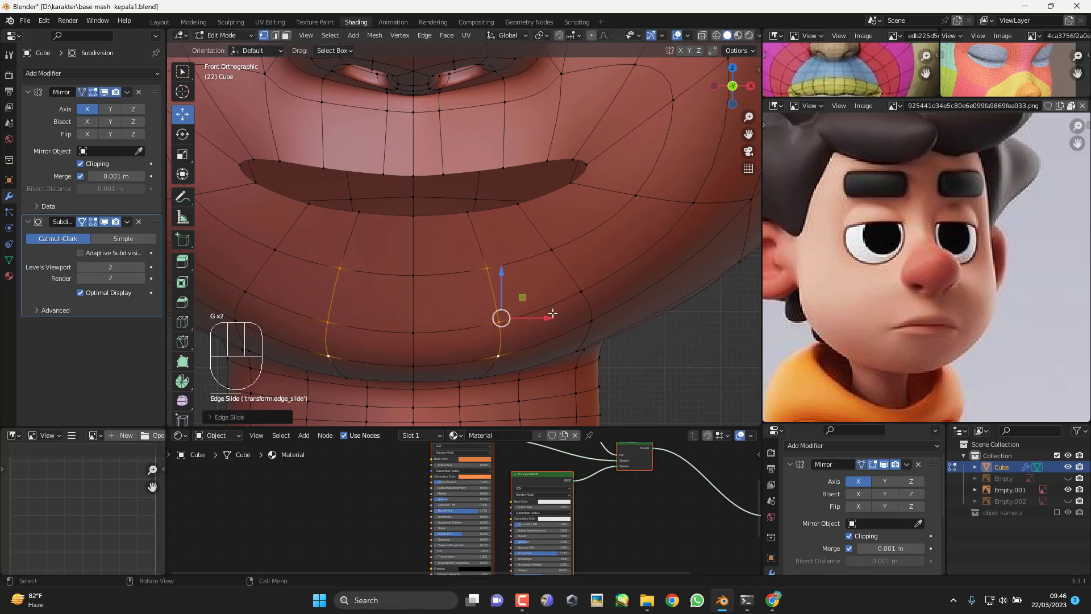
shift+middle_drag(576, 298, 463, 291)
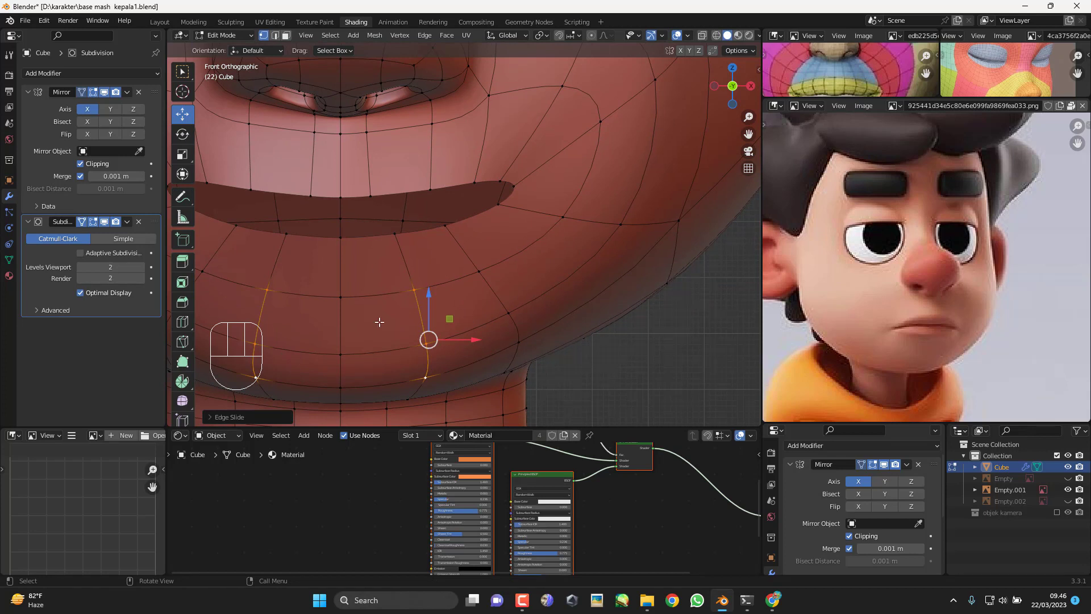
Step: Try edge-sliding the chin column inward toward the centre line, and undo that slide
key(g)
key(g)
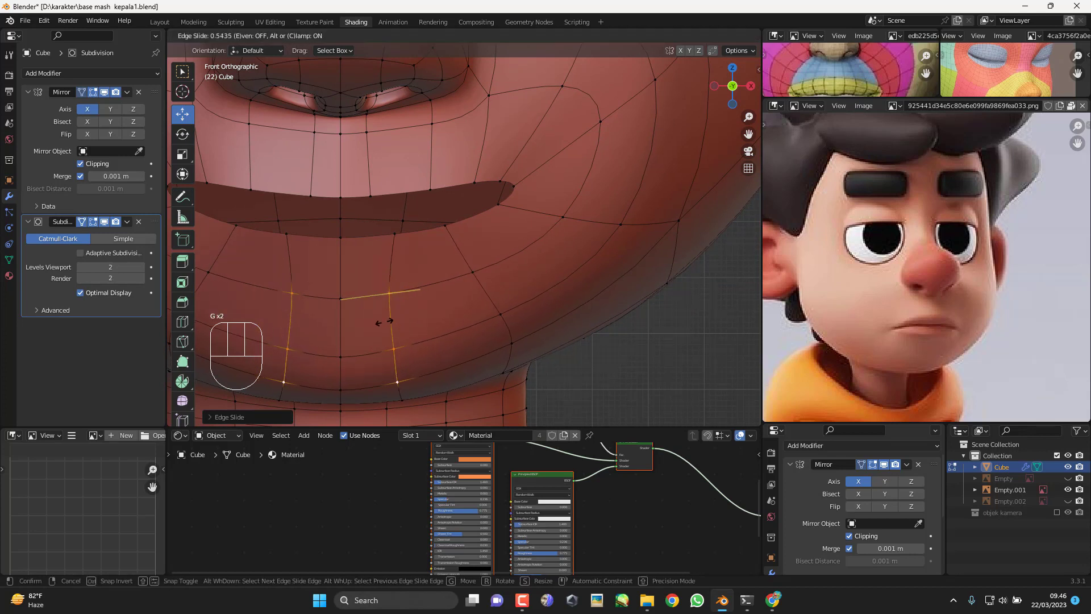
click(384, 322)
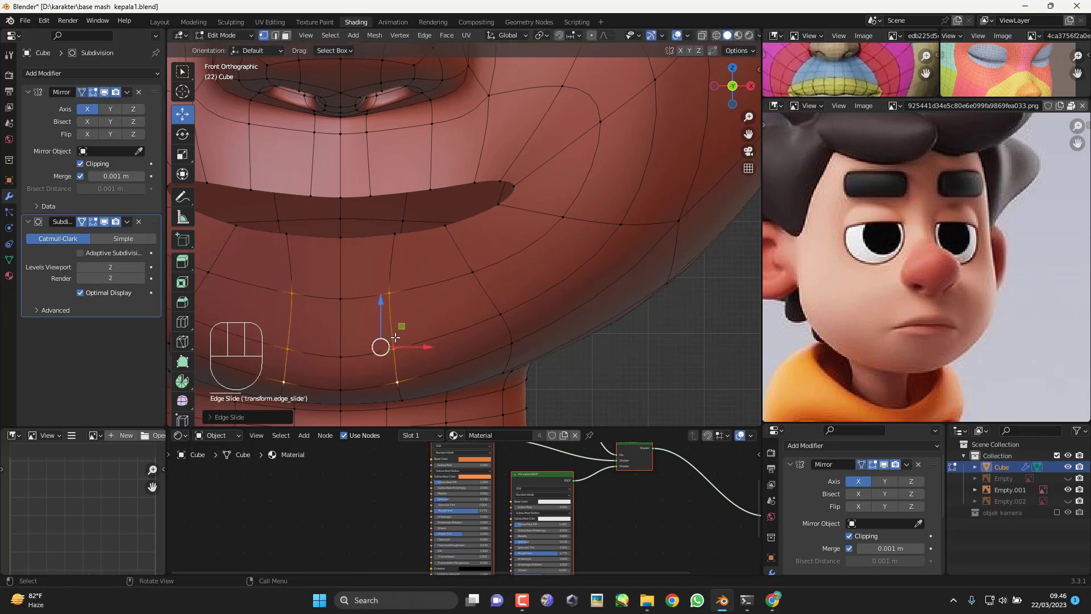
key(ctrl+z)
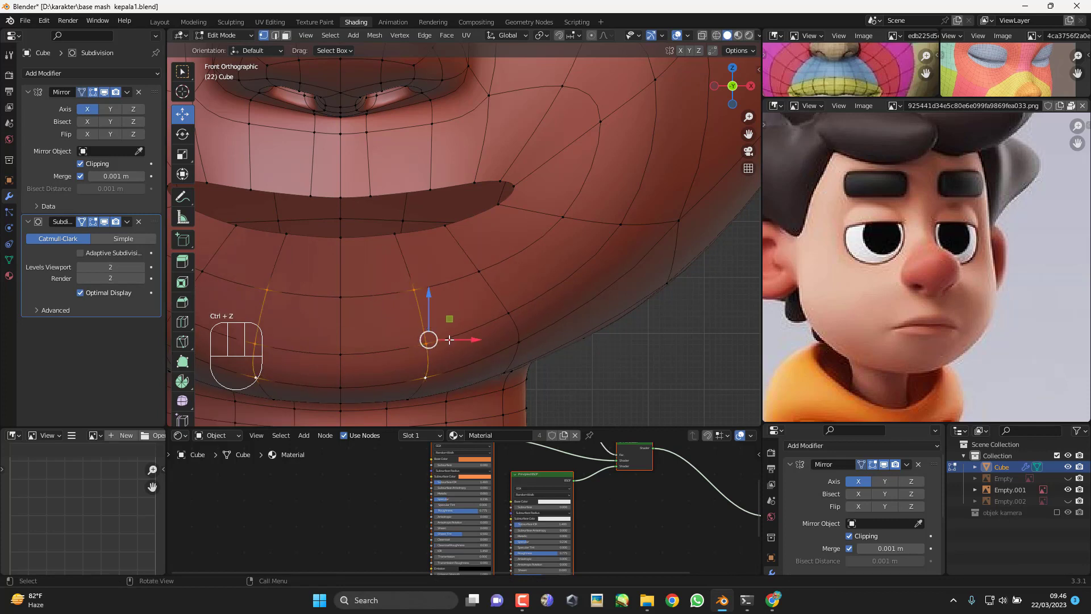
Step: Edge-slide the three-vertex chin column very slightly inward
key(g)
key(g)
click(486, 329)
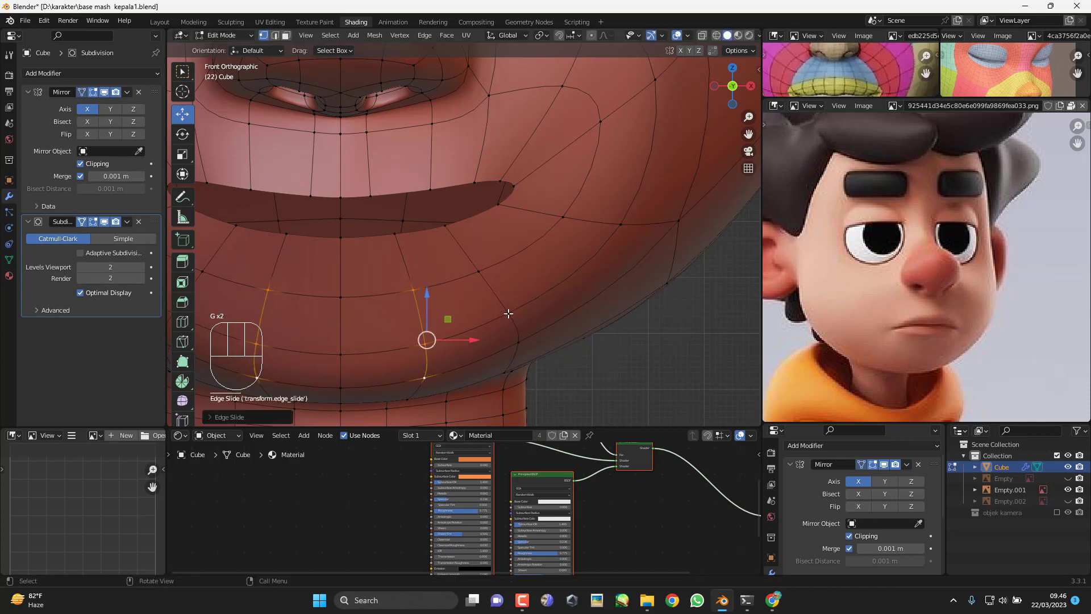
Step: Select the short edge farther out on the lower jaw and edge-slide it slightly, leaving its rotation as it is
click(509, 316)
key(g)
key(g)
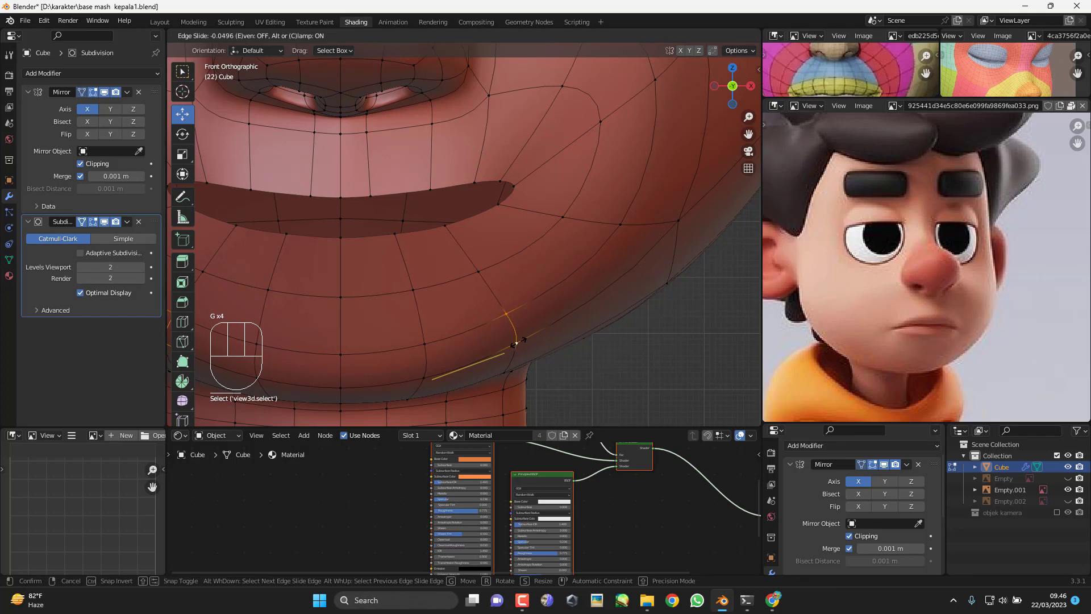
click(514, 344)
key(r)
right_click(571, 347)
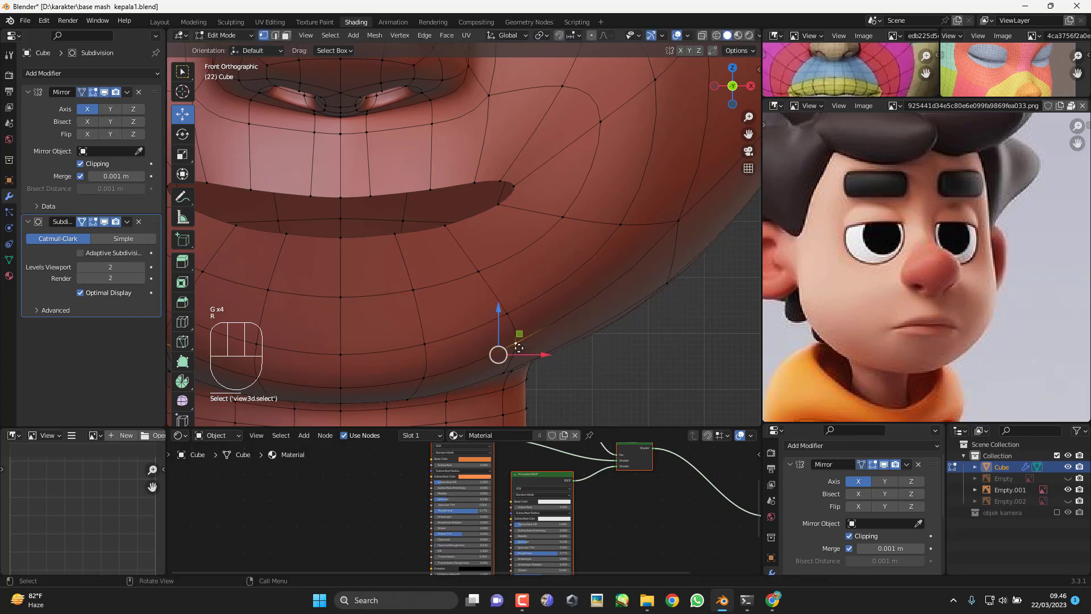
Step: Move single vertices along the underside of the chin and jaw to smooth the lower contour
key(g)
click(472, 361)
click(405, 396)
key(g)
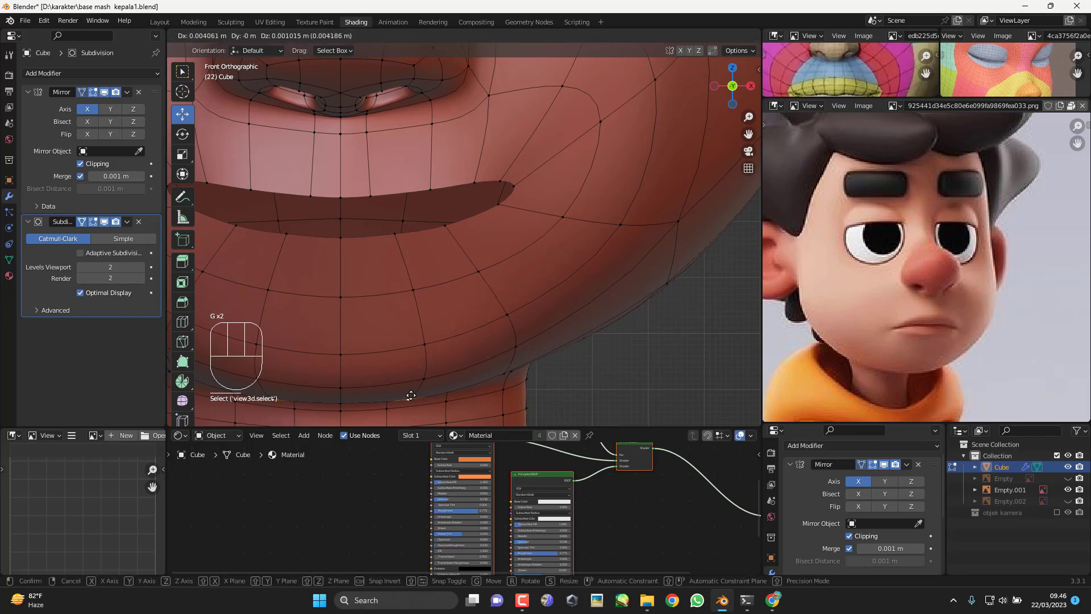
click(420, 395)
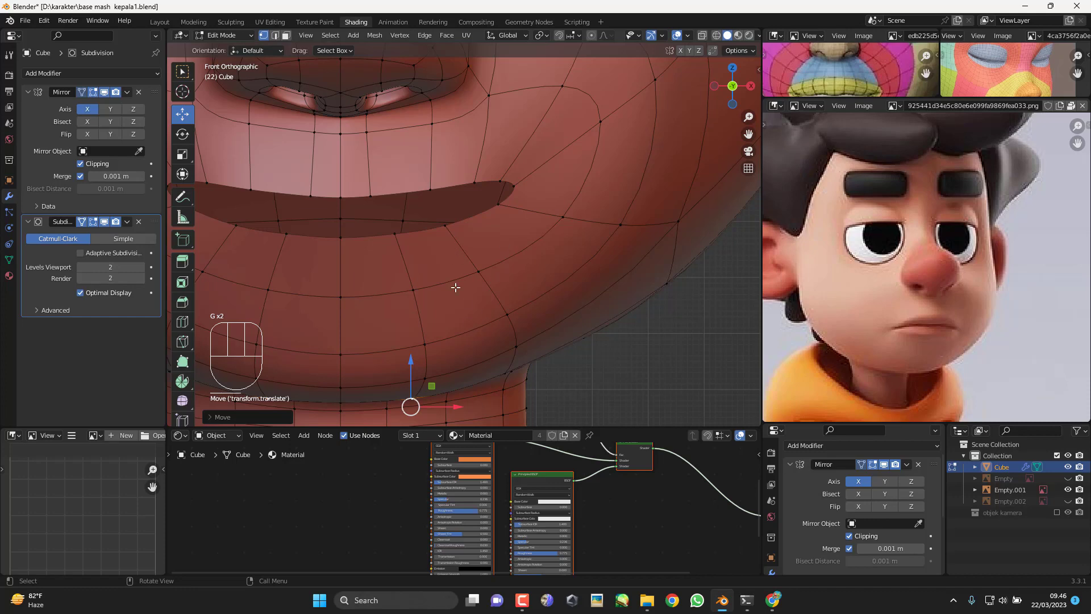
Step: Add a centred loop cut running from the lower lip near the mouth corner over the jaw to the neck
middle_drag(602, 347, 473, 209)
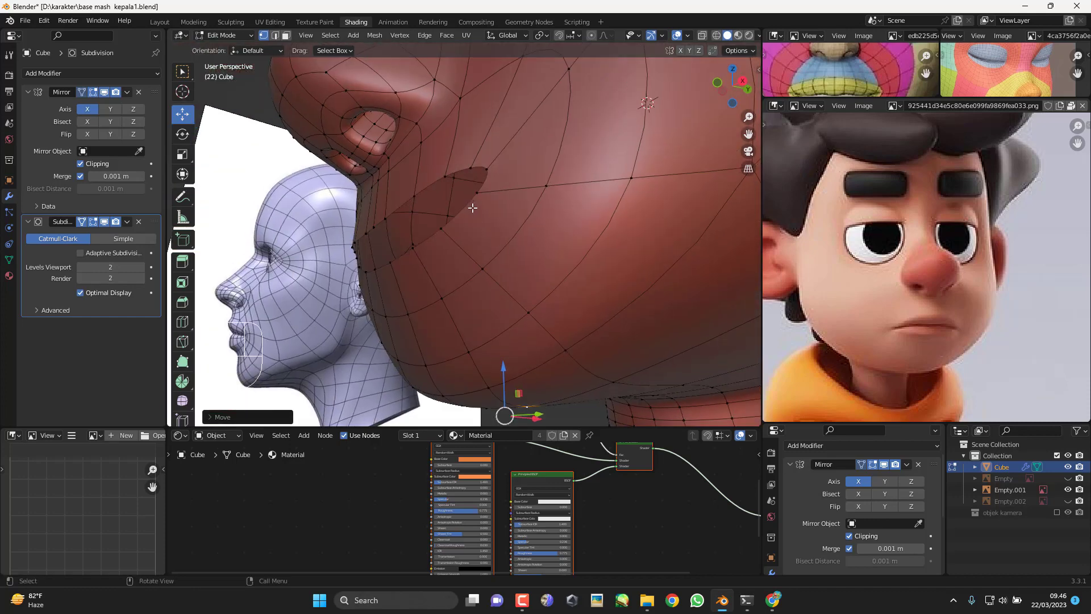
shift+middle_drag(646, 289, 480, 233)
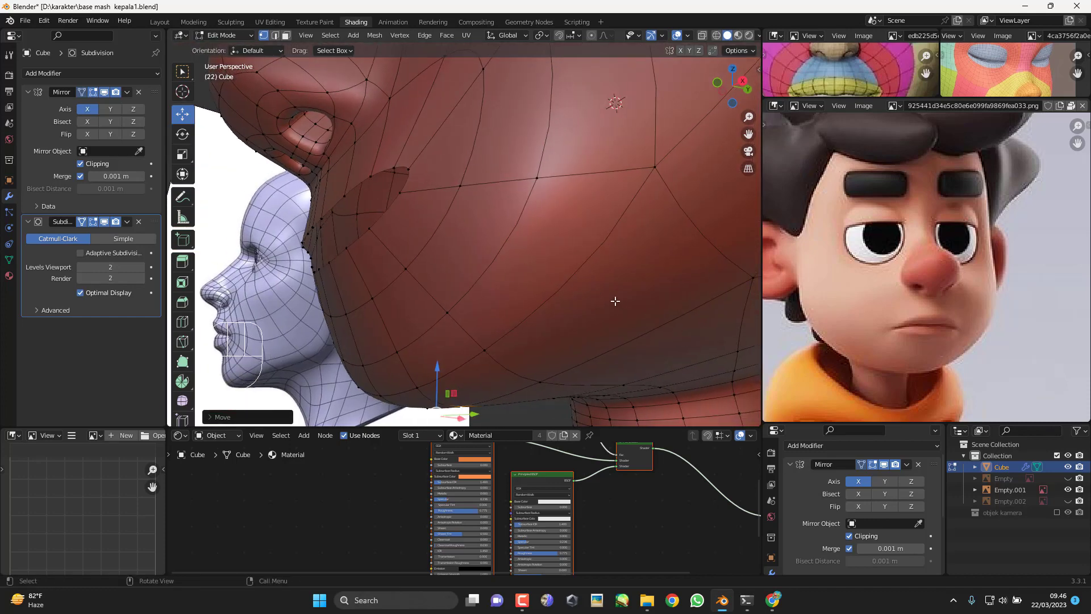
middle_drag(615, 301, 584, 292)
key(alt+r)
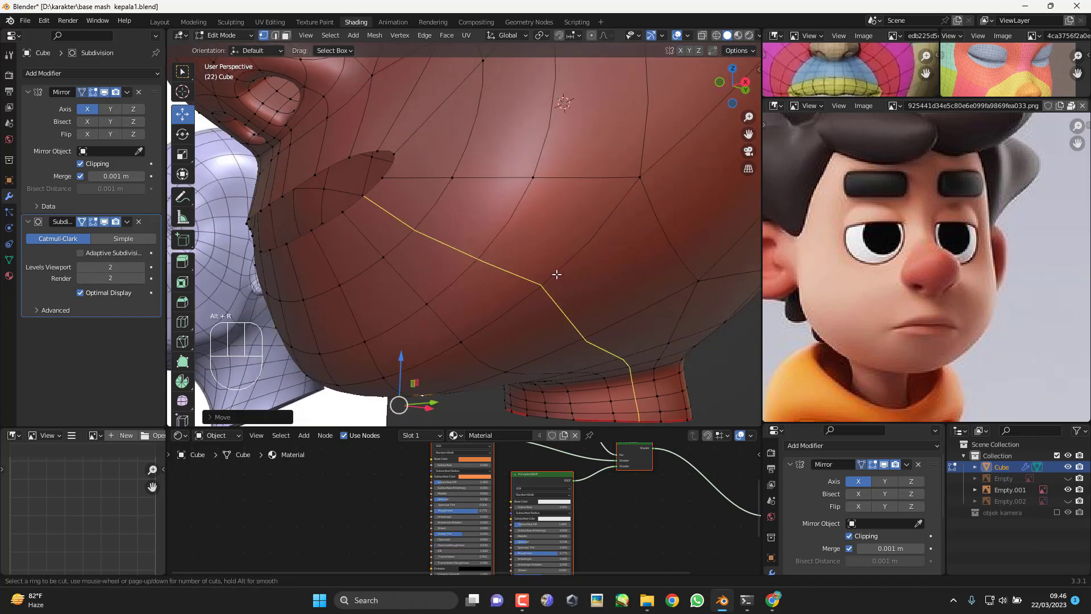
click(557, 274)
click(558, 273)
key(KP_1)
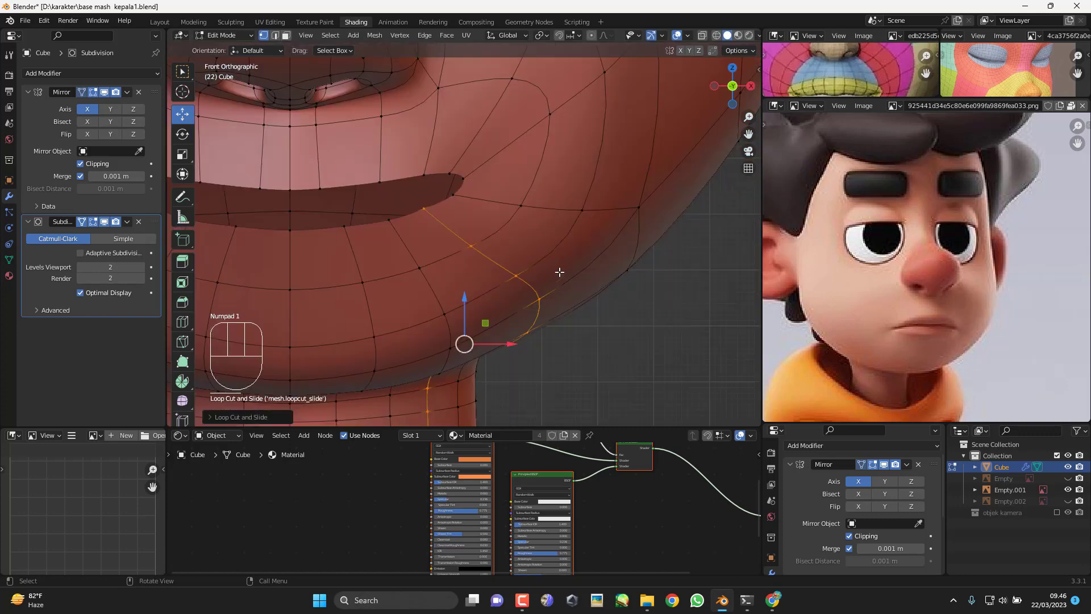
Step: Select the three-vertex column beside the chin's centre line and edge-slide it slightly toward the centre to even out the spacing
shift+middle_drag(472, 299, 551, 228)
scroll(533, 312, up, 2)
click(458, 289)
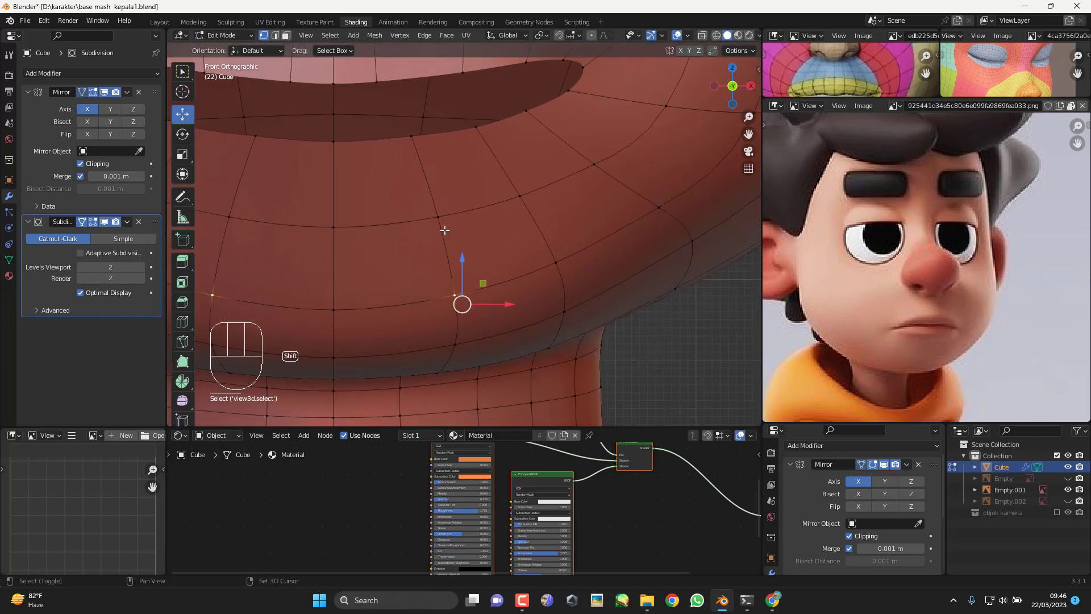
shift+click(442, 212)
shift+click(449, 335)
shift+middle_drag(470, 321, 482, 323)
key(g)
key(g)
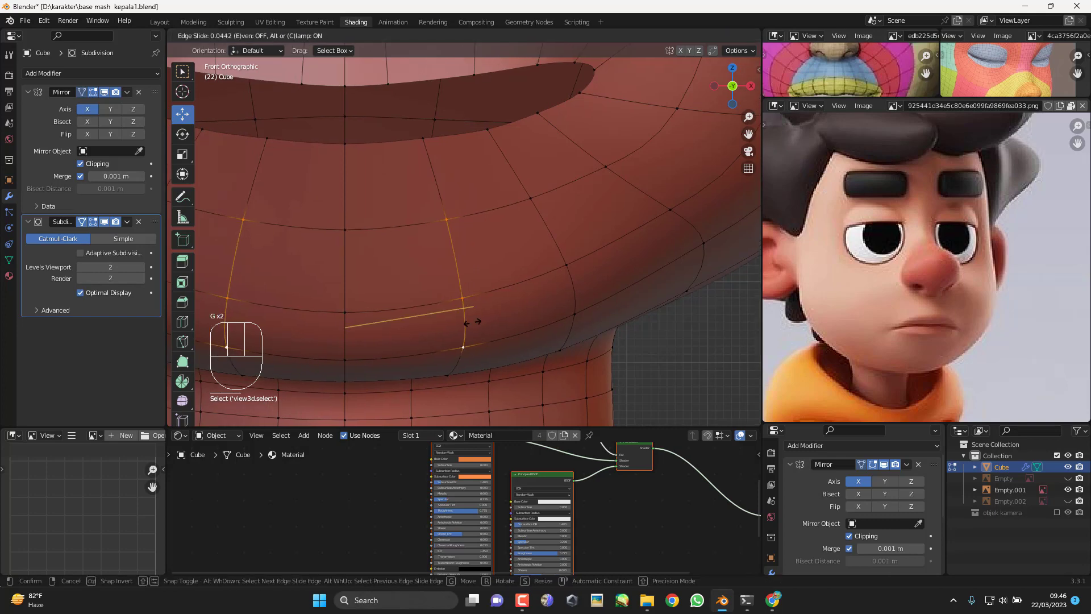
click(476, 322)
Step: Select the two lower vertices of the next column outward on the jaw and edge-slide them slightly inward
click(570, 269)
shift+click(574, 320)
shift+middle_drag(576, 320, 539, 332)
key(g)
key(g)
click(541, 326)
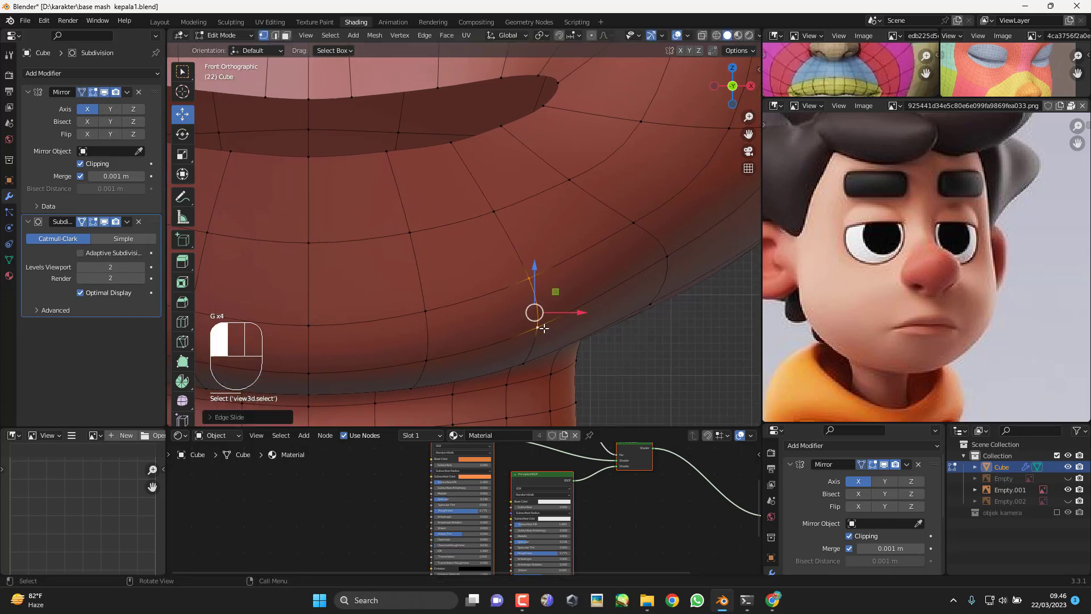
Step: Select the two lower vertices of the newly cut loop on the jaw and edge-slide them toward the chin
click(636, 225)
shift+click(668, 259)
shift+middle_drag(665, 260, 621, 270)
key(g)
key(g)
click(612, 273)
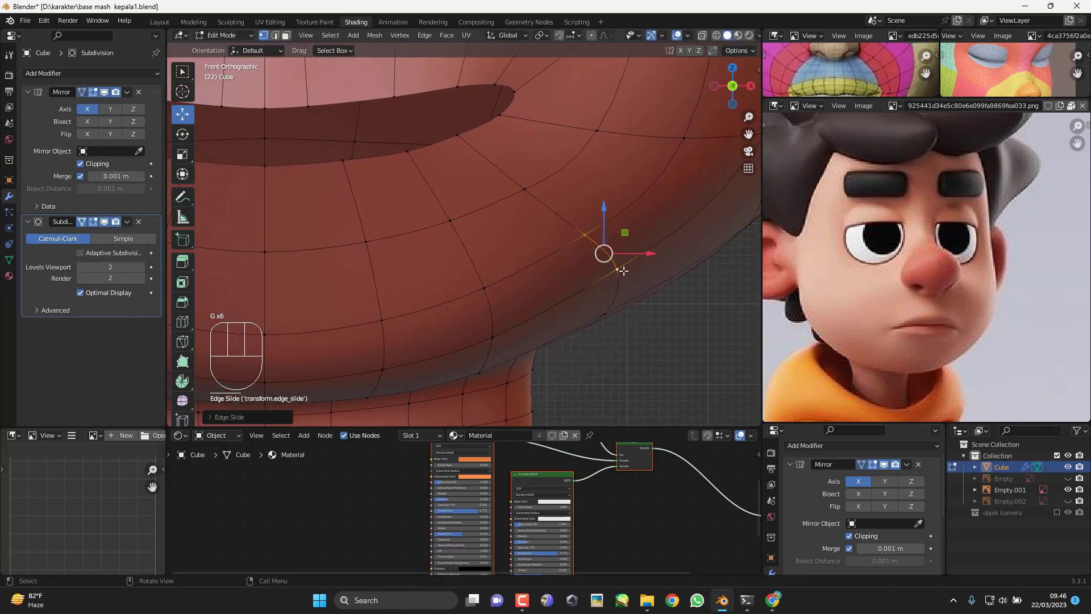
Step: Adjust the new loop's two lower jaw vertices one at a time so the loop curves smoothly around the jaw
click(624, 269)
key(g)
key(g)
click(612, 275)
key(g)
click(615, 283)
click(593, 241)
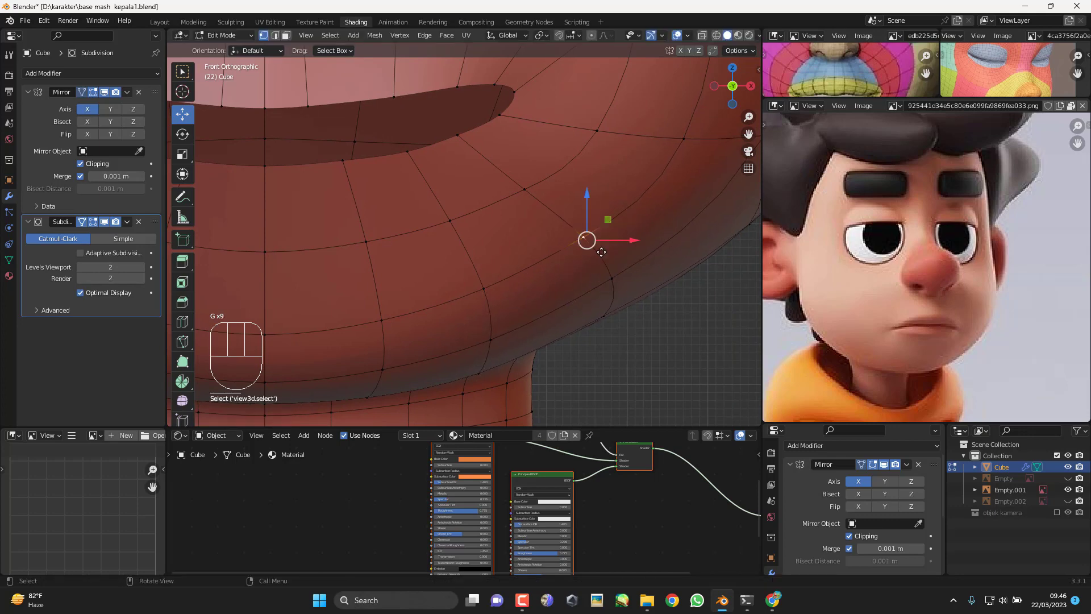
key(g)
click(596, 251)
Step: Nudge the new loop's middle vertex and its vertex on the lower lip near the mouth corner into an even line
click(530, 194)
key(g)
click(532, 193)
click(452, 143)
key(g)
click(453, 147)
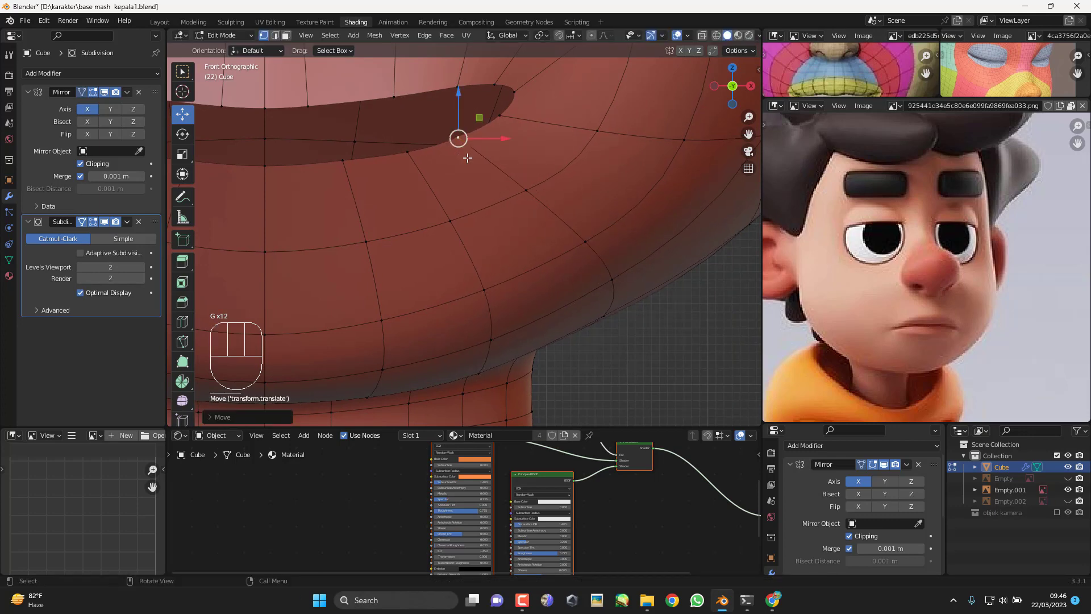
Step: Select the two chin vertices of the column next to the centreline, below the lower lip, and edge-slide them slightly
scroll(561, 234, down, 3)
scroll(576, 251, down, 2)
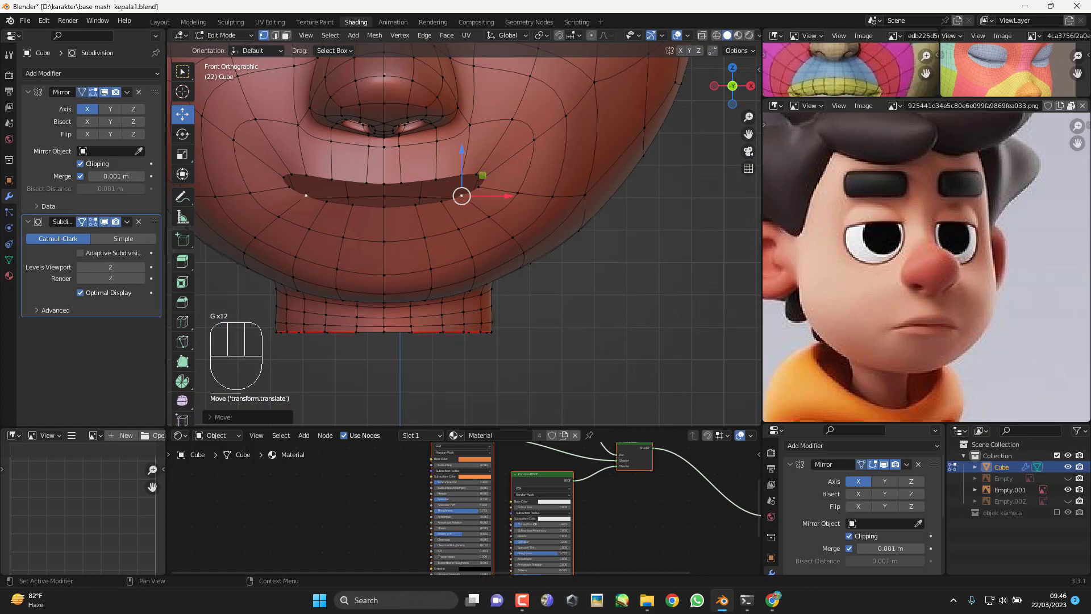
scroll(536, 370, up, 3)
middle_drag(536, 370, 499, 292)
key(KP_1)
click(401, 240)
shift+click(404, 291)
key(g)
key(g)
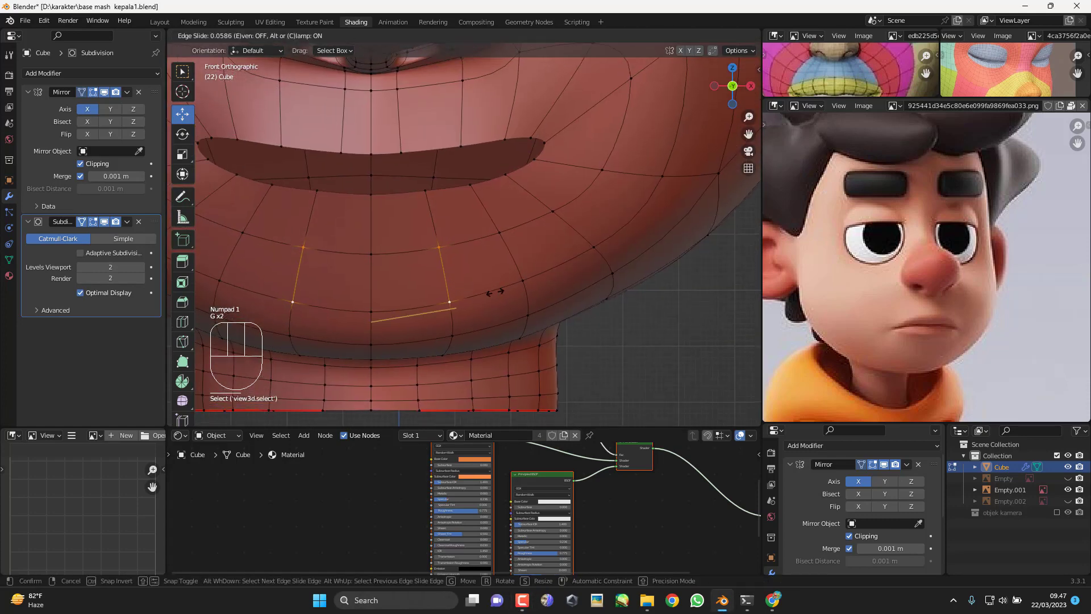
click(495, 292)
Step: Select the two chin vertices of the column below the mouth corner and edge-slide them into even spacing
click(499, 234)
shift+click(517, 277)
key(g)
key(g)
click(514, 279)
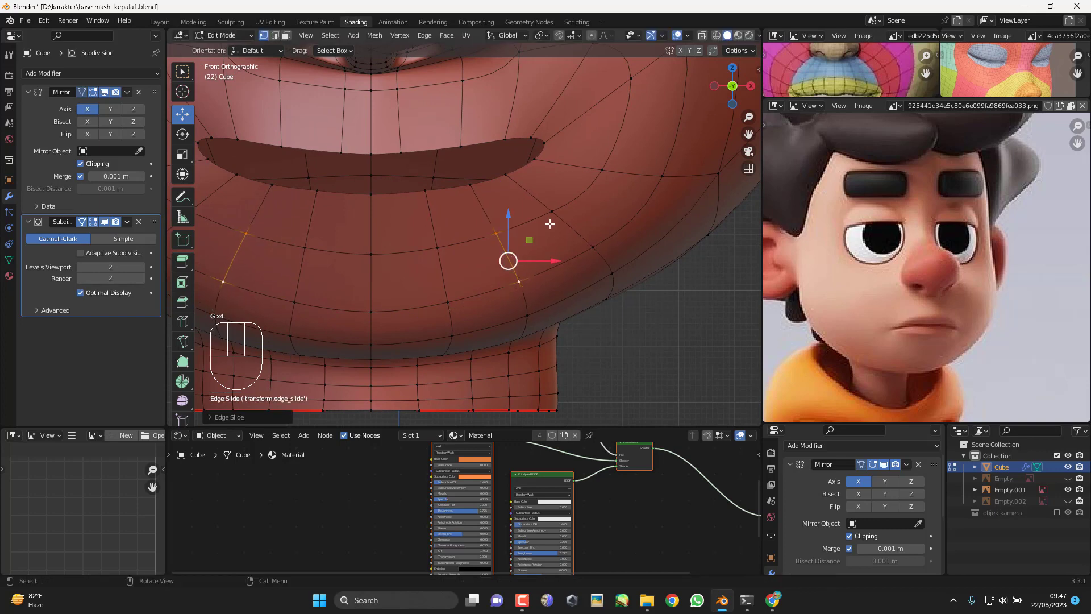
Step: Edge-slide the two matching vertices of the next column outward, beside the mouth corner on the jaw
click(551, 219)
shift+click(586, 247)
key(g)
key(g)
click(582, 248)
Step: Edge-slide the single vertex on the jaw's lower edge so its column runs smoothly toward the neck
click(526, 305)
key(g)
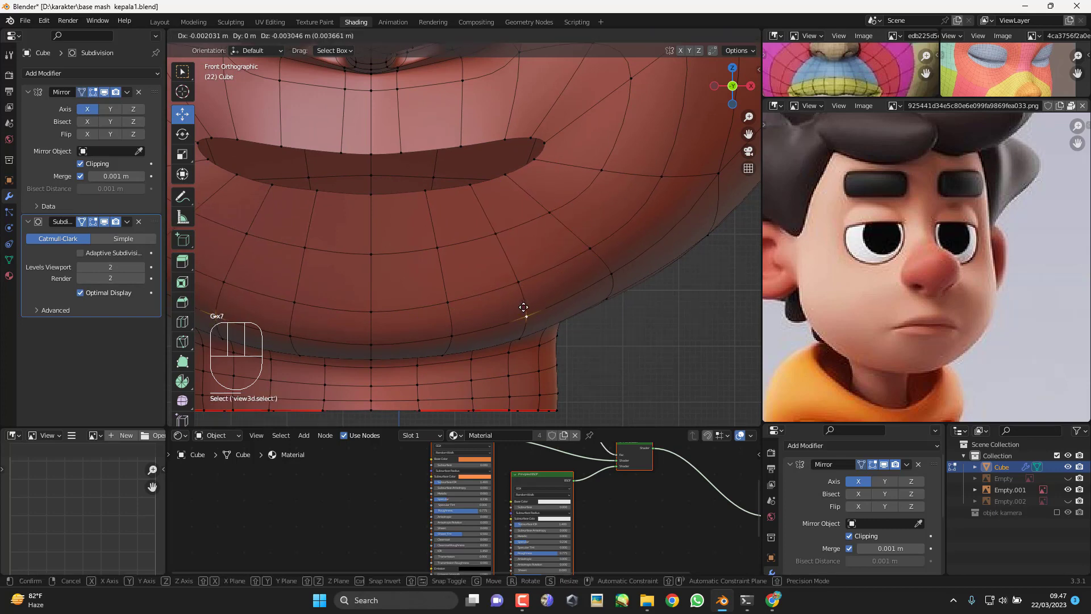
key(g)
click(522, 307)
Step: Edge-slide the two lowest chin vertices beside the centreline slightly inward and rotate them to follow the column
click(457, 333)
shift+click(451, 307)
key(g)
key(g)
click(449, 307)
key(r)
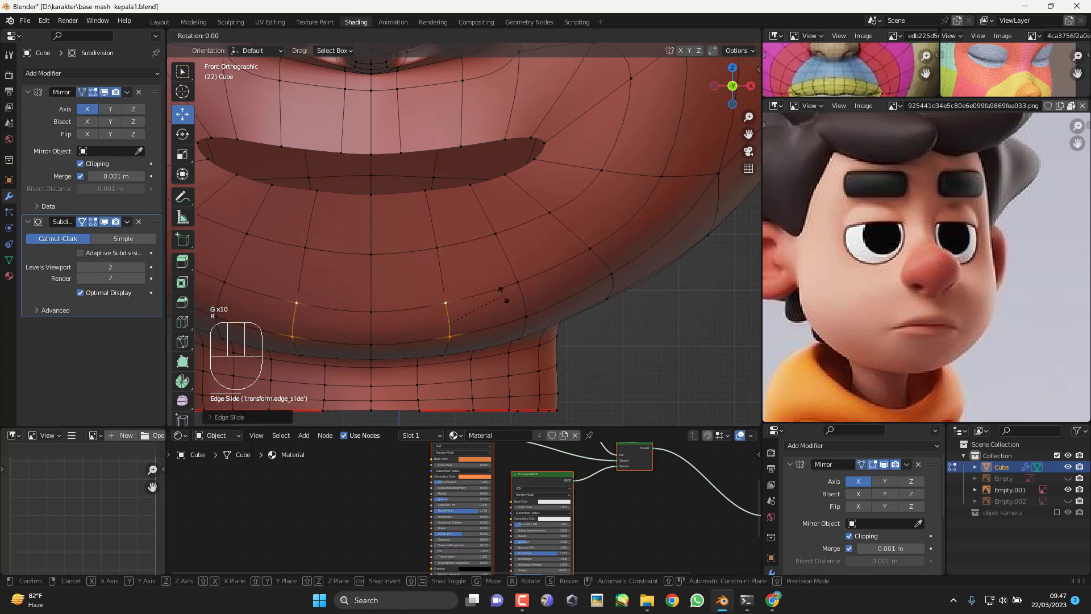
click(503, 296)
Step: Select a lower-lip vertex and the chin vertex below it near the mouth corner and edge-slide them together
scroll(536, 268, down, 2)
shift+middle_drag(501, 271, 500, 296)
click(334, 226)
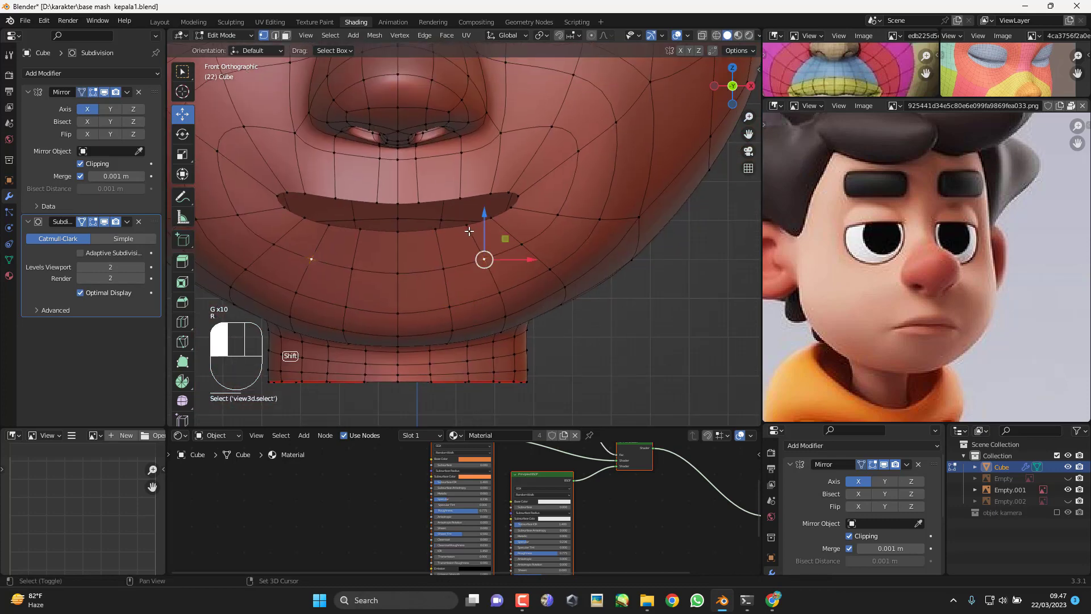
shift+click(461, 226)
key(g)
key(g)
click(498, 240)
Step: Edge-slide the lower-lip vertex closest to the mouth corner along the mouth opening
shift+middle_drag(501, 231, 495, 248)
click(484, 237)
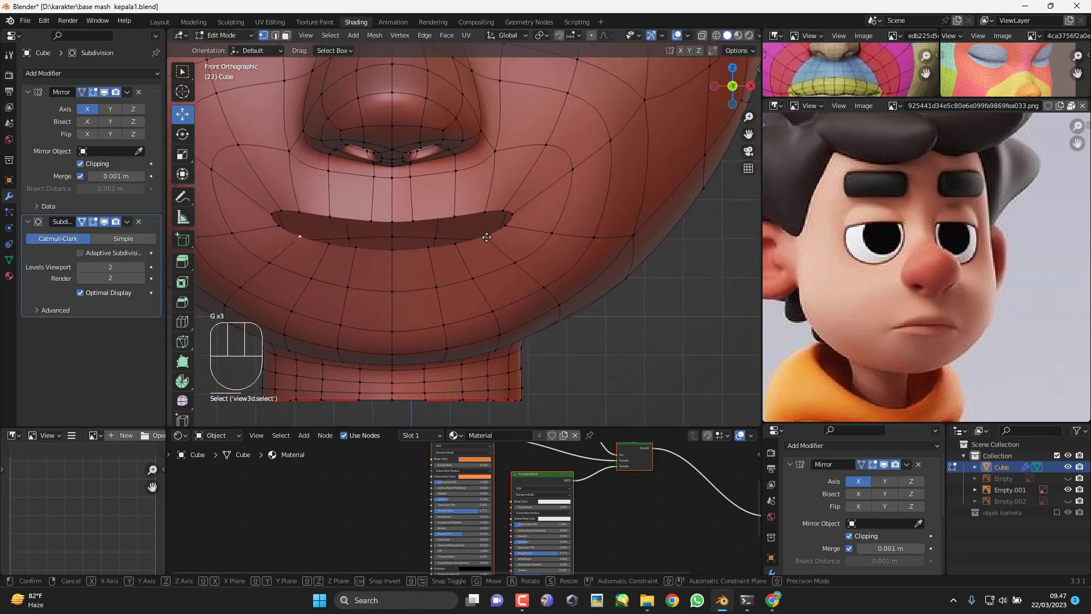
key(g)
key(g)
click(563, 283)
Step: From an angled view, select two neighbouring vertices on the side of the jaw and edge-slide them along their loops
shift+middle_drag(588, 273, 497, 243)
middle_drag(513, 201, 518, 294)
click(479, 312)
shift+click(490, 341)
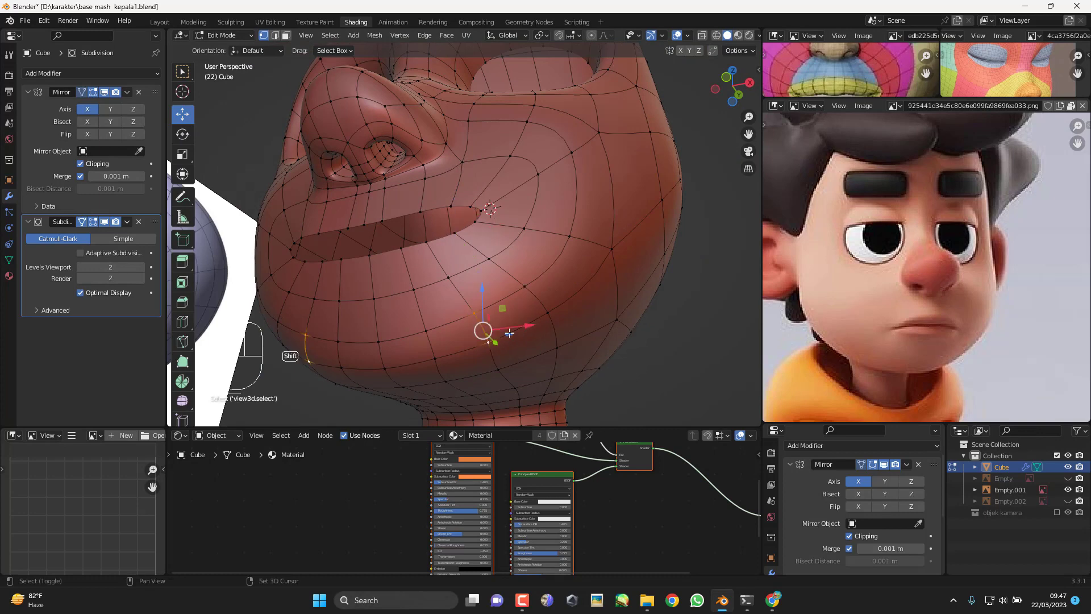
shift+middle_drag(516, 345, 519, 327)
key(g)
key(g)
click(526, 301)
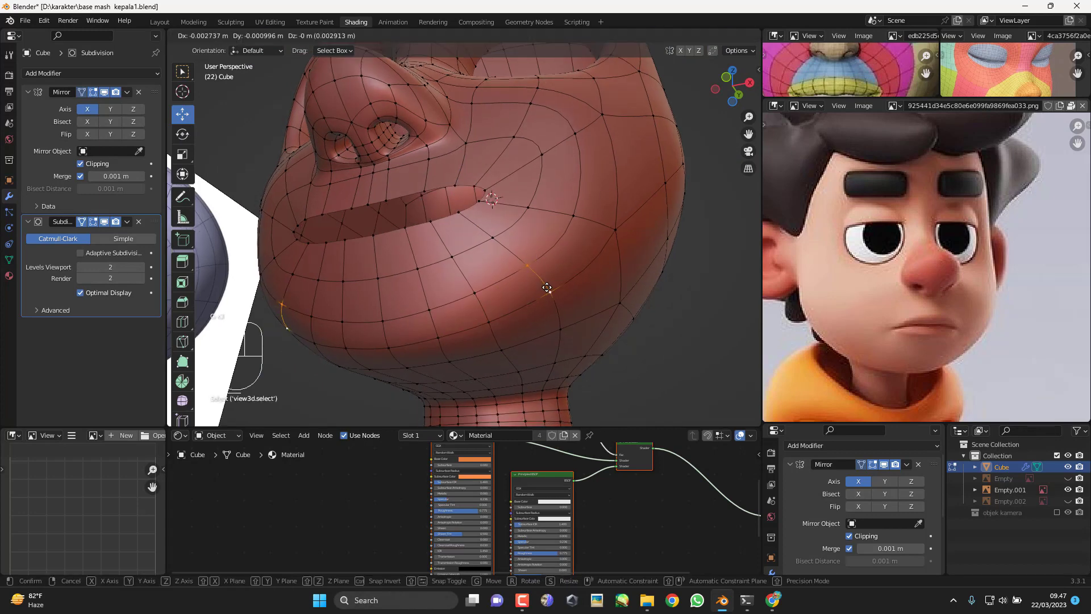
Step: Examine the cheek and jaw topology from the side and preview the path of a loop cut from the mouth corner
middle_drag(547, 288, 553, 330)
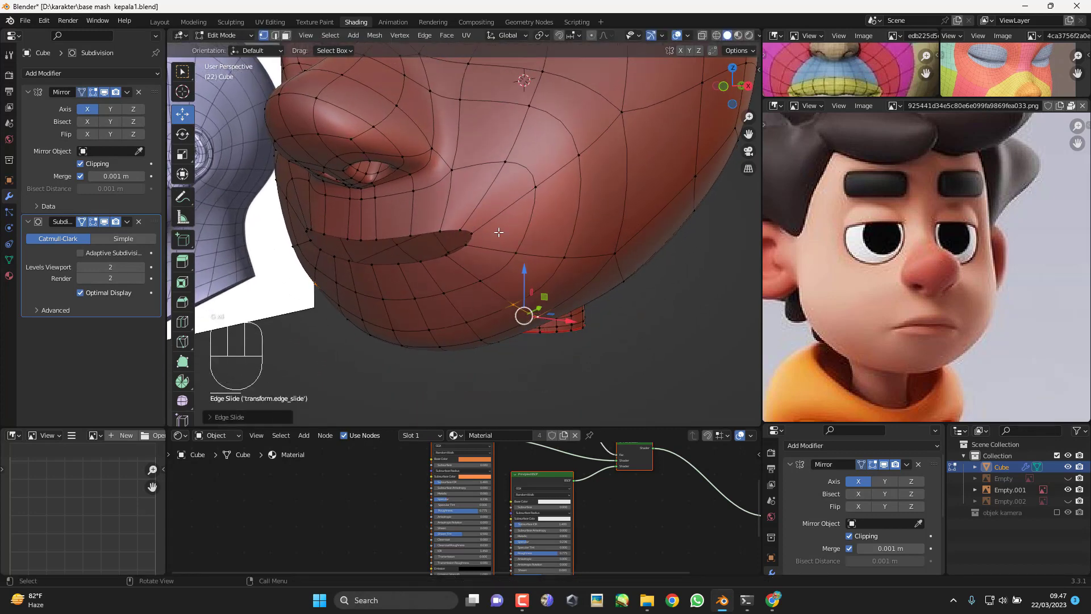
middle_drag(635, 226, 411, 283)
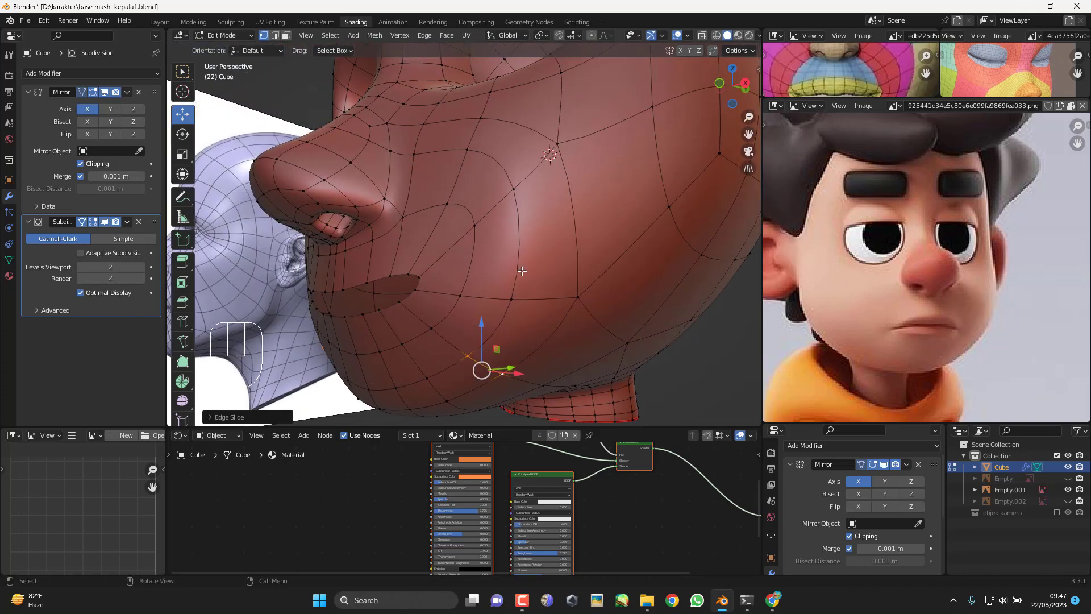
middle_drag(551, 250, 472, 273)
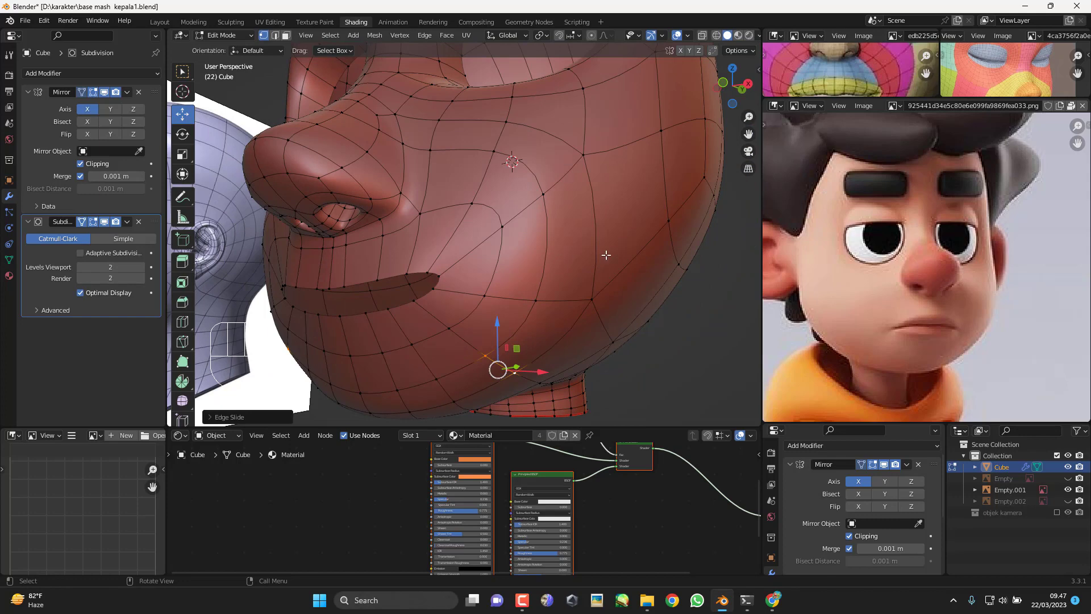
scroll(610, 262, down, 2)
middle_drag(597, 261, 429, 306)
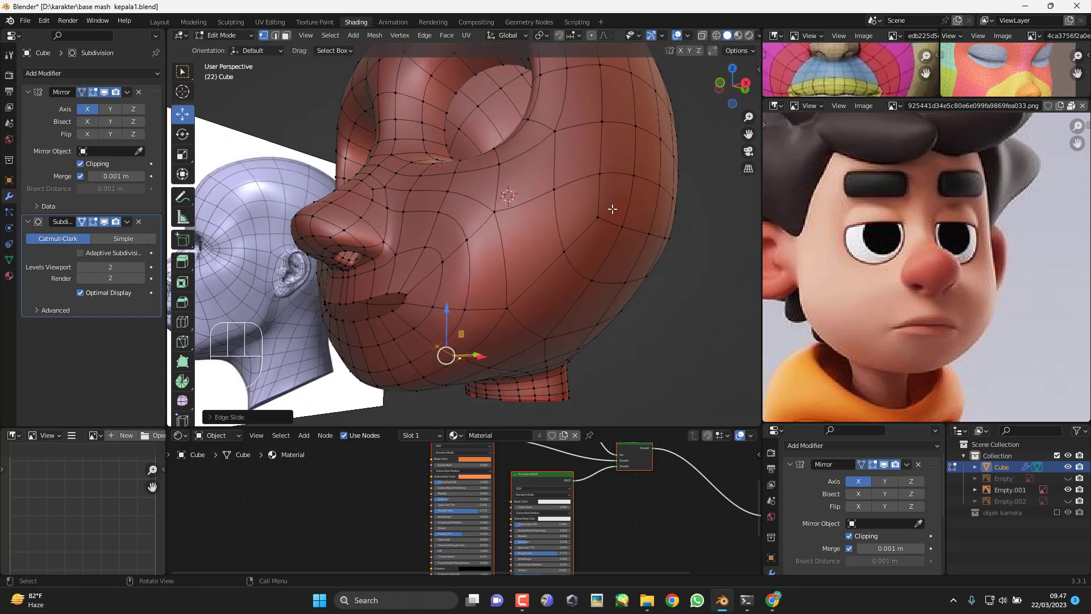
key(alt+r)
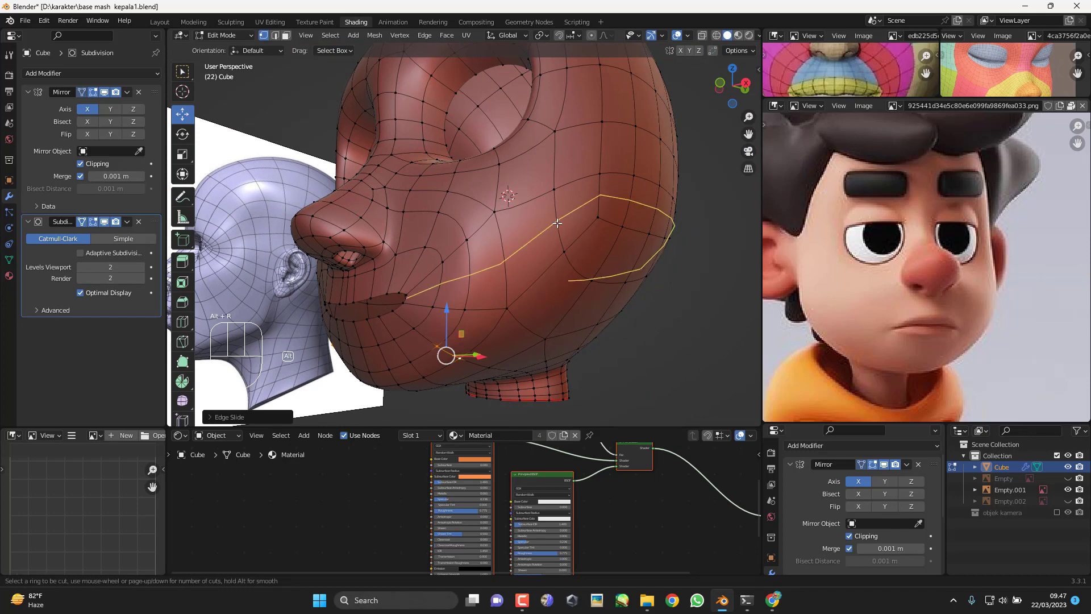
key(Escape)
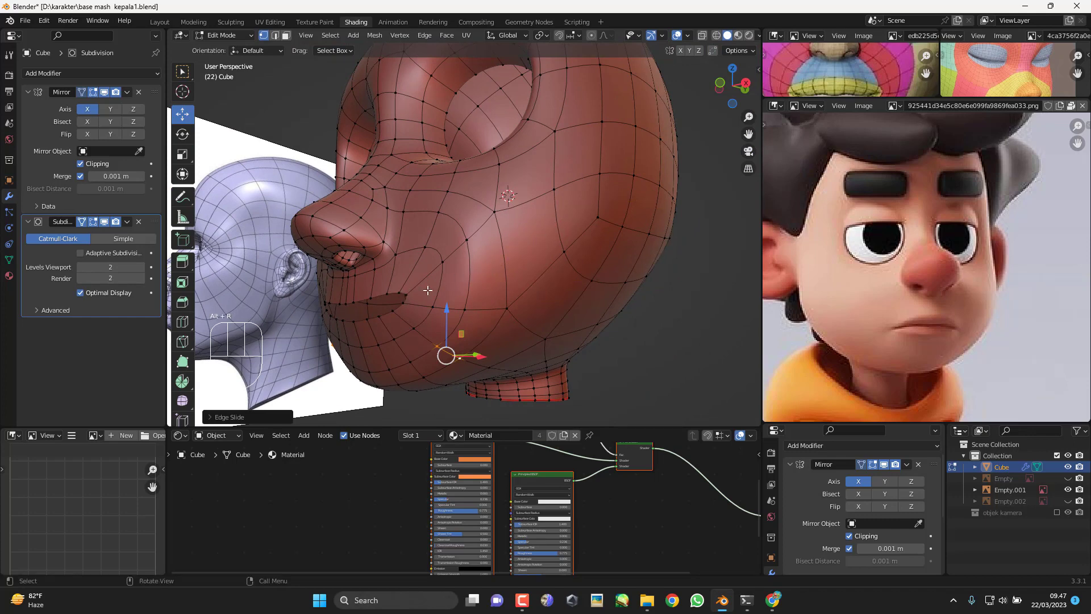
Step: Delete the large face in the middle of the cheek to open a hole in the mesh
middle_drag(640, 314, 387, 113)
click(286, 35)
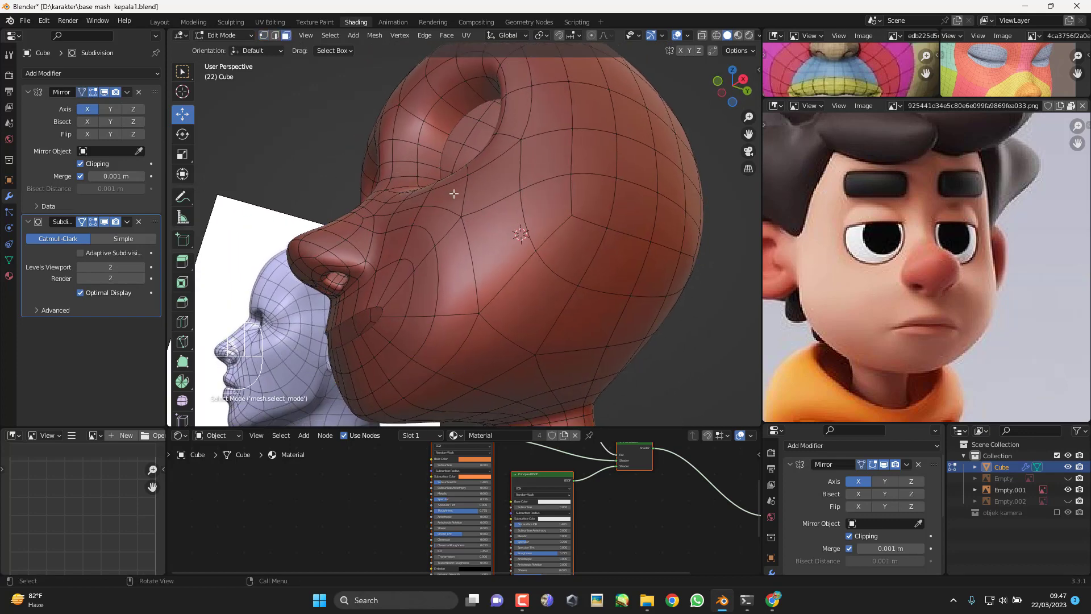
click(486, 241)
key(x)
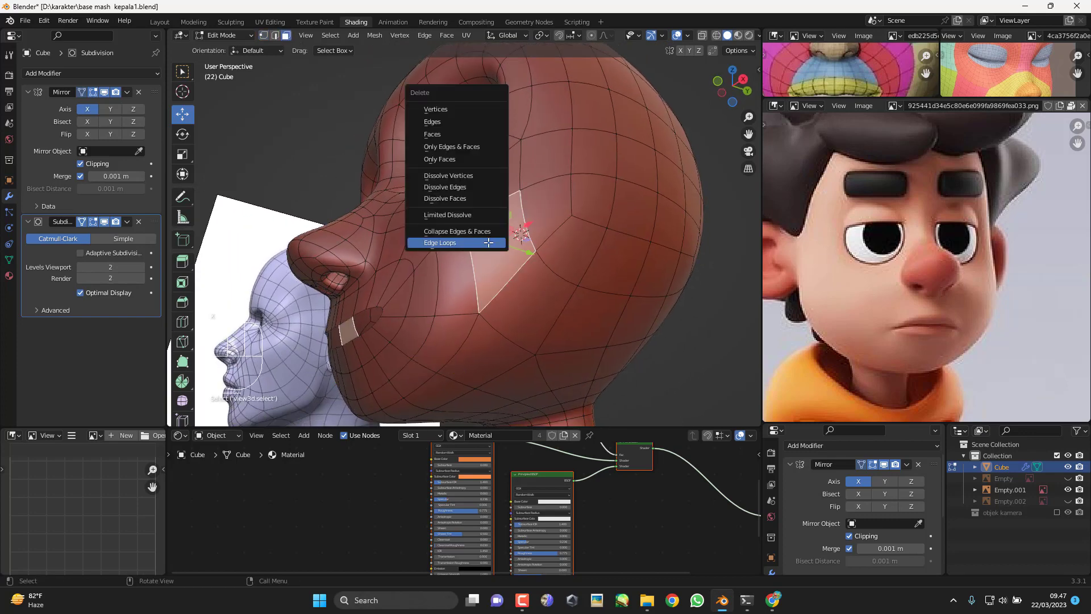
click(453, 138)
middle_drag(511, 203, 457, 289)
Step: Cut a centred edge loop from the mouth corner to the cheek hole and reposition a vertex beside the hole
key(1)
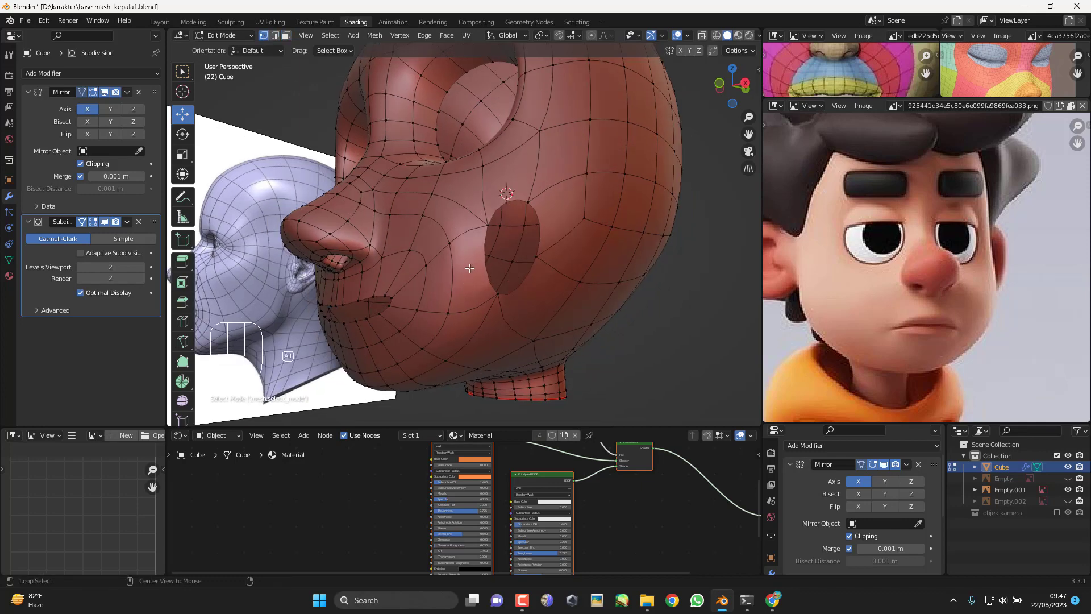
key(ctrl+r)
click(463, 273)
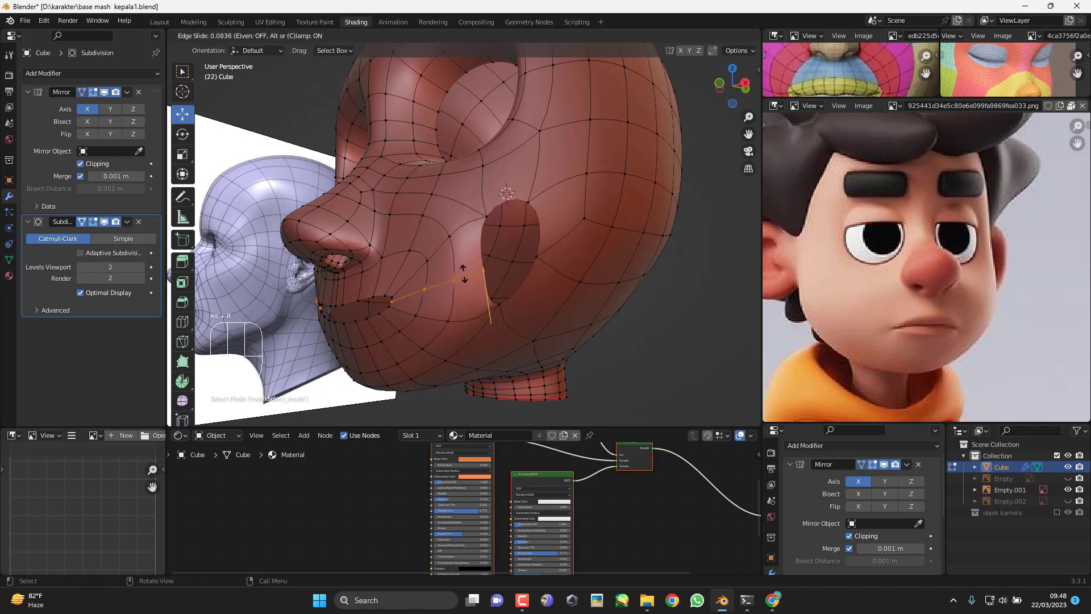
right_click(461, 274)
middle_drag(498, 279, 529, 287)
click(515, 289)
middle_drag(529, 287, 513, 260)
key(g)
click(562, 295)
Step: Merge the two opposite side vertices of the cheek hole at their center
scroll(538, 288, down, 4)
key(KP_1)
key(Tab)
key(Tab)
scroll(506, 277, up, 2)
click(512, 242)
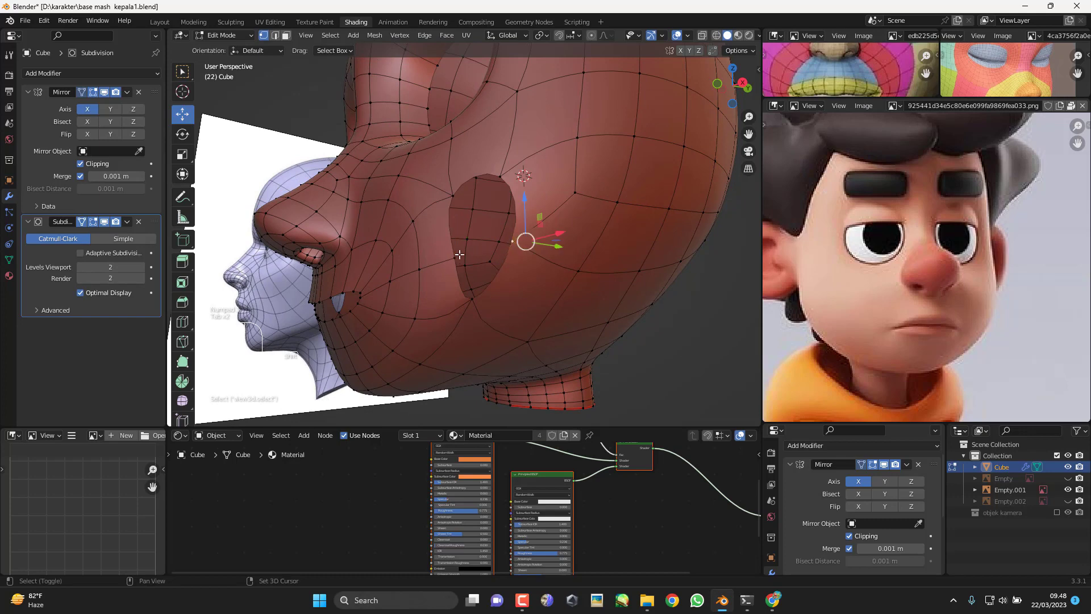
shift+click(458, 255)
key(m)
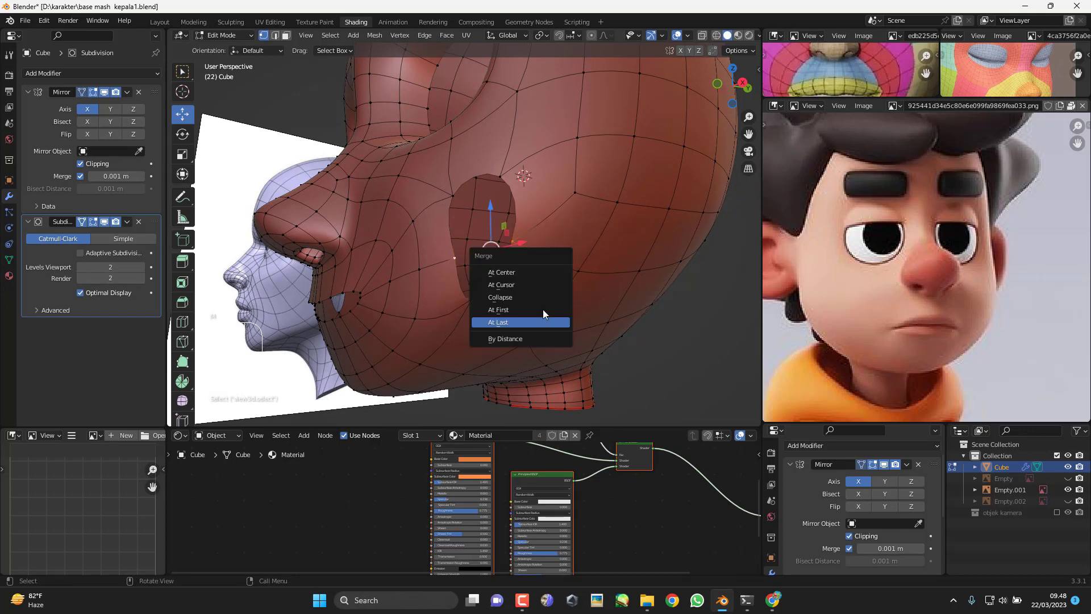
click(529, 274)
middle_drag(542, 297, 514, 301)
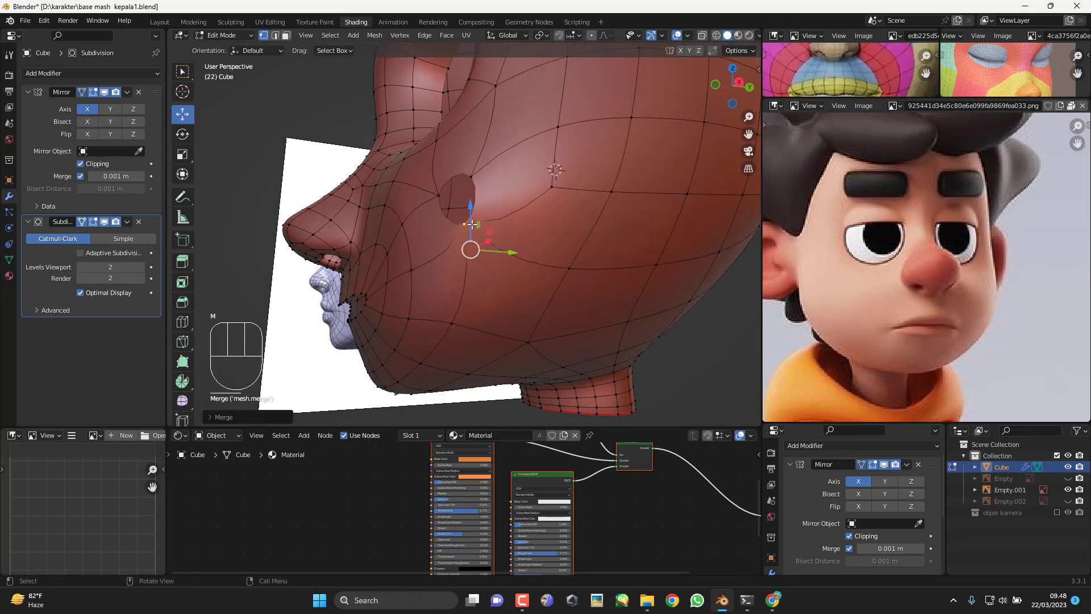
Step: Select the edge loop running from the cheek hole down to the chin and bevel it into a strip of faces
click(472, 226)
middle_drag(480, 234, 503, 296)
shift+middle_drag(502, 336, 516, 298)
mouse_move(516, 298)
middle_down()
mouse_move(475, 292)
mouse_move(500, 284)
middle_up()
alt+click(475, 293)
shift+middle_drag(494, 198, 537, 160)
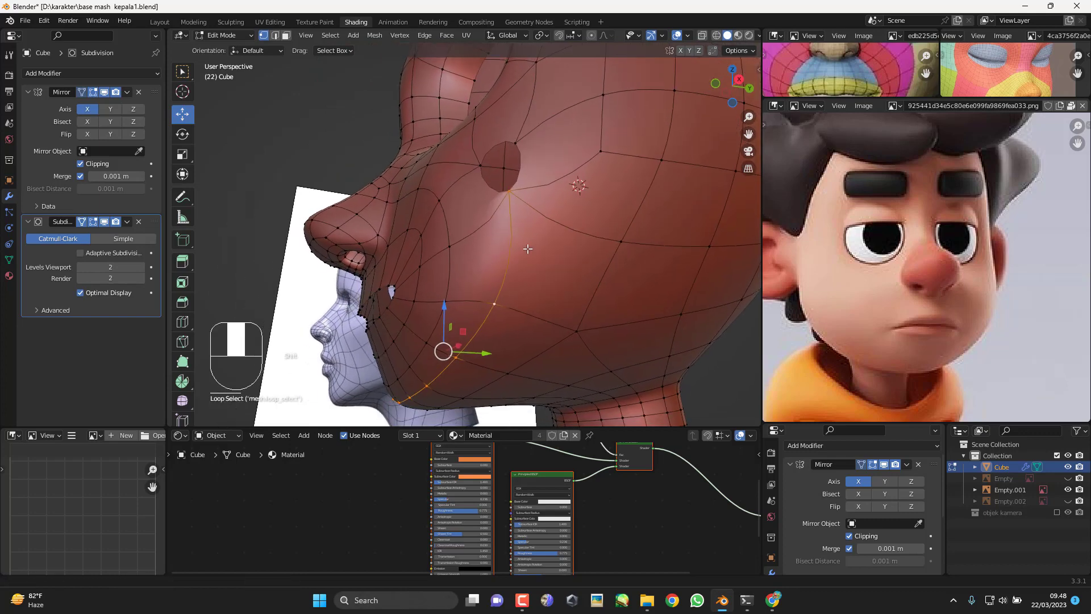
shift+middle_drag(535, 315, 526, 284)
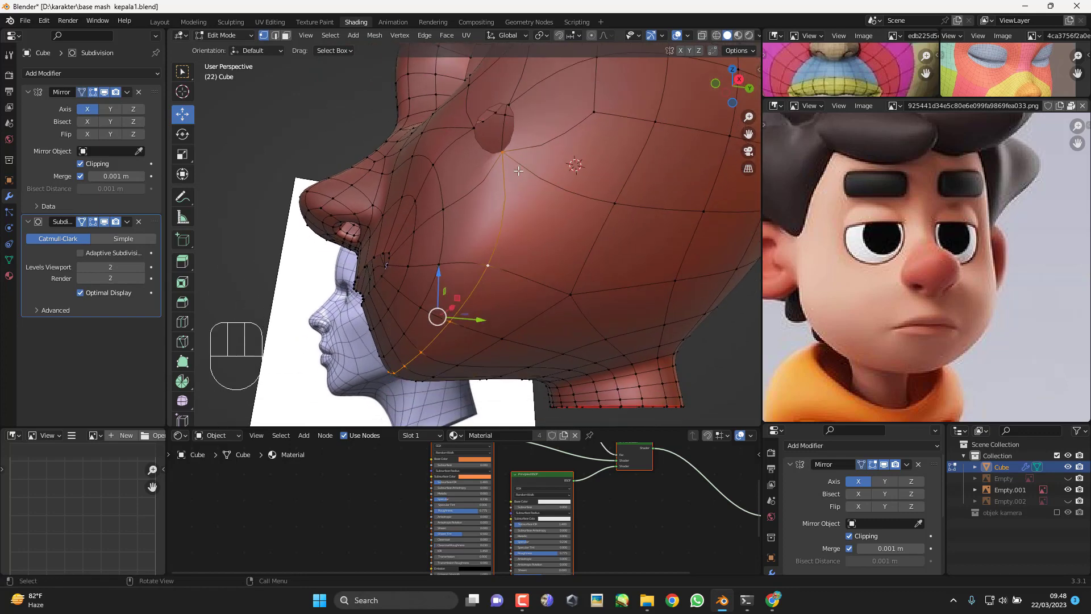
middle_drag(479, 322, 497, 330)
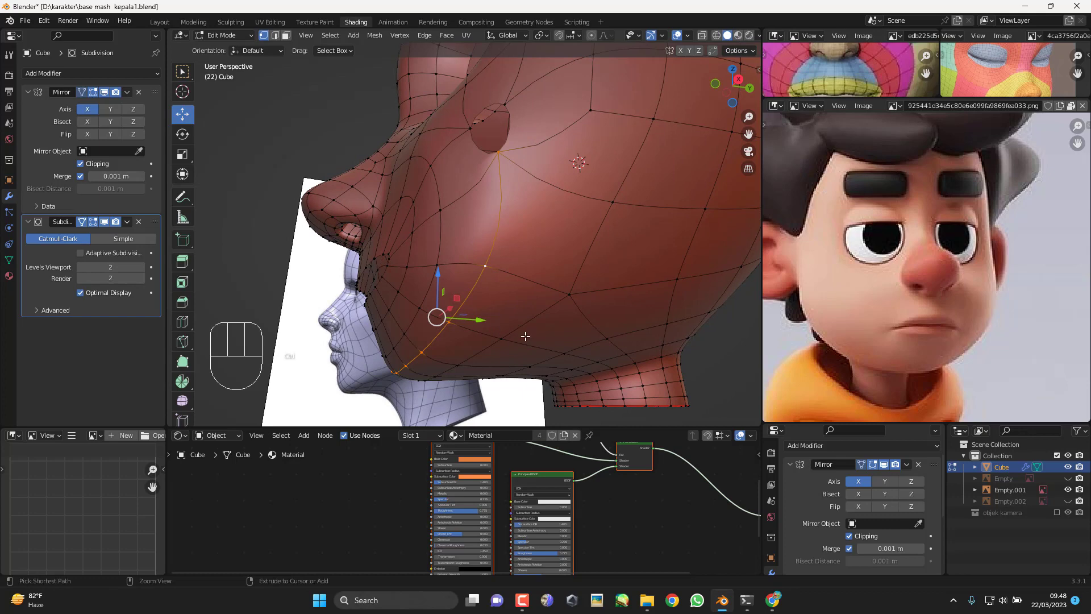
key(ctrl+b)
click(520, 268)
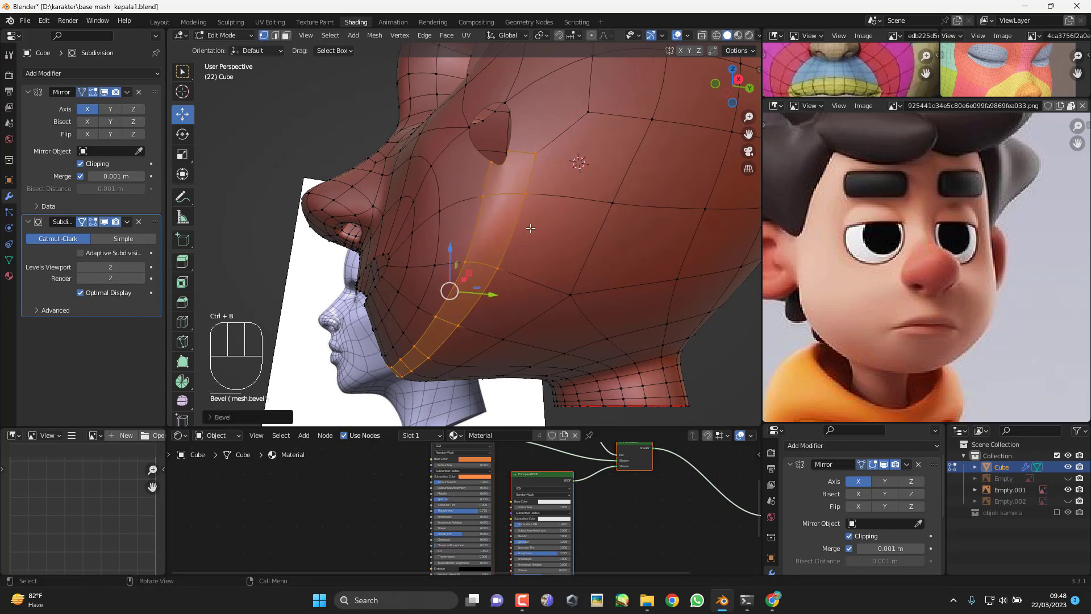
Step: Select the vertices around the top face of the beveled strip, below the cheek hole, to check its corners
shift+middle_drag(531, 229, 518, 250)
click(517, 285)
scroll(532, 304, up, 2)
shift+click(501, 258)
shift+click(483, 300)
shift+click(544, 301)
shift+click(567, 241)
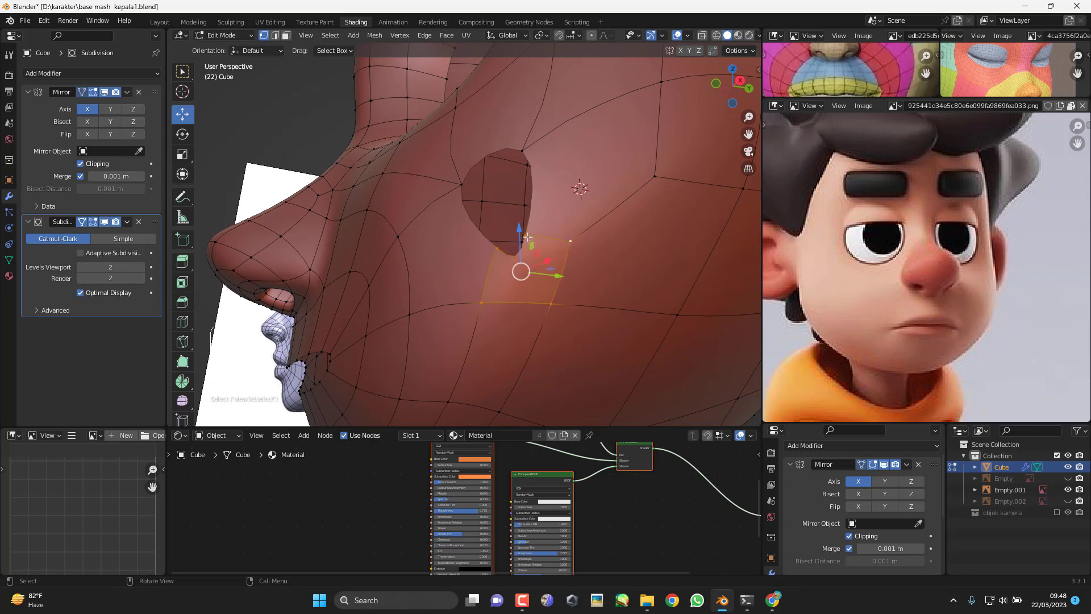
Step: Merge two pairs of neighbouring vertices around the lower end of the cheek hole
click(527, 237)
shift+click(496, 246)
shift+middle_drag(533, 265, 505, 259)
key(m)
click(550, 269)
scroll(552, 262, down, 4)
click(525, 257)
shift+click(564, 225)
key(m)
click(551, 271)
Step: Edge-slide the selected vertices on the cheek and jaw below the hole to even out their spacing
click(516, 281)
key(g)
key(g)
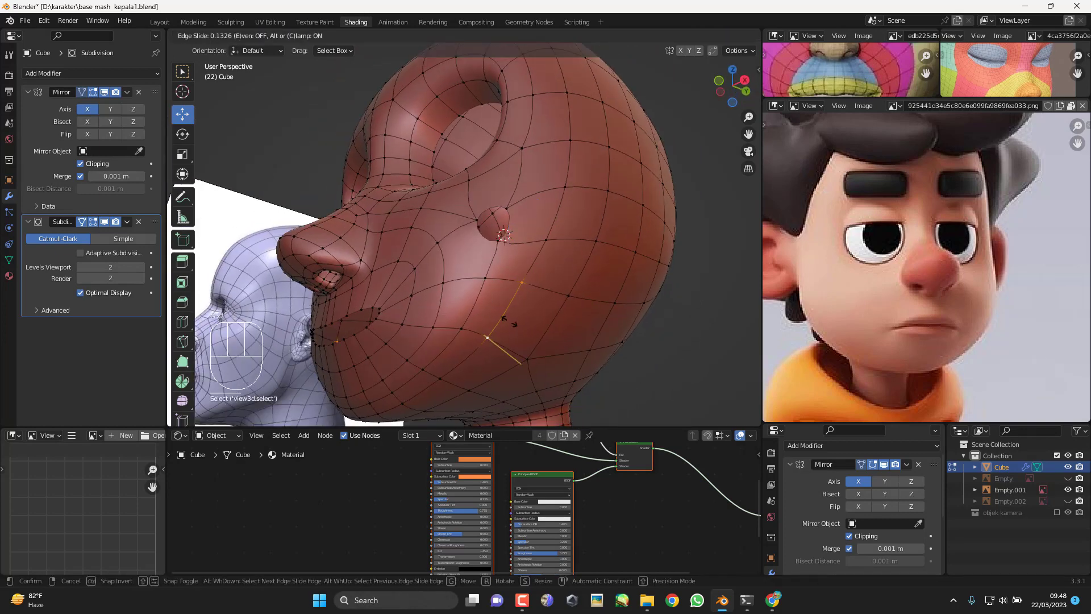
click(515, 324)
Step: Fill the remaining cheek hole with a new face
middle_drag(505, 248, 478, 251)
click(506, 245)
key(f)
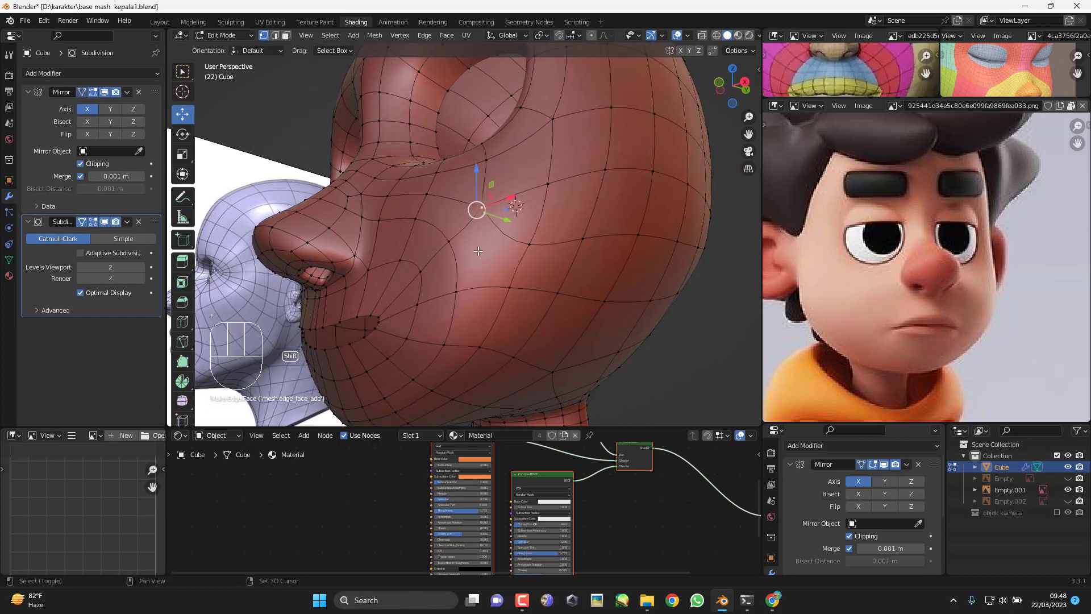
Step: Select the vertices around the area below the filled cheek hole to check the surrounding faces
shift+click(456, 291)
shift+click(449, 241)
shift+click(530, 245)
shift+click(510, 287)
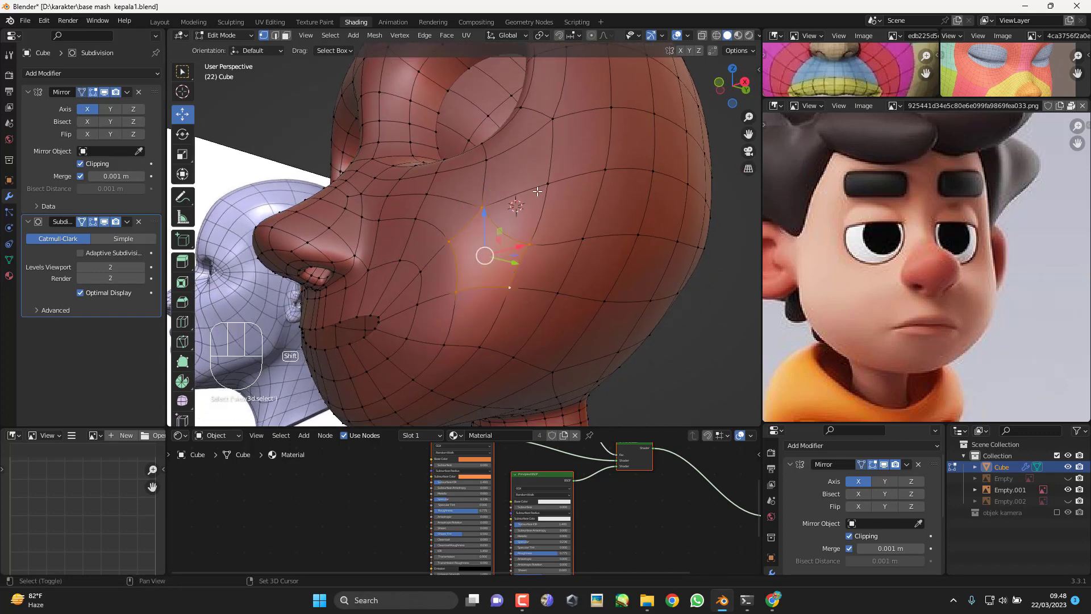
shift+click(547, 184)
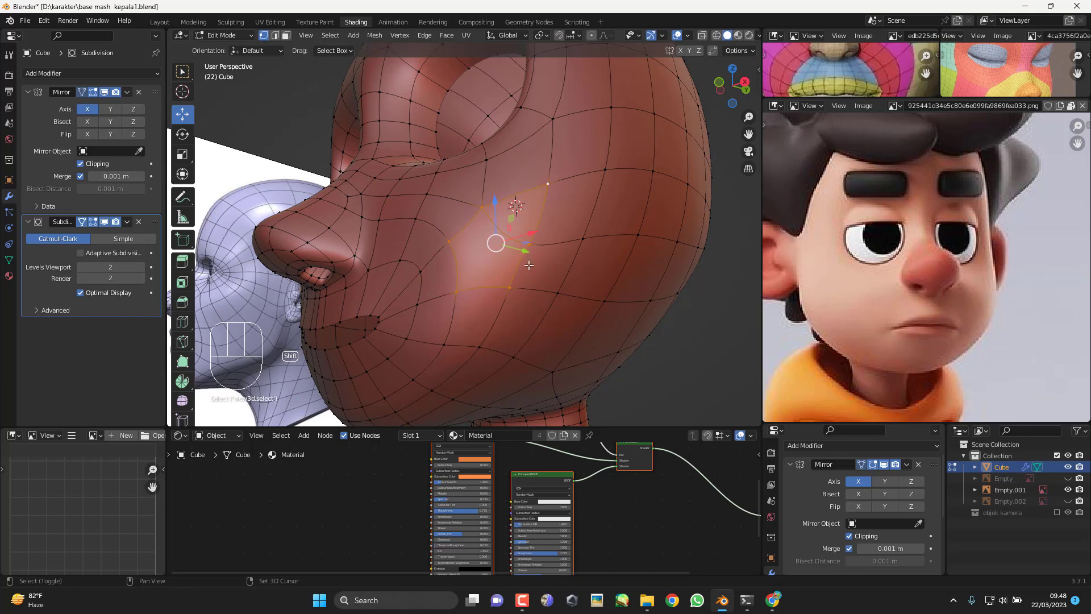
middle_drag(528, 265, 495, 265)
Step: Select a vertex on the outer cheek and edge-slide it to relax the surrounding faces
scroll(495, 266, down, 3)
click(549, 240)
shift+middle_drag(582, 254, 565, 274)
key(g)
key(g)
click(573, 257)
Step: Select a vertex farther forward on the lower jaw and edge-slide it slightly
click(531, 275)
click(459, 293)
key(g)
key(g)
click(458, 298)
Step: Select the row of vertices running along the underside of the jaw and edge-slide it toward the neck
shift+middle_drag(463, 318, 444, 235)
scroll(502, 278, up, 2)
click(499, 281)
shift+click(461, 303)
shift+click(445, 288)
shift+click(429, 297)
scroll(425, 279, up, 2)
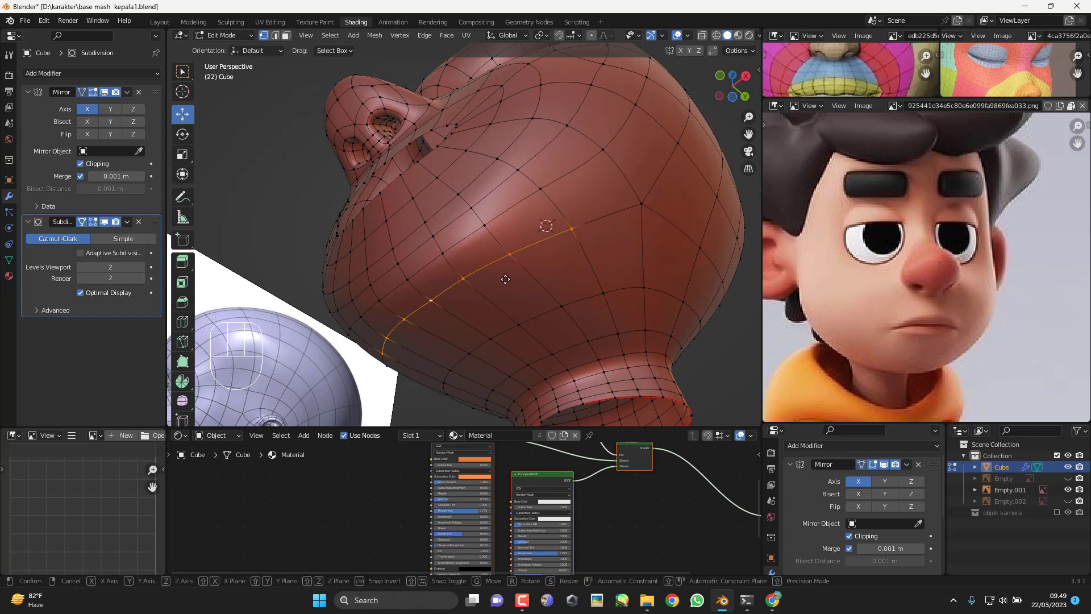
key(g)
key(g)
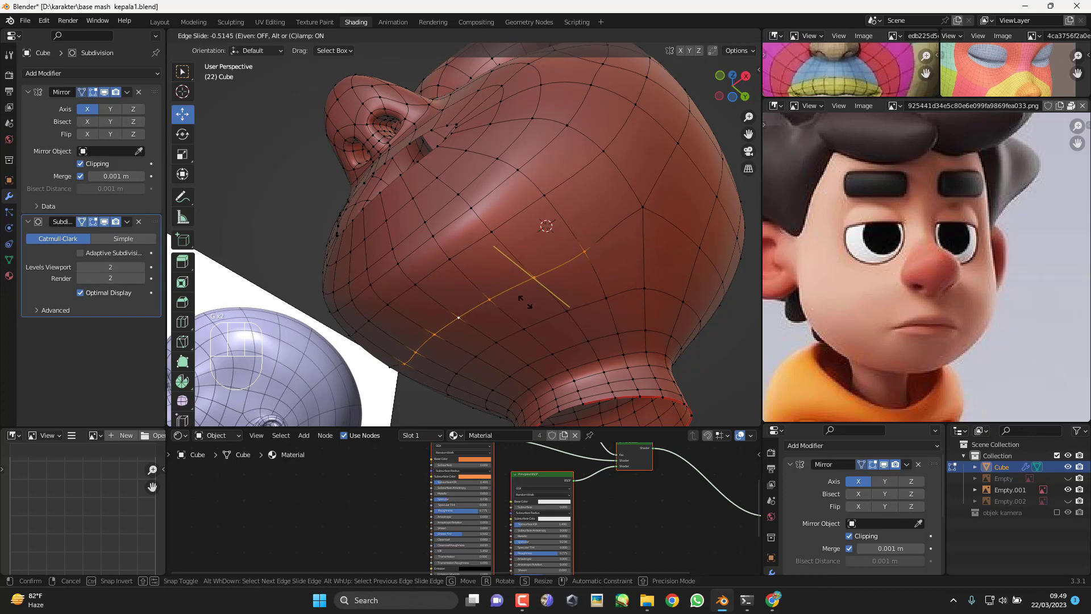
click(525, 298)
Step: Select the parallel row of vertices along the jaw edge above it and edge-slide it slightly toward the neck
click(491, 233)
shift+click(368, 321)
shift+click(448, 261)
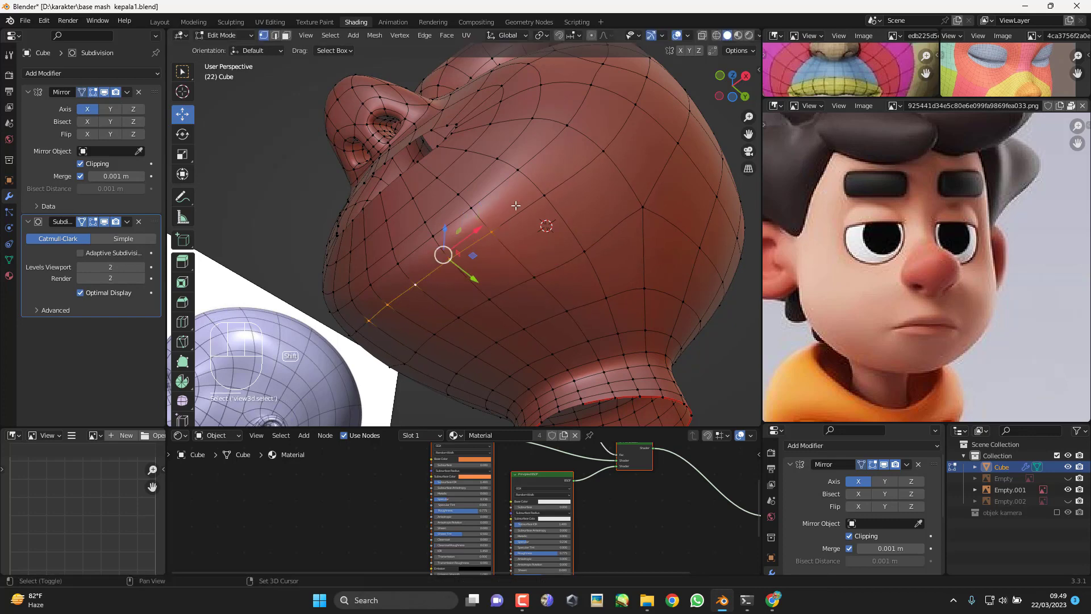
shift+click(542, 196)
key(g)
key(g)
click(476, 242)
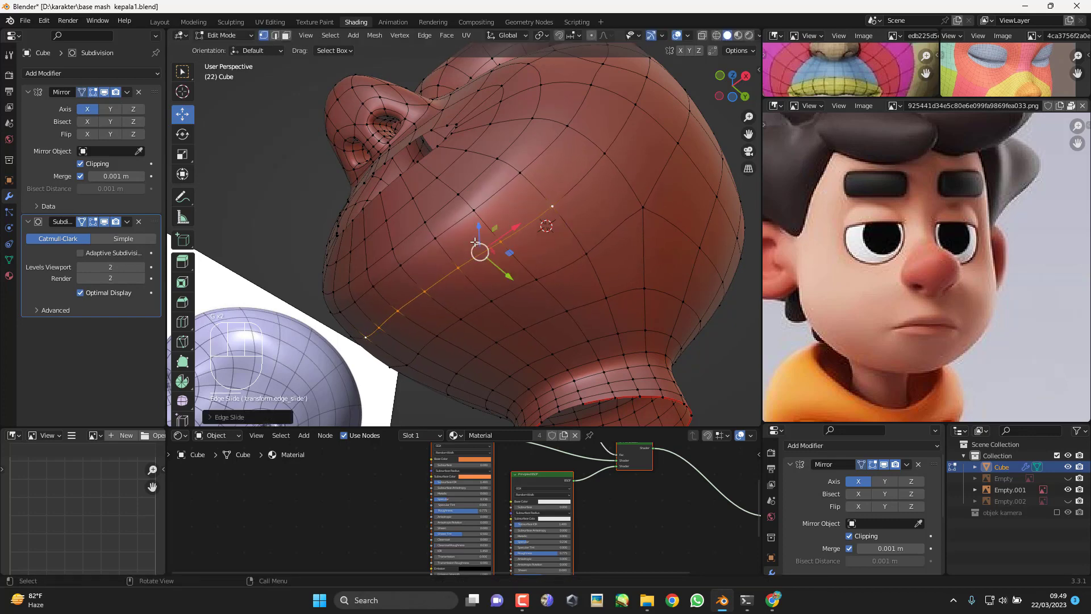
Step: Select the row of vertices running across the lower cheek above the jaw edge and edge-slide it slightly toward the neck
click(439, 237)
shift+click(473, 212)
shift+click(400, 260)
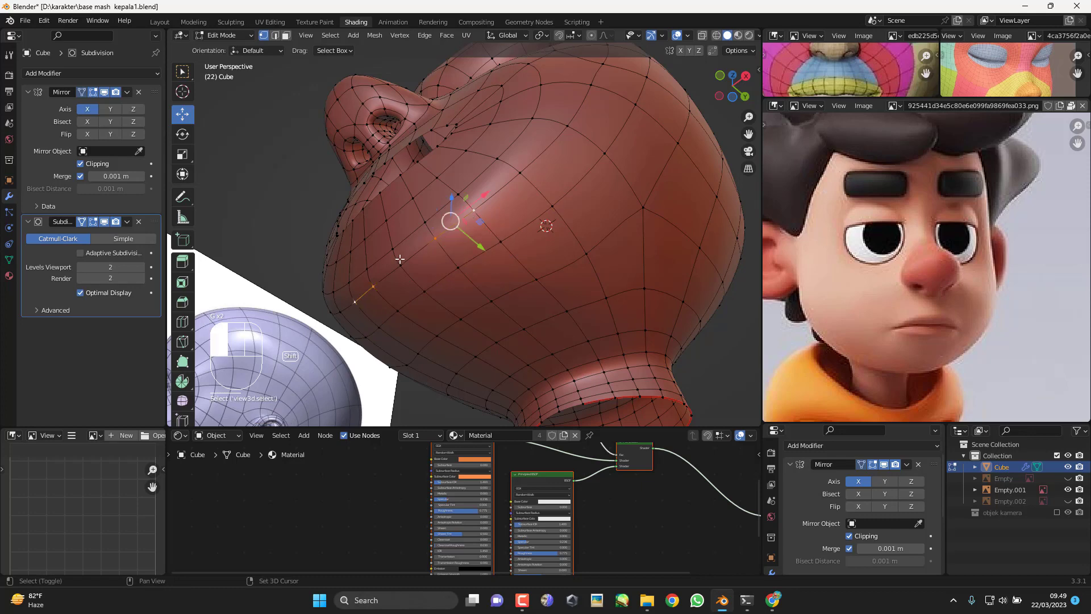
key(g)
key(g)
click(473, 231)
Step: Select the cheek vertex just beyond the outer end of that row and slide it slightly along its edge
click(522, 177)
key(g)
key(g)
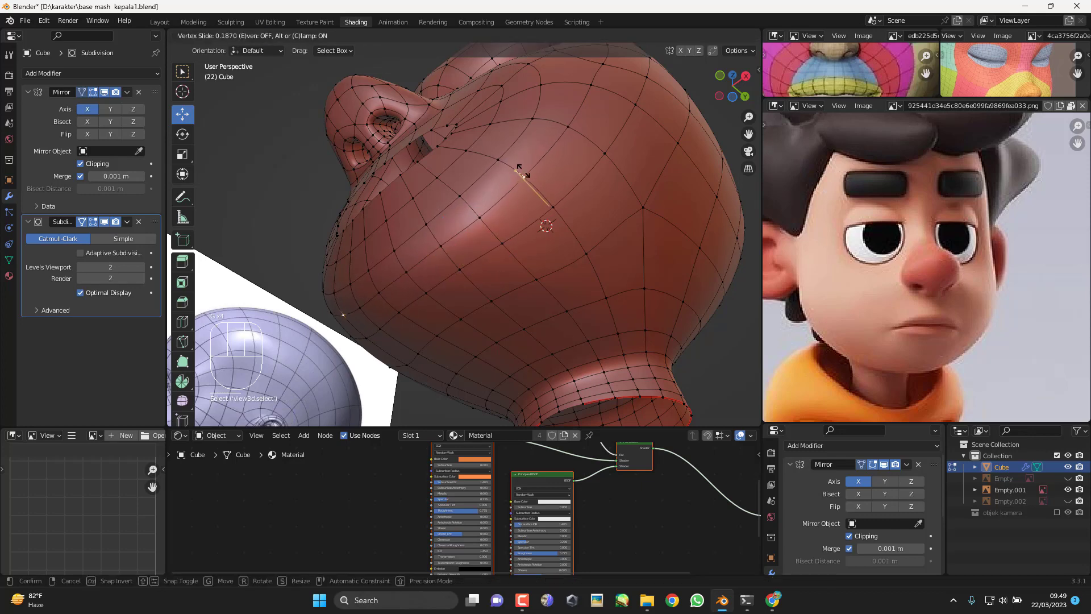
click(507, 272)
Step: Select the row of vertices across the middle of the lower jaw and edge-slide it slightly toward the neck
middle_drag(508, 272, 519, 244)
click(517, 238)
shift+click(472, 257)
shift+click(430, 276)
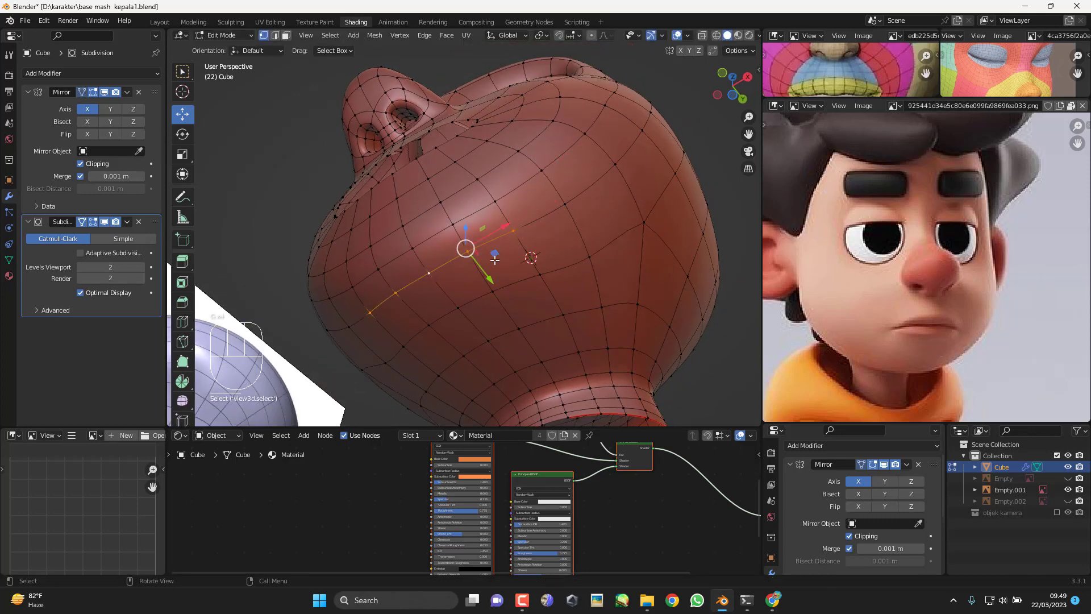
key(g)
key(g)
click(499, 266)
Step: Select the next row of vertices down the underside of the jaw and edge-slide it to even the spacing
click(540, 278)
shift+click(491, 294)
shift+click(460, 310)
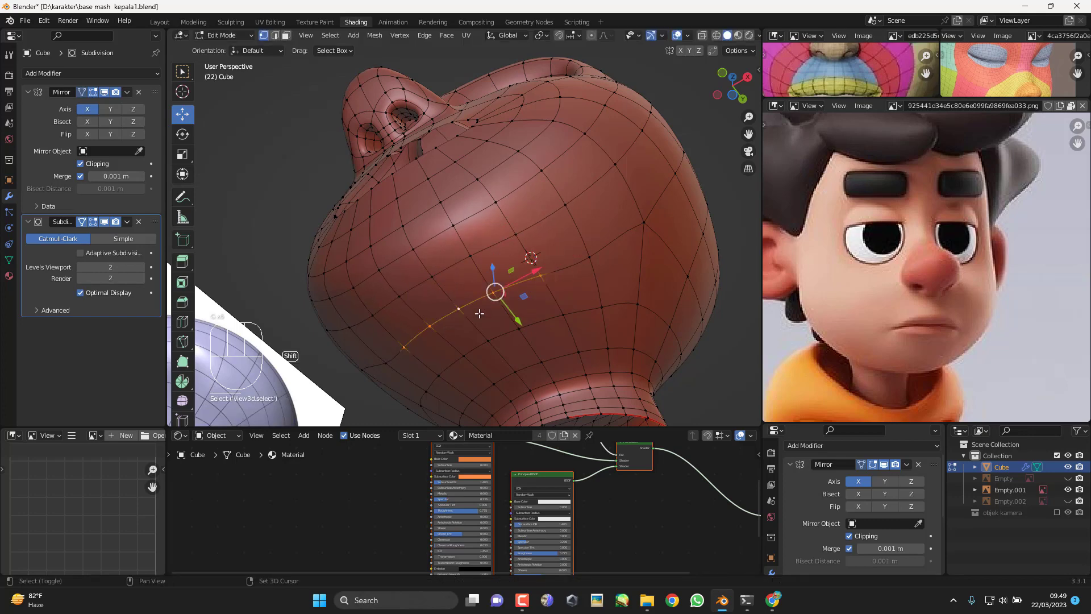
key(g)
key(g)
click(500, 297)
Step: Select the row of vertices along the base of the nose and edge-slide it down toward the upper lip
middle_drag(500, 297, 525, 219)
scroll(573, 298, up, 2)
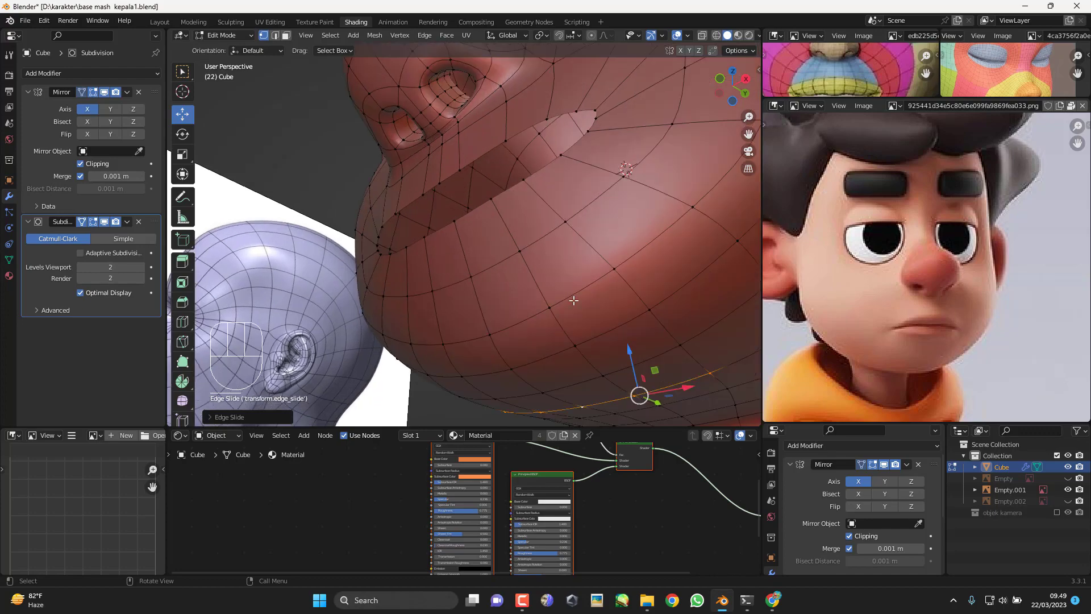
middle_drag(574, 300, 547, 182)
scroll(535, 238, down, 2)
scroll(492, 166, up, 2)
click(564, 163)
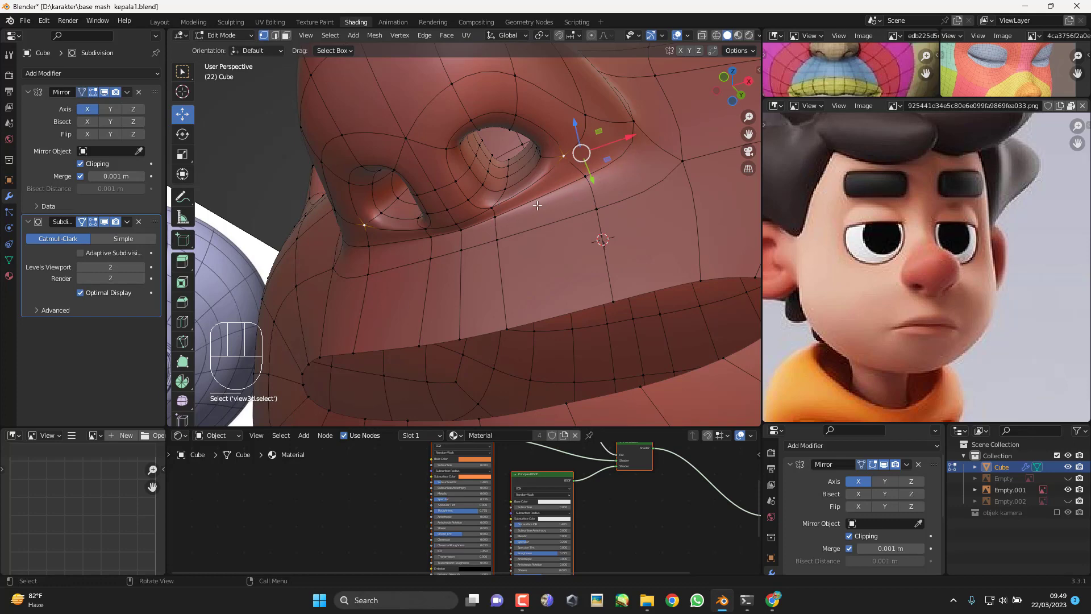
key(Tab)
key(Tab)
shift+click(587, 176)
shift+click(463, 230)
shift+middle_drag(549, 230, 539, 212)
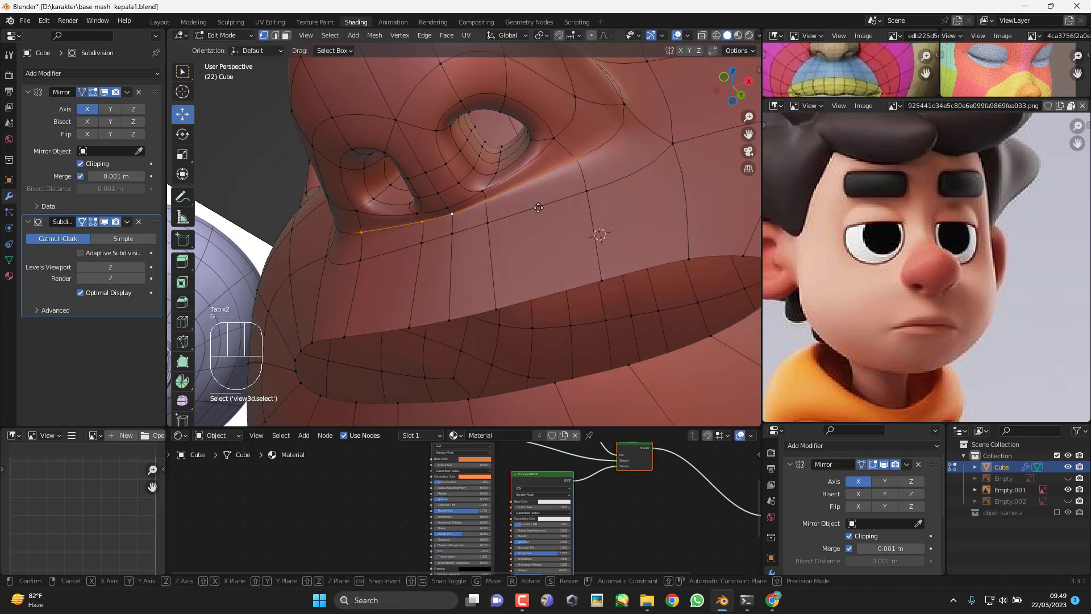
key(g)
key(g)
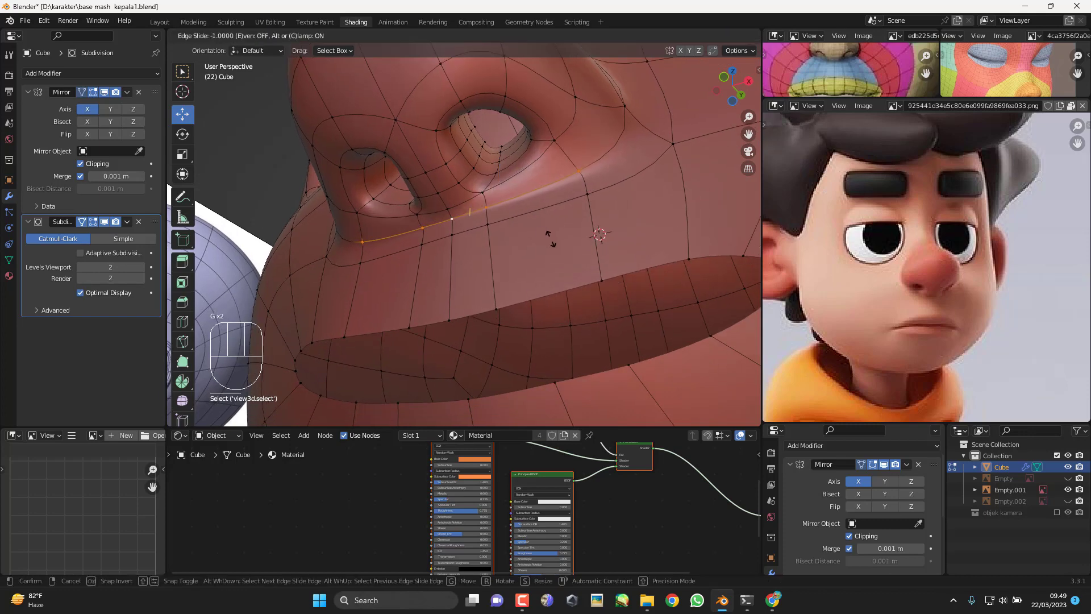
click(557, 234)
Step: In front view, edge-slide the two vertices above the mouth corner inward toward the mouth and rotate them slightly
middle_drag(568, 223, 528, 214)
scroll(572, 239, down, 4)
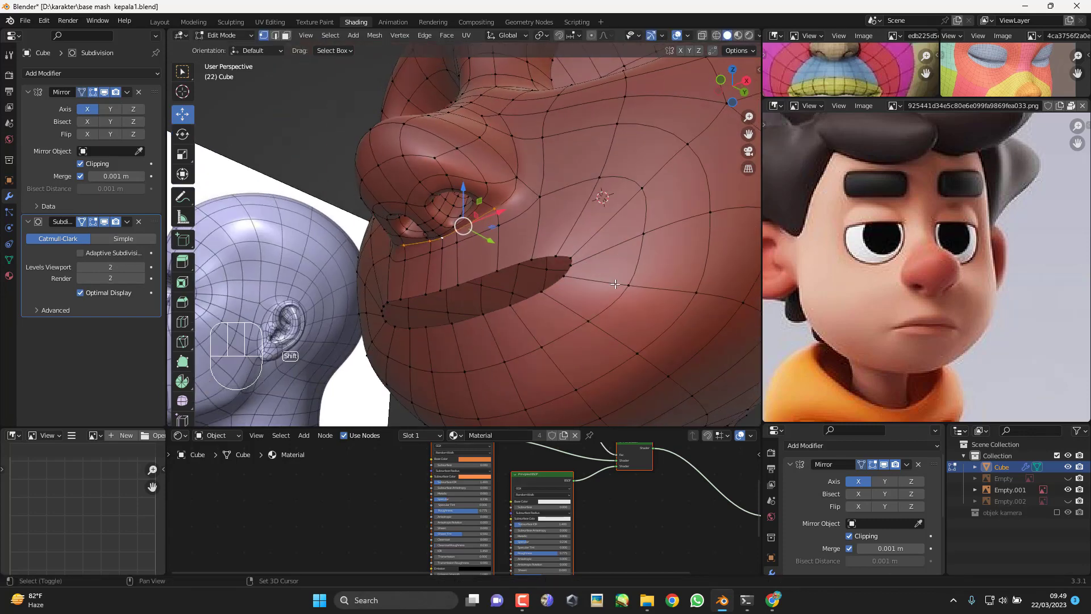
shift+middle_drag(632, 211, 538, 304)
key(KP_1)
key(KP_1)
click(612, 185)
shift+click(590, 173)
scroll(607, 203, up, 2)
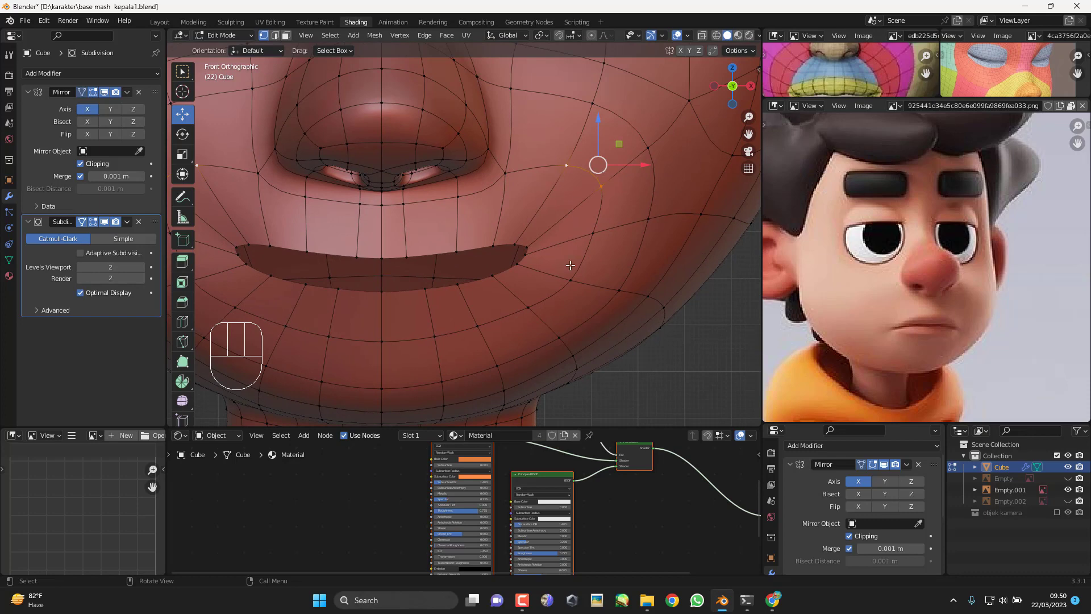
key(g)
key(g)
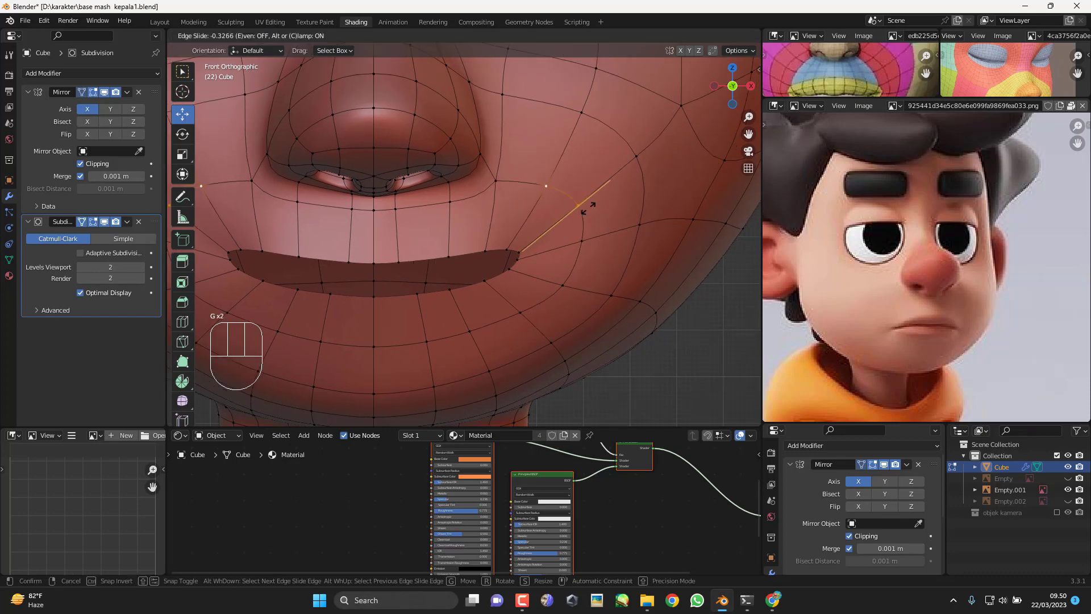
click(582, 213)
key(r)
click(599, 210)
Step: Select the two vertices on the edge running outward from the mouth corner and edge-slide them slightly
click(581, 243)
shift+click(638, 230)
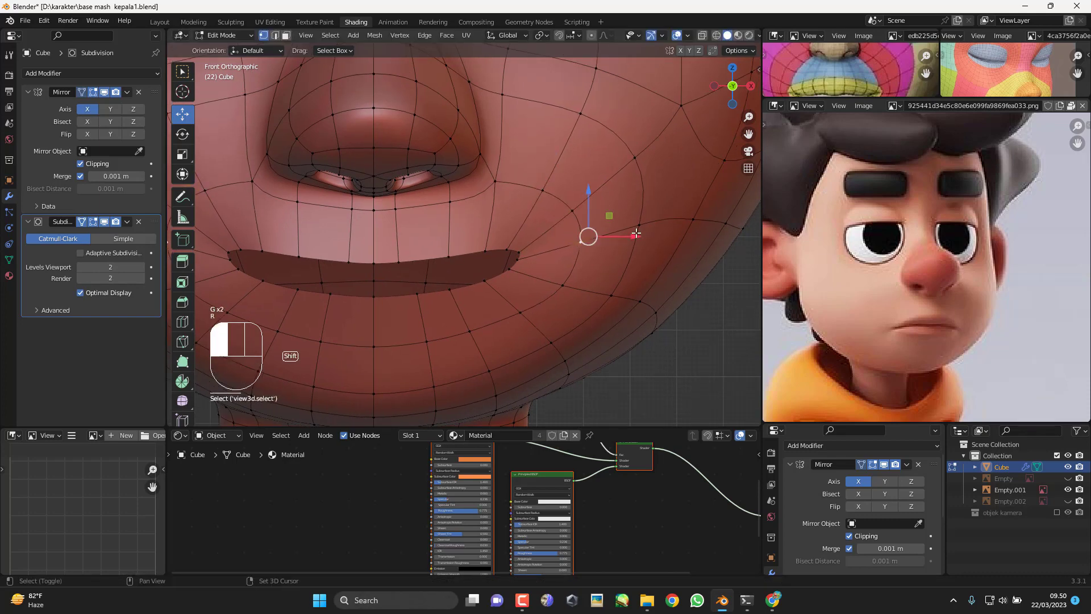
key(g)
key(g)
click(637, 239)
Step: Move the outer cheek vertex level with the mouth and its inner neighbour to smooth the edge flow
click(697, 225)
shift+middle_drag(694, 225, 672, 225)
key(g)
key(g)
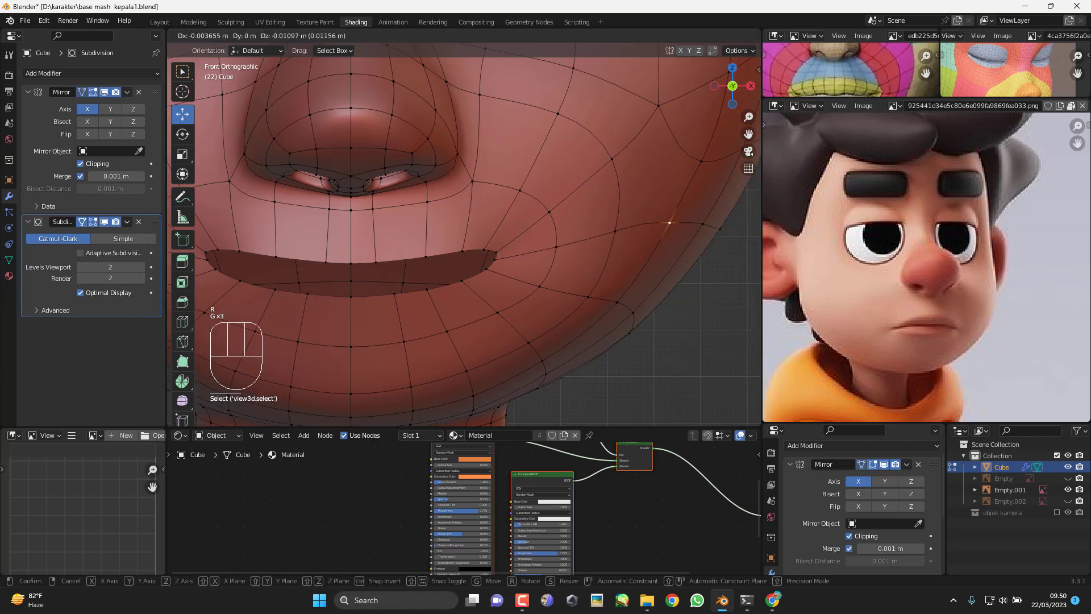
click(664, 228)
click(624, 235)
key(g)
click(625, 235)
key(g)
click(639, 235)
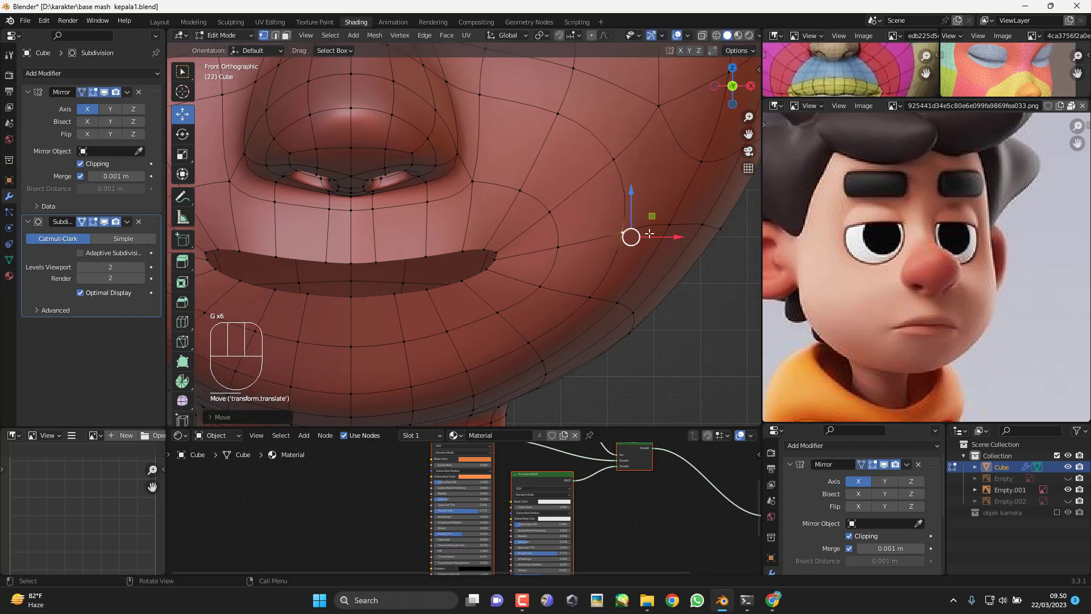
Step: Reposition the outer cheek vertices level with the mouth, rotating and moving them toward the face silhouette
click(676, 222)
key(g)
click(679, 225)
key(g)
click(708, 221)
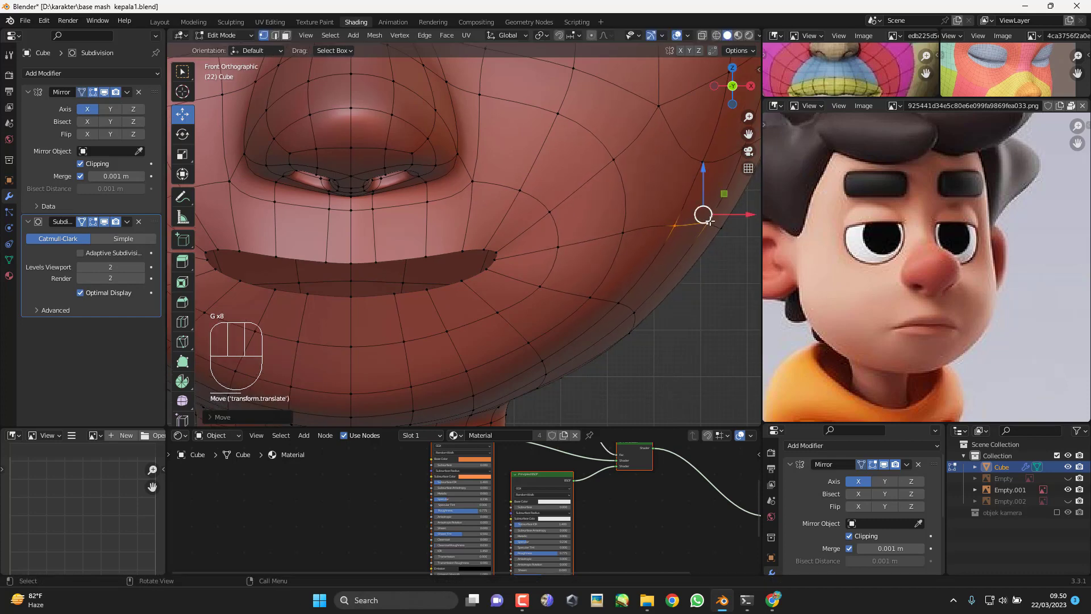
key(r)
click(710, 219)
click(678, 228)
key(g)
click(681, 224)
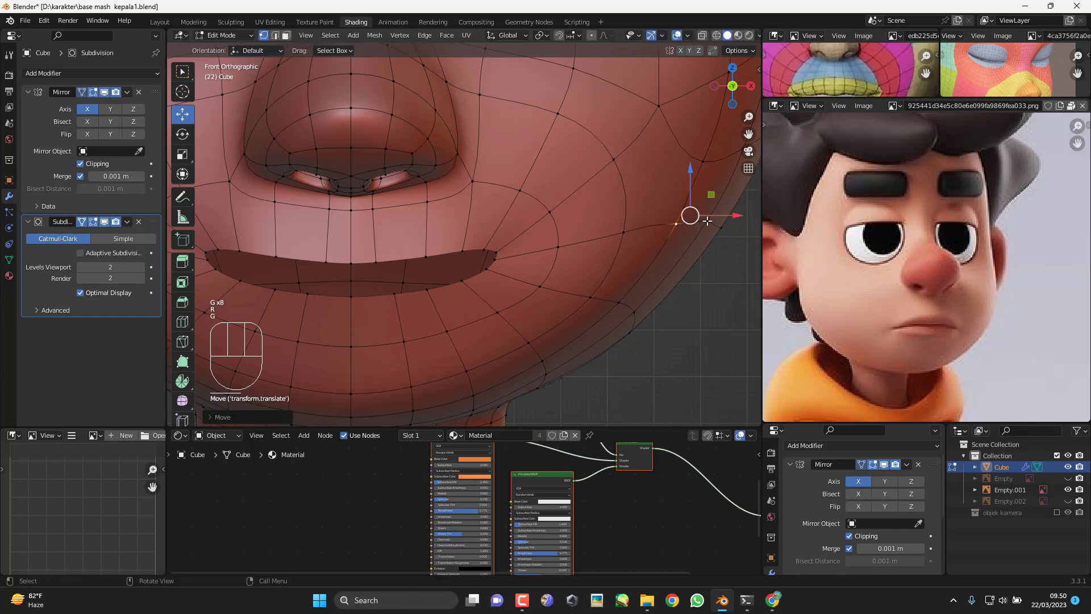
click(707, 220)
key(g)
click(707, 231)
Step: Move three neighbouring vertices from the face silhouette inward across the cheek to align their edge with the mouth corner
scroll(654, 216, down, 3)
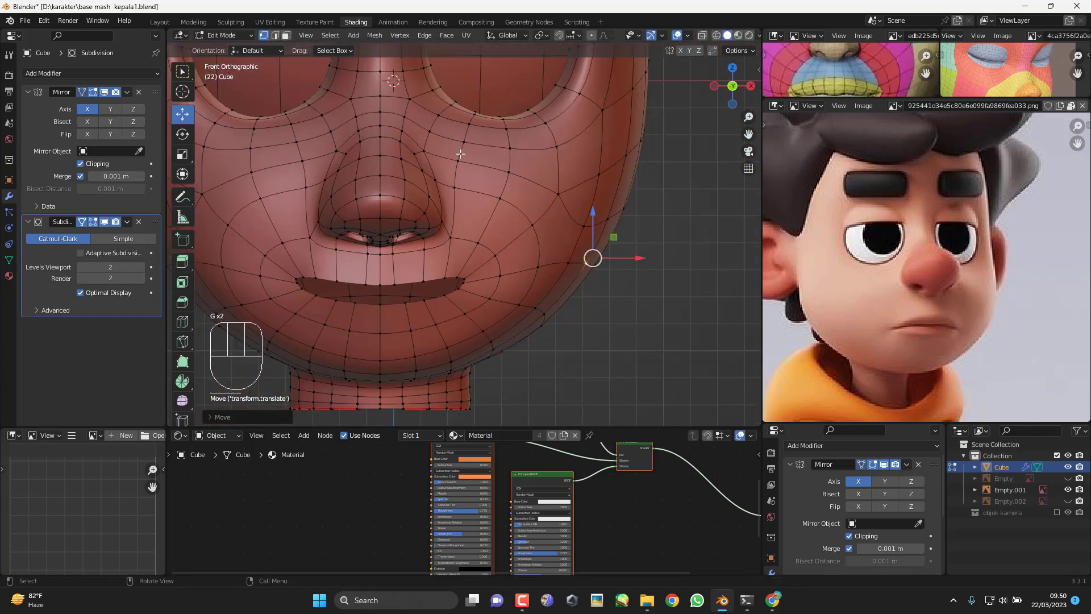
shift+middle_drag(503, 240, 514, 150)
shift+middle_drag(621, 209, 597, 234)
scroll(620, 219, up, 3)
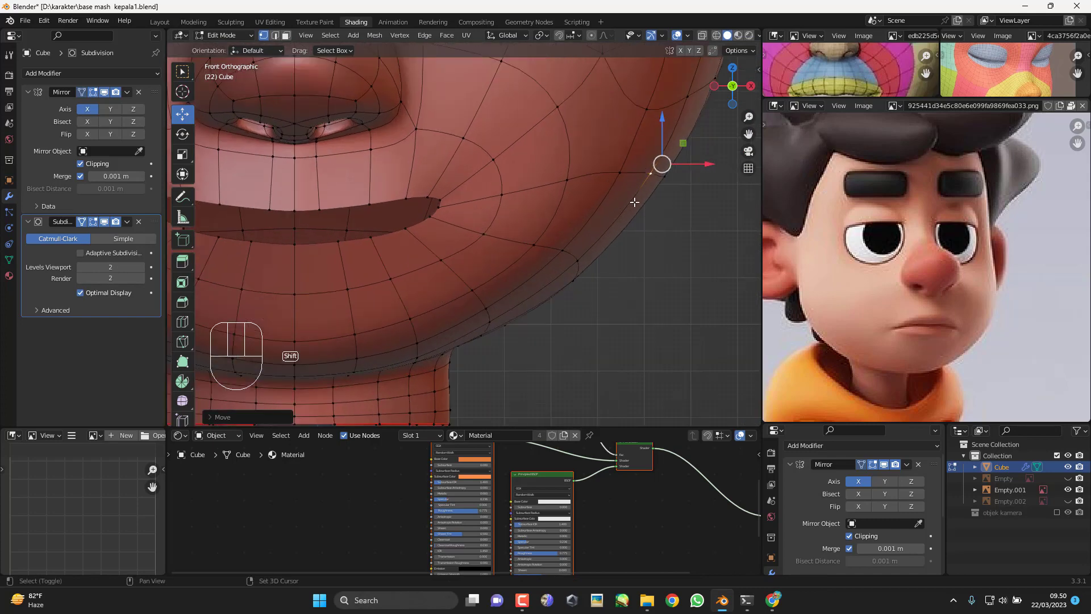
click(666, 181)
key(g)
click(671, 177)
click(614, 176)
key(g)
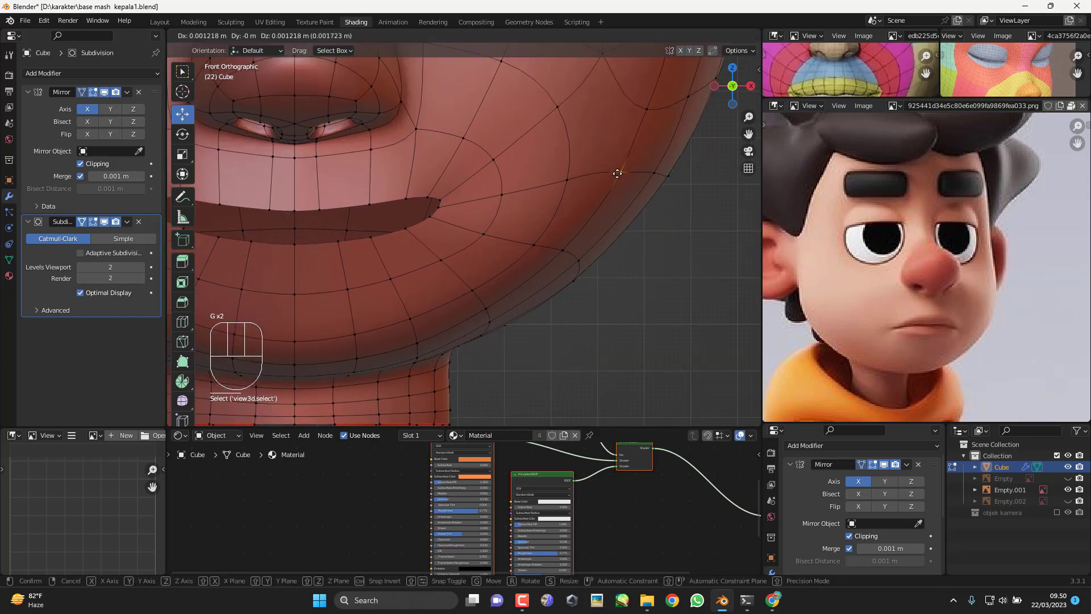
click(618, 174)
click(567, 183)
key(g)
click(569, 185)
Step: Select two neighbouring vertices on the lower cheek, edge-slide them, and move them to smooth the jaw curve
click(568, 249)
shift+middle_drag(568, 258, 563, 231)
shift+click(578, 258)
key(g)
key(g)
click(592, 261)
key(g)
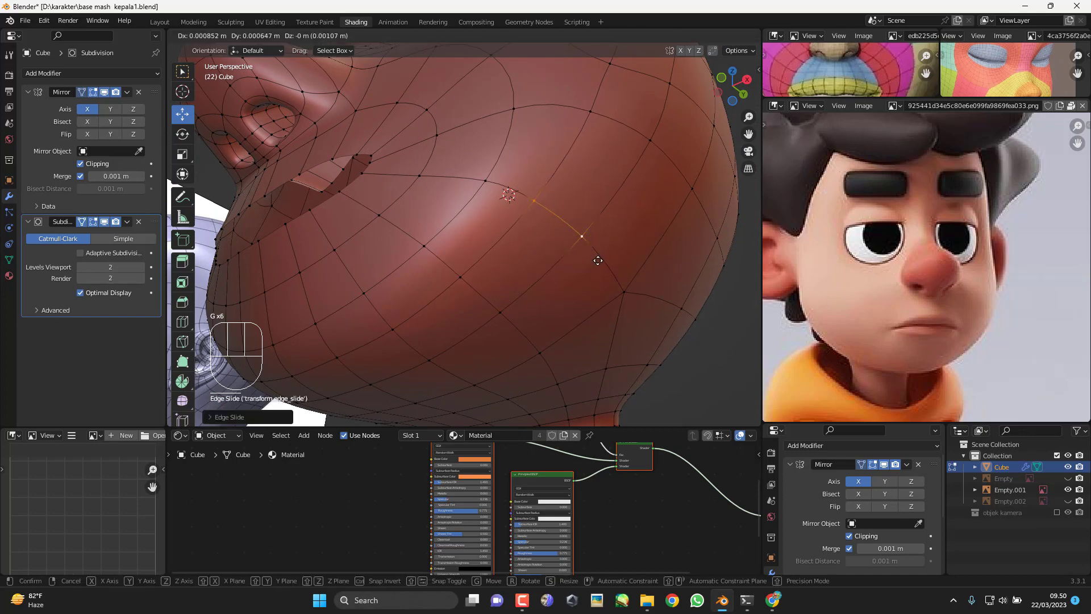
click(596, 274)
middle_drag(595, 274, 524, 256)
key(g)
click(522, 275)
Step: Select the row of vertices across the lower cheek and edge-slide it to even the jaw faces
click(497, 272)
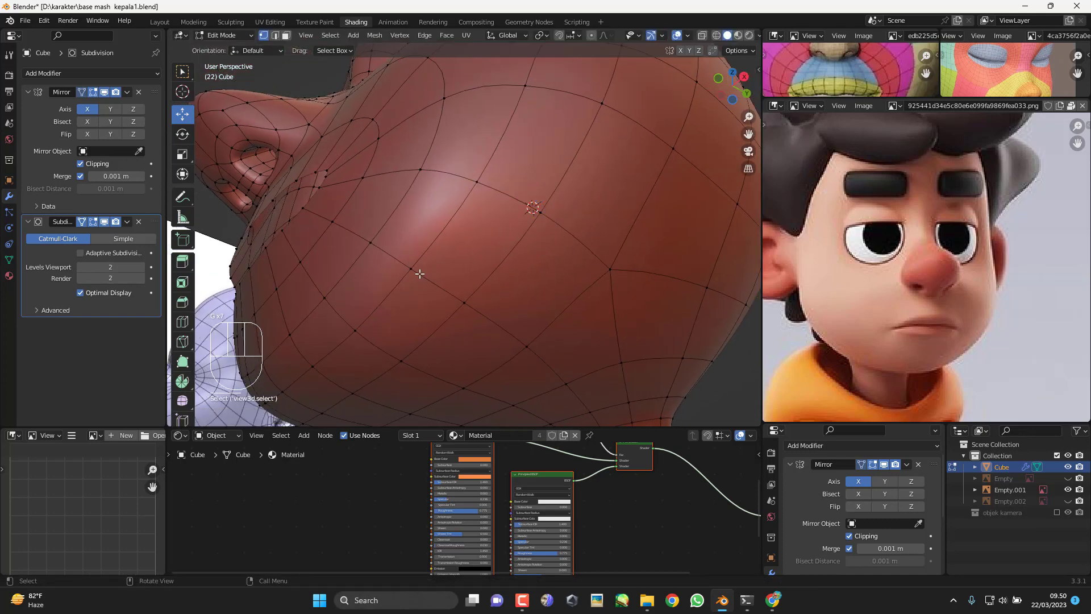
shift+click(464, 311)
key(g)
shift+middle_drag(464, 311, 511, 257)
click(454, 281)
click(364, 294)
key(g)
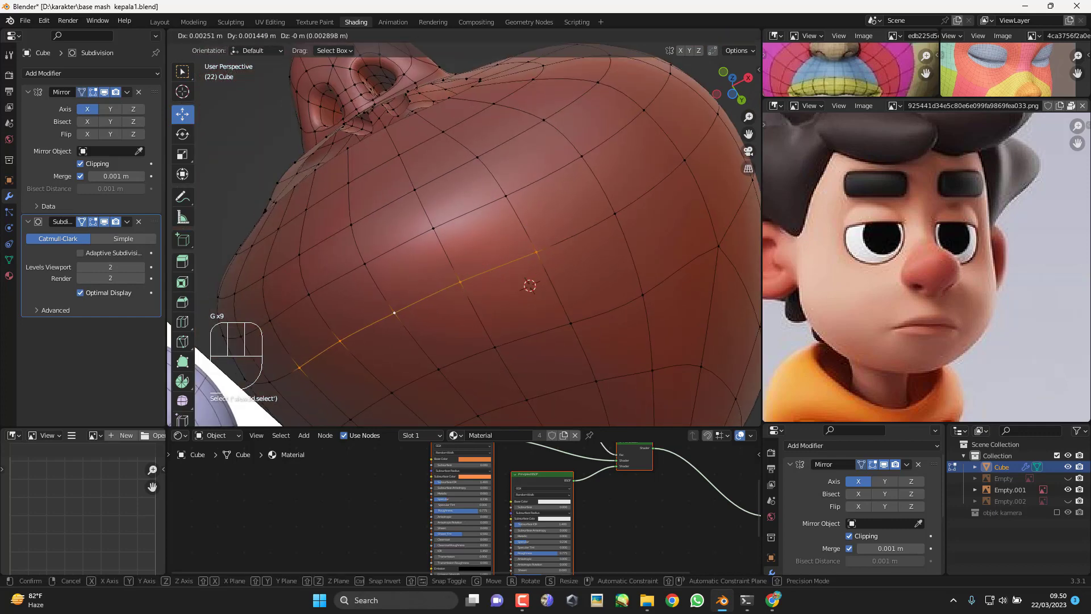
key(g)
click(480, 320)
Step: Select the following row of vertices across the underside of the jaw and edge-slide it slightly toward the neck
shift+middle_drag(484, 335, 500, 258)
click(503, 260)
shift+click(409, 302)
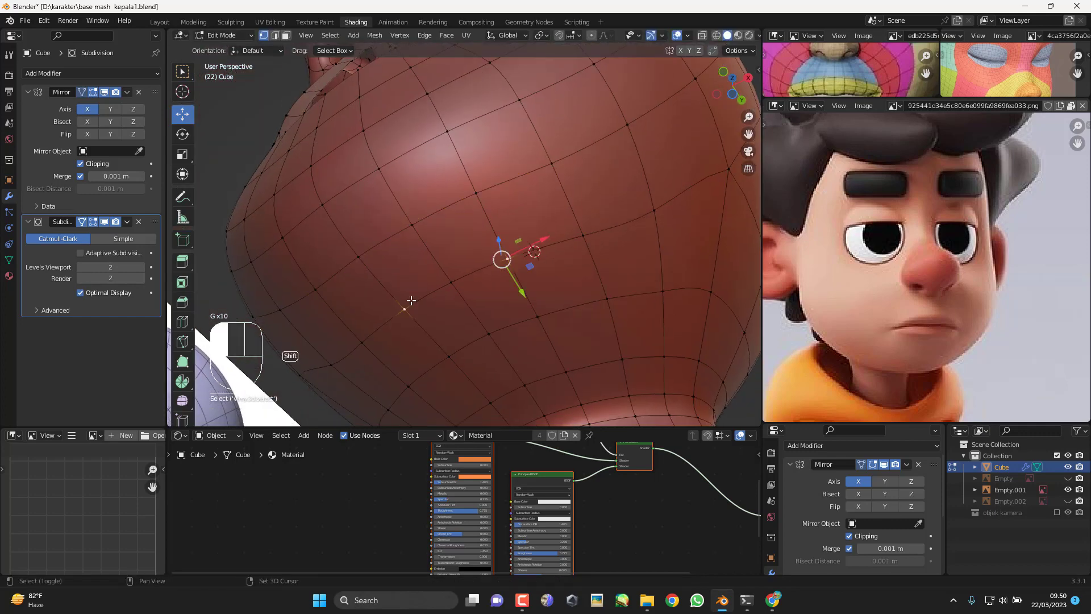
shift+click(587, 241)
key(g)
key(g)
click(591, 256)
Step: Select the row of vertices closest to the neck on the jaw underside and edge-slide it toward the neck
click(605, 304)
shift+click(490, 334)
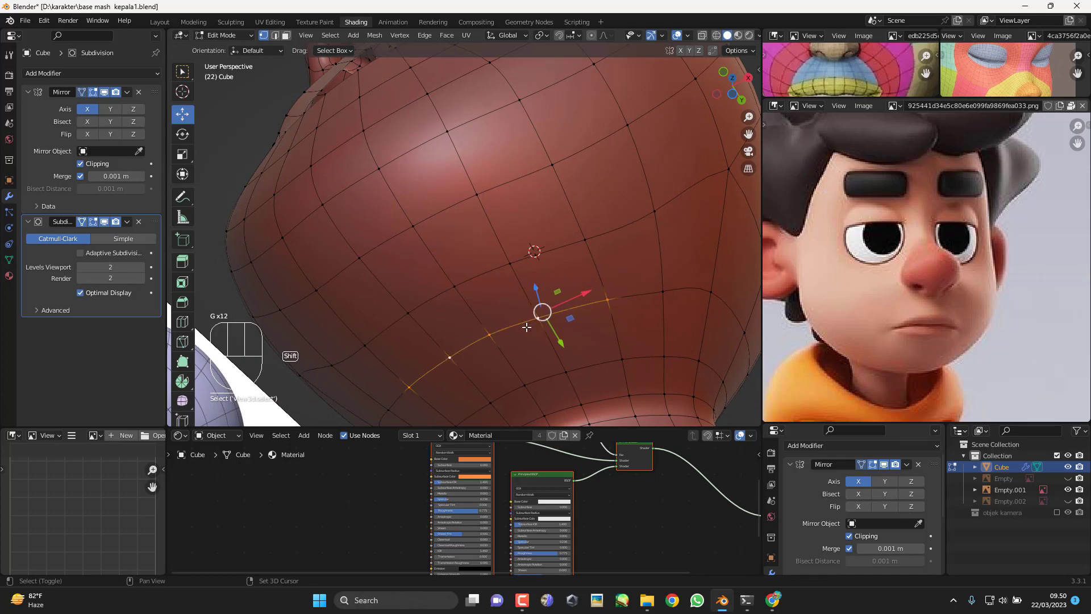
key(g)
key(g)
click(540, 336)
Step: Select the pole vertex at the back of the jaw and slide it down along its edge
click(726, 172)
key(g)
key(g)
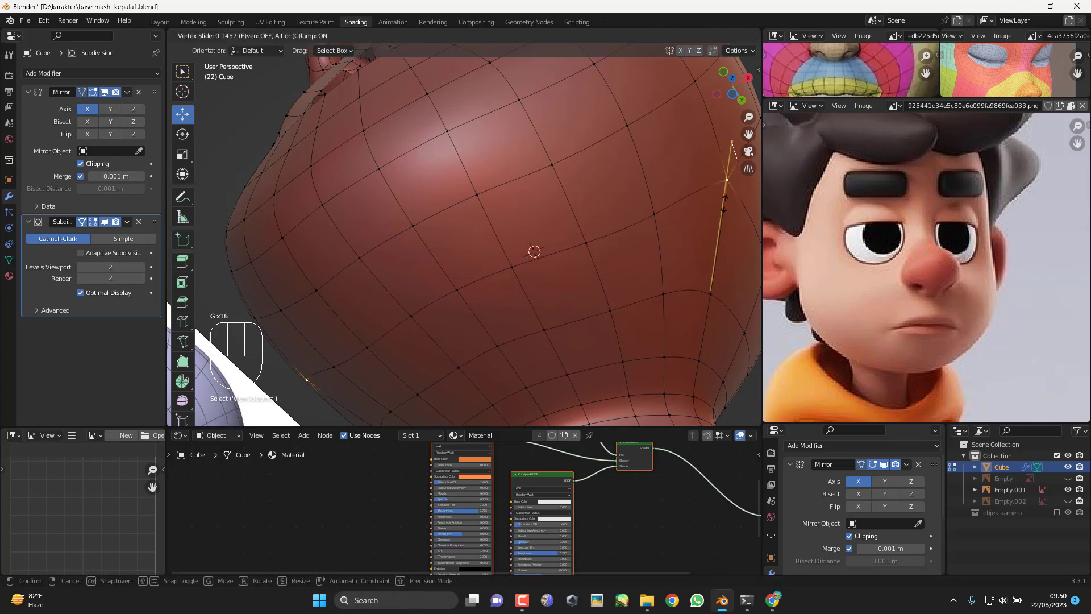
click(715, 192)
Step: In front view, select the two vertices beside the nose and above the mouth corner and edge-slide them sideways
middle_drag(707, 196, 614, 263)
key(KP_1)
scroll(512, 251, up, 2)
shift+middle_drag(527, 230, 538, 271)
scroll(539, 270, up, 1)
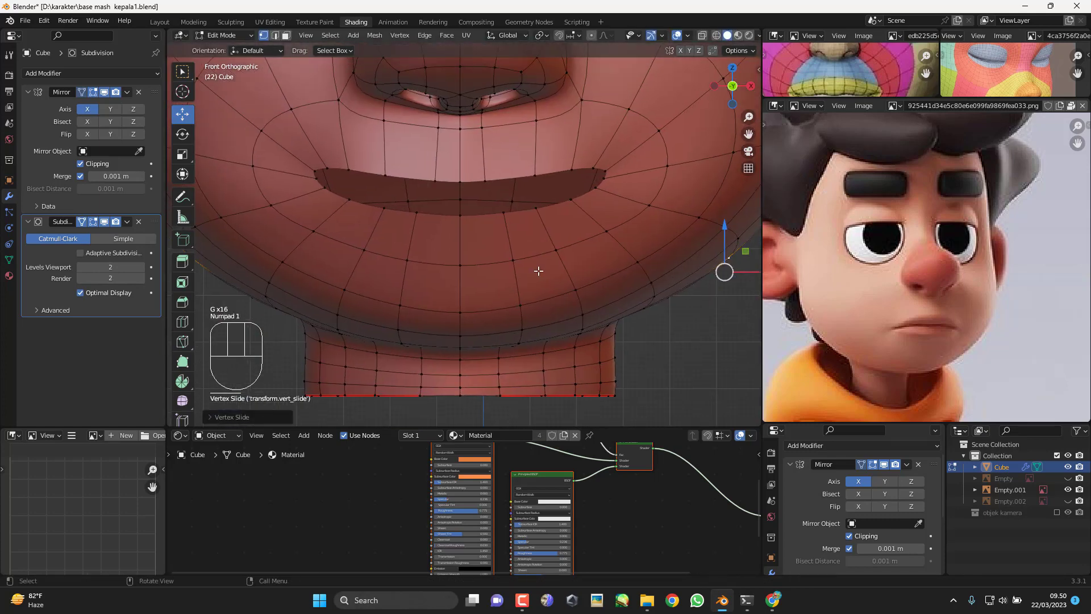
scroll(539, 270, down, 3)
shift+middle_drag(542, 199, 543, 238)
scroll(550, 236, up, 3)
shift+middle_drag(594, 216, 578, 215)
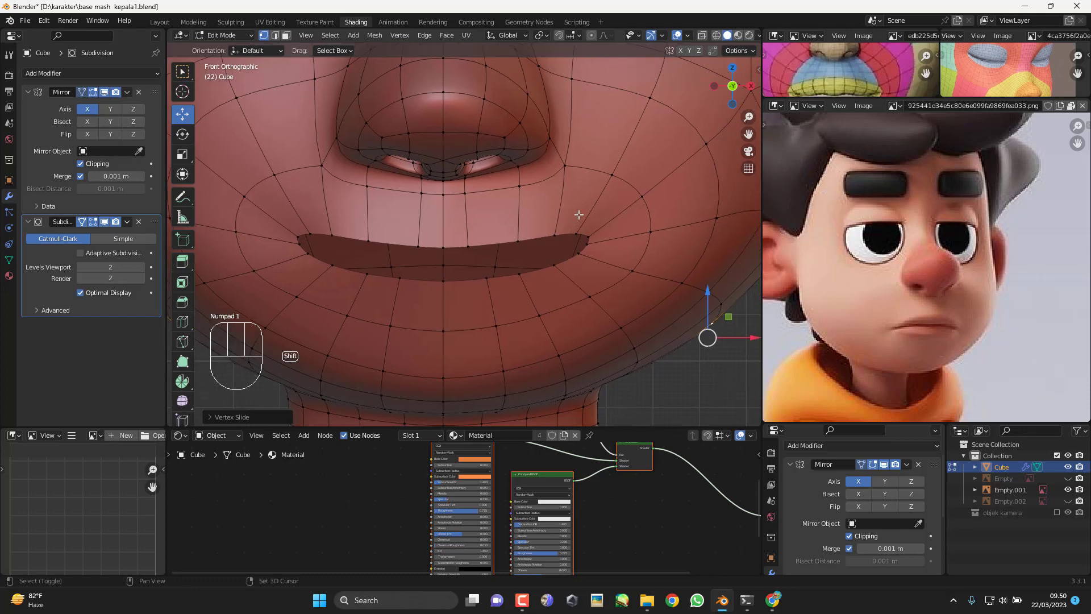
click(610, 174)
shift+middle_drag(613, 173, 635, 192)
shift+click(649, 106)
key(g)
key(g)
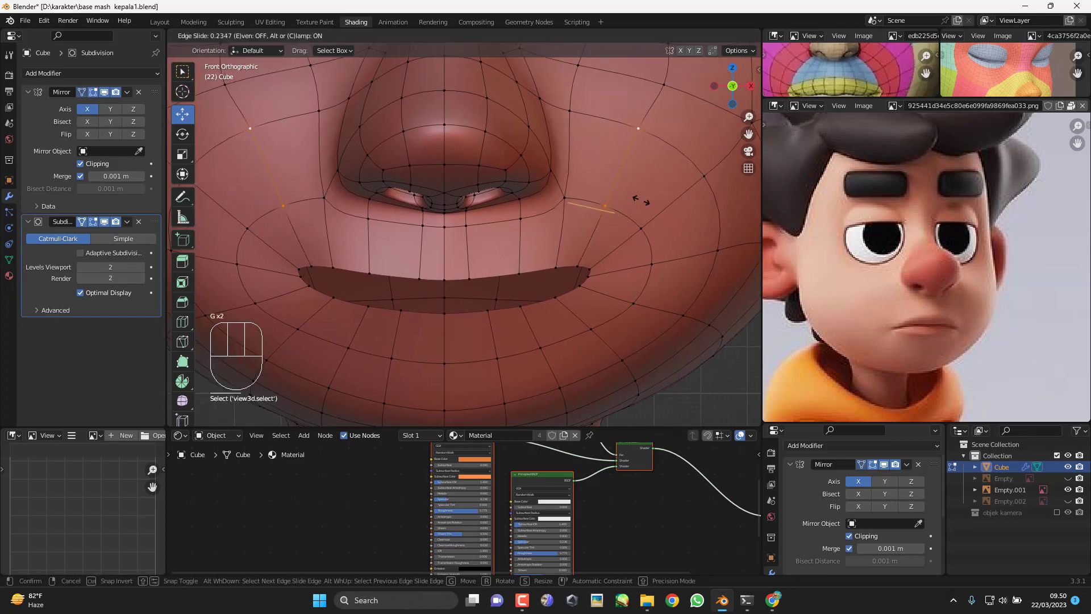
click(641, 200)
Step: Select the cheek vertex above that pair and slide it inward toward the nose
click(663, 85)
key(g)
key(g)
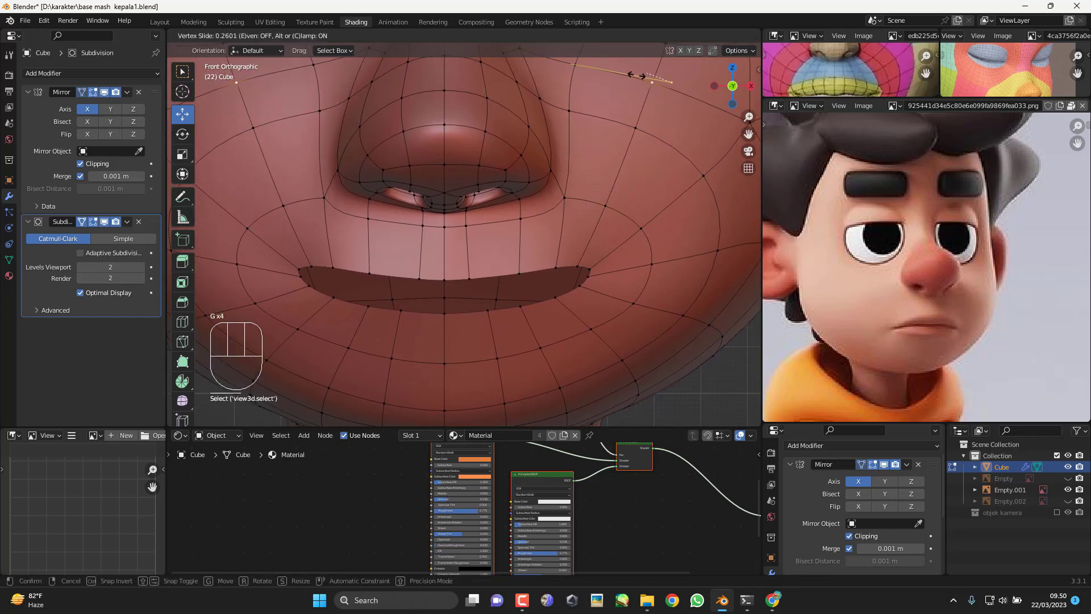
click(637, 75)
Step: Select the vertices just off the center line beneath the nose and edge-slide them outward
shift+middle_drag(570, 234, 598, 225)
scroll(604, 179, up, 1)
click(537, 160)
shift+click(542, 151)
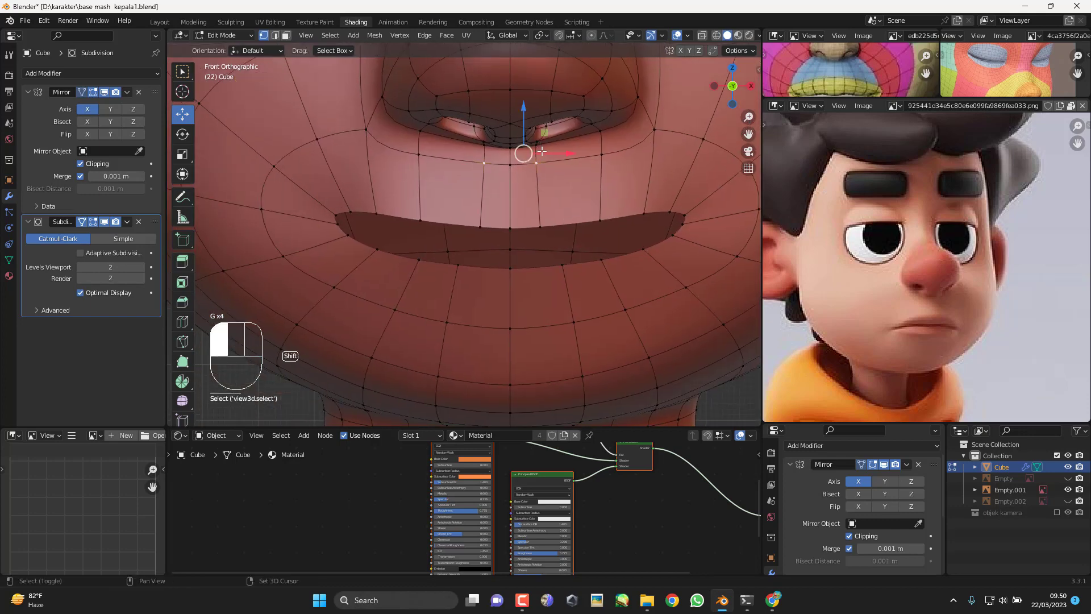
key(g)
key(g)
click(558, 160)
Step: Slide the upper-lip rim vertex beside the center line outward, along with the vertex directly above it beneath the nose
click(544, 224)
key(g)
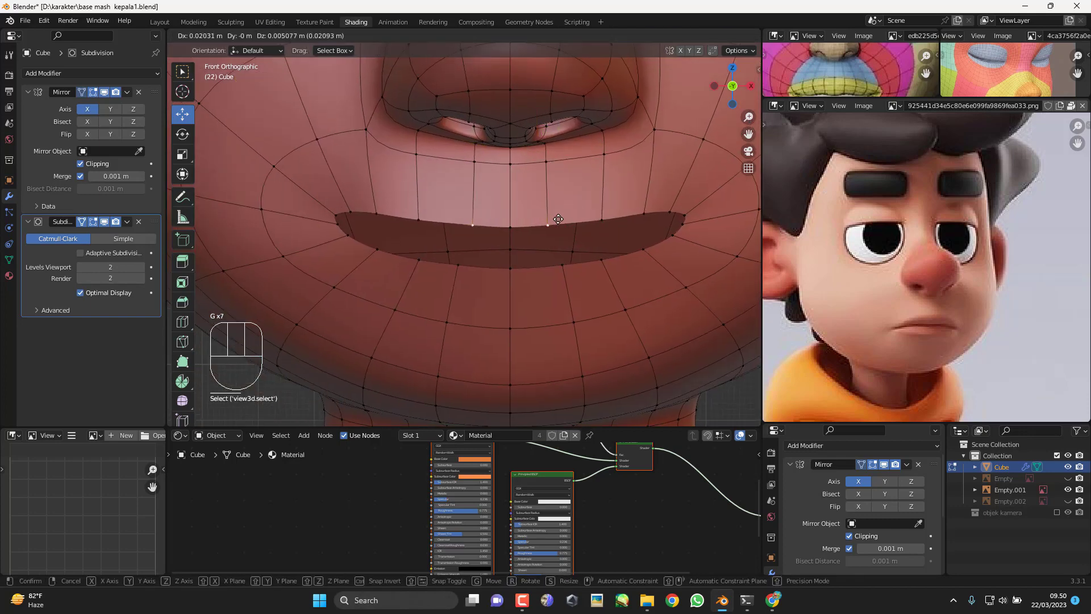
key(g)
click(558, 219)
click(551, 162)
key(g)
key(g)
click(558, 159)
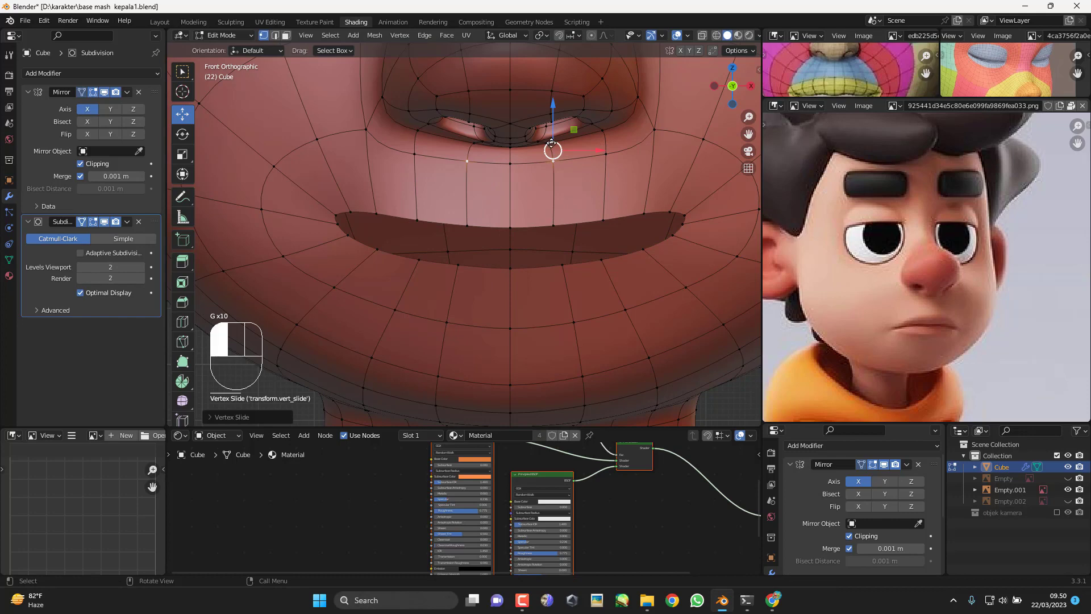
Step: Select the vertex just below the nostril and nudge it slightly inward toward the center line
click(551, 143)
key(g)
key(g)
click(546, 138)
click(546, 138)
key(g)
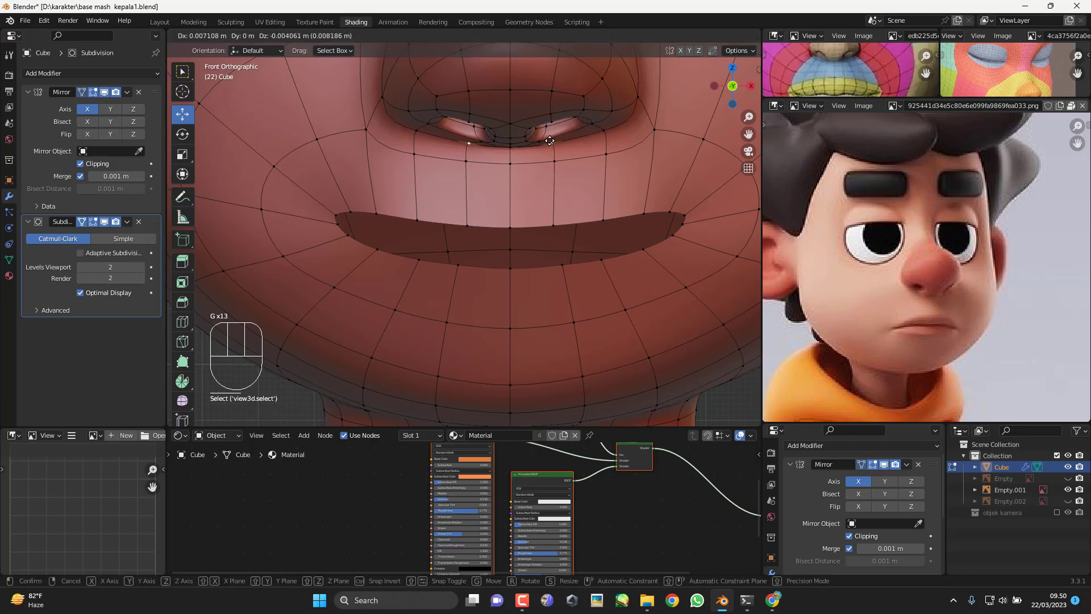
click(550, 140)
key(g)
click(553, 134)
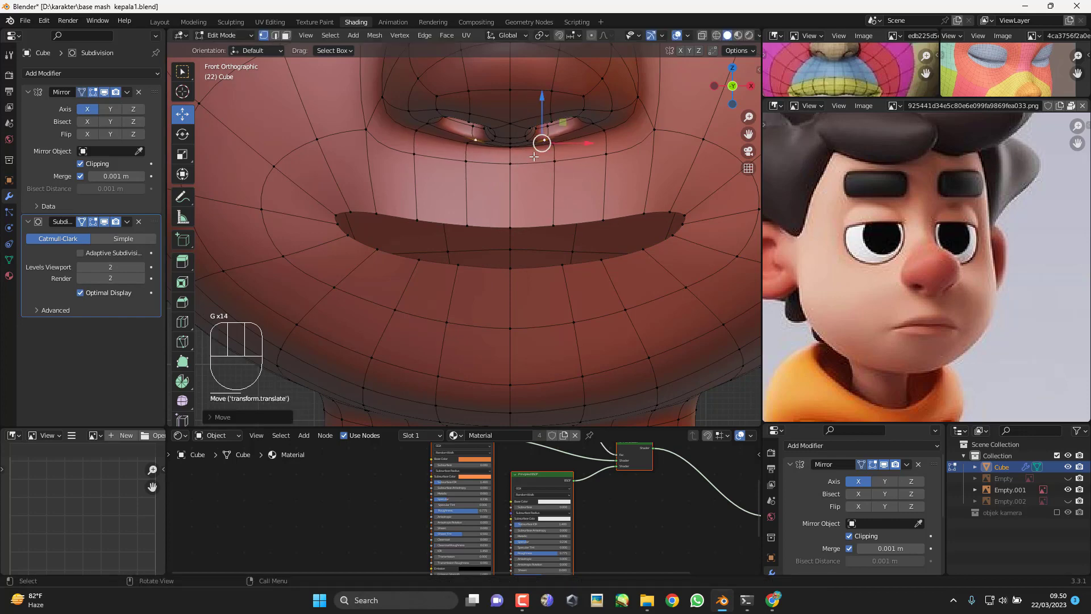
Step: Move the upper-lip rim vertex near the center outward and edge-slide the neighboring vertical upper-lip edge slightly inward
click(556, 225)
key(g)
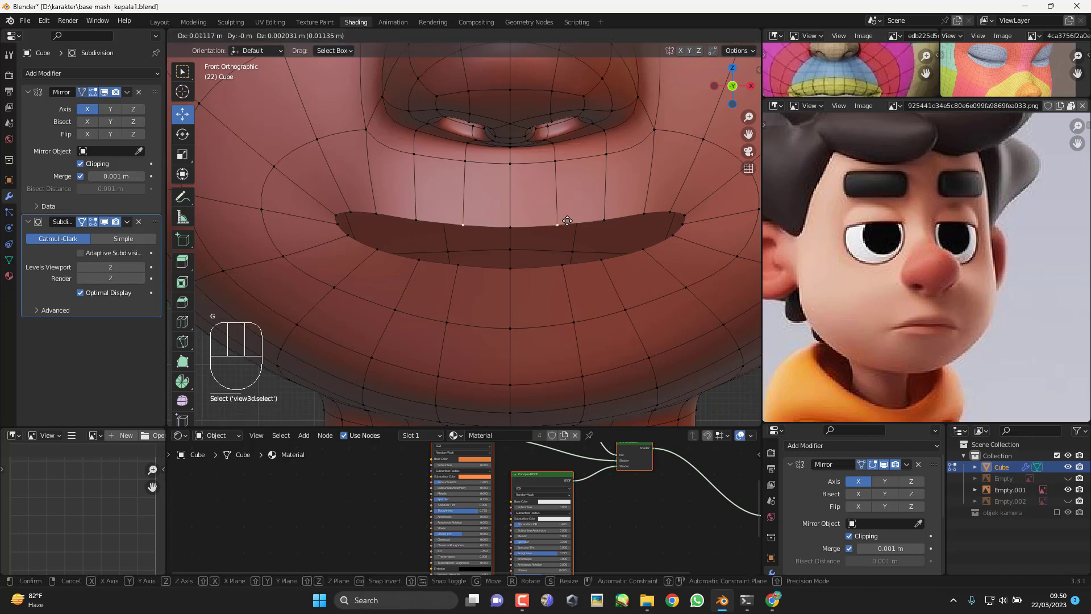
click(566, 222)
click(607, 217)
shift+click(603, 163)
key(g)
key(g)
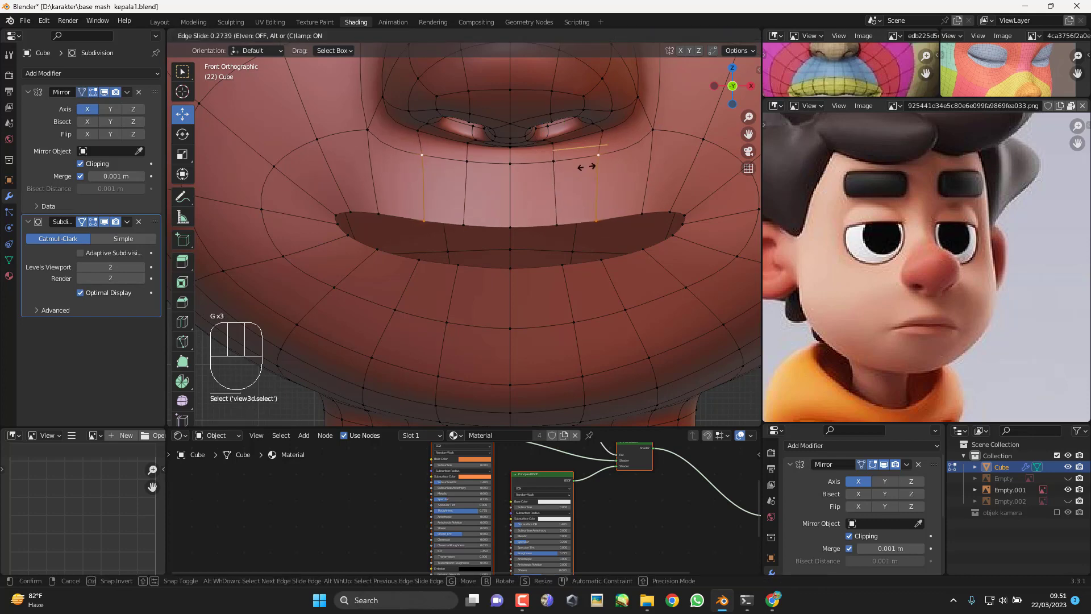
click(585, 166)
Step: Adjust the upper-lip rim vertices beside the center line and near the mouth corner to even out their spacing
click(545, 216)
key(g)
click(542, 215)
scroll(575, 204, down, 1)
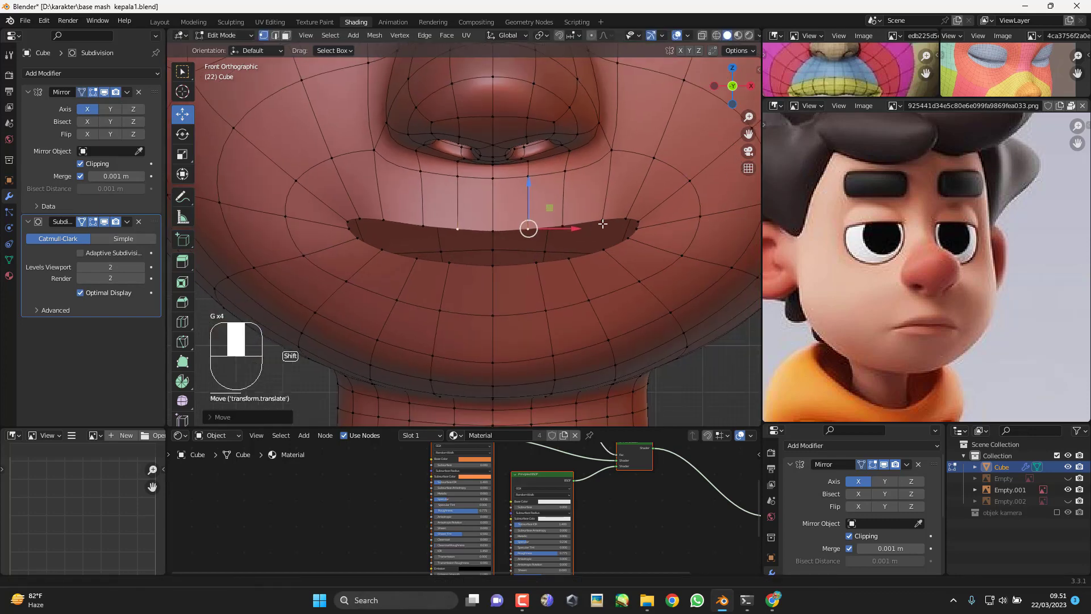
click(625, 217)
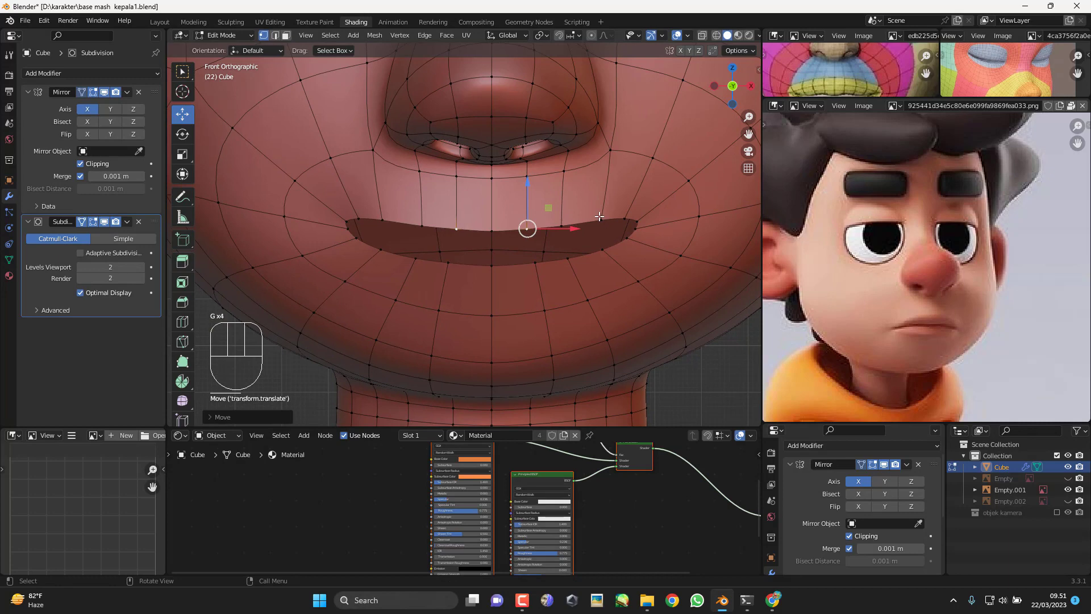
key(g)
click(653, 230)
Step: From below the chin, select the upper-lip rim vertex near the mouth corner and move it slightly to smooth the lip curve
middle_drag(653, 231, 523, 190)
key(Tab)
key(Tab)
scroll(529, 185, up, 2)
click(563, 118)
shift+middle_drag(577, 136, 569, 162)
middle_drag(570, 162, 570, 173)
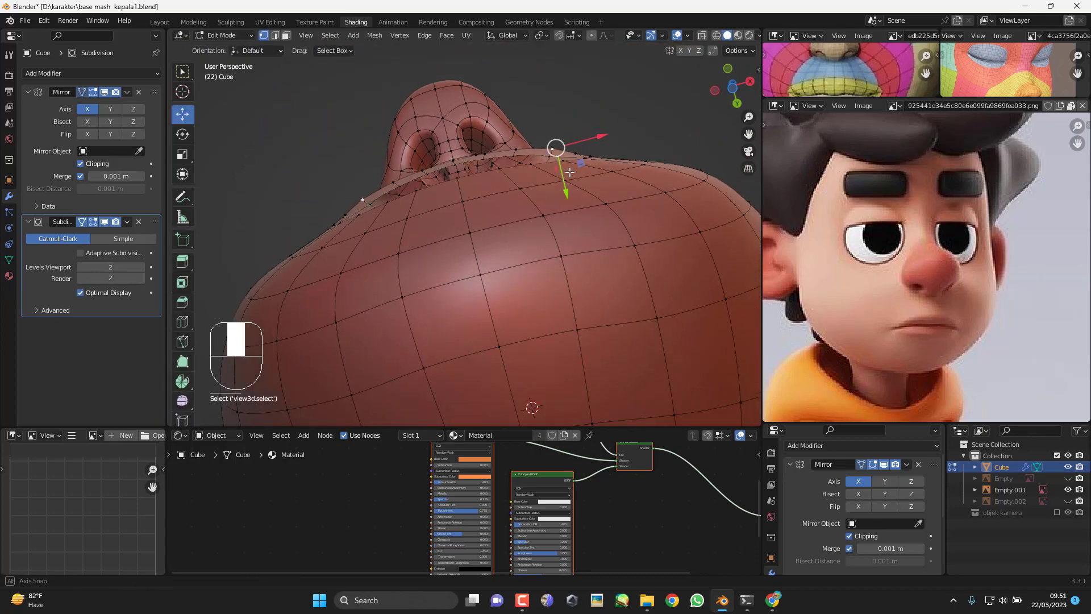
key(g)
click(571, 174)
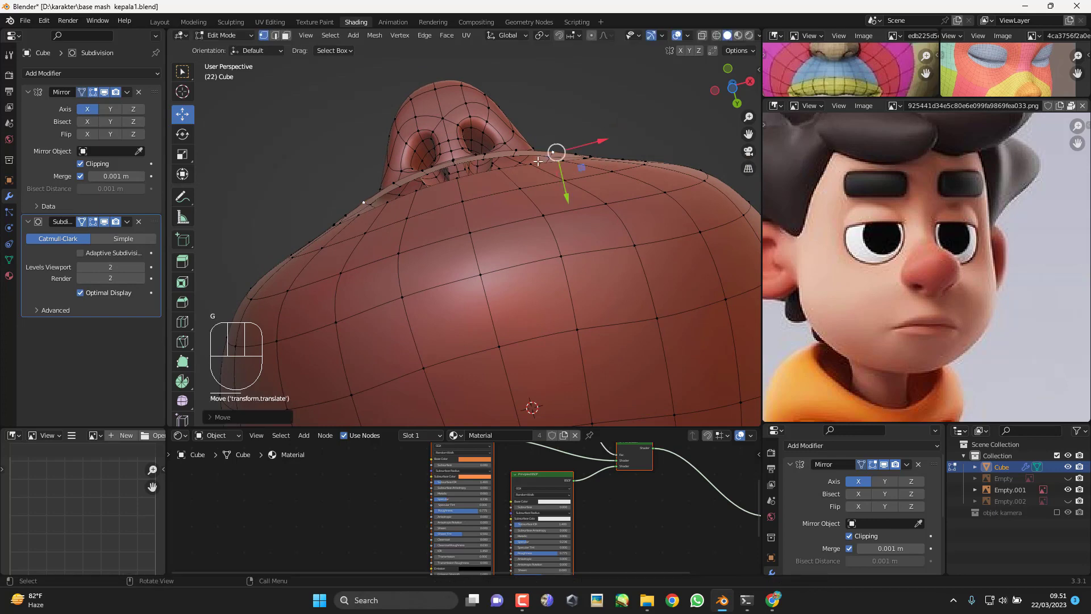
Step: Examine the mouth shape on the smoothed head in object mode from an angle and from the front
middle_drag(503, 213, 509, 260)
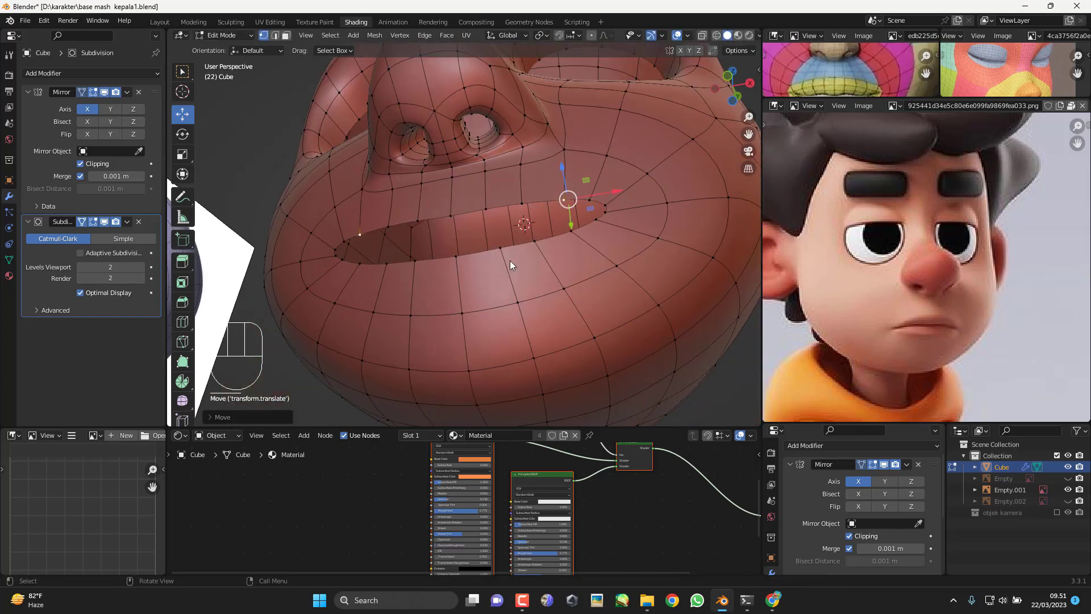
key(Tab)
scroll(540, 267, down, 5)
middle_drag(577, 264, 602, 301)
scroll(568, 287, up, 4)
key(KP_1)
scroll(540, 277, up, 1)
Step: Select the run of upper-lip rim vertices in edit mode, flatten it by scaling along Z and raise it along Z
key(Tab)
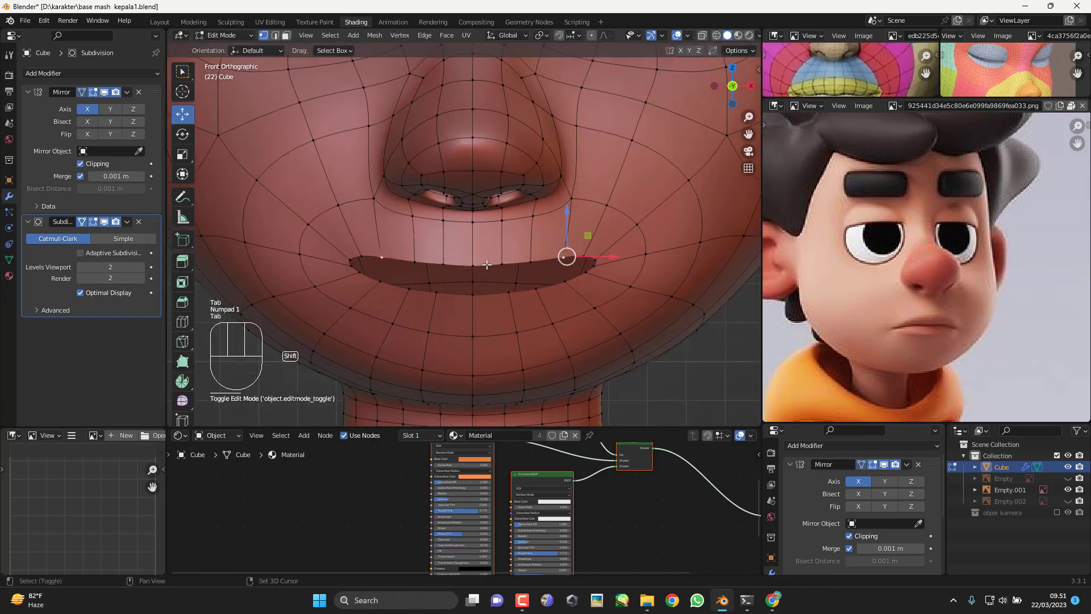
scroll(491, 264, up, 2)
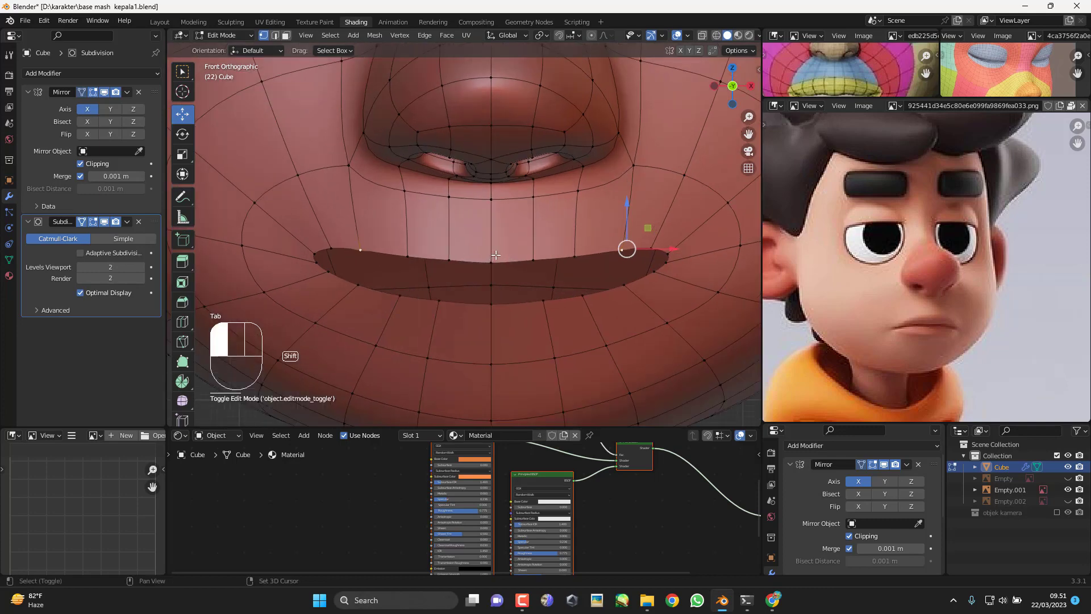
shift+click(494, 260)
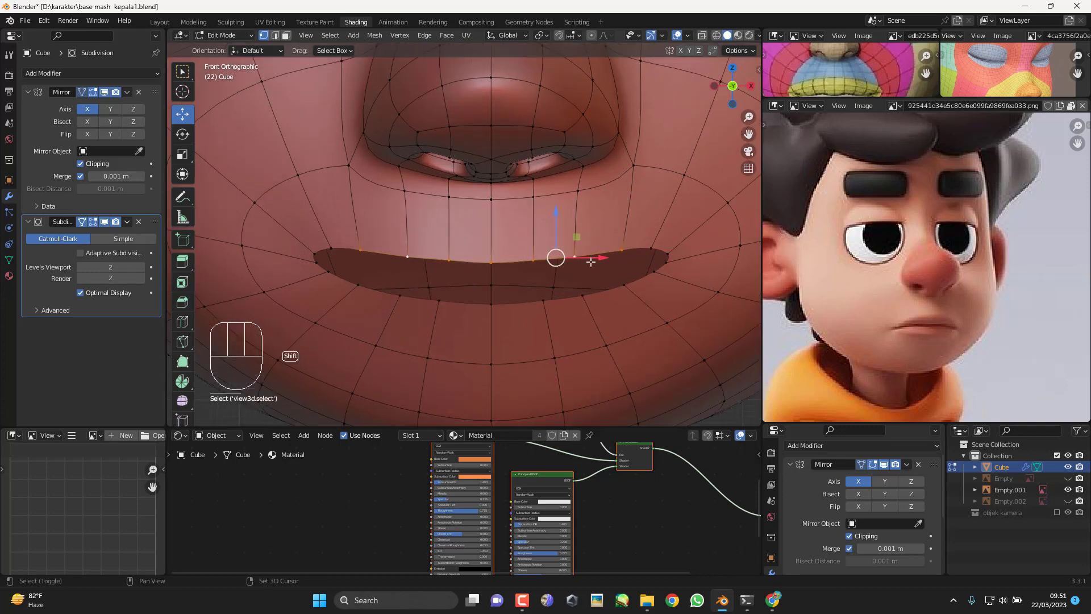
key(s)
key(z)
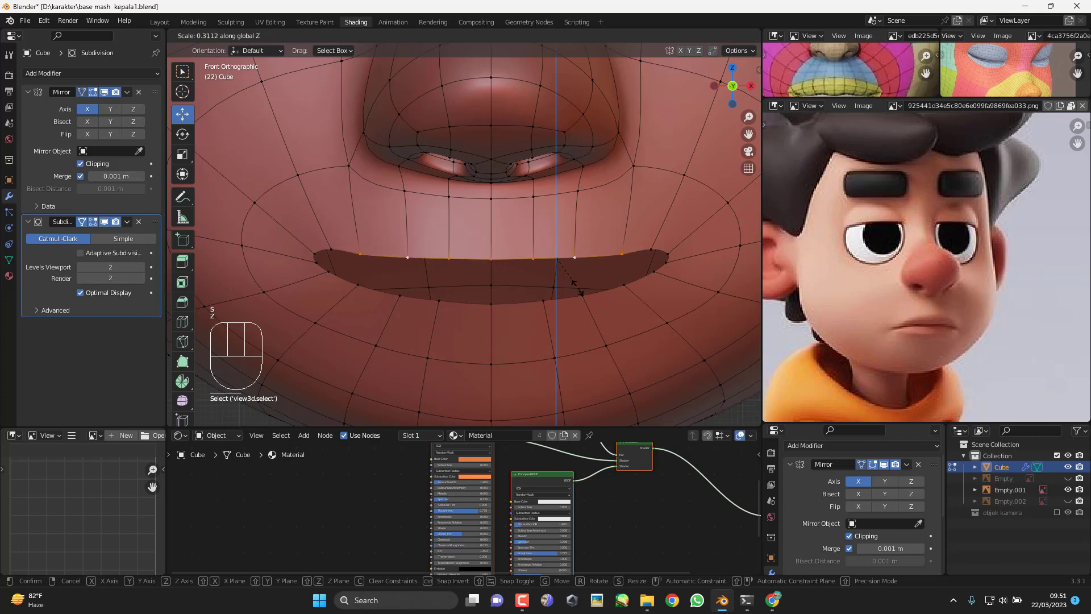
click(570, 279)
key(g)
key(z)
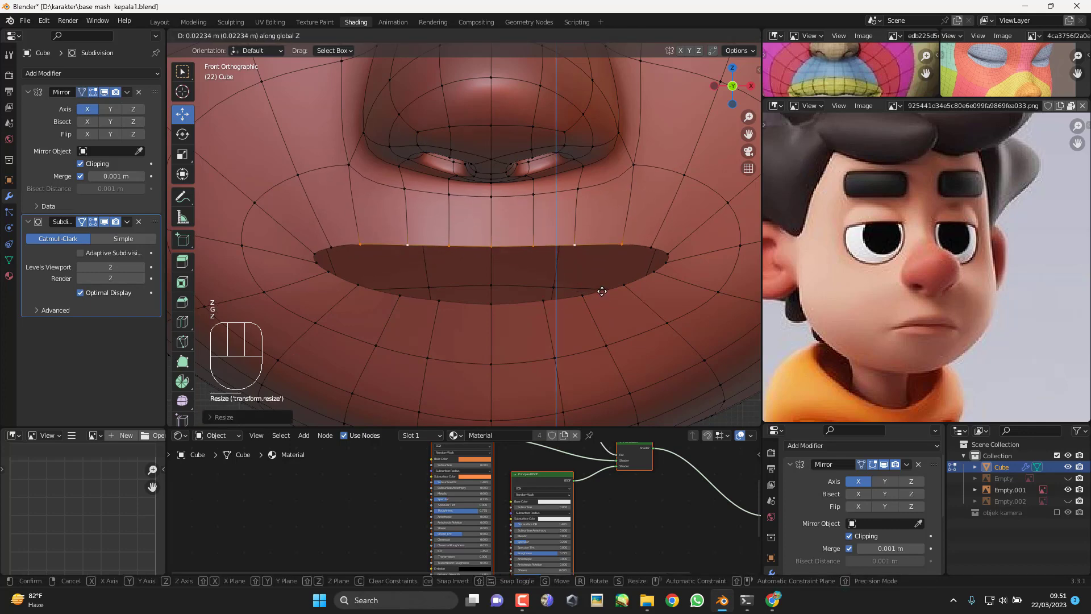
click(673, 325)
scroll(625, 326, down, 1)
Step: Select the run of lower-lip rim vertices, scale it along Z to flatten it, raise it along Z and fine-tune its rotation
click(591, 278)
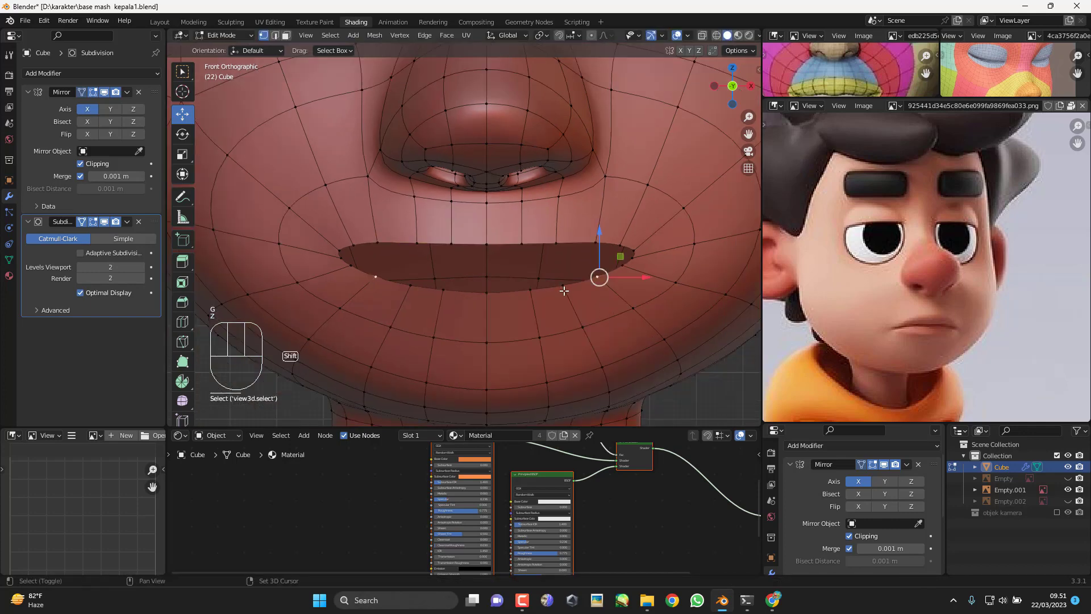
key(s)
key(z)
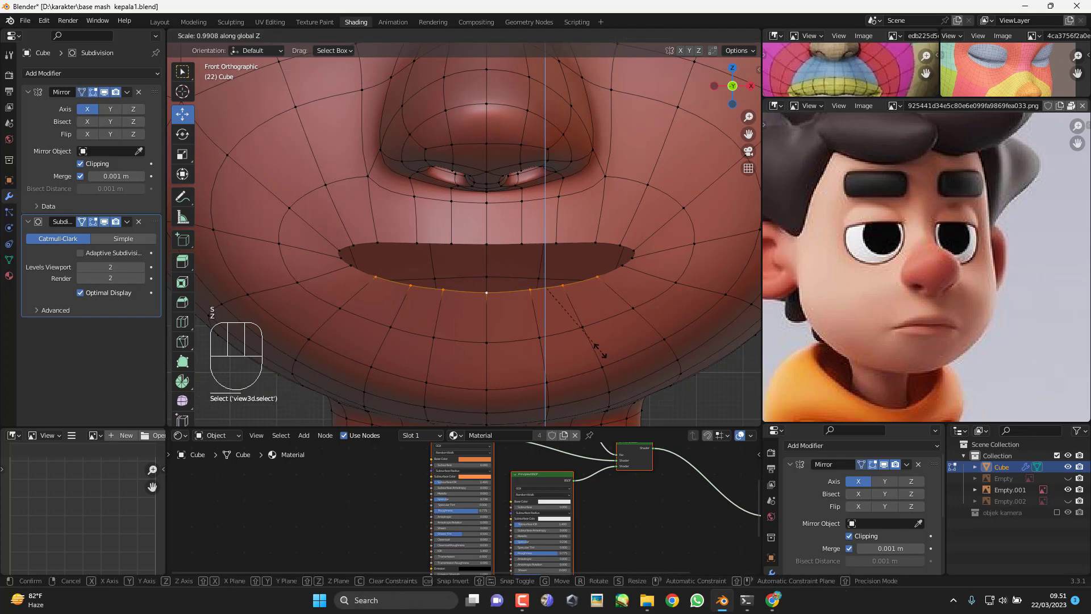
click(568, 317)
key(g)
key(z)
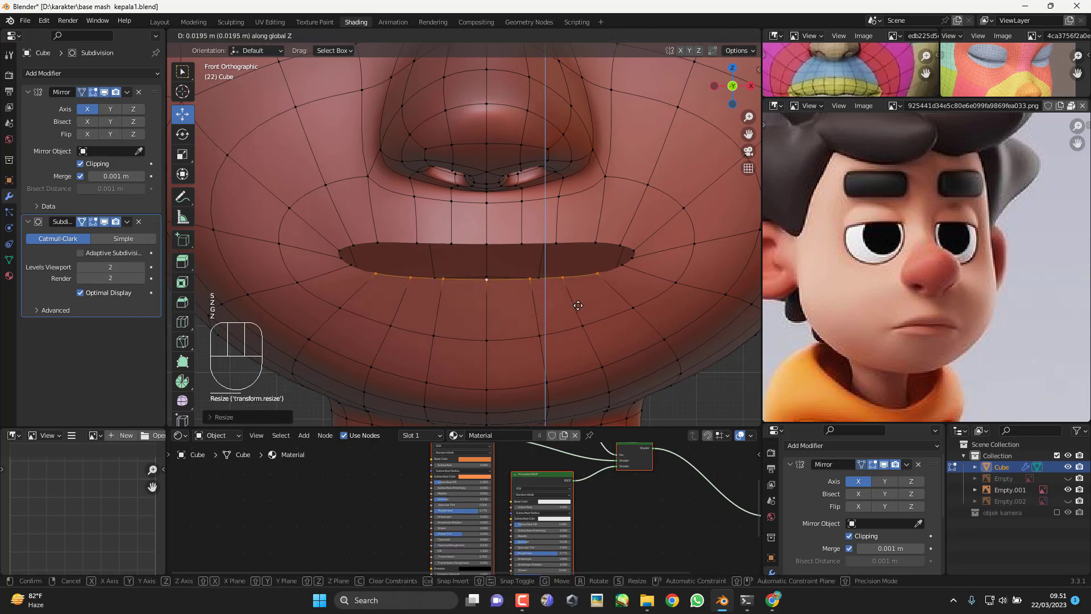
click(635, 295)
key(r)
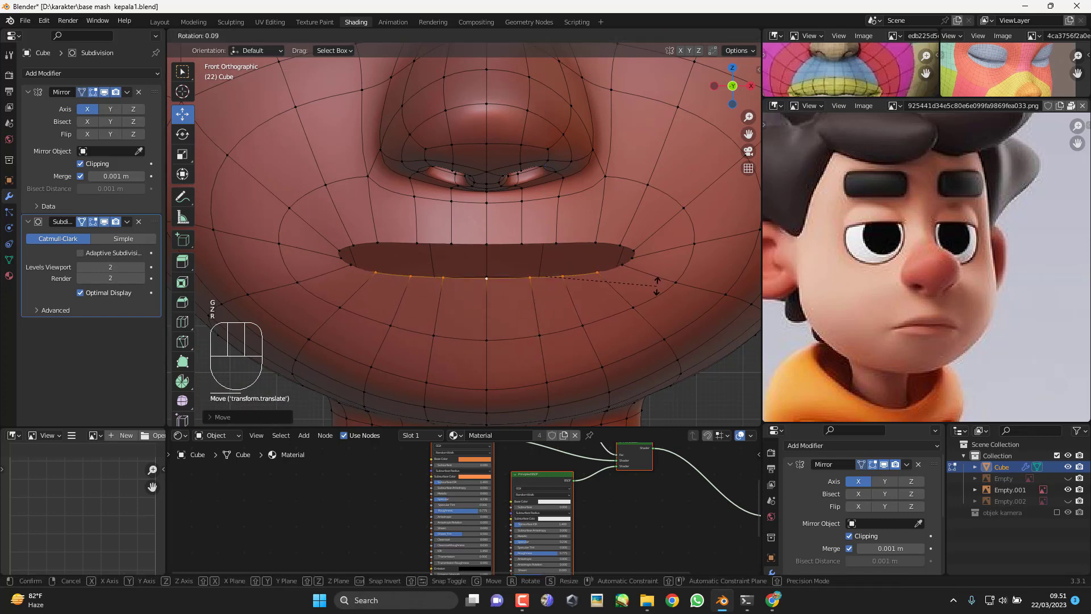
click(657, 285)
Step: Edge-slide the first vertical edge line beside the chin's center inward and vertex-slide the jaw vertex below it to match
shift+middle_drag(550, 320, 564, 272)
click(548, 237)
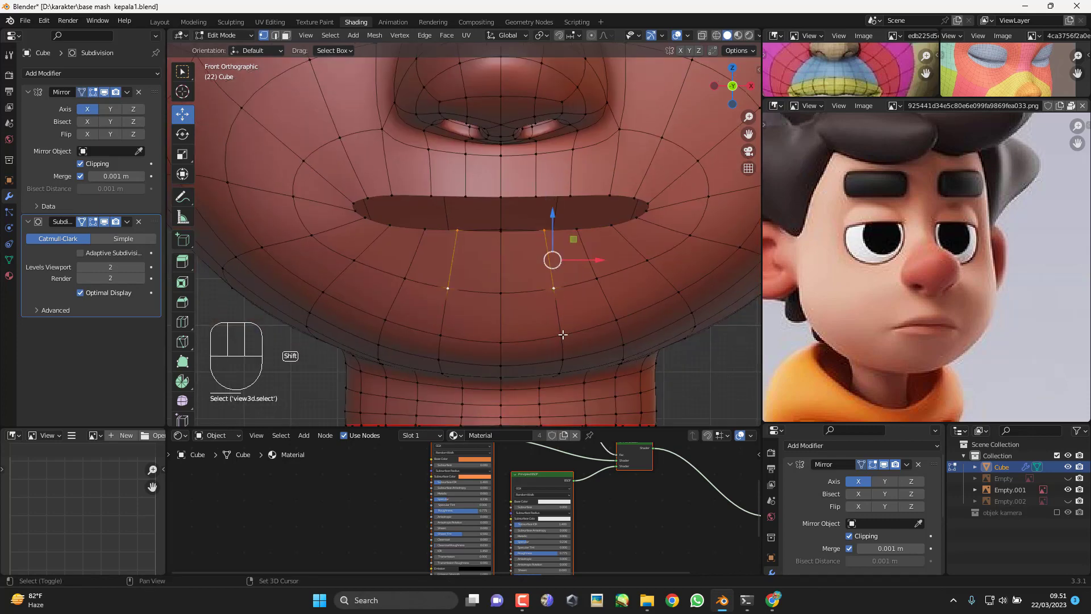
shift+middle_drag(563, 334, 567, 335)
key(g)
key(g)
click(582, 301)
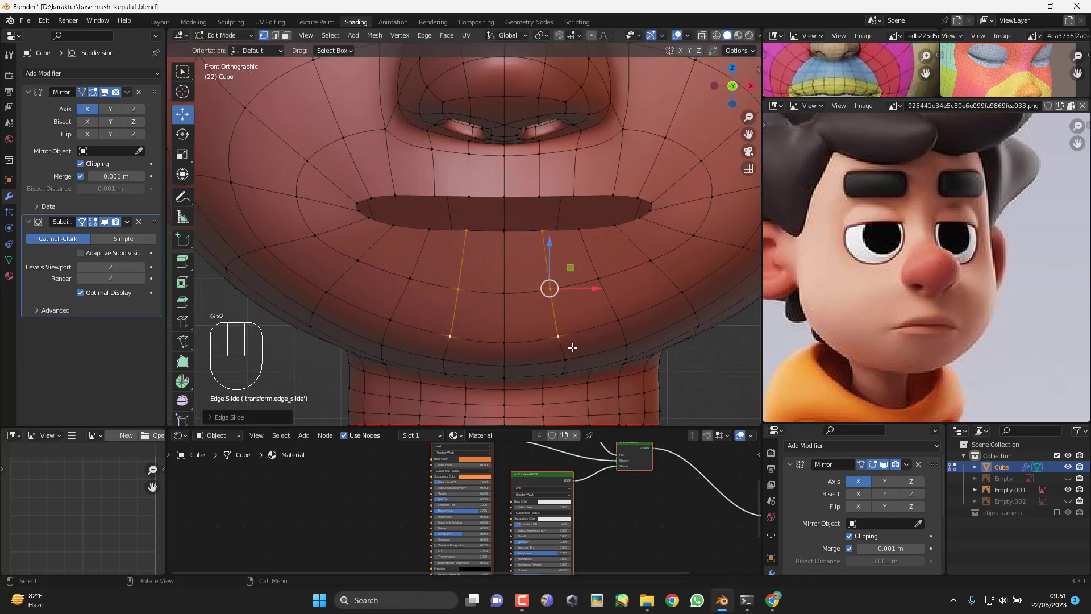
click(565, 361)
key(g)
key(g)
click(561, 362)
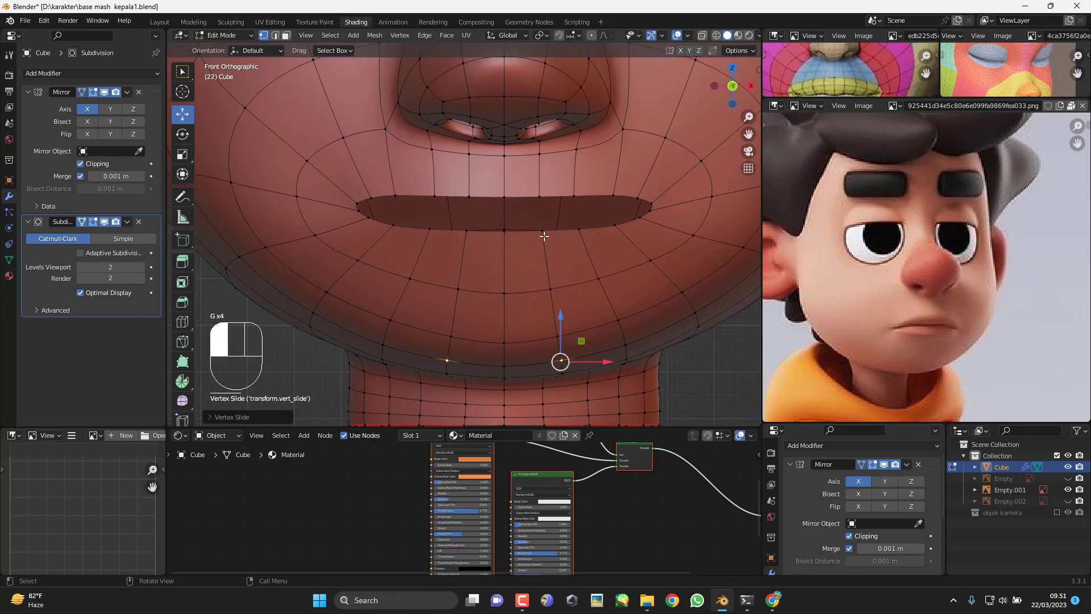
Step: Vertex-slide the first two lower-lip rim vertices beside the center line slightly inward
click(544, 236)
key(g)
key(g)
click(536, 236)
click(581, 232)
key(g)
key(g)
click(577, 232)
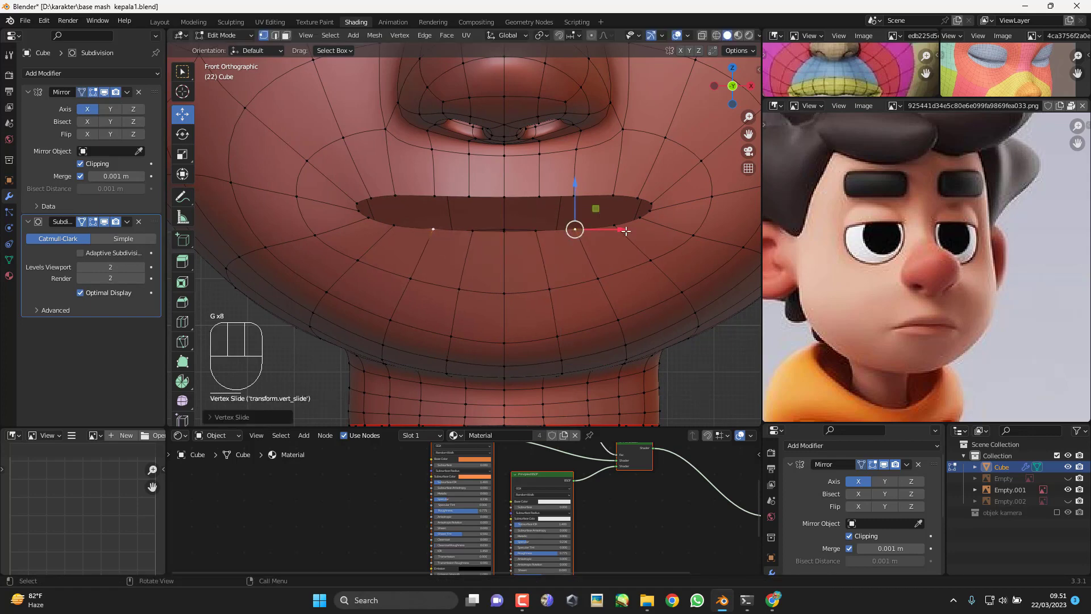
Step: Vertex-slide the lower-lip rim vertex near the mouth corner along the rim toward the center
click(617, 222)
scroll(619, 225, up, 4)
key(g)
key(g)
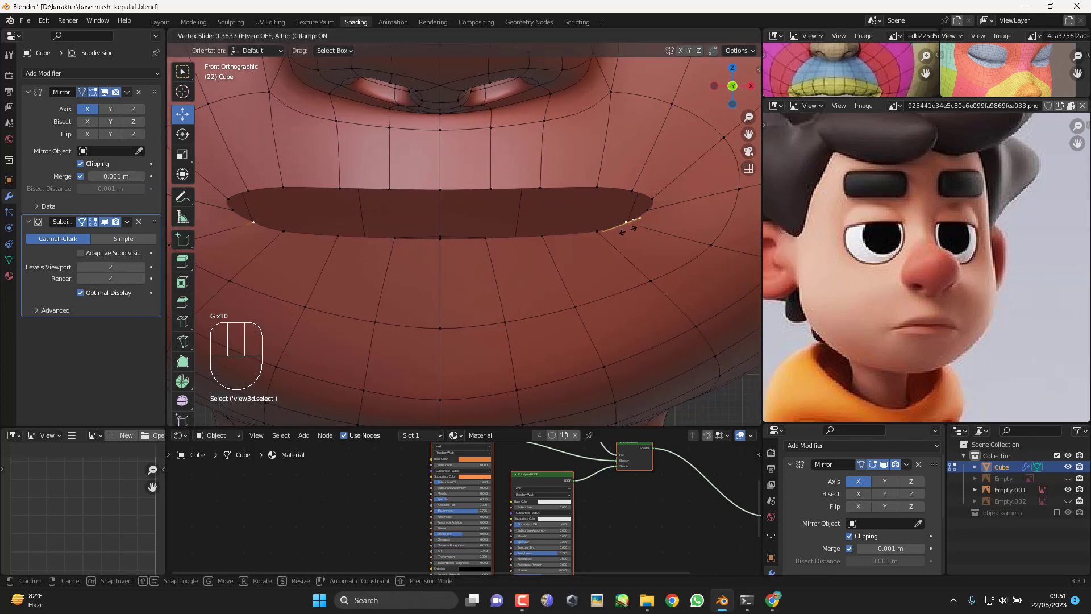
click(629, 230)
Step: Move the two vertices at the tip of the mouth corner to refine its rounding
click(654, 214)
key(g)
click(654, 211)
click(658, 194)
key(g)
click(655, 190)
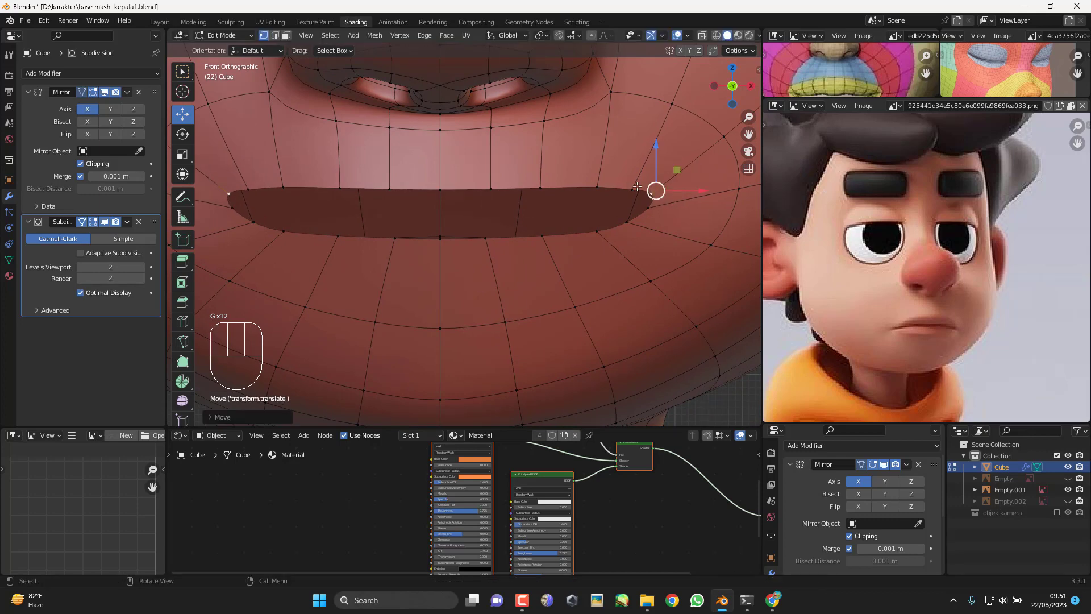
Step: Edge-slide the edge above the mouth corner inward and vertex-slide the next upper-lip rim vertex inward as well
click(637, 187)
key(g)
key(g)
click(656, 102)
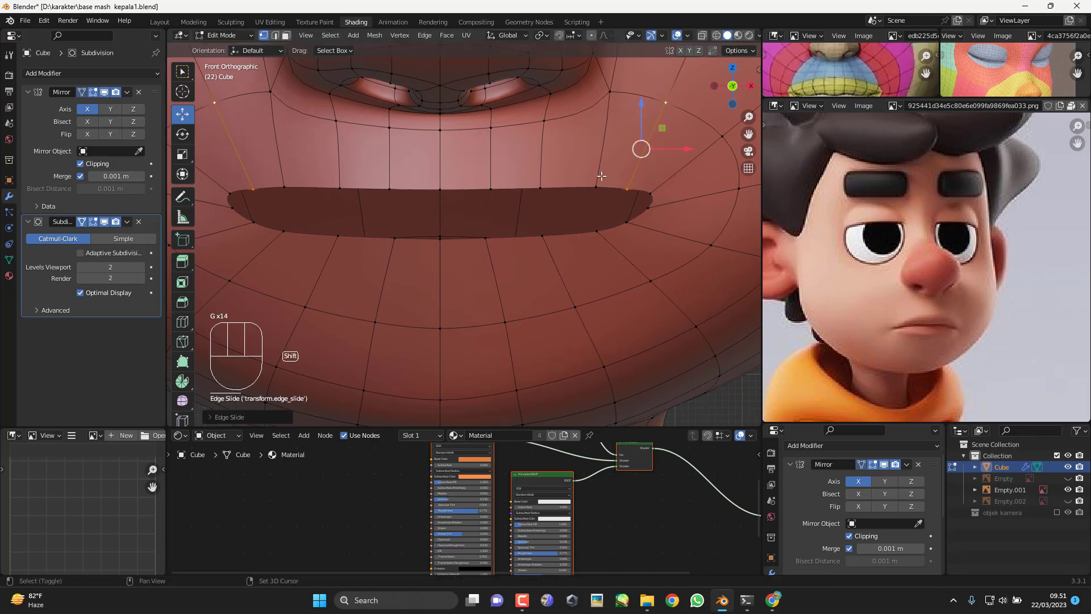
click(600, 183)
key(g)
key(g)
click(582, 168)
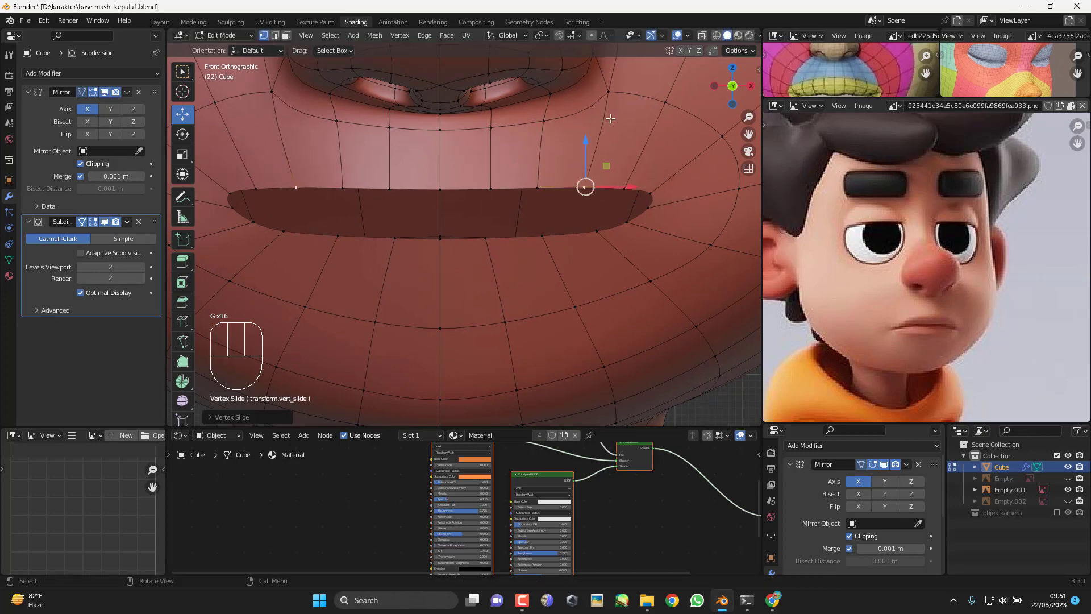
Step: Vertex-slide the vertex between the nose and upper lip, and nudge the upper-lip rim vertex below it into line
click(551, 117)
key(g)
key(g)
click(557, 116)
click(536, 188)
key(g)
click(528, 187)
key(g)
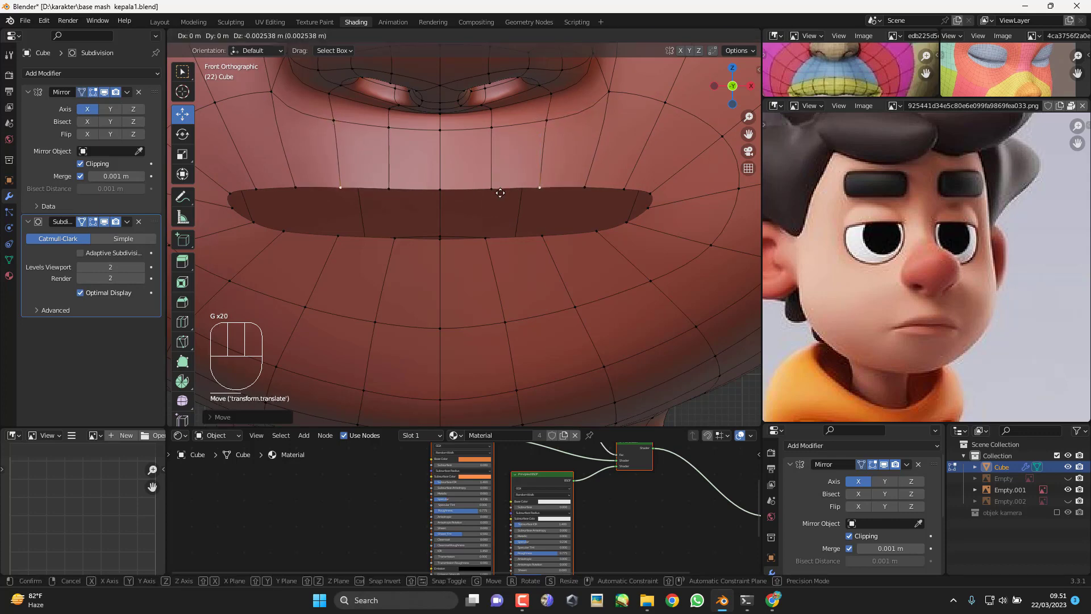
click(500, 193)
Step: Select the three lower-lip rim vertices beside the center line and raise them slightly
click(491, 238)
shift+click(544, 236)
shift+click(601, 235)
key(g)
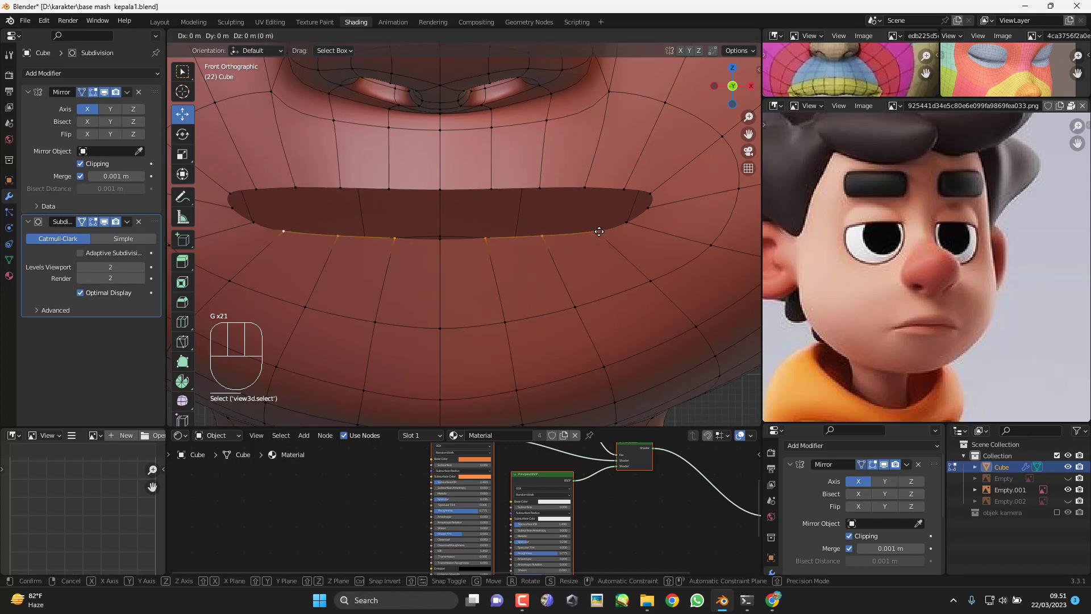
click(599, 231)
Step: Reposition the outer lower-lip rim vertices and the mouth-corner vertices to form a smooth curve into the corner
click(624, 224)
key(g)
click(623, 217)
key(g)
click(626, 217)
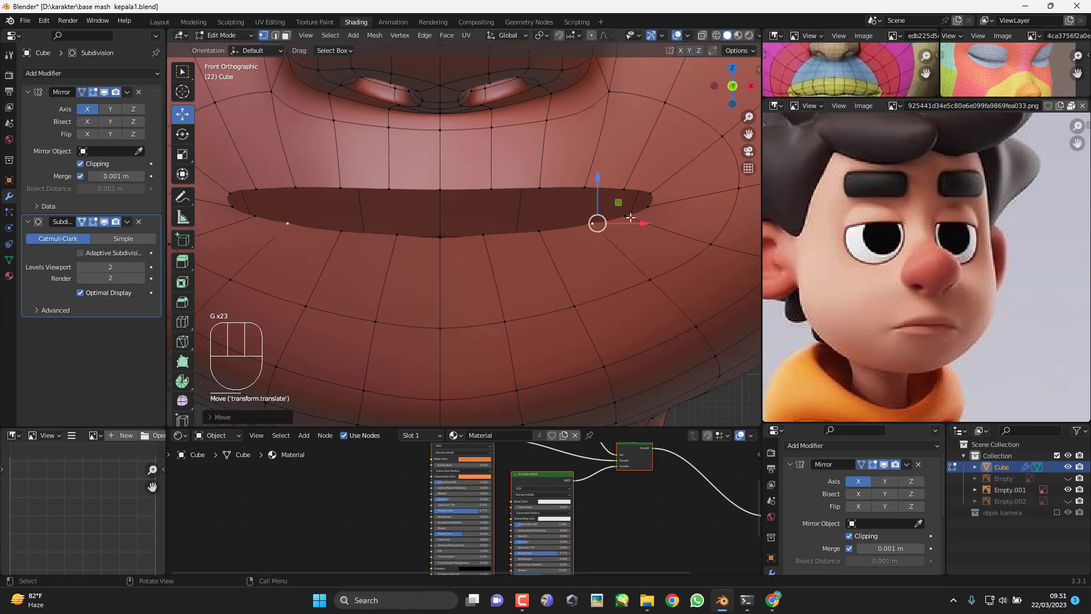
key(g)
click(647, 210)
key(g)
click(650, 194)
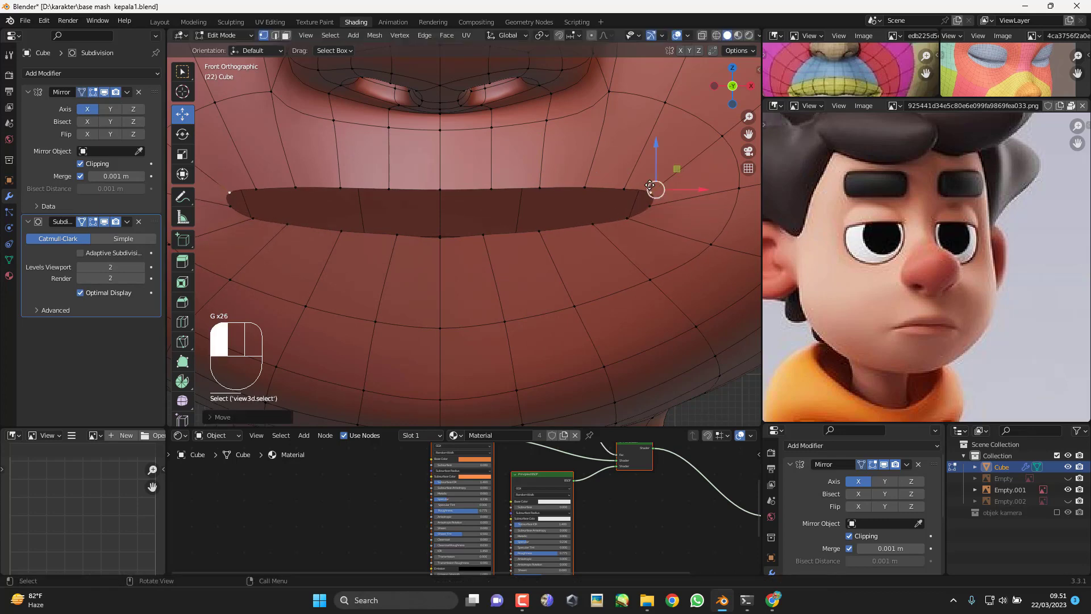
Step: Examine the smoothed profile of the nose, mouth and chin from the side outside mesh editing
key(Tab)
scroll(648, 227, down, 5)
key(KP_3)
scroll(494, 256, up, 4)
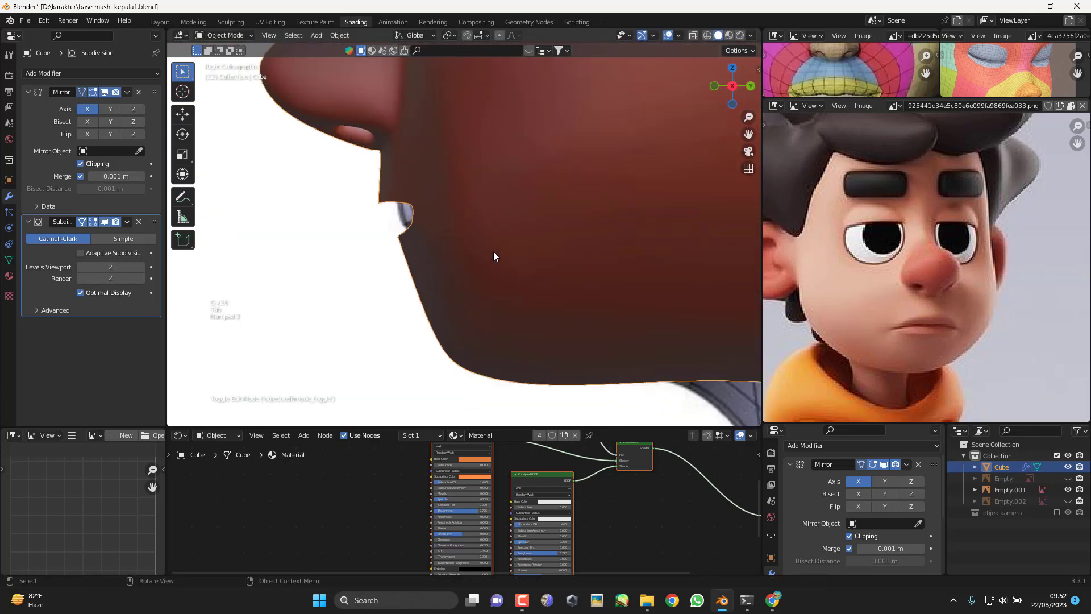
key(Tab)
key(KP_1)
scroll(571, 287, up, 2)
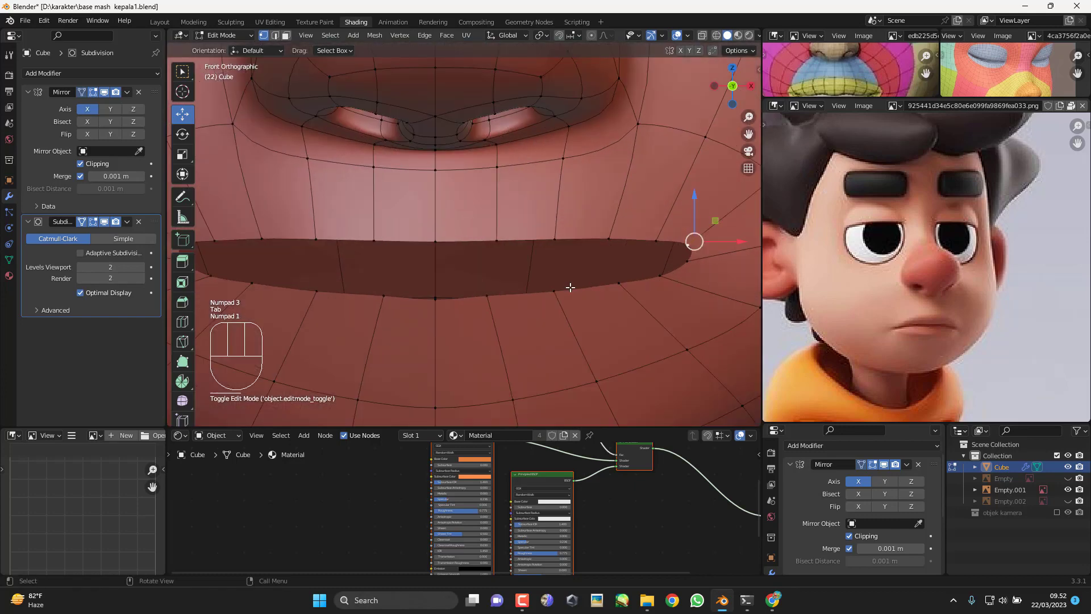
Step: Select the whole edge loop around the mouth opening and move it forward in the side view
click(557, 290)
alt+shift+click(573, 289)
scroll(569, 288, down, 4)
shift+middle_drag(484, 276, 549, 288)
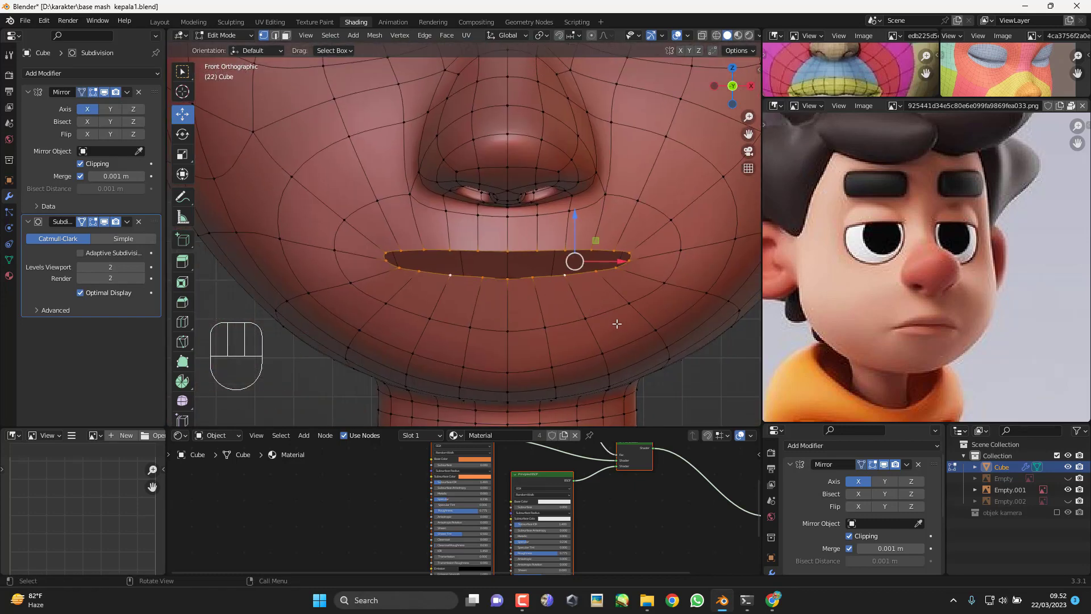
key(KP_3)
shift+middle_drag(538, 304, 450, 272)
scroll(935, 349, up, 3)
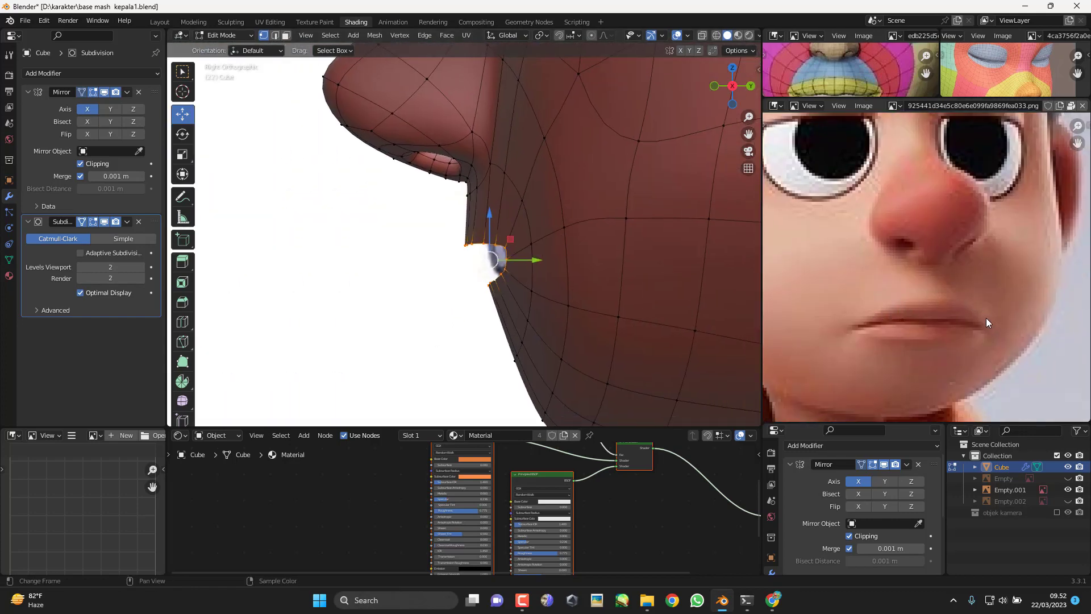
shift+middle_drag(682, 290, 707, 278)
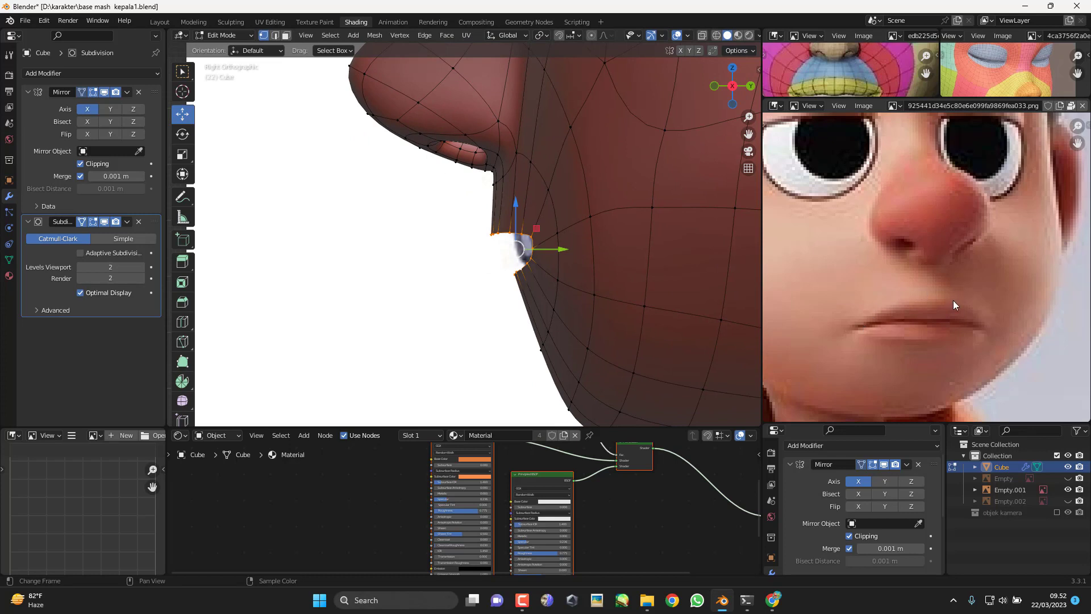
scroll(514, 256, up, 2)
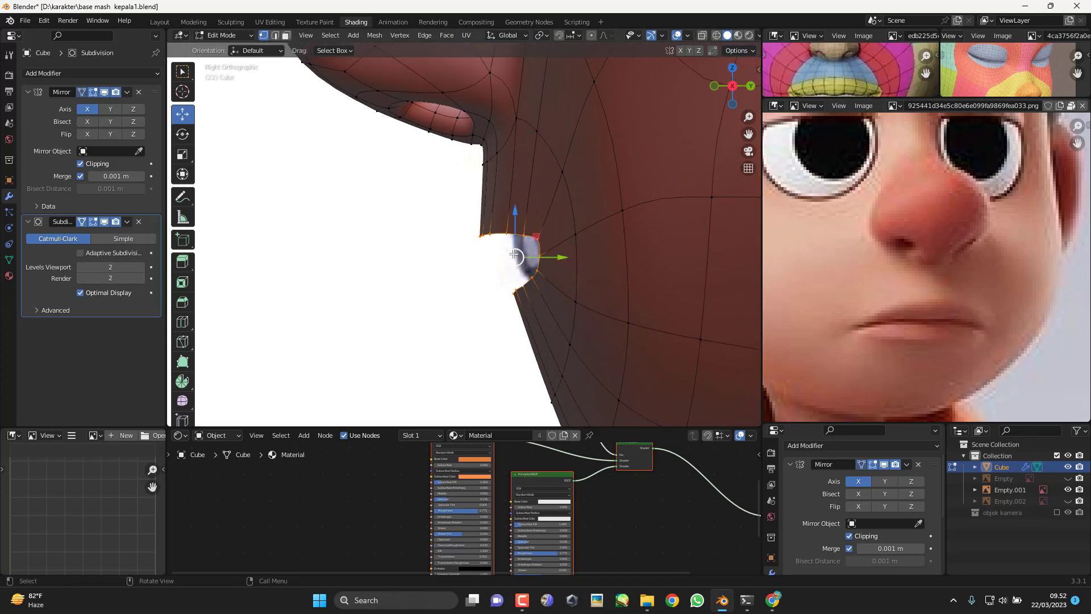
shift+middle_drag(555, 261, 556, 238)
key(g)
click(530, 249)
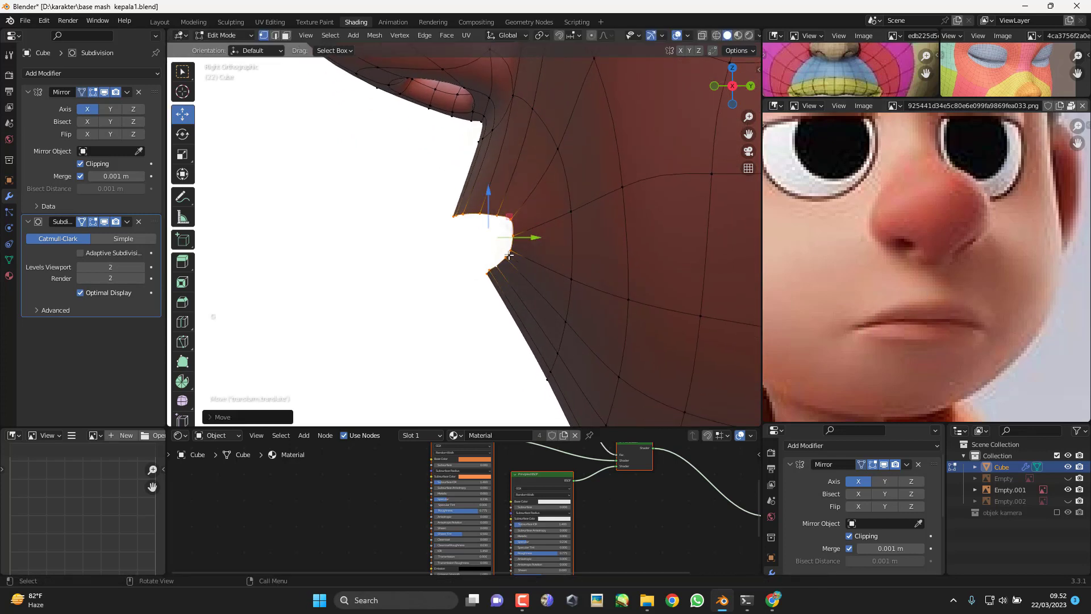
Step: Push the mouth-corner vertex back into the head and adjust the rim vertices just above and below it
shift+middle_drag(493, 266, 542, 245)
scroll(547, 243, up, 1)
click(589, 215)
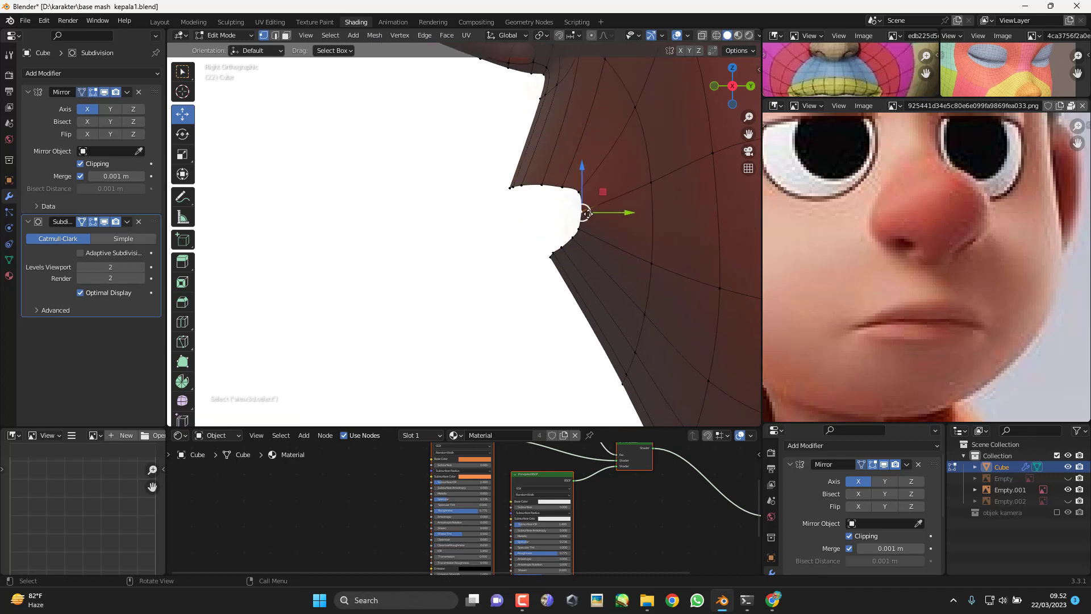
key(g)
click(624, 208)
click(593, 195)
key(g)
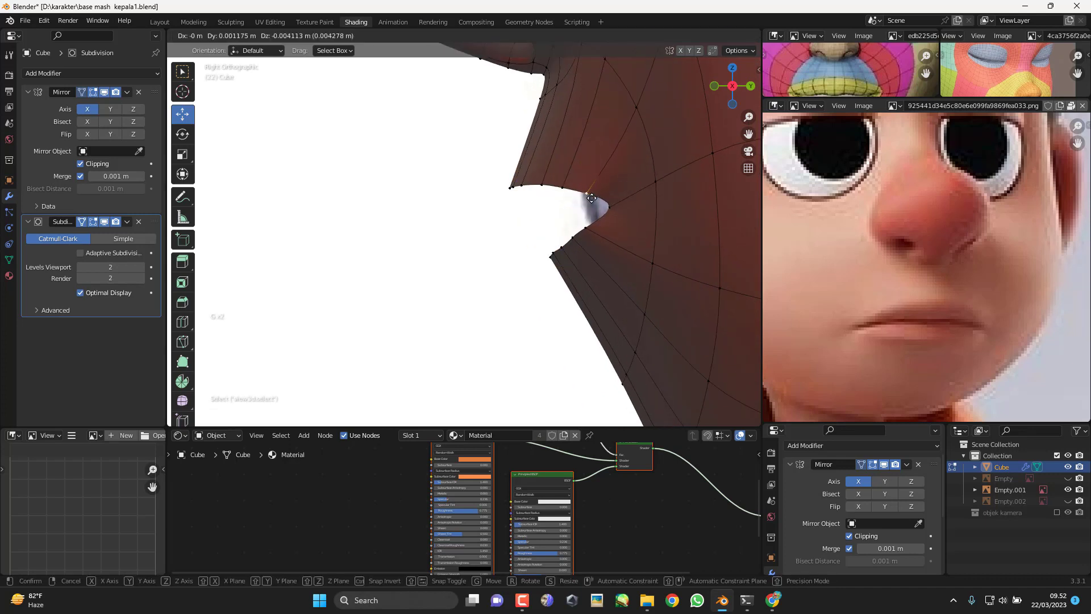
click(595, 198)
click(591, 224)
key(g)
click(596, 225)
Step: Move the frontmost upper-lip rim vertex forward and up, and line up the neighboring rim vertices behind it in profile
shift+middle_drag(513, 188, 498, 234)
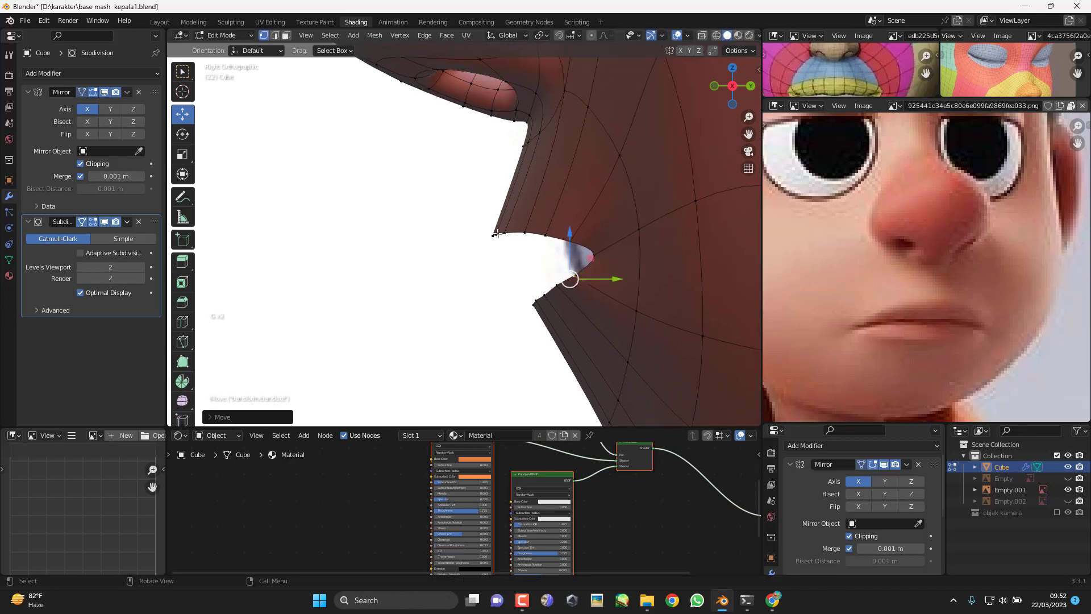
scroll(514, 245, up, 1)
click(499, 241)
key(g)
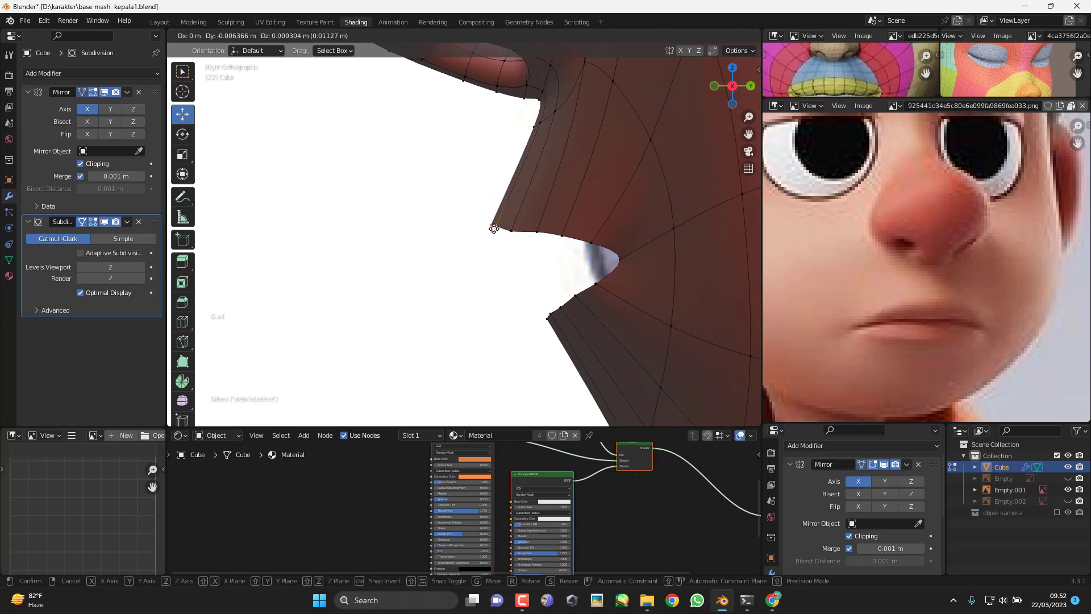
click(501, 225)
key(g)
click(540, 233)
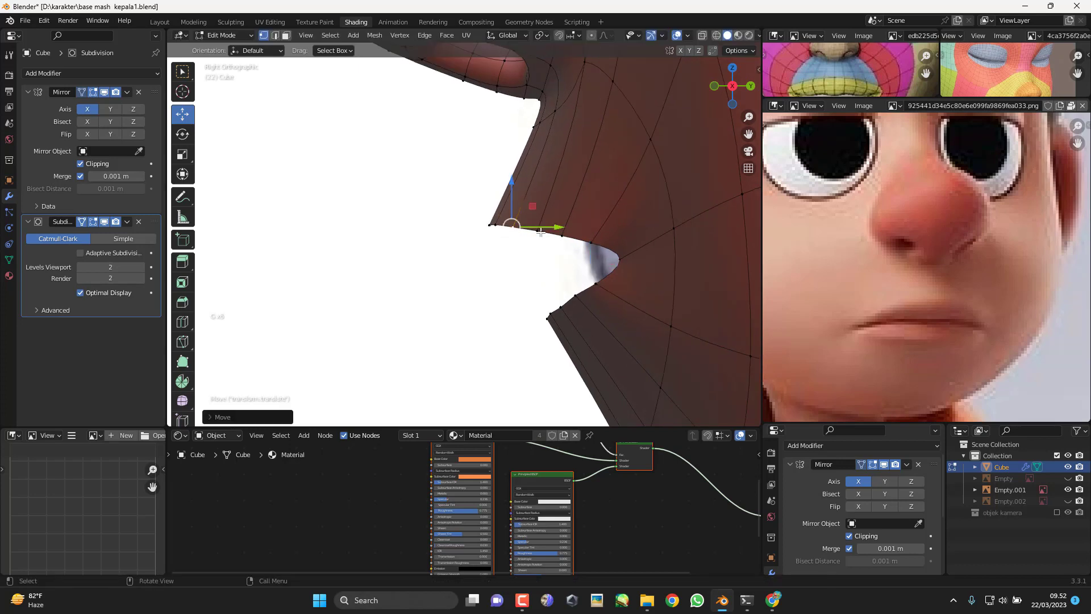
key(g)
click(547, 234)
click(538, 233)
key(g)
click(540, 233)
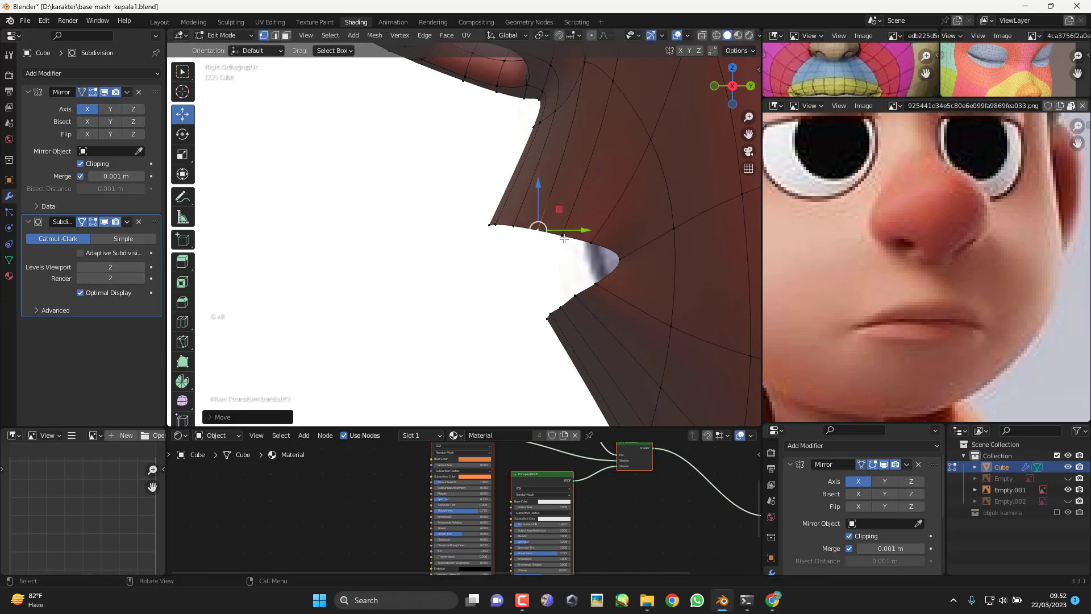
click(563, 237)
Step: Nudge the front upper-lip rim vertices slightly upward to refine the tip of the upper lip
click(488, 227)
key(g)
click(486, 224)
key(g)
click(483, 223)
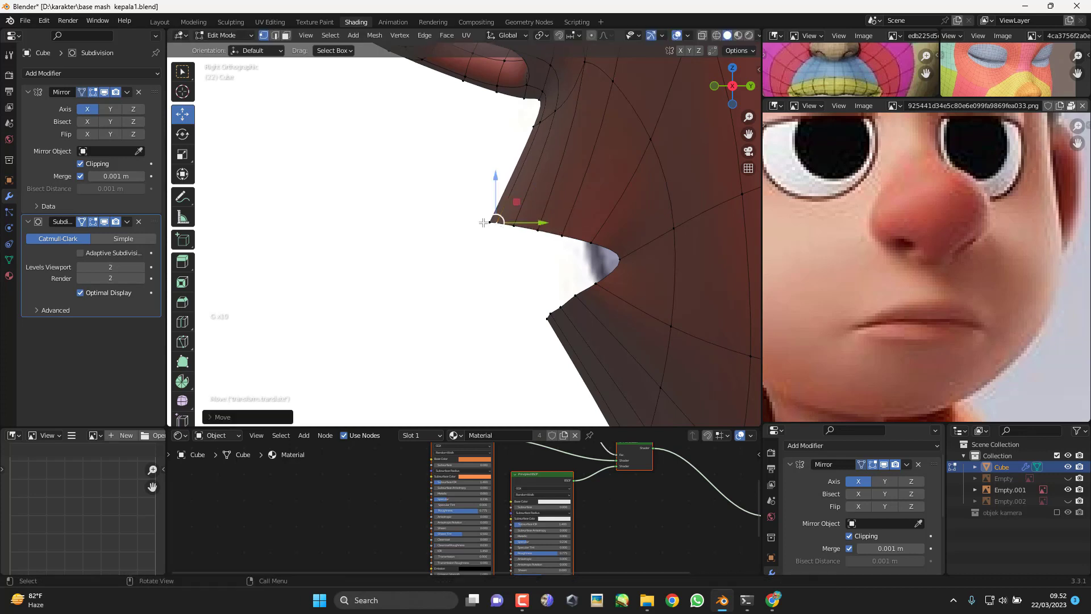
Step: Move the frontmost lower-lip rim vertex forward and down, and align the rim vertices behind it toward the mouth corner
shift+middle_drag(625, 279, 628, 233)
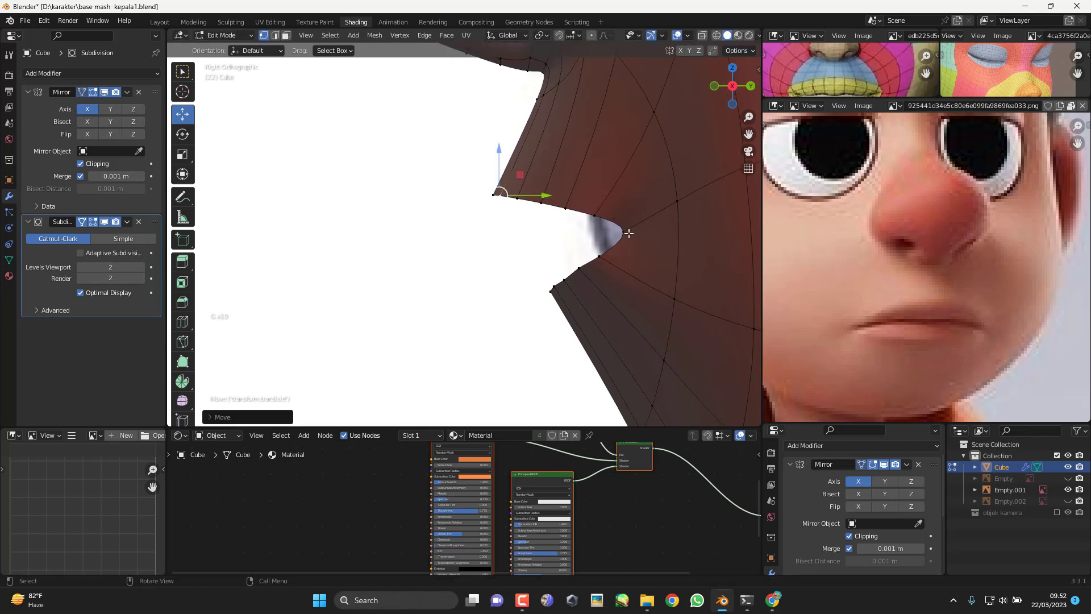
click(550, 291)
key(g)
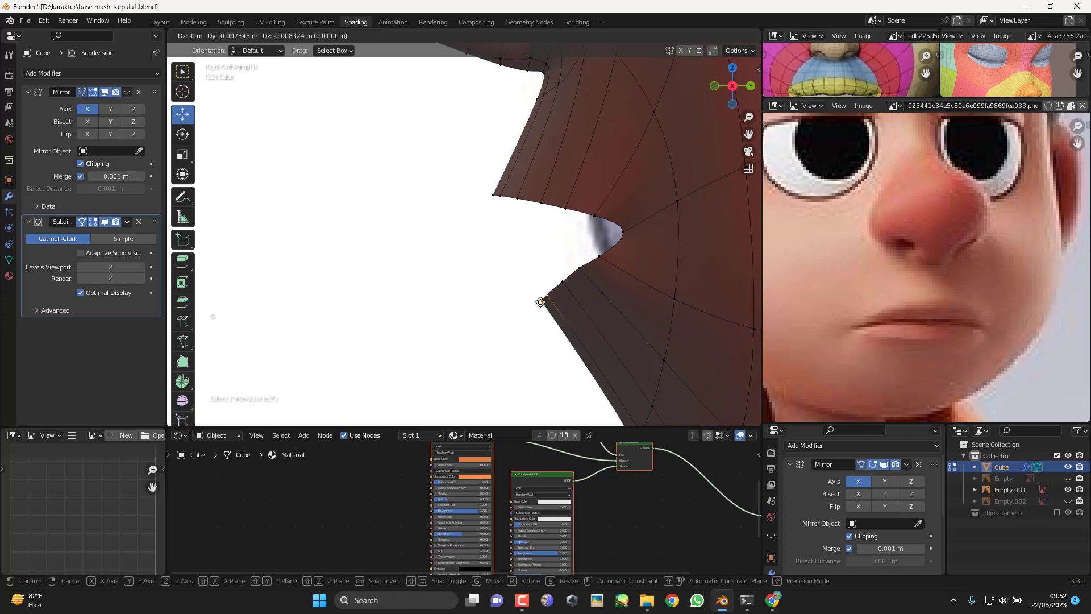
click(546, 292)
key(g)
click(556, 284)
key(g)
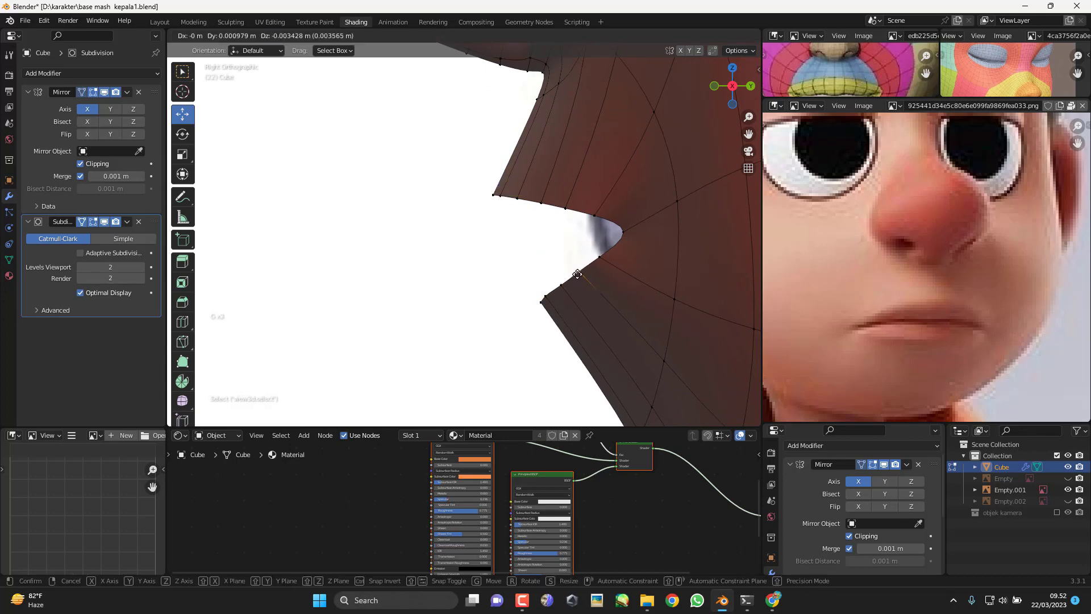
click(575, 271)
key(g)
click(605, 261)
Step: In the front view, lower and rotate the two lower-lip rim vertices beside the center, and reposition the next outer rim vertex
key(KP_1)
scroll(615, 289, down, 5)
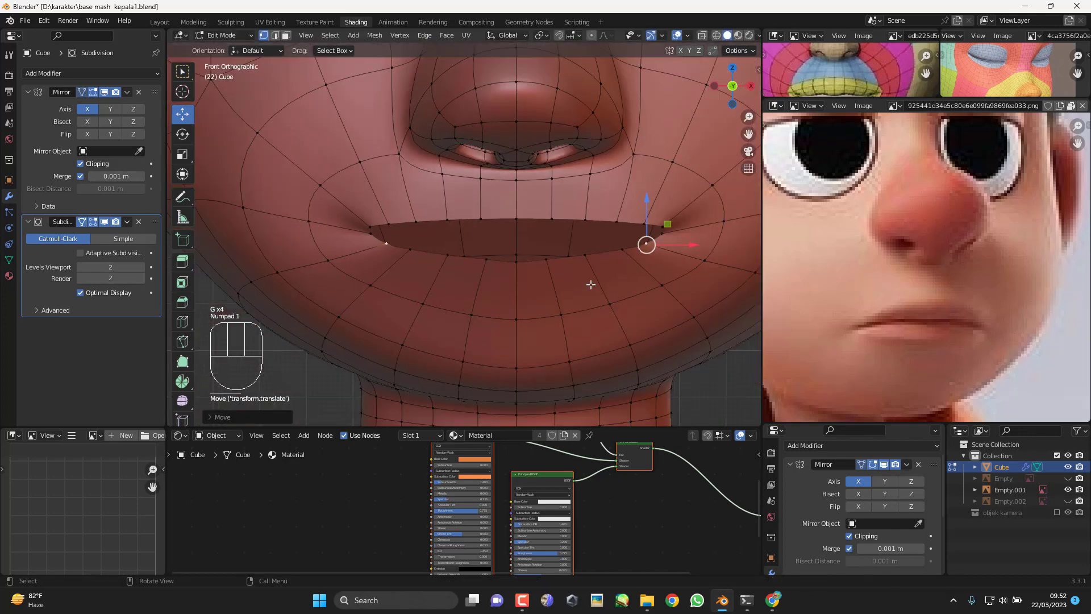
scroll(592, 284, up, 3)
click(622, 283)
shift+click(664, 280)
shift+middle_drag(661, 280, 624, 277)
key(g)
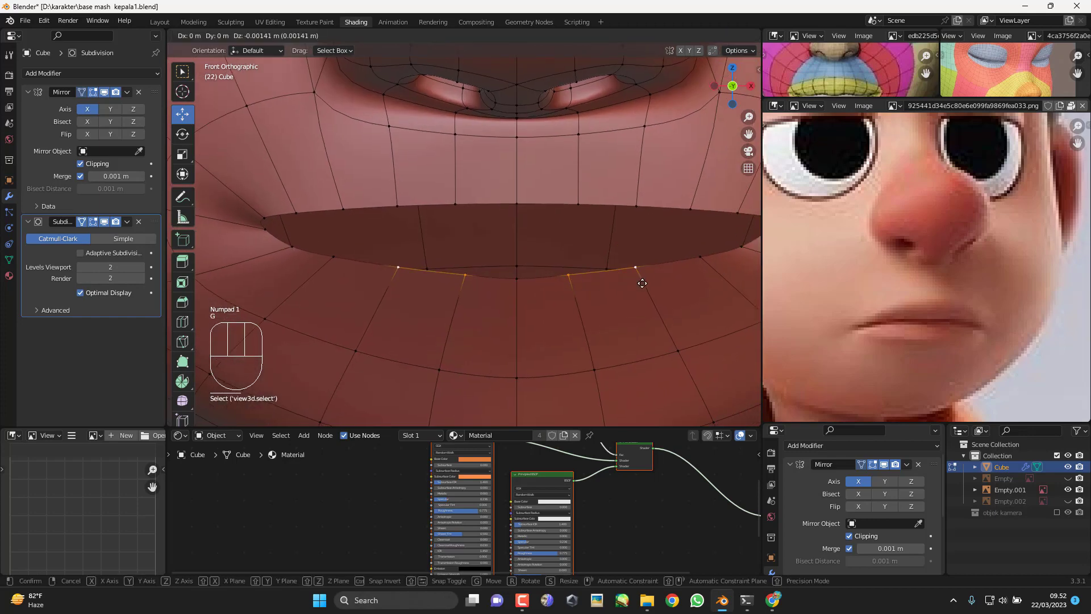
click(642, 282)
key(r)
click(681, 284)
key(g)
click(679, 284)
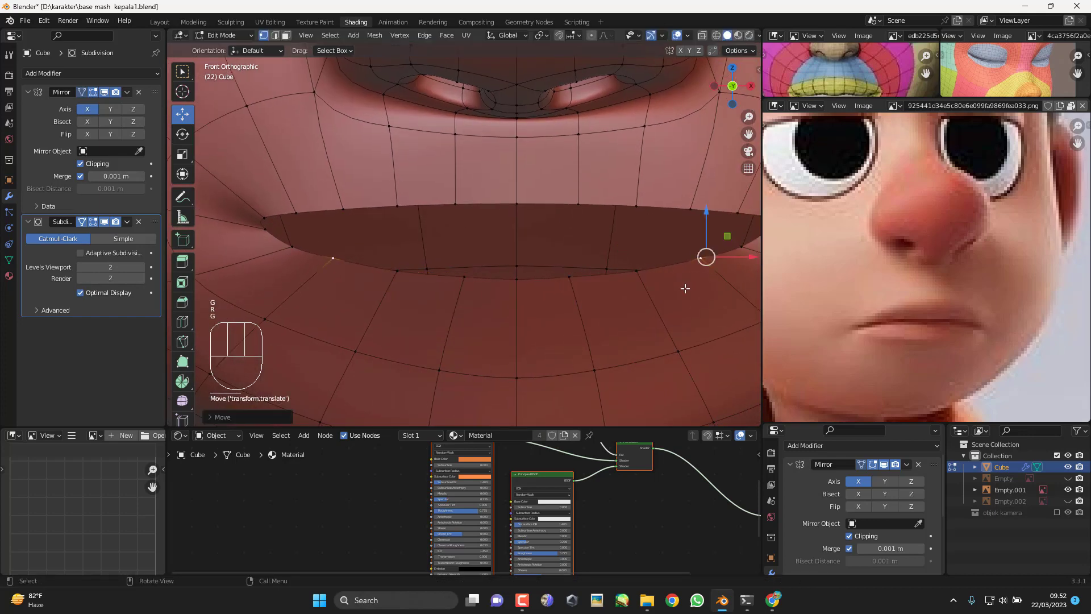
Step: Shift the outer lower-lip rim vertex and the vertex below it on the surrounding loop slightly inward and down
scroll(660, 287, down, 3)
key(g)
click(653, 292)
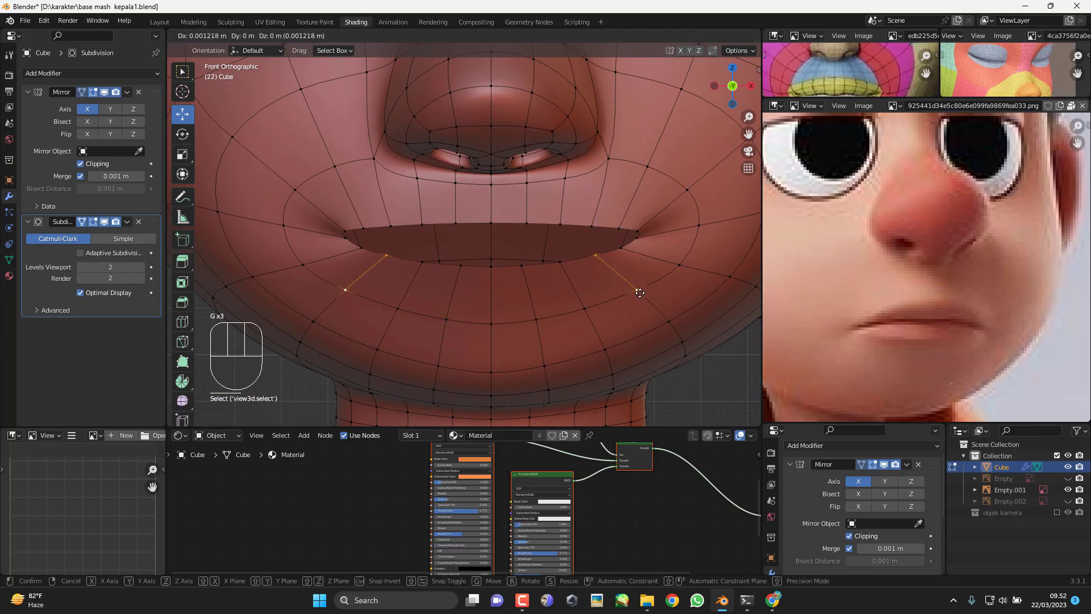
key(g)
key(g)
click(634, 295)
key(g)
click(635, 299)
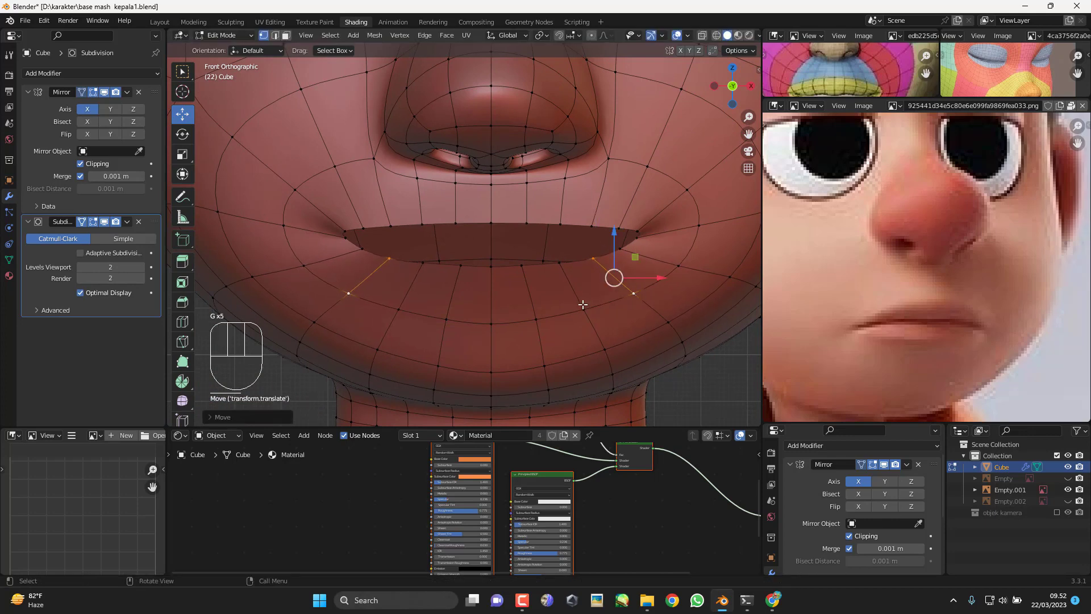
Step: Vertex-slide the next two vertices toward the center on the loop below the lower lip to even its curve
click(584, 308)
key(g)
key(g)
click(584, 313)
click(538, 322)
key(g)
key(g)
click(545, 310)
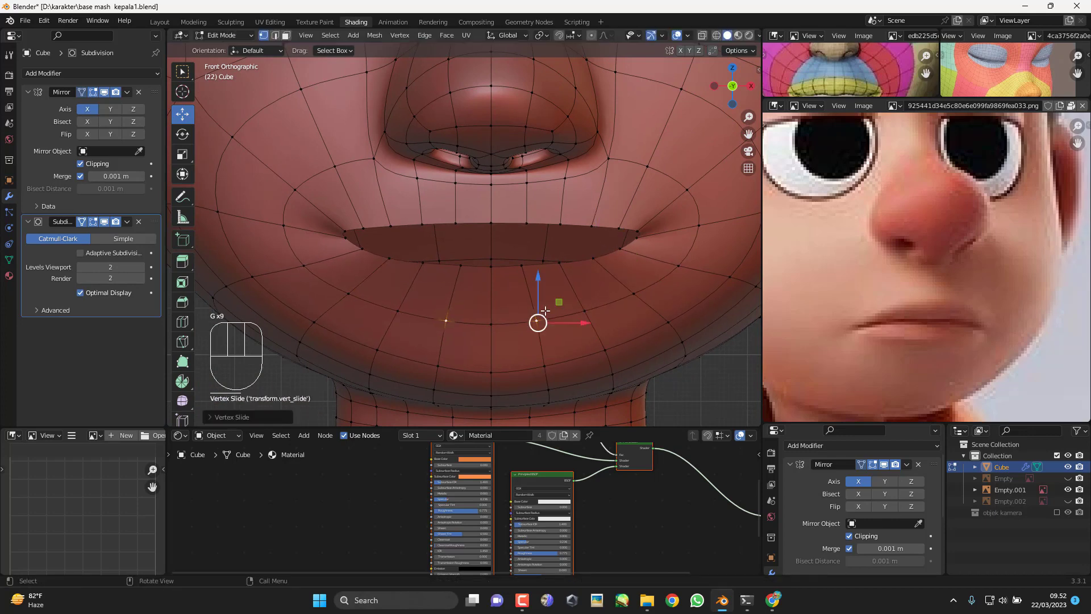
Step: Select the outer jaw vertices beside the mouth and vertex-slide them along their edges to even the jawline spacing
click(676, 274)
click(682, 288)
shift+middle_drag(705, 287, 687, 297)
shift+click(690, 296)
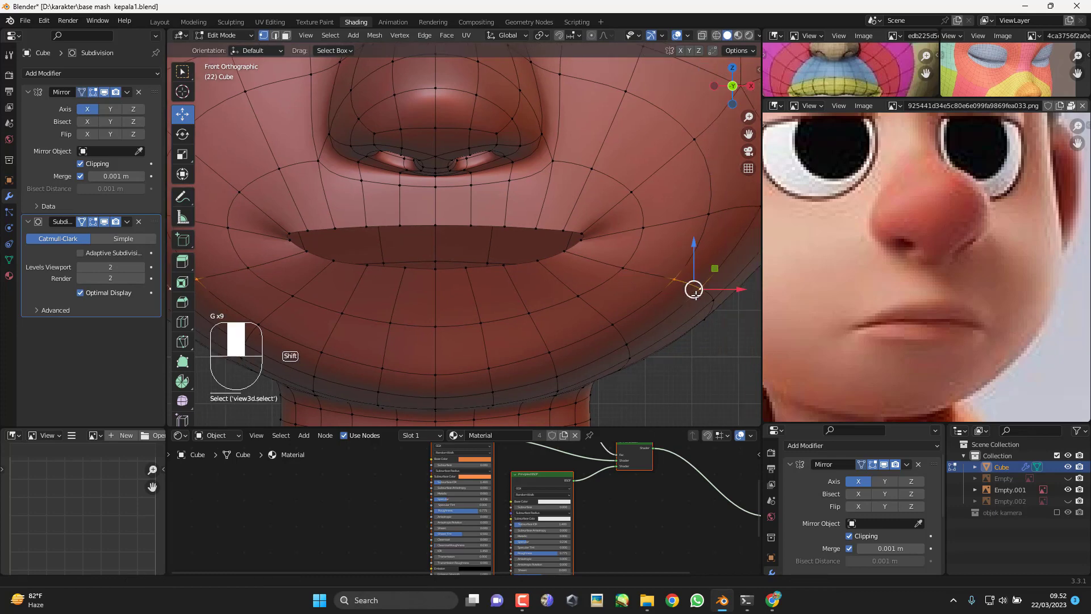
key(g)
key(g)
key(g)
key(g)
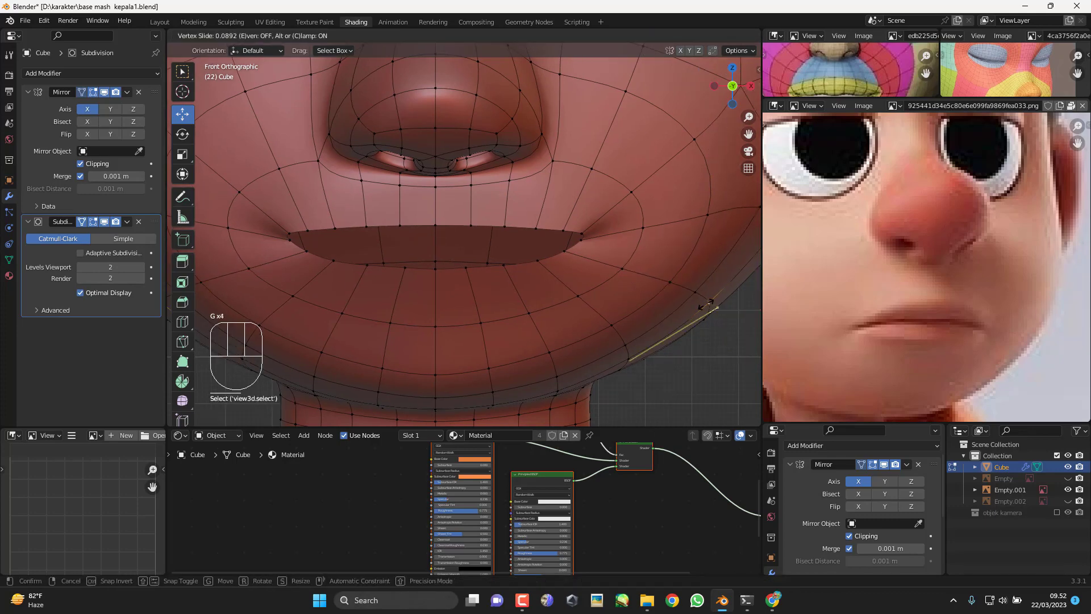
click(709, 305)
Step: Return to the side profile and lower the front lower-lip rim vertices slightly
key(Tab)
scroll(500, 288, down, 4)
middle_drag(499, 288, 487, 236)
key(KP_3)
key(Tab)
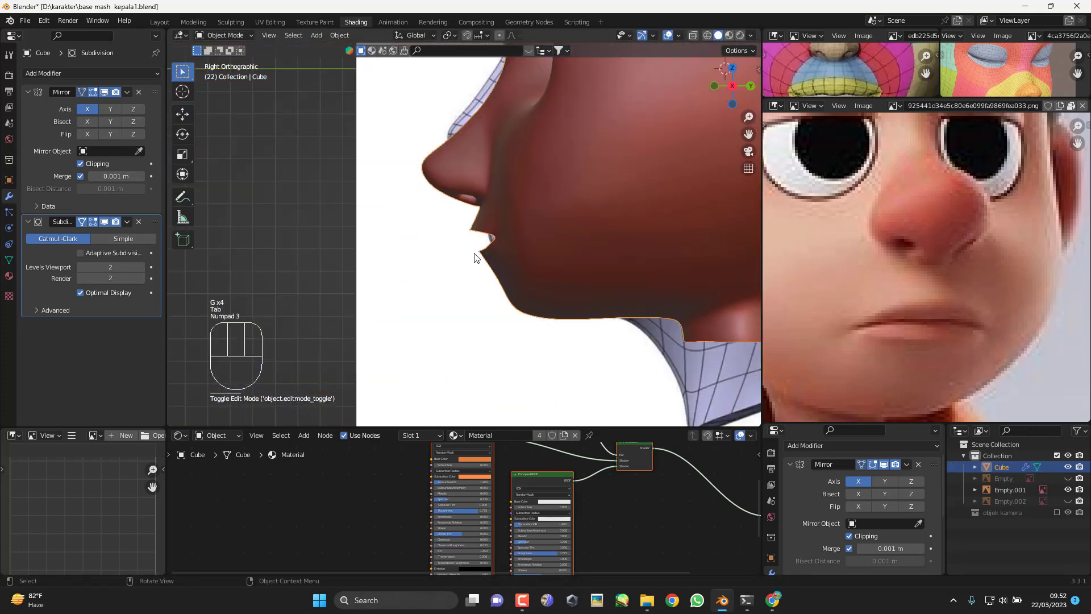
scroll(490, 275, up, 5)
key(g)
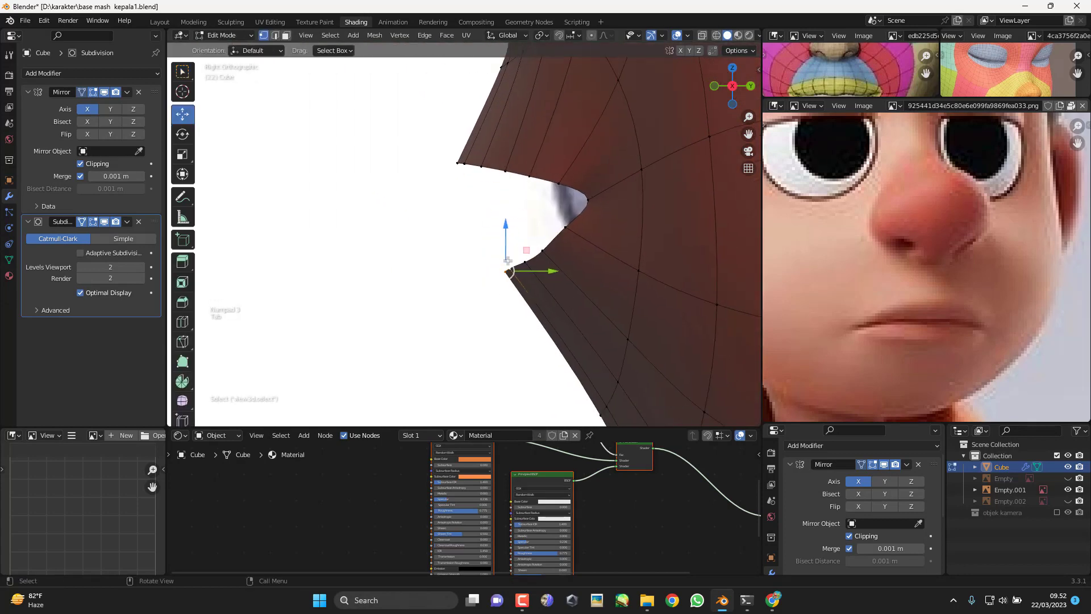
click(514, 275)
key(g)
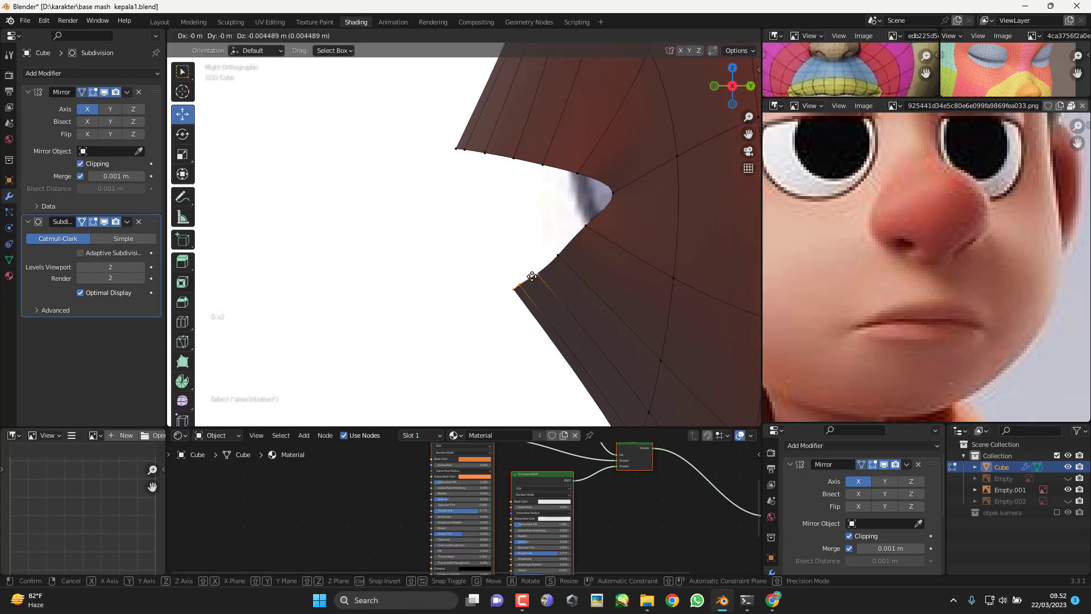
click(531, 277)
key(r)
right_click(561, 265)
Step: Nudge the lower-lip rim vertices nearest the mouth corner to smooth the profile curve
click(590, 227)
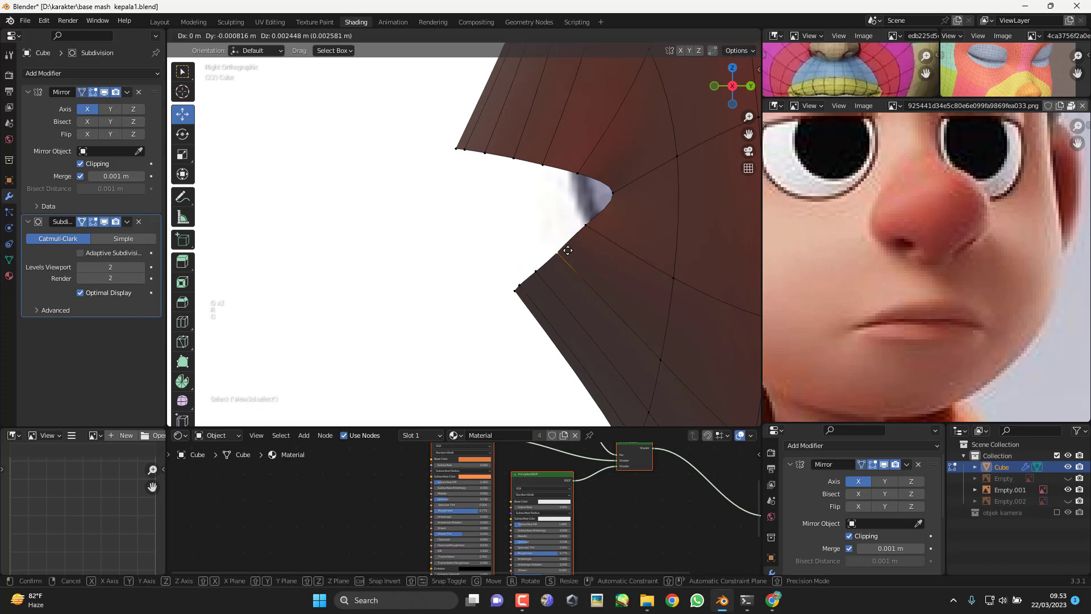
key(g)
right_click(592, 227)
key(g)
click(594, 227)
Step: Select the edge loop around the mouth opening, extrude it and scale the new loop inward
scroll(594, 238, down, 3)
key(KP_1)
scroll(595, 263, down, 2)
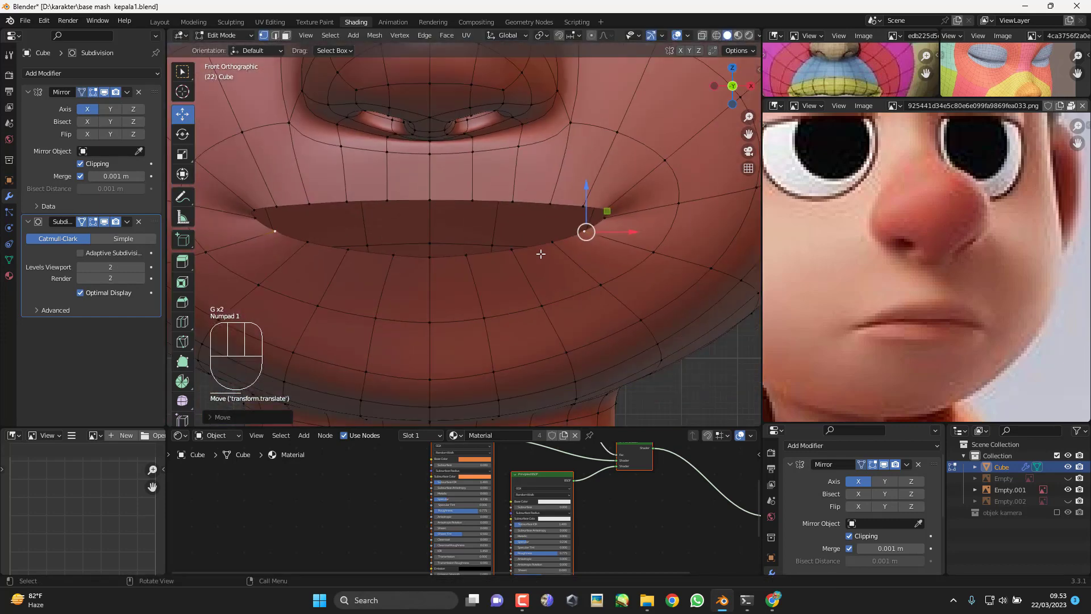
click(539, 250)
alt+shift+click(538, 249)
shift+middle_drag(530, 265, 601, 286)
key(KP_3)
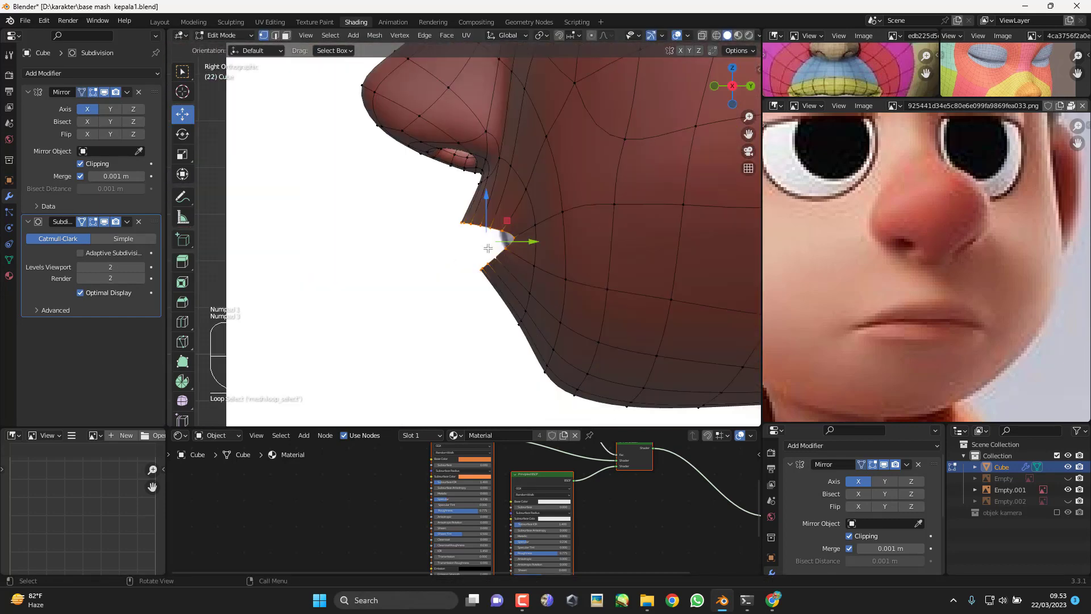
key(e)
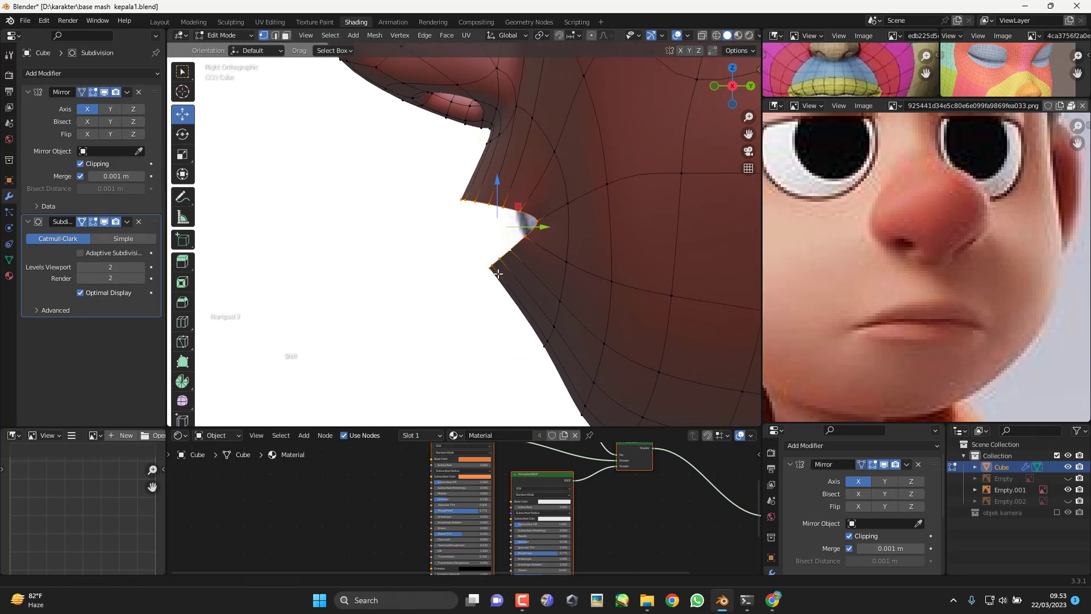
click(595, 330)
key(s)
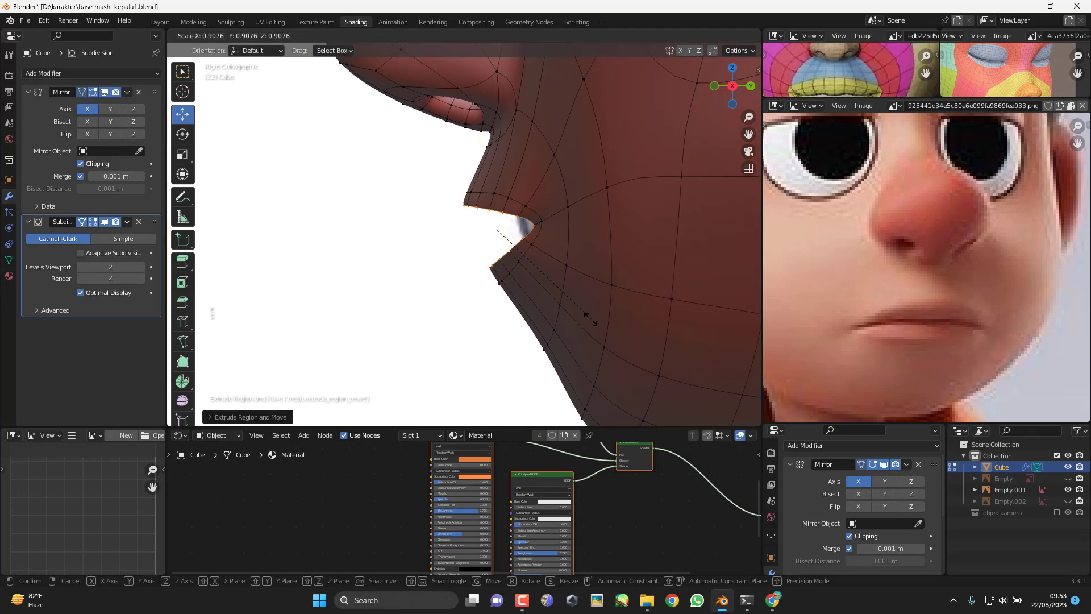
click(567, 301)
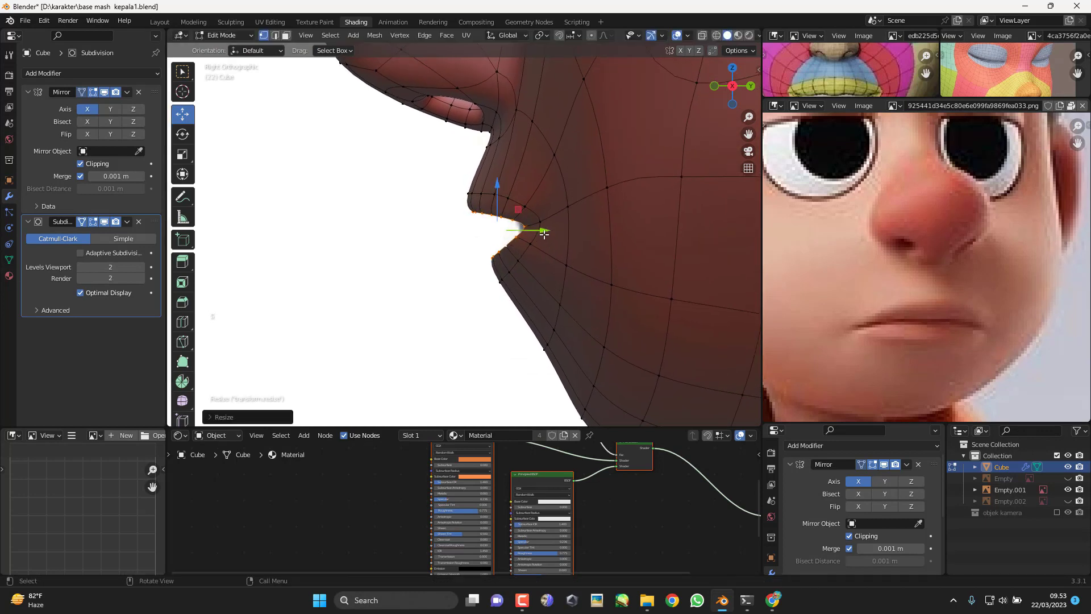
Step: Push the extruded lip loop back into the head along the Y axis and view the smoothed mouth from the front
drag(544, 234, 584, 233)
key(KP_1)
key(Tab)
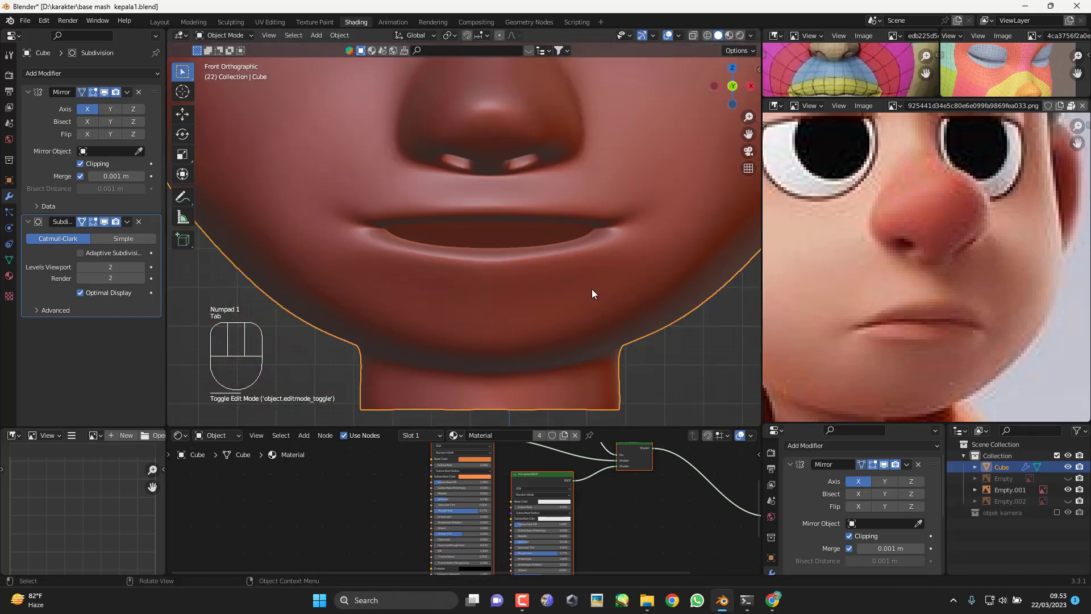
Step: Move the extruded inner-lip loop slightly forward along the Y axis in the wireframe side view
middle_drag(592, 289, 561, 250)
key(KP_1)
key(Tab)
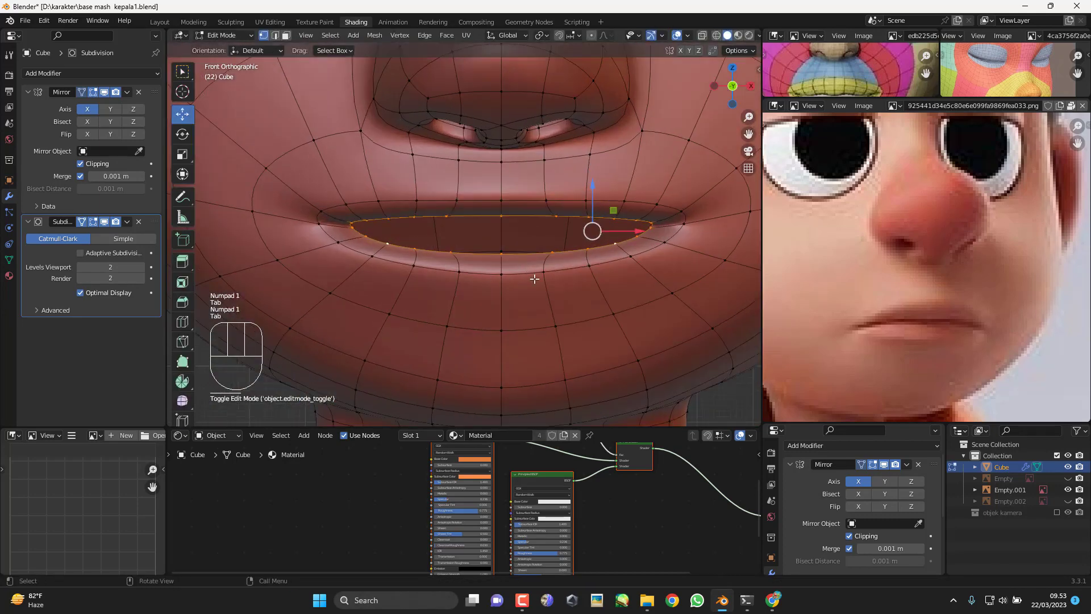
middle_drag(439, 264, 475, 273)
key(KP_3)
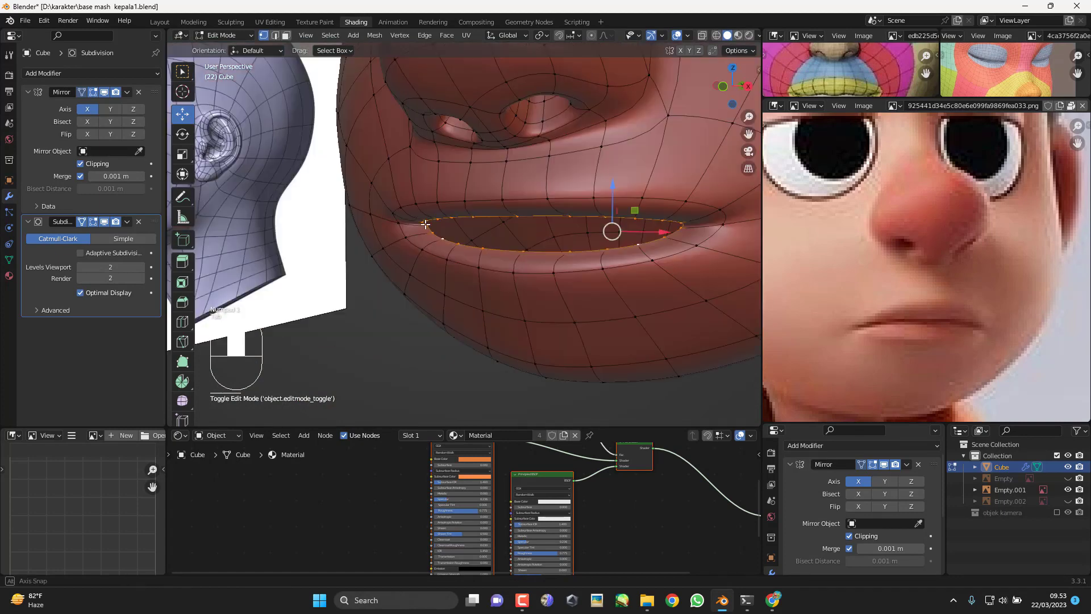
key(alt+z)
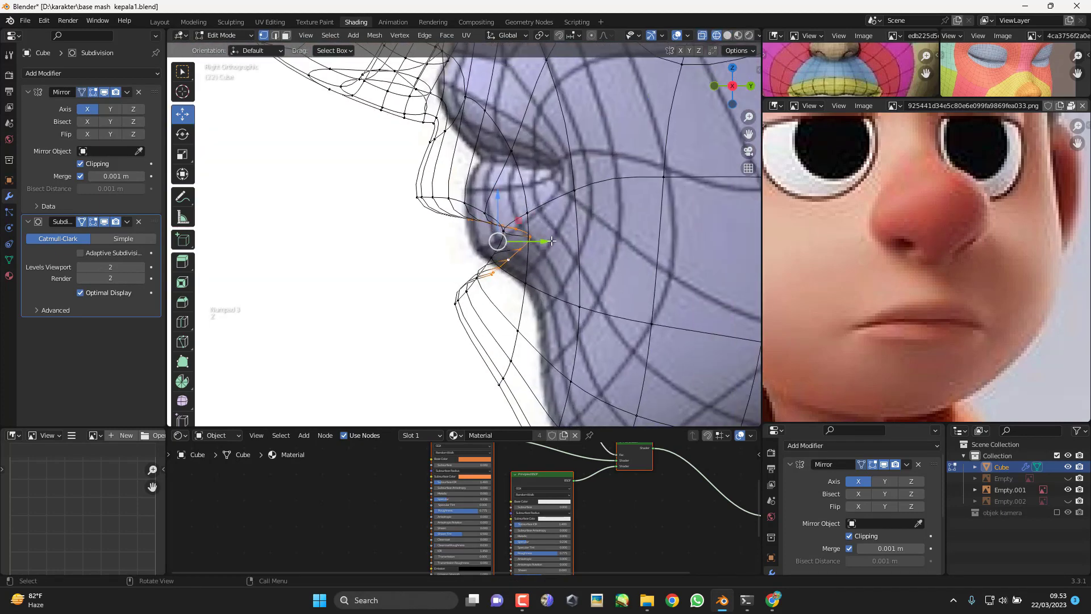
drag(550, 241, 529, 242)
shift+middle_drag(558, 282, 508, 293)
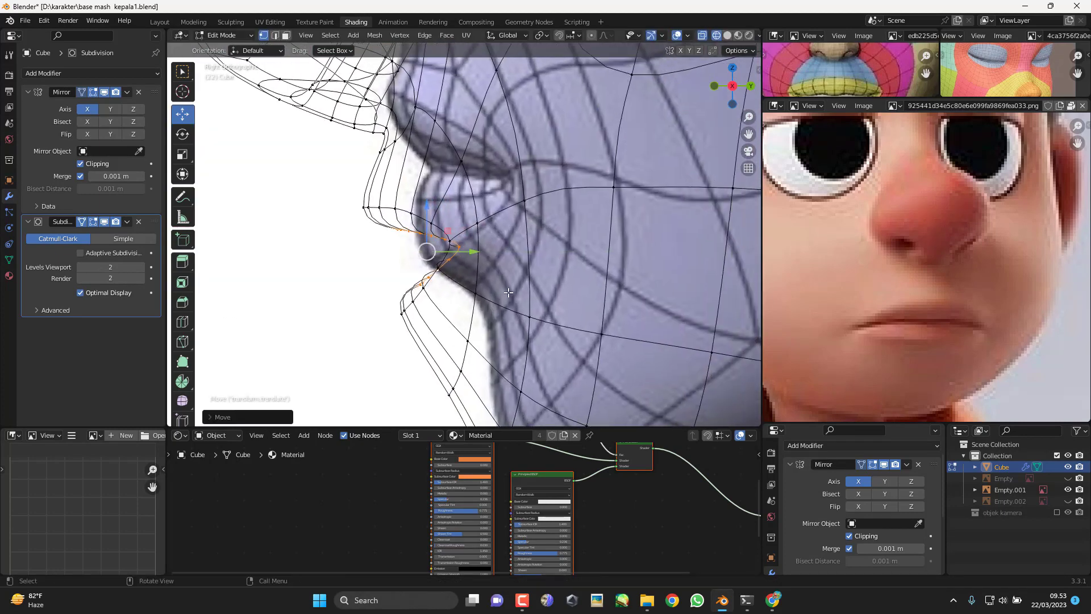
Step: Scale the inner-lip loop down along the Y axis to flatten its depth
key(s)
key(z)
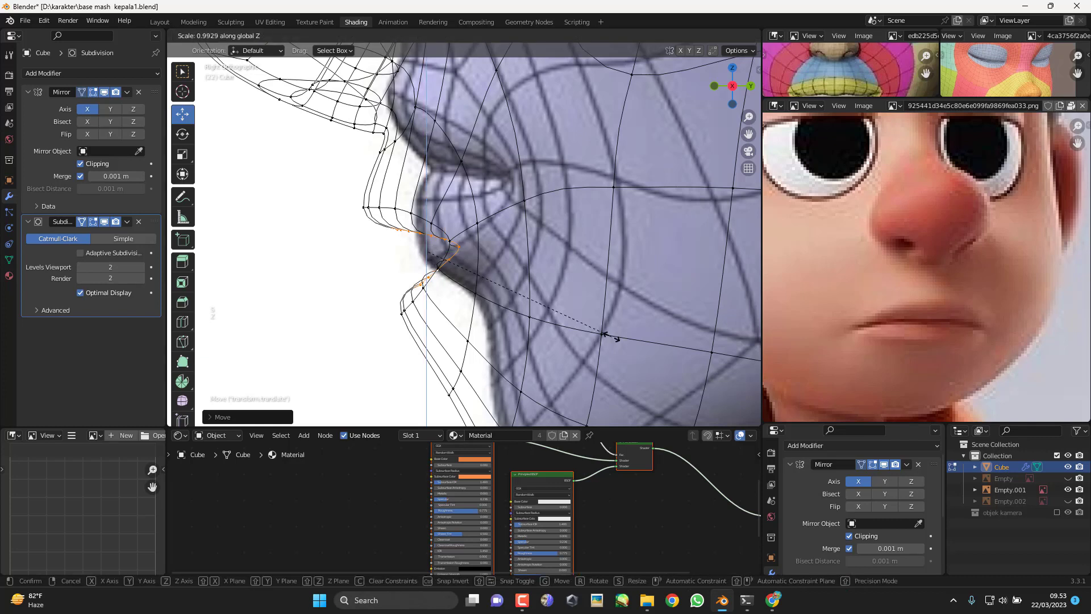
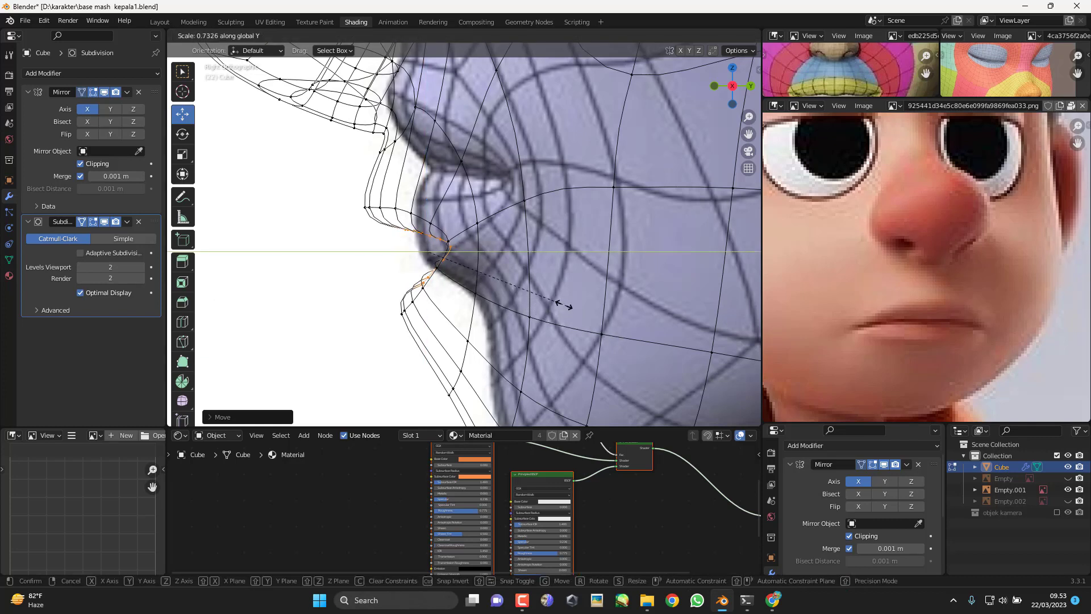
click(542, 300)
Step: Switch the viewport to Material Preview shading and frame the mouth corner from the side
middle_drag(543, 300, 646, 308)
key(KP_1)
key(z)
click(645, 418)
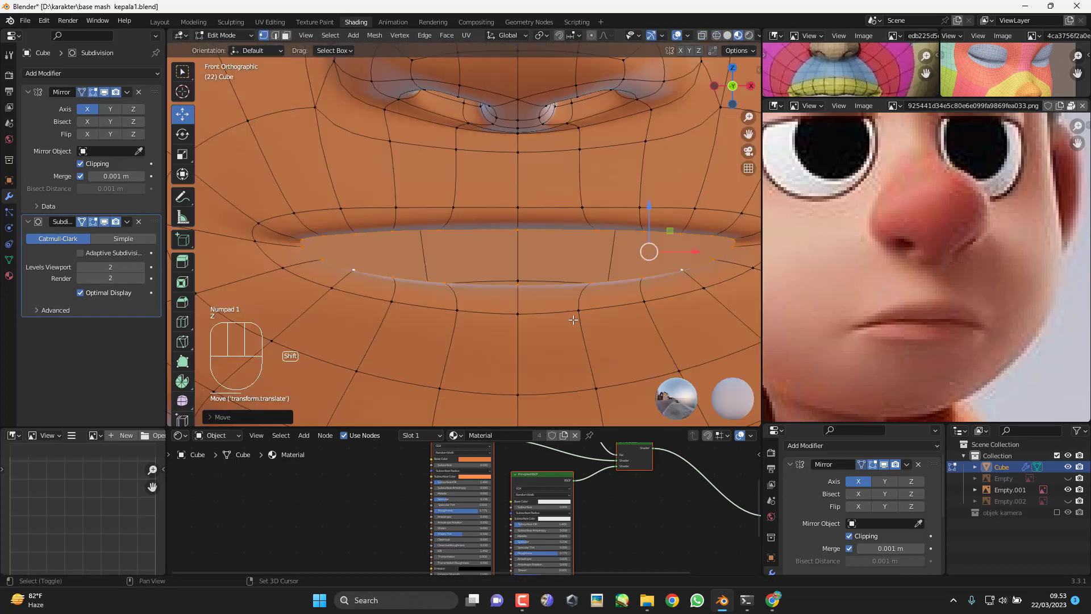
mouse_move(705, 267)
shift+middle_down()
mouse_move(574, 285)
mouse_move(628, 254)
shift+middle_up()
key(KP_3)
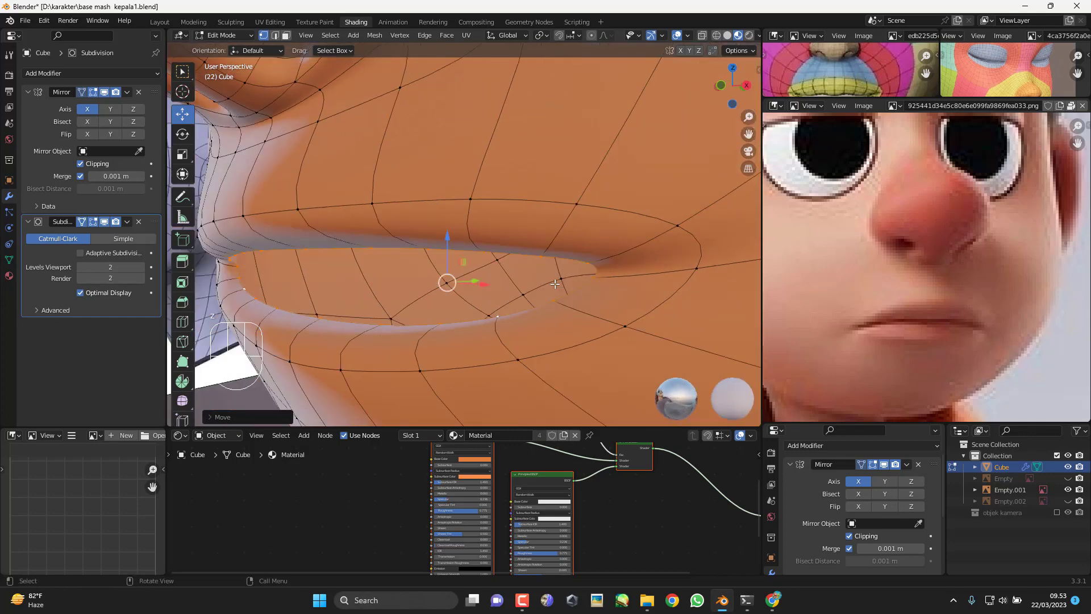
scroll(445, 263, up, 2)
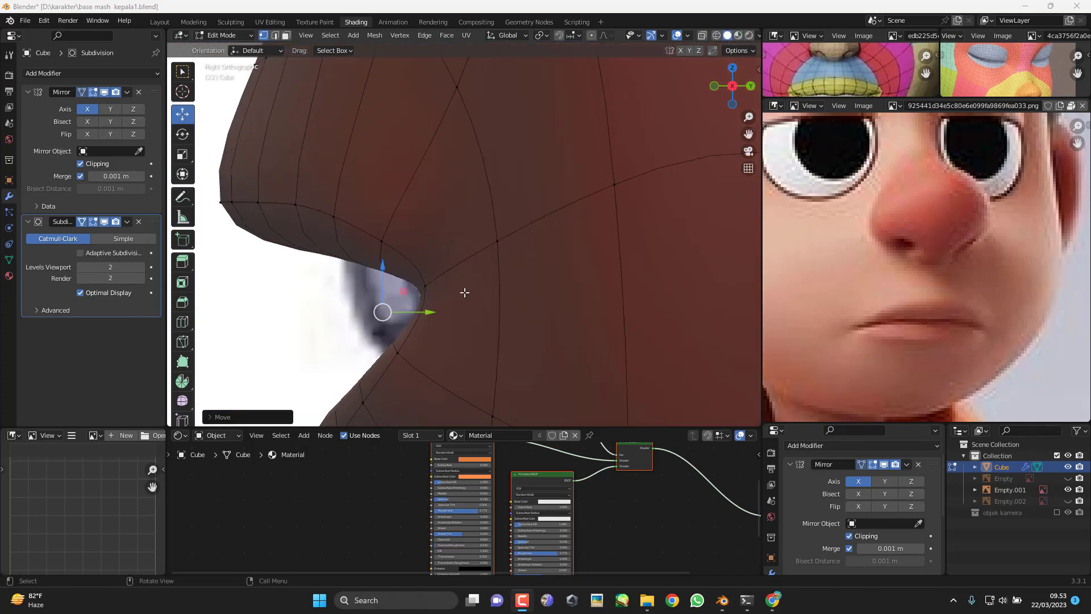
Step: Reposition the inner-lip vertices at the mouth corner in the wireframe side profile
click(347, 297)
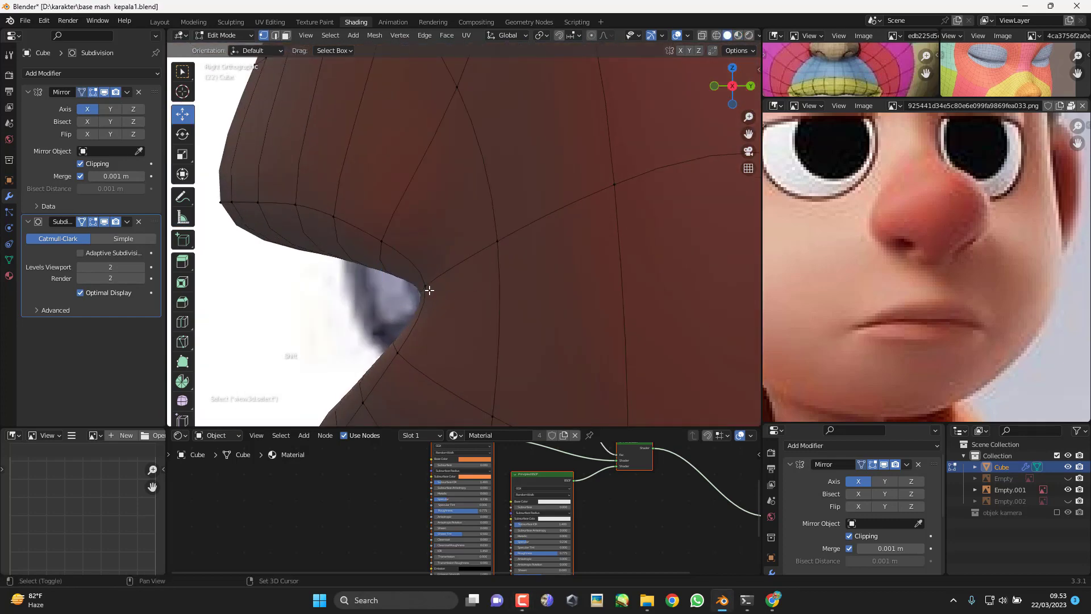
shift+middle_drag(503, 236, 587, 203)
click(716, 35)
scroll(520, 259, up, 1)
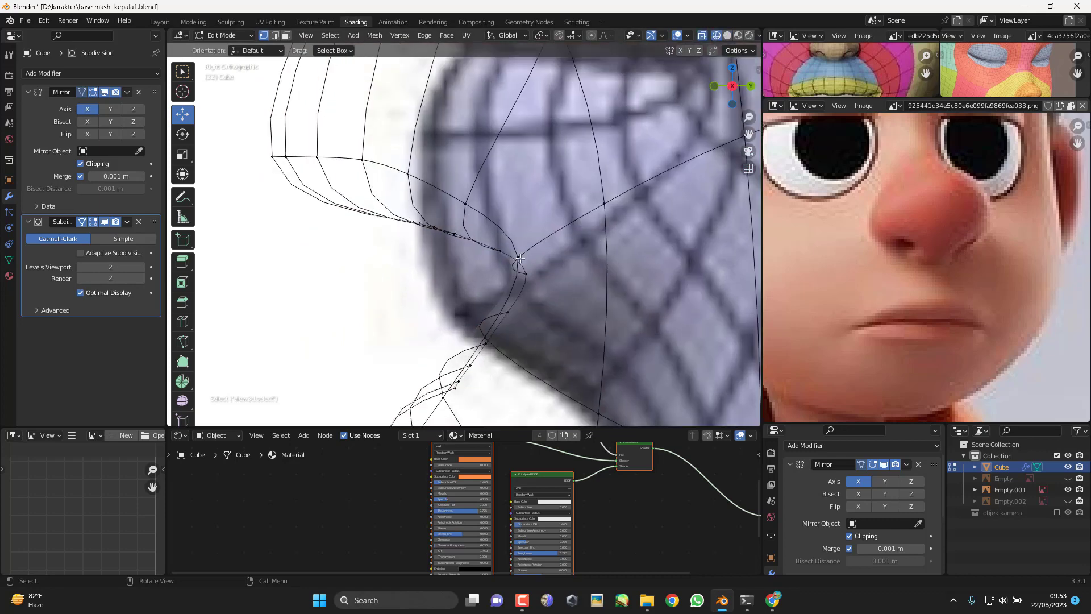
shift+middle_drag(519, 256, 511, 237)
key(g)
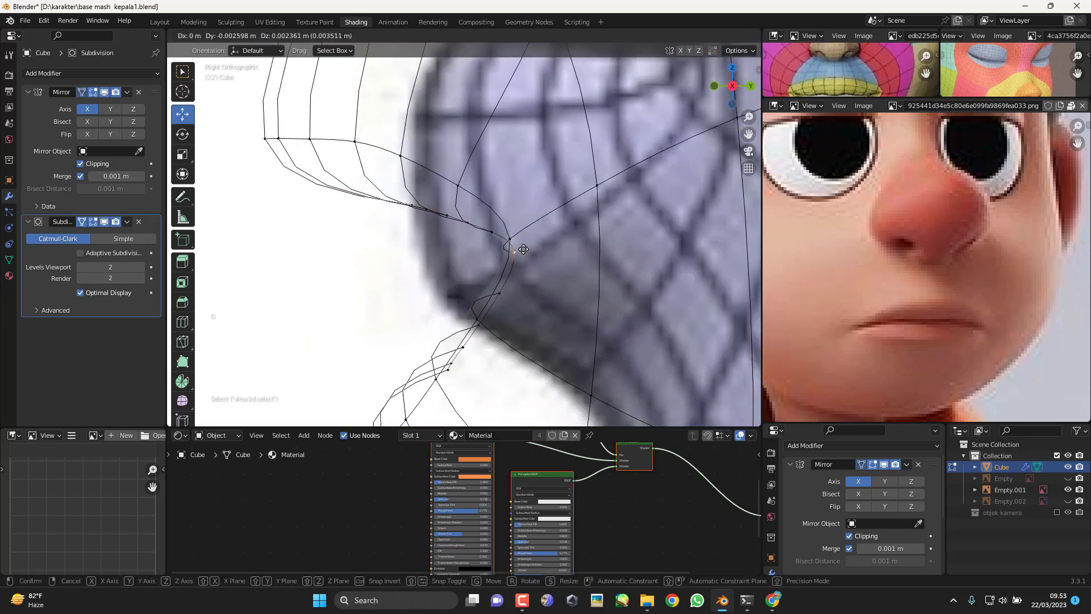
click(520, 242)
click(512, 252)
key(g)
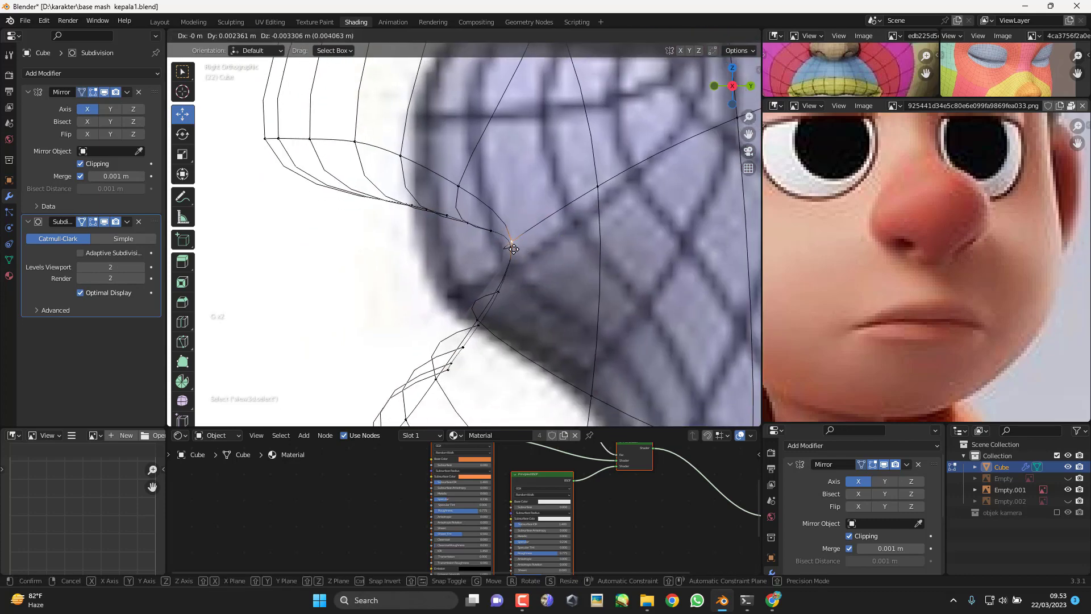
click(513, 250)
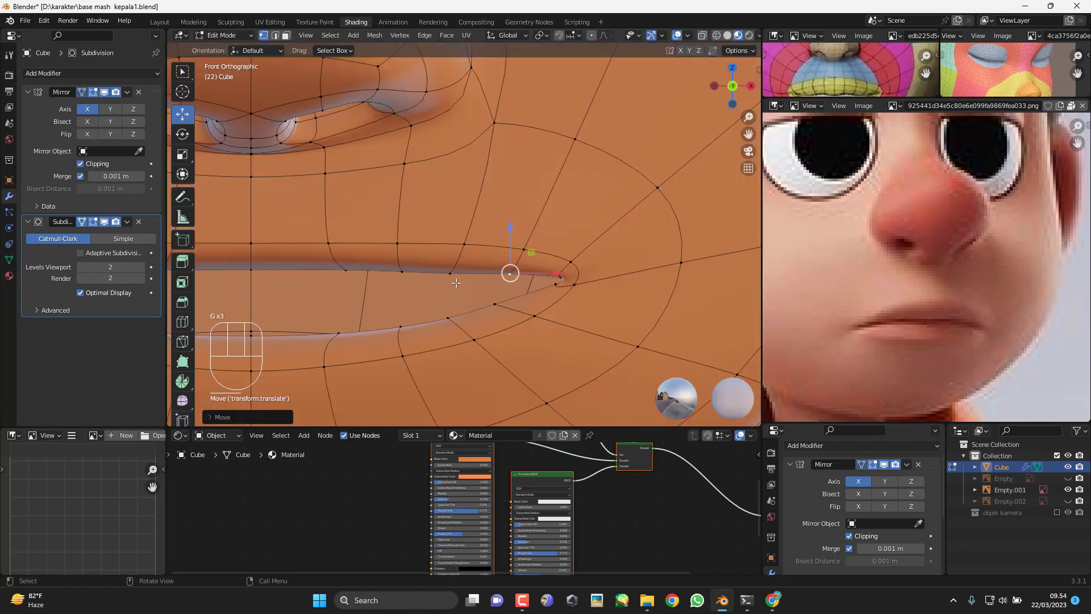
Step: Shift the upper-lip rim vertices sideways in front view to space them more evenly along the mouth opening
click(457, 283)
key(g)
click(483, 278)
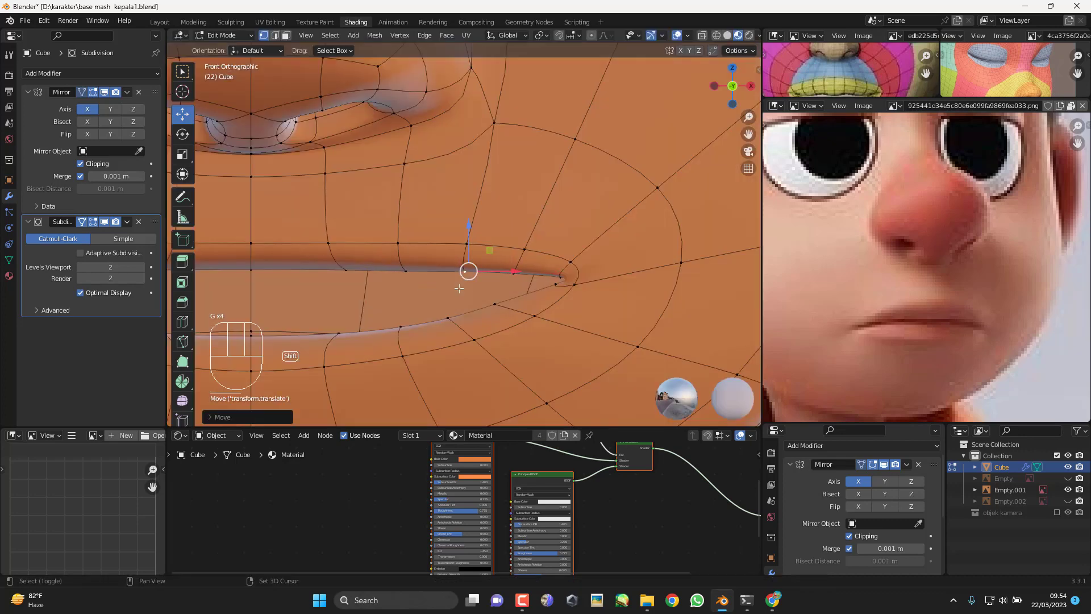
shift+middle_drag(357, 274, 487, 278)
click(486, 277)
key(g)
click(443, 273)
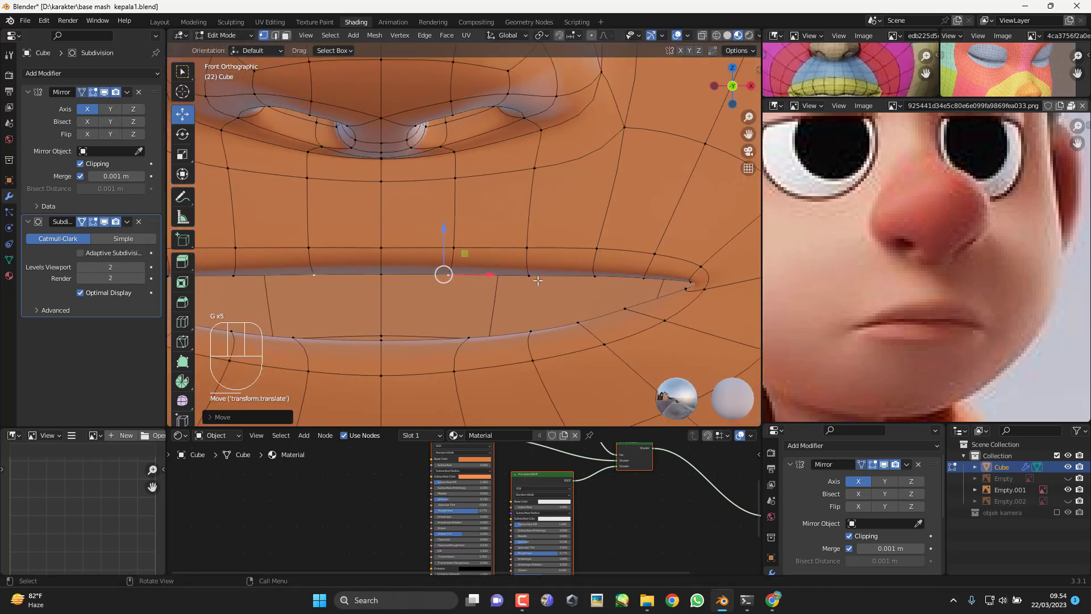
click(535, 277)
key(g)
click(497, 289)
Step: Move the outer upper-lip vertex and the lower-lip rim vertex beside the centre line closer to the centre
click(459, 254)
key(g)
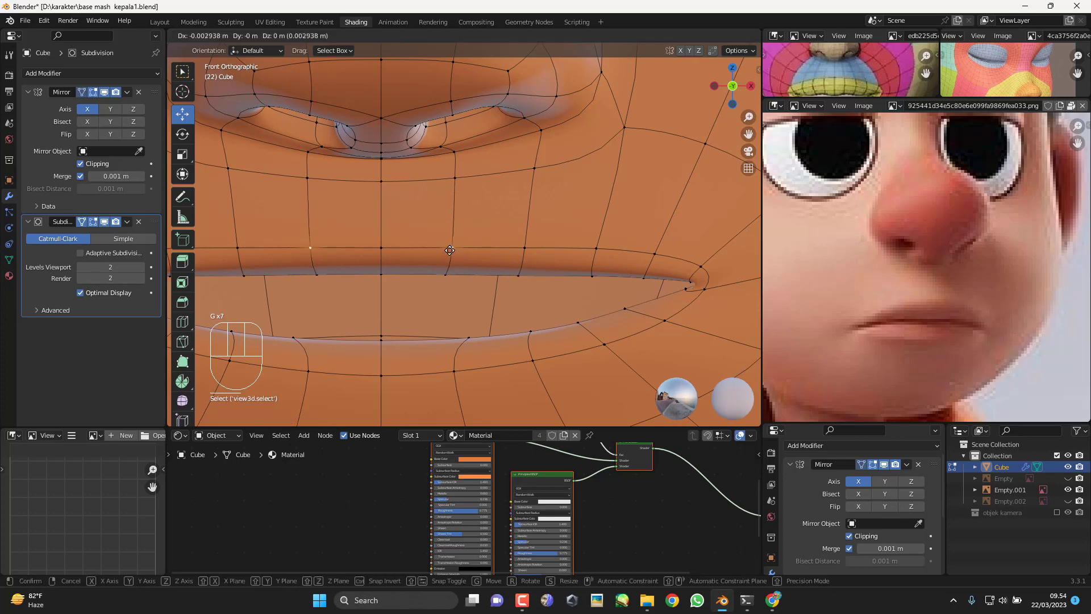
click(449, 254)
click(475, 333)
key(g)
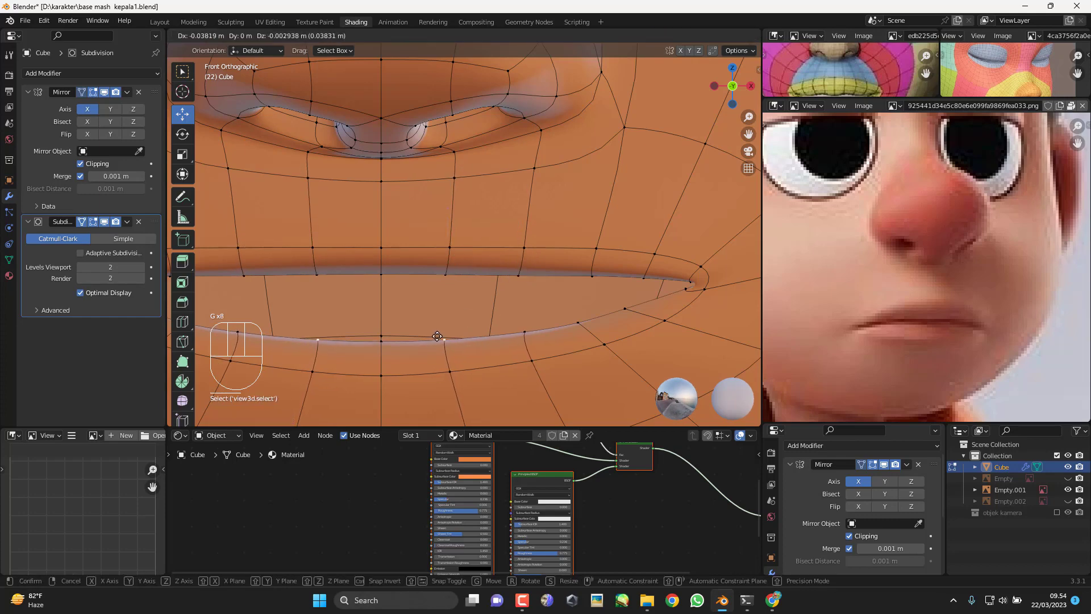
click(437, 336)
Step: Nudge the three lower-lip rim vertices between the centre and the mouth corner to smooth the curve
shift+middle_drag(653, 316, 548, 321)
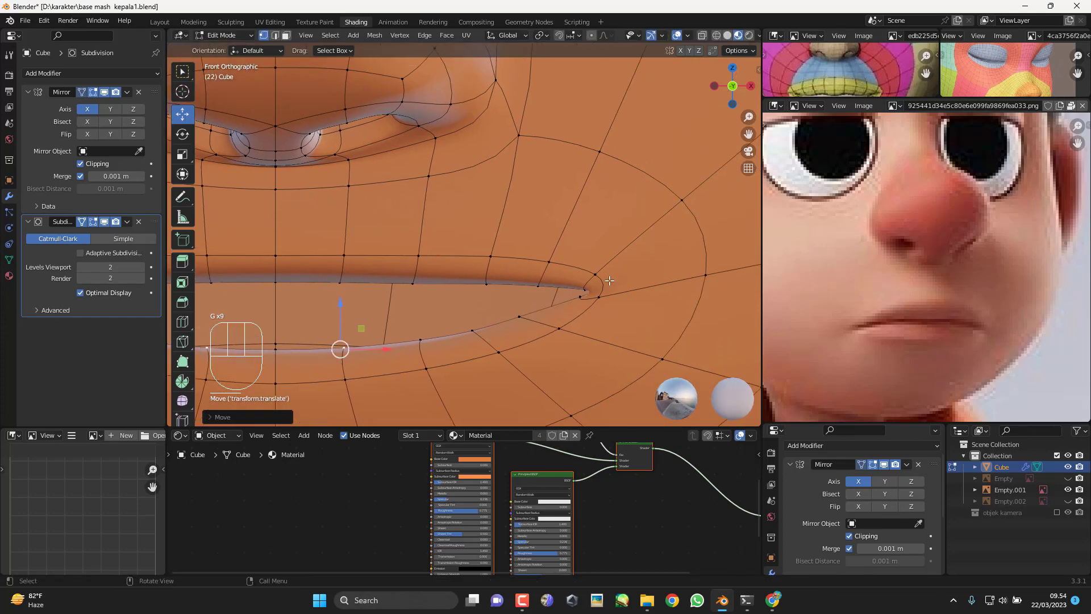
shift+middle_drag(609, 281, 615, 246)
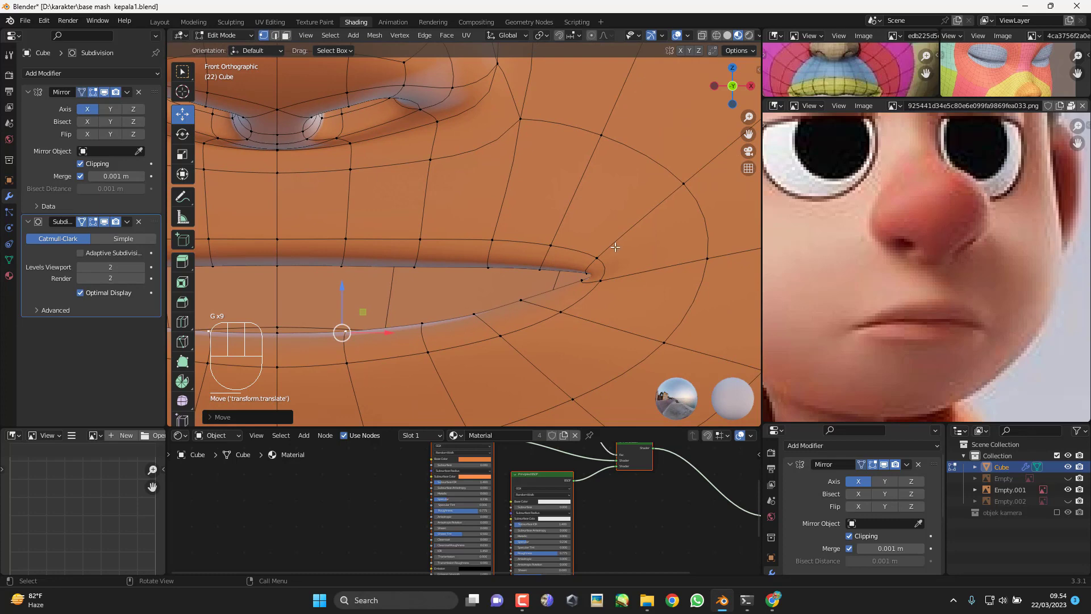
click(421, 324)
key(g)
click(415, 327)
click(472, 316)
key(g)
click(472, 317)
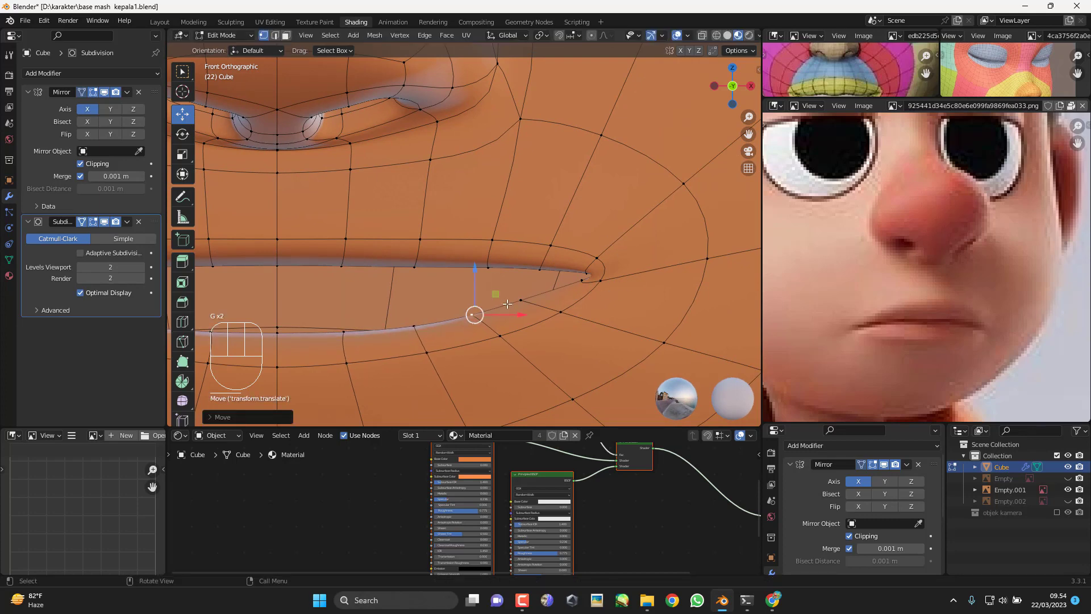
click(509, 304)
key(g)
click(512, 307)
Step: Move the two mouth-corner vertices slightly outward in front view
click(580, 284)
key(g)
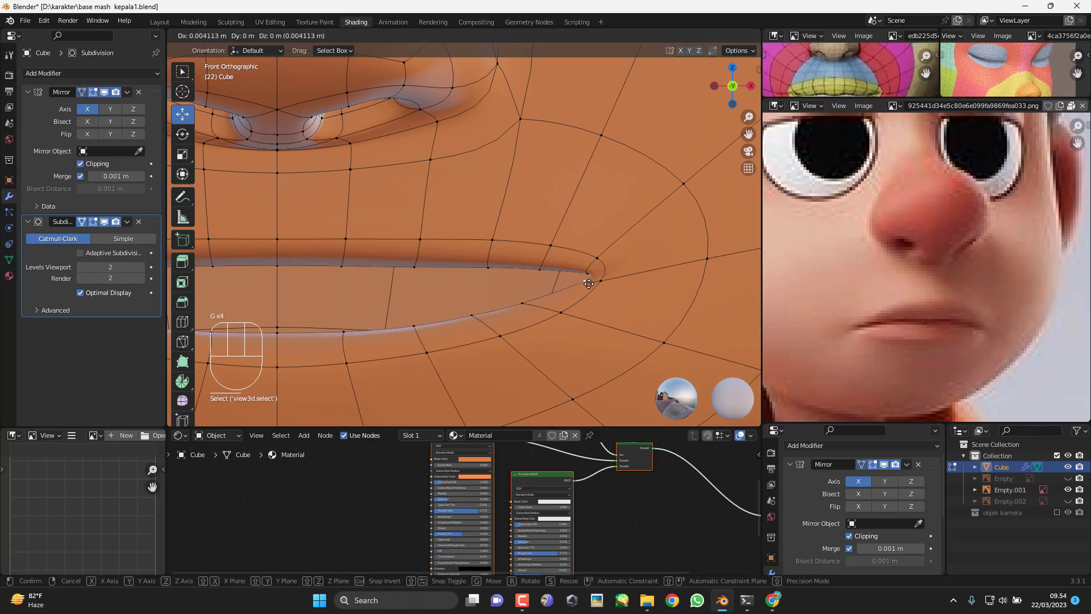
click(592, 283)
click(606, 284)
key(g)
click(609, 286)
Step: Select the upper-lip rim vertices and move them slightly down and back in the side profile
scroll(530, 305, down, 4)
mouse_move(530, 306)
shift+middle_down()
mouse_move(612, 318)
mouse_move(529, 286)
shift+middle_up()
click(484, 246)
shift+click(448, 262)
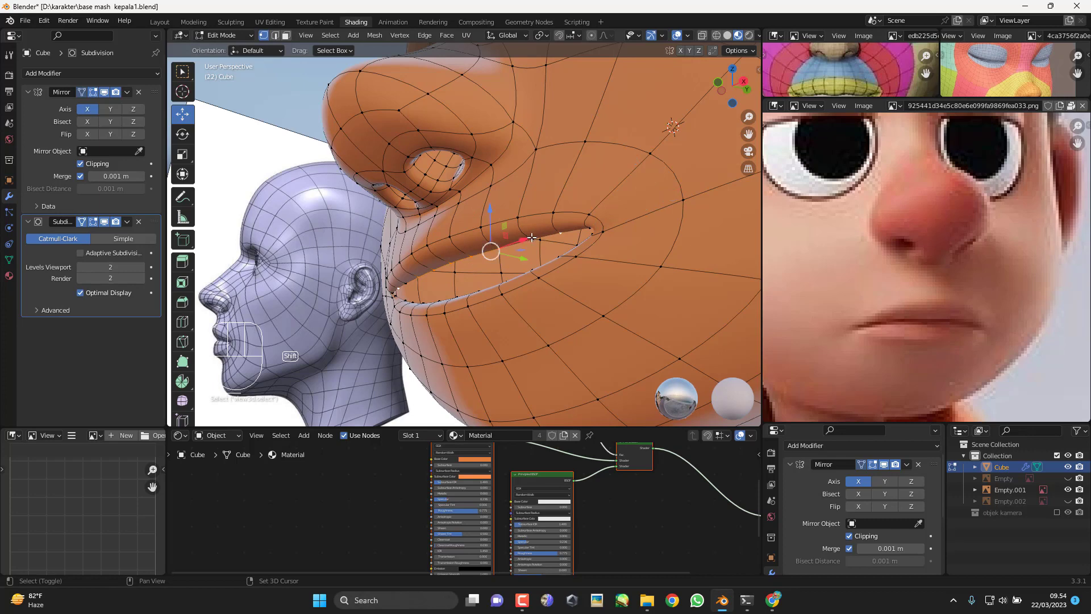
key(KP_3)
scroll(511, 273, up, 3)
key(g)
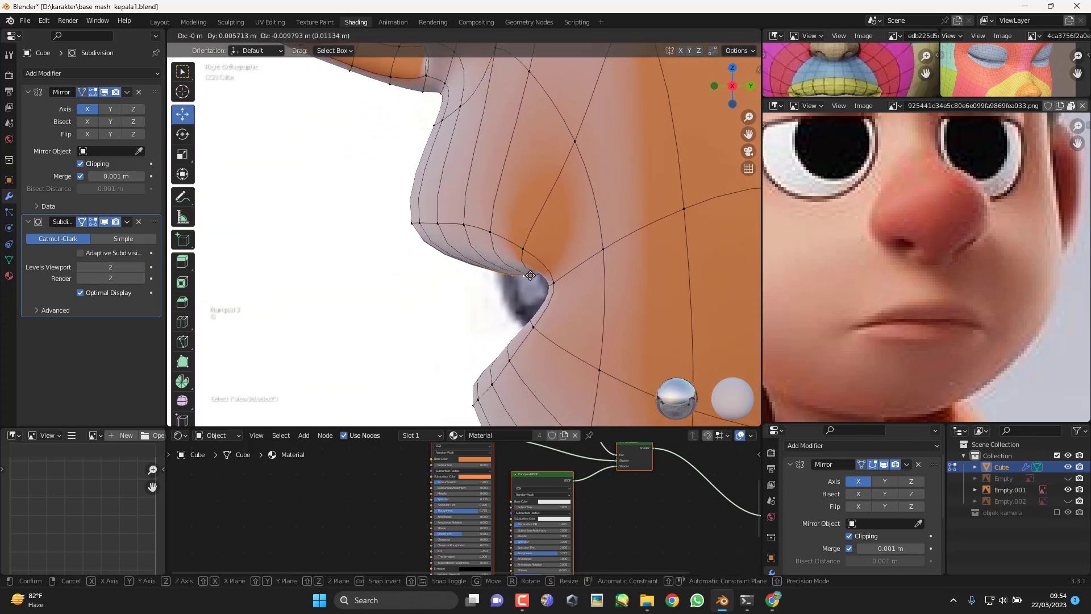
click(533, 282)
Step: Lower the mouth-corner vertices in front view to meet the lowered upper lip
mouse_move(533, 282)
middle_down()
mouse_move(607, 245)
mouse_move(633, 266)
mouse_move(524, 286)
middle_up()
key(KP_1)
scroll(633, 266, down, 3)
click(603, 279)
scroll(625, 294, up, 3)
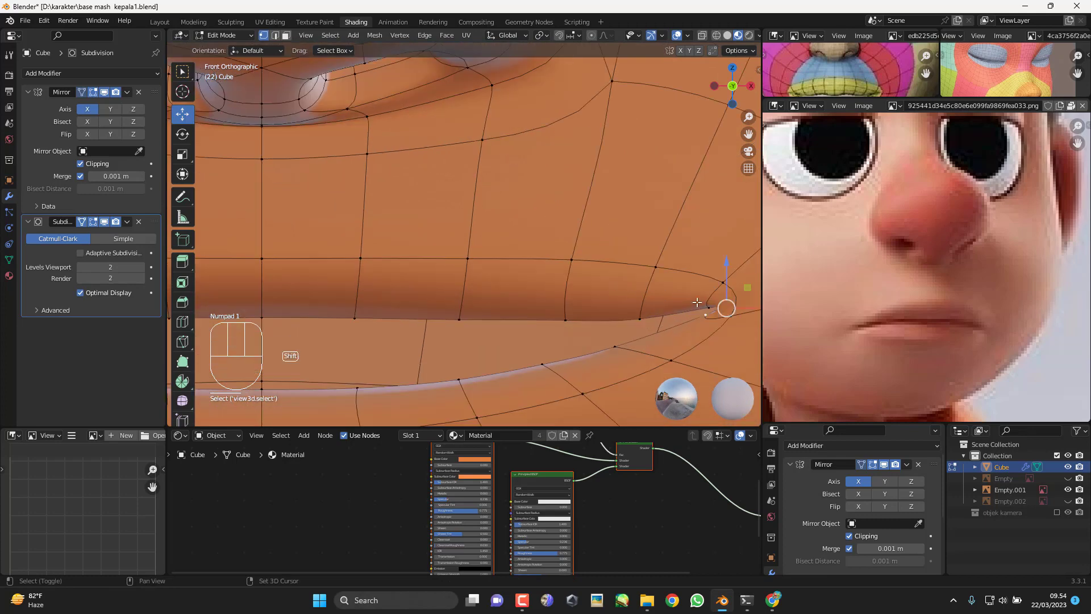
shift+middle_drag(697, 303, 605, 266)
key(g)
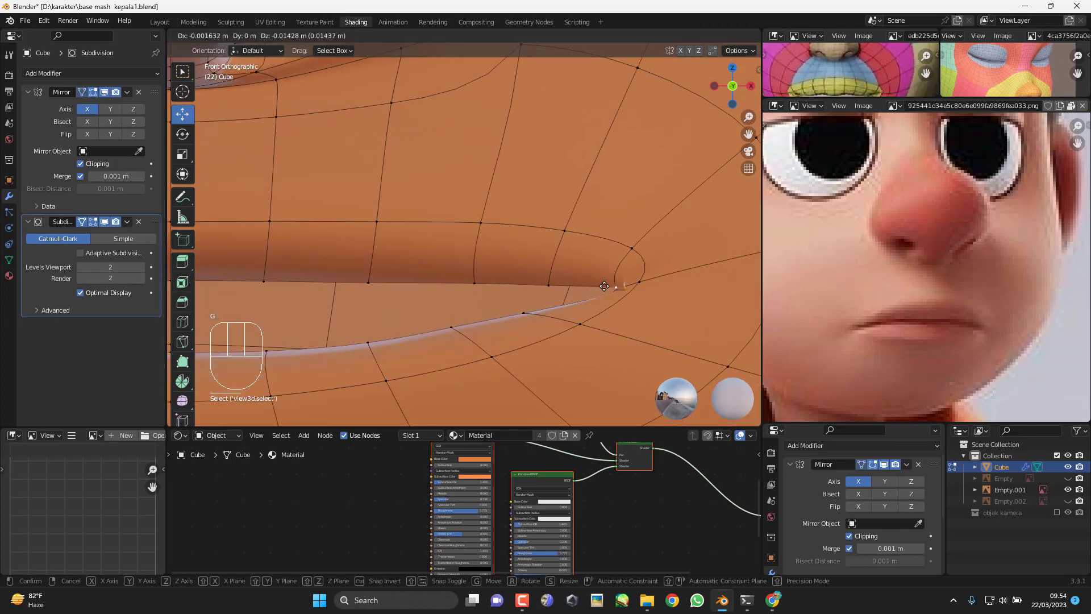
key(g)
key(g)
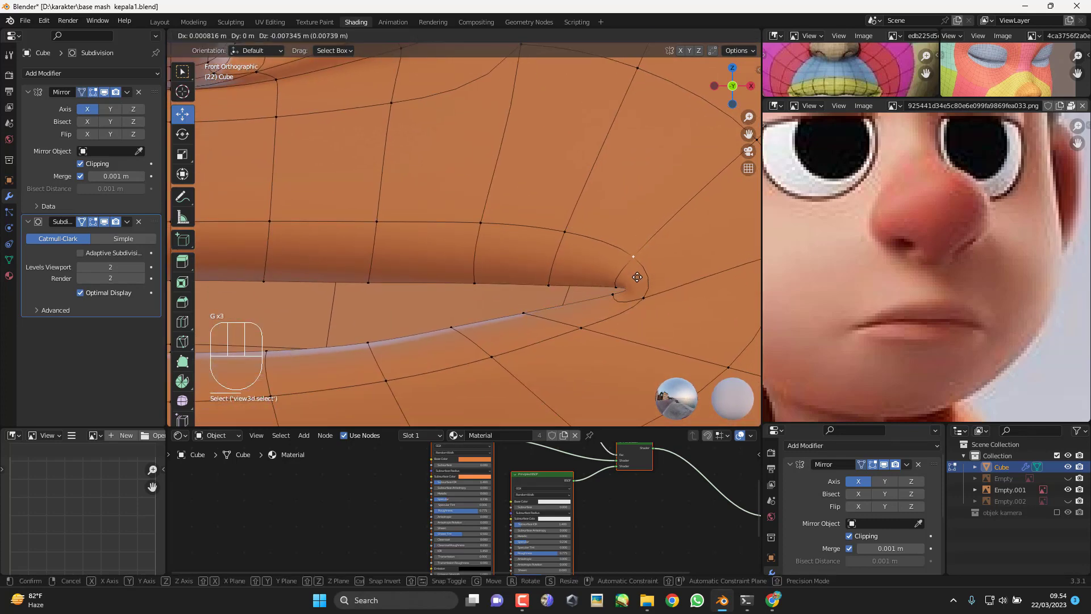
Step: Edge-slide the outer upper-lip edges near the mouth corner, then rotate and lower them to follow the lip curve
key(g)
key(g)
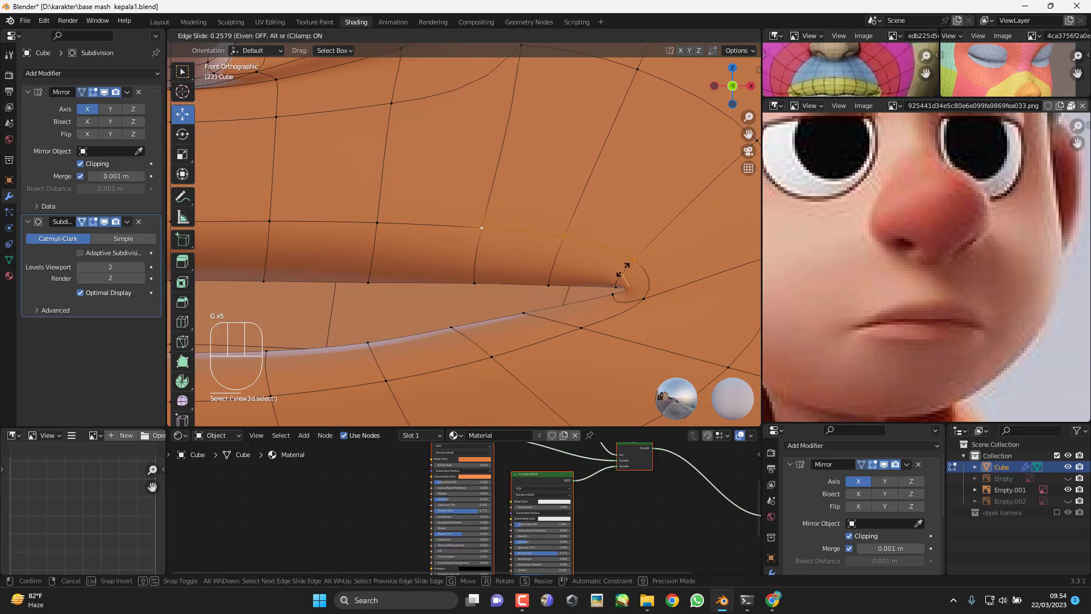
click(623, 273)
middle_drag(623, 273, 629, 326)
key(r)
click(666, 265)
key(KP_1)
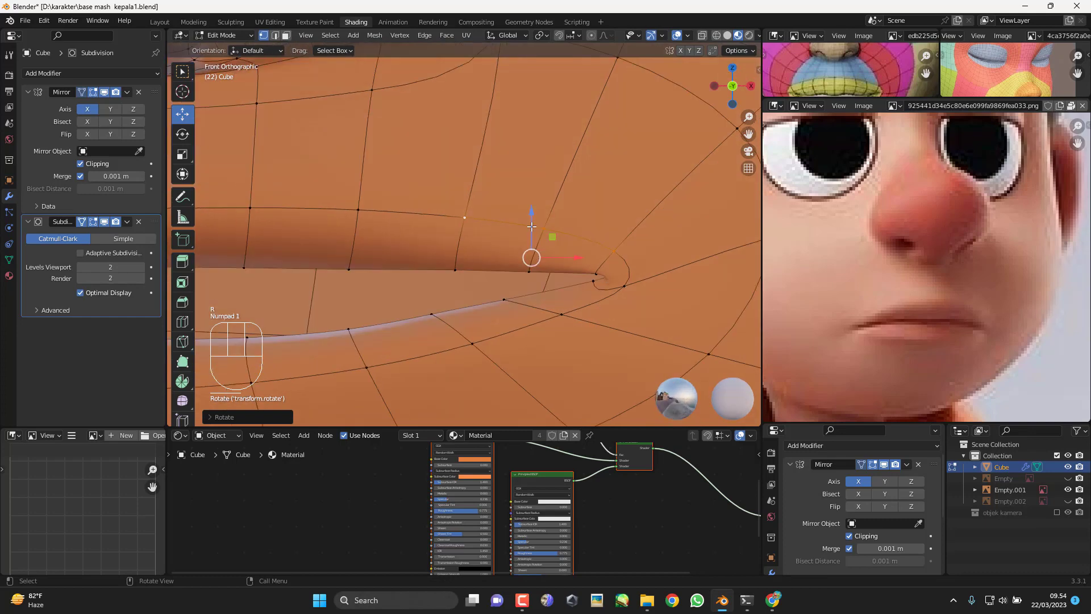
key(g)
click(613, 247)
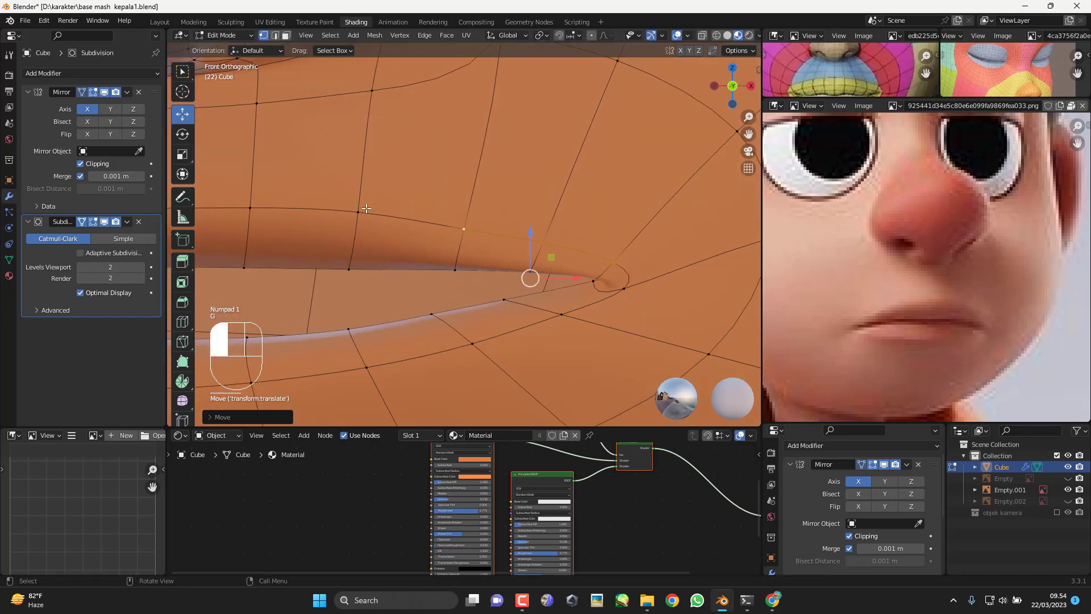
Step: Adjust two individual vertices on the outer upper-lip loop to even out its curve toward the mouth corner
click(366, 209)
key(g)
click(397, 214)
click(542, 246)
key(g)
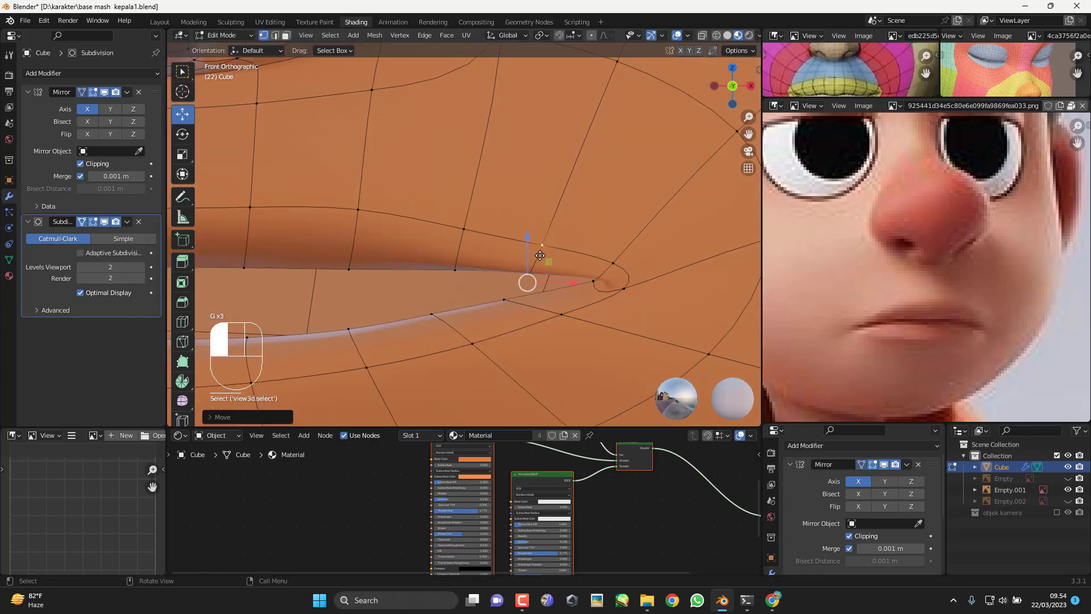
Step: Nudge the inner mouth-corner vertex and the neighbouring lower-lip rim vertices to smooth the lip line, ending in the side profile
key(g)
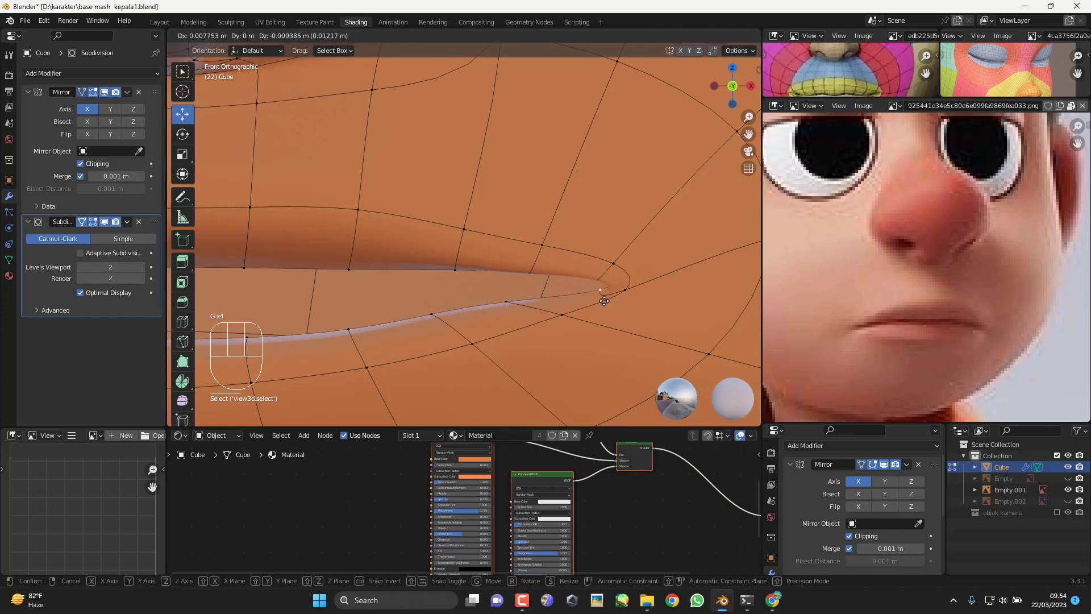
click(604, 301)
key(g)
click(539, 315)
shift+middle_drag(535, 315, 638, 317)
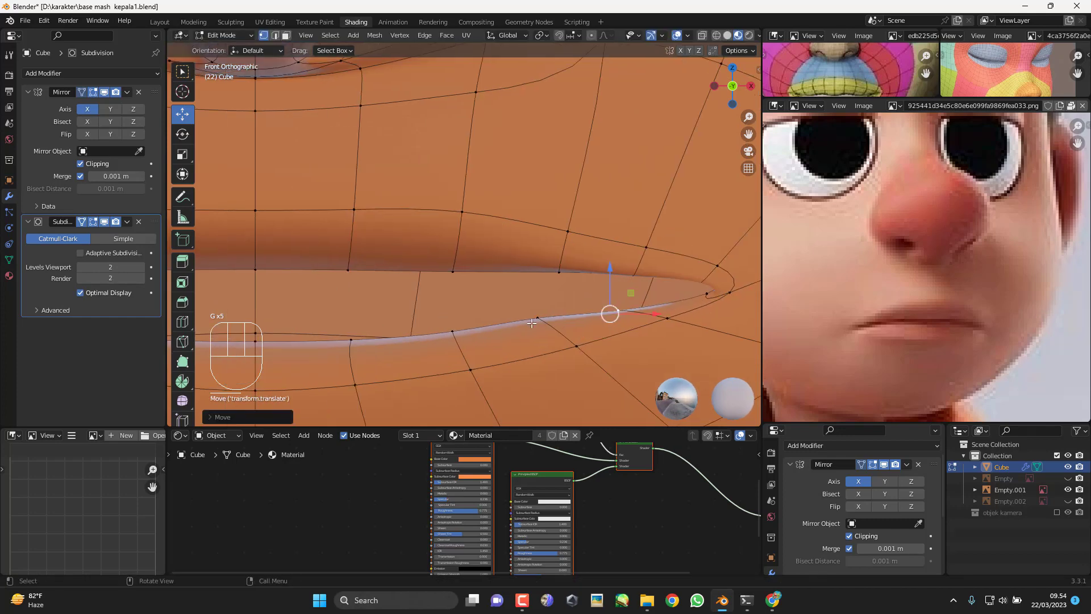
click(544, 321)
key(g)
click(568, 327)
scroll(537, 325, down, 5)
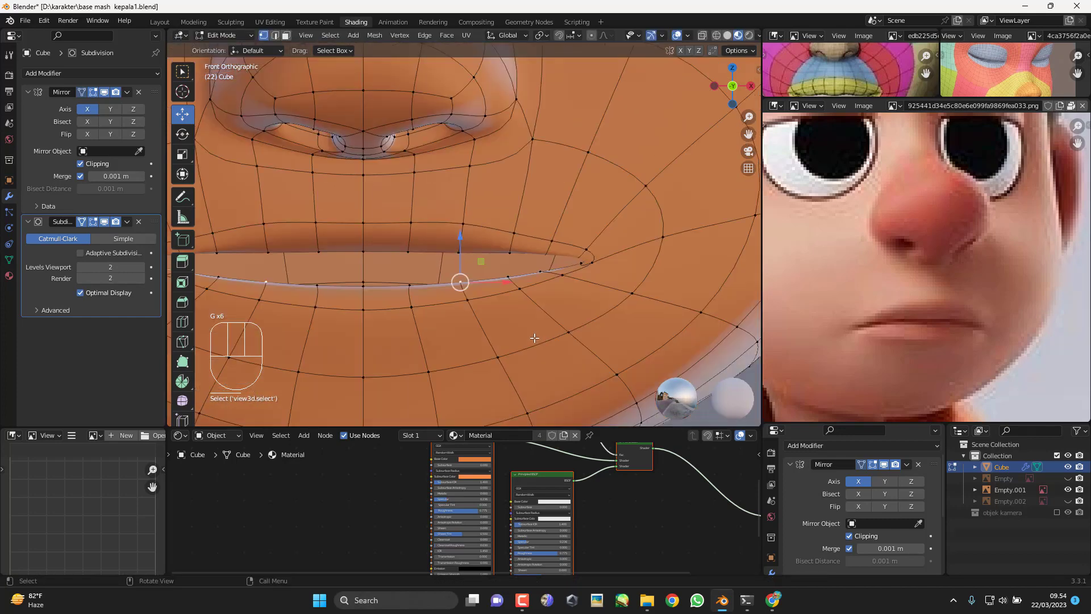
key(Tab)
key(KP_3)
key(Tab)
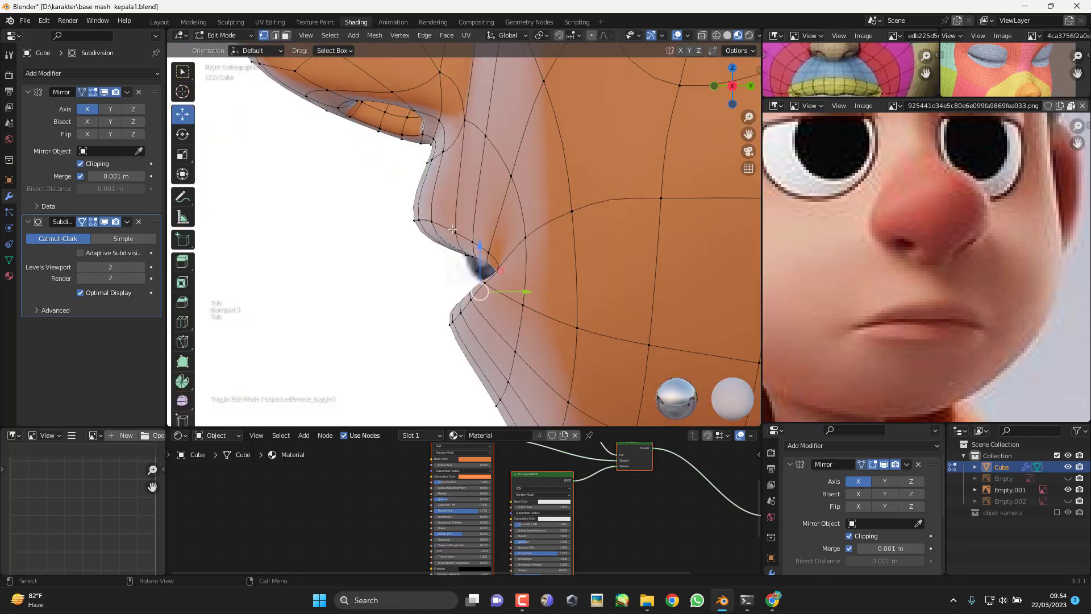
Step: Adjust the depth of the upper-lip rim vertices along Y while viewing the mouth from below
middle_drag(453, 229, 522, 189)
shift+click(543, 200)
middle_drag(534, 281, 525, 239)
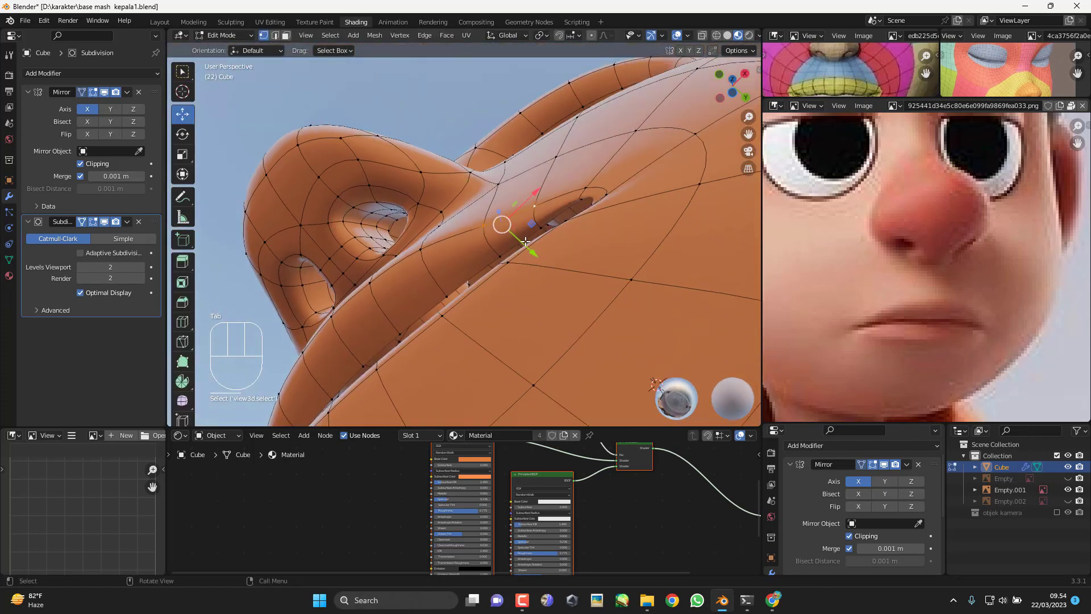
drag(526, 243, 520, 237)
click(373, 290)
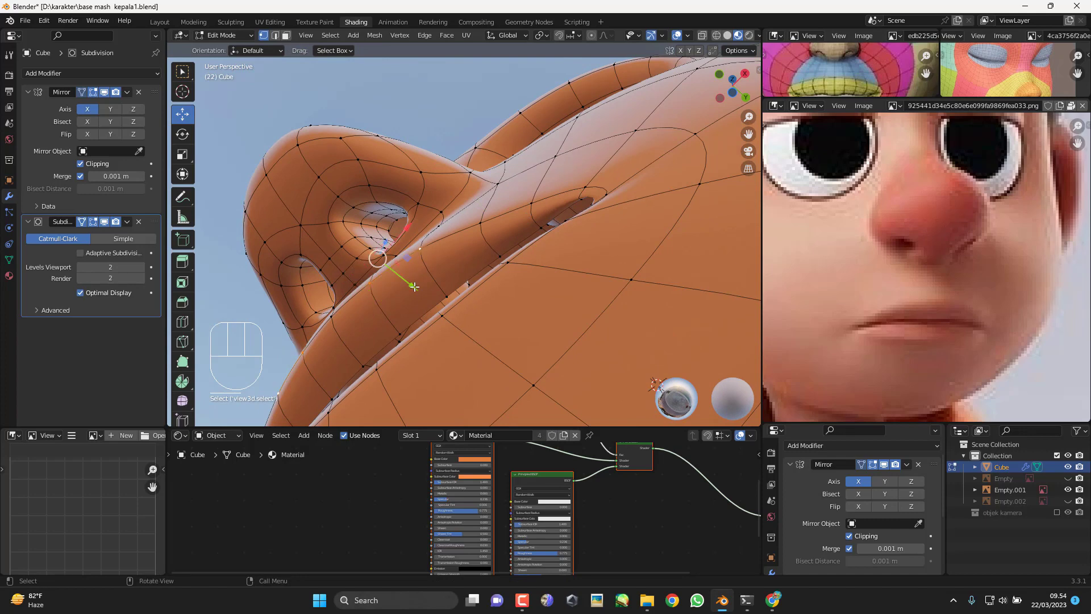
drag(414, 287, 363, 278)
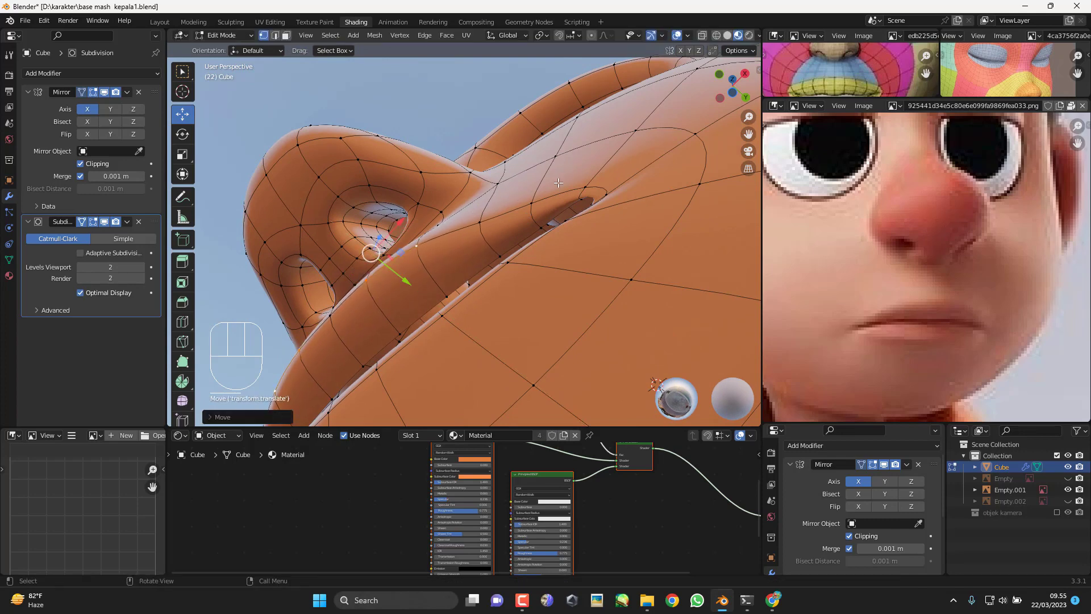
Step: Move another upper-lip rim vertex to even out the lip curve from below, and check the profile from the side
click(480, 225)
middle_drag(479, 225, 351, 205)
click(426, 218)
key(g)
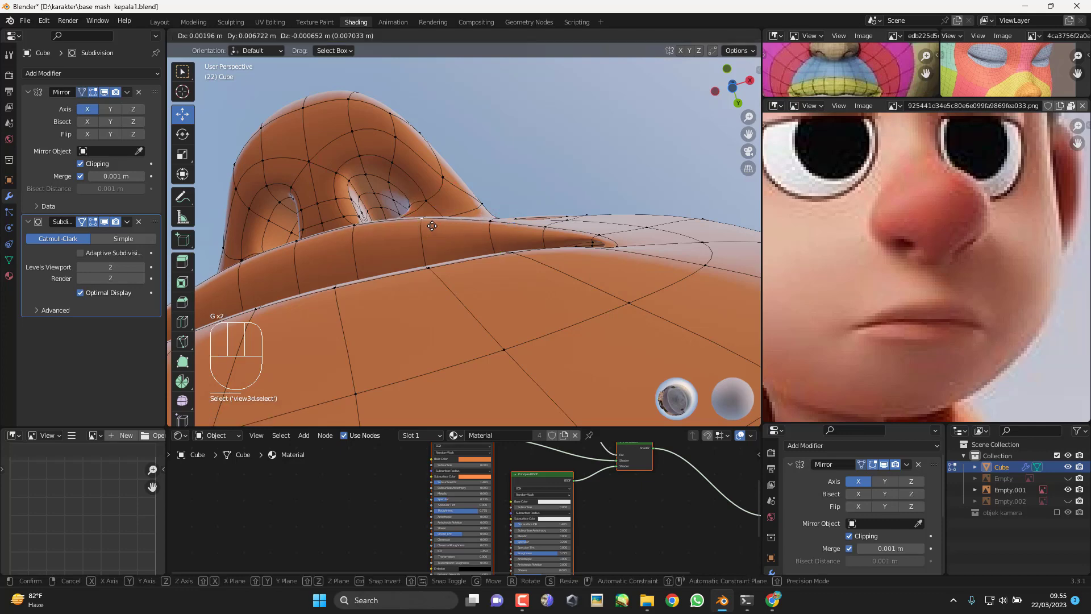
click(434, 225)
middle_drag(433, 225, 360, 338)
key(KP_1)
key(Tab)
key(KP_3)
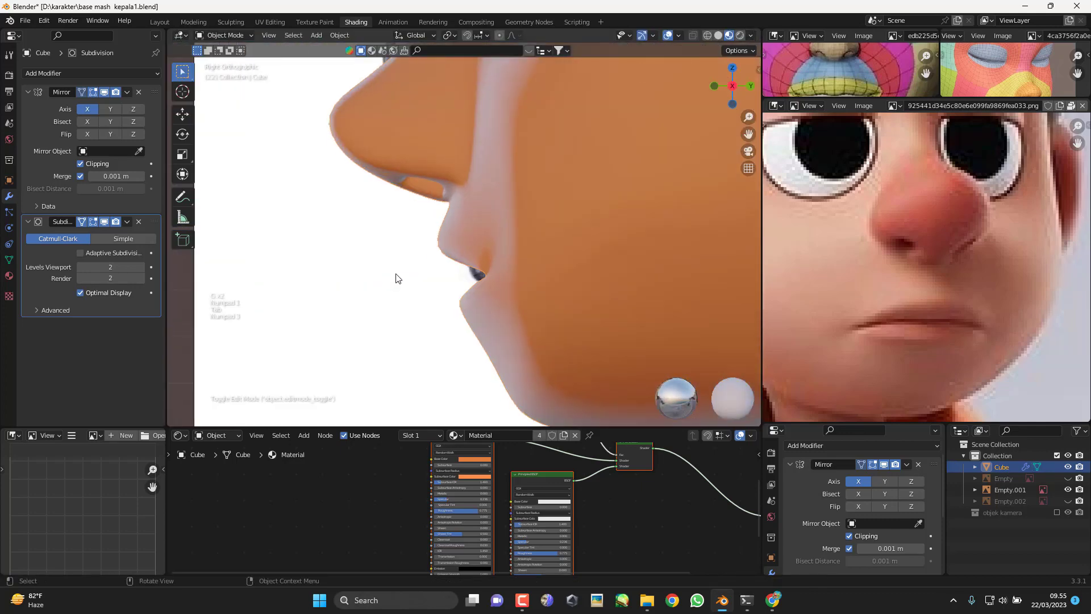
Step: Raise the selected lower-lip rim vertices and move them back in side view toward the upper lip
key(Tab)
middle_drag(397, 275, 442, 346)
click(497, 338)
key(KP_3)
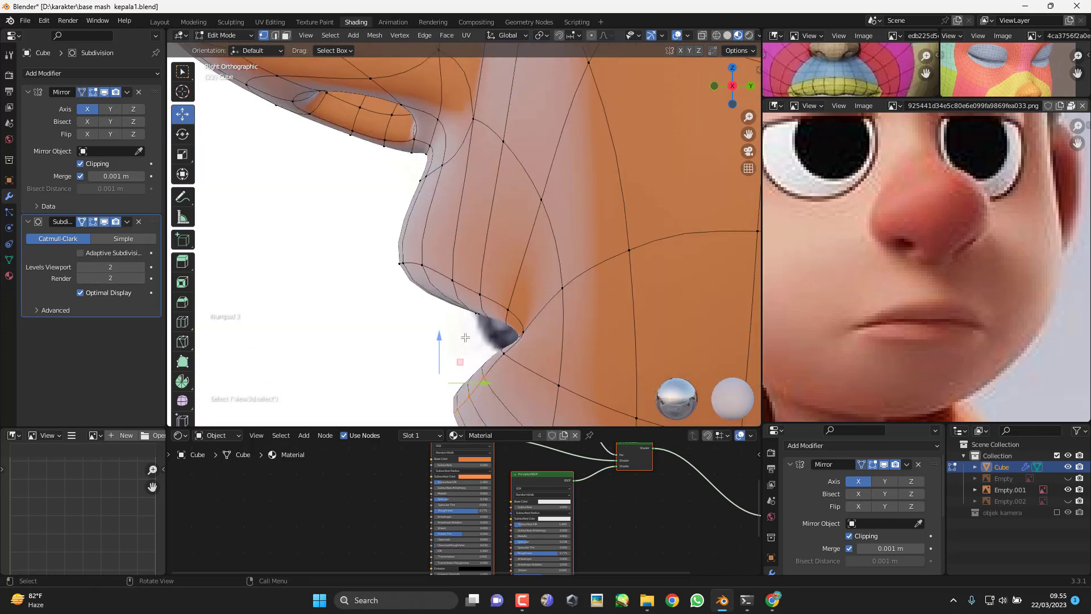
key(g)
click(510, 288)
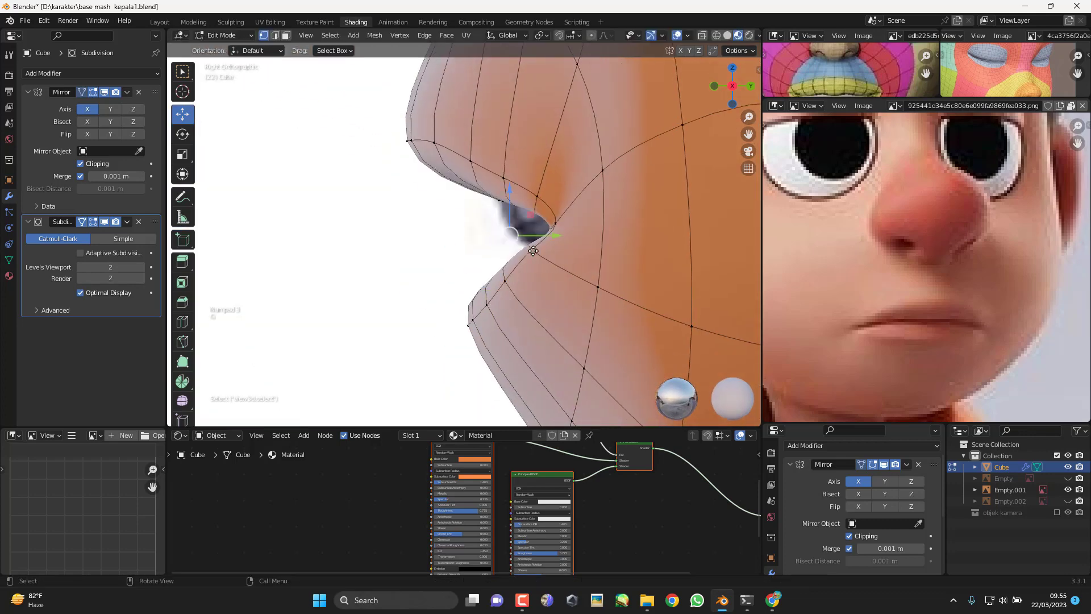
key(g)
click(535, 254)
Step: Select the inner lower-lip rim vertices and push them back along Y in side view
middle_drag(506, 227, 527, 267)
click(531, 261)
mouse_move(541, 323)
shift+middle_down()
mouse_move(501, 297)
mouse_move(547, 337)
shift+middle_up()
middle_drag(532, 298, 494, 294)
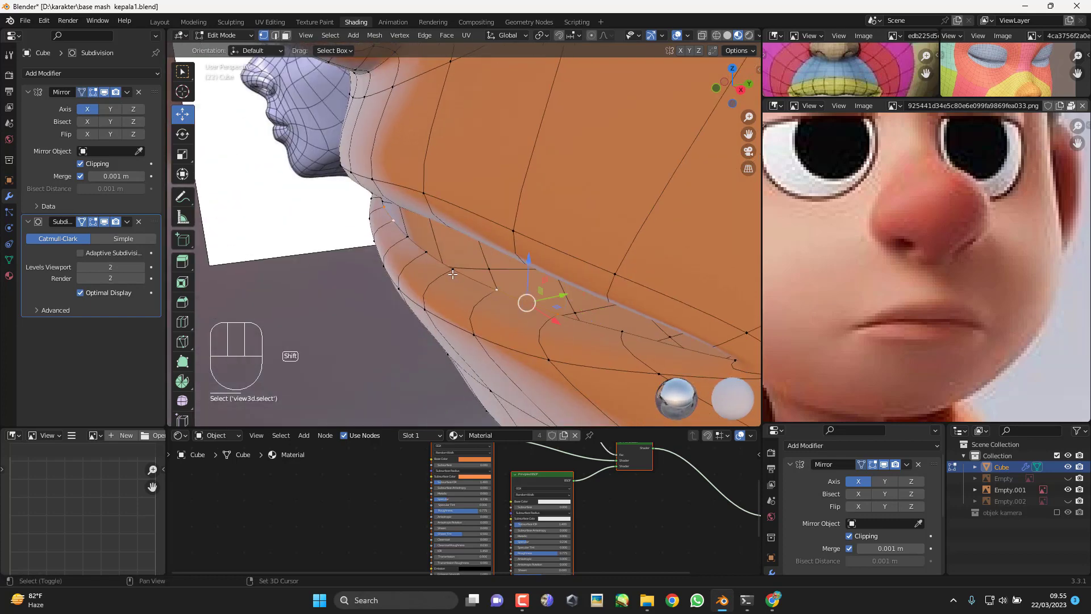
shift+click(428, 248)
middle_drag(438, 256, 477, 273)
key(KP_3)
drag(561, 315, 590, 319)
Step: Move and rotate the inner lower-lip vertices in wireframe side view to follow the slope toward the mouth corner
key(z)
key(z)
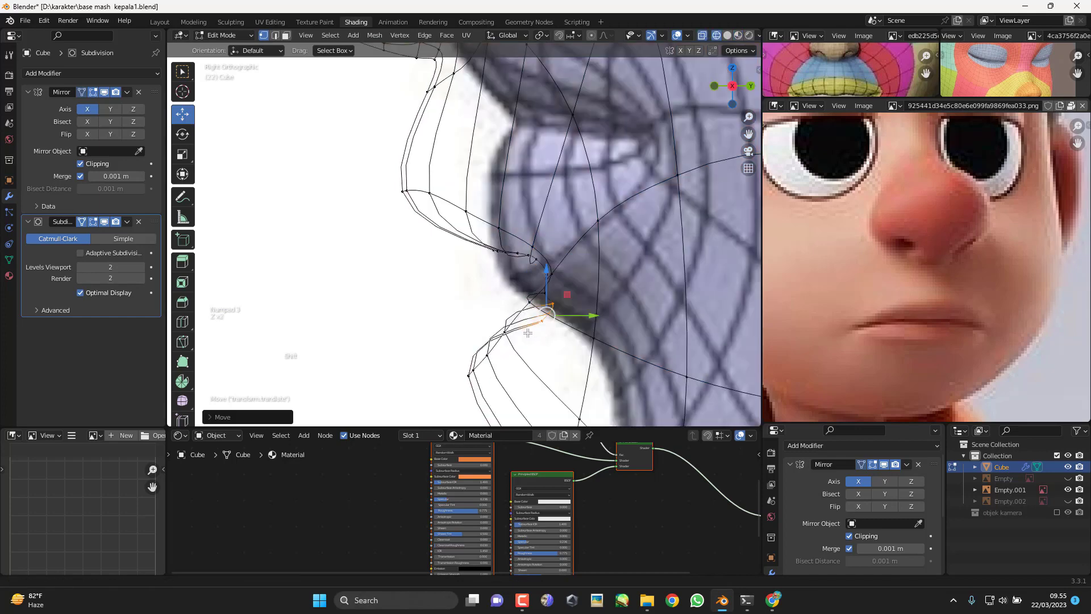
key(g)
click(547, 295)
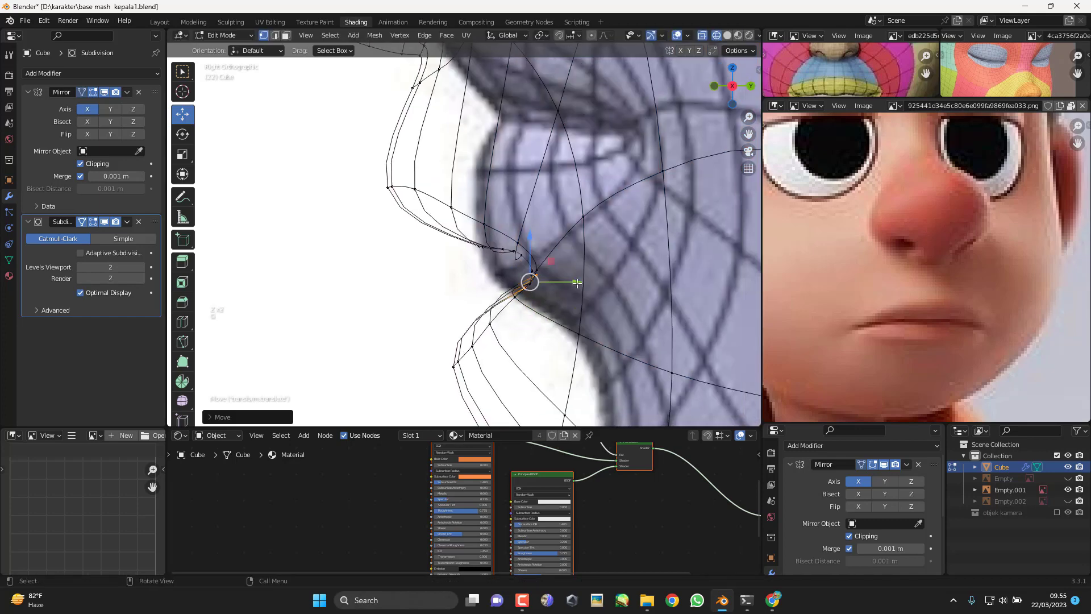
key(r)
click(573, 250)
key(g)
click(576, 269)
Step: Rotate and reposition the lower-lip rim vertices in front view with material preview shading to even out the lip curve
key(KP_1)
key(z)
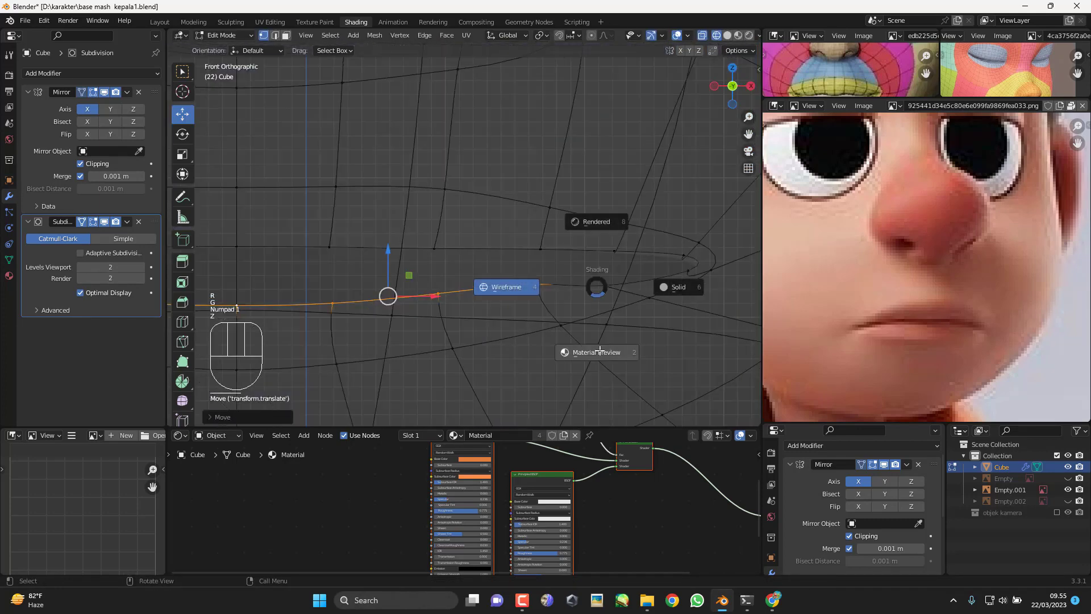
click(596, 349)
key(r)
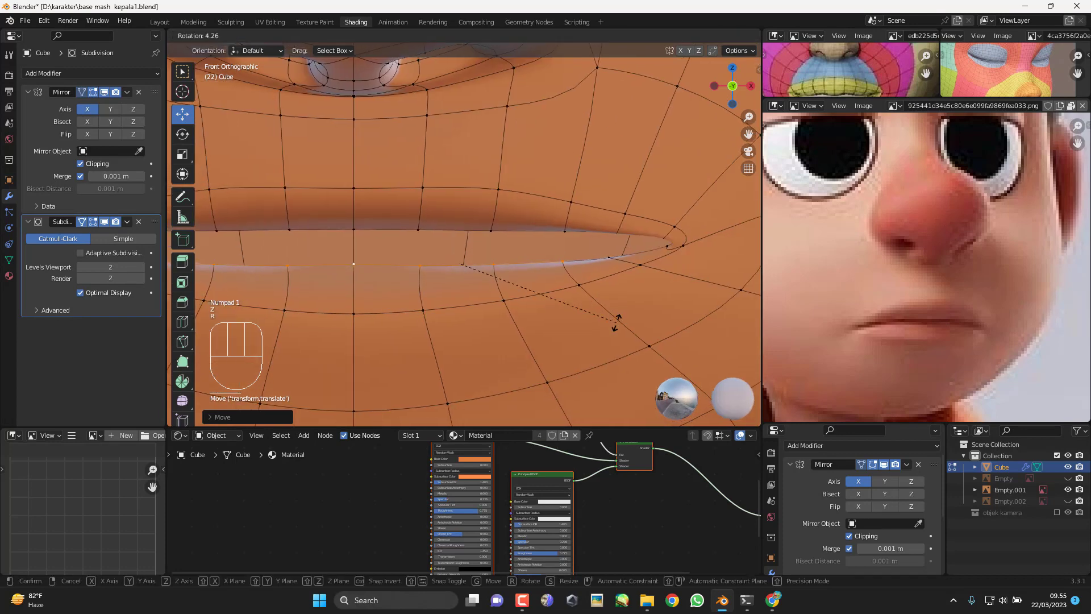
click(606, 314)
key(g)
click(584, 293)
key(g)
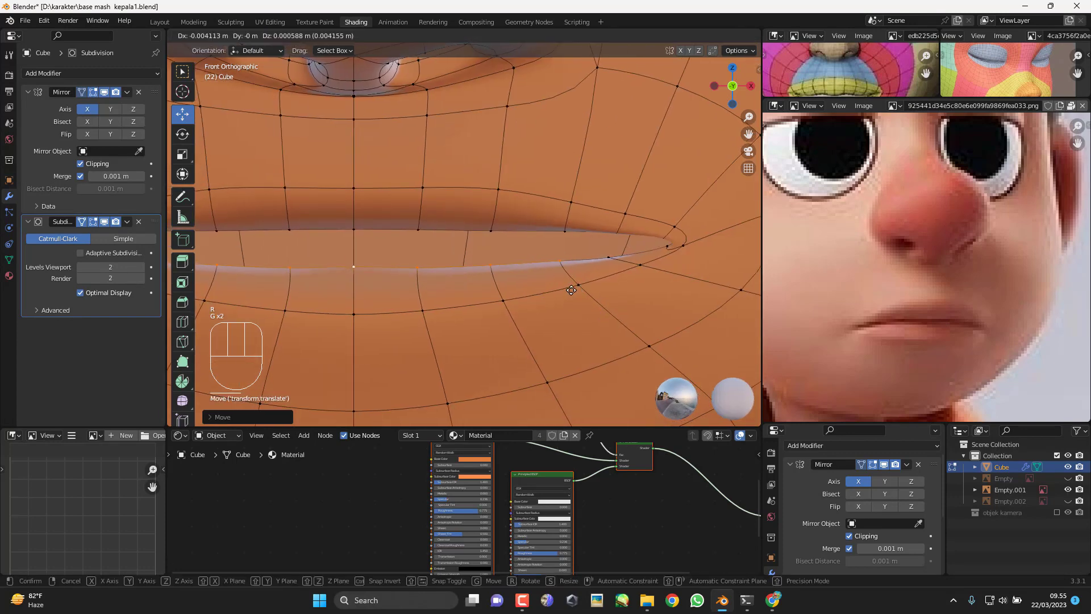
click(565, 290)
Step: Select the inner mouth loop and extrude it back into the head in side view
scroll(509, 250, down, 4)
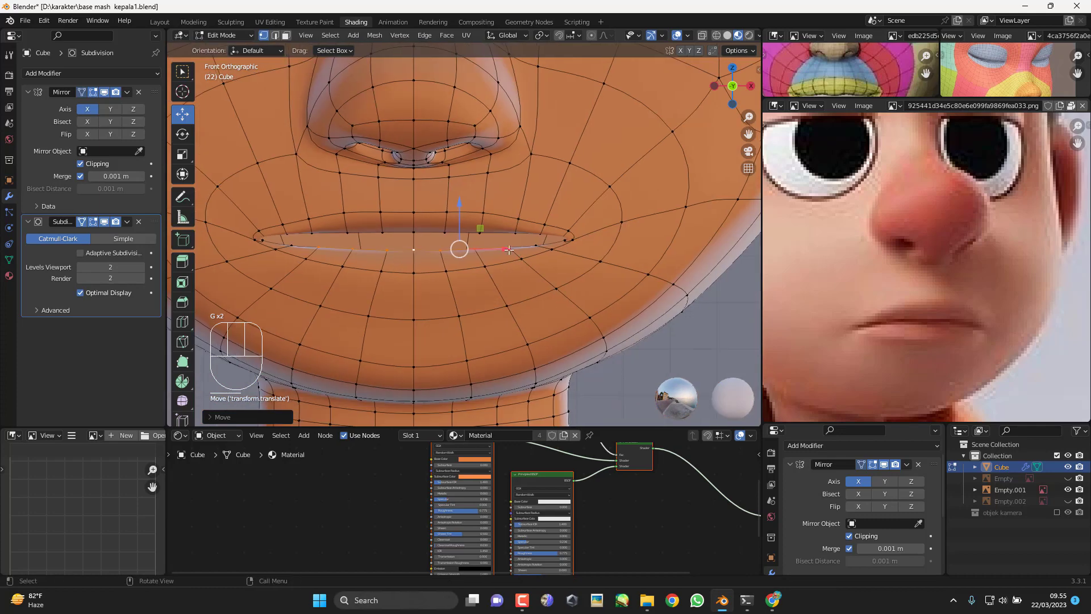
middle_drag(529, 317, 421, 270)
key(KP_1)
scroll(499, 292, down, 2)
key(KP_3)
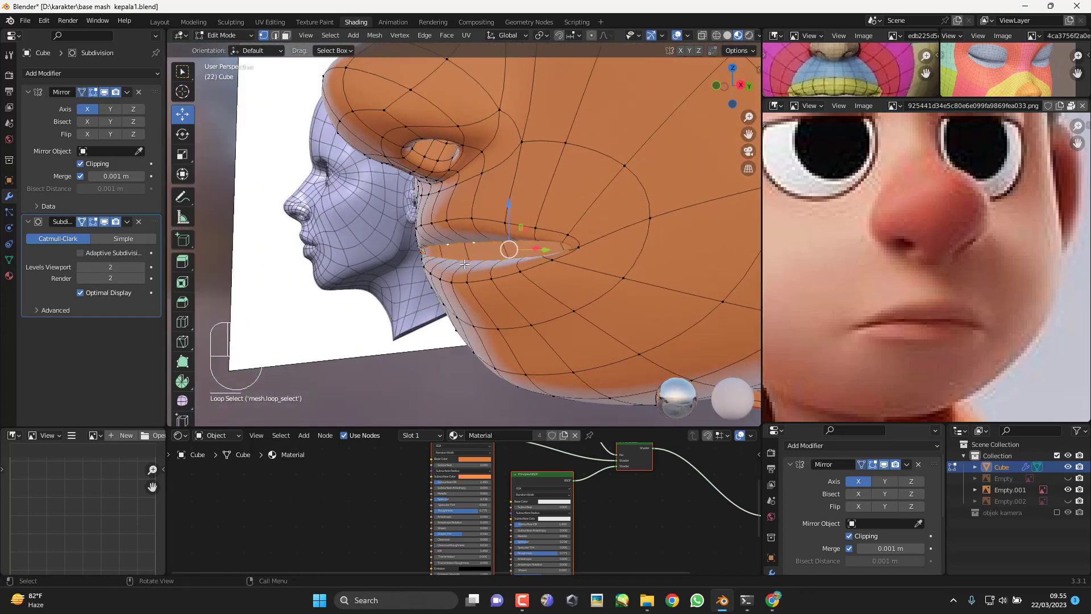
scroll(421, 270, up, 2)
key(alt+z)
scroll(471, 296, up, 3)
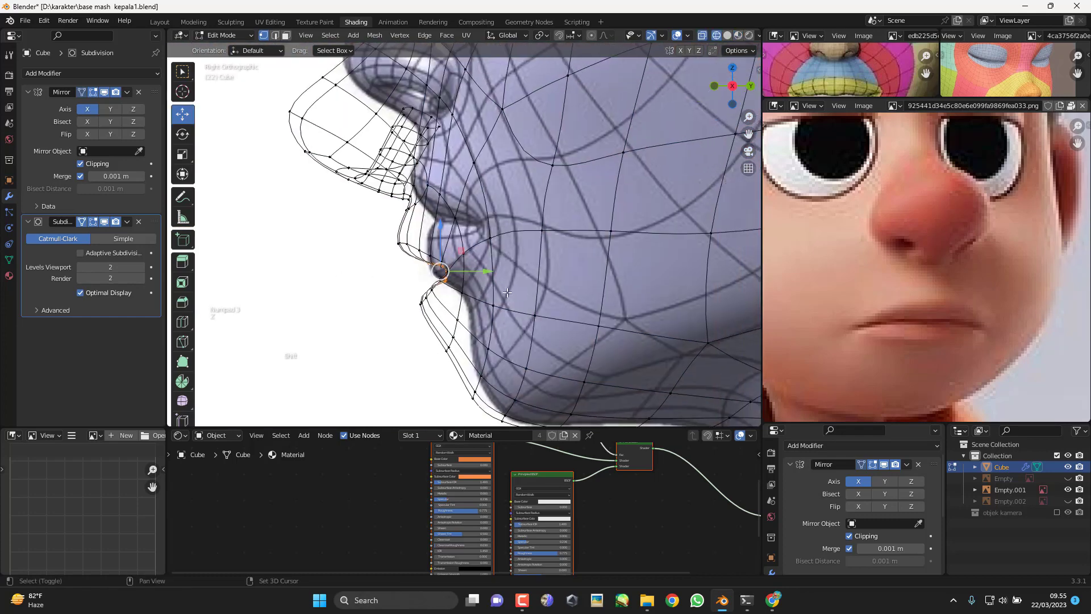
key(e)
click(565, 281)
middle_drag(564, 280, 560, 292)
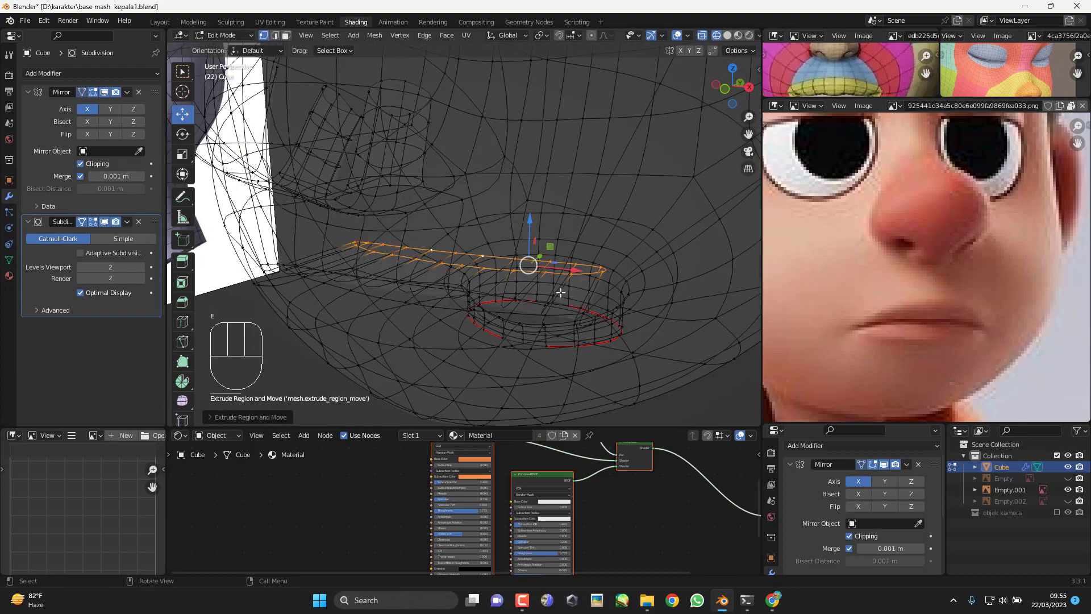
Step: Enlarge the extruded mouth loop along Z in front view to open up the mouth cavity
key(KP_1)
key(z)
click(544, 358)
middle_drag(509, 343, 581, 318)
key(KP_1)
key(s)
key(z)
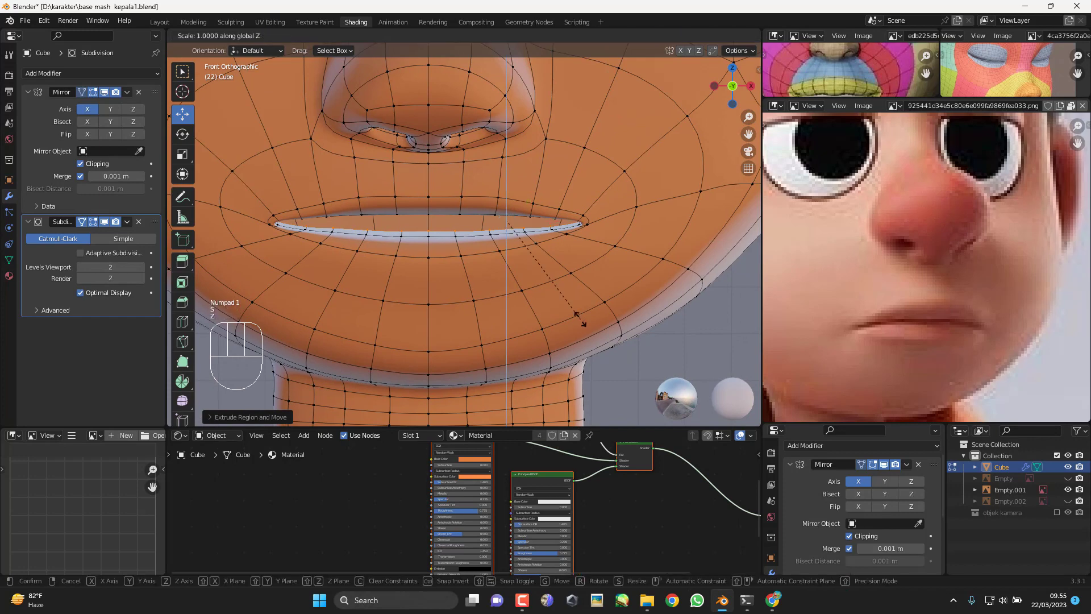
click(657, 122)
middle_drag(656, 122, 495, 144)
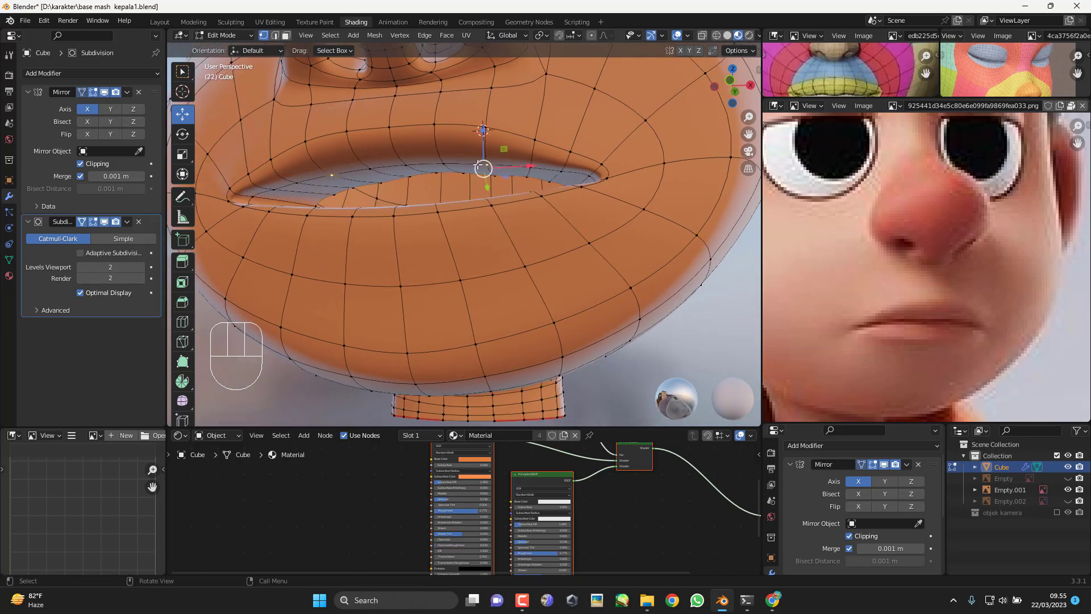
Step: Select the lip-opening loop and scale it down twice along Z to narrow the mouth opening
key(KP_1)
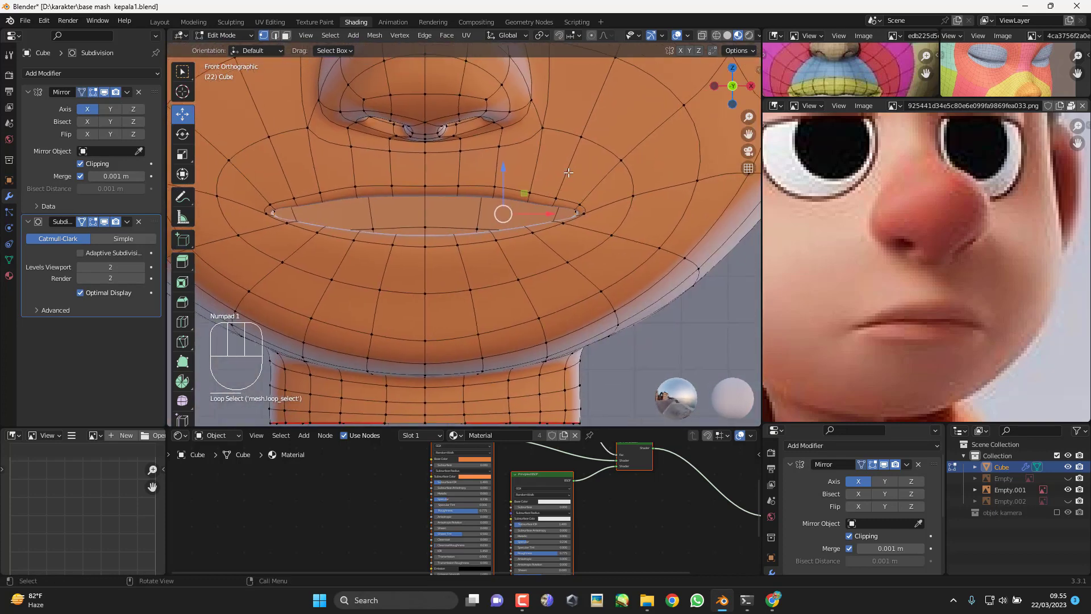
key(s)
key(z)
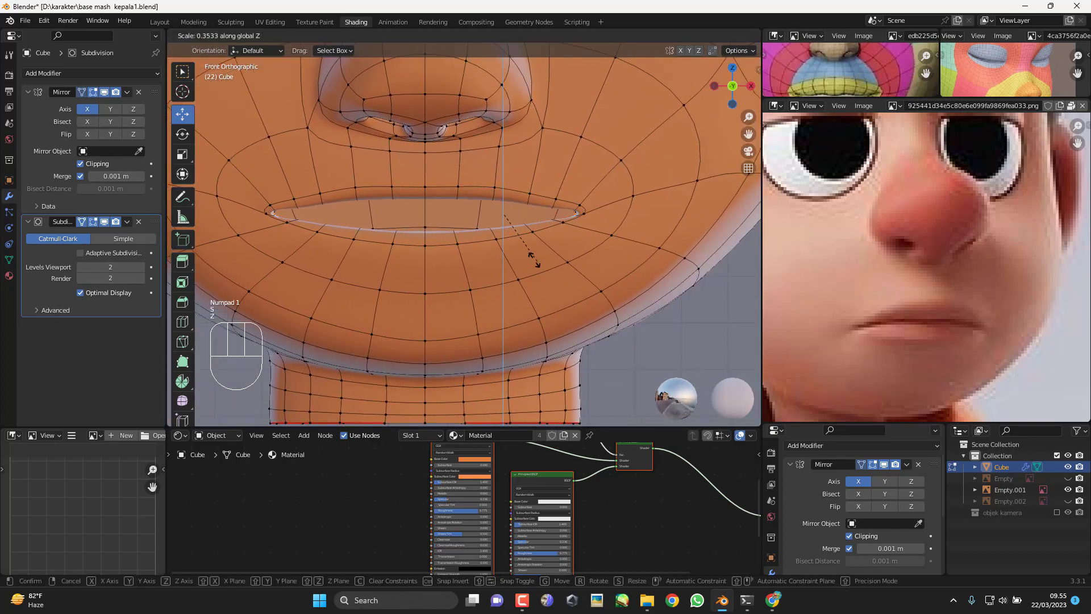
click(510, 241)
key(s)
key(z)
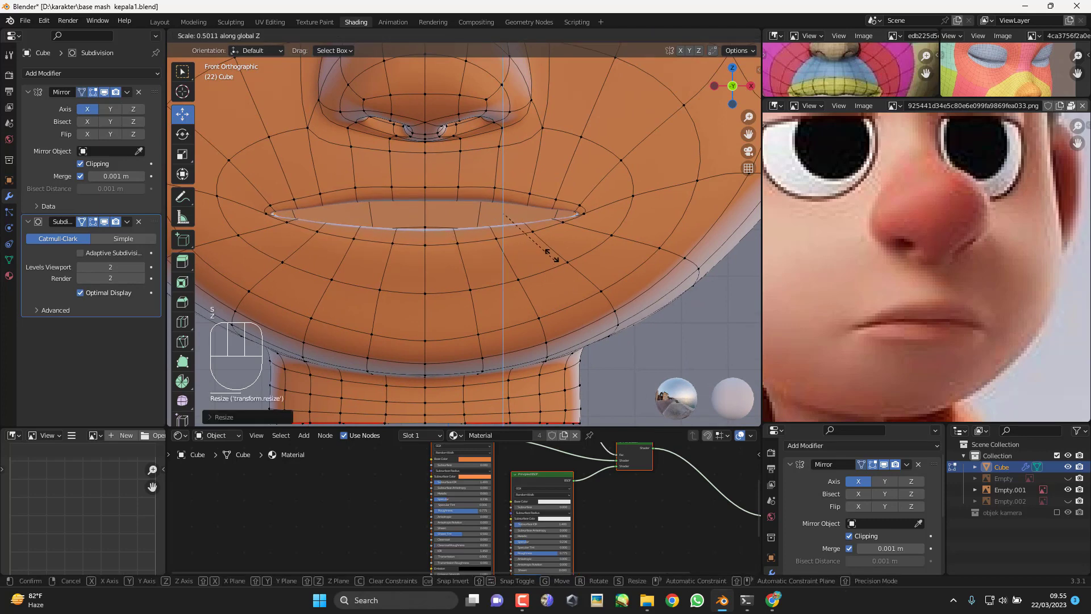
click(507, 242)
Step: Select the inner upper-lip rim vertices and lower them in front view toward the lower lip
middle_drag(496, 243, 438, 233)
scroll(463, 219, up, 3)
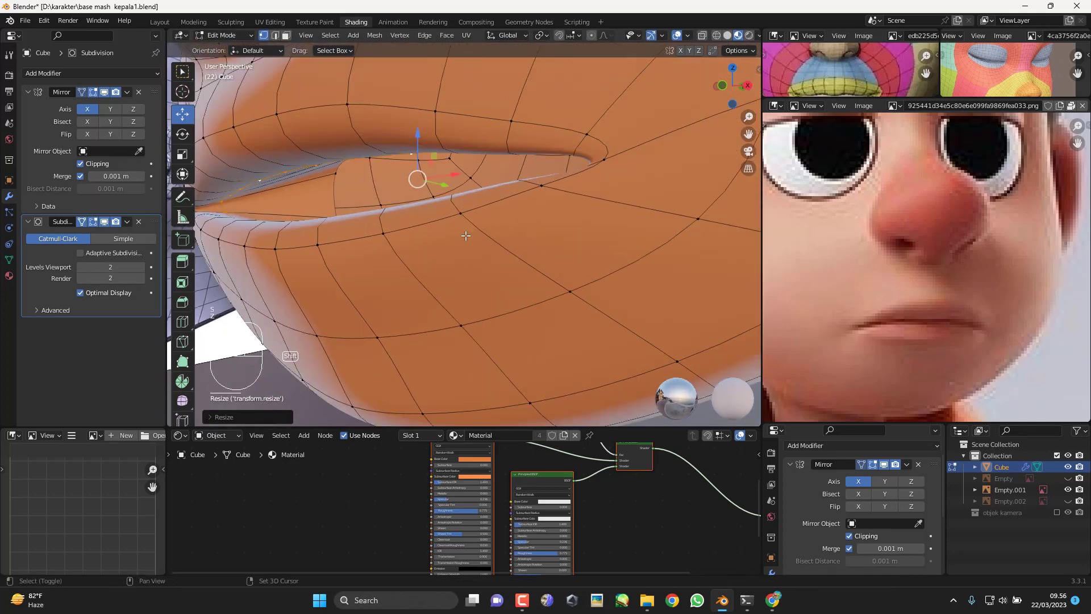
middle_drag(484, 198, 441, 146)
shift+click(436, 143)
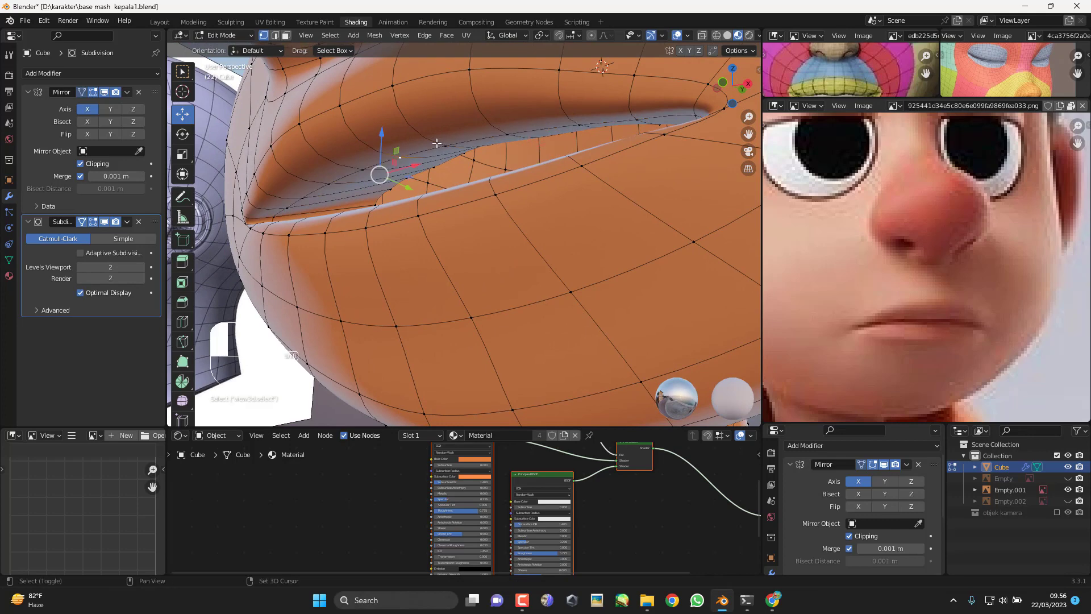
middle_drag(502, 131, 620, 132)
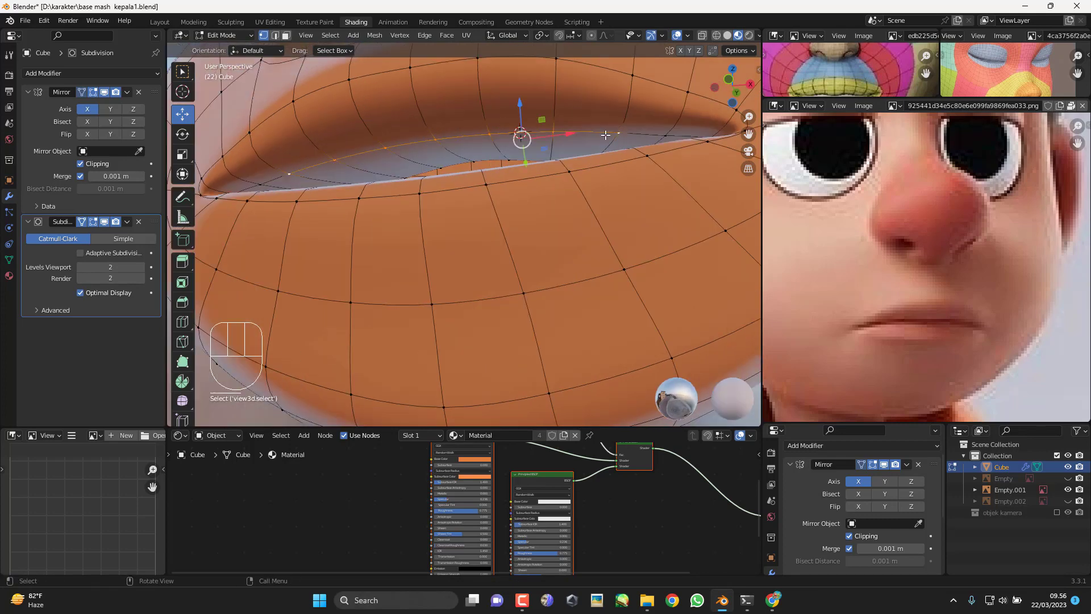
key(KP_1)
drag(532, 173, 532, 194)
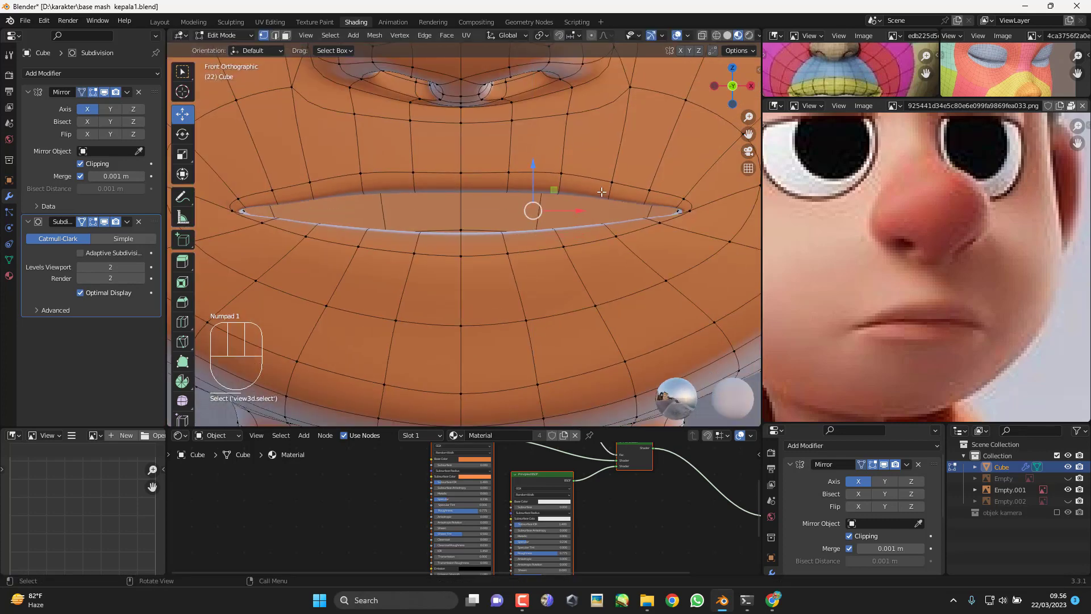
middle_drag(532, 194, 644, 178)
key(KP_1)
drag(557, 166, 556, 193)
Step: Rotate the lowered upper-lip vertices and flatten them along Z to straighten the lip edge
key(r)
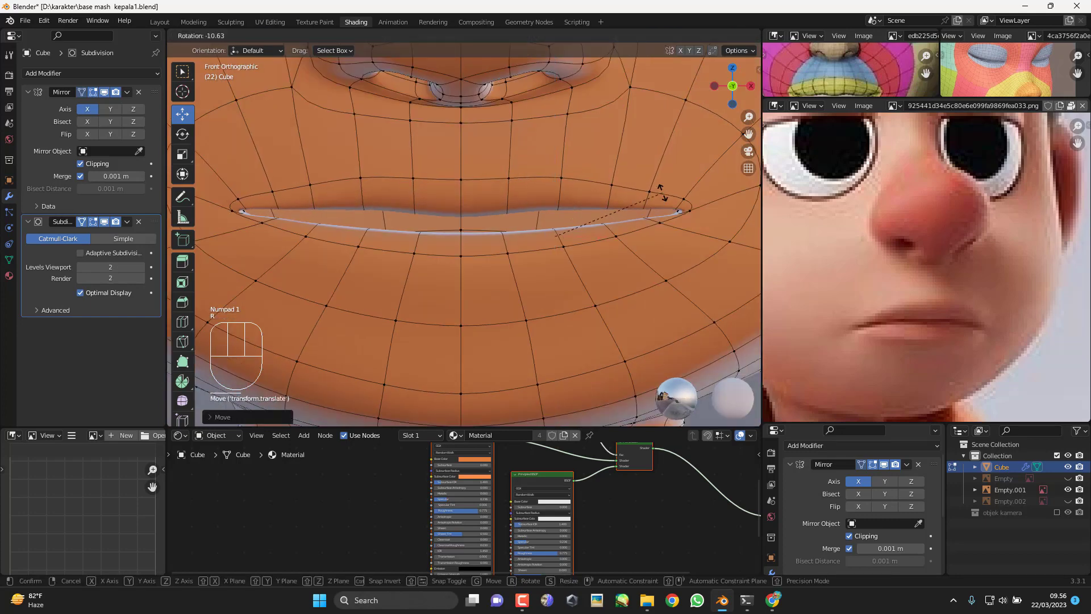
key(s)
key(z)
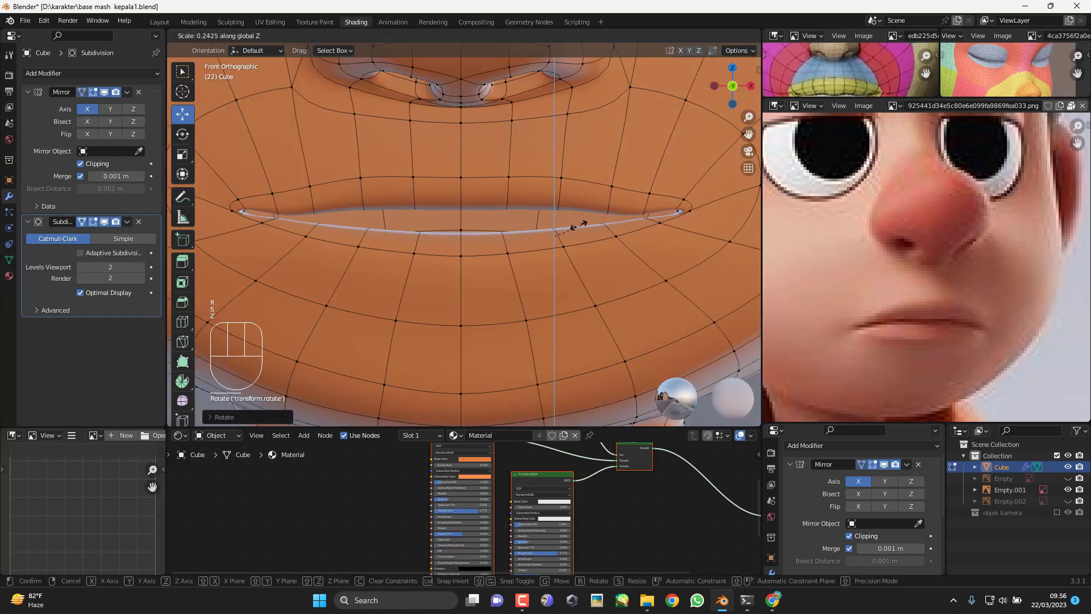
click(572, 226)
Step: Select a vertex at the inner mouth corner from inside the head and lower it slightly
key(KP_3)
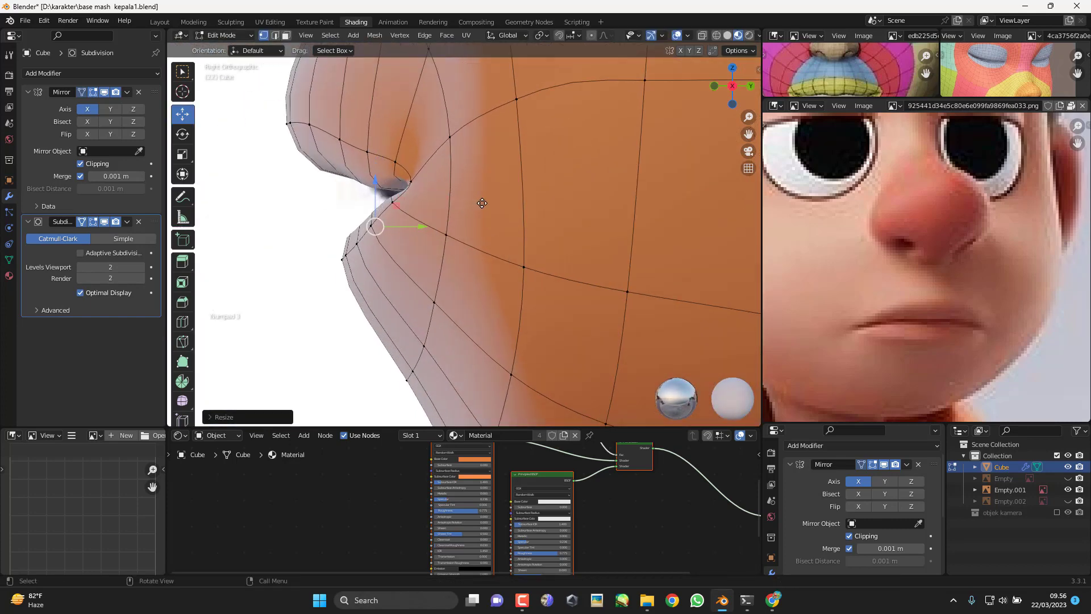
middle_drag(482, 203, 467, 236)
click(537, 226)
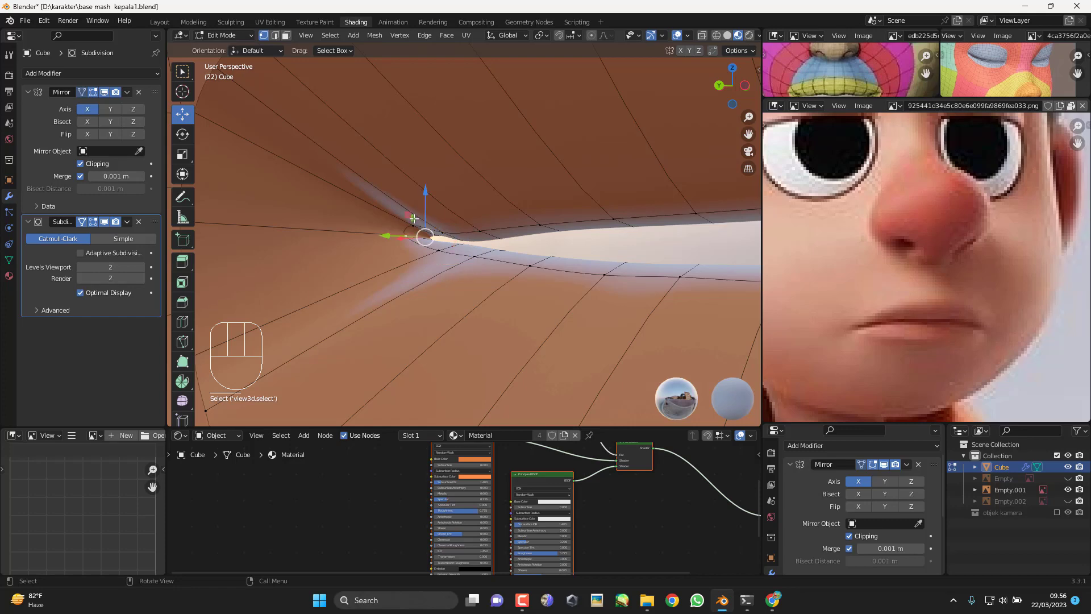
drag(439, 190, 434, 214)
middle_drag(433, 213, 361, 214)
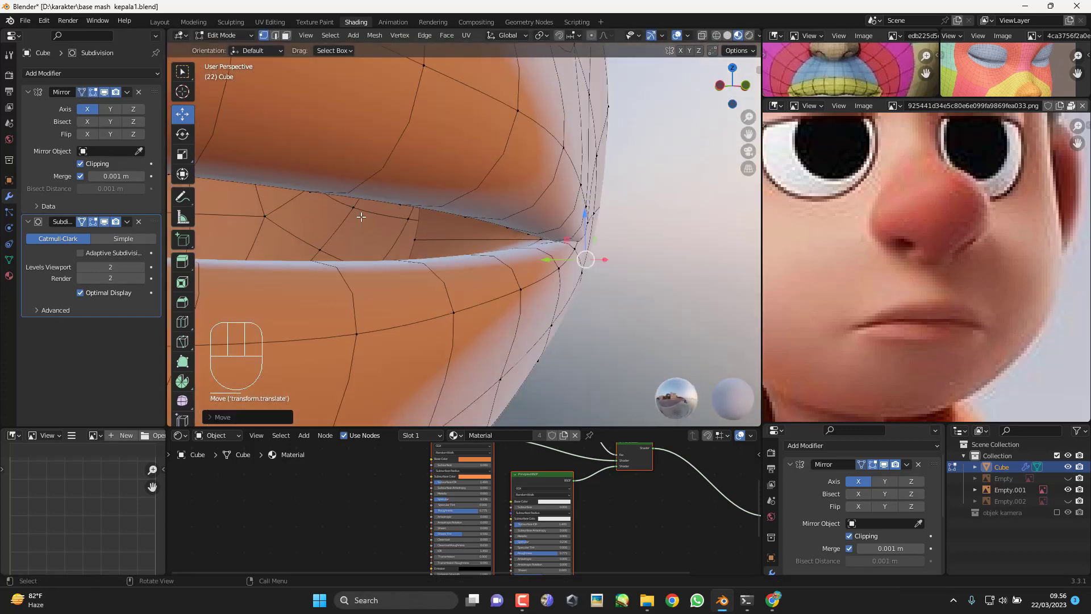
Step: Inspect the reshaped mouth from the front and side, with and without the editable mesh displayed
key(KP_1)
scroll(445, 227, down, 3)
key(Tab)
middle_drag(437, 276, 341, 286)
key(KP_3)
scroll(501, 239, up, 5)
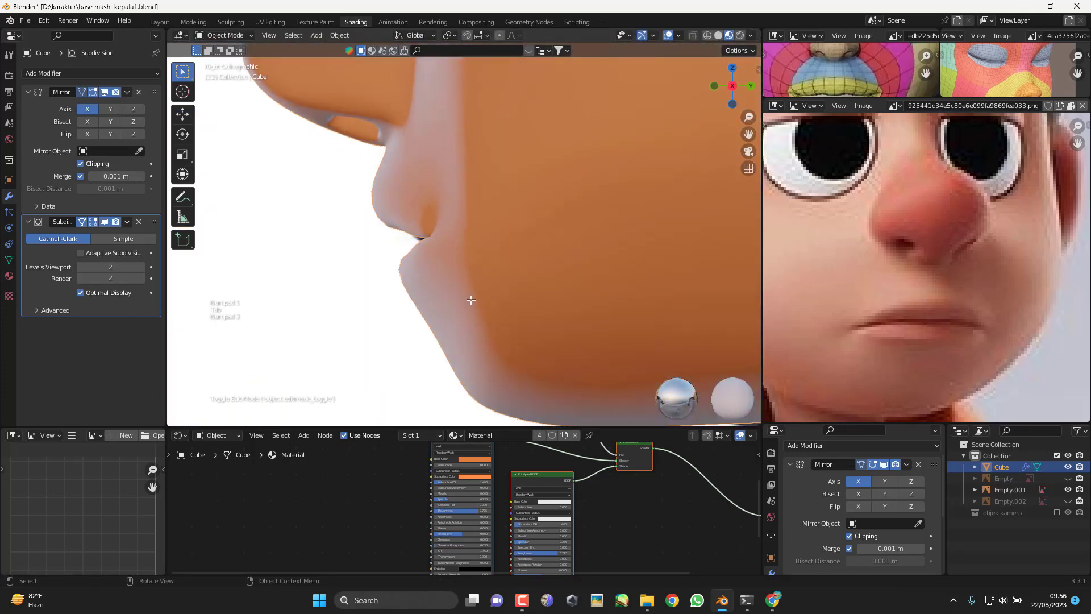
key(Tab)
scroll(543, 247, up, 3)
key(KP_1)
scroll(537, 249, down, 4)
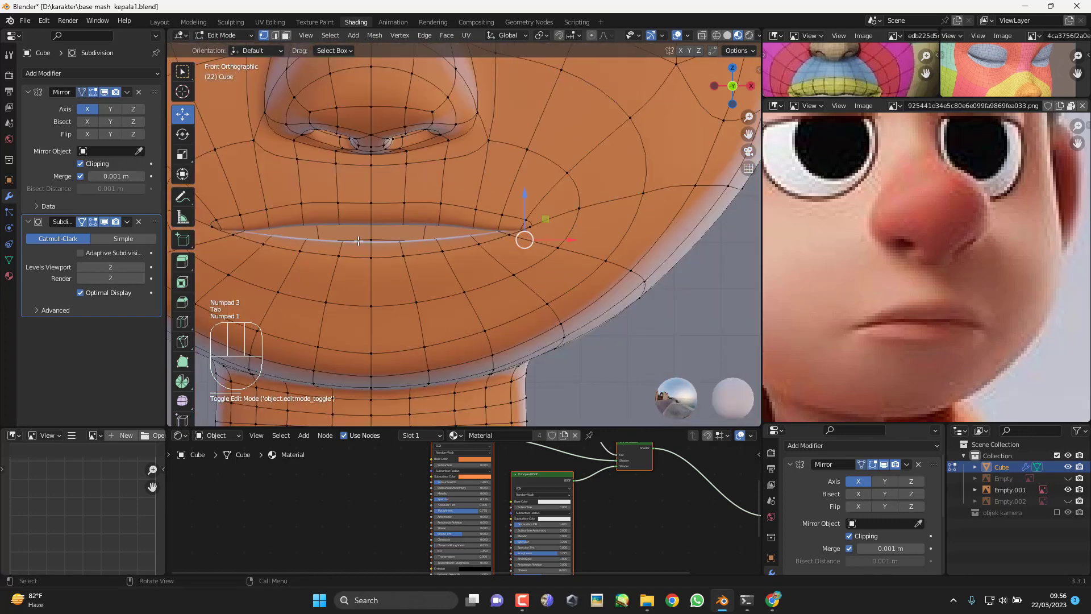
shift+middle_drag(401, 278, 485, 246)
scroll(482, 294, up, 3)
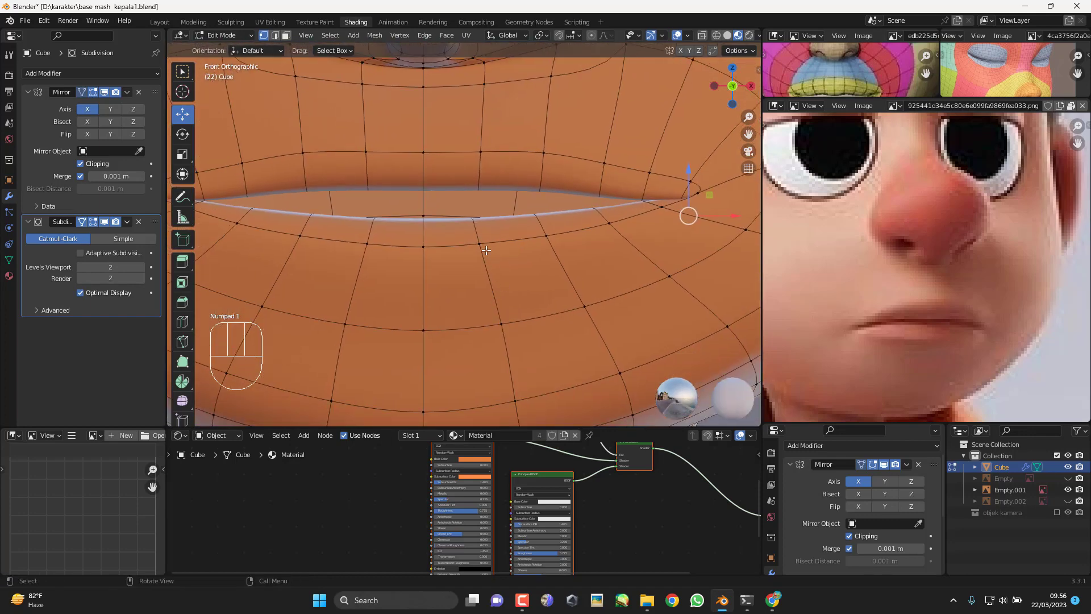
scroll(487, 250, down, 3)
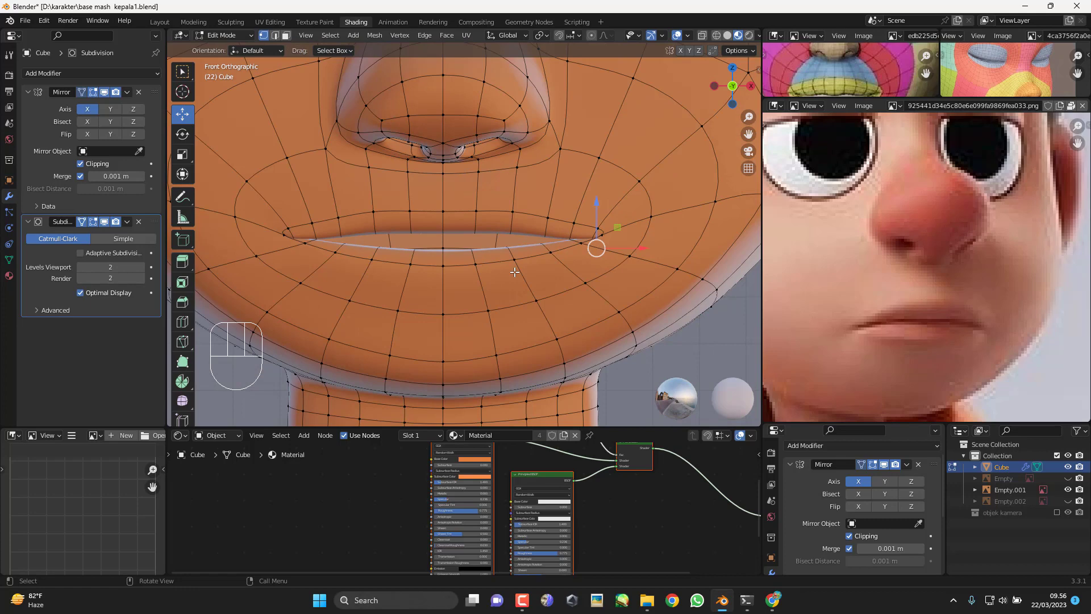
Step: Add a loop cut around the outside of the lips in front view and slide it toward the lip rim
scroll(518, 272, up, 1)
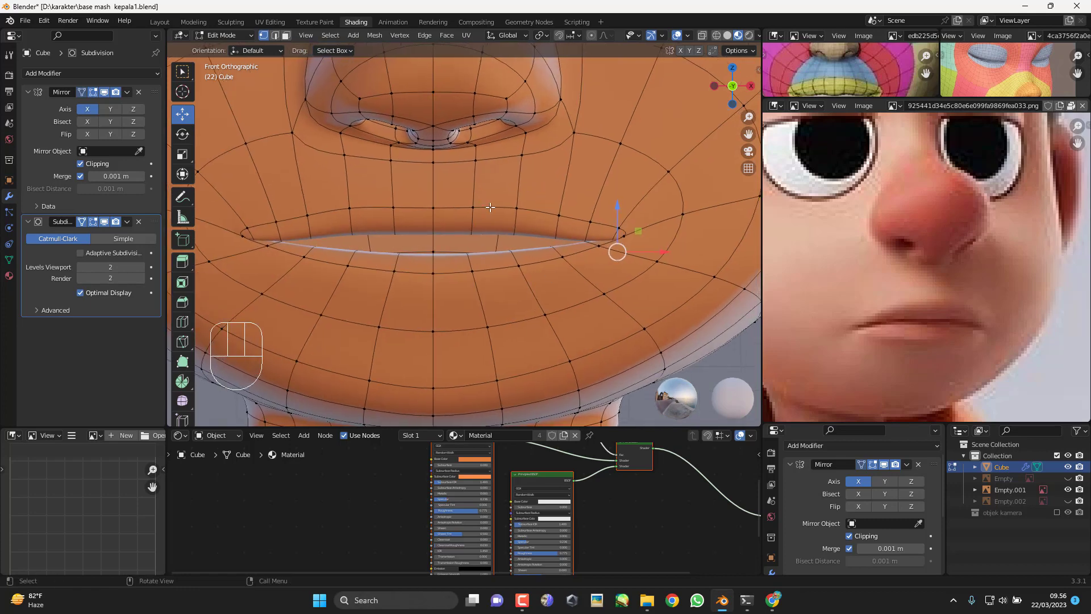
middle_drag(490, 207, 508, 213)
key(KP_1)
key(alt+r)
click(525, 277)
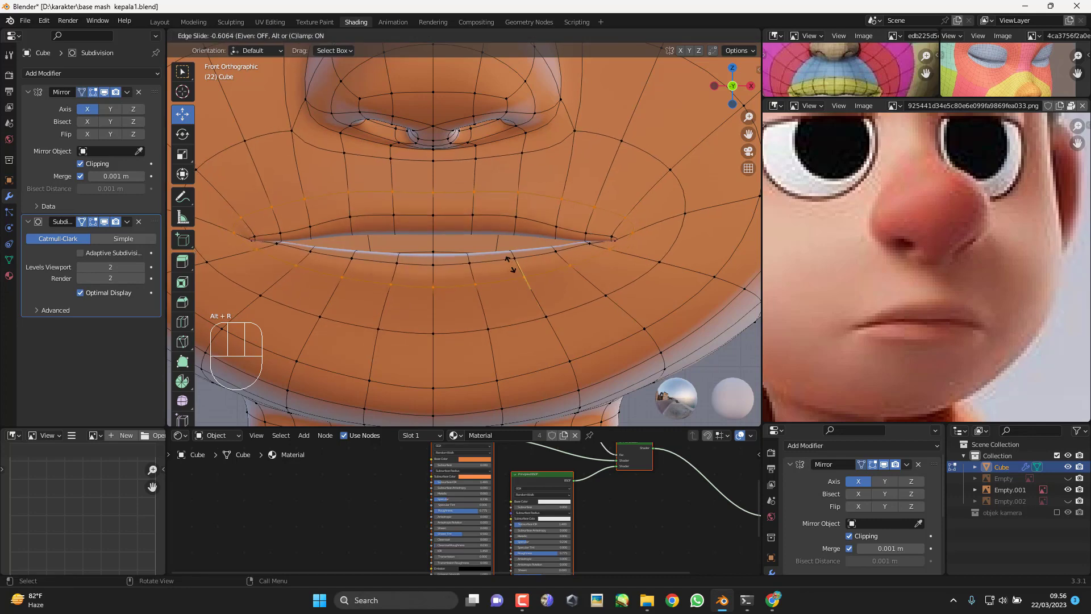
click(514, 279)
Step: Add a loop cut through the inner mouth wall and slide it along the wall to adjust its spacing
key(KP_3)
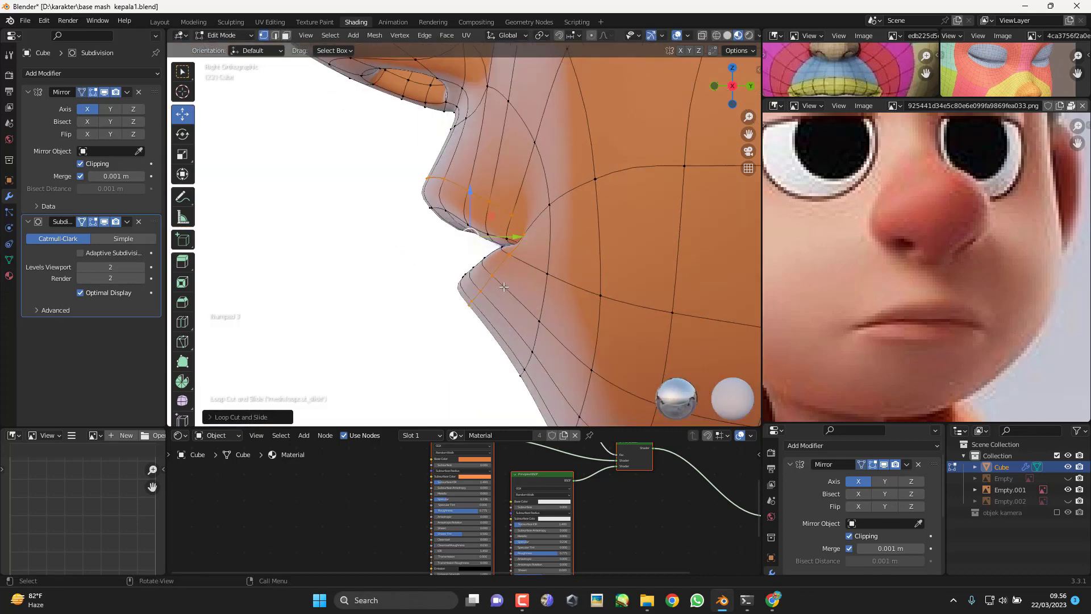
key(Tab)
middle_drag(504, 287, 563, 259)
middle_drag(495, 302, 552, 260)
key(Tab)
click(555, 220)
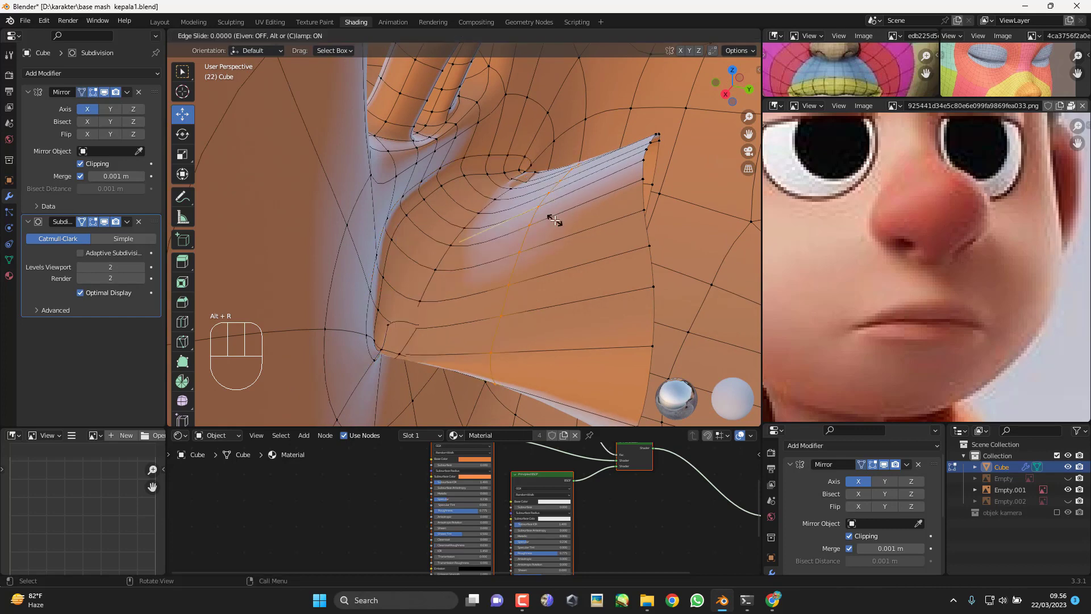
click(549, 220)
key(g)
key(g)
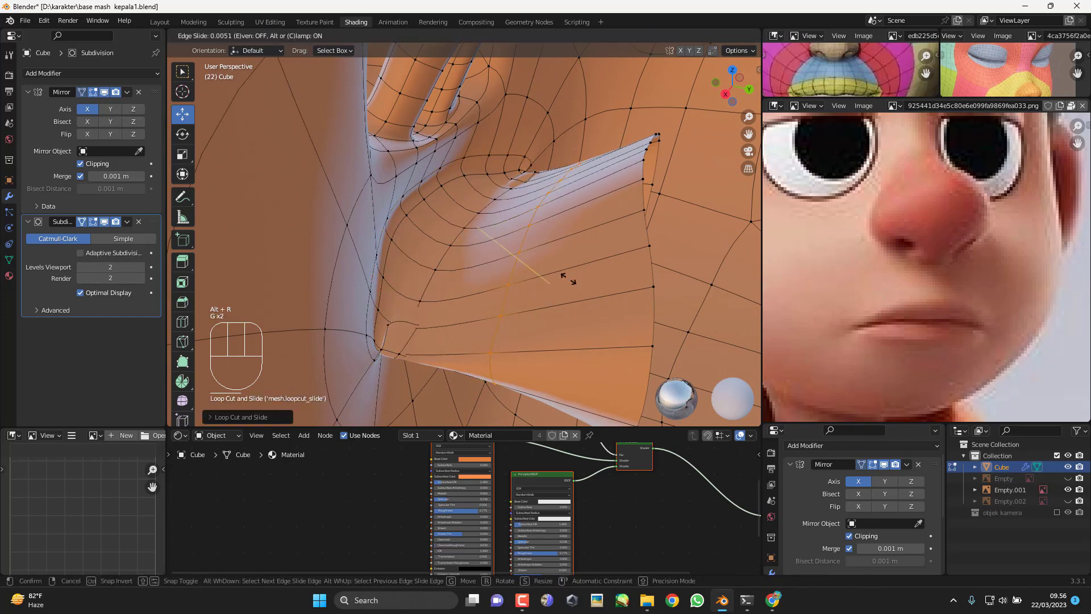
click(585, 262)
Step: Select the inner lip-edge vertices near the mouth's centre and raise them slightly in front view, including the neighbouring vertex
scroll(586, 263, down, 5)
middle_drag(586, 263, 568, 256)
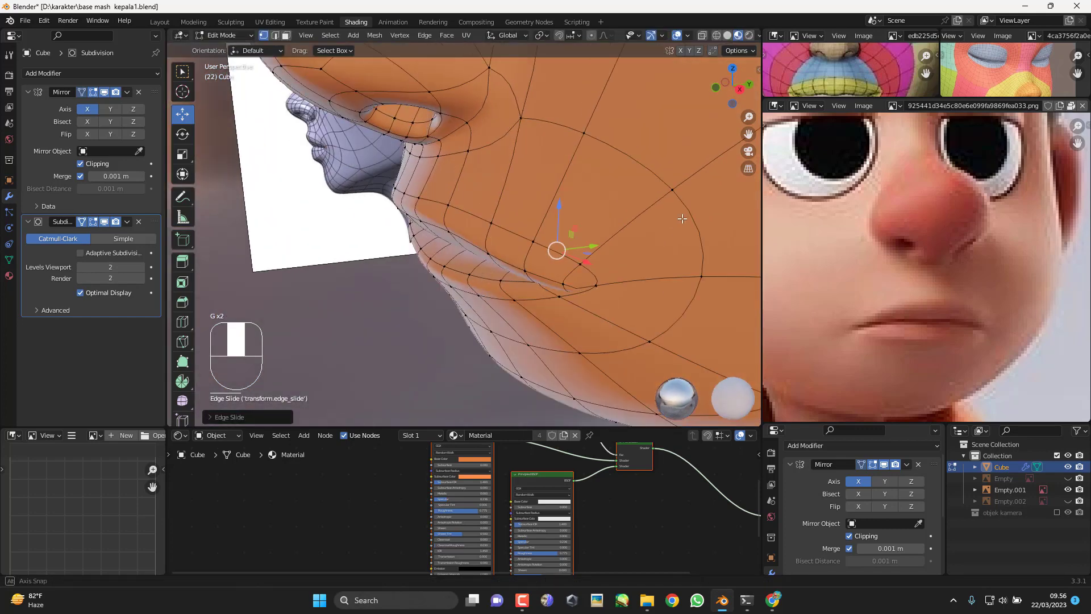
key(KP_1)
key(Tab)
mouse_move(463, 245)
middle_down()
mouse_move(465, 233)
mouse_move(485, 250)
middle_up()
key(Tab)
scroll(480, 249, up, 2)
shift+click(423, 255)
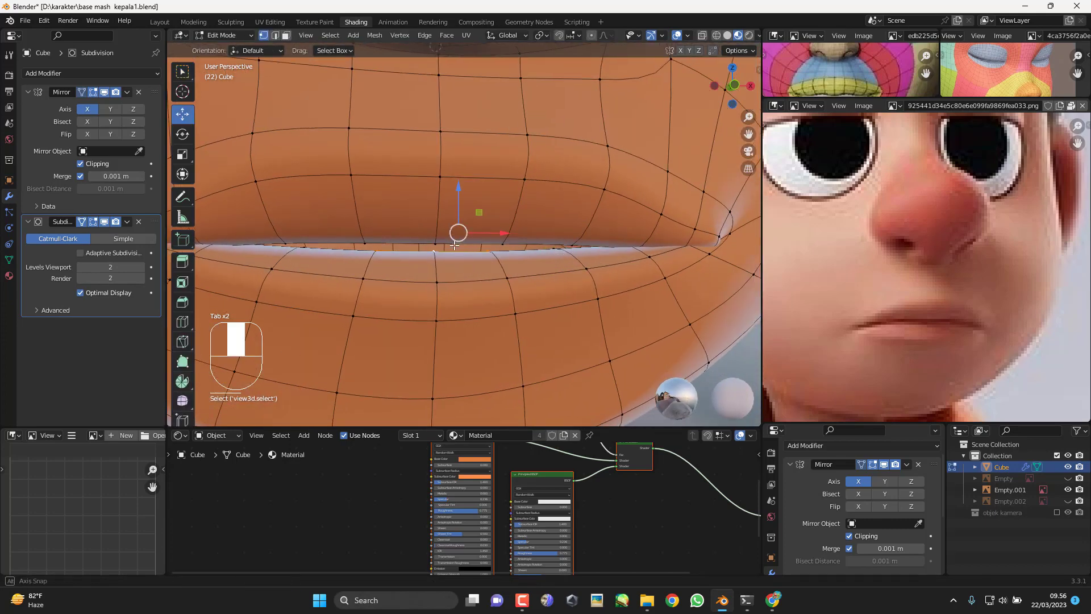
key(KP_1)
drag(461, 196, 461, 185)
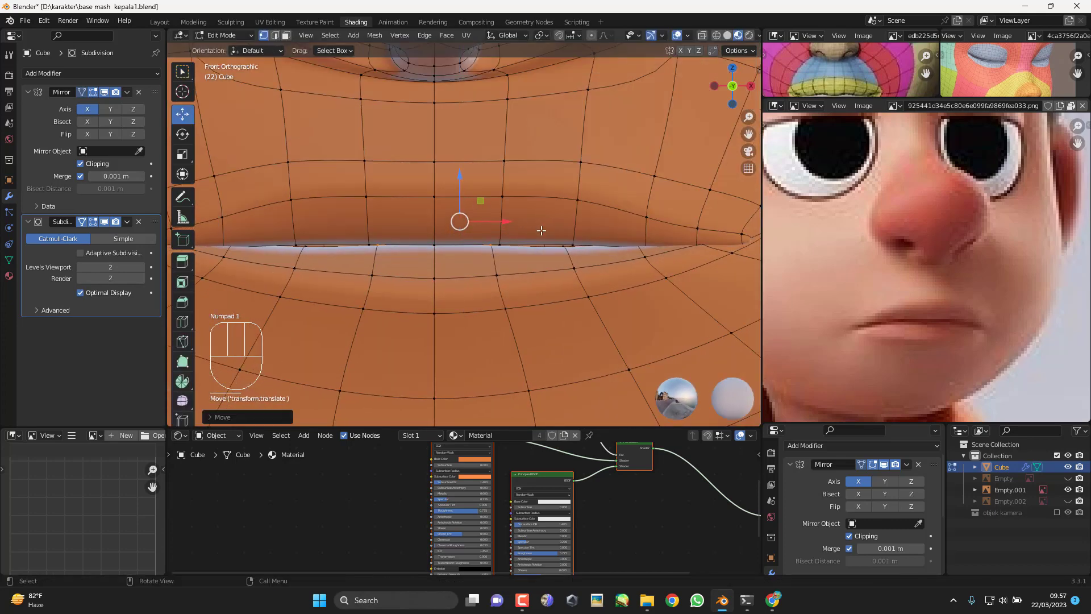
click(557, 246)
drag(560, 208, 560, 200)
Step: Switch the viewport to solid shading and check the mouth from the front and side outside mesh editing
scroll(573, 260, down, 5)
mouse_move(558, 253)
middle_down()
mouse_move(587, 284)
mouse_move(660, 275)
mouse_move(490, 275)
mouse_move(451, 241)
mouse_move(472, 314)
mouse_move(495, 291)
mouse_move(617, 281)
mouse_move(637, 292)
mouse_move(455, 314)
mouse_move(497, 282)
middle_up()
key(Tab)
key(KP_1)
key(KP_3)
key(z)
click(663, 281)
scroll(497, 283, up, 3)
key(Tab)
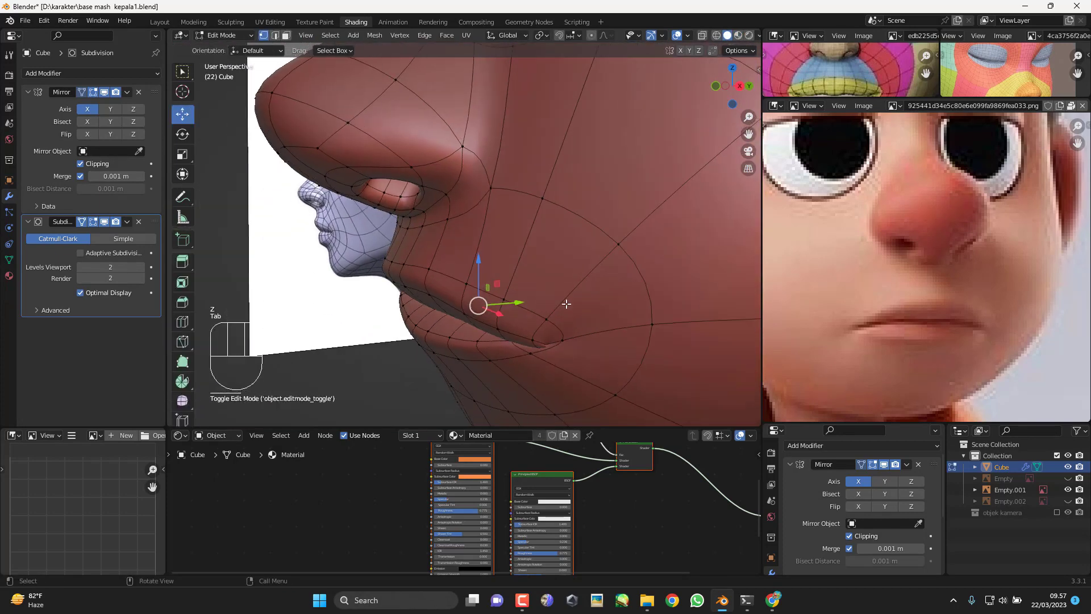
Step: Reposition the inner lip vertices near the mouth corner one by one from a view inside the head
middle_drag(571, 275, 363, 258)
key(g)
click(374, 247)
scroll(319, 230, up, 2)
click(279, 207)
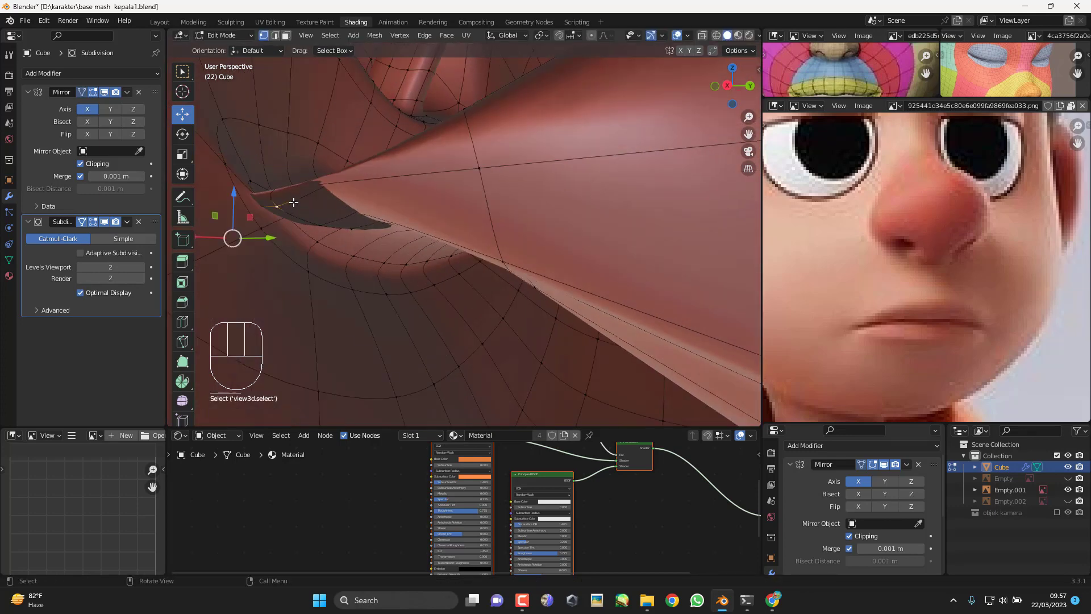
shift+middle_drag(319, 204, 441, 305)
key(g)
click(348, 215)
click(331, 272)
key(g)
click(394, 281)
Step: Rotate the selected inner lip edge beside the mouth corner and move it down onto the lower lip in front view
key(KP_1)
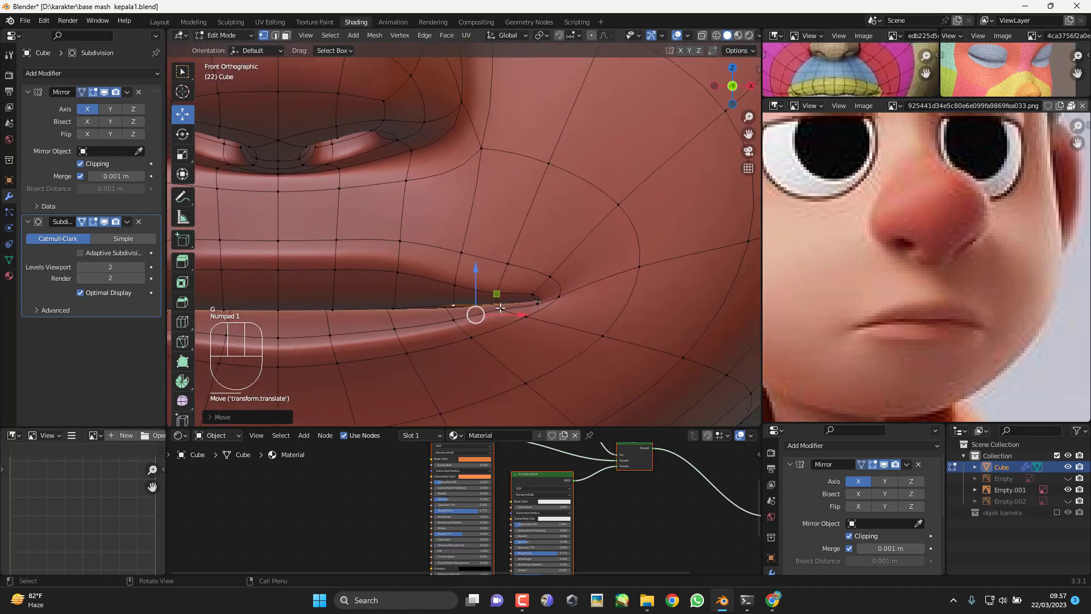
scroll(500, 307, up, 6)
key(r)
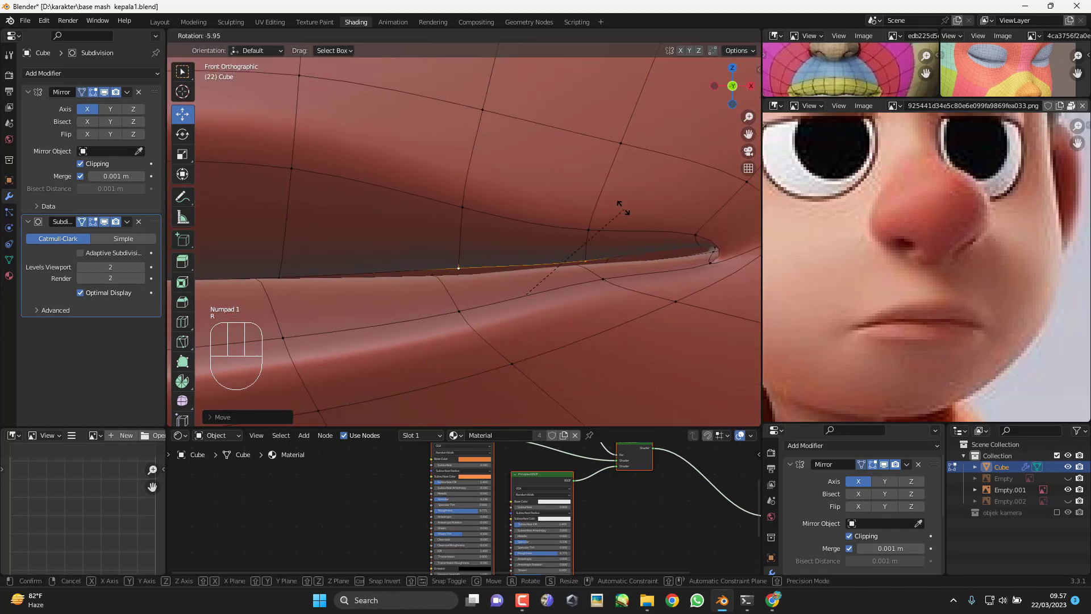
click(612, 207)
key(g)
click(616, 221)
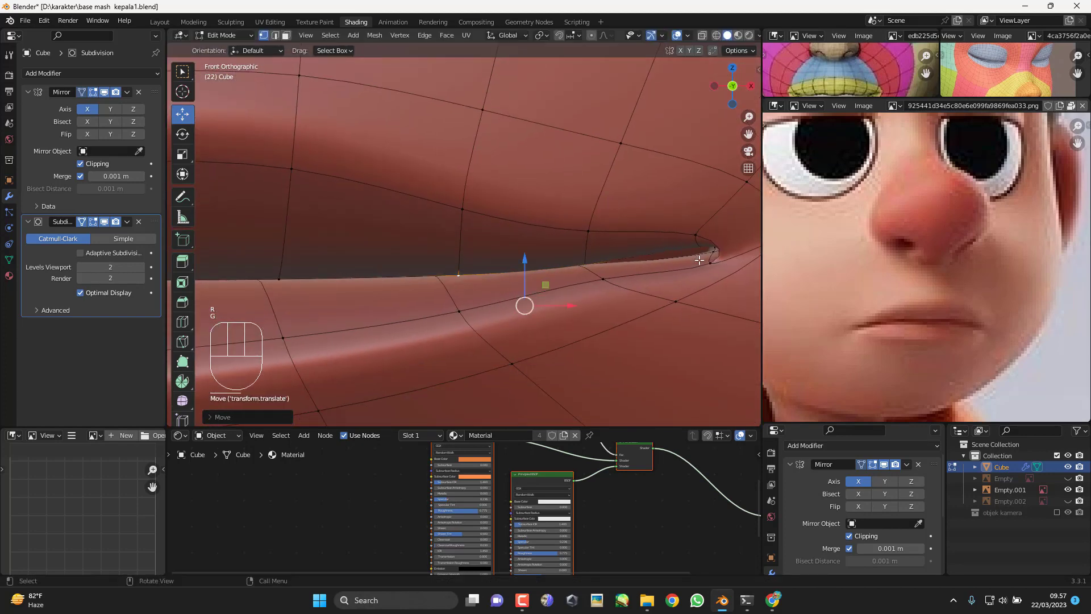
Step: Select the hidden inner mouth-corner vertex in wireframe and lower it slightly in material preview shading
key(z)
shift+middle_drag(732, 244, 652, 261)
click(625, 261)
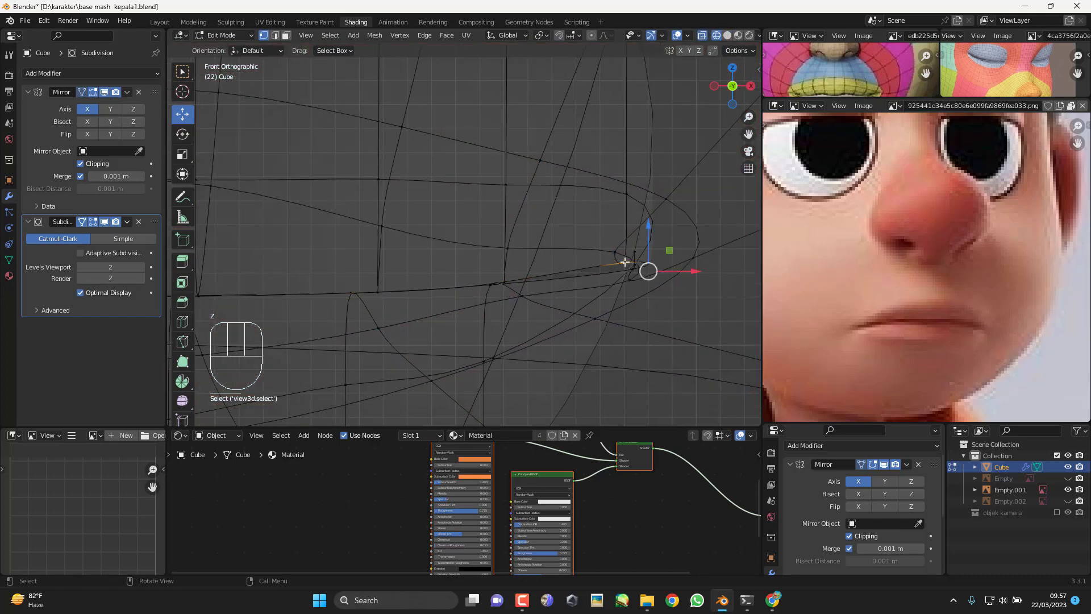
key(z)
click(659, 332)
key(g)
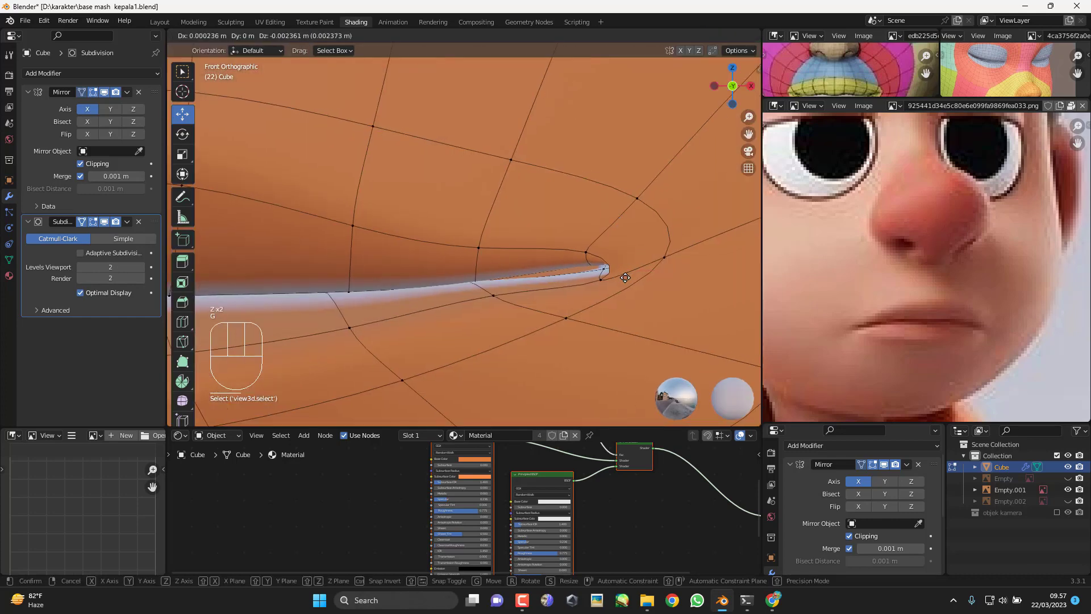
click(630, 288)
Step: In solid shading, lower the upper-lip rim vertex beside the mouth corner and slide the two adjacent rim vertices upward
key(z)
click(592, 244)
key(g)
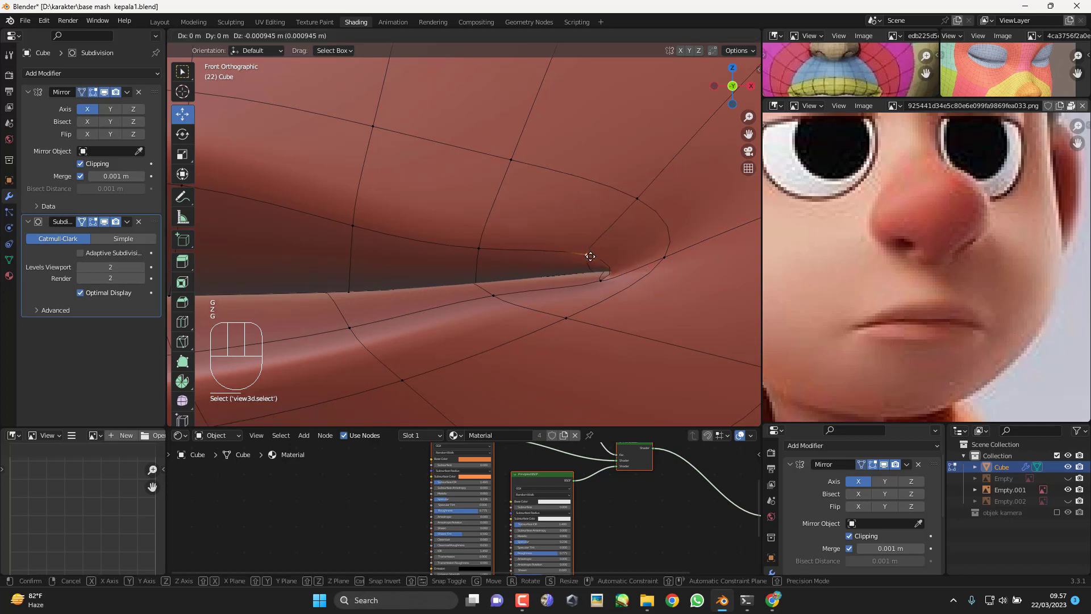
click(592, 267)
key(g)
key(g)
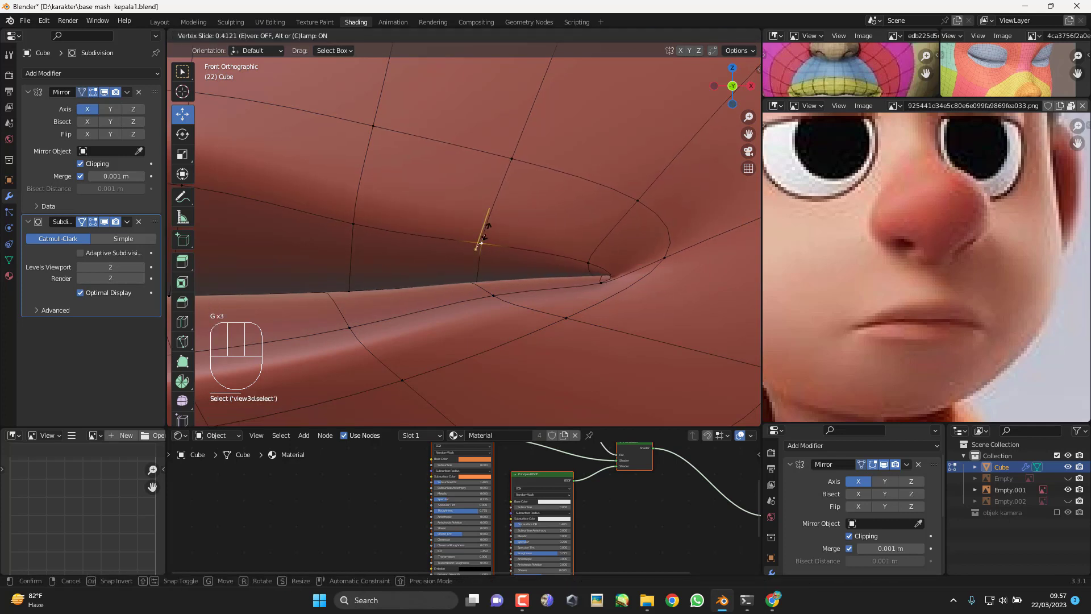
click(480, 236)
click(352, 219)
key(g)
key(g)
click(463, 227)
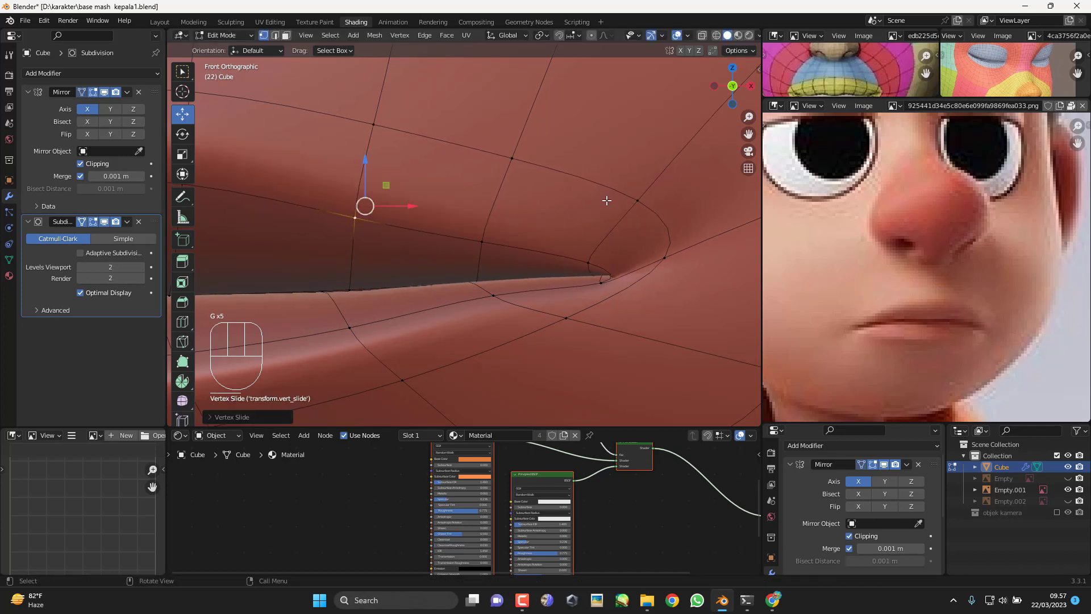
Step: Slide the two upper-lip outer loop vertices near the mouth corner down toward the lip rim
click(613, 200)
shift+click(513, 160)
key(g)
key(g)
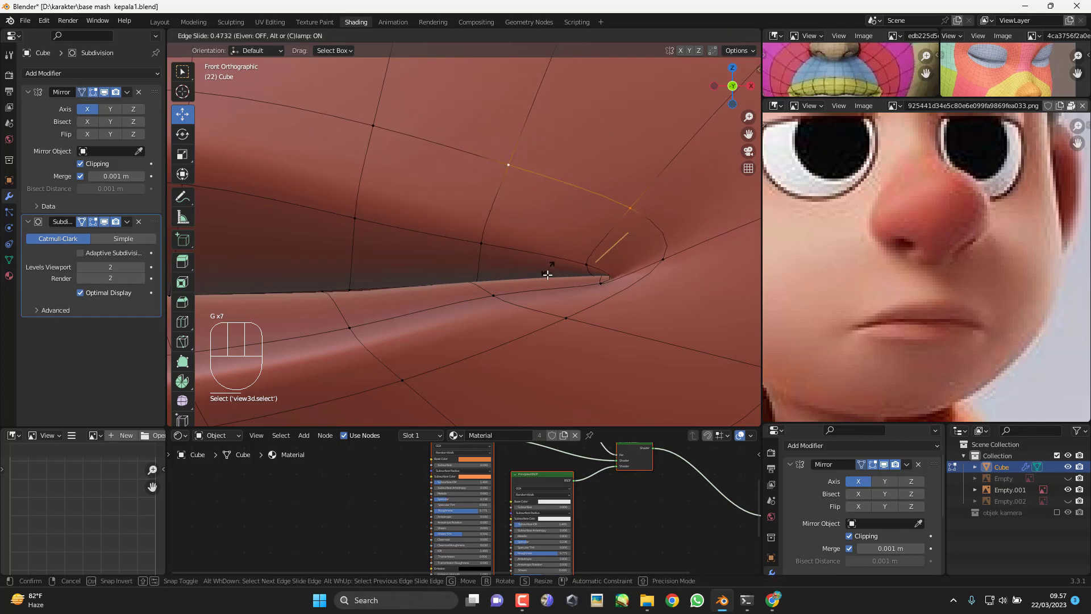
click(549, 276)
Step: Lower the outermost mouth-corner vertex and adjust the inner corner vertex to tighten the lip corner
click(671, 266)
shift+middle_drag(671, 266, 570, 269)
scroll(570, 268, down, 3)
key(g)
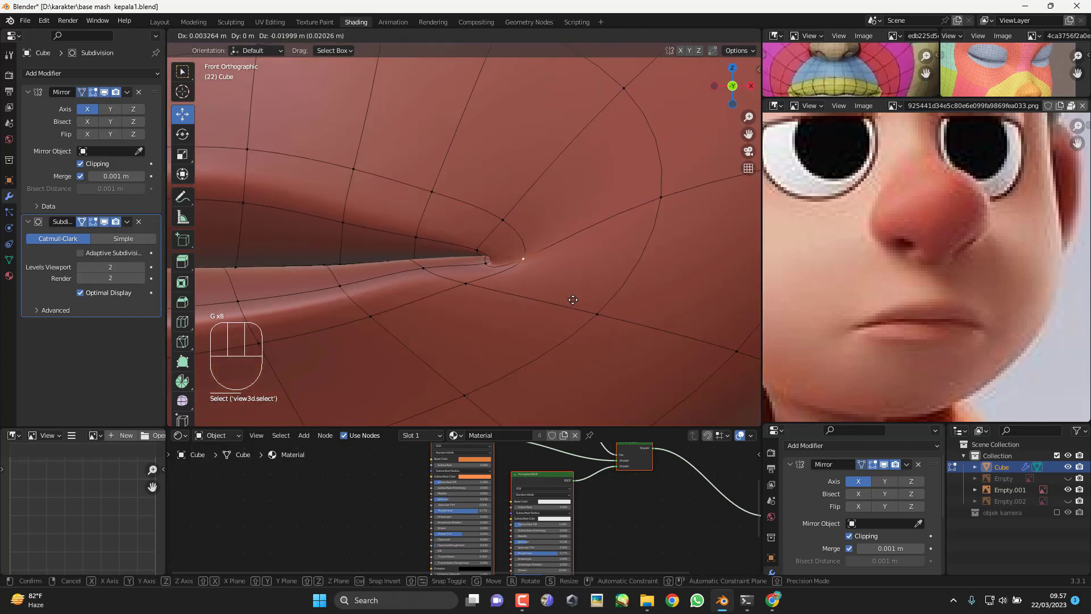
click(573, 300)
key(g)
click(490, 248)
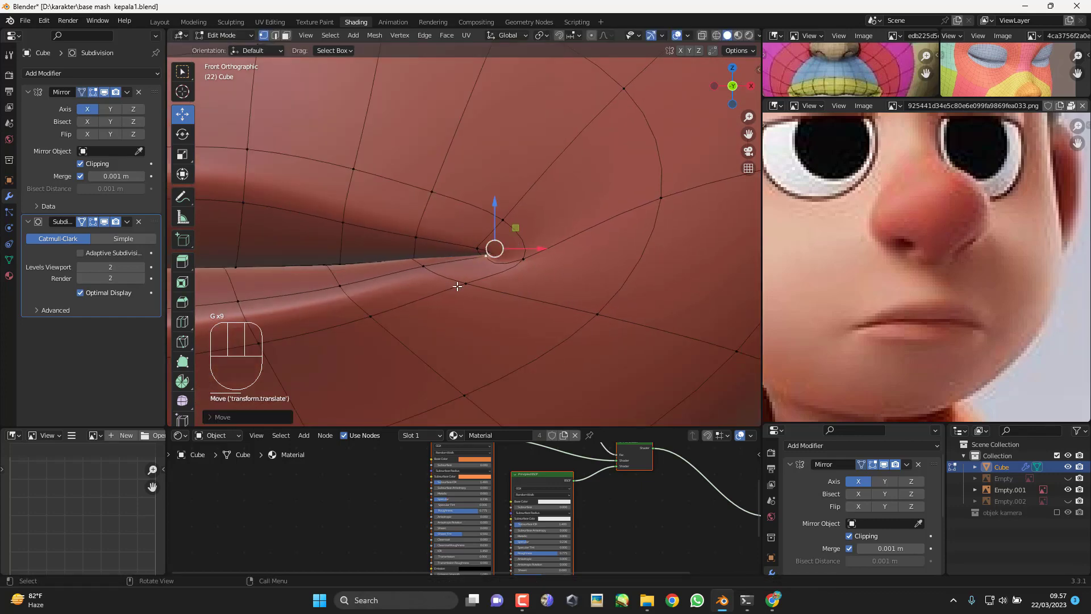
Step: Reposition the lower-lip rim and outer loop vertices beside the mouth corner to smooth the lip's taper
key(g)
key(g)
click(434, 290)
key(g)
click(465, 302)
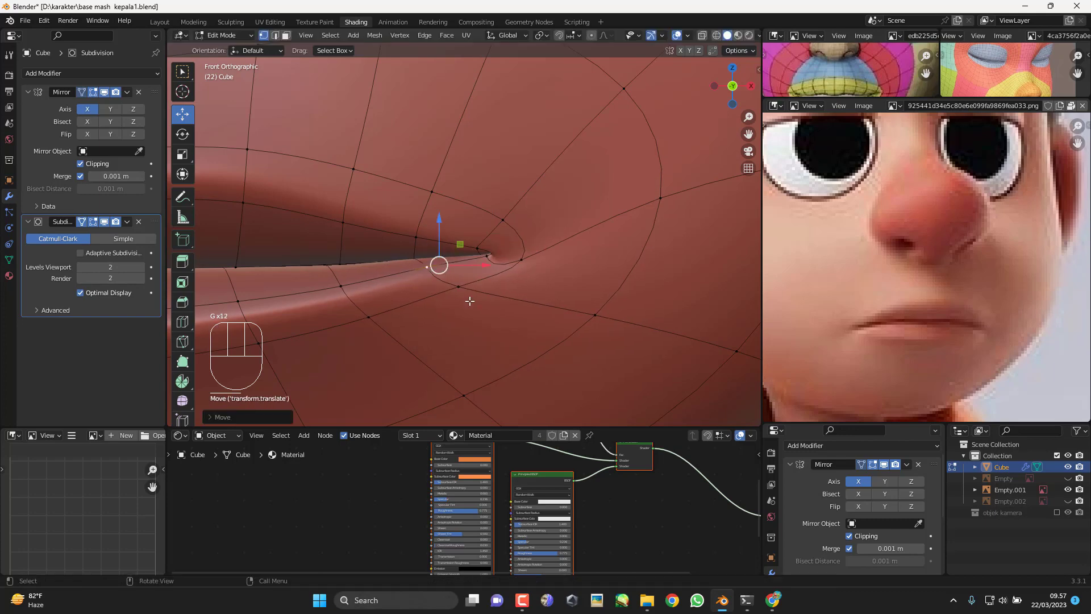
key(g)
click(487, 299)
click(461, 287)
key(g)
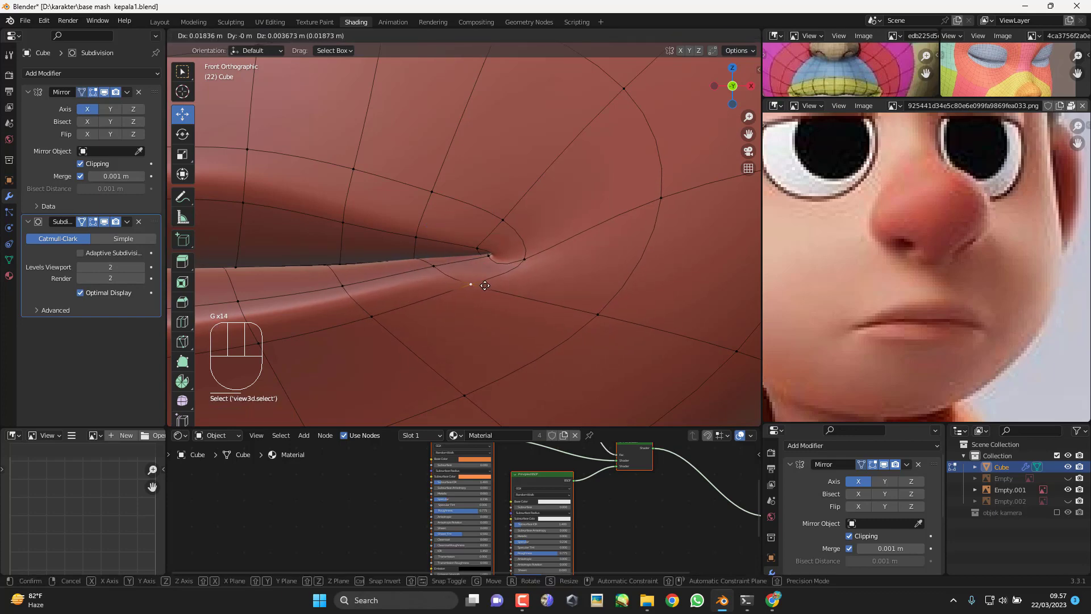
click(486, 284)
Step: Slide the edge row running from below the mouth corner to the jaw downward, then reposition its outer vertex
click(607, 314)
scroll(654, 336, down, 2)
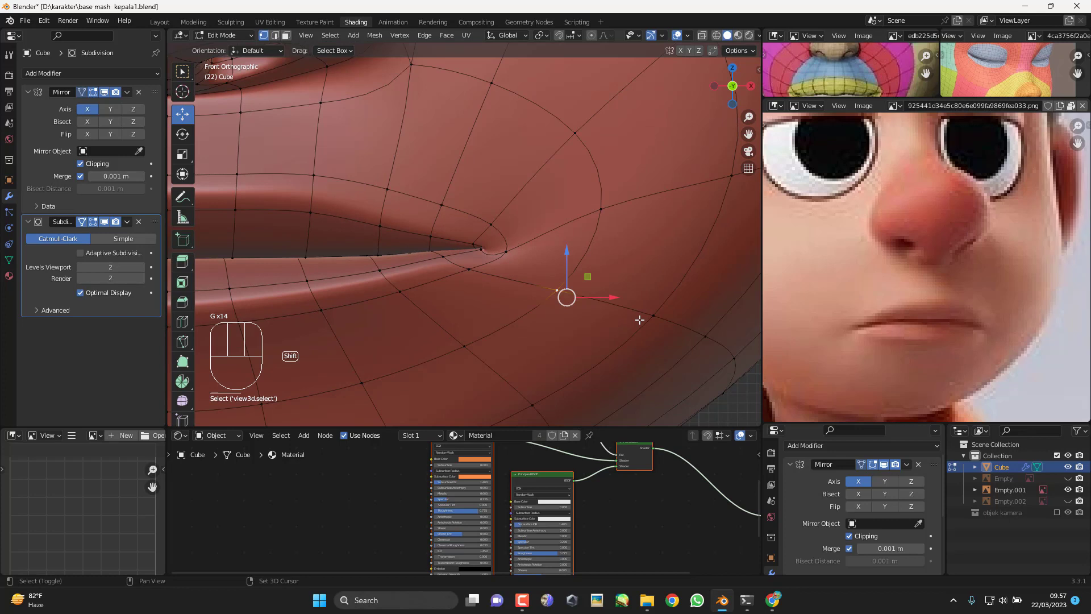
shift+click(730, 352)
key(g)
key(g)
click(697, 341)
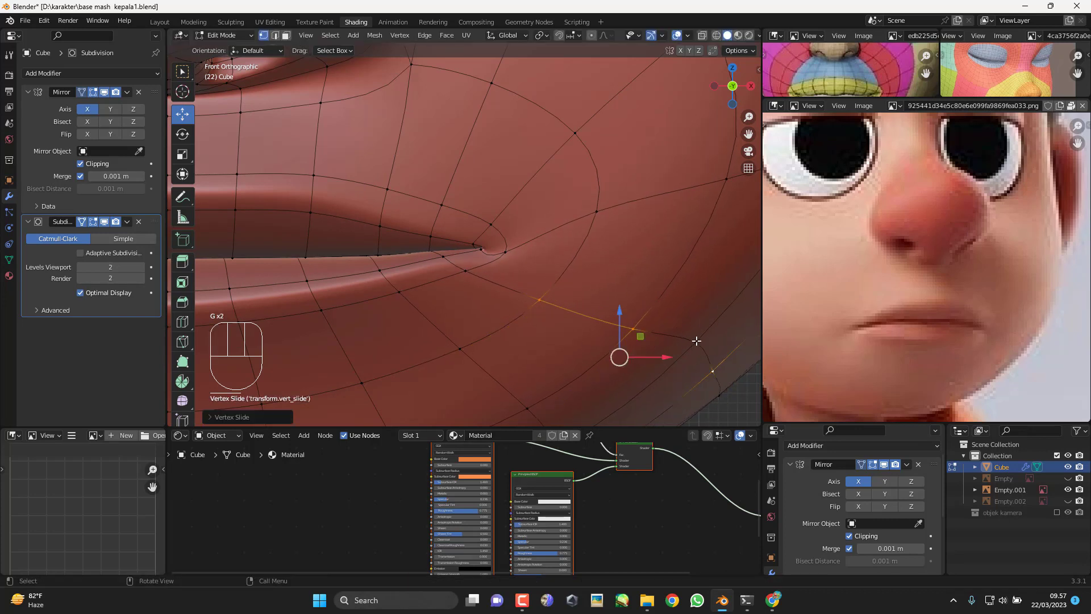
click(698, 348)
key(g)
key(g)
click(674, 368)
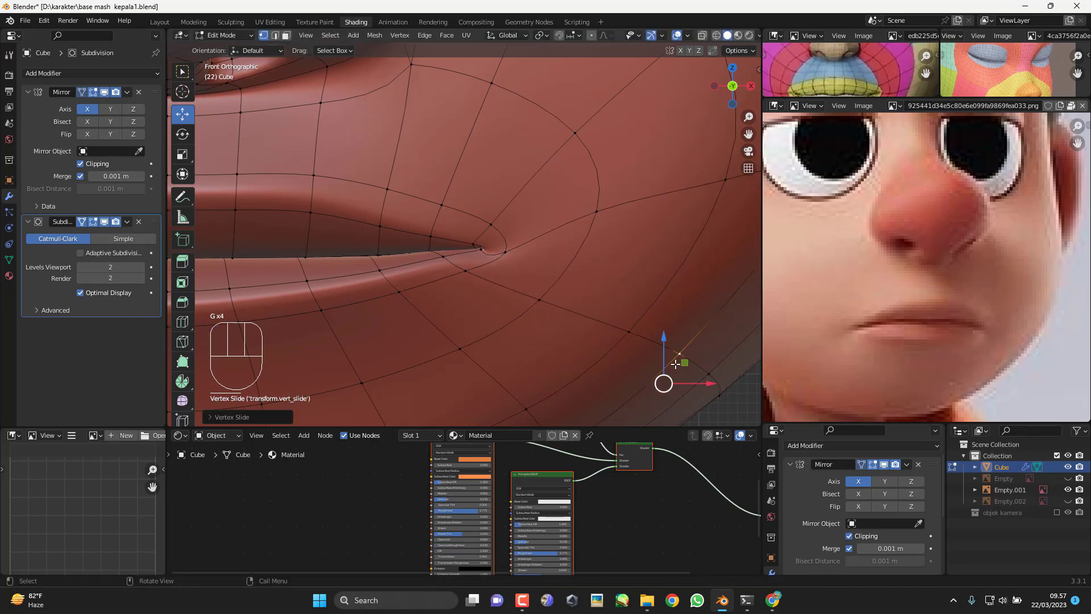
key(g)
click(681, 368)
Step: Slide the edge row running from the mouth corner across the cheek downward and nudge it into place
click(604, 215)
scroll(684, 242, down, 3)
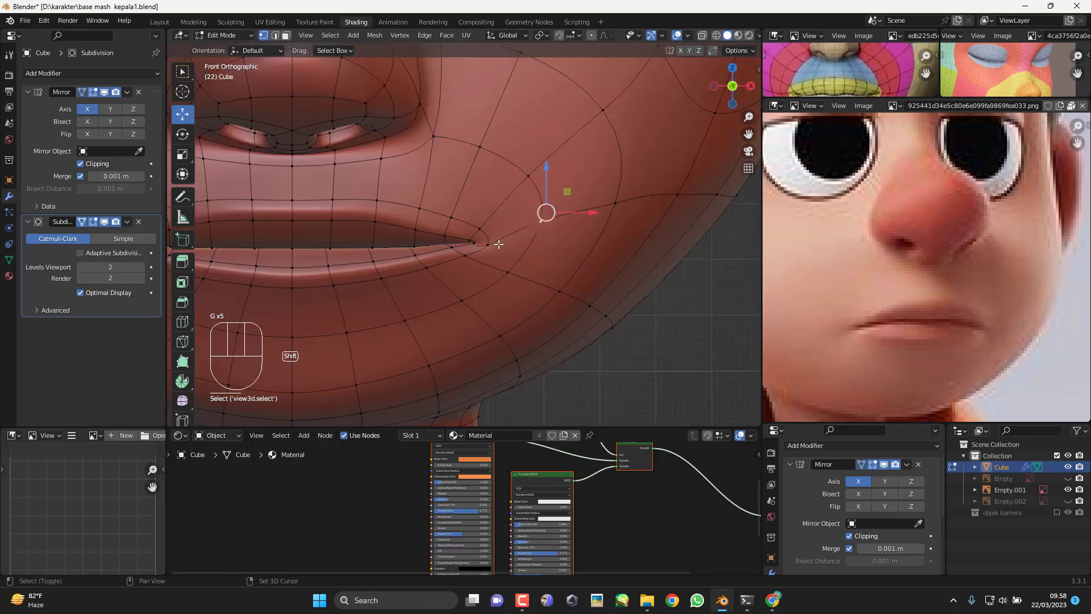
shift+click(669, 192)
key(g)
key(g)
click(665, 224)
key(g)
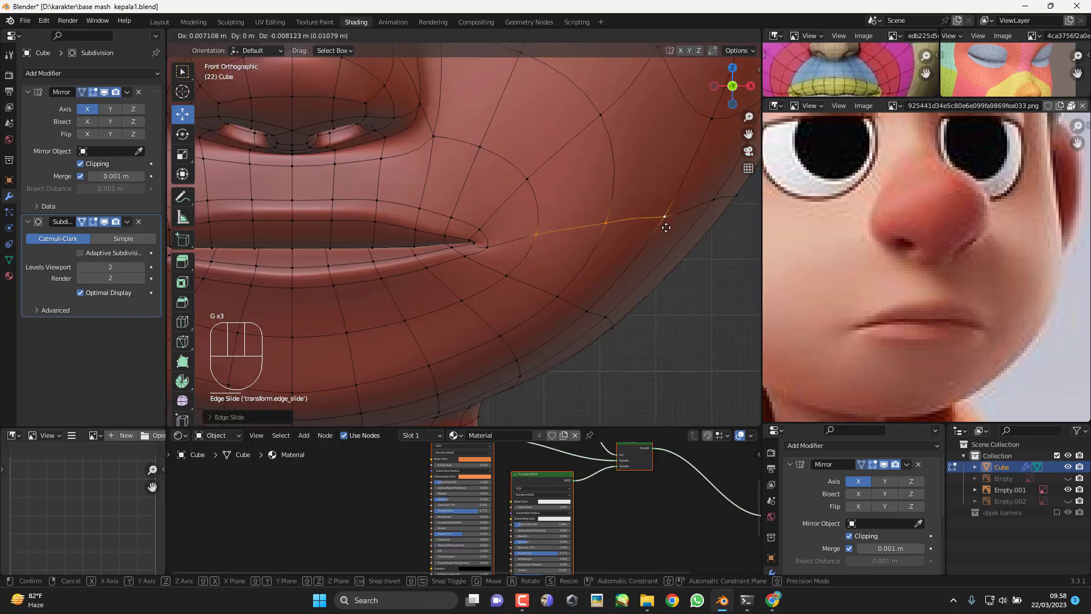
click(666, 228)
Step: Lower the cheek row's vertex at the face outline and nudge its vertices nearer the mouth corner into line
click(710, 215)
key(g)
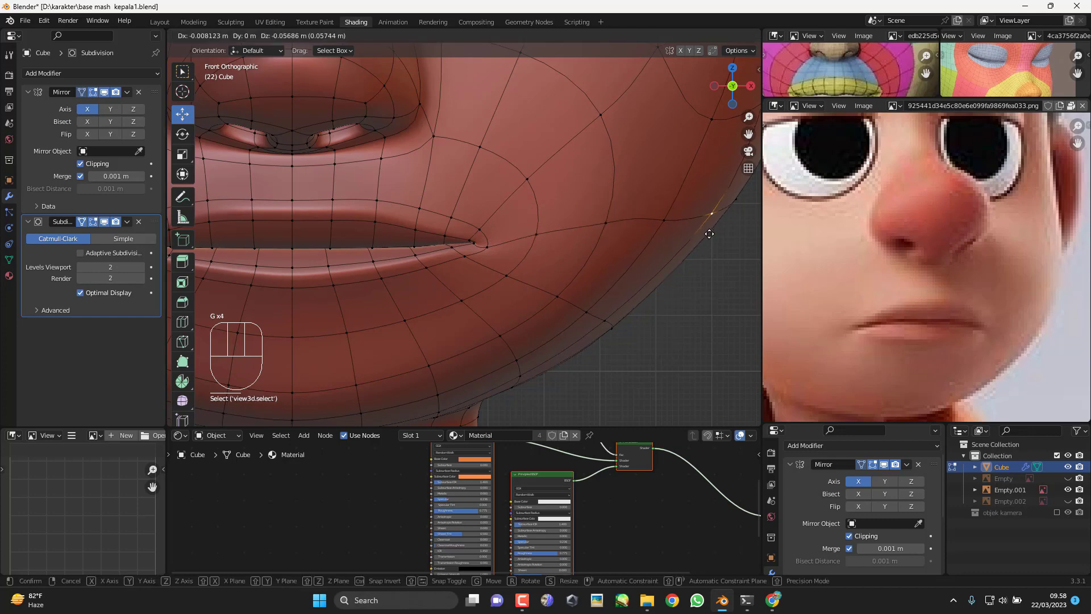
click(709, 233)
click(613, 219)
key(g)
click(607, 228)
click(528, 235)
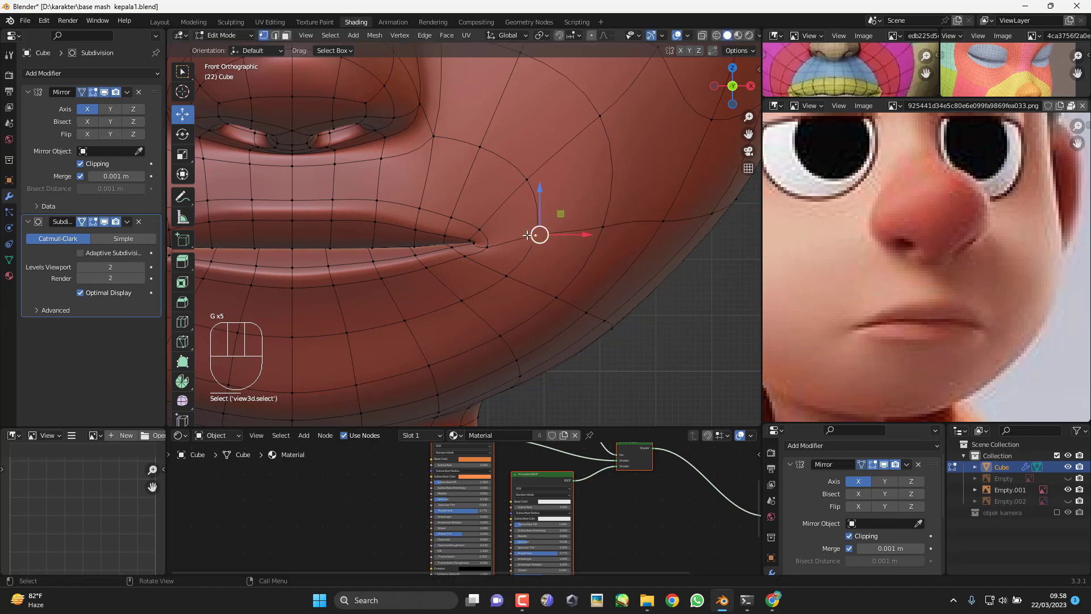
key(g)
click(529, 235)
Step: Select the outer mouth-corner vertex and reposition it from front and angled views to sharpen the corner
scroll(512, 244, up, 3)
click(505, 260)
middle_drag(537, 265, 539, 304)
key(g)
click(497, 204)
key(g)
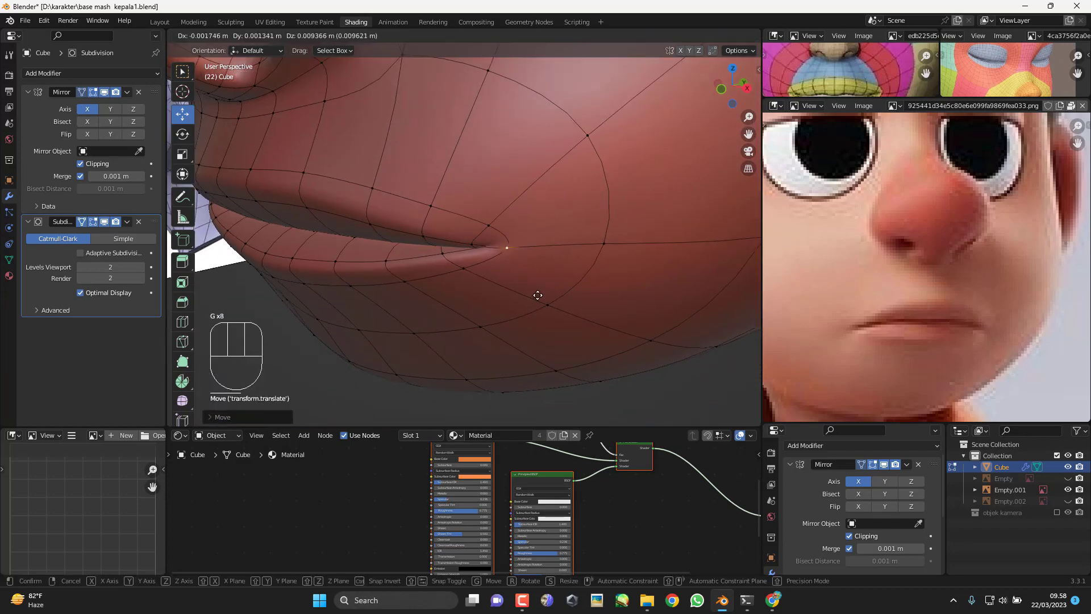
click(538, 296)
Step: Inspect the whole head from the front outside mesh editing, then examine the editable mouth profile from the side
key(Tab)
scroll(580, 291, down, 8)
key(KP_1)
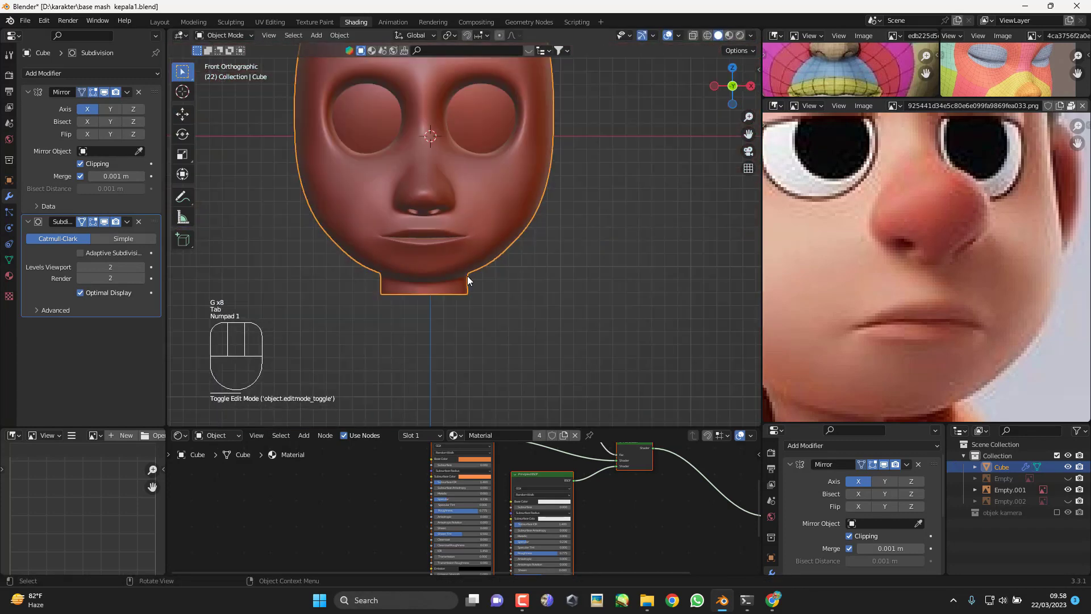
middle_drag(577, 291, 439, 268)
key(Tab)
key(KP_3)
scroll(544, 283, up, 7)
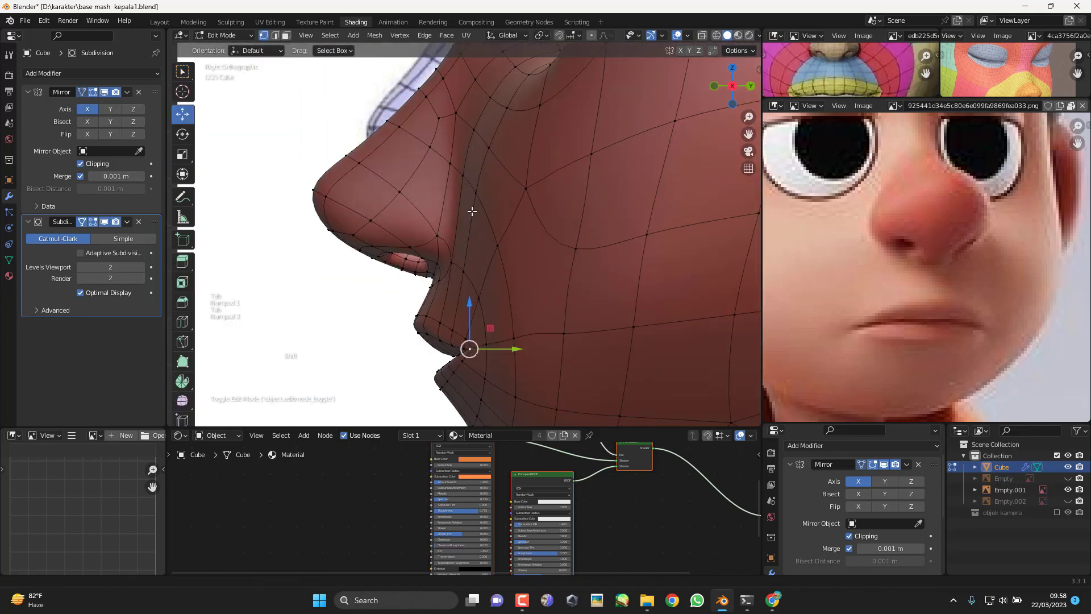
Step: Examine the mouth corner from several angles, then shift the cheek-row vertex behind it into line in the side view
middle_drag(472, 212, 512, 236)
scroll(507, 280, up, 3)
scroll(480, 203, down, 2)
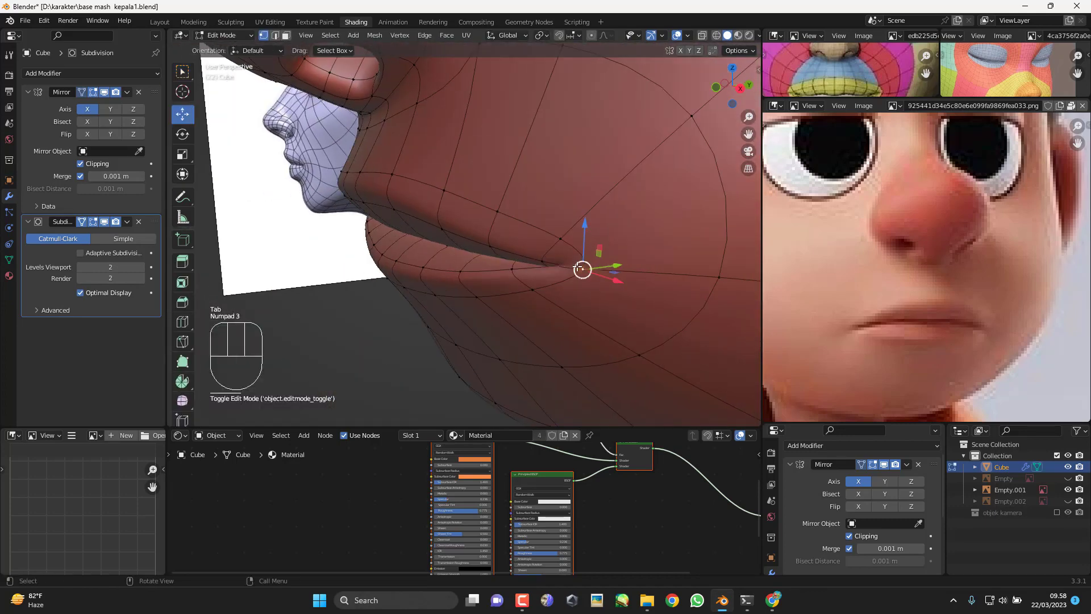
click(578, 267)
middle_drag(578, 266, 614, 251)
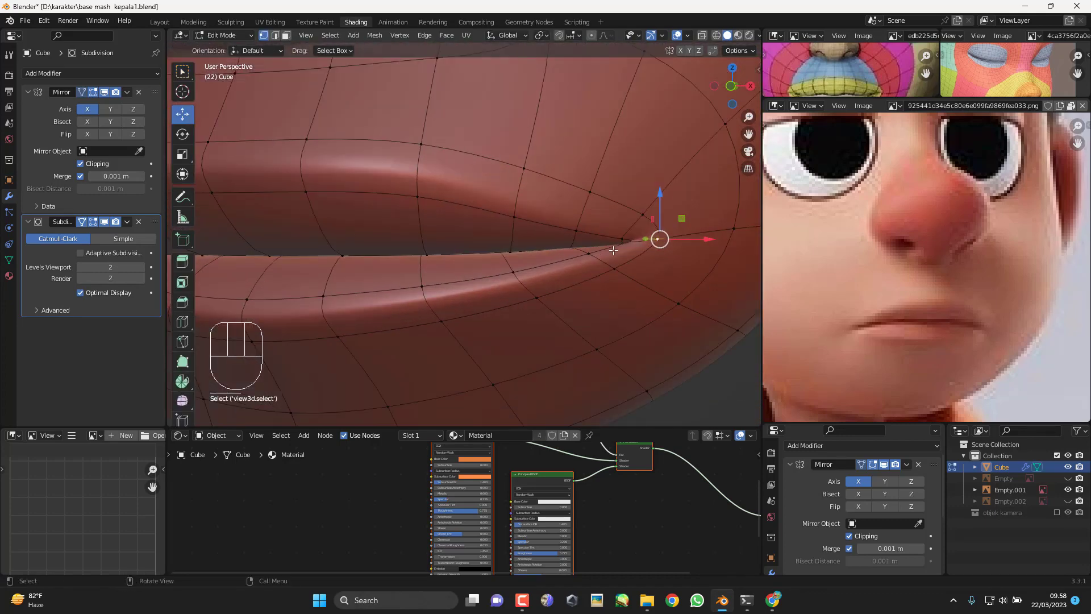
scroll(646, 242, down, 3)
key(KP_3)
scroll(498, 295, up, 2)
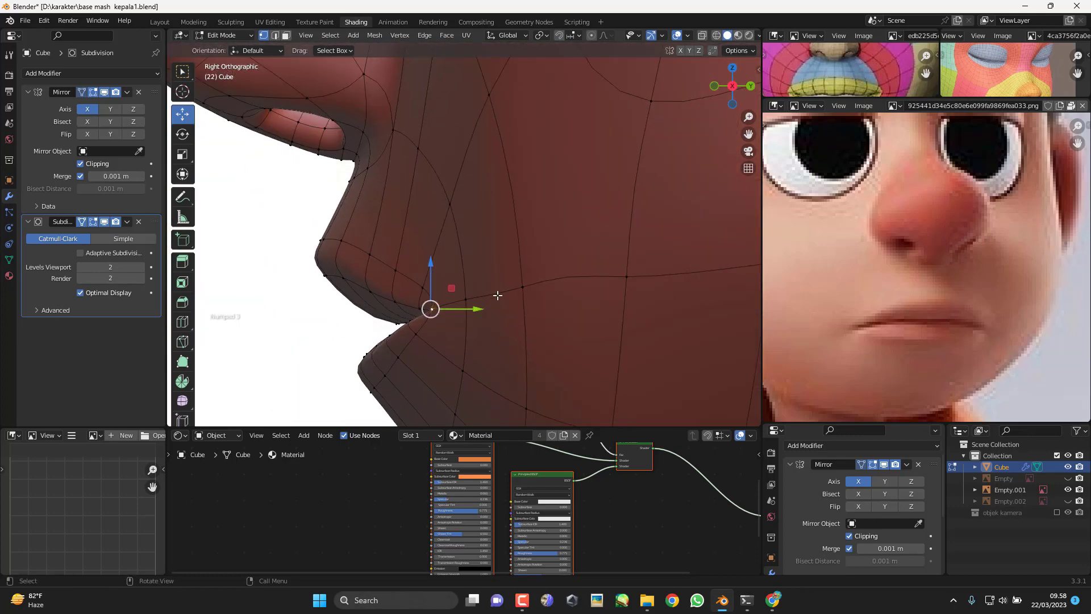
key(g)
click(659, 276)
key(g)
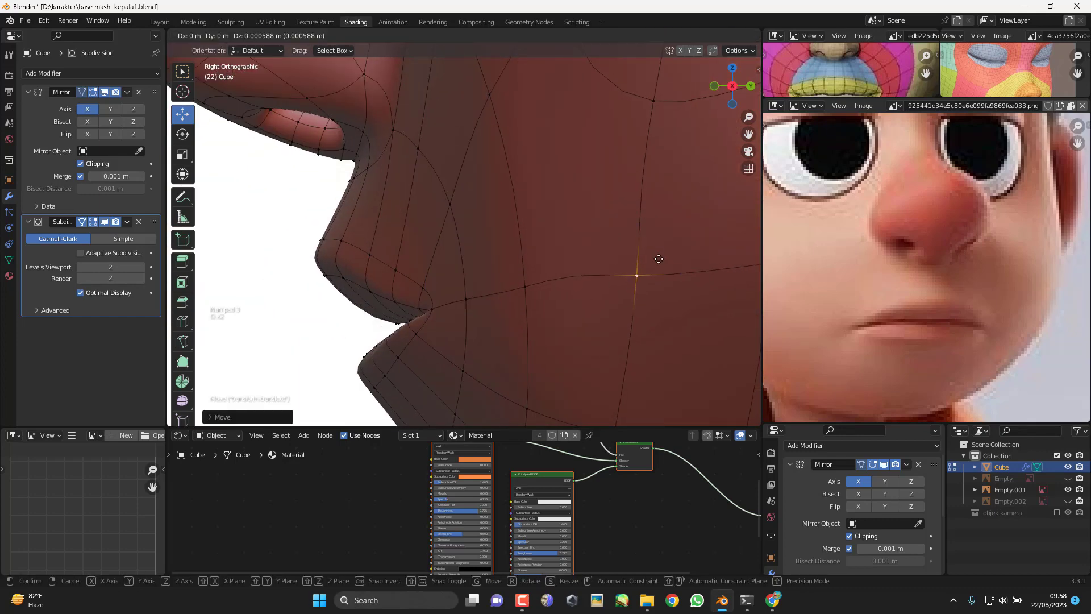
click(658, 256)
Step: Select the mouth-corner vertex, enable proportional editing and move the corner backward along the Y axis
click(433, 308)
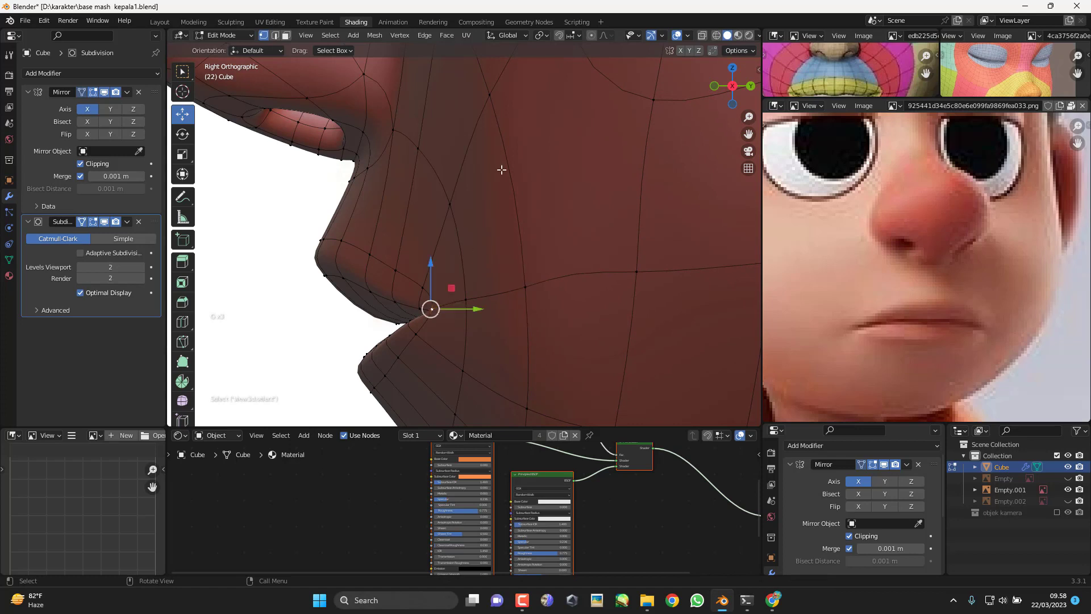
click(593, 35)
drag(467, 309, 500, 307)
scroll(481, 309, down, 2)
middle_drag(500, 308, 311, 76)
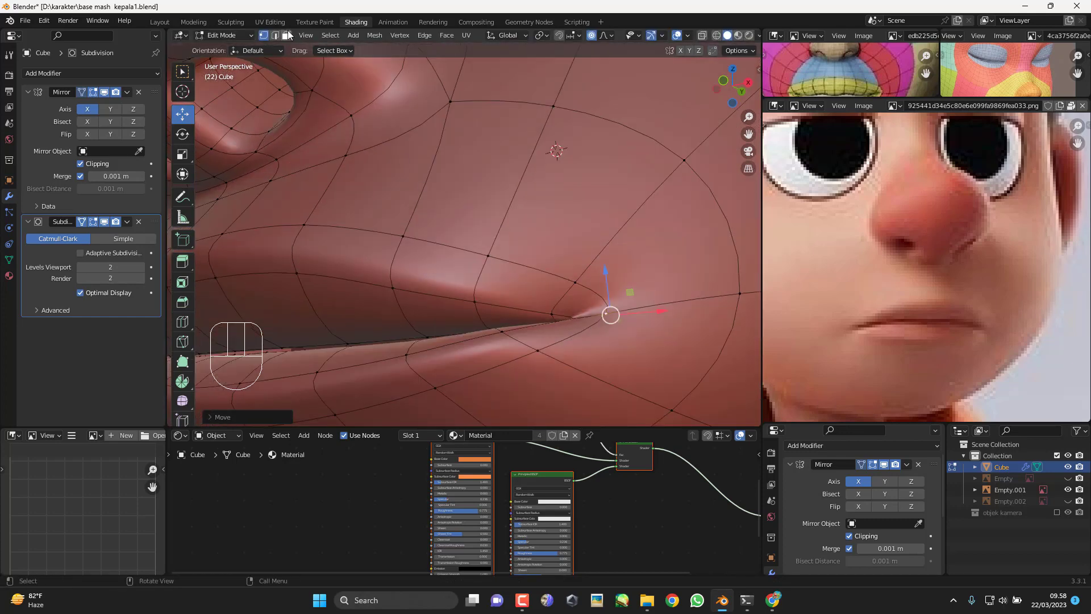
Step: In face selection mode, select the small face at the mouth corner and push it slightly back along Y in side view
click(287, 33)
shift+middle_drag(566, 291, 531, 257)
click(527, 279)
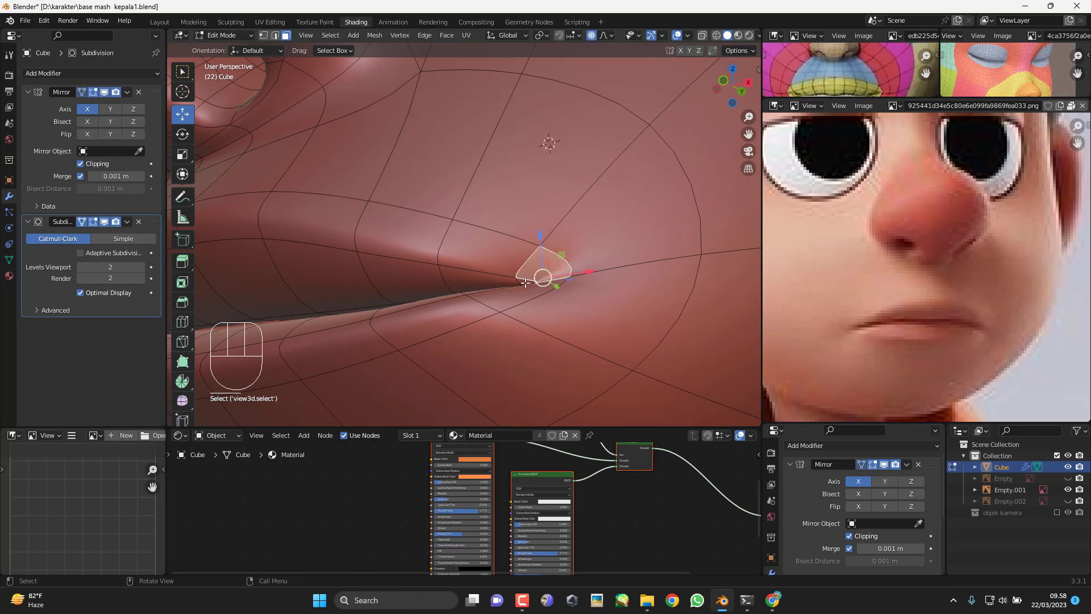
key(KP_3)
drag(455, 314, 466, 313)
shift+middle_drag(397, 332, 445, 263)
scroll(429, 278, up, 2)
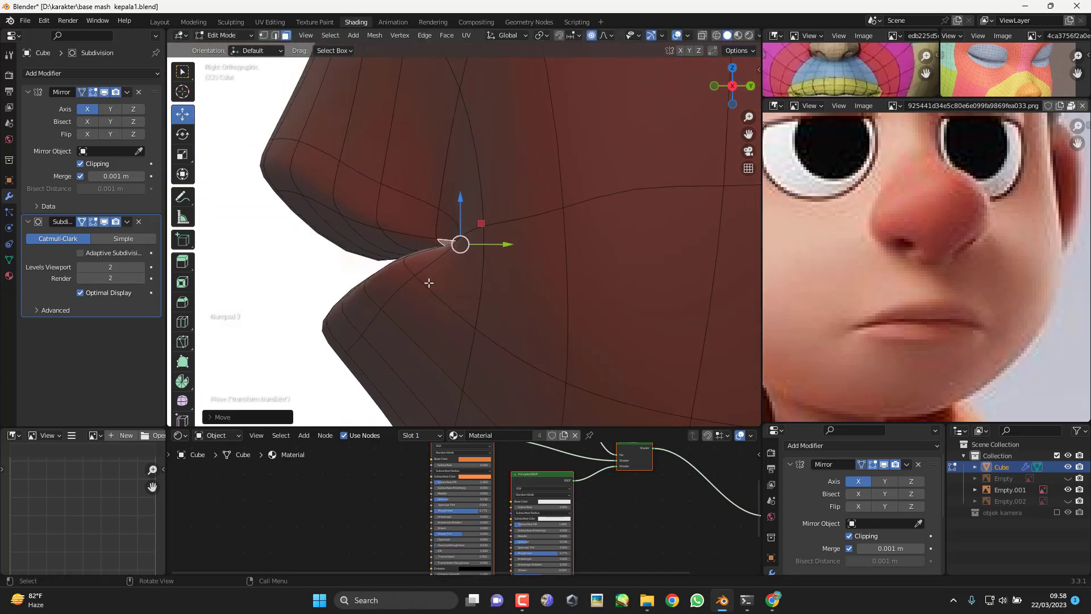
Step: Select the lower-lip face near the mouth corner, then move and slightly rotate it with proportional editing to follow the lip line
click(405, 275)
key(g)
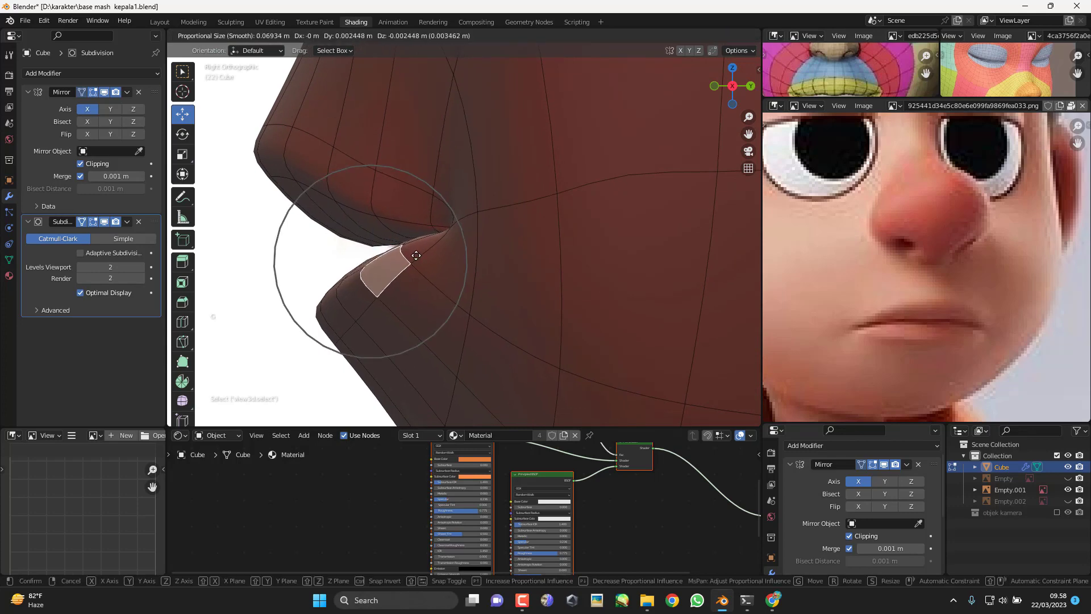
click(422, 252)
key(r)
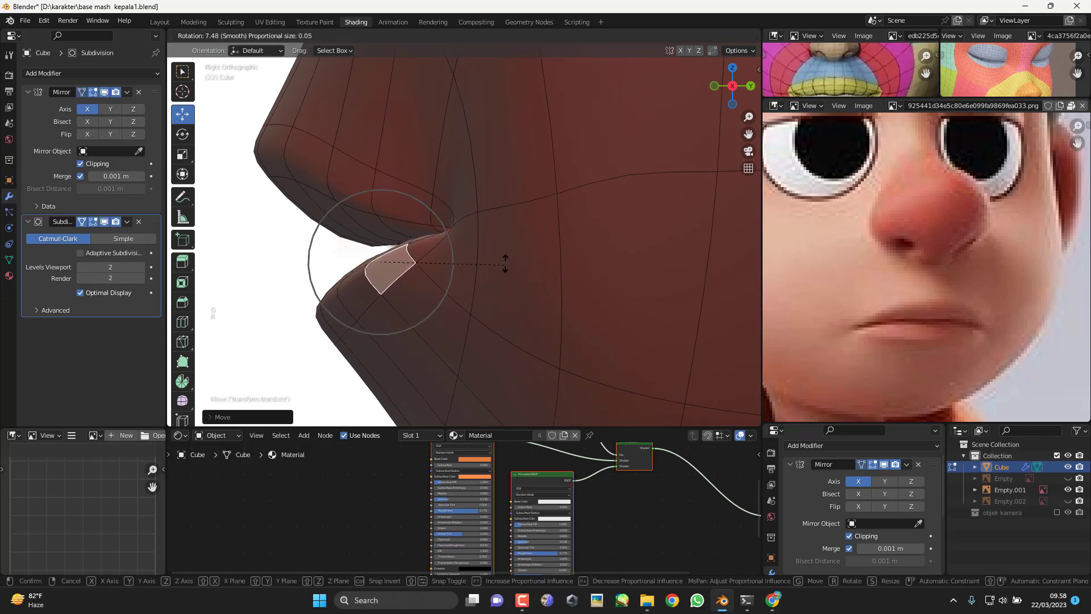
click(506, 256)
Step: Select the face at the cheek's outer edge beside the mouth and move it outward along the X axis
mouse_move(511, 246)
middle_down()
mouse_move(487, 280)
mouse_move(531, 256)
mouse_move(653, 296)
mouse_move(625, 299)
mouse_move(525, 232)
middle_up()
click(624, 293)
middle_drag(526, 232, 560, 243)
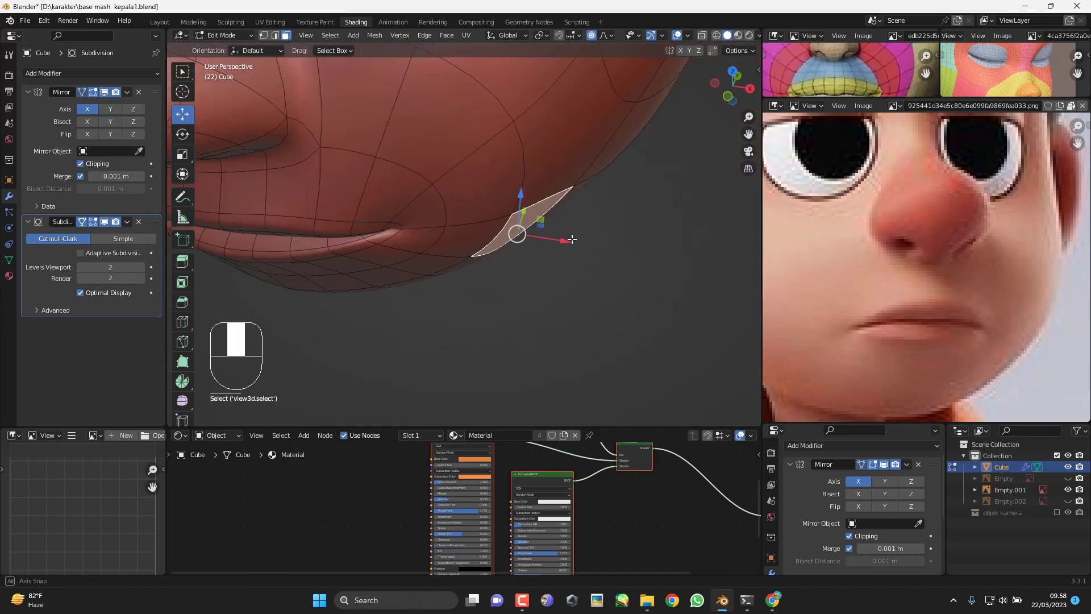
drag(570, 242, 582, 249)
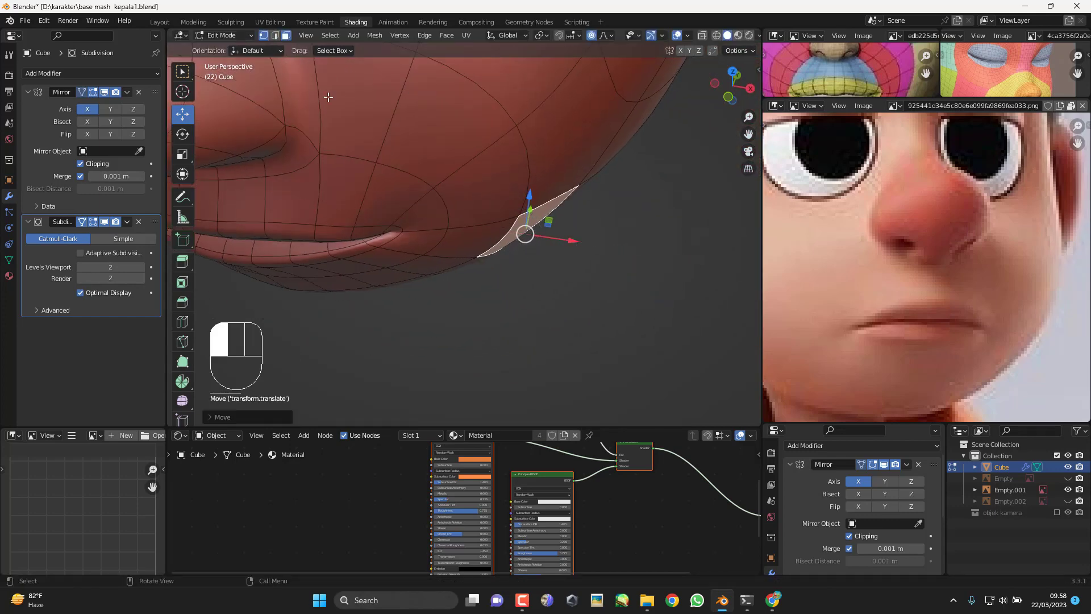
Step: Select the outer cheek vertices beside the mouth and reposition them to round the face outline, checking the head from the front
middle_drag(533, 221, 473, 189)
click(579, 200)
shift+click(533, 270)
middle_drag(570, 284, 604, 233)
key(g)
click(542, 212)
click(547, 213)
key(g)
click(556, 254)
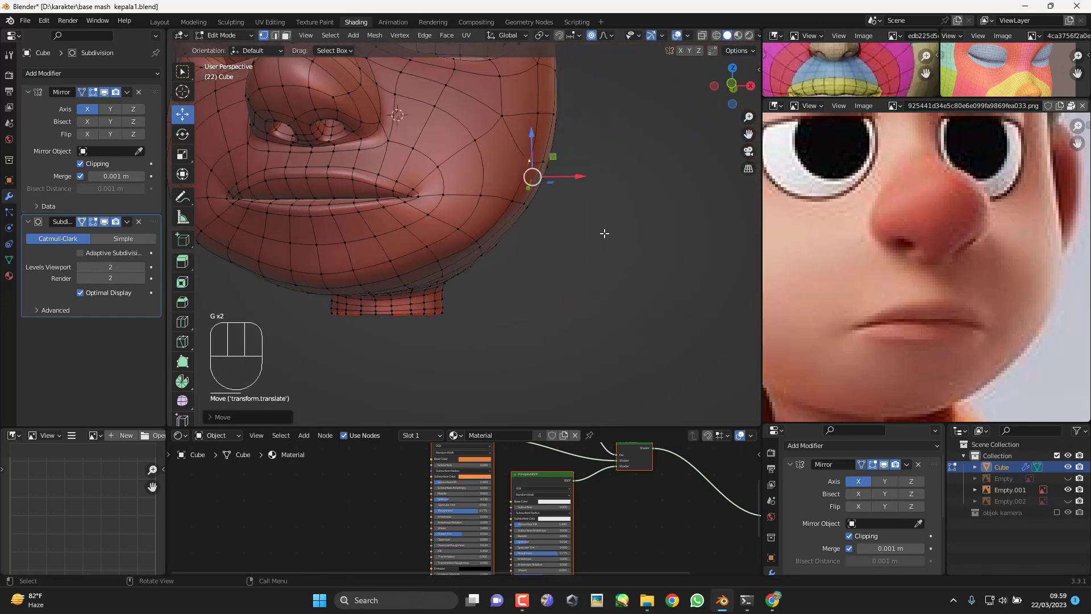
key(KP_1)
key(Tab)
scroll(511, 313, up, 4)
key(Tab)
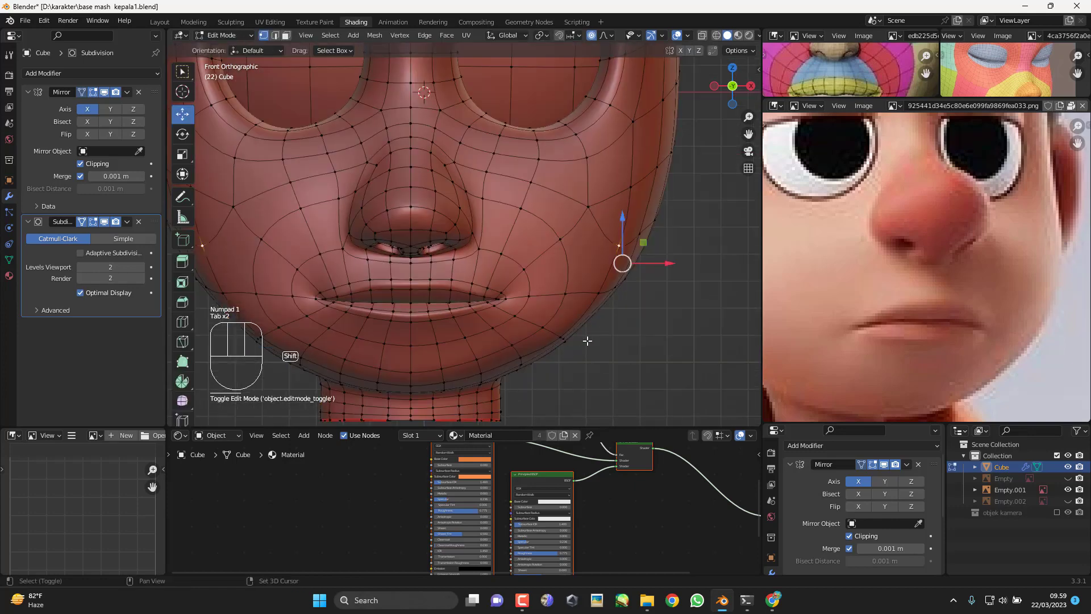
Step: Reposition two jawline vertices below the mouth corner in the front view to smooth the lower face outline
middle_drag(587, 341, 568, 299)
click(551, 309)
key(KP_1)
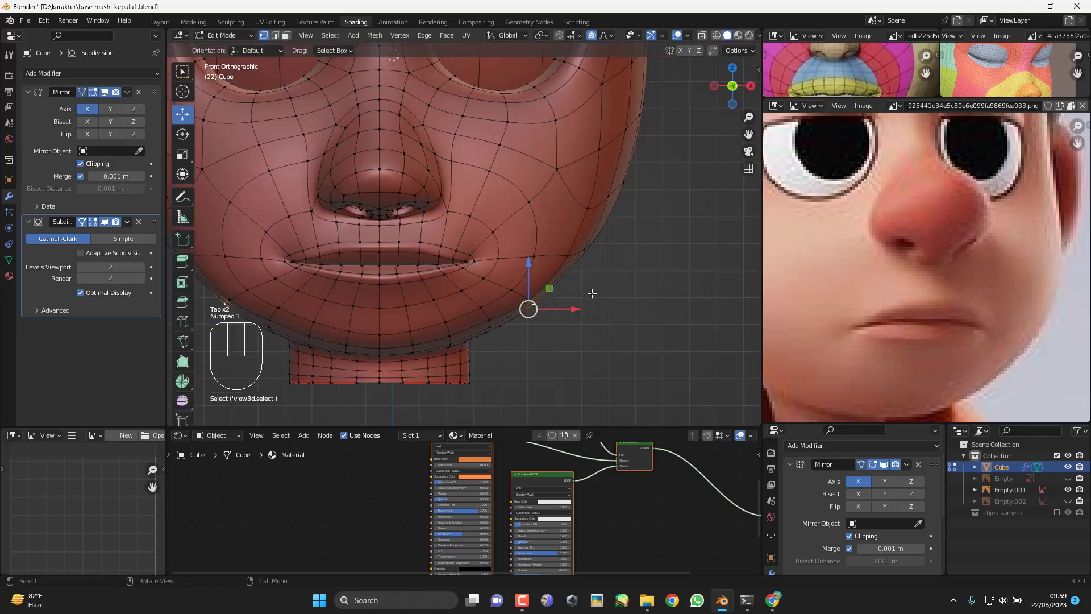
scroll(591, 294, up, 3)
key(g)
click(583, 290)
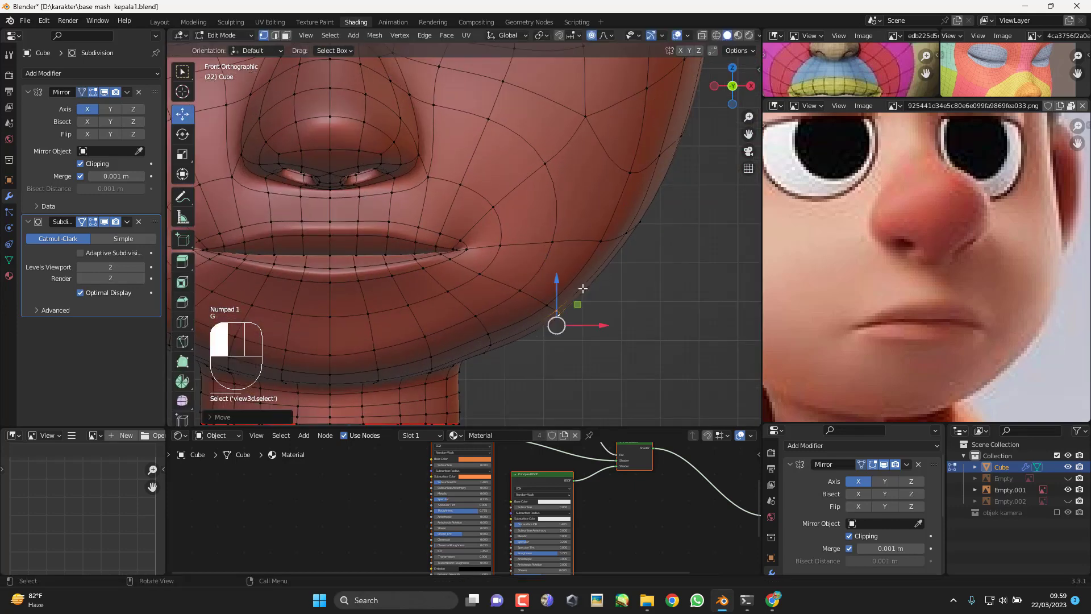
click(494, 337)
key(g)
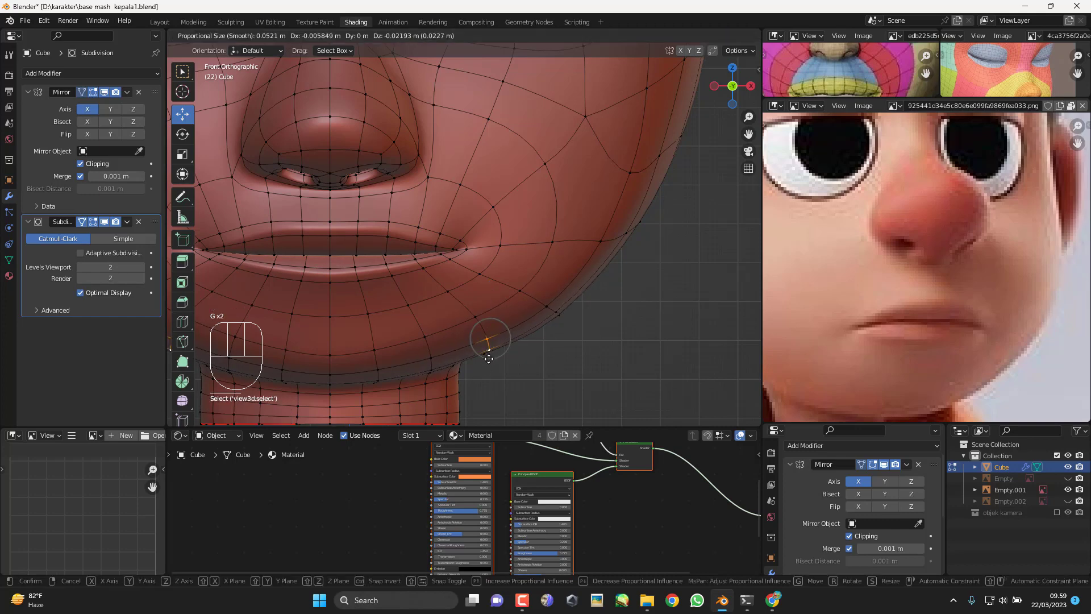
click(489, 359)
Step: Select the chin edge row below the lower lip and slide it to even out the spacing
shift+middle_drag(291, 356, 425, 330)
click(418, 344)
alt+shift+click(431, 308)
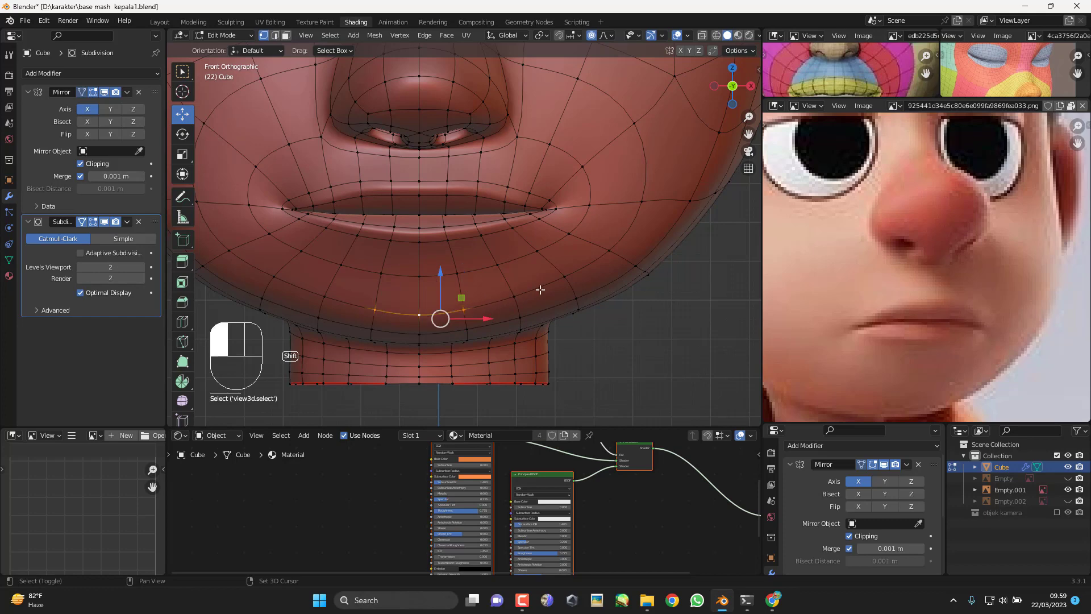
key(g)
key(g)
click(619, 250)
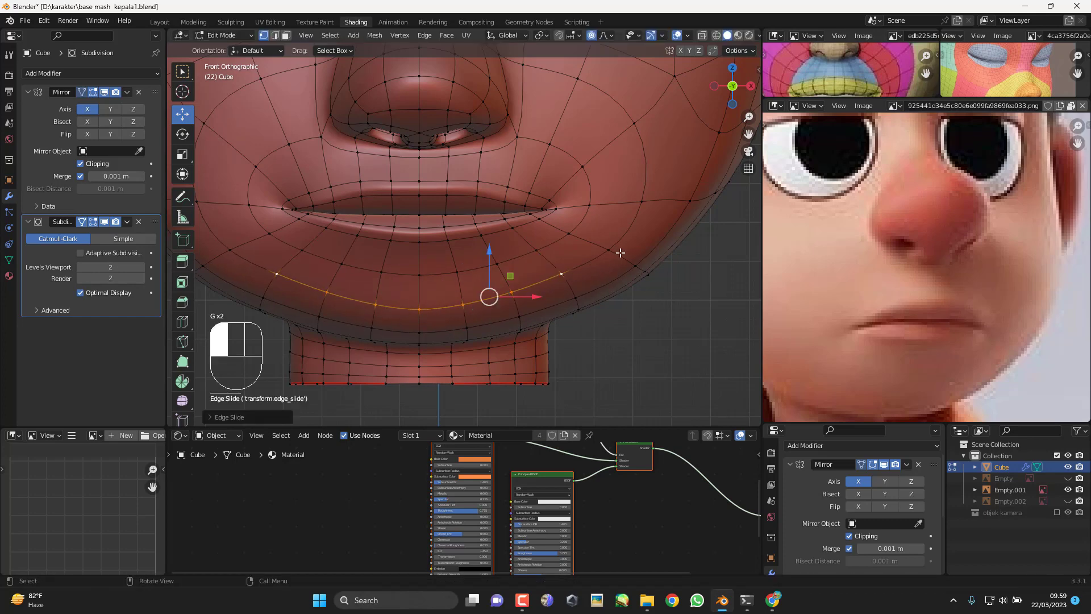
Step: Slide the curved cheek edge outside the mouth corner, then slide the neighbouring vertex nearer the face outline
alt+click(625, 236)
key(g)
key(g)
click(638, 206)
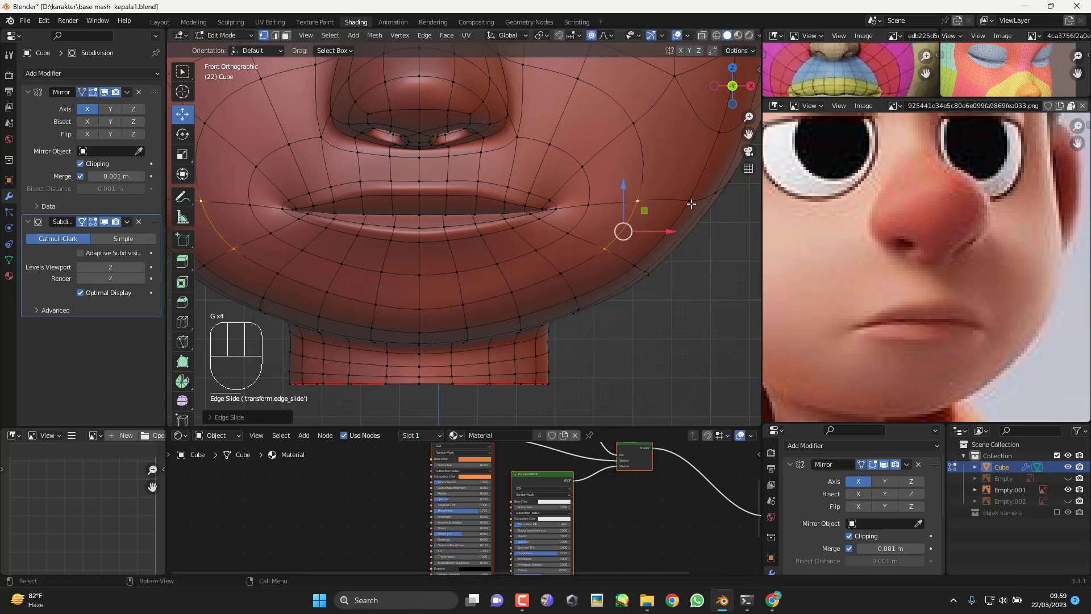
click(692, 205)
key(g)
key(g)
click(688, 202)
scroll(675, 235, down, 3)
Step: Inspect the smoothed head from an angle and turn off the Subdivision modifier's viewport display
middle_drag(675, 235, 549, 148)
key(Tab)
middle_drag(574, 201, 548, 272)
key(Tab)
scroll(558, 255, up, 1)
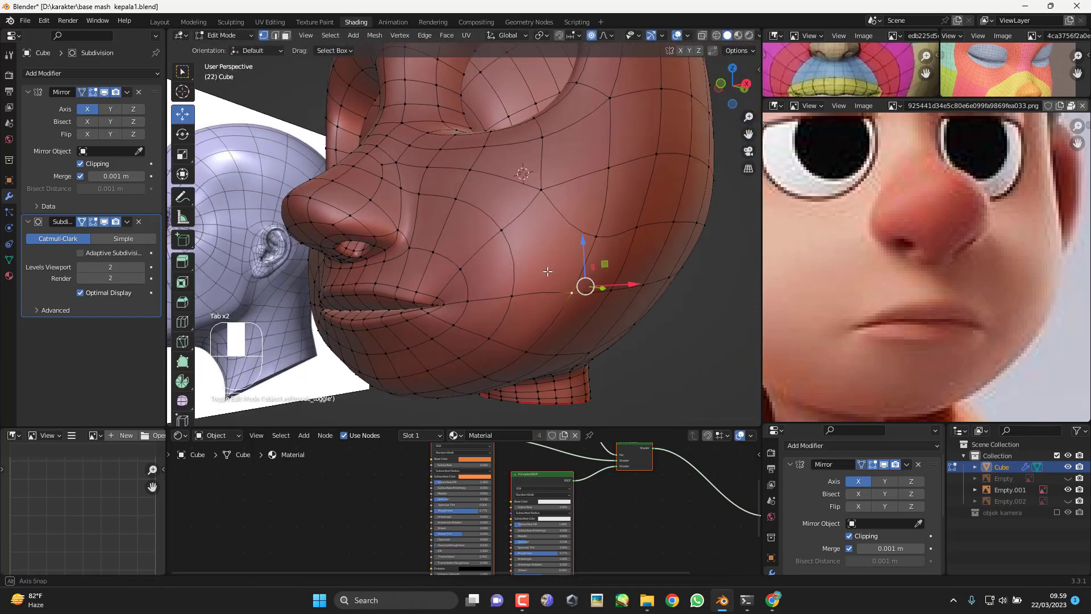
click(104, 222)
key(k)
key(Escape)
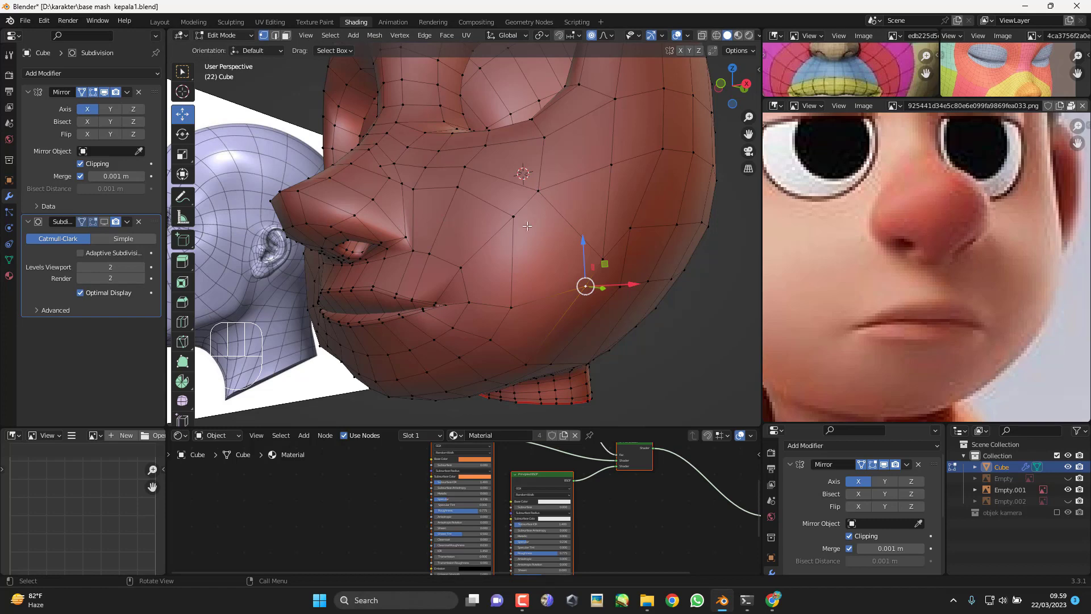
key(k)
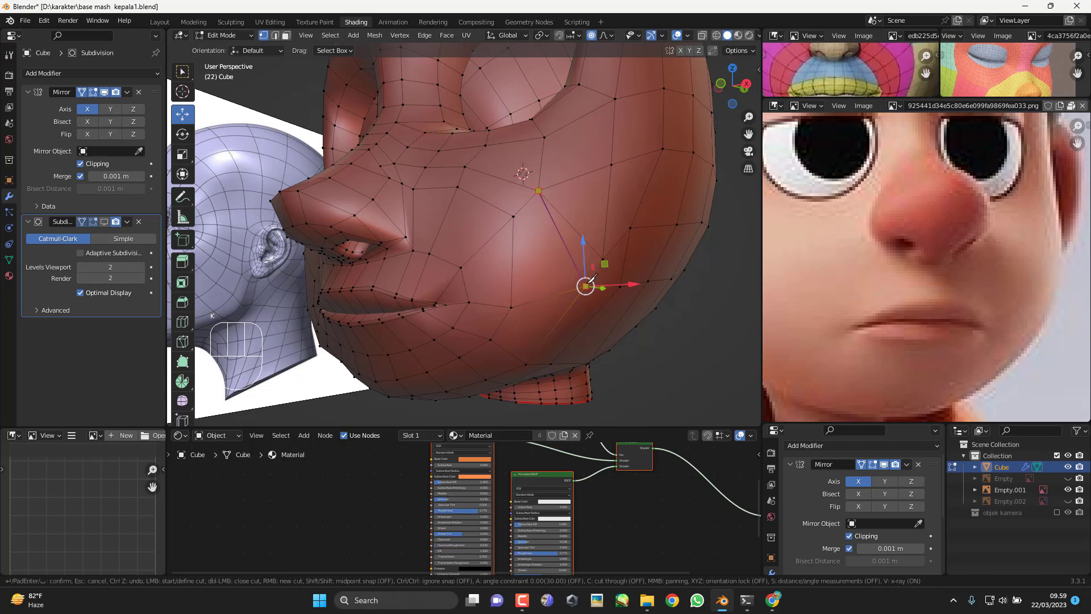
key(Escape)
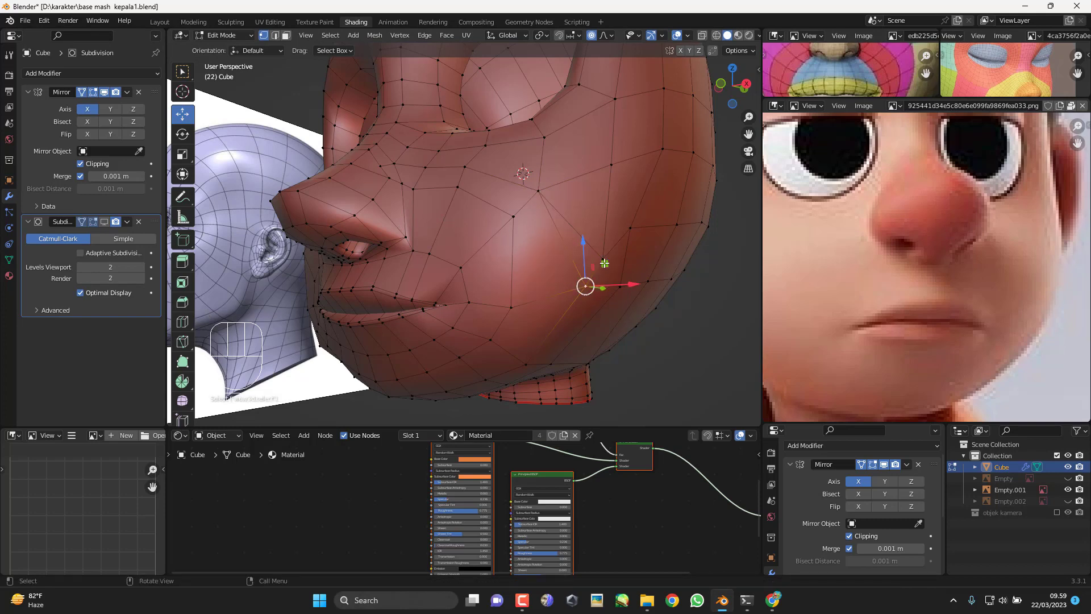
Step: Reposition the two neighbouring outer-cheek vertices on the row above the mouth corner to even their spacing
key(g)
key(g)
key(g)
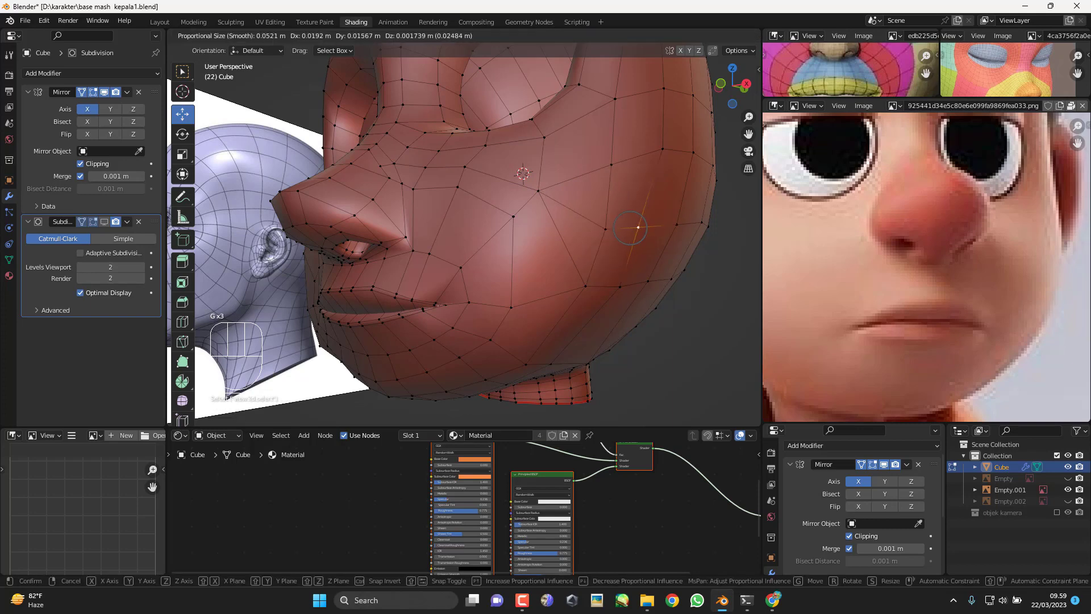
key(g)
click(645, 227)
click(606, 230)
key(g)
click(607, 229)
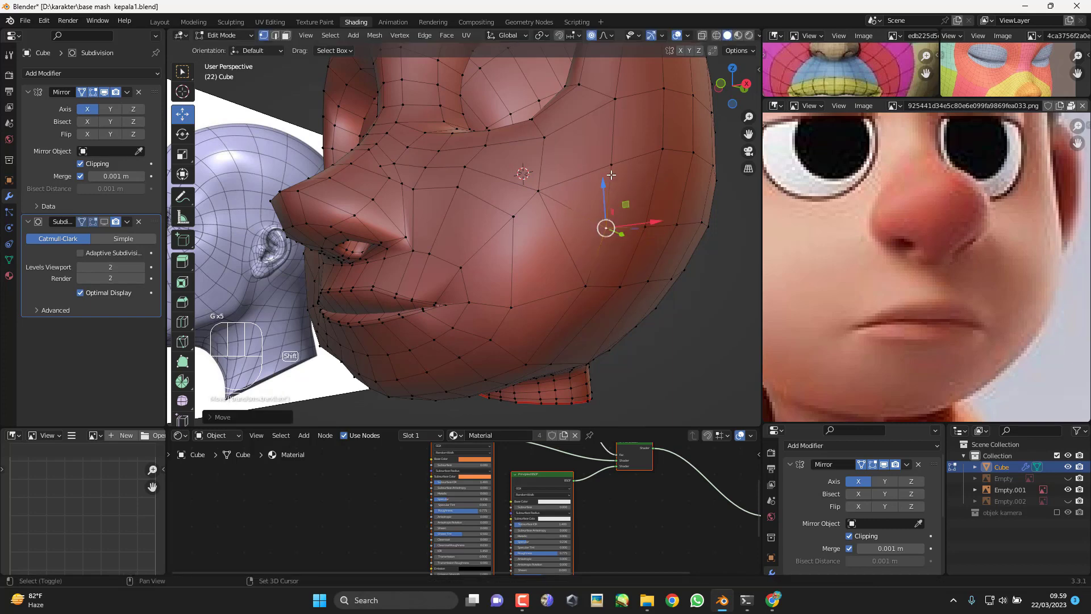
Step: Select the lower cheek vertex level with the mouth corner and move it down toward the jaw
shift+click(594, 274)
middle_drag(608, 261, 607, 286)
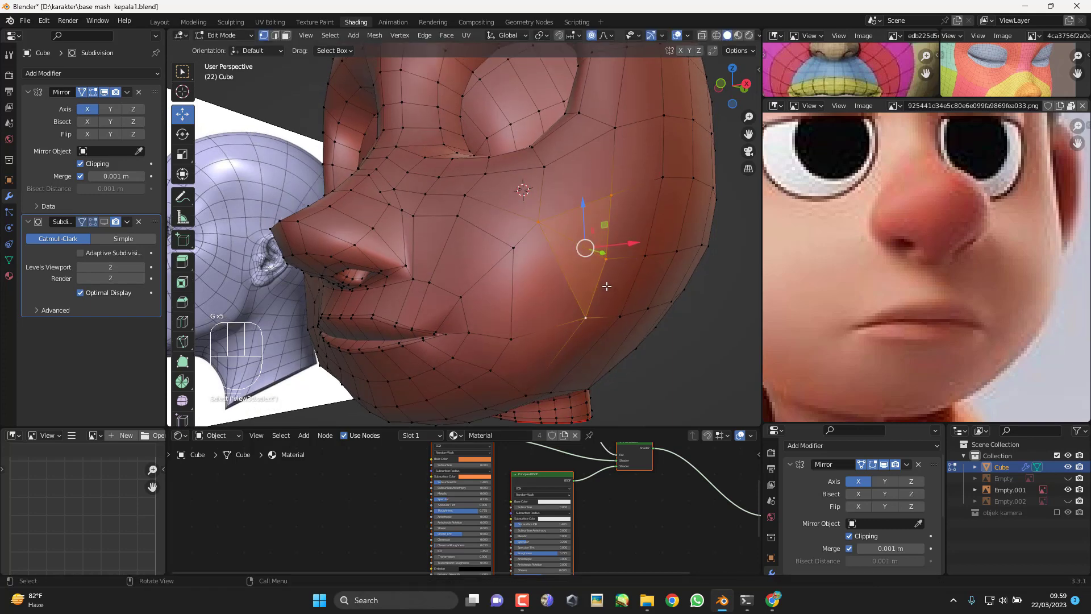
click(584, 318)
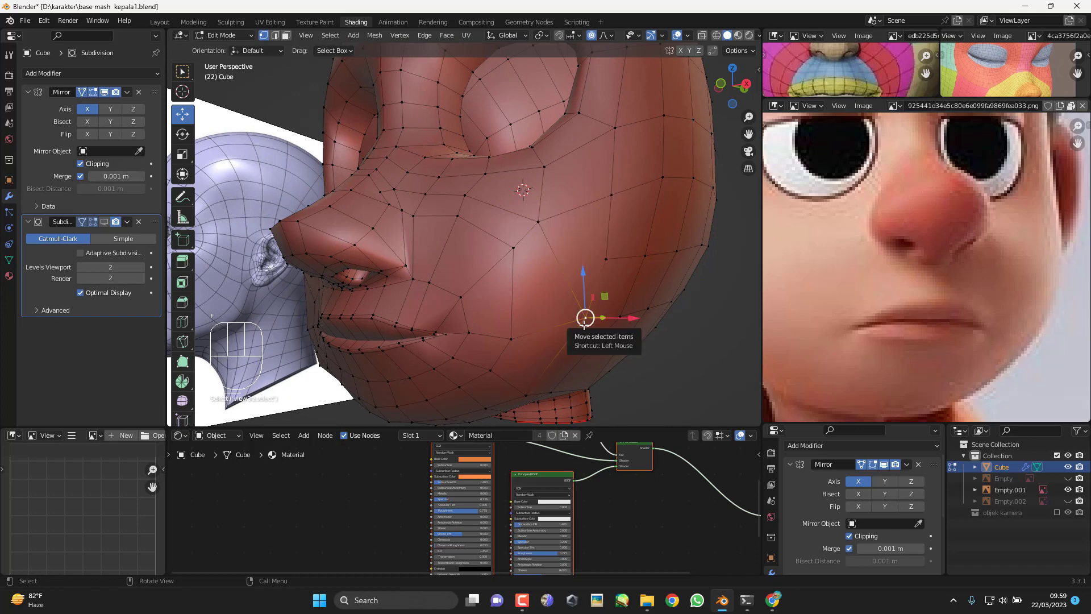
key(g)
click(573, 352)
Step: From a side angle, move the lower cheek vertex and the cheek vertex above it forward toward the mouth
middle_drag(574, 353, 521, 358)
key(g)
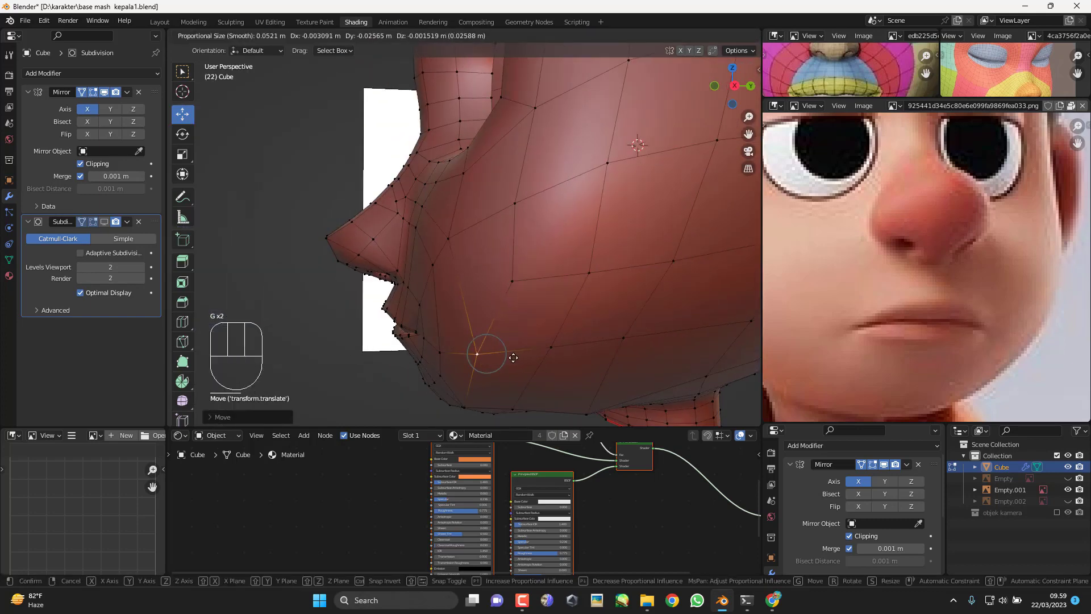
click(514, 358)
click(515, 289)
key(g)
click(484, 297)
Step: In the front view, move the cheek vertex below the eye, beside the nose, outward and slightly down
middle_drag(481, 298, 526, 334)
click(488, 305)
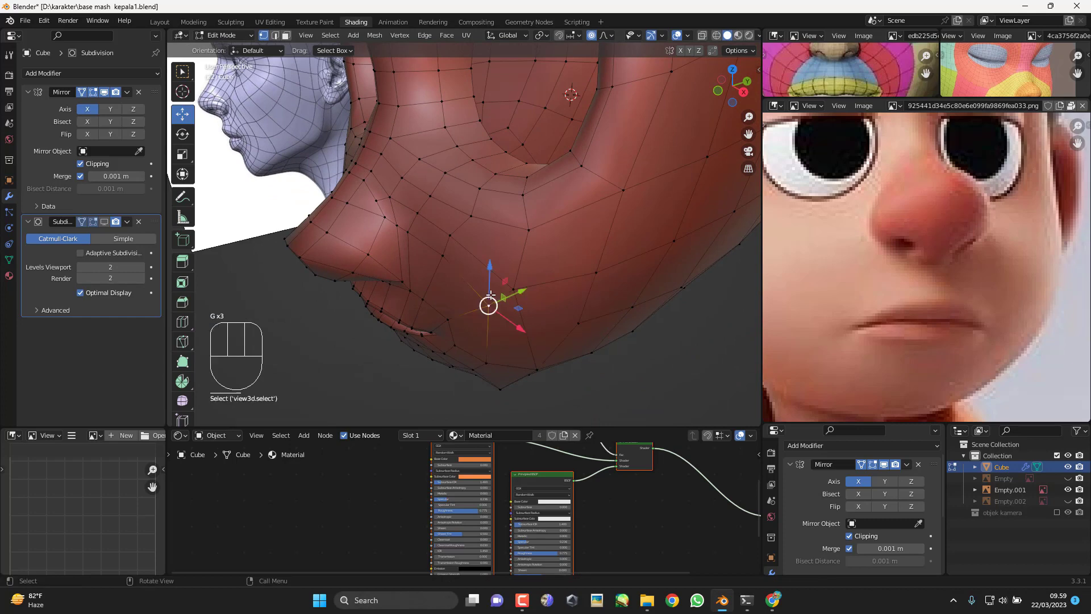
key(KP_1)
shift+click(497, 230)
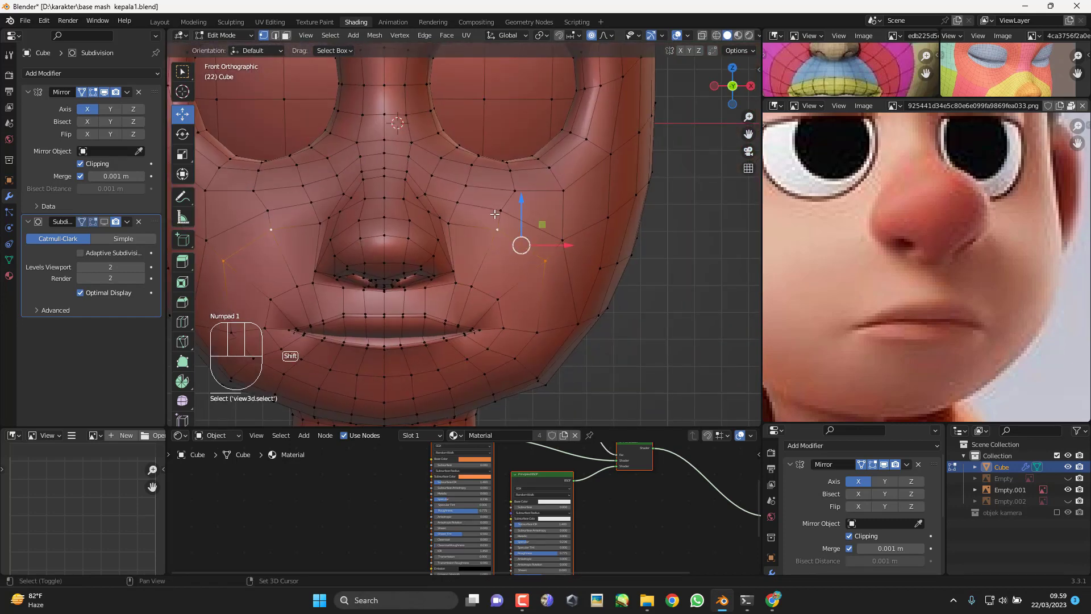
scroll(501, 211, up, 1)
key(g)
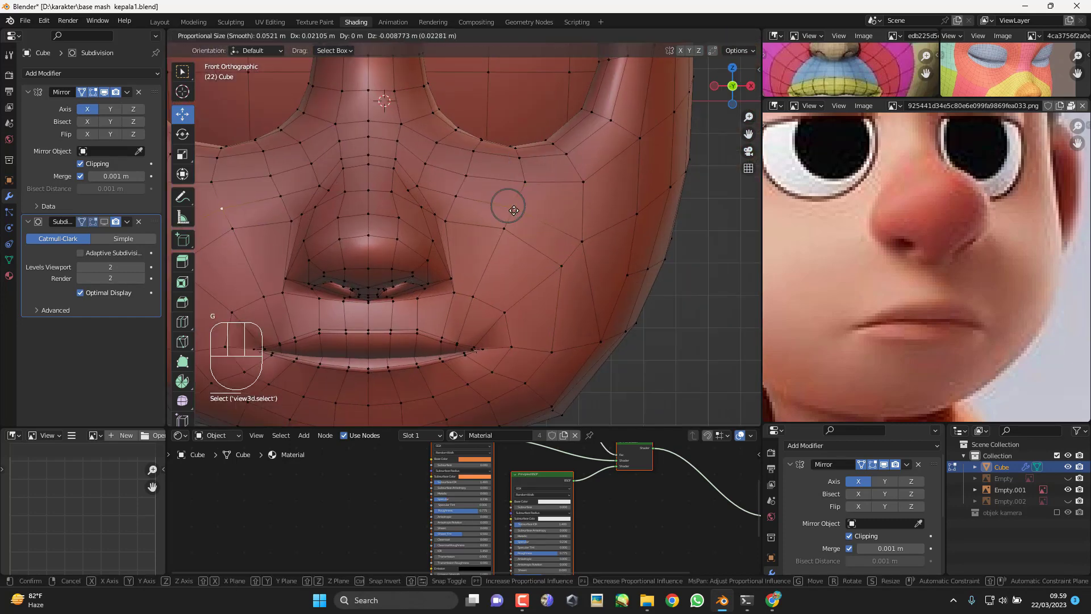
click(514, 210)
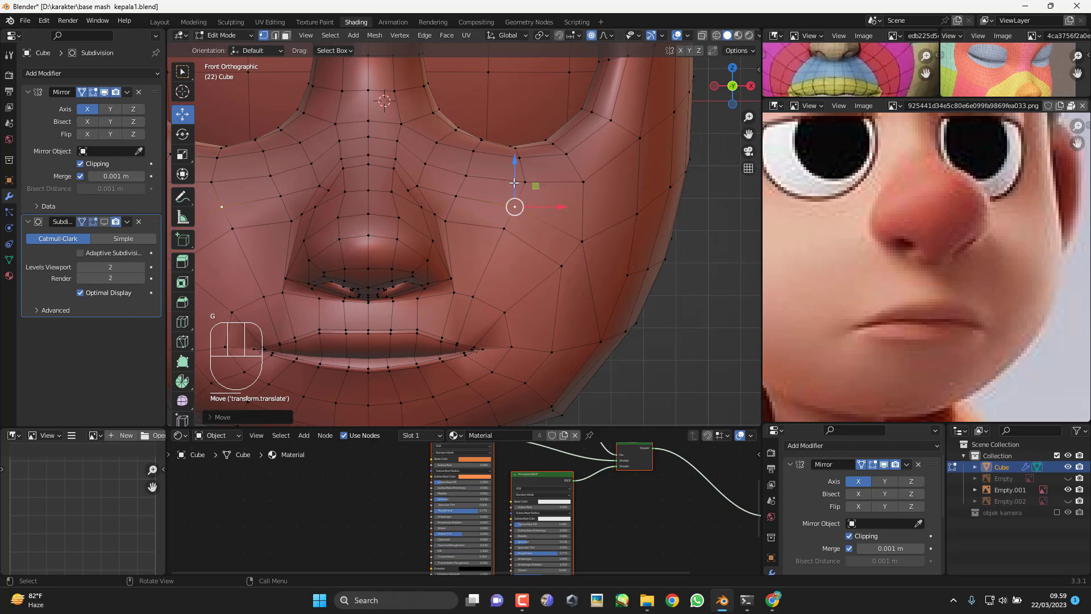
Step: Slide the diagonal cheek edge between the nose and mouth corner, then rotate it slightly
click(504, 229)
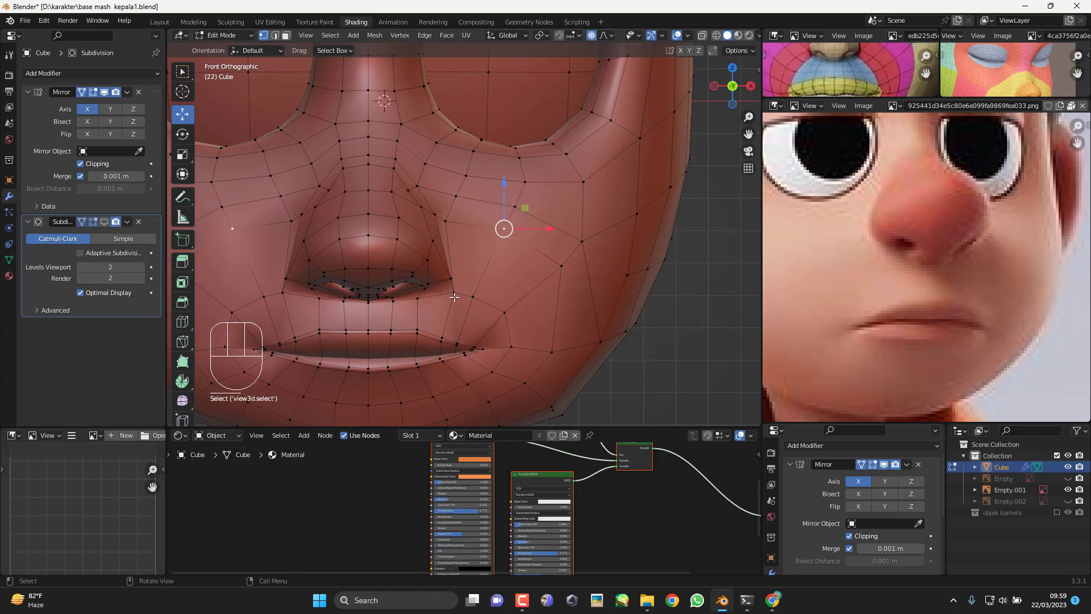
key(g)
key(g)
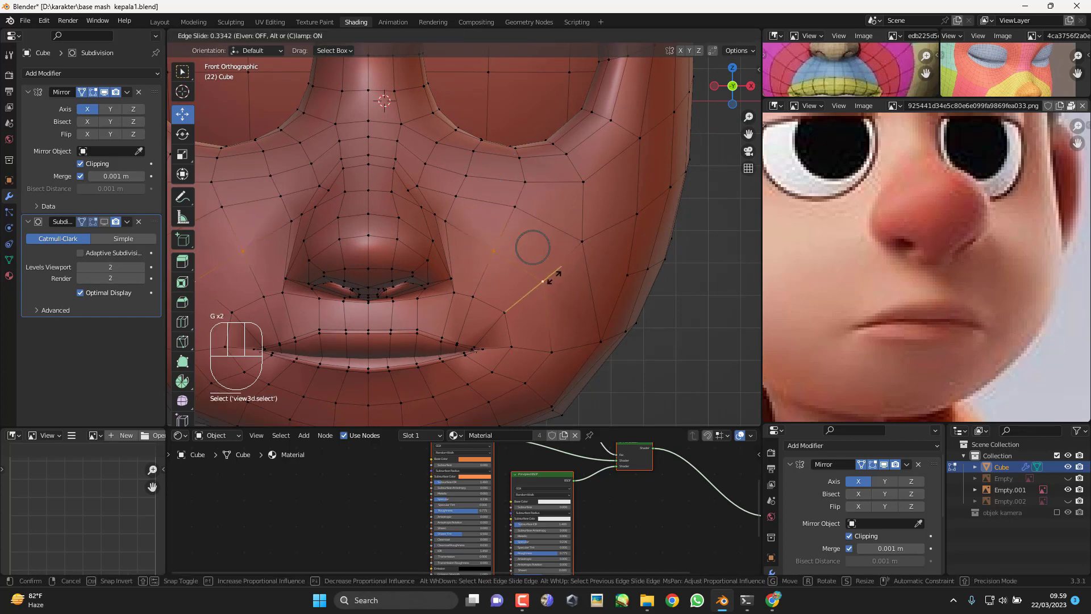
click(555, 277)
key(r)
click(490, 254)
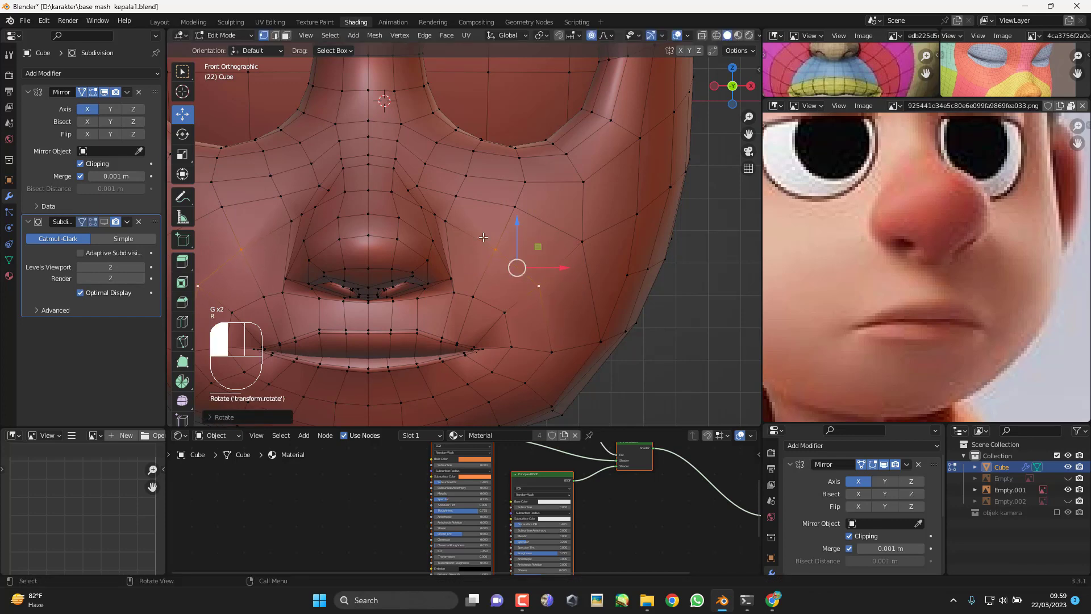
Step: Slide the vertex beside the nostril wing along its edge to relax the nose-to-cheek transition
middle_drag(483, 237, 421, 226)
click(424, 228)
key(g)
key(g)
click(513, 293)
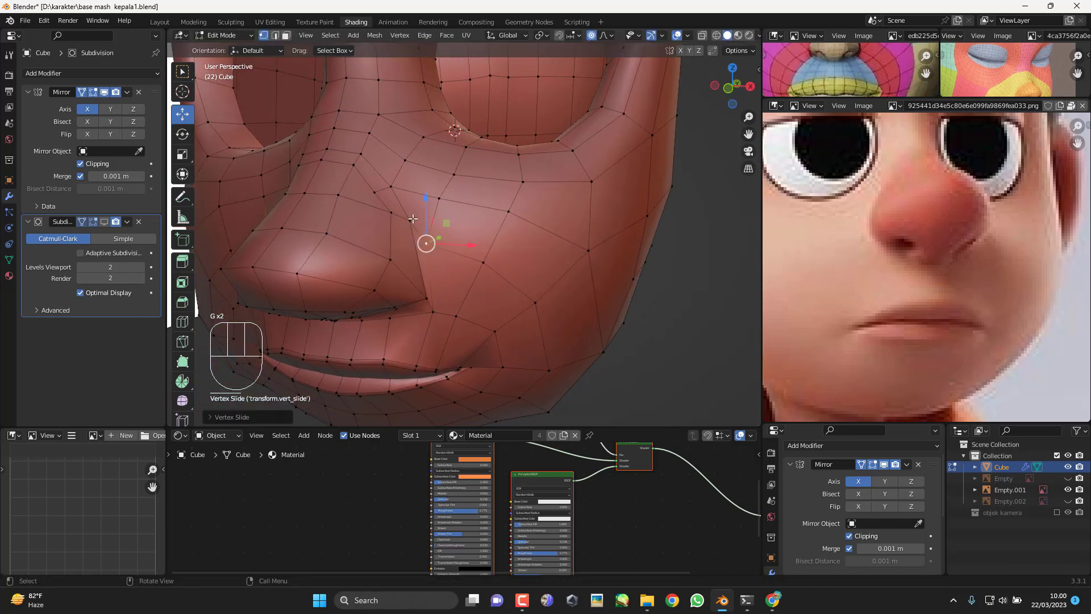
Step: Select the two adjacent vertices at the side of the nose and slide their edge along the surface
click(411, 220)
shift+click(392, 213)
key(g)
key(g)
click(436, 233)
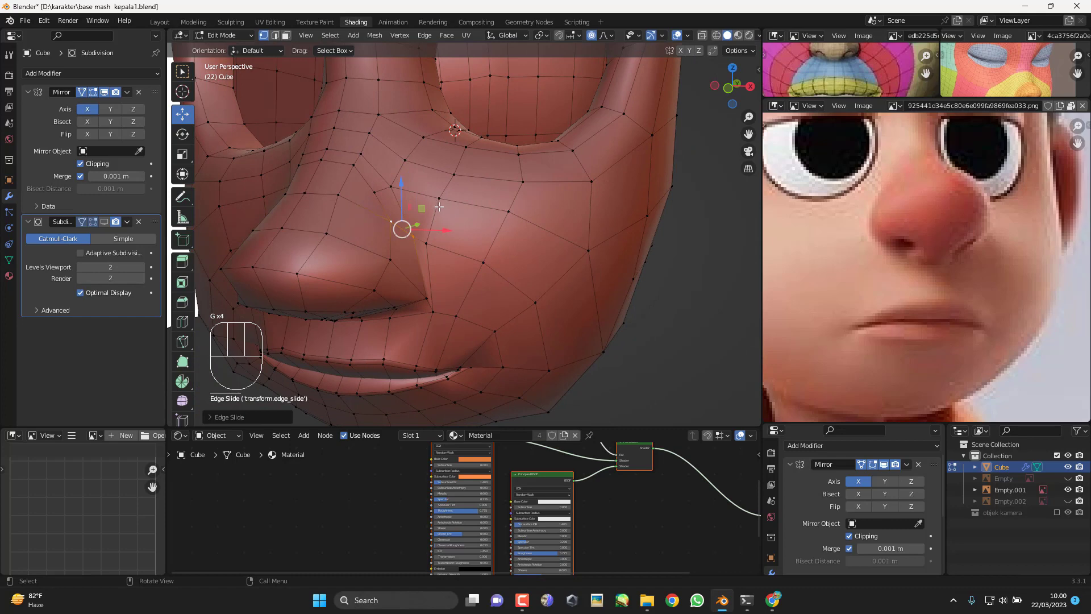
Step: In front view, slide the mid-cheek vertex below the eye socket along its edge
click(391, 187)
key(KP_1)
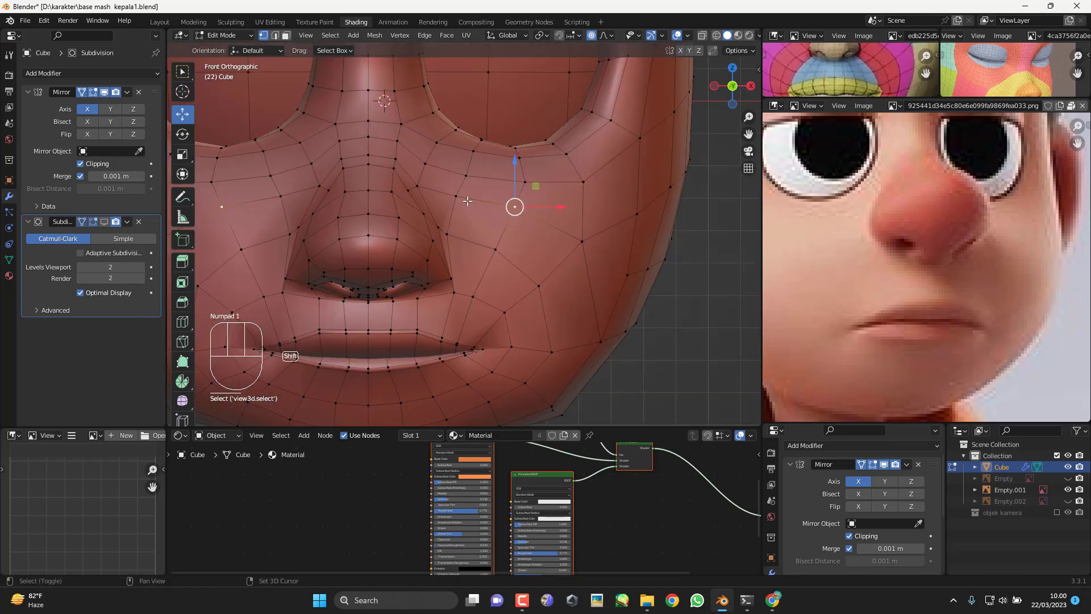
key(g)
key(g)
click(525, 225)
Step: Move the cheek vertex beside the nose slightly outward and slide the neighbouring mid-cheek vertex along its edge
click(457, 202)
key(g)
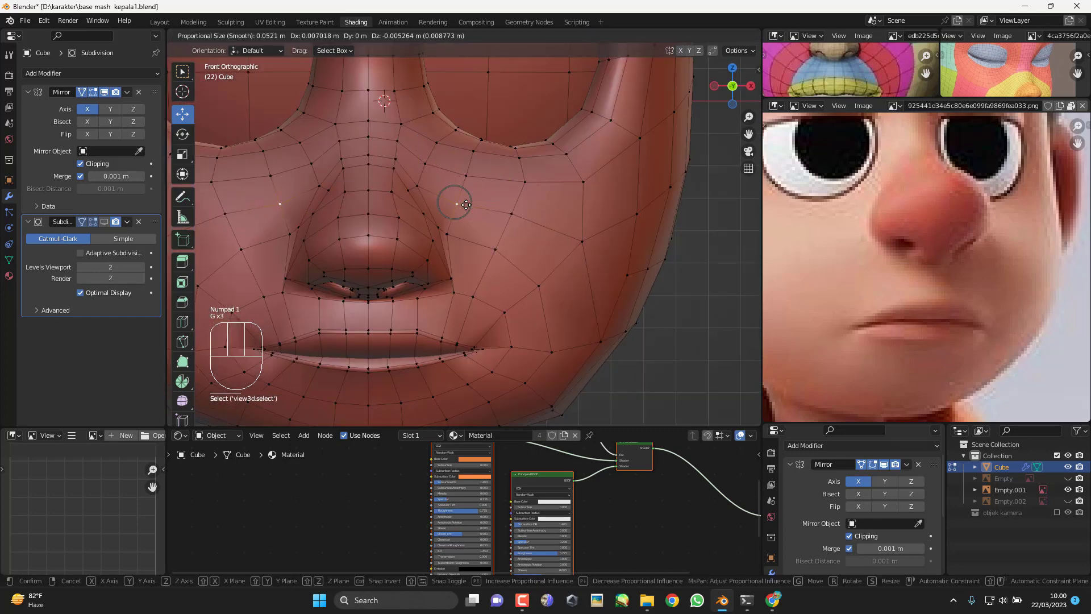
click(458, 205)
click(513, 216)
key(g)
key(g)
click(514, 220)
Step: Slide the outer-cheek vertex and the jaw-side vertex beside the mouth along their edges to even out the spacing
click(582, 248)
key(g)
key(g)
key(g)
key(g)
key(g)
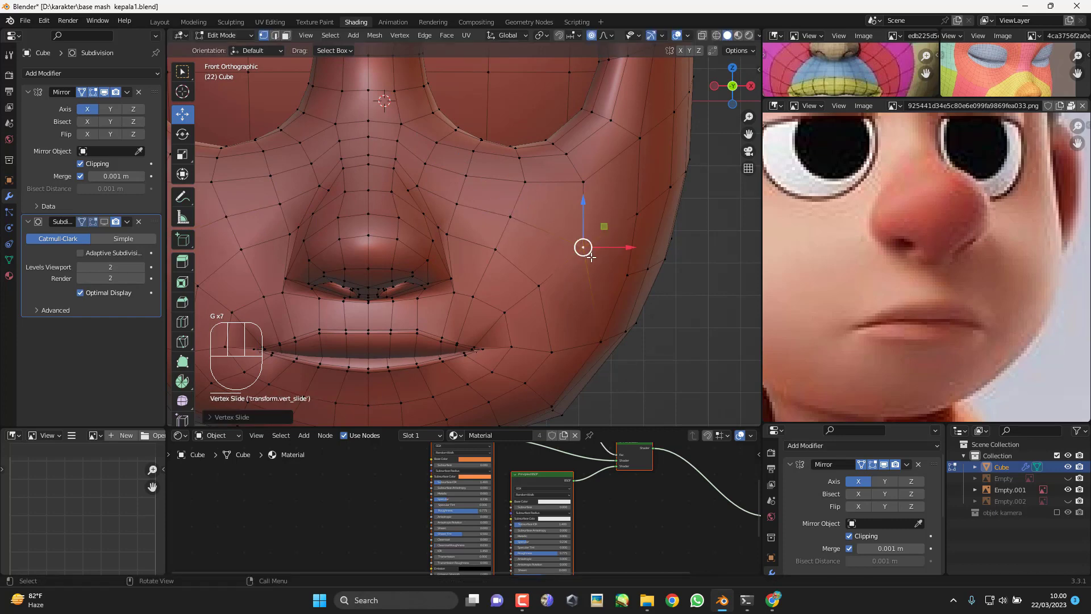
key(g)
click(553, 365)
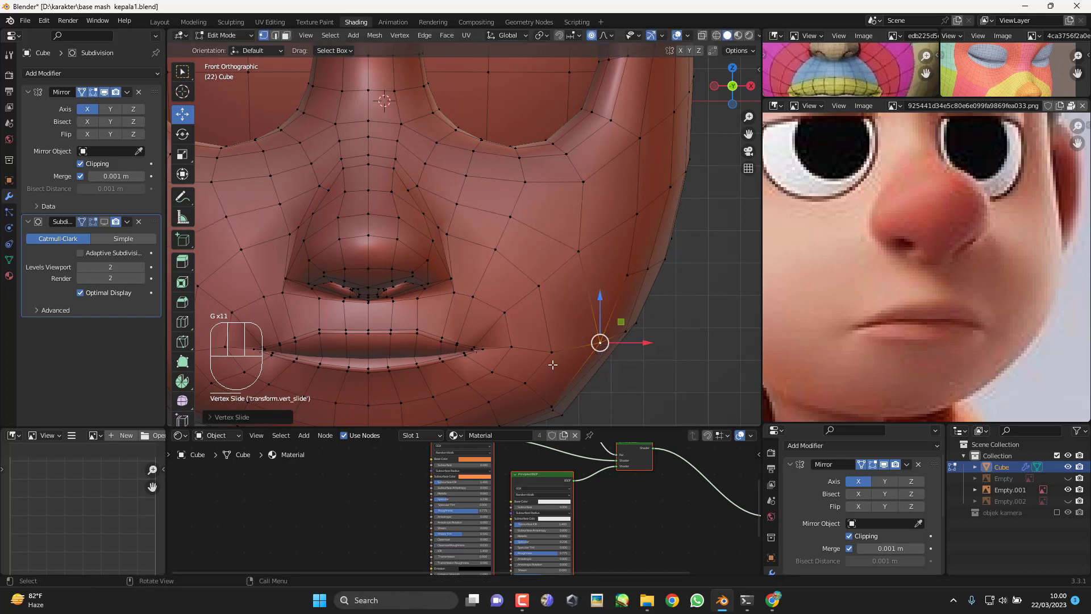
Step: Inspect the whole face, then adjust the jaw-corner vertices beside the mouth in front view with proportional editing
shift+middle_drag(533, 351, 591, 261)
key(Tab)
middle_drag(535, 337, 574, 377)
key(KP_1)
key(Tab)
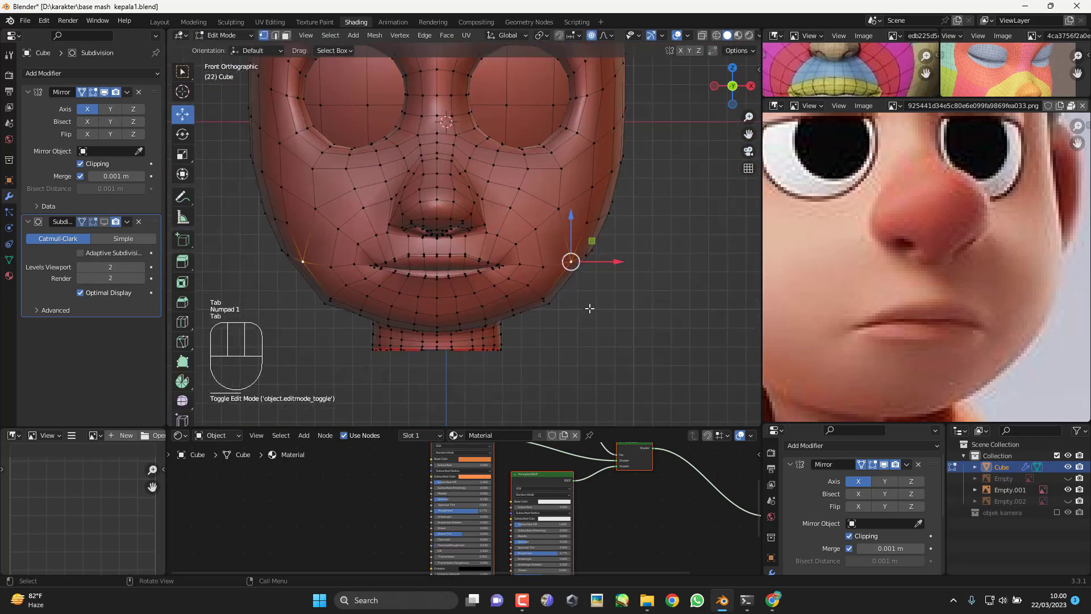
shift+click(612, 258)
shift+middle_drag(620, 266, 571, 250)
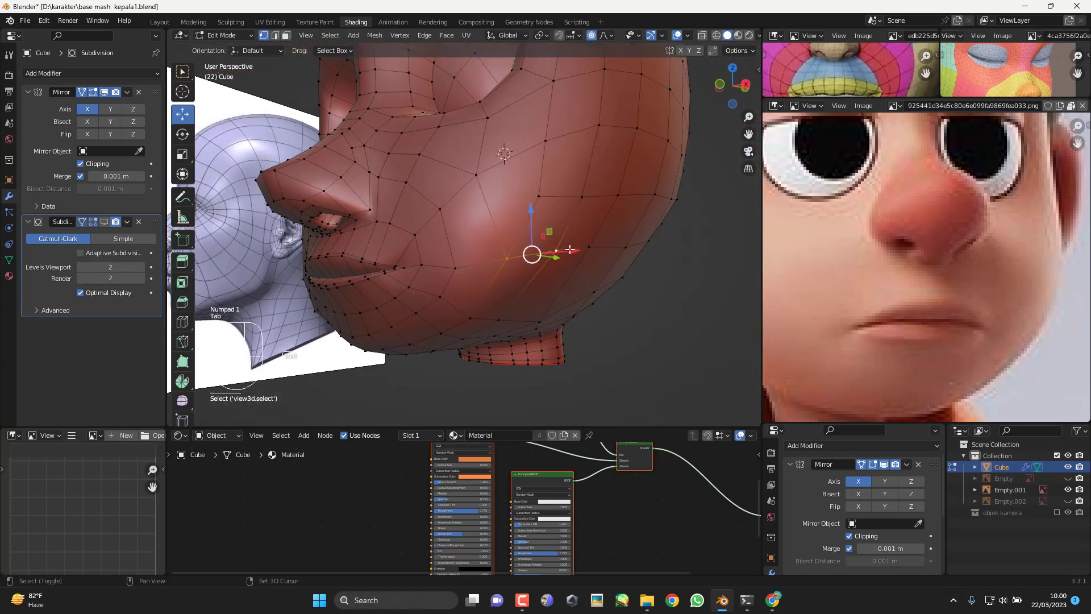
key(KP_1)
key(g)
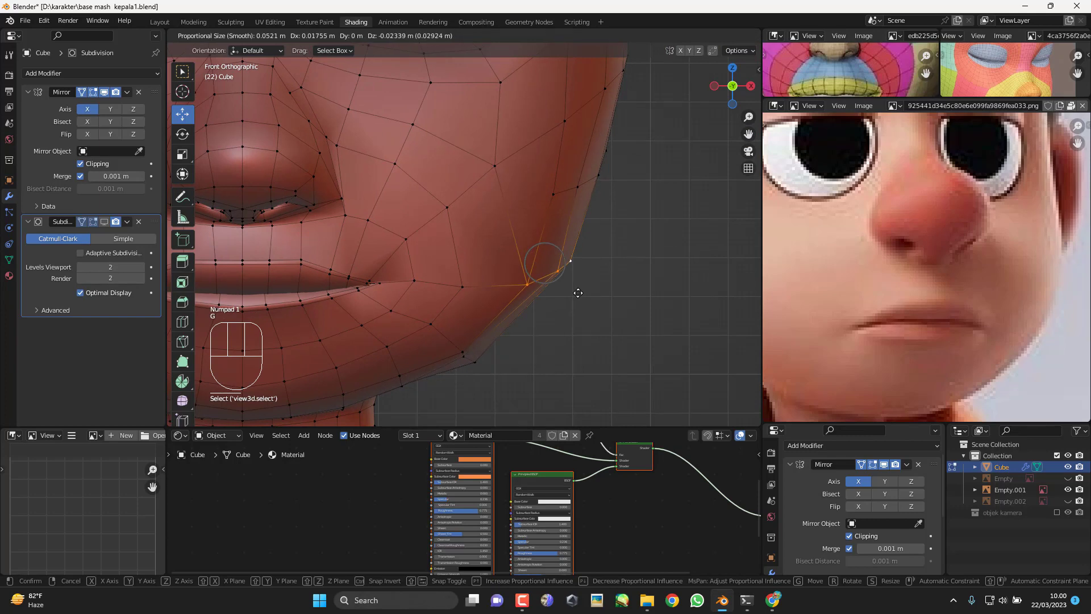
key(g)
Step: Pull the outer jaw-corner vertex outward and slightly down to round the jaw silhouette
key(g)
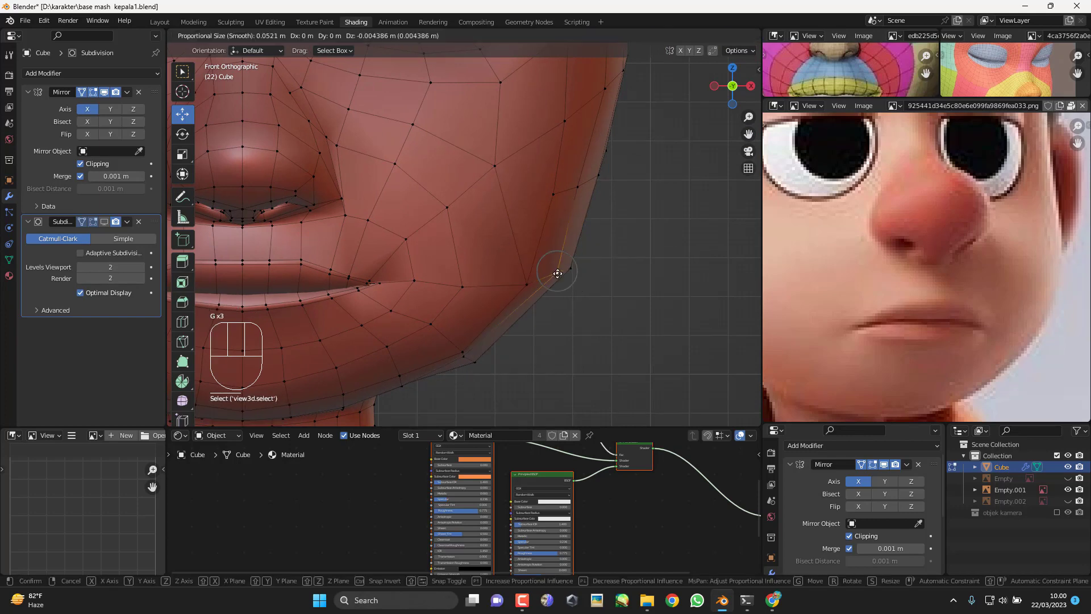
key(g)
key(g)
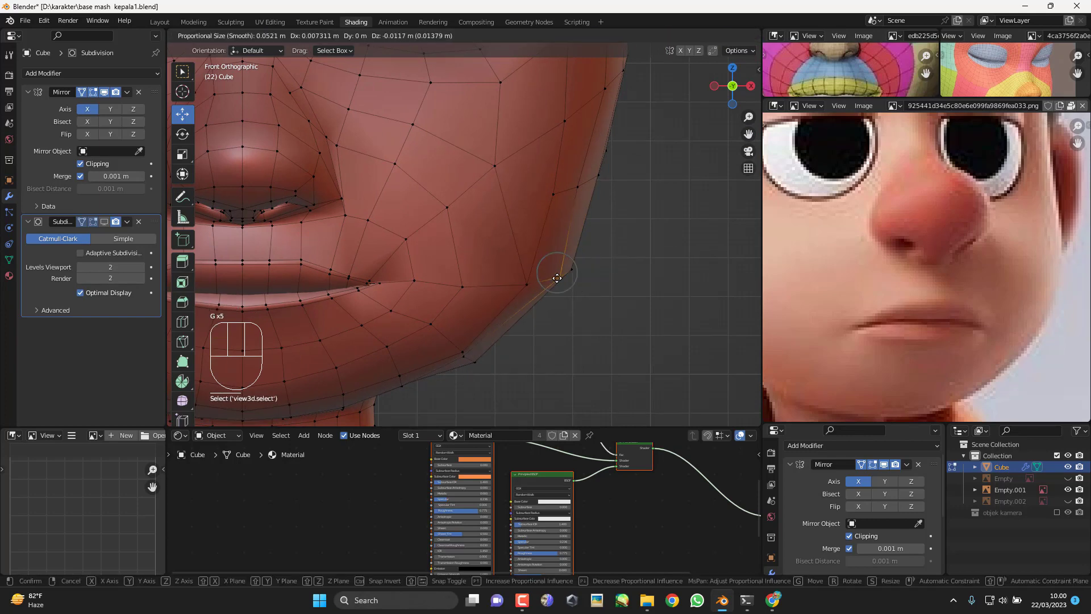
click(559, 275)
key(g)
click(564, 272)
key(g)
click(581, 271)
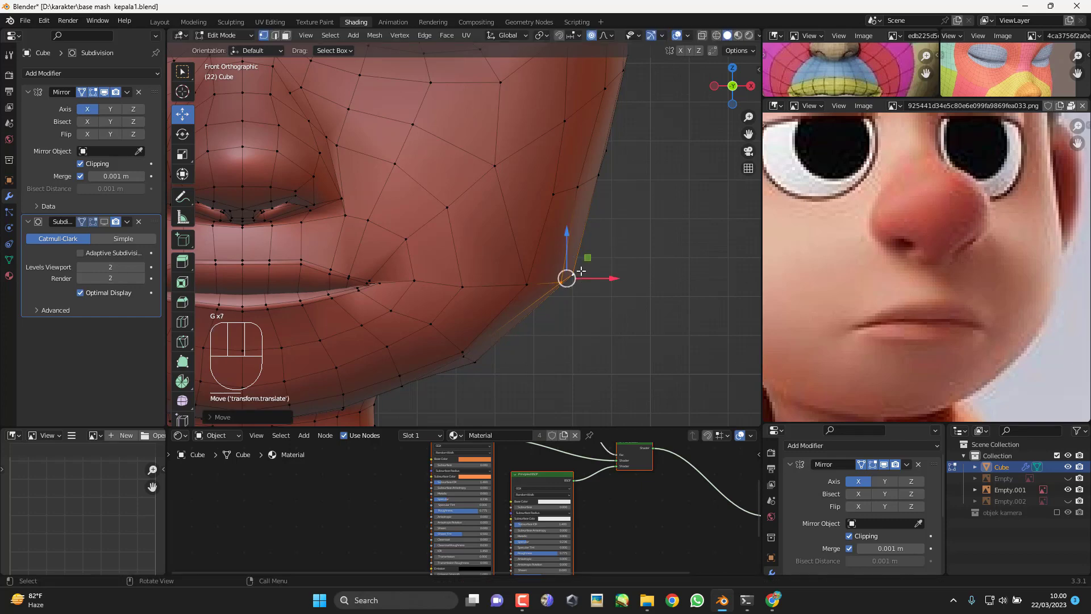
Step: Move the two vertices on the side of the cheek above the jaw corner outward
click(585, 192)
key(g)
click(609, 185)
shift+click(604, 175)
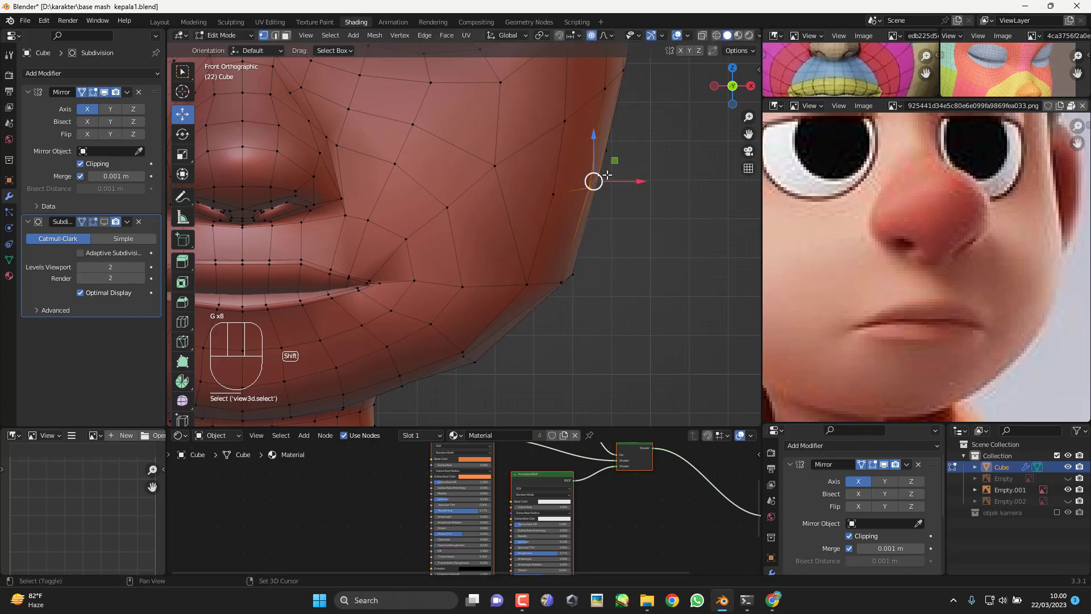
key(g)
click(612, 177)
Step: Show the Subdivision modifier in the viewport and inspect the smoothed head in Object Mode
scroll(556, 195, down, 4)
key(Tab)
scroll(452, 296, up, 2)
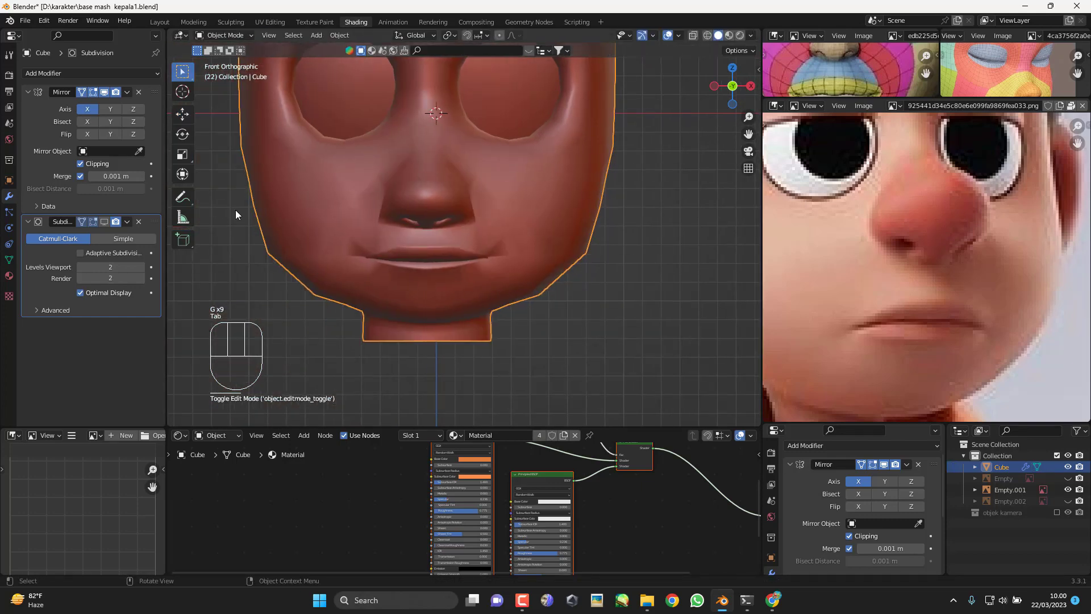
click(104, 222)
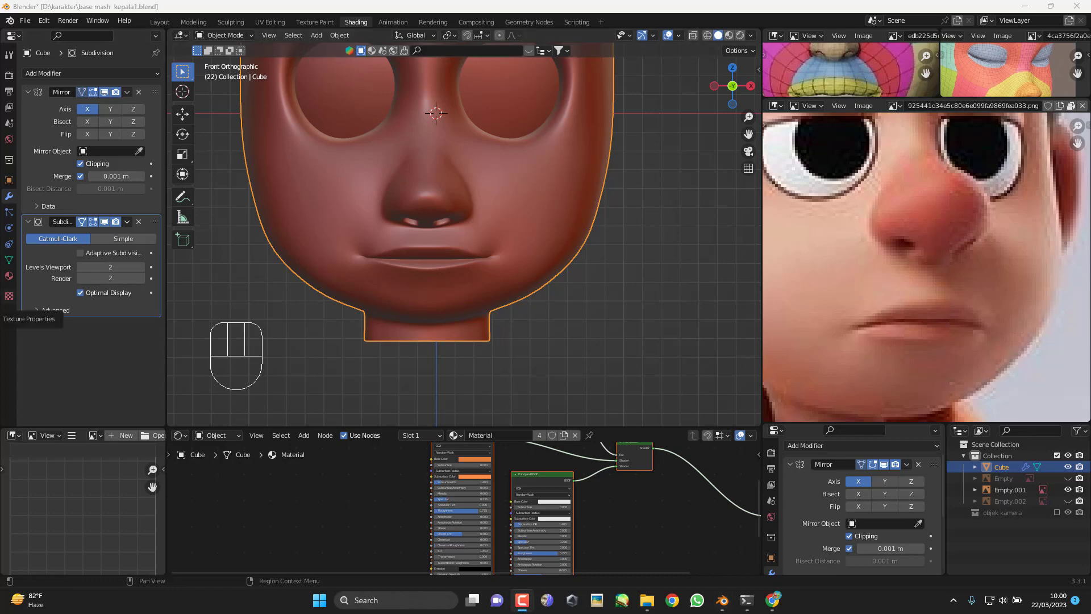
scroll(602, 327, up, 2)
middle_drag(602, 327, 536, 220)
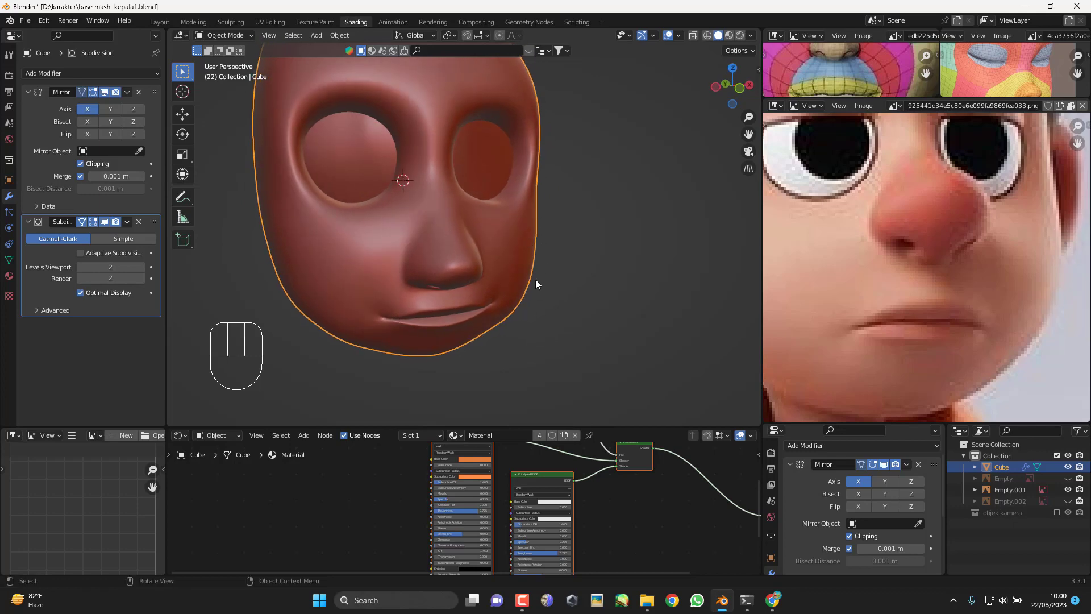
middle_drag(535, 278, 597, 250)
Step: Move the side vertex of the lower cheek outward along the X axis by about 0.02 m
key(Tab)
click(551, 270)
key(g)
key(x)
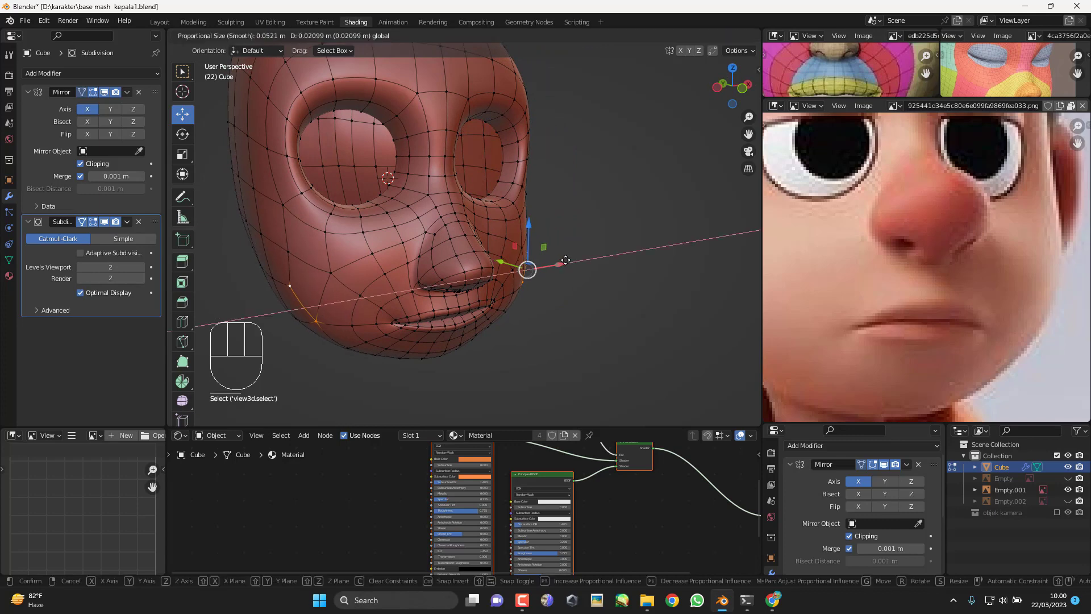
drag(567, 260, 569, 266)
middle_drag(566, 270, 591, 336)
click(529, 287)
key(KP_1)
key(Tab)
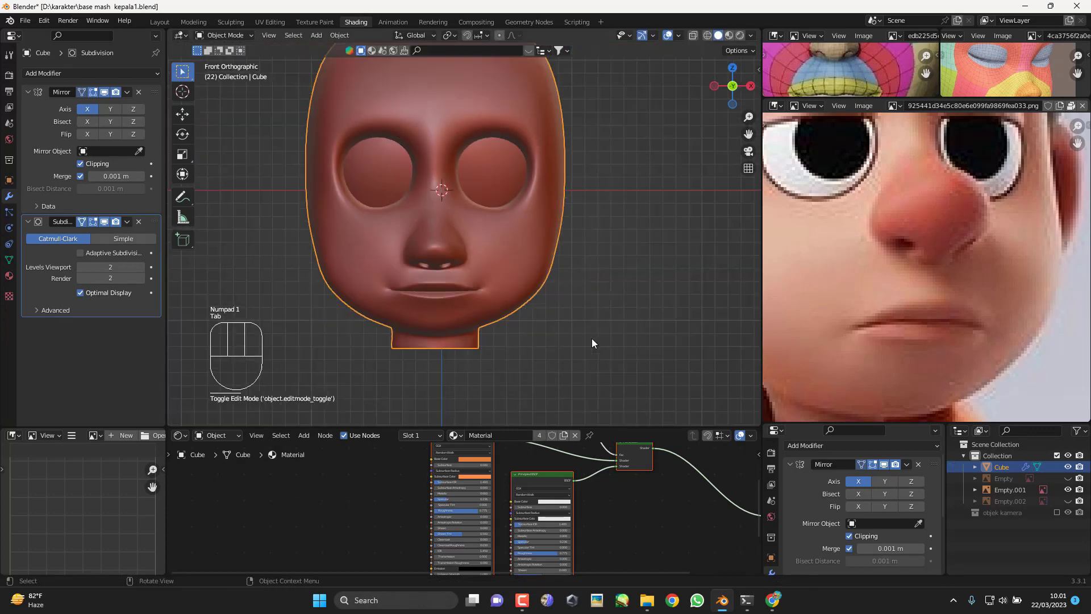
Step: Move the face's outermost side vertex at cheekbone height slightly inward along X and inspect the head
scroll(565, 310, up, 1)
key(Tab)
shift+click(608, 206)
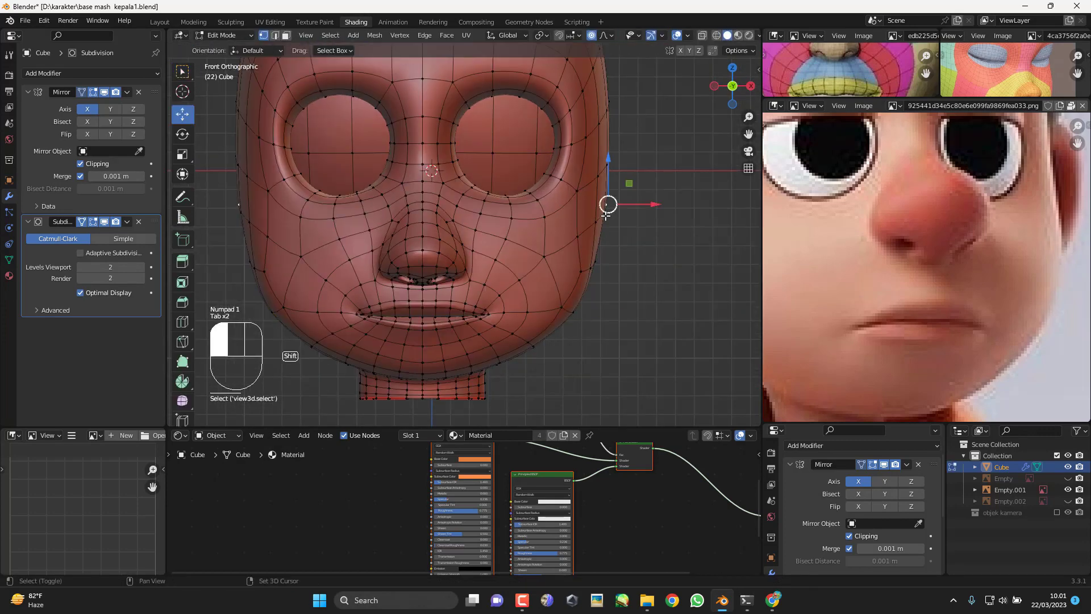
drag(654, 187, 644, 185)
key(Tab)
scroll(643, 260, down, 4)
scroll(529, 309, up, 3)
middle_drag(507, 310, 262, 211)
Step: Return to mesh editing in front view with the Subdivision modifier hidden in the viewport
key(Tab)
key(KP_1)
scroll(500, 307, up, 4)
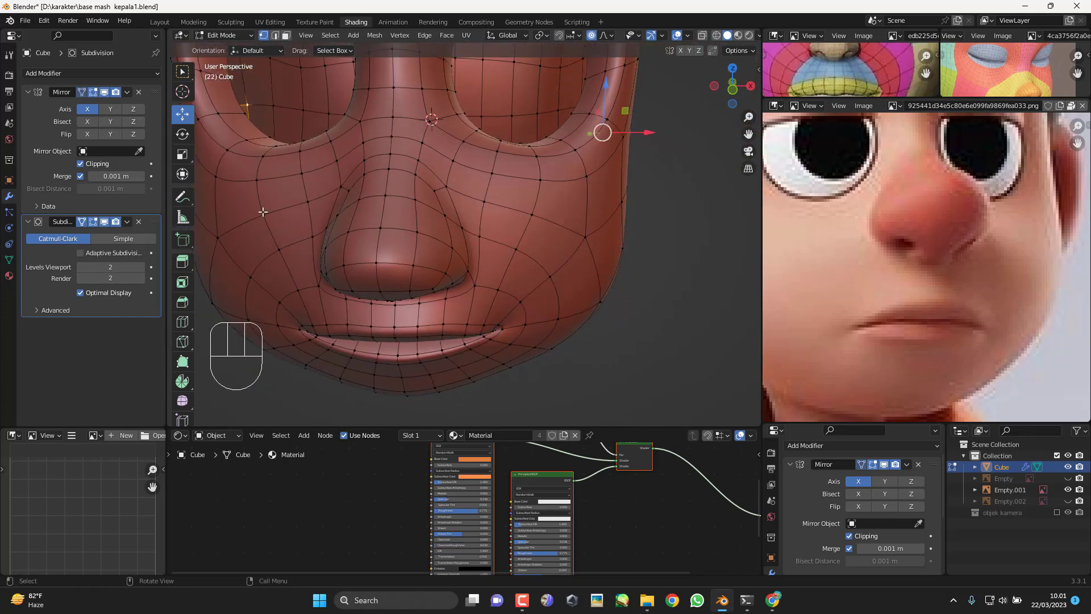
click(107, 221)
mouse_move(326, 293)
middle_down()
mouse_move(263, 289)
mouse_move(335, 287)
middle_up()
key(KP_1)
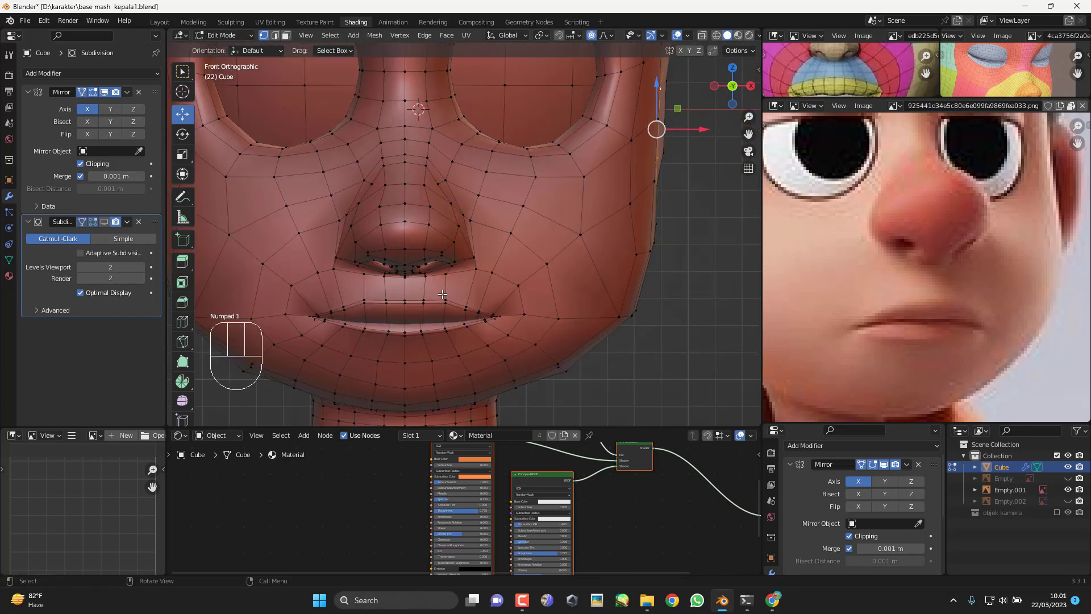
Step: Edge-slide the outer pair of upper-lip vertices and turn off proportional editing
scroll(453, 278, up, 4)
shift+scroll(453, 279, down, 3)
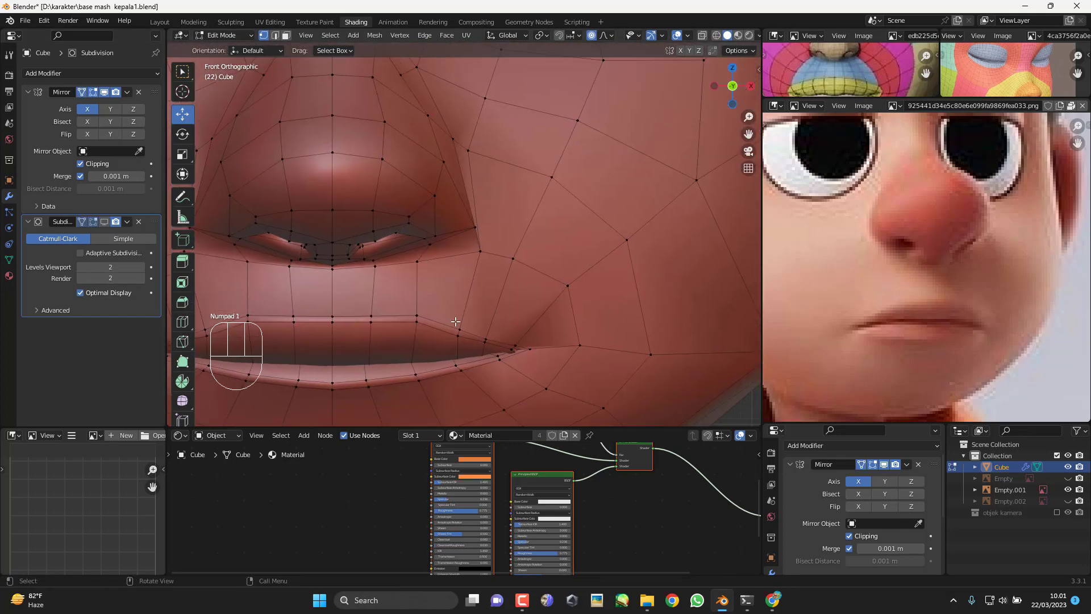
shift+click(416, 324)
shift+middle_drag(450, 324, 460, 304)
key(g)
key(g)
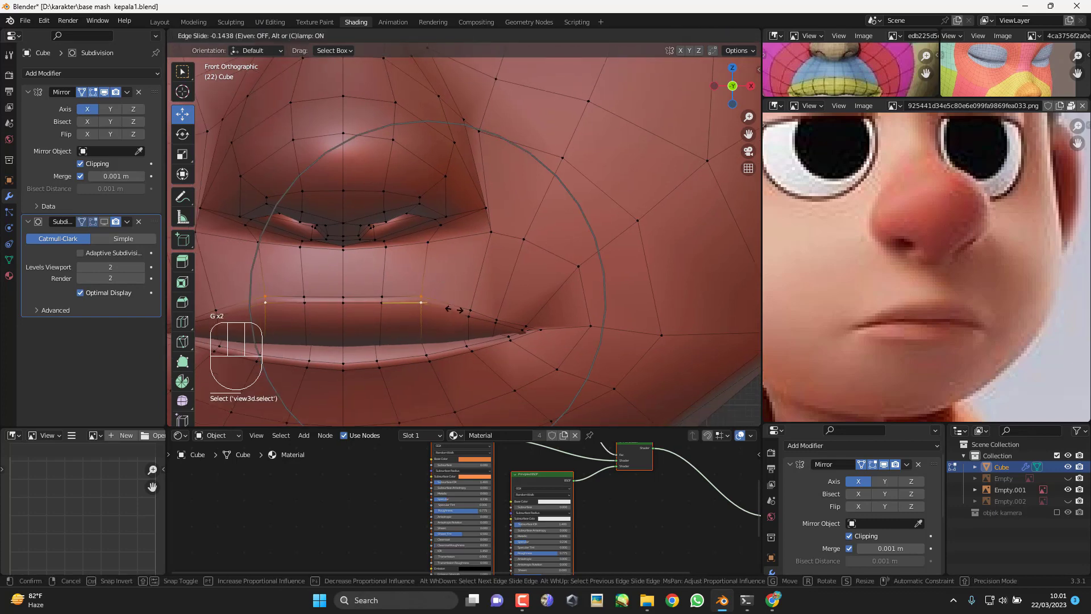
click(453, 310)
click(592, 36)
scroll(385, 195, up, 2)
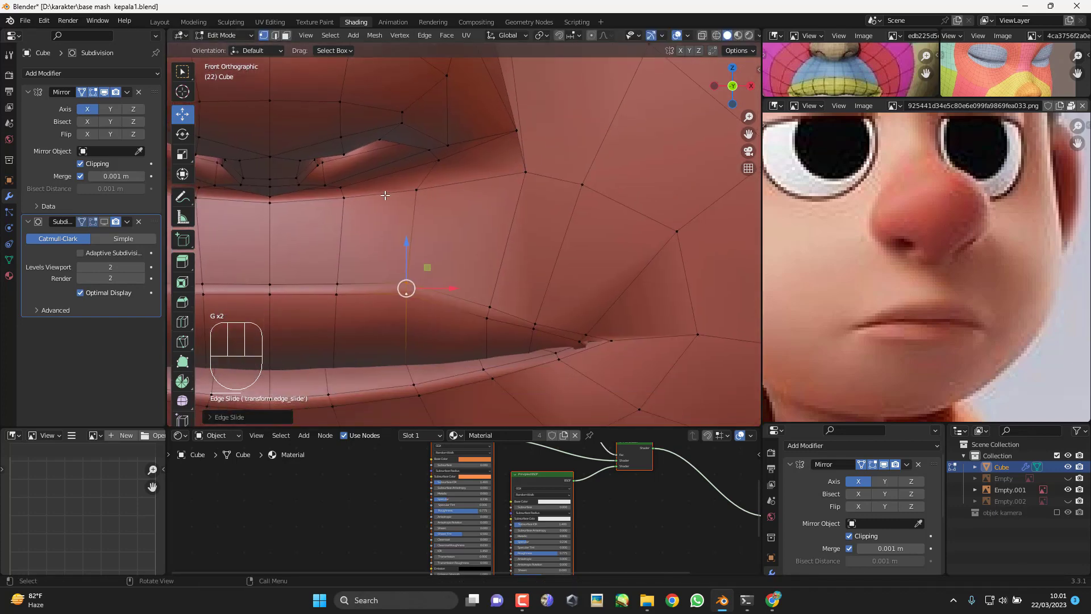
Step: Edge-slide the two stacked upper-lip vertices next to the centre line to align the vertical loop
click(338, 283)
shift+click(337, 295)
key(g)
key(g)
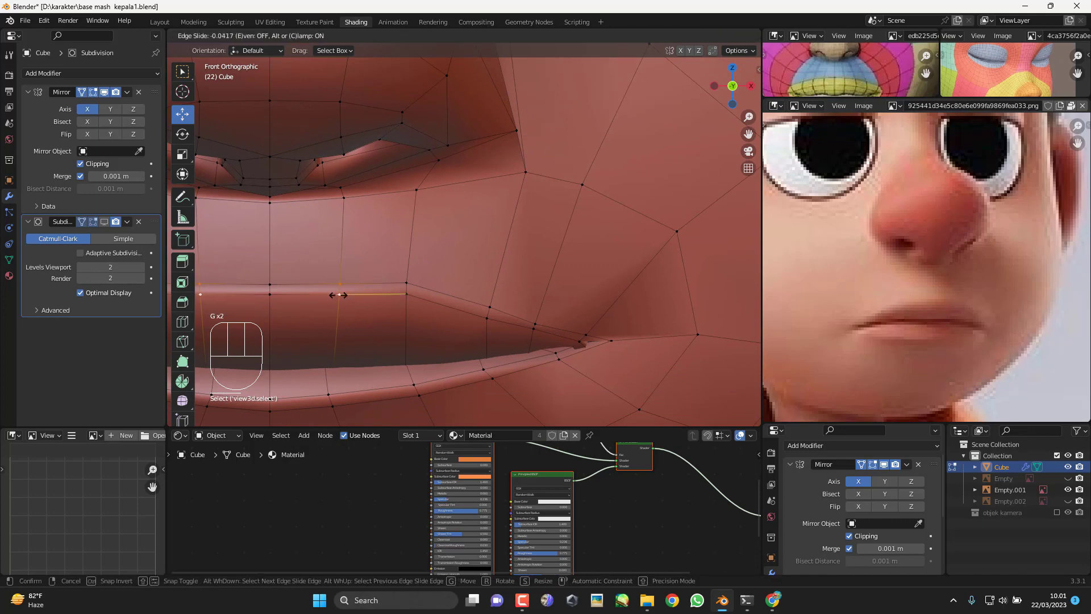
click(339, 295)
Step: Slide the vertices directly beneath the nostril to line them up with the upper-lip loops
click(341, 204)
key(g)
key(g)
click(340, 205)
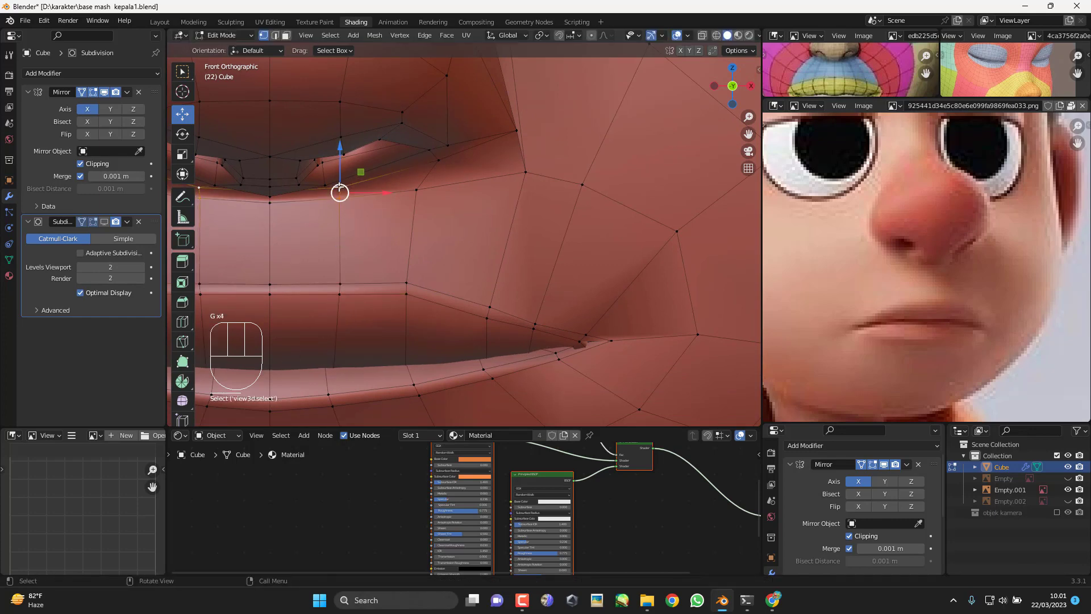
key(g)
key(g)
click(341, 192)
key(g)
key(g)
click(556, 199)
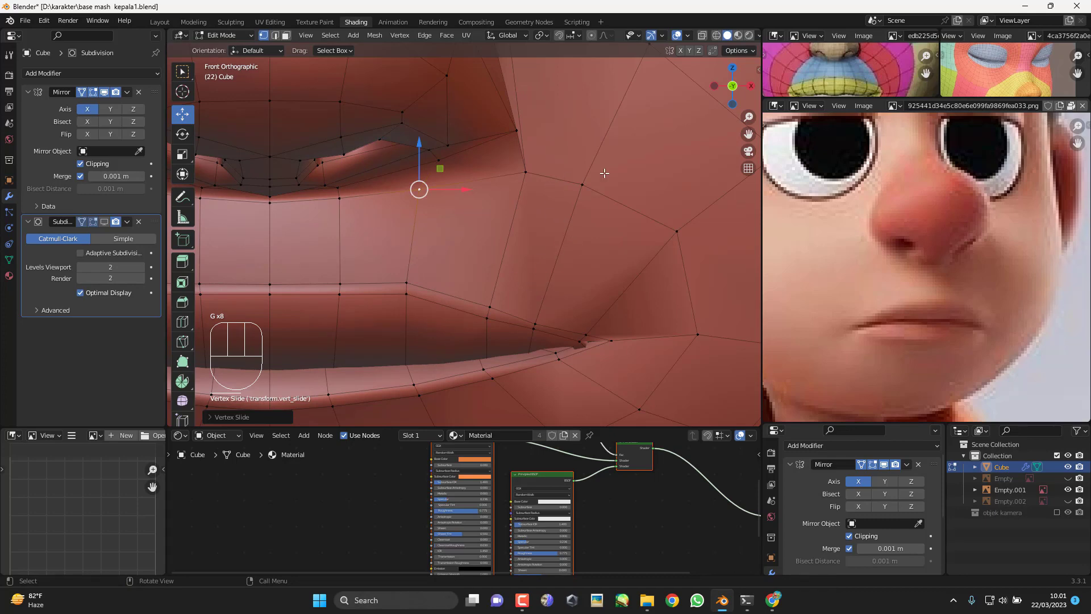
Step: Preview the mouth area with subdivision shown in the viewport, then hide the Subdivision modifier again
scroll(589, 264, down, 3)
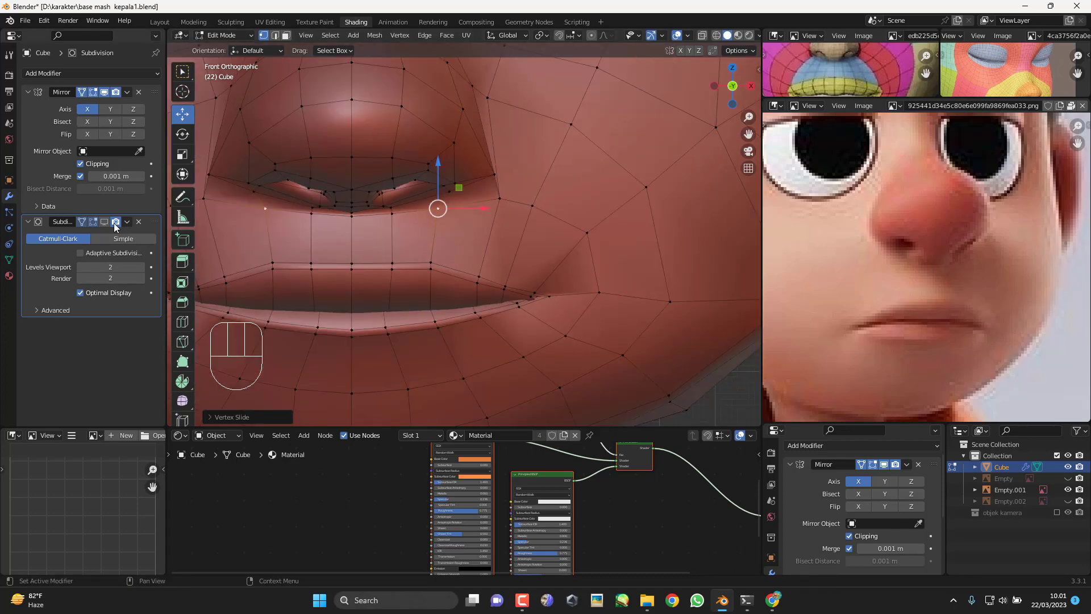
scroll(449, 290, up, 2)
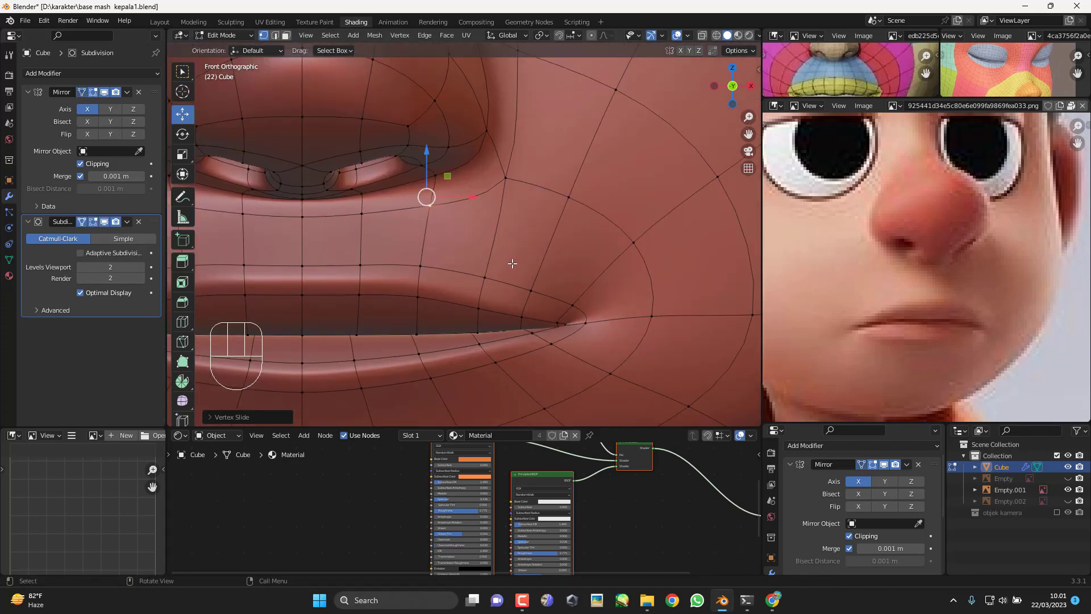
key(Tab)
scroll(506, 238, down, 2)
key(Tab)
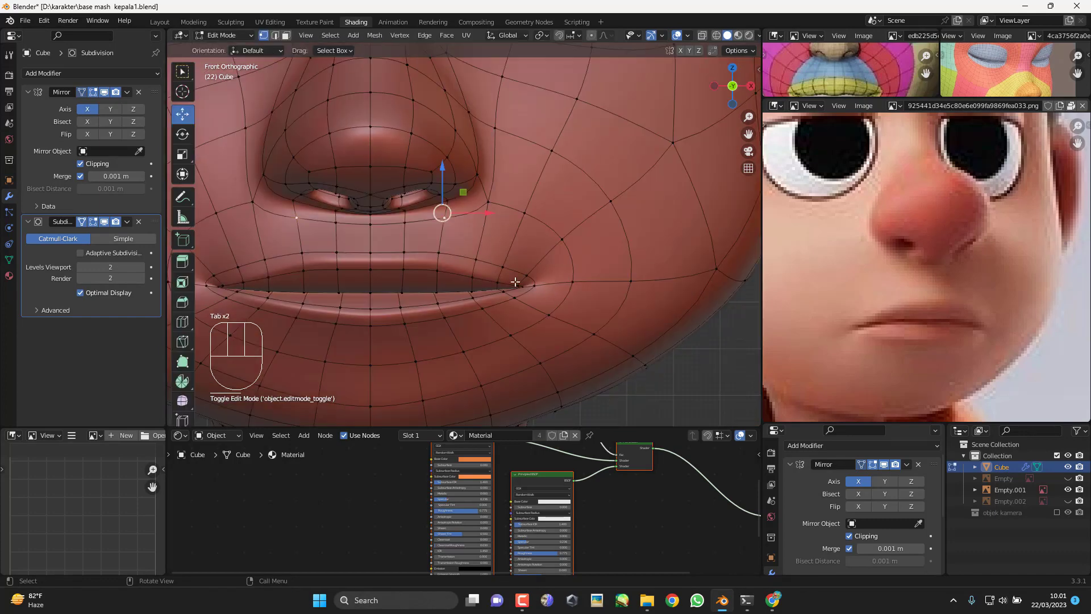
click(106, 222)
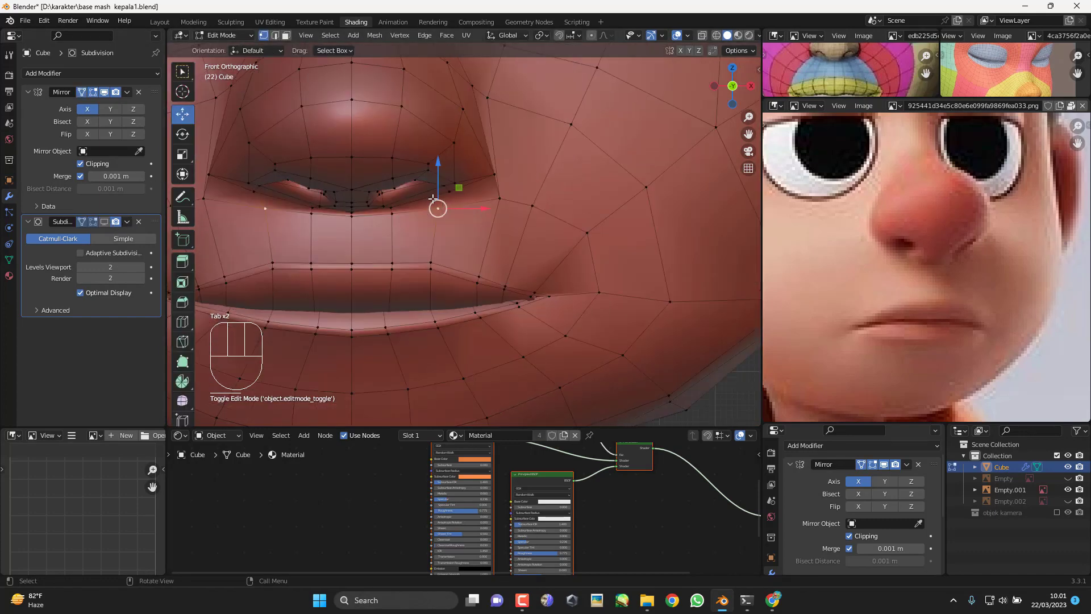
Step: Adjust the position of the upper-lip vertex near the mouth corner
shift+click(501, 297)
key(g)
key(g)
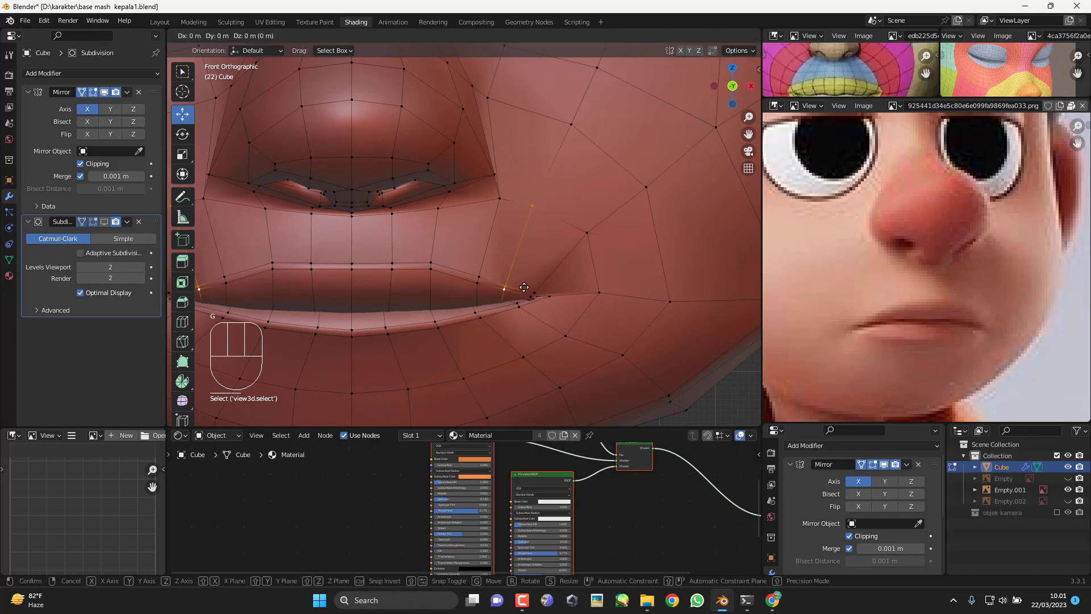
click(520, 291)
Step: Slide the cheek vertices above and outside the mouth corner along their edges to even out the loop
click(541, 215)
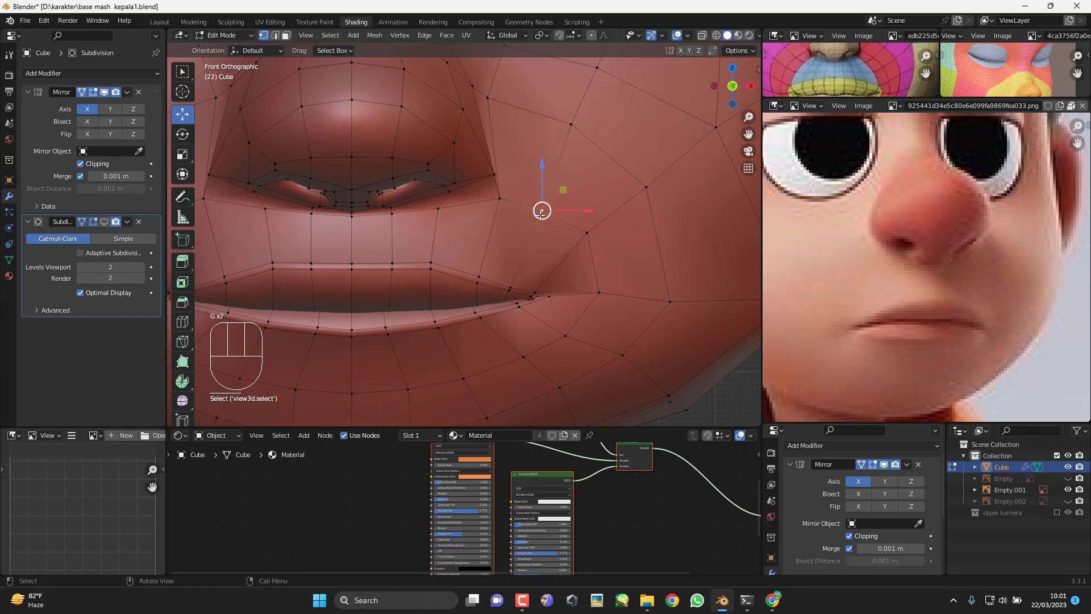
key(g)
key(g)
click(591, 243)
click(647, 195)
key(g)
key(g)
click(649, 203)
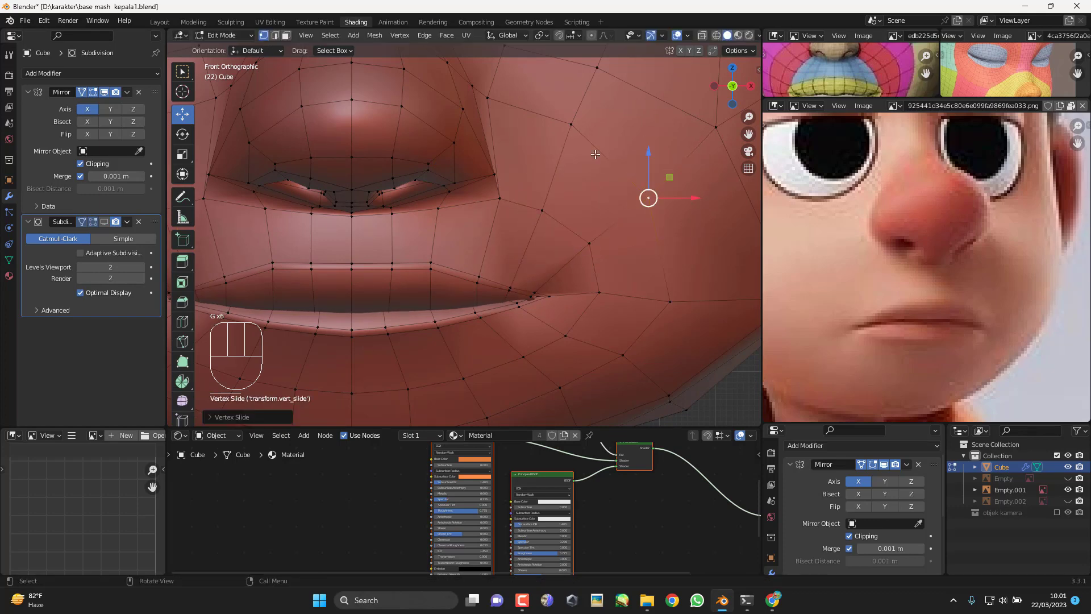
Step: Edge-slide the pair of cheek vertices beside the nose wing to even out their spacing
click(573, 132)
shift+middle_drag(628, 95, 596, 156)
shift+click(567, 126)
key(g)
key(g)
click(582, 128)
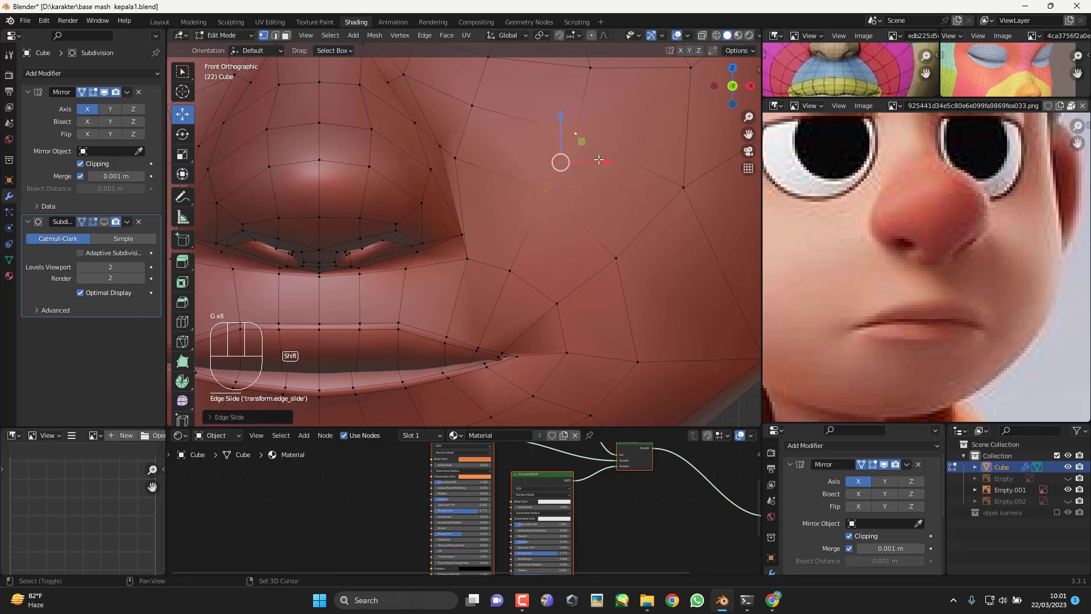
Step: Slide the upper-cheek vertex below the eye socket along its edge
shift+middle_drag(589, 72, 557, 158)
click(557, 157)
key(g)
key(g)
click(552, 160)
Step: Slide the cheek vertex between the nose wing and the outer cheek along its edge to even out the spacing
click(655, 281)
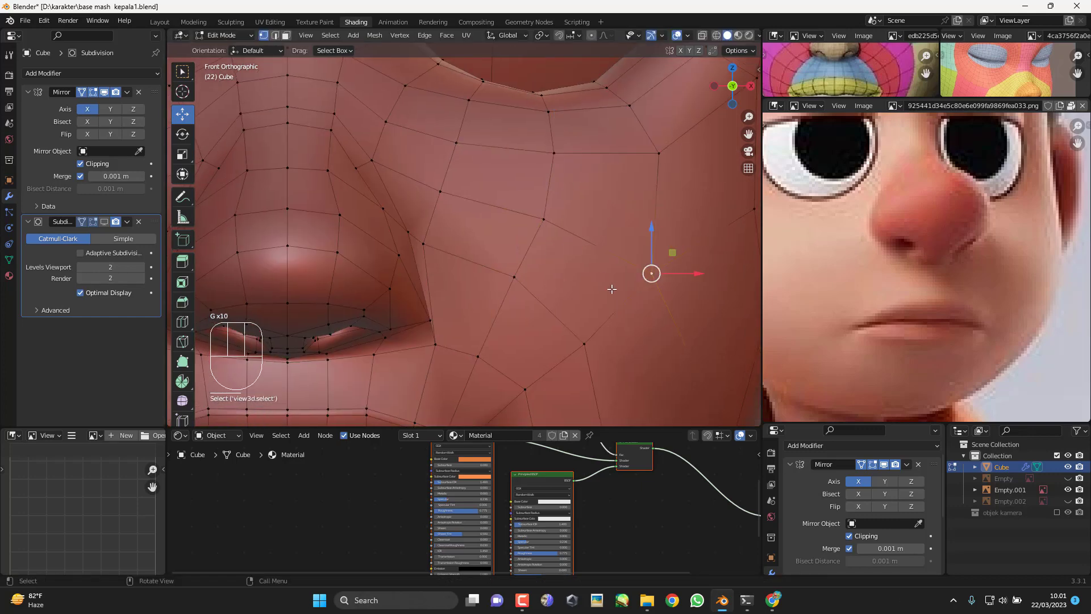
scroll(571, 294, down, 1)
shift+middle_drag(568, 298, 565, 256)
click(521, 238)
key(g)
key(g)
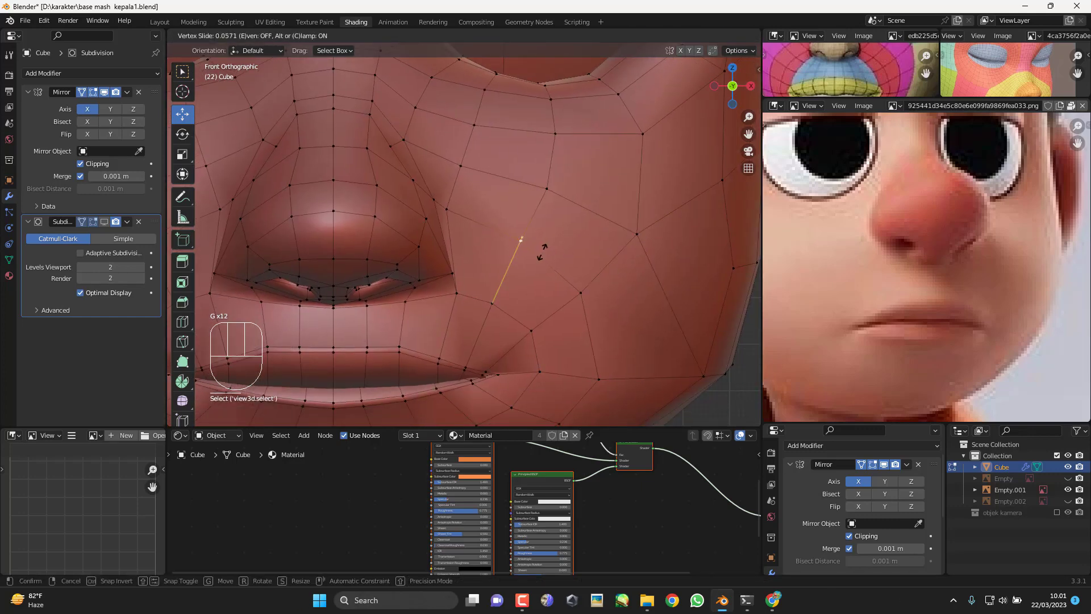
click(543, 253)
Step: Move the vertex below the nose wing's outer corner up close to the wing
shift+middle_drag(480, 280, 507, 244)
scroll(488, 276, up, 2)
click(485, 267)
key(g)
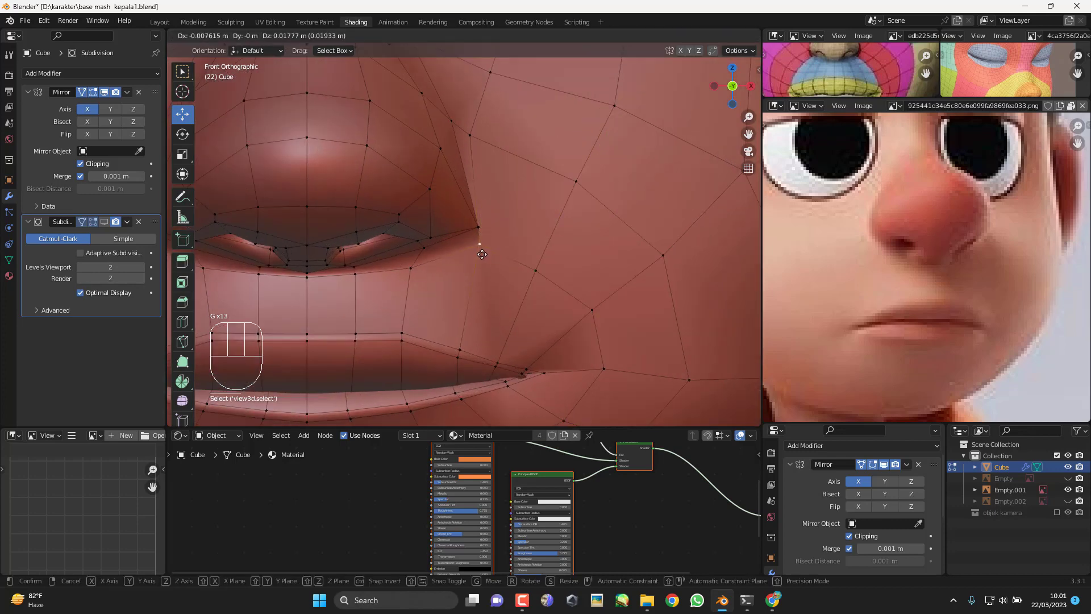
click(480, 248)
Step: Slide the upper-lip vertices near the mouth corner along their edge, and fine-tune the positions of the two neighbouring lip vertices
click(462, 348)
key(g)
key(g)
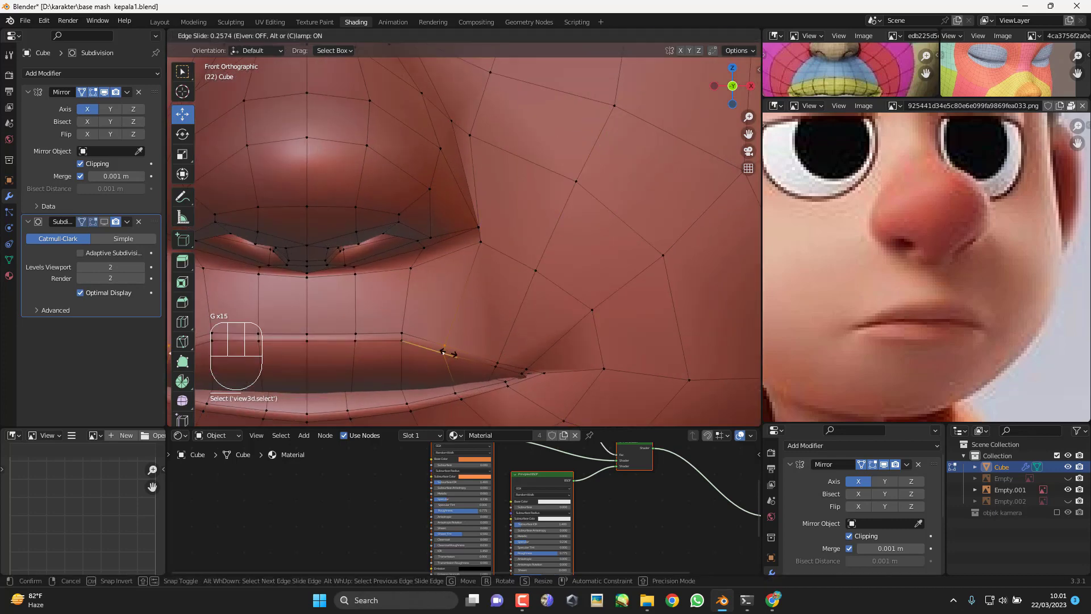
click(451, 354)
click(404, 341)
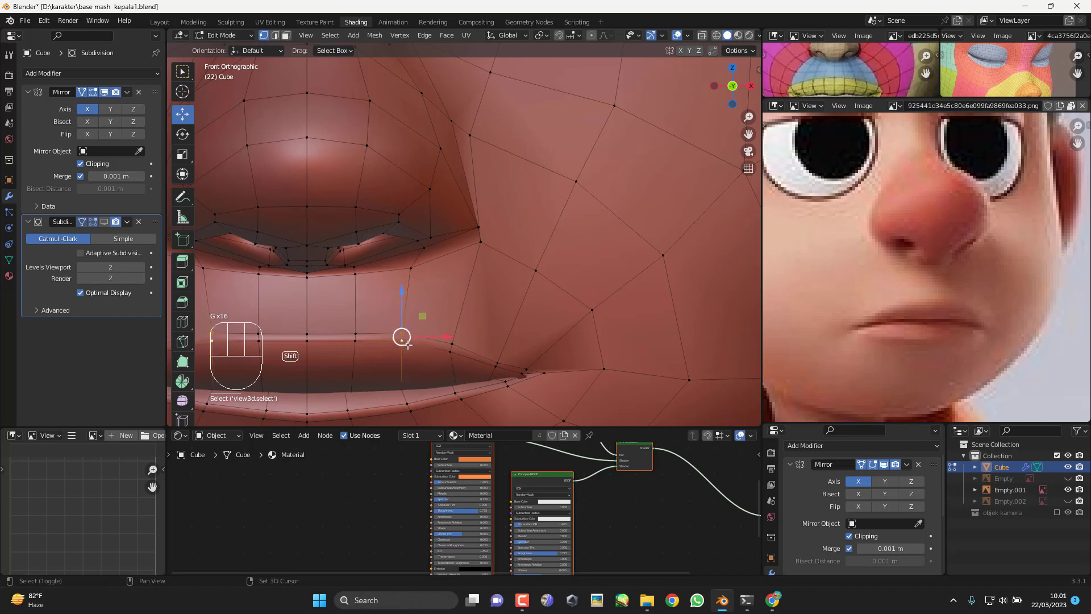
key(g)
click(409, 345)
click(451, 349)
key(g)
click(452, 351)
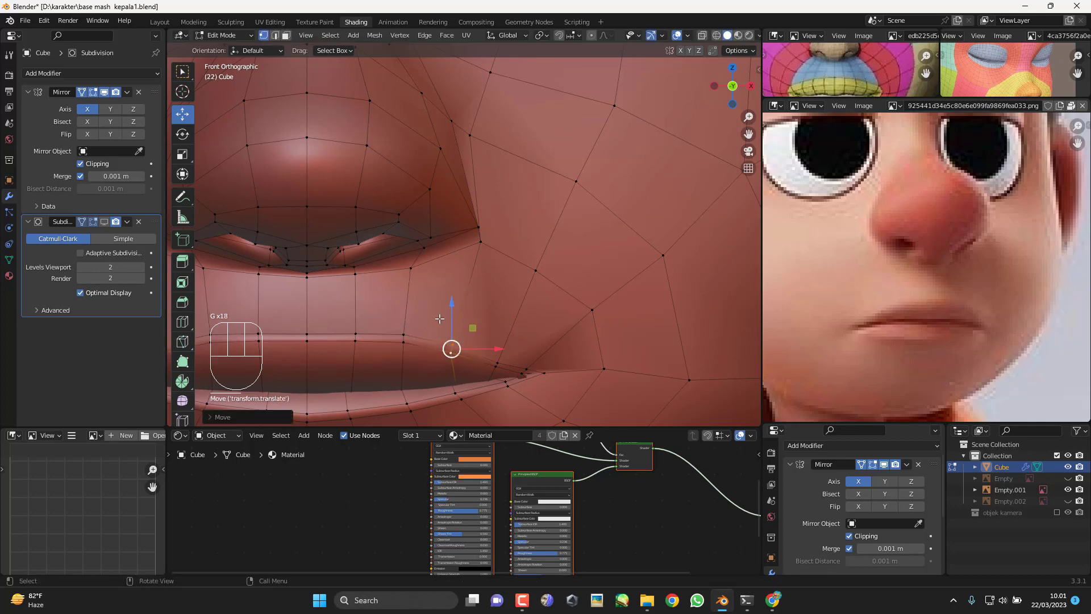
Step: From a view below the head, pull the upper-lip border vertices slightly back into the face along the Y axis
middle_drag(452, 348, 442, 259)
scroll(442, 267, down, 4)
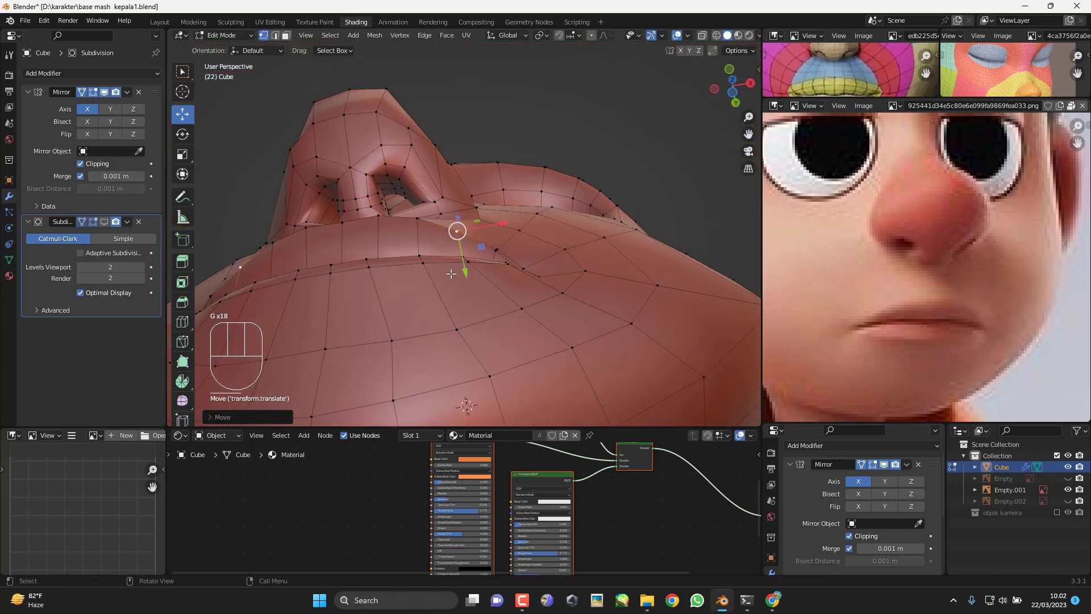
key(g)
click(447, 263)
middle_drag(404, 228, 426, 248)
shift+click(392, 258)
drag(427, 248, 428, 246)
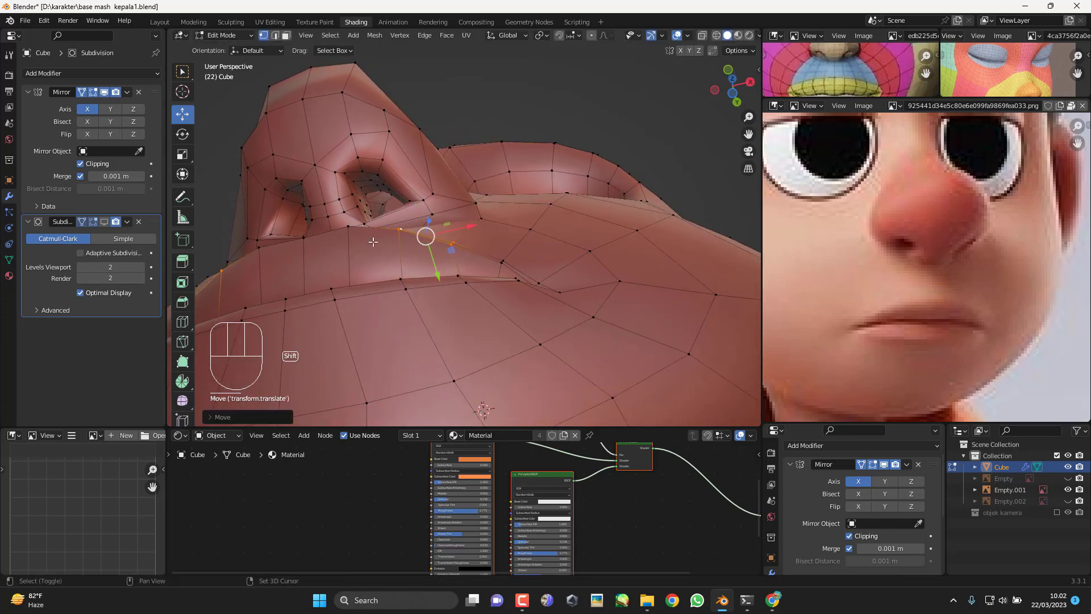
middle_drag(429, 246, 513, 268)
shift+click(469, 256)
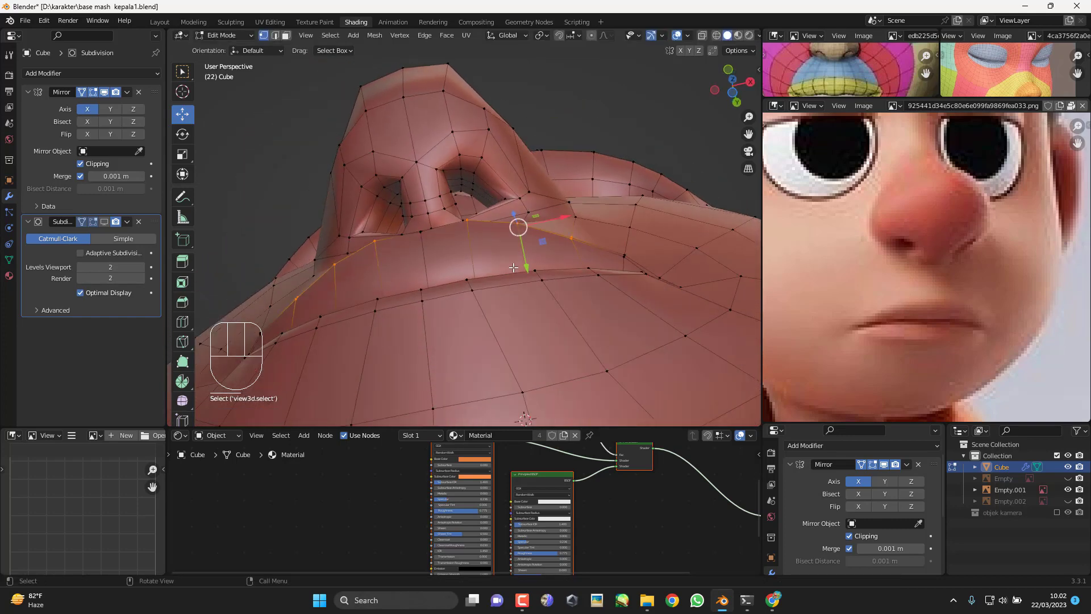
drag(528, 264, 530, 272)
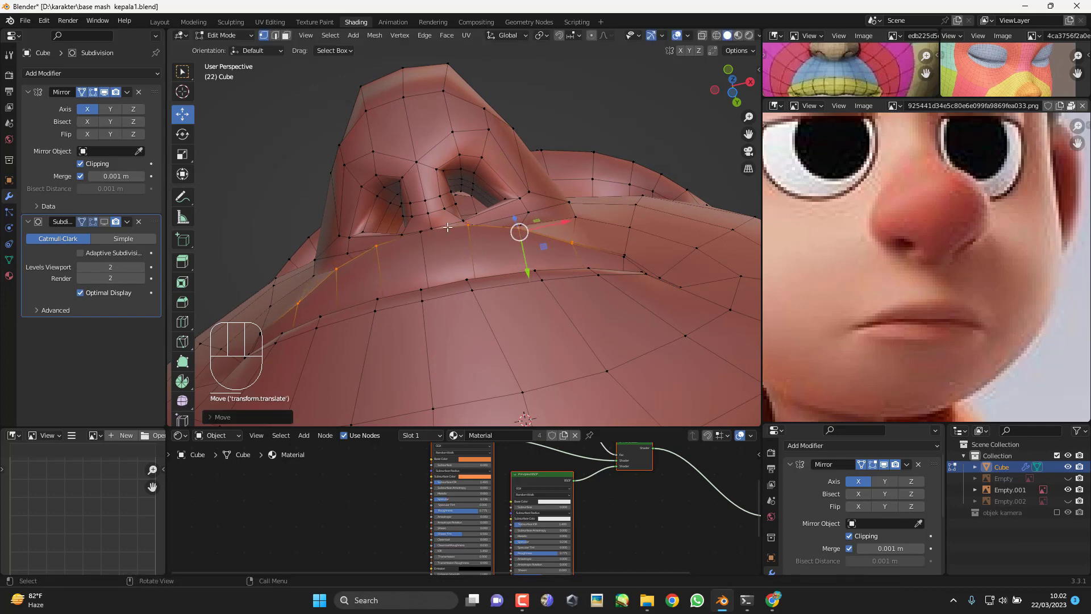
Step: Move the upper-lip vertex nearest the mouth corner back along Y and check the smoothed mouth from the front
click(624, 257)
middle_drag(623, 257, 490, 235)
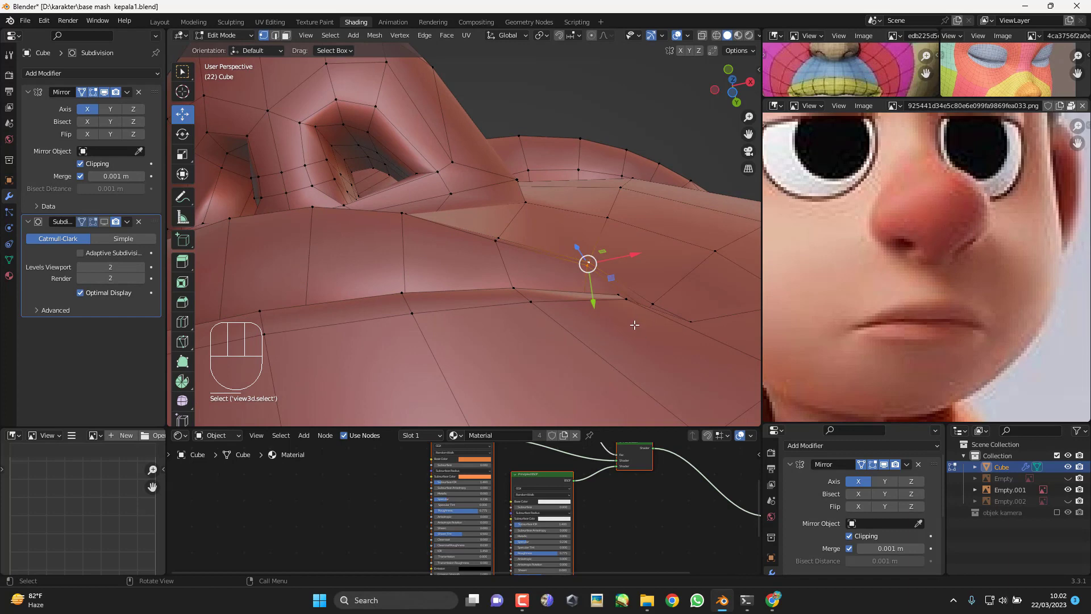
drag(590, 301, 592, 316)
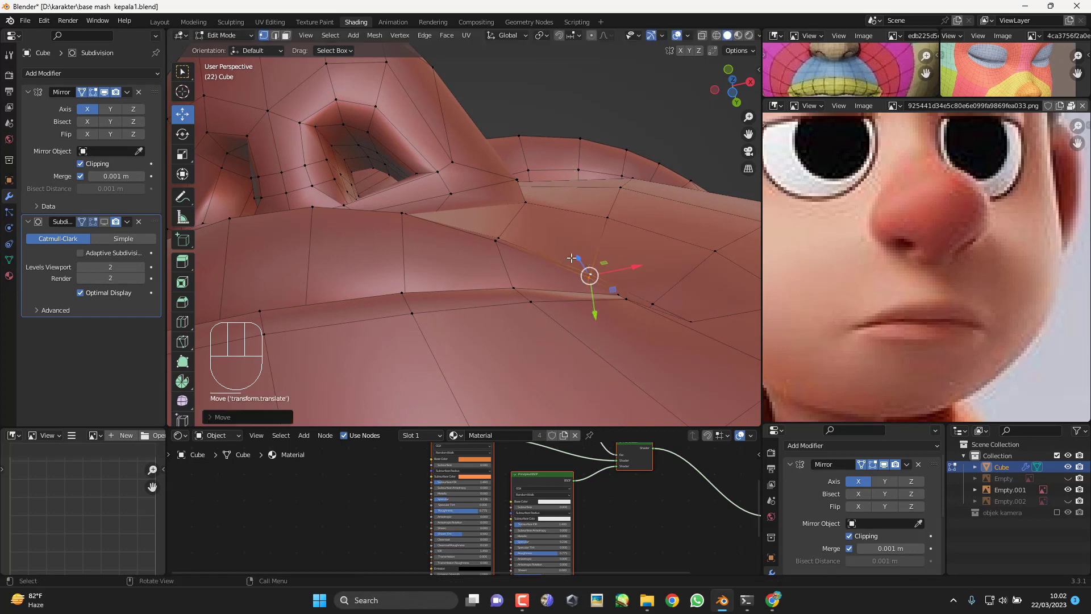
key(KP_1)
key(Tab)
shift+middle_drag(560, 327, 523, 254)
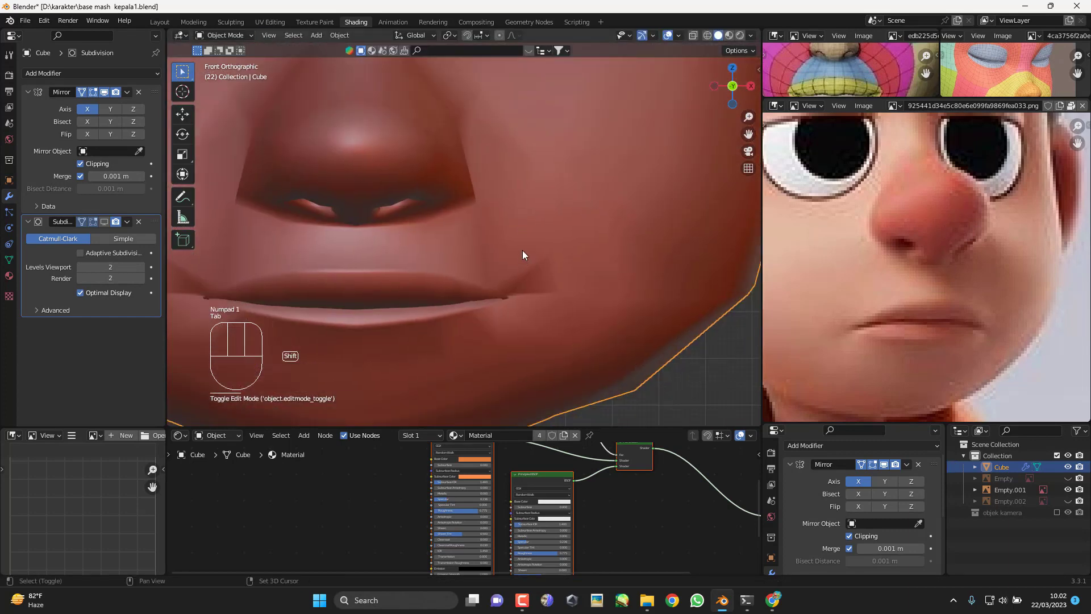
Step: Move the outermost mouth-corner vertex inward toward the lip opening in front view
key(Tab)
scroll(537, 287, up, 6)
shift+middle_drag(548, 319, 499, 232)
scroll(523, 278, up, 3)
shift+middle_drag(574, 347, 492, 226)
shift+middle_drag(563, 274, 516, 237)
click(541, 236)
key(g)
click(519, 248)
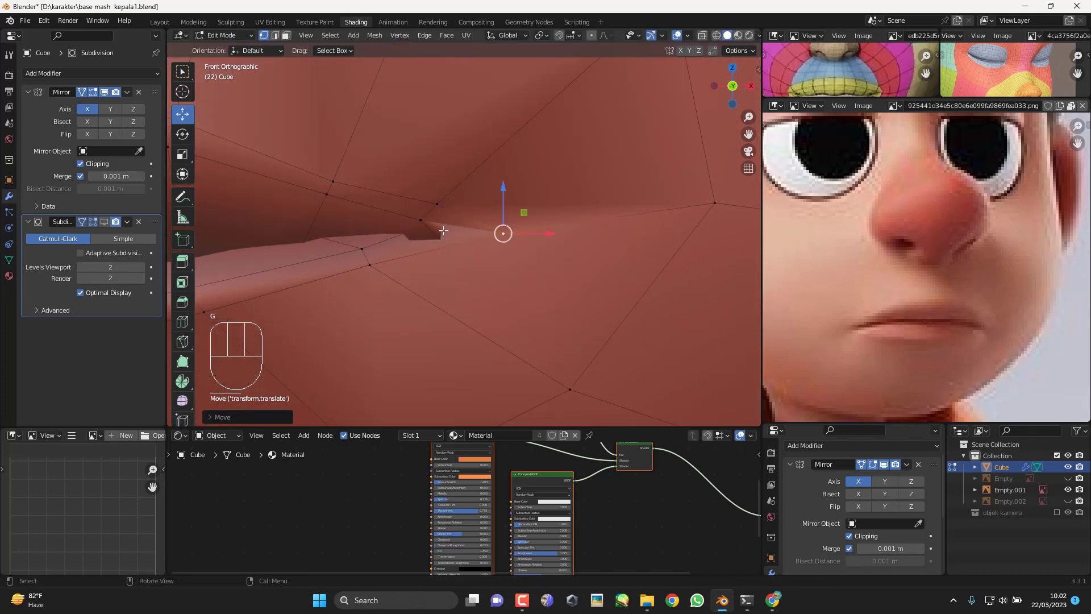
Step: Nudge the upper-lip vertex at the mouth corner slightly down and inward
click(426, 221)
click(439, 203)
key(g)
click(433, 211)
Step: Using wireframe display, move the lower-lip vertex at the mouth corner up and inward against the upper lip
key(z)
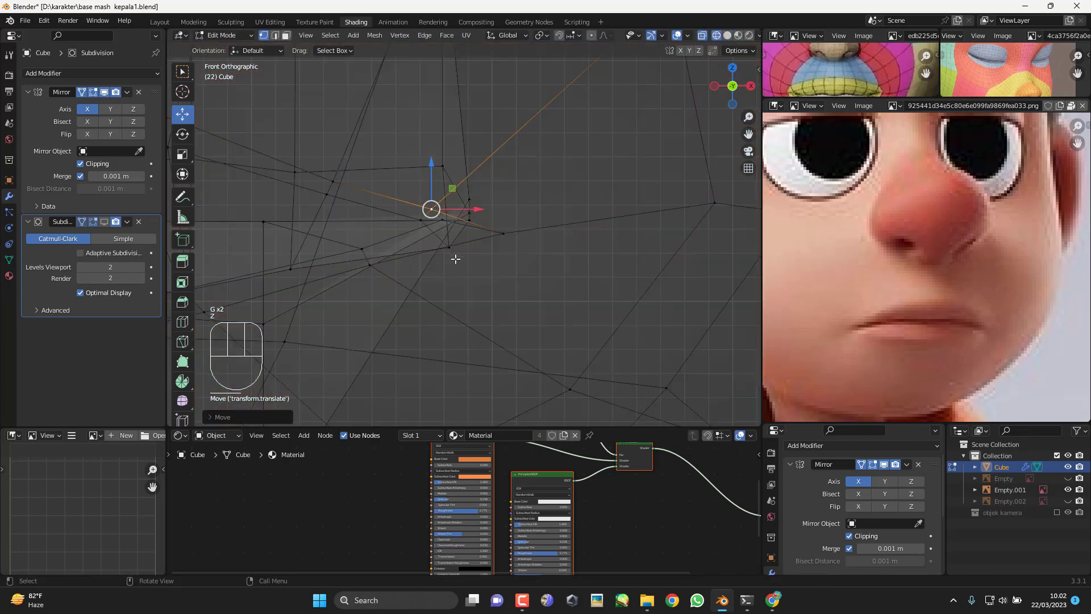
click(453, 254)
key(z)
shift+middle_drag(475, 279, 499, 323)
key(z)
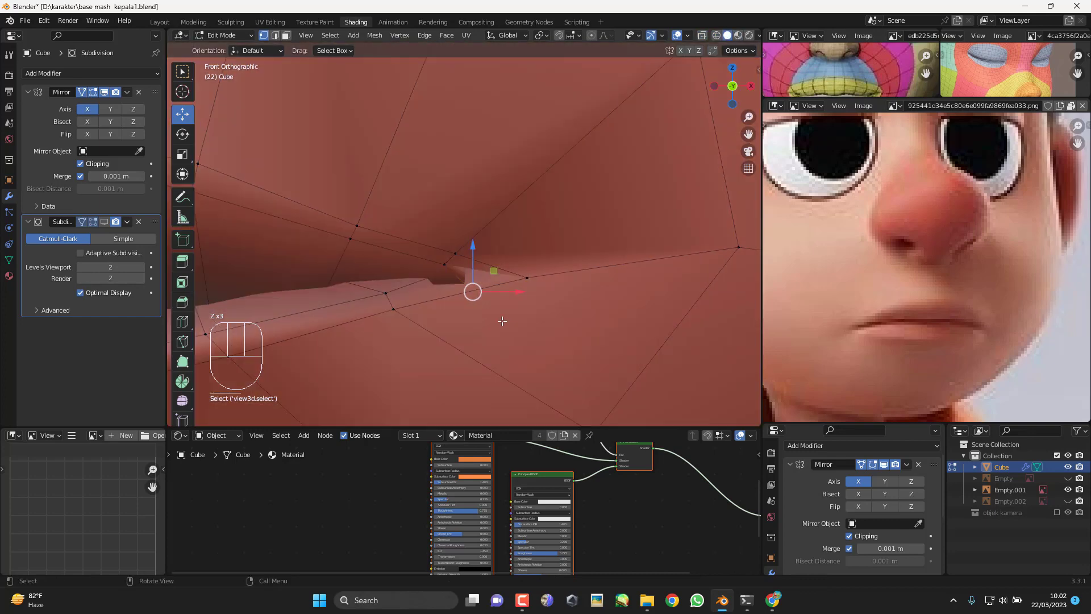
key(z)
key(g)
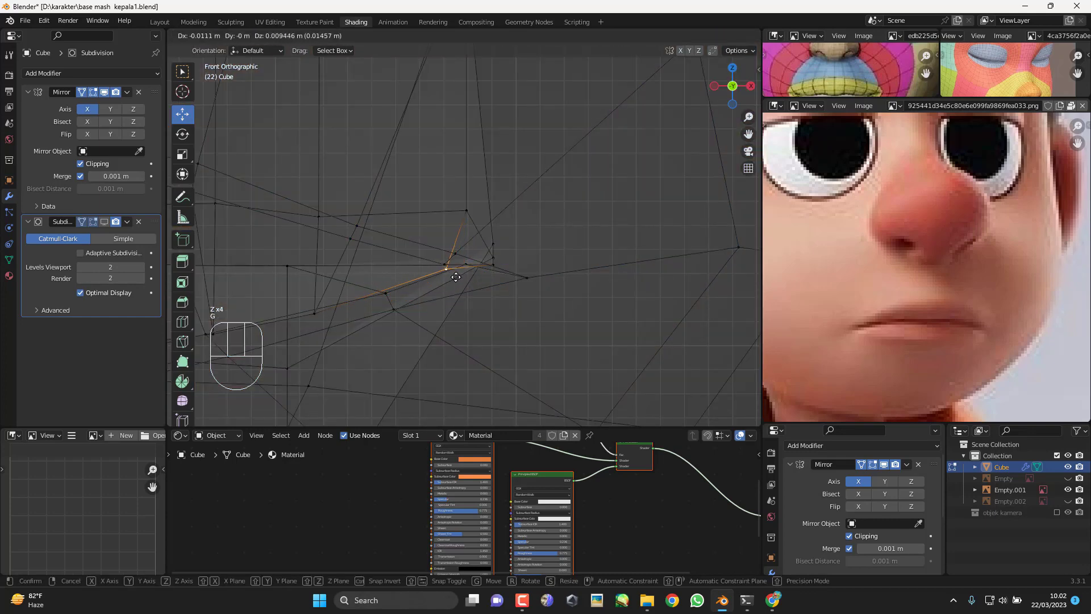
click(457, 275)
Step: Slide the upper inner vertex at the mouth corner along its edge and reposition it to close the corner gap
key(g)
key(g)
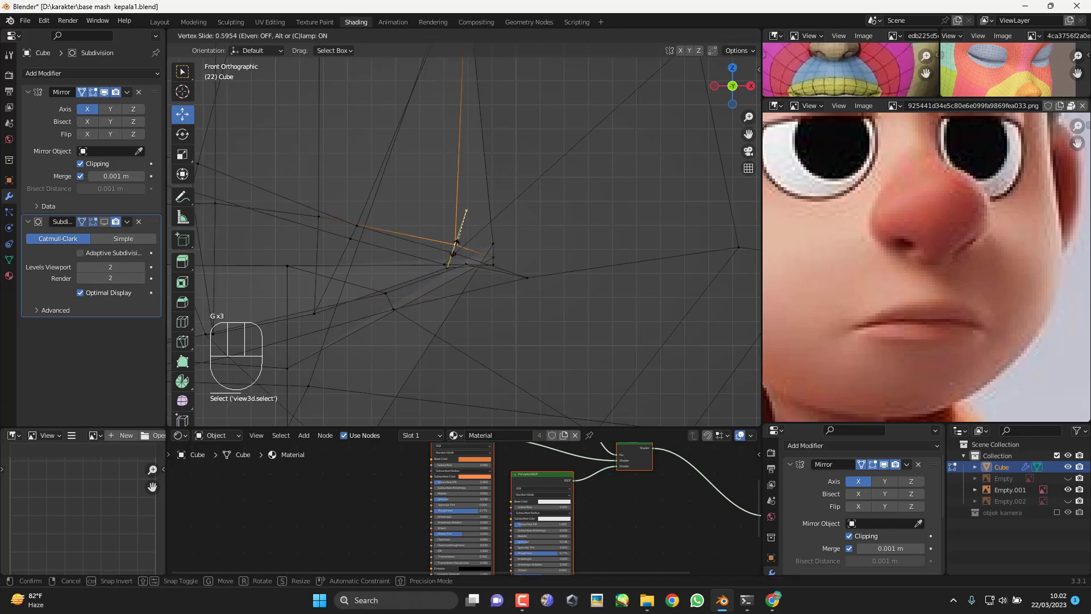
click(492, 270)
key(z)
click(501, 336)
key(g)
click(470, 284)
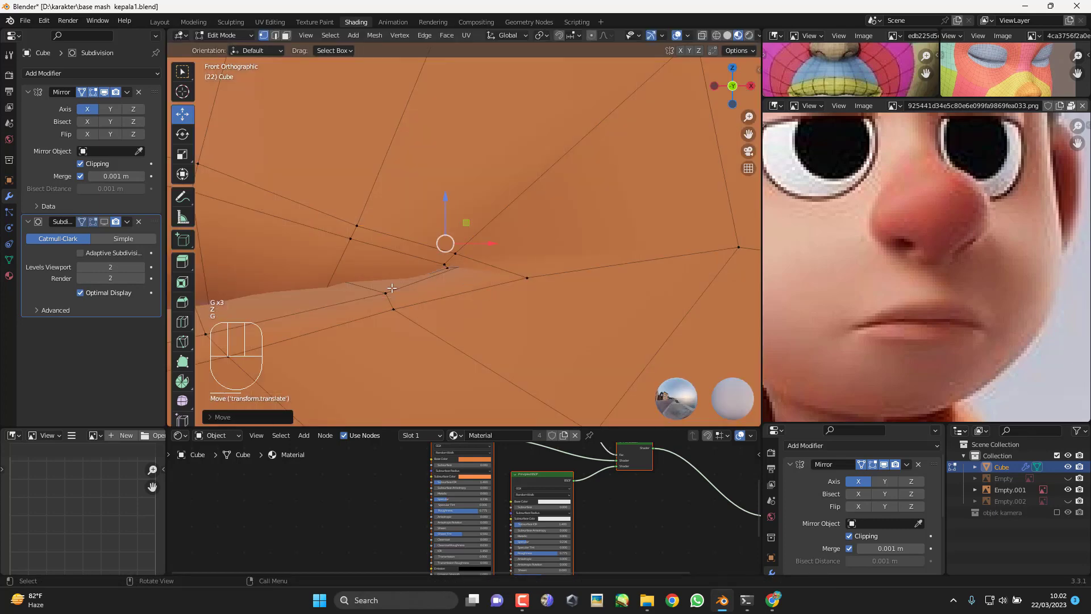
Step: Adjust the positions of the lower-lip and upper-lip vertices just inside the mouth corner
click(387, 292)
key(g)
click(377, 296)
click(369, 227)
key(g)
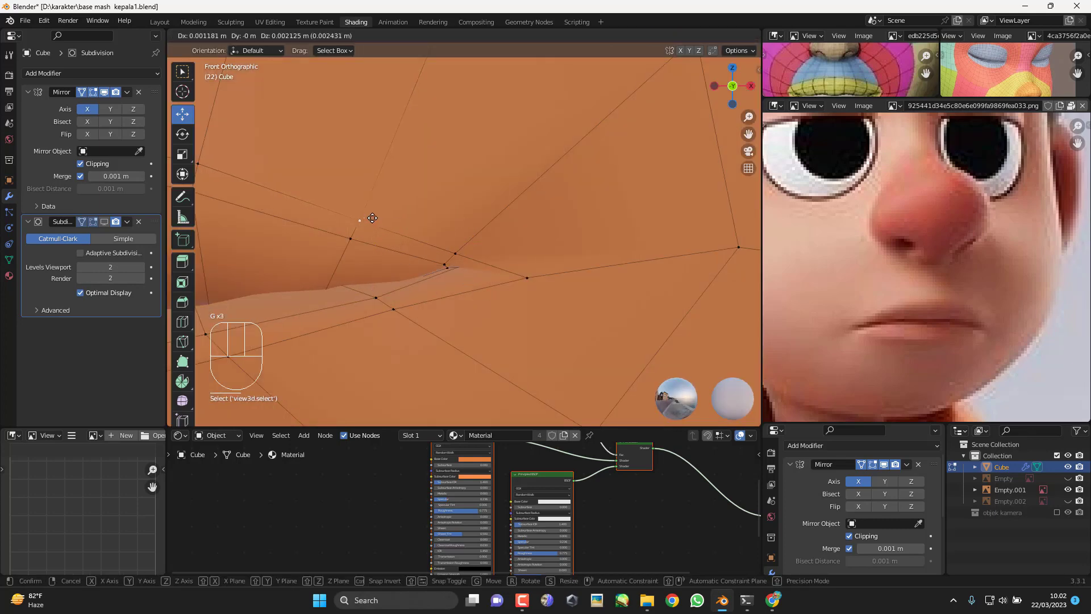
click(372, 217)
Step: Examine the smoothed mouth in Object Mode from the front, an angled view and the right side
scroll(370, 279, down, 3)
shift+middle_drag(370, 280, 515, 282)
key(Tab)
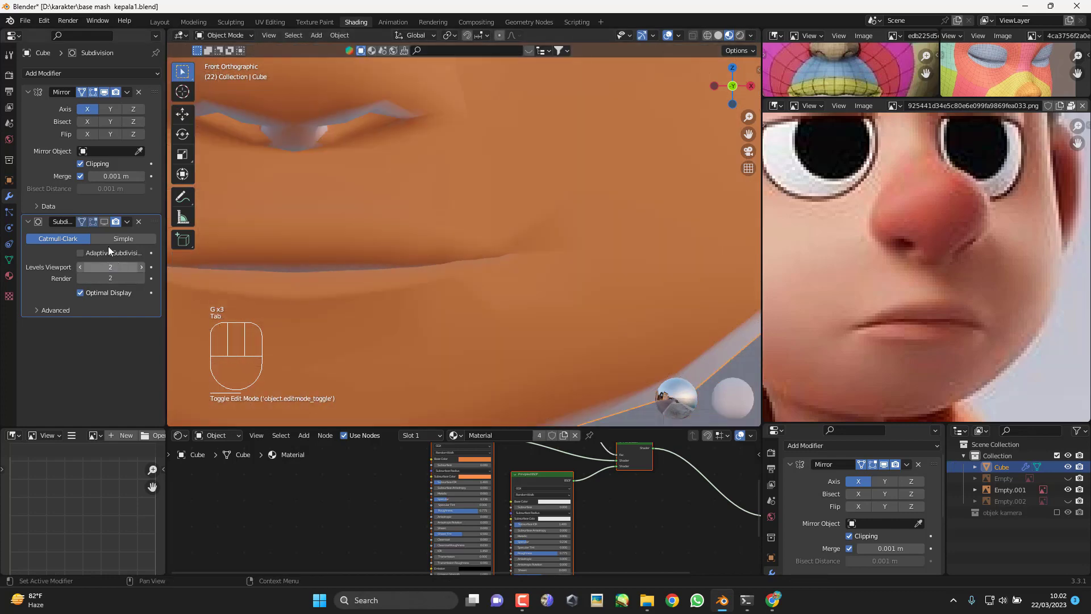
middle_drag(503, 273, 504, 254)
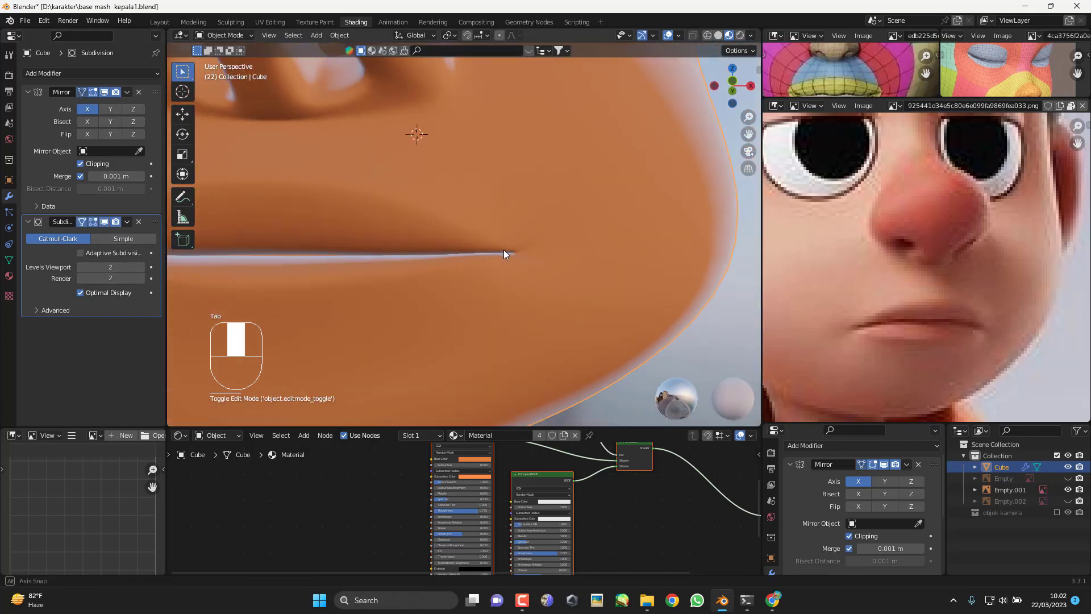
key(z)
scroll(636, 290, down, 2)
mouse_move(514, 295)
middle_down()
mouse_move(574, 308)
mouse_move(513, 268)
mouse_move(564, 299)
mouse_move(513, 314)
middle_up()
scroll(514, 273, down, 2)
key(KP_3)
scroll(458, 279, up, 4)
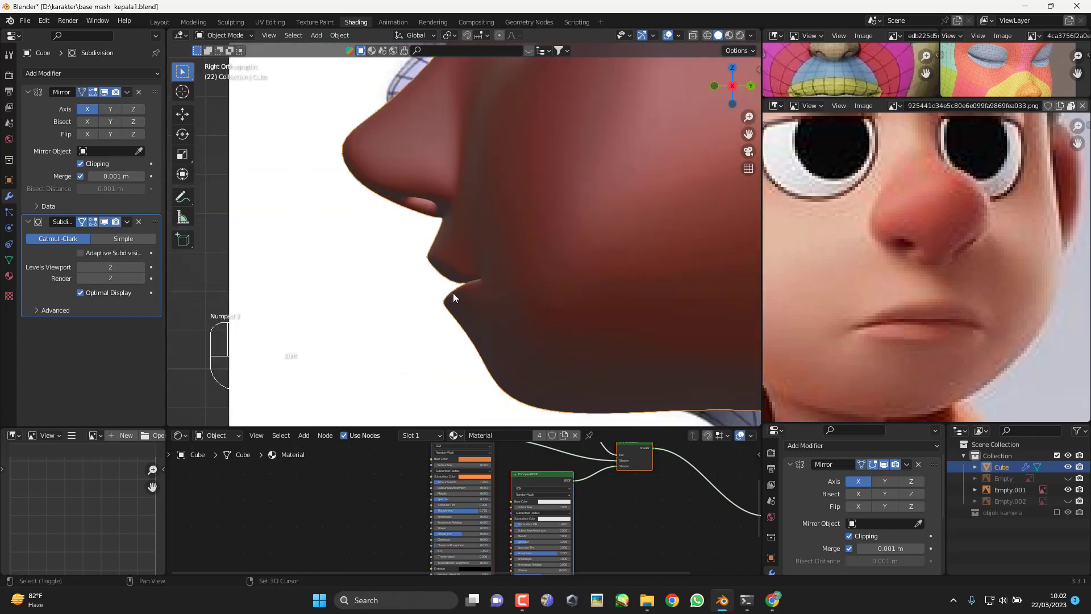
scroll(500, 270, up, 3)
Step: Select the front vertices of the lower lip's two edge rows and rotate them slightly in side view
key(Tab)
shift+middle_drag(453, 297, 571, 290)
click(550, 281)
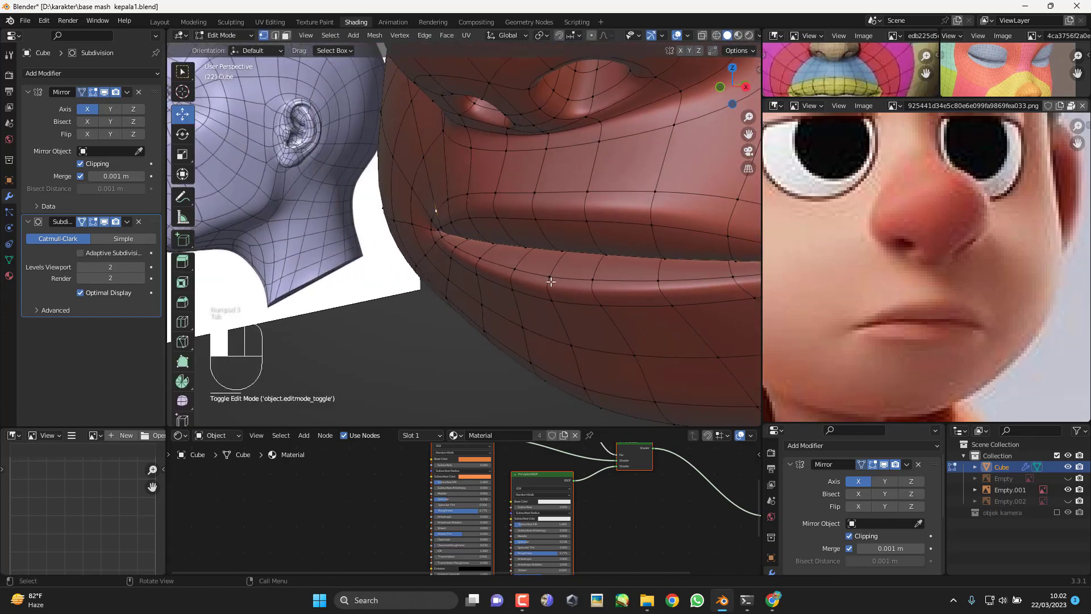
shift+click(583, 302)
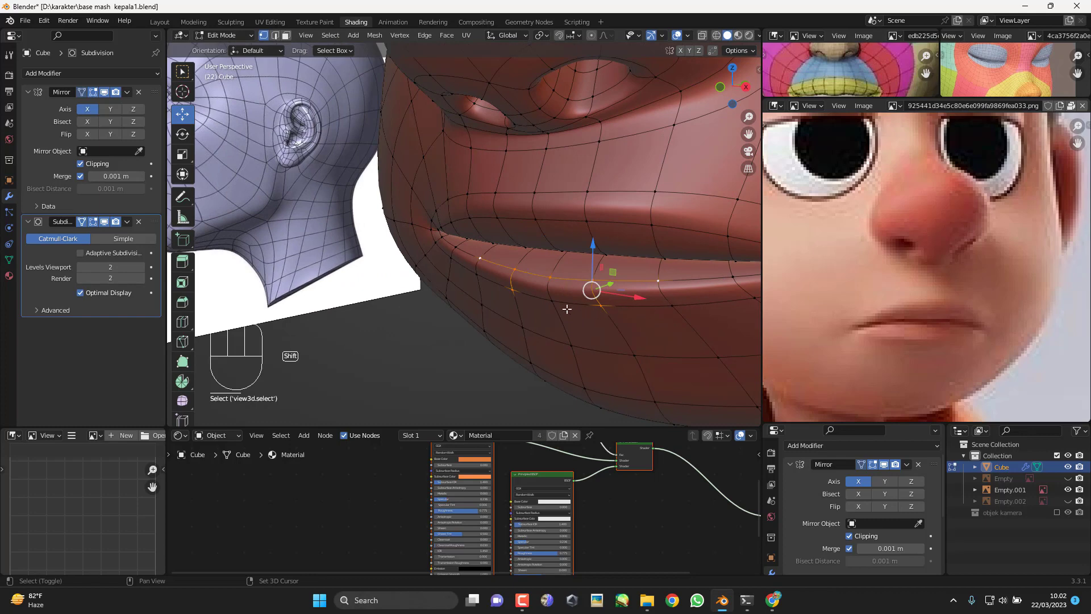
key(KP_3)
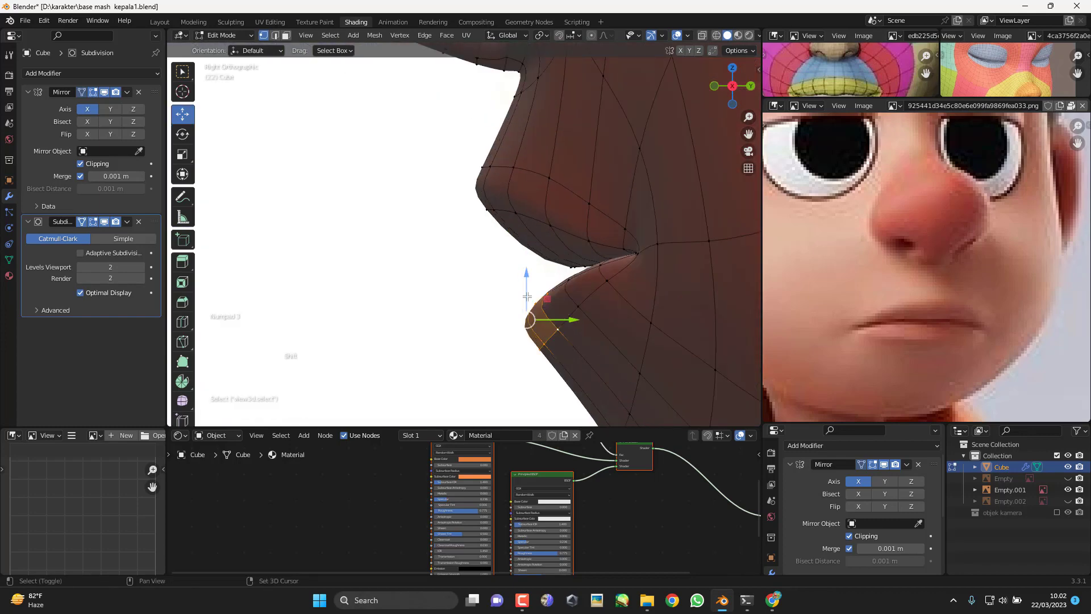
shift+middle_drag(527, 295, 475, 274)
key(r)
click(534, 279)
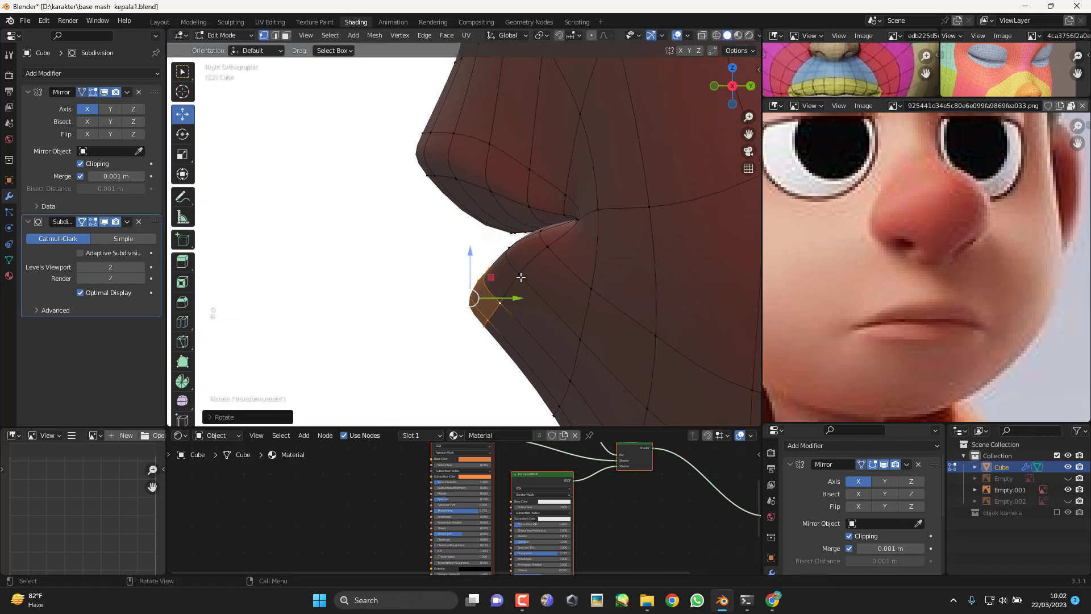
Step: Reposition the side vertices of the lower and upper lips in side view and check the smoothed face from the front
shift+click(515, 255)
key(g)
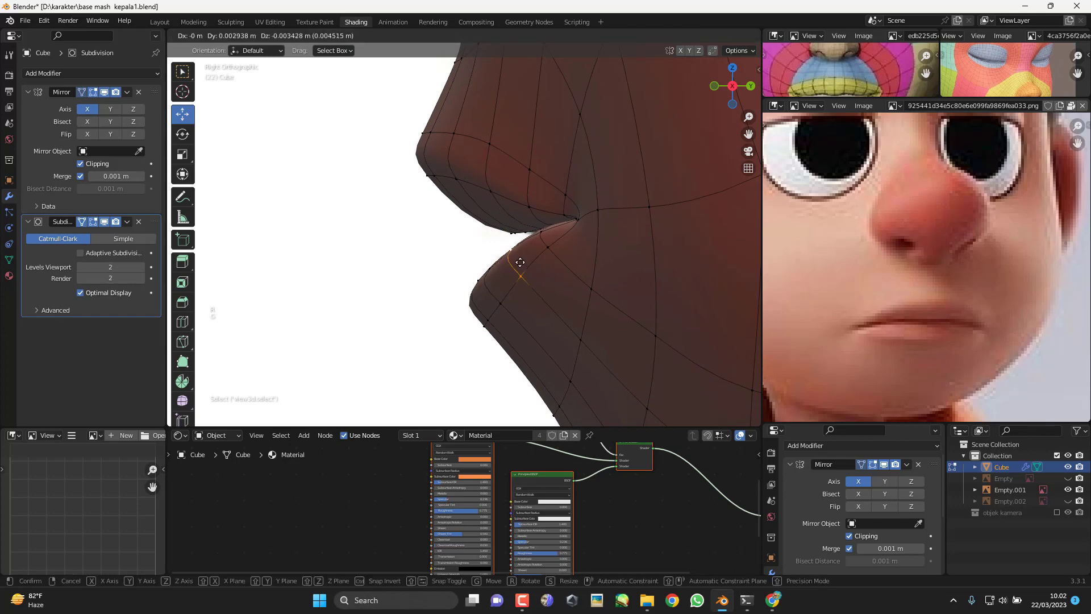
click(535, 239)
key(g)
click(540, 226)
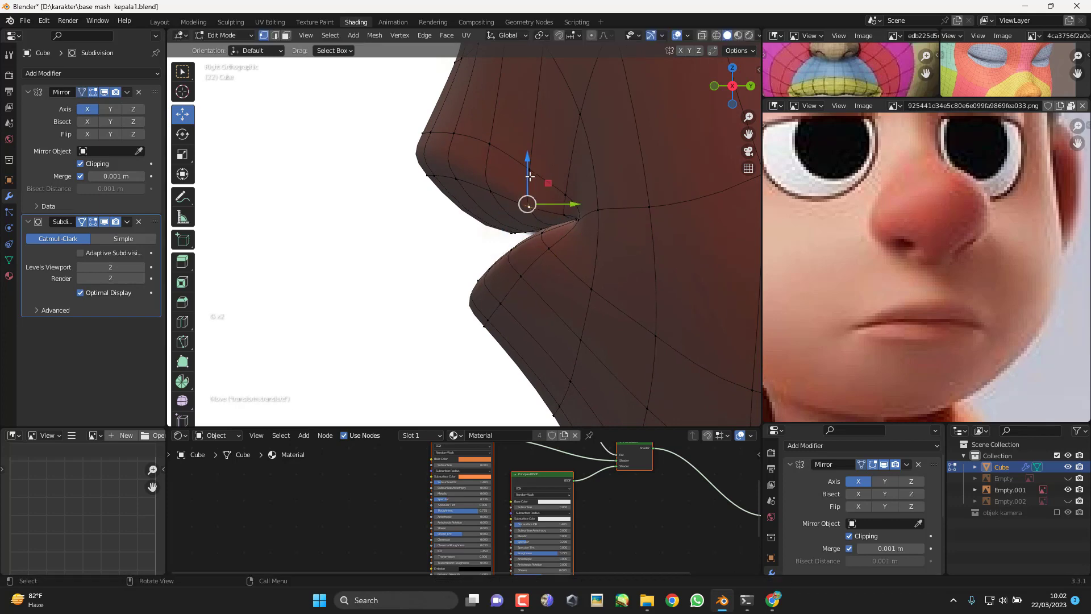
key(g)
click(530, 174)
key(KP_1)
key(Tab)
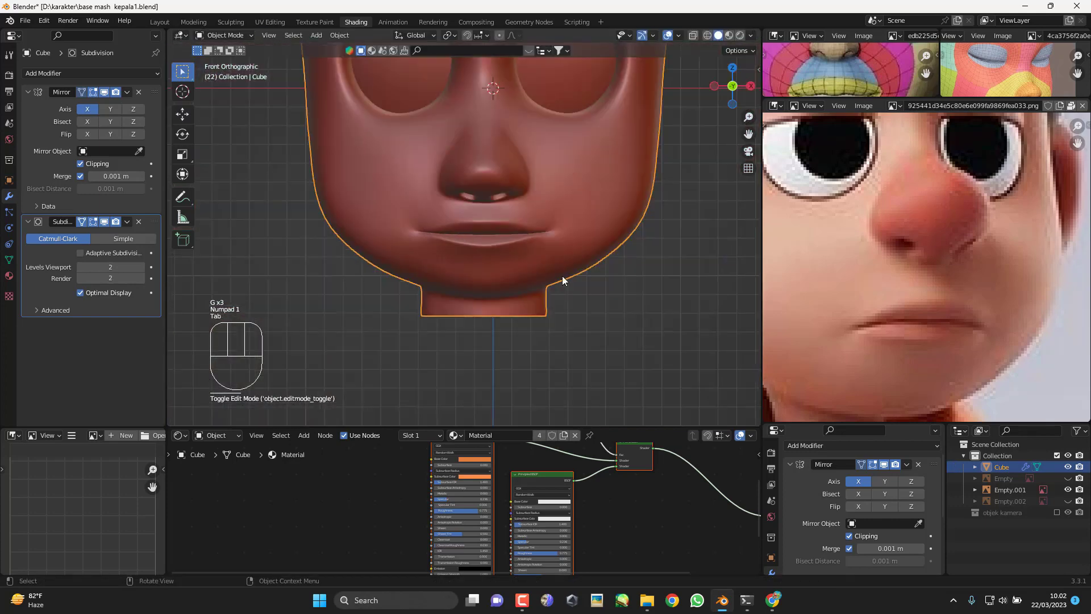
middle_drag(563, 280, 470, 268)
Step: Select the lower lip's upper edge row and edge-slide it to adjust the lip's thickness
key(Tab)
scroll(477, 238, up, 1)
click(473, 196)
key(KP_3)
scroll(491, 213, up, 3)
mouse_move(469, 268)
middle_down()
mouse_move(523, 279)
mouse_move(476, 272)
middle_up()
shift+click(479, 275)
key(g)
key(g)
click(390, 243)
Step: Move and rotate the selected lower-lip edge row in side view and check the smoothed lips from the front and below
key(KP_3)
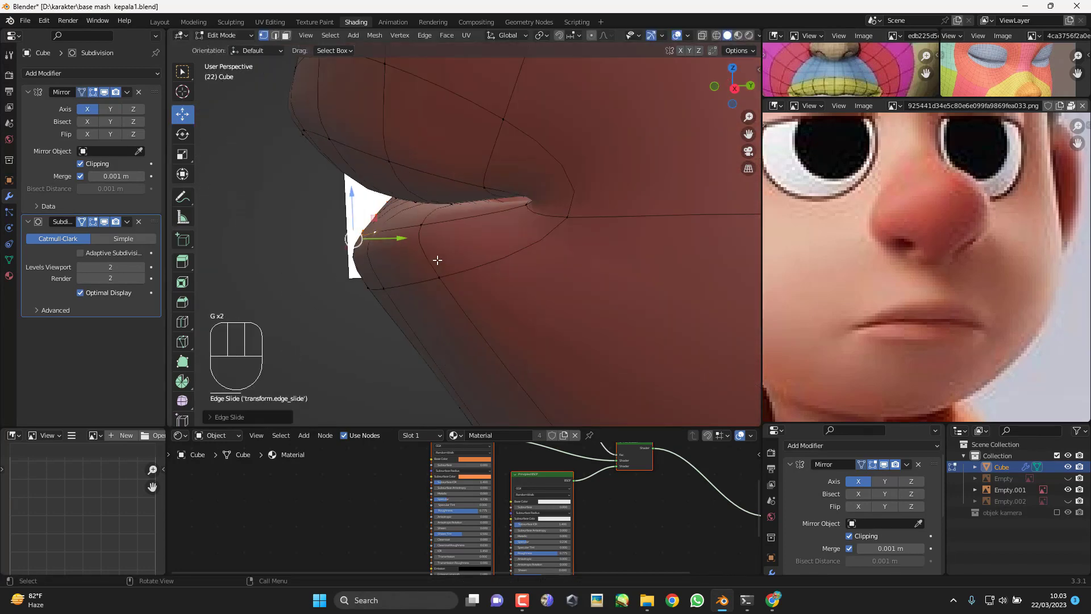
key(g)
key(r)
key(KP_1)
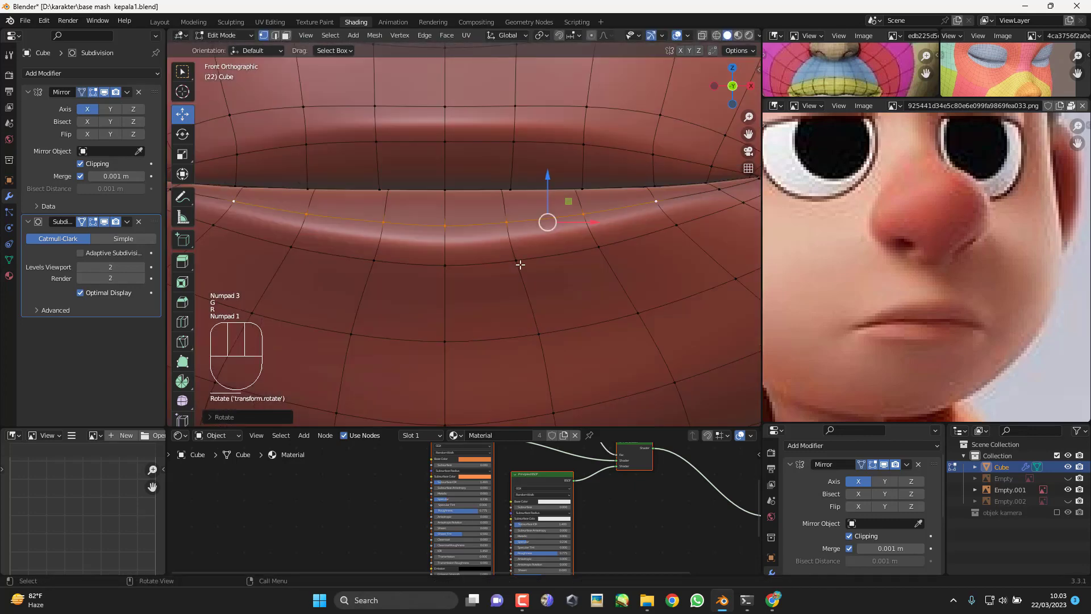
key(Tab)
middle_drag(497, 281, 435, 137)
Step: Select the lower lip's face near the mouth corner and move it along Y, rotating it slightly from below
key(Tab)
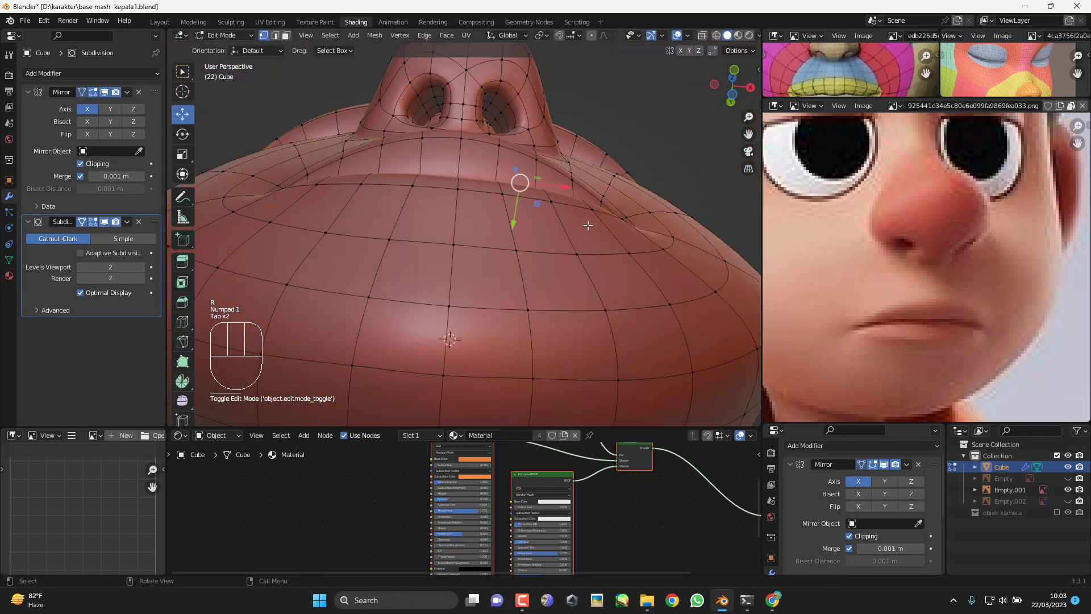
middle_drag(587, 227, 345, 79)
click(514, 225)
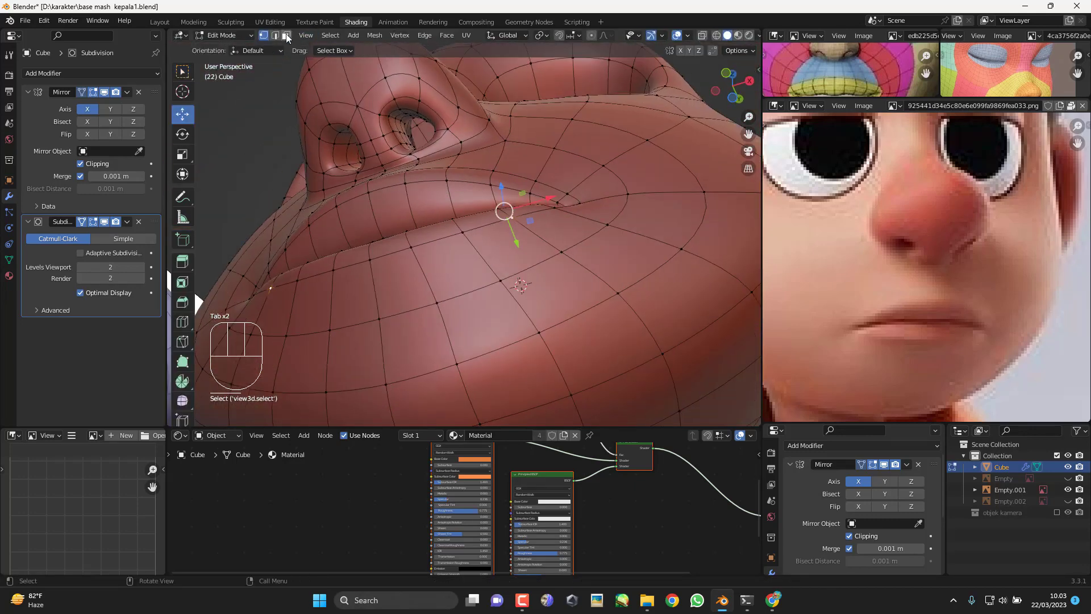
click(484, 220)
middle_drag(484, 220, 474, 202)
drag(486, 228, 491, 235)
middle_drag(491, 234, 511, 222)
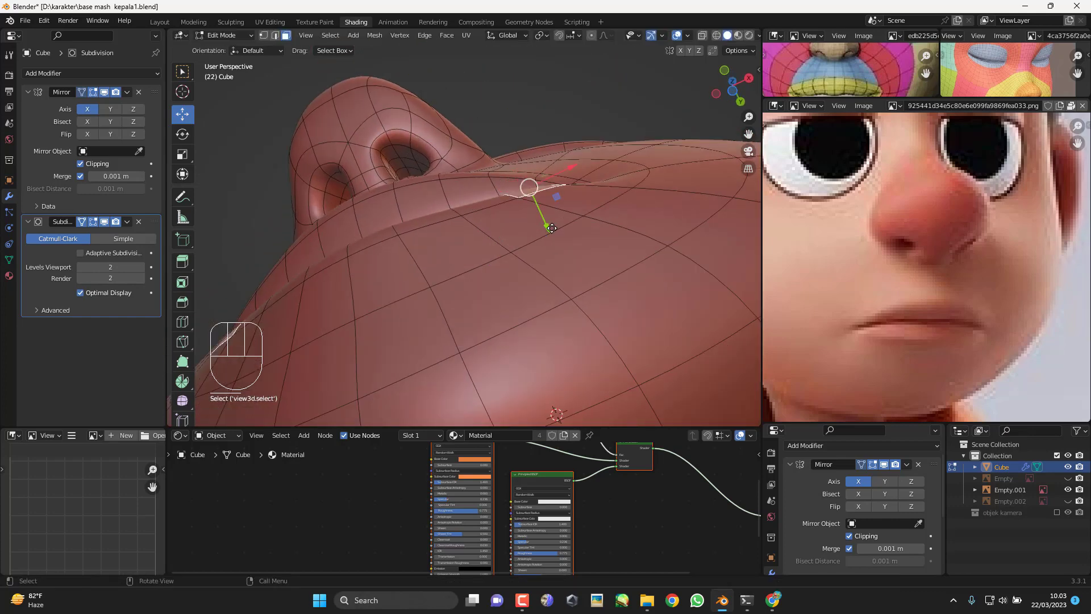
drag(552, 228, 557, 238)
click(611, 234)
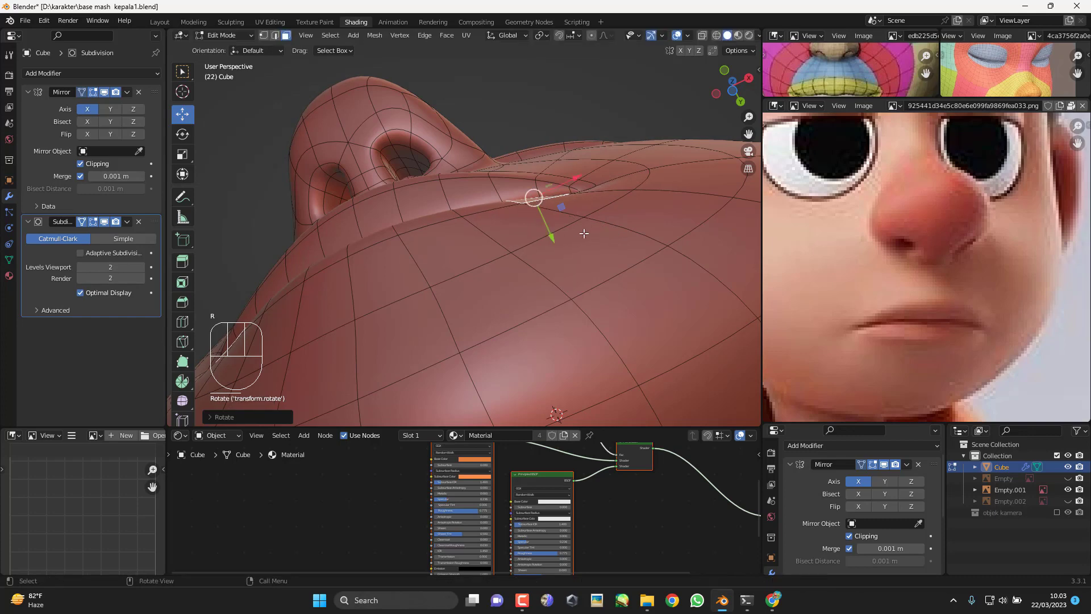
Step: Refine the Y position and rotation of the lower lip's corner face and check the smoothed mouth from the front
drag(556, 238, 449, 189)
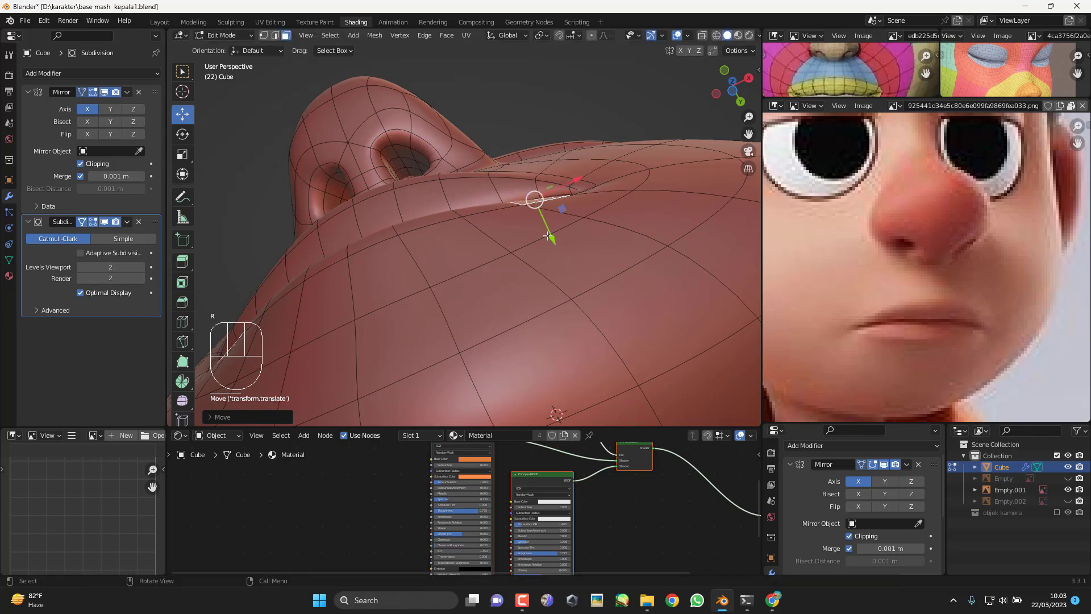
drag(551, 241, 553, 238)
key(r)
click(606, 206)
middle_drag(532, 214, 446, 212)
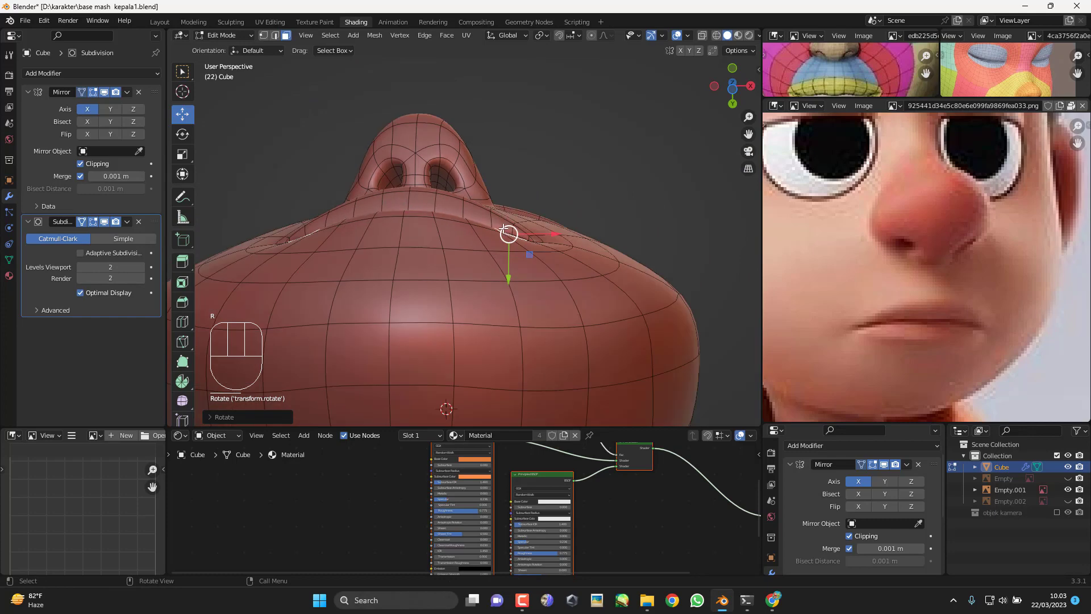
key(Tab)
key(KP_1)
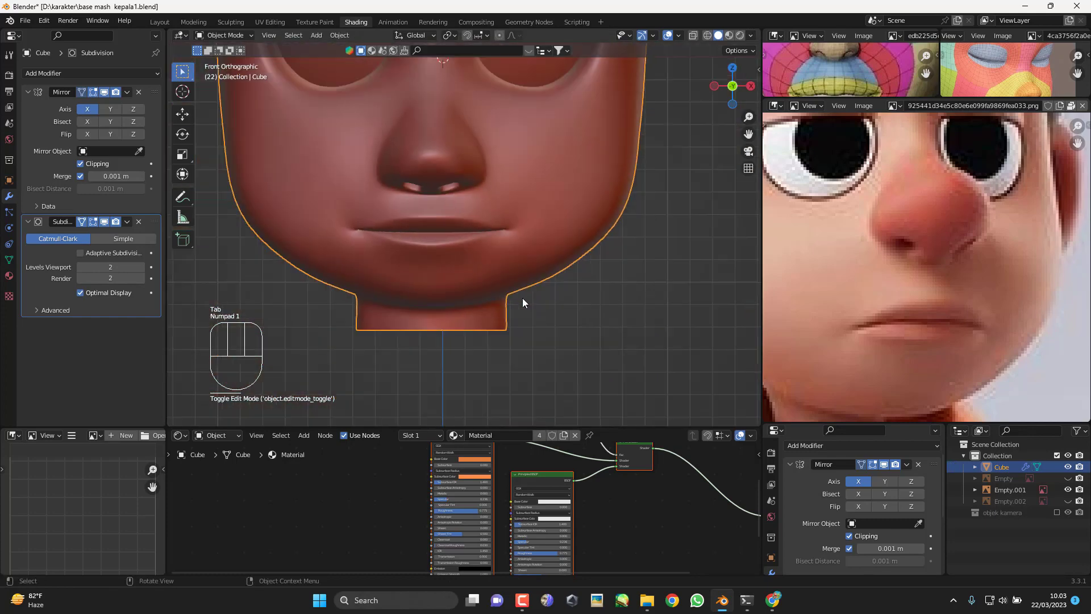
middle_drag(522, 300, 455, 289)
scroll(472, 268, up, 5)
Step: Select the edge below the lower lip near the mouth corner, move it along Y, and check the smoothed face from the front
key(Tab)
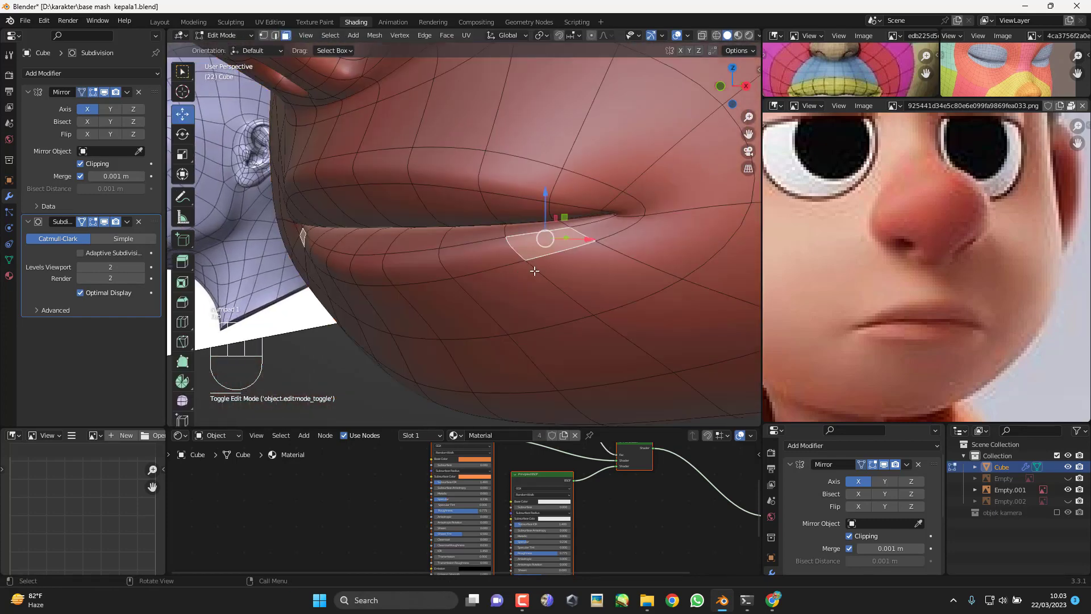
click(535, 272)
middle_drag(535, 272, 283, 43)
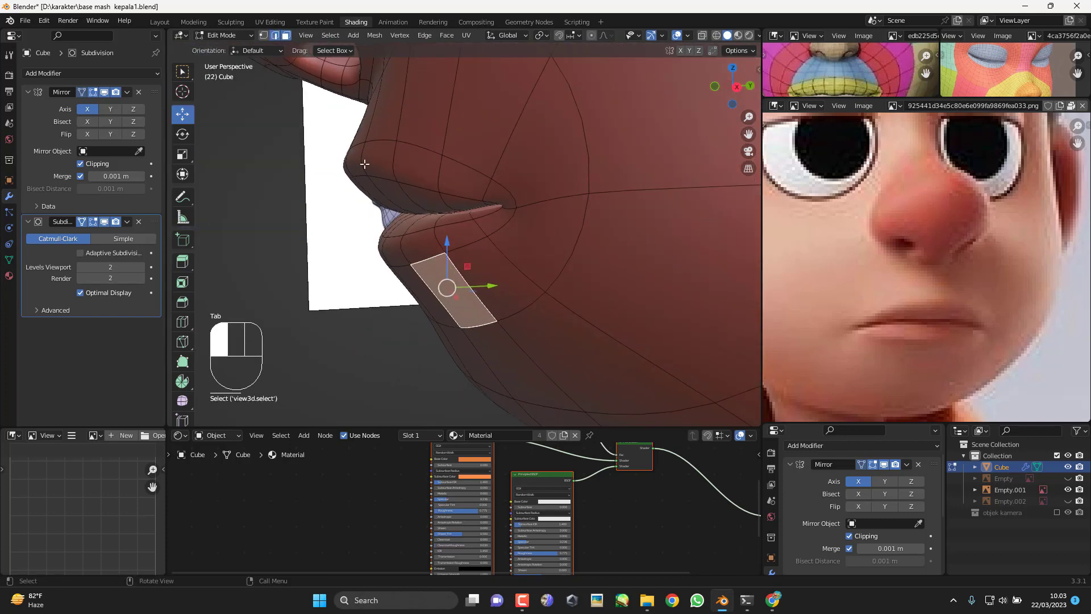
middle_drag(452, 286, 489, 277)
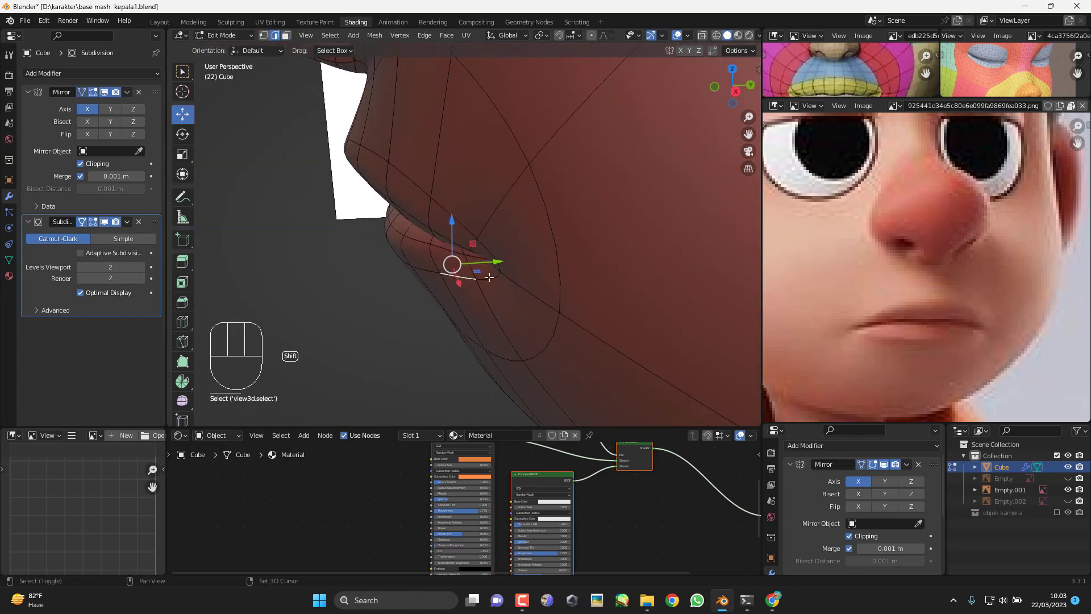
drag(510, 265, 515, 263)
middle_drag(515, 263, 545, 223)
key(Tab)
scroll(619, 244, down, 3)
key(KP_1)
Step: Slide and move the cheek vertex just outside the mouth corner in front view and check the smoothed face
key(Tab)
shift+click(564, 225)
click(264, 37)
scroll(562, 232, up, 3)
click(573, 228)
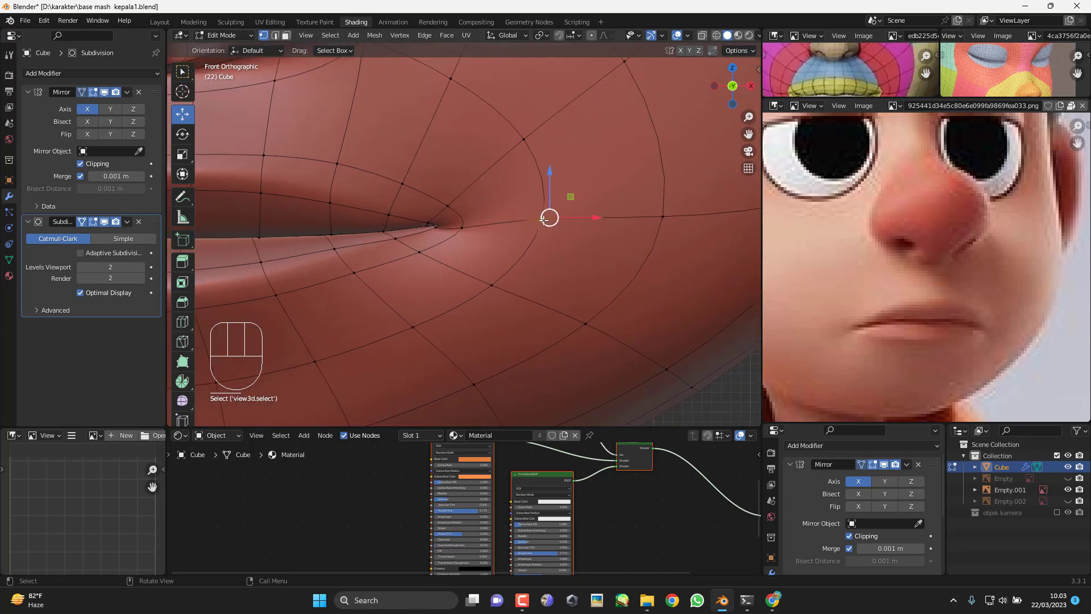
key(g)
key(g)
click(545, 233)
key(g)
click(552, 237)
scroll(580, 240, down, 6)
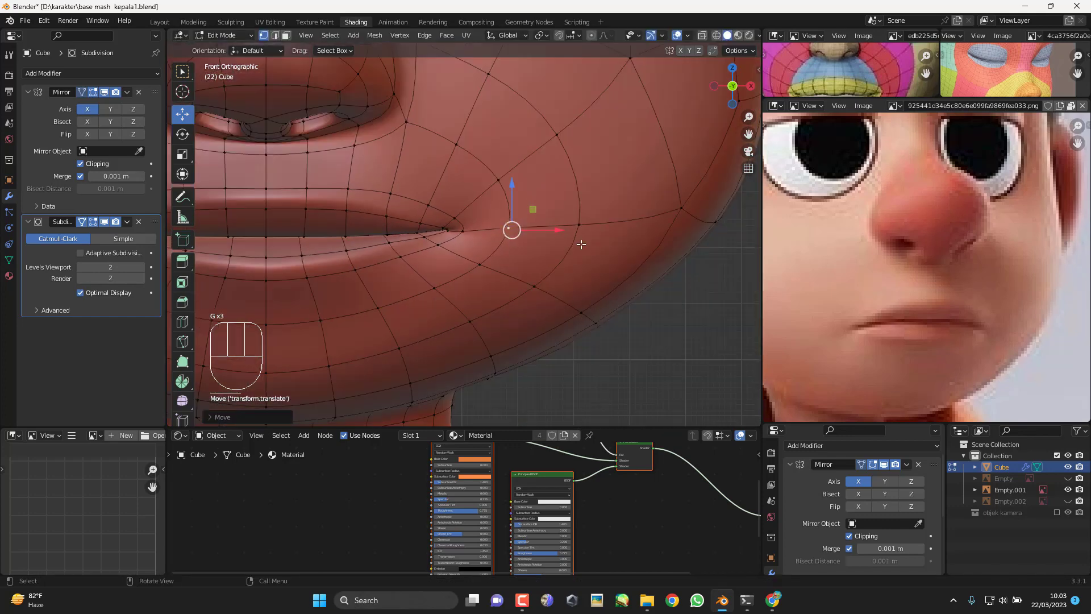
key(Tab)
scroll(581, 248, down, 2)
shift+middle_drag(568, 306, 499, 284)
Step: Select neighbouring vertices along the lower jaw and move them along the Y axis
key(Tab)
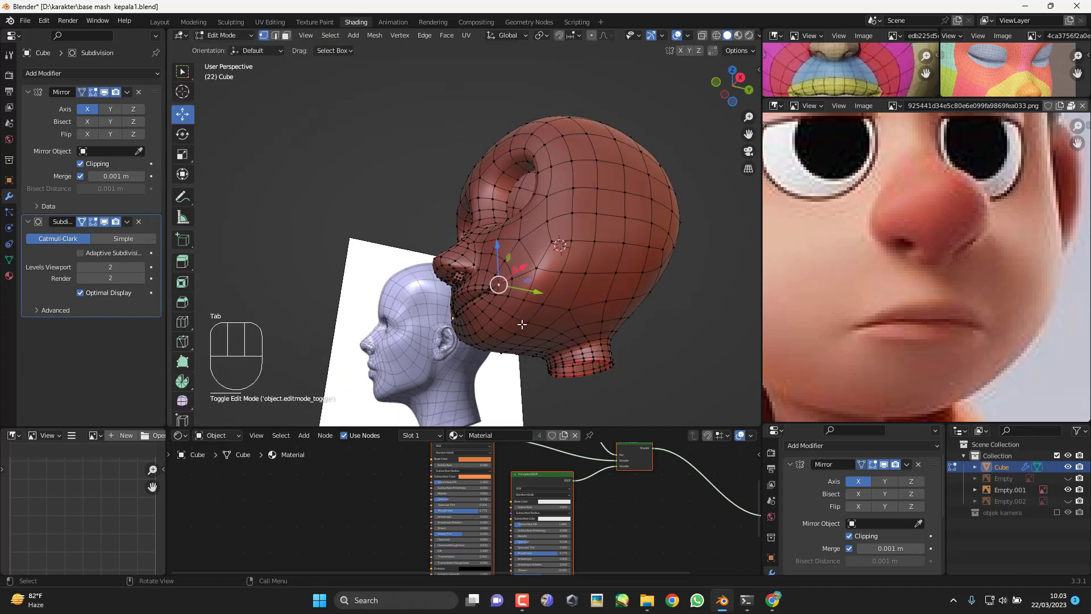
key(KP_3)
scroll(474, 290, up, 4)
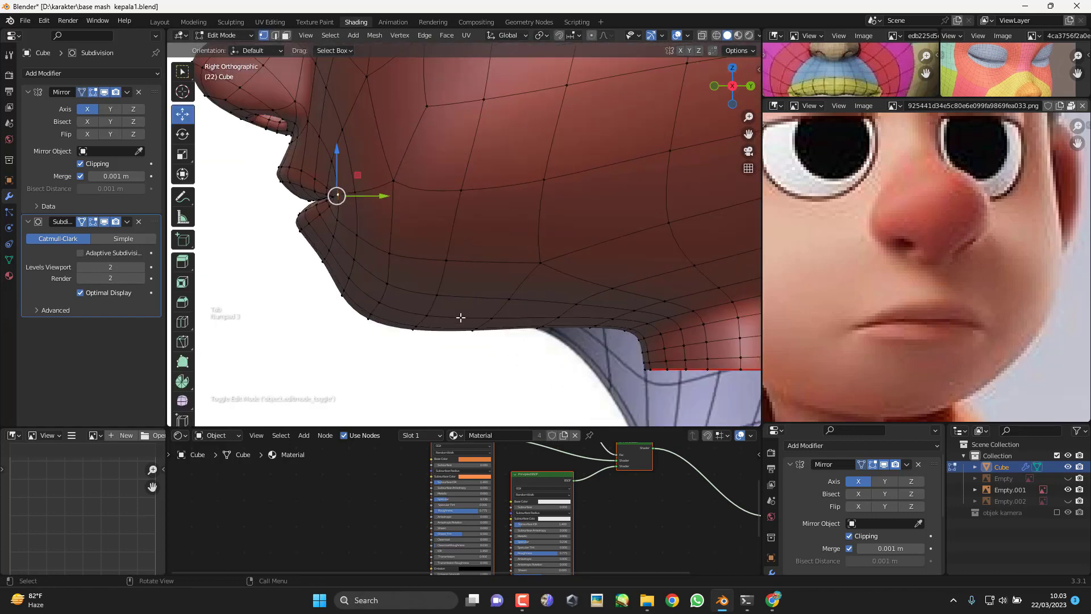
middle_drag(442, 326, 528, 256)
drag(529, 256, 520, 304)
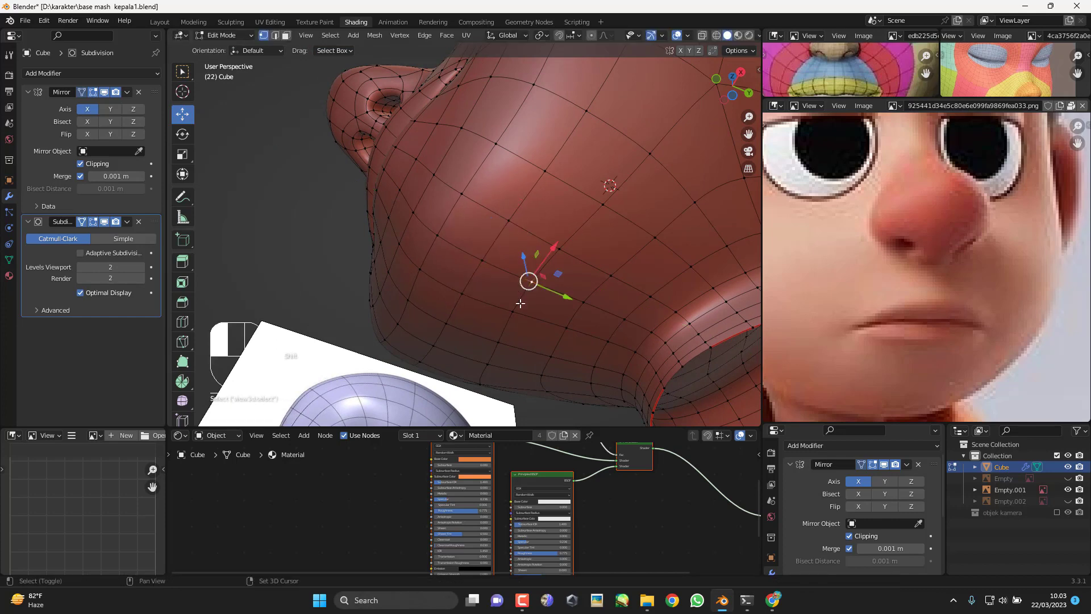
shift+click(613, 275)
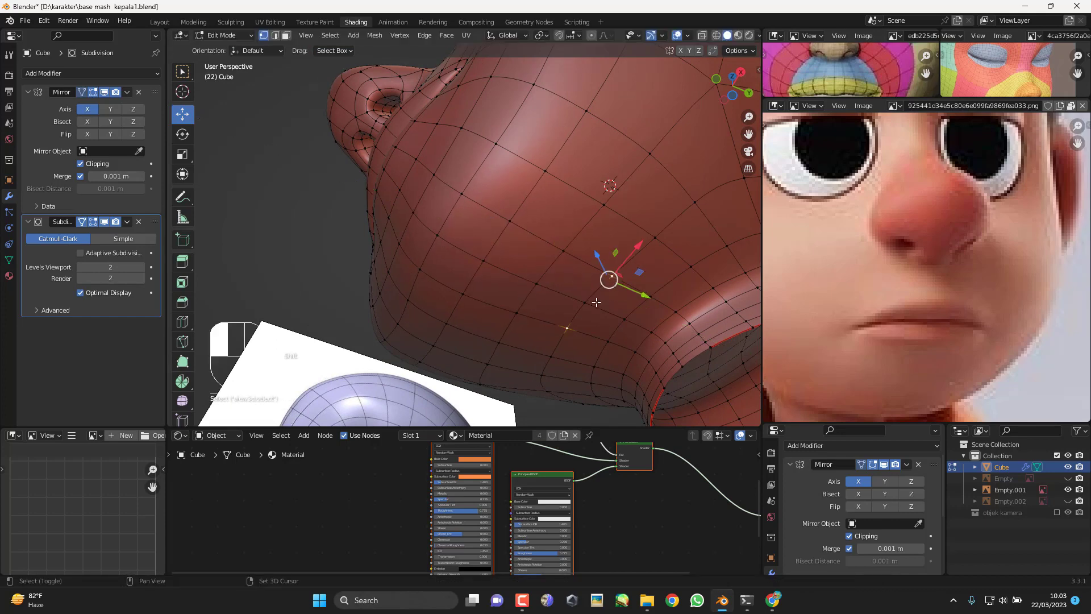
drag(625, 304, 633, 307)
Step: Select two adjacent vertices on the jaw above the neck and edge-slide them to even out the spacing
shift+middle_drag(632, 307, 511, 321)
click(569, 232)
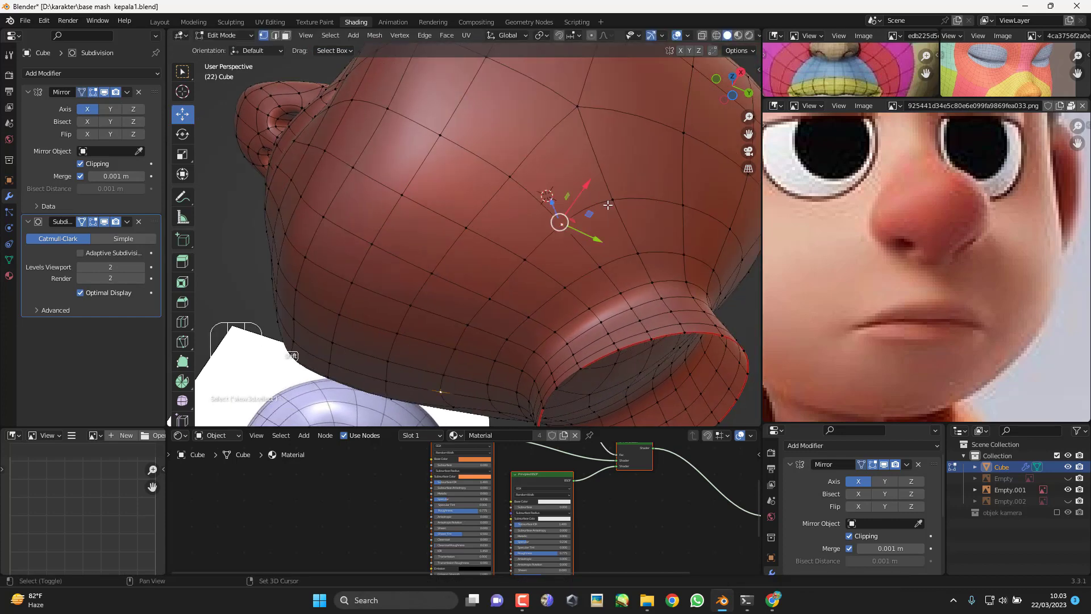
shift+click(609, 203)
shift+middle_drag(607, 204, 512, 188)
key(g)
key(g)
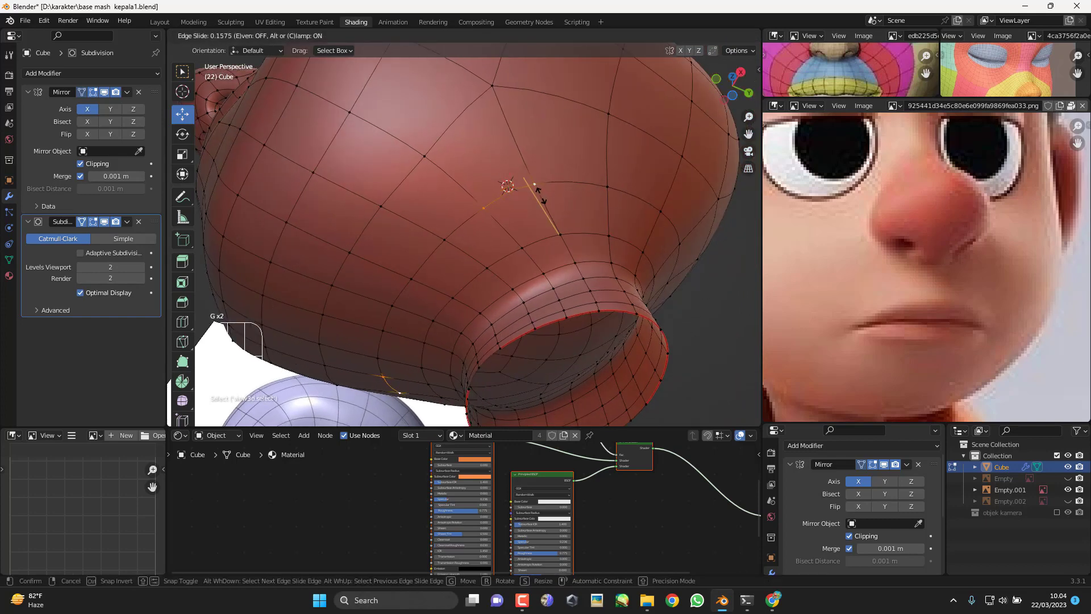
click(549, 196)
Step: Slide the selected jaw vertices again, select the lower-jaw vertices nearer the chin, and move them slightly along Y
key(g)
key(g)
click(449, 265)
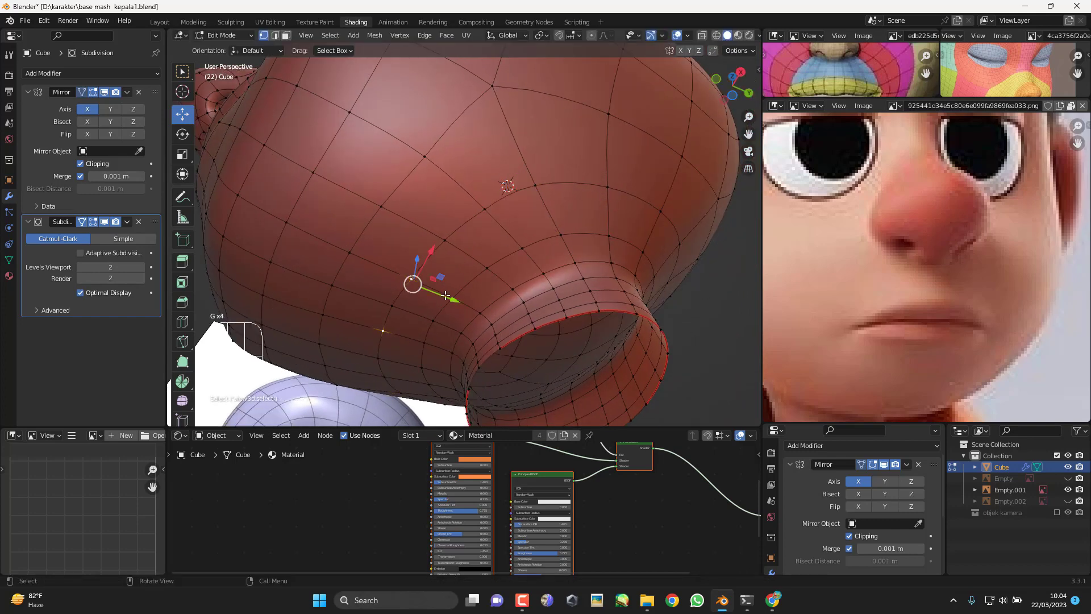
drag(450, 301, 445, 301)
middle_drag(416, 311, 382, 275)
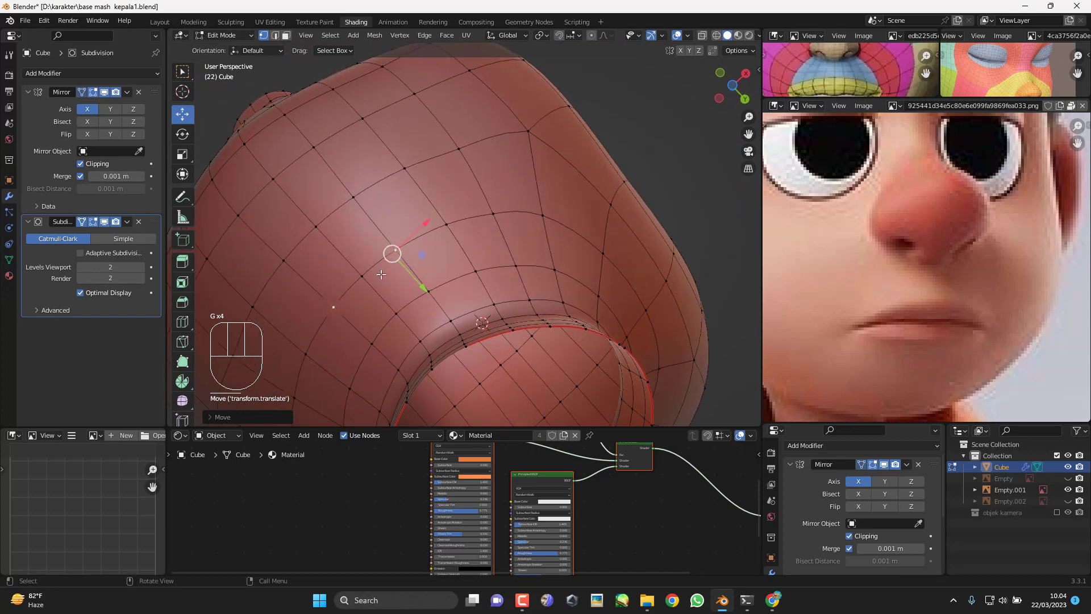
Step: Vertex-slide the underside jaw vertex near the neck and check the head from the side and front
click(545, 217)
key(g)
key(g)
click(541, 214)
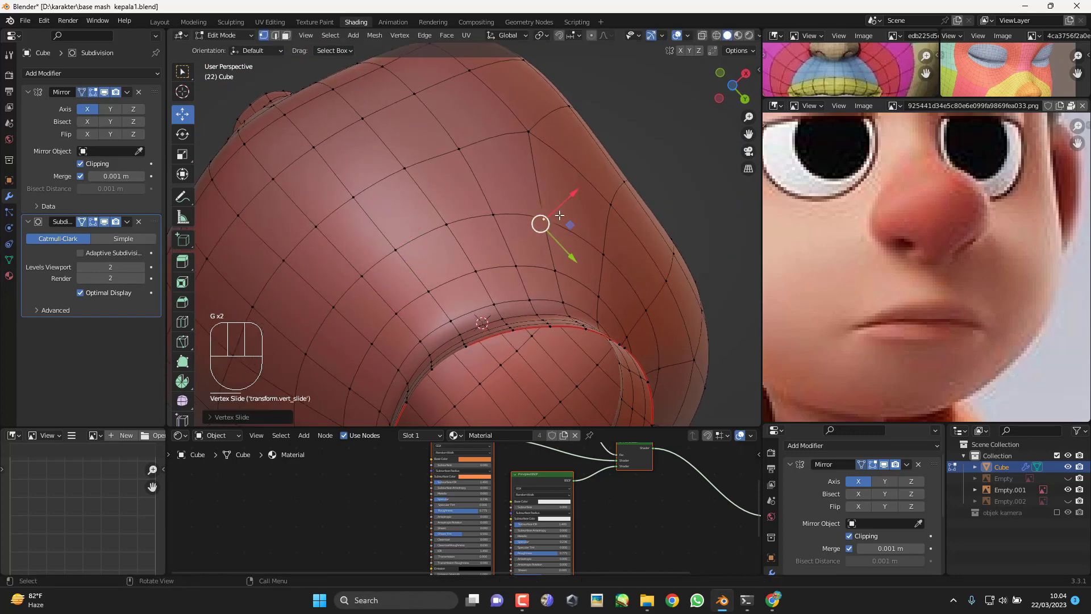
middle_drag(541, 215, 547, 304)
key(KP_1)
key(KP_3)
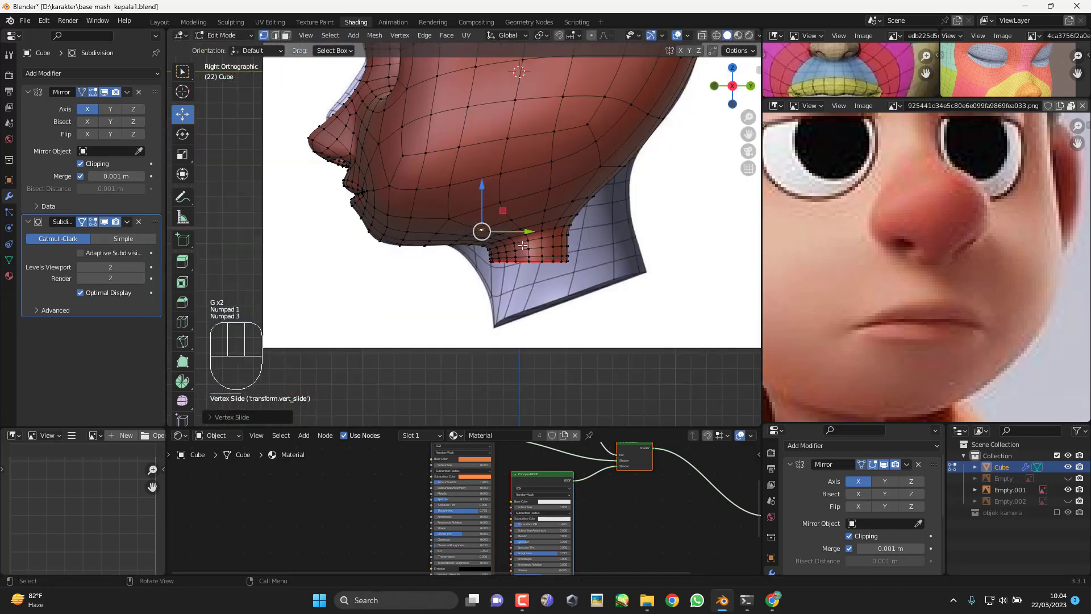
scroll(488, 265, up, 2)
scroll(488, 265, down, 2)
key(Tab)
key(KP_1)
key(Tab)
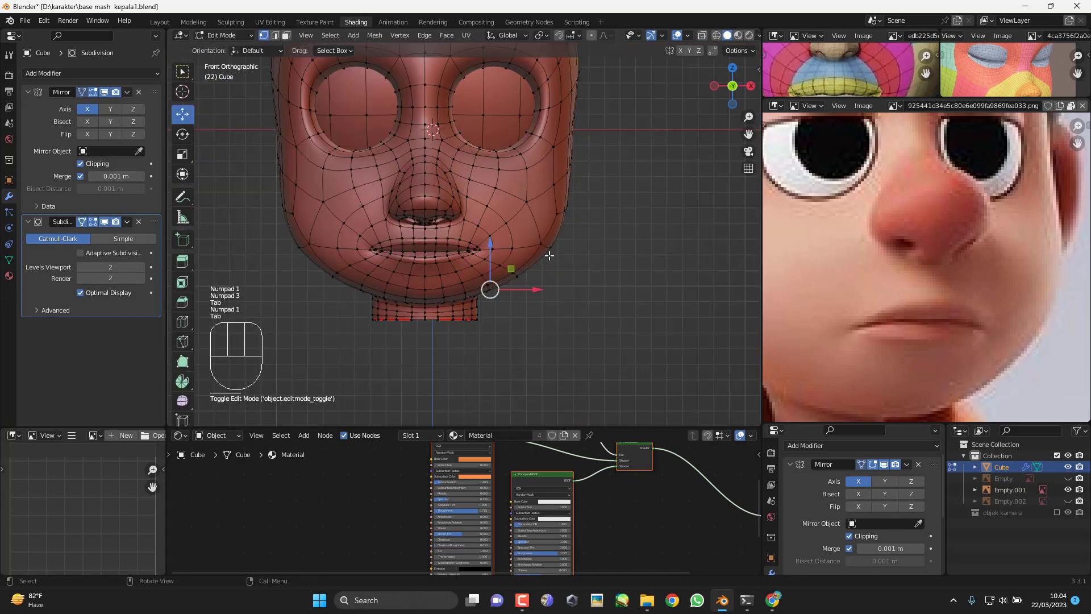
Step: Reposition the cheek vertices beside the nose in side view to smooth the edge flow around the mouth
middle_drag(488, 289, 432, 293)
key(KP_3)
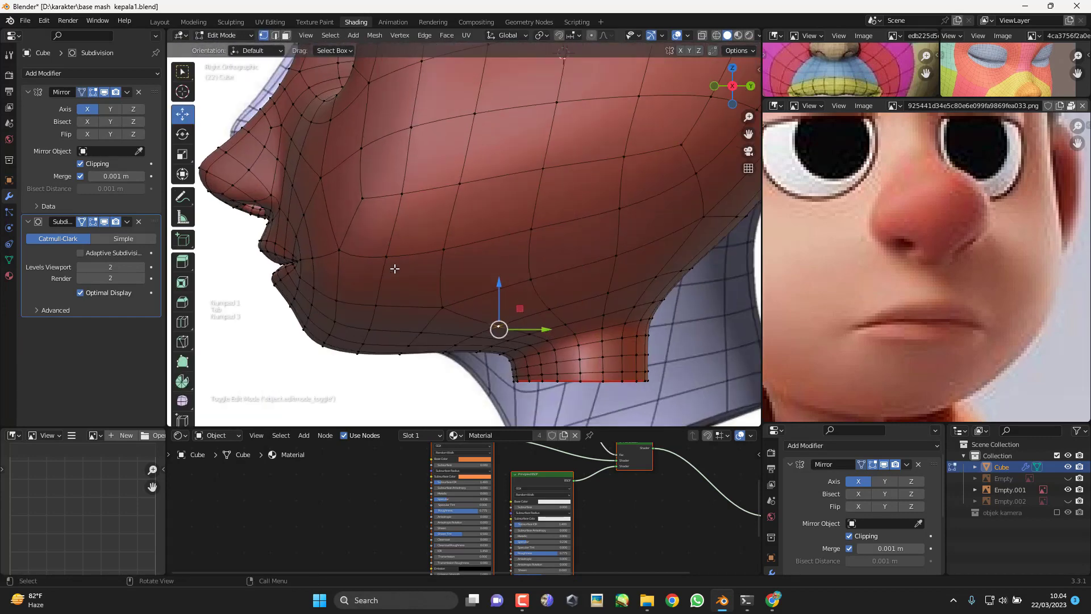
drag(467, 242, 459, 237)
scroll(458, 236, up, 2)
key(r)
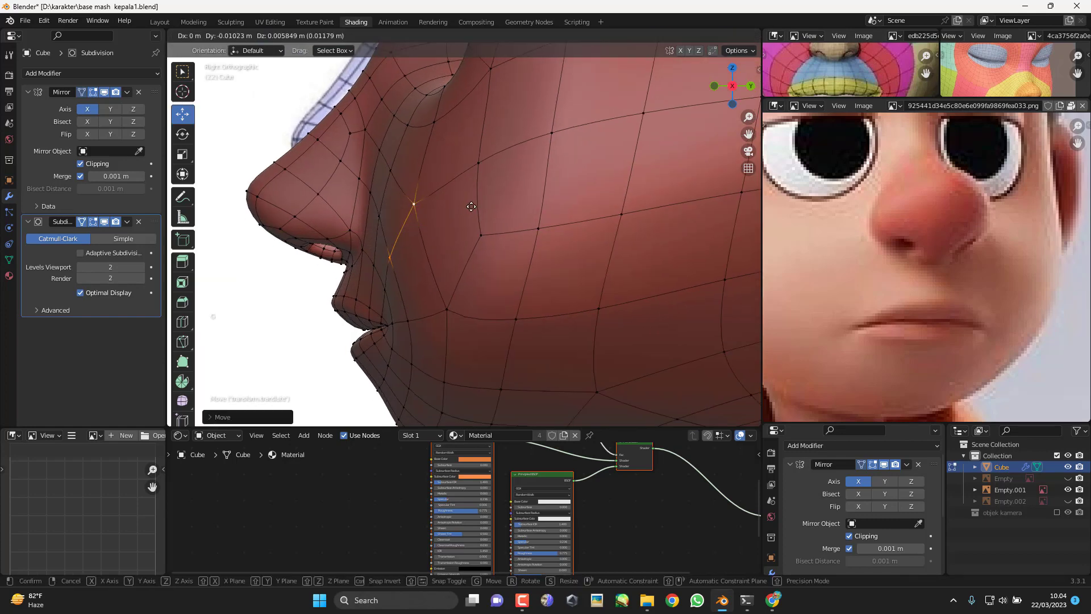
click(462, 169)
click(390, 171)
key(g)
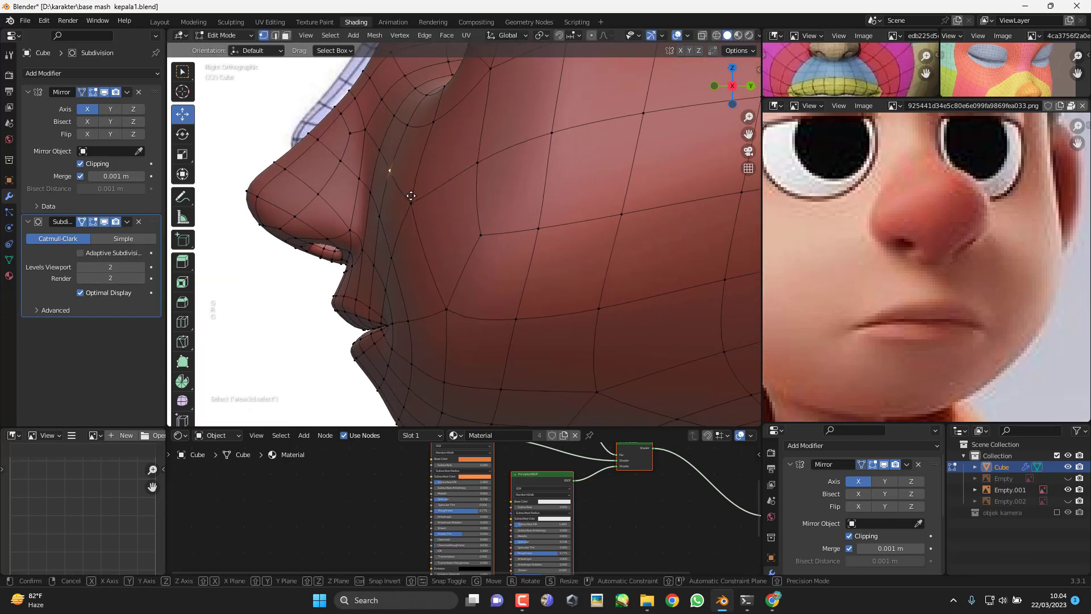
click(390, 171)
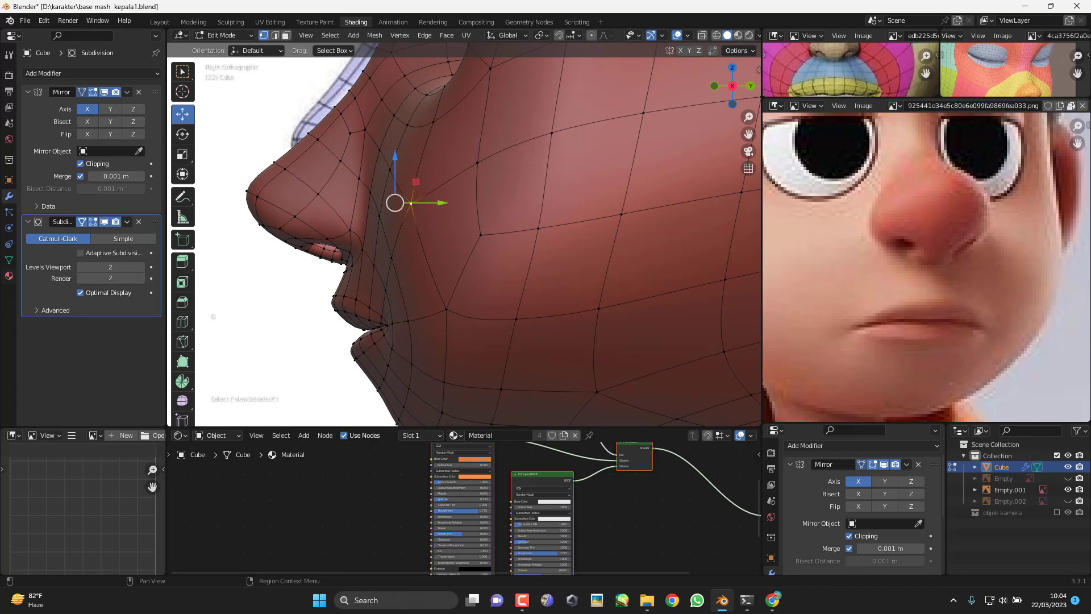
Step: Examine the face's edge flow and smoothed shape around the nose, cheeks and mouth, mainly in front view
middle_drag(585, 237, 561, 285)
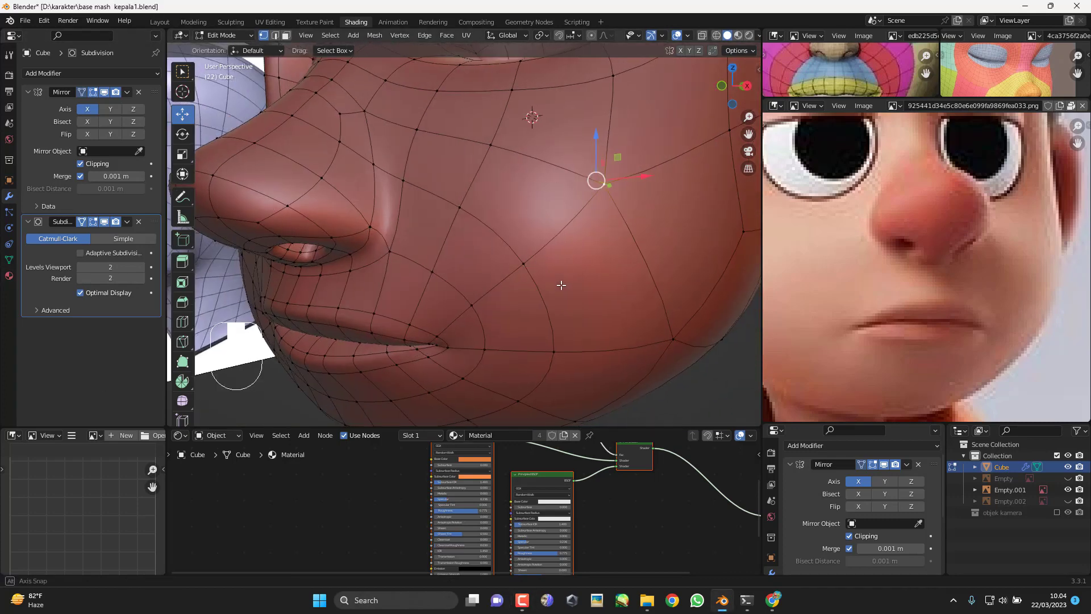
key(KP_1)
key(Tab)
key(Tab)
scroll(523, 273, up, 3)
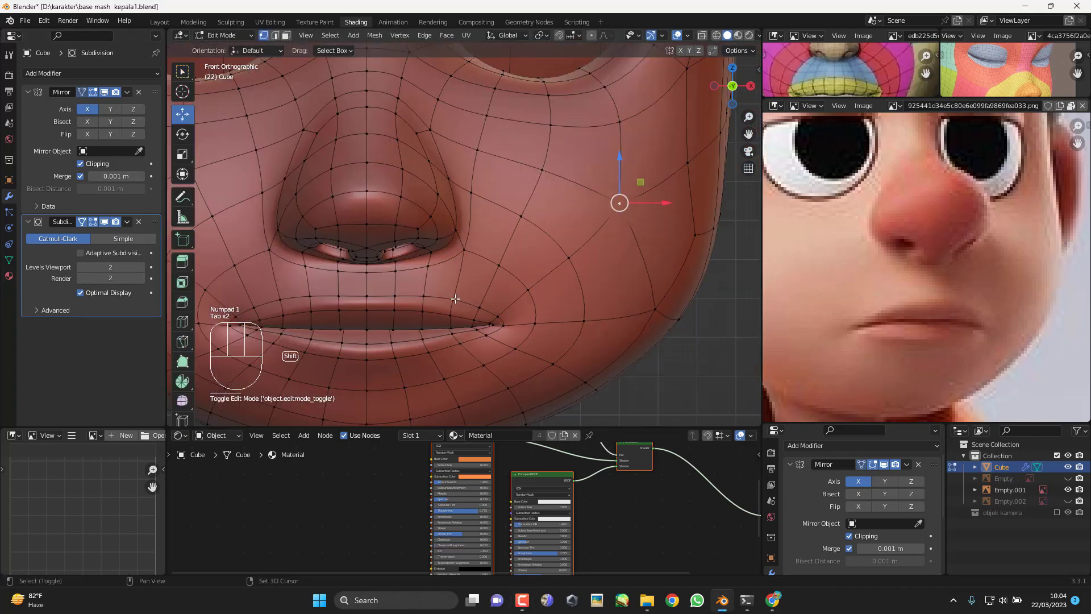
mouse_move(549, 242)
middle_down()
mouse_move(548, 216)
mouse_move(554, 233)
middle_up()
scroll(554, 233, down, 2)
key(KP_1)
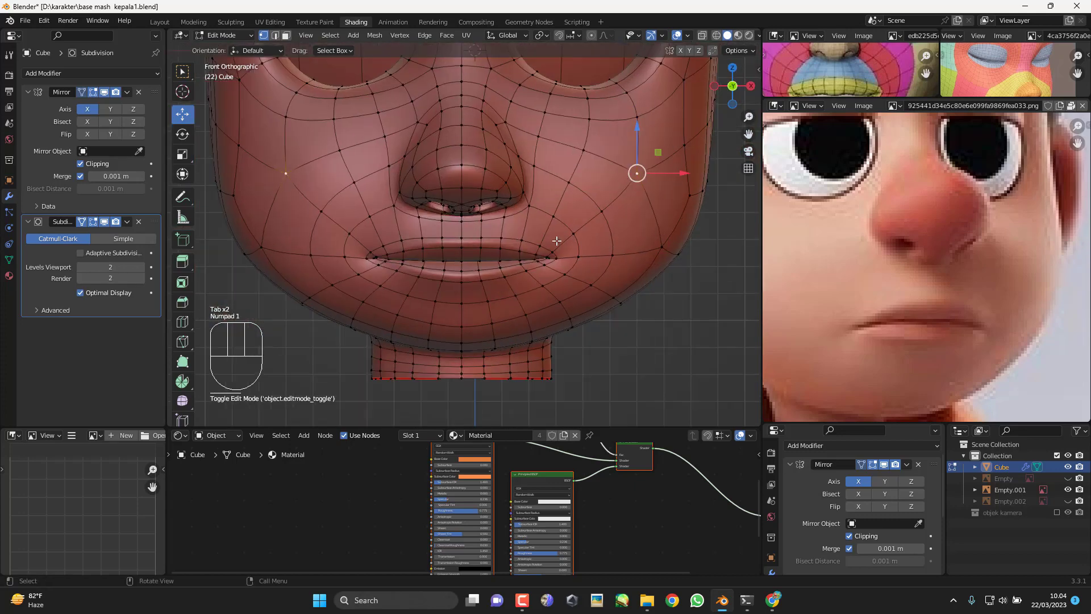
middle_drag(544, 286, 551, 288)
scroll(551, 288, up, 3)
key(KP_1)
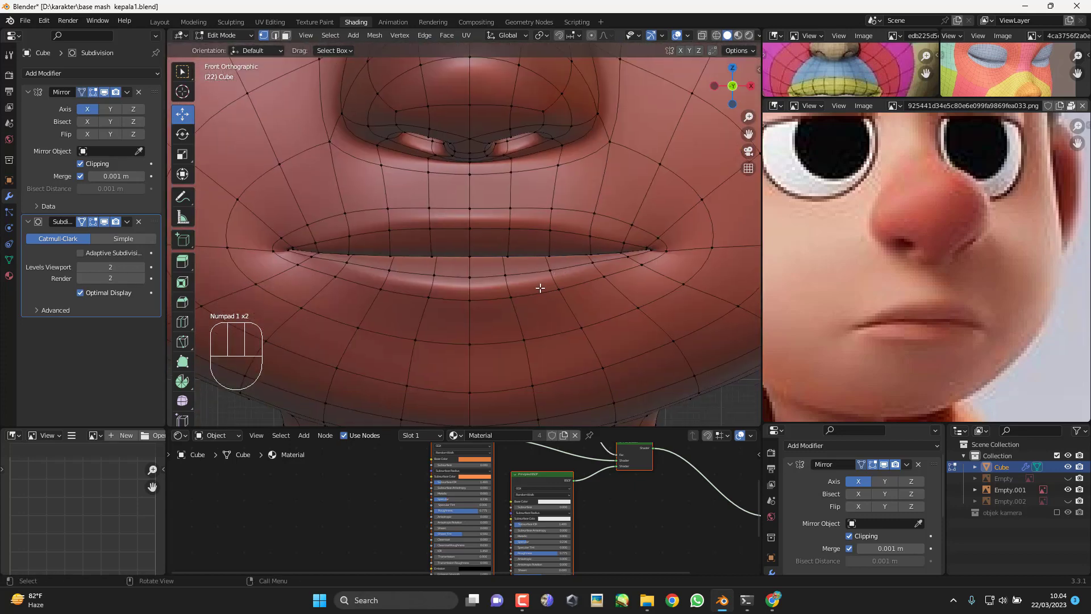
Step: Select the edge loop around the mouth below the lower lip and edge-slide it slightly outward
alt+shift+click(552, 335)
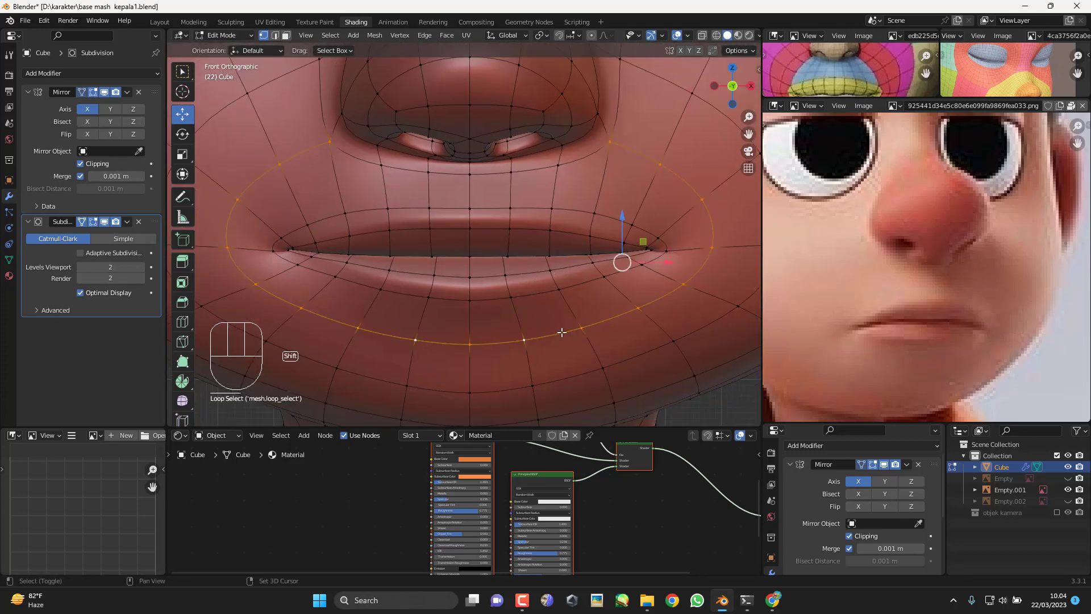
scroll(571, 253, down, 3)
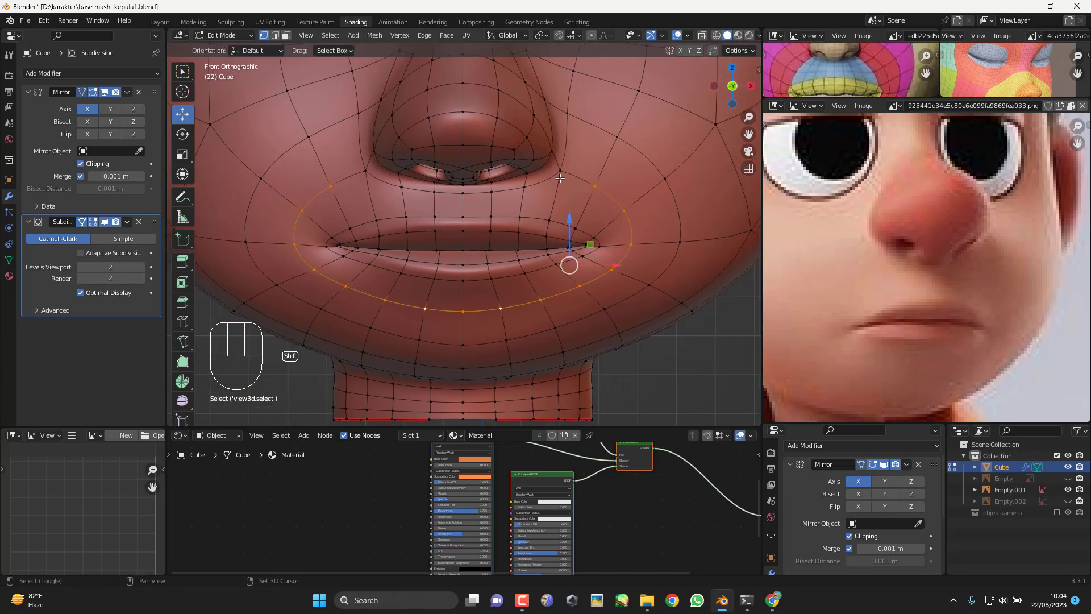
key(g)
key(g)
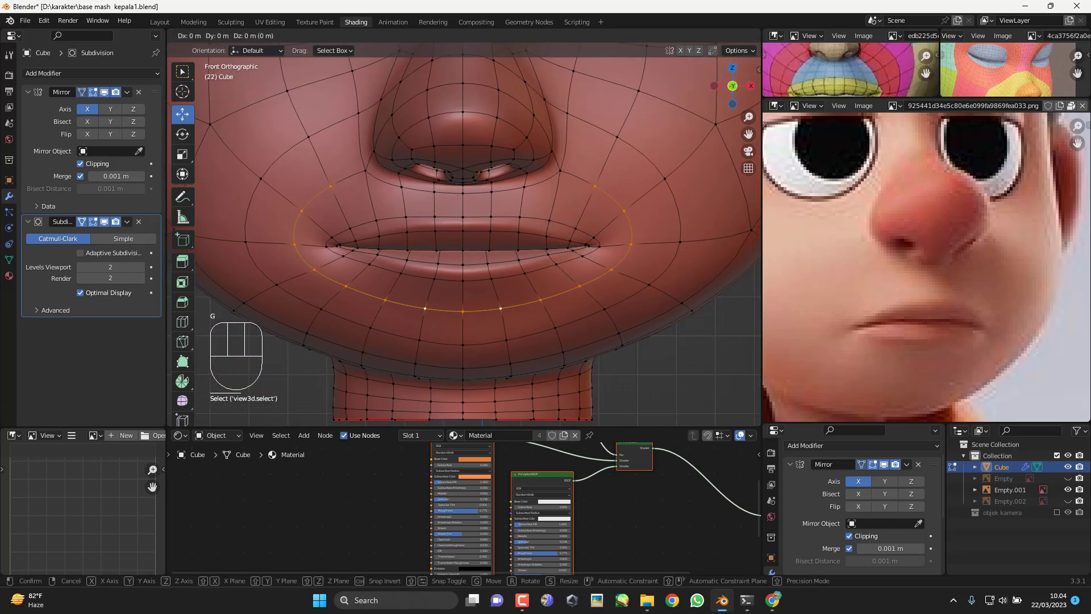
click(614, 279)
Step: Select the next outer edge loop across the cheeks and chin and edge-slide it slightly outward
click(620, 136)
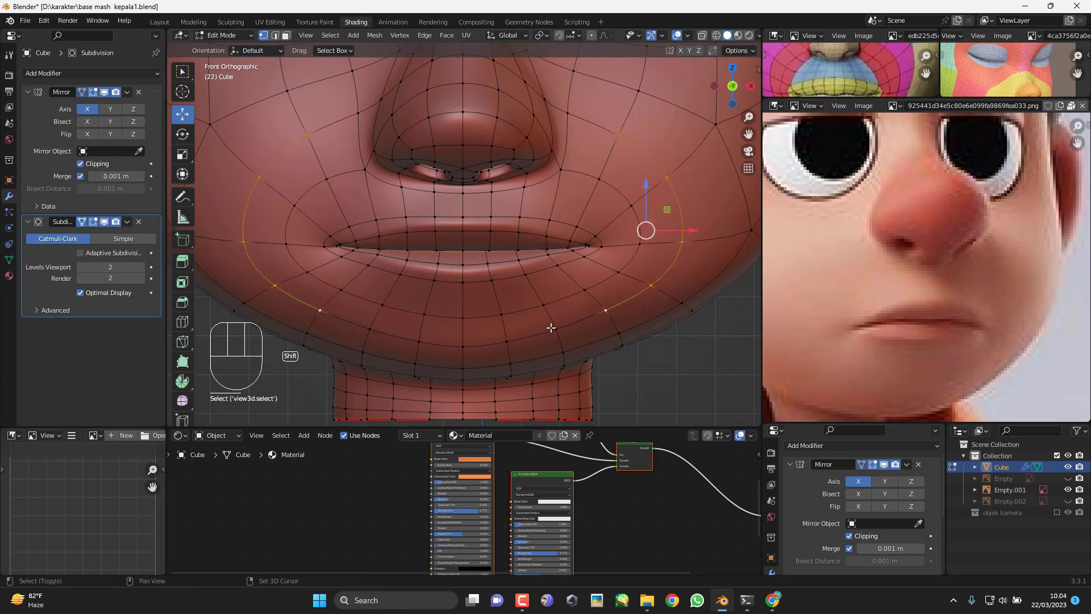
key(g)
key(g)
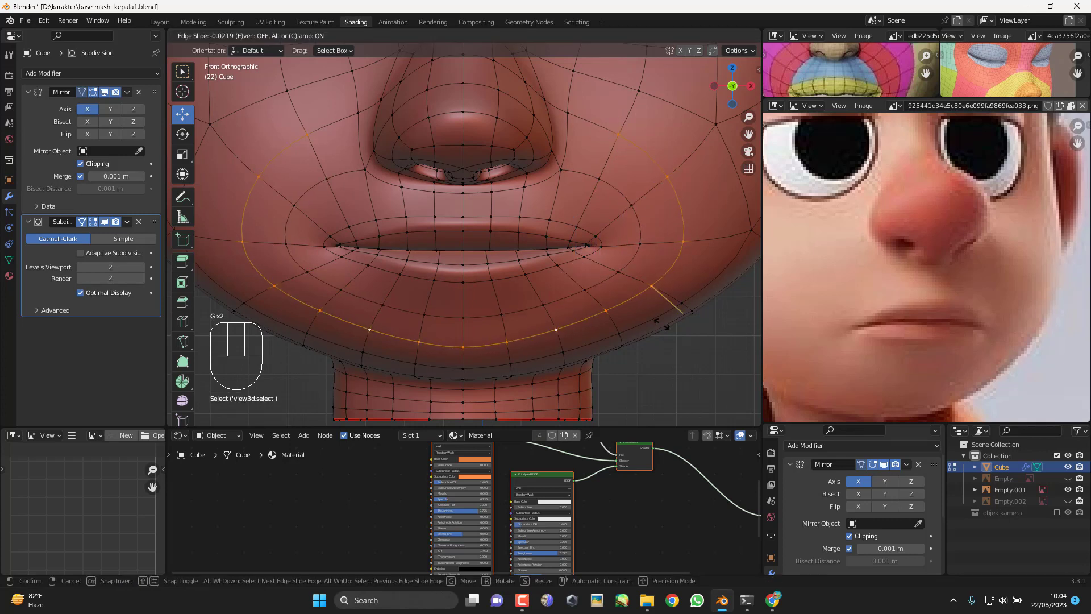
click(665, 328)
shift+middle_drag(631, 151, 631, 169)
Step: Insert an edge loop around the mouth between the lip corners and the surrounding mouth loop
click(623, 153)
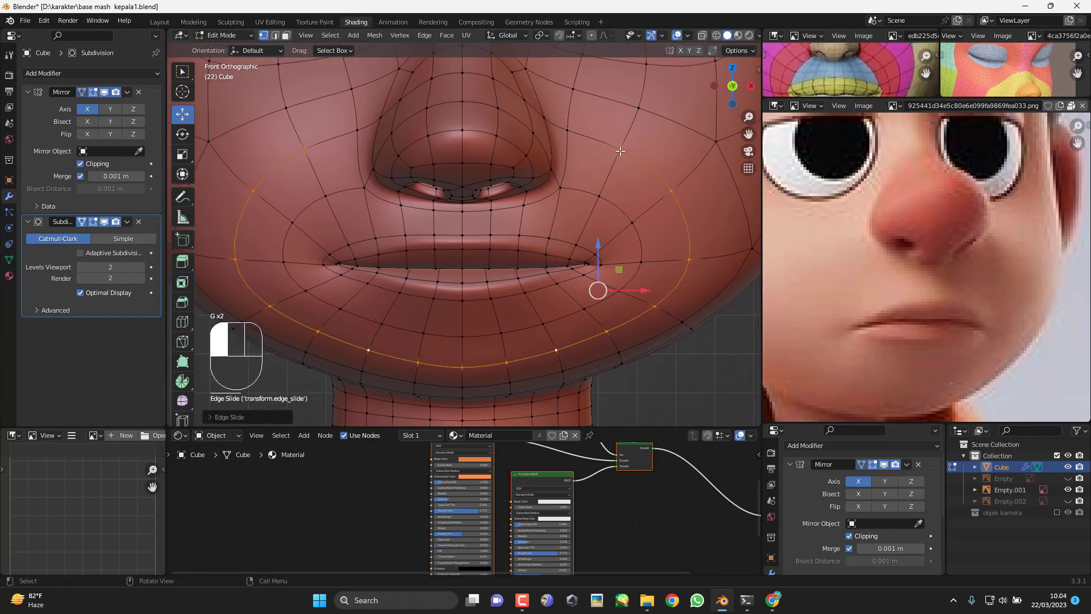
scroll(587, 232, up, 1)
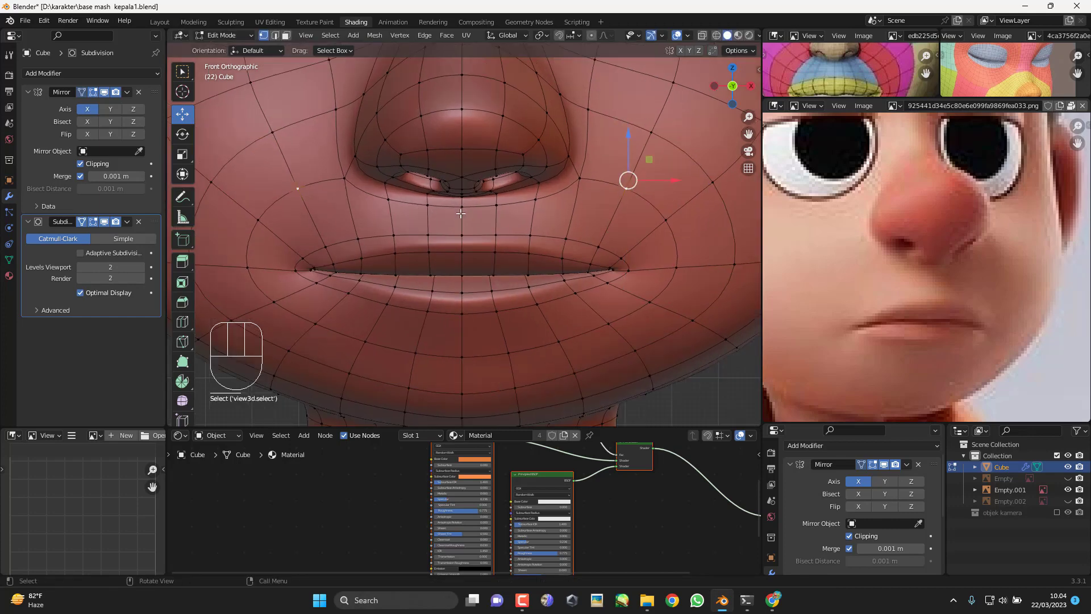
click(625, 243)
key(Tab)
key(Tab)
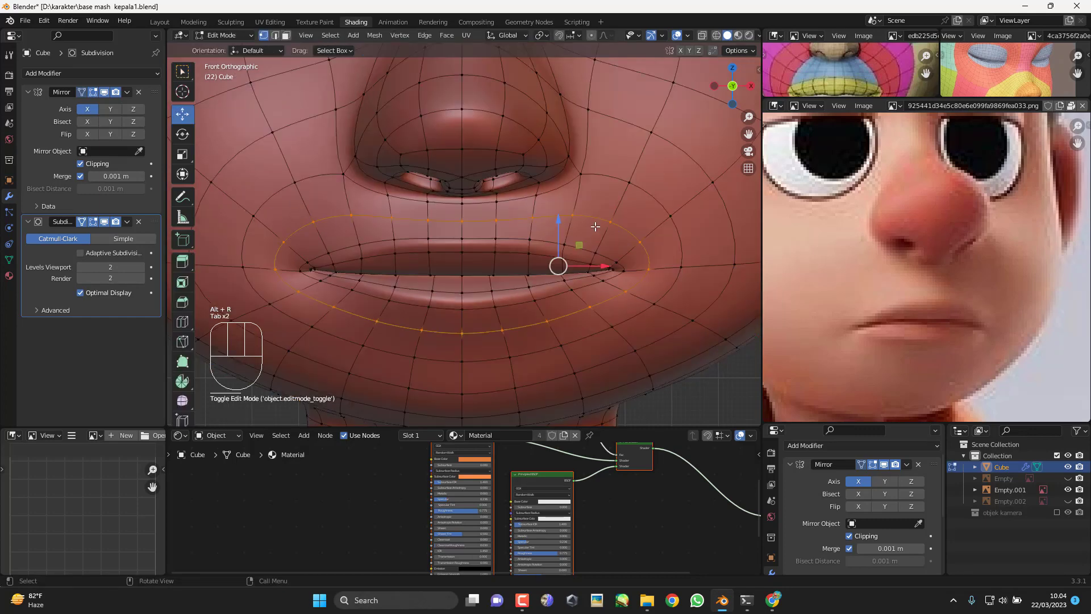
Step: Examine the edge flow around the lips and mouth corners from the front, from below and at three-quarter angles
middle_drag(622, 238, 561, 220)
key(KP_1)
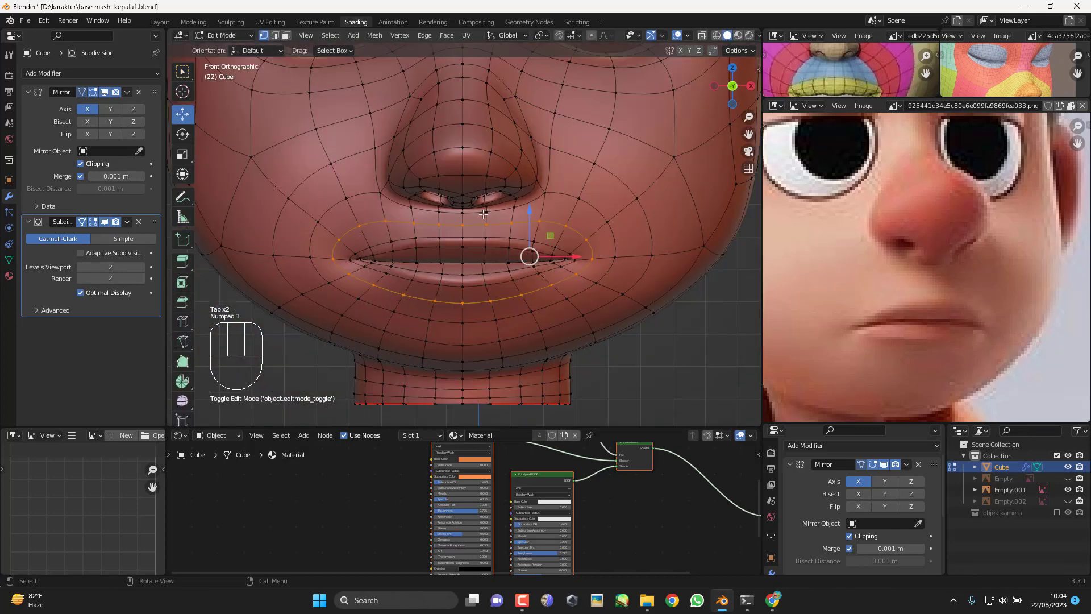
middle_drag(483, 214, 512, 223)
key(Tab)
key(Tab)
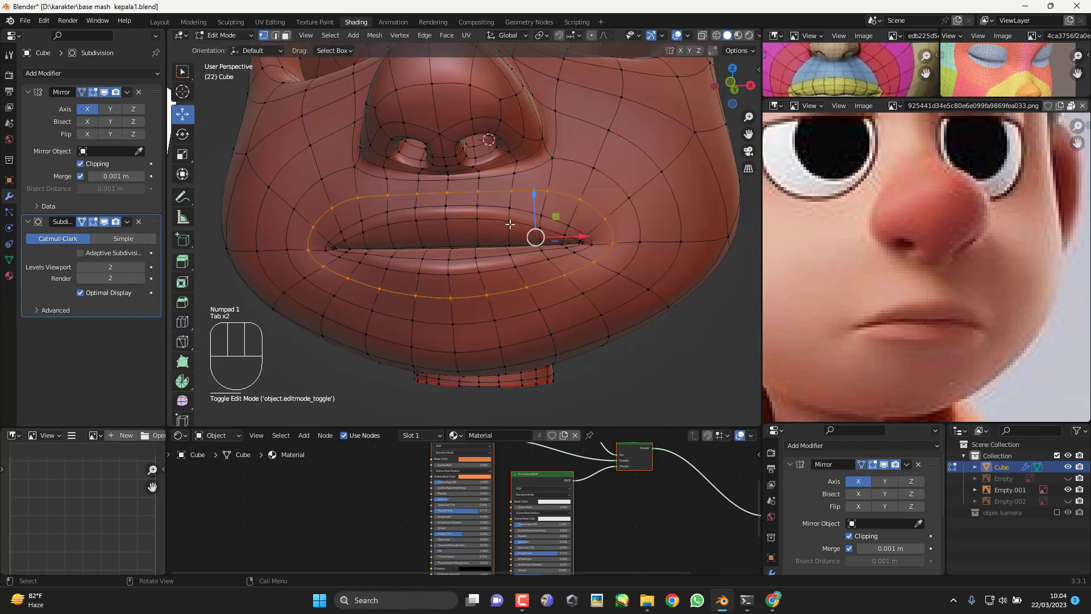
key(KP_1)
key(KP_1)
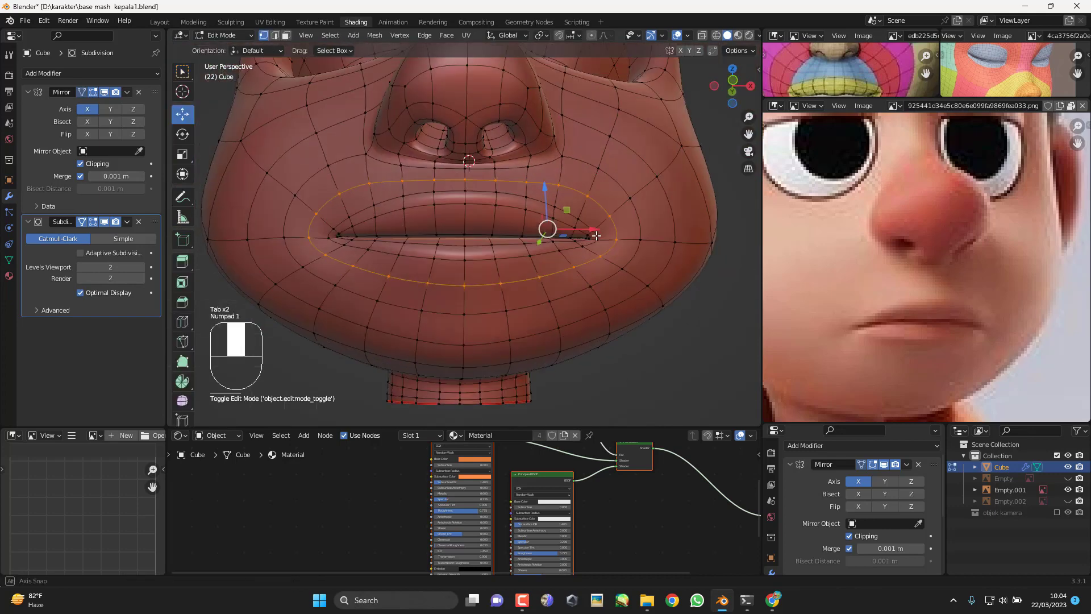
middle_drag(494, 252, 609, 269)
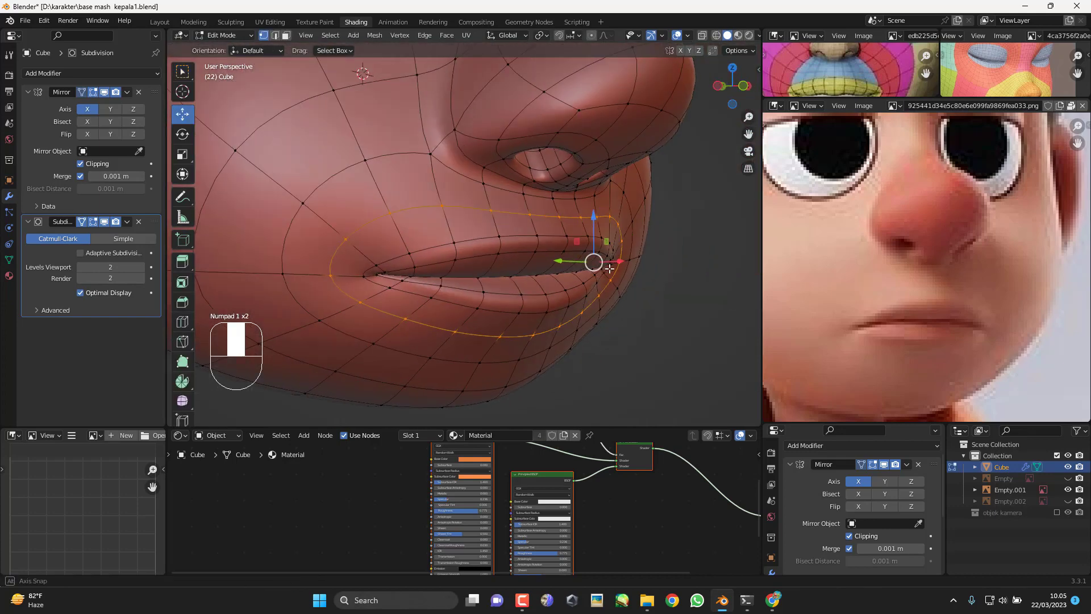
click(662, 344)
middle_drag(662, 344, 501, 245)
key(KP_1)
key(Tab)
key(Tab)
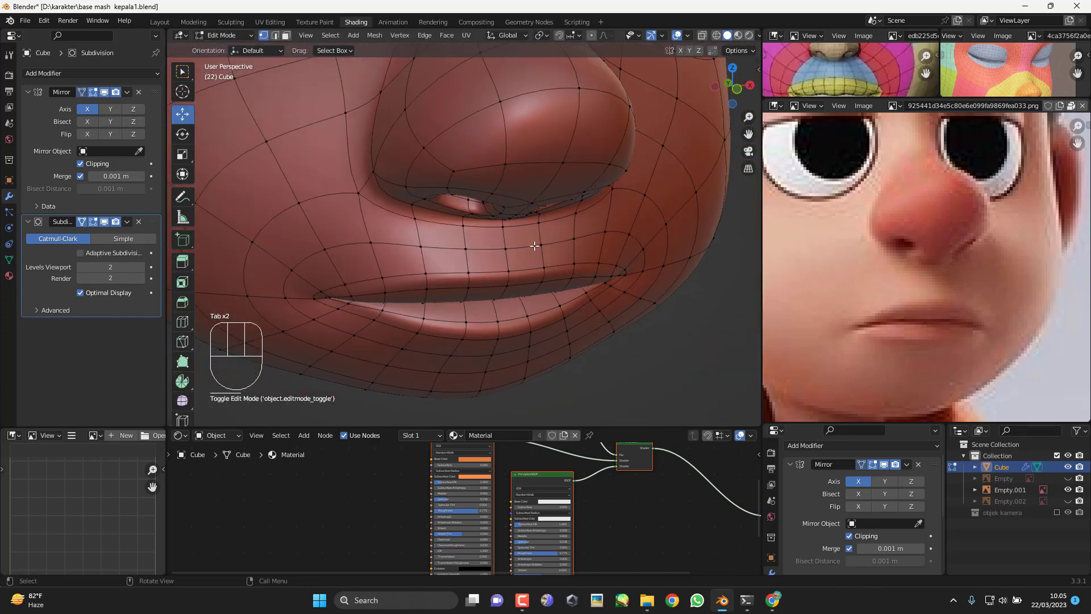
key(KP_1)
middle_drag(568, 263, 566, 274)
key(KP_1)
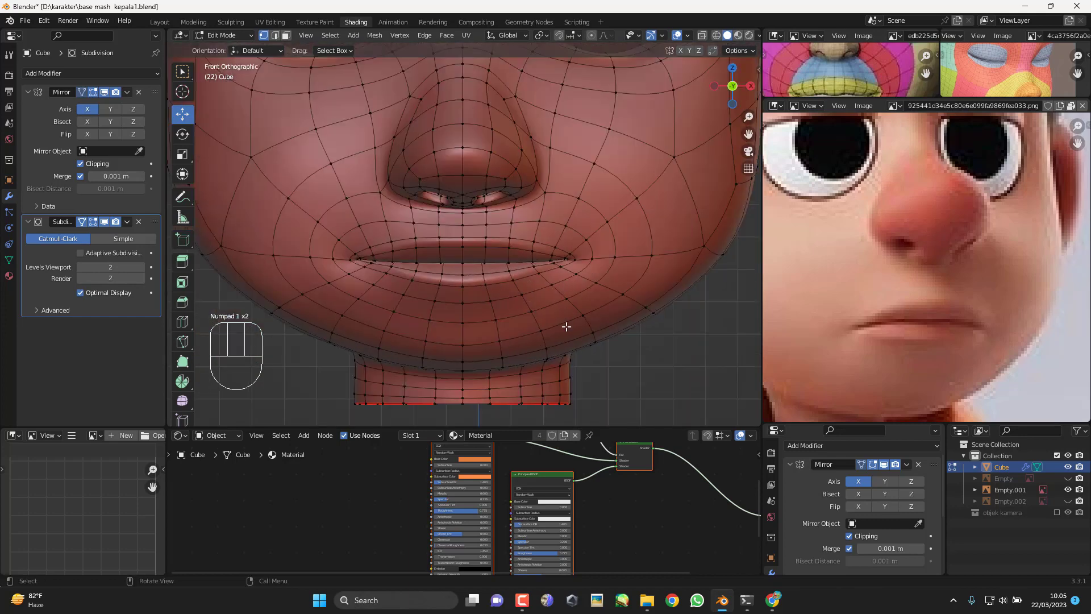
Step: Compare the smoothed mouth and jaw with the character reference picture, in front and side views
key(Tab)
scroll(563, 323, down, 3)
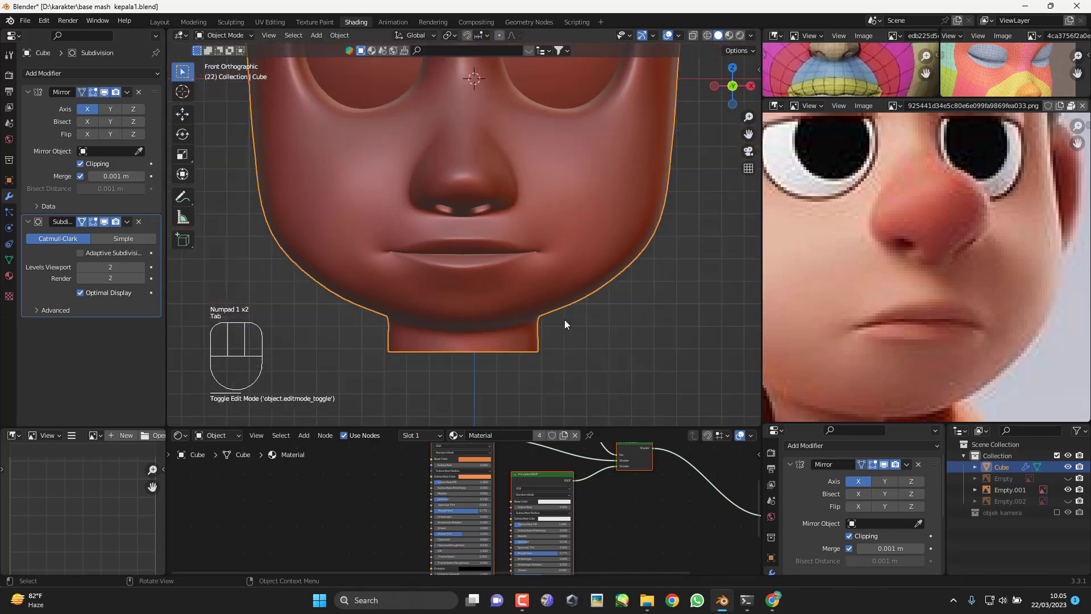
middle_drag(565, 324, 591, 312)
scroll(549, 303, down, 3)
key(KP_1)
scroll(560, 269, up, 4)
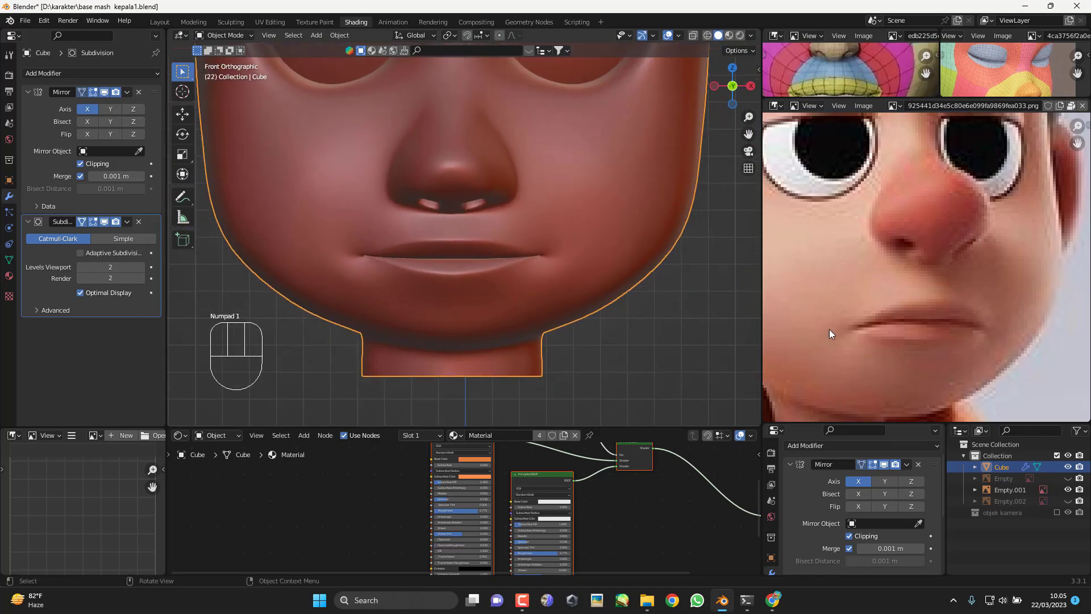
middle_drag(830, 329, 859, 305)
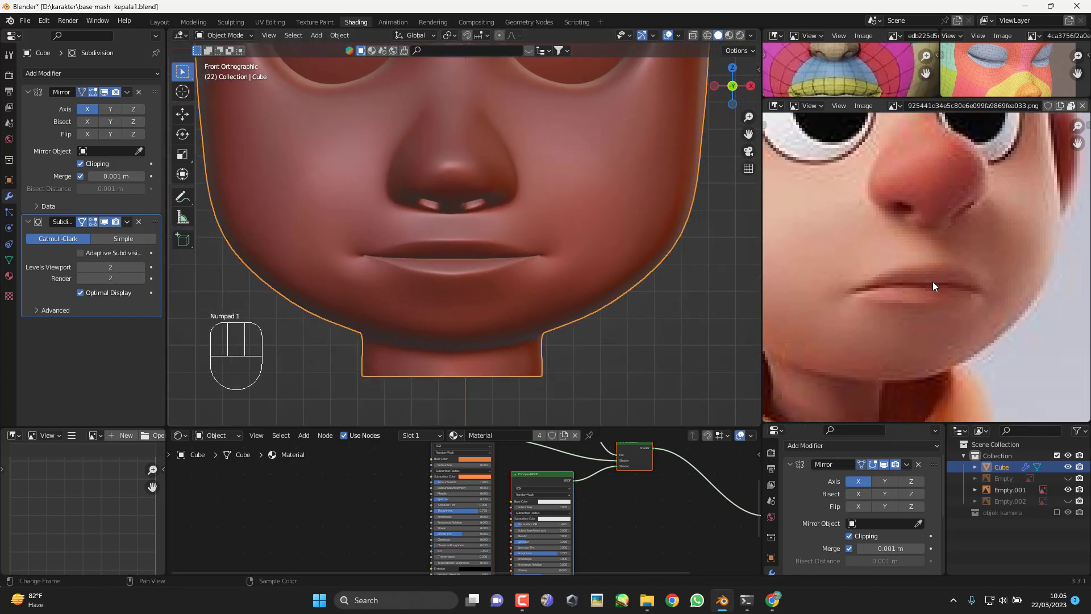
key(KP_3)
key(KP_1)
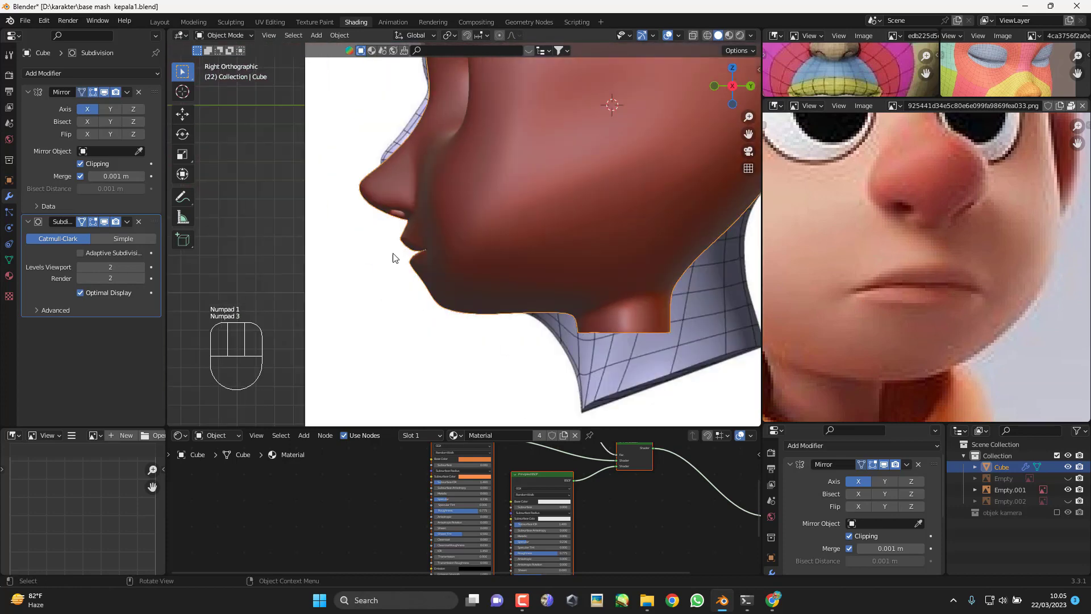
scroll(442, 250, down, 2)
scroll(454, 250, up, 2)
middle_drag(520, 254, 456, 283)
Step: Examine the whole smoothed head's proportions from the front and at angles beside the reference character's full face
key(KP_1)
scroll(534, 250, up, 2)
scroll(537, 264, down, 3)
key(KP_1)
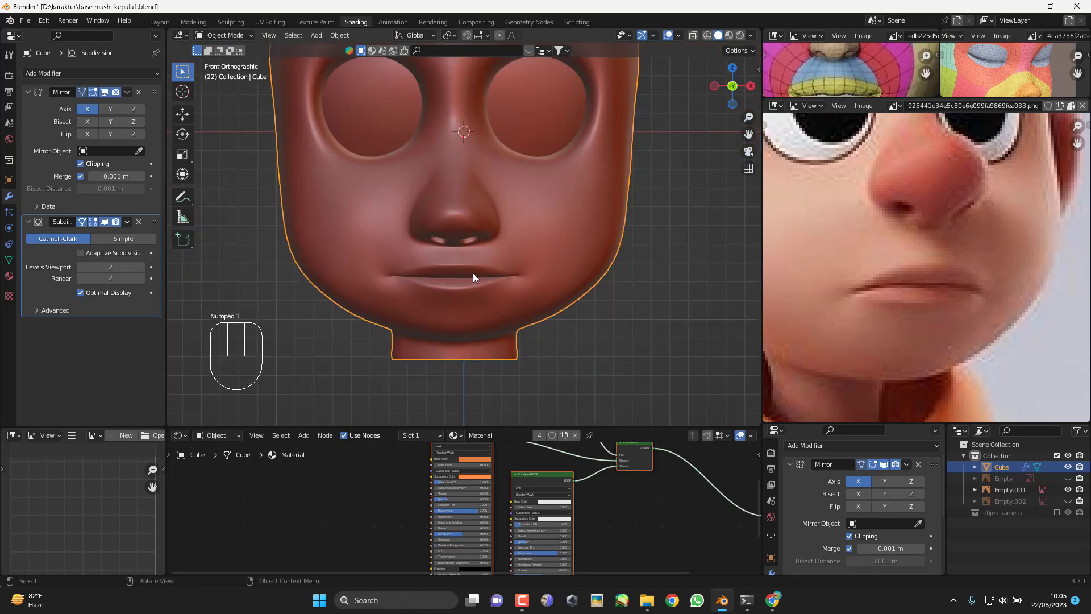
middle_drag(504, 274, 432, 323)
key(KP_1)
scroll(521, 228, down, 2)
scroll(496, 309, up, 2)
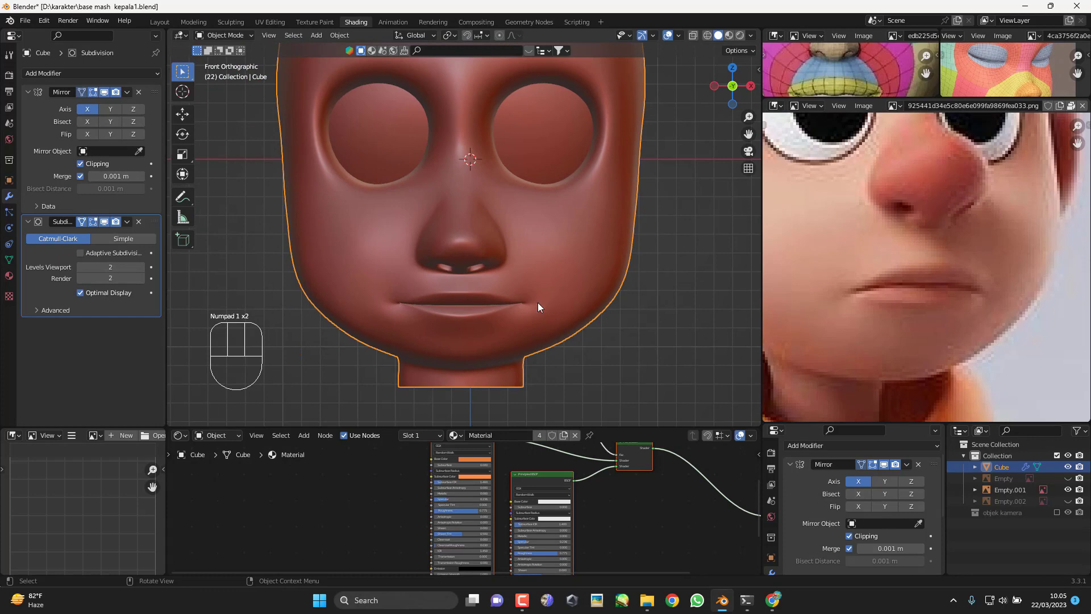
mouse_move(552, 309)
middle_down()
mouse_move(540, 307)
mouse_move(568, 238)
mouse_move(546, 280)
mouse_move(620, 270)
mouse_move(500, 275)
mouse_move(525, 294)
mouse_move(548, 289)
middle_up()
scroll(608, 272, down, 4)
key(Tab)
key(KP_1)
scroll(896, 251, down, 4)
middle_drag(892, 234, 882, 275)
scroll(881, 274, up, 2)
key(Tab)
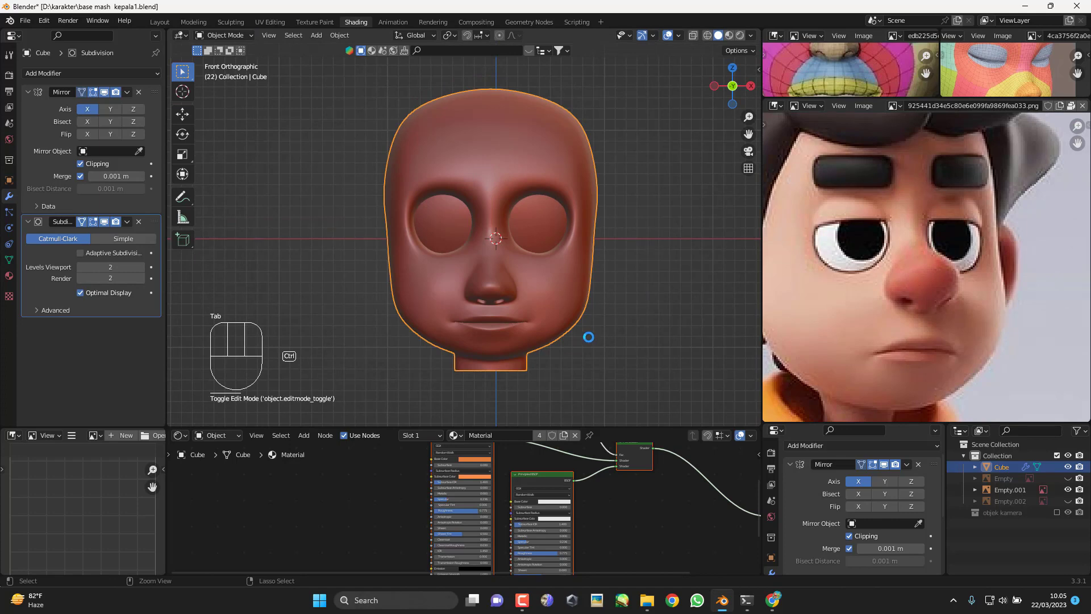
Step: Save the blend file and return to a closer front view of the face
key(ctrl+s)
scroll(526, 333, up, 2)
middle_drag(527, 333, 537, 309)
key(KP_1)
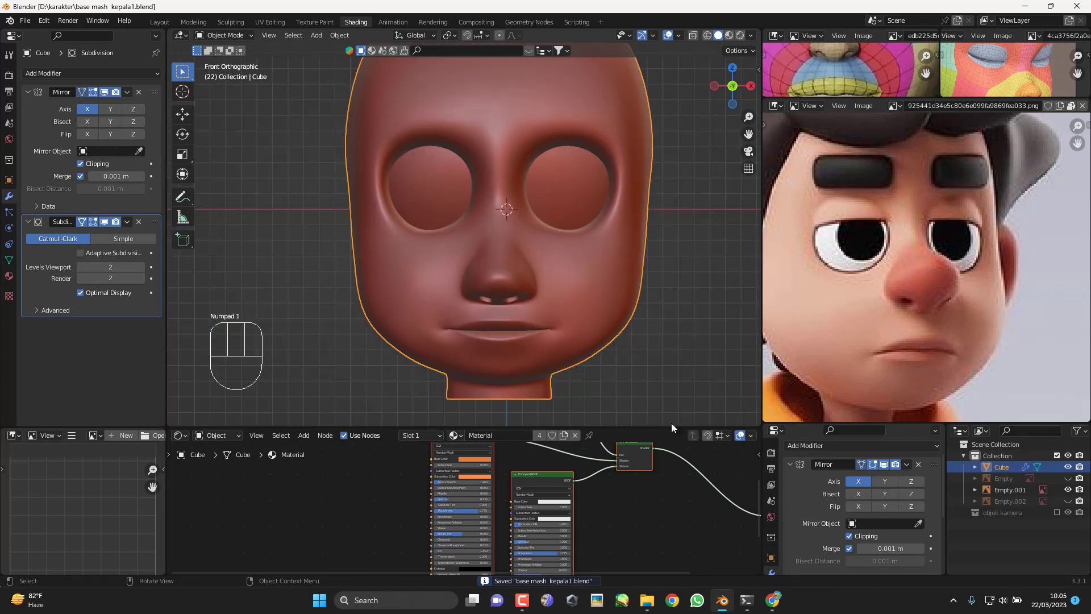
Step: Switch to Chrome and compare the BoBoiBoy, Mechamato and Ejen Ali character images as face references
click(779, 597)
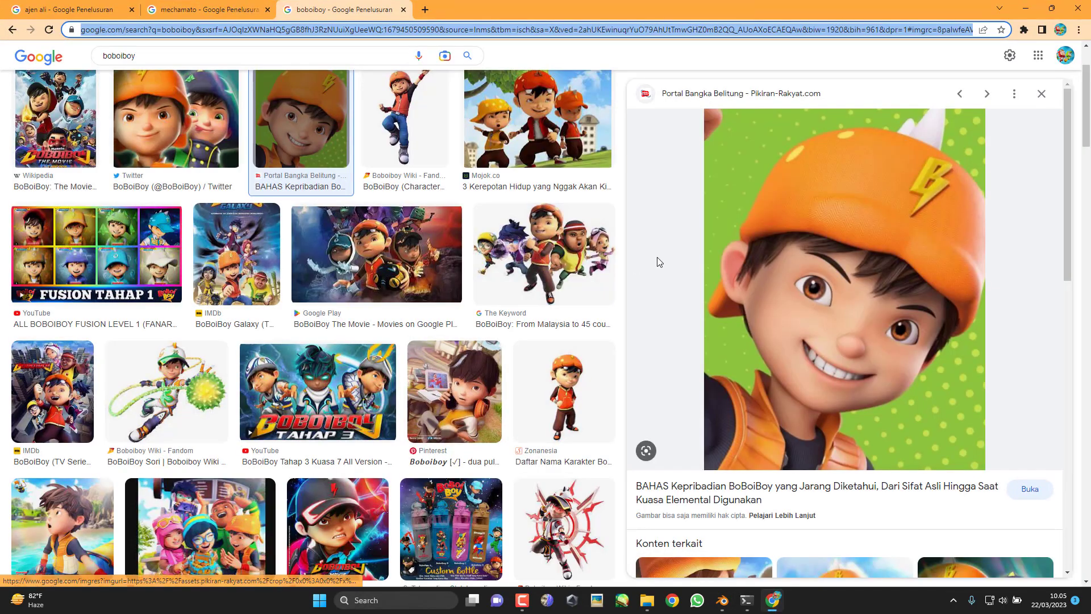
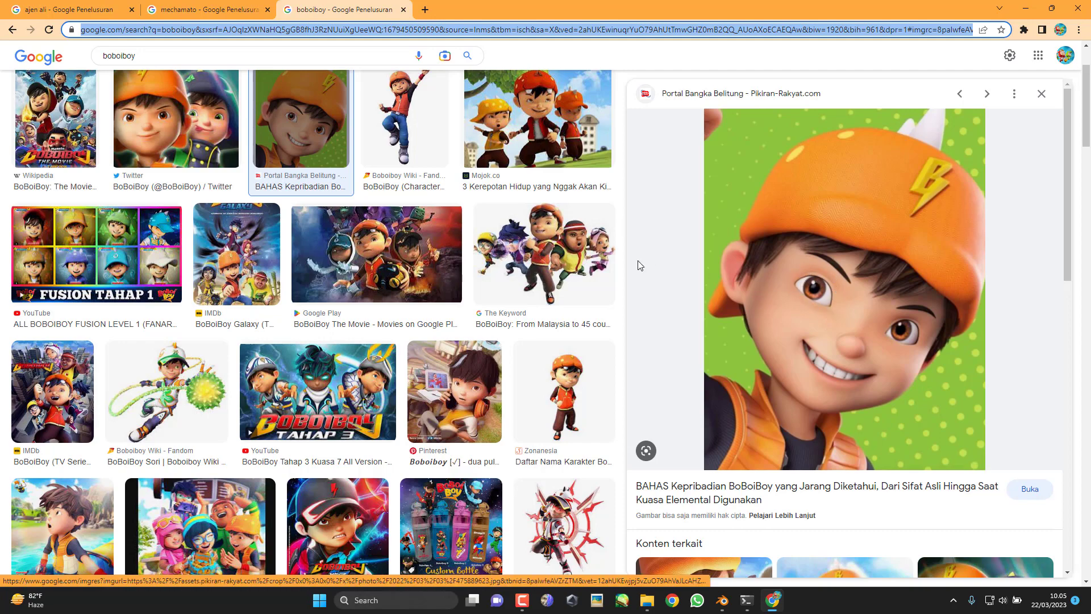
click(206, 10)
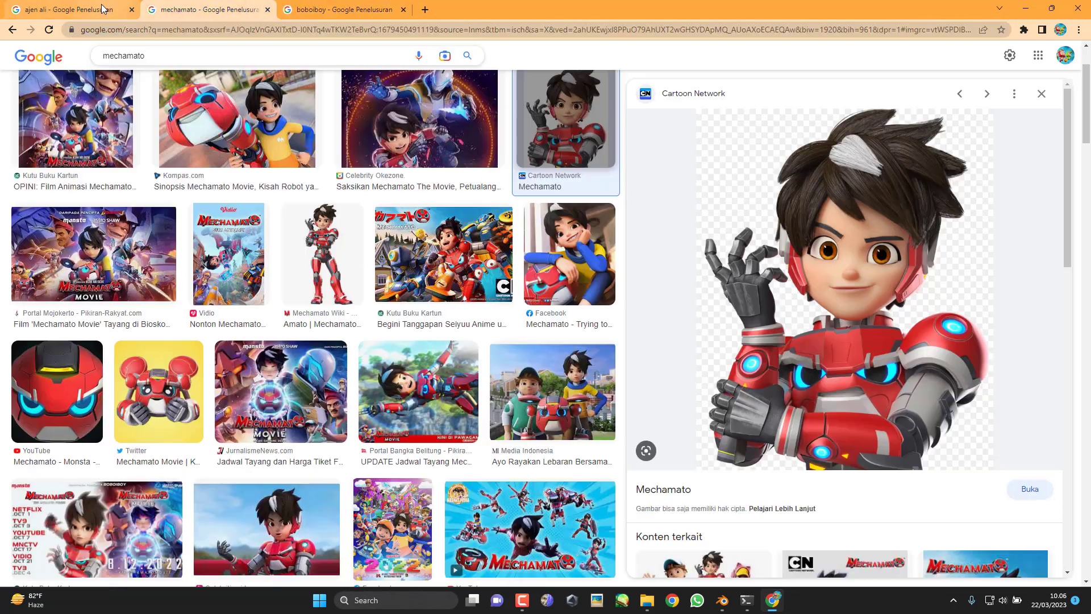
click(135, 7)
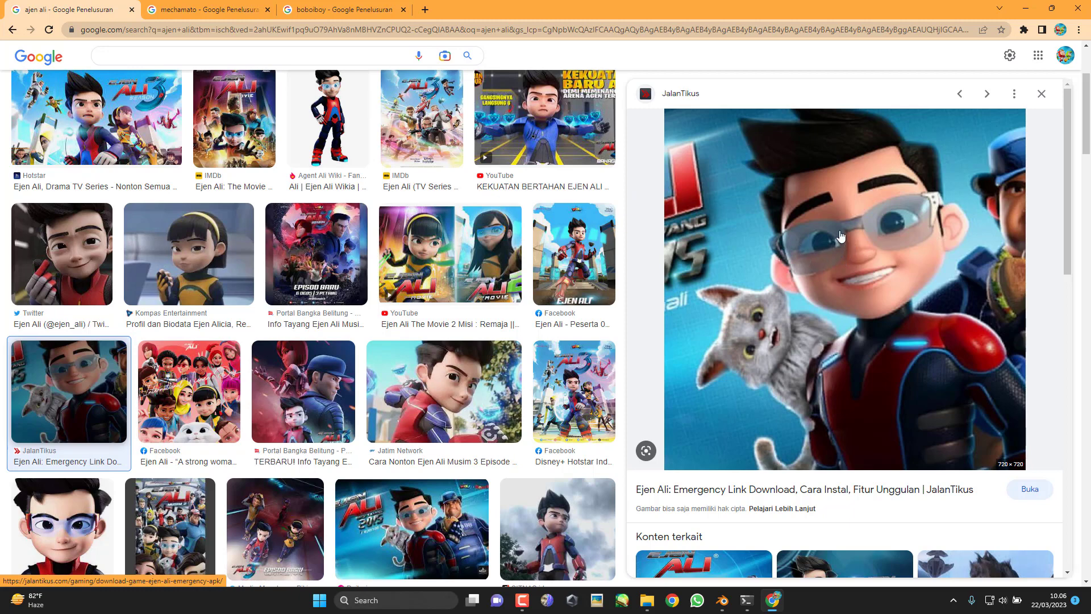
click(224, 10)
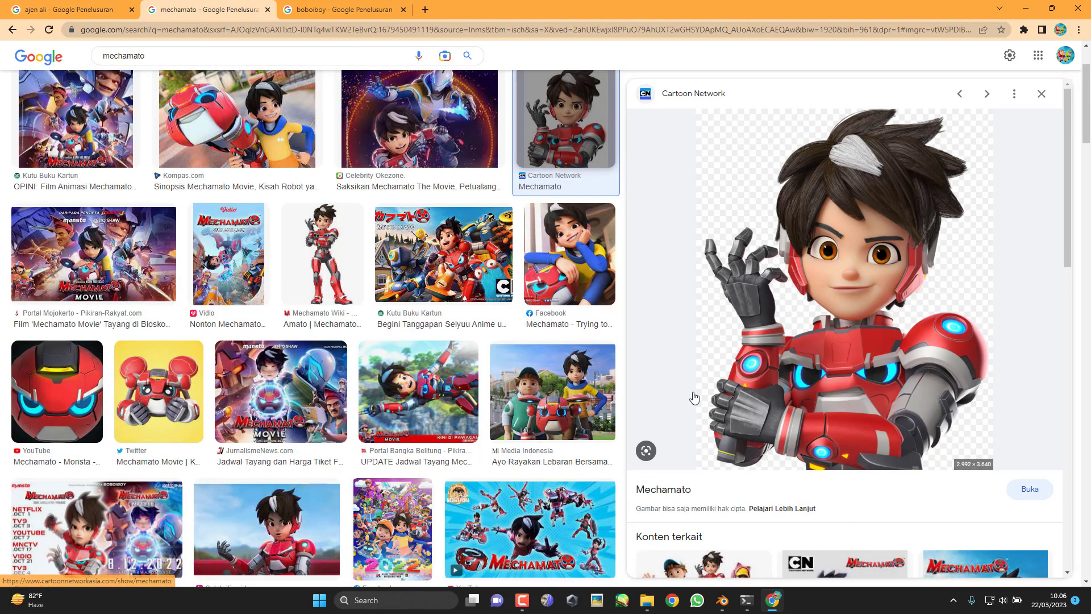
scroll(834, 286, up, 2)
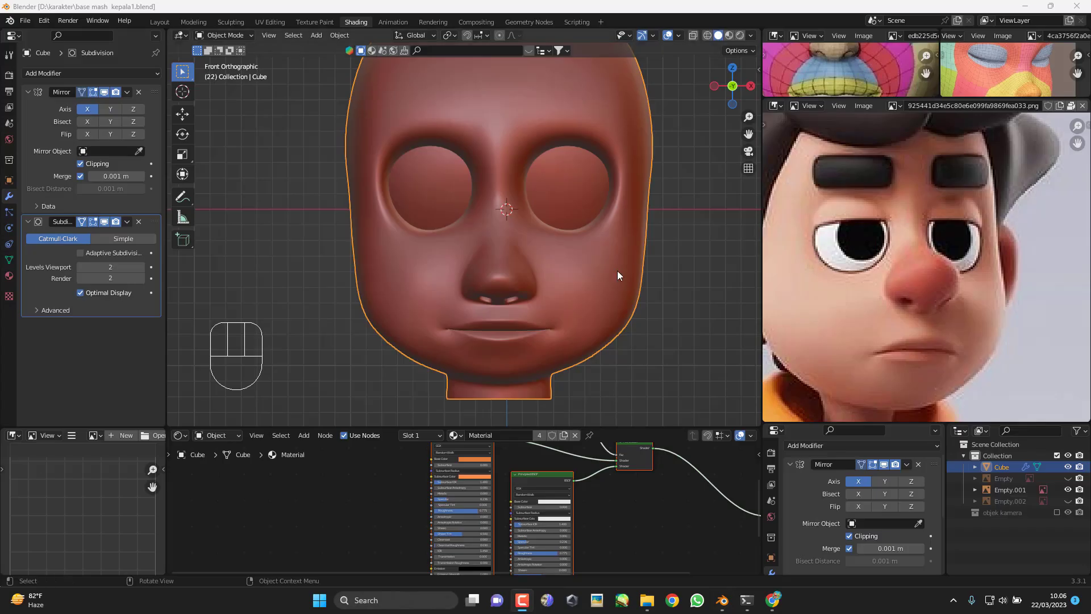
Step: Back in Blender, load the Mechamato character picture from the Downloads folder as a reference image in front view
scroll(636, 246, down, 3)
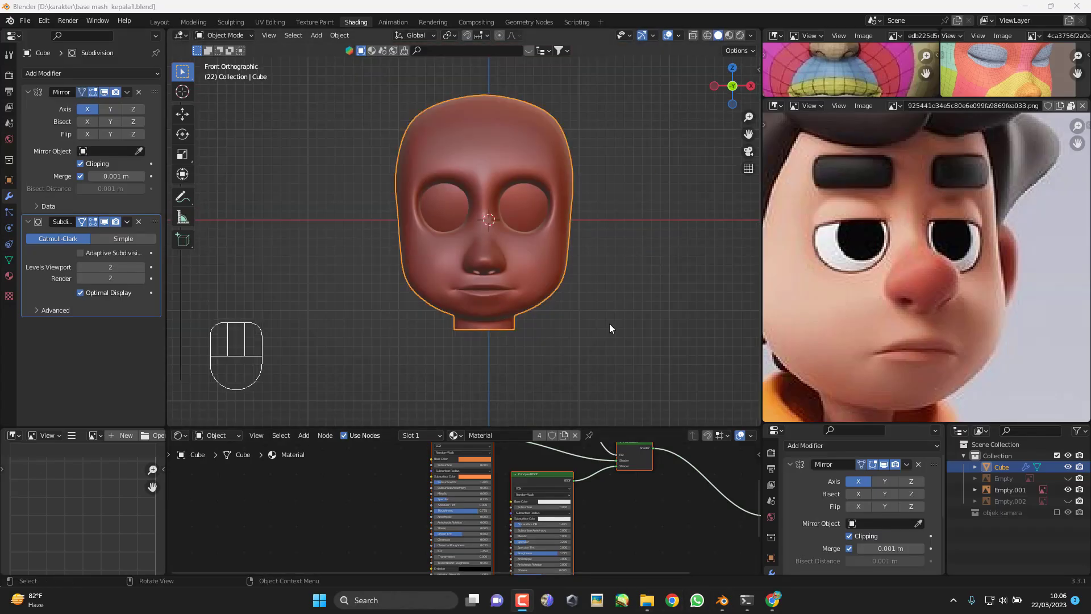
click(622, 295)
key(shift+a)
mouse_move(622, 292)
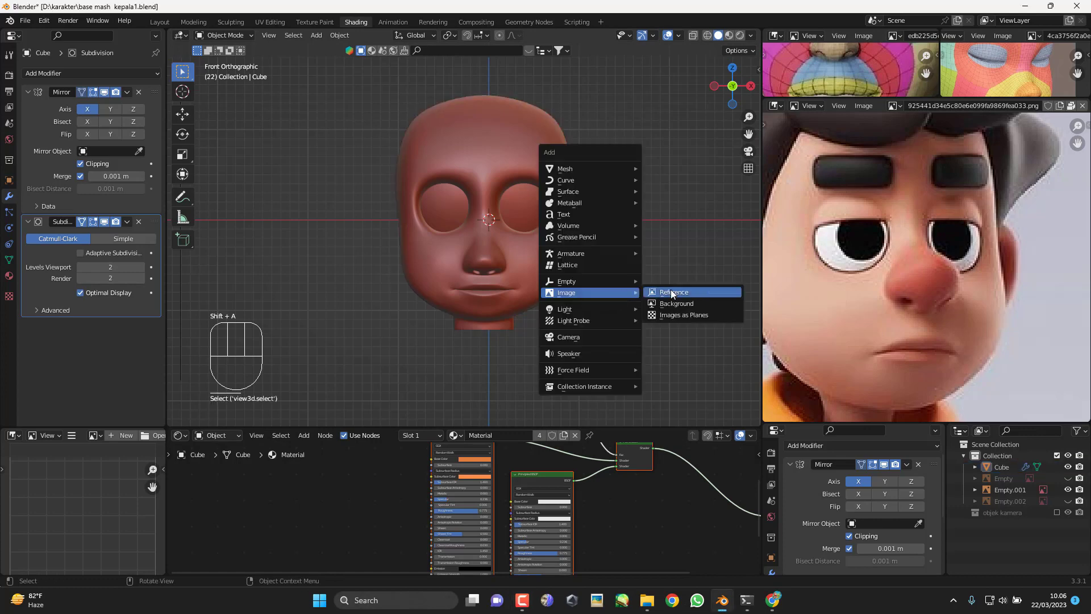
click(679, 294)
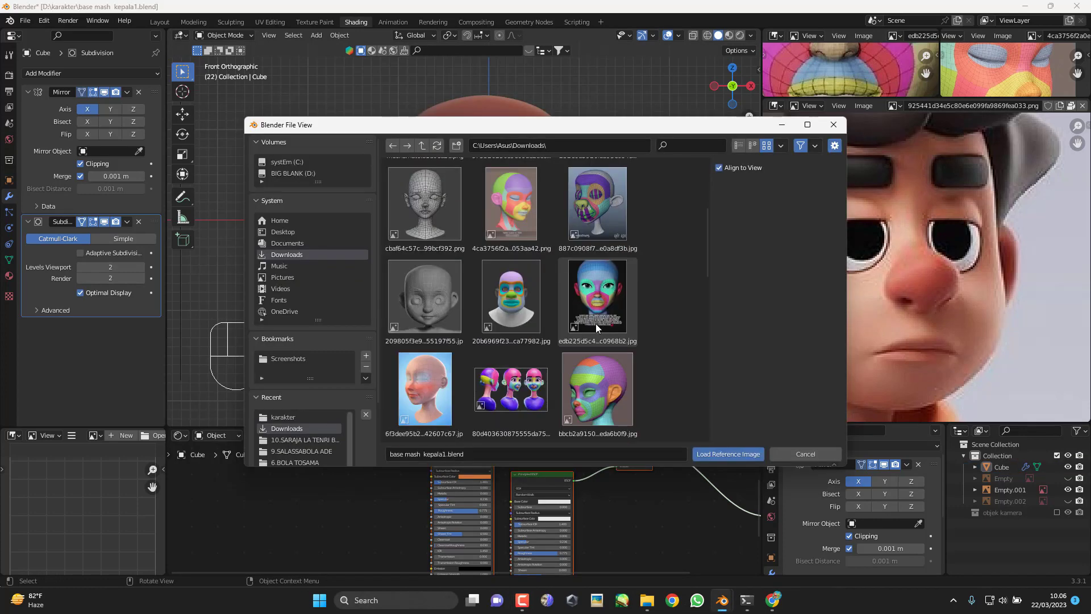
double_click(444, 232)
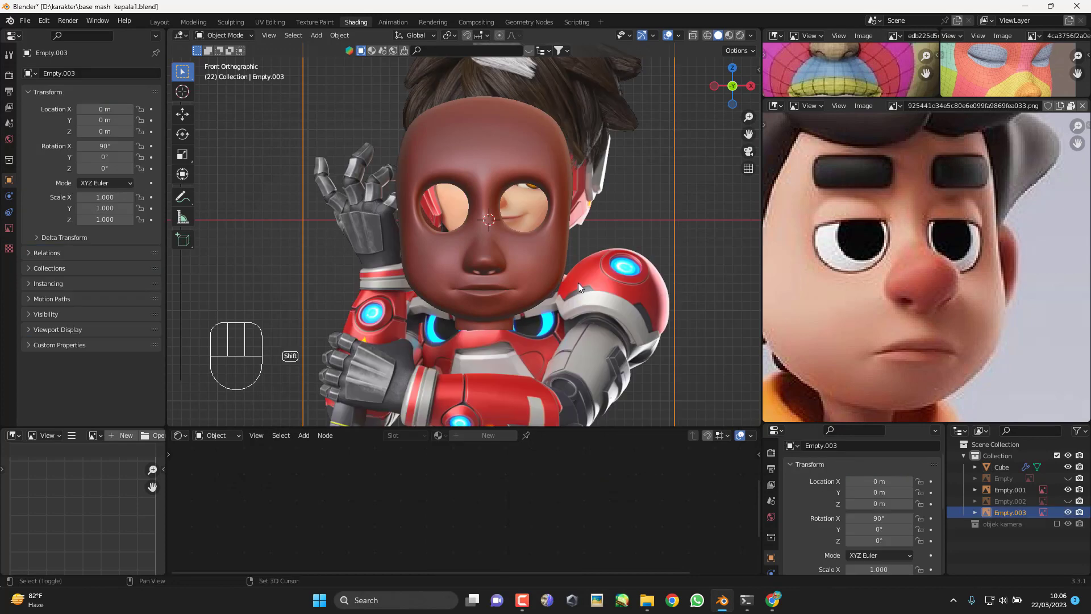
Step: Scale the Mechamato reference image to 1.449 and move it to X -0.20859 m, Z -0.52146 m behind the head
shift+middle_drag(588, 256, 584, 282)
scroll(585, 282, down, 4)
key(s)
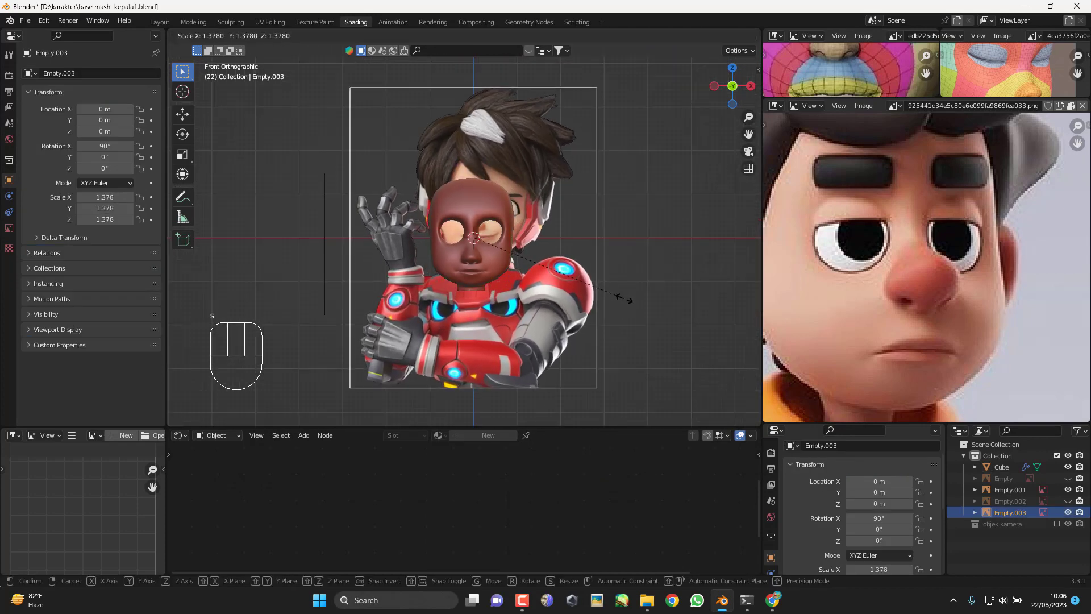
click(603, 288)
key(g)
click(601, 288)
key(s)
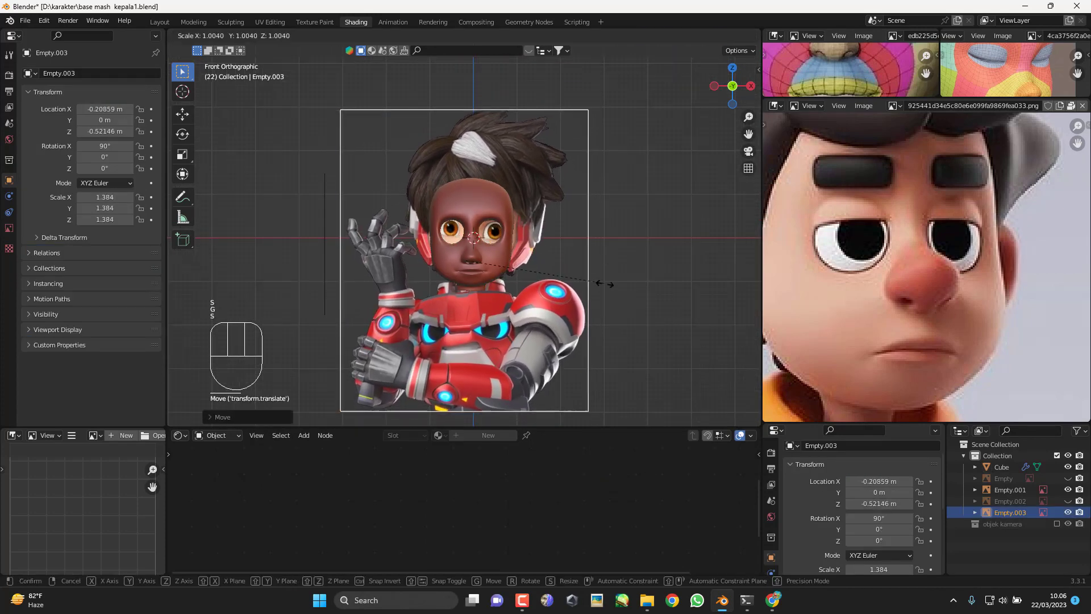
click(610, 284)
Step: Scale the Mechamato reference image to 1.267, move it to X -0.27063 m, Z -0.54967 m, and display the viewport as wireframe
key(z)
click(612, 388)
scroll(554, 298, up, 3)
key(z)
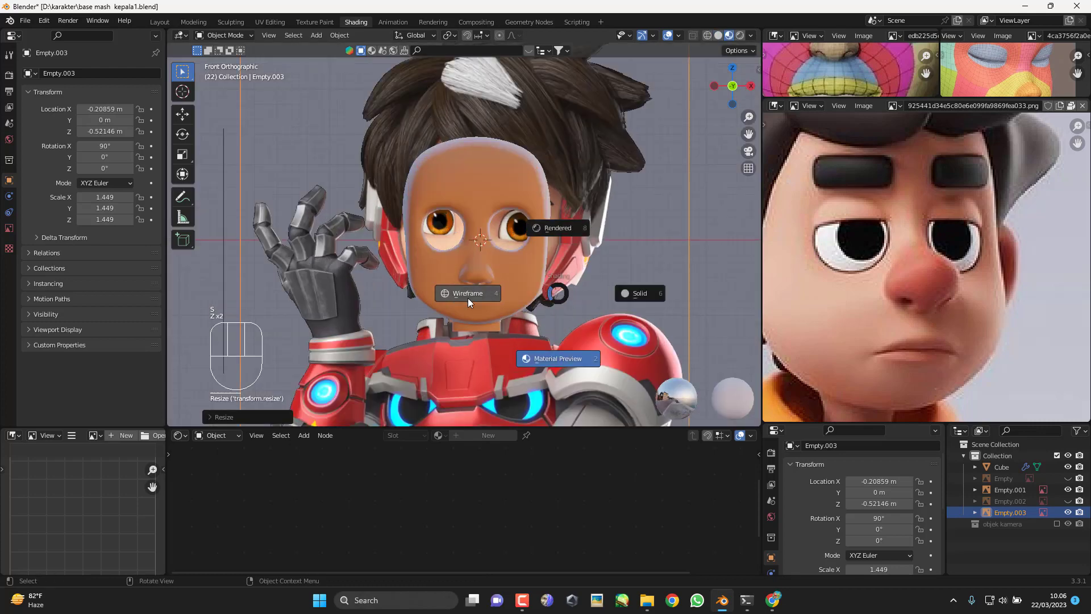
click(559, 282)
key(s)
click(650, 341)
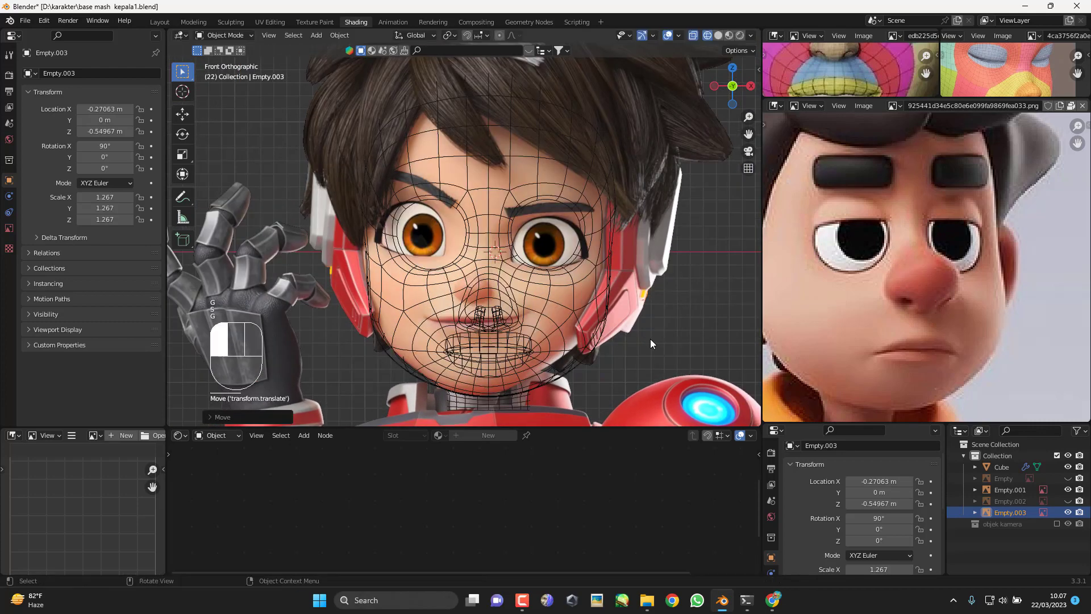
shift+middle_drag(483, 282, 491, 306)
Step: In the head mesh's Edit Mode, scale the edge loops around the eye opening along Z and lower them towards the reference eyes
click(474, 279)
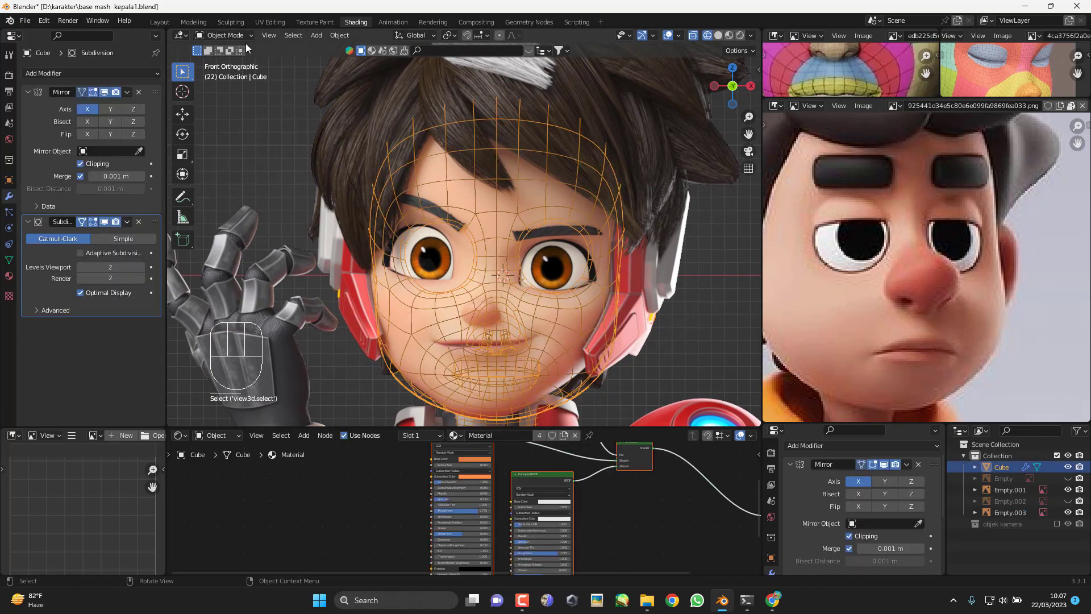
click(225, 35)
click(218, 64)
scroll(469, 266, up, 3)
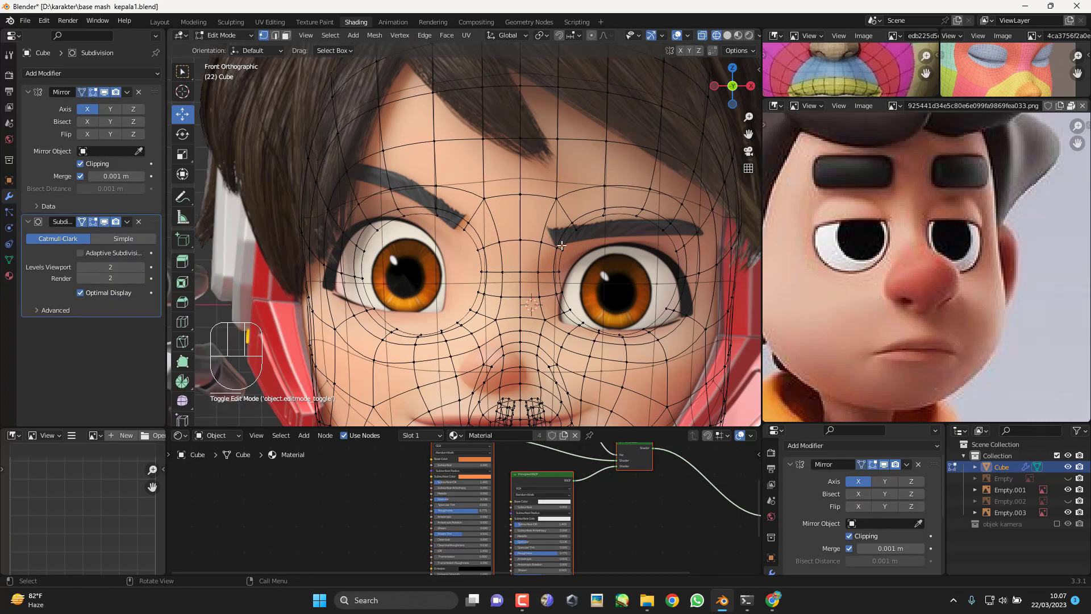
shift+middle_drag(627, 254, 505, 254)
scroll(467, 208, up, 2)
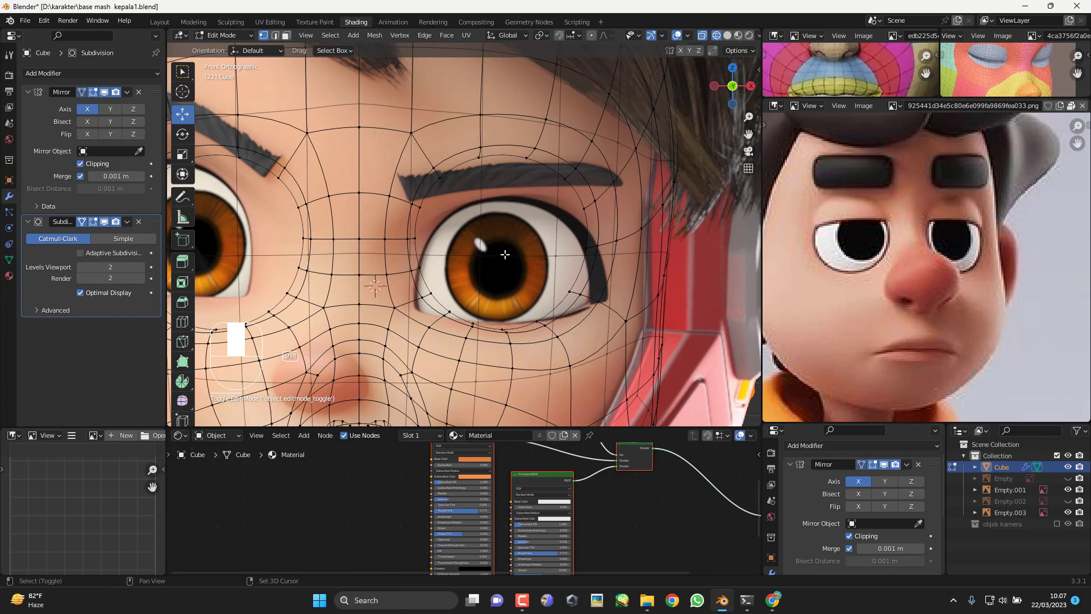
alt+shift+click(469, 162)
alt+shift+click(468, 150)
shift+middle_drag(587, 311, 602, 295)
scroll(597, 309, down, 2)
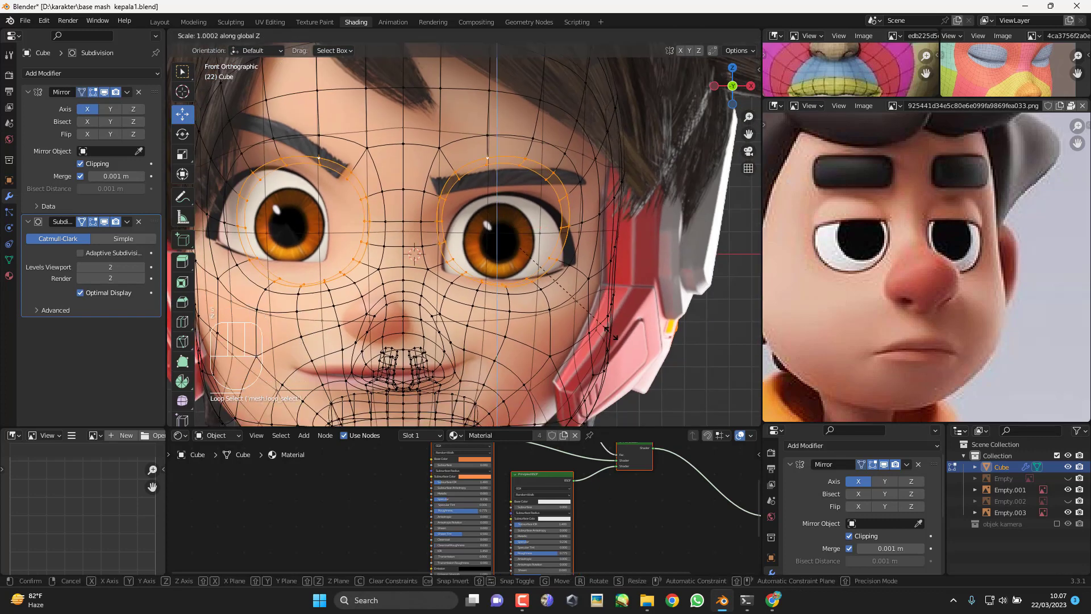
key(s)
key(z)
click(528, 235)
scroll(528, 235, up, 2)
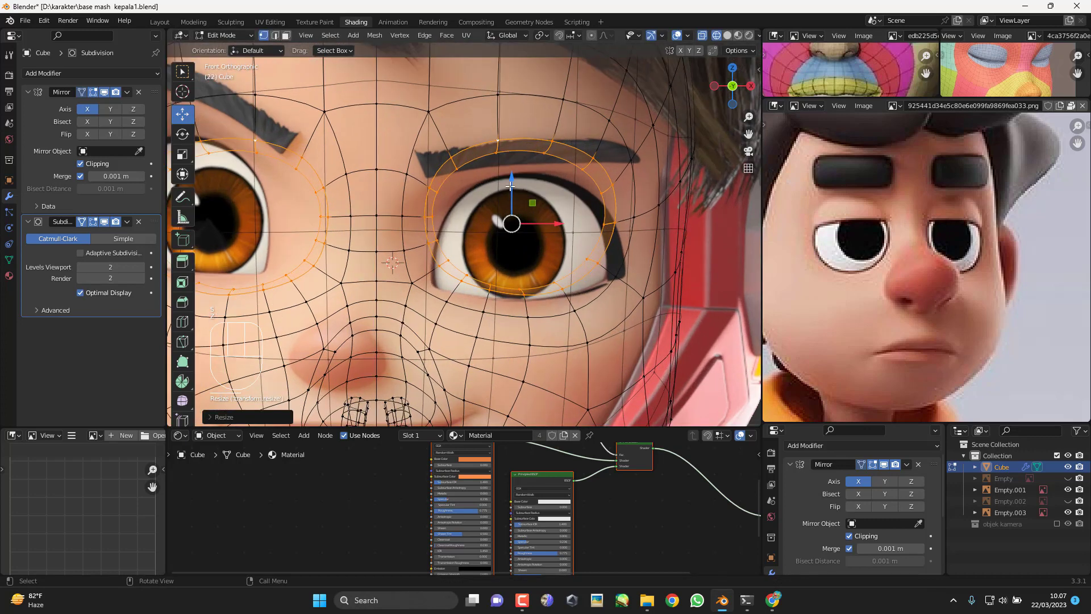
drag(512, 184, 511, 200)
Step: Move the eye opening's inner-corner vertices and the adjoining lower-lid vertices onto the reference eye's outline
scroll(473, 264, up, 2)
shift+middle_drag(494, 265, 509, 269)
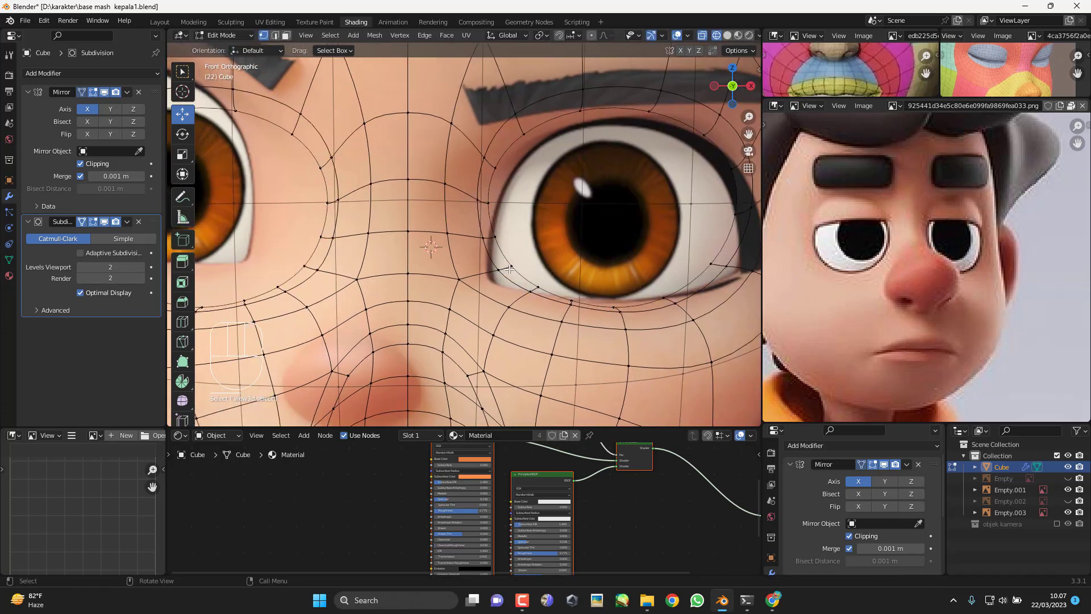
scroll(501, 271, up, 3)
key(g)
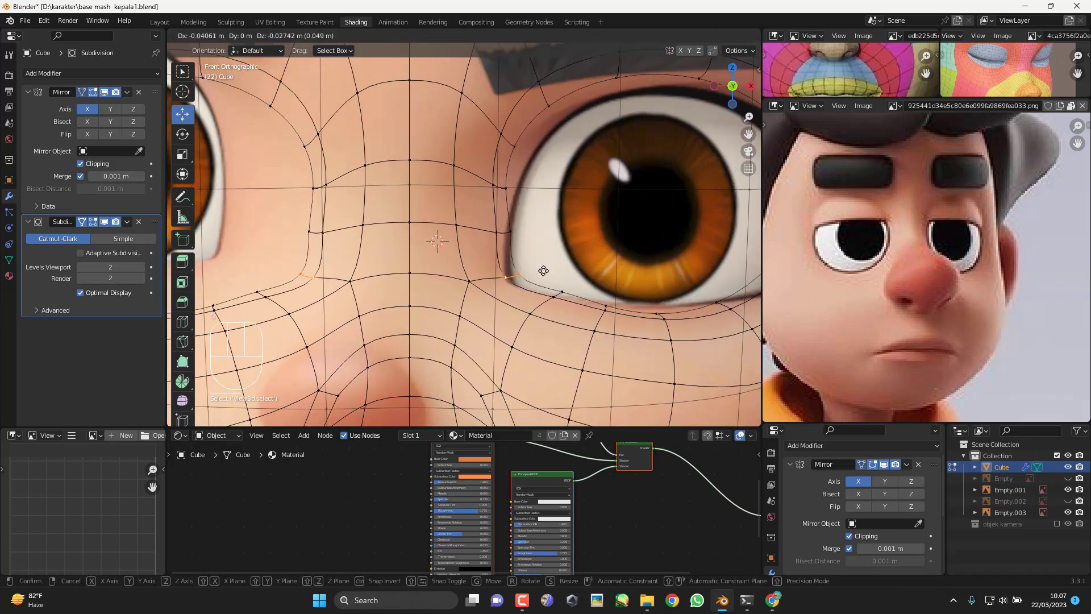
click(554, 281)
shift+click(554, 294)
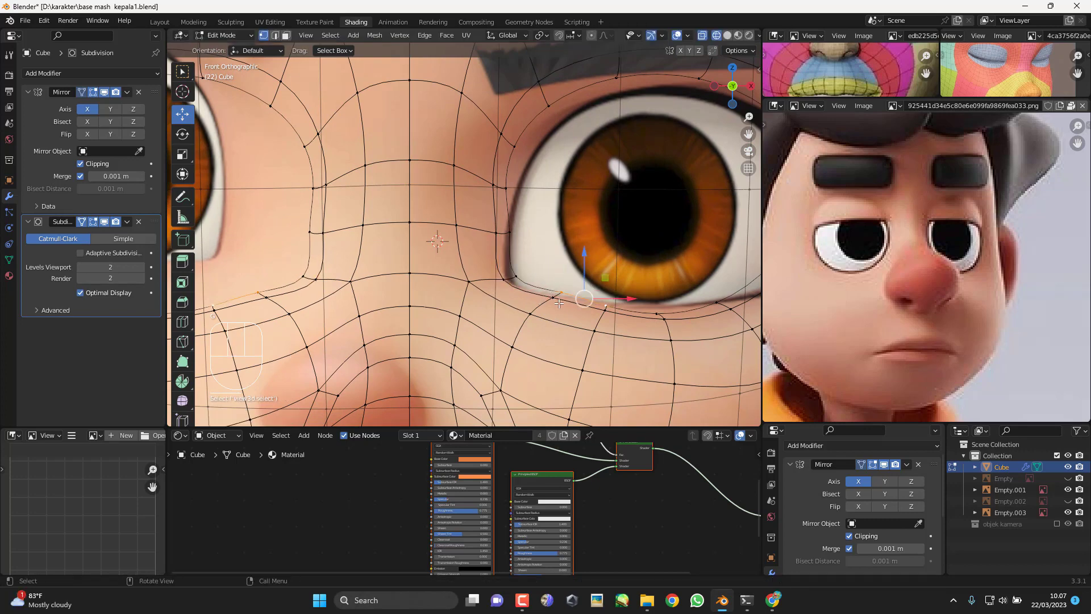
shift+middle_drag(607, 298, 563, 294)
key(g)
click(564, 298)
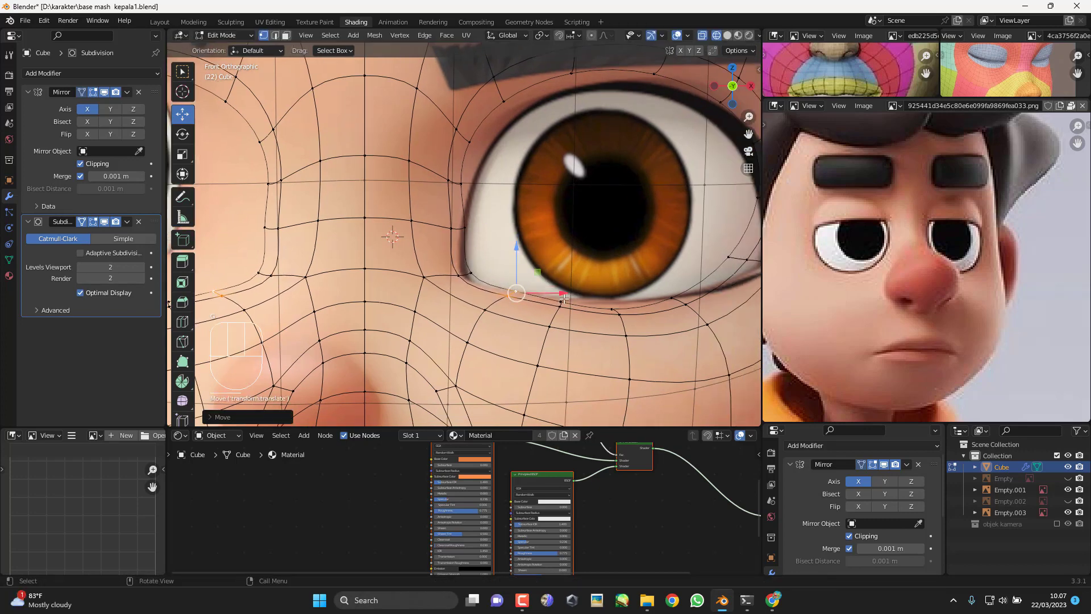
key(g)
key(Escape)
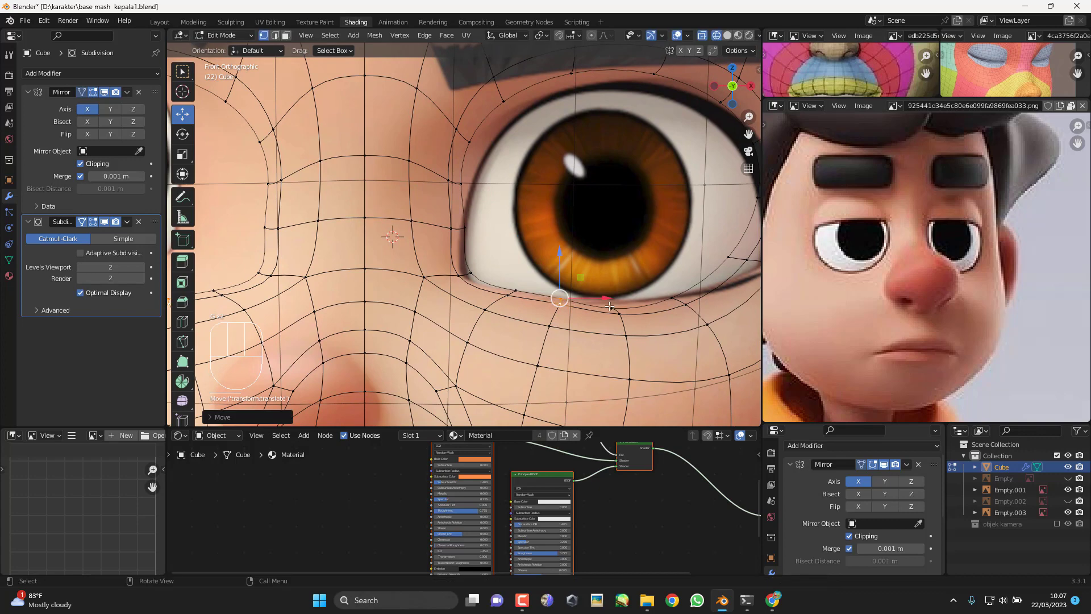
Step: Fit the middle and outer lower-lid vertices to the lower edge of the reference eye
click(613, 312)
key(g)
click(626, 304)
shift+middle_drag(627, 304, 568, 302)
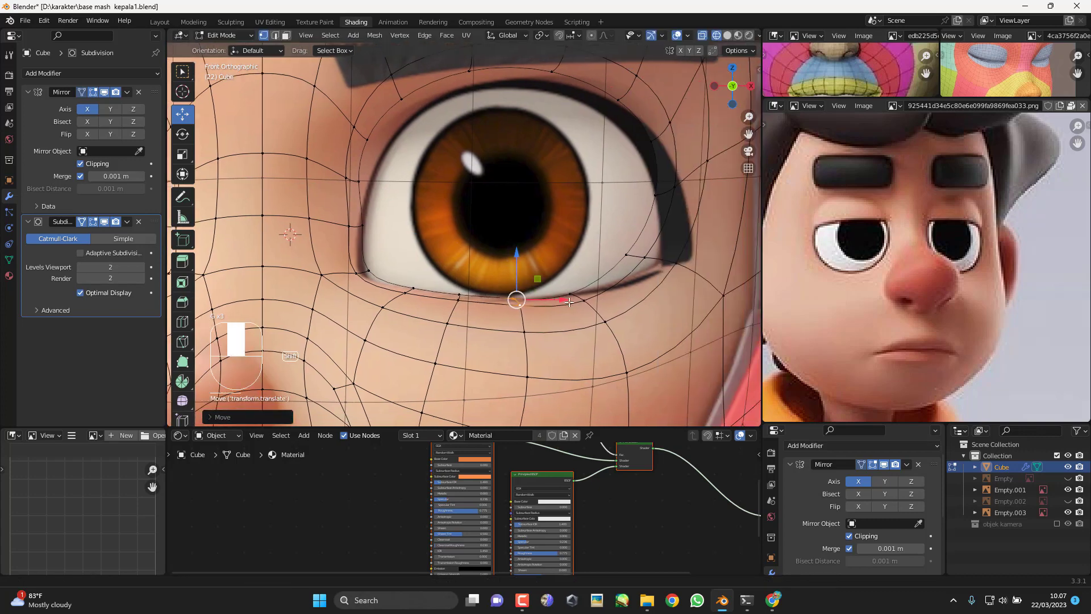
shift+click(573, 292)
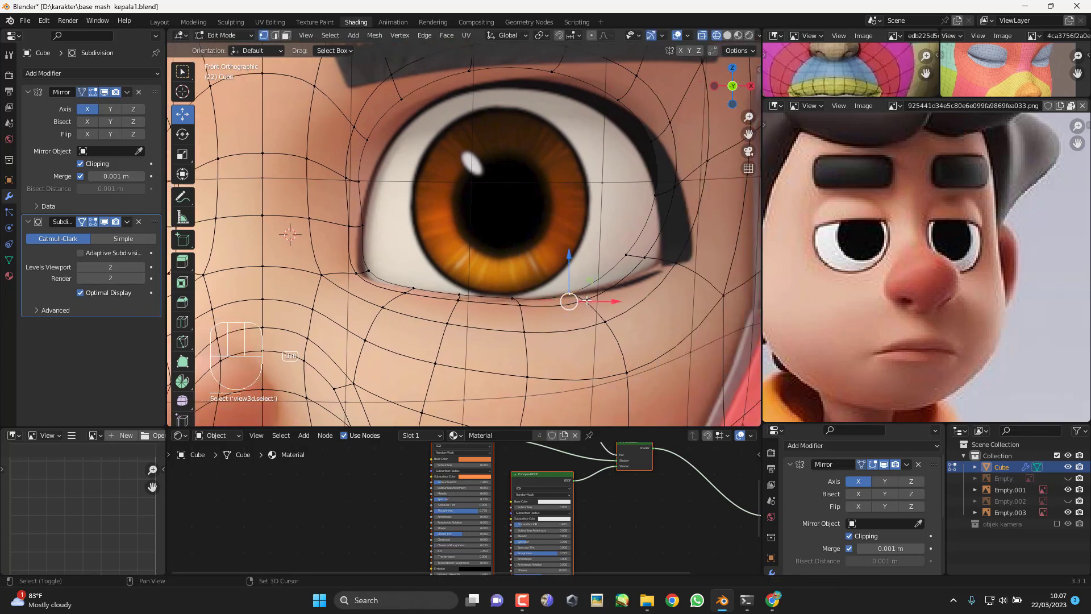
key(g)
click(600, 301)
Step: Move the eye opening's outer-corner vertices onto the reference eye corner and shift the surrounding loop's vertex down and outward
click(630, 255)
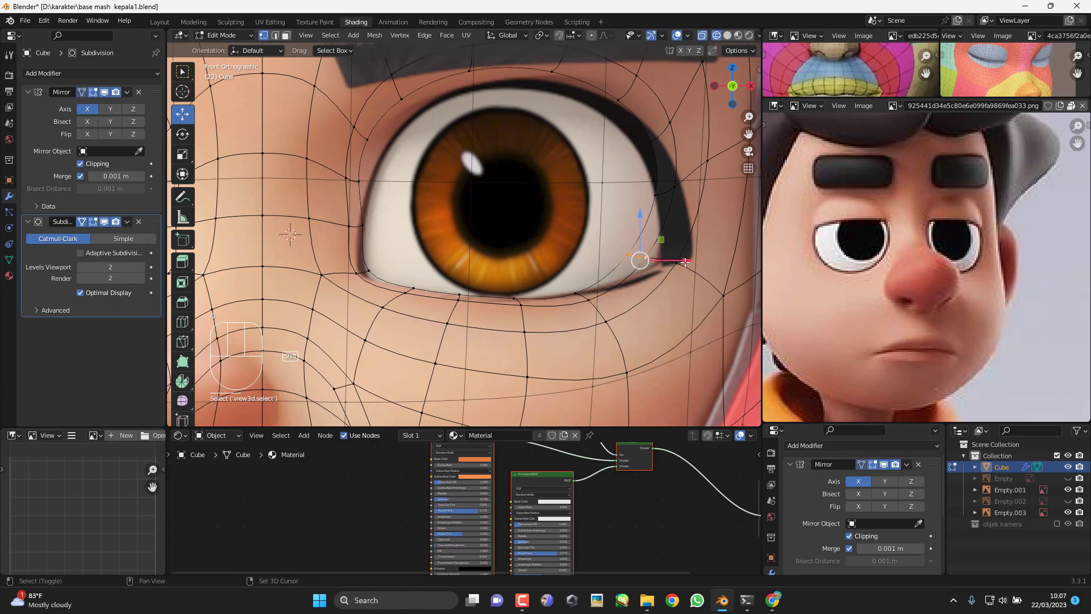
scroll(561, 248, up, 3)
key(g)
click(591, 289)
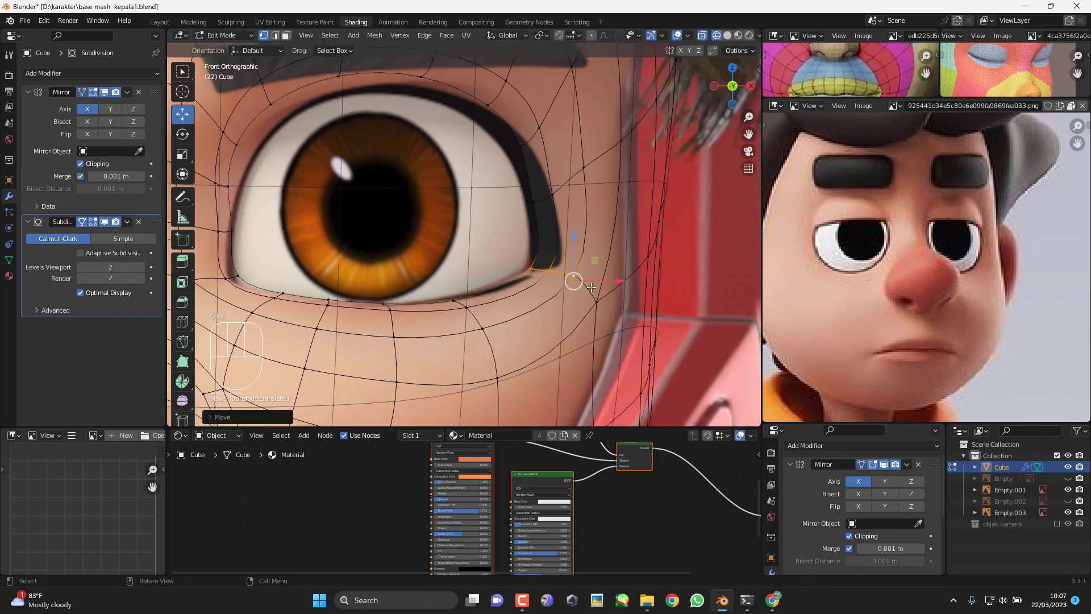
click(602, 307)
key(g)
click(609, 320)
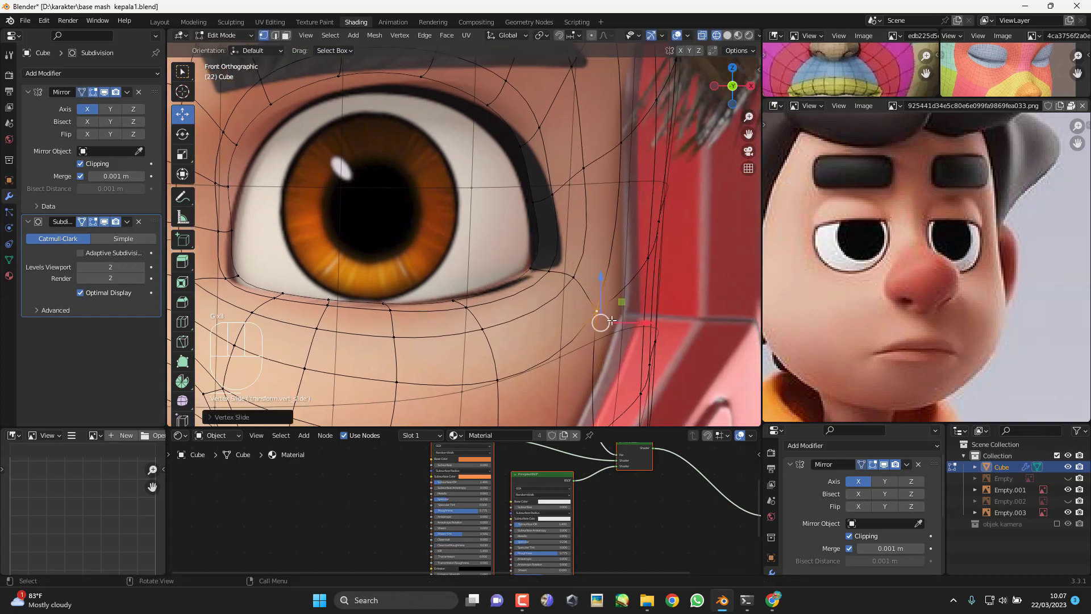
key(g)
click(615, 320)
shift+middle_drag(591, 269, 599, 324)
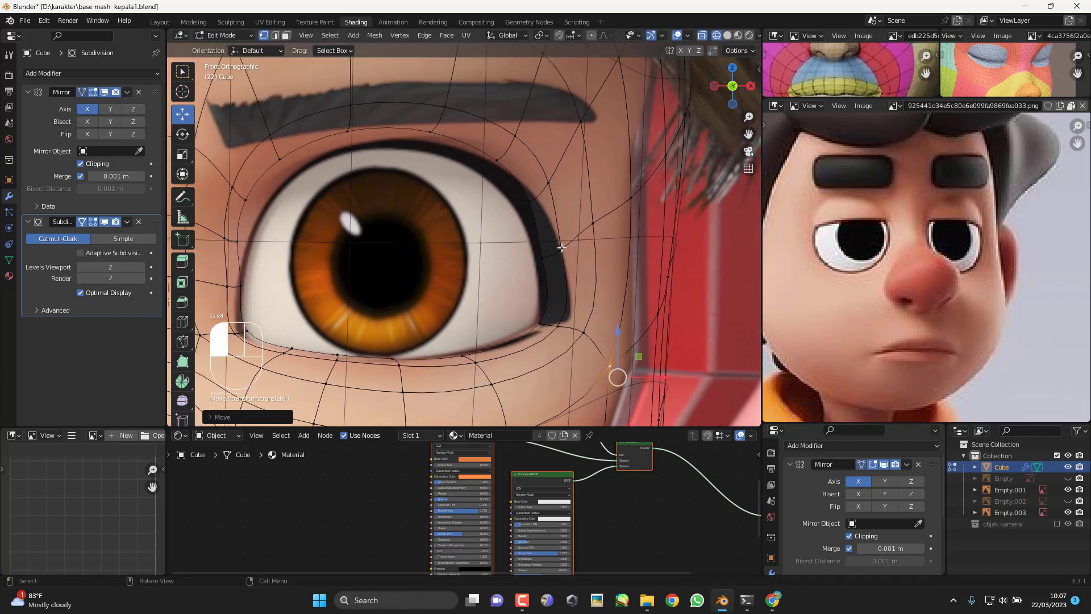
Step: Slide the outer-side eye loop vertex outward and lower the outer upper-lid vertices onto the reference lash line
click(562, 248)
key(g)
key(g)
click(594, 232)
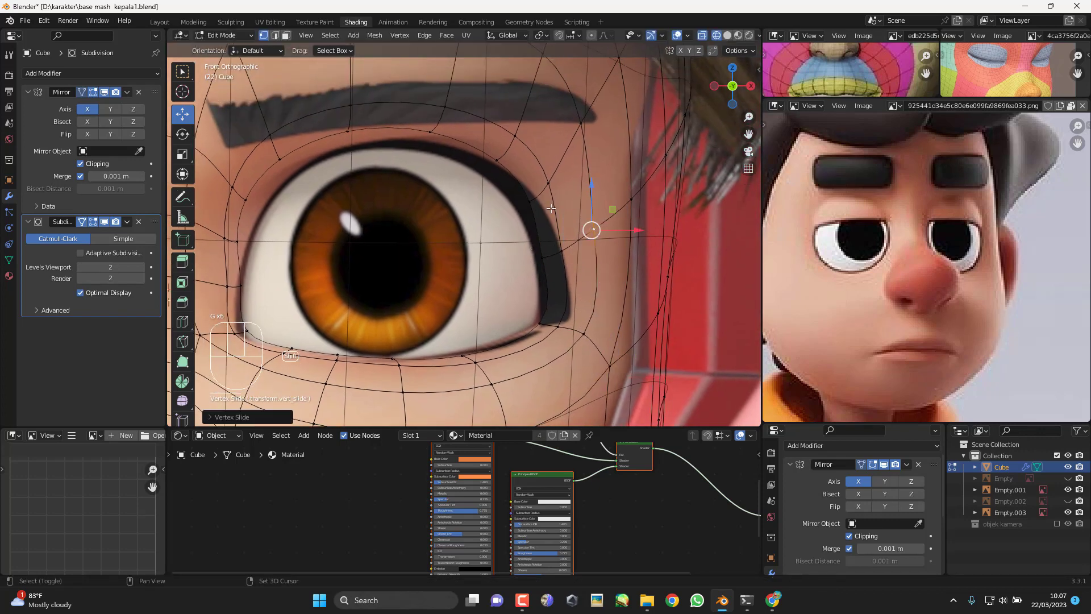
shift+middle_drag(544, 179, 597, 224)
click(581, 241)
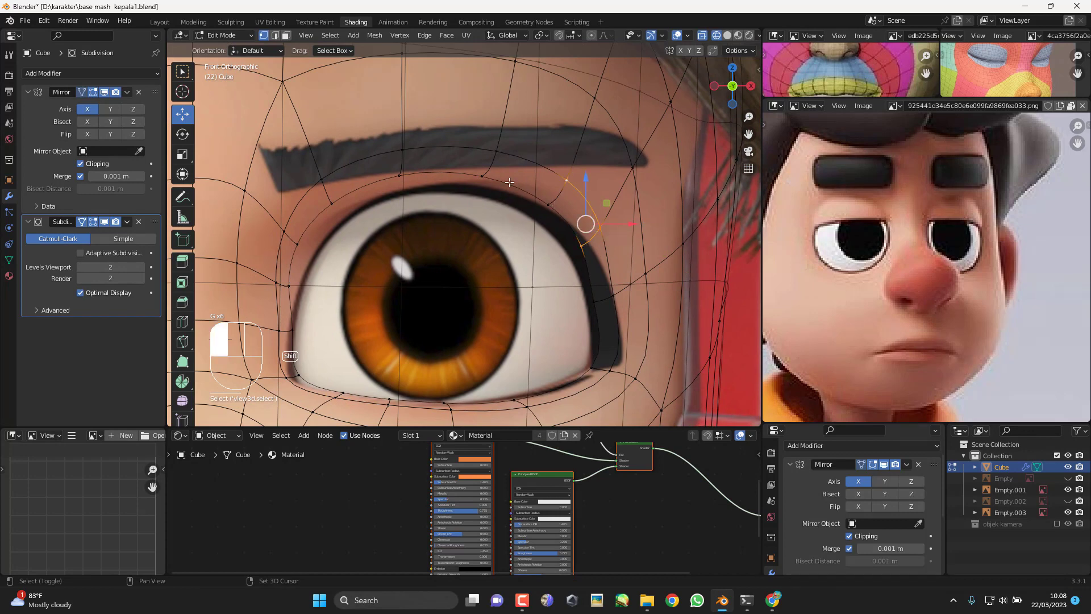
shift+click(494, 162)
key(g)
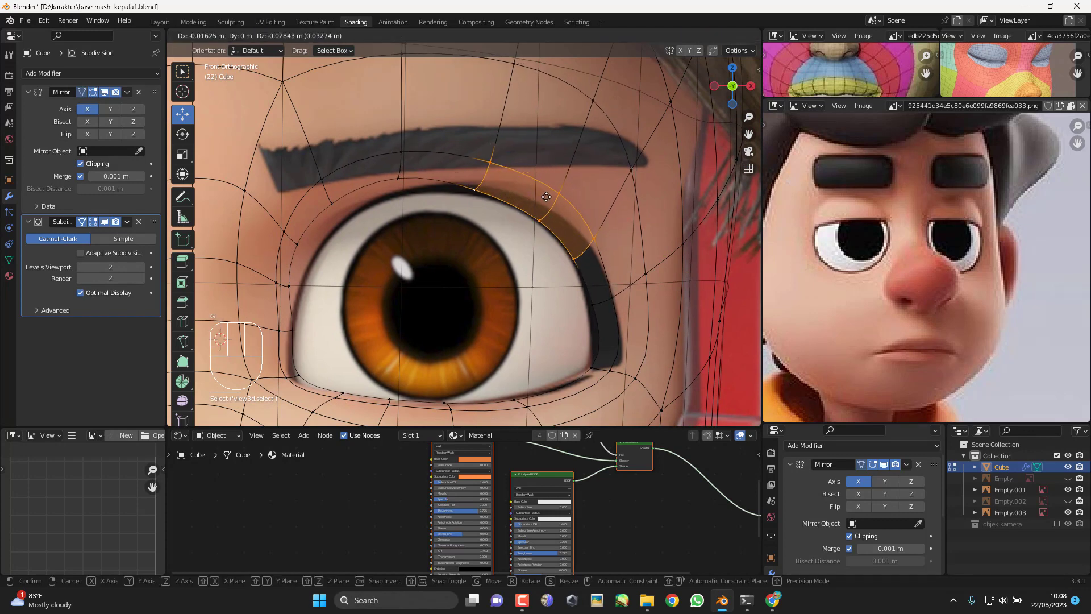
click(541, 196)
Step: Fit the middle and inner upper-lid vertices to the top edge of the reference eye
click(397, 174)
shift+middle_drag(397, 174, 438, 161)
key(g)
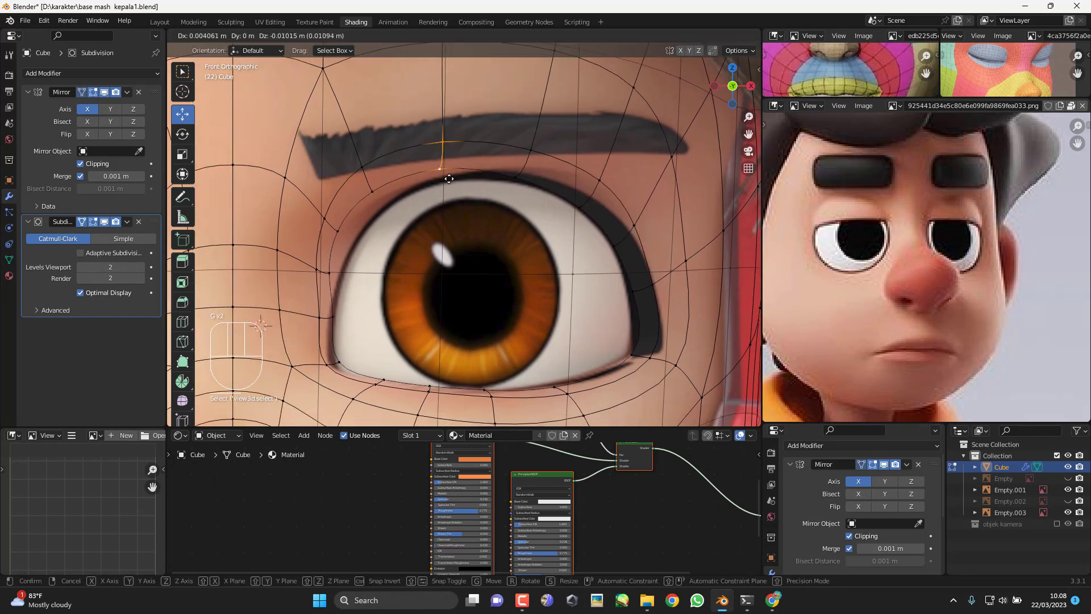
click(449, 187)
shift+click(373, 196)
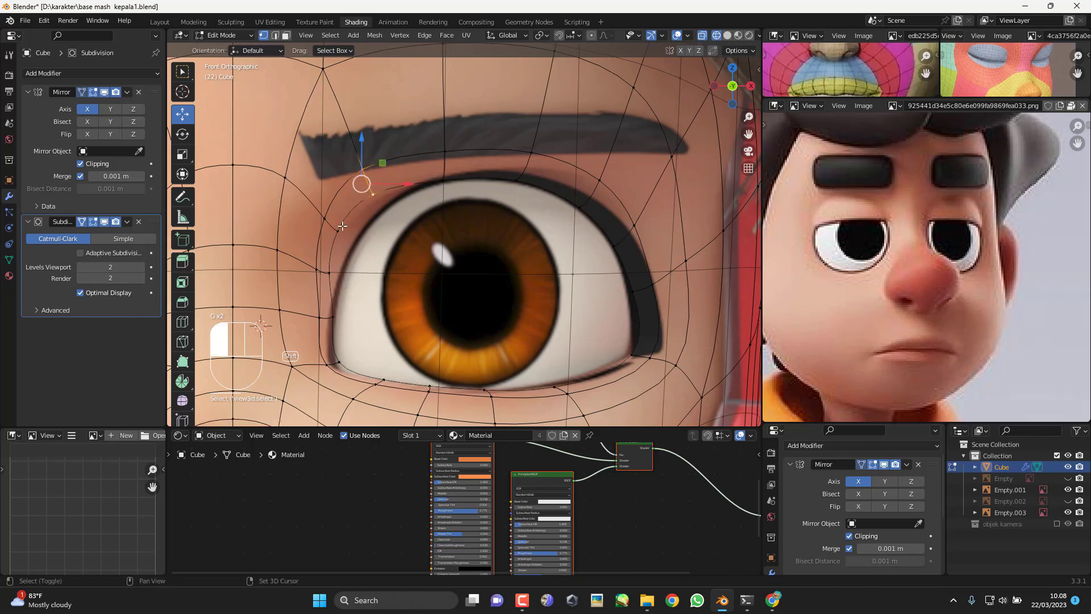
key(g)
click(377, 211)
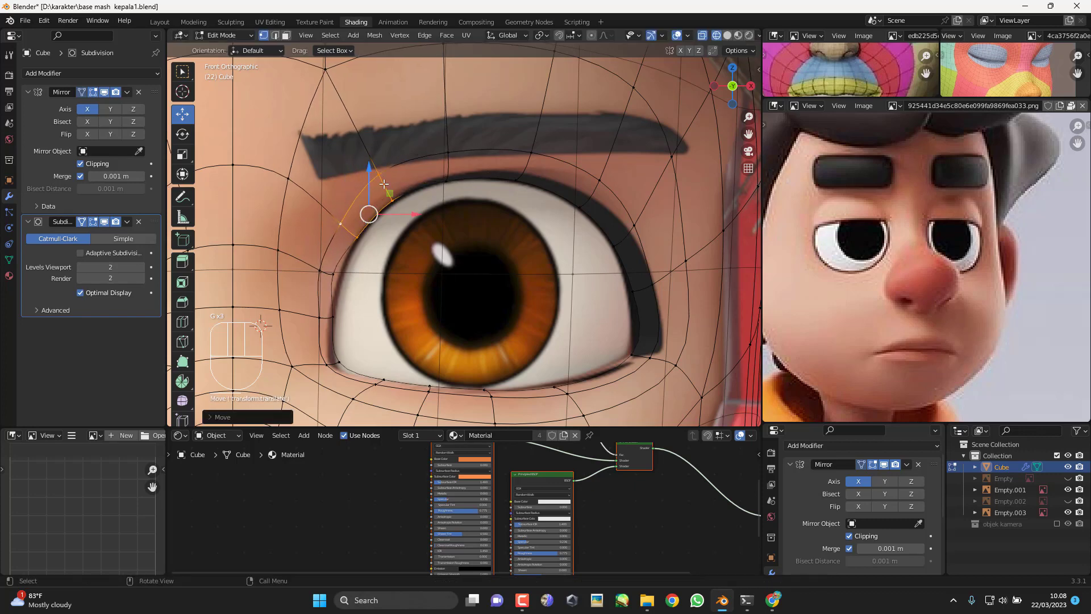
click(393, 198)
key(g)
click(387, 191)
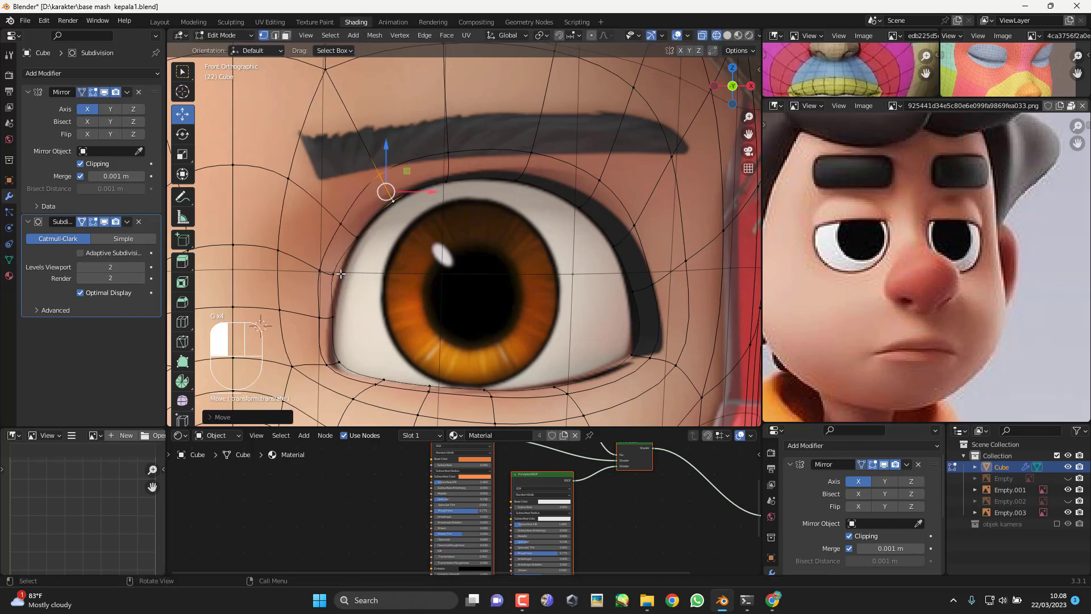
Step: Move the vertices on the eye's nose side to the reference outline and slide the neighbouring vertex along its edge
click(341, 274)
shift+middle_drag(346, 273, 387, 261)
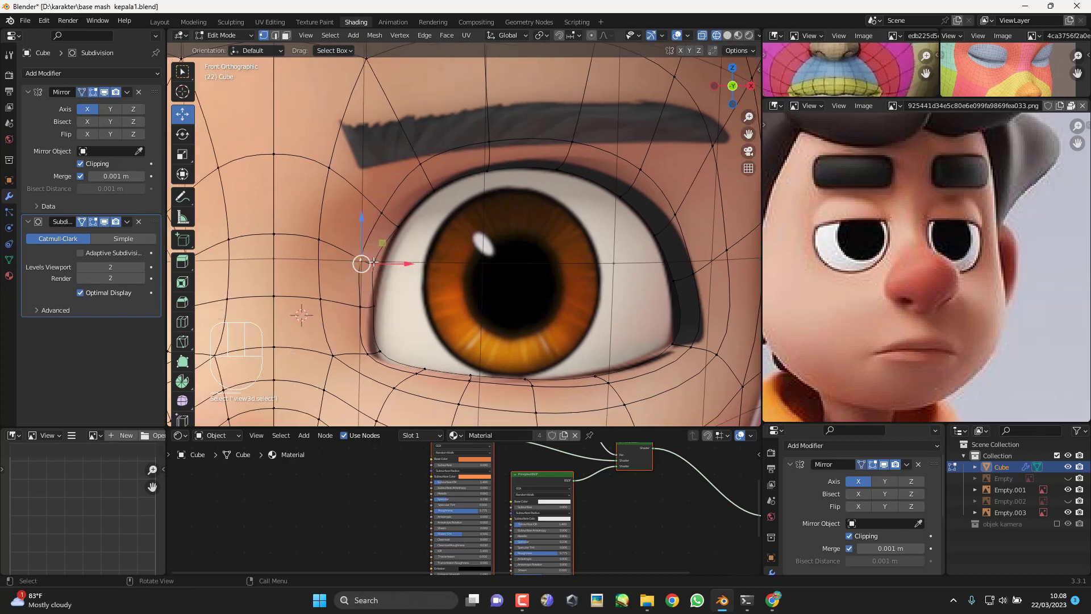
key(g)
click(389, 269)
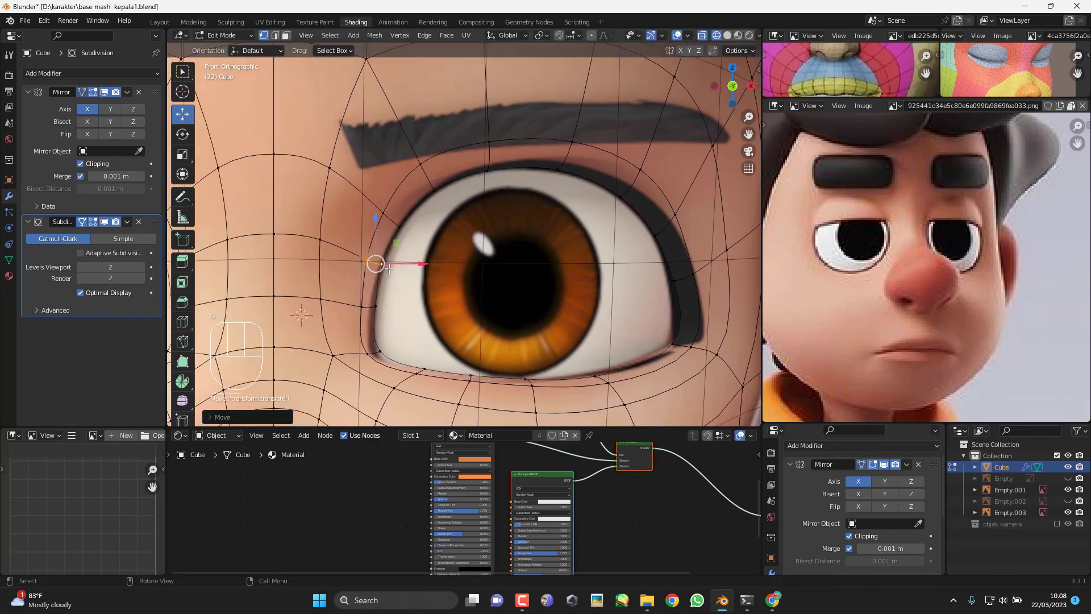
click(361, 297)
key(g)
key(g)
click(352, 295)
scroll(403, 275, down, 3)
shift+middle_drag(404, 275, 443, 282)
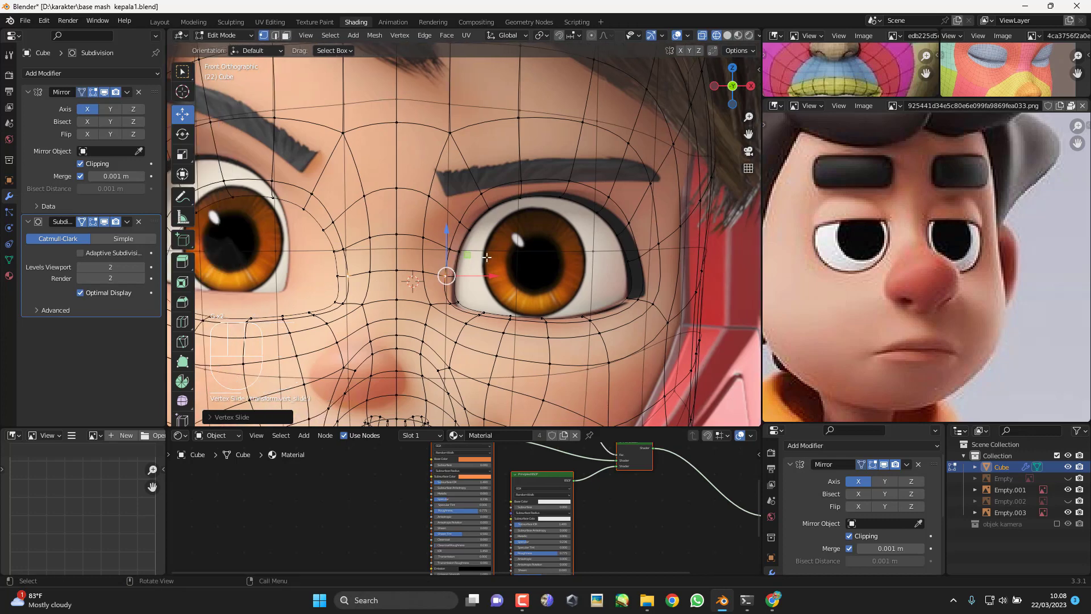
Step: Return to Object Mode, hide the Mechamato reference image, and check the head in solid shading from an angle and the front
key(Tab)
scroll(503, 253, down, 3)
key(z)
scroll(477, 319, down, 2)
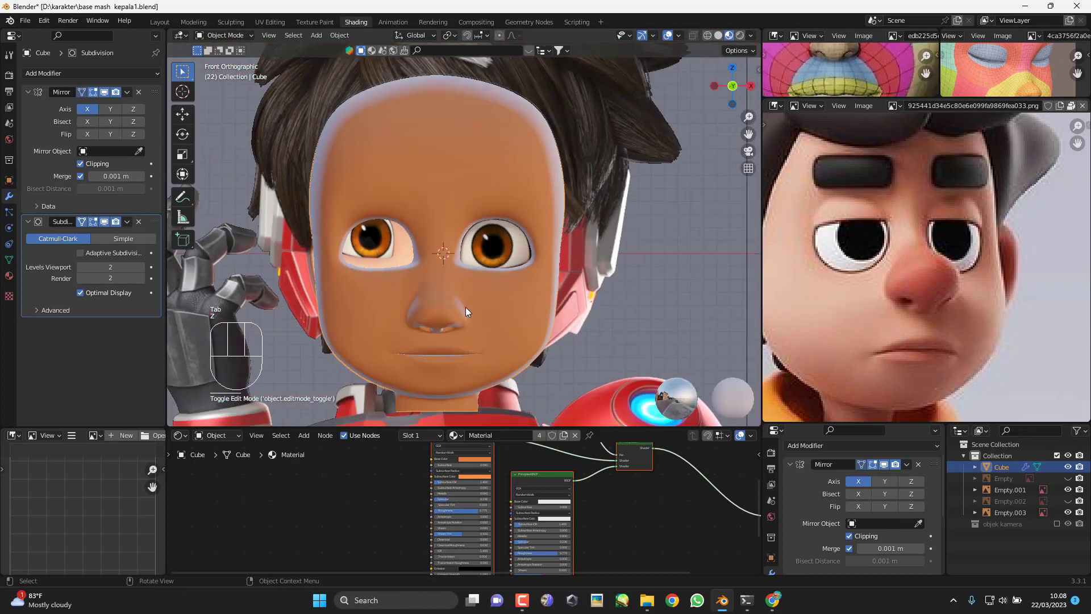
click(586, 260)
key(h)
mouse_move(587, 260)
middle_down()
mouse_move(568, 312)
mouse_move(587, 304)
middle_up()
key(z)
click(666, 305)
middle_drag(664, 304, 605, 257)
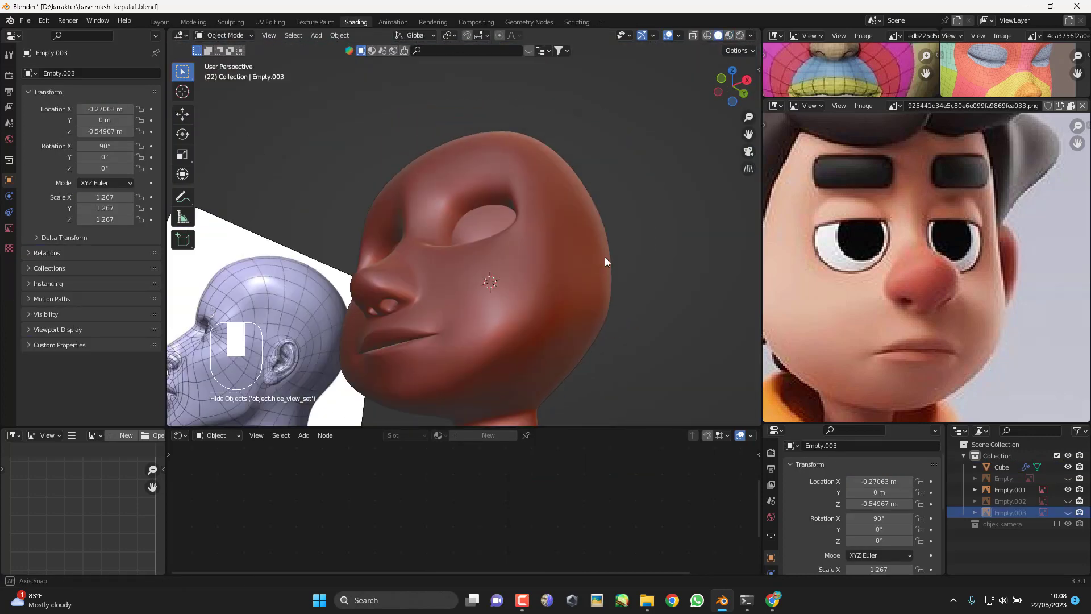
key(KP_1)
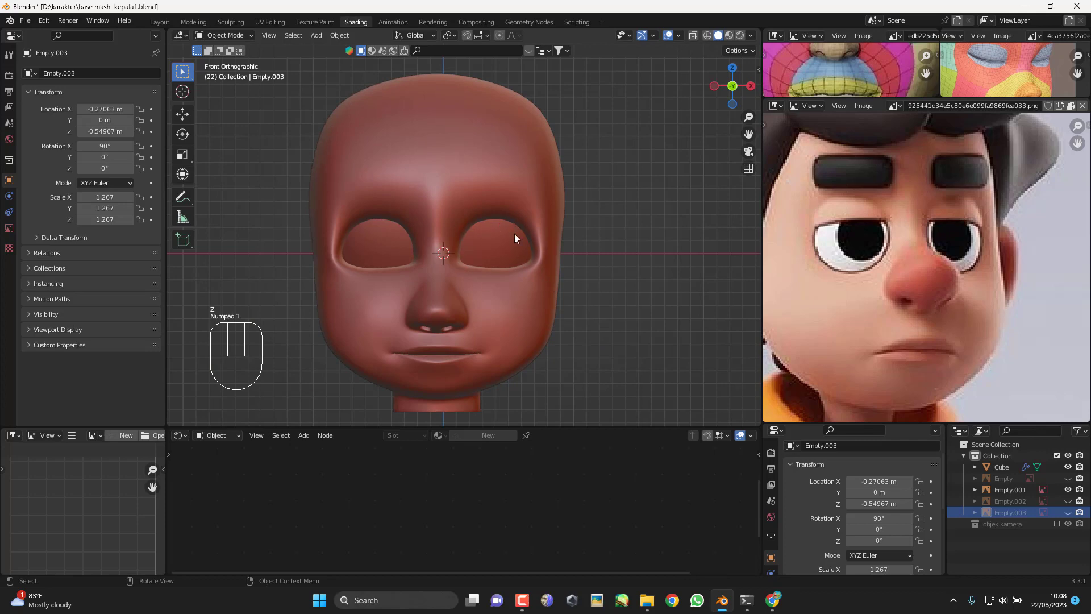
Step: Select the edge loop around the eye opening in the head mesh and move it forward along Y in the right side view
middle_drag(562, 296, 602, 266)
key(KP_3)
key(KP_3)
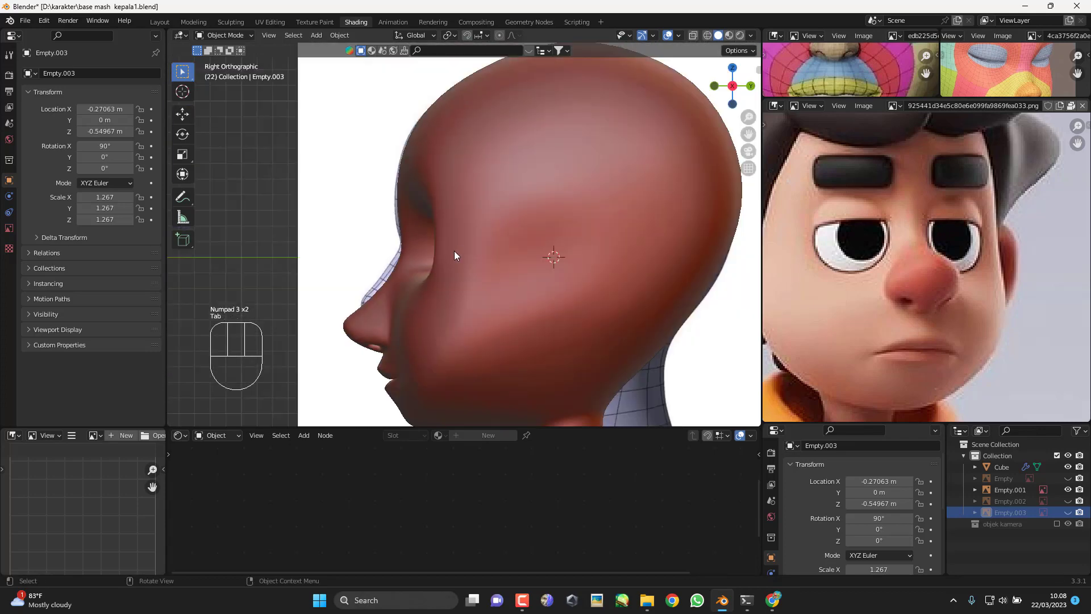
middle_drag(455, 255, 482, 325)
click(483, 325)
key(Tab)
scroll(482, 325, up, 5)
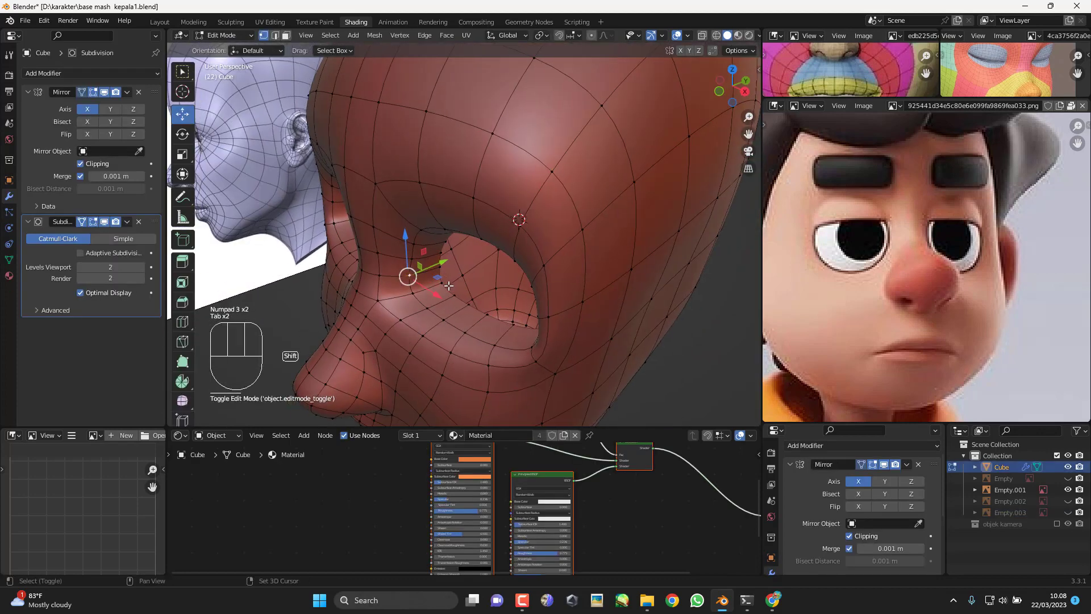
middle_drag(449, 286, 436, 260)
alt+shift+click(443, 265)
key(KP_3)
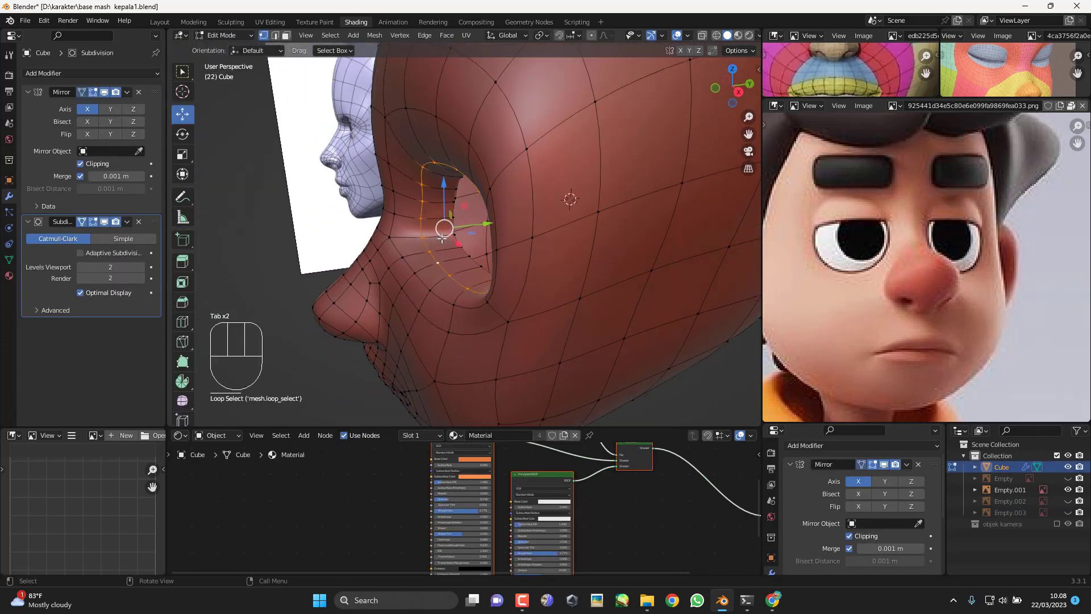
drag(480, 241, 458, 241)
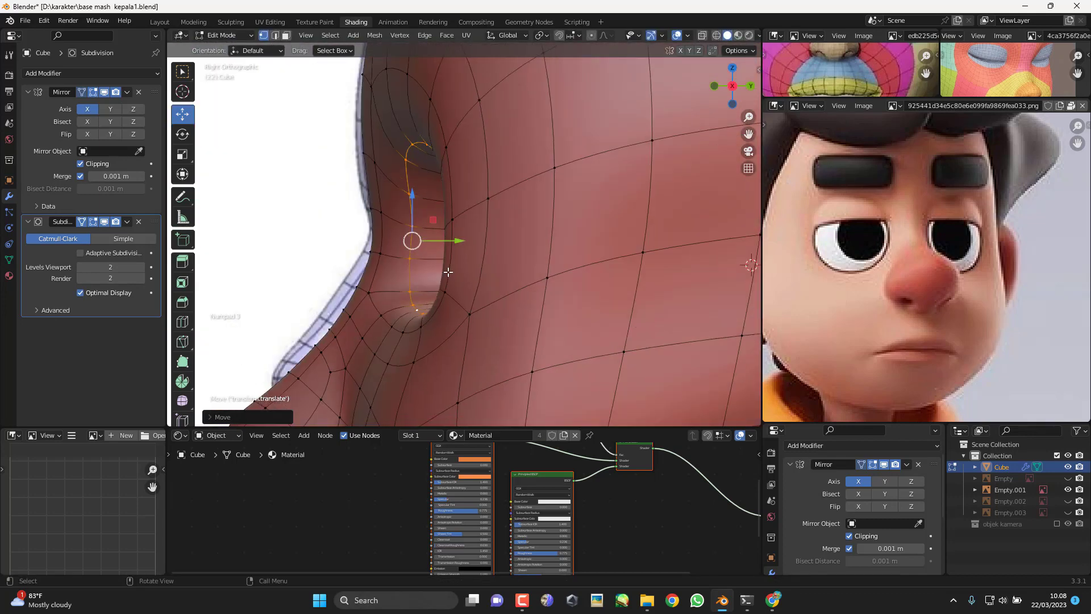
Step: Select the vertices at the eye opening's lower outer corner and move them slightly forward along Y in the right side view
key(z)
click(401, 259)
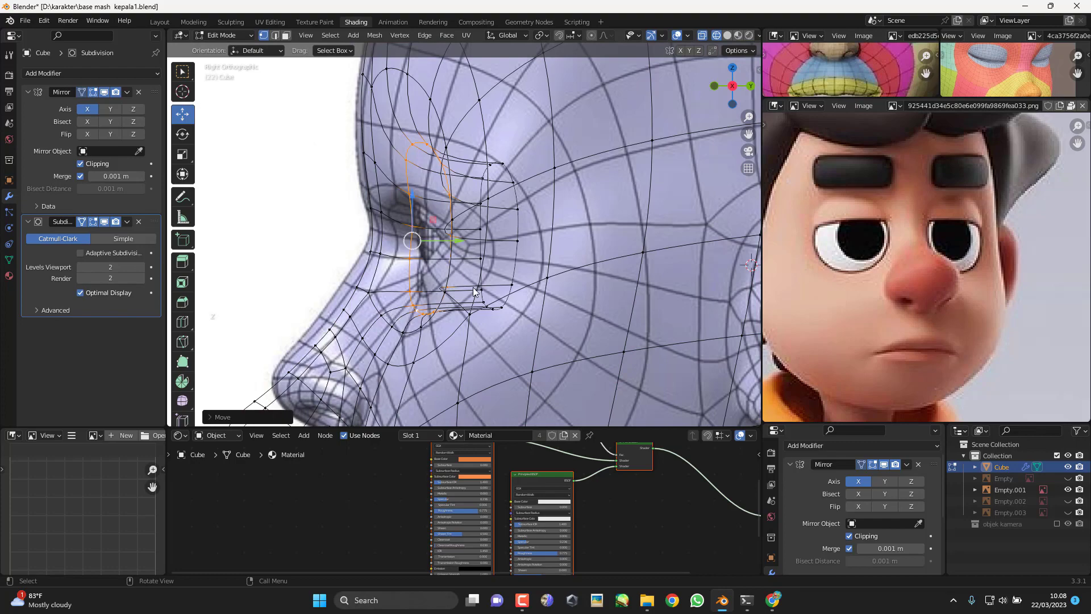
key(z)
click(483, 326)
middle_drag(488, 319, 620, 358)
shift+middle_drag(656, 324, 474, 307)
key(z)
click(594, 312)
click(473, 317)
key(KP_3)
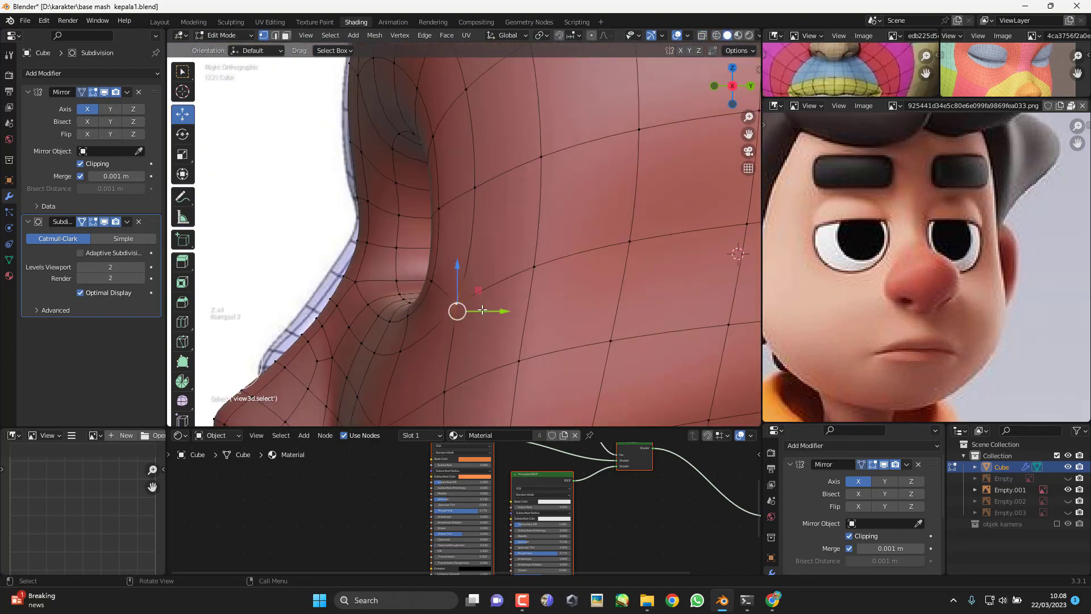
shift+click(408, 355)
shift+middle_drag(440, 343, 447, 328)
drag(470, 316, 462, 315)
Step: Select two vertices on the lower outer rim of the eye opening and pull them back along Y
click(439, 261)
middle_drag(439, 261, 479, 287)
shift+click(491, 310)
key(KP_3)
drag(478, 269, 513, 273)
Step: Pull the mid-height vertices on the eye opening's outer rim back along Y and fine-tune their position
shift+middle_drag(460, 201, 527, 316)
key(KP_3)
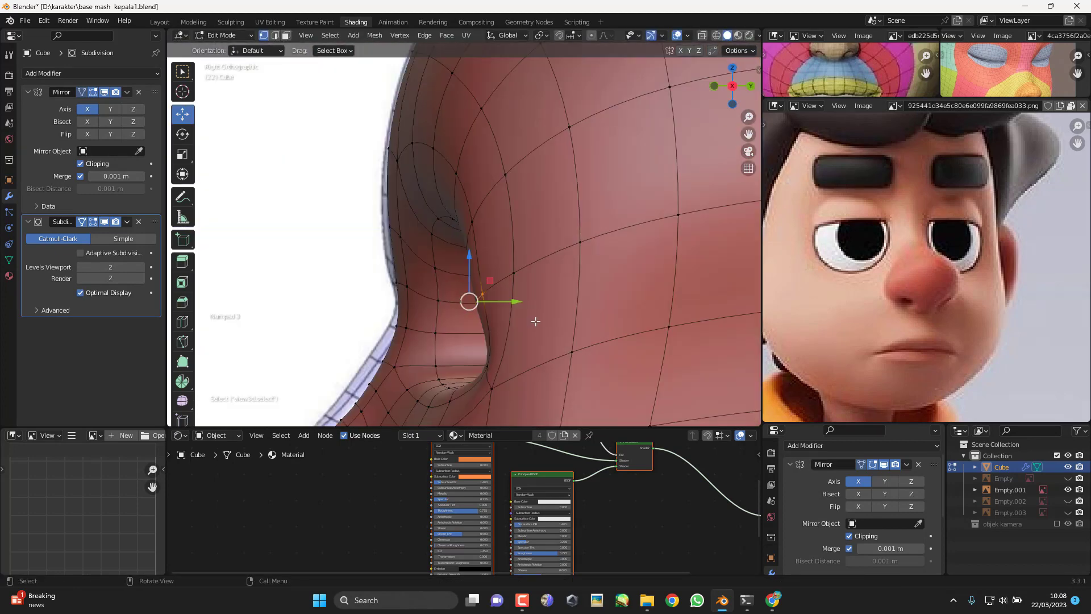
drag(521, 302, 541, 301)
shift+middle_drag(526, 283, 516, 260)
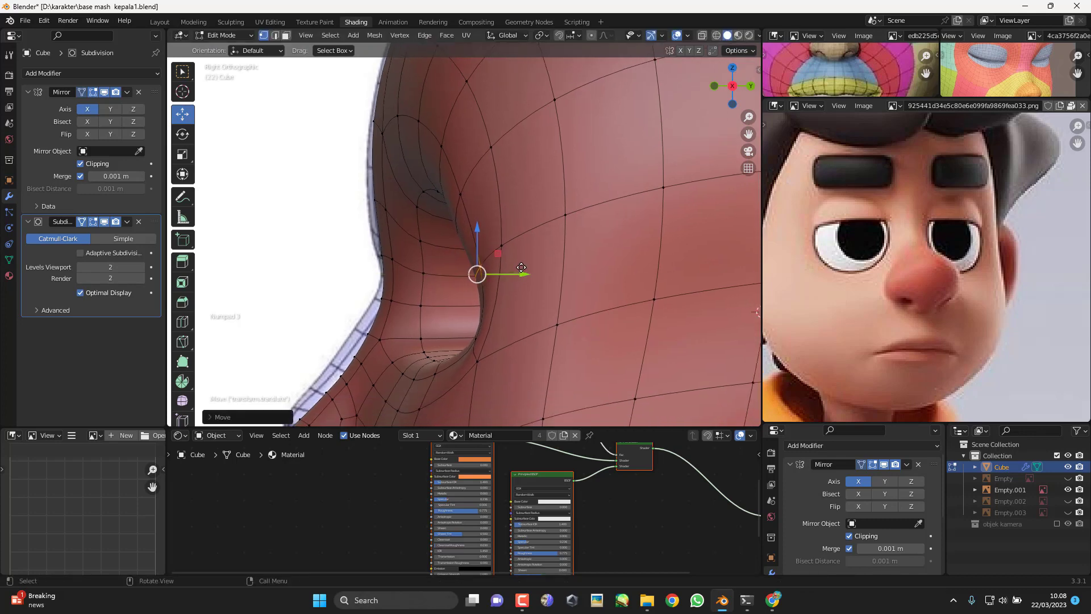
key(g)
click(512, 256)
Step: Select the vertices at the upper outer rim of the eye opening and move them back along Y
click(459, 201)
middle_drag(462, 202, 514, 227)
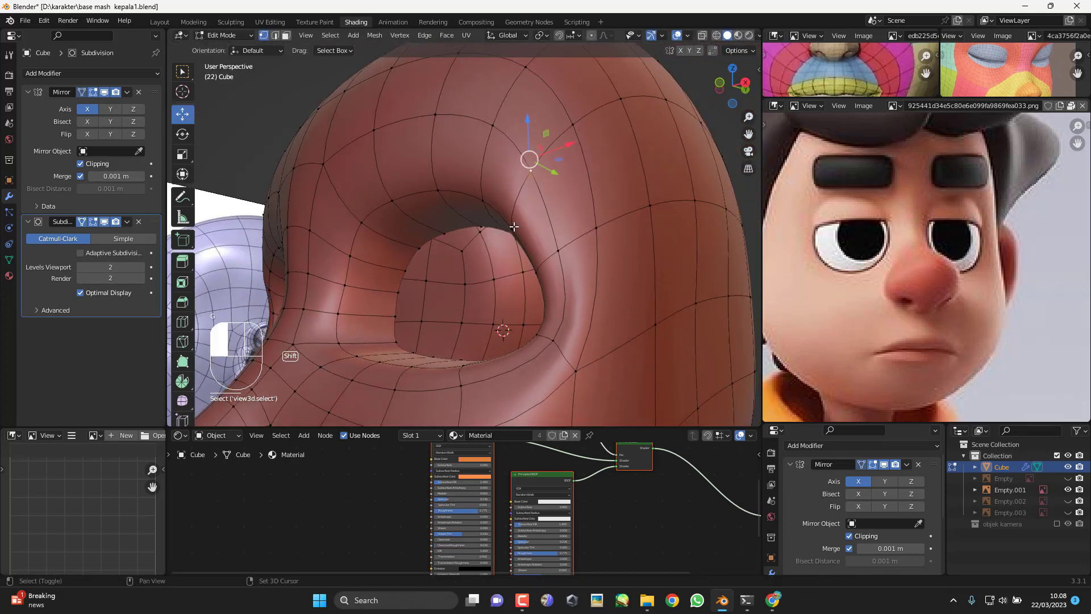
key(KP_3)
drag(494, 214, 511, 216)
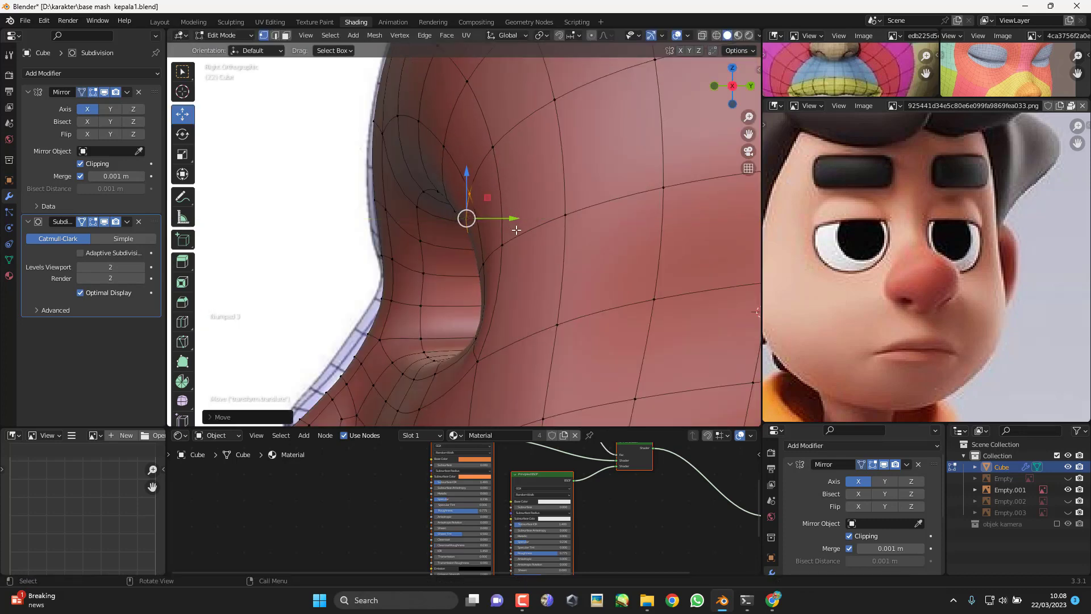
Step: In Object Mode, sketch the eye opening's profile in the right side view with Annotate strokes
scroll(518, 268, down, 3)
mouse_move(518, 281)
shift+middle_down()
mouse_move(549, 273)
mouse_move(524, 261)
shift+middle_up()
scroll(557, 277, up, 3)
key(Tab)
key(Tab)
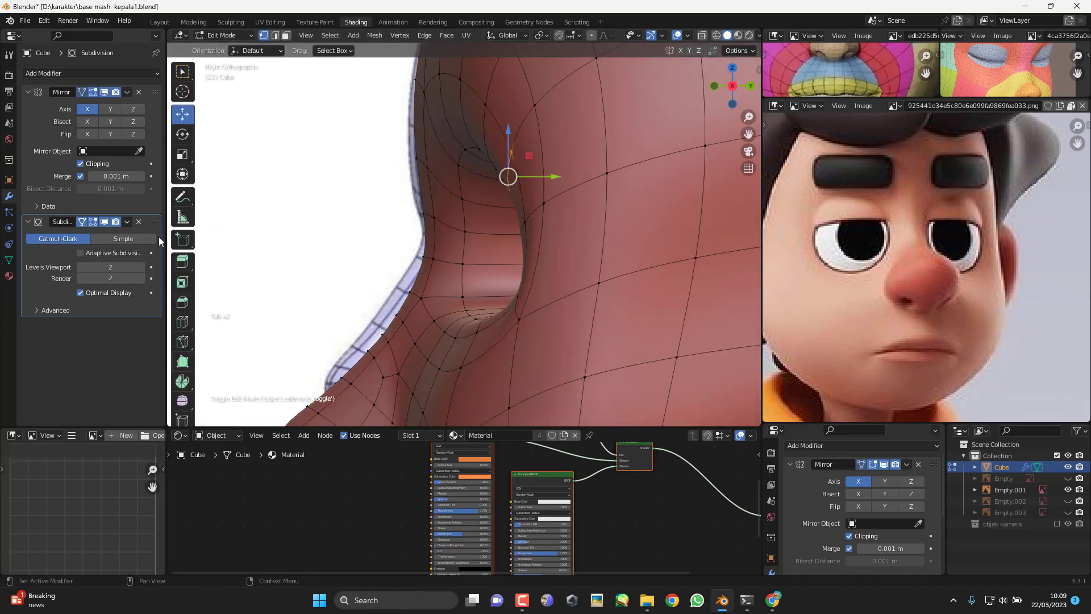
click(183, 199)
key(Tab)
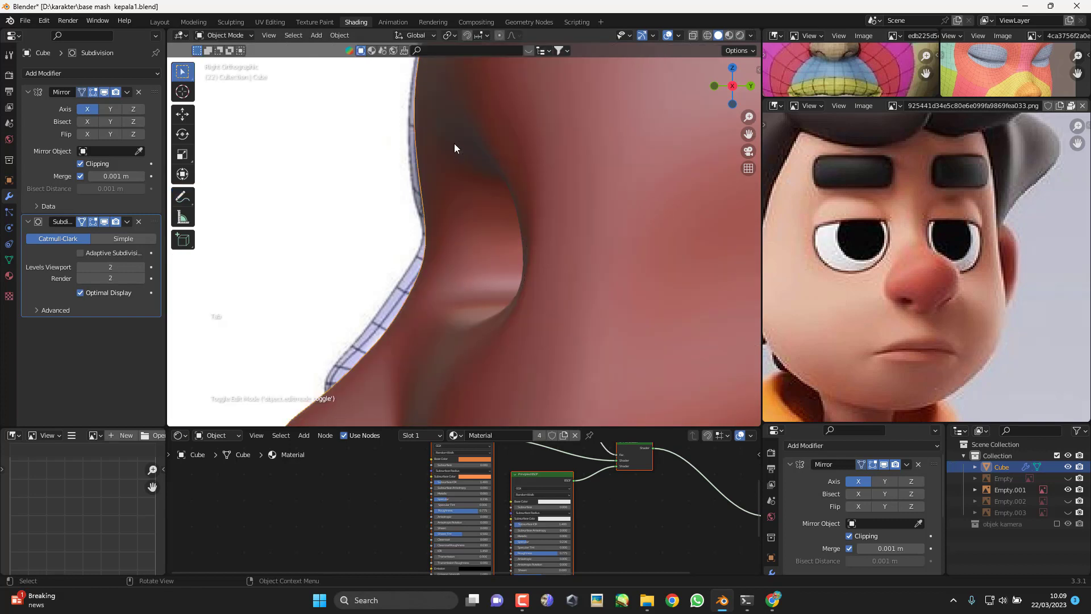
click(188, 200)
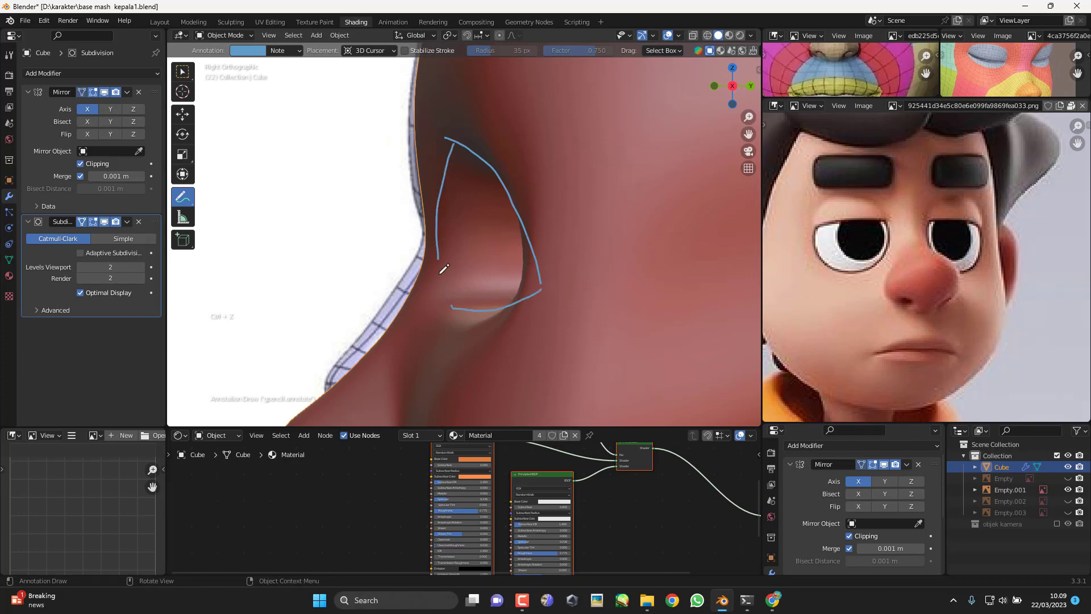
Step: Trace the eye opening's outline with Annotate strokes in the front view, then undo the annotations
scroll(449, 298, down, 6)
middle_drag(531, 302, 592, 330)
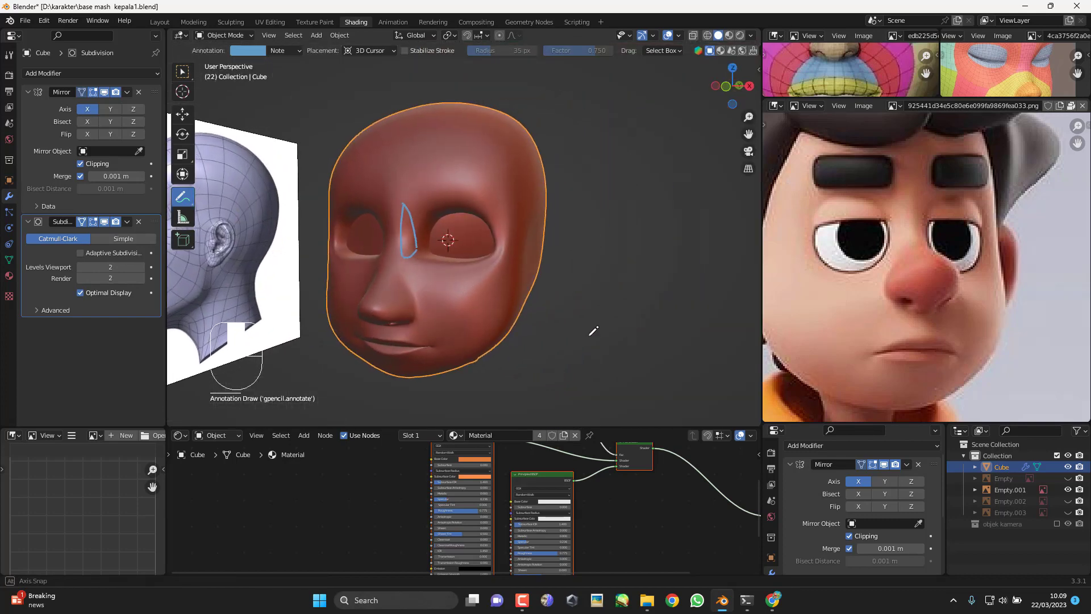
key(KP_3)
key(KP_1)
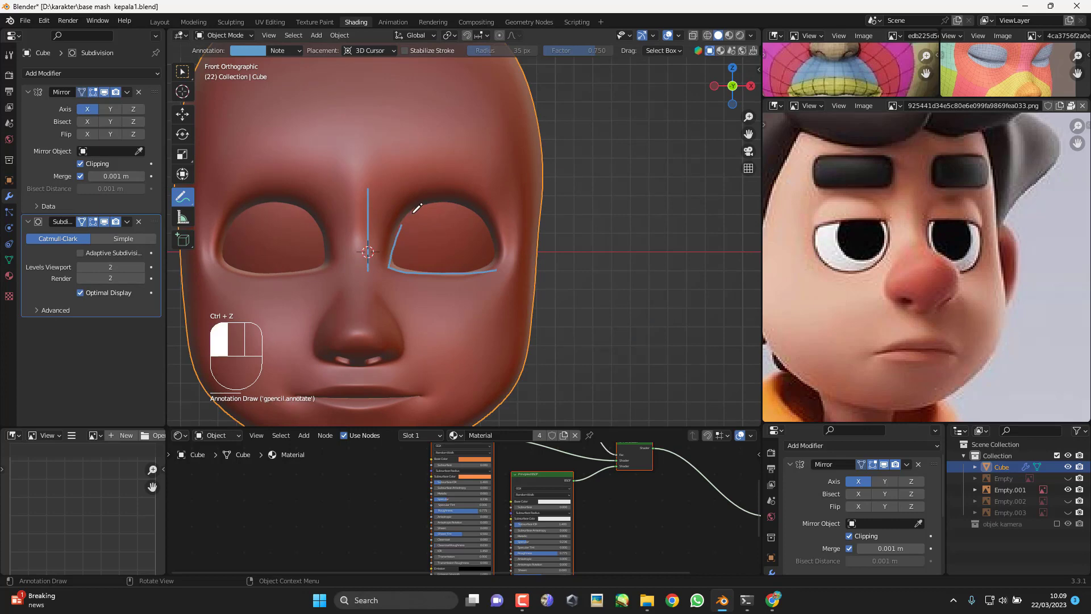
key(ctrl+z)
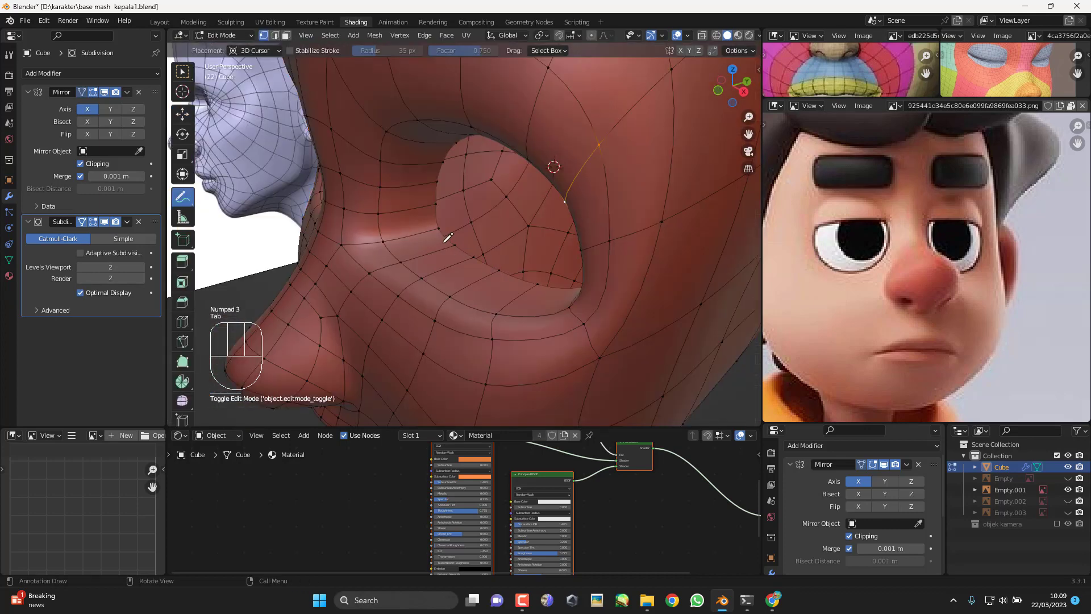
Step: Switch to the Move tool in Edit Mode and delete the inner edge loop along the eye opening's rim
right_click(447, 237)
click(179, 117)
click(449, 247)
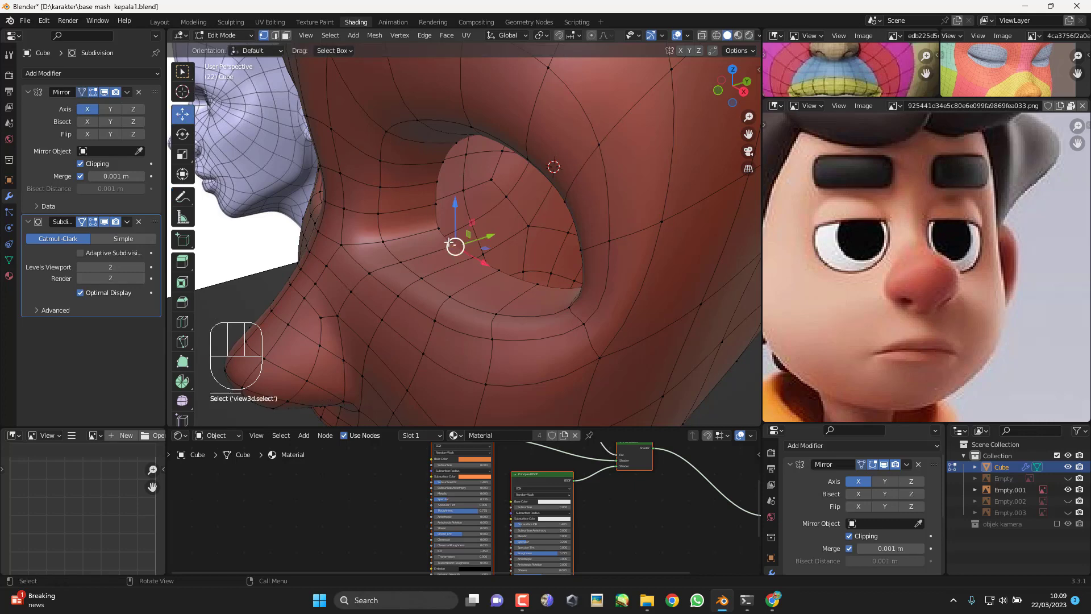
alt+click(457, 247)
key(x)
mouse_move(520, 275)
middle_down()
mouse_move(579, 257)
mouse_move(499, 271)
middle_up()
click(565, 231)
key(KP_1)
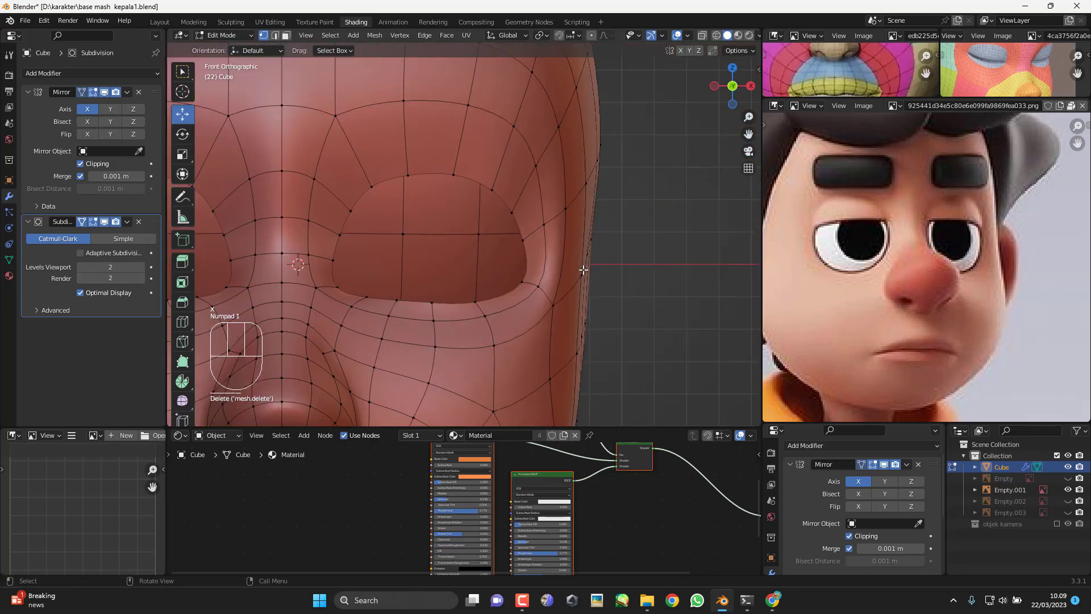
Step: Move and slightly rotate the selected upper-lid vertices of the eye opening in the front view
scroll(584, 270, down, 4)
scroll(426, 220, up, 6)
shift+click(484, 214)
shift+middle_drag(573, 201, 582, 183)
key(g)
click(504, 188)
key(r)
click(508, 187)
Step: Reposition the middle and outer upper-lid vertices to smooth the curve of the eye opening's top edge
click(550, 191)
key(g)
click(549, 189)
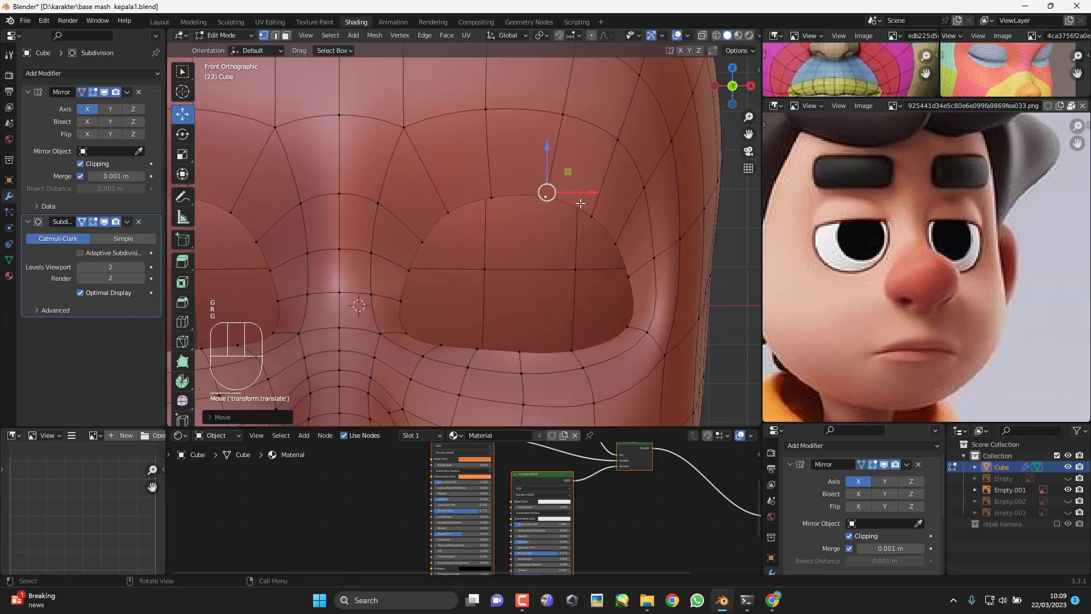
click(595, 215)
key(g)
click(593, 213)
key(g)
click(605, 224)
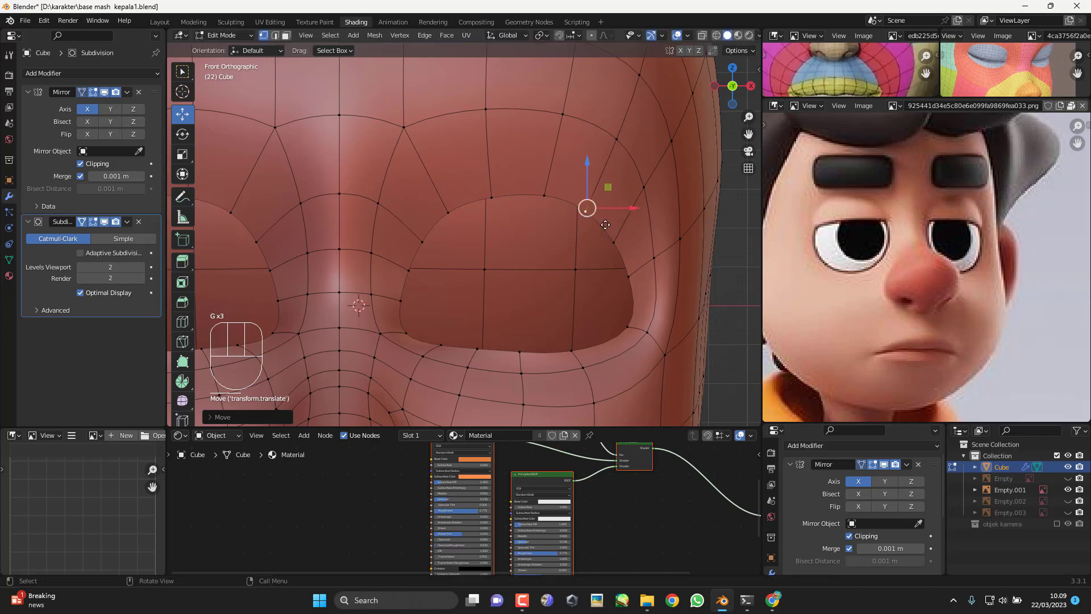
Step: Slide two vertices in the row directly above the upper lid along their edges to even out the spacing
click(569, 125)
shift+middle_drag(569, 125, 572, 207)
key(g)
key(g)
click(544, 204)
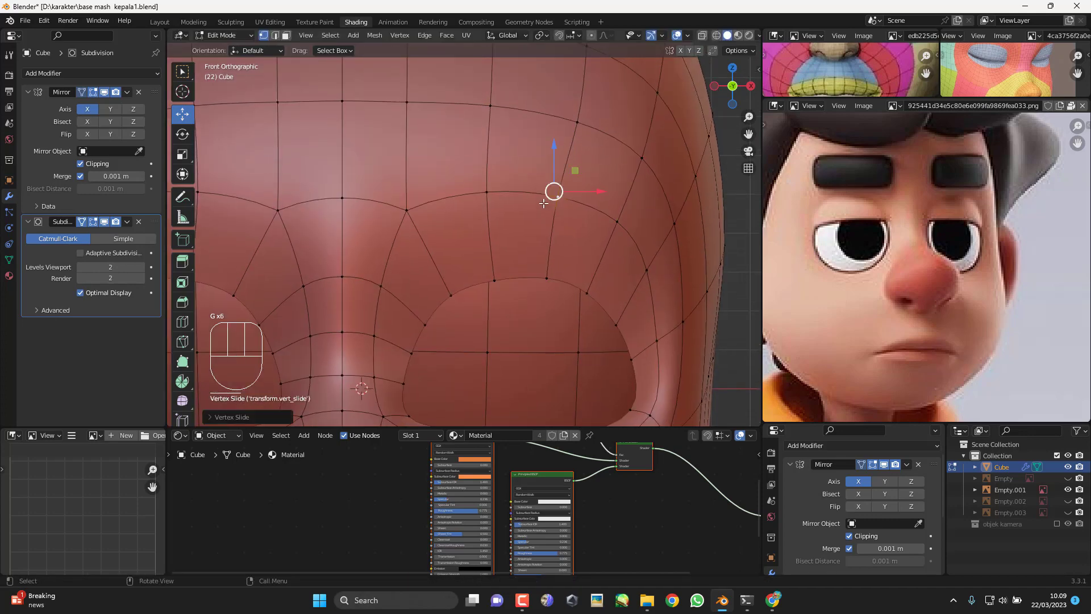
click(486, 196)
key(g)
key(g)
click(490, 195)
Step: Slide two forehead vertices in the second row above the eye toward the nose along their edges
click(493, 107)
key(g)
key(g)
click(488, 108)
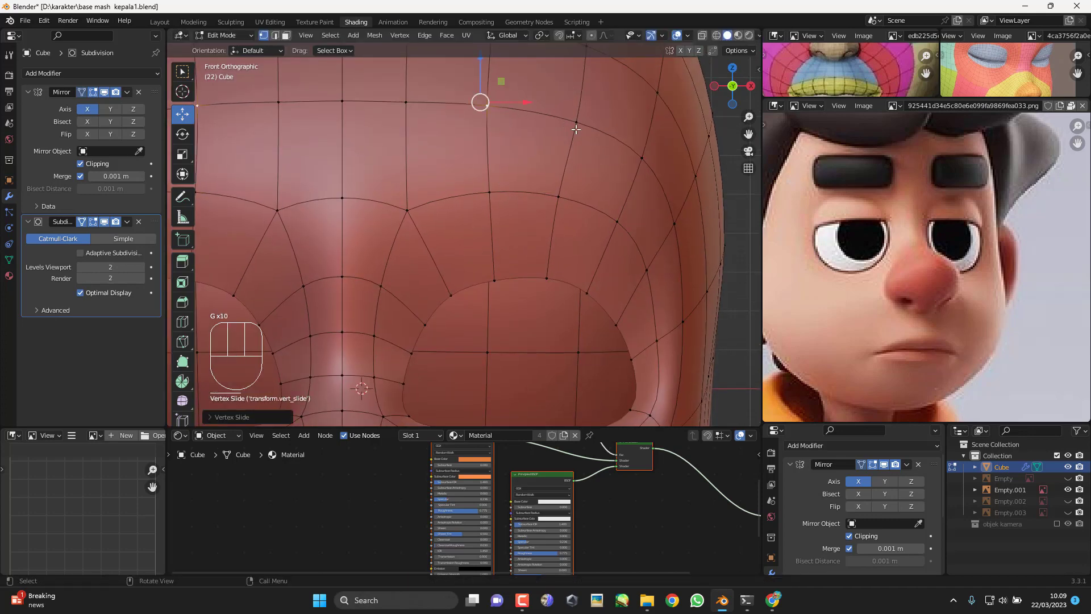
click(577, 127)
key(g)
key(g)
click(572, 124)
Step: Slide the lower-lid vertex and the one in the row below it along their edges for even spacing
shift+middle_drag(473, 410, 499, 329)
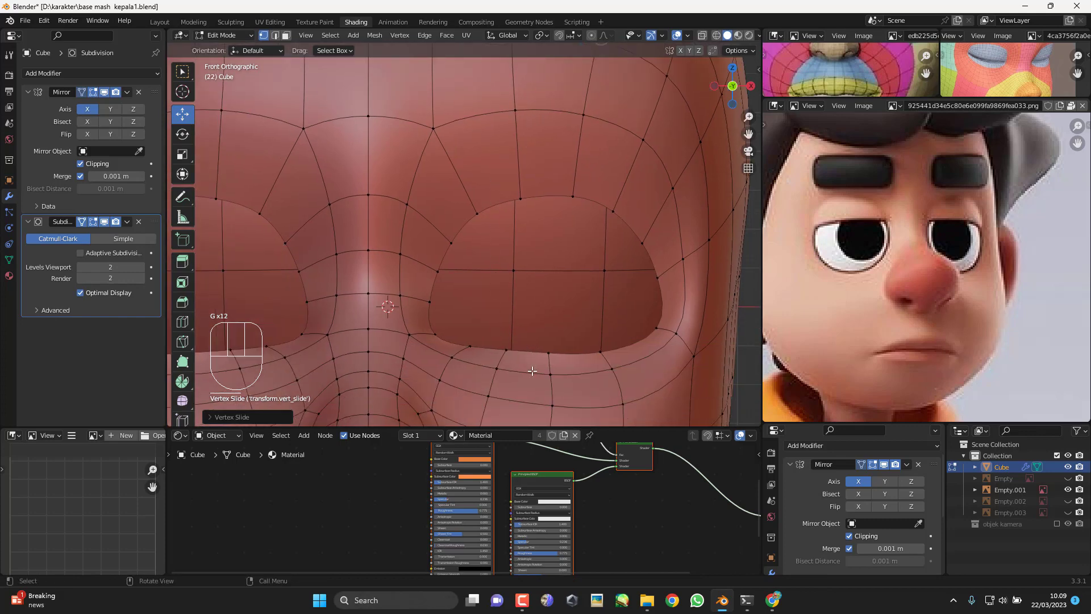
shift+middle_drag(532, 371, 573, 264)
click(491, 340)
key(g)
key(g)
click(544, 352)
scroll(547, 313, up, 1)
scroll(568, 265, up, 1)
click(508, 262)
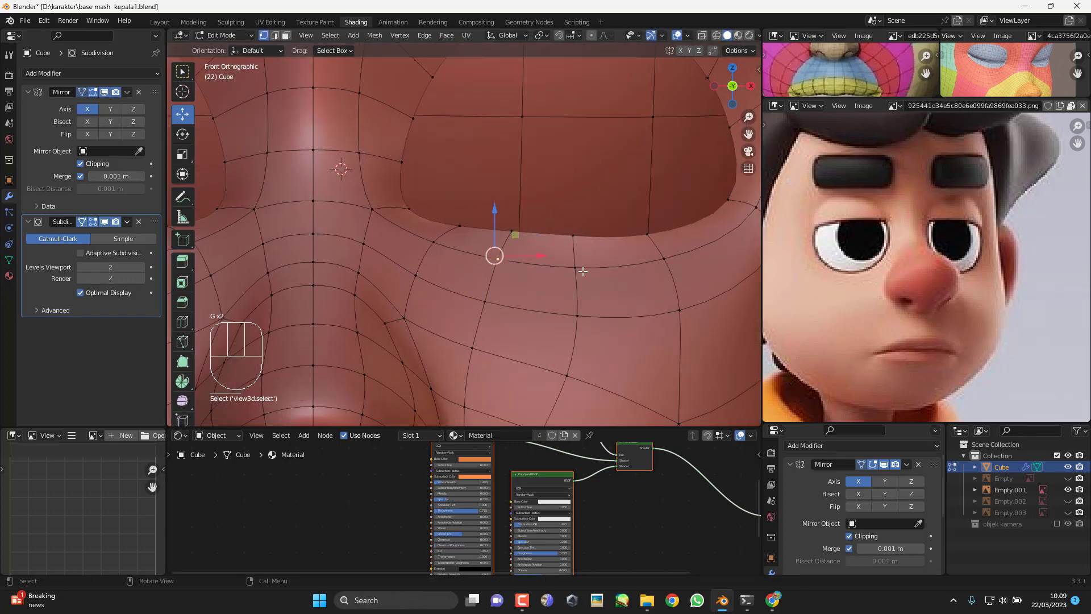
key(g)
key(g)
click(584, 272)
Step: Select the two middle rim vertices of the lower lid, then rotate and move them to smooth the curve
click(576, 237)
shift+click(513, 233)
key(r)
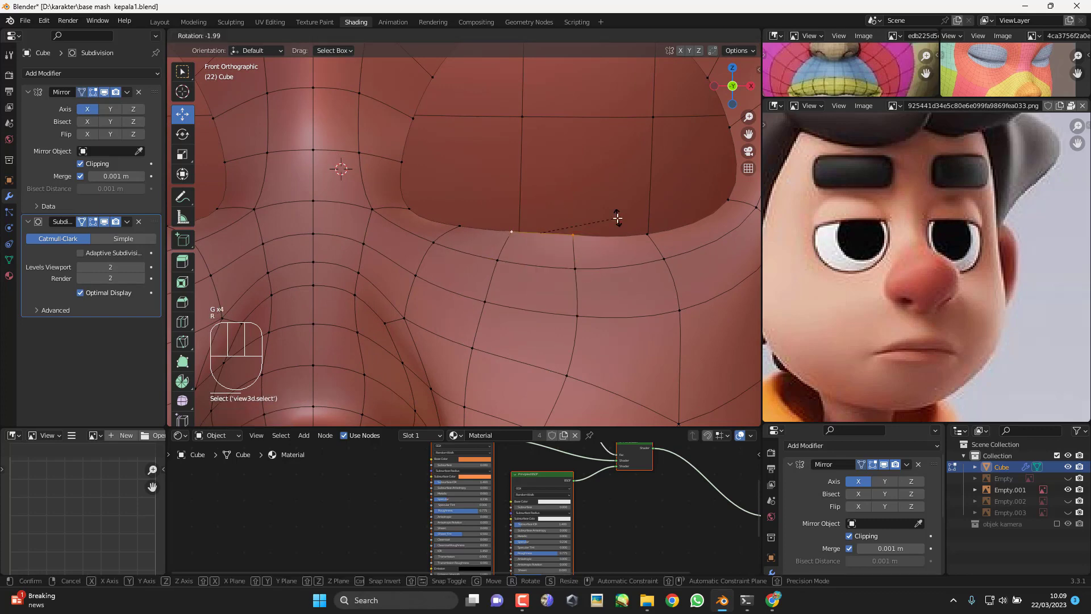
click(617, 218)
key(g)
click(613, 223)
Step: Slide the short edge beneath the middle of the lower lid sideways to even out the spacing
click(582, 267)
key(g)
key(g)
click(587, 239)
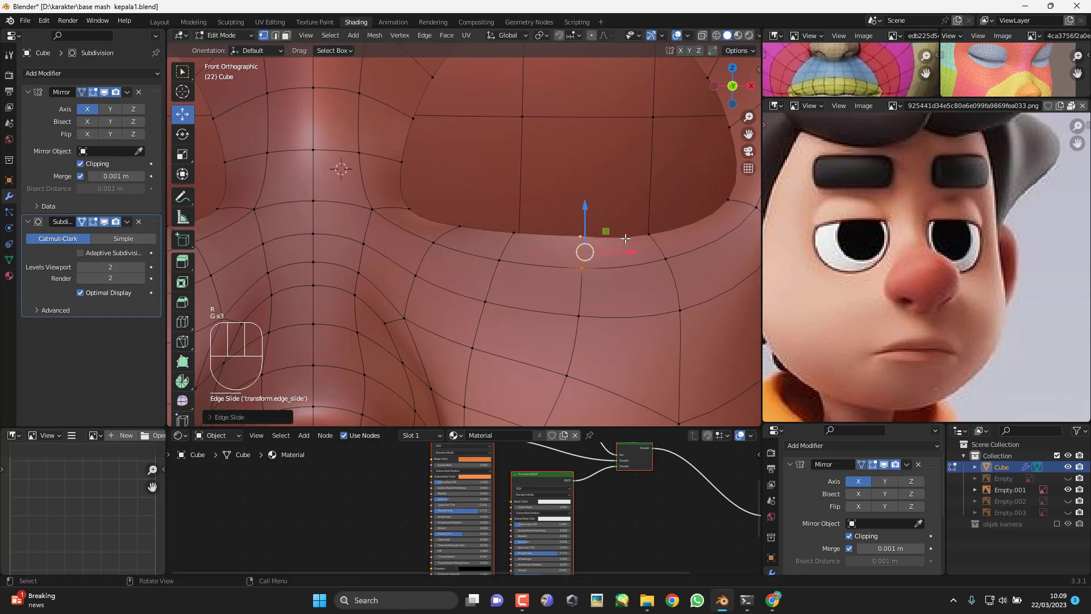
Step: Move the outer lower-lid edge slightly and slide the cheek vertex below it along its edge
click(648, 234)
shift+click(670, 261)
key(g)
click(668, 260)
click(687, 315)
key(g)
key(g)
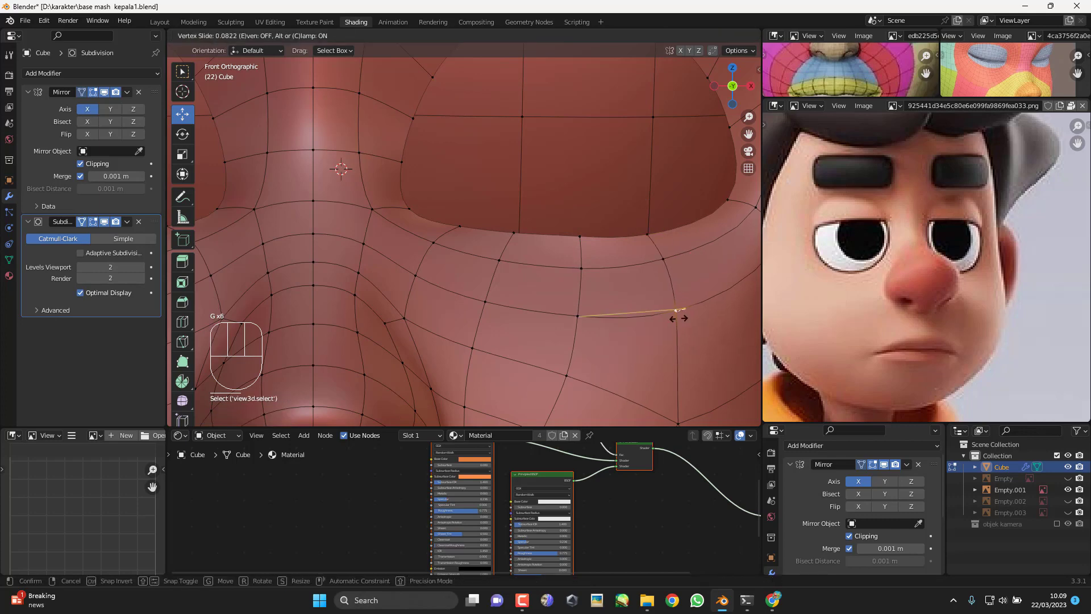
click(680, 315)
Step: Slide the vertex below the outer lower lid and reposition the rim vertex above it
click(672, 265)
key(g)
key(g)
key(g)
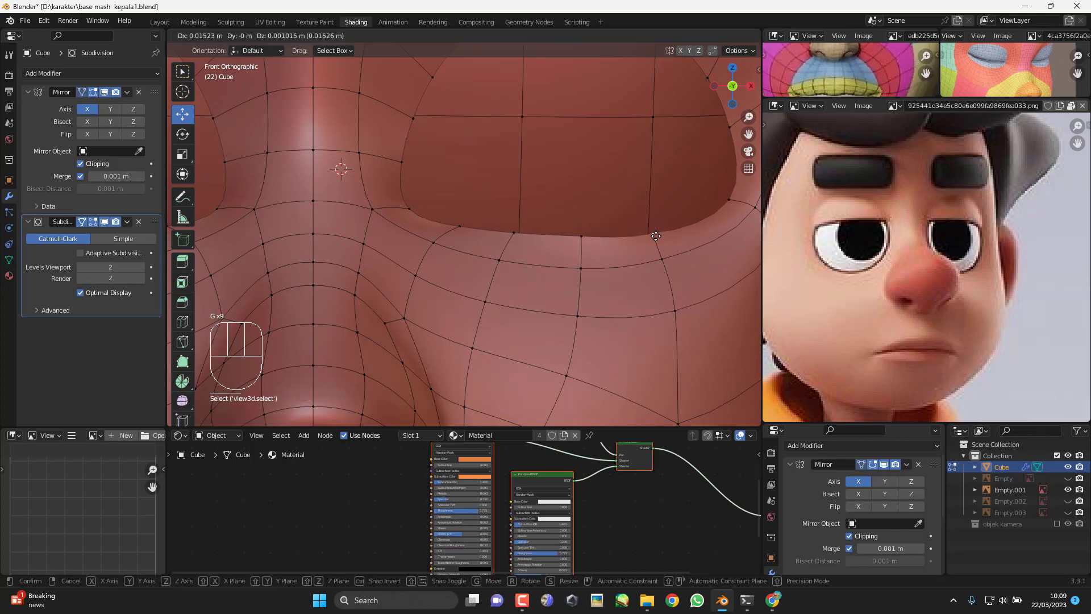
click(654, 236)
Step: Reposition the lower-lid and nose-side rim vertices around the eye opening's inner corner to round it
shift+middle_drag(461, 230, 506, 302)
click(504, 302)
key(g)
click(497, 298)
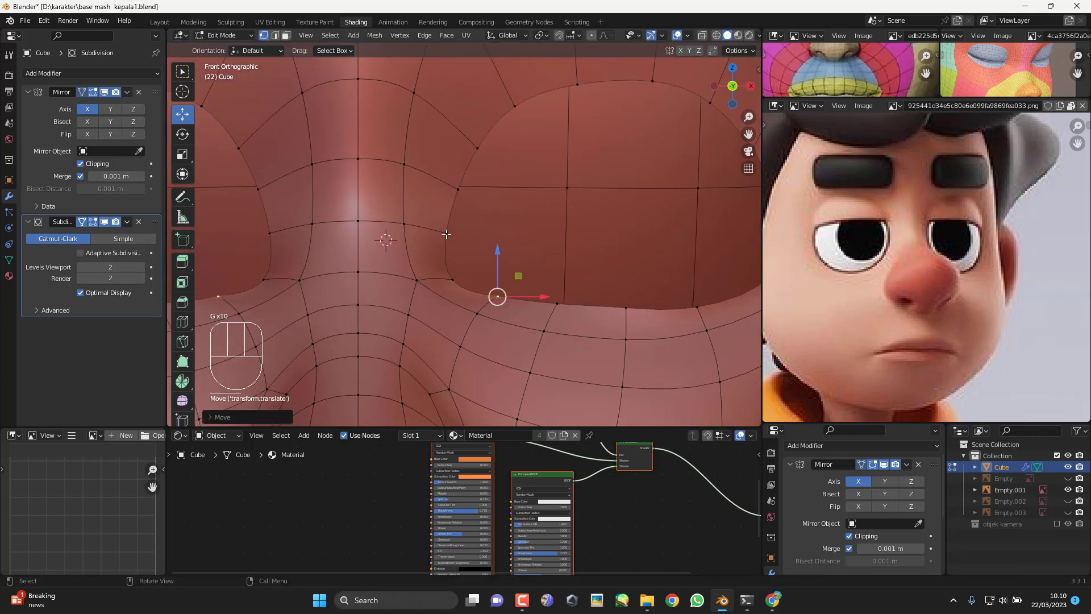
click(447, 234)
key(g)
click(448, 249)
click(452, 279)
key(g)
click(456, 286)
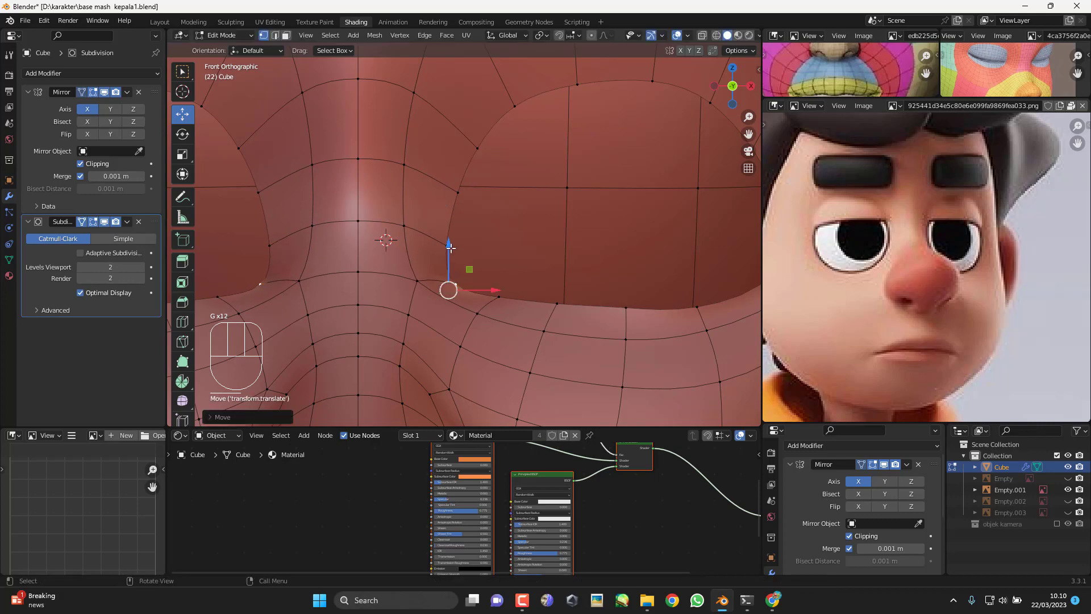
Step: Slide the rim vertex above the inner corner and the adjoining nose-bridge edge down along their edges
click(450, 248)
key(g)
key(g)
click(448, 254)
click(401, 226)
shift+click(360, 222)
key(g)
key(g)
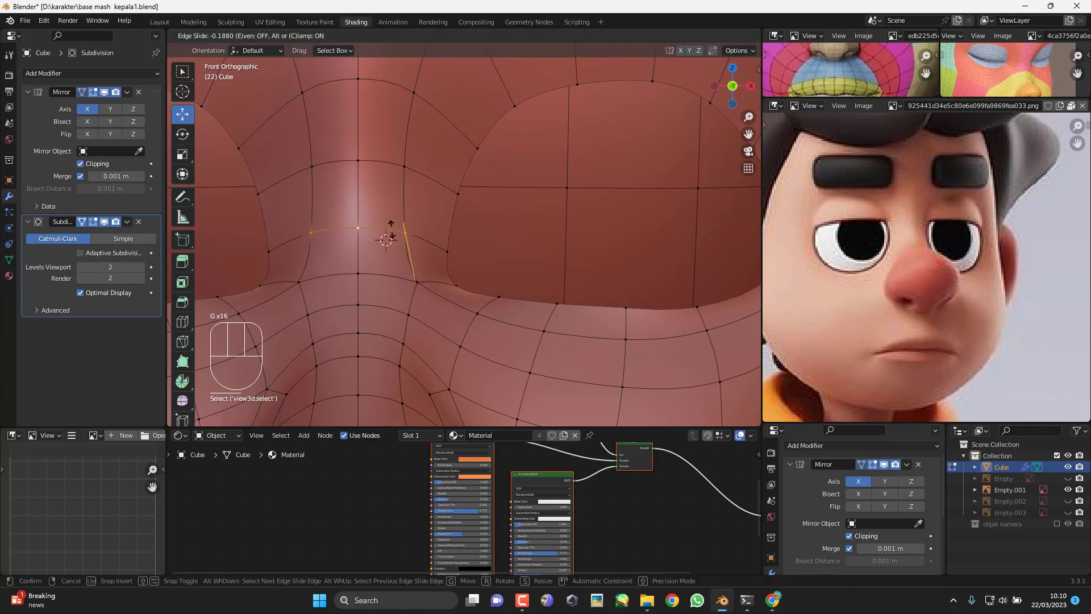
click(391, 229)
Step: Slide the next edge row up across the nose bridge downward between the eye openings
click(404, 170)
shift+click(361, 162)
key(g)
key(g)
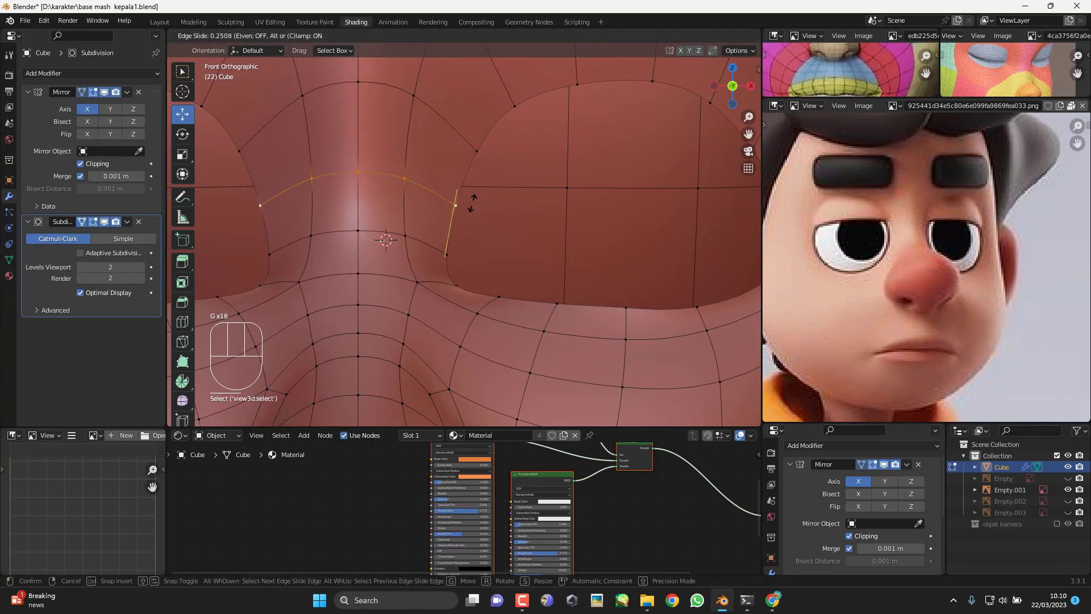
click(469, 206)
Step: Nudge the two upper nose-side rim vertices to smooth the inner curve of the eye opening
click(458, 205)
key(g)
click(456, 204)
click(473, 154)
key(g)
click(470, 153)
Step: Check the head in Object Mode, then edge-slide the edge beside the eye's outer corner in Edit Mode
scroll(478, 162, down, 9)
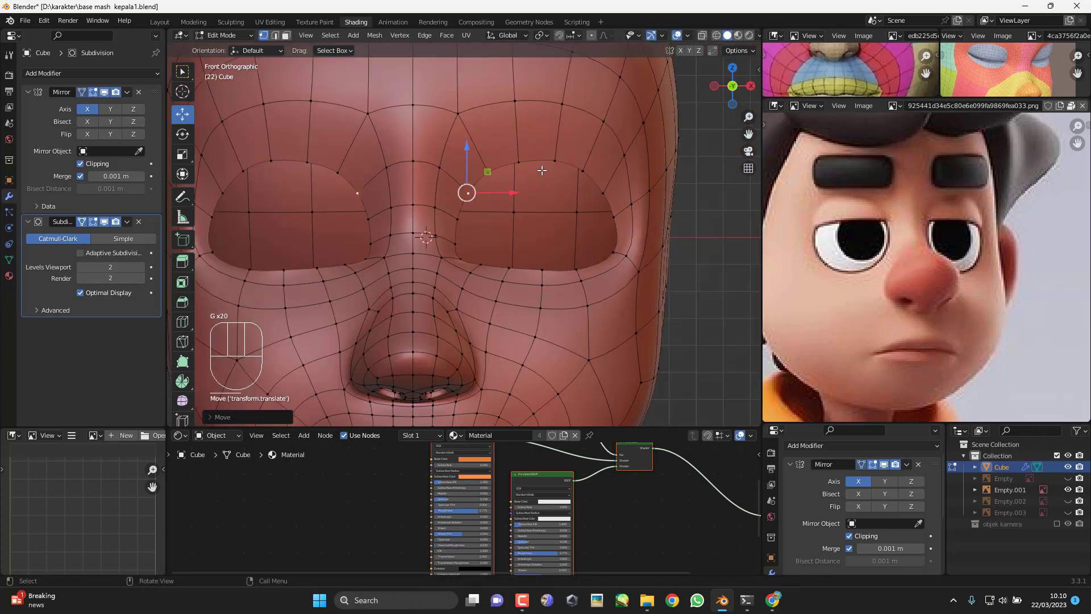
key(Tab)
middle_drag(544, 232, 505, 282)
key(KP_3)
scroll(455, 251, up, 5)
key(Tab)
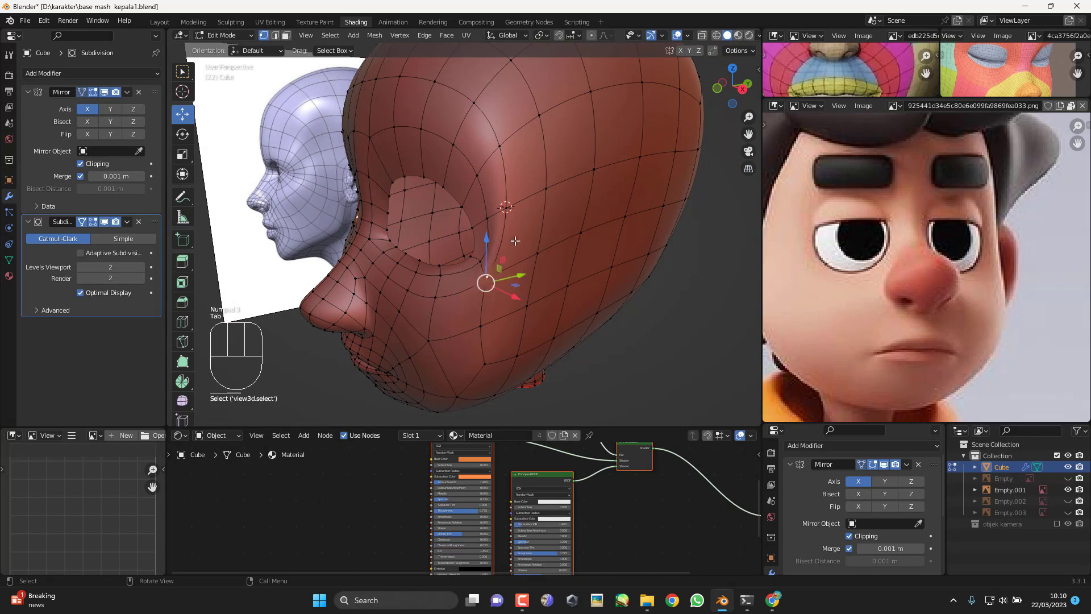
click(515, 241)
scroll(500, 244, up, 3)
key(g)
key(g)
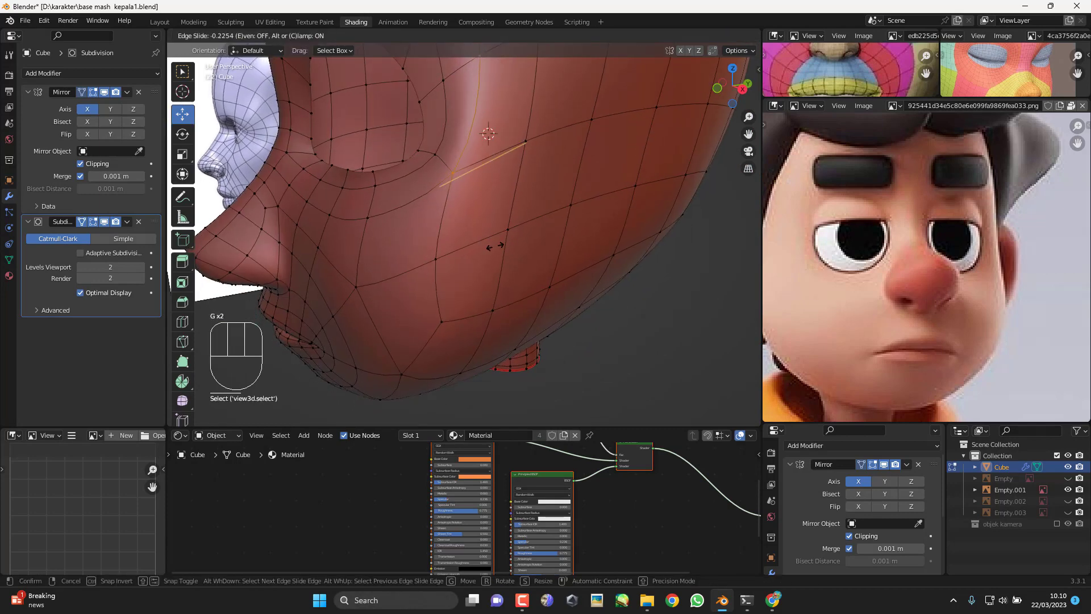
Step: Slide the cheek vertex below the eye's outer corner along its edge and nudge the neighbouring cheek vertex beneath it
key(g)
key(g)
key(g)
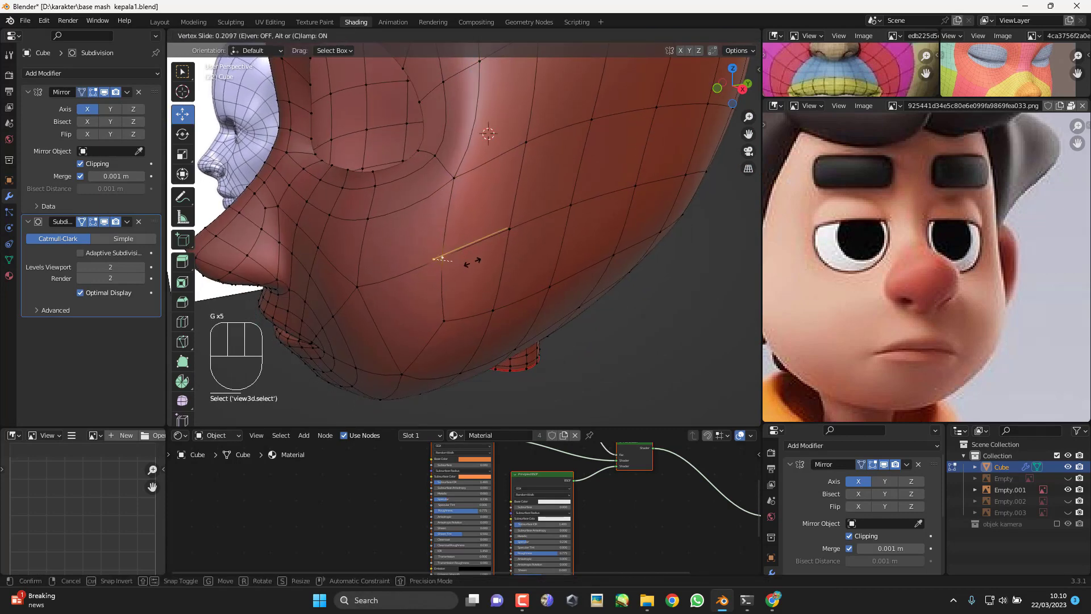
click(472, 262)
middle_drag(472, 263, 455, 292)
scroll(494, 262, down, 3)
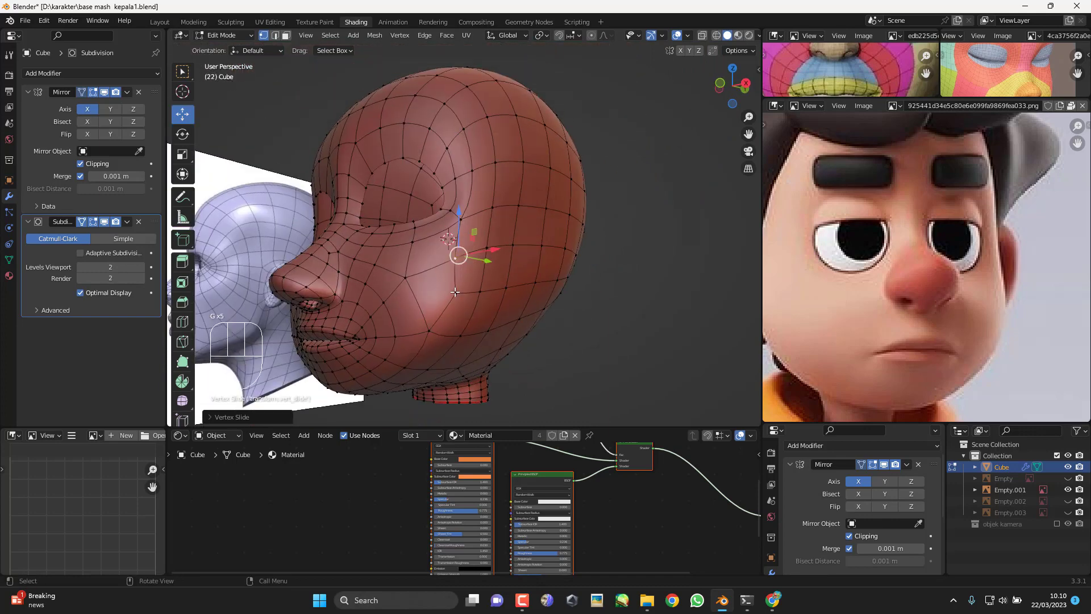
click(455, 293)
key(g)
click(454, 291)
Step: Select the vertical temple edge beside the eye and slide it across the side of the head in side view
middle_drag(475, 219, 472, 228)
click(489, 214)
shift+click(493, 166)
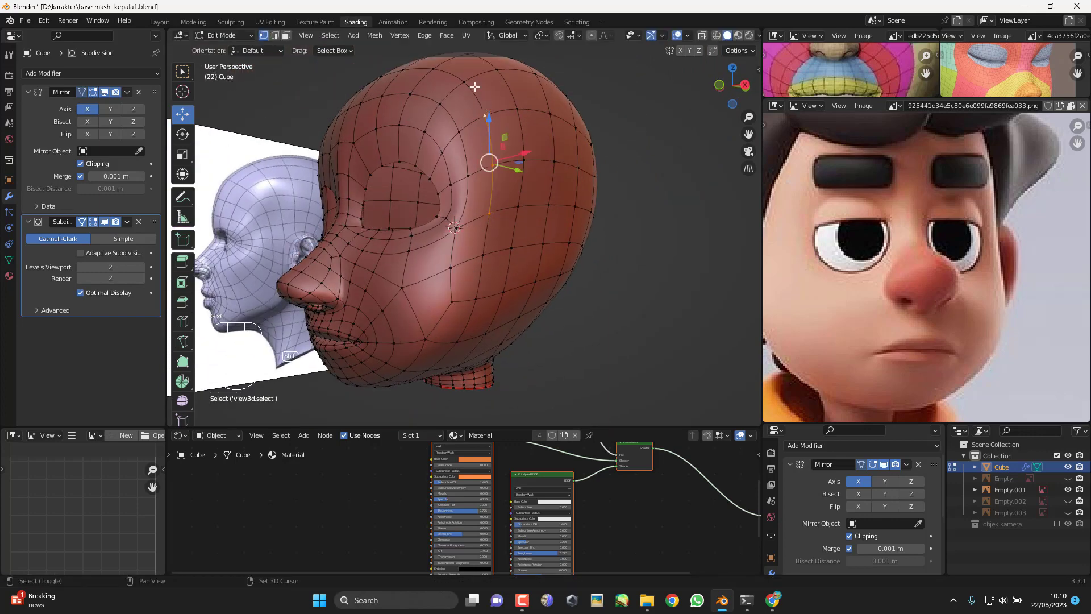
key(KP_3)
scroll(484, 261, up, 2)
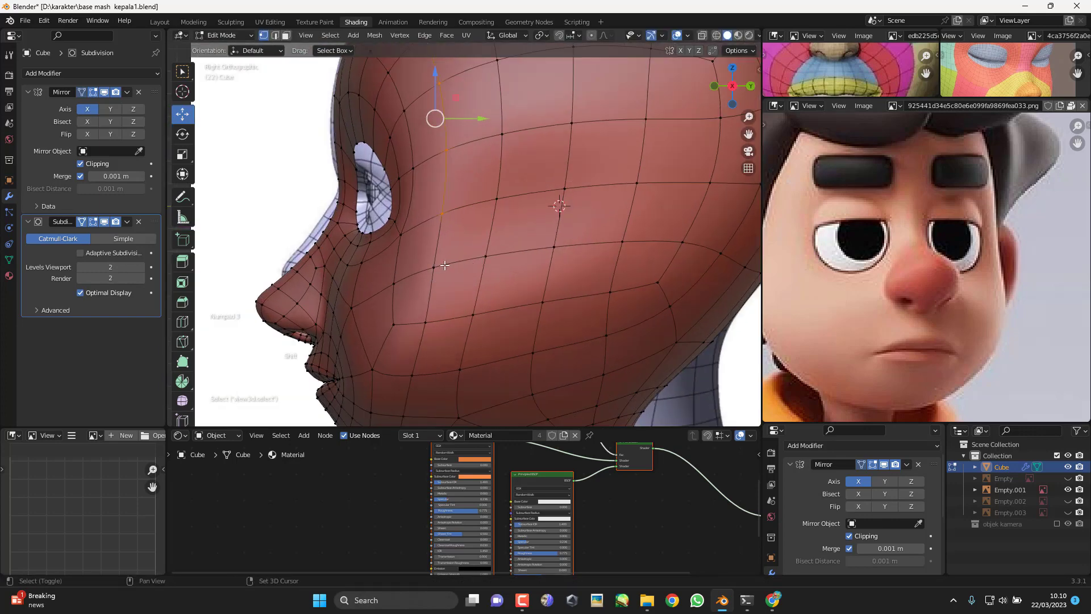
key(g)
key(g)
click(476, 257)
Step: Select the vertical edge run from the mid-cheek down to the jaw and edge-slide it to even the spacing
click(482, 256)
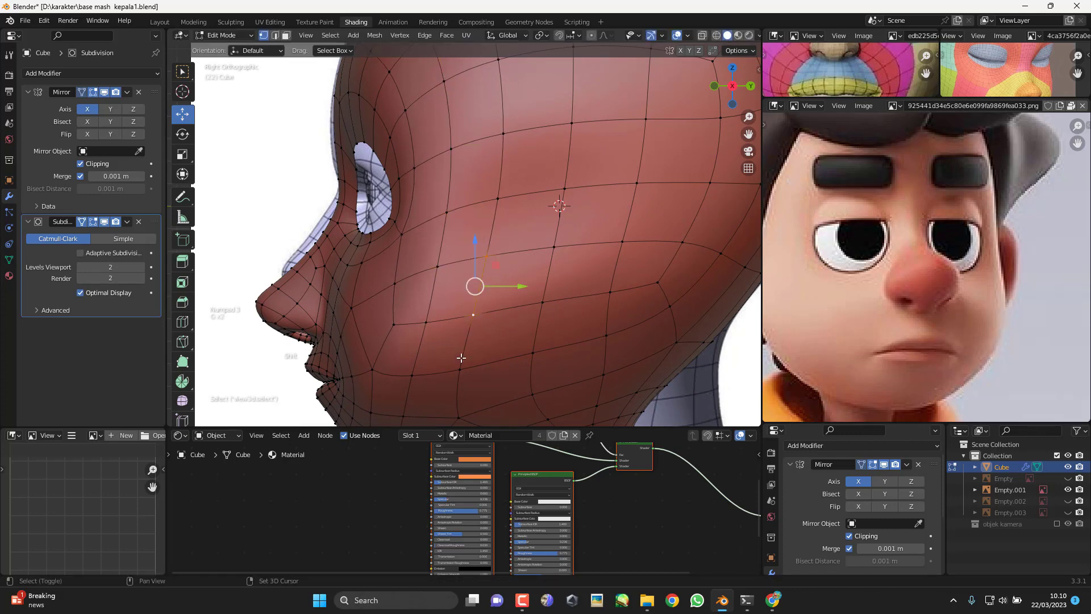
shift+middle_drag(461, 358, 447, 329)
alt+click(455, 372)
key(g)
key(g)
click(476, 268)
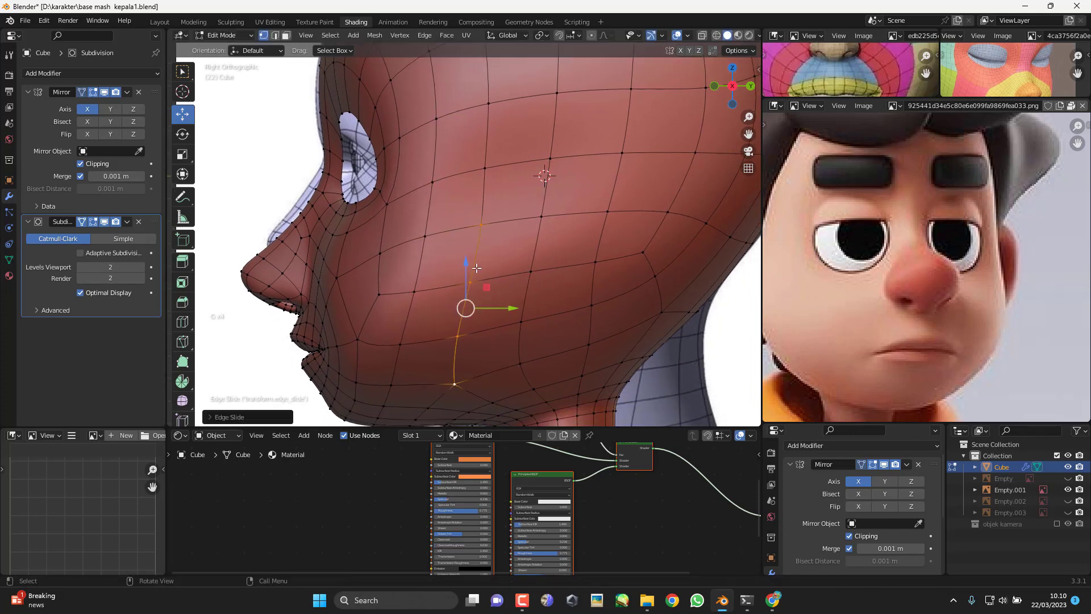
Step: Nudge the mid-cheek vertex at the top of that edge run and slide the vertex above it along its edges
click(473, 280)
shift+click(481, 225)
key(g)
click(476, 222)
click(476, 223)
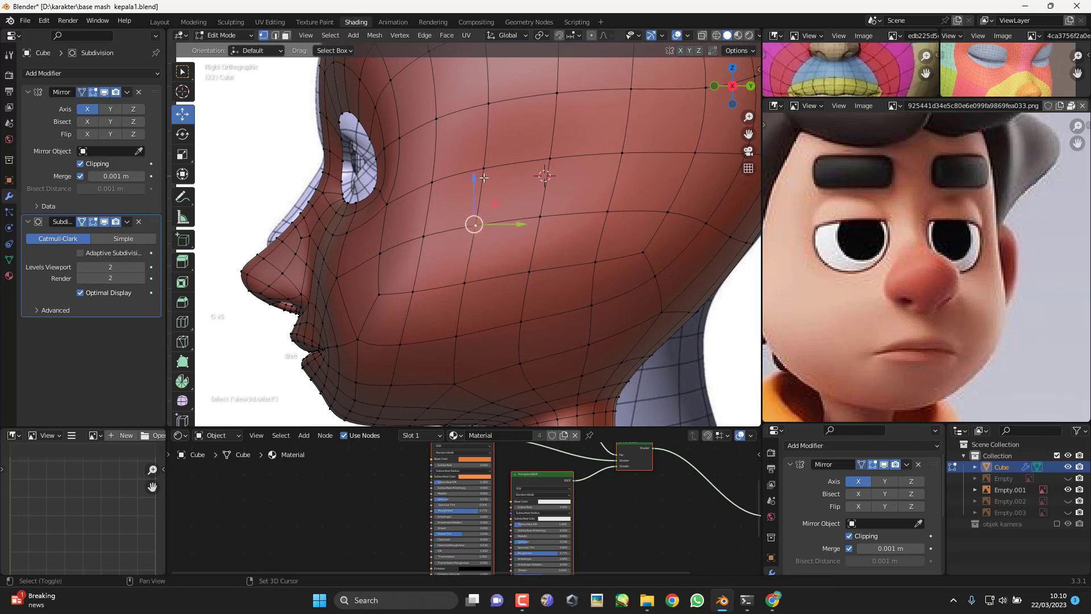
key(g)
key(g)
click(484, 179)
Step: Edge-slide the temple edge above the cheek in side view to align it with the edges below
shift+middle_drag(488, 183, 606, 259)
click(486, 114)
shift+click(489, 189)
key(g)
key(g)
click(492, 185)
scroll(525, 160, down, 3)
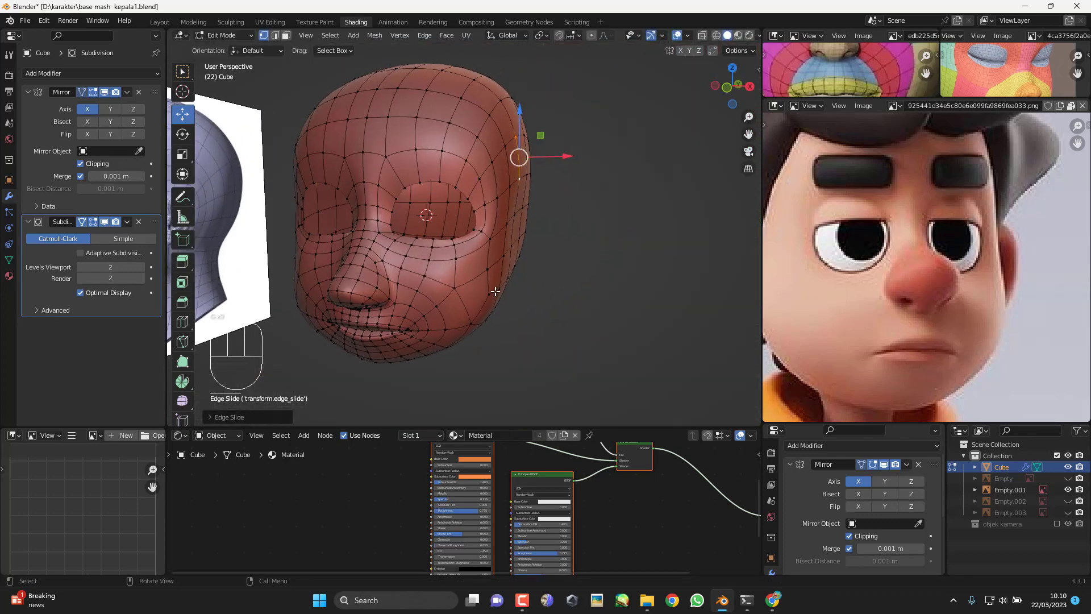
Step: Slide the edge under the eye's outer corner downward, rotate it slightly and slide it again to follow the eye loop
scroll(498, 263, up, 4)
middle_drag(495, 290, 486, 266)
click(503, 255)
shift+click(443, 281)
scroll(488, 266, up, 2)
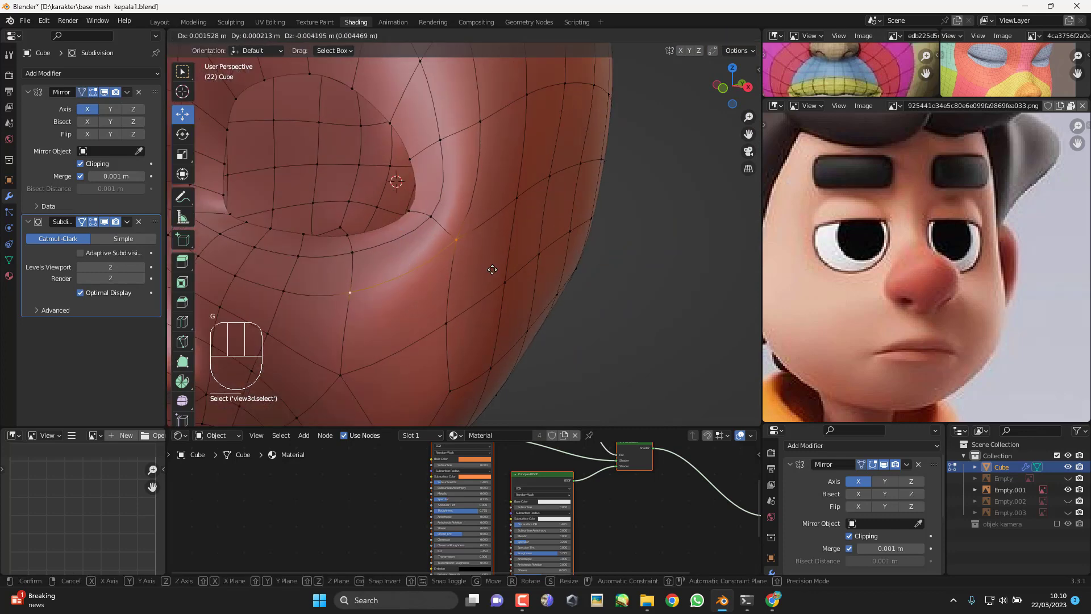
key(g)
key(g)
click(499, 261)
key(r)
click(518, 286)
key(g)
key(g)
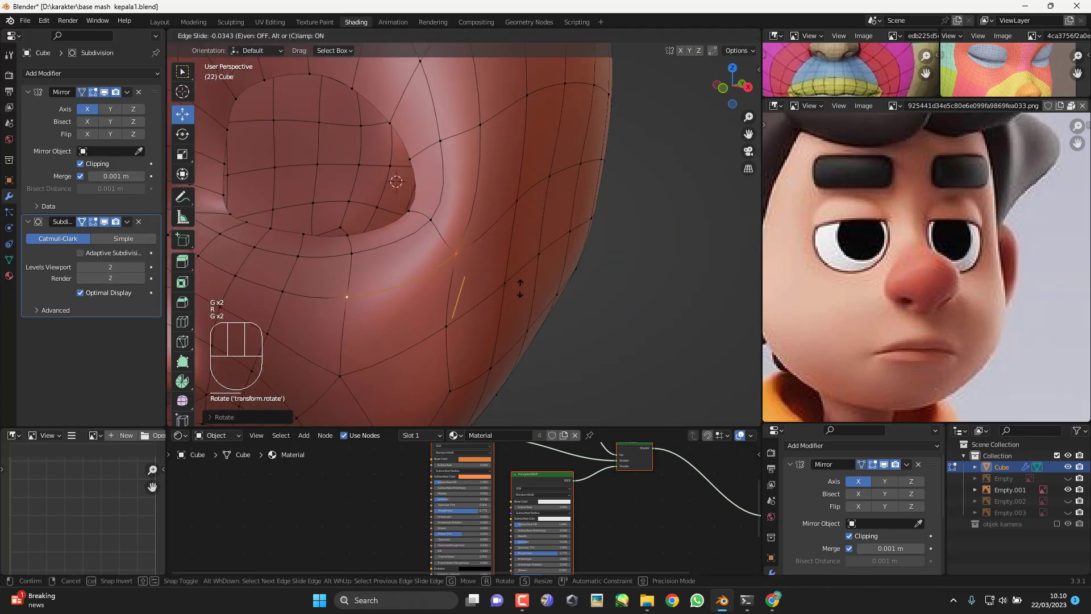
click(518, 288)
Step: Move the loop vertex below the eye's outer corner and the cheek vertex directly beneath it outward
click(457, 263)
key(g)
click(465, 270)
click(452, 322)
key(g)
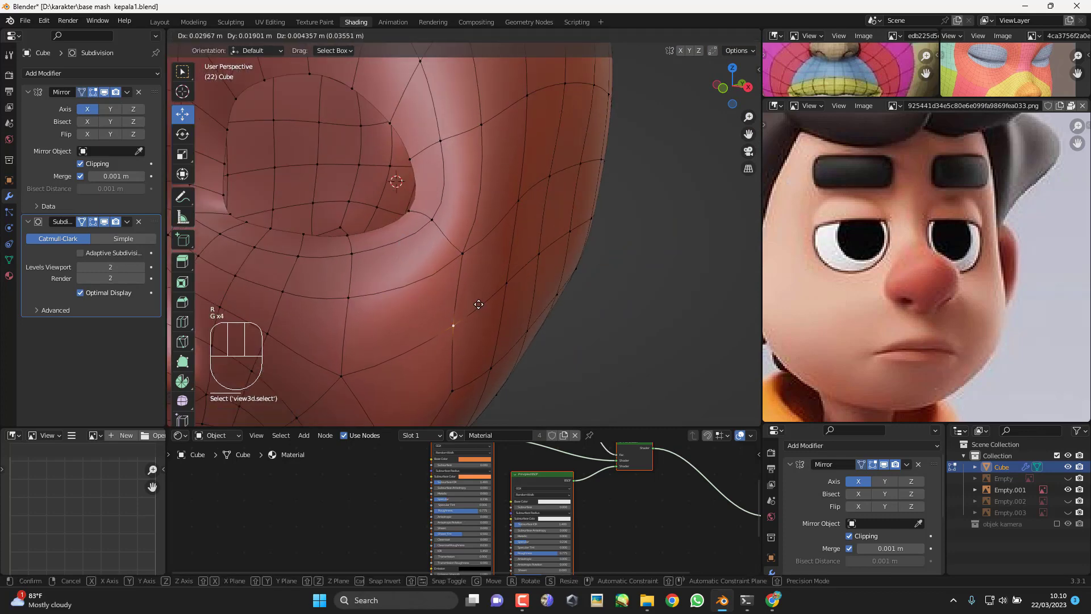
click(479, 305)
Step: Reposition two vertices on the side of the cheek behind the eye's outer corner
click(506, 285)
middle_drag(487, 329, 505, 248)
click(510, 270)
key(g)
click(544, 291)
click(506, 241)
key(g)
click(516, 234)
Step: In side view, lower the cheek vertex behind the eye and adjust the next vertex back, sliding it along its edge
click(533, 164)
key(KP_3)
key(g)
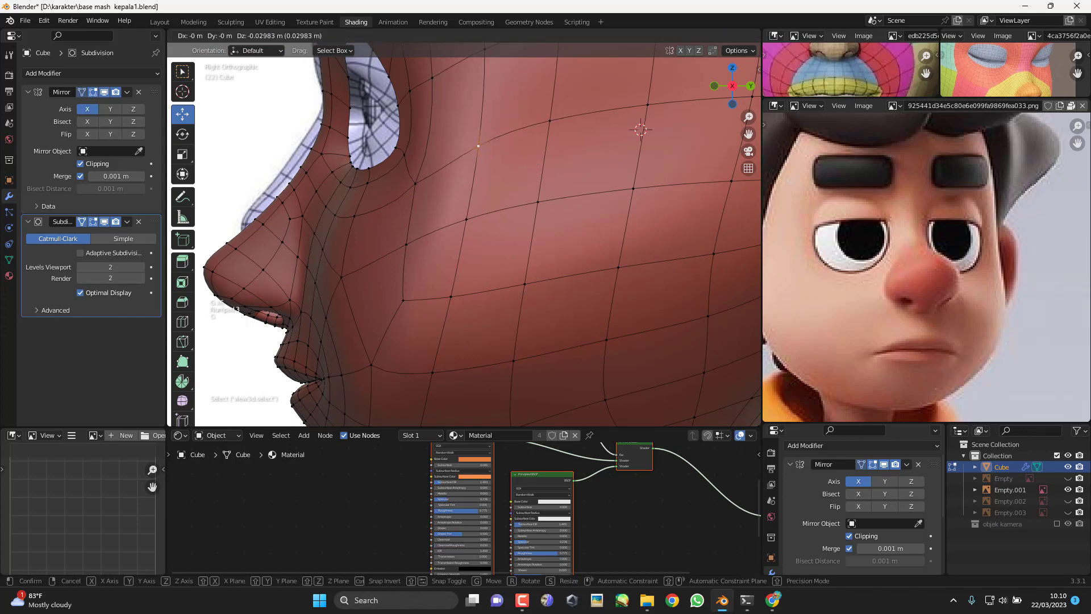
key(g)
click(530, 181)
click(548, 132)
key(g)
click(545, 148)
key(g)
key(g)
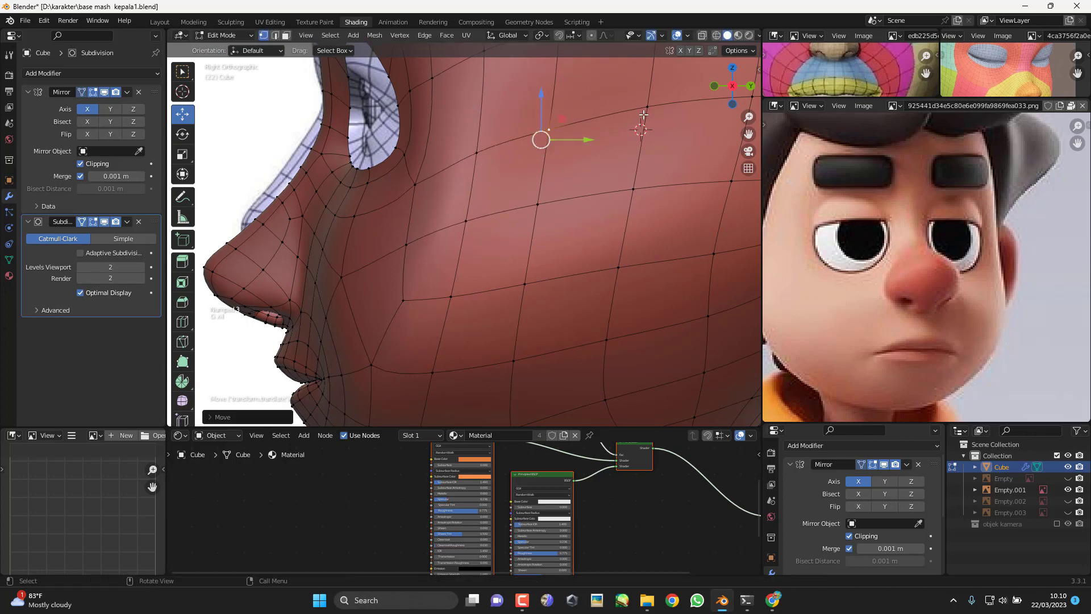
click(542, 140)
Step: In front view, move the vertex just outside the eye opening's lower outer corner inward and slightly down
key(KP_1)
click(501, 213)
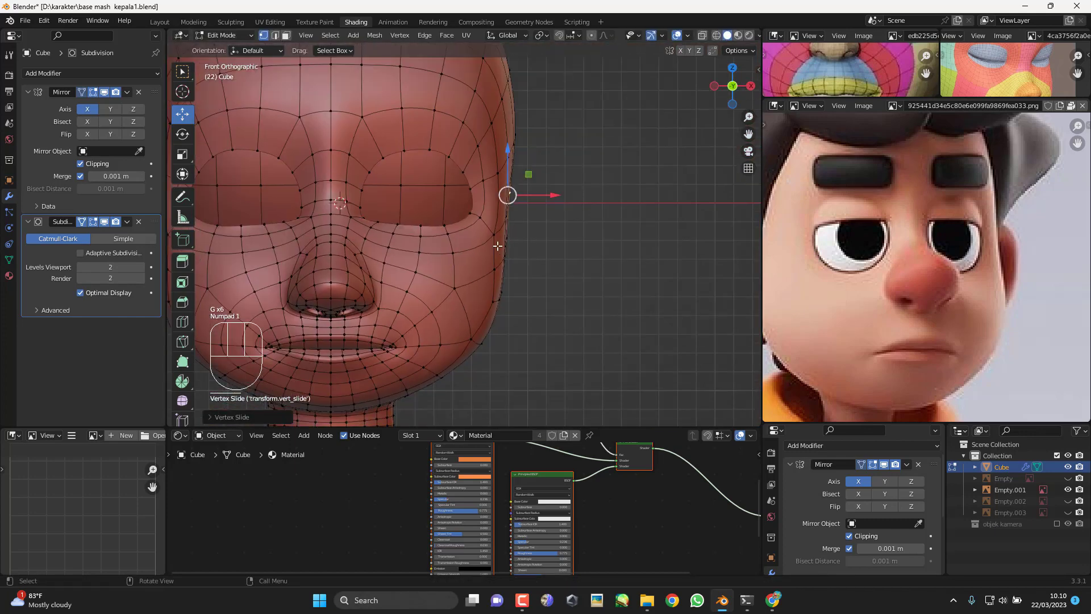
scroll(514, 214, up, 3)
shift+middle_drag(495, 206, 532, 232)
key(g)
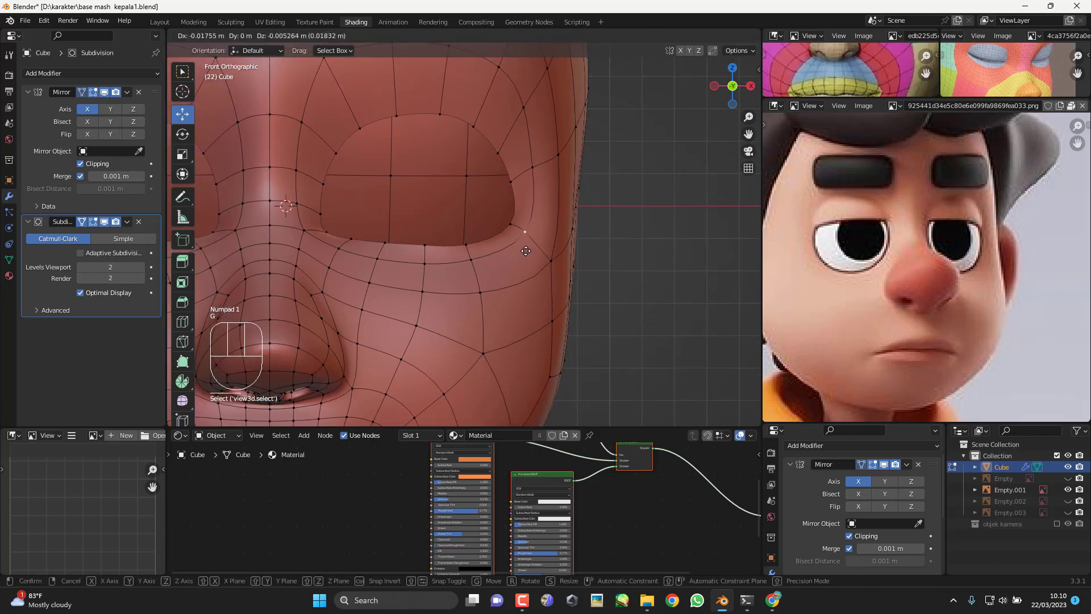
click(521, 250)
Step: Edge-slide the edge above the eye's upper outer corner and nudge its lower vertex to even the loop
shift+middle_drag(532, 189, 544, 236)
click(532, 151)
shift+click(510, 115)
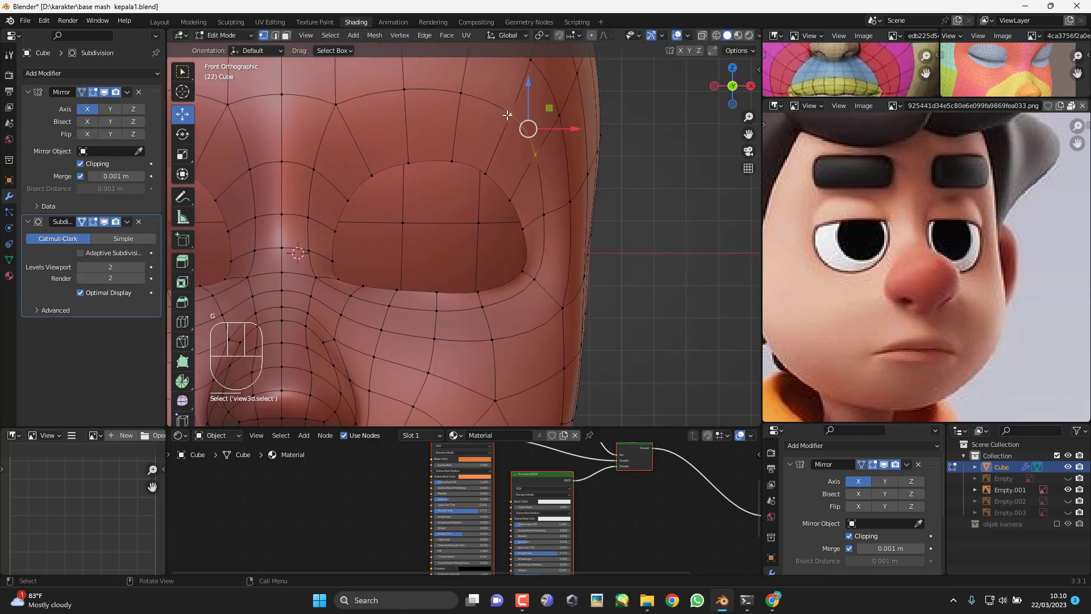
key(g)
key(g)
click(505, 124)
click(533, 168)
key(g)
click(534, 168)
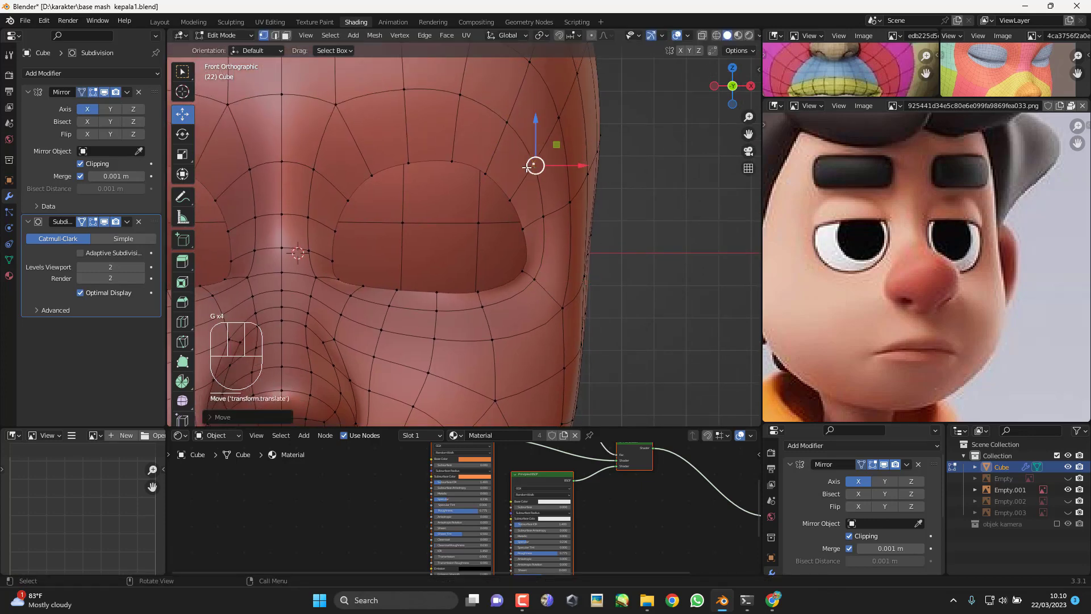
shift+middle_drag(536, 165, 544, 198)
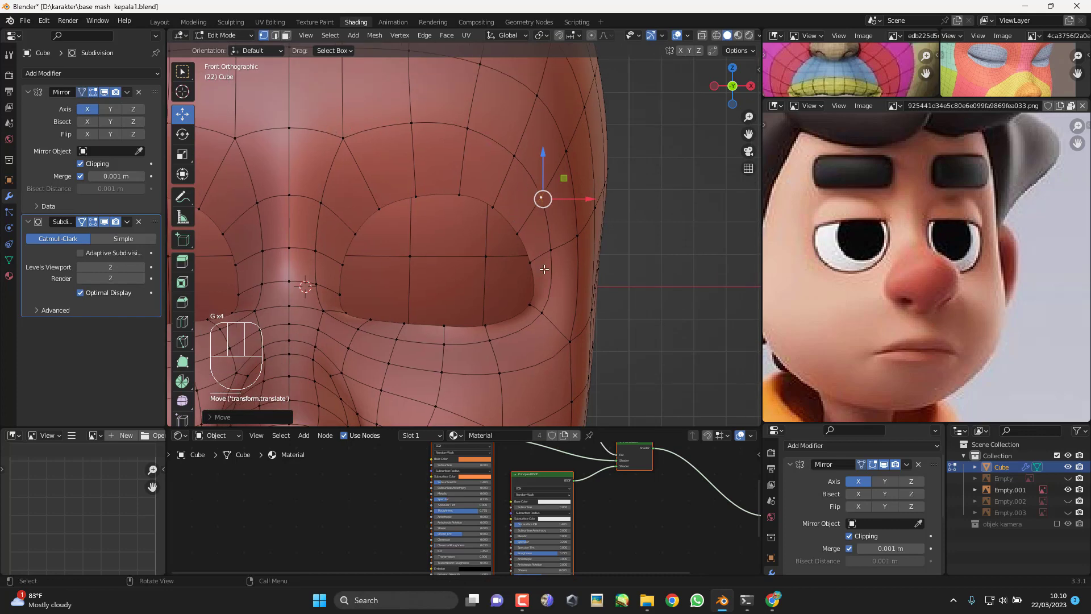
Step: Adjust the lower outer corner vertex and the two neighbouring lower rim vertices to smooth the eye opening's bottom edge
click(533, 309)
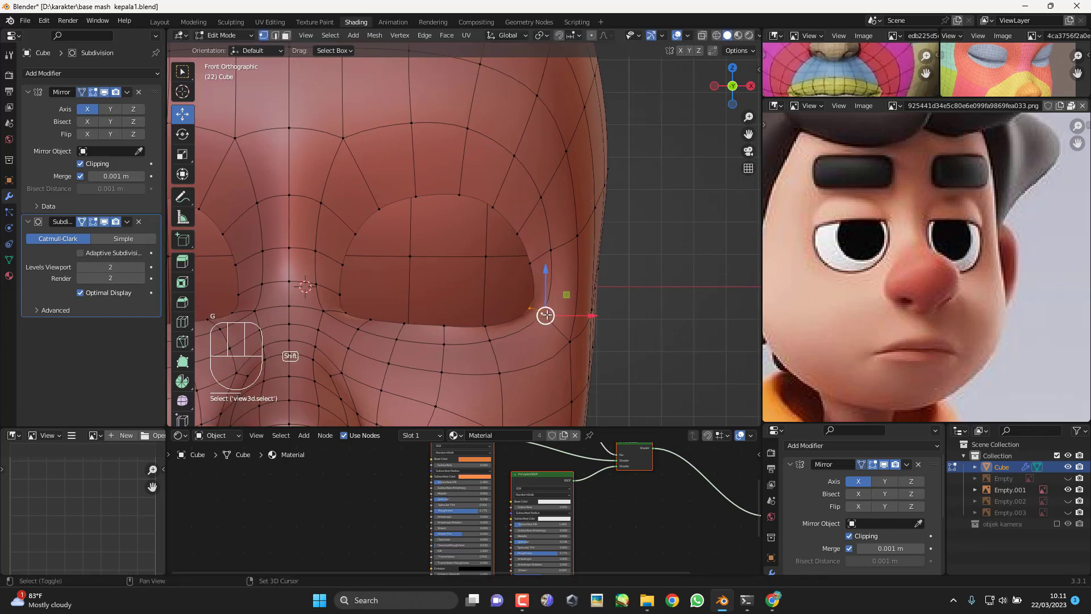
key(g)
key(g)
click(484, 327)
click(489, 324)
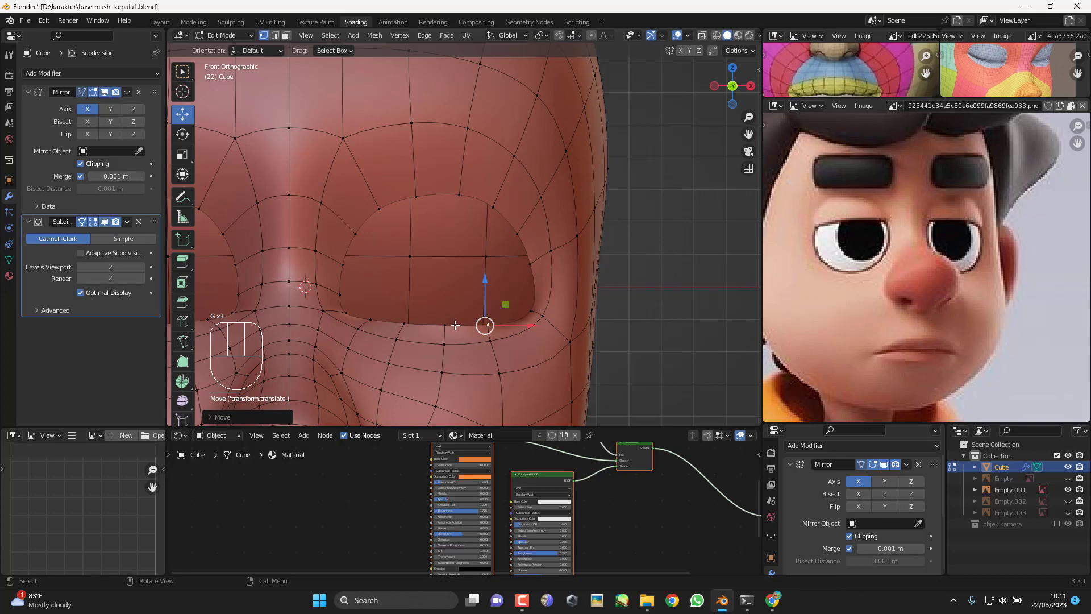
click(447, 325)
key(g)
click(448, 328)
Step: In side view, move the lower outer rim vertices of the eye opening backward to correct their depth
middle_drag(460, 328, 419, 293)
key(KP_3)
click(421, 309)
drag(422, 308, 501, 301)
click(438, 290)
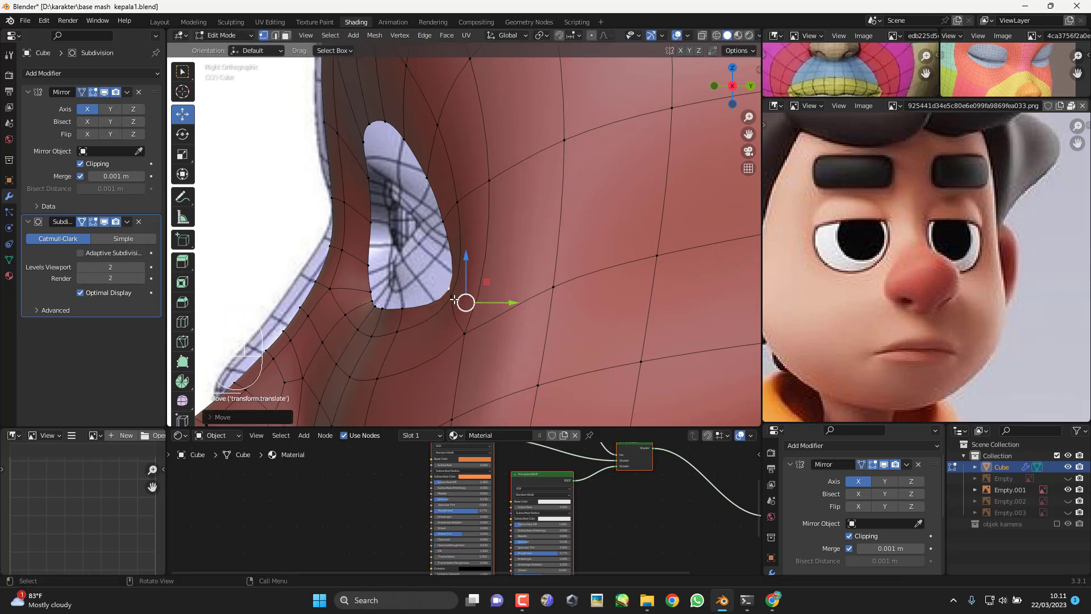
key(g)
click(453, 297)
click(451, 290)
key(g)
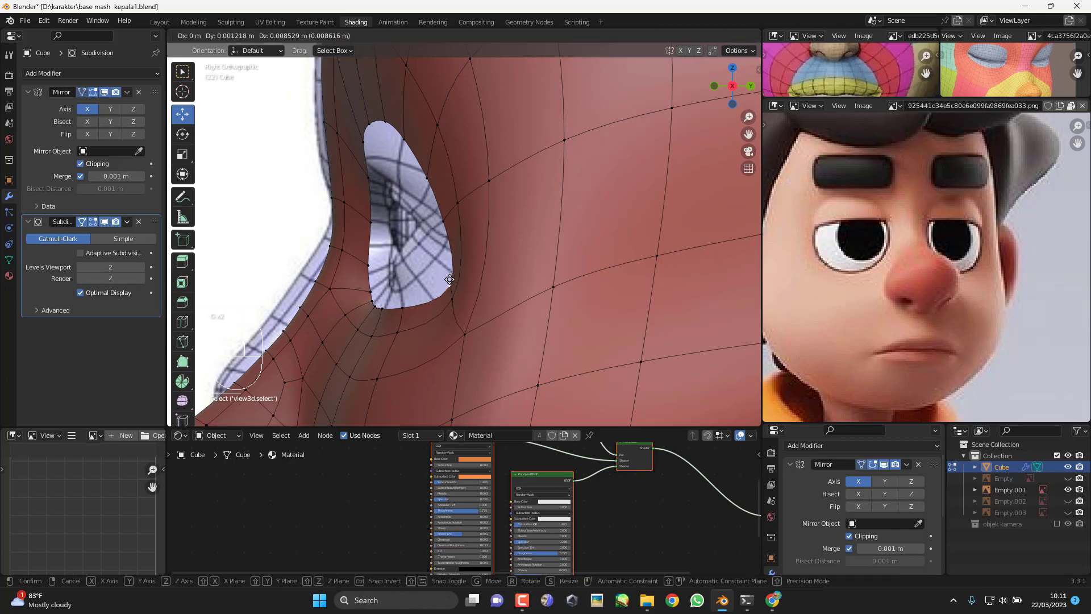
click(451, 284)
Step: From below, reposition the lower rim vertices across to the eye's inner corner to even the opening's depth curve
middle_drag(404, 310, 504, 313)
click(488, 276)
key(g)
click(521, 290)
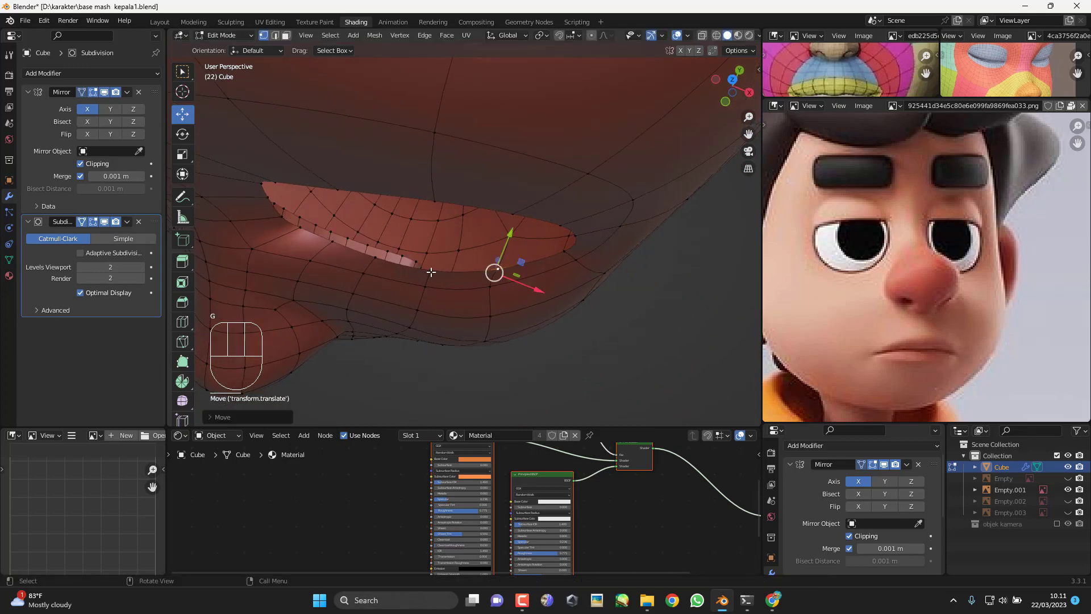
click(357, 245)
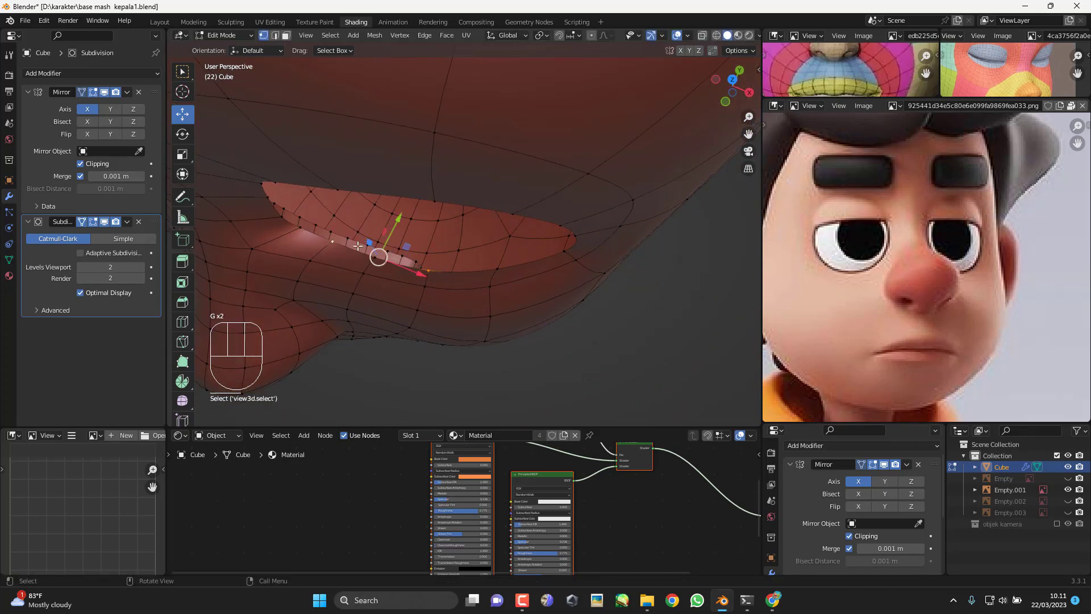
key(g)
click(341, 250)
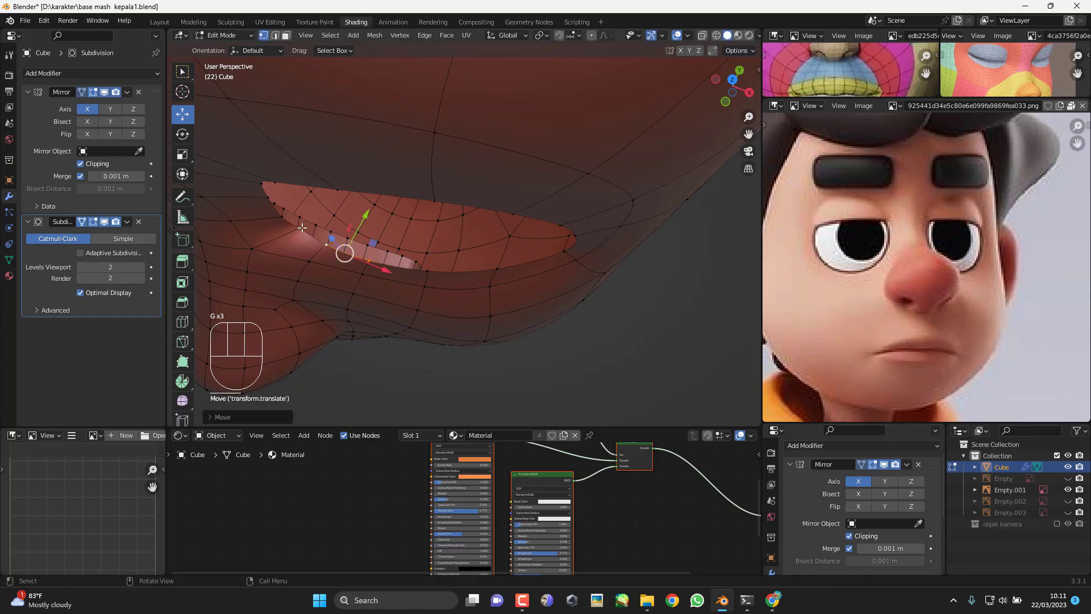
key(g)
click(279, 223)
click(266, 201)
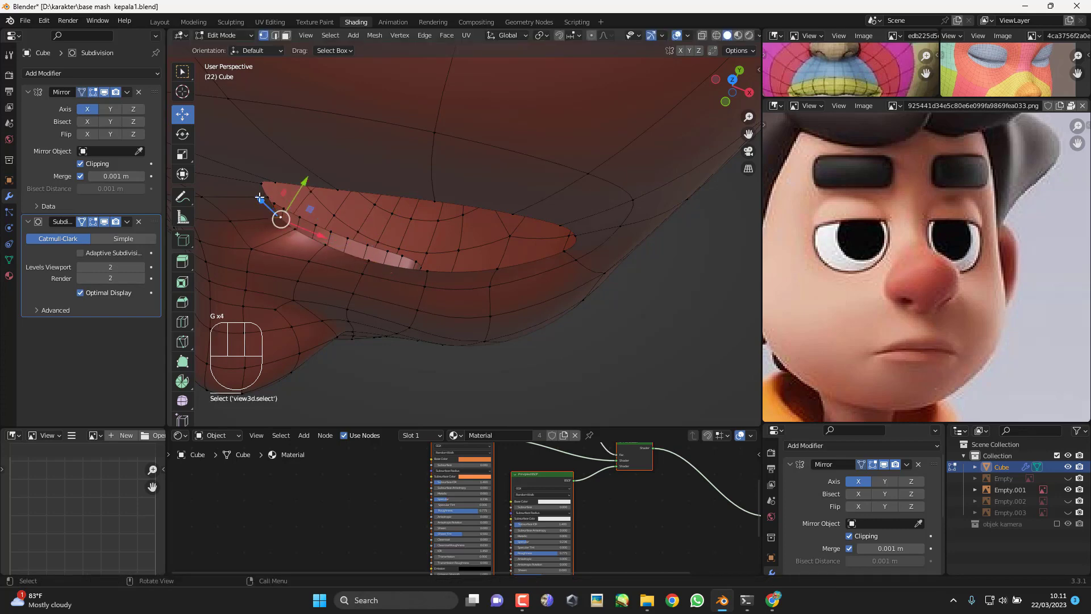
Step: In side view, pull the two nose-side rim vertices of the eye opening back in depth
middle_drag(260, 197, 232, 114)
key(KP_3)
shift+middle_drag(407, 151, 417, 198)
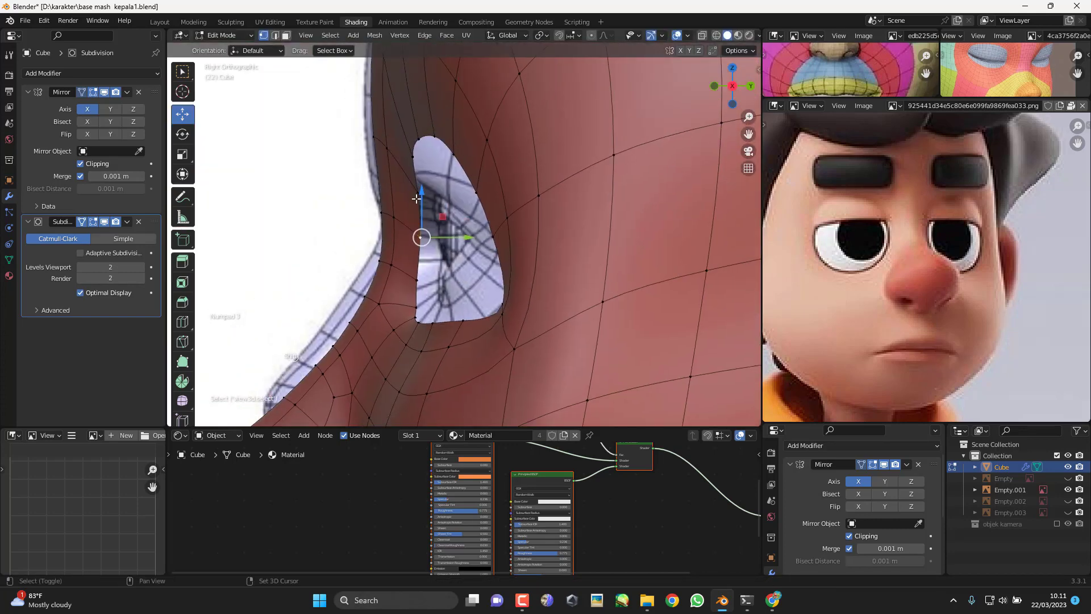
drag(451, 239, 477, 239)
click(417, 277)
key(g)
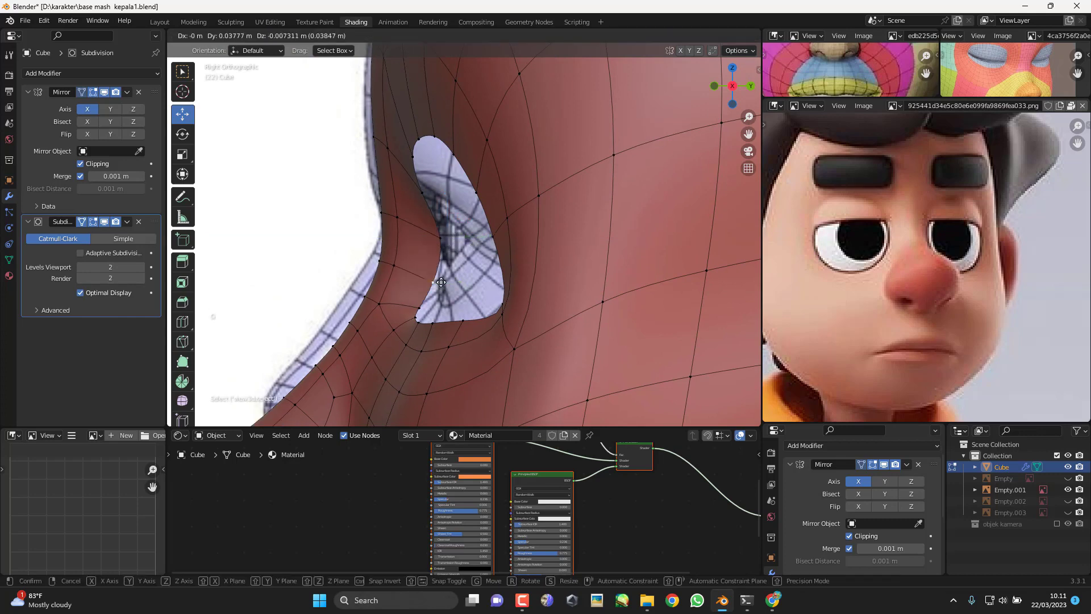
click(445, 276)
Step: Nudge the two upper nose-side rim vertices backward to blend with the deepened inner rim
click(422, 198)
key(g)
click(428, 195)
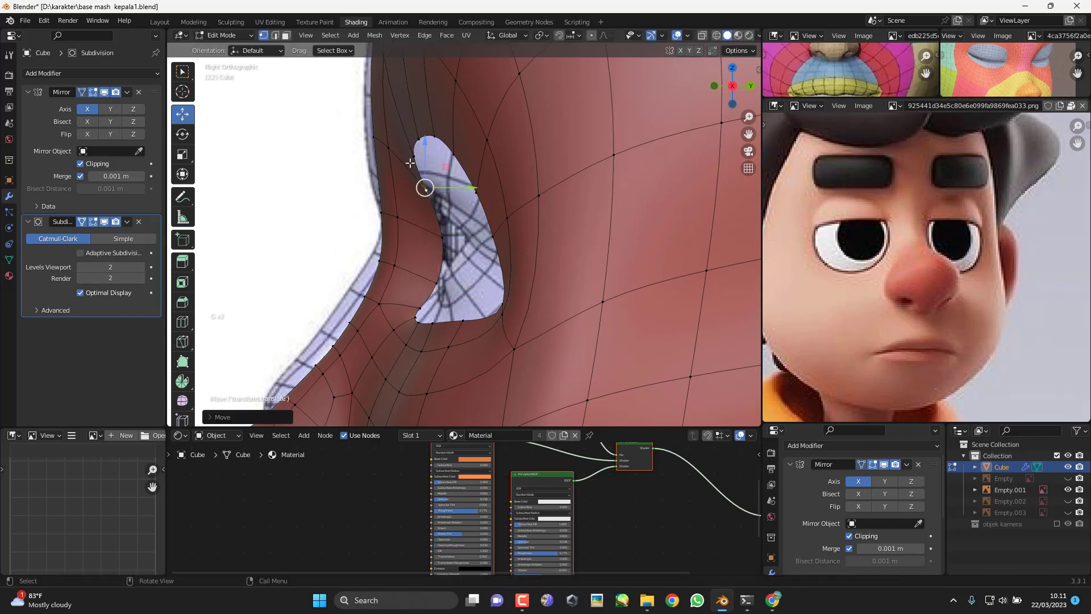
click(413, 162)
key(g)
click(418, 159)
Step: Fine-tune the inner rim vertices in side view to smooth the profile curve of the eye opening
click(443, 240)
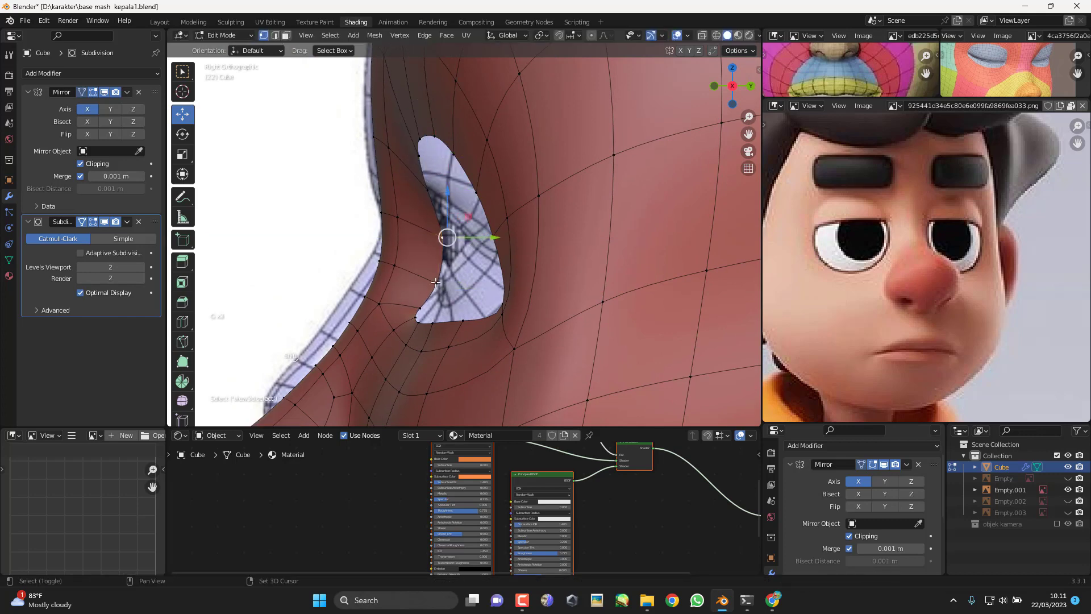
click(437, 282)
key(g)
click(438, 281)
click(441, 238)
key(g)
click(440, 236)
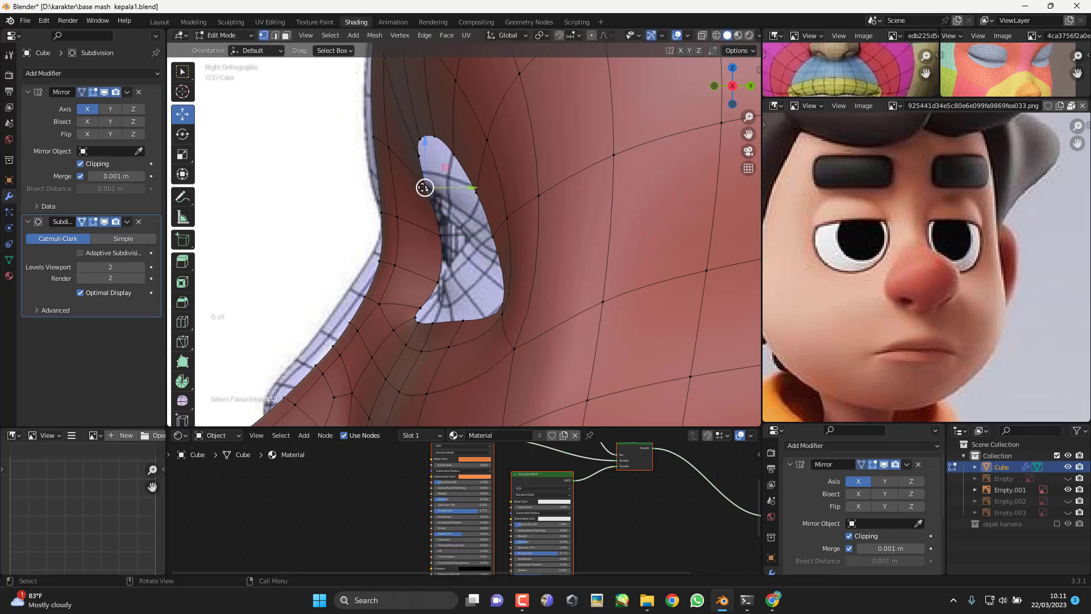
key(g)
click(423, 188)
Step: Adjust the rim vertex near the eye opening's lower inner corner in depth
key(KP_1)
middle_drag(341, 269, 375, 302)
click(365, 274)
drag(400, 231, 415, 228)
middle_drag(423, 236, 440, 274)
click(497, 275)
key(KP_1)
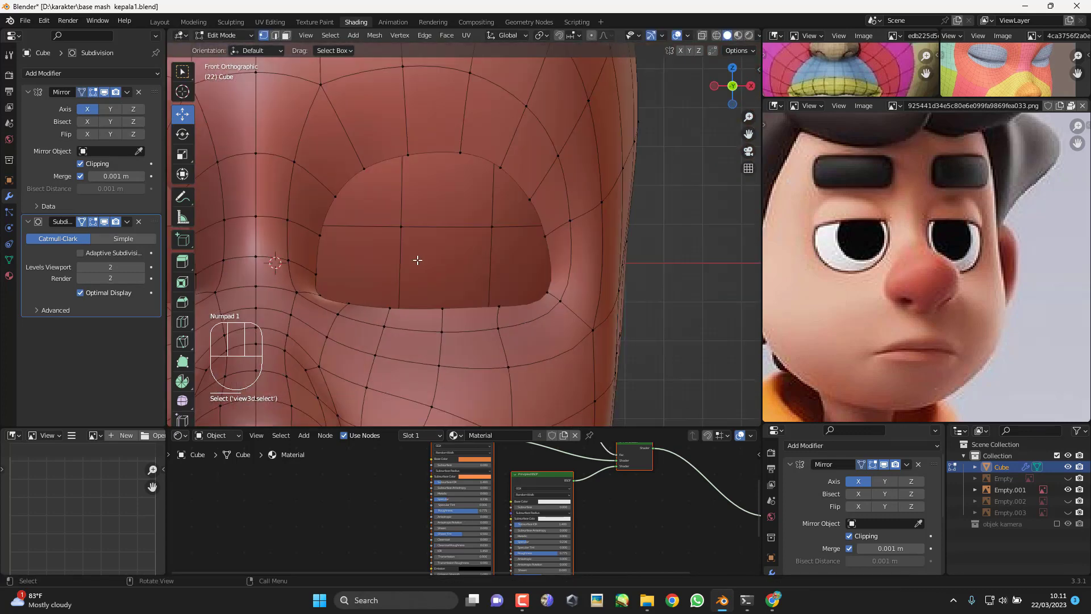
Step: Examine the eye openings from the front in Object Mode and return to Edit Mode
scroll(484, 246, down, 1)
shift+middle_drag(368, 295, 446, 306)
scroll(494, 258, up, 1)
click(483, 254)
key(KP_1)
scroll(557, 300, down, 5)
key(Tab)
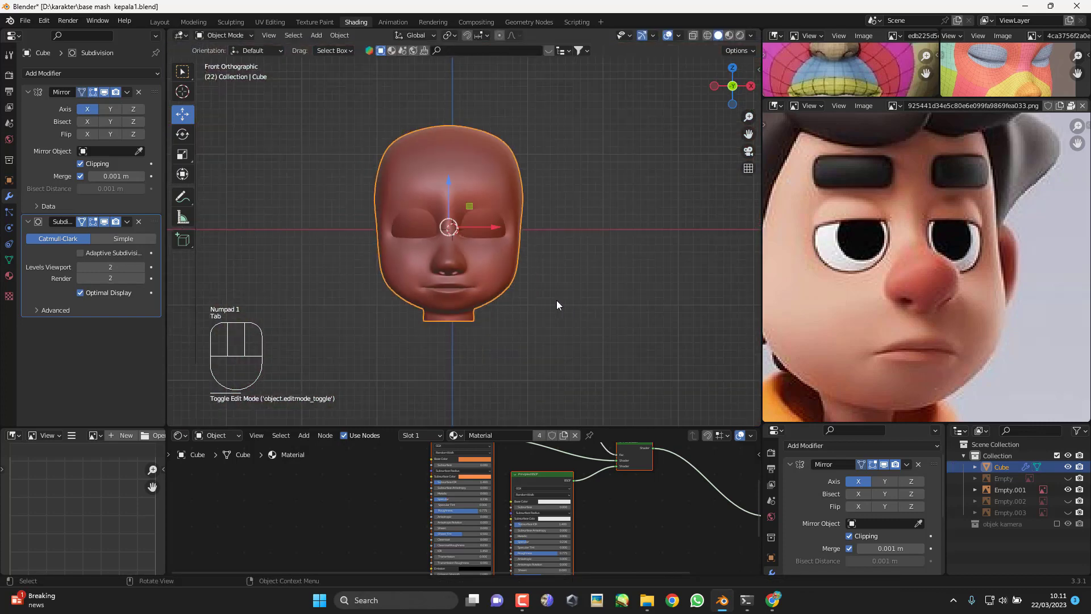
key(Tab)
middle_drag(557, 301, 541, 230)
key(KP_1)
scroll(540, 246, up, 6)
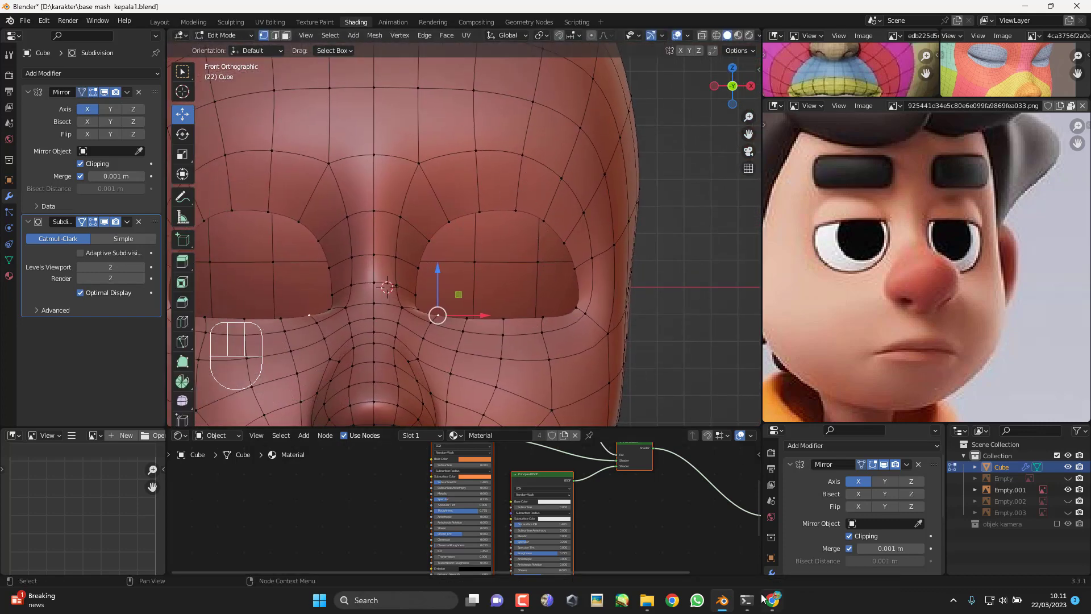
Step: Switch to Chrome and examine the eye shape of the Mechamato reference character, then return to Blender
mouse_move(771, 600)
click(787, 568)
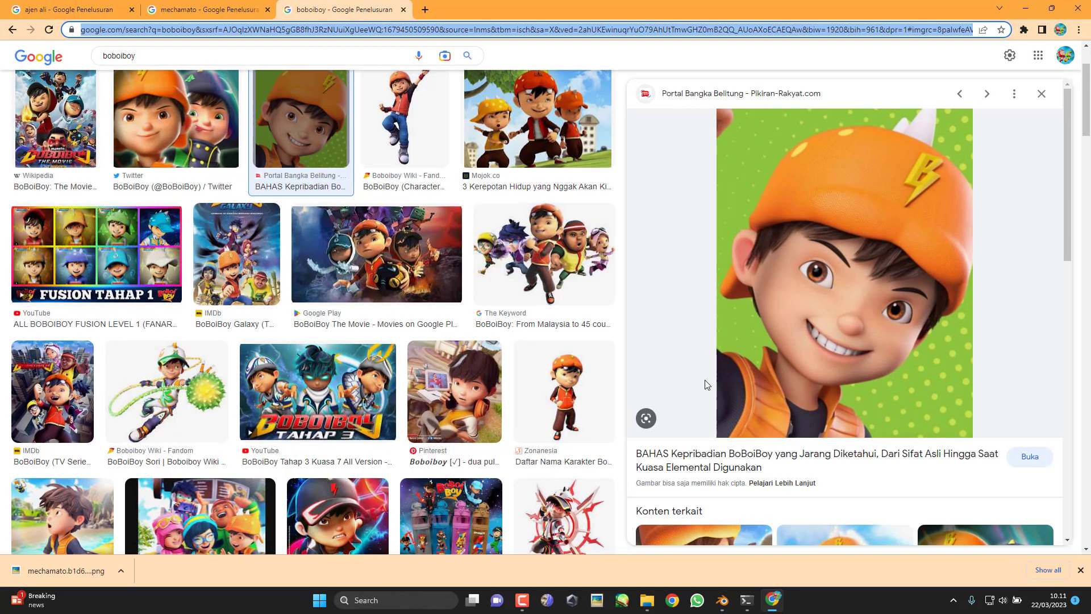
click(205, 9)
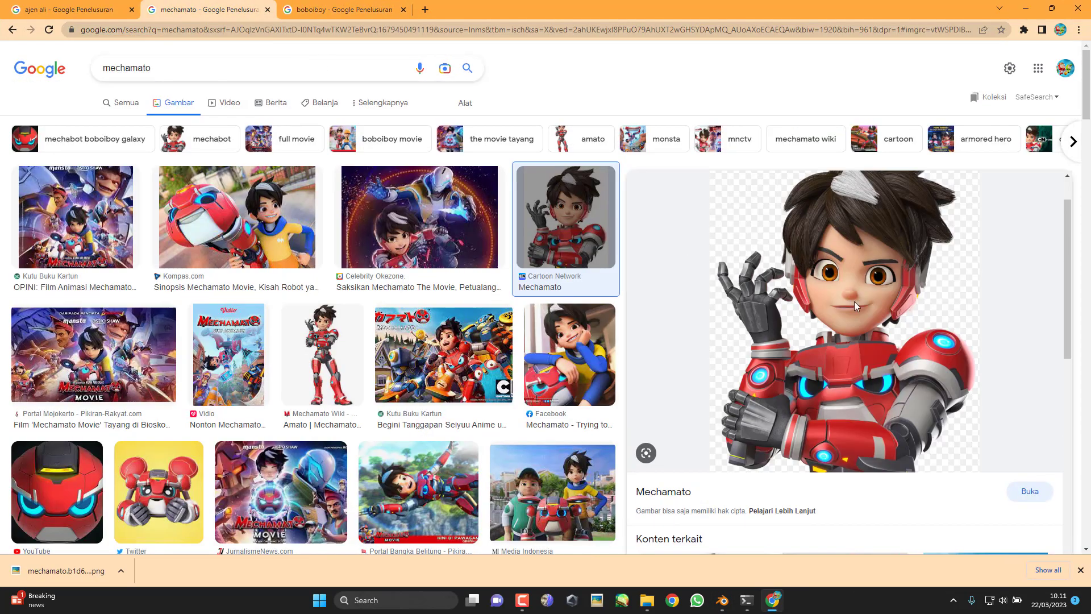
scroll(901, 312, up, 1)
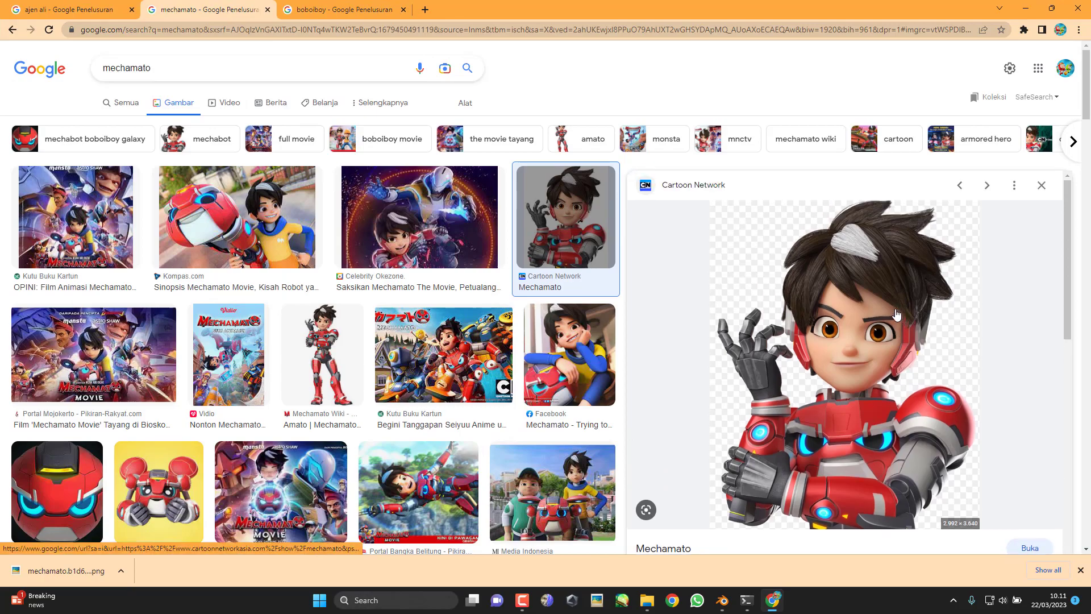
click(1025, 7)
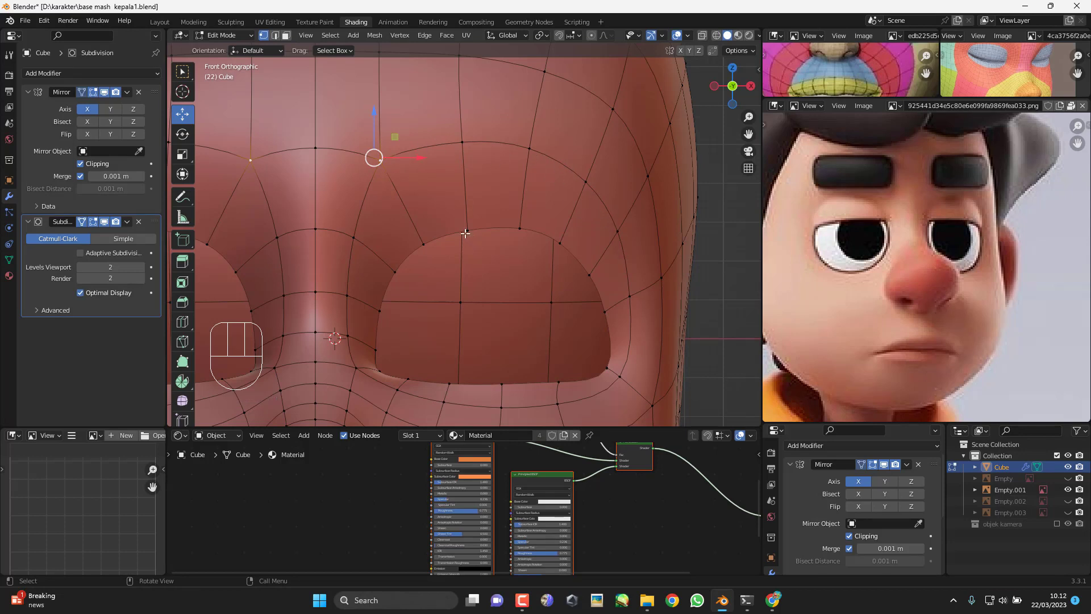
Step: Insert a new edge loop around the eye opening, between its rim and the surrounding brow loop
key(Tab)
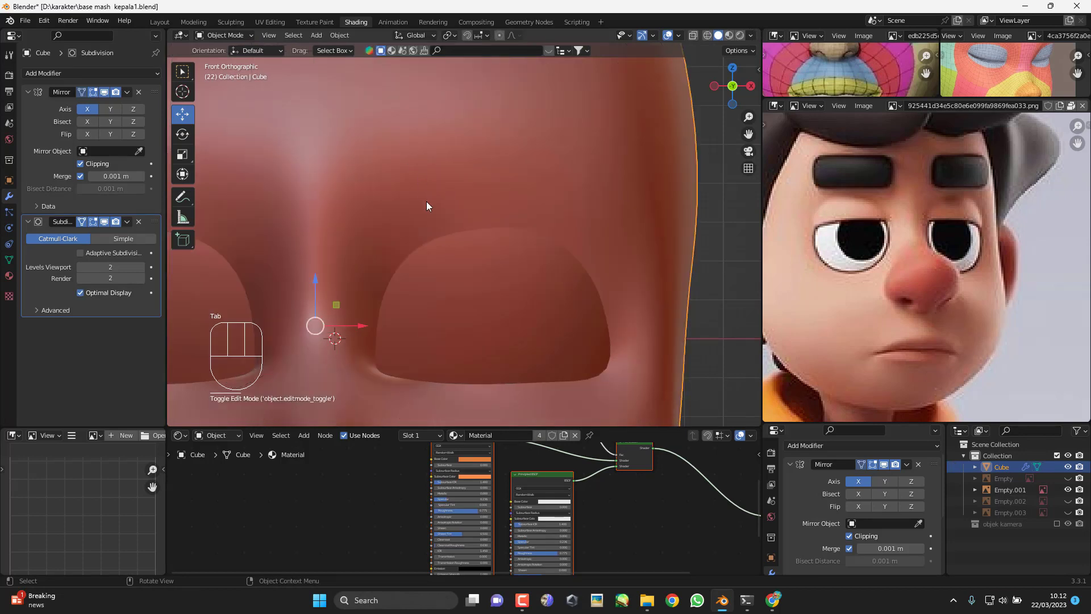
key(Tab)
key(ctrl+r)
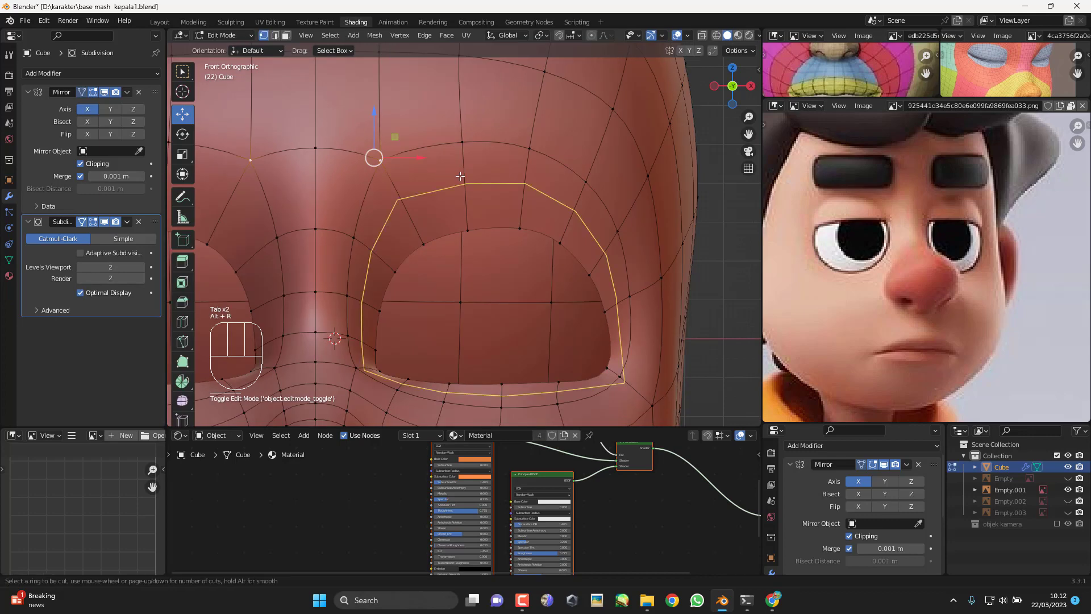
click(460, 177)
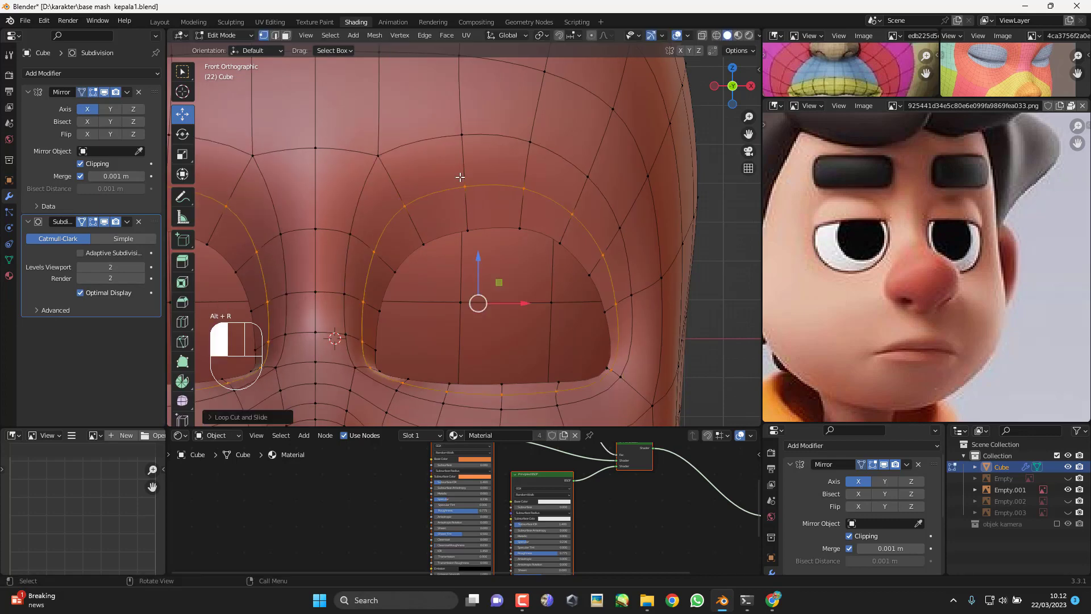
Step: Slide the upper arc of the new eye loop outward toward the brow and rotate it slightly
click(464, 186)
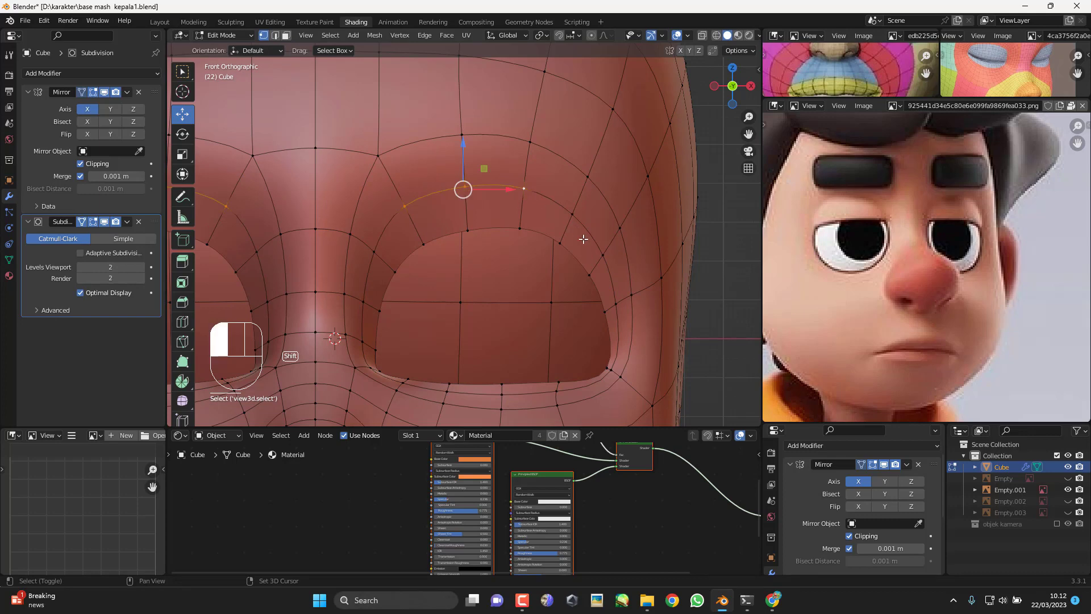
key(g)
key(g)
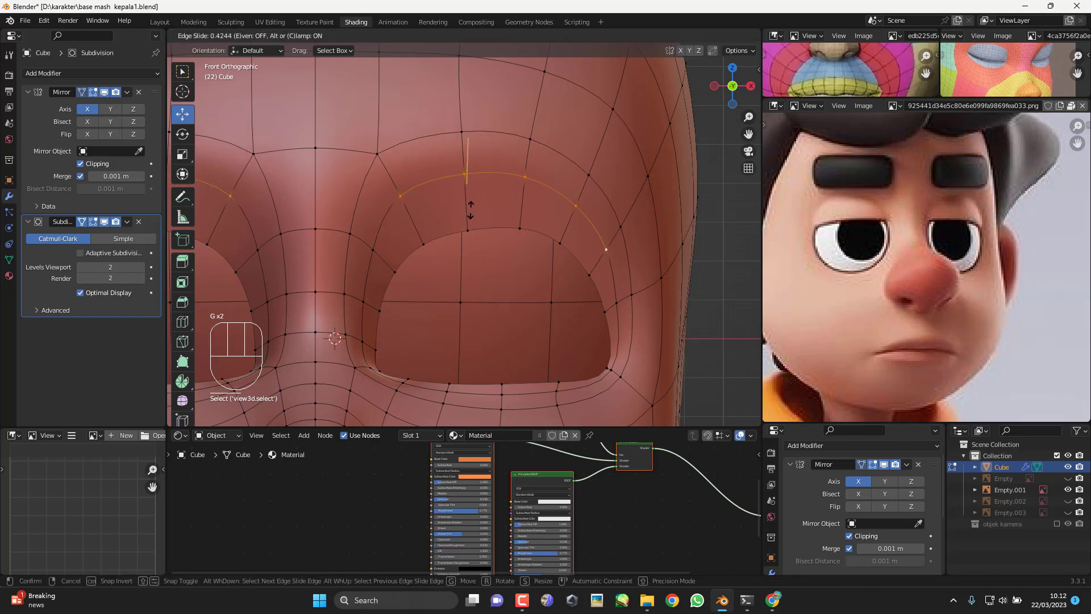
click(470, 210)
key(r)
click(577, 242)
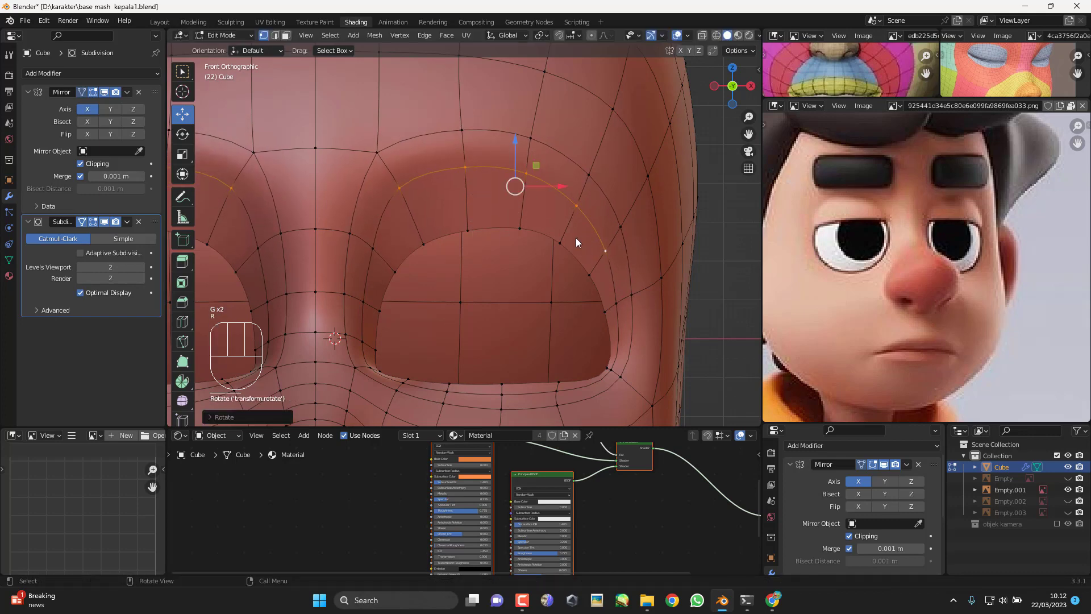
Step: Move the inner brow corner vertex beside the nose bridge together with the eye-loop vertex just below it
key(Tab)
scroll(460, 231, down, 4)
key(Tab)
scroll(414, 218, up, 3)
click(387, 164)
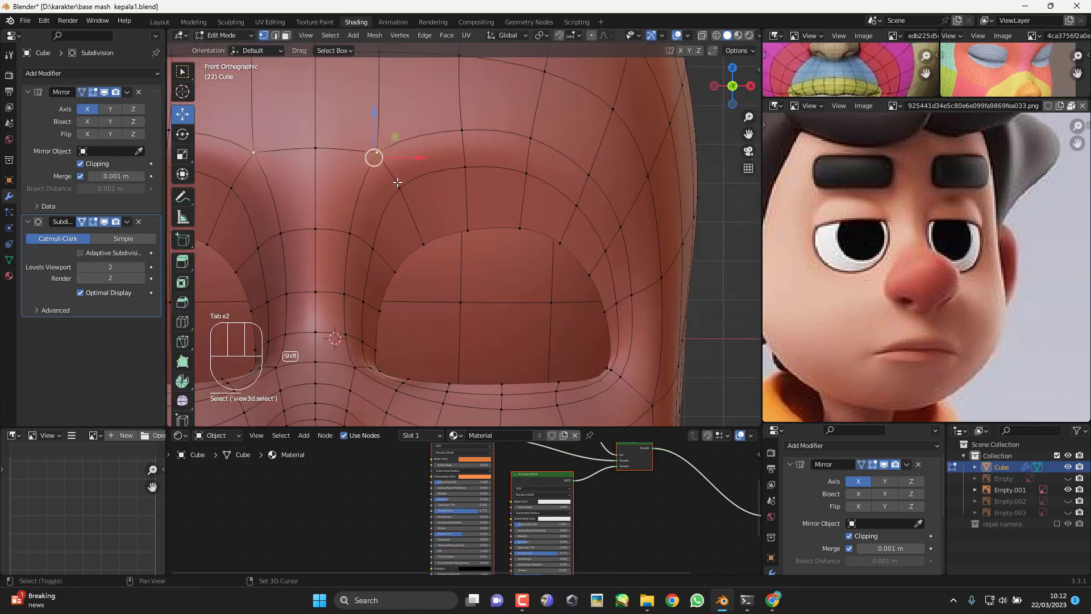
scroll(390, 180, up, 2)
key(g)
click(424, 218)
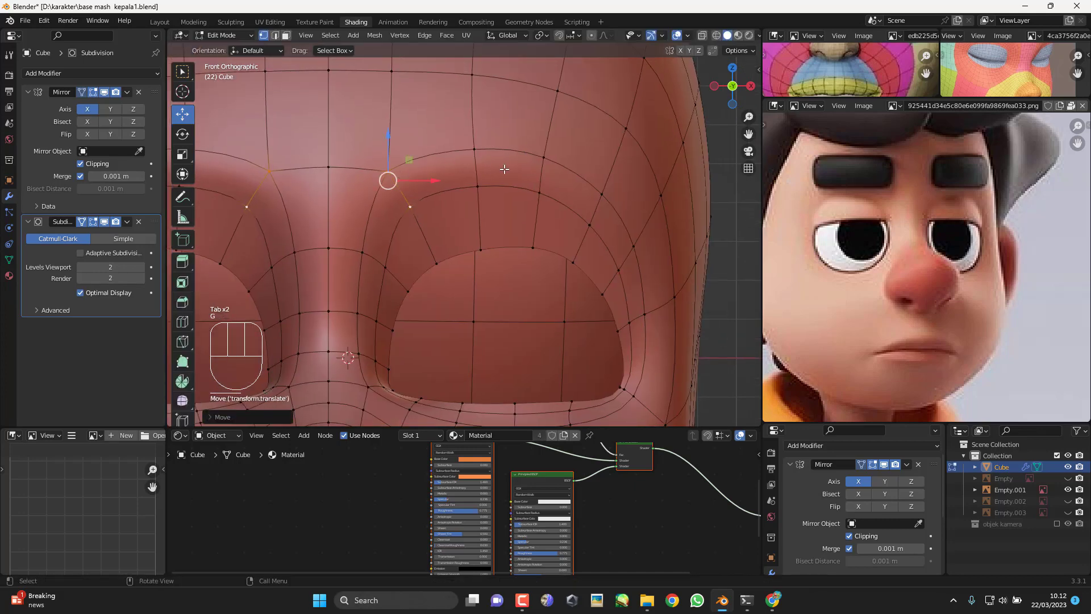
Step: Slide the short edge above the middle of the eye opening to even out the brow loops
click(475, 152)
key(g)
key(g)
click(565, 162)
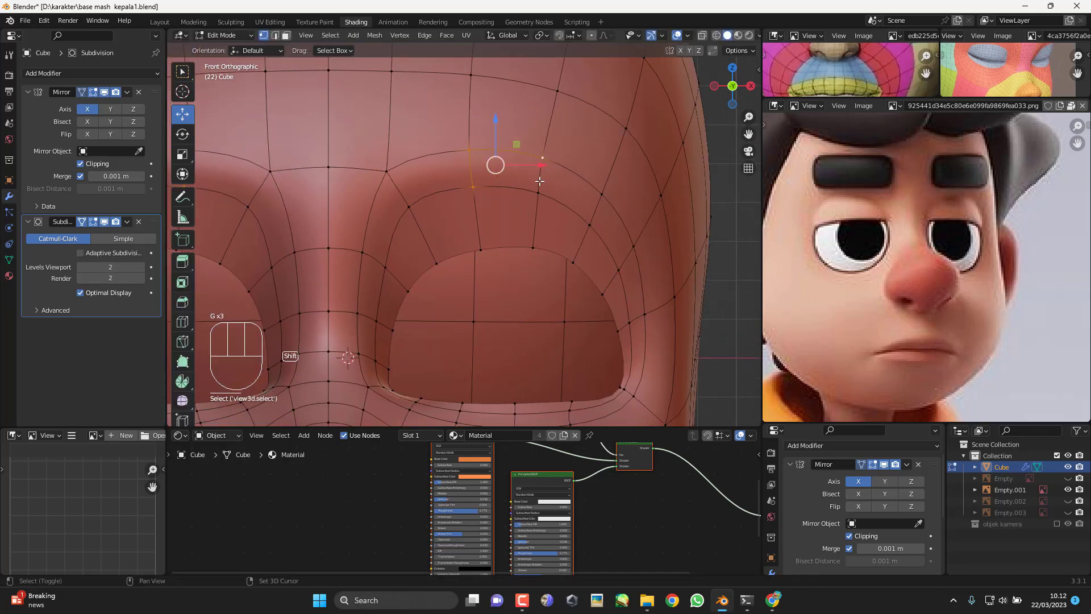
key(g)
right_click(547, 198)
Step: Move and slide the outer brow vertex and its eye-loop neighbour to round the upper outer curve
click(602, 201)
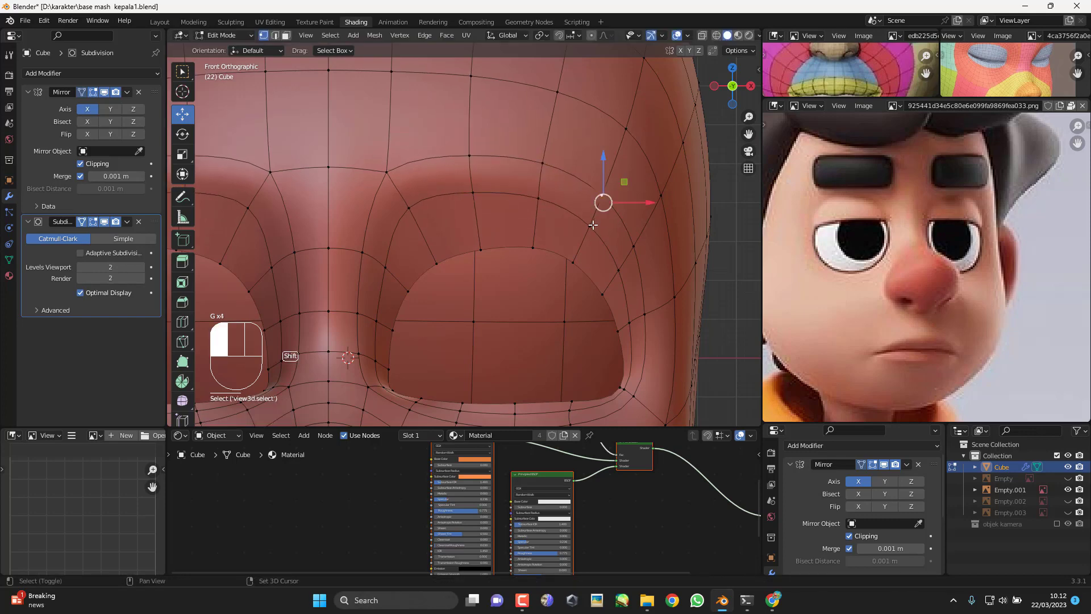
key(g)
click(608, 226)
key(g)
key(g)
click(542, 163)
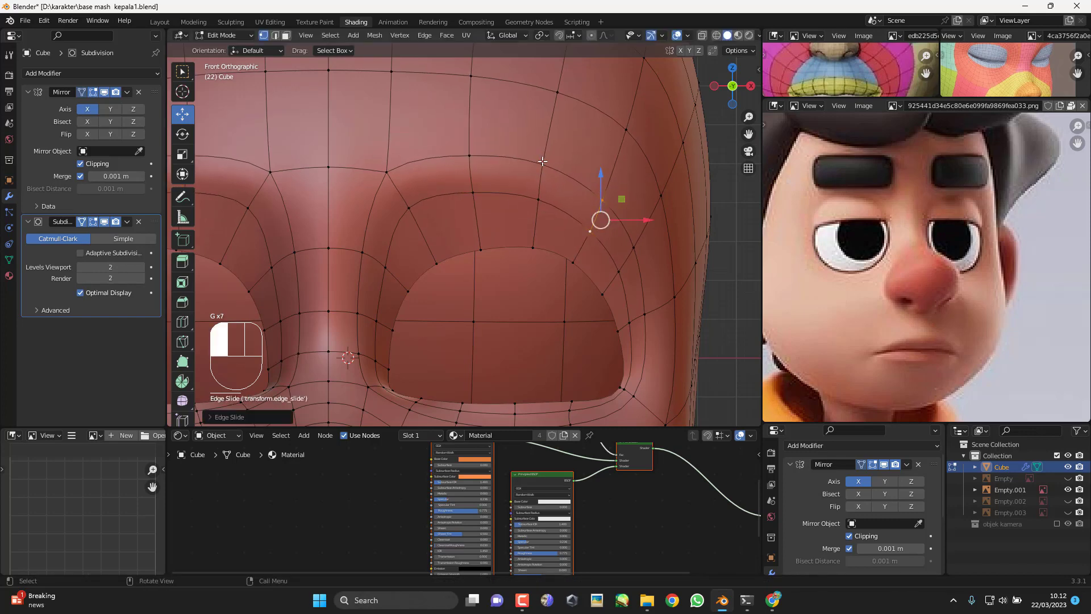
Step: Shift the vertex pair above the eye opening's outer half and check the brow shading in Object Mode
click(543, 163)
shift+click(543, 196)
key(g)
click(539, 200)
key(Tab)
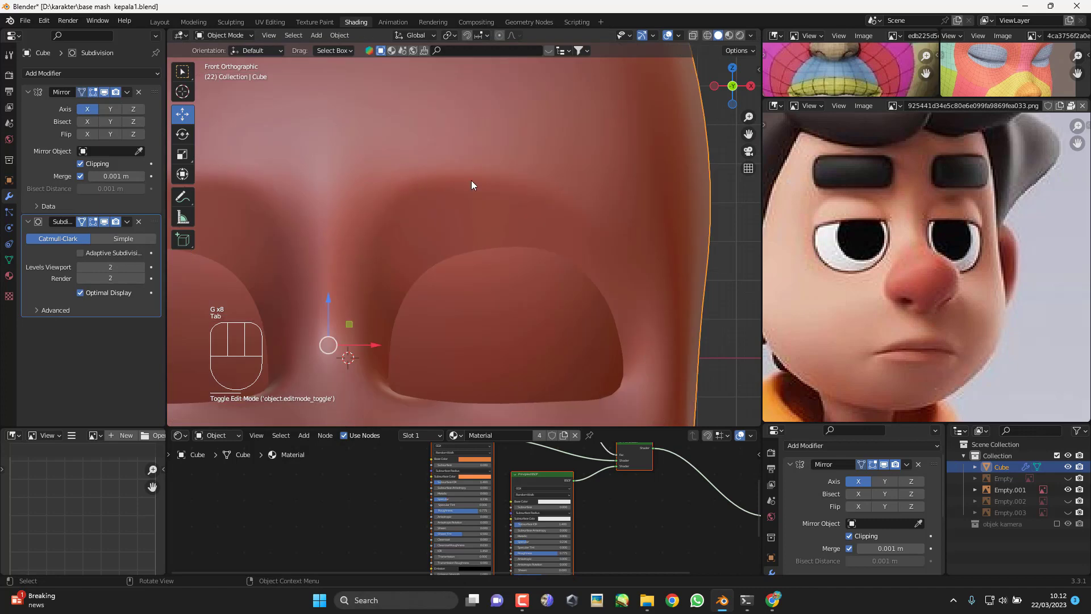
scroll(467, 185, down, 4)
middle_drag(473, 202, 518, 262)
key(KP_1)
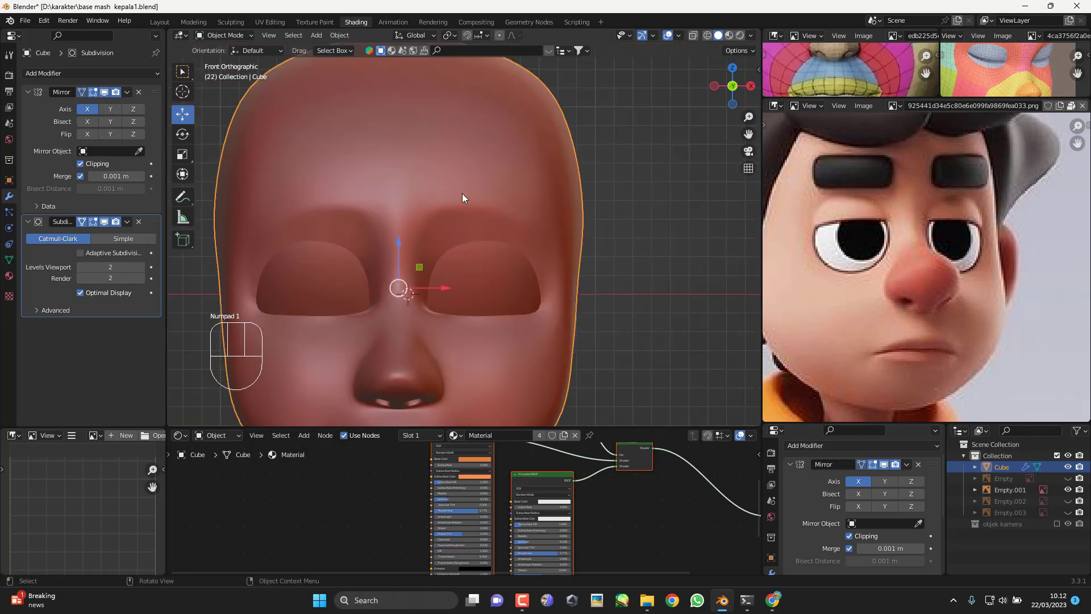
Step: Nudge the brow vertex above the inner part of the eye from an angled view and check the head
middle_drag(435, 227, 380, 195)
scroll(424, 233, up, 3)
key(Tab)
click(429, 188)
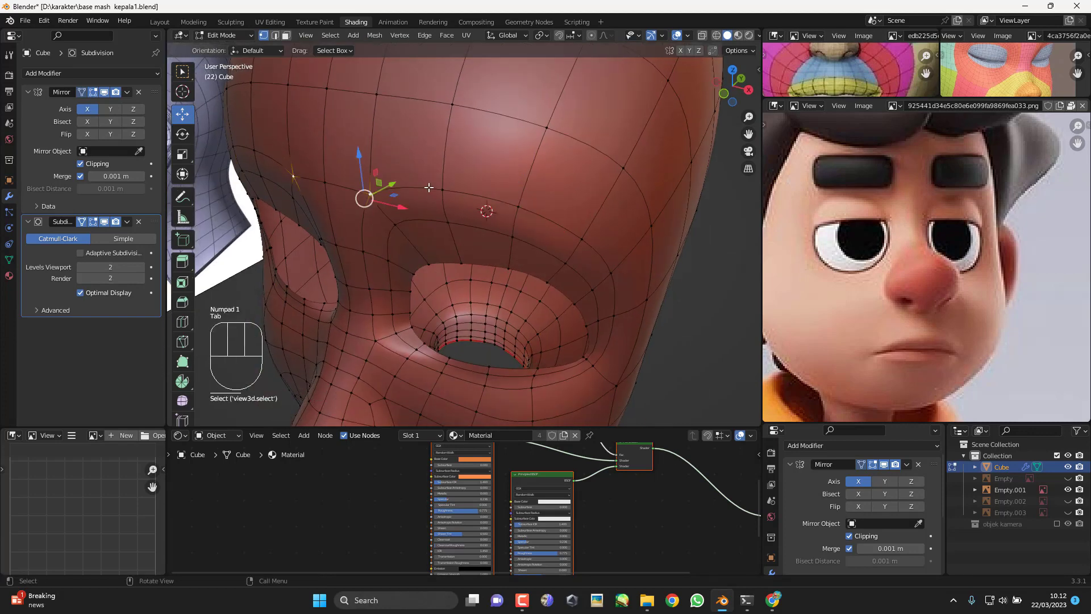
drag(398, 184, 403, 180)
key(Tab)
key(KP_1)
scroll(537, 229, down, 2)
middle_drag(538, 230, 549, 255)
key(KP_1)
Step: Reposition the outer vertices of the two upper eye loops in front view and check the smoothed surface
scroll(534, 231, up, 3)
key(Tab)
click(560, 216)
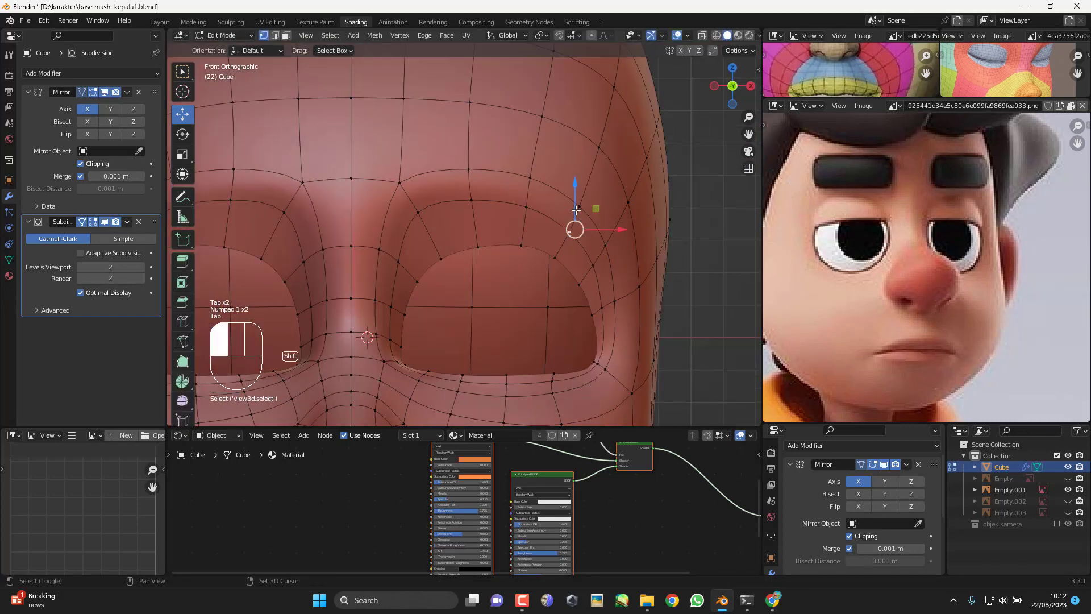
key(g)
click(588, 244)
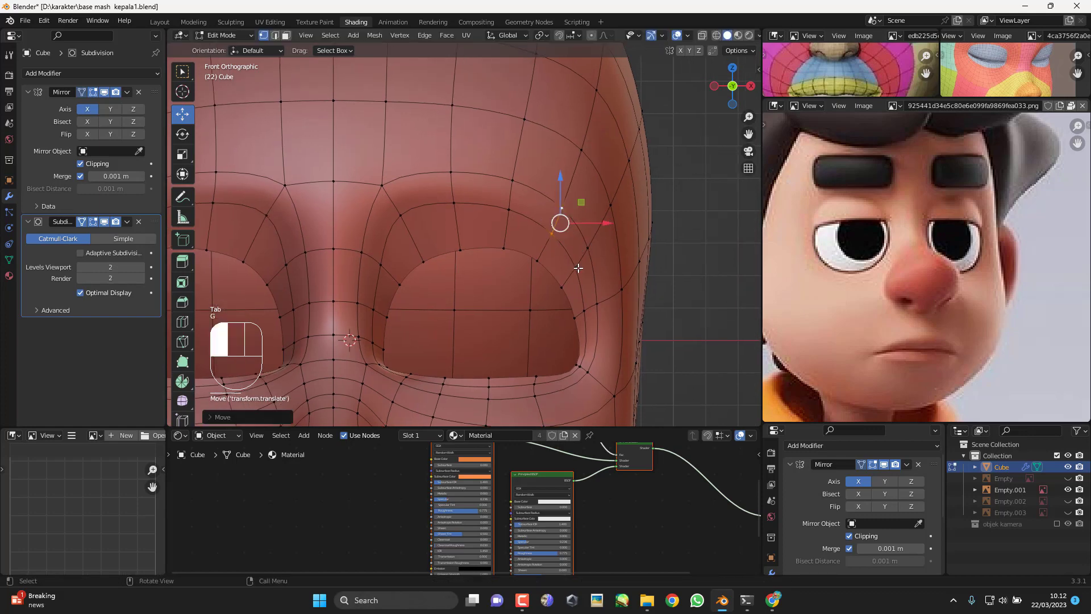
key(g)
click(591, 262)
key(Tab)
middle_drag(600, 254, 419, 248)
key(KP_1)
scroll(430, 233, up, 3)
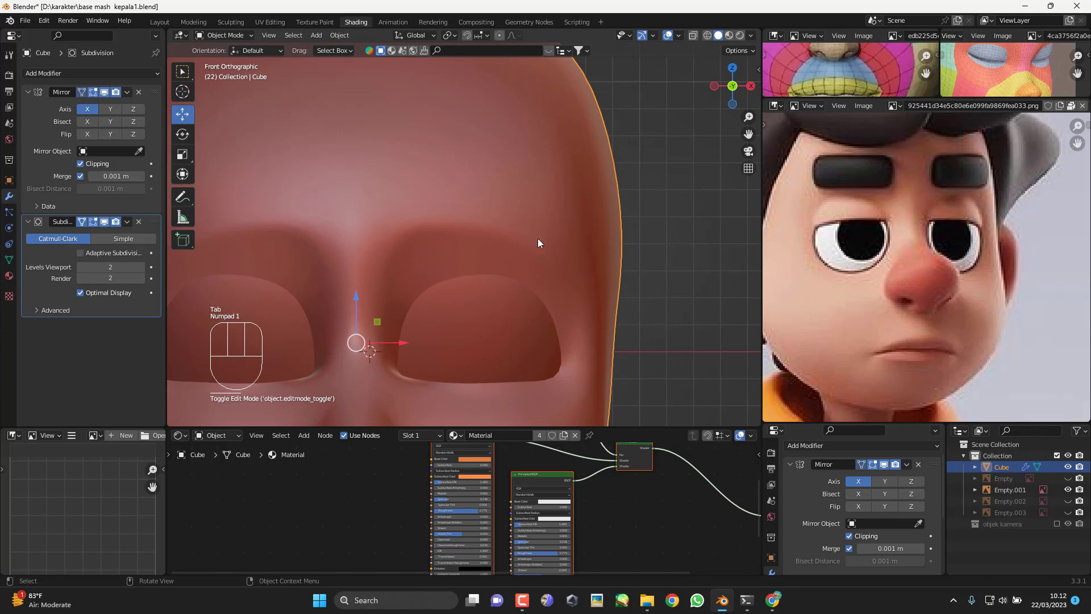
Step: Adjust the upper outer rim vertices of the eye opening and check the whole head
scroll(490, 288, down, 3)
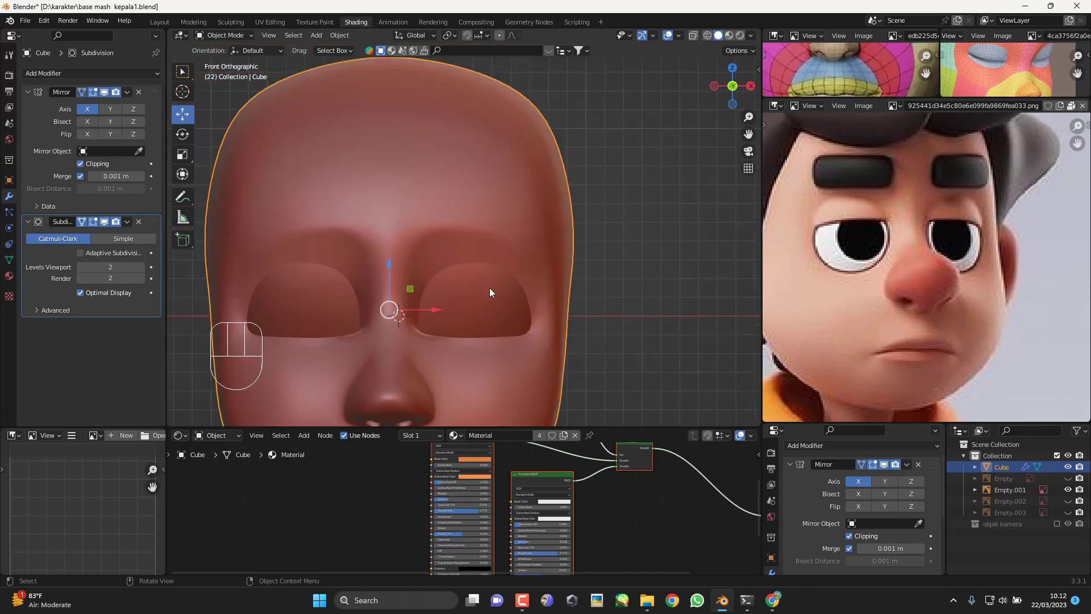
key(Tab)
scroll(509, 251, up, 5)
shift+click(494, 226)
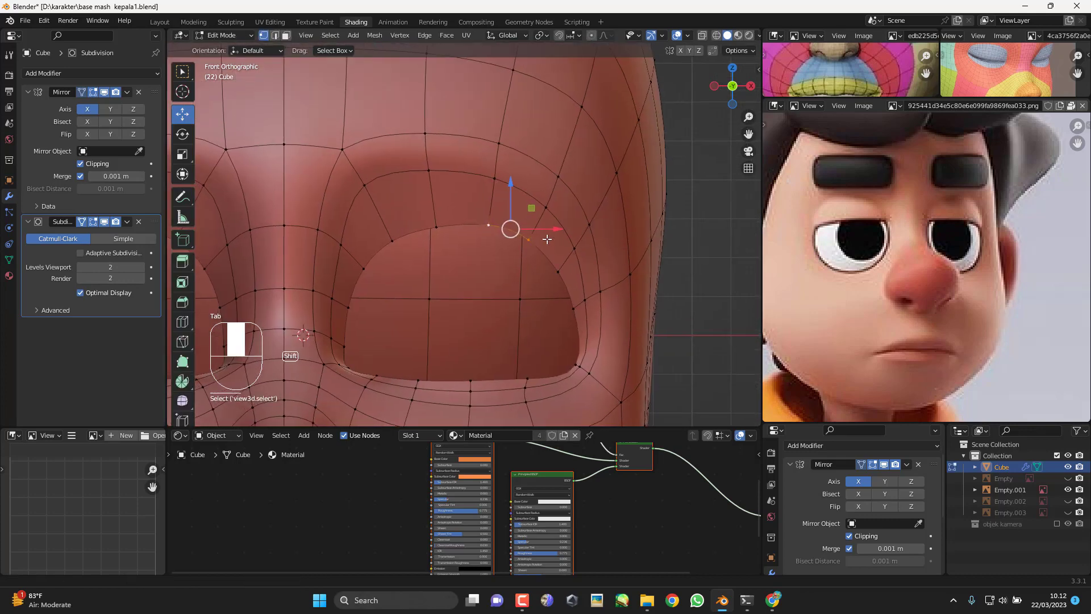
key(g)
click(567, 250)
key(Tab)
scroll(567, 251, down, 8)
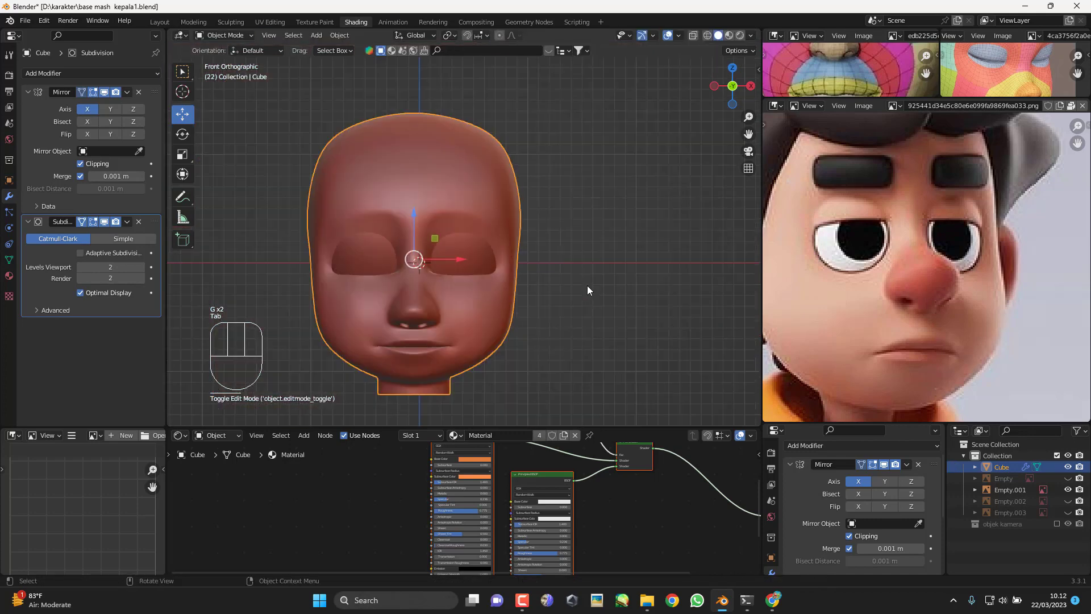
middle_drag(588, 285, 451, 292)
key(KP_3)
key(KP_1)
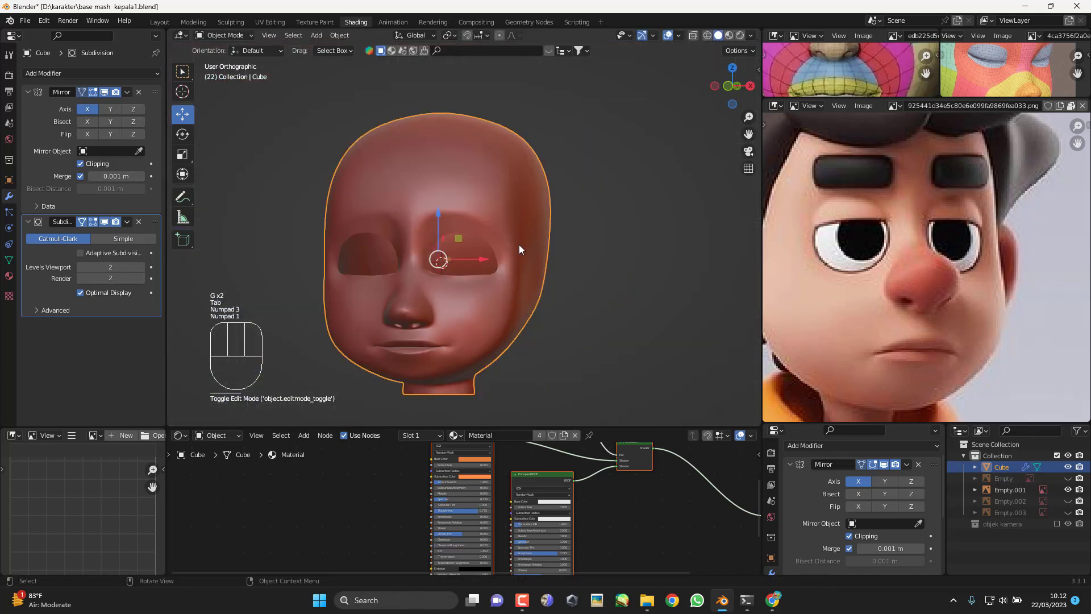
Step: Place the 3D cursor over the eye opening and add a UV sphere there for the eyeball
key(shift+a)
mouse_move(465, 254)
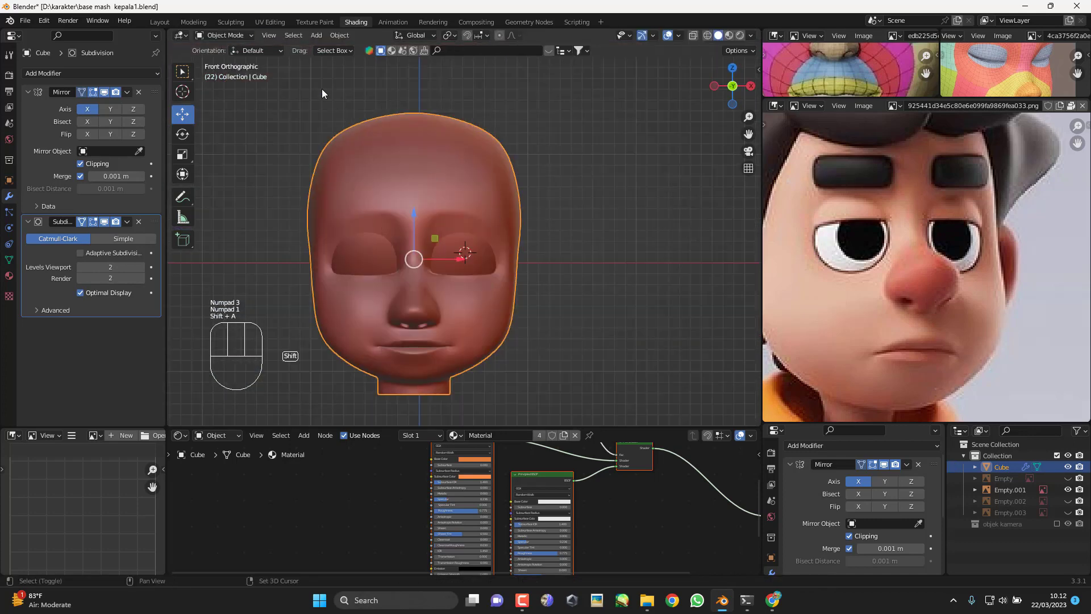
click(227, 36)
key(shift+a)
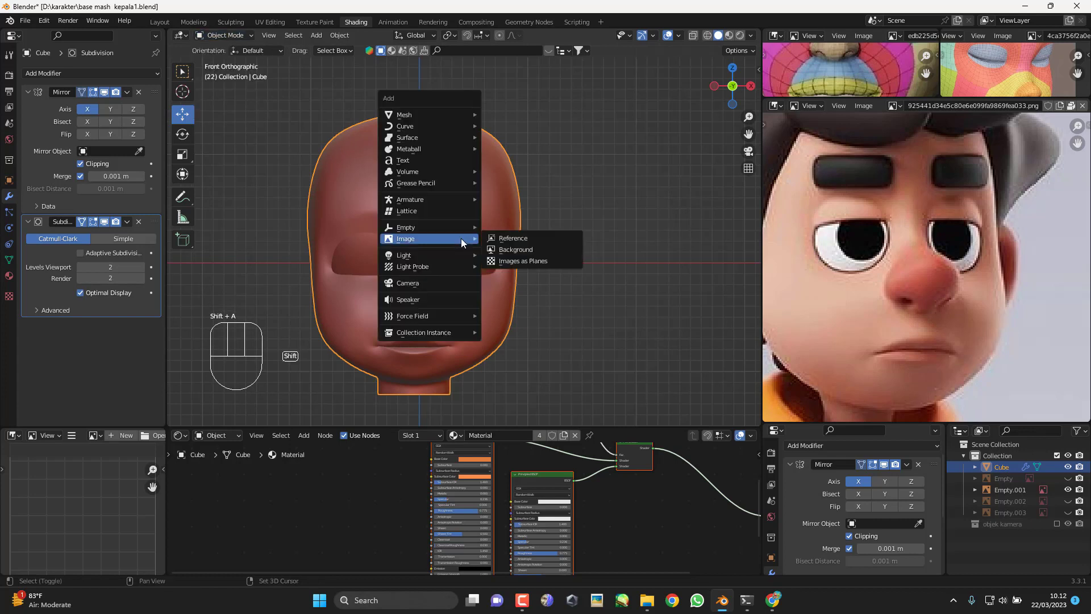
mouse_move(423, 114)
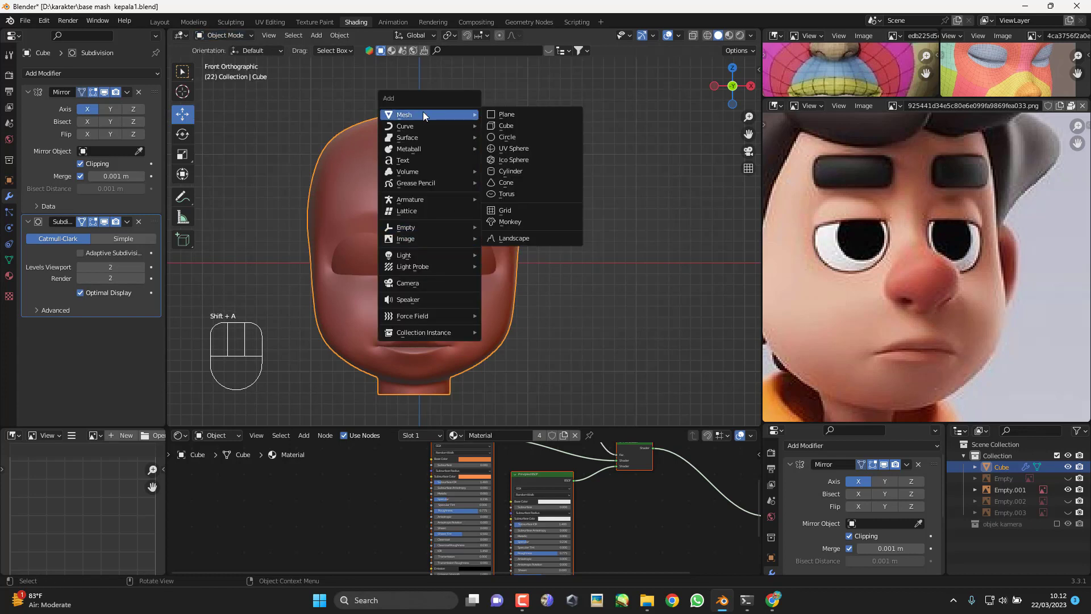
click(520, 150)
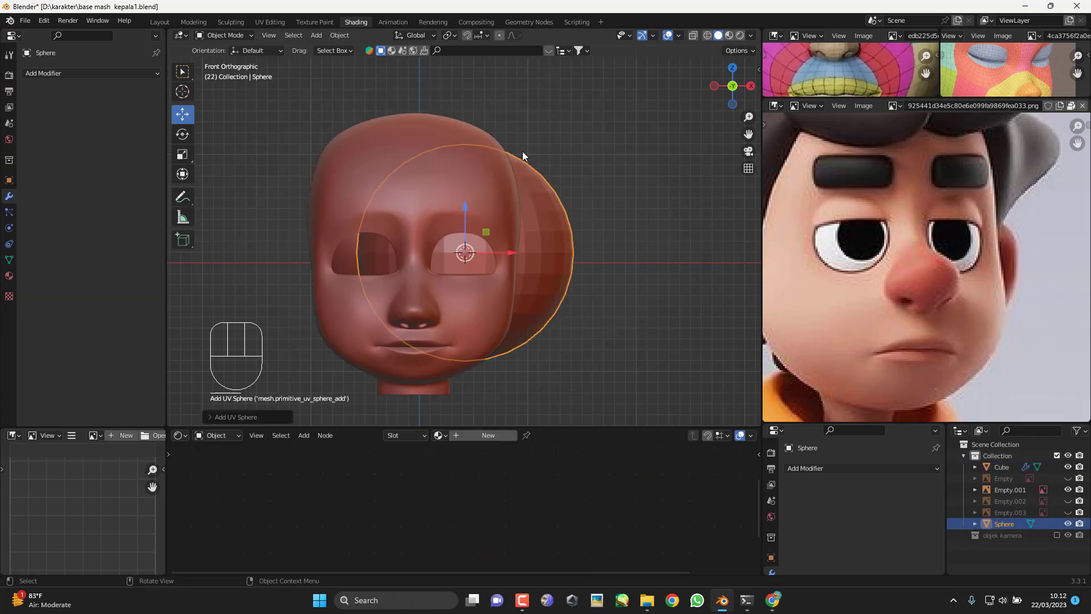
Step: Scale the sphere down to a size slightly larger than the eye opening
key(s)
right_click(591, 335)
key(s)
click(533, 291)
Step: Move the sphere forward from the back of the head into the eye socket and align it with the opening
key(KP_3)
scroll(568, 286, up, 4)
key(g)
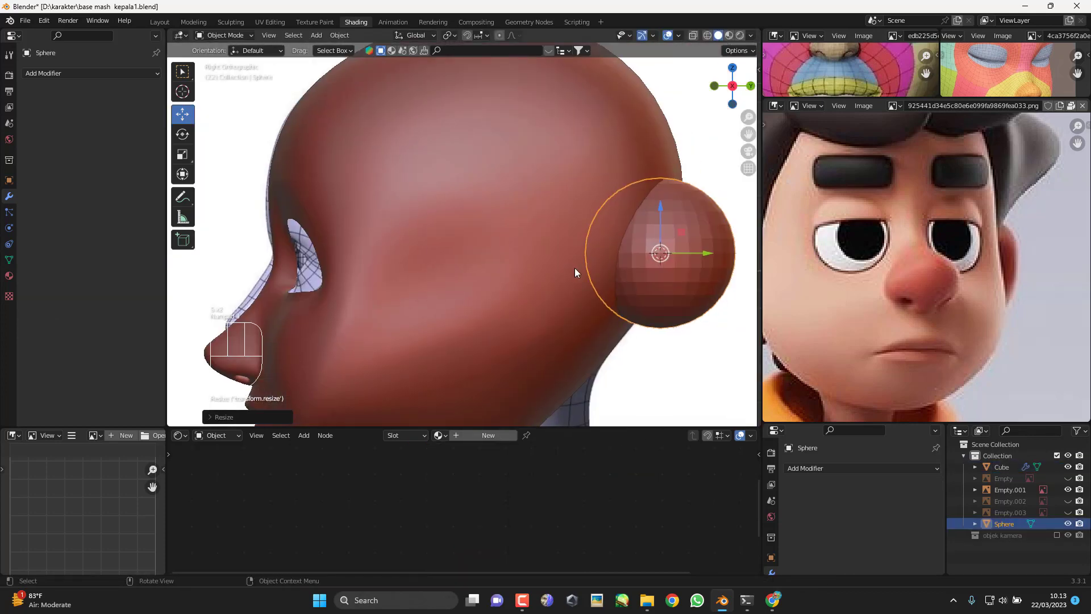
click(250, 262)
key(KP_1)
key(g)
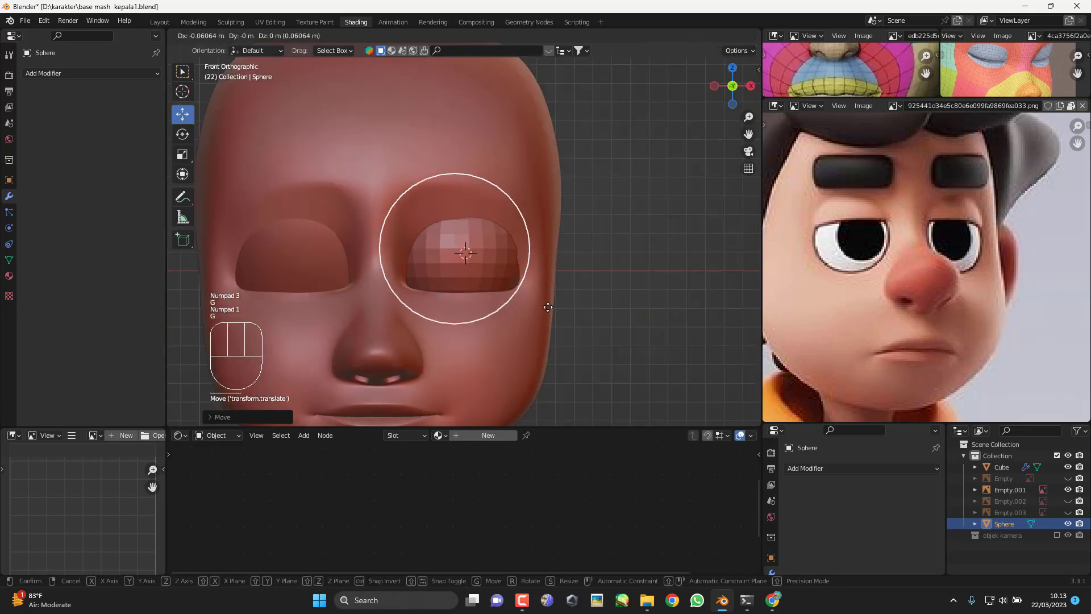
click(551, 311)
Step: Rotate the eyeball sphere by -90 degrees in side view so its pole faces forward
middle_drag(564, 319, 448, 326)
key(KP_3)
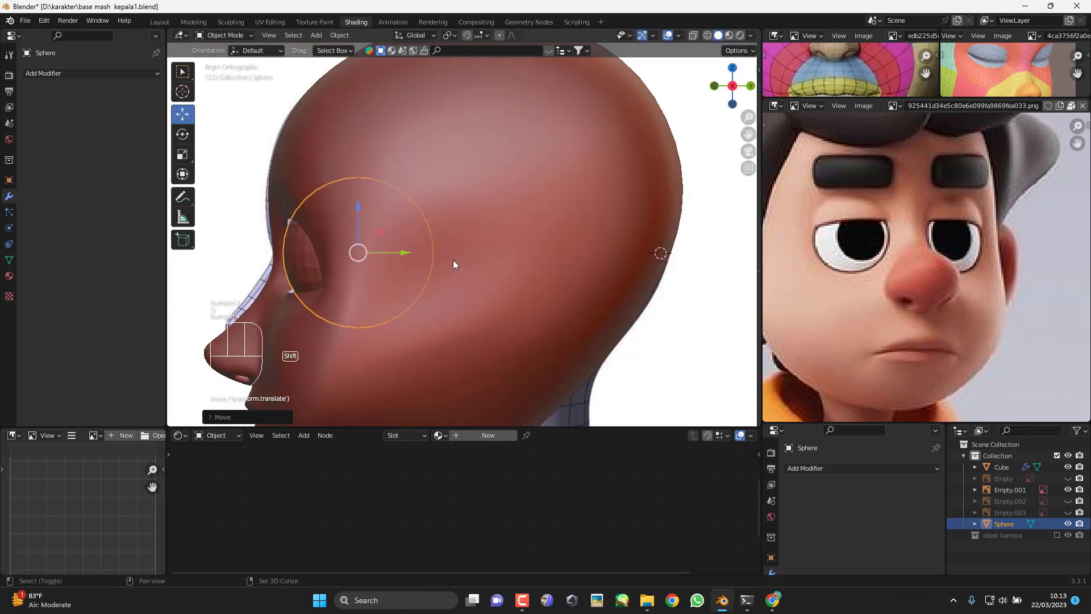
shift+middle_drag(455, 264, 518, 271)
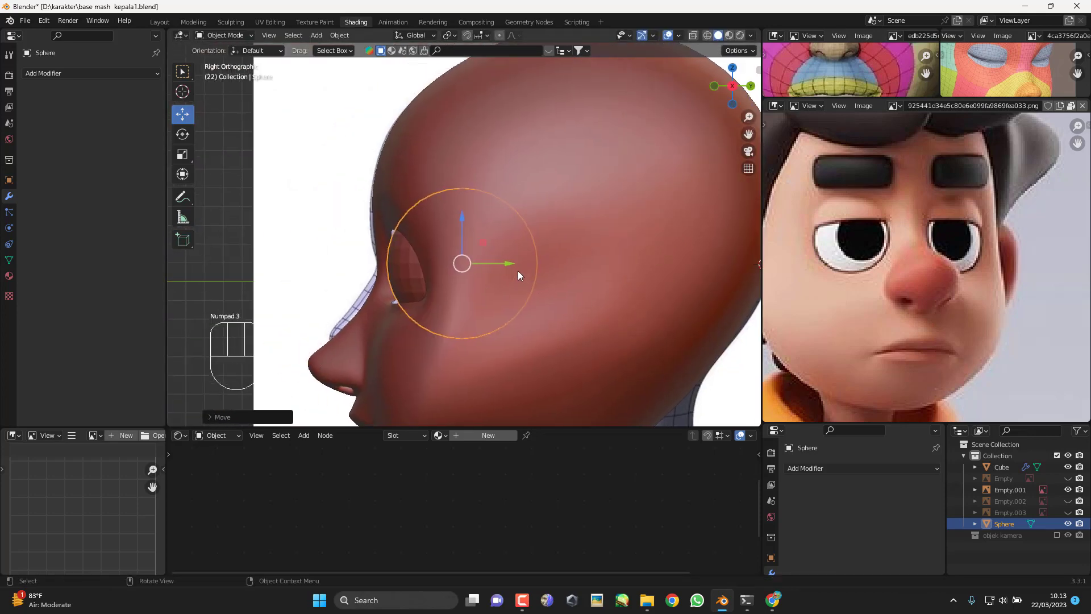
key(r)
key(KP_Subtract)
key(KP_9)
key(KP_0)
click(520, 265)
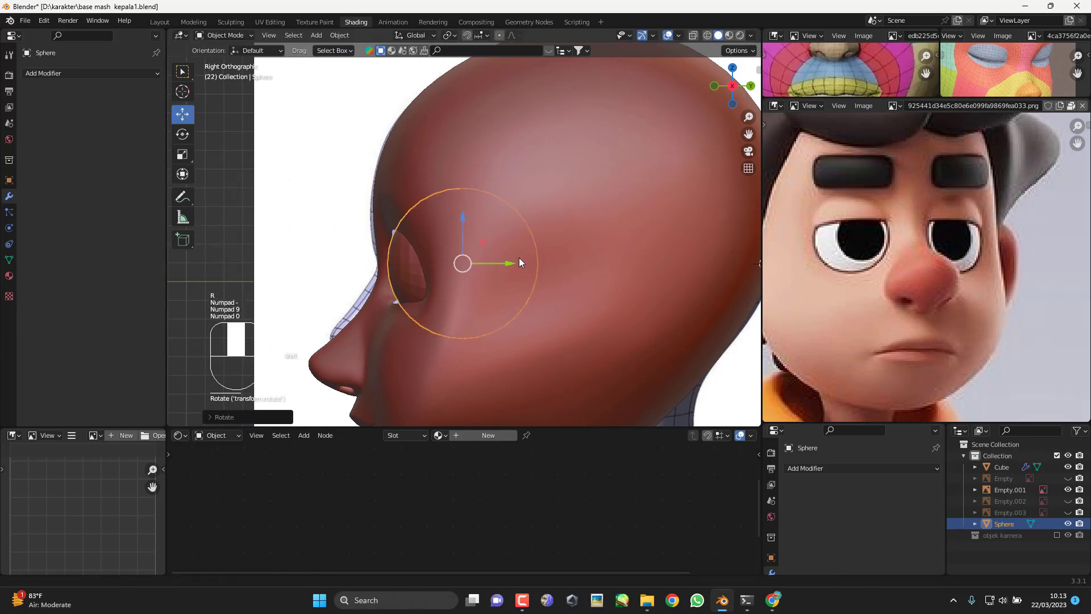
Step: Fine-tune the eyeball sphere's position behind the eye opening in side view and check it from the front
scroll(517, 258, up, 2)
key(g)
click(495, 263)
key(KP_1)
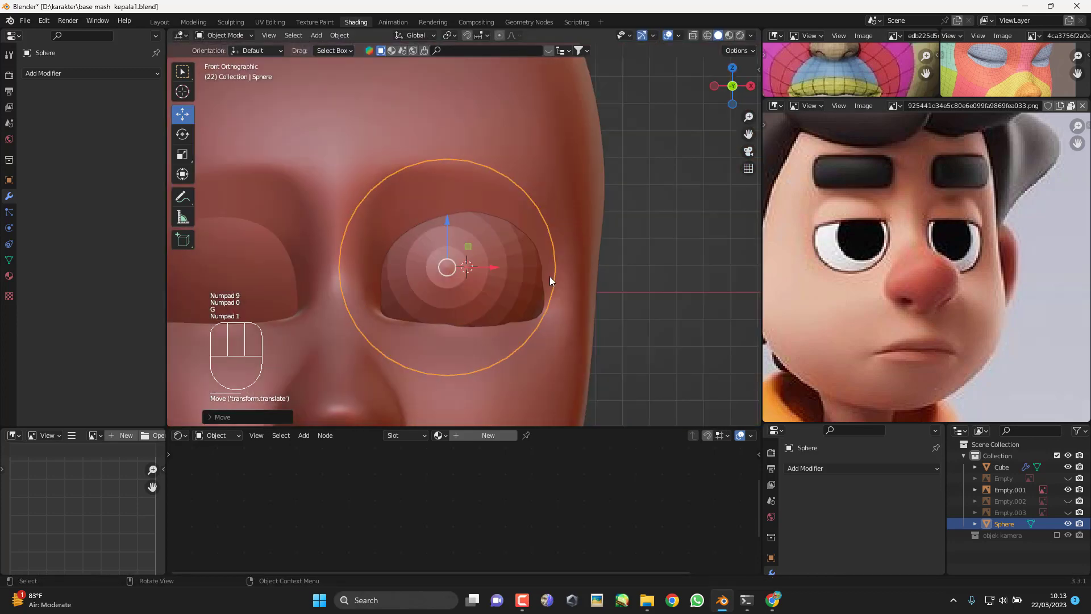
Step: Nudge the eyeball sphere in front and side views so it sits closer behind the eye opening
key(g)
click(548, 275)
middle_drag(535, 283, 451, 259)
key(KP_3)
drag(565, 271, 575, 271)
middle_drag(523, 289, 625, 330)
click(625, 329)
middle_drag(529, 328, 629, 329)
Step: Edit the head mesh and move the selected lower eyelid vertices slightly along Y toward the eyeball
key(Tab)
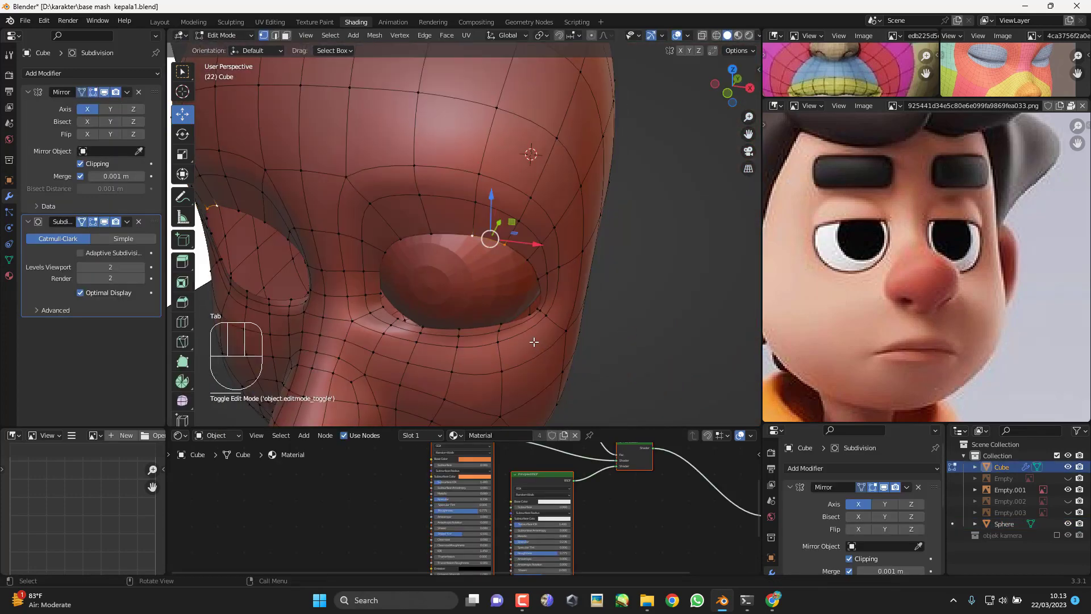
middle_drag(533, 342, 490, 387)
scroll(446, 263, up, 2)
shift+middle_drag(375, 224, 439, 266)
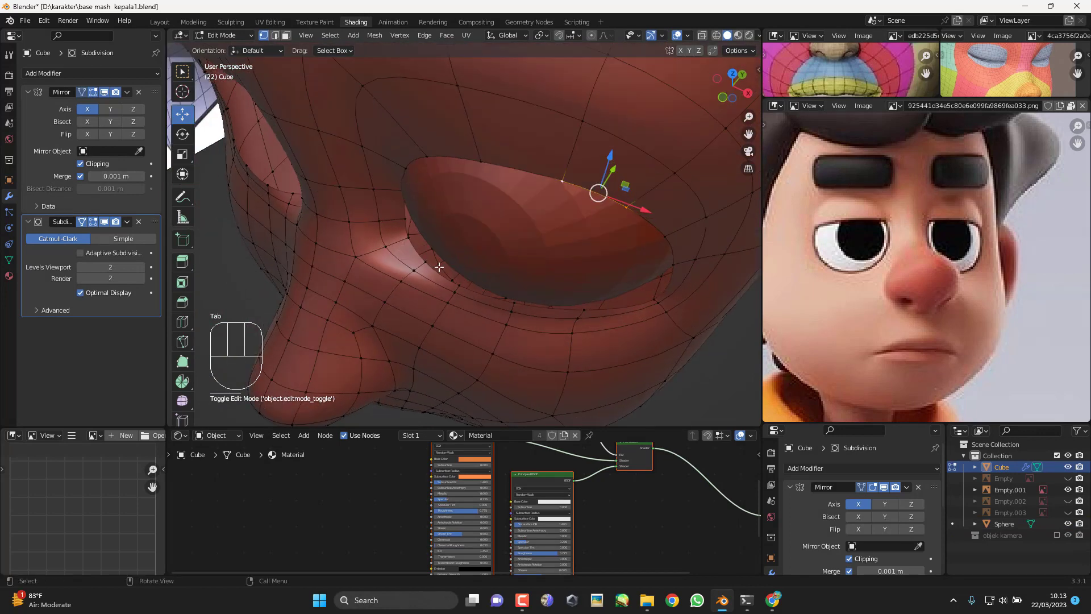
shift+click(579, 317)
middle_drag(584, 316, 573, 304)
drag(560, 307, 557, 310)
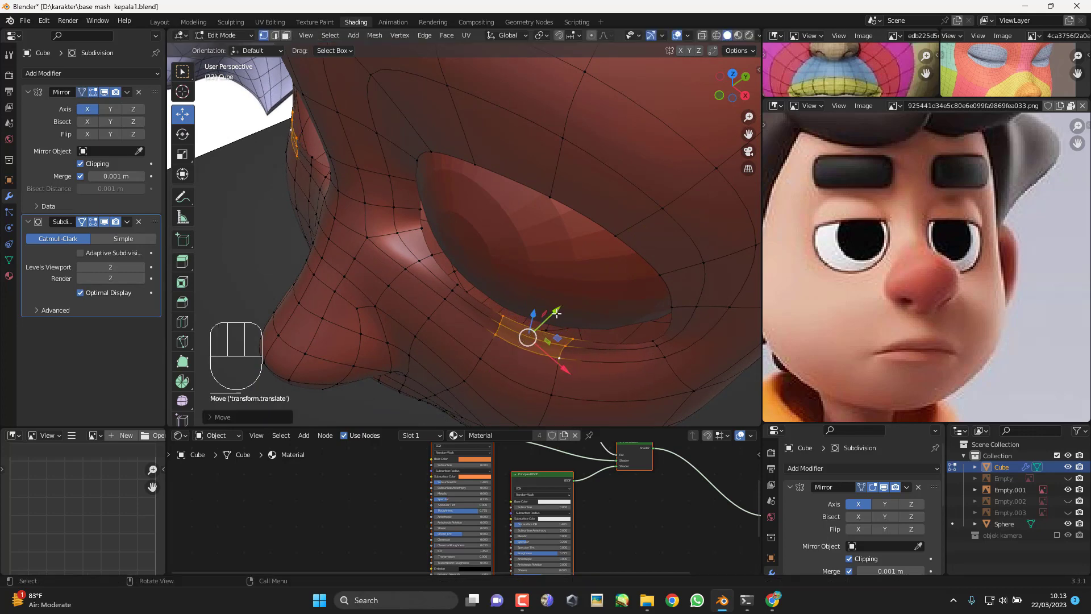
middle_drag(558, 310, 631, 249)
Step: Inspect the fit between the eyelids and the eyeball from the front and at an angle
key(Tab)
middle_drag(554, 298, 680, 281)
middle_drag(680, 282, 414, 214)
key(KP_1)
middle_drag(502, 232, 481, 299)
middle_drag(404, 258, 498, 182)
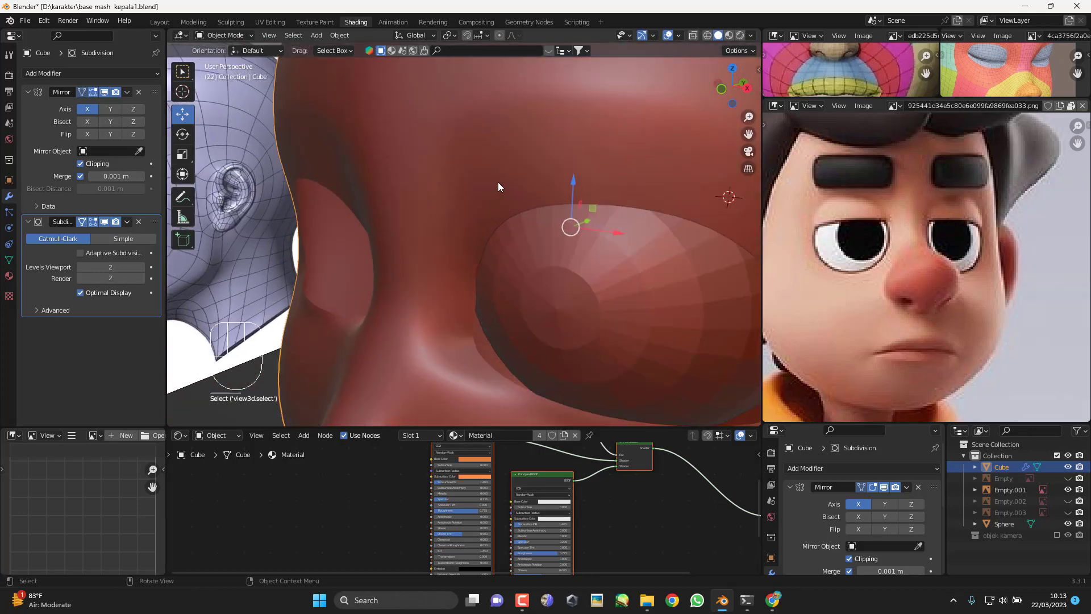
Step: Select the inner upper eyelid rim vertices and shift them along Y, adjusting them in front view
key(Tab)
click(513, 214)
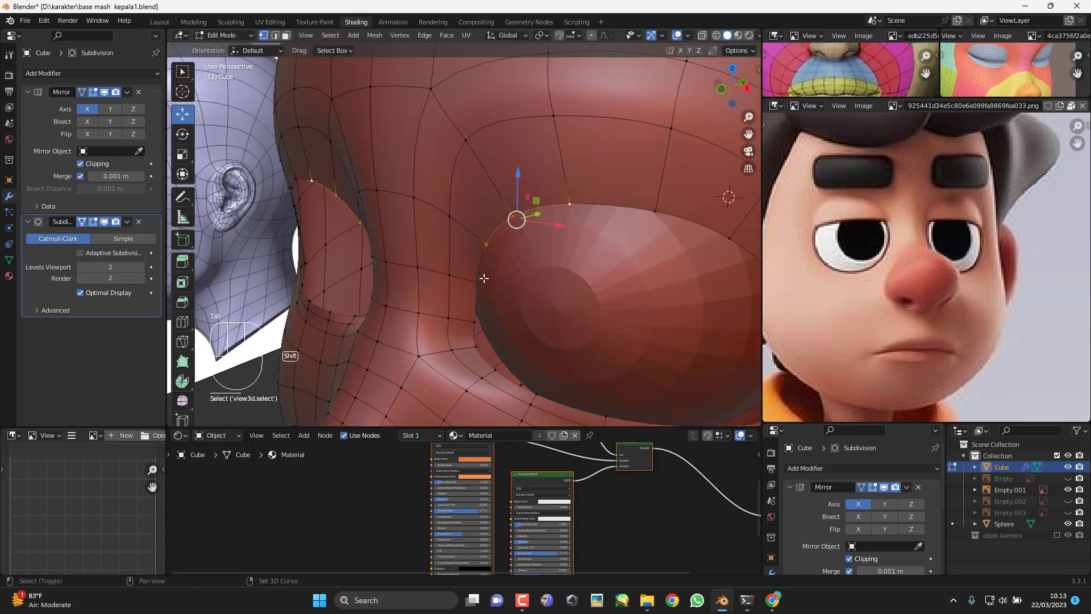
middle_drag(484, 278, 501, 227)
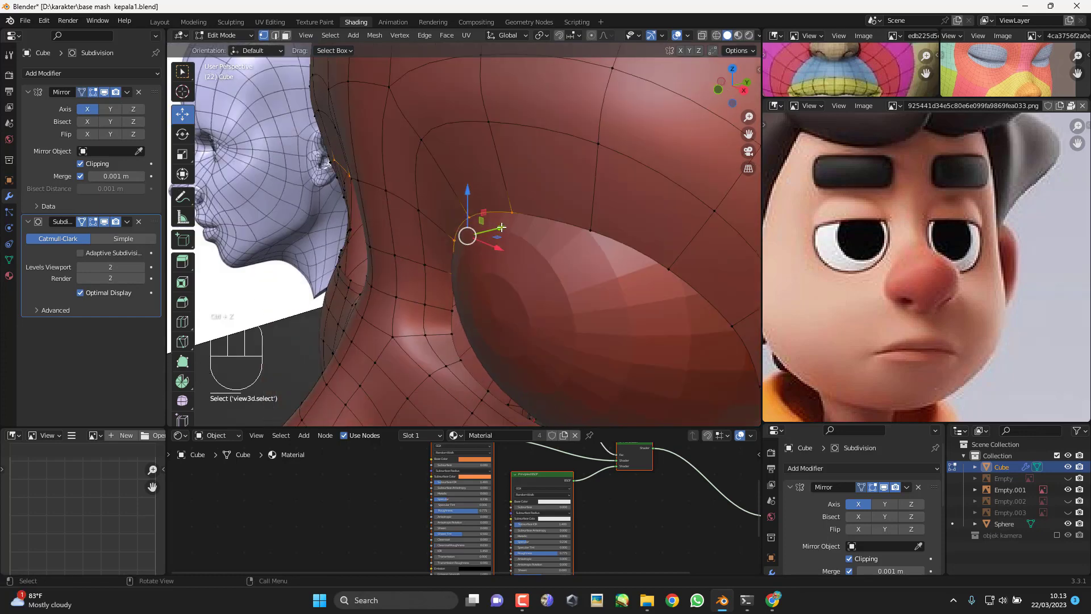
drag(501, 227, 496, 228)
key(KP_1)
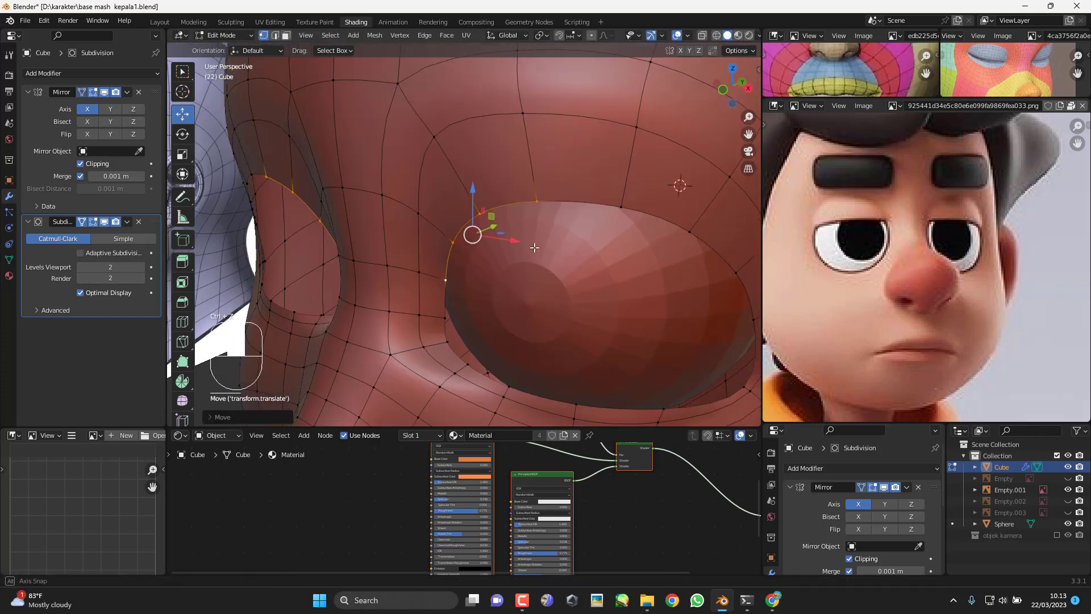
key(g)
click(567, 214)
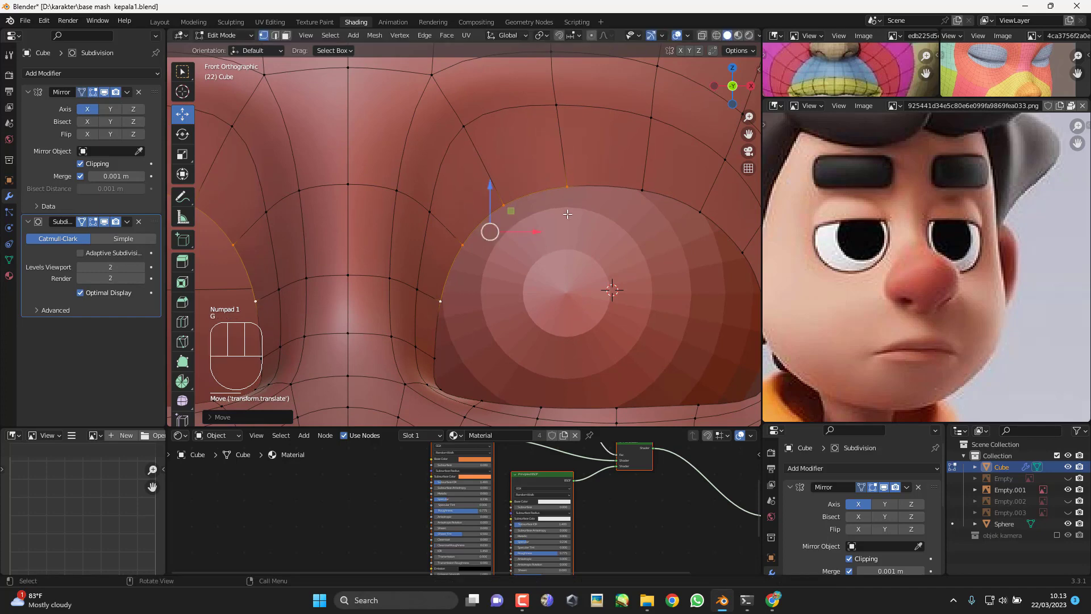
Step: Reposition the upper eyelid rim vertices and the brow vertex above them to even their spacing
click(643, 184)
key(g)
click(642, 183)
shift+click(651, 119)
shift+middle_drag(648, 179, 614, 243)
key(g)
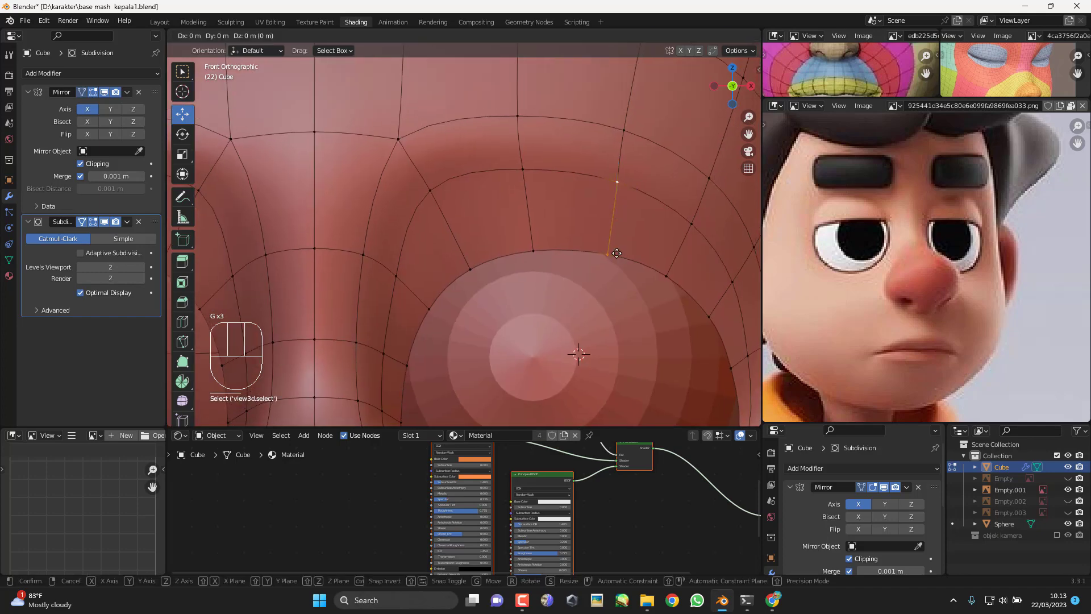
key(g)
click(611, 253)
click(536, 253)
key(g)
key(g)
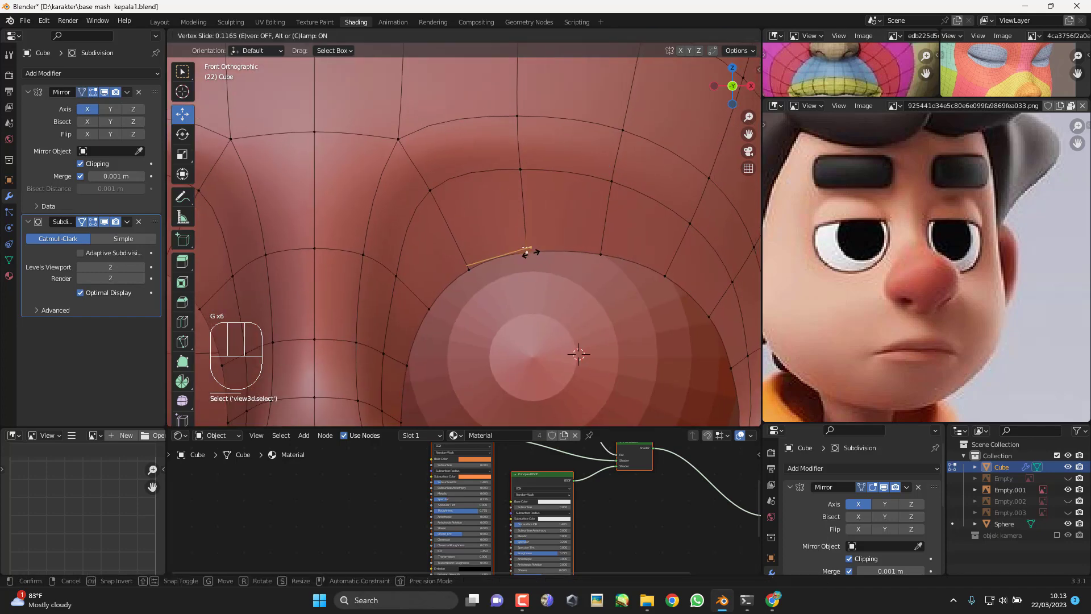
click(526, 252)
Step: Move the outer lower eye-corner vertex along Y so the eyelid sits closer to the eyeball
scroll(580, 290, down, 2)
shift+middle_drag(625, 326, 606, 312)
key(Tab)
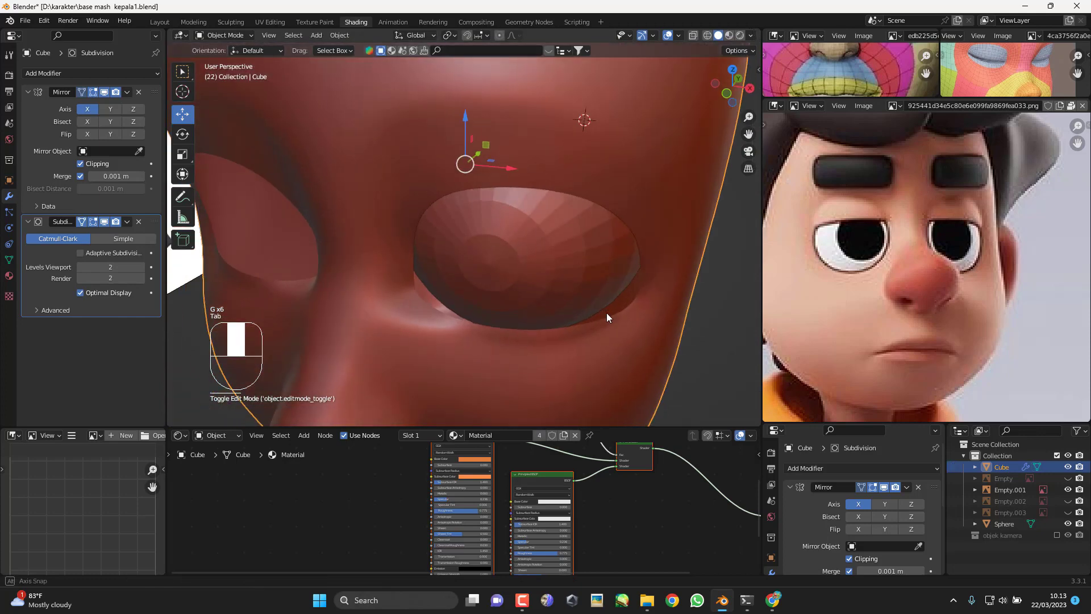
key(Tab)
scroll(625, 307, up, 3)
click(679, 291)
shift+middle_drag(652, 276, 597, 294)
scroll(597, 293, up, 2)
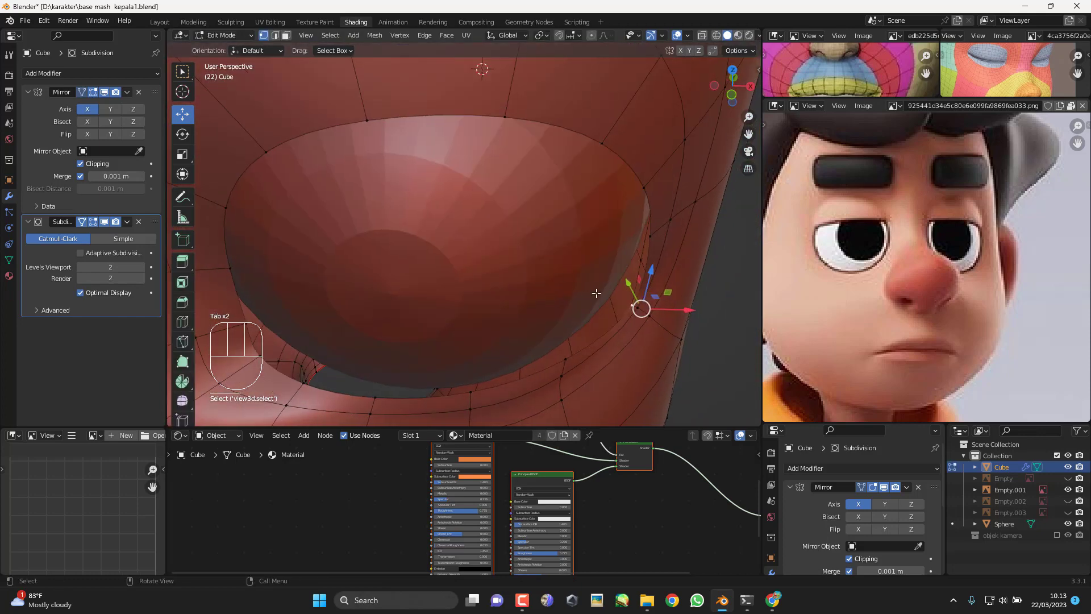
drag(631, 282, 616, 268)
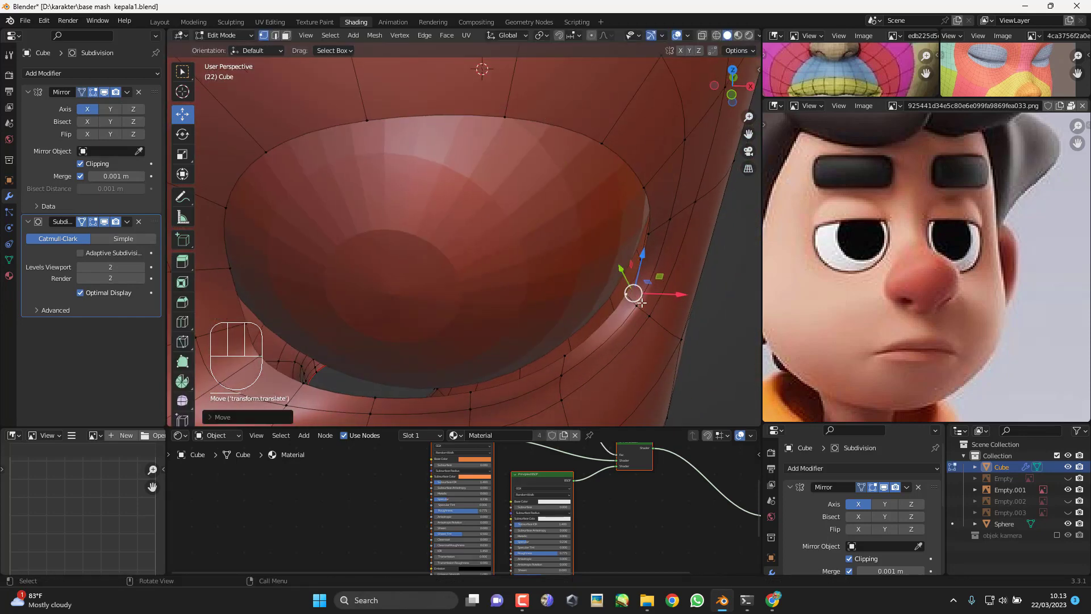
middle_drag(642, 305, 532, 227)
Step: In side view, move the outer eye-corner vertices and the neighbouring cheek vertices back toward the ear
key(KP_3)
shift+middle_drag(512, 311, 481, 261)
key(g)
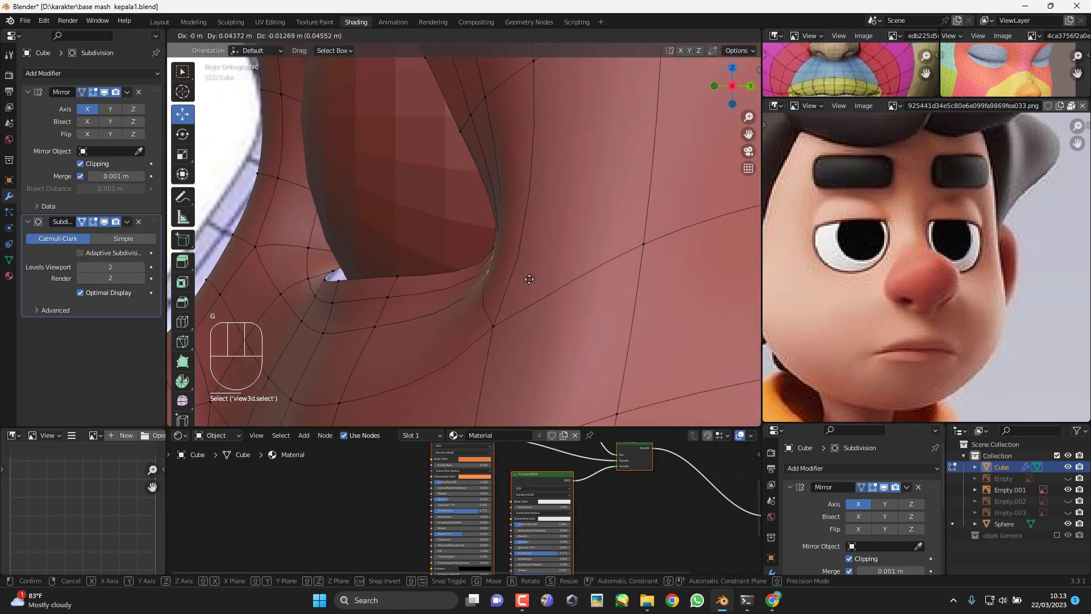
key(g)
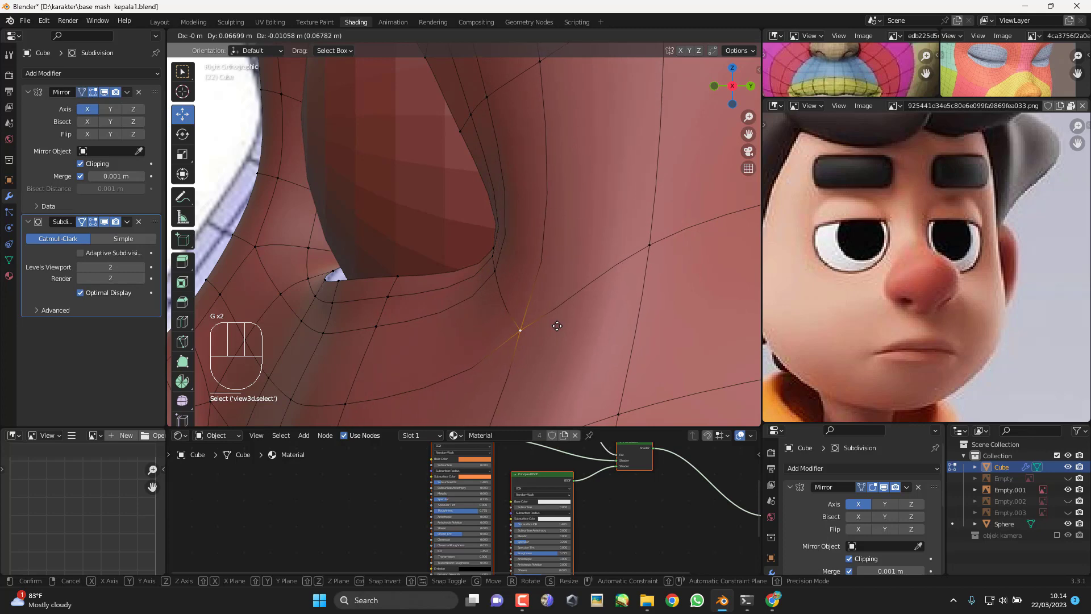
click(572, 334)
scroll(571, 334, down, 3)
shift+middle_drag(568, 334, 539, 303)
click(527, 312)
shift+click(546, 213)
key(g)
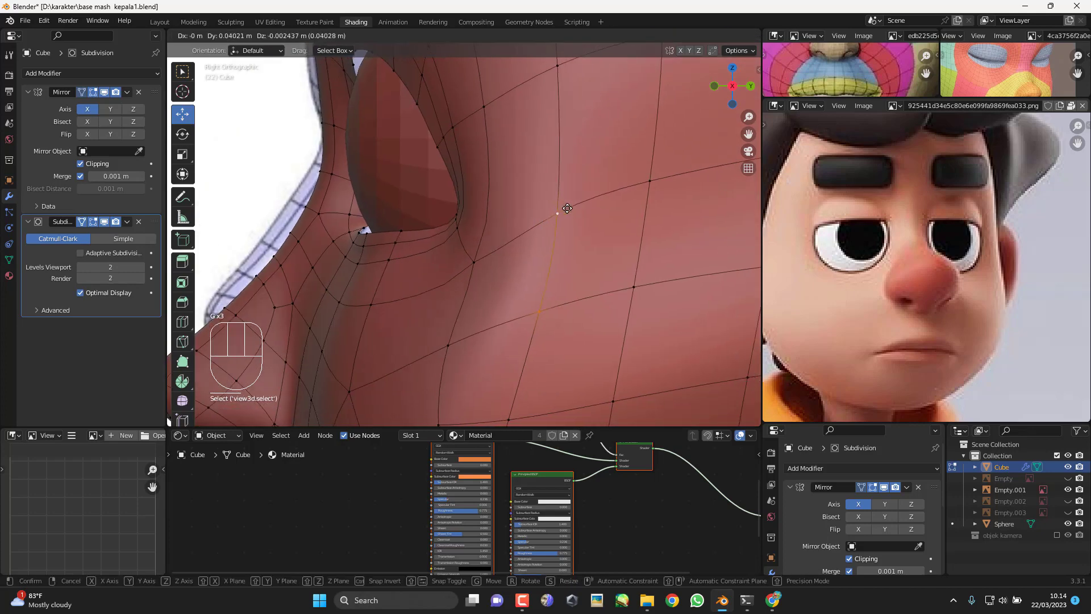
click(575, 209)
Step: Slide the cheek vertices below the outer eye corner backward along their edges
shift+middle_drag(461, 333, 470, 246)
click(461, 259)
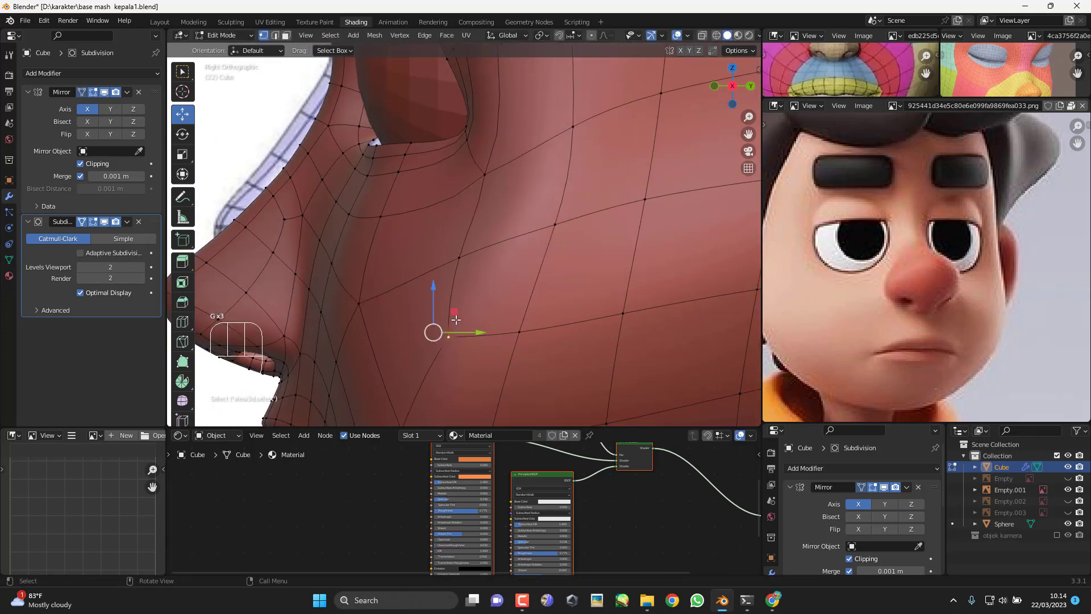
key(g)
key(g)
click(471, 324)
click(556, 225)
shift+click(518, 339)
key(g)
key(g)
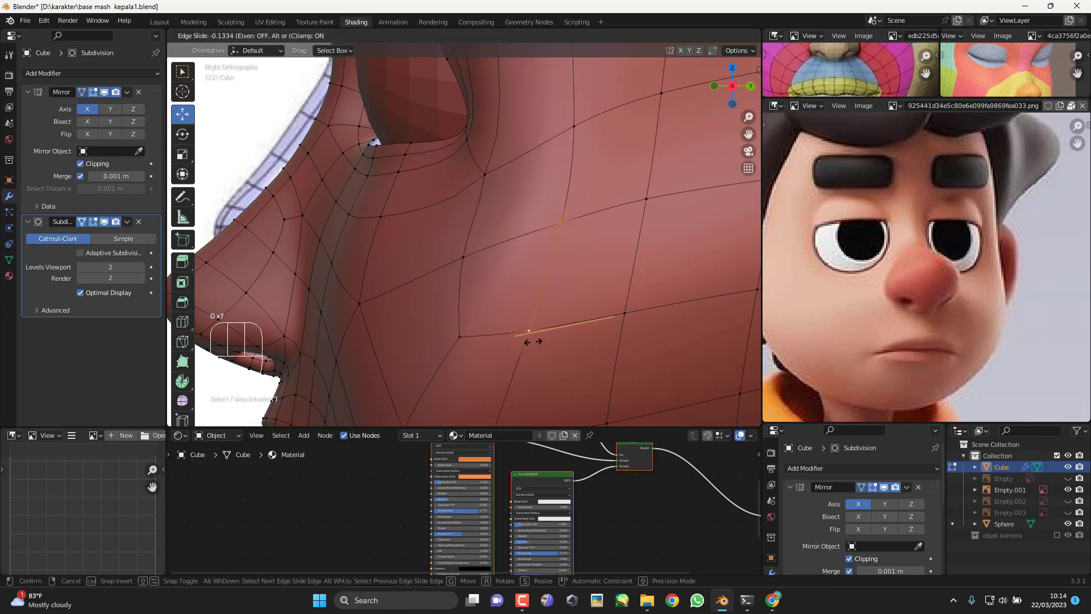
click(549, 345)
Step: Slide the lower cheek vertices beside the mouth and the mid-cheek vertex backward along their edges
shift+middle_drag(491, 422, 504, 318)
click(503, 327)
key(g)
key(g)
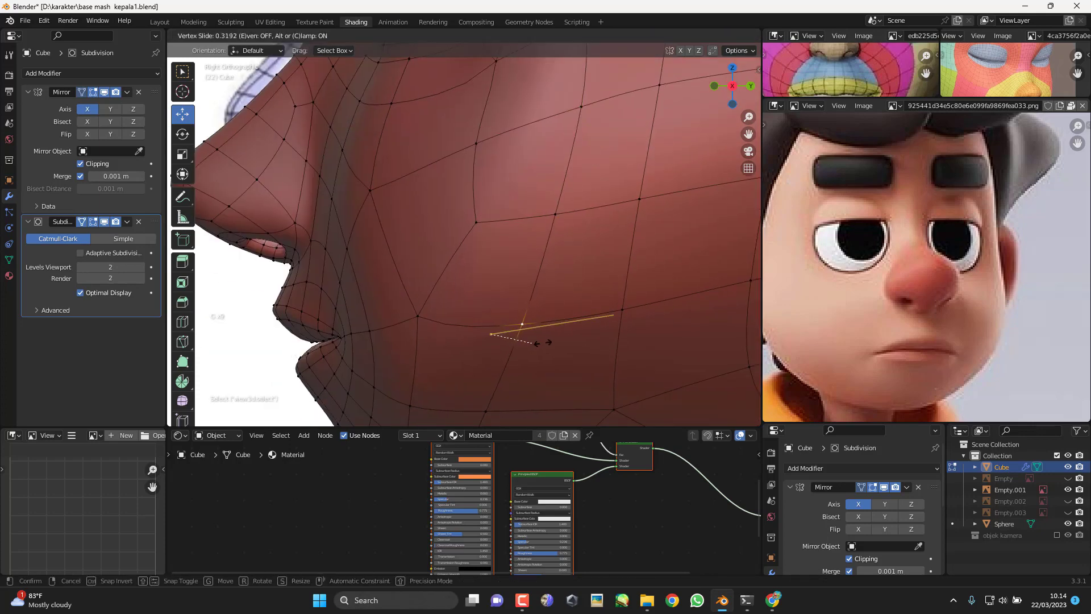
click(540, 343)
click(498, 394)
key(g)
key(g)
click(569, 213)
key(g)
key(g)
click(592, 211)
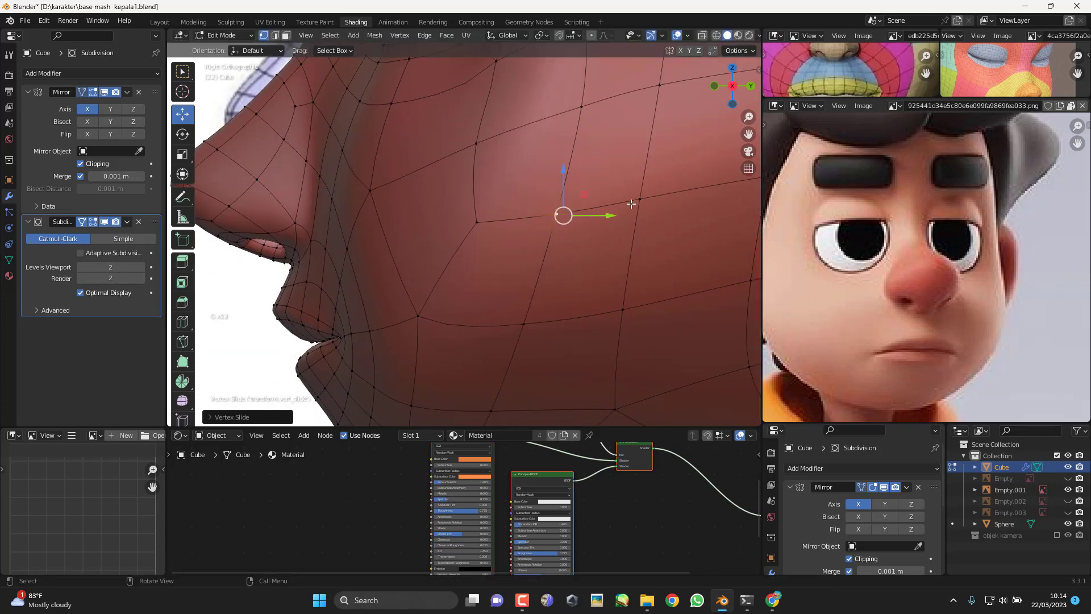
Step: Slide the next column of cheek edges backward, from mouth level up to eye level
click(634, 204)
shift+click(621, 306)
key(g)
key(g)
click(639, 293)
shift+middle_drag(640, 189, 592, 291)
click(614, 187)
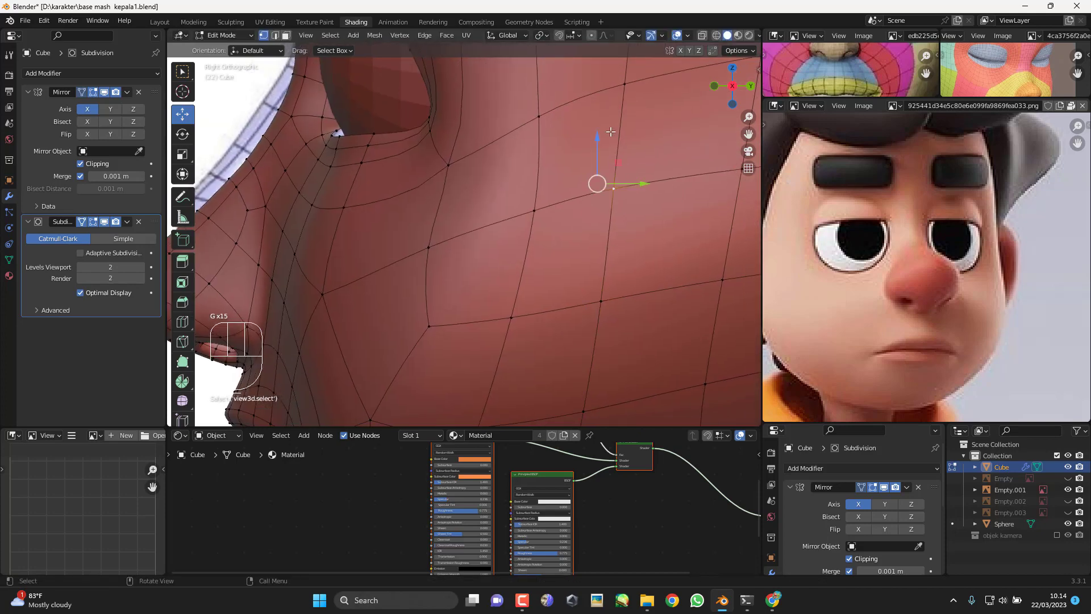
key(g)
key(g)
click(641, 99)
shift+middle_drag(596, 159, 589, 288)
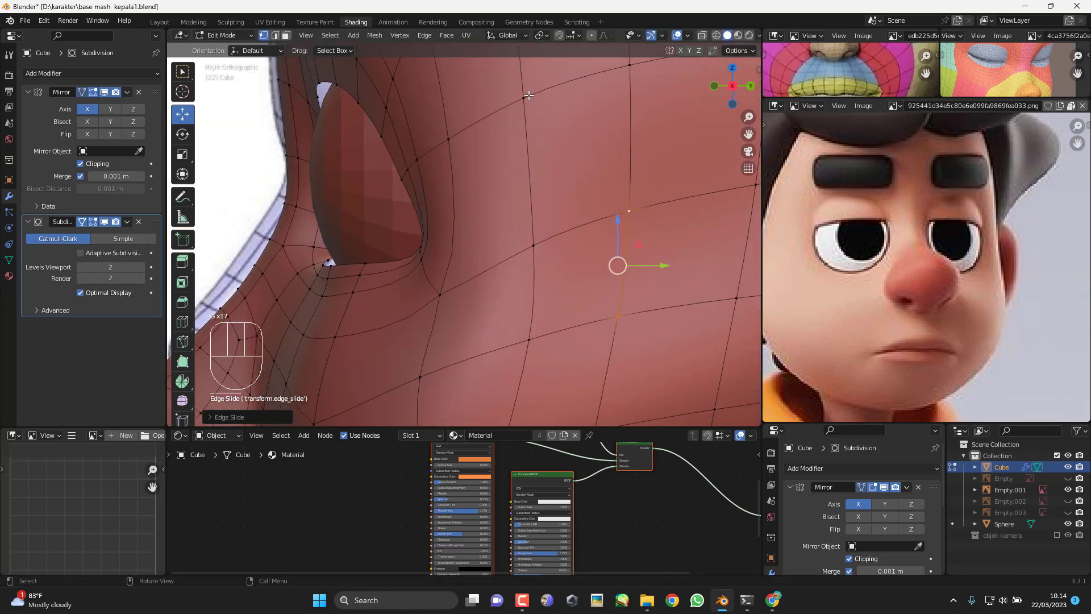
Step: Slide the individual temple and upper cheek vertices beside the eye backward to even out the grid
click(529, 96)
key(g)
key(g)
click(556, 90)
click(537, 242)
key(g)
key(g)
click(543, 241)
click(628, 207)
key(g)
key(g)
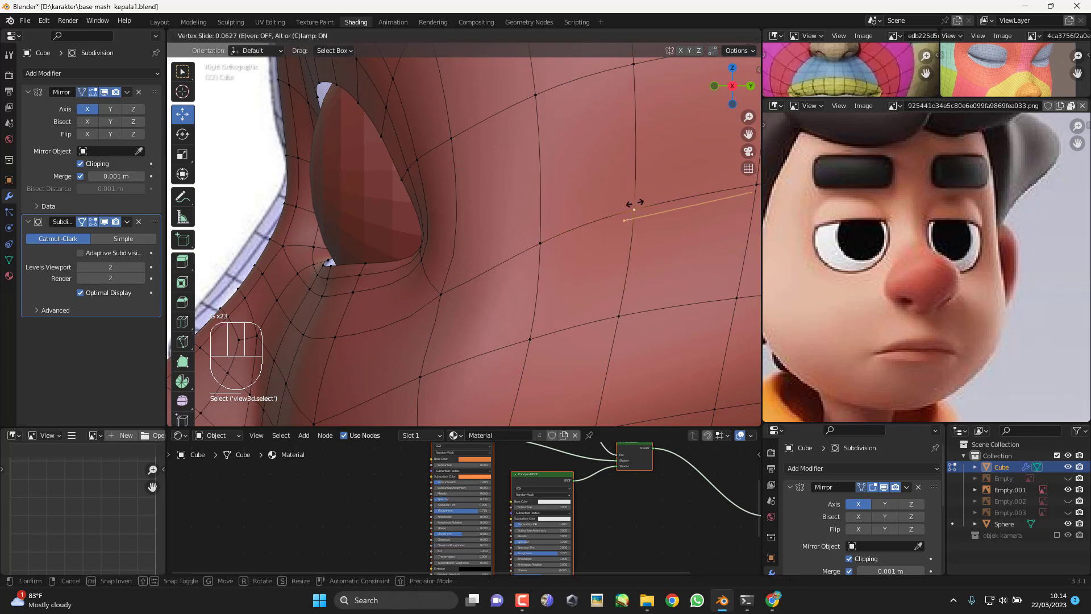
click(636, 205)
Step: Slide a lower cheek vertex in side view and the vertex outside the eye corner in front view
click(621, 314)
shift+middle_drag(600, 419, 581, 340)
click(581, 342)
key(g)
key(g)
click(586, 342)
middle_drag(552, 300, 578, 299)
key(KP_1)
click(674, 328)
key(g)
key(g)
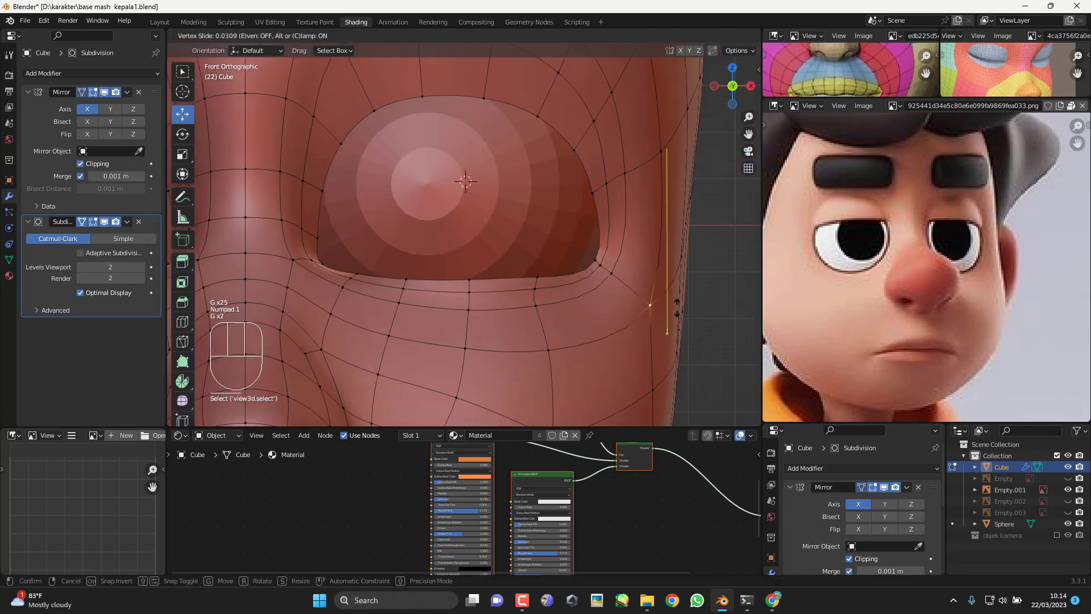
click(680, 303)
Step: Adjust the outer eye-corner vertices along Y, then reposition the corner vertex in side view
scroll(636, 261, up, 2)
shift+middle_drag(660, 266, 440, 244)
middle_drag(441, 244, 467, 252)
drag(448, 257, 446, 255)
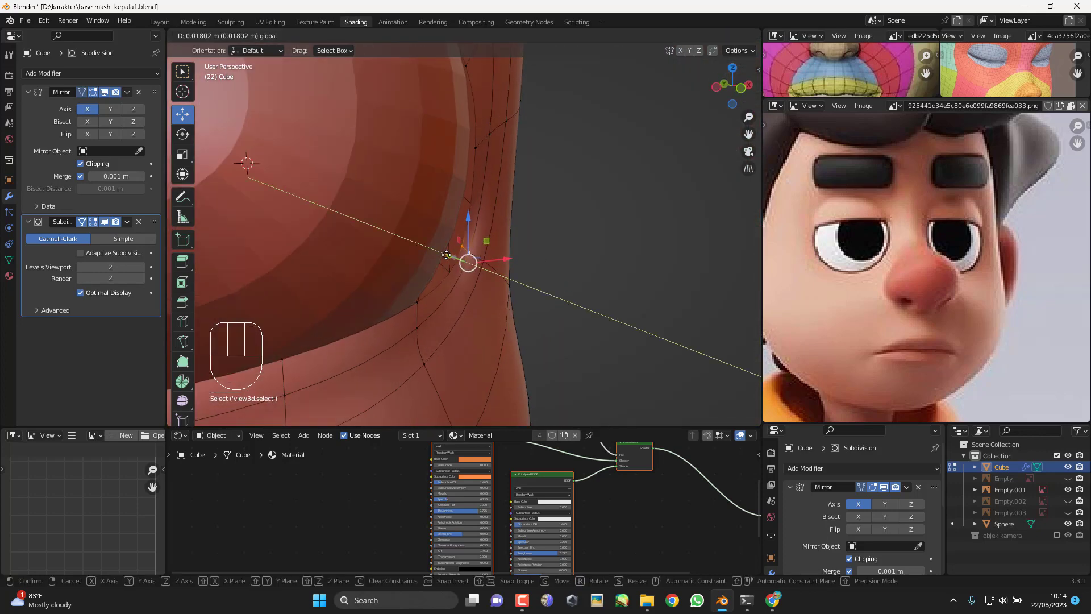
click(448, 257)
key(KP_3)
scroll(445, 263, up, 4)
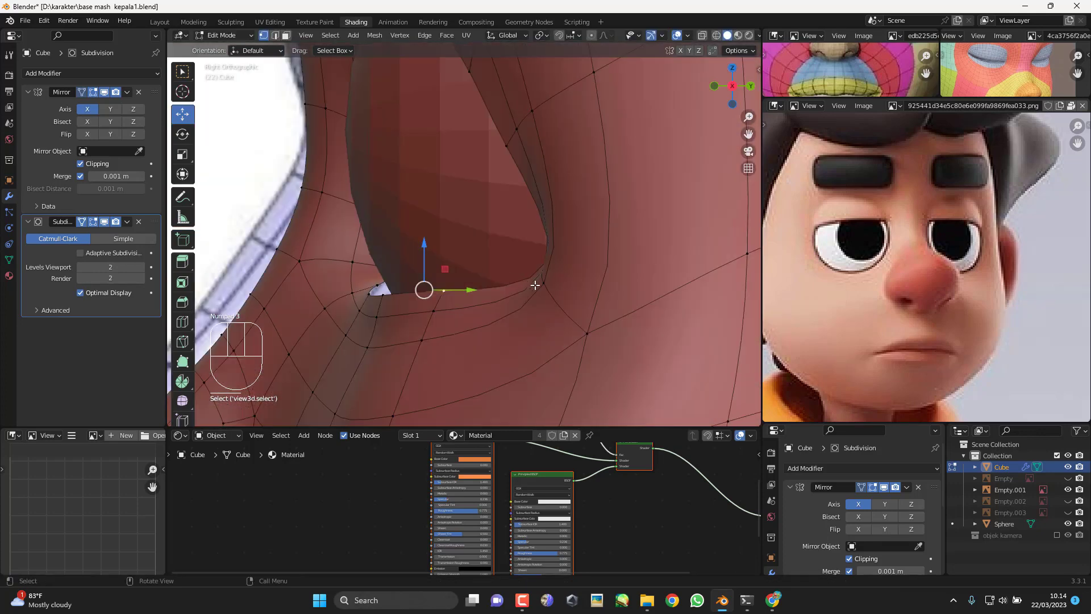
key(g)
click(569, 287)
Step: Move the vertex just behind and below the outer eye corner to smooth the surrounding edge flow
key(g)
key(g)
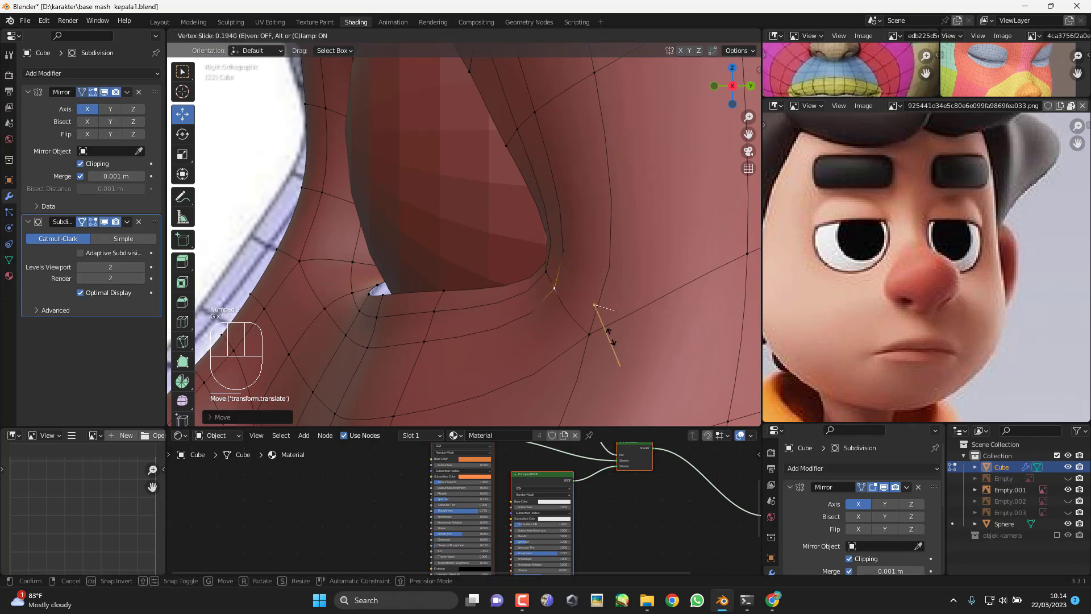
right_click(601, 328)
click(591, 341)
key(g)
key(g)
key(g)
click(619, 350)
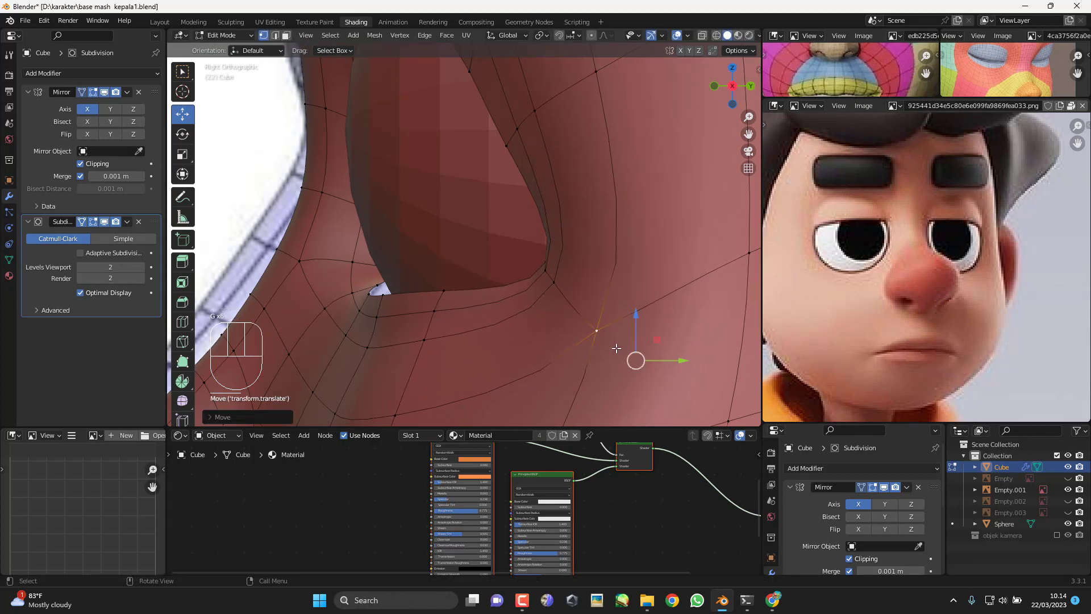
Step: Apply smooth shading to the eyeball sphere and review the eye from the front and at an angle
key(KP_1)
scroll(597, 317, down, 6)
key(Tab)
click(514, 243)
right_click(514, 245)
click(516, 247)
middle_drag(516, 250, 609, 298)
click(609, 298)
key(KP_1)
shift+middle_drag(506, 269, 540, 290)
click(532, 309)
scroll(536, 310, up, 5)
key(KP_1)
Step: Edit the head mesh and slide the inner edge segment below the lower eyelid to adjust its spacing
key(Tab)
scroll(689, 315, down, 3)
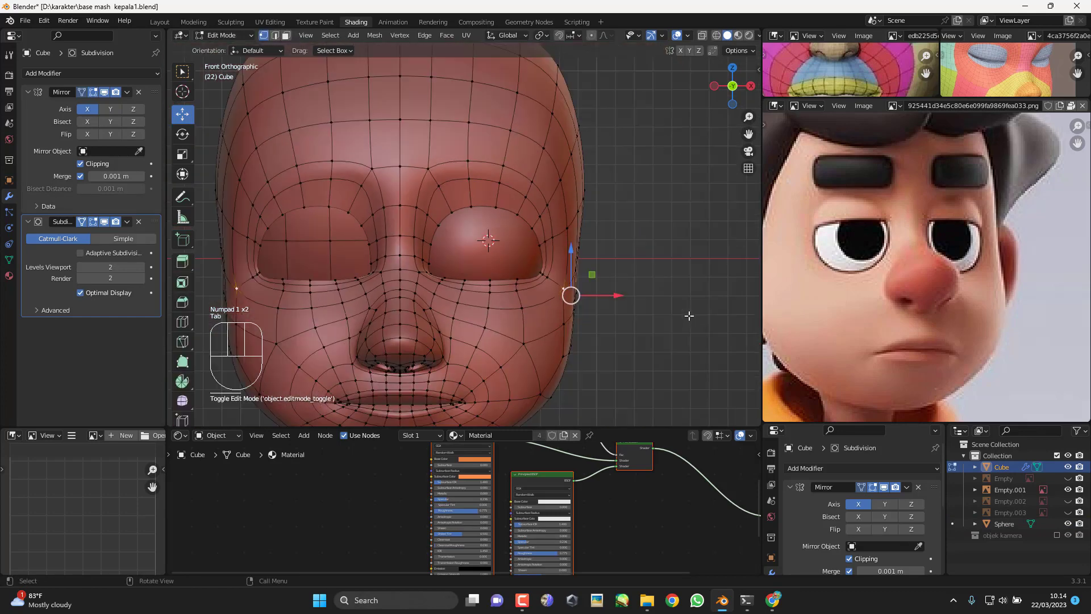
scroll(596, 316, up, 2)
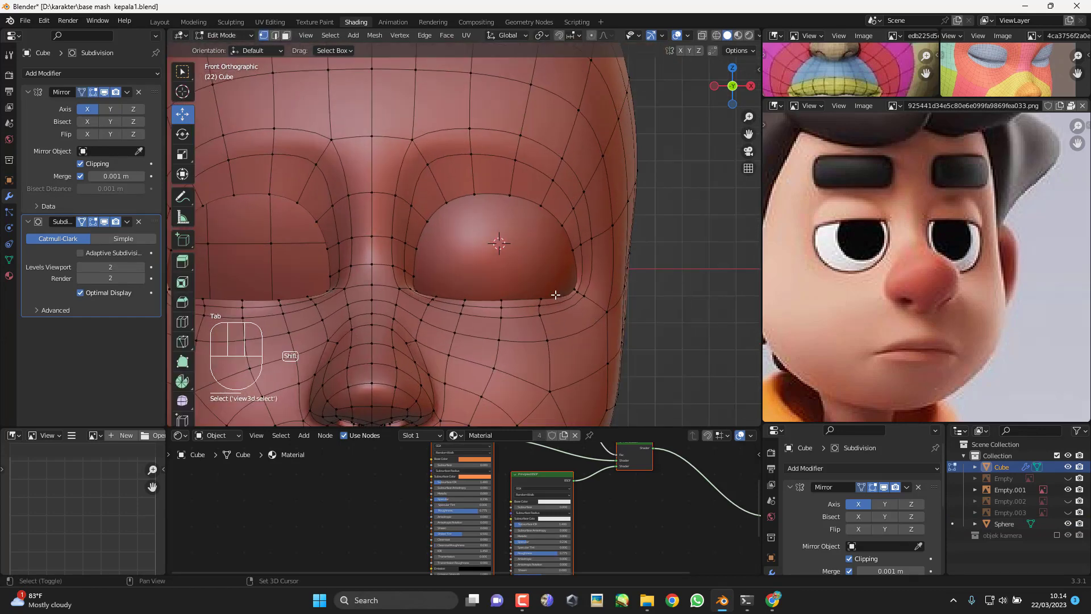
scroll(571, 281, up, 2)
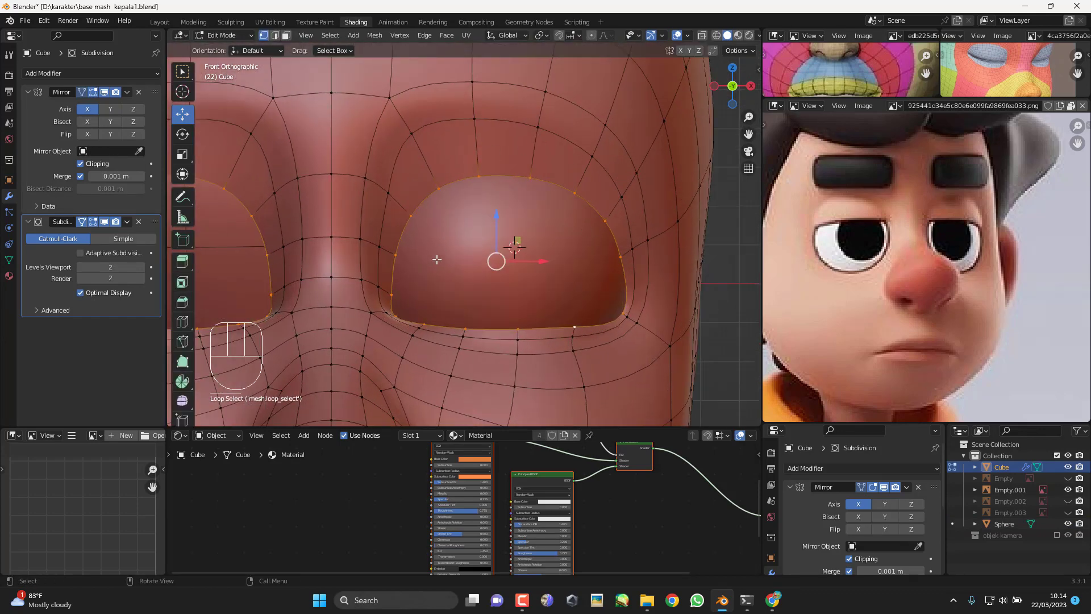
middle_drag(597, 297, 496, 307)
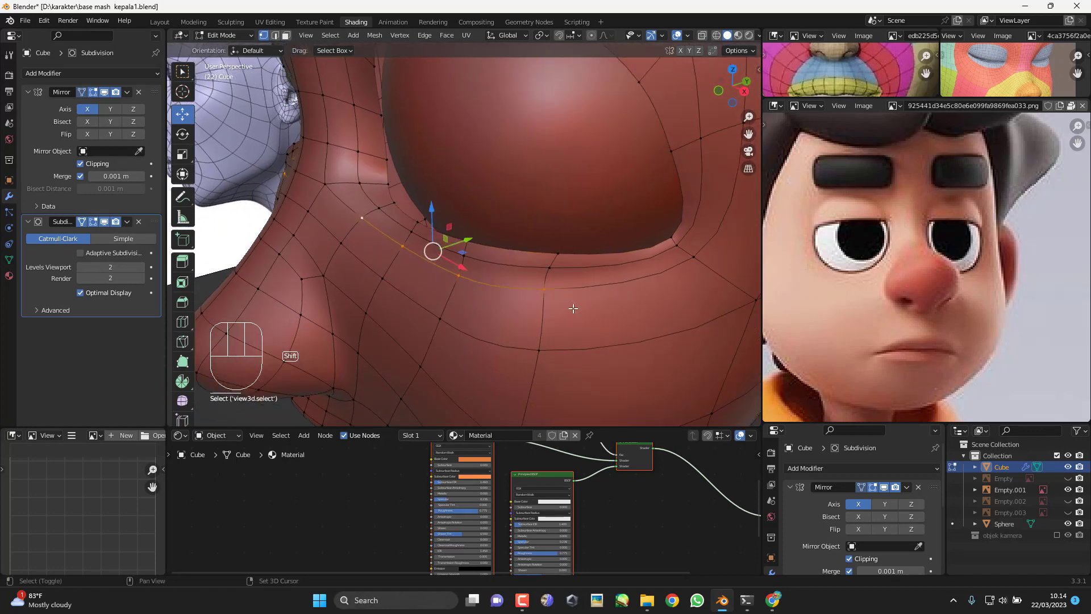
key(g)
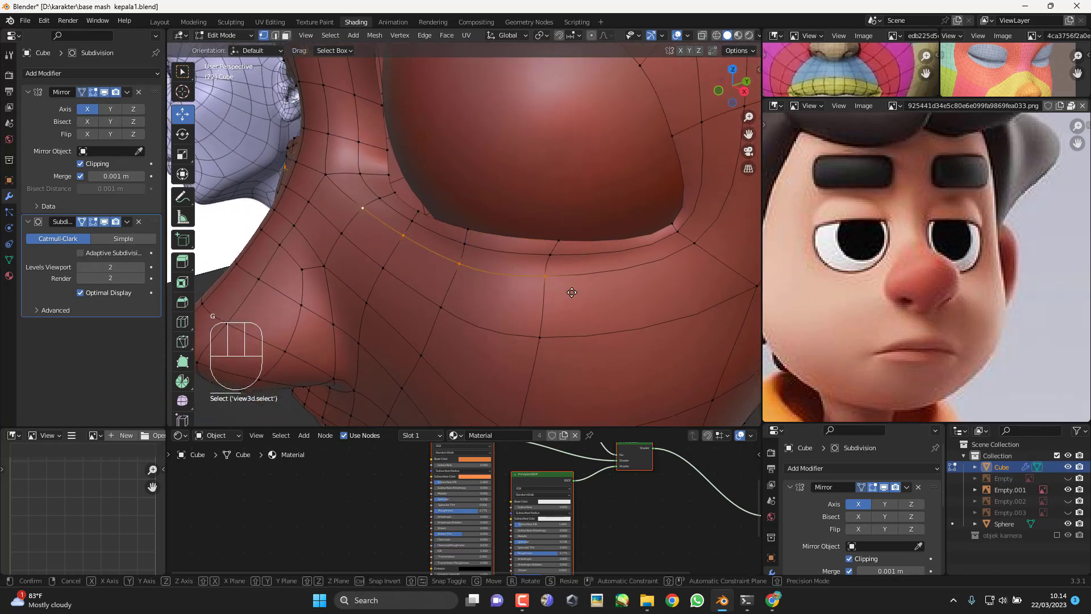
key(g)
click(575, 305)
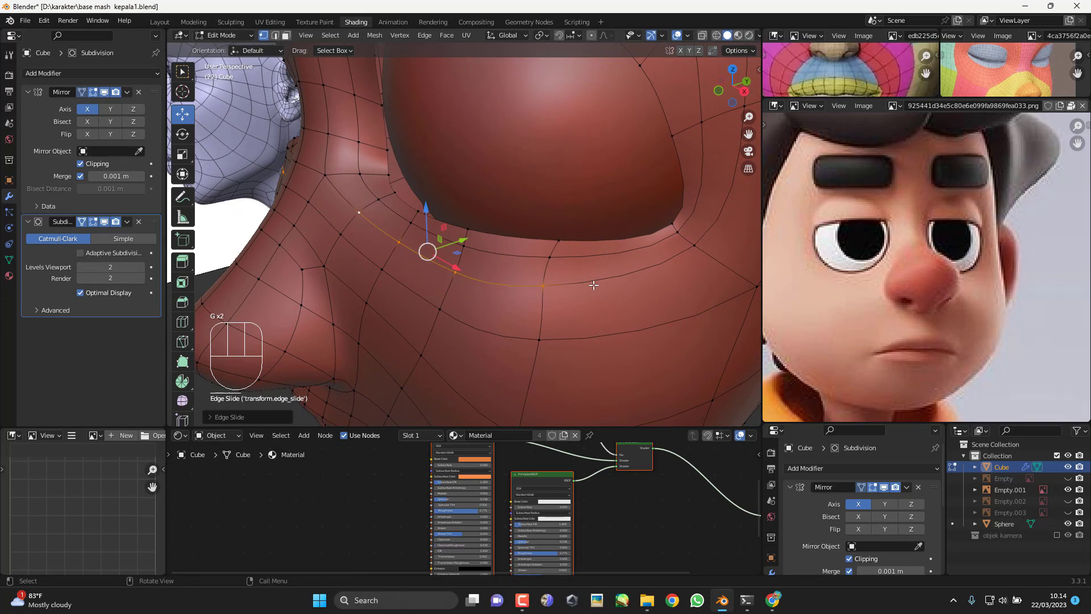
Step: Slide the vertices on the two edge loops beneath the middle of the lower eyelid to even out their spacing
click(553, 288)
key(g)
key(g)
click(557, 289)
click(553, 262)
key(g)
key(g)
click(559, 268)
click(552, 292)
key(g)
key(g)
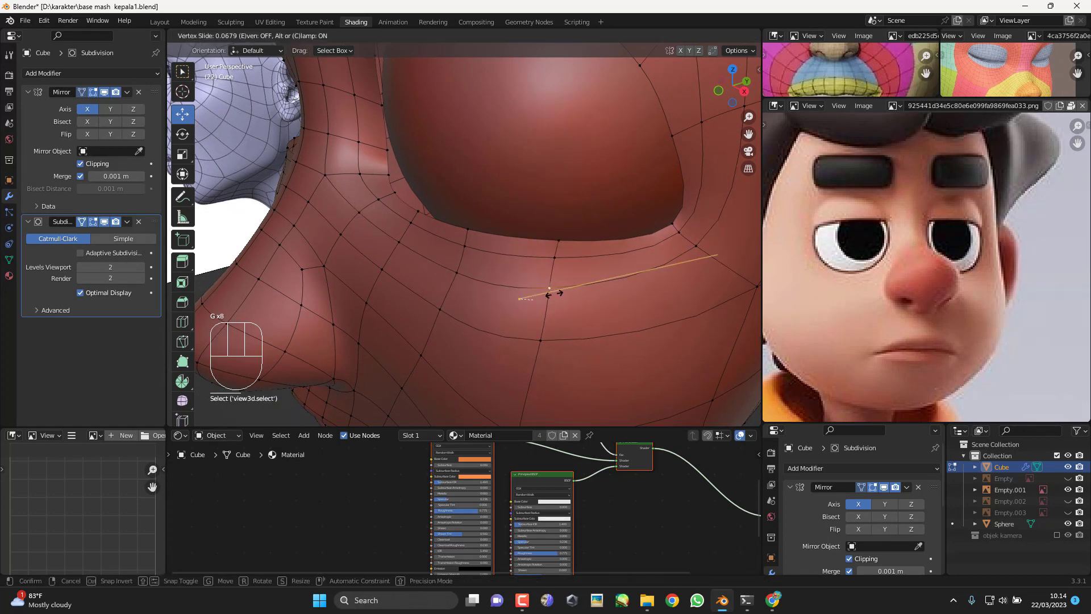
click(554, 261)
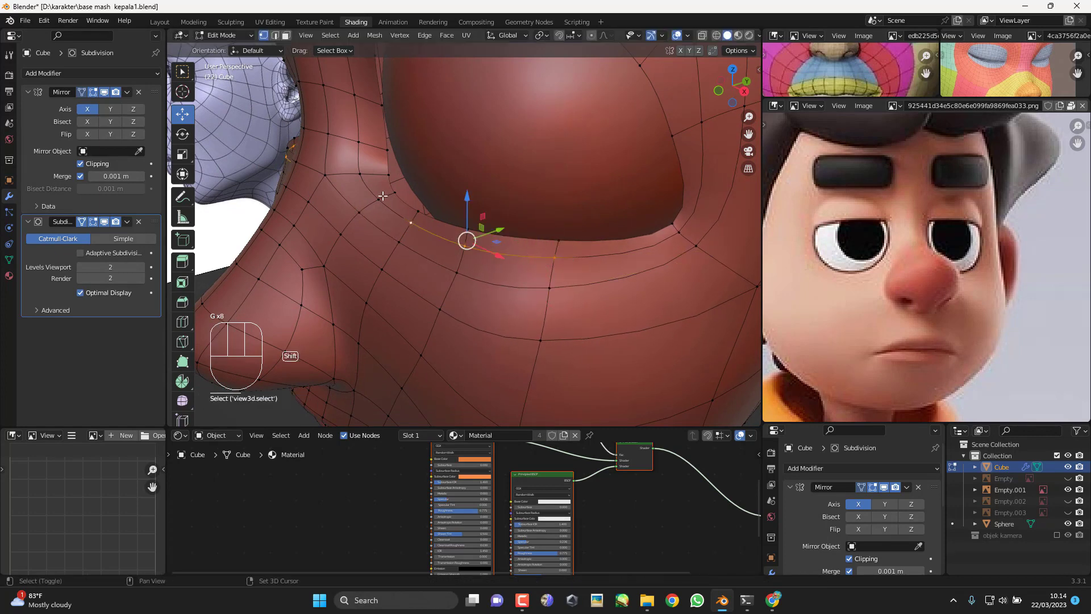
Step: Slide the inner edge segment along the lower eyelid downward, and slide the mid-lid vertex beneath it to match
key(g)
key(g)
click(539, 272)
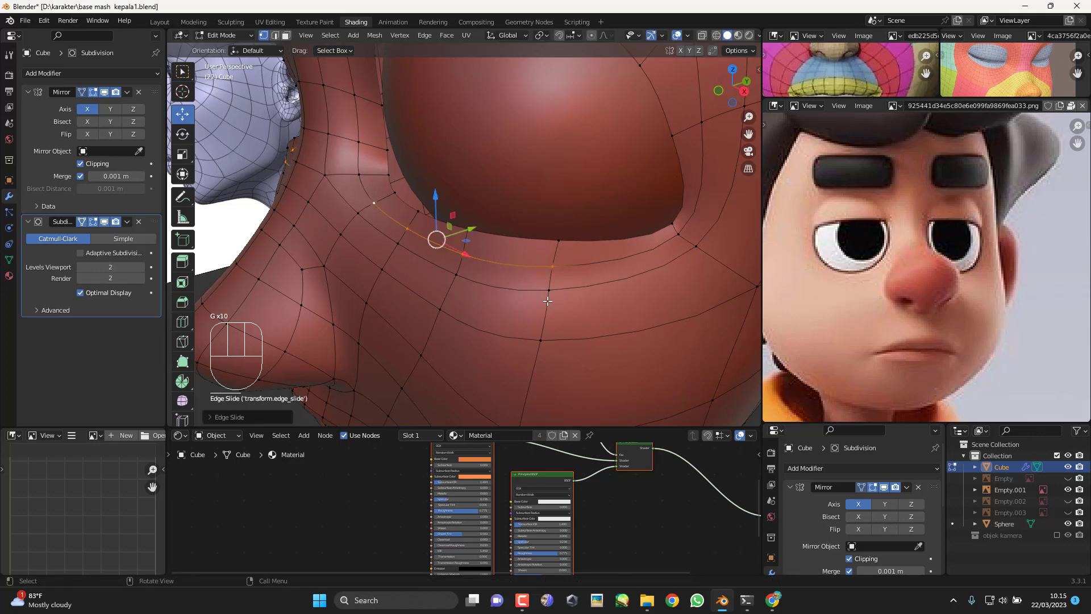
click(548, 300)
key(g)
key(g)
click(548, 307)
Step: Slide the two edge segments running from below the lower eyelid toward the outer eye corner down the cheek
shift+click(695, 252)
shift+middle_drag(695, 257, 641, 266)
key(g)
key(g)
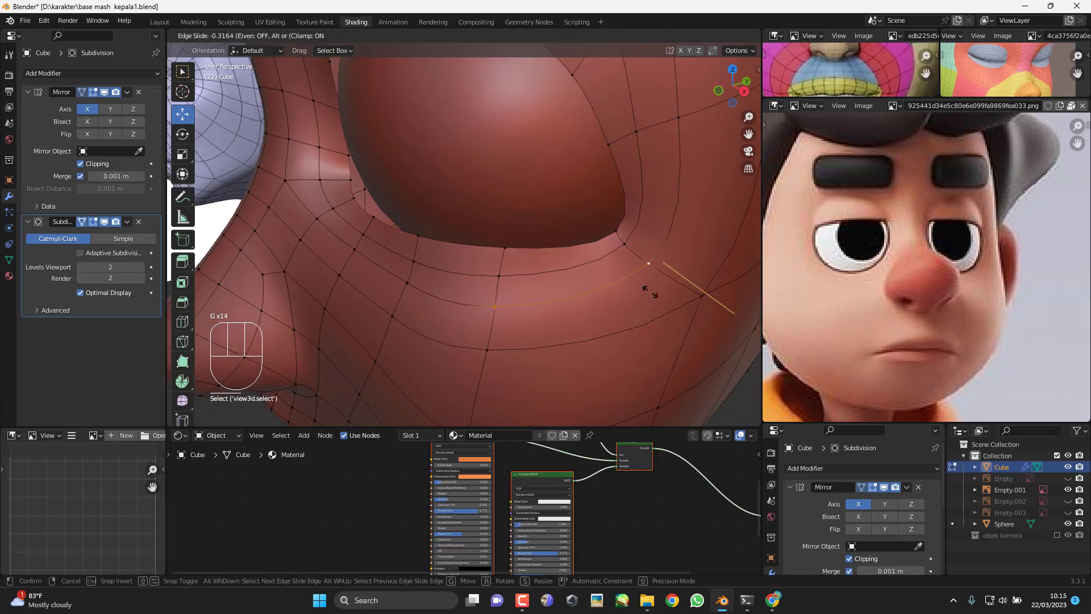
click(652, 294)
click(699, 306)
shift+middle_drag(523, 334, 522, 311)
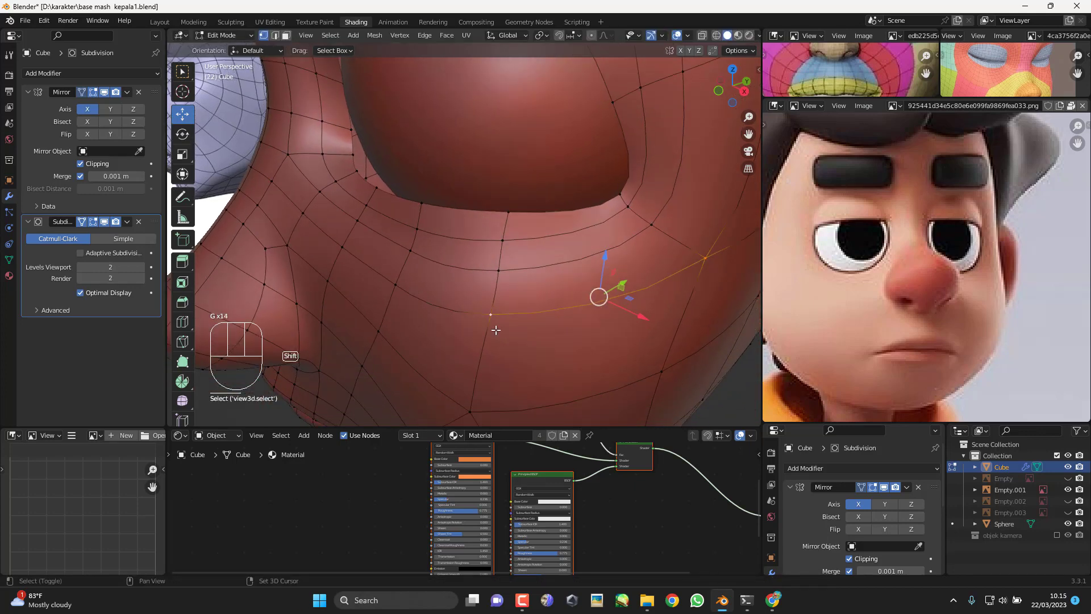
key(g)
key(g)
click(521, 363)
Step: Reposition the outer cheek edge in front view, and move its outer vertex from an angled side view
key(KP_1)
key(g)
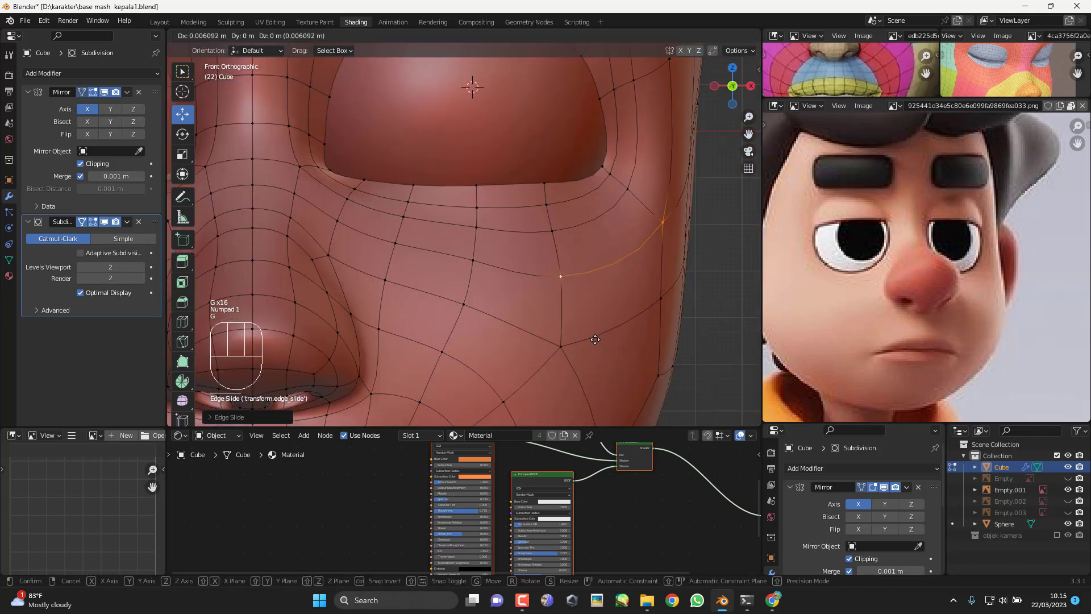
click(595, 340)
middle_drag(595, 340, 668, 258)
key(KP_4)
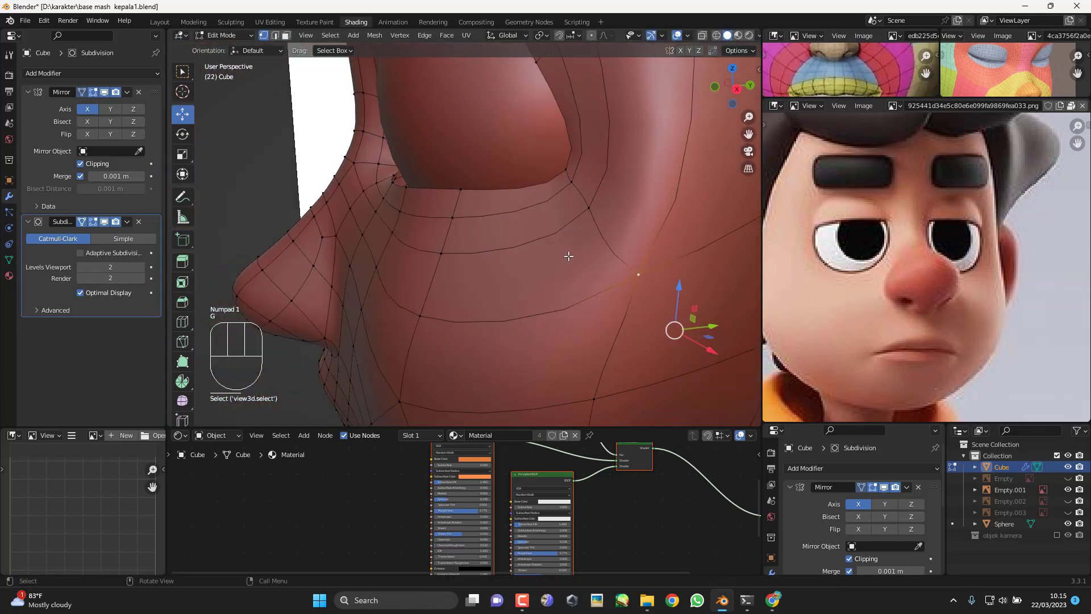
key(g)
key(g)
key(g)
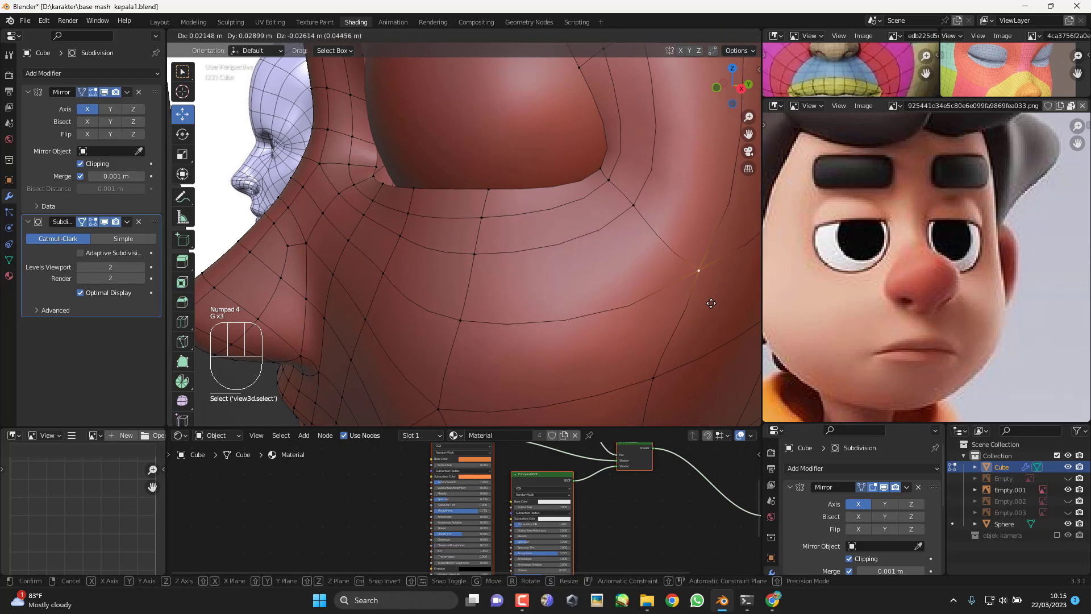
click(713, 302)
Step: Slide the vertices just below and beside the outer eye corner to smooth the loops around it
click(635, 205)
key(g)
key(g)
click(643, 213)
middle_drag(643, 150, 578, 195)
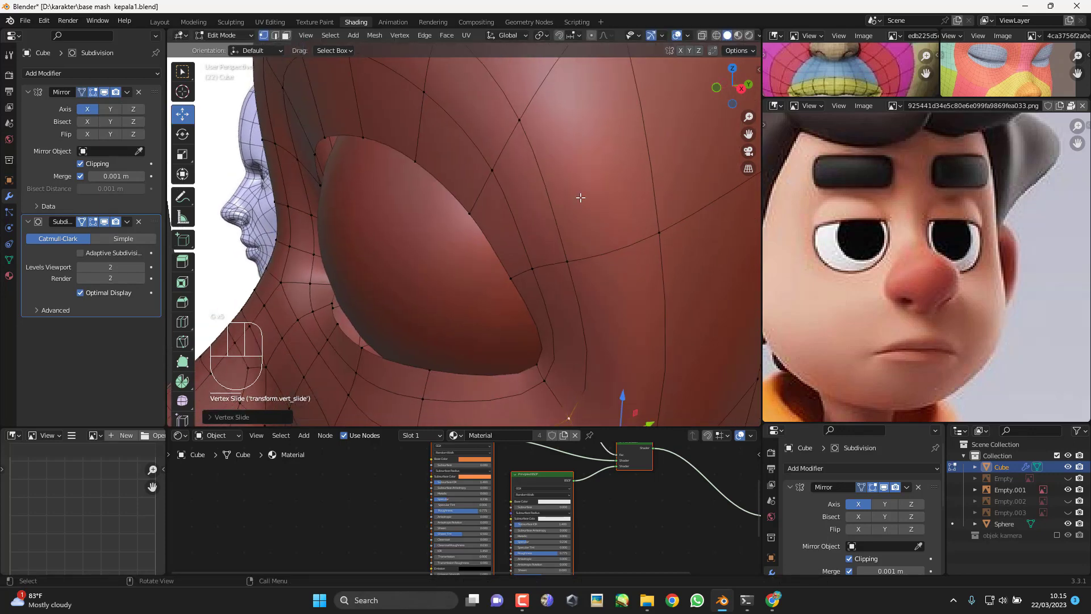
shift+click(556, 217)
key(g)
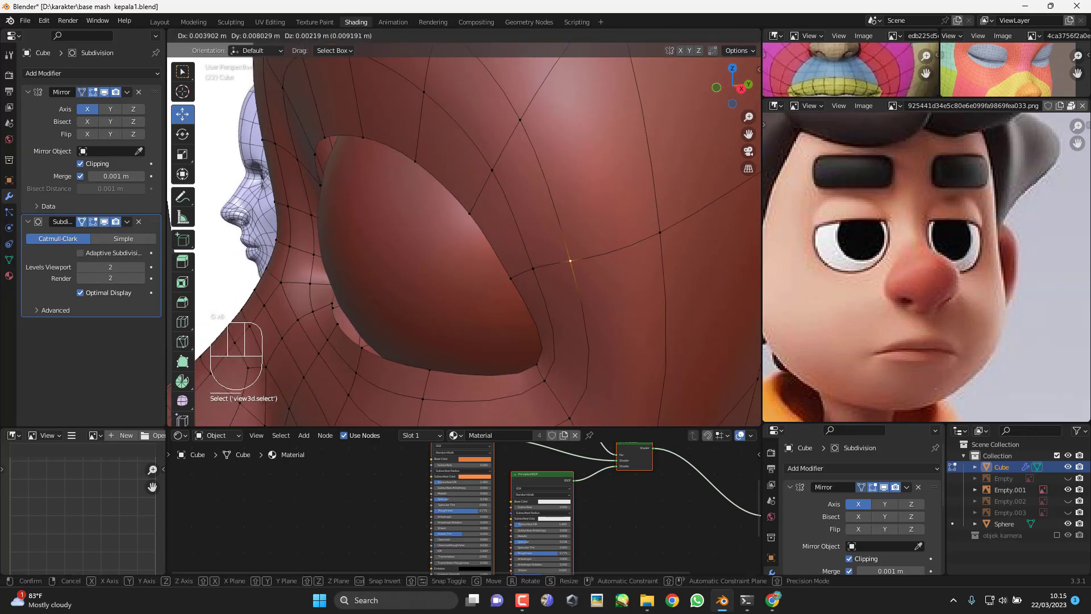
key(g)
key(g)
key(g)
key(g)
key(g)
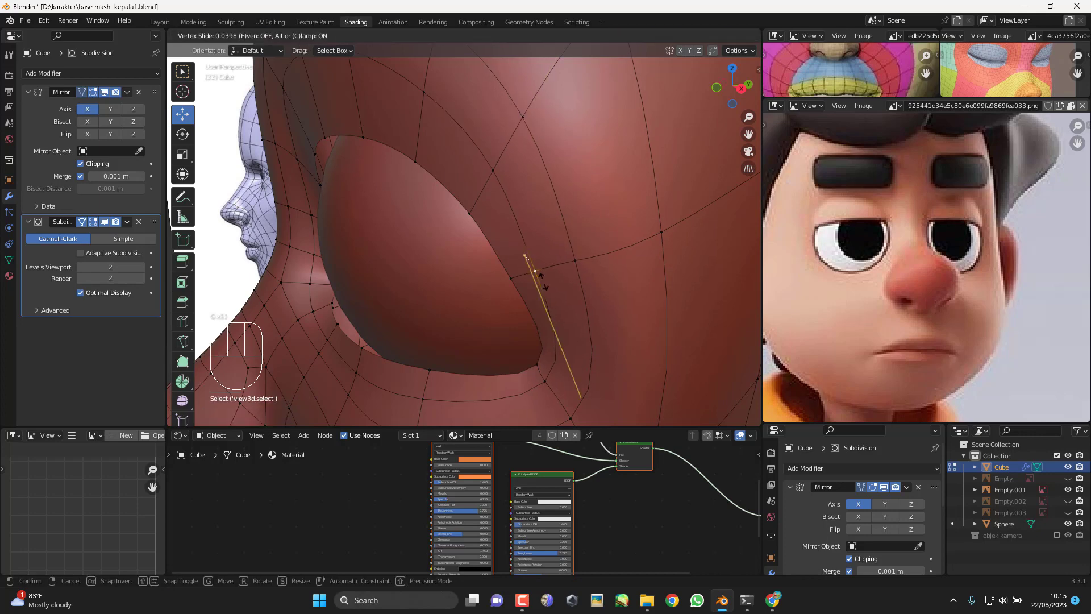
click(547, 280)
Step: Slide the vertices on the edge running back from the outer eye corner away from the eye
click(647, 244)
key(g)
key(g)
click(666, 236)
click(611, 263)
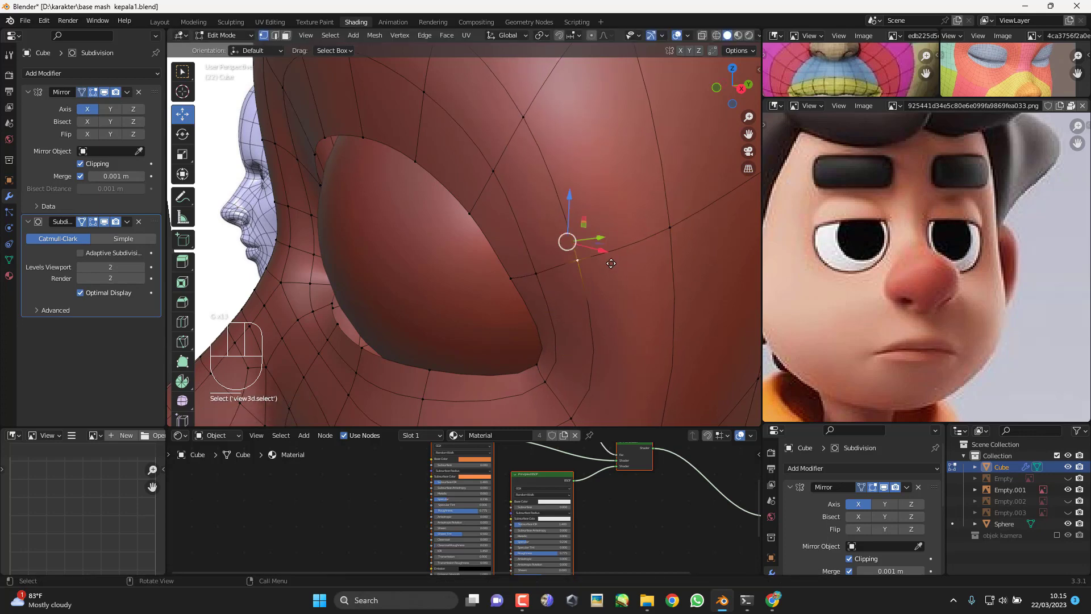
key(g)
key(g)
click(621, 259)
Step: Slide the vertex above the outer side of the eye along its edge and check the eye from the front
click(536, 110)
key(g)
key(g)
click(523, 110)
scroll(568, 220, down, 4)
middle_drag(543, 276, 580, 297)
key(KP_1)
scroll(589, 264, up, 4)
key(Tab)
key(Tab)
key(KP_1)
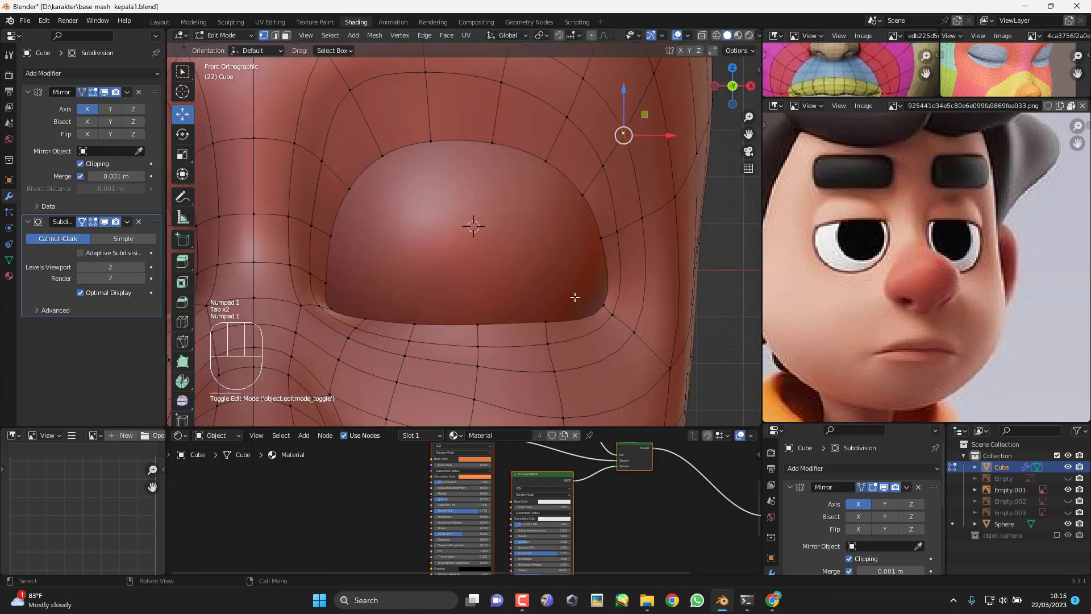
Step: Select the eye-opening edge loop, extrude it, and scale the new rim slightly inward
alt+click(574, 165)
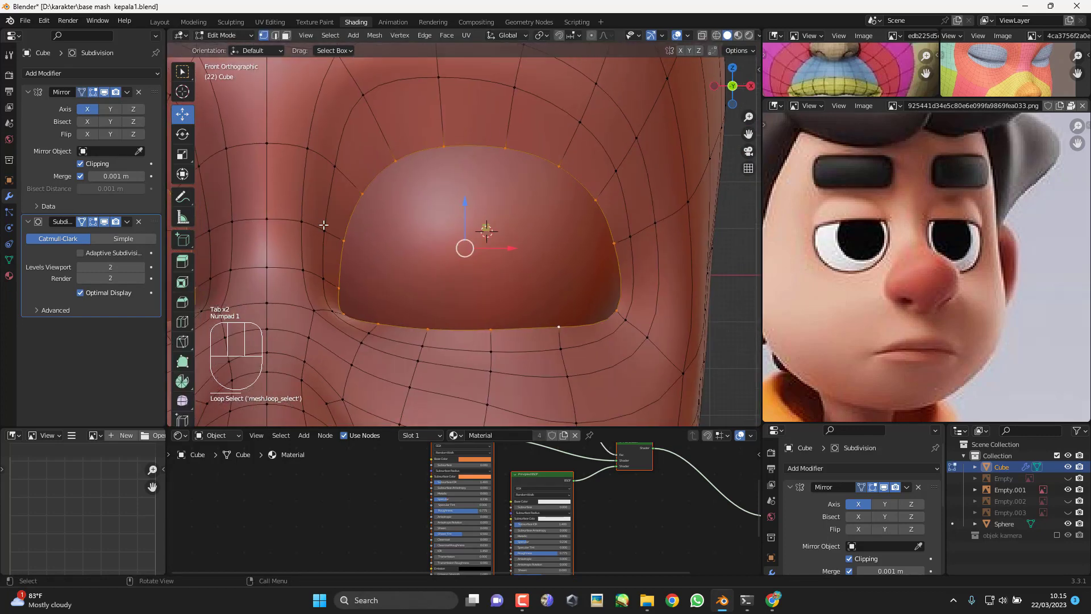
middle_drag(585, 290, 562, 307)
scroll(500, 296, down, 2)
key(s)
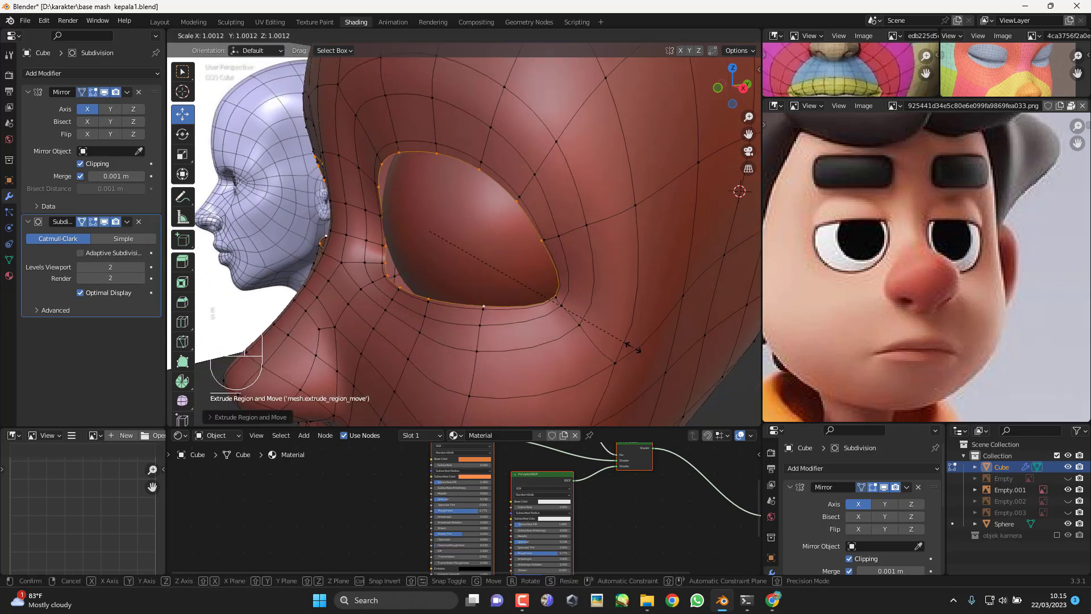
click(624, 340)
key(KP_1)
key(s)
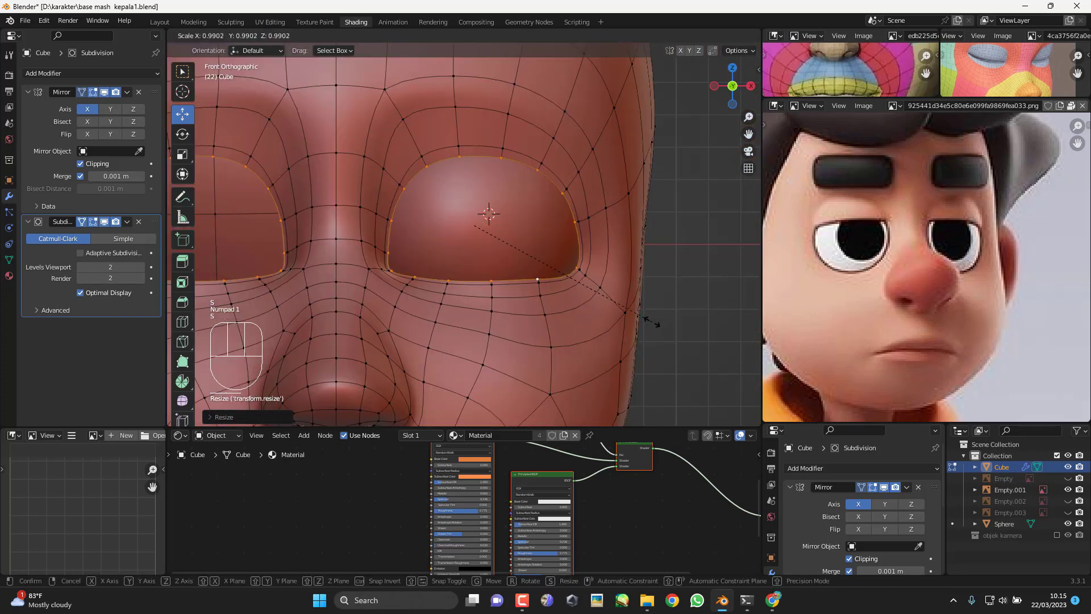
click(650, 323)
Step: Extrude the eye-opening rim again and move it back along Y to give the eyelid thickness
middle_drag(649, 324, 524, 312)
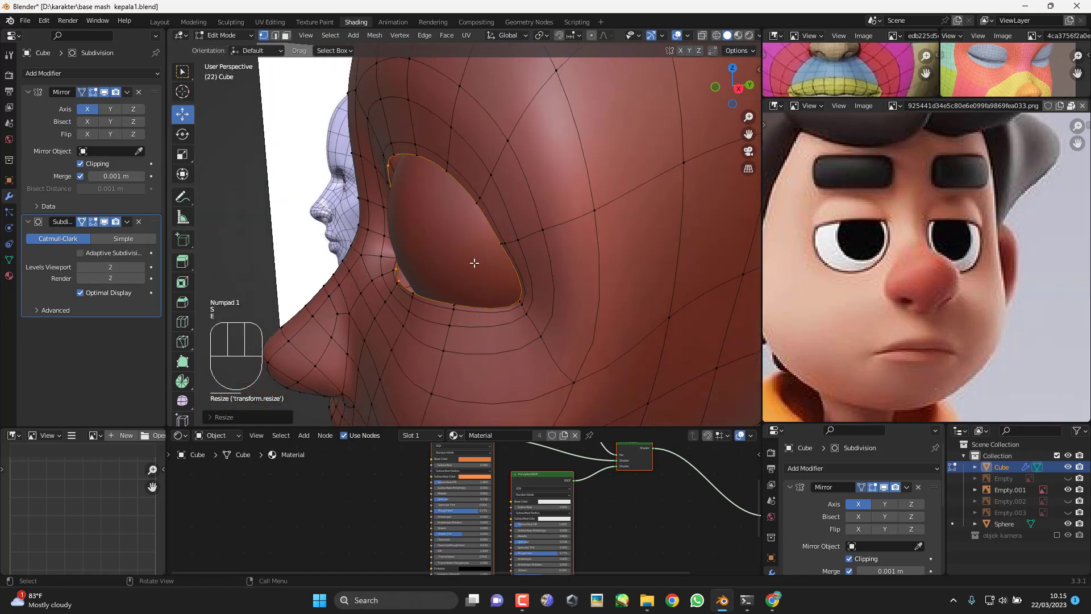
drag(458, 227, 487, 225)
key(KP_3)
middle_drag(493, 227, 600, 255)
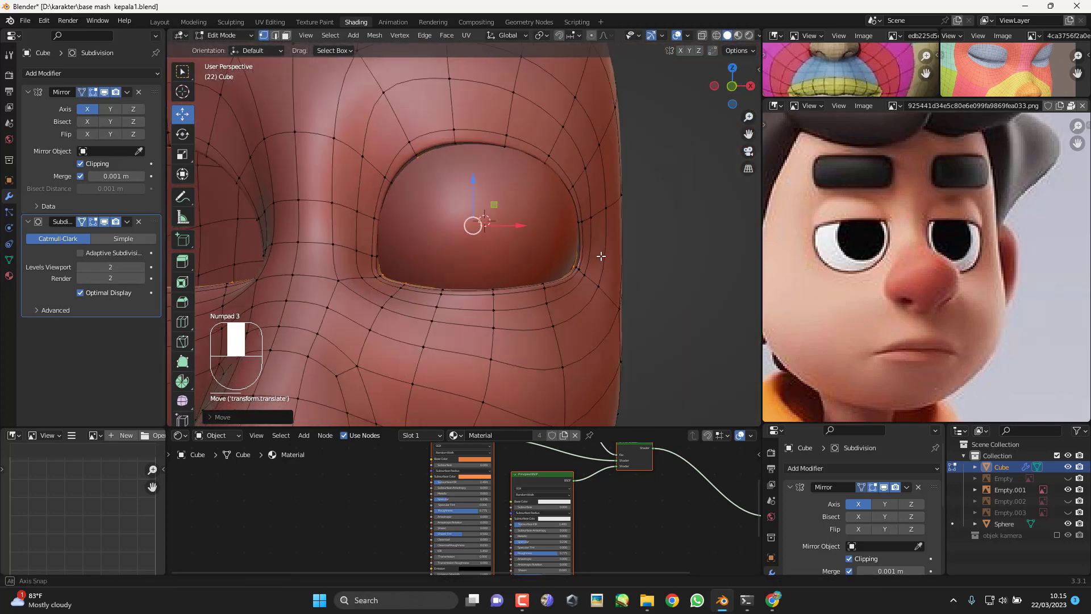
key(KP_3)
key(KP_1)
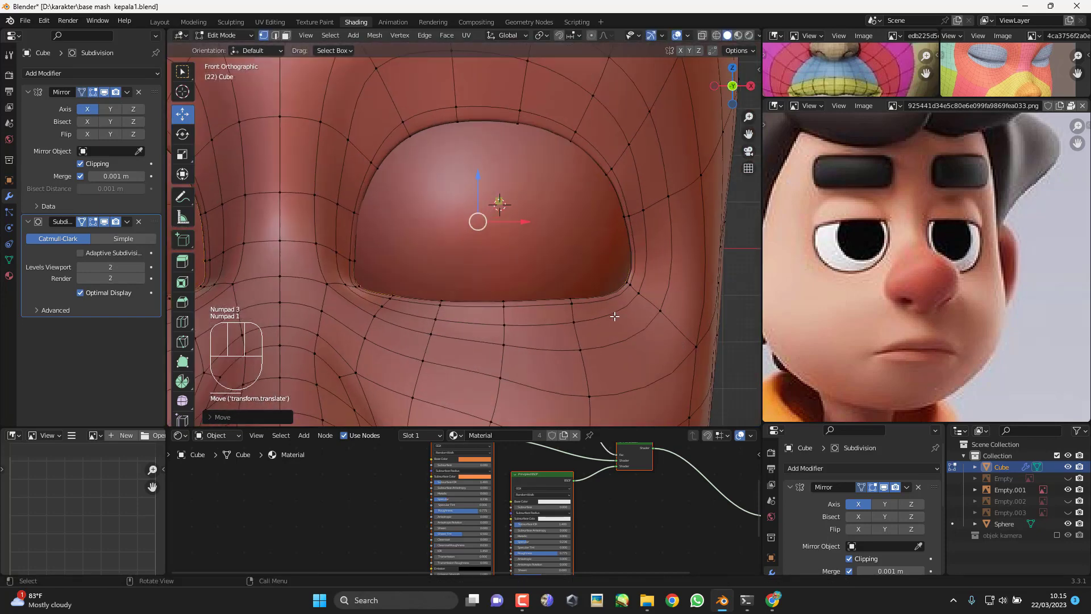
Step: Show the mesh as wireframe in side view and scale the extruded eyelid rim
scroll(622, 315, up, 2)
key(z)
key(KP_1)
key(KP_3)
key(shift+z)
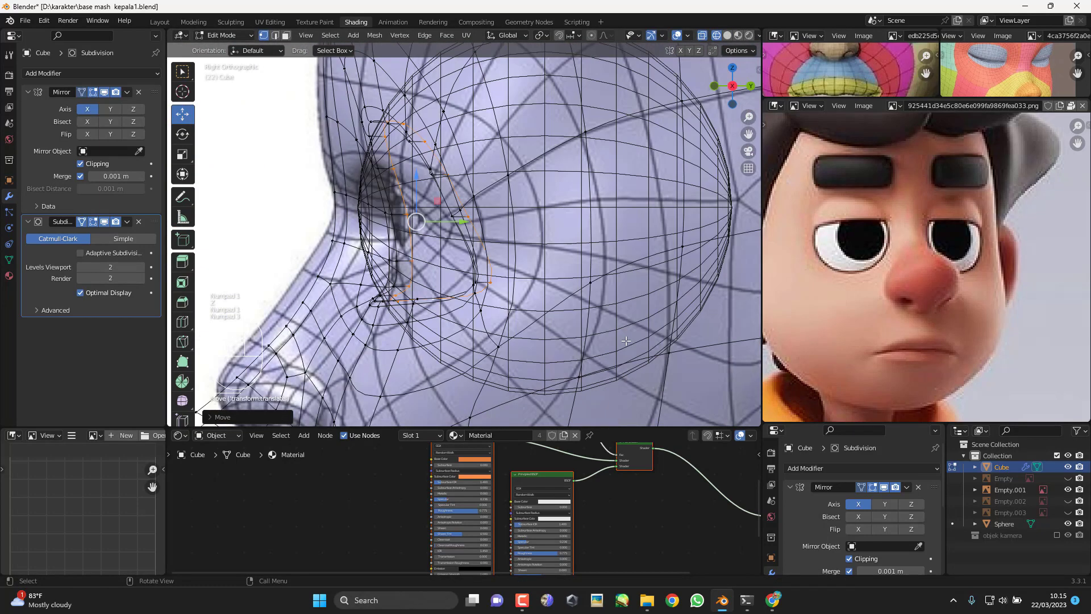
key(s)
click(546, 310)
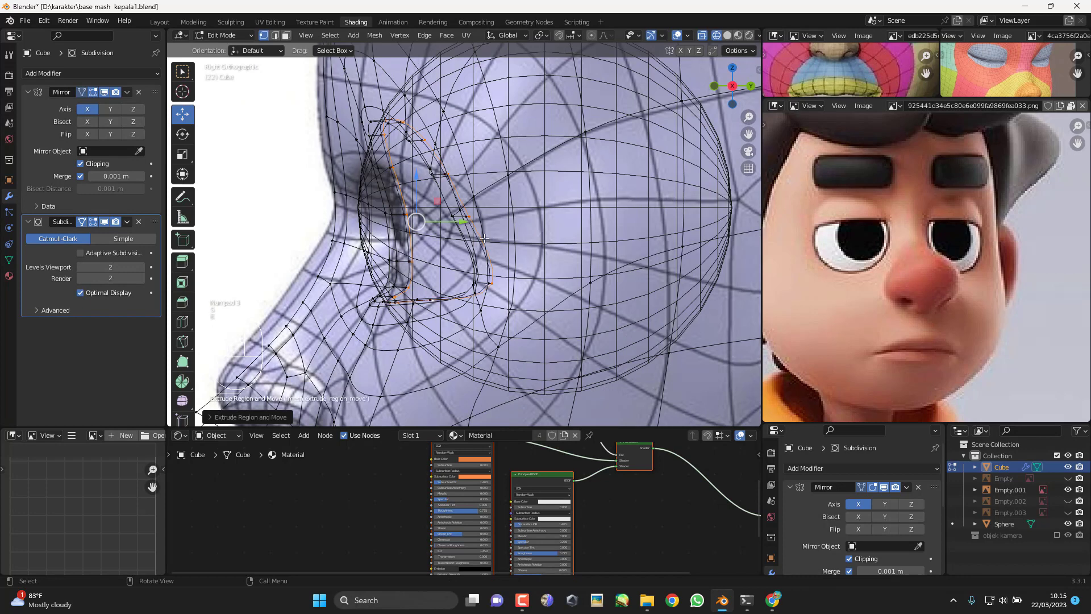
Step: Extrude the eyelid rim once more, move it back along Y into the head, and scale it in side and front views
drag(476, 219, 567, 223)
key(s)
click(574, 297)
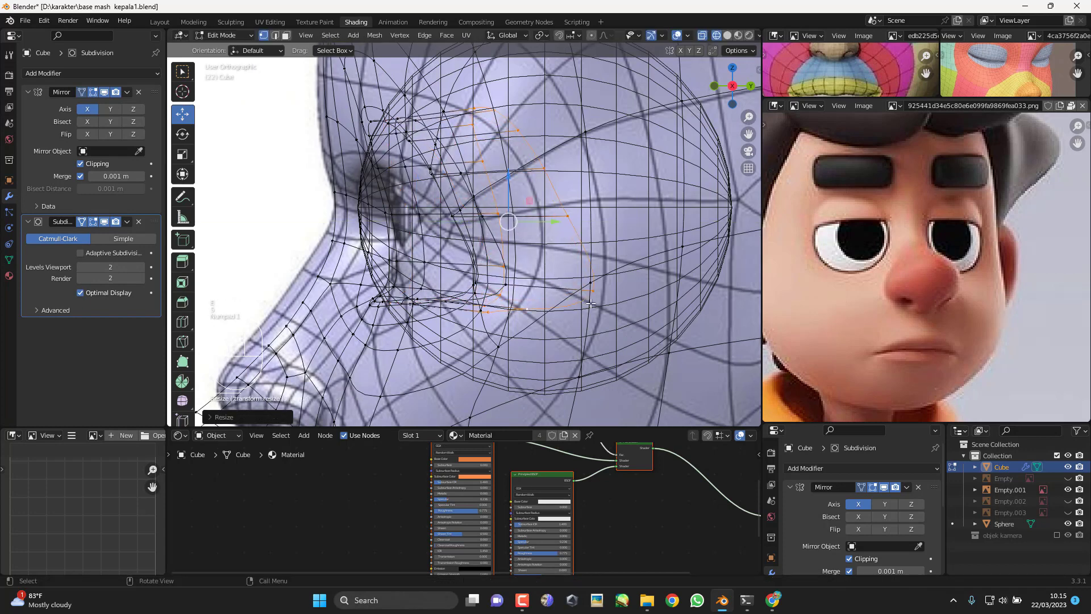
key(KP_1)
key(s)
click(647, 323)
Step: Restore the solid shaded display and review the thickened eyelid from the side and front in Object Mode
key(z)
click(636, 373)
mouse_move(636, 373)
middle_down()
mouse_move(653, 364)
mouse_move(637, 364)
middle_up()
key(z)
click(662, 345)
middle_drag(641, 312, 497, 241)
key(Tab)
scroll(593, 284, down, 3)
key(KP_1)
Step: Edit the head mesh, add a loop cut around the eye between the eyelid rim and the brow loop, and inspect it
key(Tab)
scroll(497, 241, up, 5)
key(KP_1)
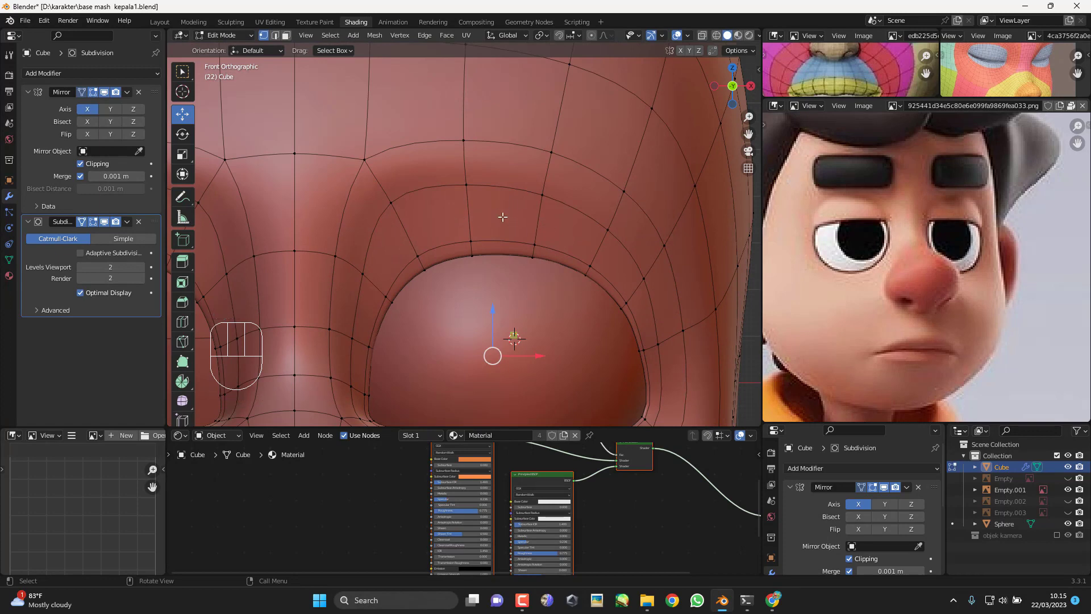
double_click(537, 217)
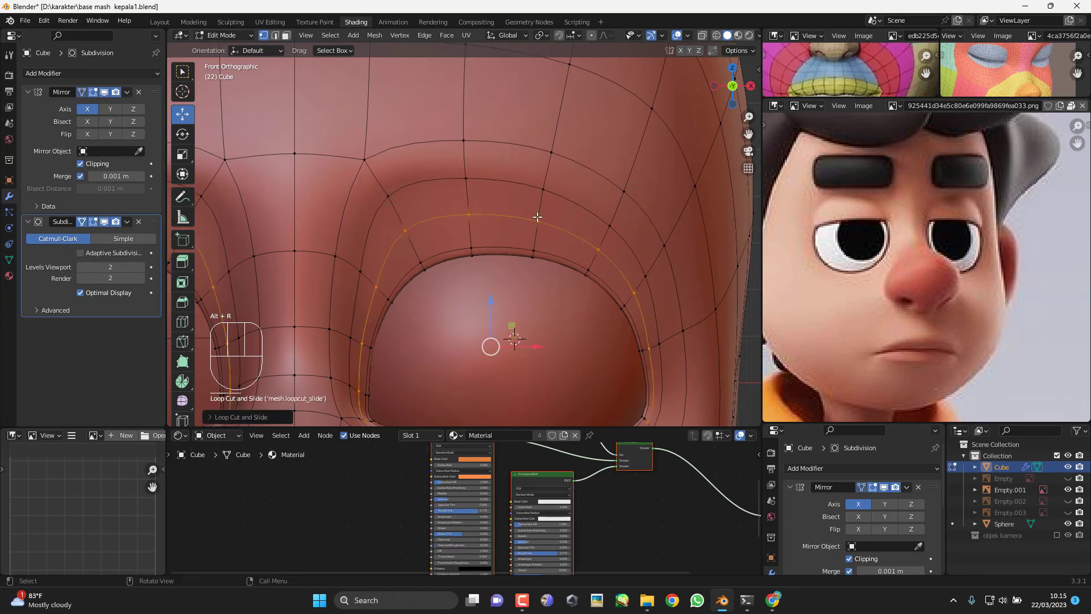
scroll(583, 254, down, 2)
middle_drag(582, 254, 442, 216)
key(KP_1)
scroll(561, 236, up, 3)
key(KP_3)
middle_drag(370, 190, 533, 241)
key(KP_1)
scroll(547, 267, down, 3)
shift+middle_drag(562, 374, 465, 252)
Step: Slide the cheek edge segment below the lower eyelid in front view to even out the spacing
click(539, 294)
key(KP_1)
shift+click(487, 313)
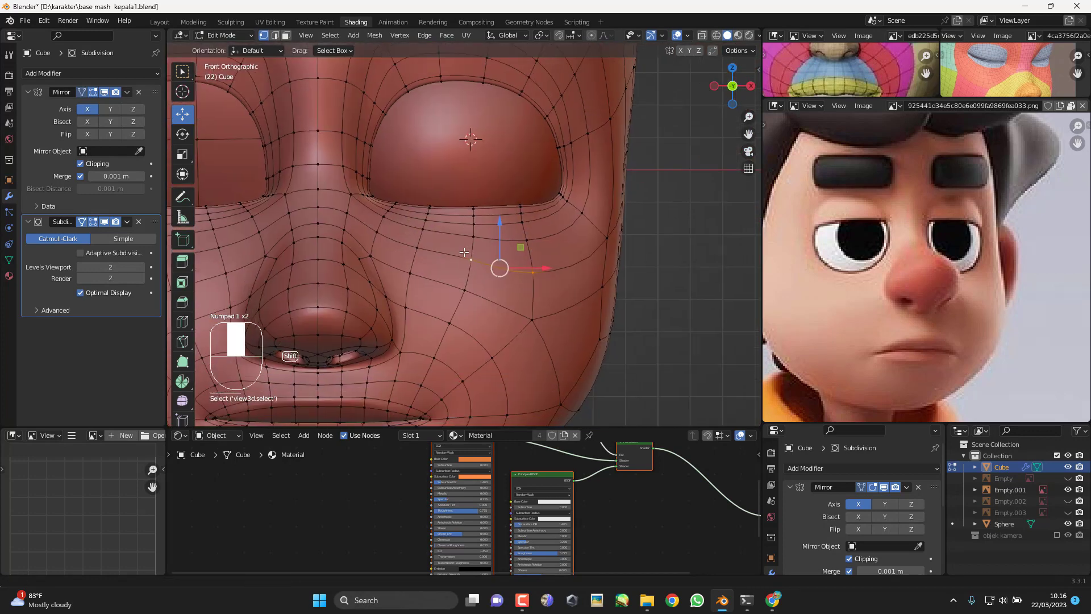
scroll(546, 279, up, 2)
key(g)
key(g)
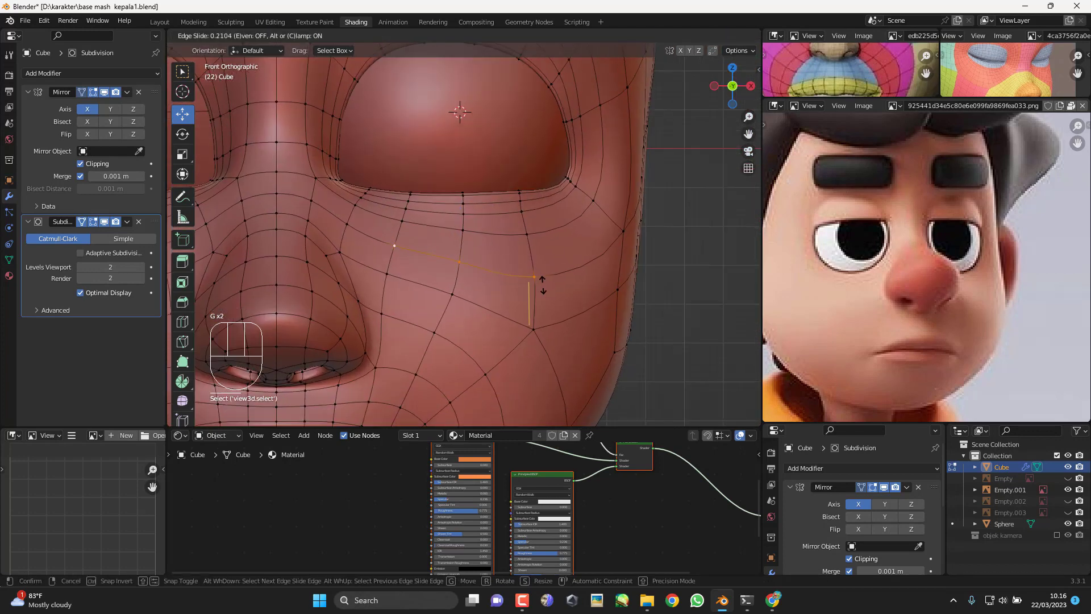
click(536, 283)
Step: Slide the outer vertex of the cheek segment along its edge, and reposition it together with the vertex above
click(536, 283)
key(g)
key(g)
click(536, 281)
shift+click(530, 239)
key(g)
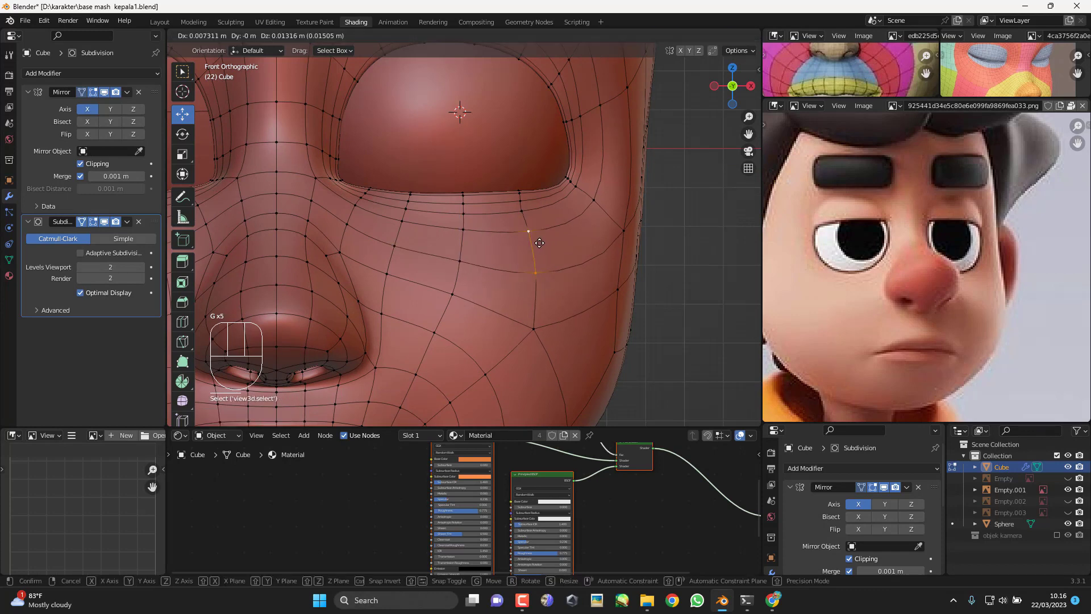
click(531, 235)
Step: Slide the inner cheek edge beside the nose from the side view
click(460, 260)
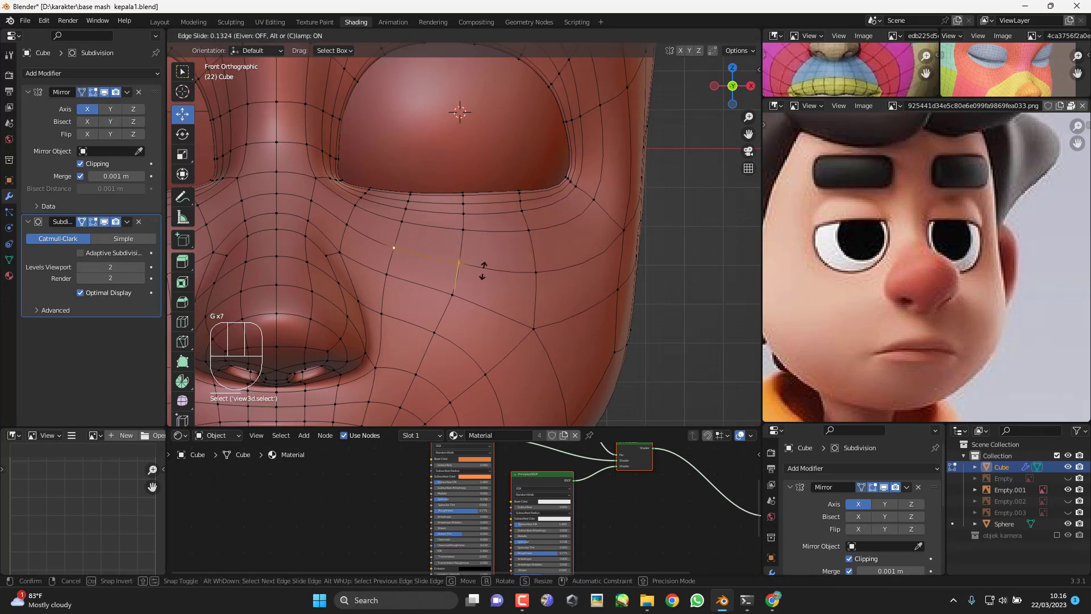
key(KP_3)
key(g)
key(g)
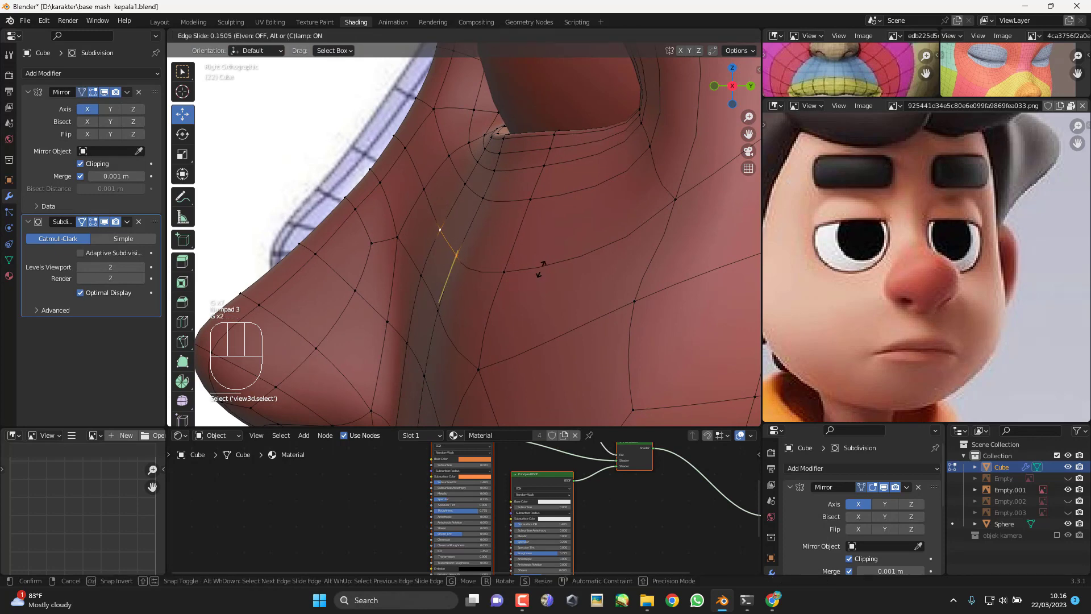
click(537, 275)
Step: Adjust the cheek vertices beside the nose and slide the edge just below them in side view
key(g)
click(463, 291)
shift+click(424, 278)
shift+middle_drag(426, 277, 430, 245)
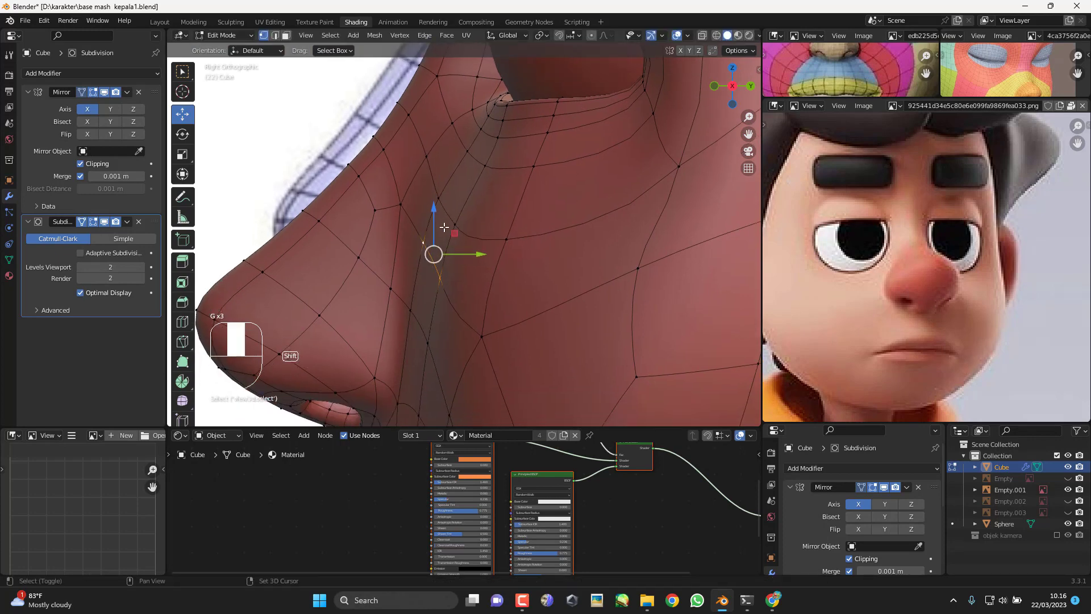
key(g)
key(g)
click(444, 267)
Step: Nudge the vertices in the crease between the nose and cheek into a smoother line in side view
key(g)
click(444, 279)
click(441, 281)
key(g)
click(440, 281)
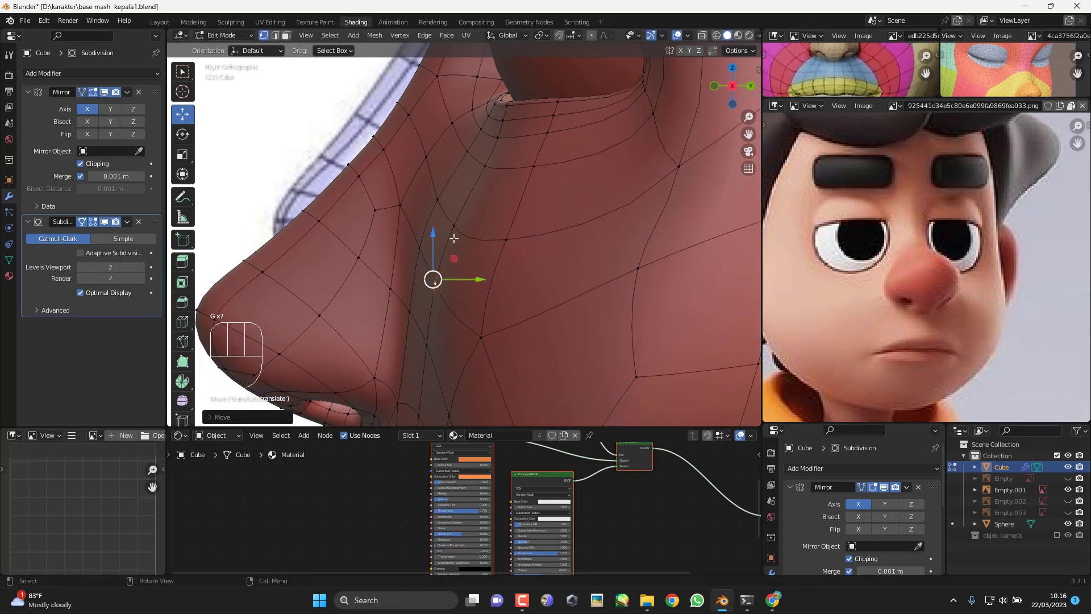
Step: Move the vertex beside the nose crease and slide the short edge below the inner eye corner in side view
click(455, 240)
key(g)
click(458, 227)
click(485, 173)
shift+click(468, 160)
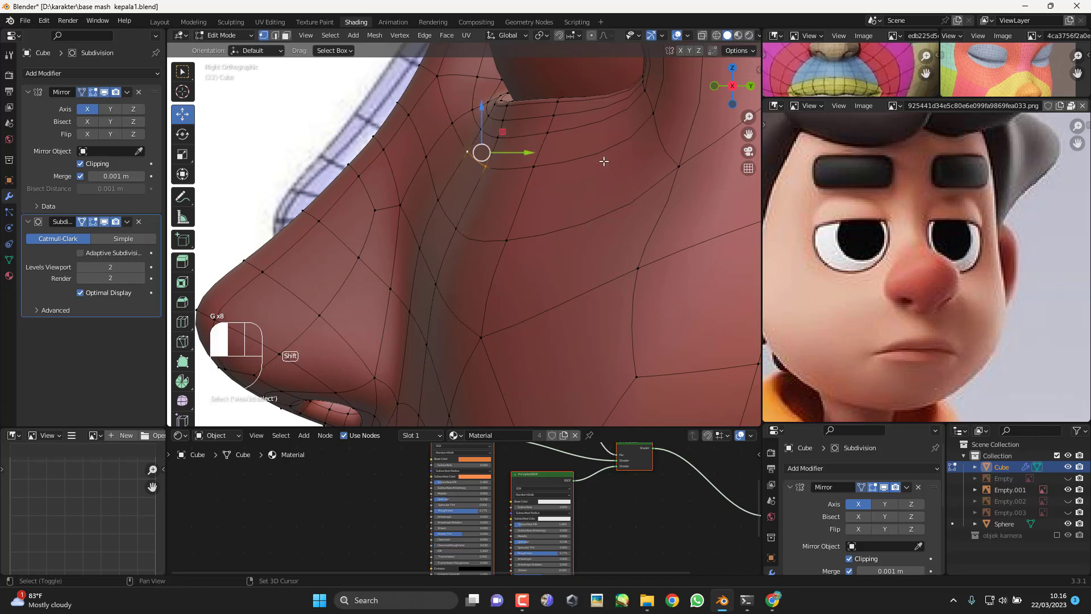
key(g)
key(g)
click(569, 187)
Step: Reposition the vertex below the outer eye corner and slide the neighbouring cheek vertex along its edge
click(652, 127)
key(g)
key(g)
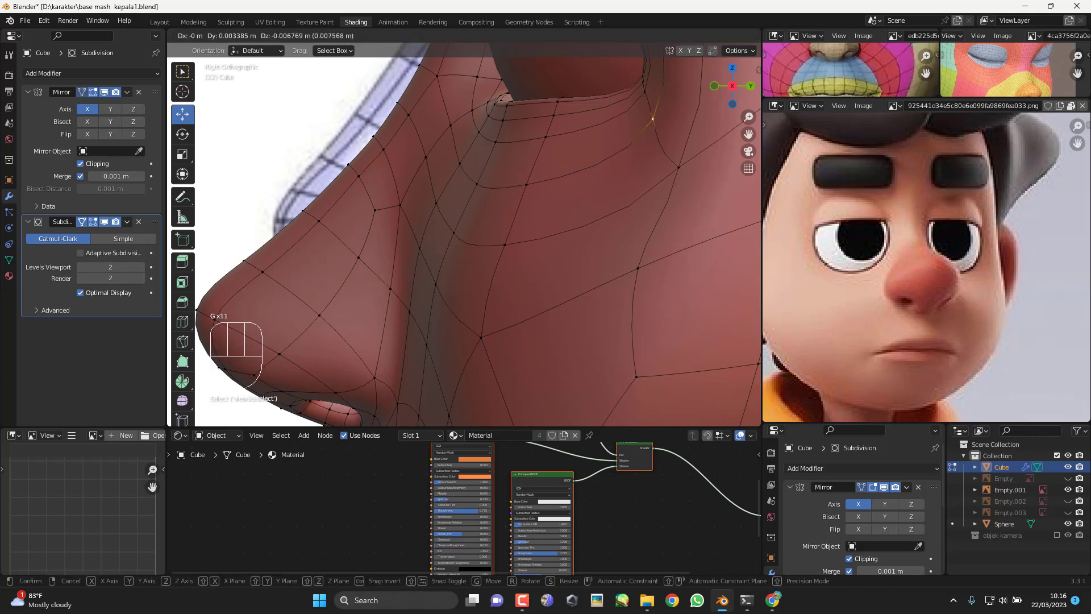
click(648, 140)
shift+middle_drag(632, 153, 591, 177)
click(601, 272)
key(g)
key(g)
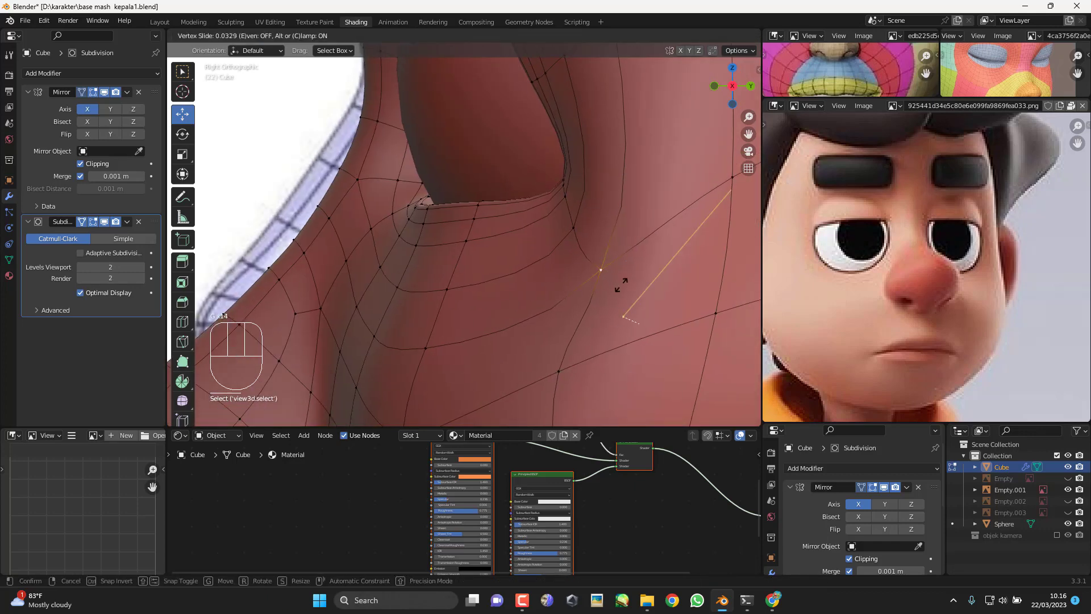
click(621, 283)
Step: Slide the lower cheek vertex along its edge to even the spacing of the cheek faces
click(562, 372)
scroll(609, 369, down, 2)
key(g)
key(g)
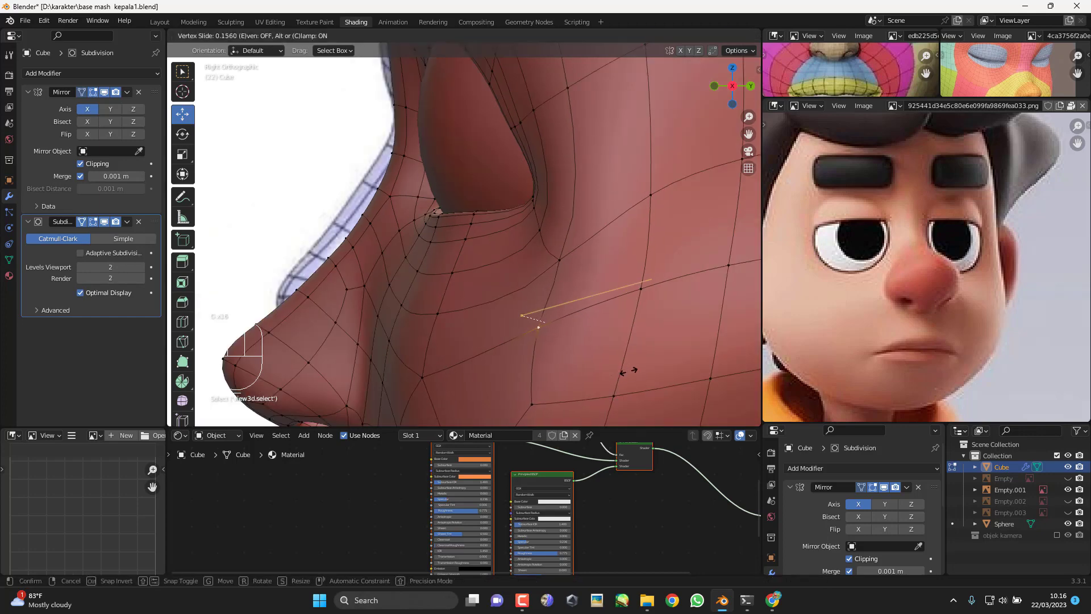
click(628, 373)
Step: Slide the edge loop section under the lower eyelid to even its spacing with the neighbouring loops
shift+middle_drag(534, 252, 591, 271)
scroll(602, 262, up, 2)
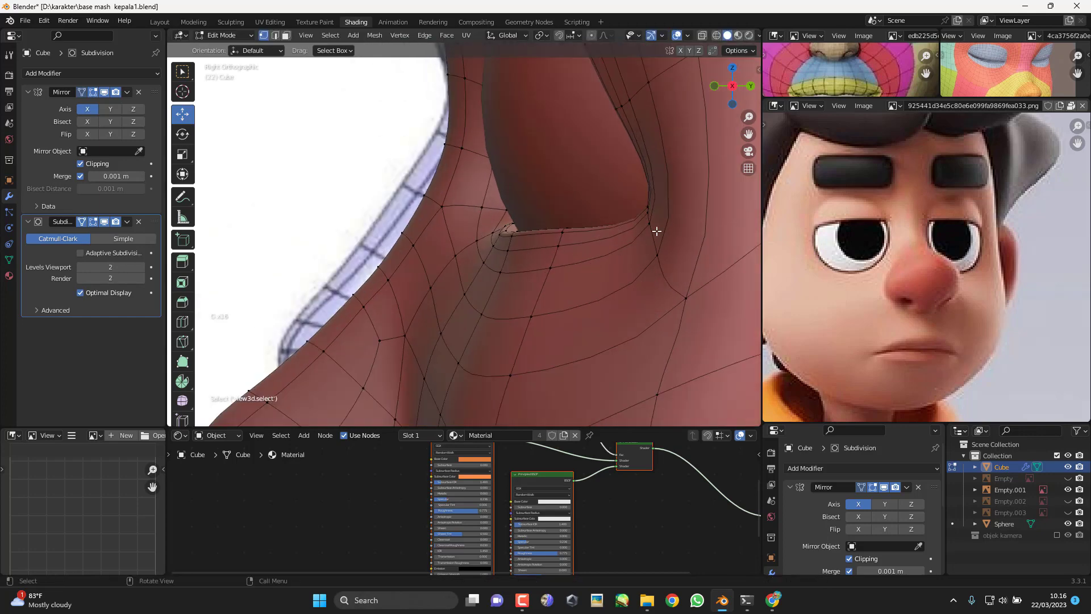
key(g)
key(g)
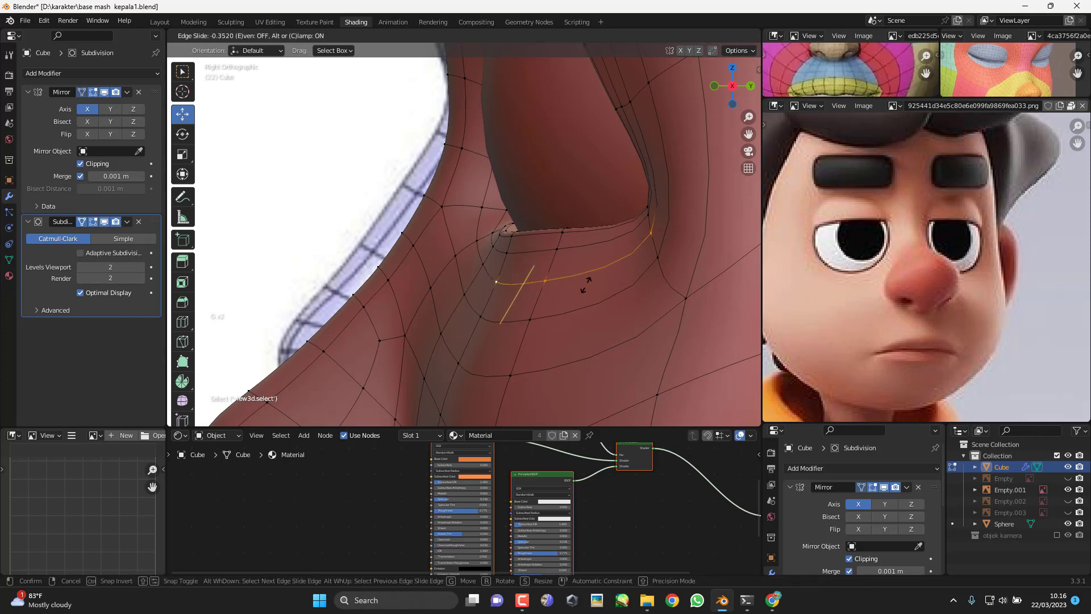
click(562, 276)
Step: Slide the vertex below the inner eye corner and the short edge just above it in side view
click(484, 266)
key(g)
key(g)
click(482, 270)
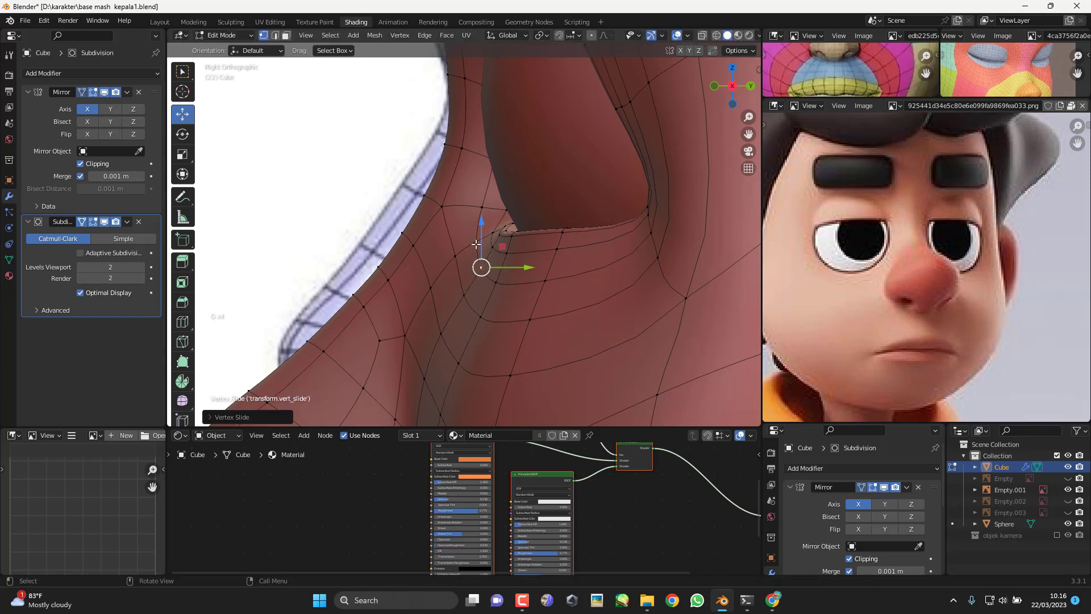
click(477, 242)
shift+click(482, 211)
key(g)
key(g)
click(481, 216)
Step: Extend the selection up the side of the nose bridge and slide that edge line beside the inner eye corner
middle_drag(482, 218, 399, 261)
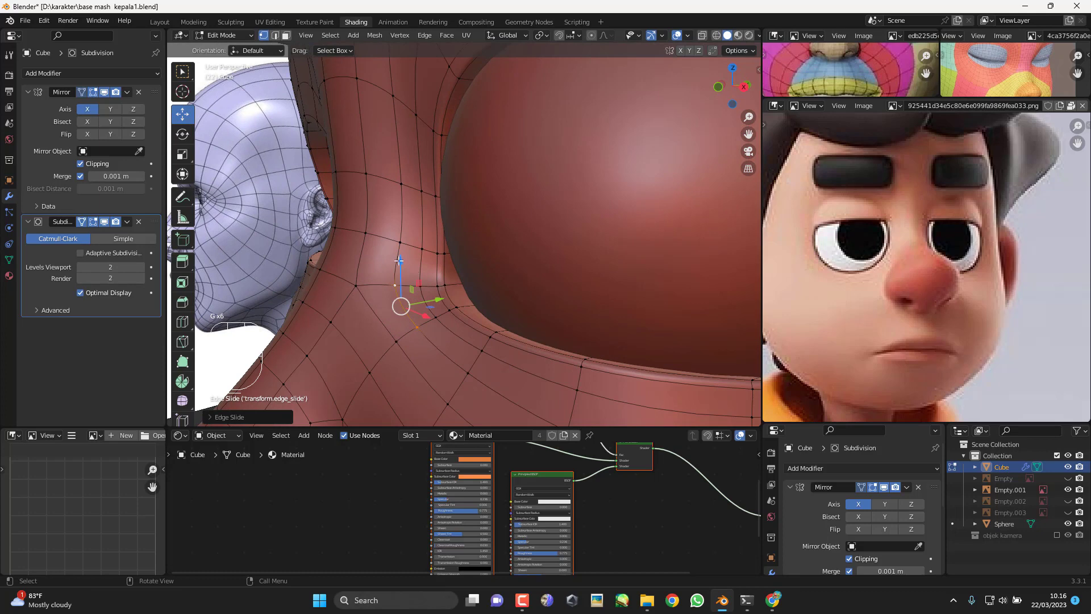
shift+click(395, 99)
key(g)
key(g)
click(411, 208)
Step: Examine the smoothed eye area from the front in Object Mode
middle_drag(410, 209, 557, 282)
key(KP_1)
scroll(530, 296, down, 3)
key(Tab)
scroll(561, 323, down, 5)
key(KP_1)
scroll(554, 285, up, 5)
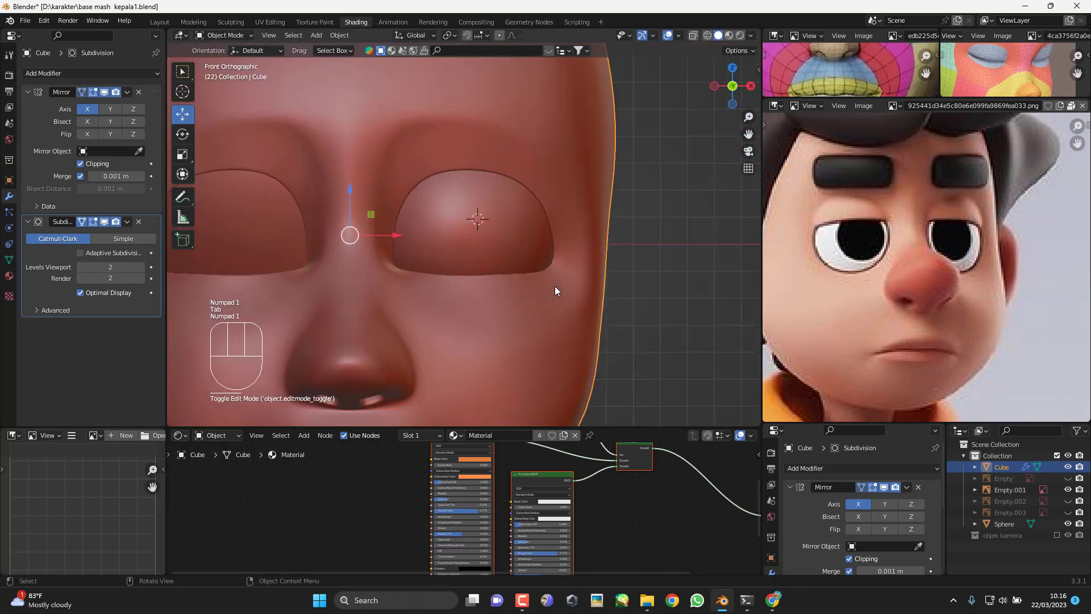
scroll(555, 291, up, 2)
Step: Slide the edge loop section above the upper eyelid closer to the eye rim and rotate it slightly in front view
key(Tab)
scroll(445, 231, up, 4)
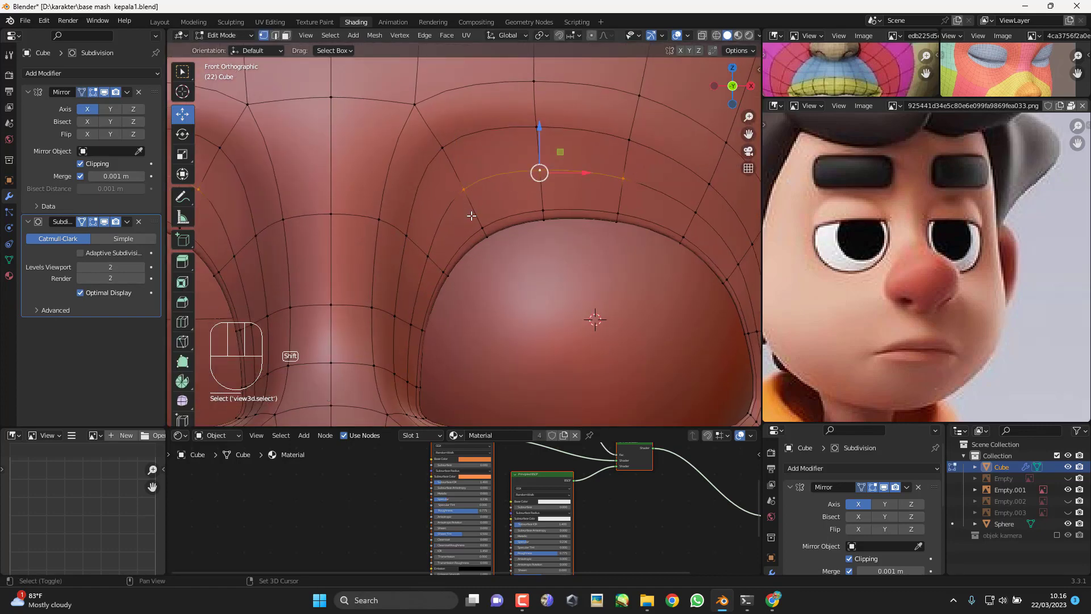
shift+click(705, 216)
shift+middle_drag(728, 246, 686, 231)
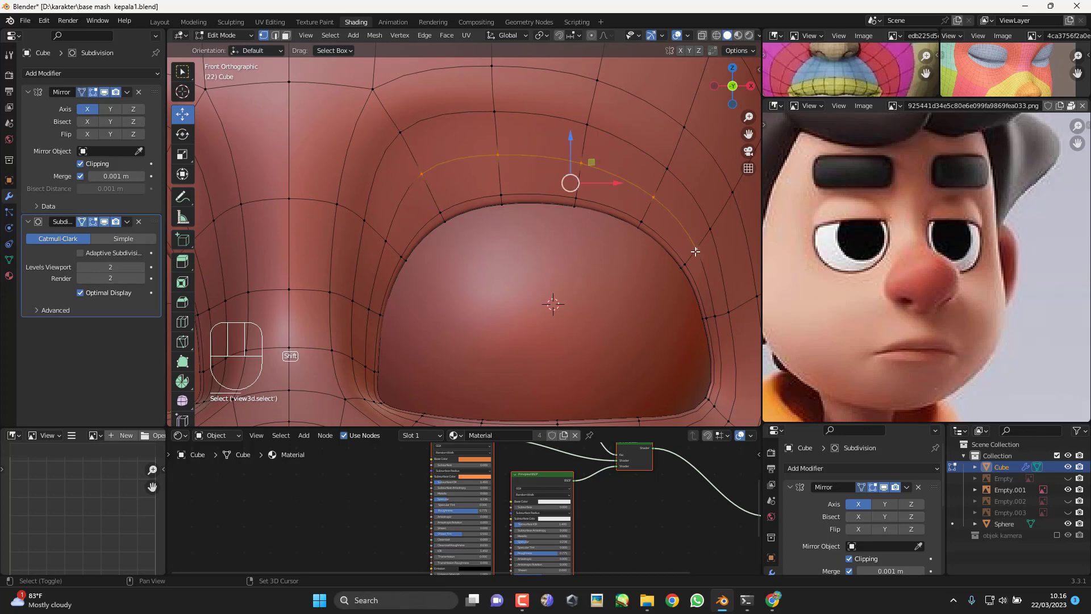
key(g)
key(g)
click(641, 196)
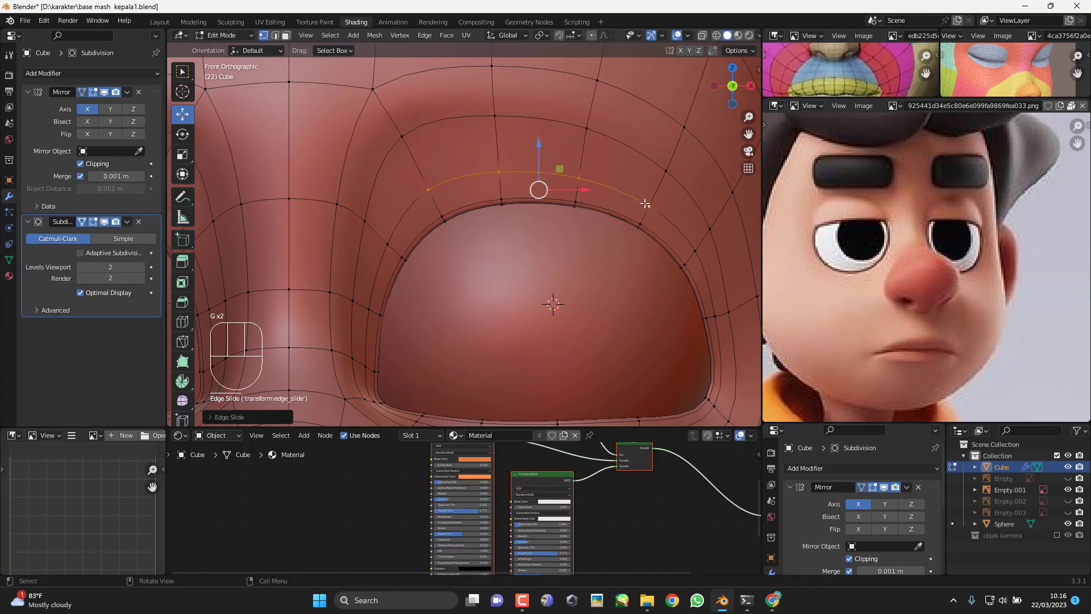
key(r)
click(651, 196)
Step: Reselect a longer stretch of the loop above the upper eyelid and slide it further toward the eye rim
middle_drag(650, 196, 560, 187)
key(KP_3)
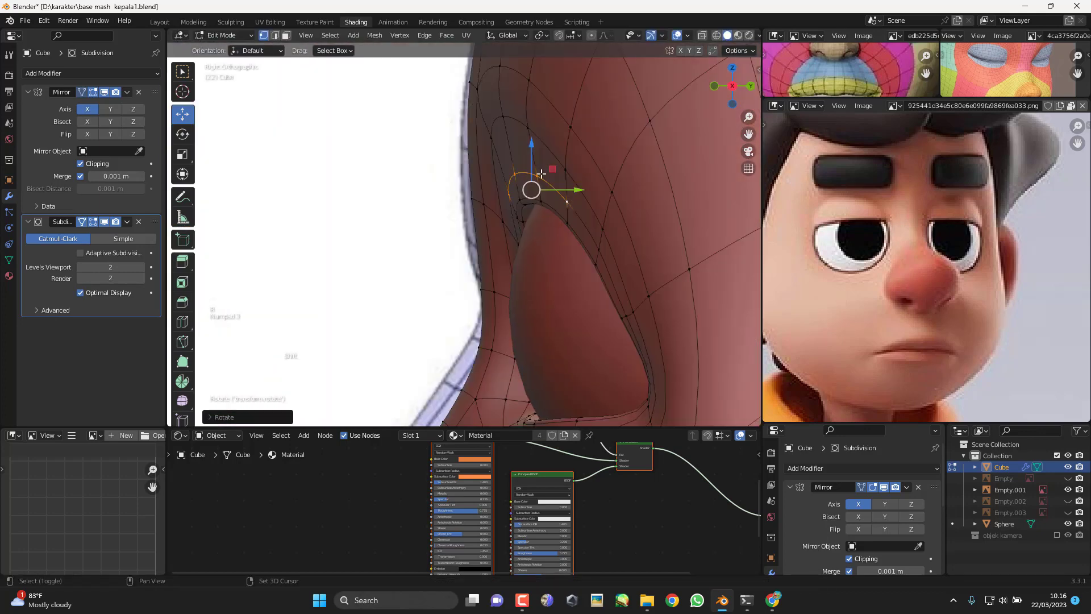
click(505, 151)
middle_drag(505, 151, 521, 200)
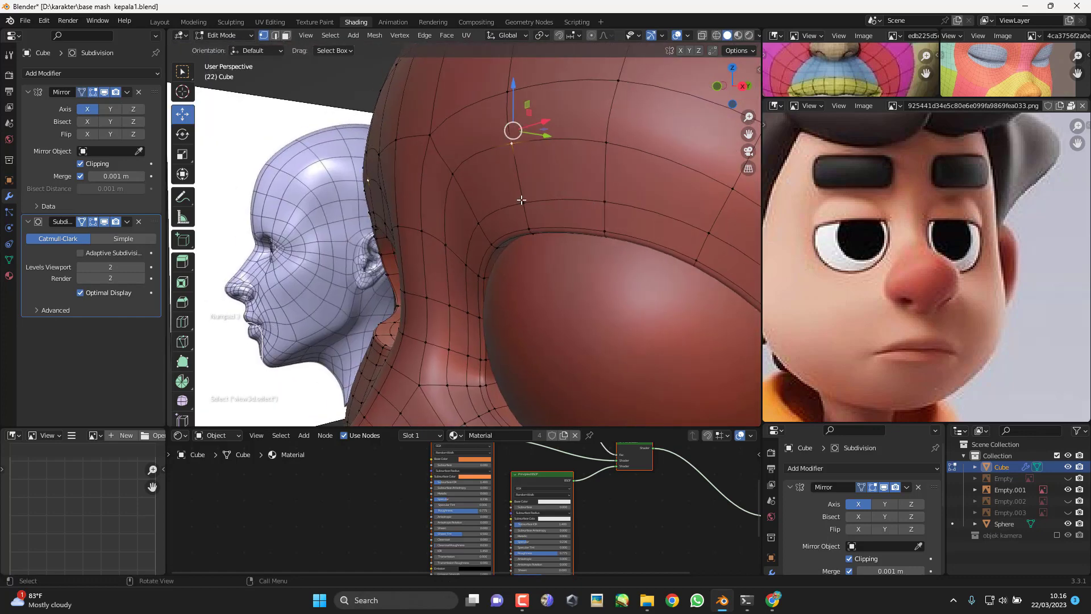
key(KP_1)
shift+middle_drag(585, 224, 403, 205)
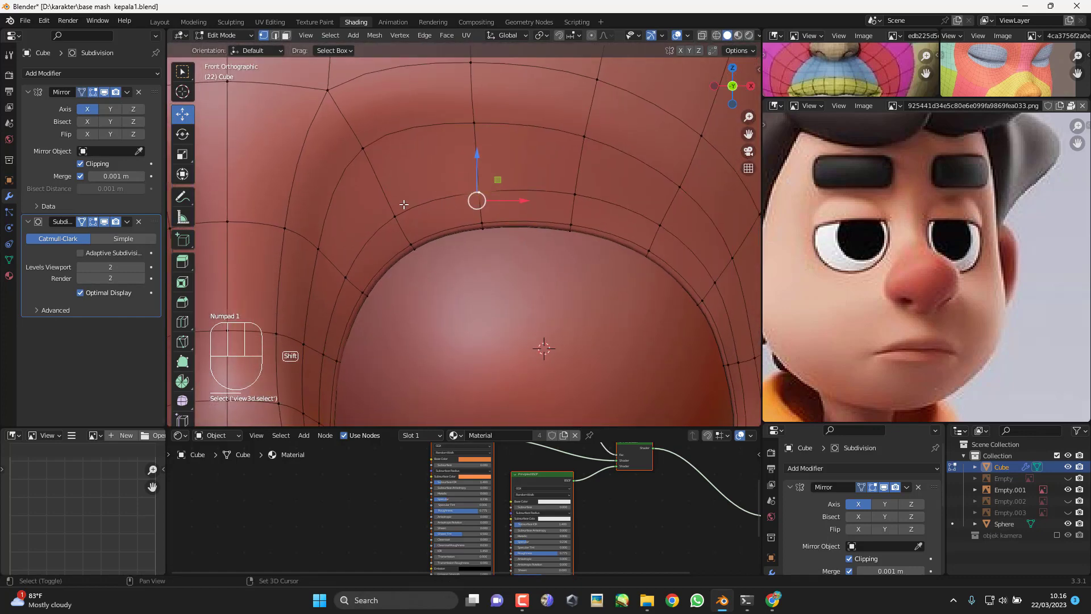
shift+click(666, 218)
shift+middle_drag(666, 218, 645, 215)
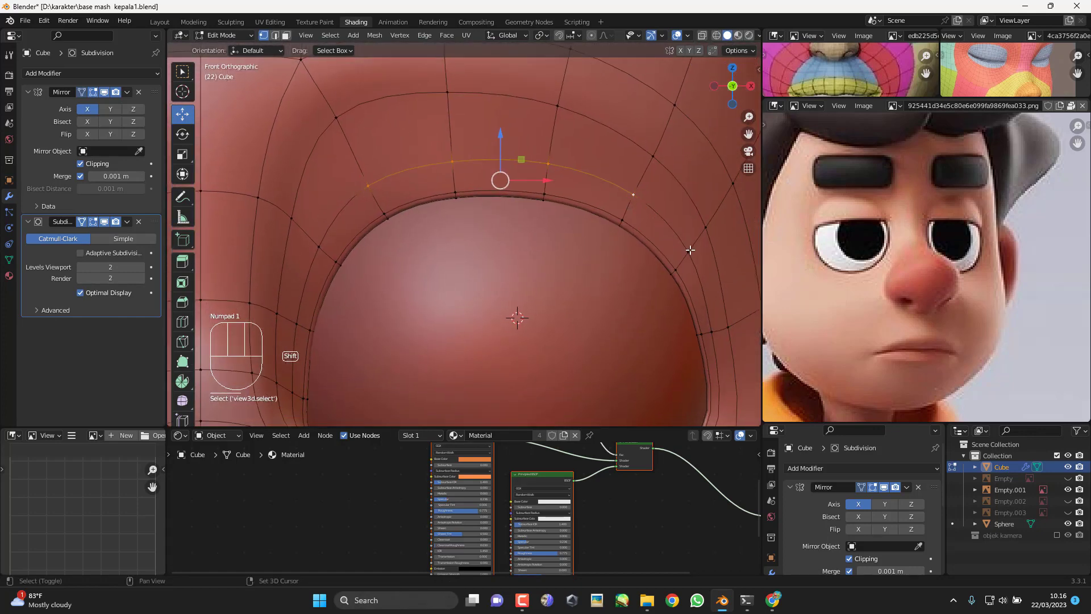
key(g)
key(g)
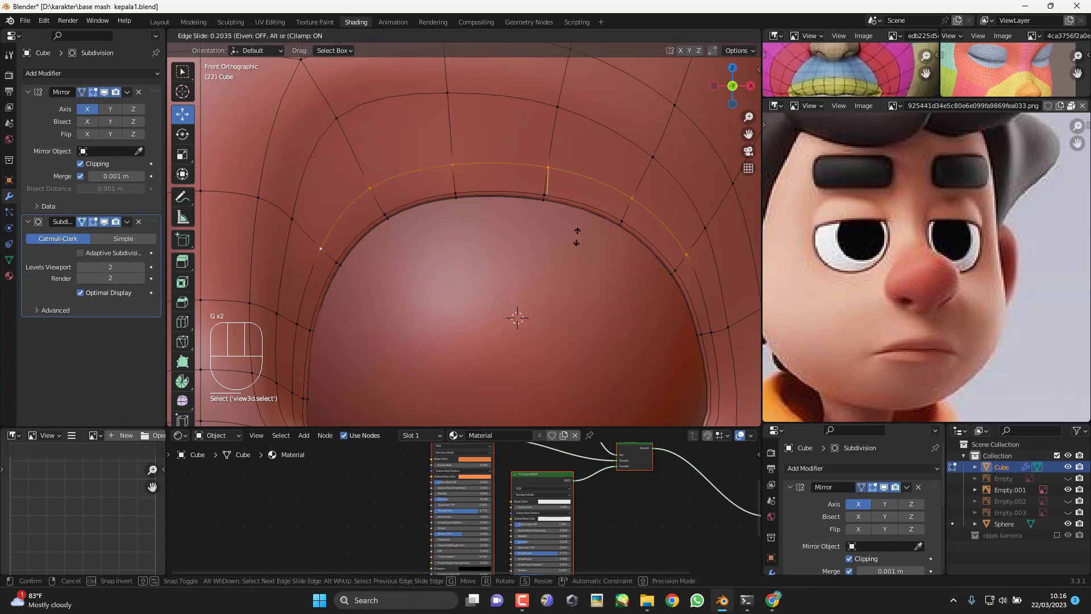
click(577, 255)
Step: Check the smoothed eyelids in Object Mode against the cartoon face reference image
middle_drag(495, 215, 515, 230)
key(KP_3)
key(Tab)
key(KP_1)
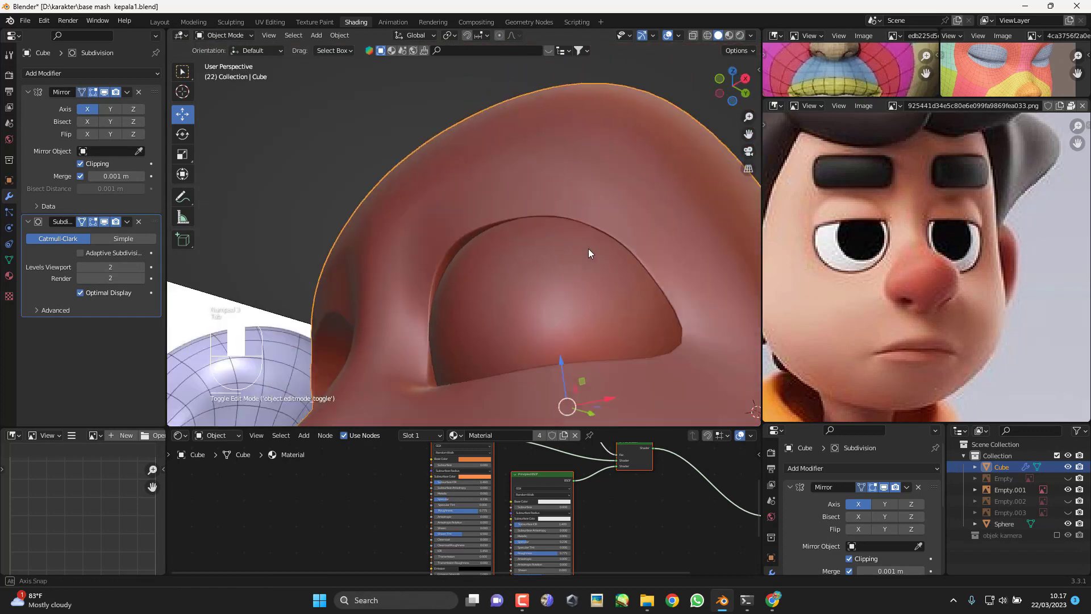
middle_drag(836, 257, 874, 299)
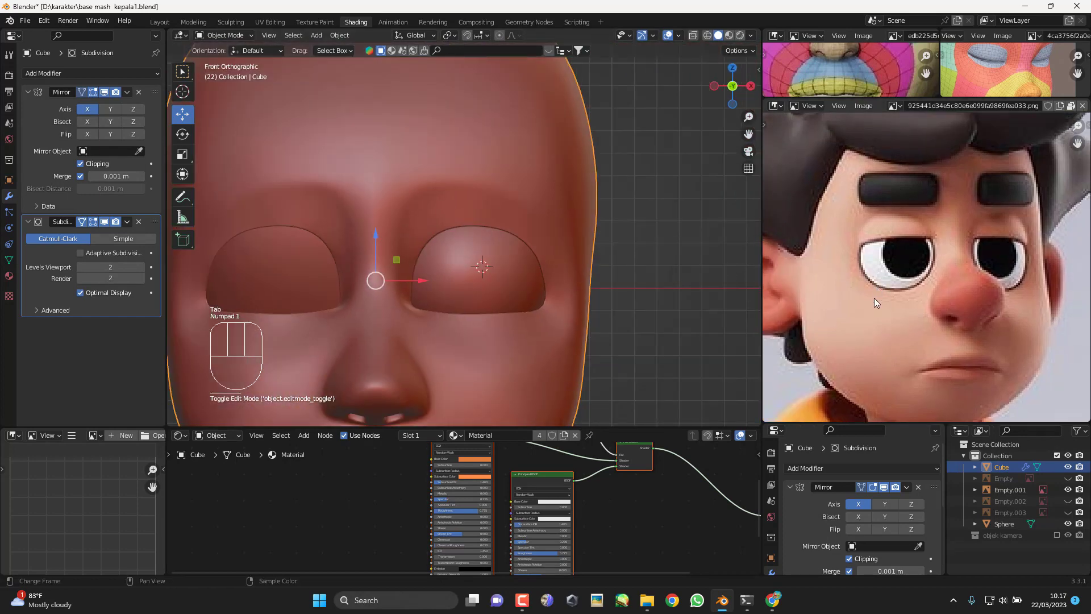
Step: Switch to Chrome to examine the Mechamato and BoBoiBoy eye references, and return to Blender
mouse_move(765, 608)
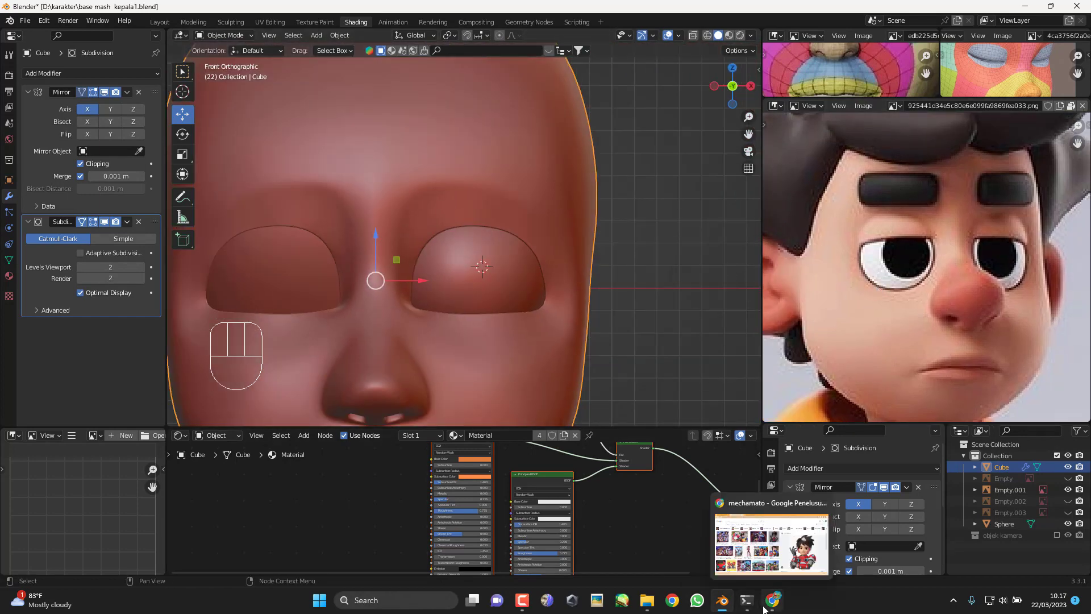
click(773, 546)
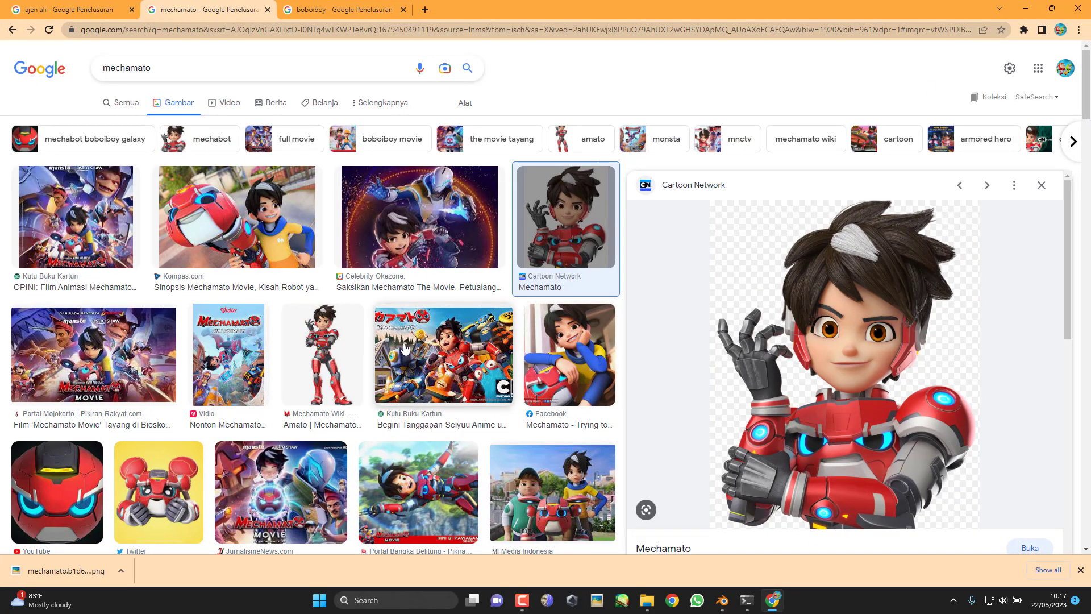
click(322, 11)
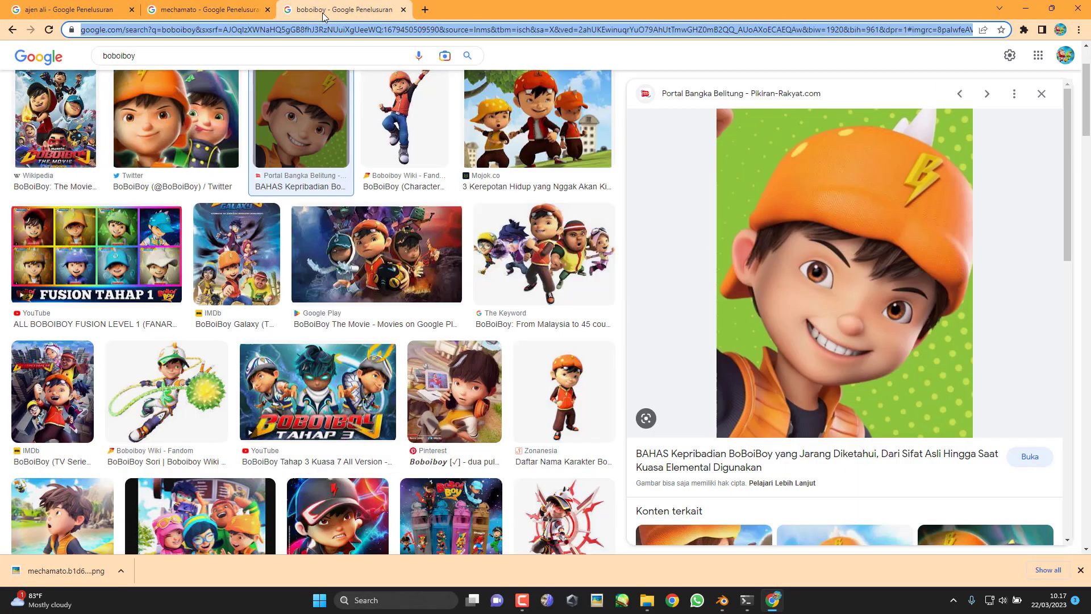
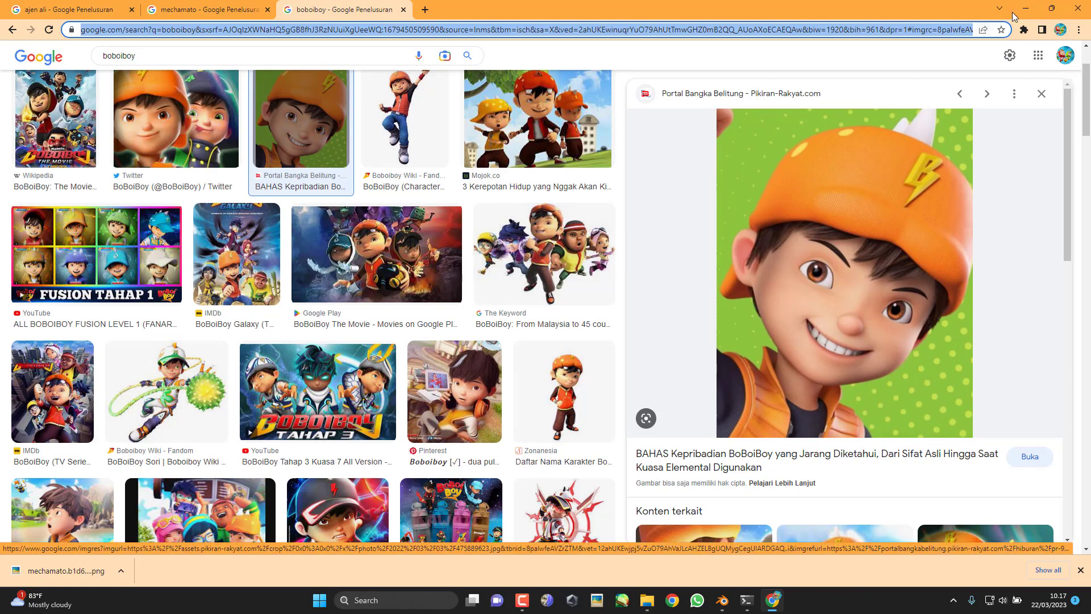
key(alt+Tab)
Step: Select the upper eyelid's rim edges in Edit Mode and shift them in side view
middle_drag(633, 258, 475, 205)
key(Tab)
scroll(506, 255, up, 5)
click(476, 207)
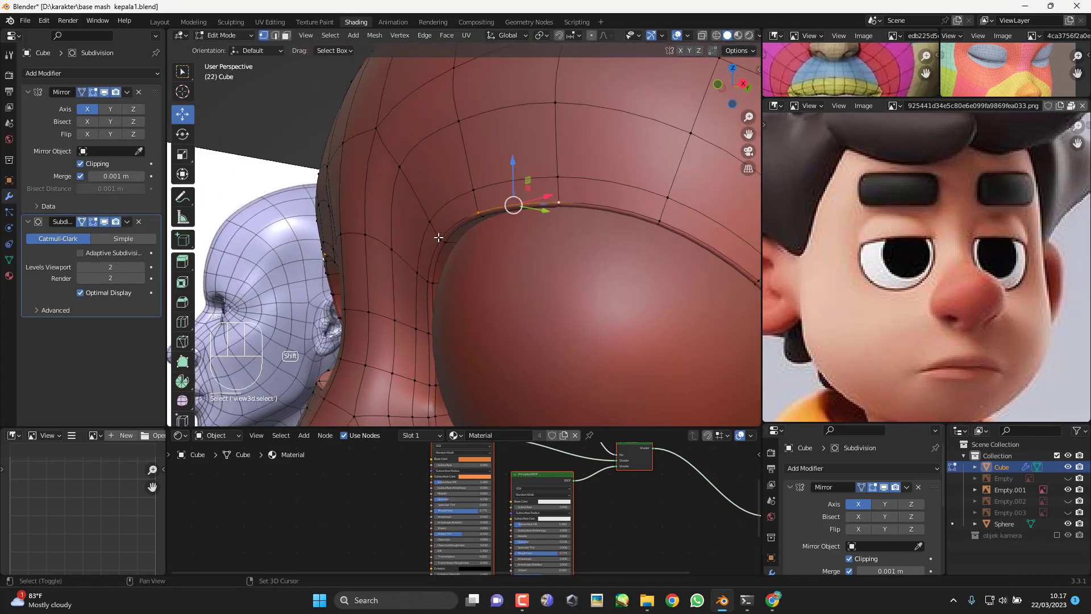
middle_drag(438, 237, 635, 204)
key(KP_3)
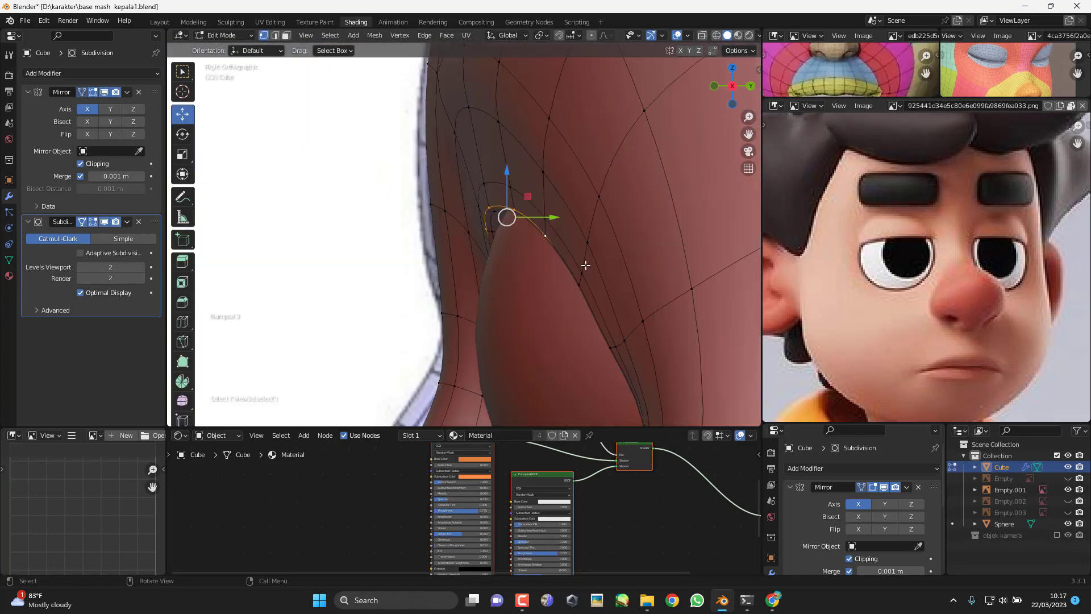
key(g)
click(565, 267)
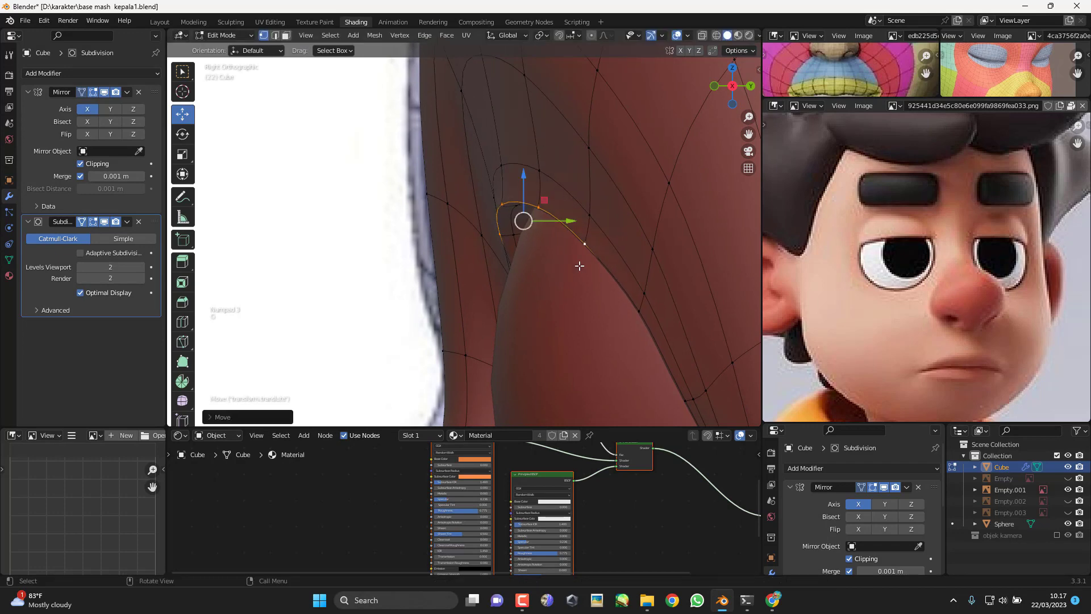
Step: Move and slide the edge loop section just above the upper eyelid rim to round the lid in side view
middle_drag(579, 266, 648, 257)
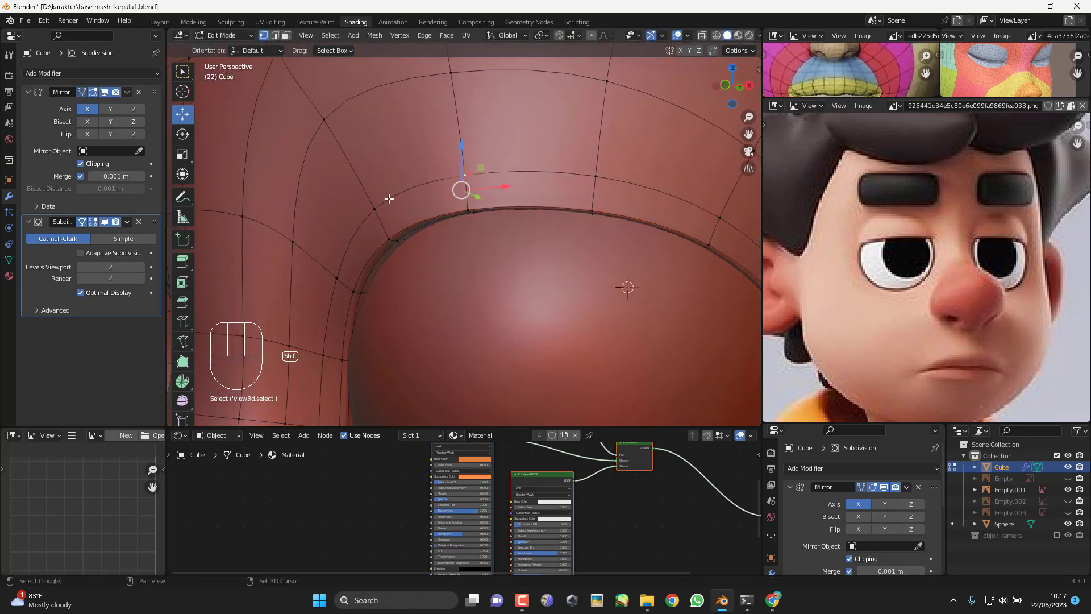
key(KP_3)
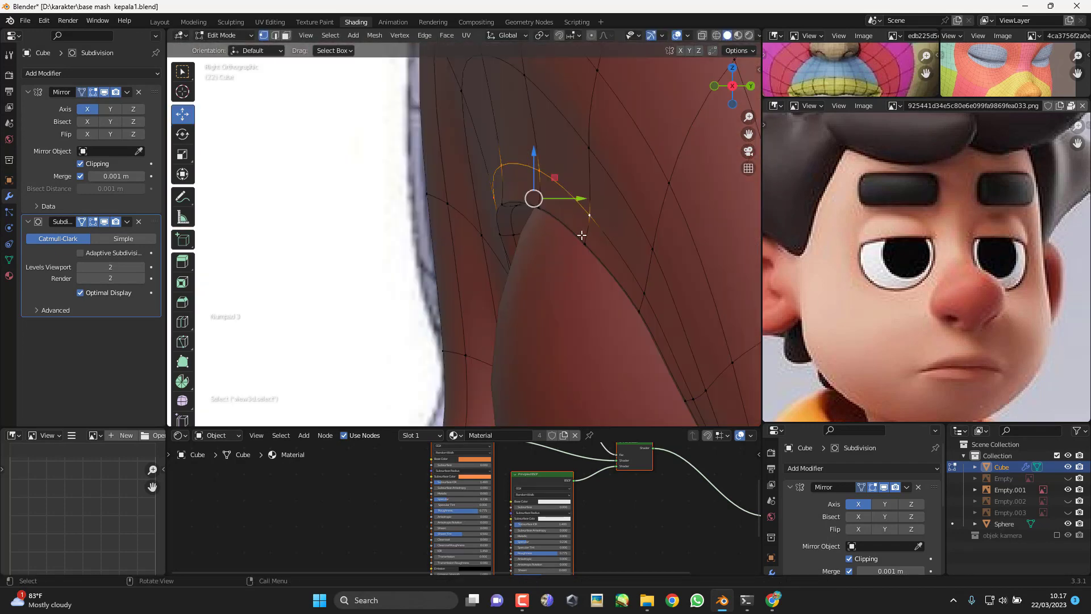
key(g)
click(565, 211)
key(g)
key(g)
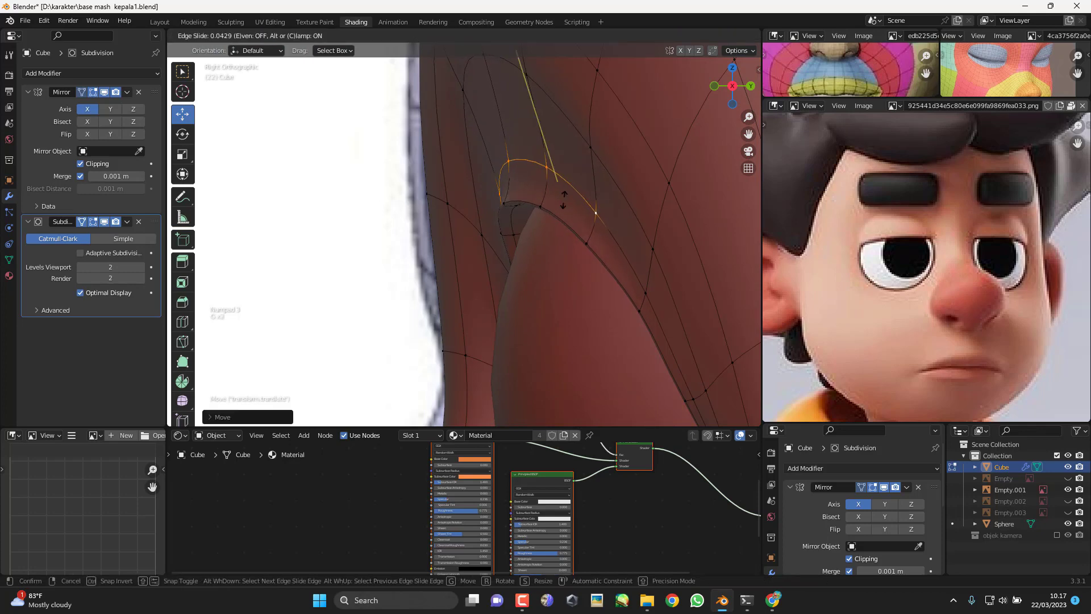
click(569, 200)
key(g)
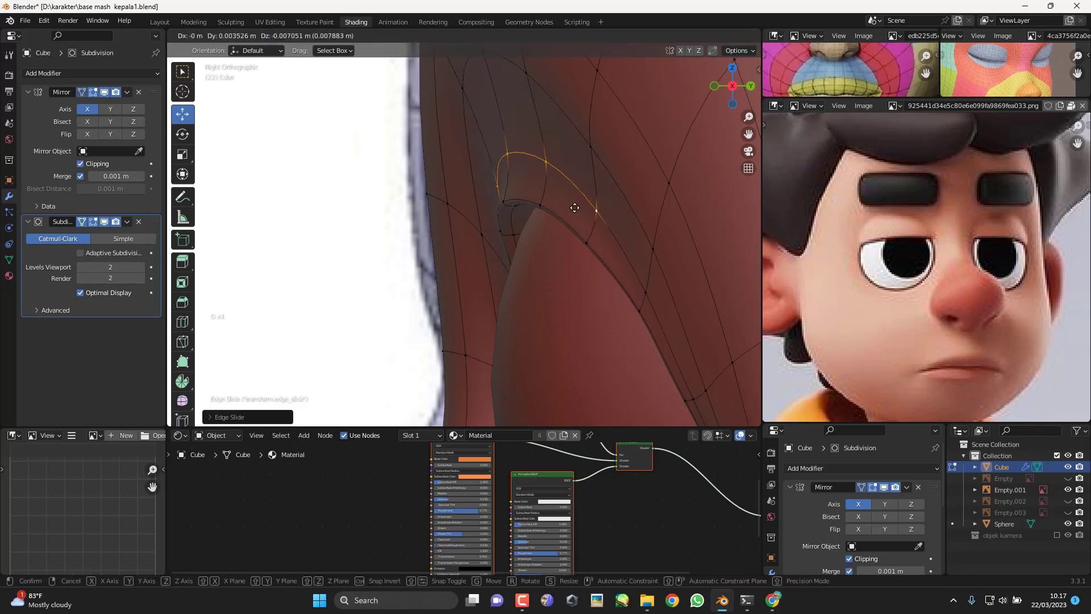
click(575, 208)
Step: Reposition the vertex on the inner part of the loop above the upper eyelid in front view
key(KP_1)
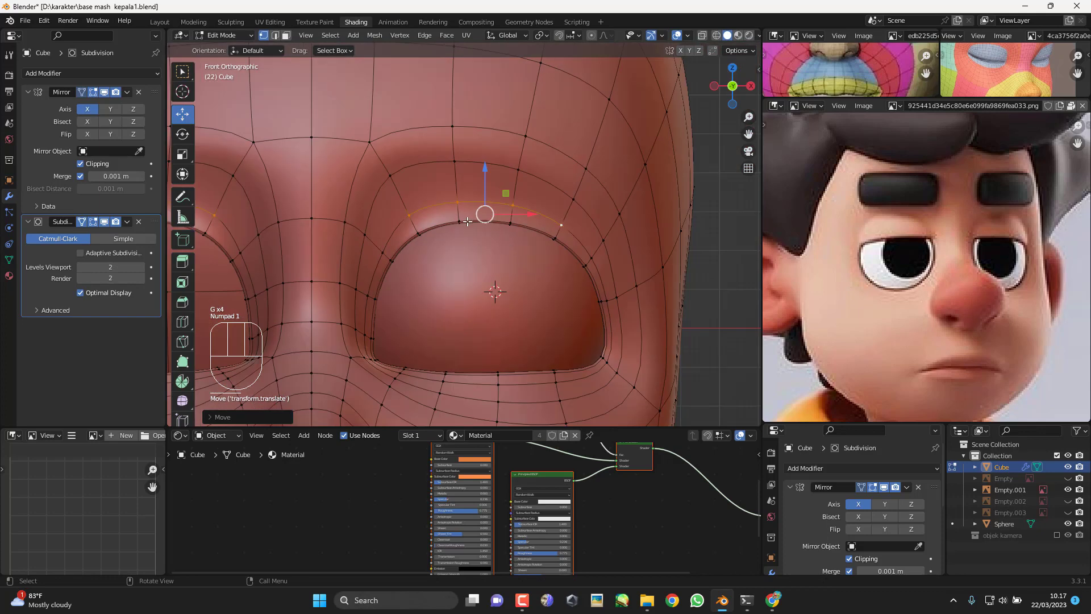
scroll(467, 221, up, 3)
click(382, 206)
key(g)
click(388, 217)
Step: Select the edges on the inner part of the upper eyelid rim, and slide and move them in side view
middle_drag(389, 217, 483, 287)
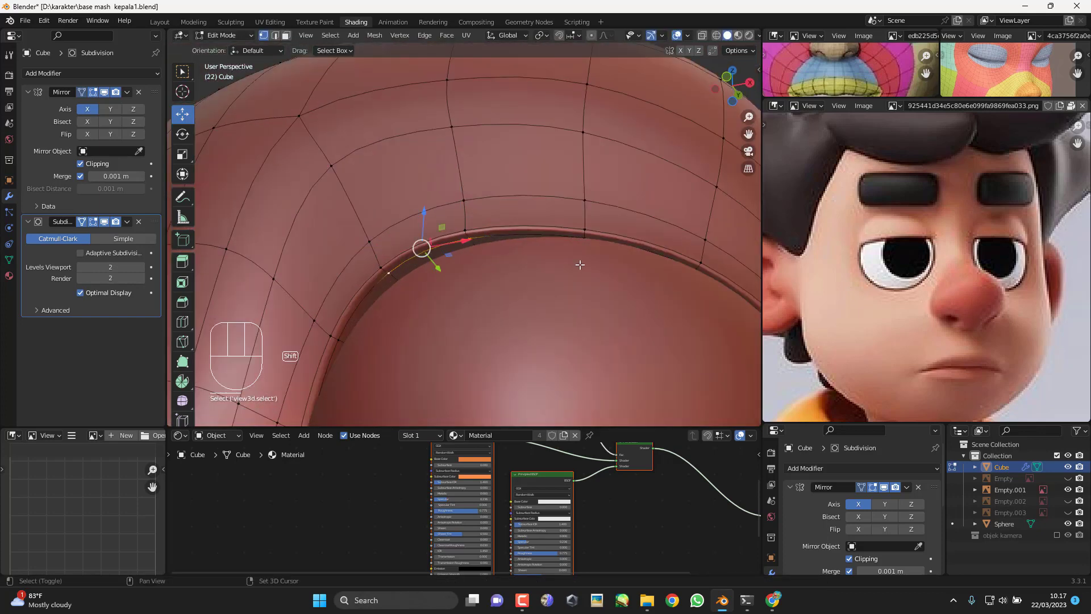
shift+click(579, 241)
shift+middle_drag(579, 242, 538, 266)
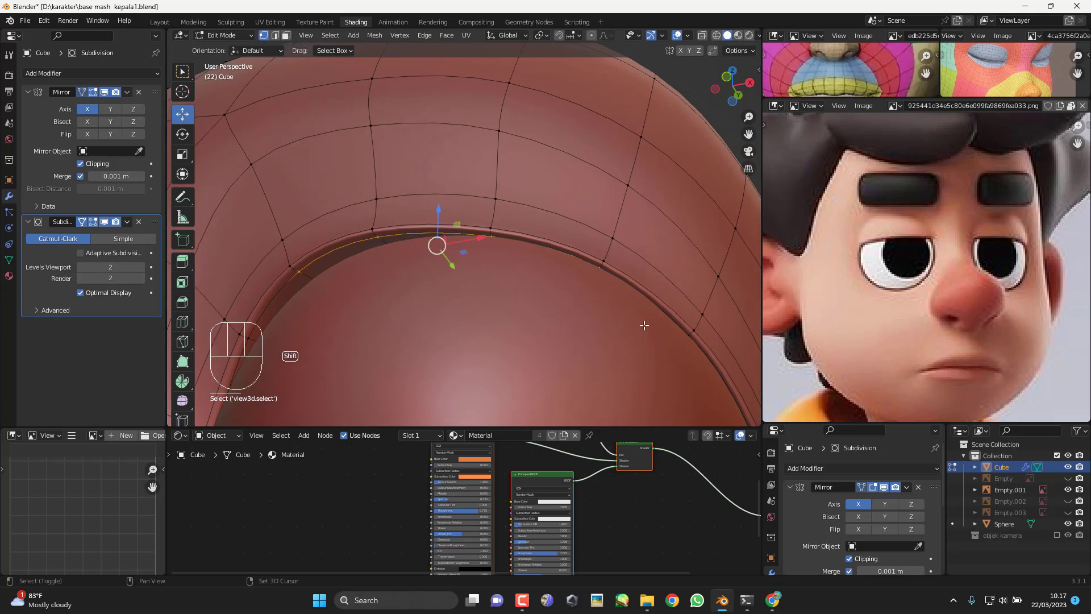
key(KP_3)
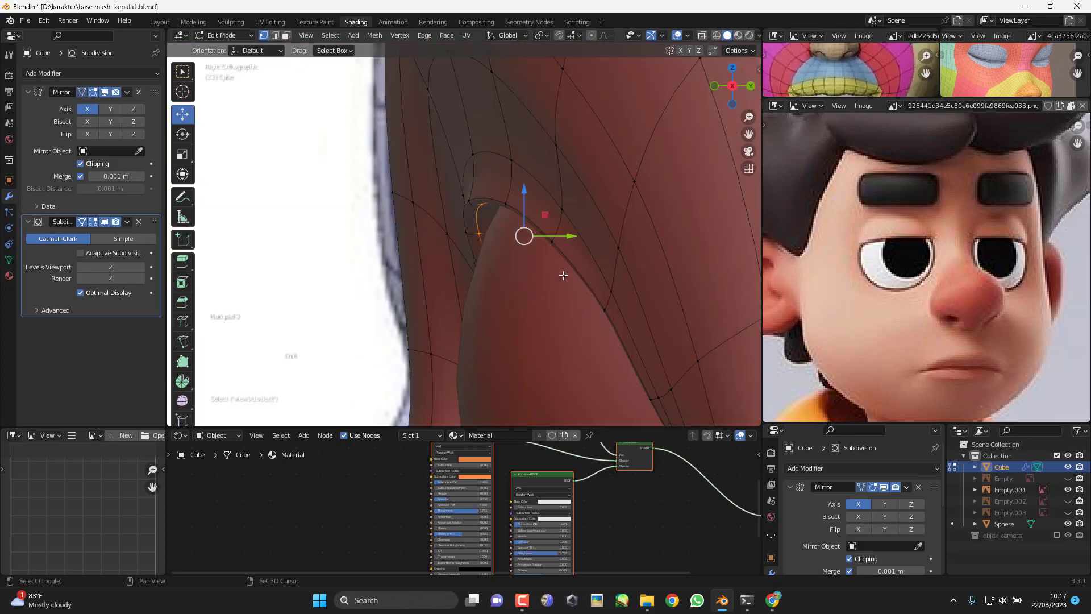
shift+middle_drag(563, 276, 541, 307)
key(g)
key(g)
click(546, 267)
key(g)
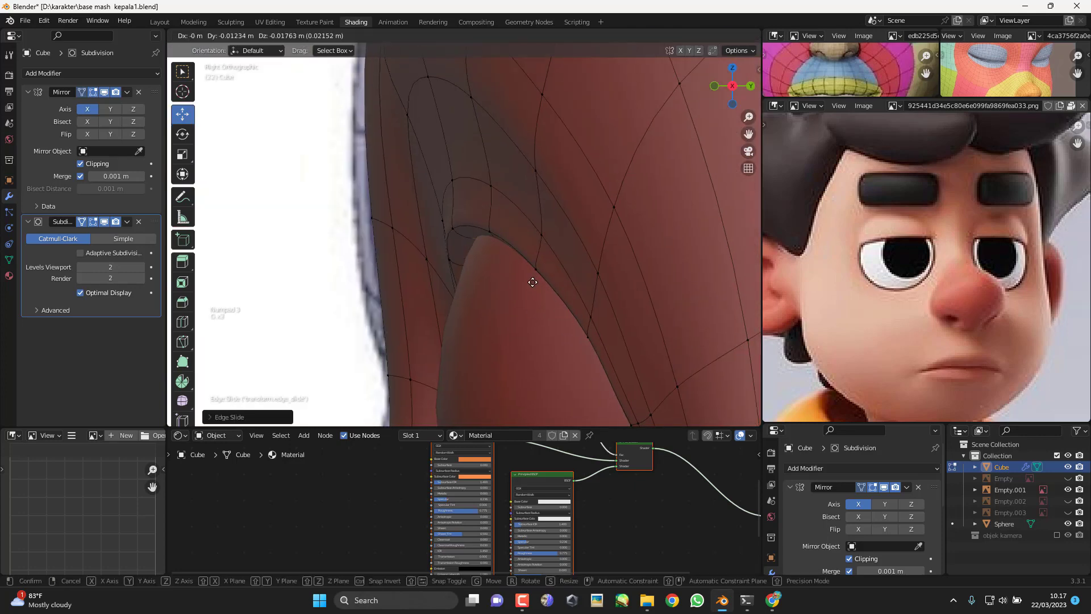
click(519, 294)
Step: Move the vertices on the outer part of the upper eyelid rim in front view to smooth its curve
key(KP_1)
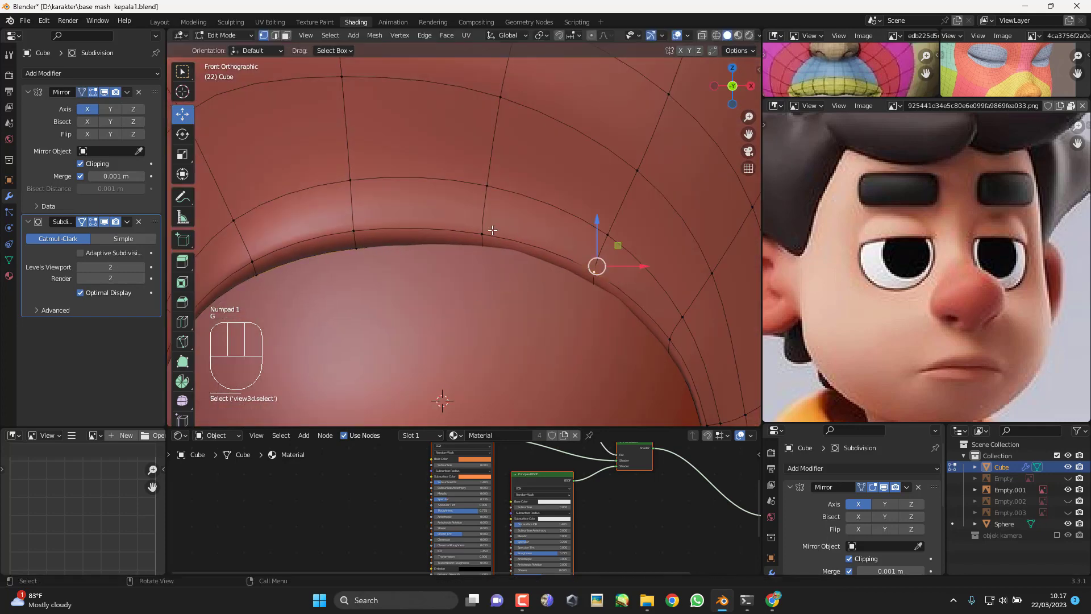
key(g)
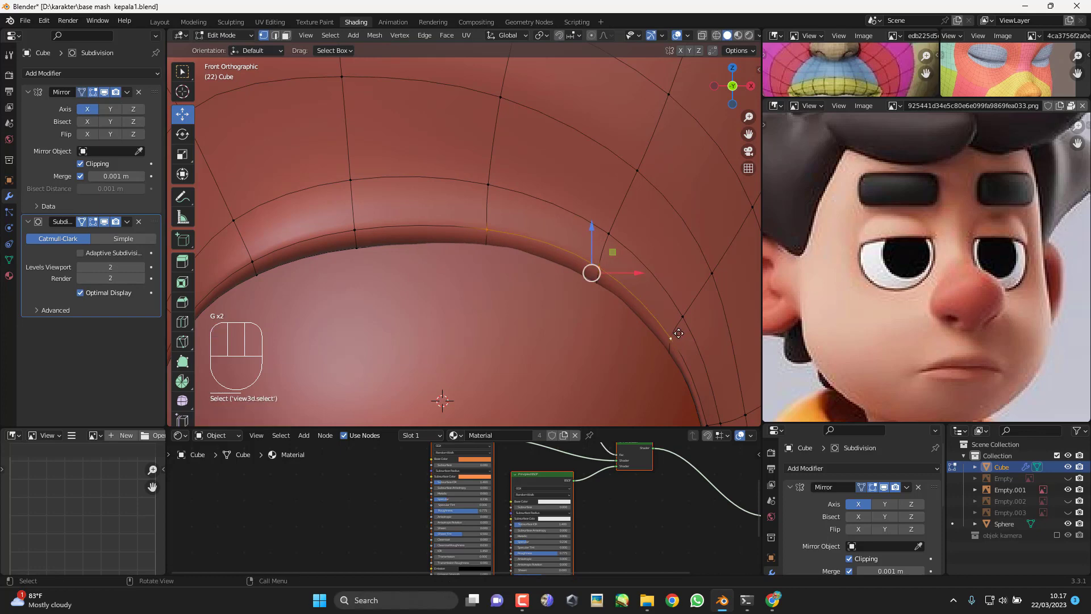
key(g)
click(681, 329)
Step: Move the two outer vertices of the loop just above the upper eyelid rim, and check the lid in Object Mode
click(682, 310)
shift+click(612, 236)
key(g)
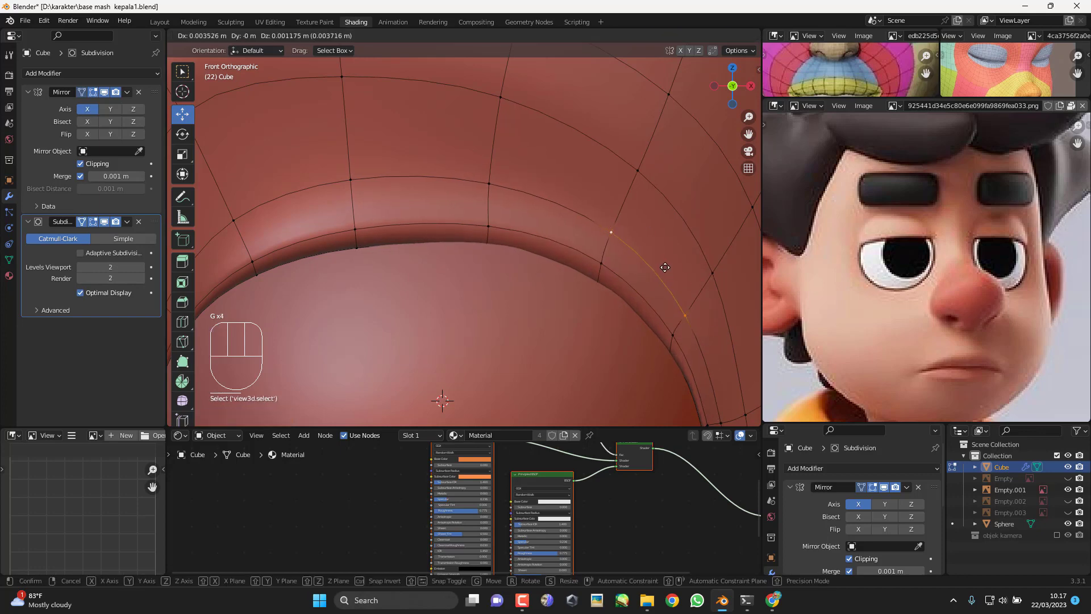
click(663, 266)
key(KP_3)
key(Tab)
key(Tab)
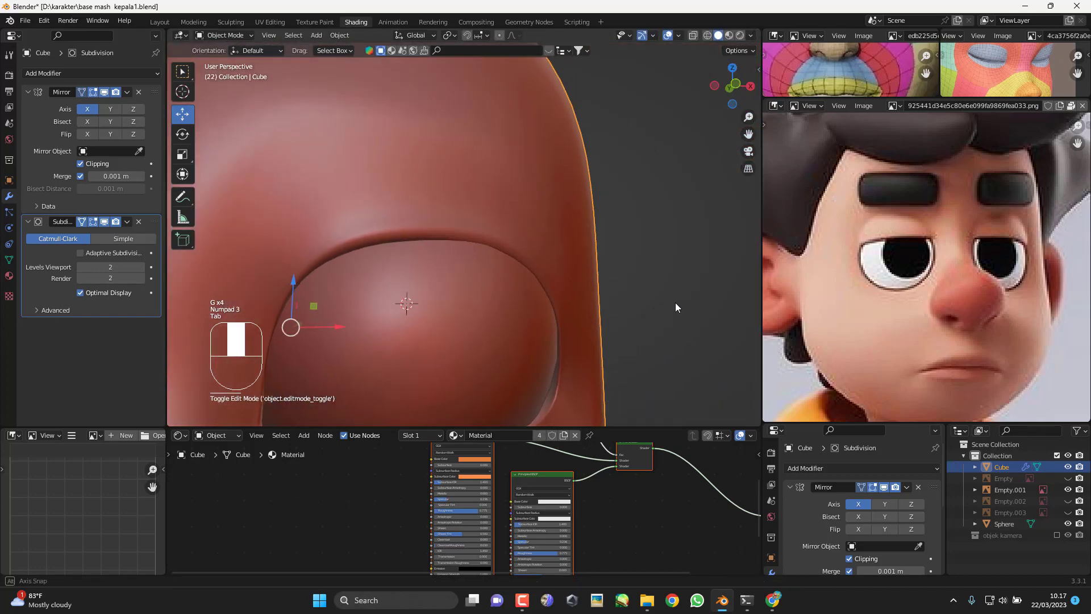
Step: Reposition the two inner vertices of the loop just above the upper eyelid rim in front view
key(KP_1)
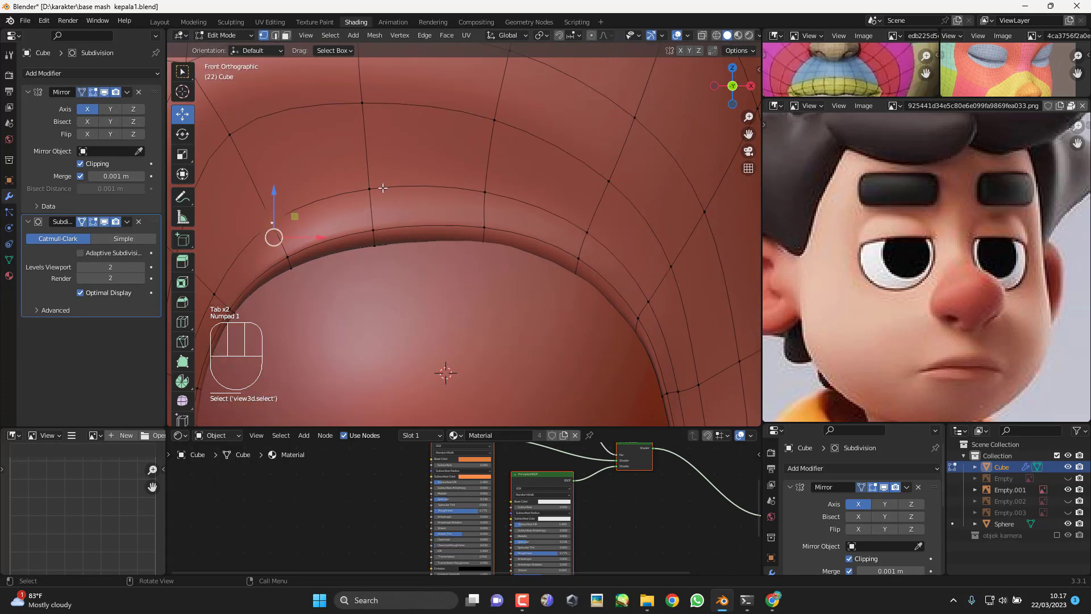
shift+middle_drag(383, 188, 458, 187)
shift+click(458, 189)
key(g)
click(470, 195)
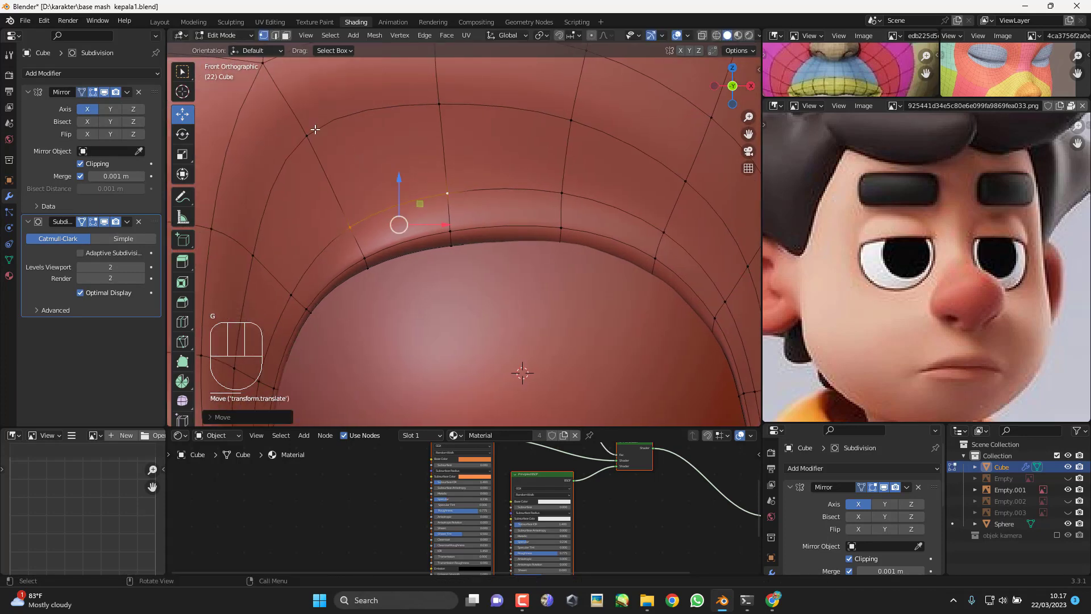
Step: Vertex Slide the inner corner vertex of the next loop up, below the brow, toward the eye
click(316, 131)
key(g)
key(g)
click(328, 148)
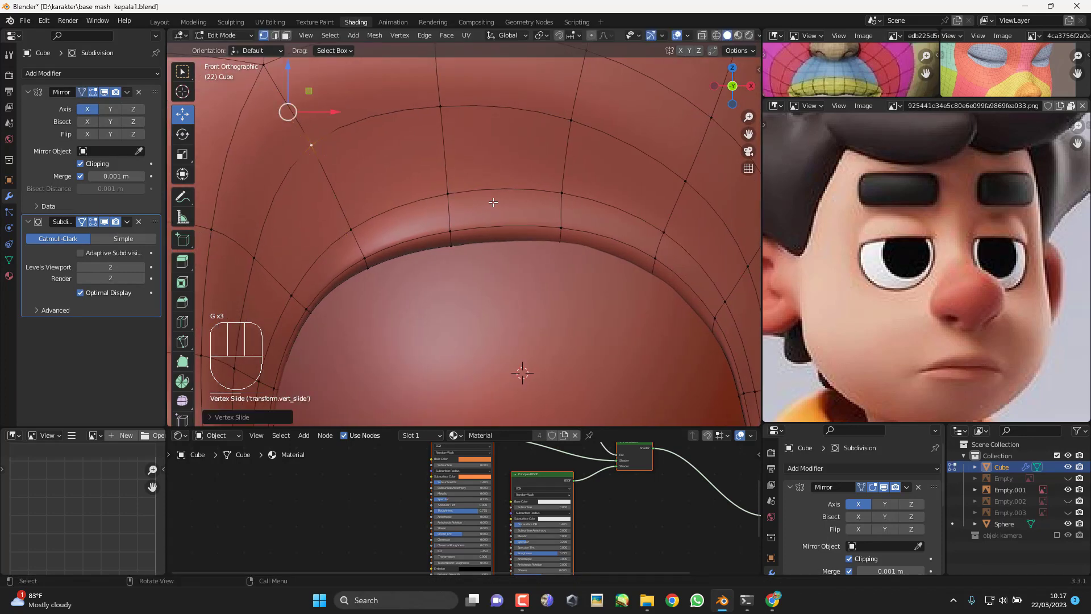
Step: Edge Slide the outer-middle edge of the loop just above the upper eyelid to even the loop's spacing
shift+click(663, 233)
key(g)
key(g)
click(664, 240)
key(g)
key(g)
click(667, 250)
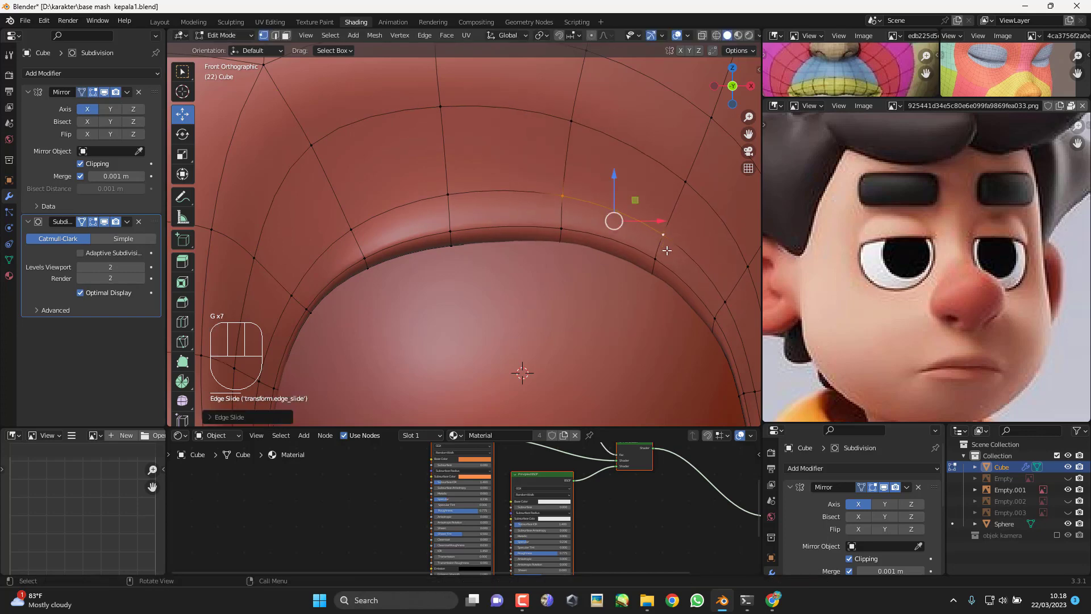
Step: Insert an edge loop around the eye between the upper eyelid fold loop and the next loop outward
scroll(667, 250, down, 3)
middle_drag(667, 250, 377, 198)
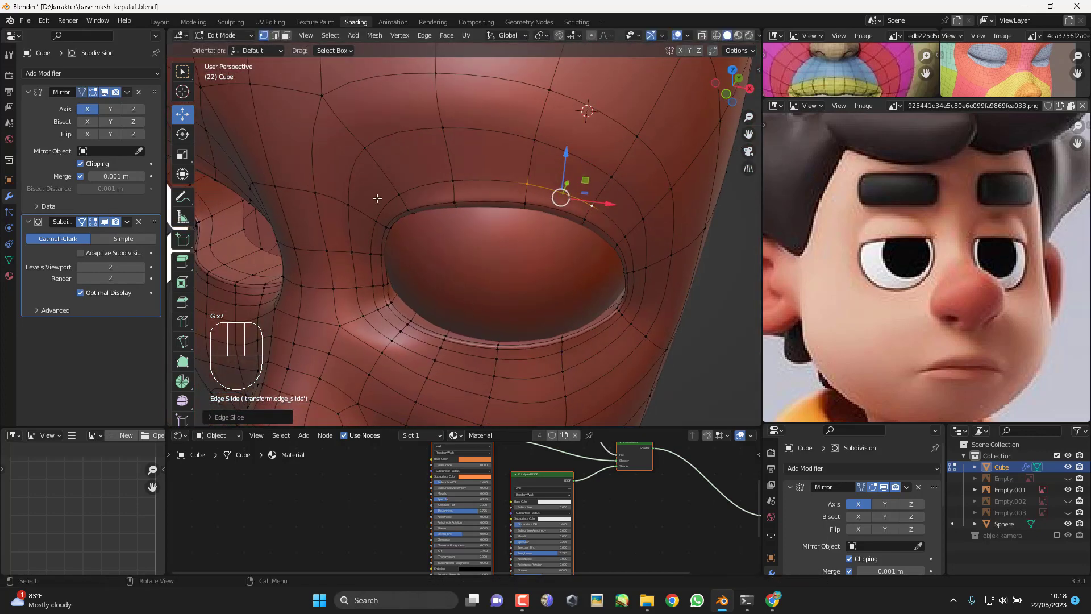
key(KP_1)
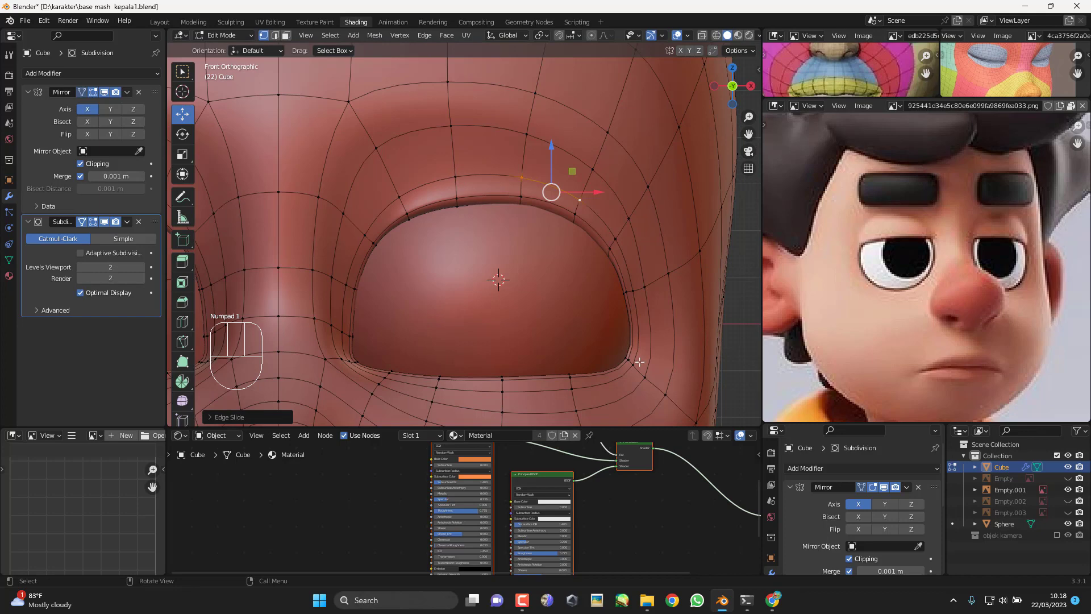
shift+middle_drag(595, 361, 427, 305)
middle_drag(530, 333, 497, 264)
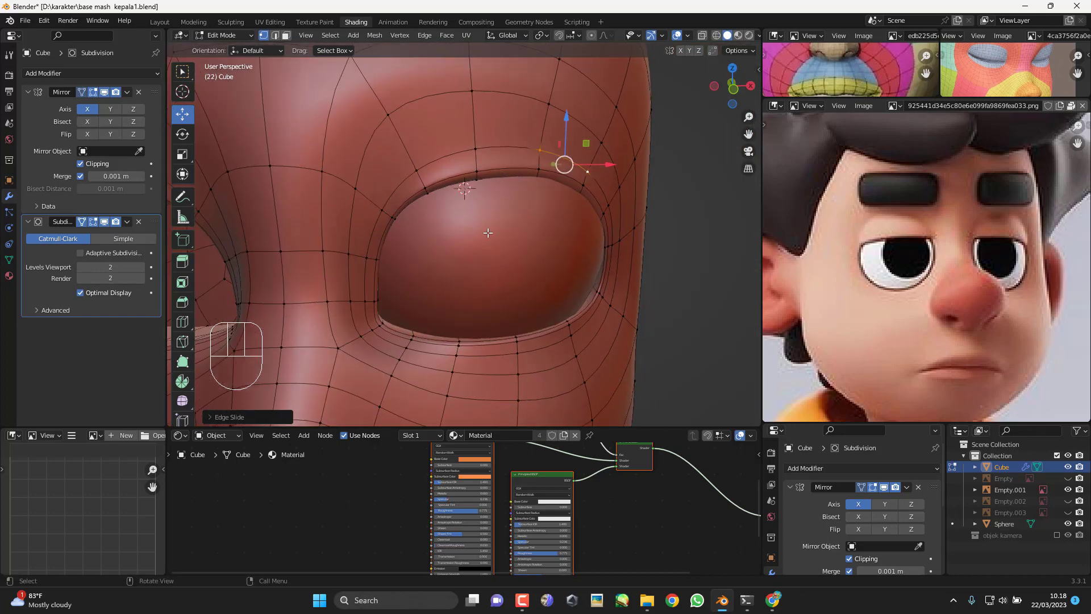
key(KP_1)
click(466, 170)
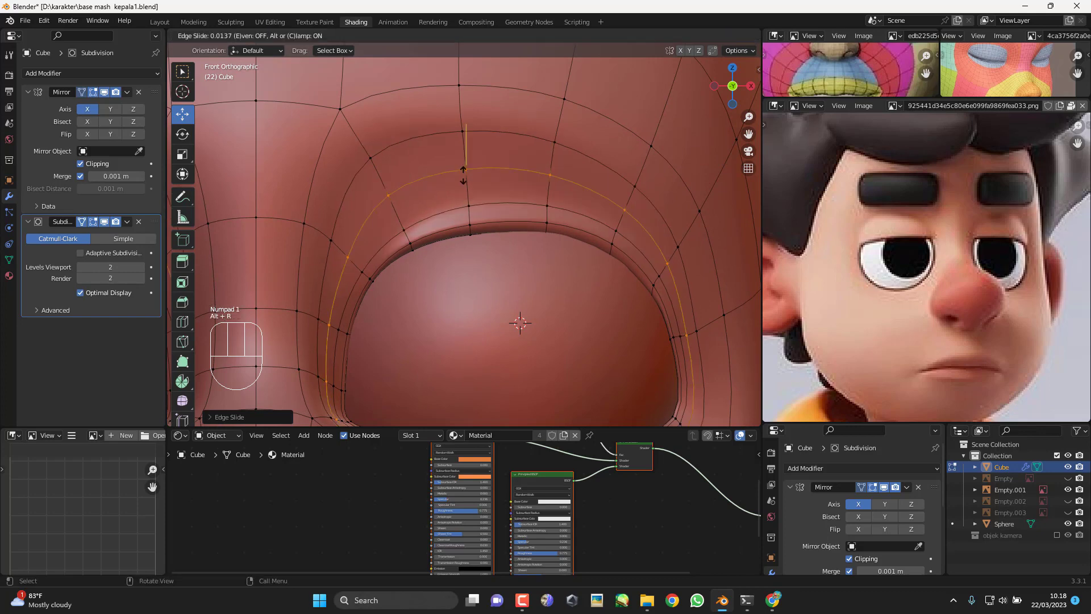
Step: Finish sliding the edge loop above the upper eyelid and check the smoothed eye in Object Mode
click(470, 191)
key(Tab)
scroll(529, 261, down, 3)
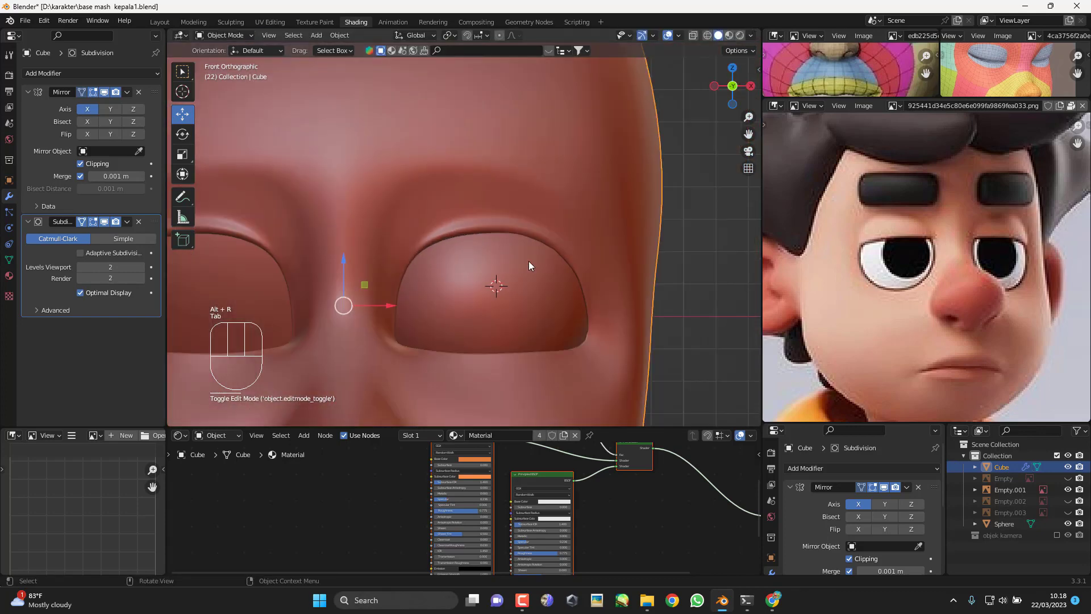
middle_drag(529, 261, 500, 259)
scroll(496, 262, down, 3)
key(KP_1)
scroll(455, 242, up, 4)
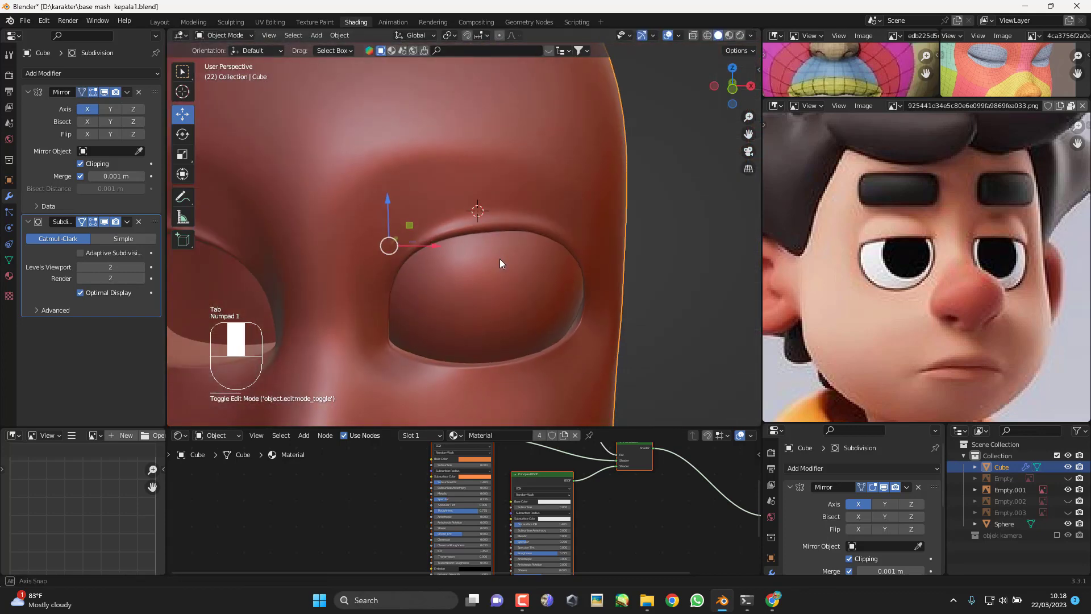
key(KP_1)
scroll(443, 236, up, 2)
scroll(438, 234, up, 2)
Step: Slide and move the socket-loop vertices around the eye's inner upper corner to even out their spacing
key(Tab)
shift+middle_drag(408, 228, 481, 211)
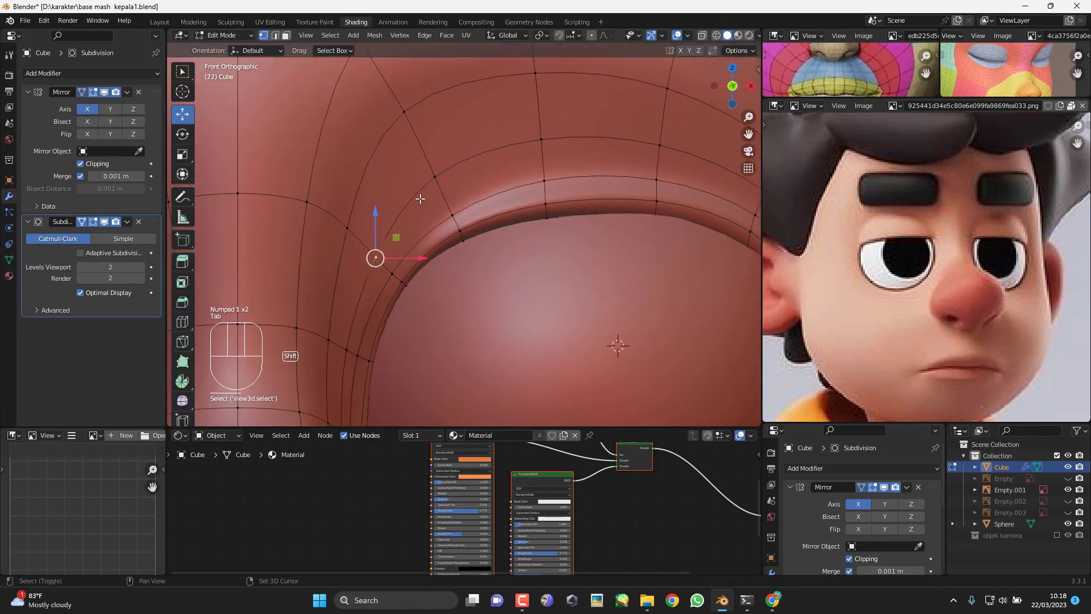
key(g)
key(g)
click(408, 253)
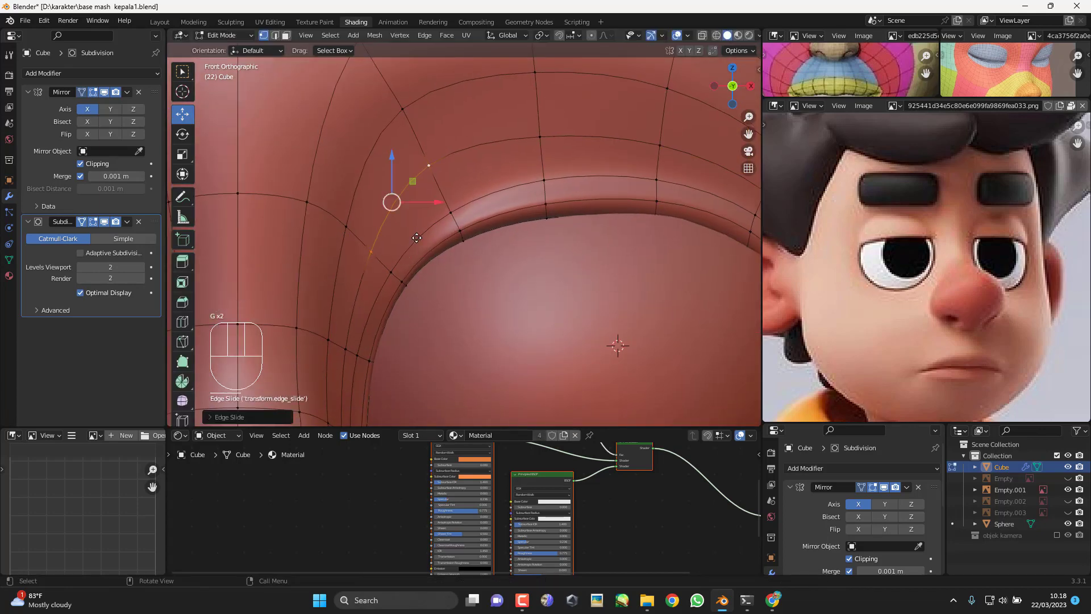
key(g)
click(475, 192)
click(427, 163)
key(g)
key(g)
click(432, 165)
Step: Slide the socket-loop vertices above the middle and outer part of the upper eyelid slightly upward, and check the smoothed result
click(539, 136)
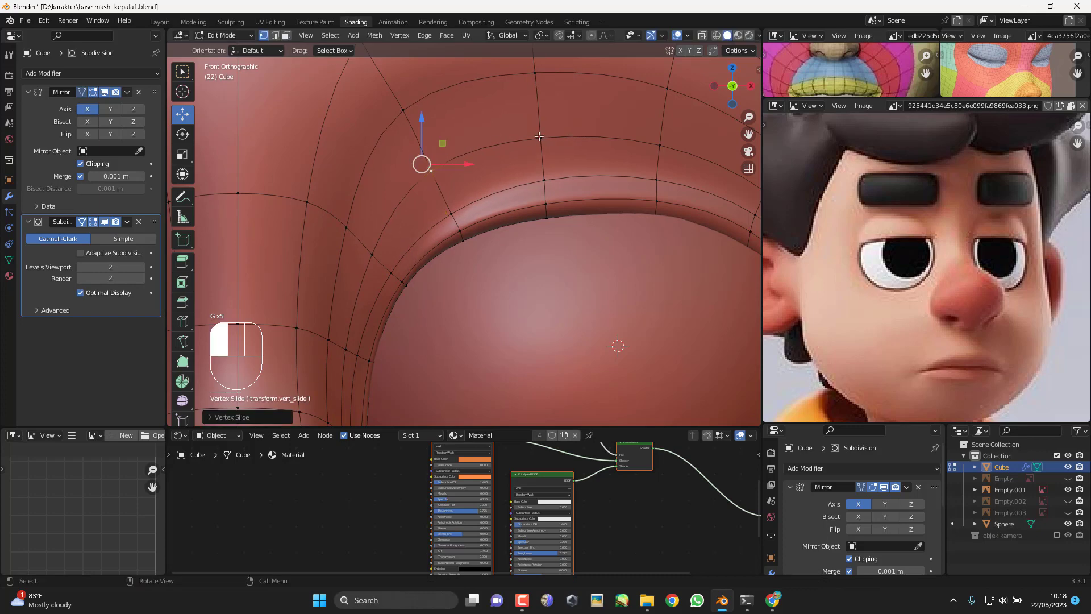
key(g)
key(g)
click(541, 131)
shift+middle_drag(604, 168, 512, 166)
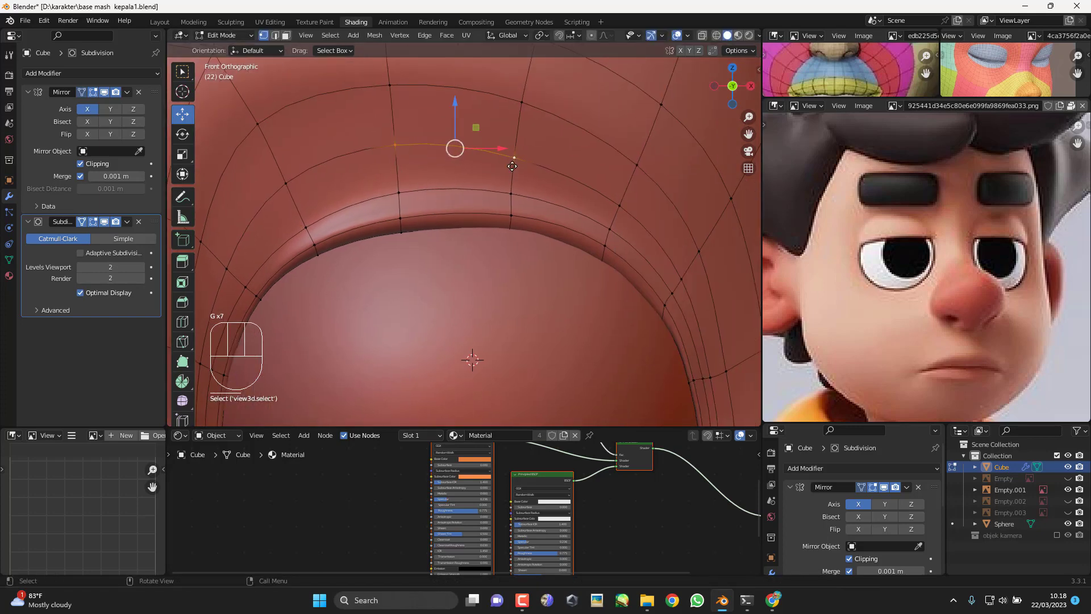
click(624, 207)
key(g)
key(g)
click(626, 202)
scroll(568, 256, down, 3)
key(Tab)
middle_drag(540, 274, 455, 259)
scroll(489, 220, up, 3)
key(KP_3)
Step: Select the four vertices of the loop just above the upper eyelid crease and lower them slightly along Z
key(Tab)
key(KP_1)
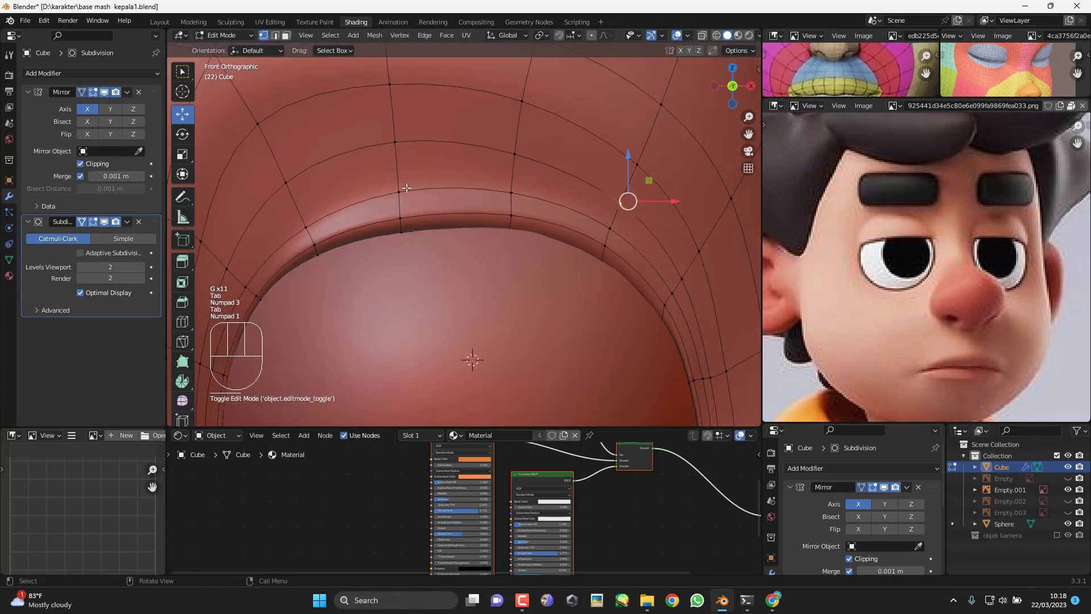
shift+click(307, 222)
shift+middle_drag(307, 222, 327, 230)
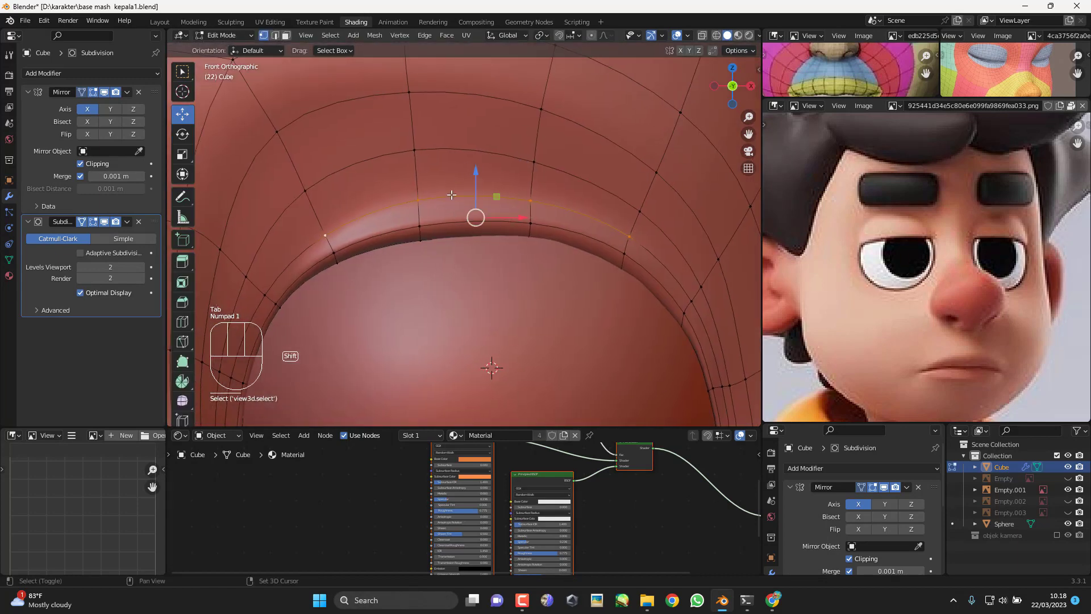
drag(474, 175, 474, 178)
Step: Move the upper eyelid rim vertices, from the middle to the outer corner, to refine the rim's curve
click(411, 225)
shift+click(528, 222)
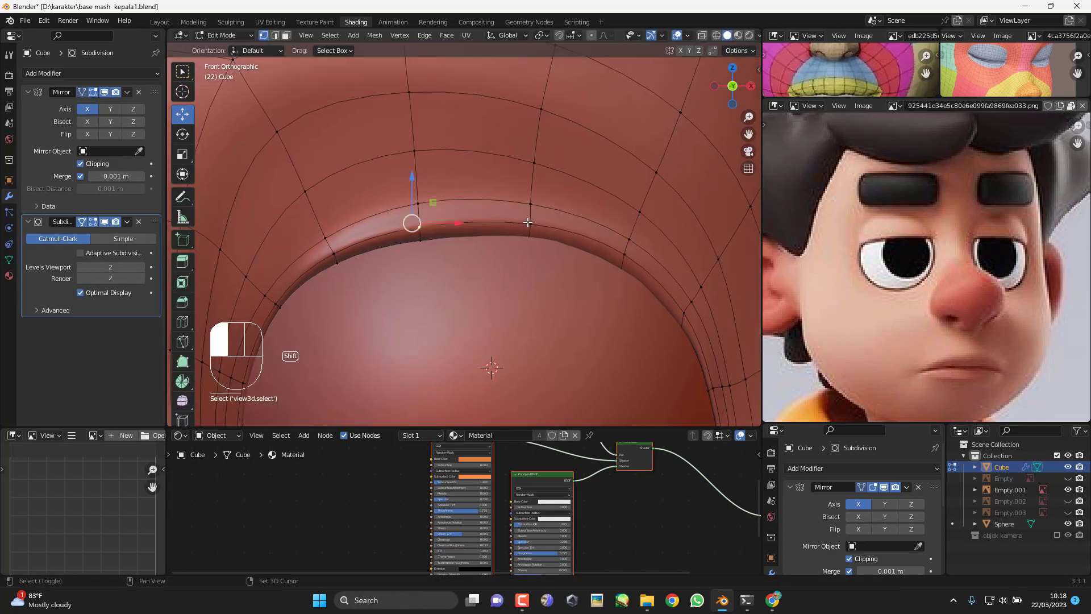
shift+click(626, 251)
key(g)
click(626, 253)
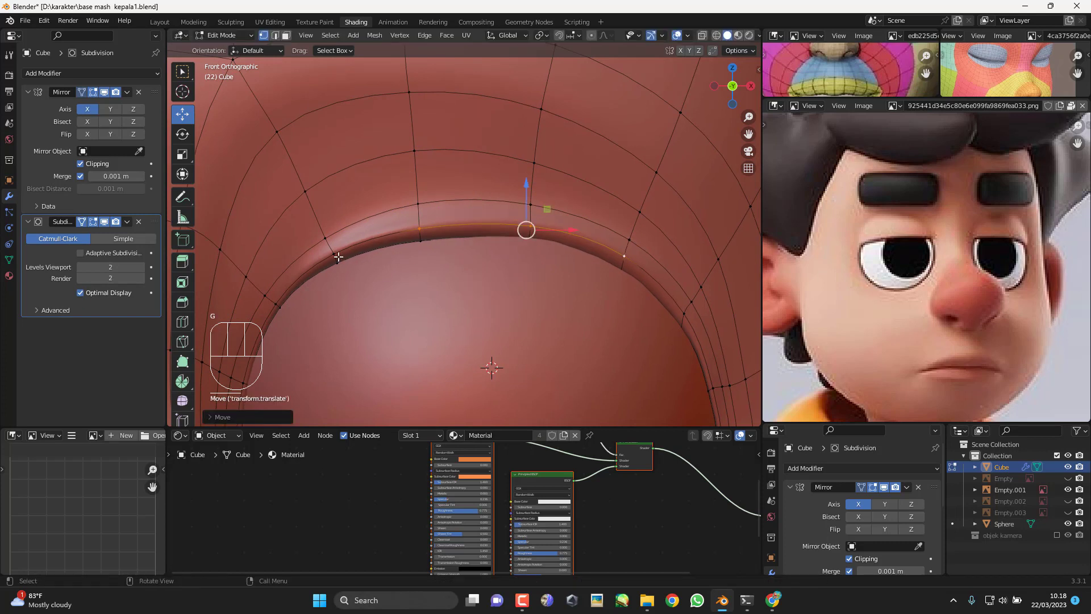
key(g)
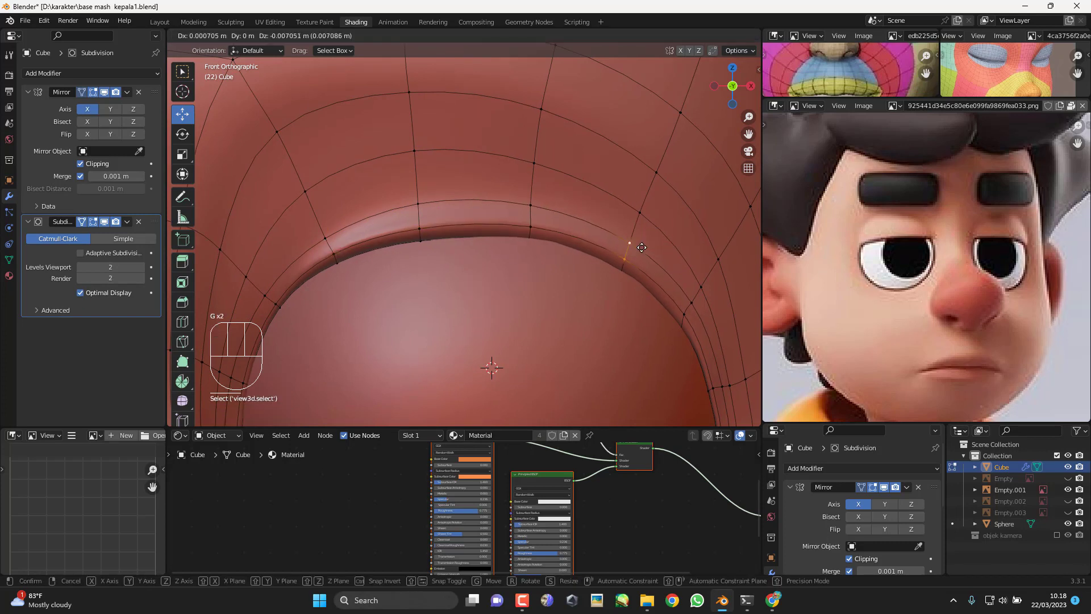
click(642, 249)
key(g)
click(695, 302)
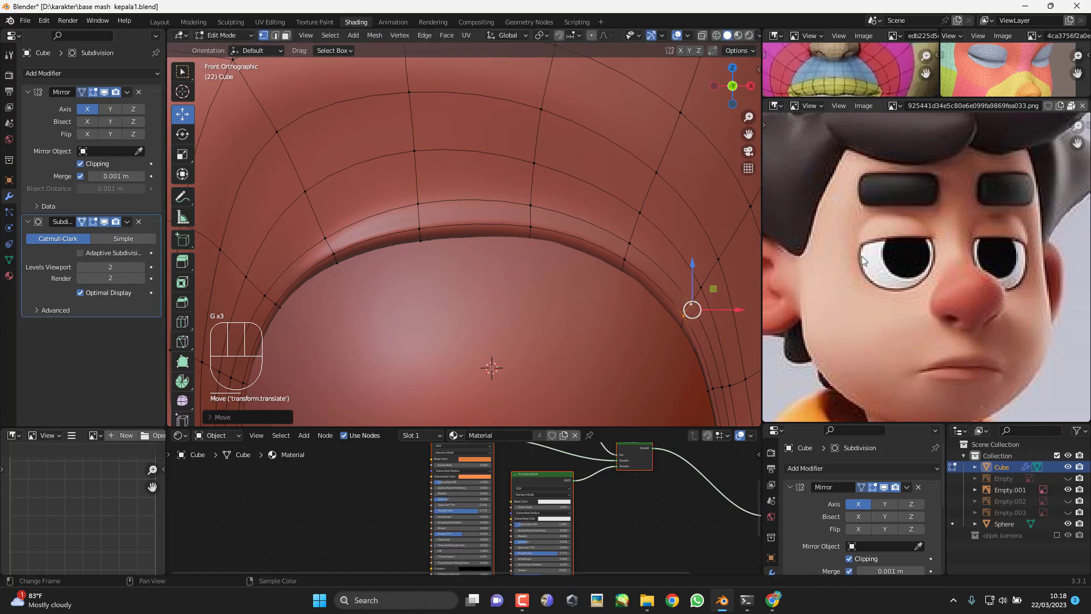
Step: In the side view, move the middle vertices of the loop above the eyelid slightly forward along Y
key(KP_3)
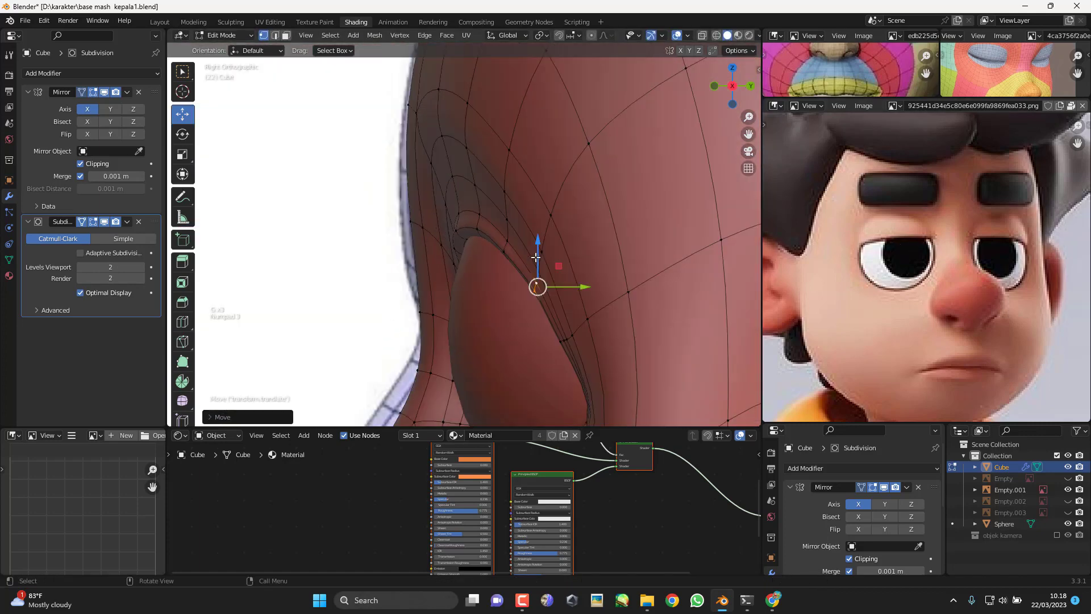
key(Tab)
key(KP_3)
key(Tab)
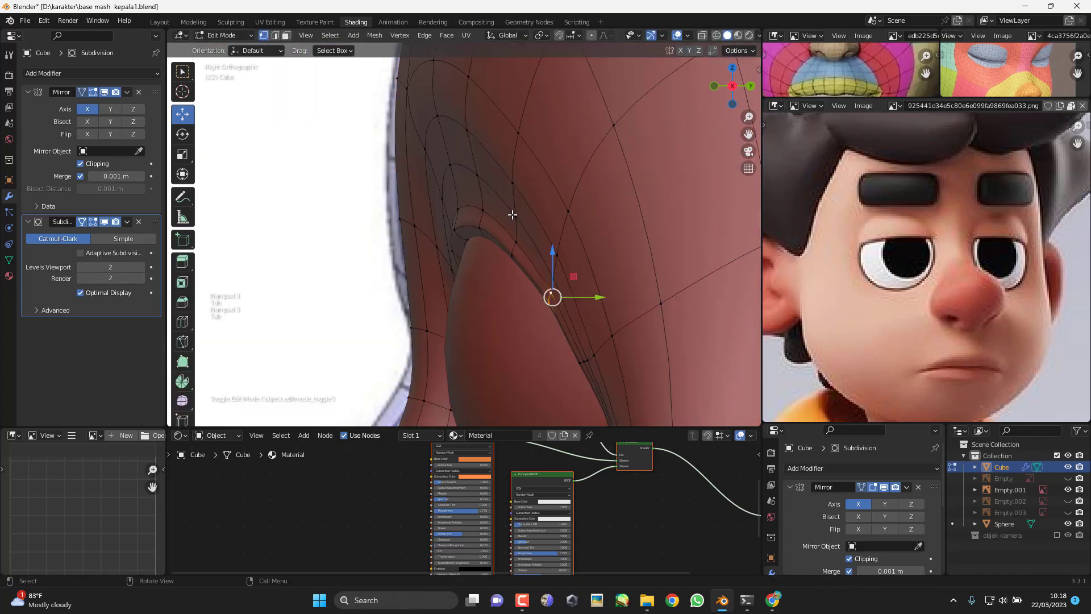
shift+click(448, 165)
shift+middle_drag(511, 193, 514, 230)
drag(531, 219, 528, 219)
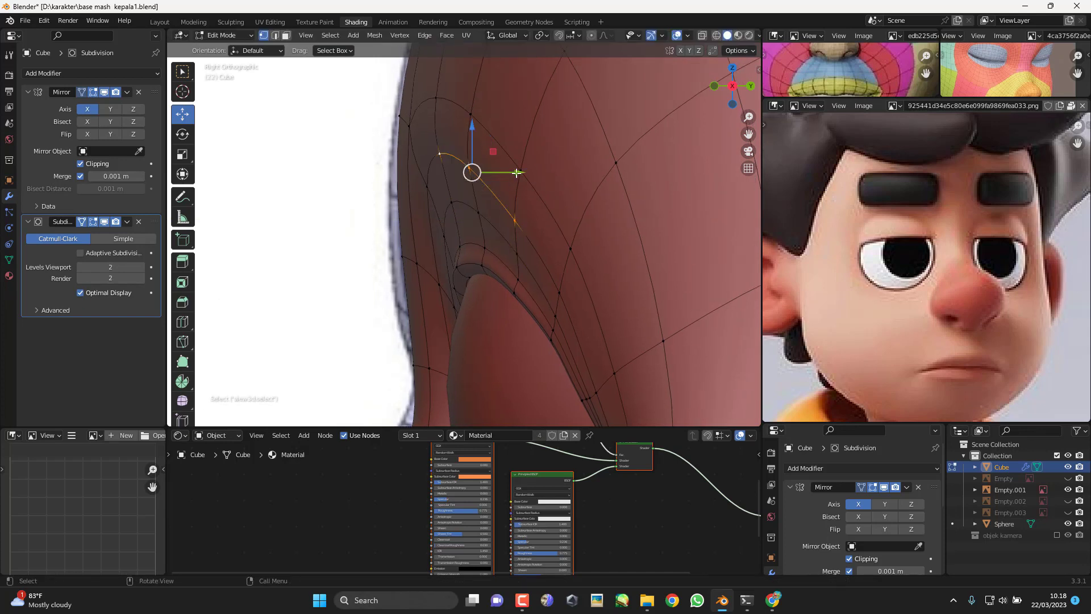
drag(516, 173, 513, 173)
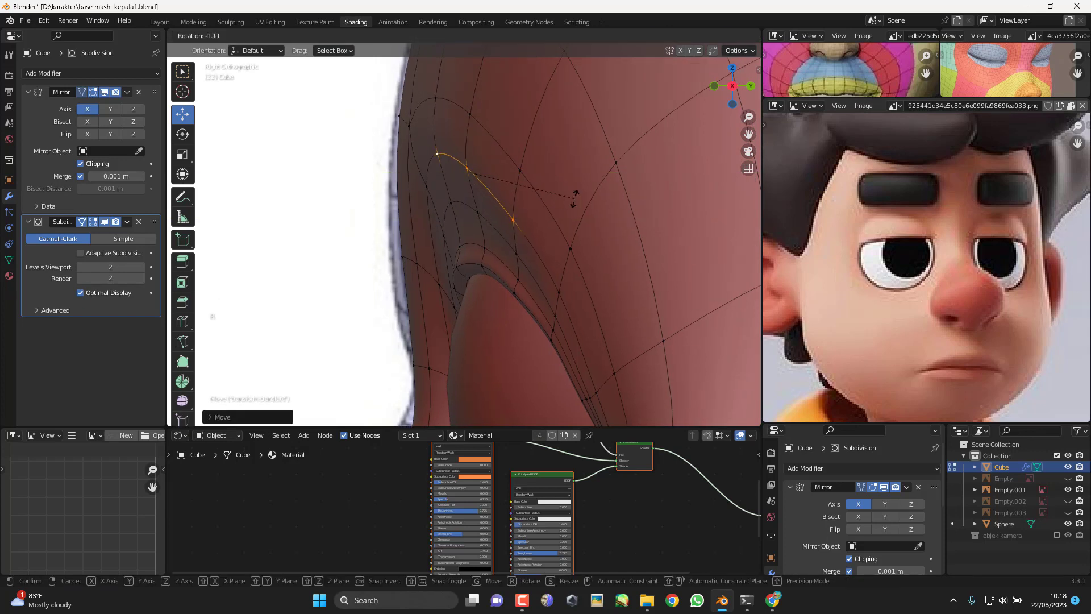
Step: Examine the smoothed upper eyelid and inner eye corner from the front and at an angle
key(Tab)
key(KP_1)
scroll(597, 274, down, 4)
shift+middle_drag(568, 268, 563, 200)
middle_drag(563, 200, 544, 271)
scroll(535, 268, up, 5)
key(KP_1)
scroll(526, 267, down, 3)
shift+middle_drag(441, 201, 458, 243)
scroll(426, 225, up, 3)
shift+middle_drag(394, 206, 559, 207)
scroll(512, 210, up, 2)
scroll(505, 211, down, 2)
key(Tab)
key(Tab)
Step: Edge-slide the short row of vertices crossing the eyelid loops at the eye's inner upper corner
scroll(478, 212, up, 3)
shift+click(513, 227)
scroll(492, 220, down, 2)
shift+click(433, 205)
scroll(562, 231, up, 3)
key(g)
key(g)
click(554, 249)
scroll(554, 250, down, 4)
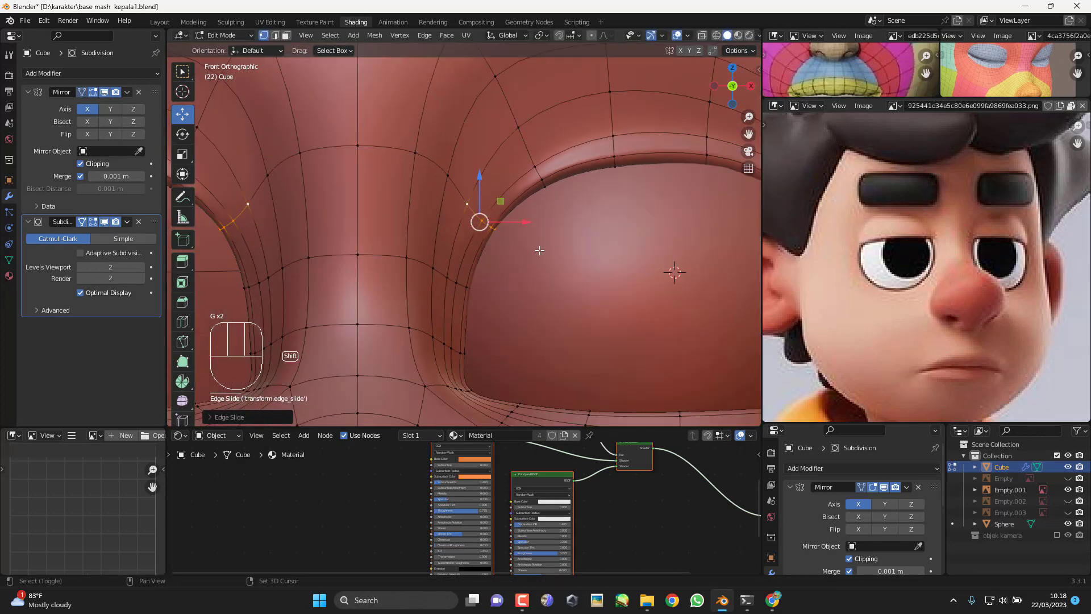
Step: Move the inner upper corner's row of vertices and rotate it about 15 degrees
shift+middle_drag(553, 249, 482, 267)
key(g)
click(481, 265)
key(r)
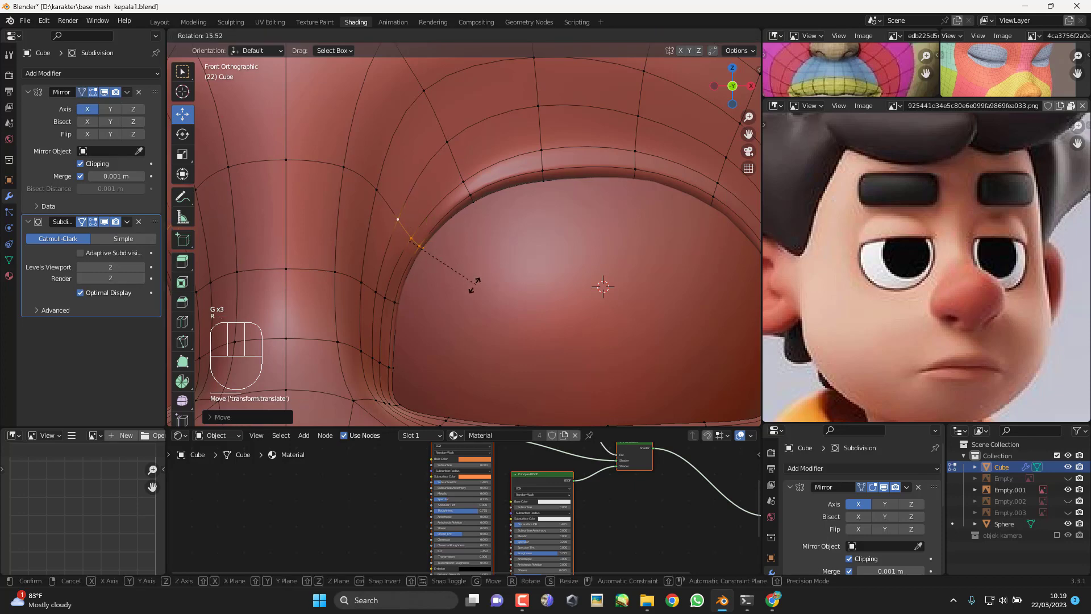
click(476, 284)
Step: Edge-slide the short edge between the nose bridge and inner eye socket by a factor of about 0.12
click(374, 194)
key(g)
key(g)
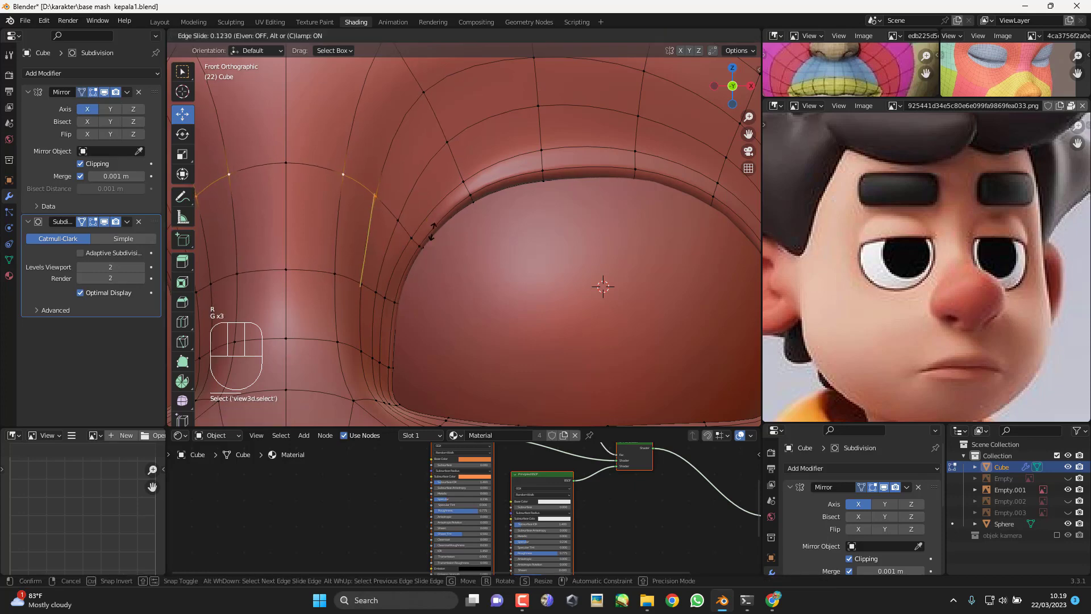
click(431, 230)
scroll(454, 293, down, 3)
key(Tab)
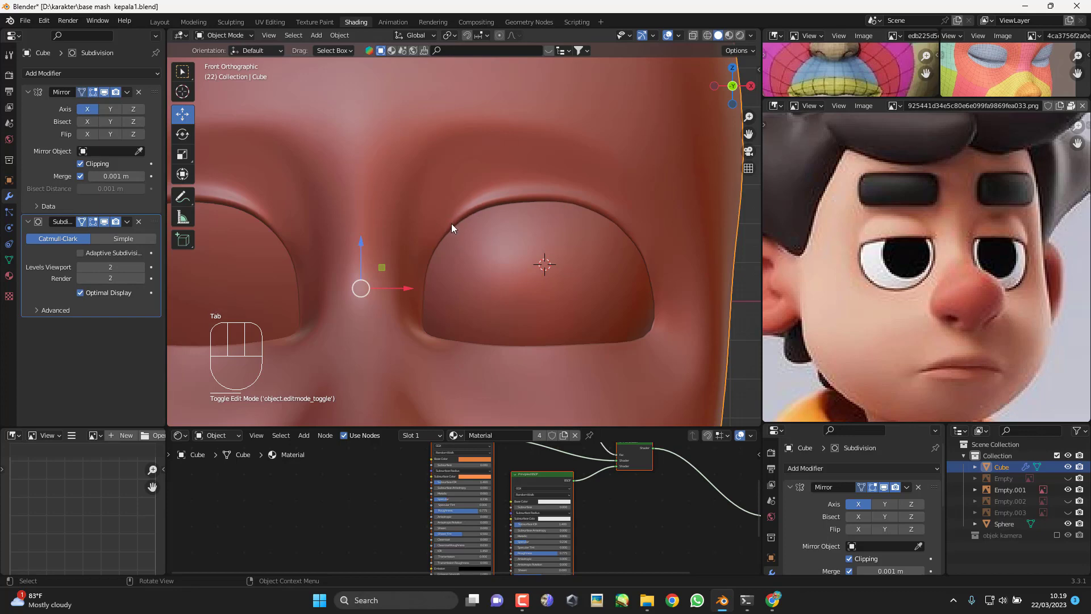
Step: Edge-slide the socket-loop segment that curves around the eye's inner upper corner
key(Tab)
middle_drag(451, 228, 456, 218)
scroll(456, 217, up, 2)
click(398, 219)
shift+click(442, 141)
shift+middle_drag(441, 143, 439, 173)
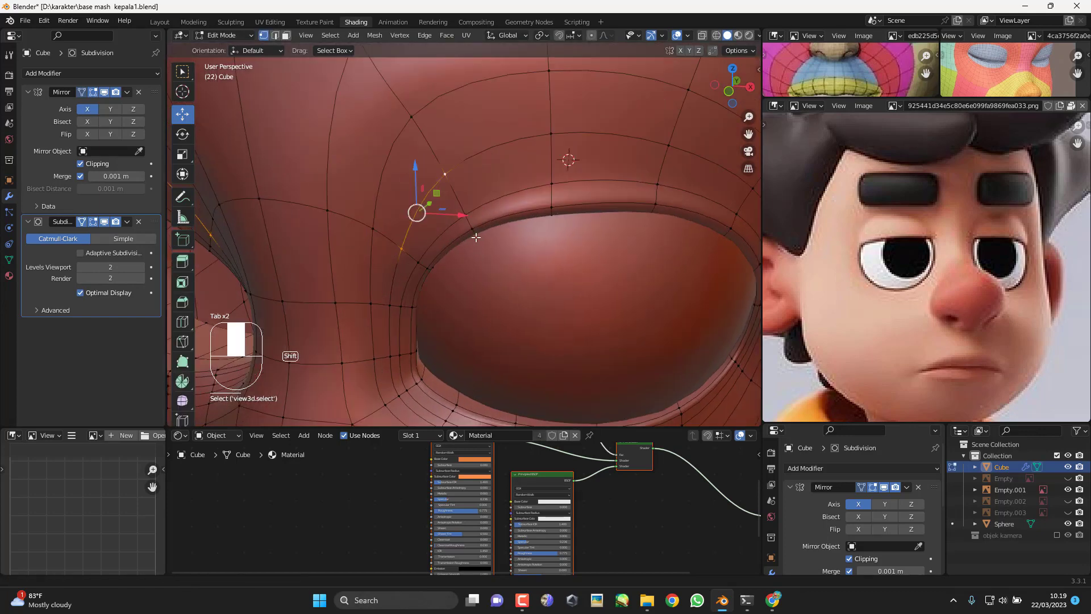
scroll(436, 213, up, 1)
middle_drag(449, 256, 454, 227)
key(g)
key(g)
click(456, 222)
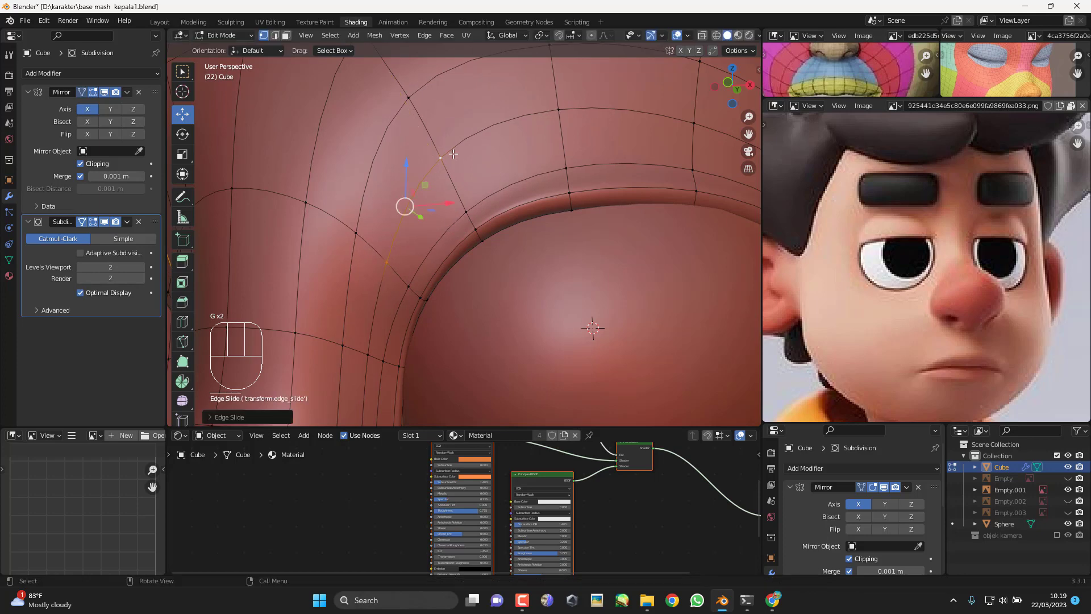
Step: Slide the single socket-loop vertex above the eye's inner upper corner along its edge
click(452, 155)
key(g)
key(g)
click(464, 183)
Step: Move and rotate the eyelid crease edge at the eye's inner upper corner to follow the lid curve
shift+click(415, 280)
middle_drag(447, 246, 420, 261)
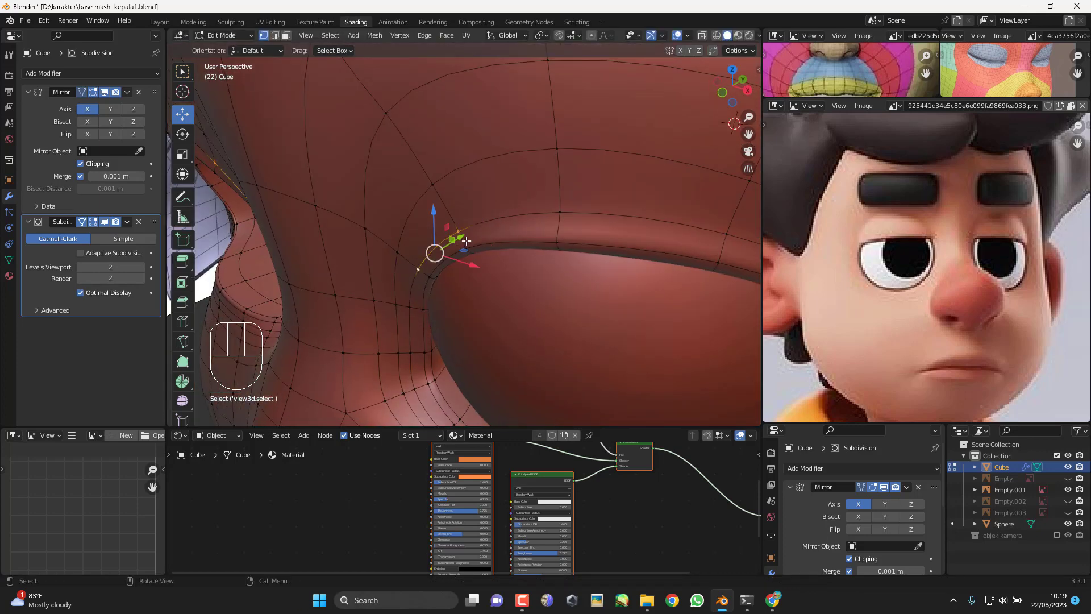
key(g)
key(g)
key(KP_1)
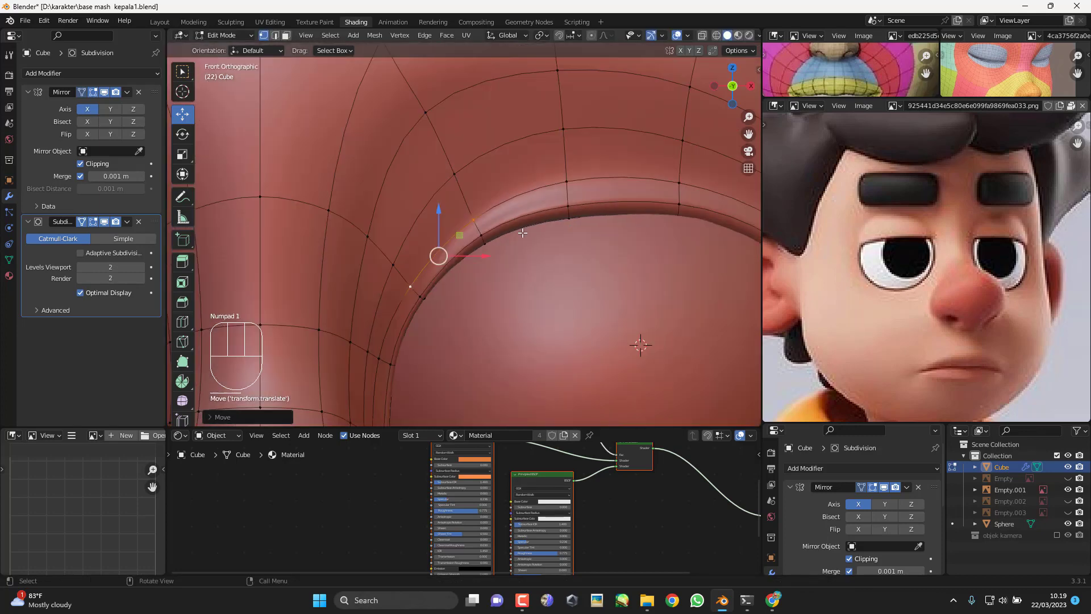
click(518, 229)
key(r)
click(475, 180)
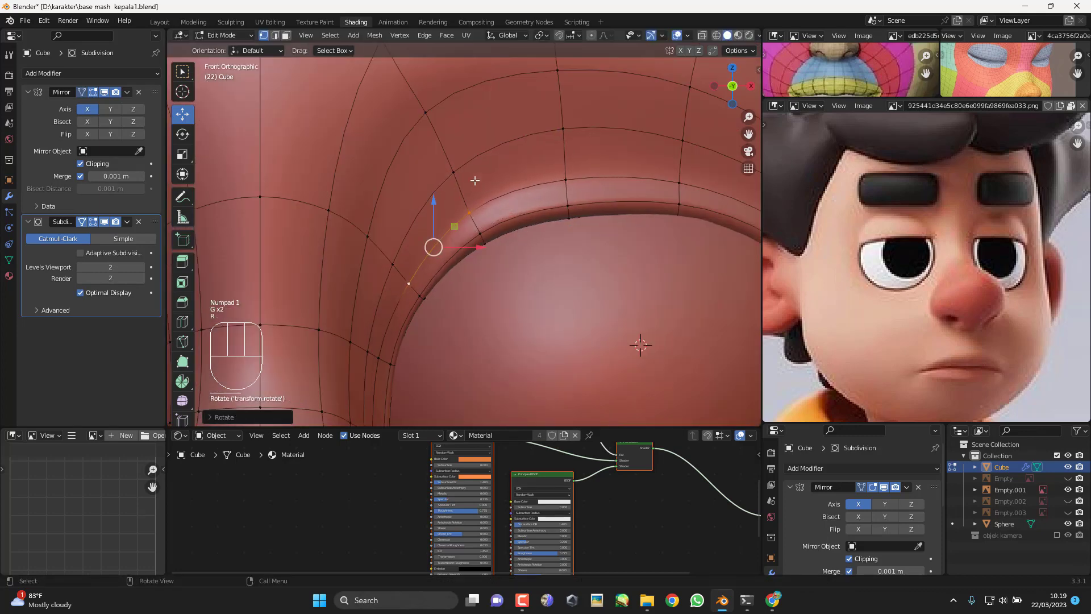
Step: Slide the socket-loop vertex above the middle of the upper eyelid slightly upward
click(576, 131)
key(g)
key(g)
click(573, 119)
Step: Move and rotate the short edge crossing the eyelid rim near the inner upper corner
click(469, 214)
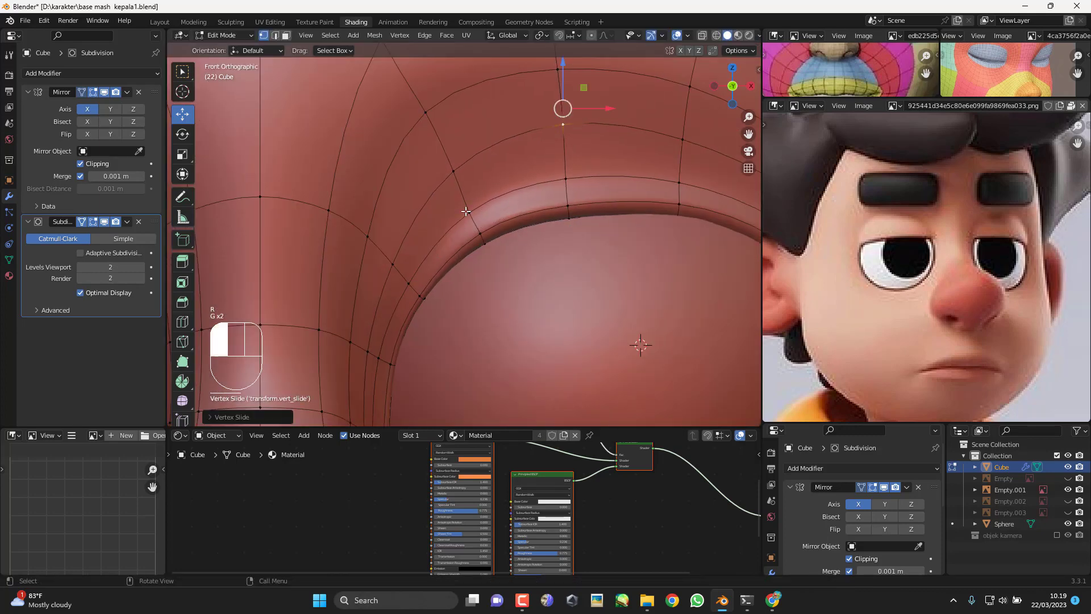
shift+click(485, 240)
key(g)
key(g)
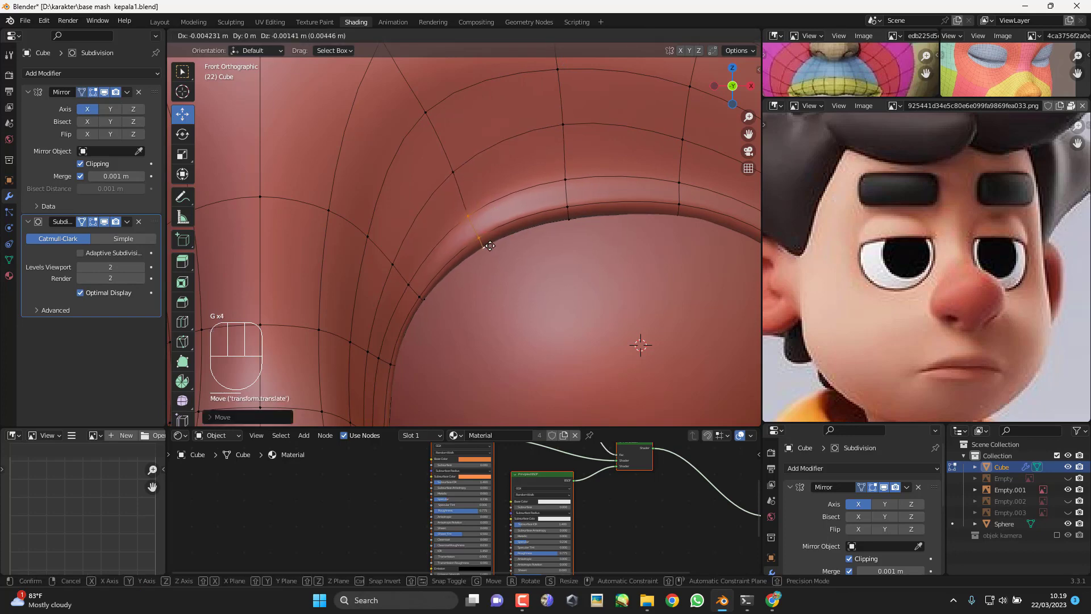
click(490, 249)
key(r)
click(525, 239)
Step: Turn off the Subdivision modifier's viewport display on the head and set its shading to Shade Flat
scroll(606, 291, down, 8)
key(Tab)
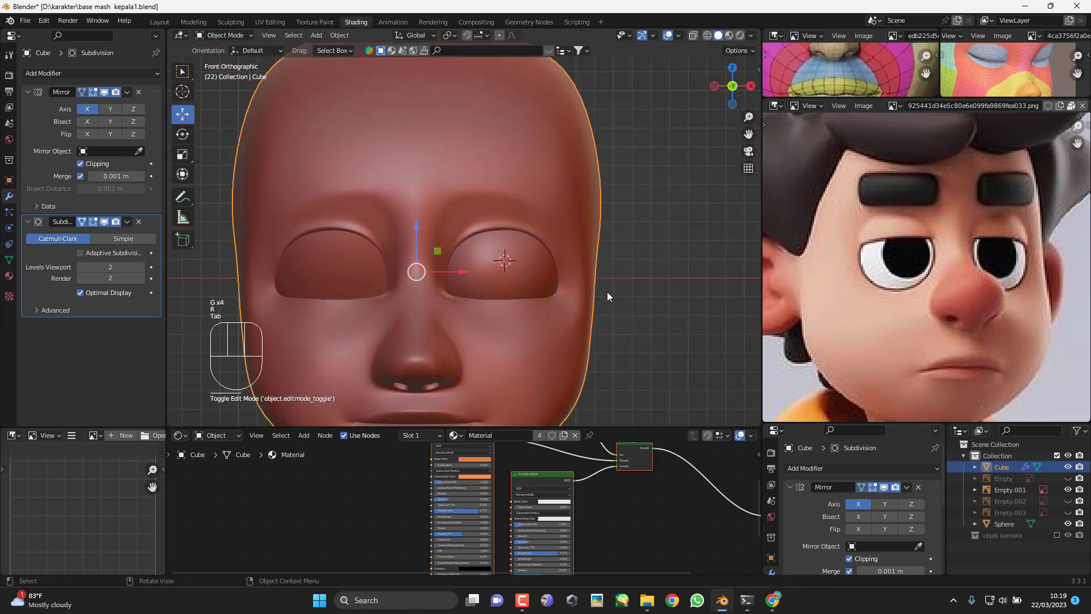
scroll(607, 291, down, 4)
middle_drag(526, 282, 510, 264)
key(KP_1)
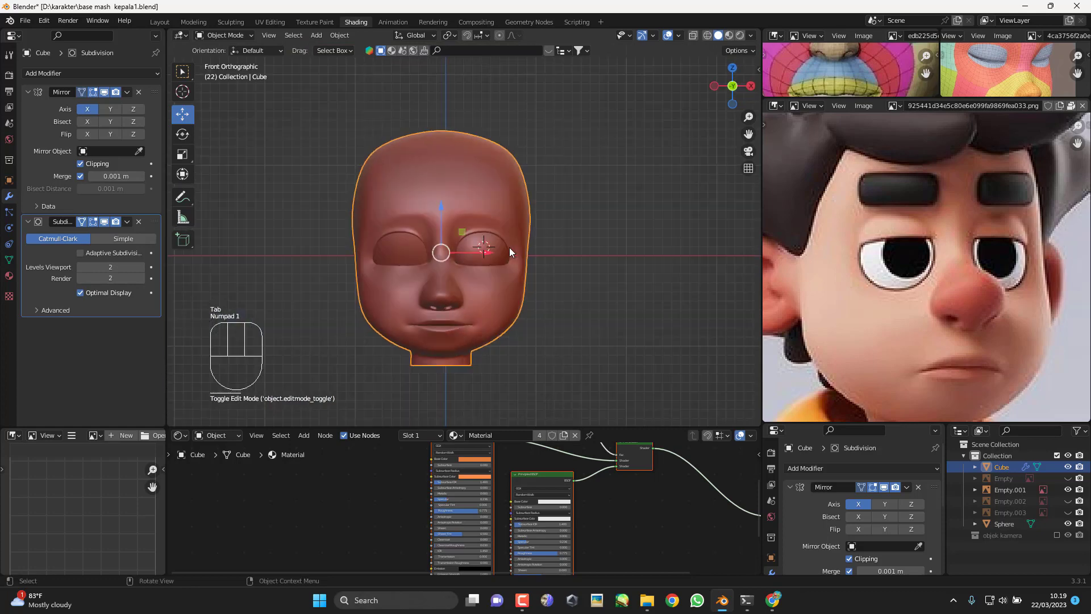
scroll(510, 247, up, 3)
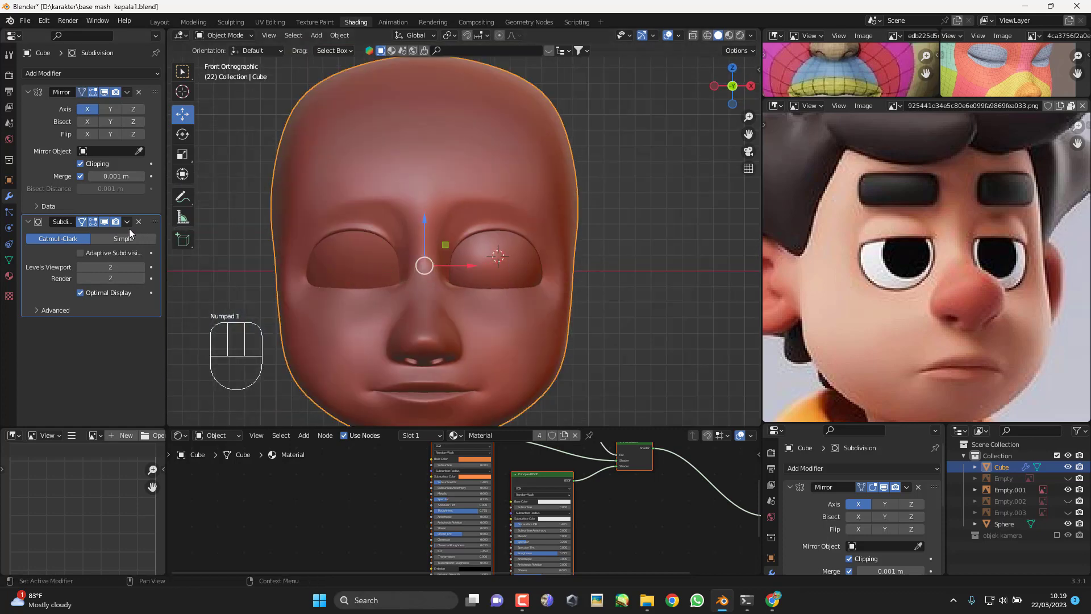
click(105, 221)
scroll(397, 227, up, 4)
right_click(408, 214)
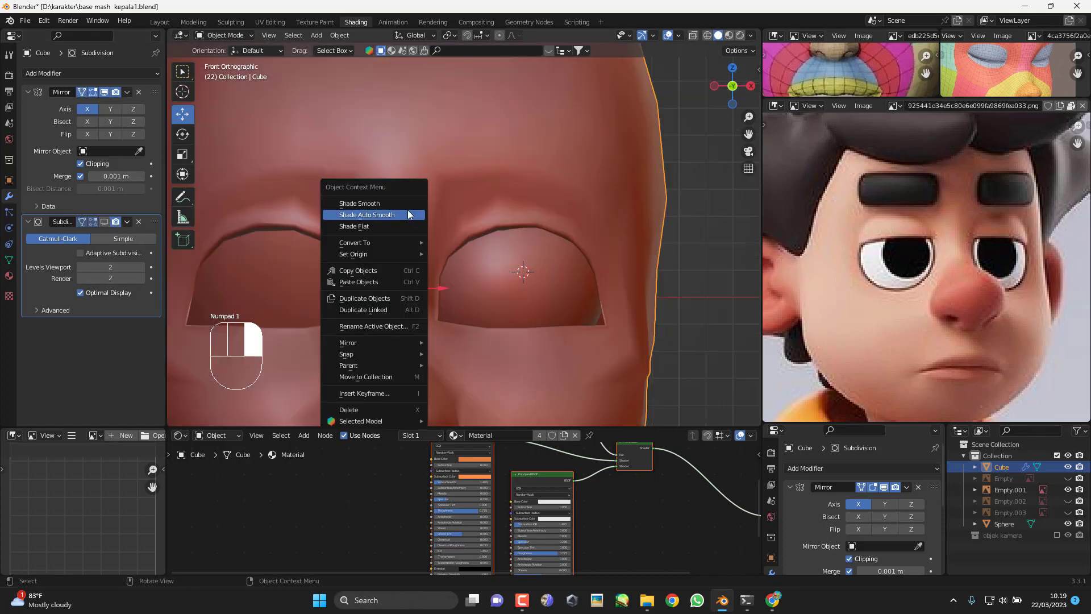
click(350, 227)
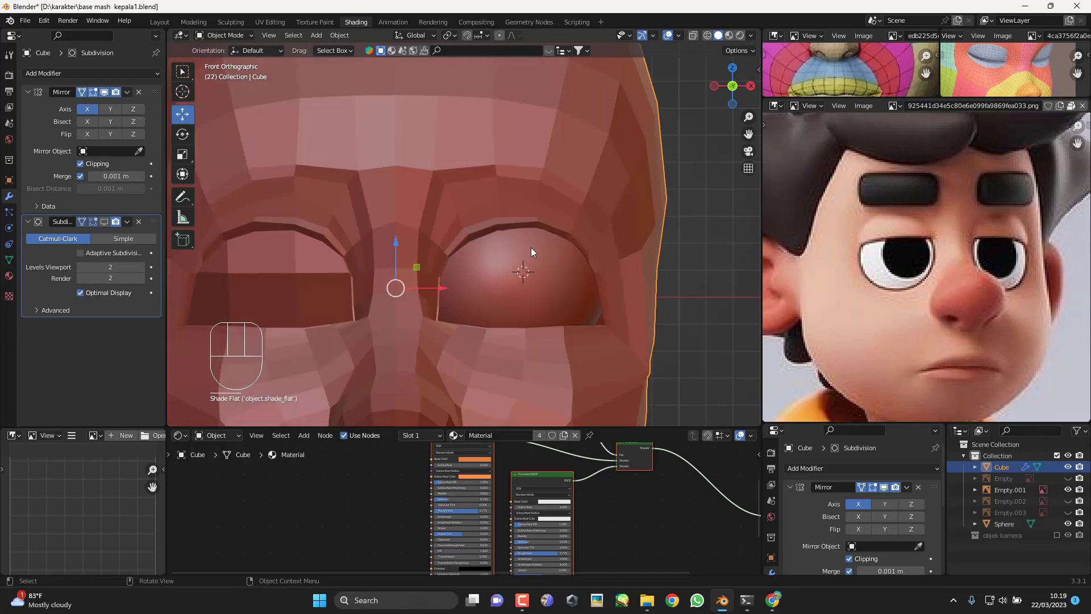
Step: Slide the upper eyelid rim vertex near the inner corner along its edge on the unsubdivided mesh
middle_drag(531, 247, 451, 275)
key(KP_1)
key(Tab)
scroll(522, 256, up, 5)
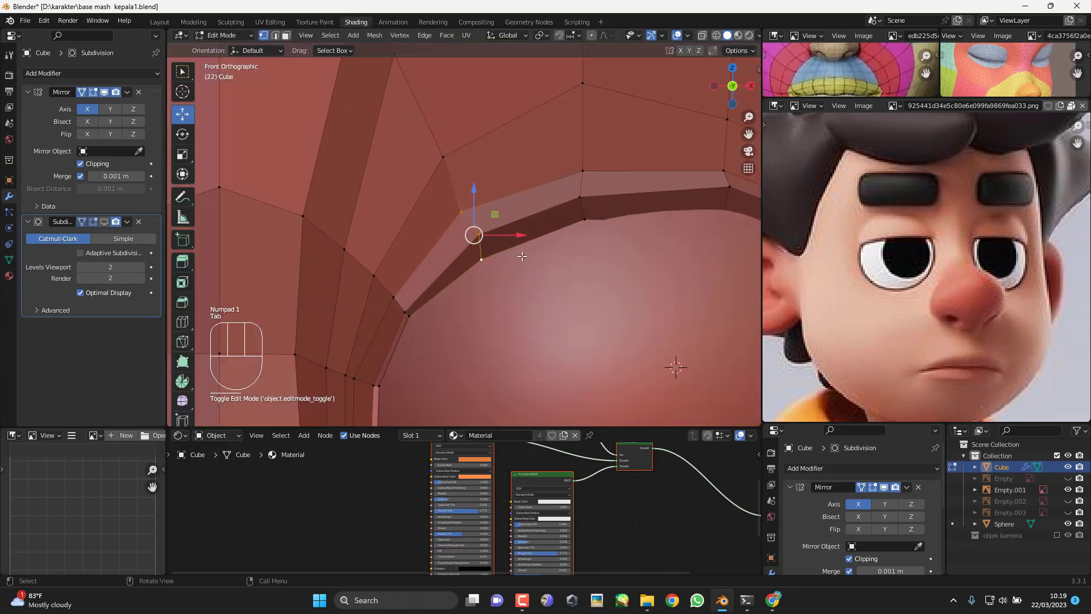
scroll(463, 244, up, 2)
click(484, 234)
key(g)
key(g)
click(500, 232)
Step: Move the outer and inner rim vertices at the middle of the upper eyelid slightly outward along the lid
shift+middle_drag(625, 203, 515, 237)
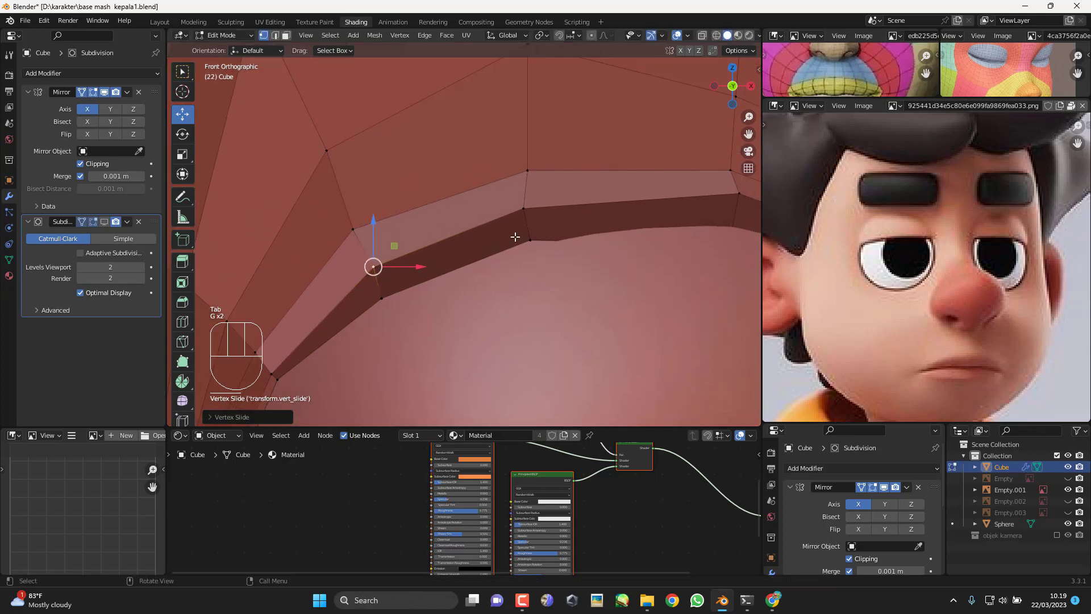
click(527, 212)
key(g)
click(533, 210)
click(530, 239)
key(g)
click(534, 238)
shift+middle_drag(673, 240, 492, 249)
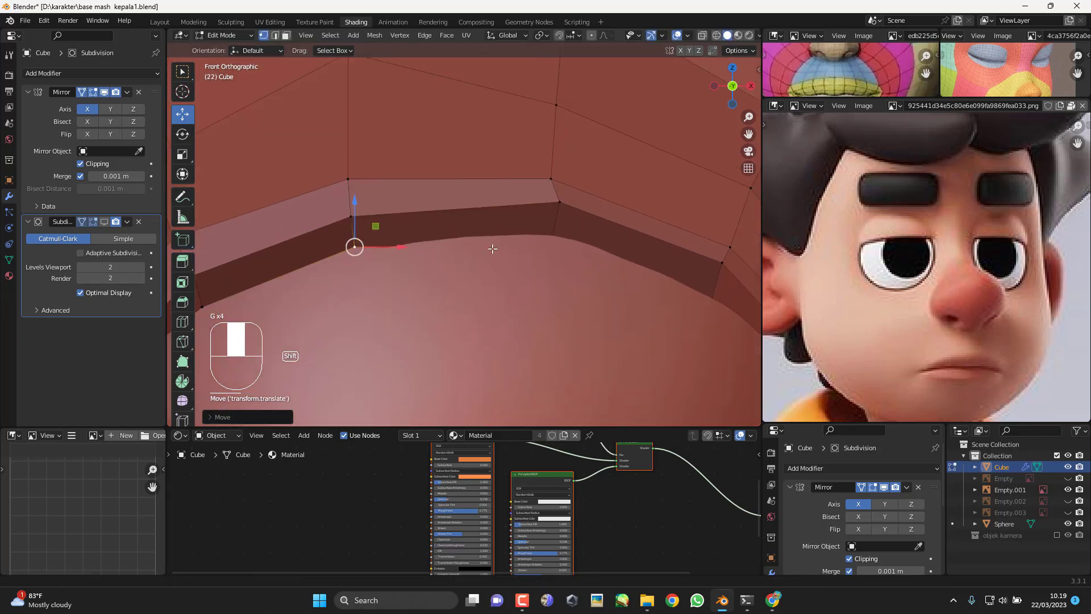
Step: Slide the lower rim vertex at the outer side of the upper lid's crest and lower it together with the vertex above
key(g)
key(g)
click(544, 202)
shift+click(549, 181)
key(g)
click(550, 187)
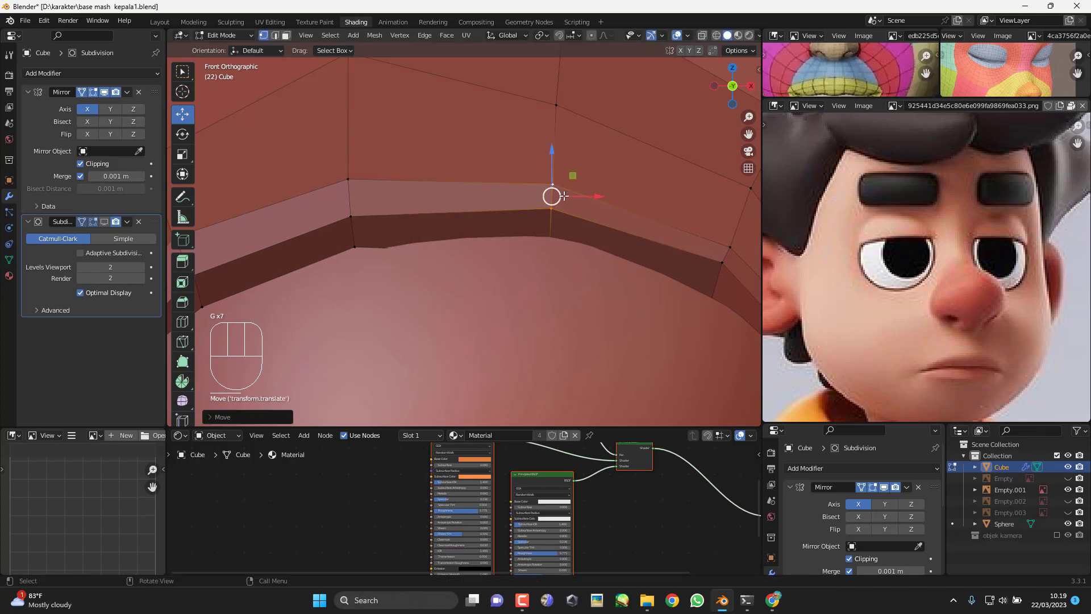
Step: Move the upper eyelid rim edge between the lid's crest and the outer corner slightly downward
scroll(625, 256, down, 2)
shift+middle_drag(655, 272, 612, 270)
click(608, 244)
key(g)
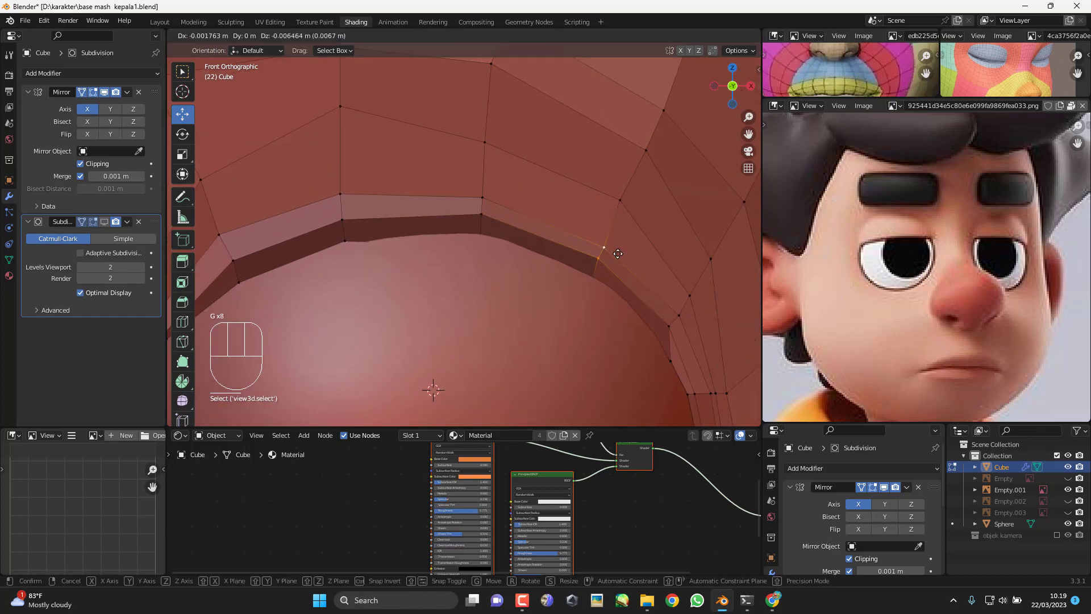
click(618, 254)
Step: Slide the inner rim vertex at the upper eyelid's outer corner, then move it inward and down along the eyeball
click(676, 330)
shift+middle_drag(676, 330, 552, 227)
click(554, 264)
scroll(599, 294, up, 3)
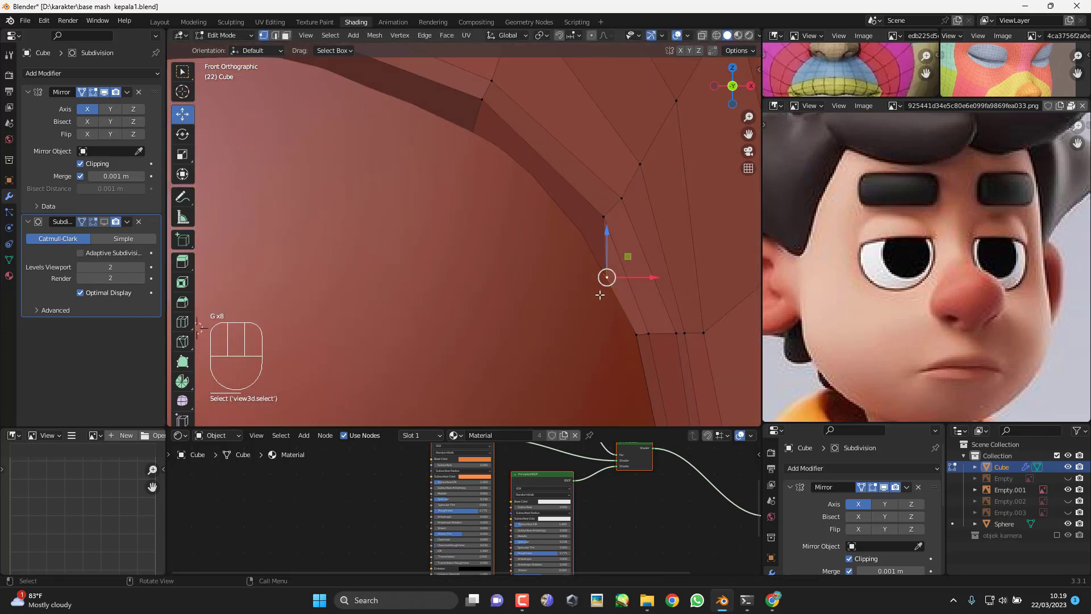
key(g)
key(g)
click(588, 267)
key(g)
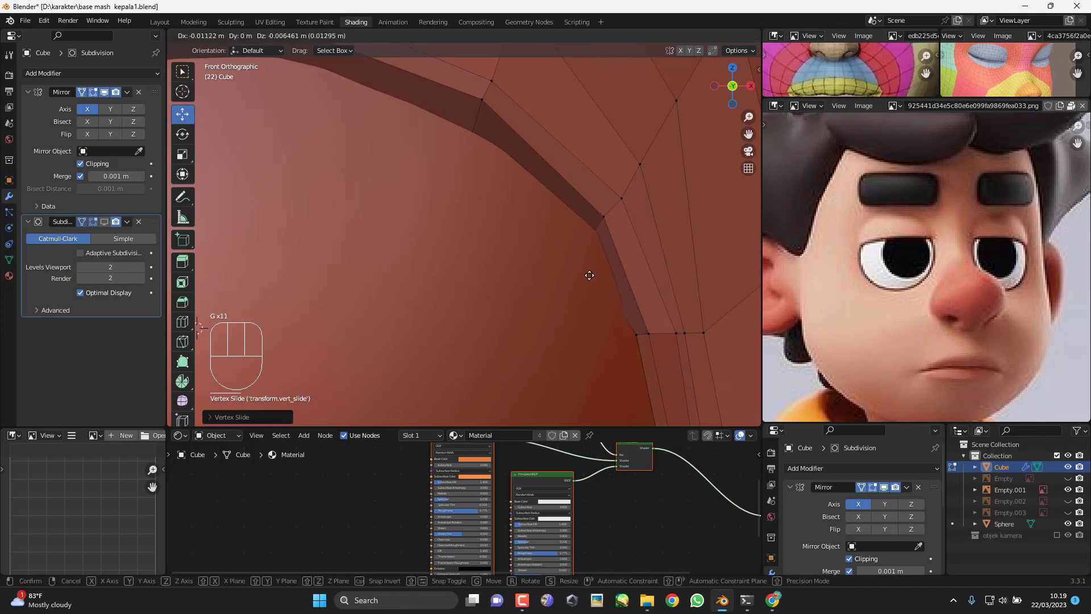
click(589, 275)
Step: Adjust the outer-corner rim vertex's depth from an angled view and nudge the neighbouring lid vertex inward in front view
middle_drag(589, 275, 529, 228)
key(g)
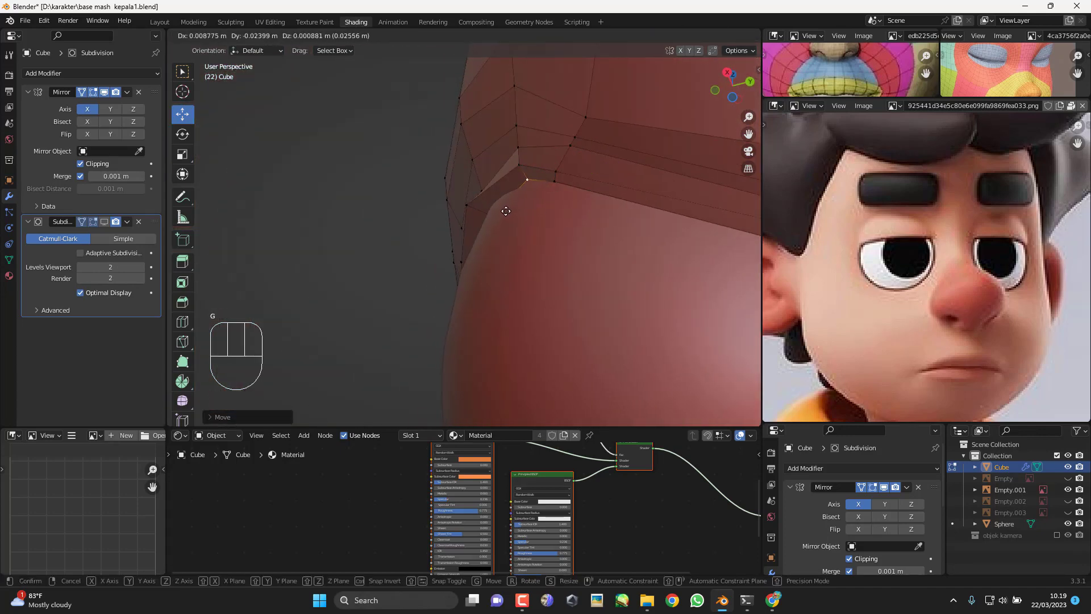
click(506, 211)
key(KP_1)
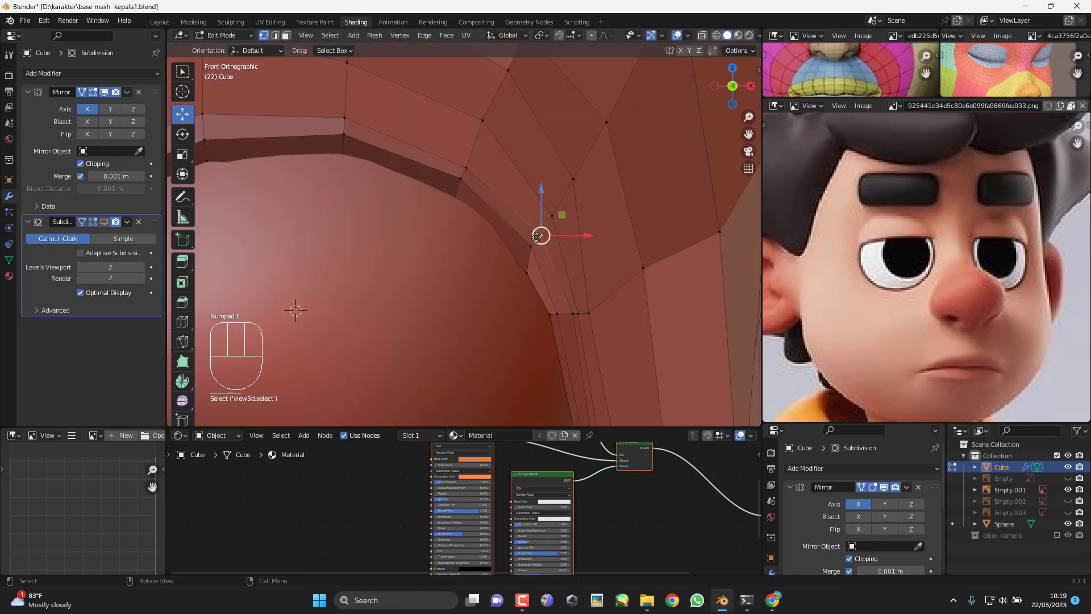
key(g)
click(534, 239)
Step: Slide the vertices in the row just below the eye's outer corner along their edges to even their spacing
middle_drag(574, 313, 514, 268)
key(g)
key(g)
key(g)
click(514, 269)
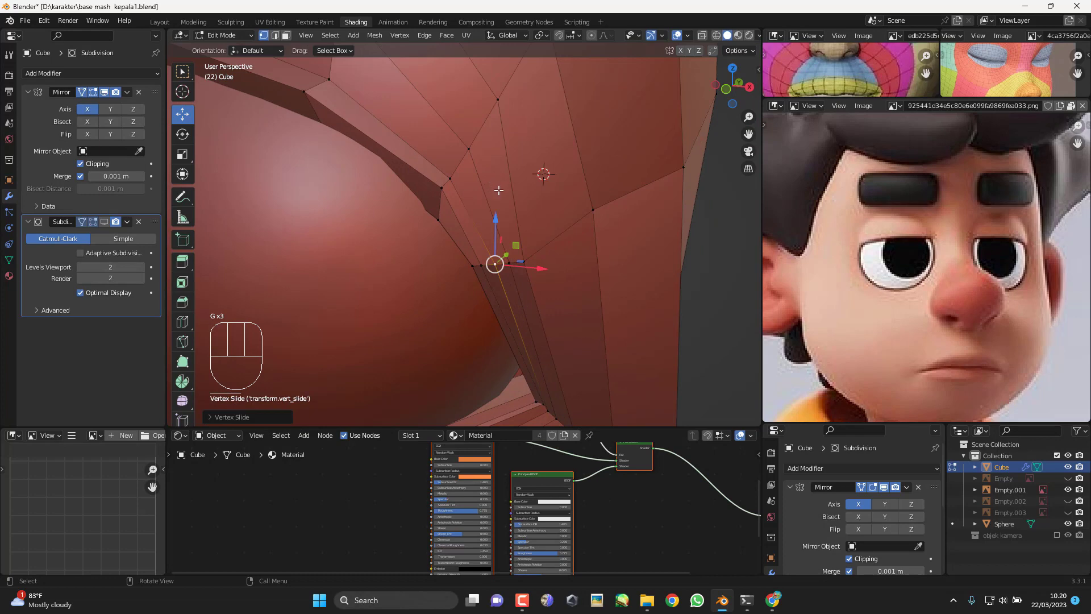
key(KP_1)
click(514, 281)
key(g)
key(g)
click(522, 280)
Step: Slide the next vertex beside the eye's outer rim and move it together with its outer neighbour
middle_drag(571, 251, 546, 323)
click(529, 265)
key(g)
key(g)
click(536, 262)
shift+click(554, 254)
key(g)
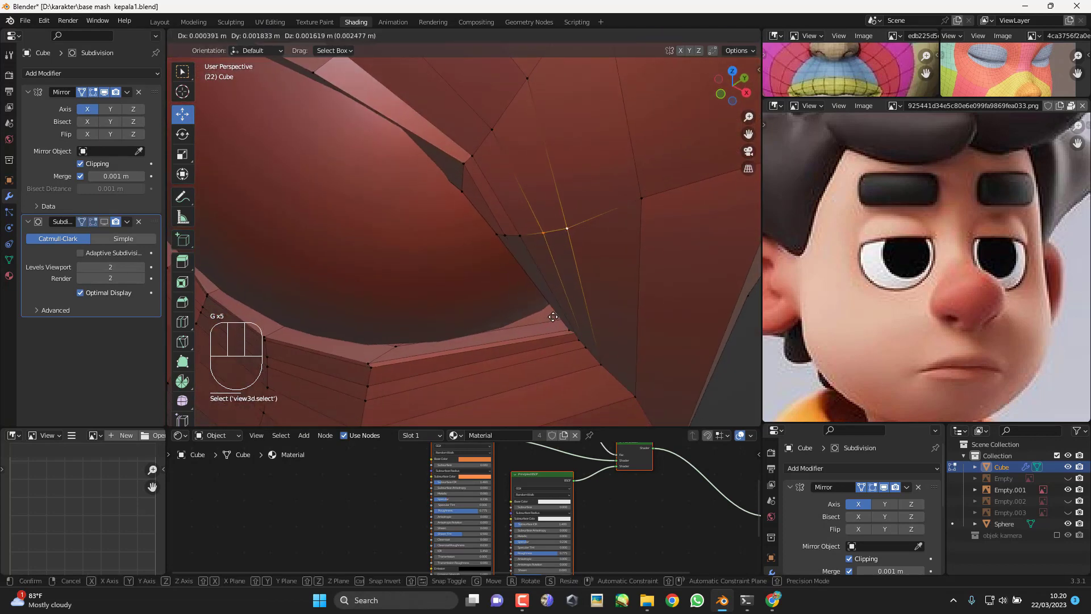
click(562, 301)
Step: Edge-slide the two vertices beside the outer rim in side view and reposition the outer one
key(KP_3)
key(g)
key(g)
click(576, 276)
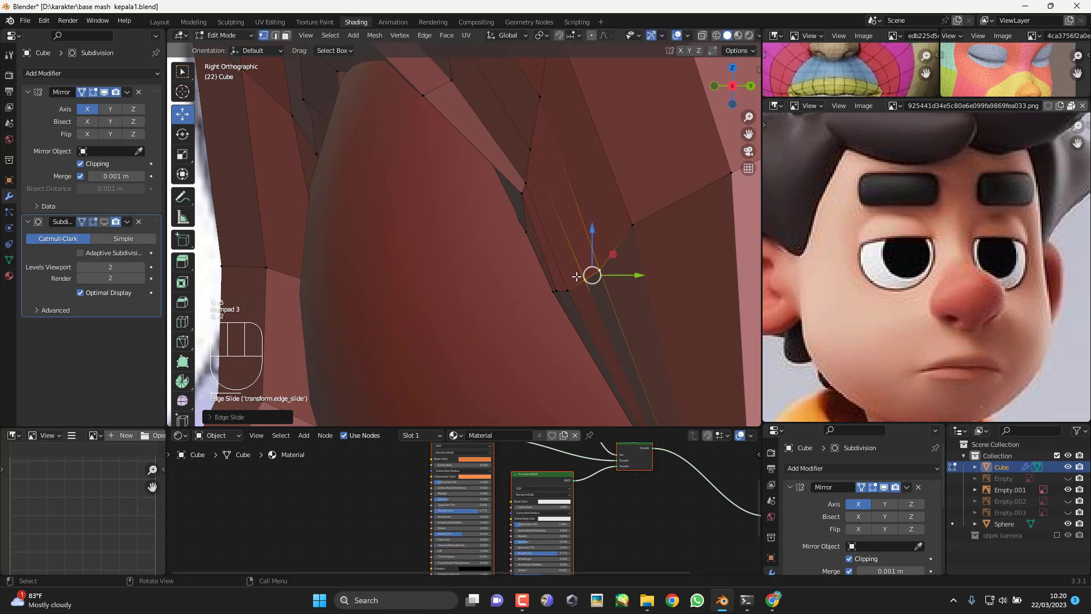
click(601, 272)
key(g)
click(600, 270)
Step: Slide the temple-side vertex at the end of the outer-corner row slightly downward
click(636, 227)
key(g)
key(g)
click(637, 236)
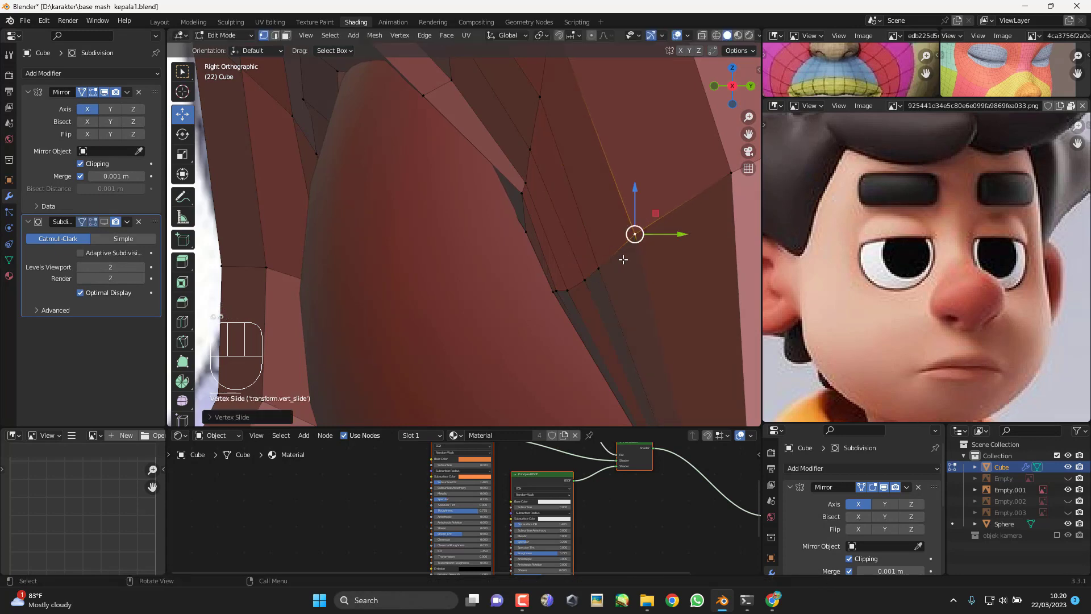
middle_drag(623, 259, 588, 227)
key(KP_3)
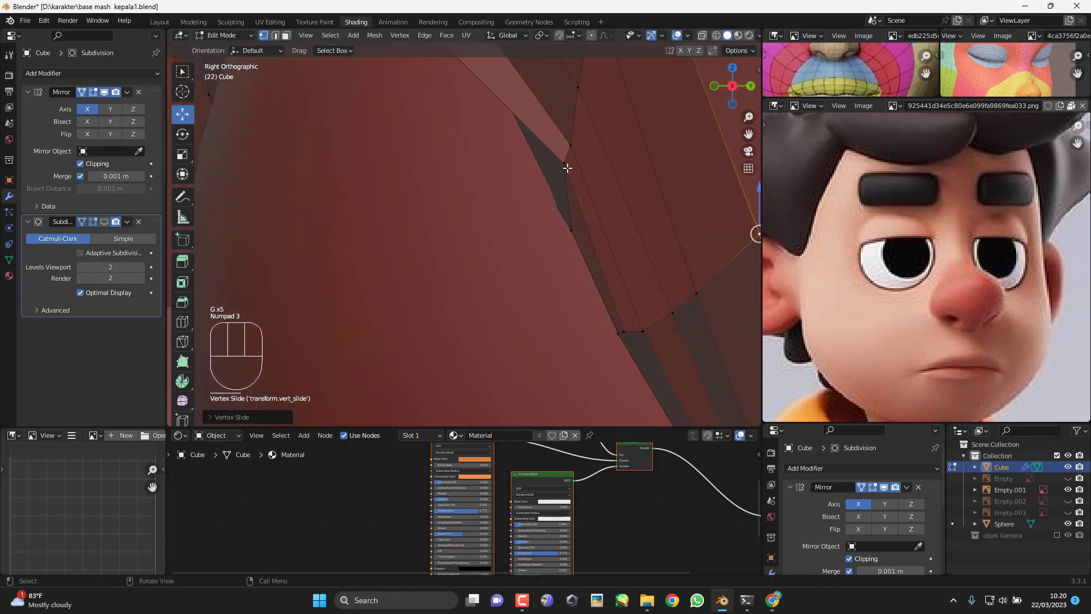
Step: Move the outer-corner rim vertices down and forward in side view, then slide their short edge along the eyeball
click(567, 167)
key(g)
click(551, 203)
click(568, 151)
key(g)
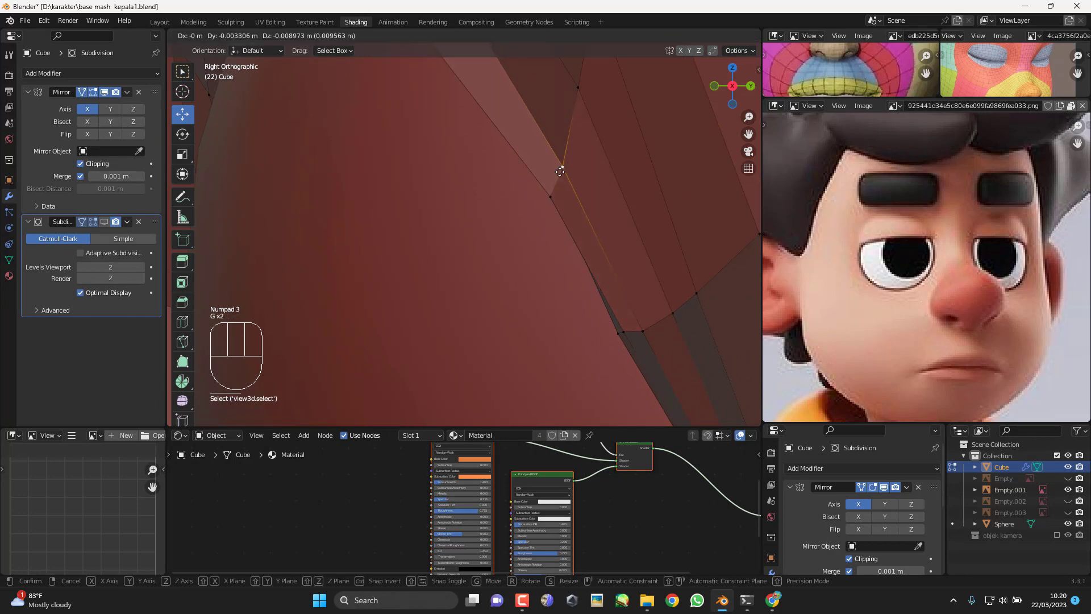
key(g)
key(g)
click(560, 169)
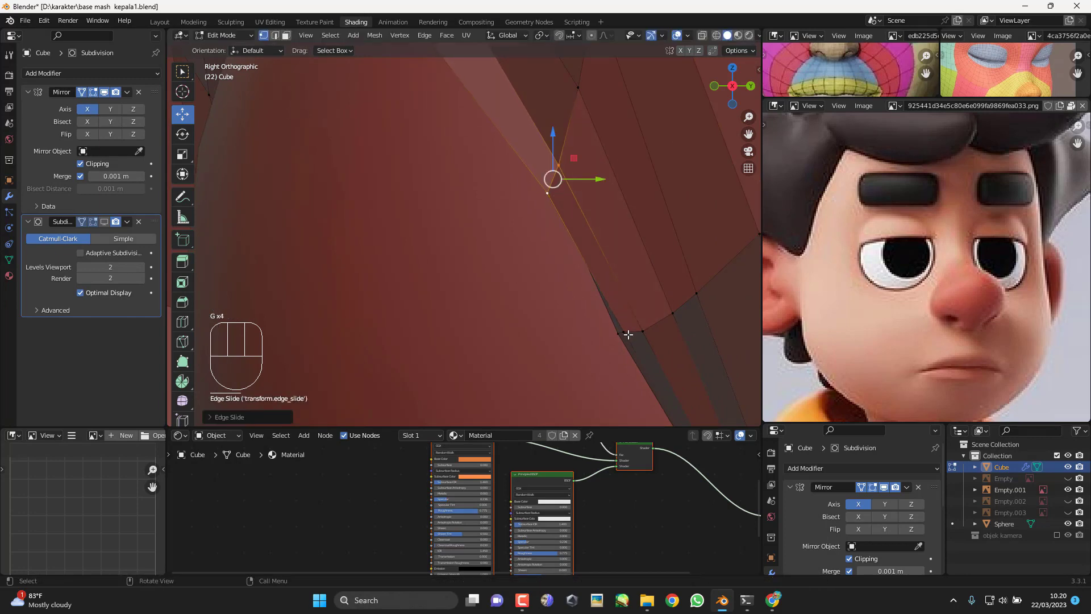
Step: Move the rim vertices below the outer corner in side view to tighten the lid edge against the eyeball
click(627, 334)
shift+click(642, 332)
key(g)
click(638, 335)
click(641, 334)
key(g)
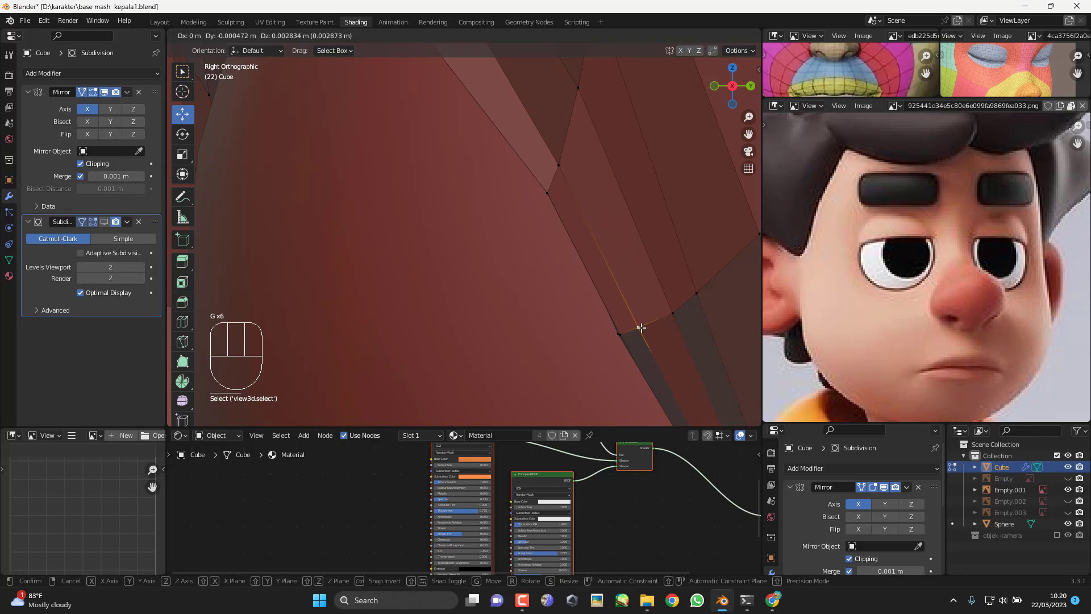
click(606, 324)
Step: Move the cheek vertex below the eye's inner corner slightly inward and down in front view
key(Tab)
key(KP_1)
key(Tab)
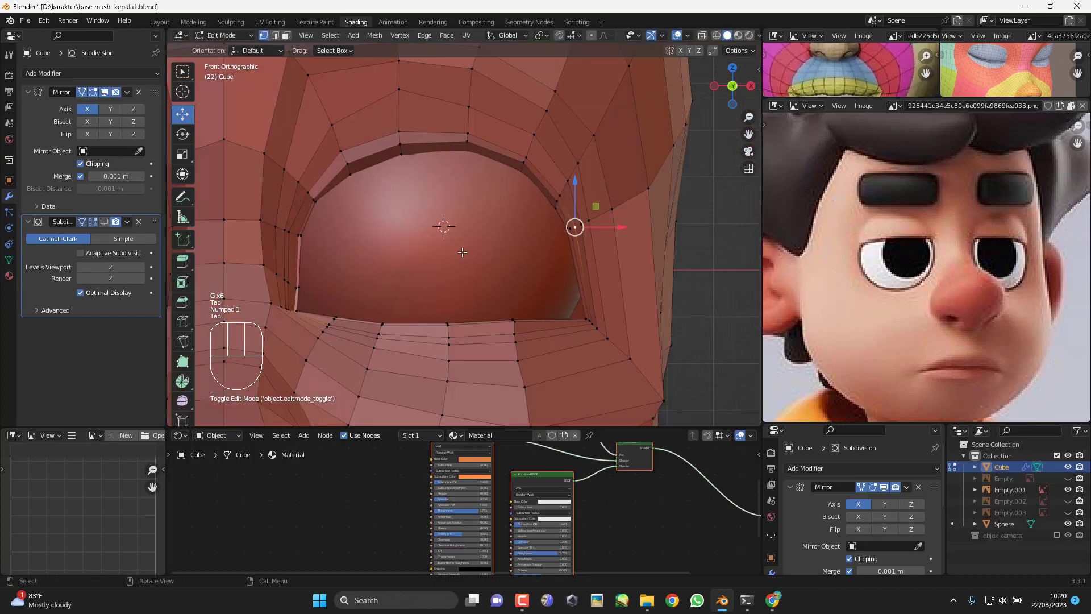
shift+middle_drag(463, 252, 476, 276)
scroll(511, 332, up, 1)
key(KP_1)
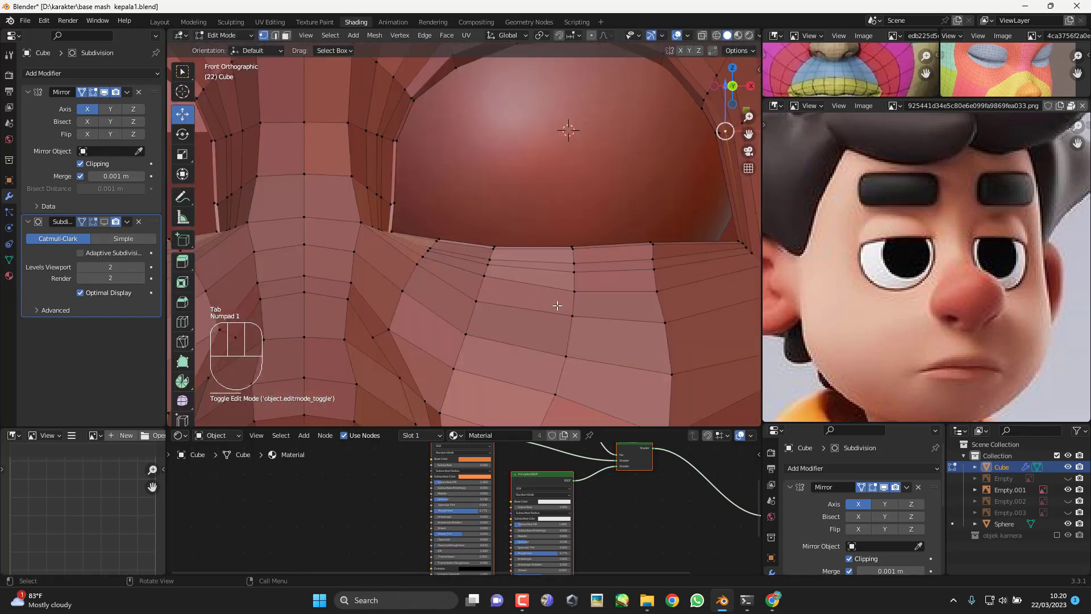
shift+middle_drag(502, 310, 470, 303)
click(387, 262)
key(g)
click(379, 267)
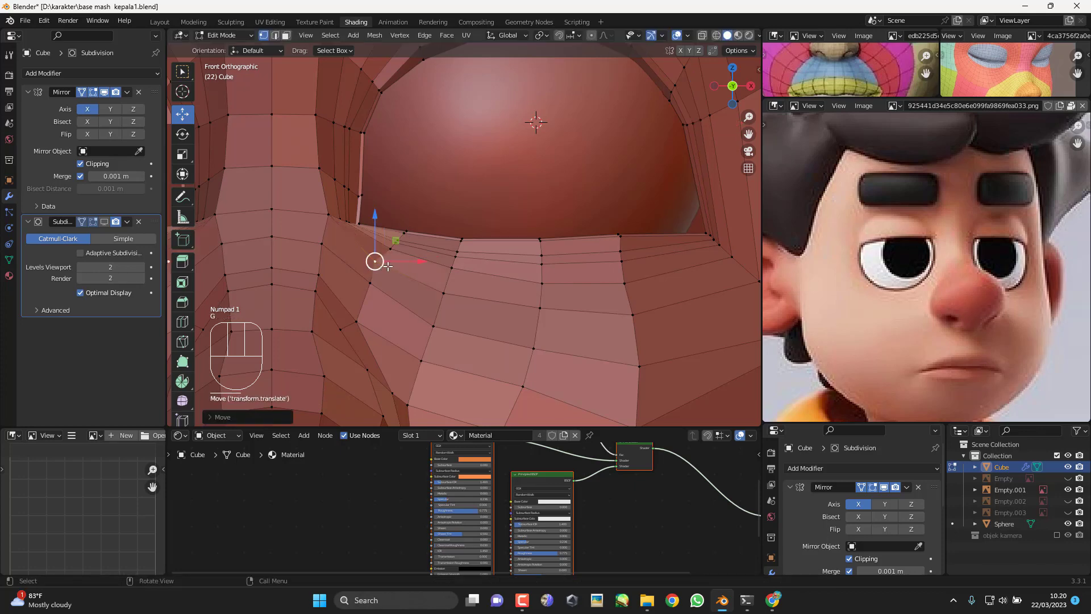
Step: Slide the vertex below the eye's inner corner along its edge toward the cheek
middle_drag(397, 273, 540, 242)
scroll(368, 279, up, 2)
key(g)
key(g)
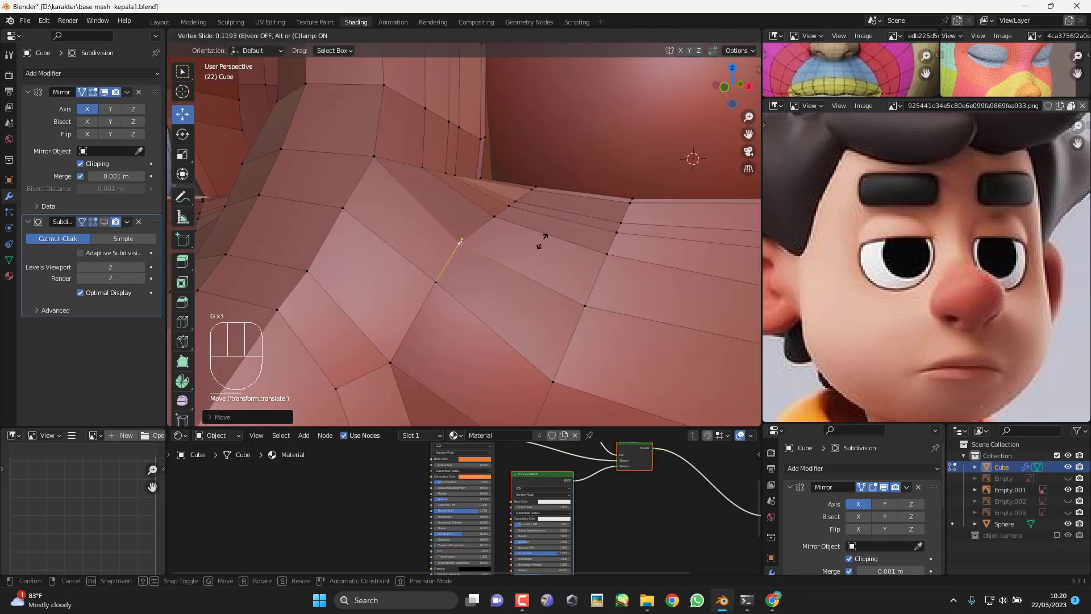
click(541, 243)
Step: Move the two vertices along the side of the nose bridge slightly downward
click(377, 159)
key(g)
click(379, 171)
click(347, 205)
key(g)
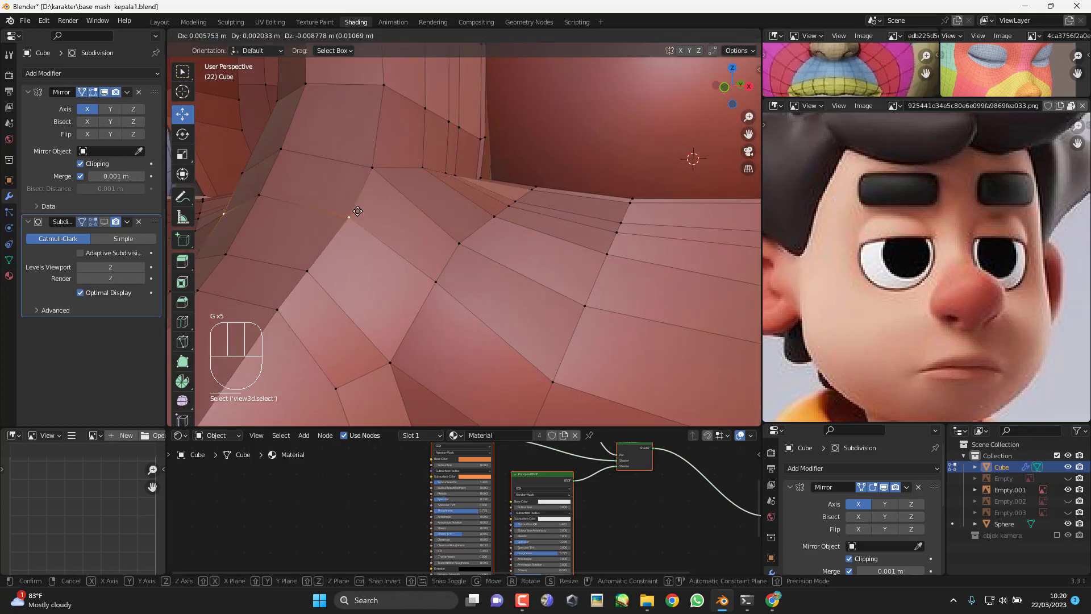
click(358, 211)
Step: Reposition the vertices on the side of the nose bridge in side view to even the row spacing
key(KP_3)
click(352, 263)
key(g)
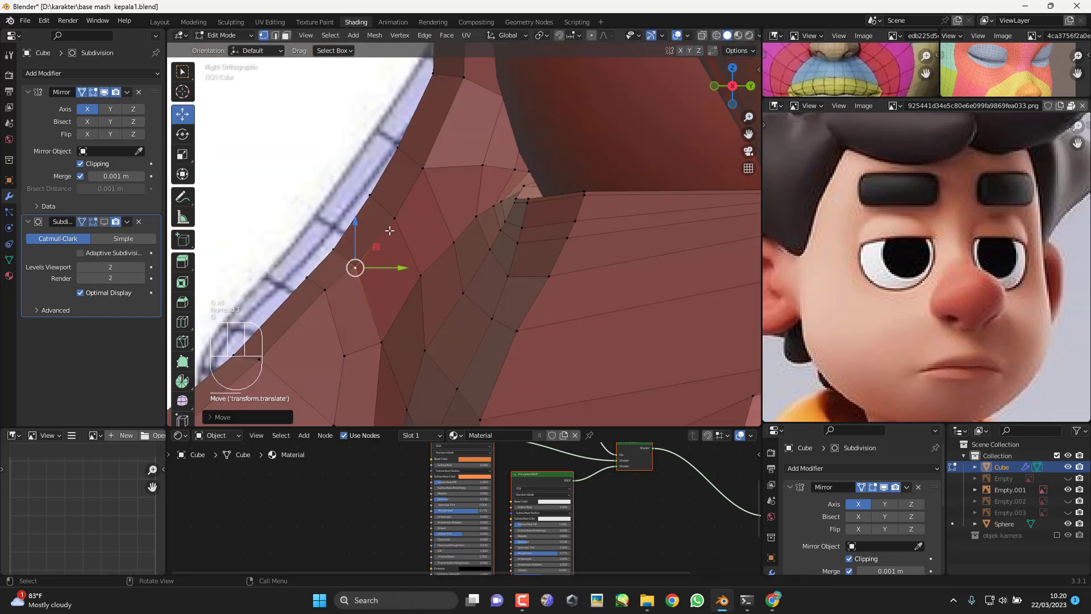
key(g)
key(g)
click(384, 225)
Step: Slide the vertex at the base of the nose's side downward and move the neighbouring cheek vertex below it
click(420, 272)
key(g)
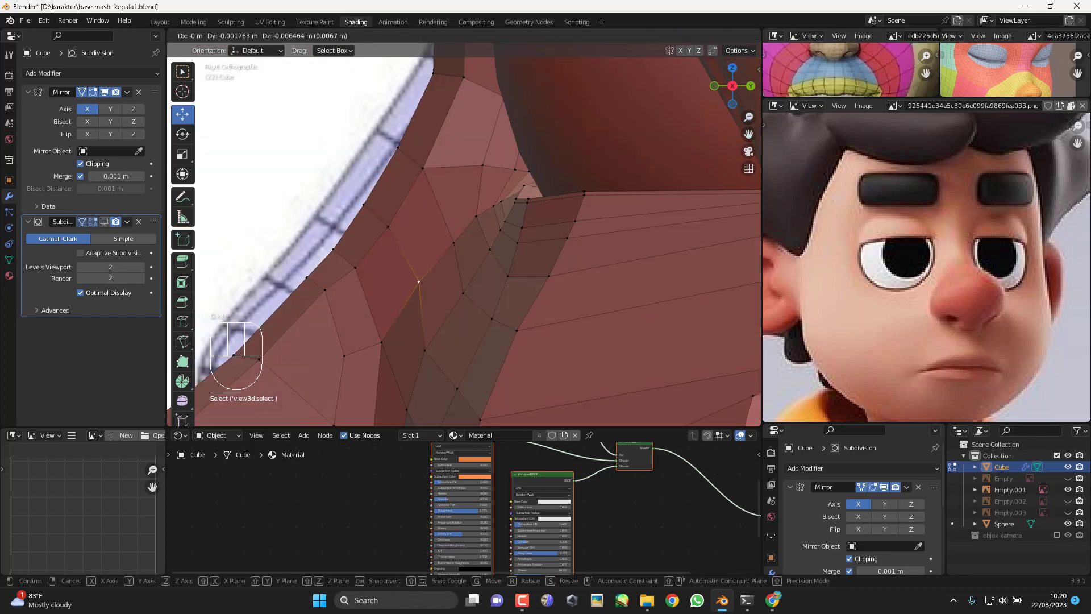
key(g)
click(419, 284)
shift+middle_drag(453, 297, 451, 239)
click(425, 283)
key(g)
click(431, 283)
key(g)
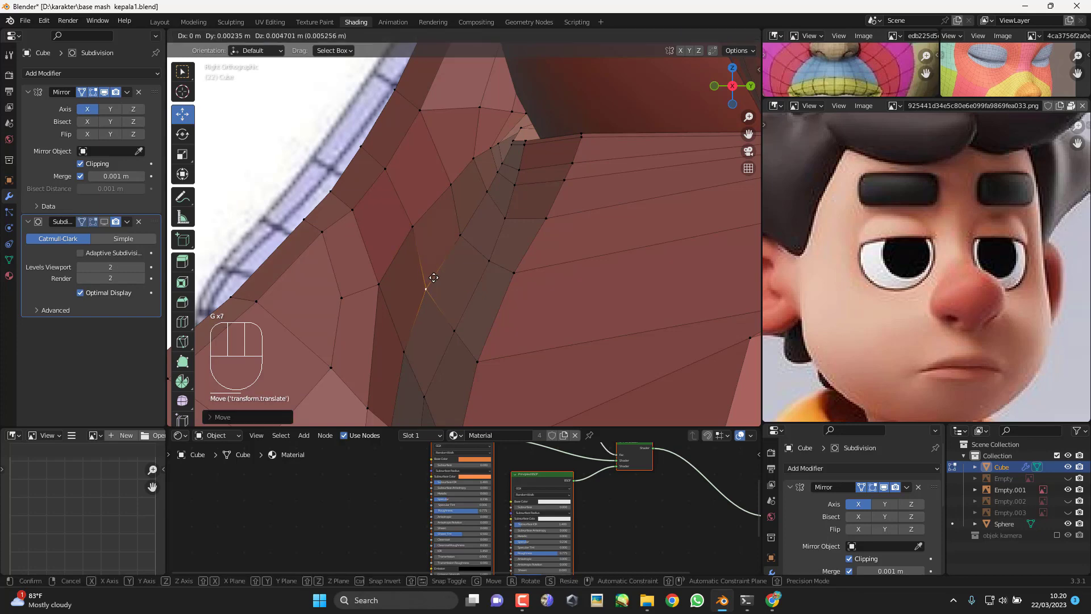
click(437, 280)
Step: Move the two vertices along the cheek's rear column slightly backward in side view
click(478, 361)
key(g)
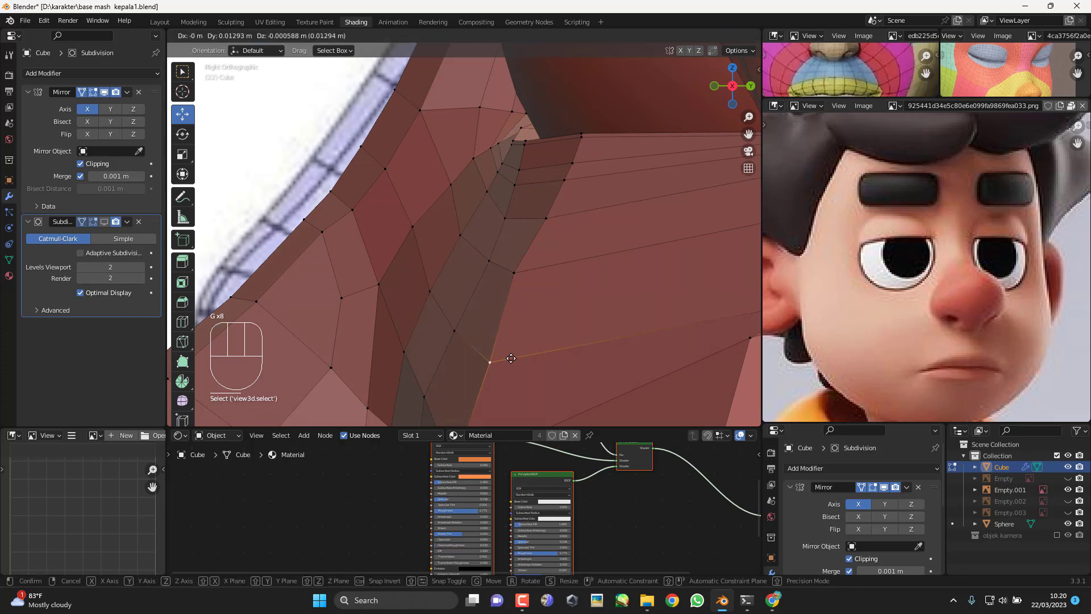
click(489, 361)
click(514, 273)
key(g)
click(519, 274)
Step: Move the pair of vertices in the adjacent front cheek column slightly in side view
click(489, 262)
shift+click(456, 330)
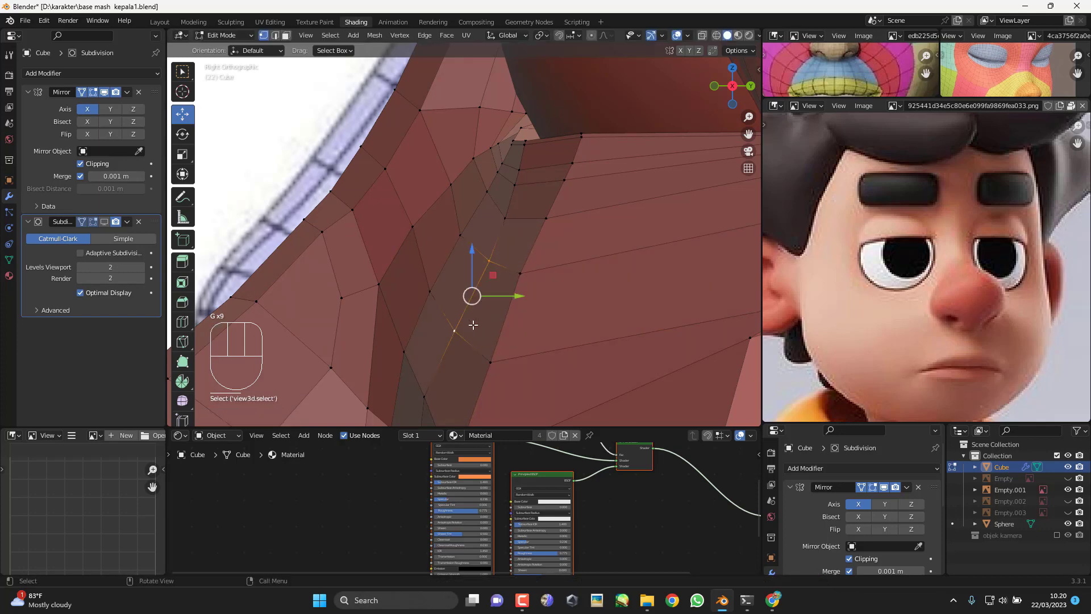
key(g)
click(468, 325)
shift+middle_drag(515, 305, 475, 207)
click(454, 264)
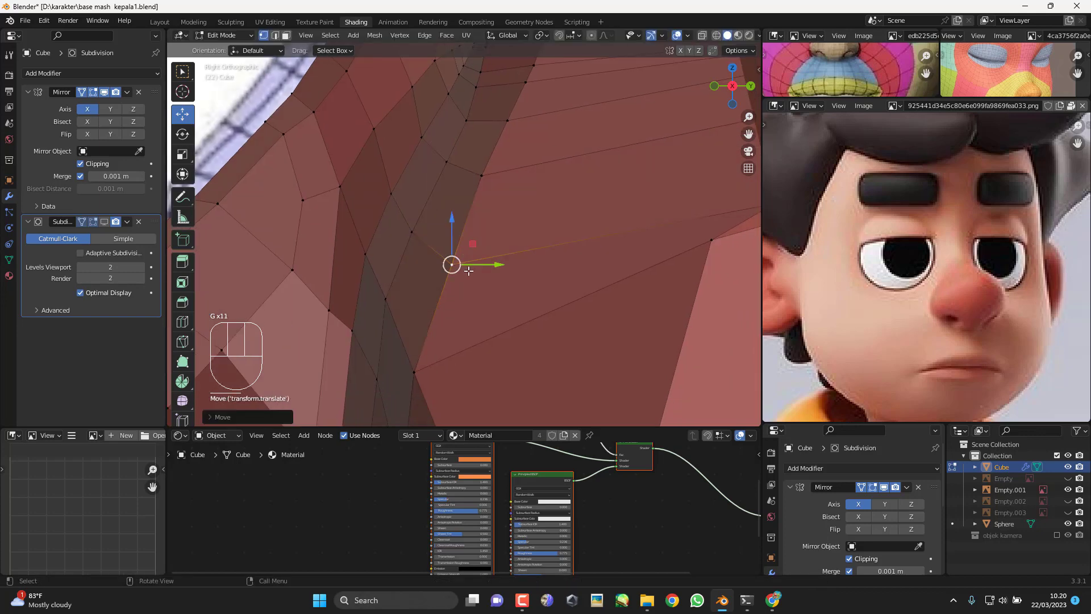
Step: Edge-slide the pair of vertices in the third row below the lower eyelid in front view
key(KP_1)
key(Tab)
key(Tab)
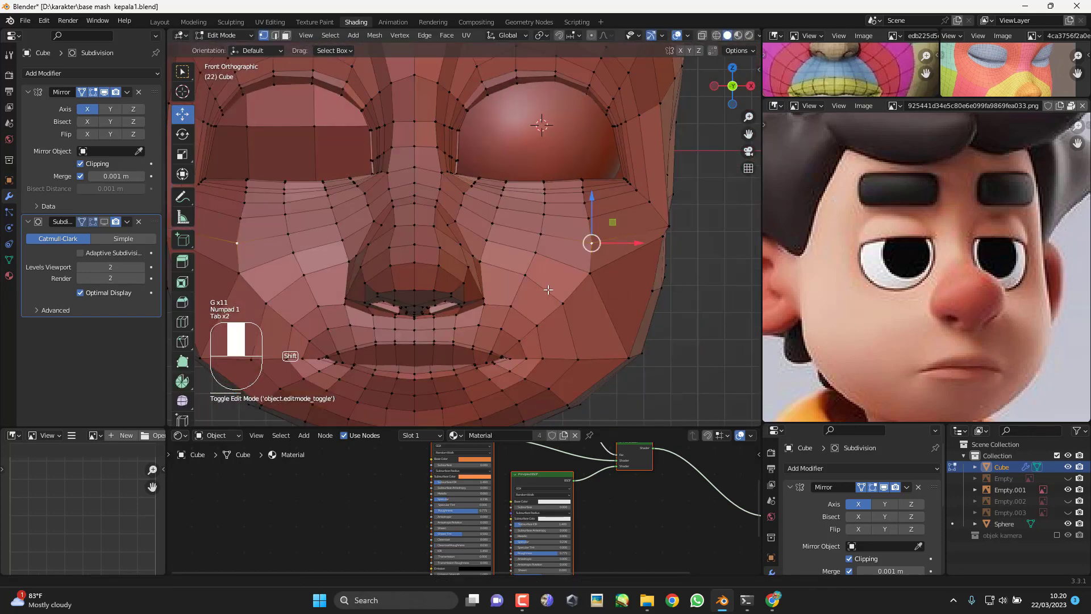
scroll(549, 290, up, 5)
scroll(513, 287, up, 2)
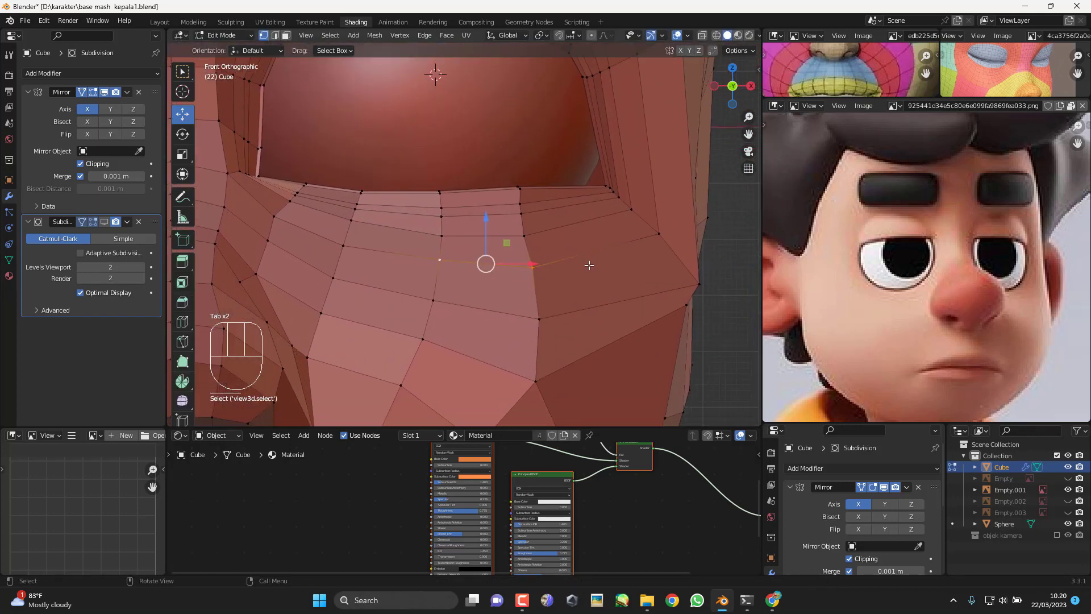
key(g)
key(g)
click(596, 265)
Step: Nudge the outer vertex in the row below the lower lid, then edge-slide it together with its inner neighbour
key(g)
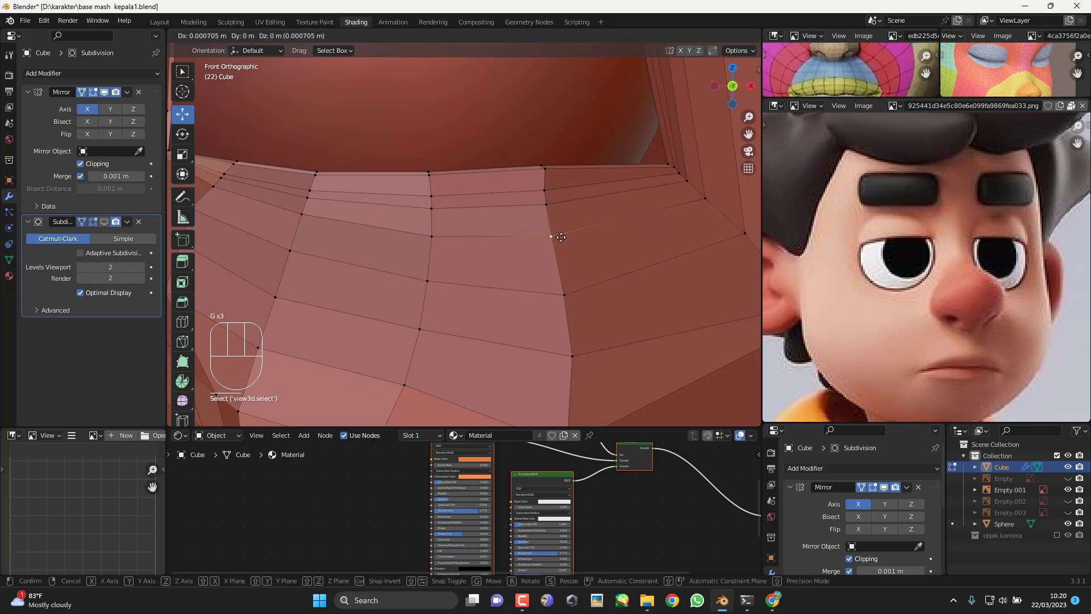
click(561, 239)
shift+middle_drag(487, 233, 525, 247)
key(g)
key(g)
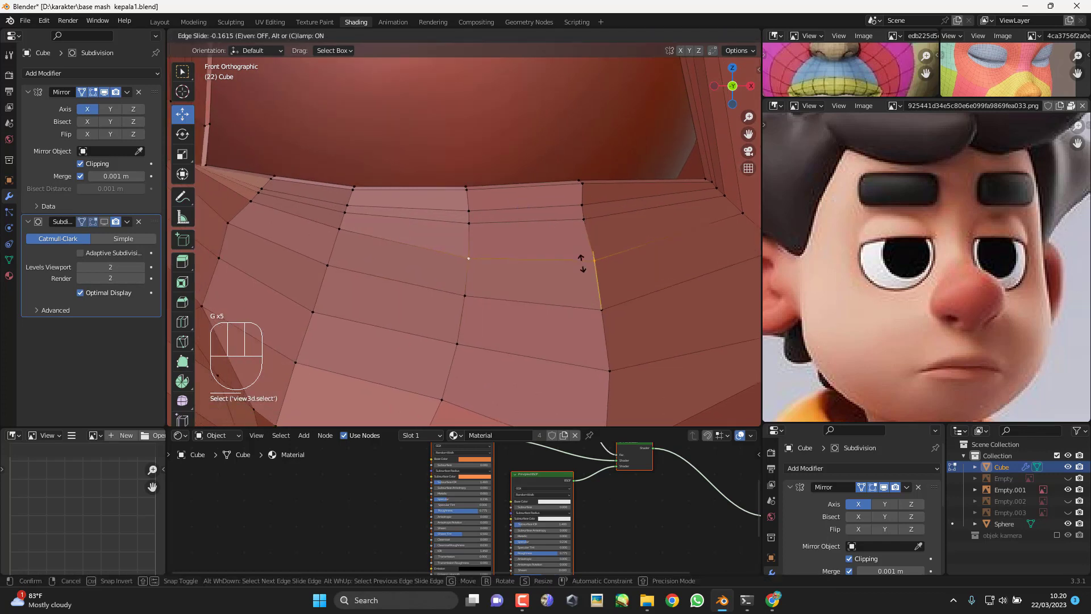
click(582, 260)
Step: Slide three vertices below the inner half of the lower eyelid along their edges to even the rows
click(346, 231)
key(g)
key(g)
click(345, 235)
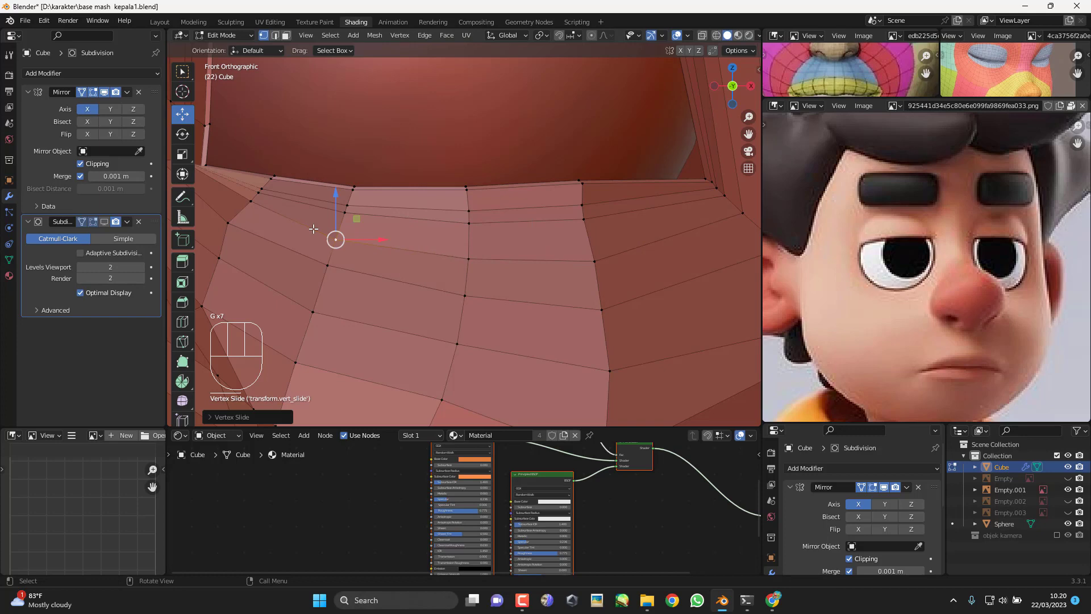
click(255, 205)
key(g)
key(g)
click(250, 213)
click(227, 232)
key(g)
key(g)
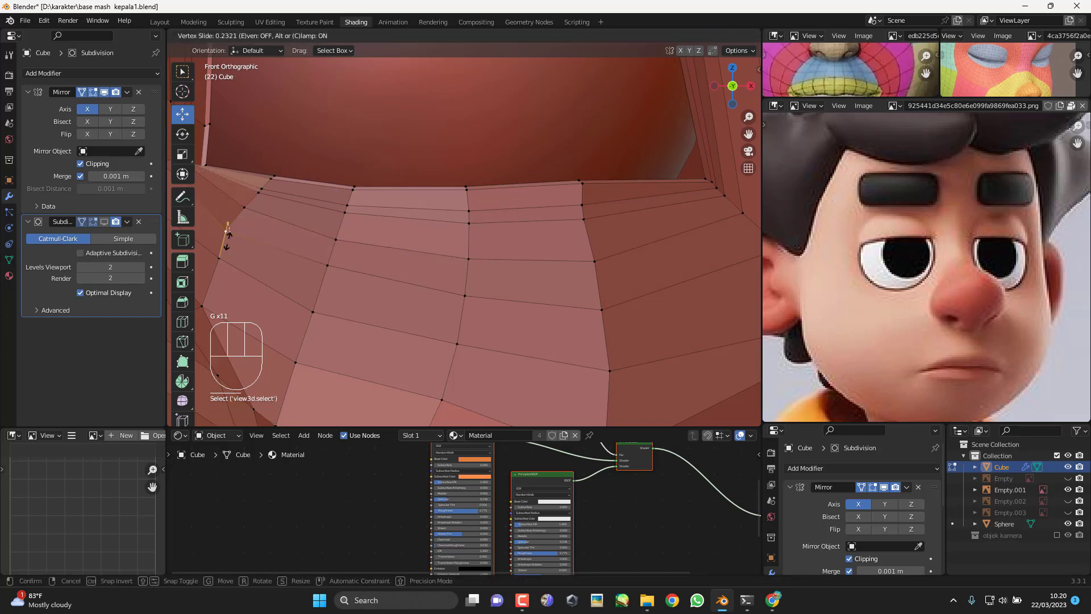
click(228, 242)
Step: Slide and lower the vertices of the next cheek row beneath the lower eyelid to even the spacing
click(329, 273)
key(g)
key(g)
click(326, 283)
click(480, 295)
key(g)
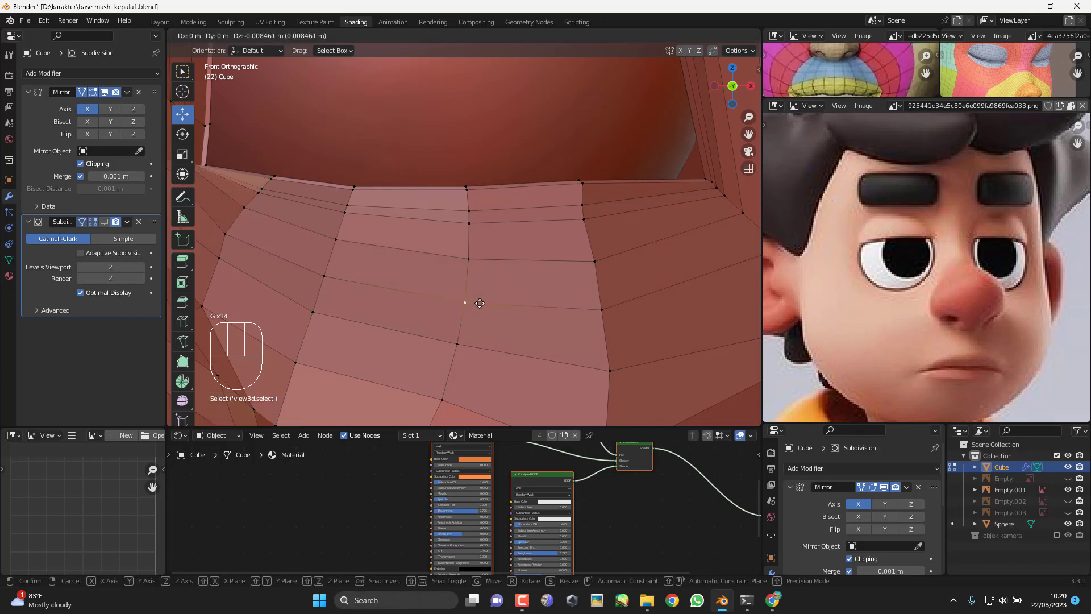
key(g)
click(480, 307)
Step: Edge-slide the vertices of the row just beneath the lower eyelid to even its spacing
shift+middle_drag(584, 282, 585, 314)
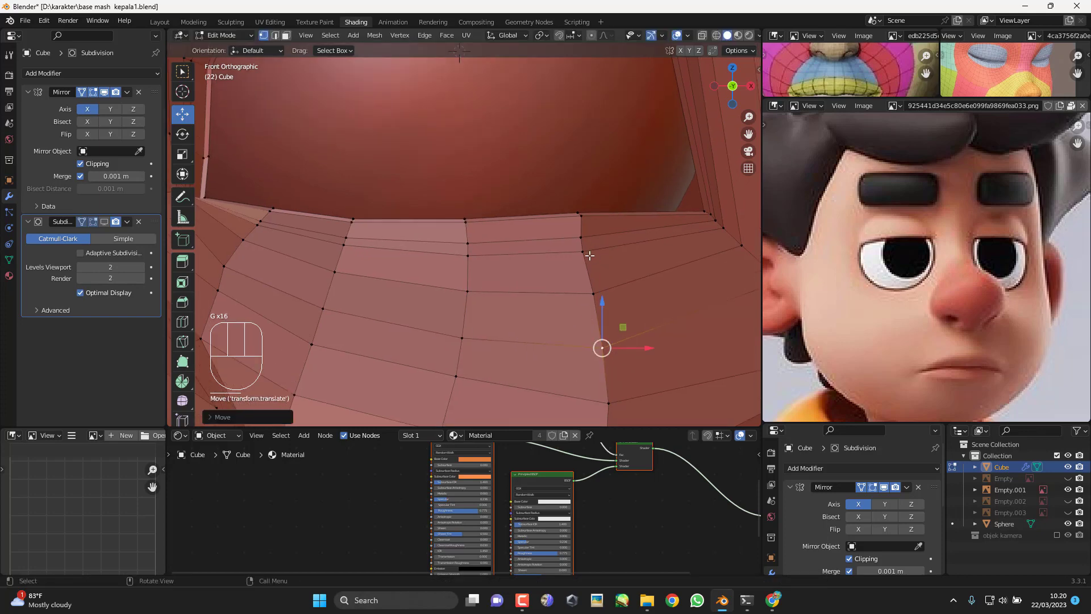
click(589, 254)
shift+middle_drag(589, 255, 632, 267)
key(g)
key(g)
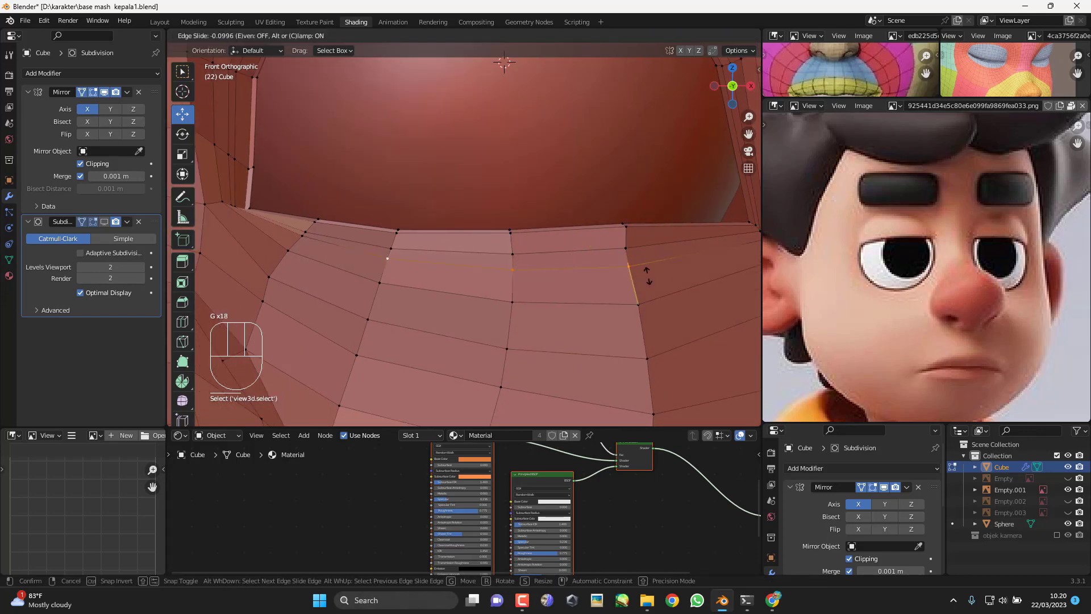
click(647, 272)
Step: Nudge the vertex below the outer corner of the lower eyelid to smooth the row's outer end
shift+middle_drag(750, 262, 694, 274)
click(710, 257)
key(g)
click(711, 258)
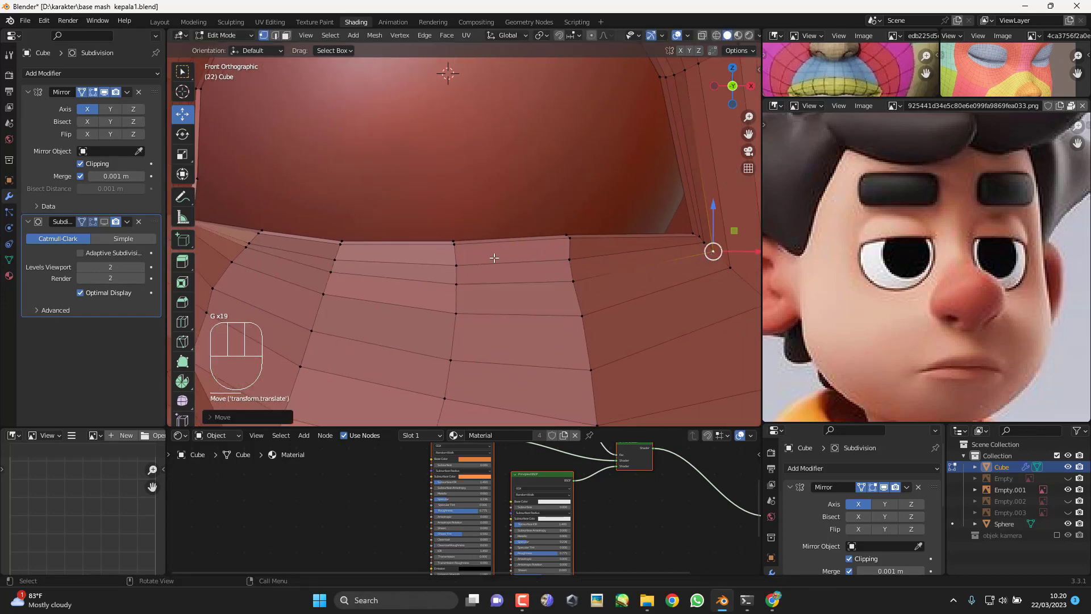
Step: Edge-slide the pair of vertices at the inner end of the row beneath the lower lid
click(242, 250)
shift+middle_drag(348, 266, 443, 280)
shift+click(427, 288)
key(g)
key(g)
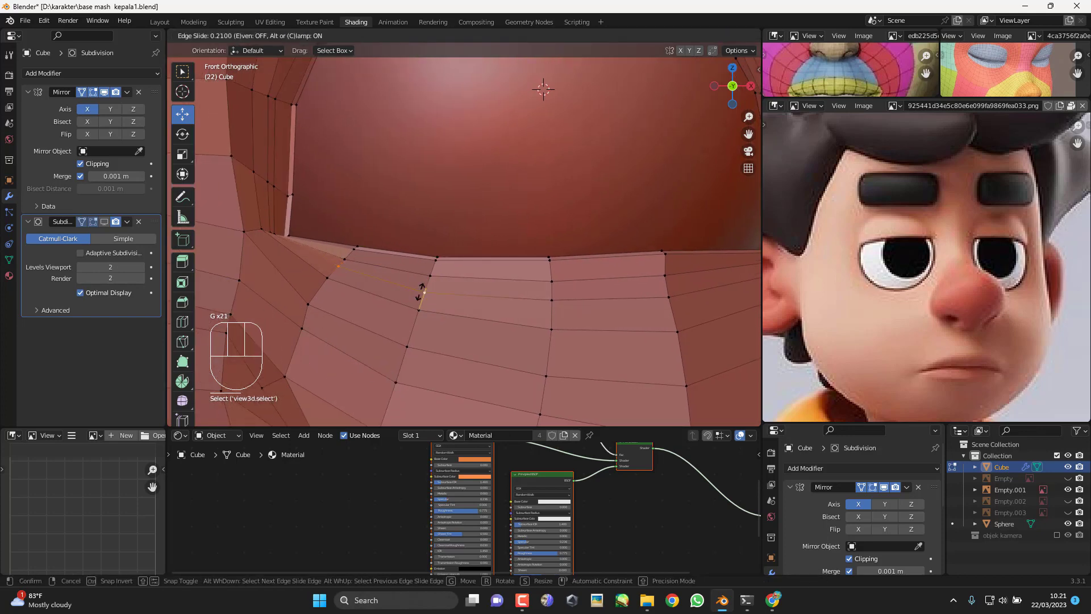
click(422, 293)
Step: Vertex-slide the middle vertex of the second row below the lower lid and reposition its outer neighbour
shift+middle_drag(507, 300, 461, 297)
click(506, 297)
key(g)
key(g)
click(638, 307)
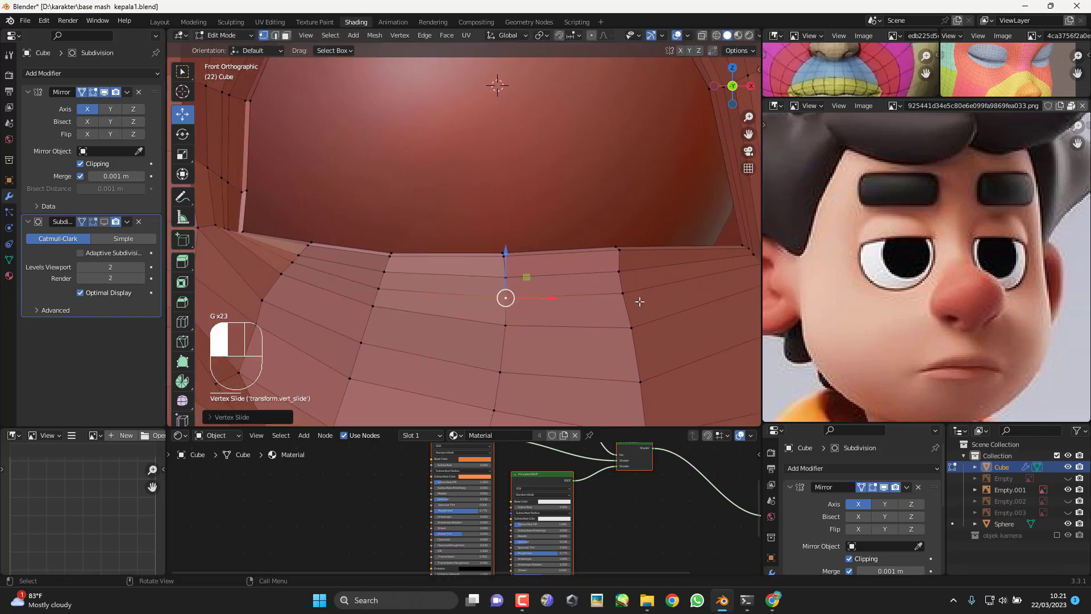
click(624, 293)
key(g)
click(632, 291)
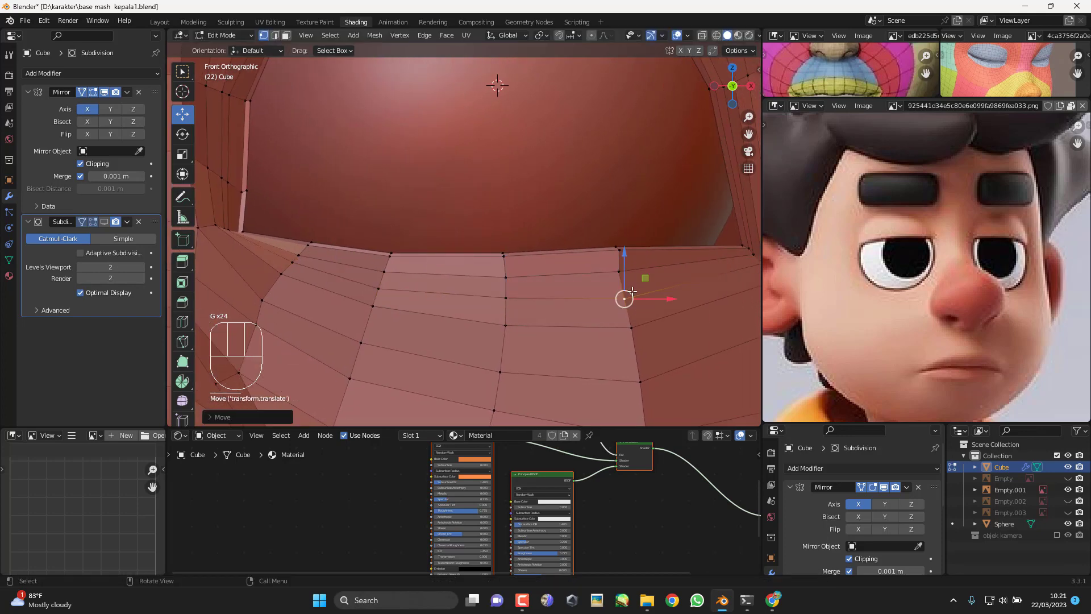
Step: Lower the vertex on the outer half of the lower lid edge and the one directly beneath it
key(g)
click(622, 251)
key(g)
click(617, 250)
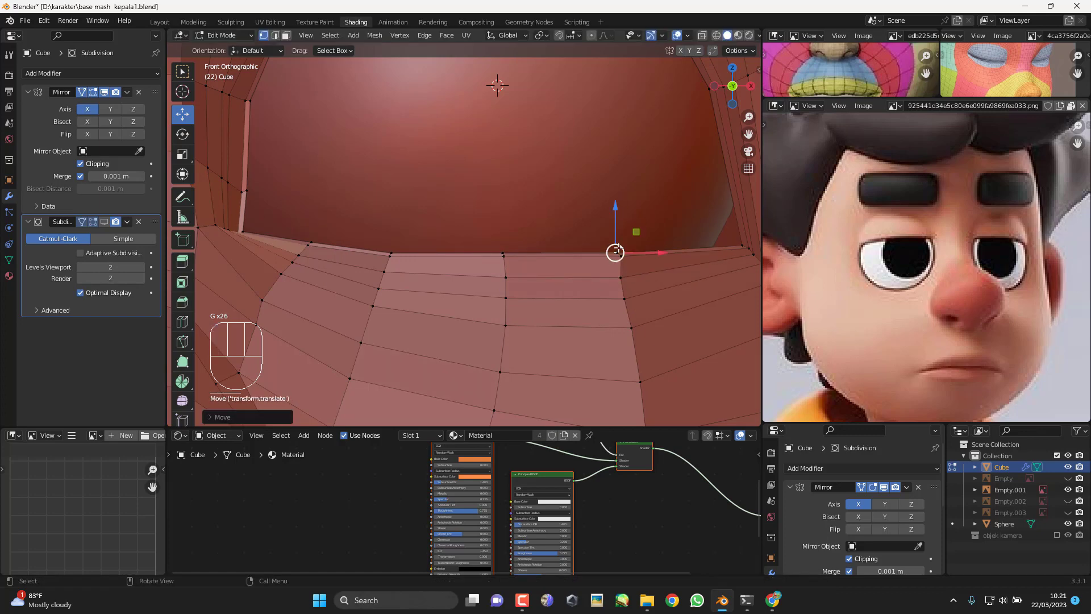
Step: In front view, vertex-slide the vertex above the inner half of the upper eyelid down toward the lid
scroll(617, 253, down, 3)
shift+middle_drag(603, 288, 566, 293)
key(Tab)
key(Tab)
scroll(597, 314, down, 3)
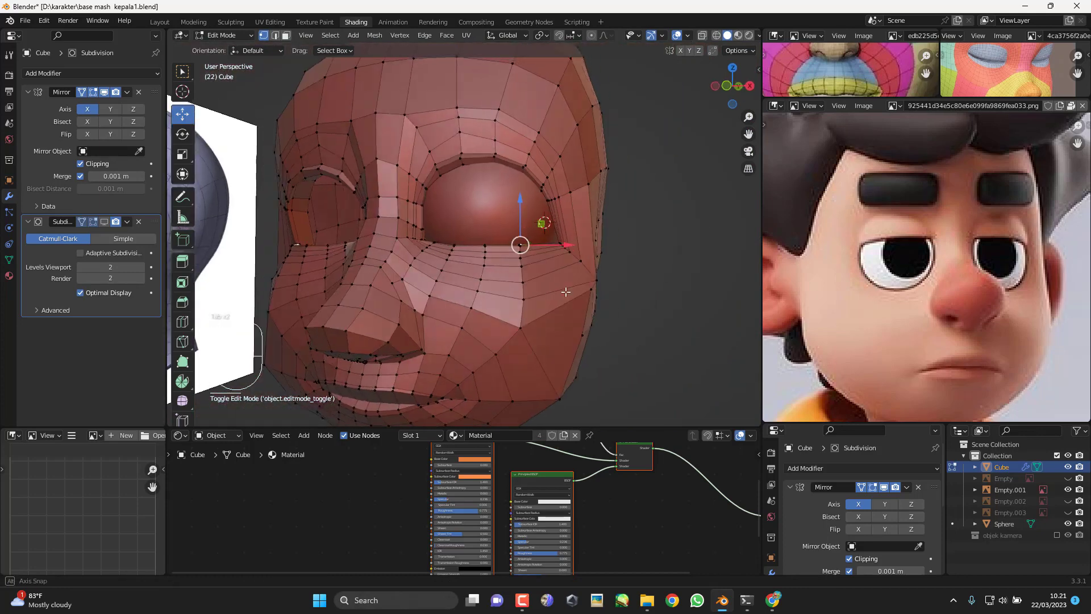
key(KP_1)
scroll(529, 122, up, 5)
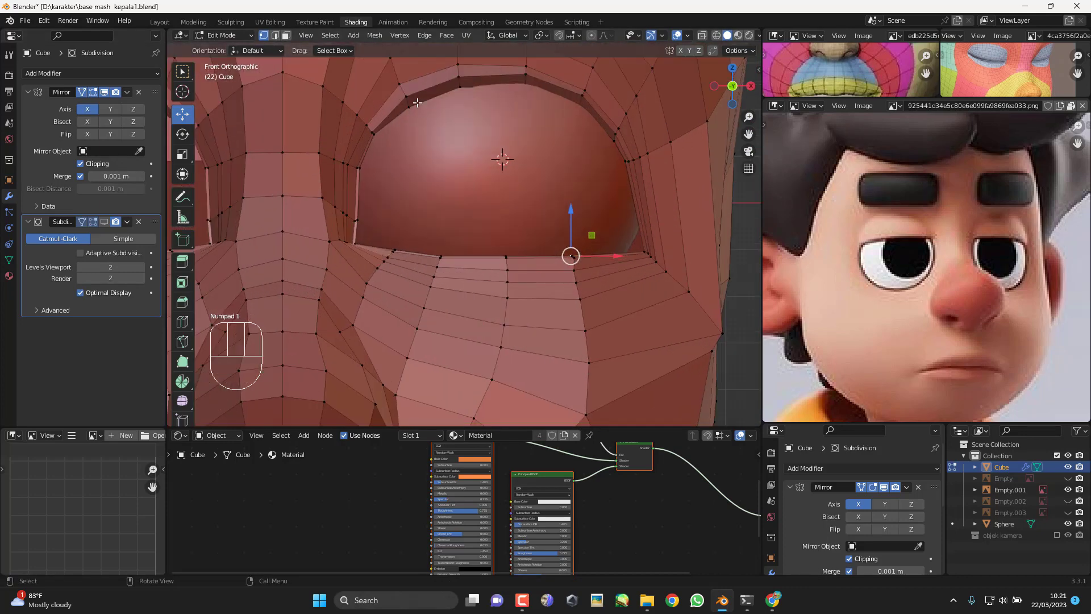
click(499, 158)
key(g)
key(g)
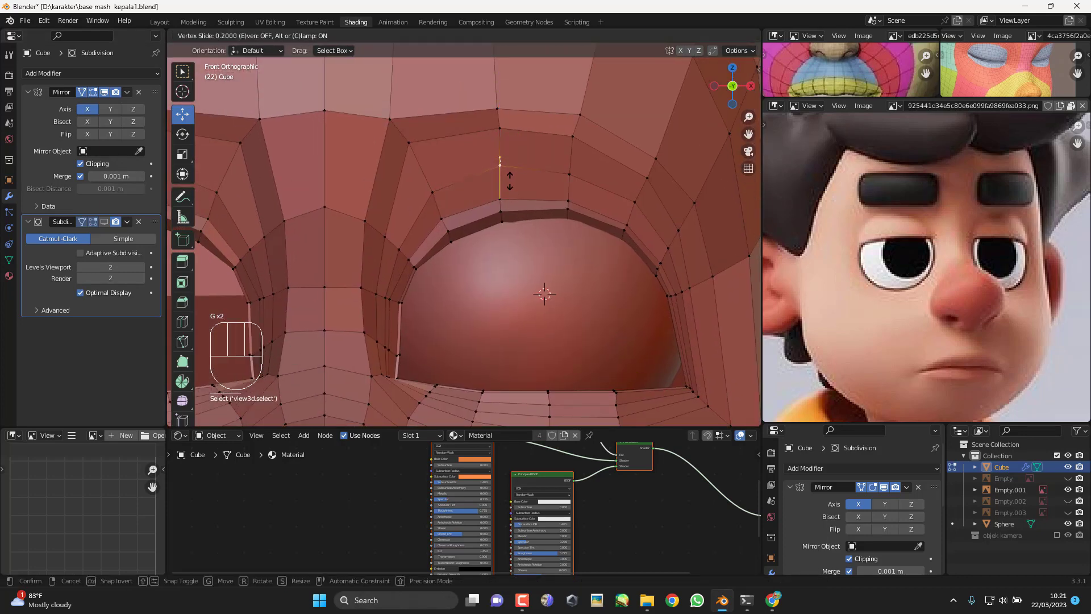
click(510, 186)
Step: Adjust the neighbouring vertices above the inner upper eyelid to even the rows around the arch
click(409, 144)
key(g)
key(g)
click(427, 157)
click(490, 174)
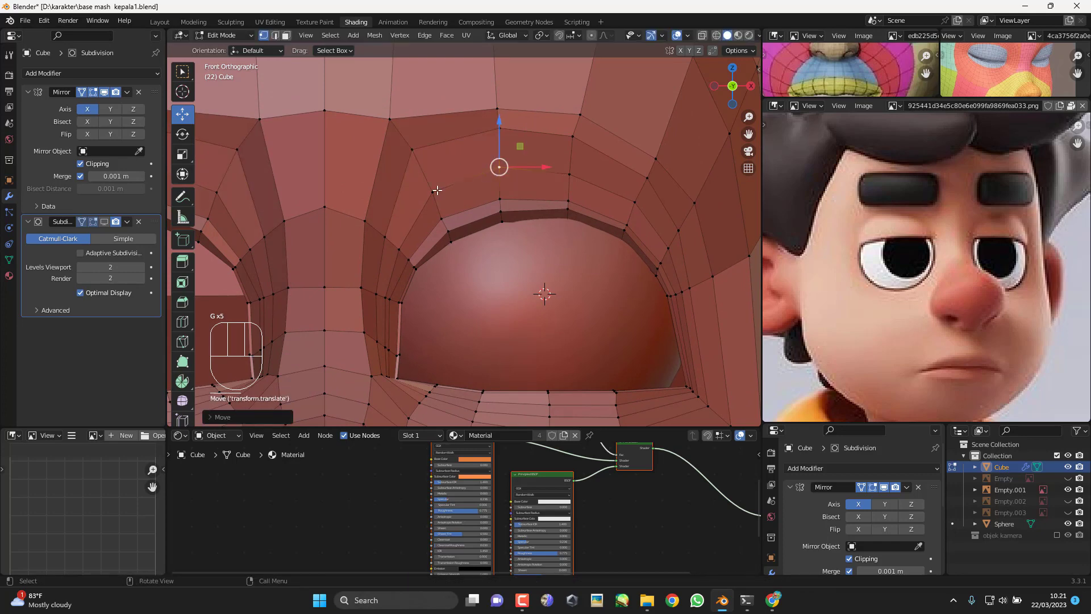
key(g)
key(g)
key(Tab)
key(Tab)
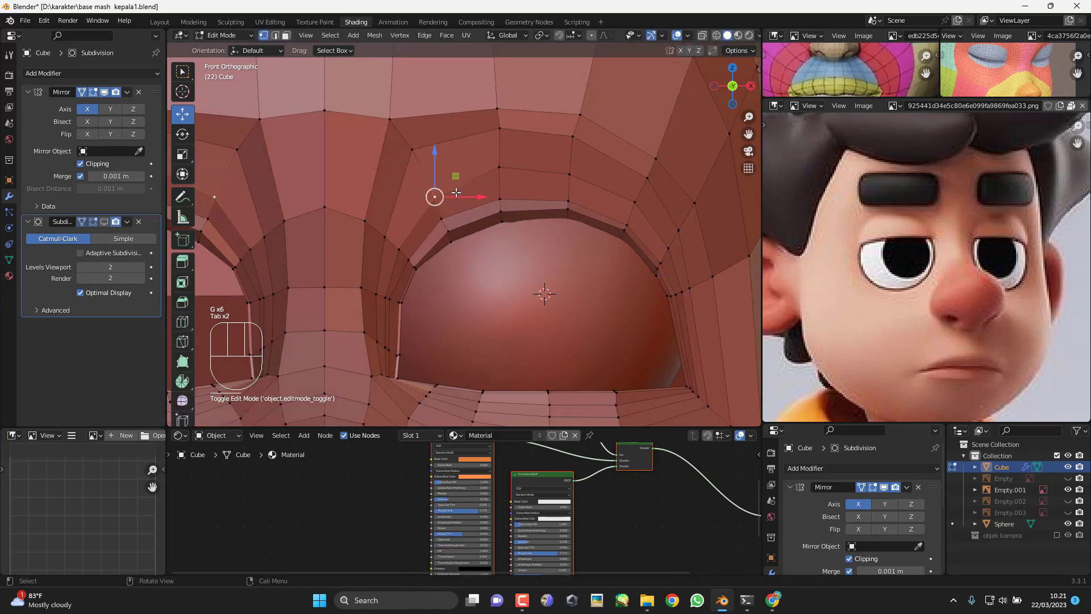
Step: Apply Shade Smooth to the head in Object Mode and enable the Subdivision modifier's viewport display
key(Tab)
right_click(492, 161)
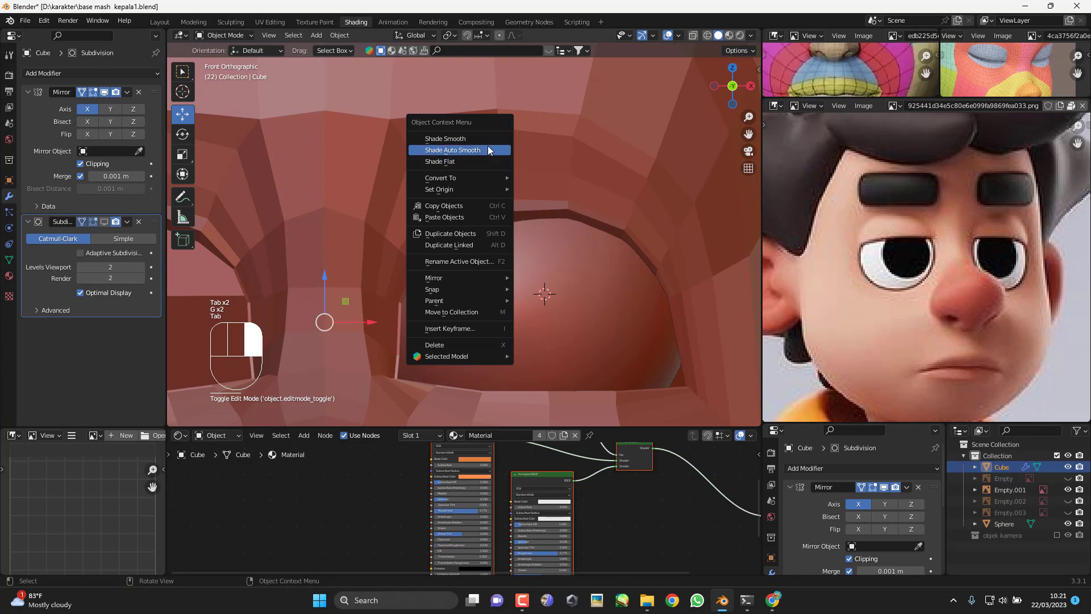
click(483, 138)
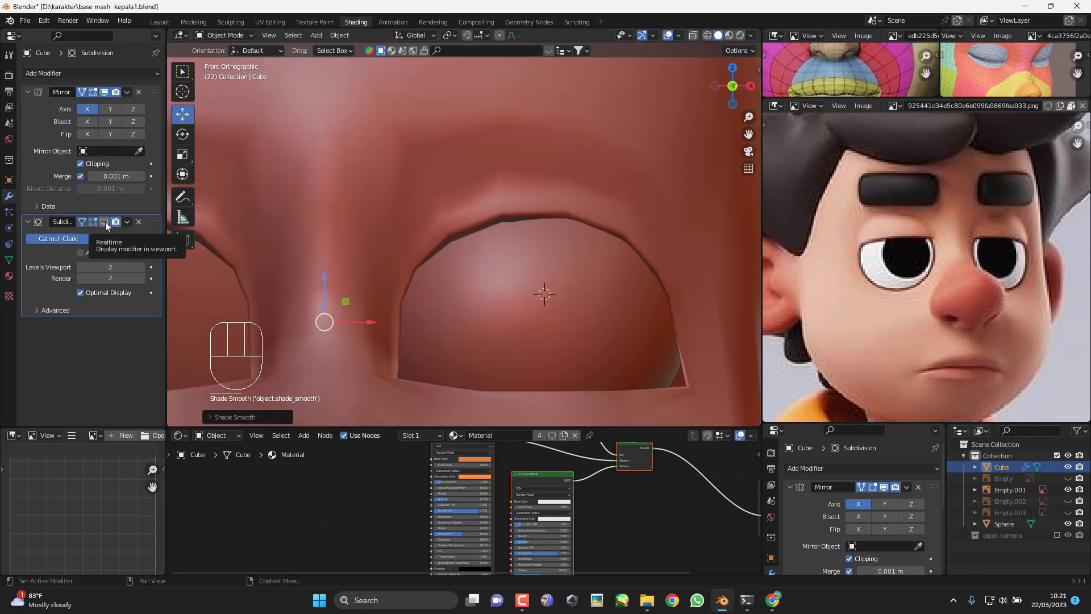
click(105, 224)
Step: Move the selected edge vertices on the outer cheek, below and behind the outer eye corner, in Edit Mode
scroll(462, 217, down, 9)
middle_drag(553, 250, 479, 251)
click(554, 306)
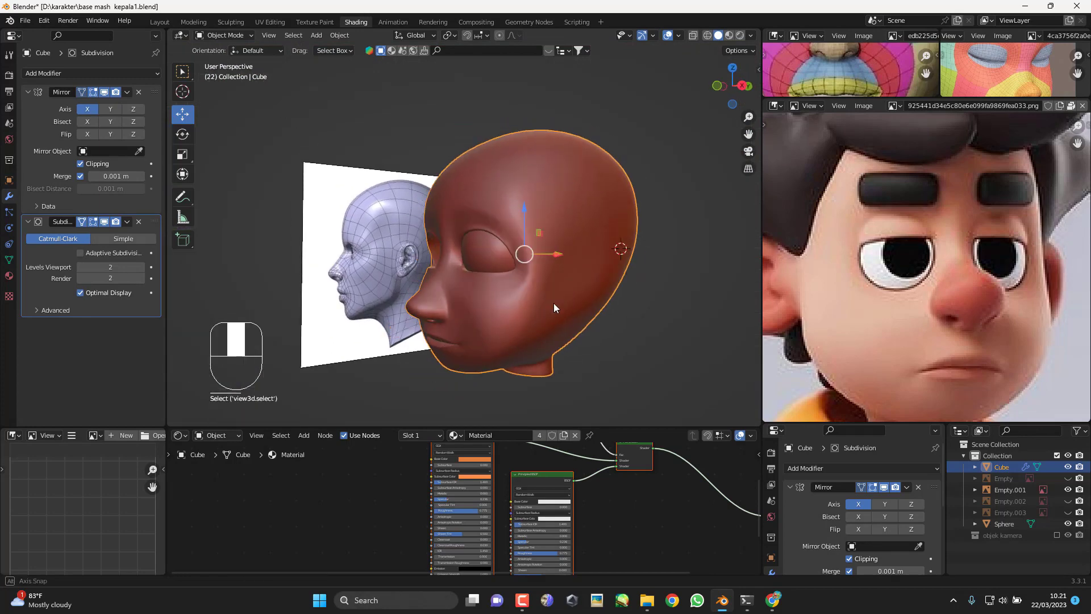
scroll(558, 293, up, 4)
key(KP_3)
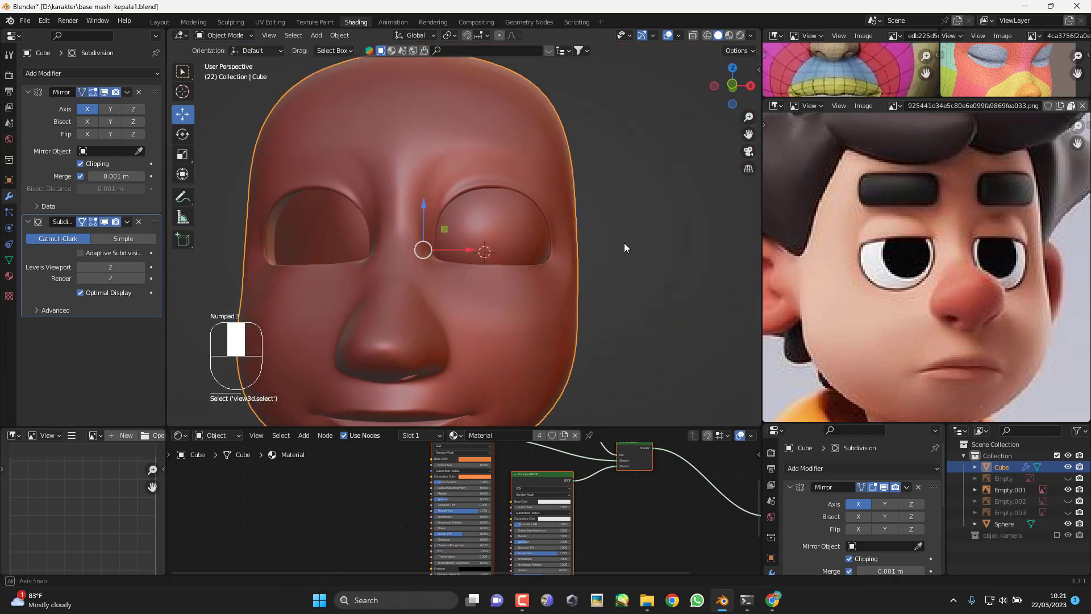
middle_drag(624, 243, 574, 258)
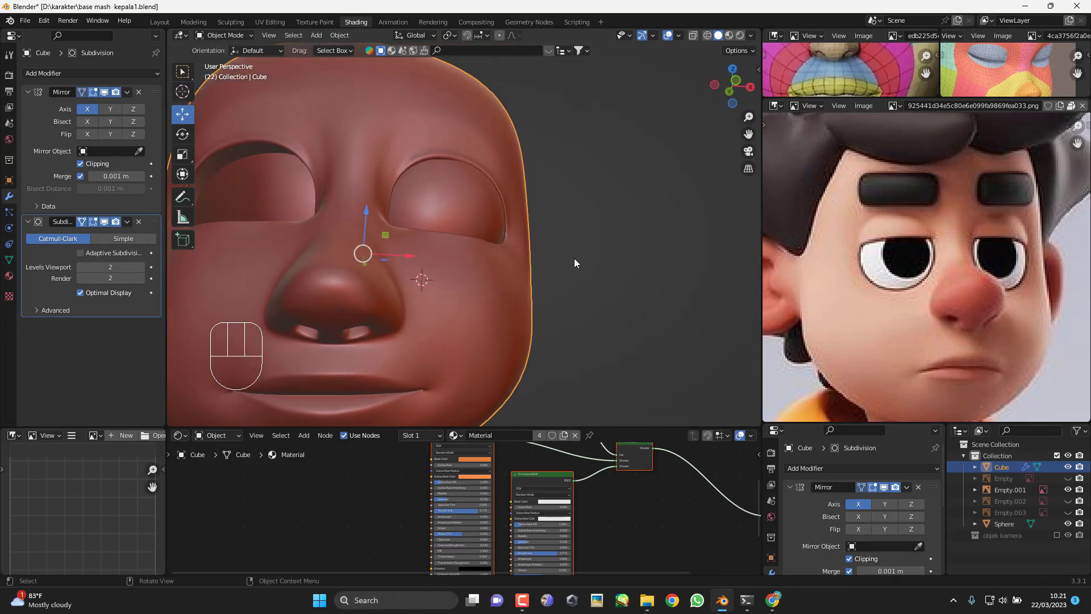
key(Tab)
scroll(579, 267, up, 3)
click(579, 298)
middle_drag(580, 299, 537, 309)
drag(581, 334, 586, 356)
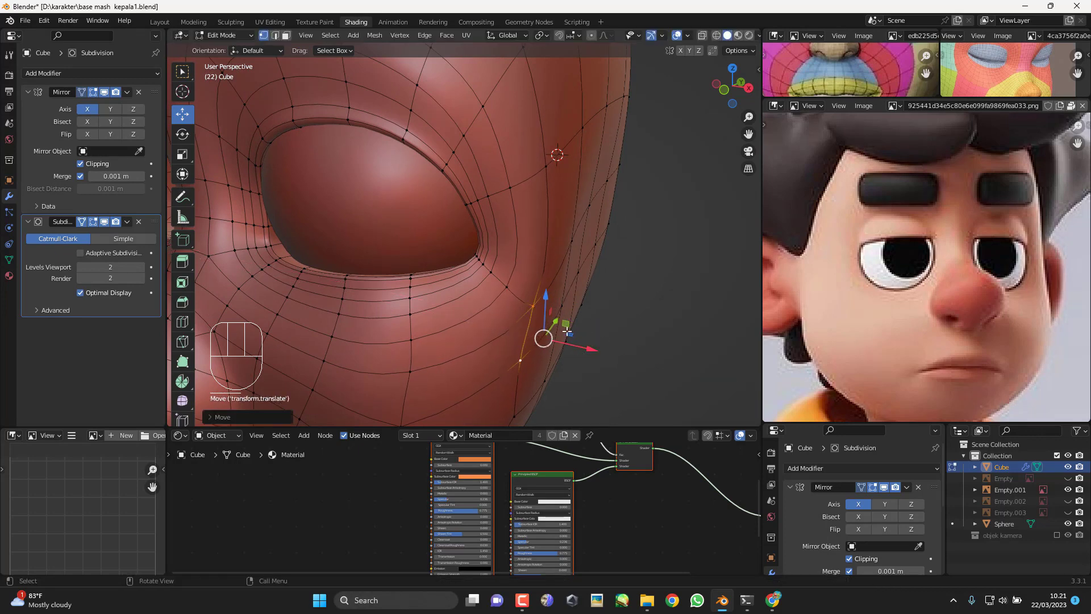
Step: In right side view, edge-slide the pair of vertices in the vertical column behind the eye
key(KP_3)
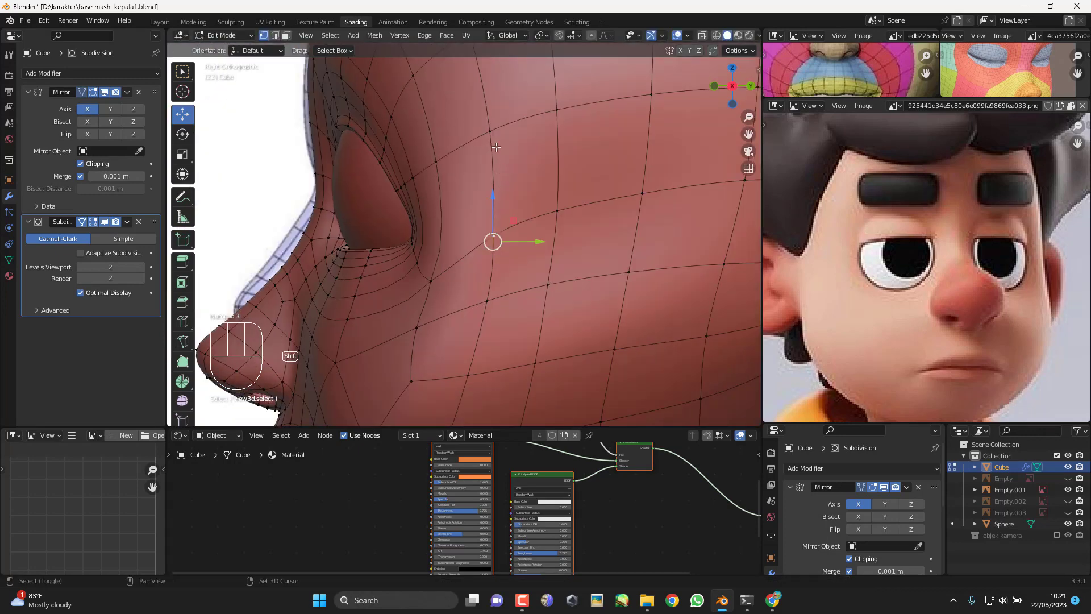
shift+click(492, 134)
key(g)
key(g)
click(518, 188)
Step: Edge-slide the pair of vertices in the cheek row below and behind the eye
click(569, 203)
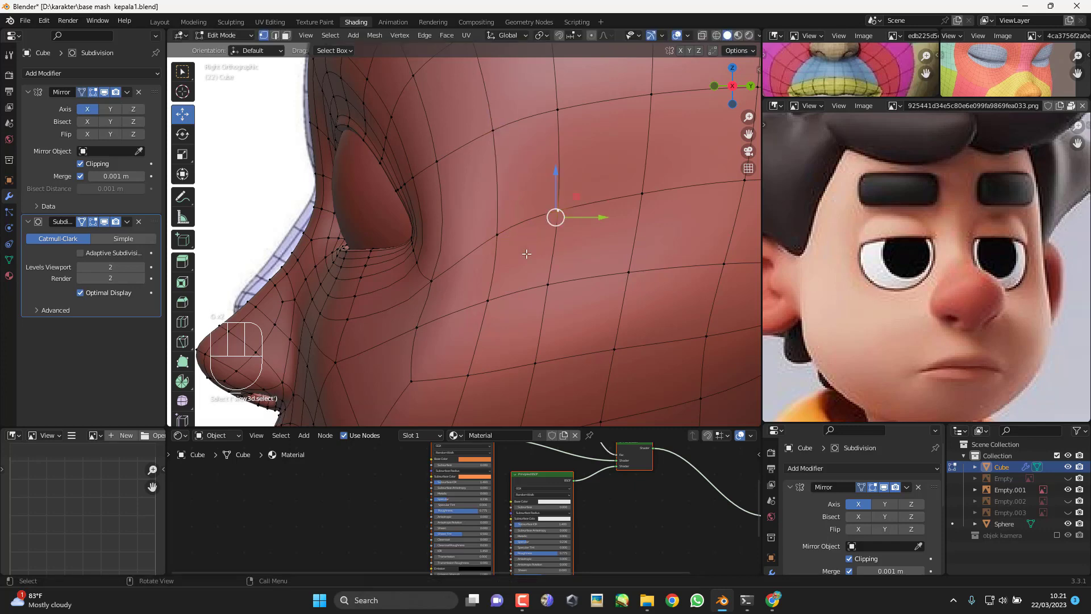
shift+click(489, 303)
shift+middle_drag(489, 303, 475, 255)
key(g)
key(g)
click(489, 254)
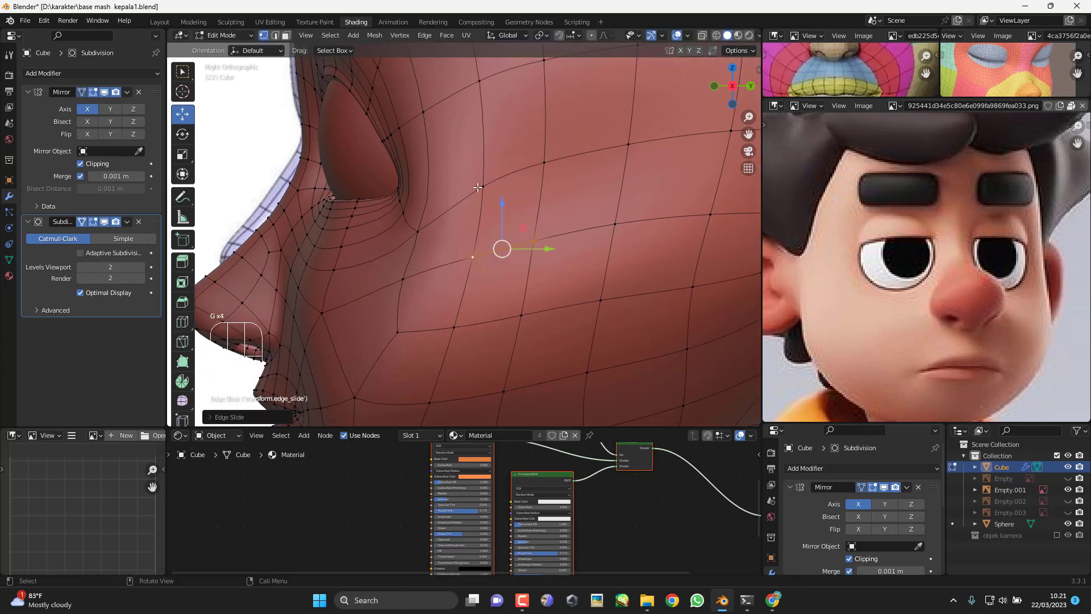
Step: Edge-slide the two vertices in the row behind the outer eye corner downward
click(484, 186)
shift+click(537, 168)
key(g)
key(g)
click(541, 193)
Step: Examine the smoothed cheek, temple and outer eye corner from the side, the front and oblique angles
scroll(533, 210, down, 4)
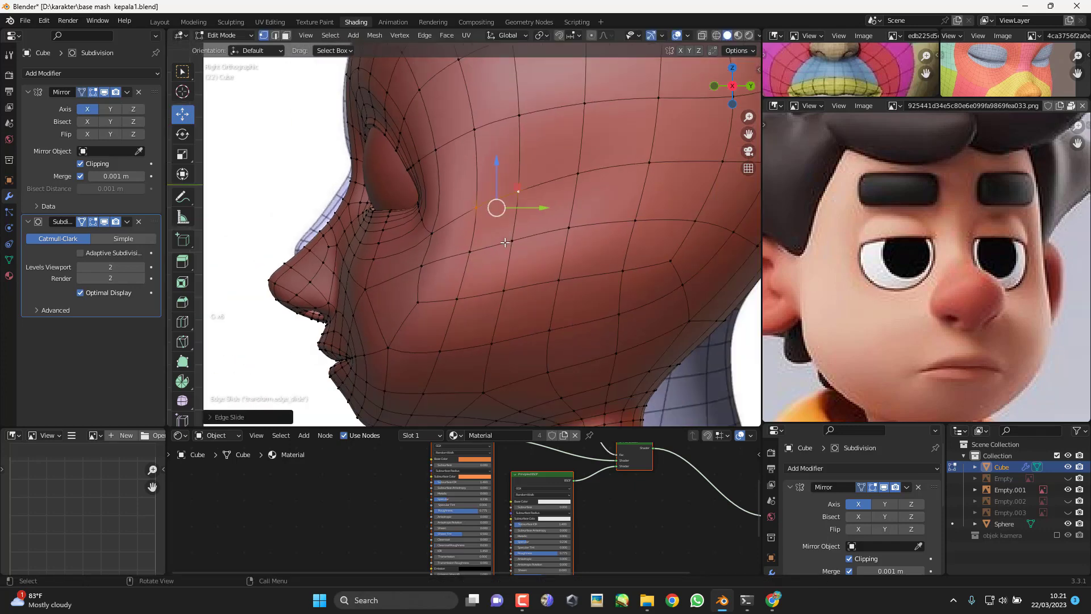
middle_drag(488, 234, 435, 219)
key(Tab)
middle_drag(500, 199, 528, 202)
key(Tab)
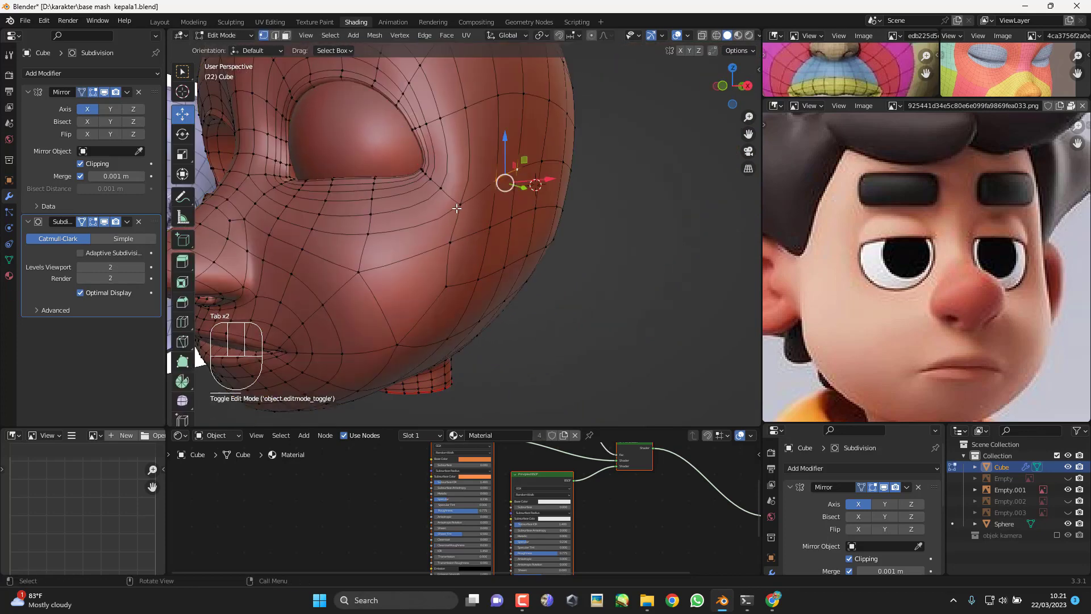
scroll(452, 195, up, 1)
middle_drag(426, 152, 407, 147)
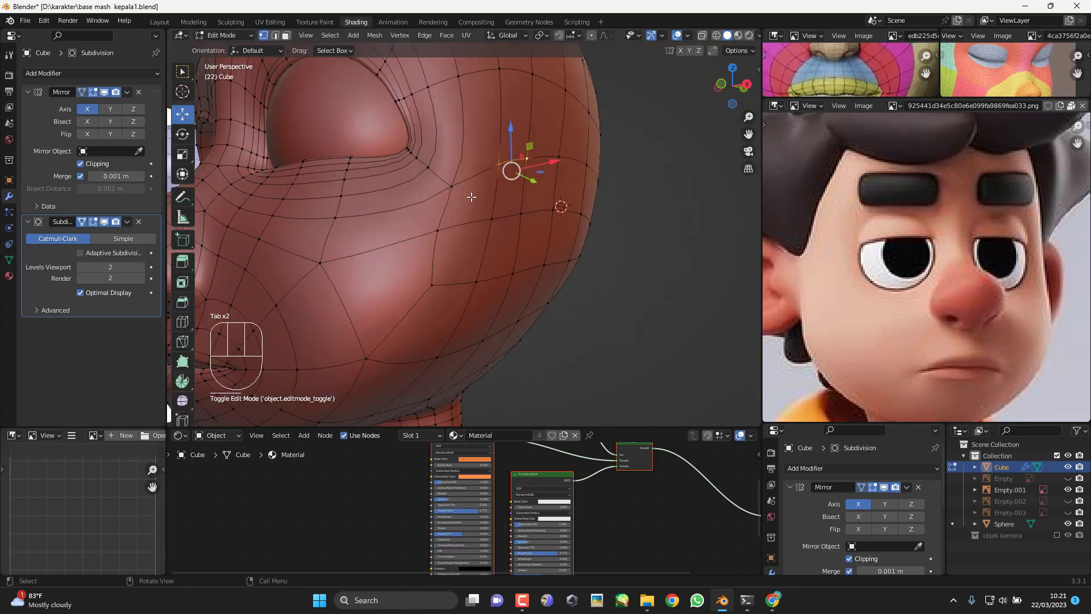
middle_drag(520, 216, 418, 191)
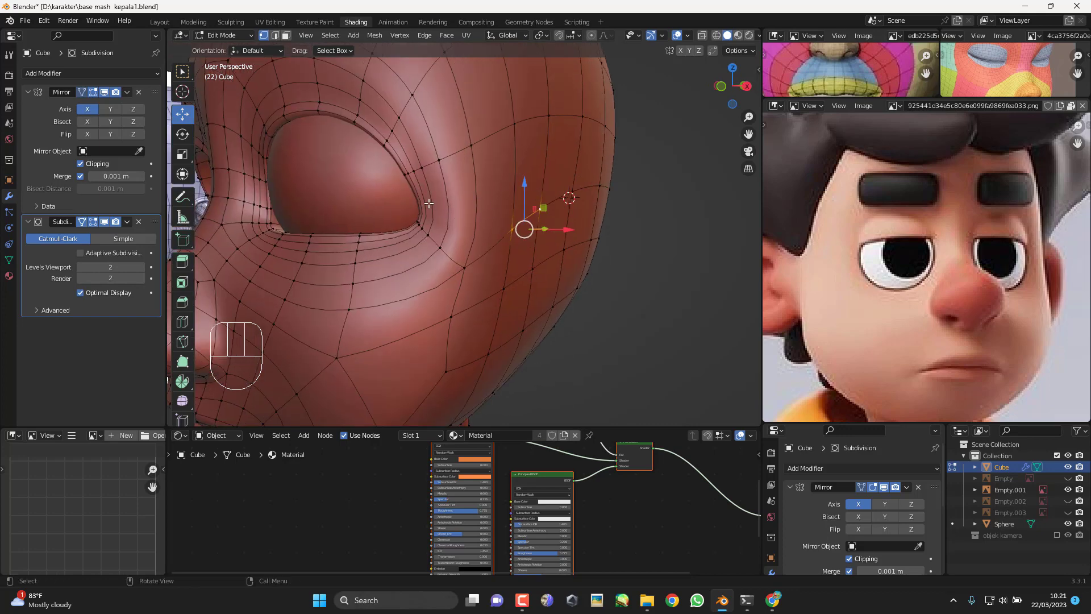
middle_drag(496, 213, 561, 214)
key(KP_1)
key(Tab)
scroll(506, 207, down, 3)
key(KP_3)
key(Tab)
scroll(477, 225, up, 4)
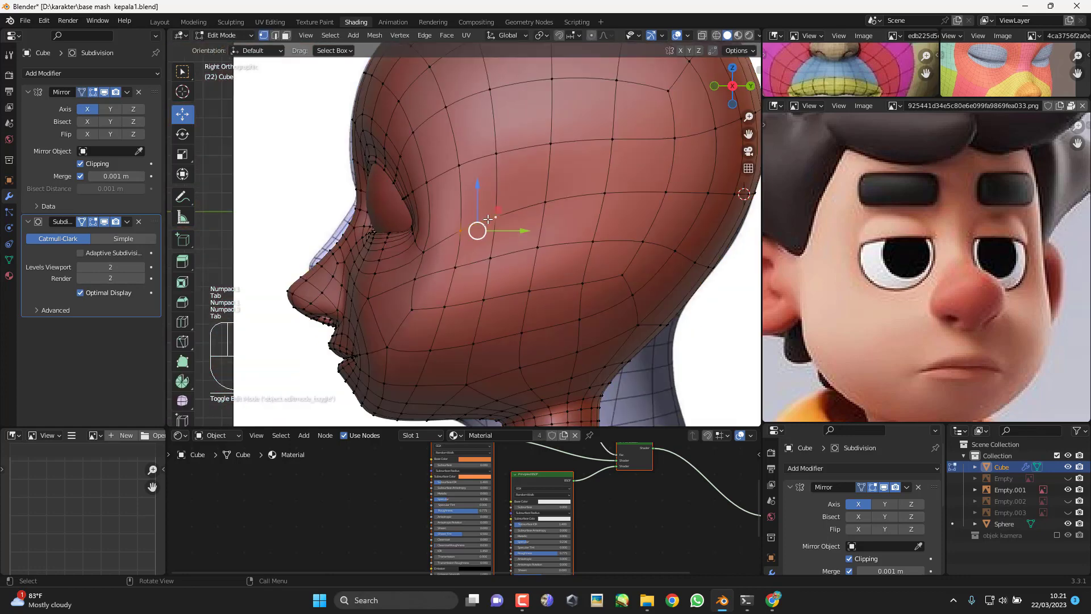
middle_drag(515, 254, 512, 222)
scroll(519, 256, up, 3)
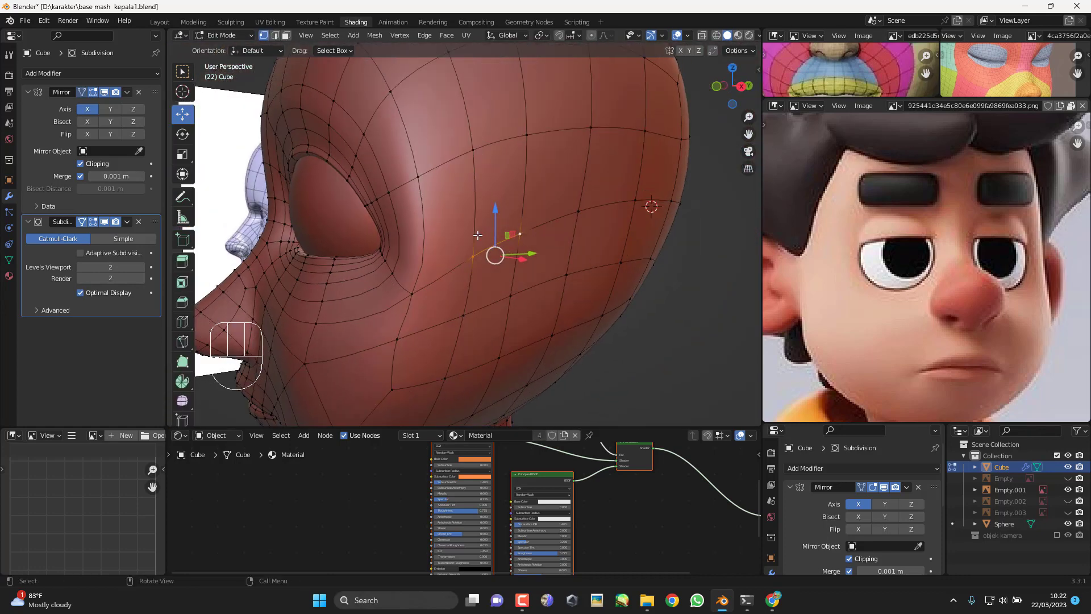
middle_drag(447, 233, 469, 255)
Step: Hide the Subdivision effect in the viewport and knife-cut an edge from the temple toward the outer eye corner
key(k)
key(Escape)
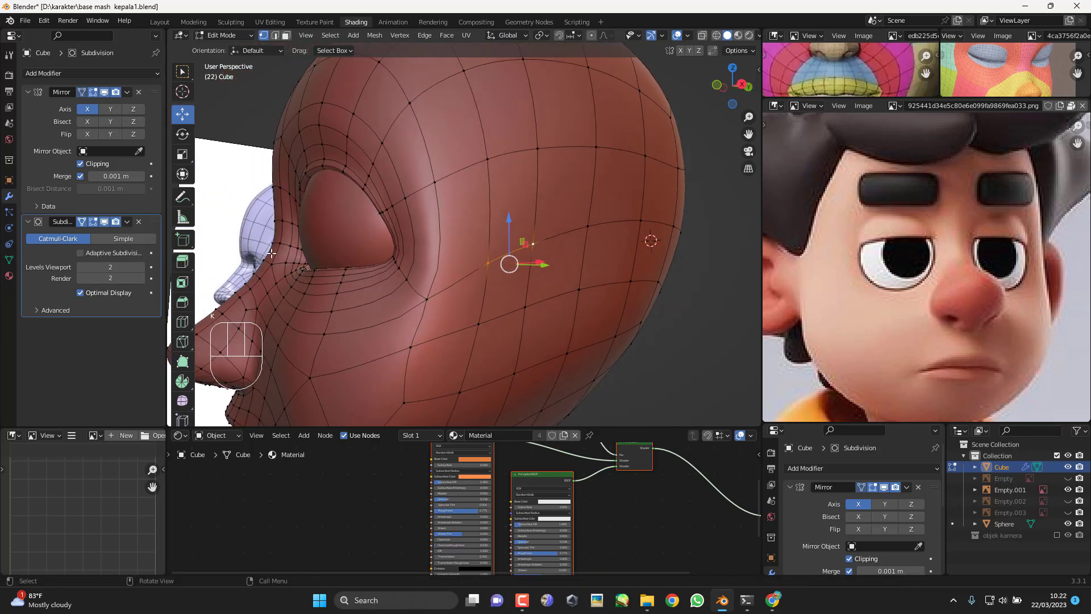
click(105, 223)
key(k)
click(536, 147)
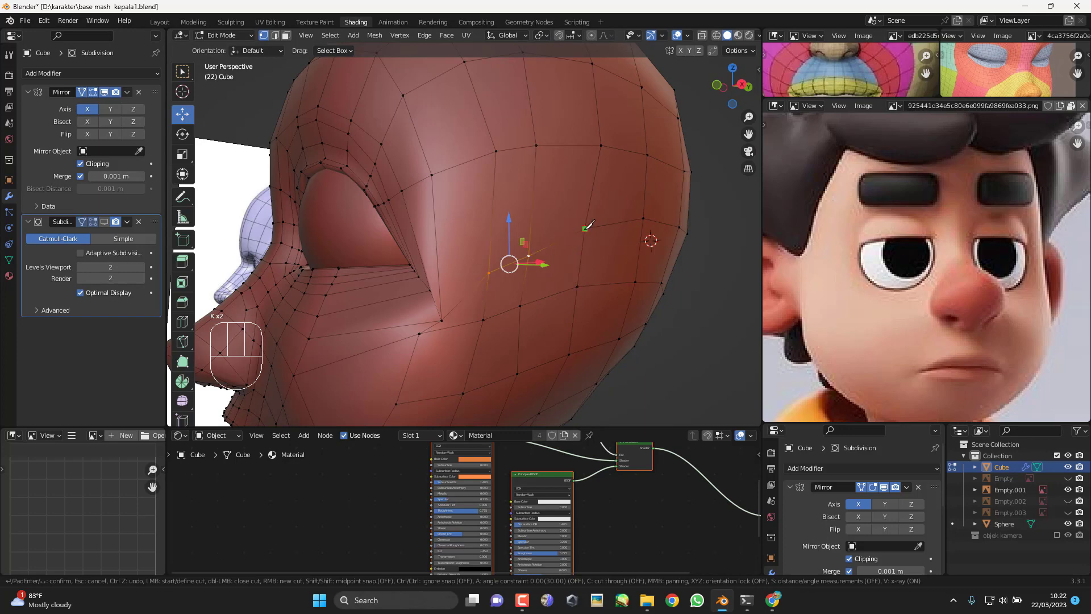
click(436, 240)
key(Return)
Step: Add a centred loop cut across the narrow faces along the outer side of the eye opening
middle_drag(439, 240, 492, 247)
click(648, 227)
scroll(568, 239, up, 1)
scroll(495, 250, up, 1)
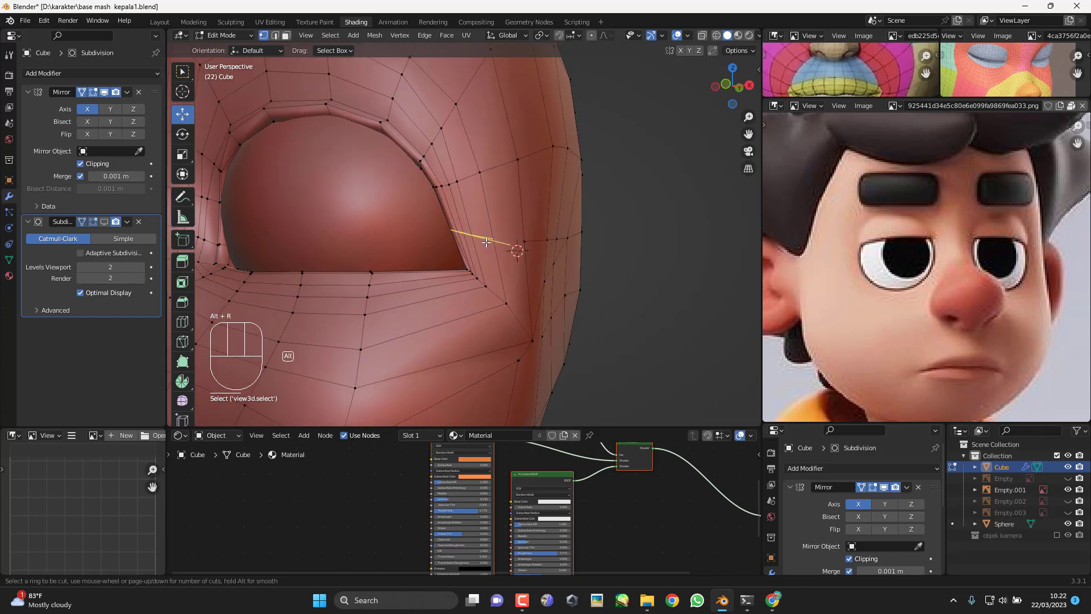
click(486, 243)
right_click(486, 243)
Step: Flatten the new loop along Z in front view and edge-slide it slightly beside the outer eye corner
key(KP_1)
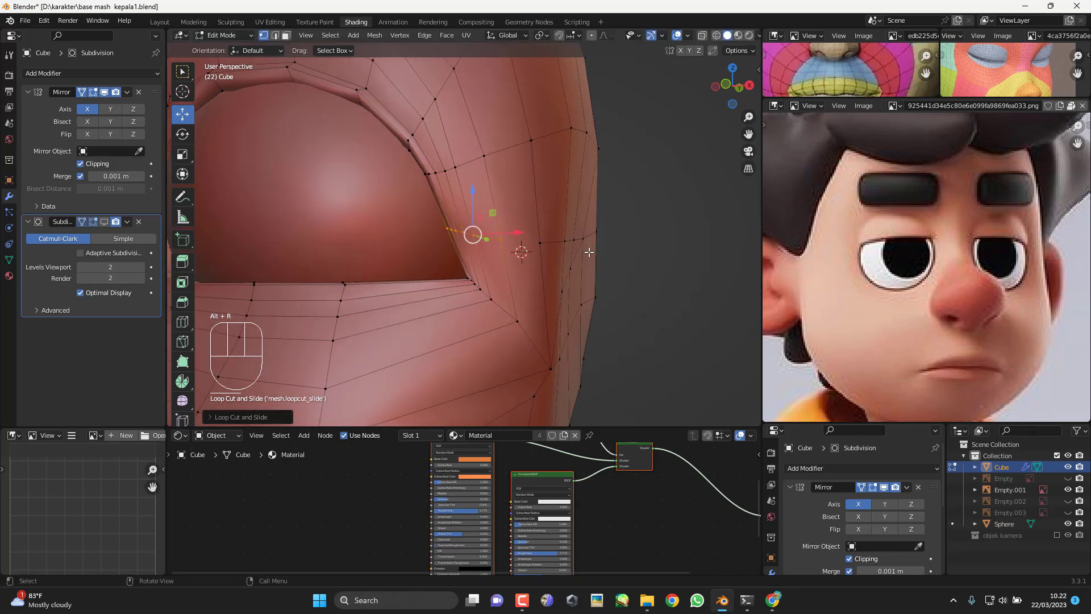
key(s)
key(z)
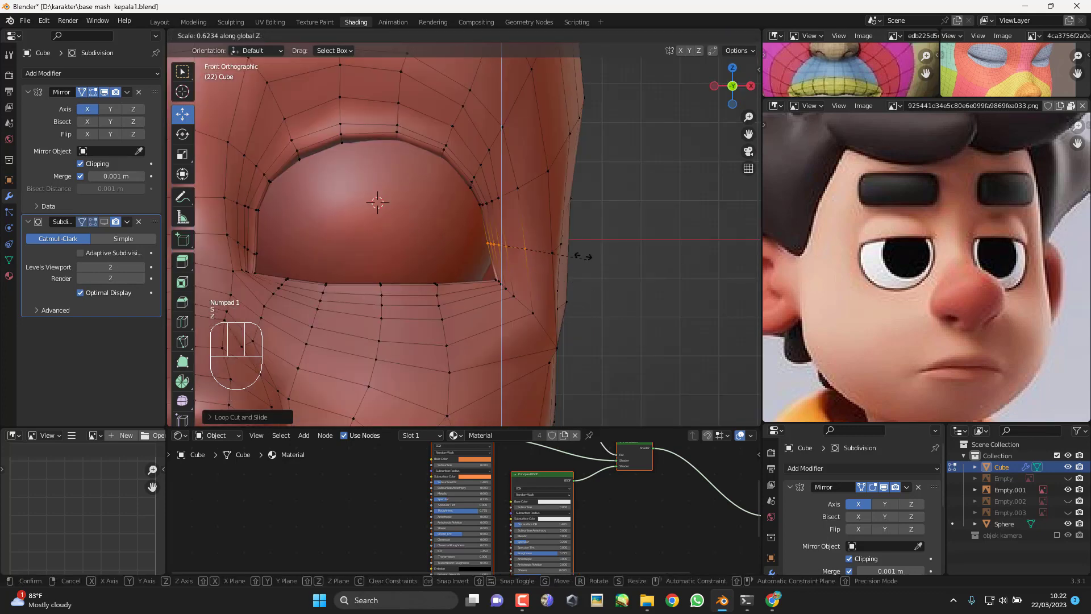
click(549, 204)
key(g)
key(g)
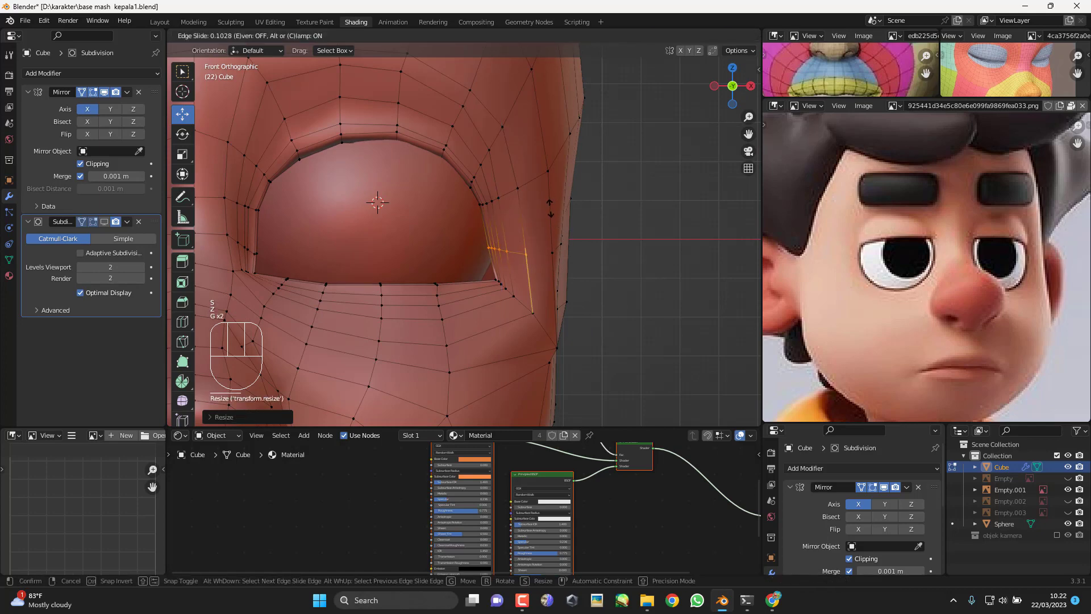
click(550, 209)
Step: Knife-cut new edges linking the vertex beside the lower outer eye corner to the end of the temple row
scroll(527, 295, up, 1)
click(518, 303)
middle_drag(539, 284, 479, 280)
key(k)
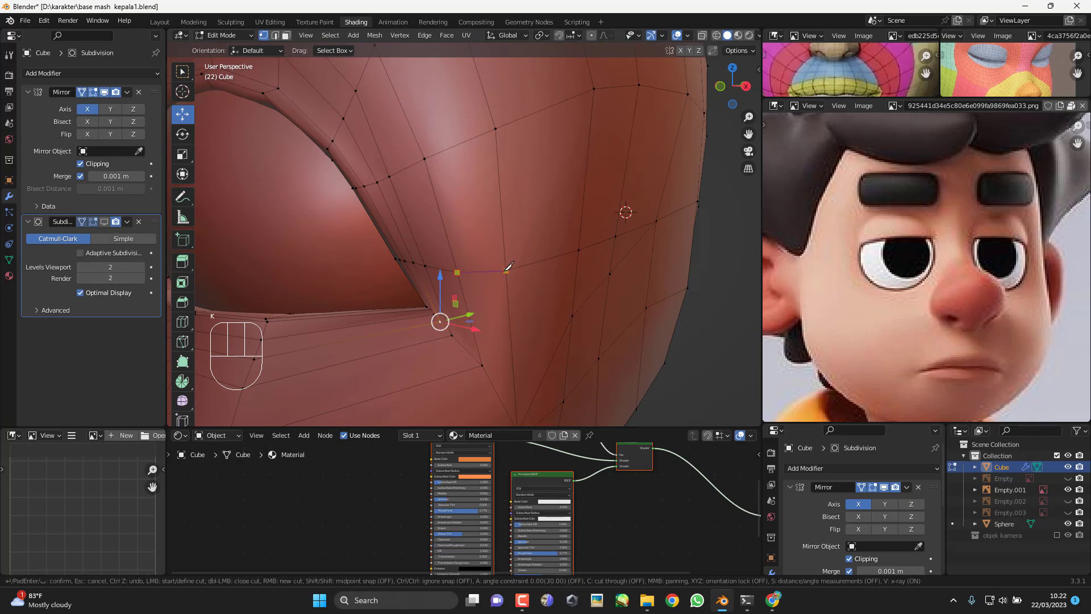
key(Return)
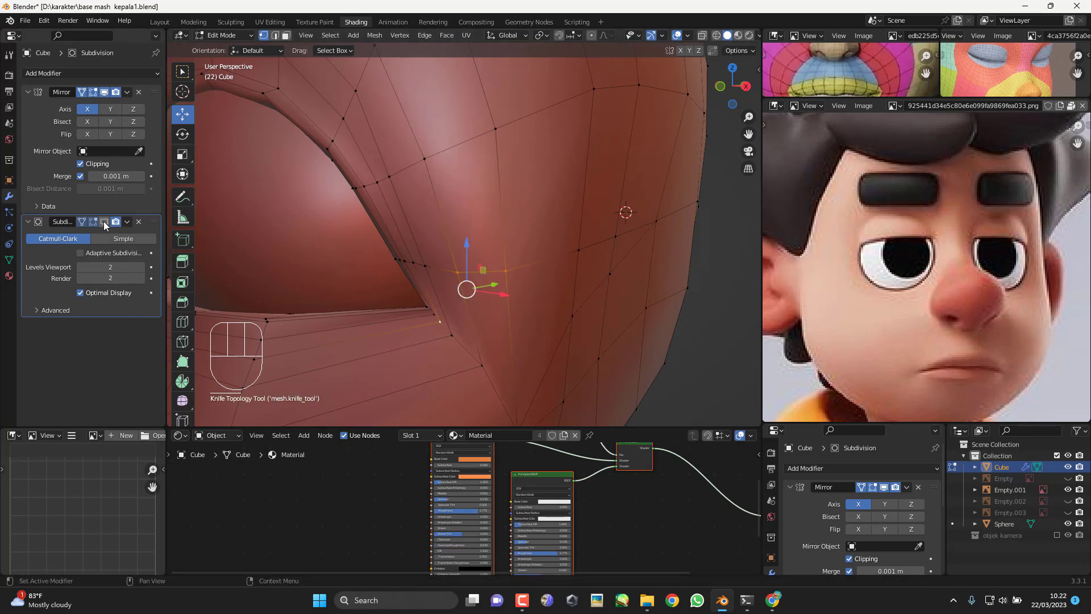
Step: Reposition the vertices of the temple row behind the outer eye corner in side view to even out the row
key(KP_1)
key(Tab)
key(Tab)
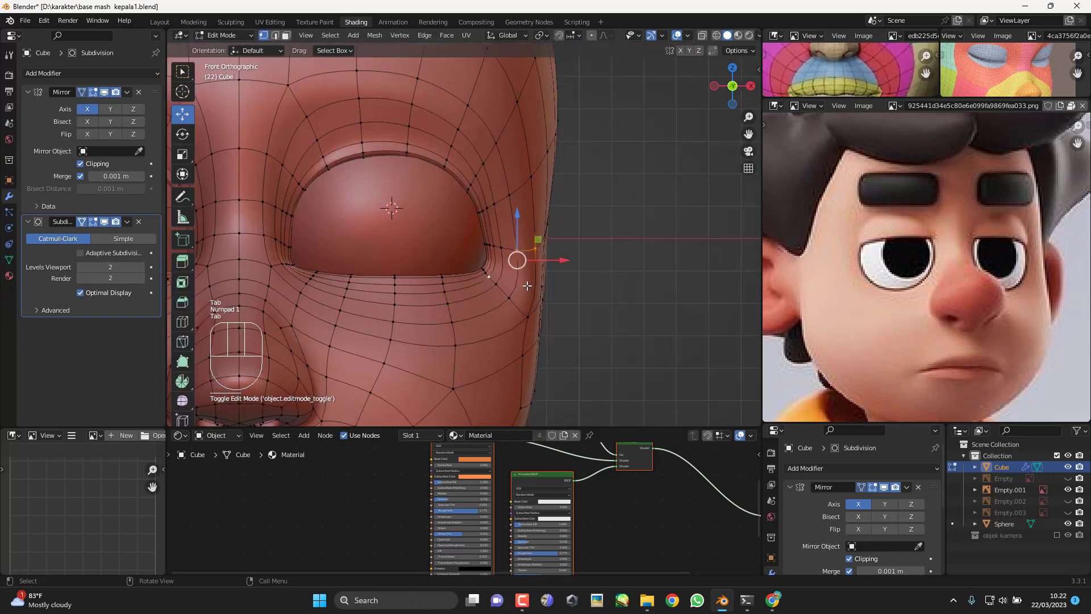
key(KP_3)
shift+middle_drag(473, 225, 505, 232)
key(g)
click(492, 257)
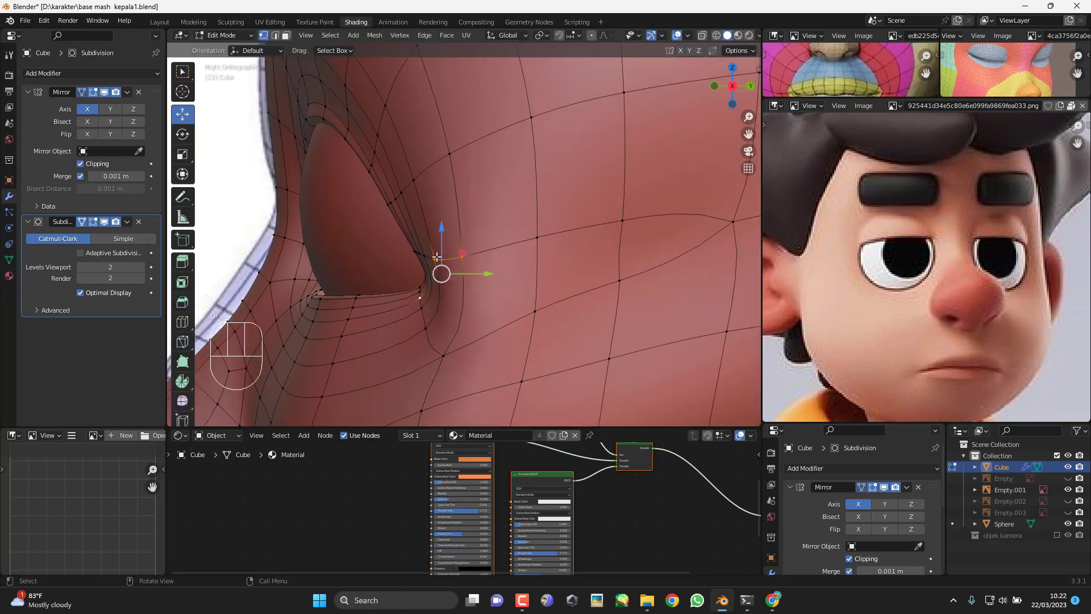
key(g)
click(483, 250)
key(g)
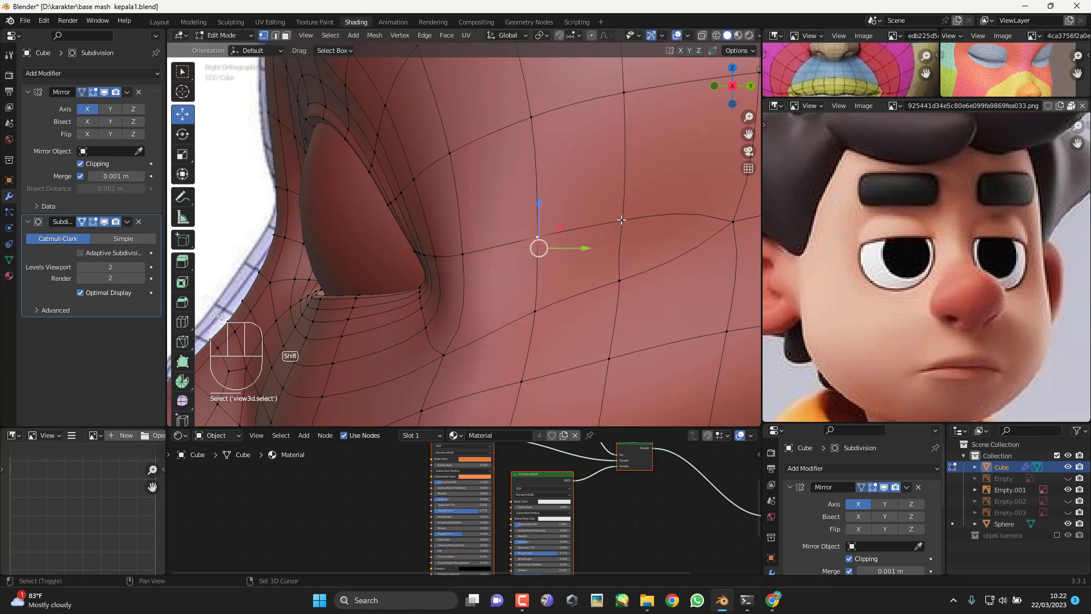
click(580, 246)
middle_drag(580, 246, 565, 270)
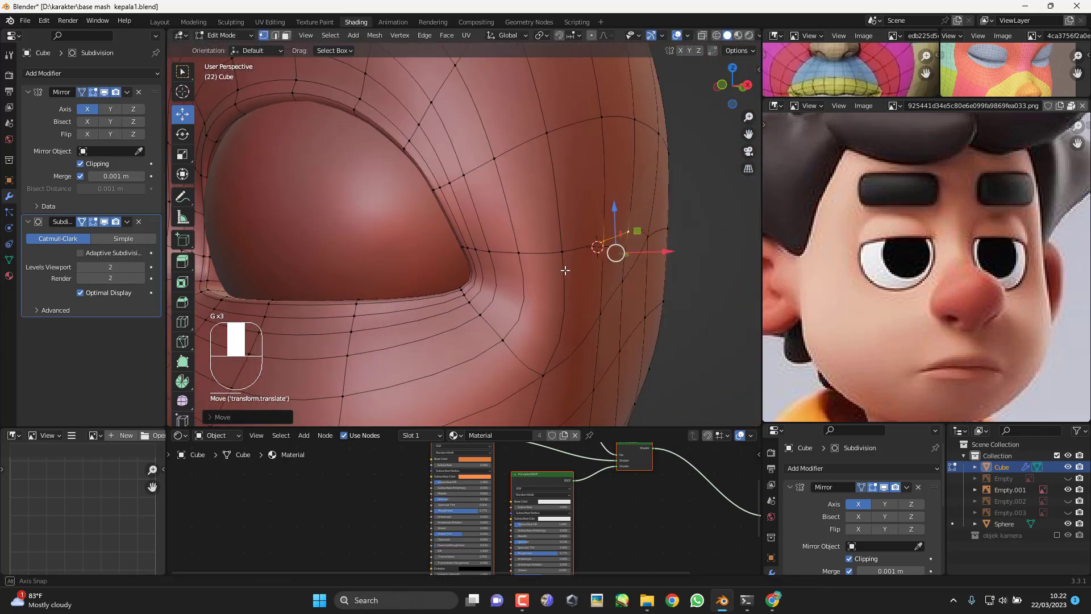
Step: Select the vertices running diagonally out from the lower outer eye corner and shift them slightly inward along X
key(KP_1)
mouse_move(500, 287)
middle_down()
mouse_move(511, 312)
mouse_move(495, 287)
middle_up()
click(501, 291)
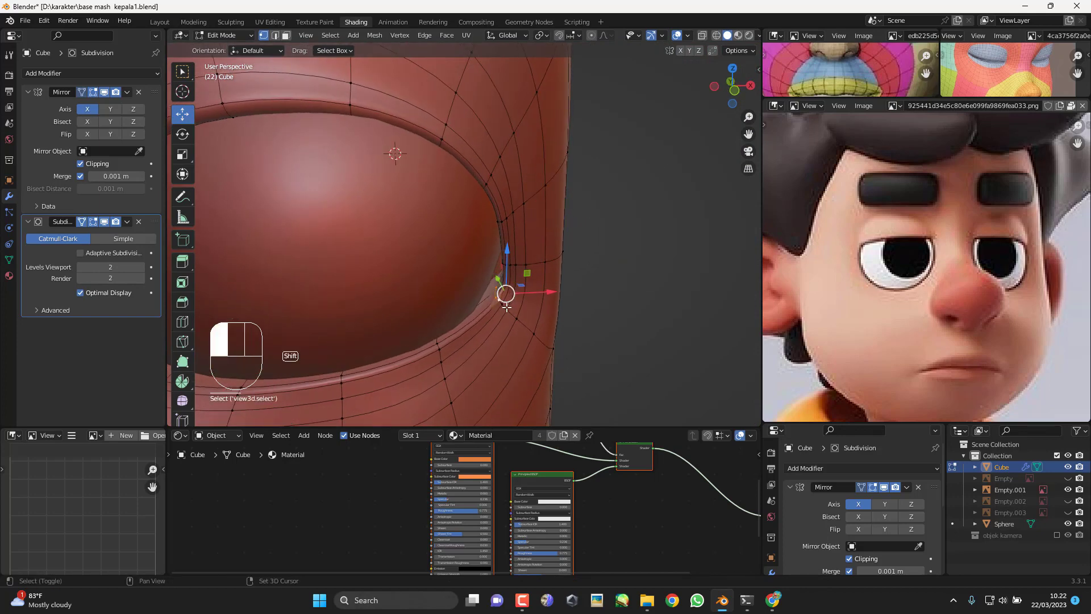
shift+click(507, 307)
middle_drag(533, 331, 505, 272)
scroll(541, 298, up, 1)
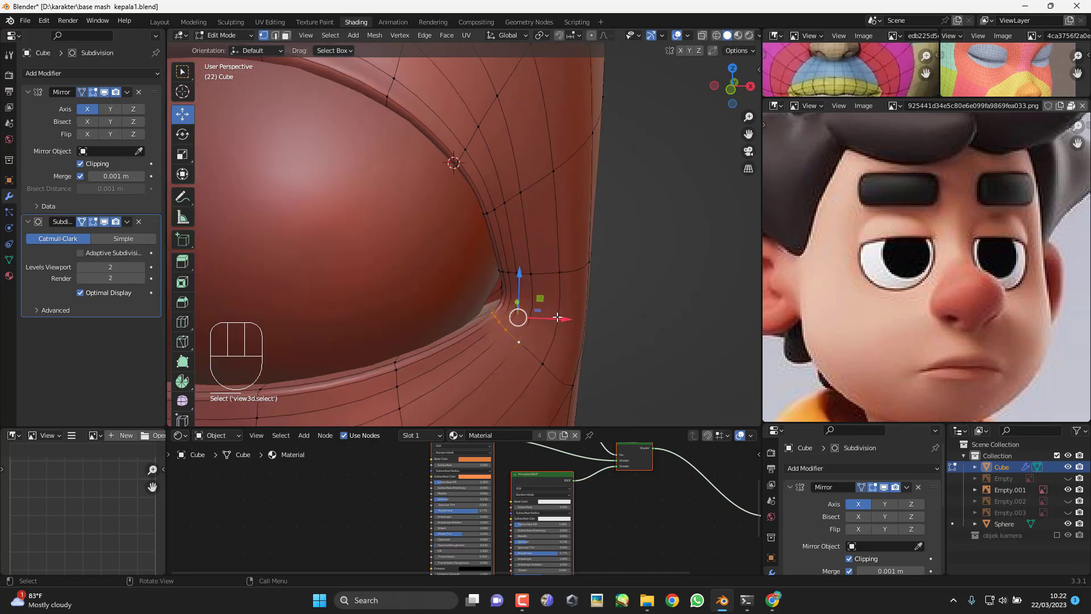
drag(555, 317, 544, 318)
middle_drag(544, 317, 498, 275)
scroll(517, 266, up, 1)
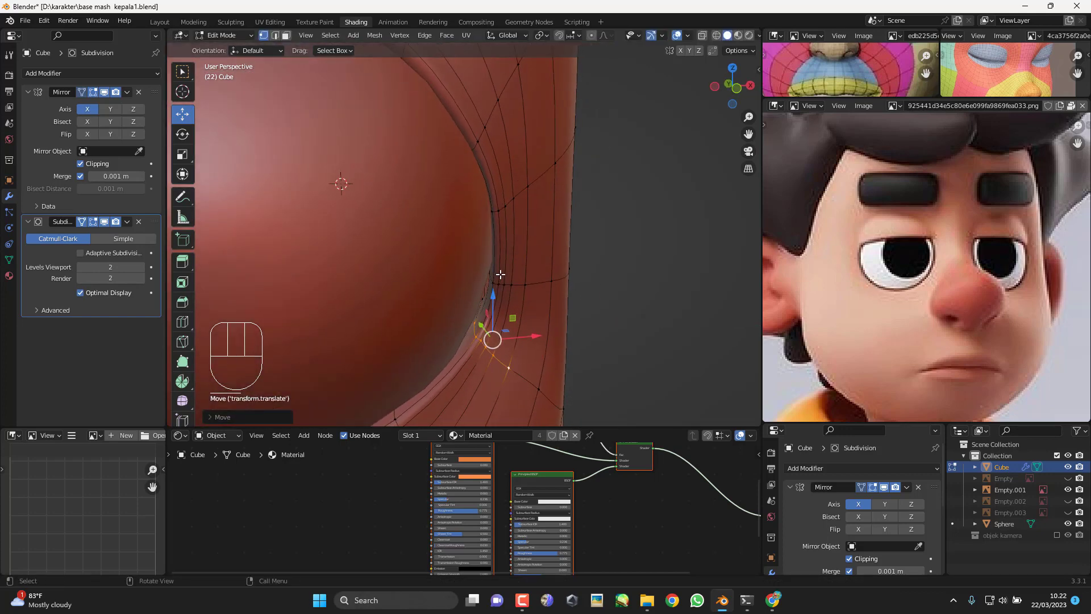
Step: Circle-select the eyelid vertices around the outer eye corner and examine the smoothed eyelid shape in side and front views
key(c)
click(497, 278)
right_click(507, 286)
mouse_move(499, 278)
mouse_down()
mouse_move(534, 305)
mouse_move(502, 314)
mouse_up()
key(KP_3)
middle_drag(414, 230, 471, 227)
key(KP_1)
key(Tab)
scroll(493, 279, down, 2)
key(KP_1)
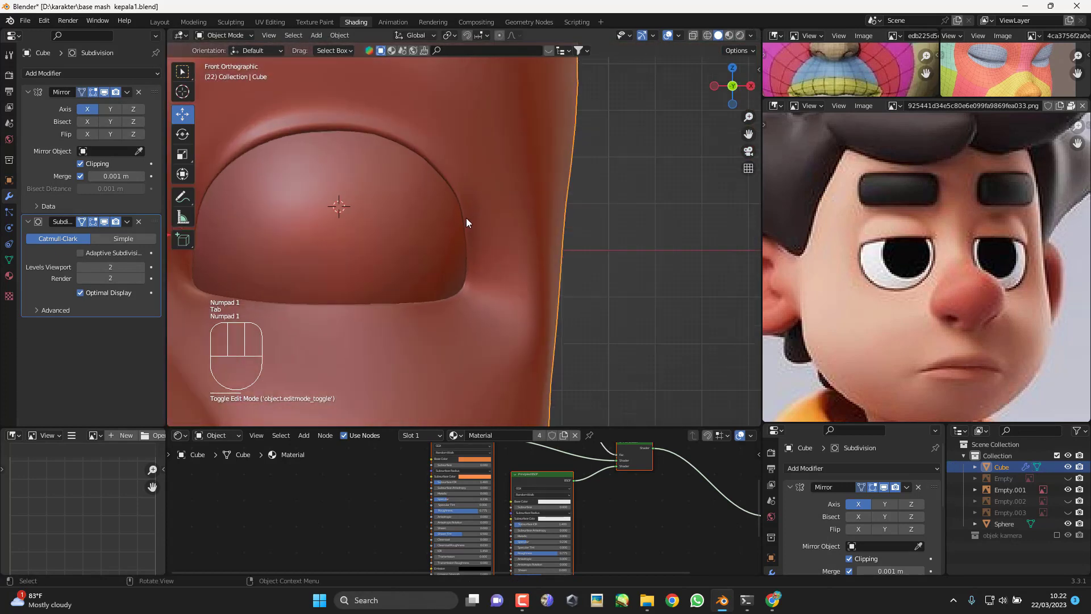
scroll(466, 222, up, 1)
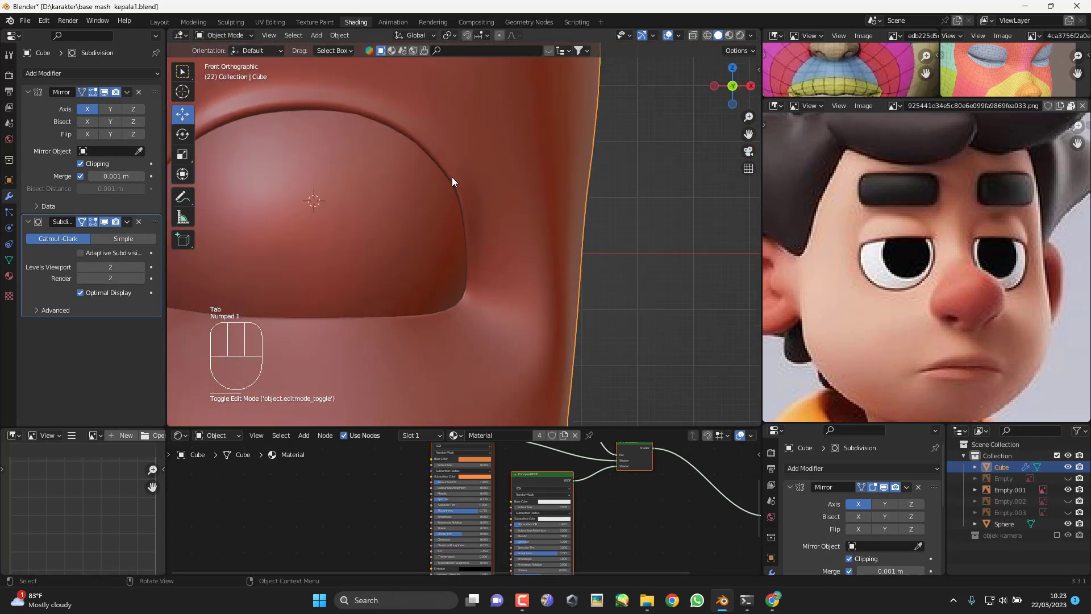
Step: Select the eyelid cross-row above the outer eye corner in wireframe, return to solid shading, and nudge it slightly inward along X
key(Tab)
scroll(495, 244, up, 2)
key(z)
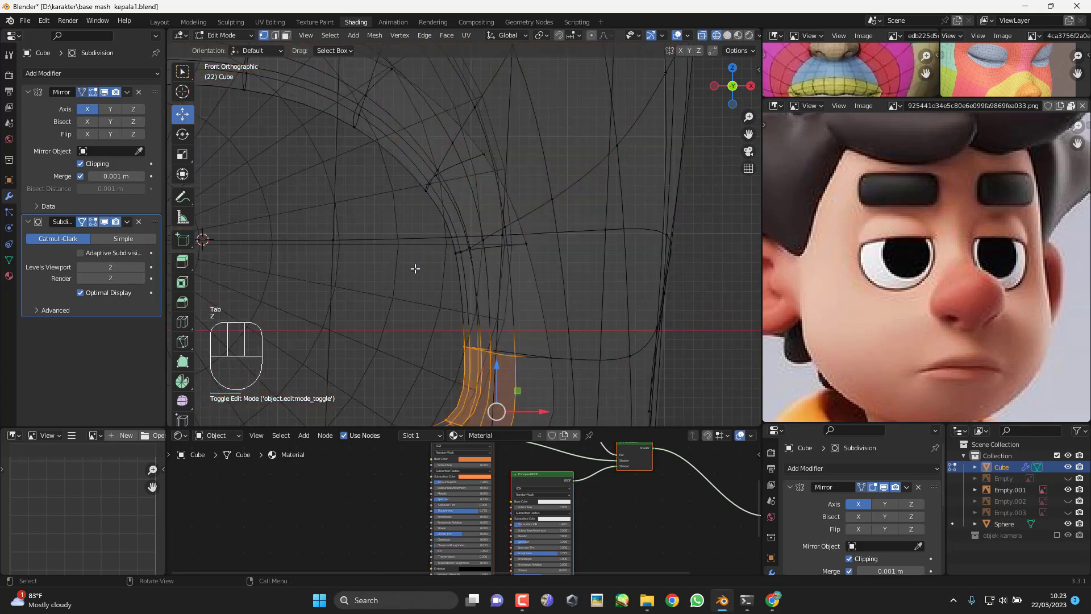
click(504, 228)
key(c)
mouse_move(504, 228)
mouse_down()
mouse_move(487, 248)
mouse_move(511, 247)
mouse_up()
right_click(511, 247)
middle_drag(511, 247, 569, 263)
key(b)
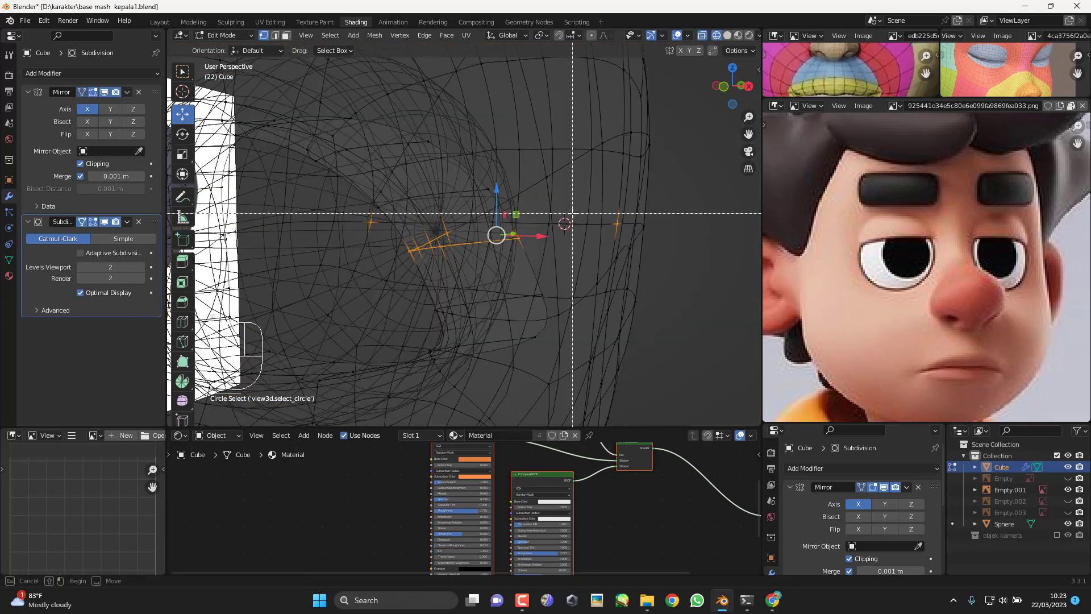
middle_drag(572, 214, 632, 254)
key(z)
middle_drag(541, 285, 568, 273)
key(z)
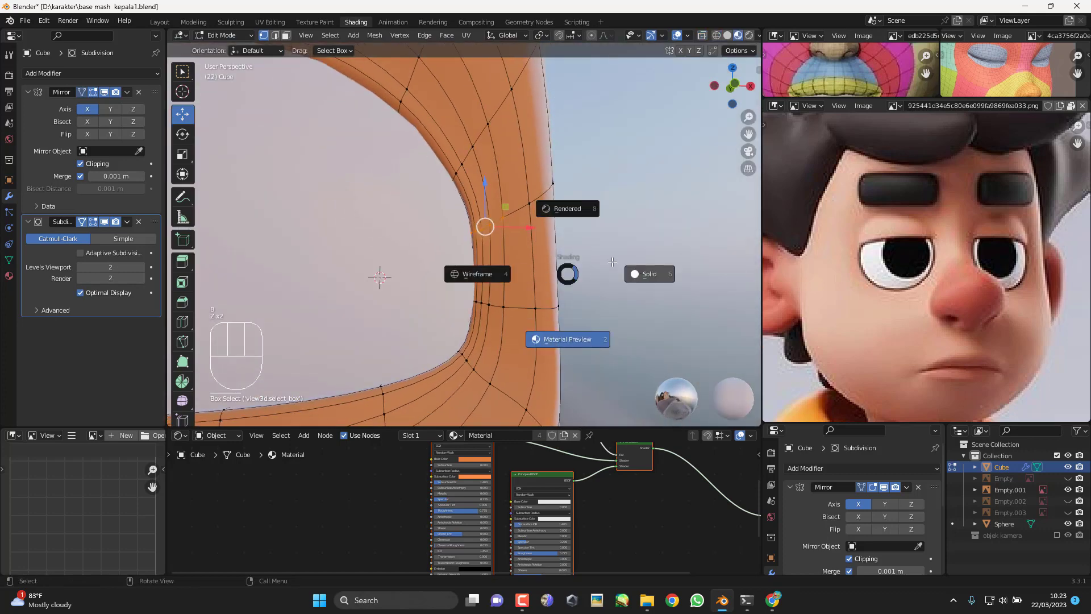
key(KP_1)
middle_drag(525, 243, 555, 239)
click(554, 240)
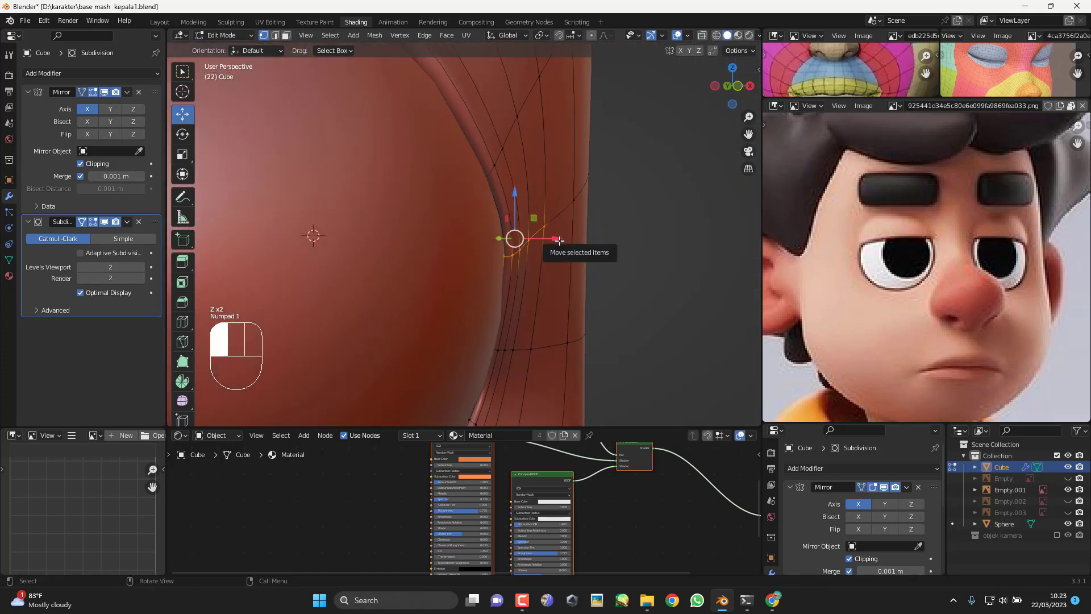
drag(552, 240, 551, 240)
Step: Nudge the selected eyelid cross-row backward along Y in side view and fine-tune its angle and position
key(KP_3)
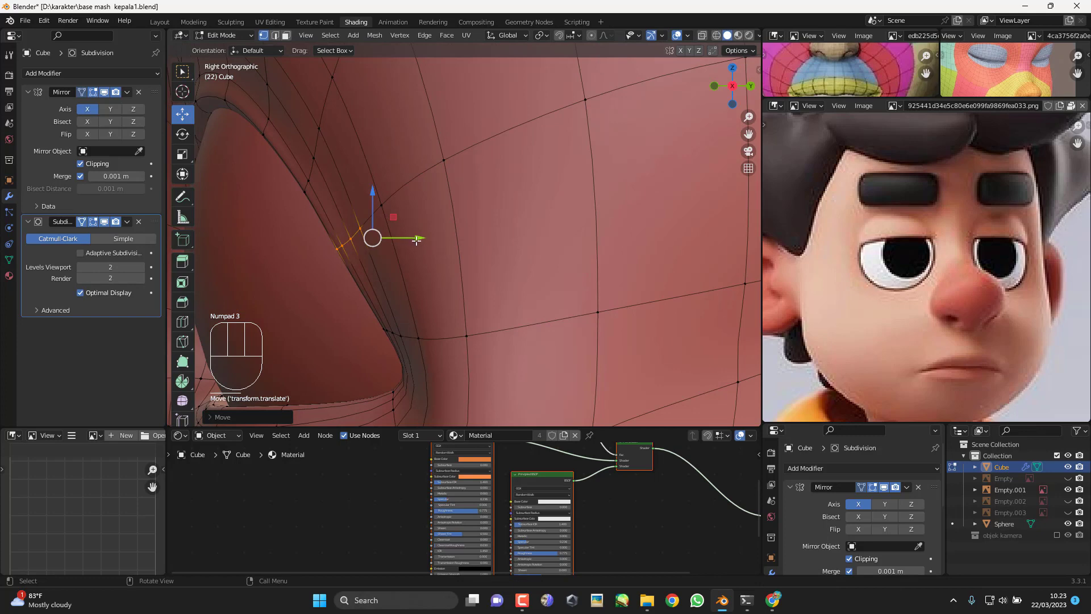
key(Tab)
scroll(427, 275, down, 3)
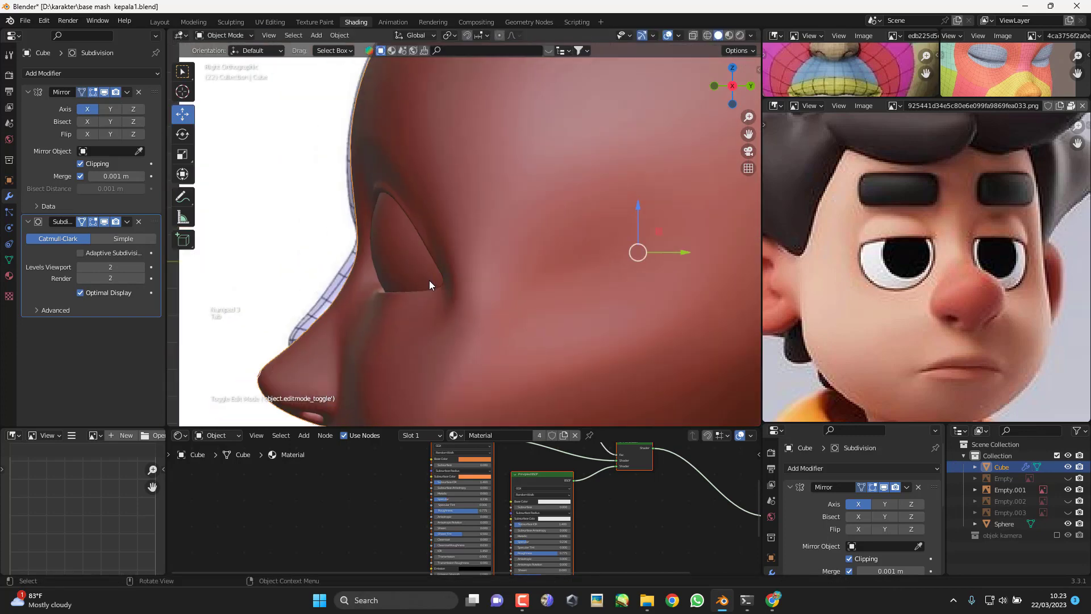
key(Tab)
scroll(429, 280, up, 5)
drag(419, 237, 421, 237)
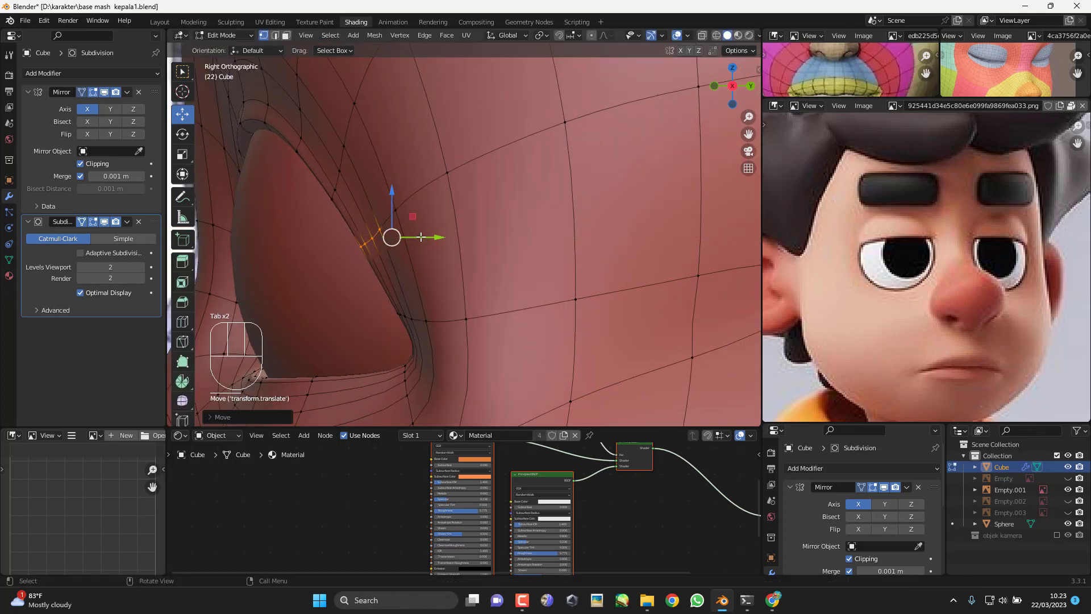
key(g)
click(425, 225)
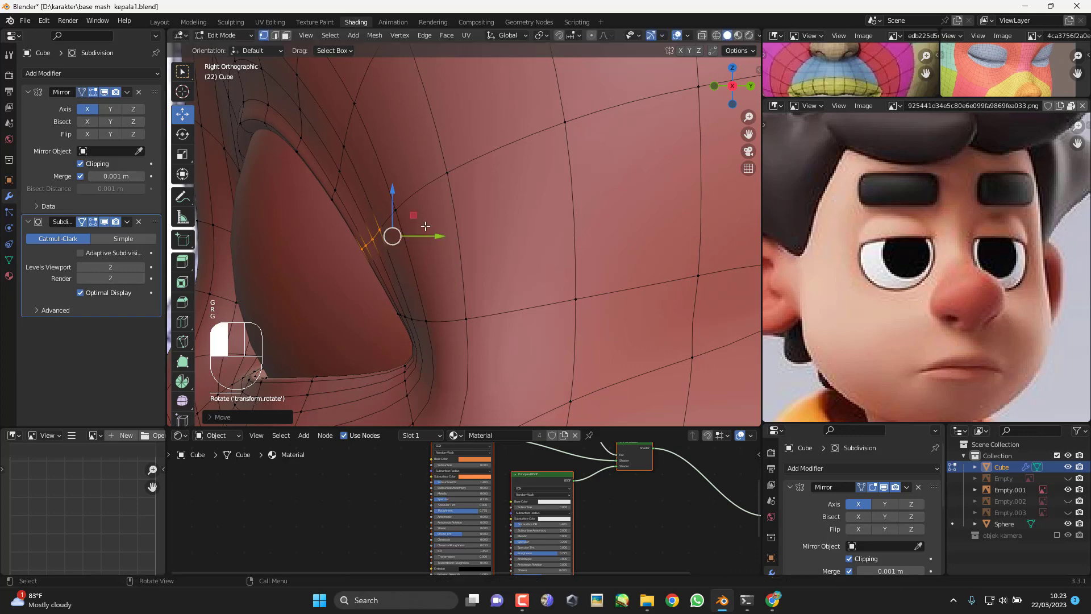
scroll(455, 267, down, 4)
key(Tab)
Step: Move the outer vertices beside the eye and the vertex diagonally below its outer corner slightly inward in front view
key(KP_1)
key(Tab)
scroll(554, 298, up, 3)
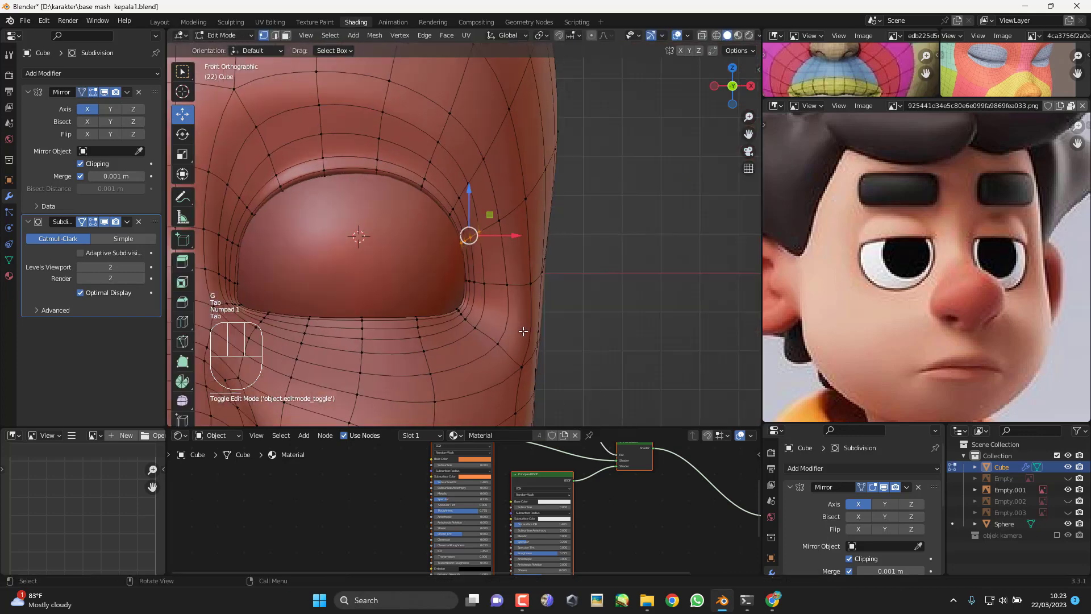
shift+middle_drag(520, 340, 529, 228)
click(528, 339)
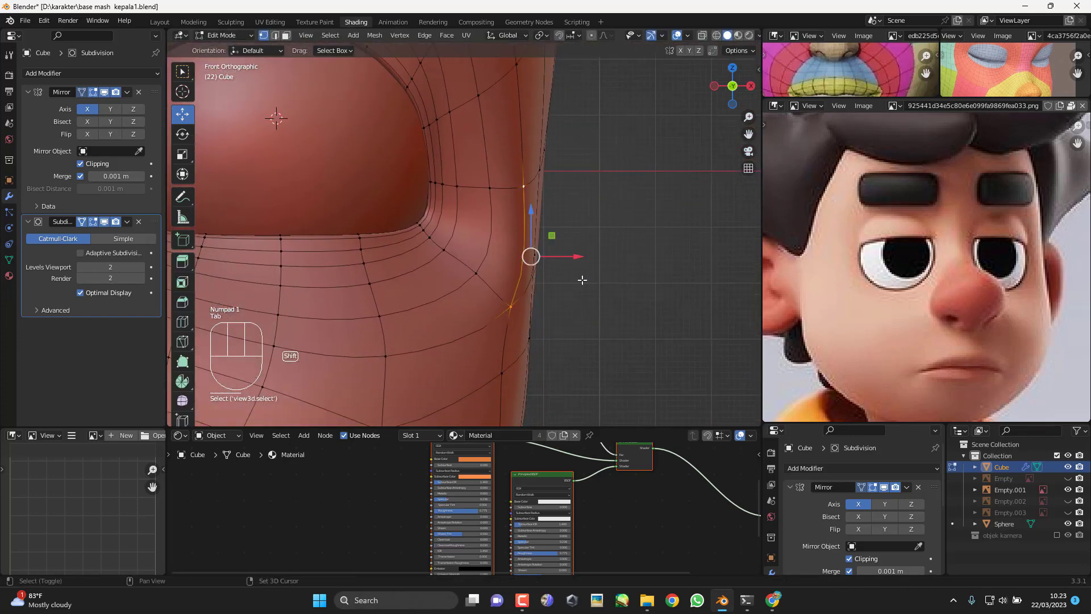
drag(579, 258, 526, 281)
click(485, 272)
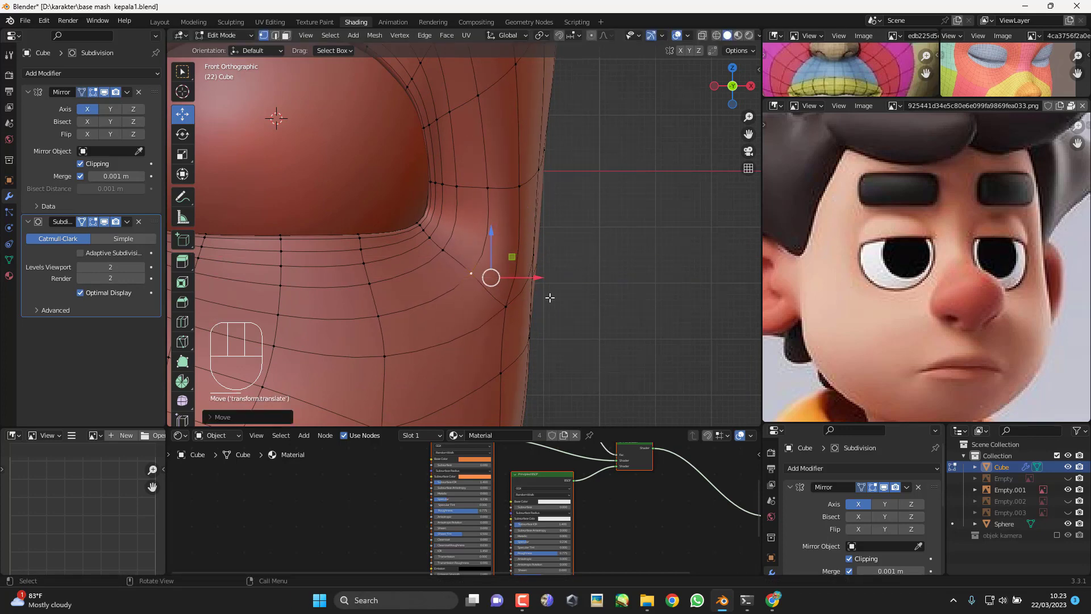
Step: Hide the Subdivision effect in the viewport and knife-cut a new row from the lower temple row toward the back of the head
middle_drag(654, 165, 560, 199)
key(KP_3)
shift+middle_drag(469, 277, 455, 210)
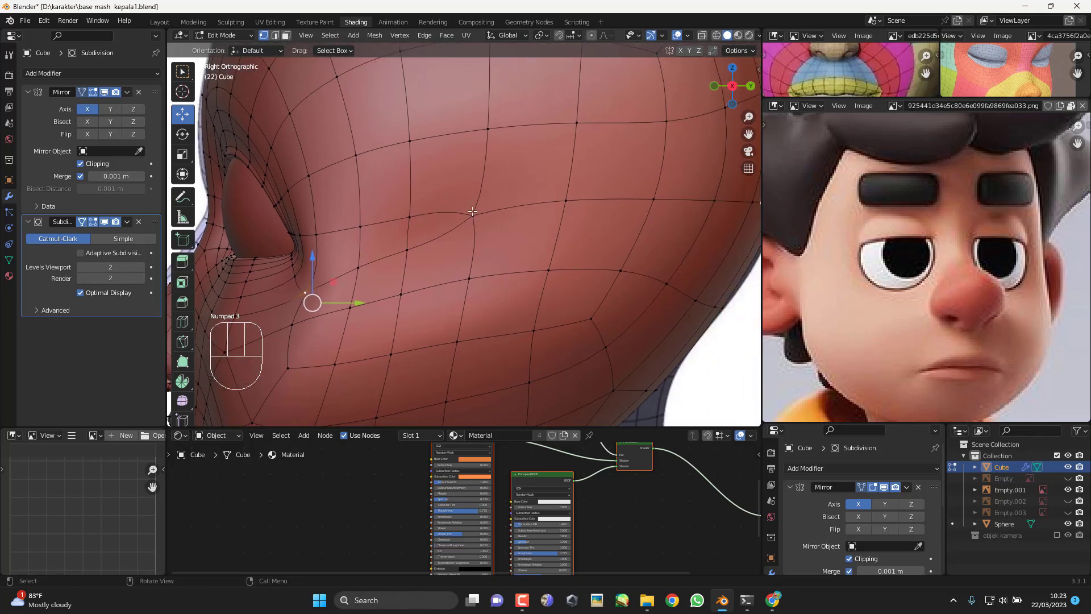
scroll(504, 211, down, 5)
alt+shift+click(567, 227)
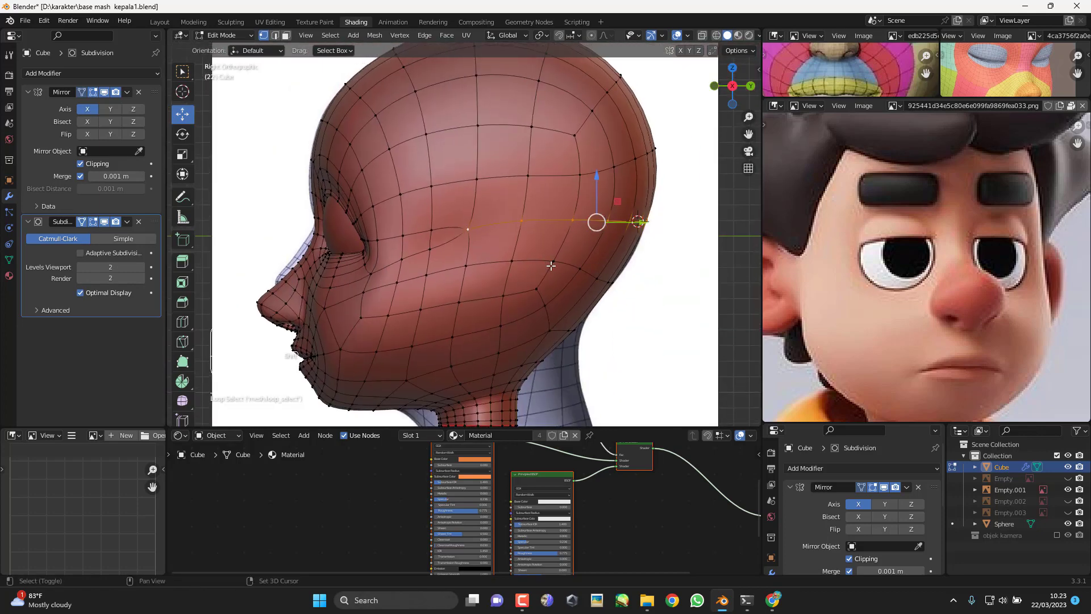
scroll(551, 265, up, 1)
shift+middle_drag(552, 249, 559, 251)
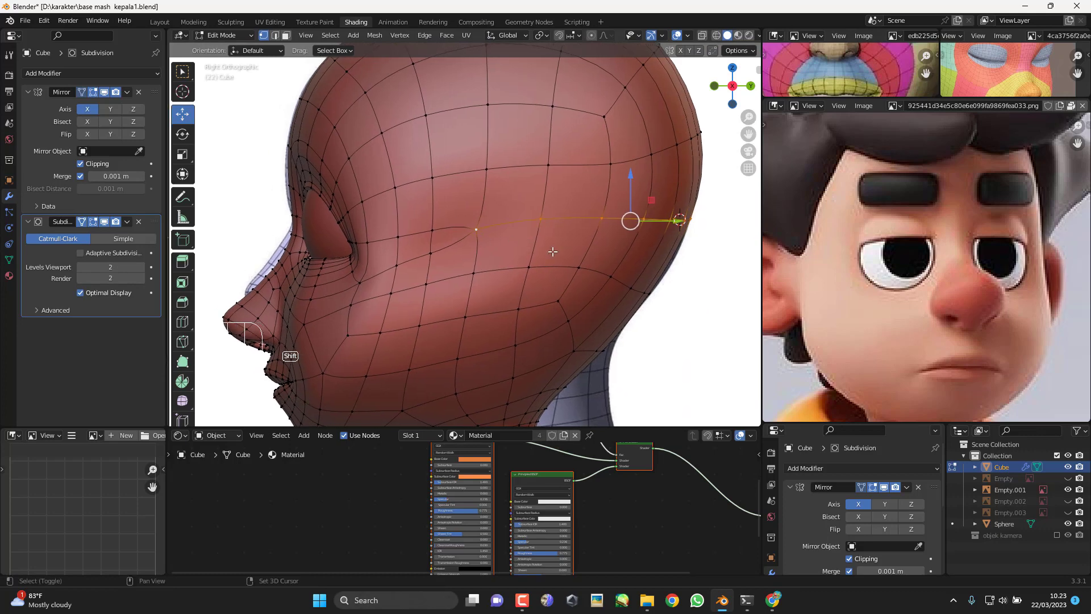
click(105, 222)
shift+middle_drag(522, 267, 512, 269)
key(k)
click(469, 230)
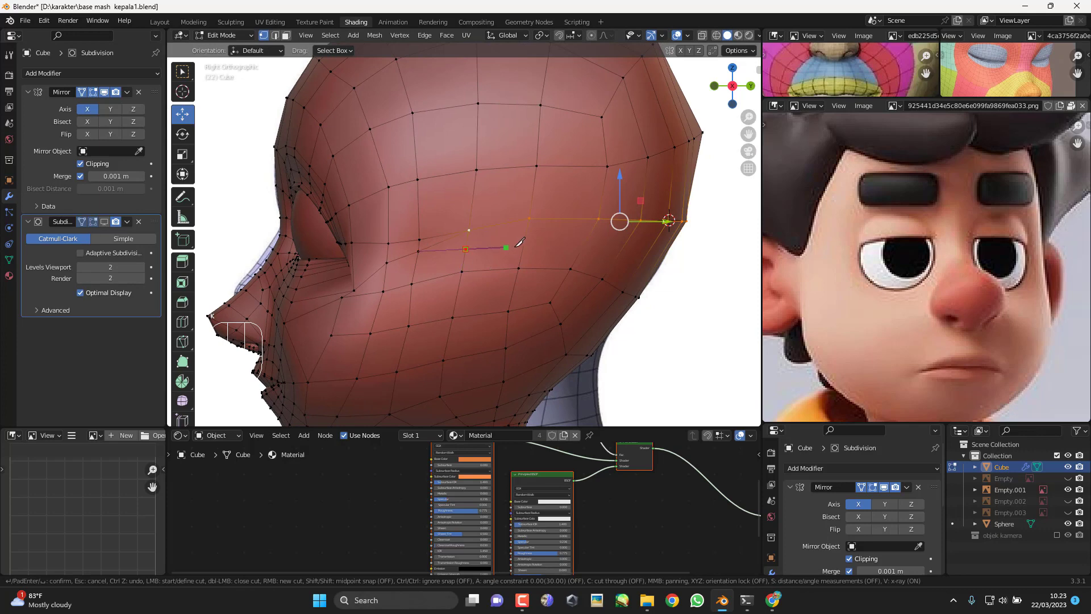
click(673, 268)
key(Return)
scroll(457, 269, up, 1)
Step: Edge-slide the front vertices of the new lower temple row and rotate them slightly to straighten the row
click(411, 251)
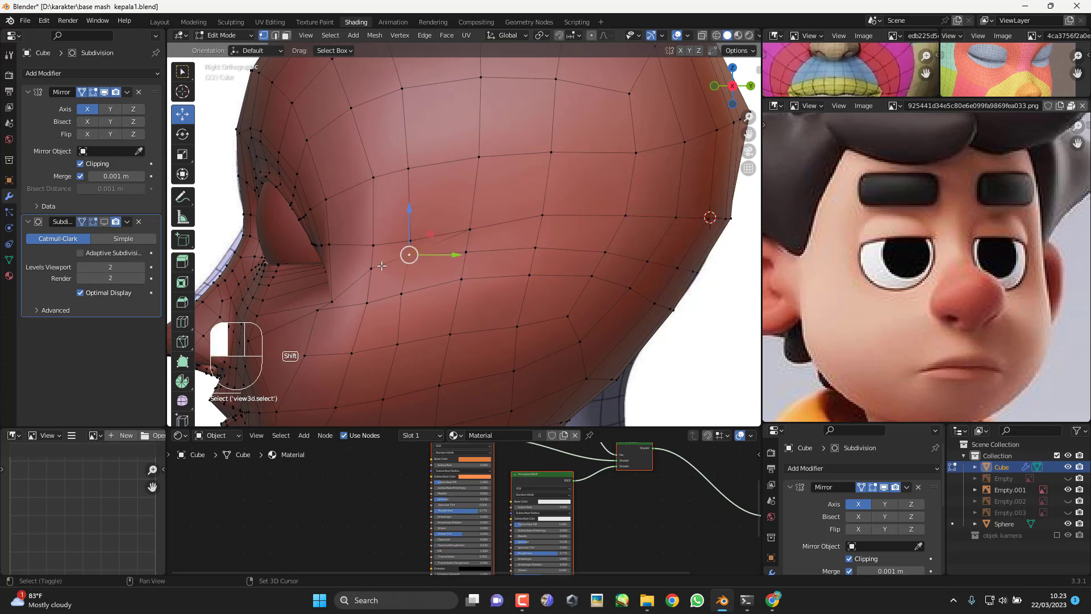
shift+click(374, 262)
shift+middle_drag(462, 250, 496, 246)
click(417, 238)
click(417, 253)
shift+click(471, 251)
key(g)
key(g)
click(511, 254)
key(r)
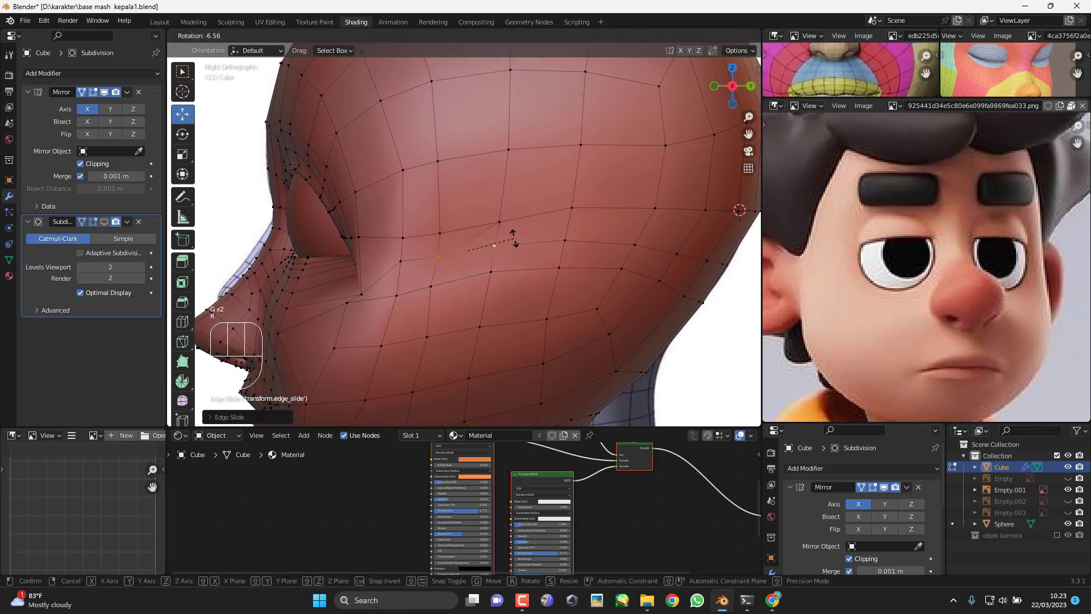
click(514, 238)
Step: Raise the front vertices of the upper temple row and rotate them slightly to follow the row above
click(498, 224)
shift+click(442, 233)
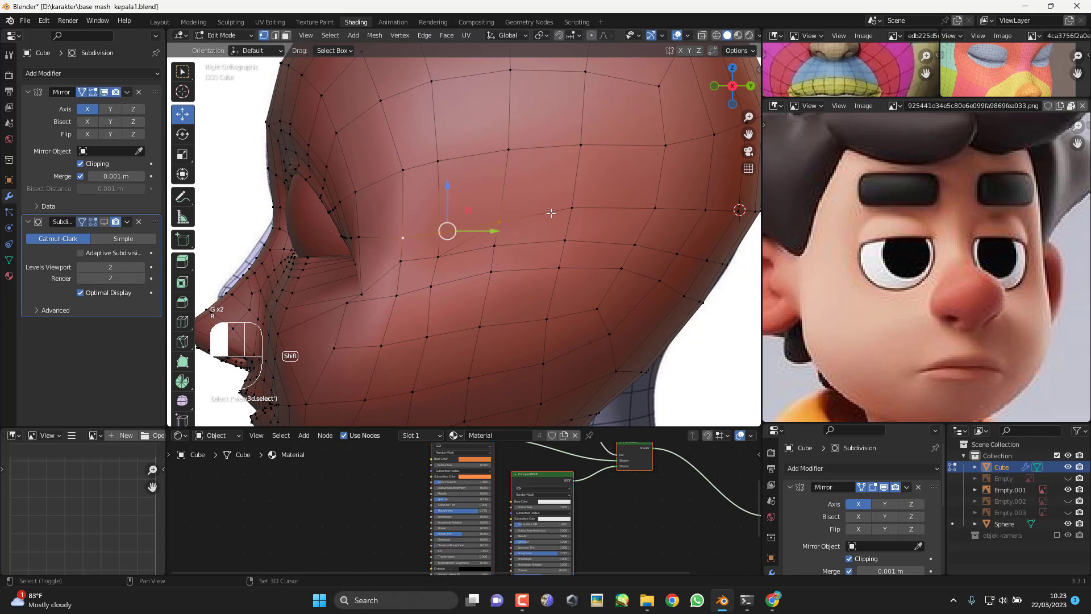
key(g)
click(531, 201)
key(r)
click(576, 208)
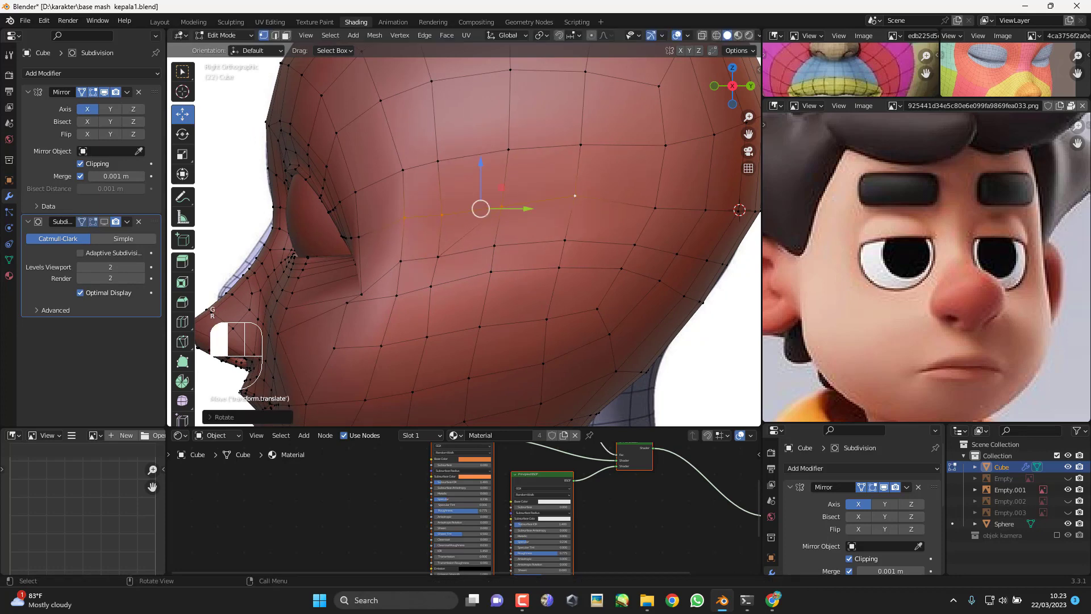
Step: Move the rear vertices of the upper temple row one by one so it curves evenly toward the back of the head
click(575, 199)
key(g)
click(577, 206)
click(648, 215)
key(g)
click(654, 199)
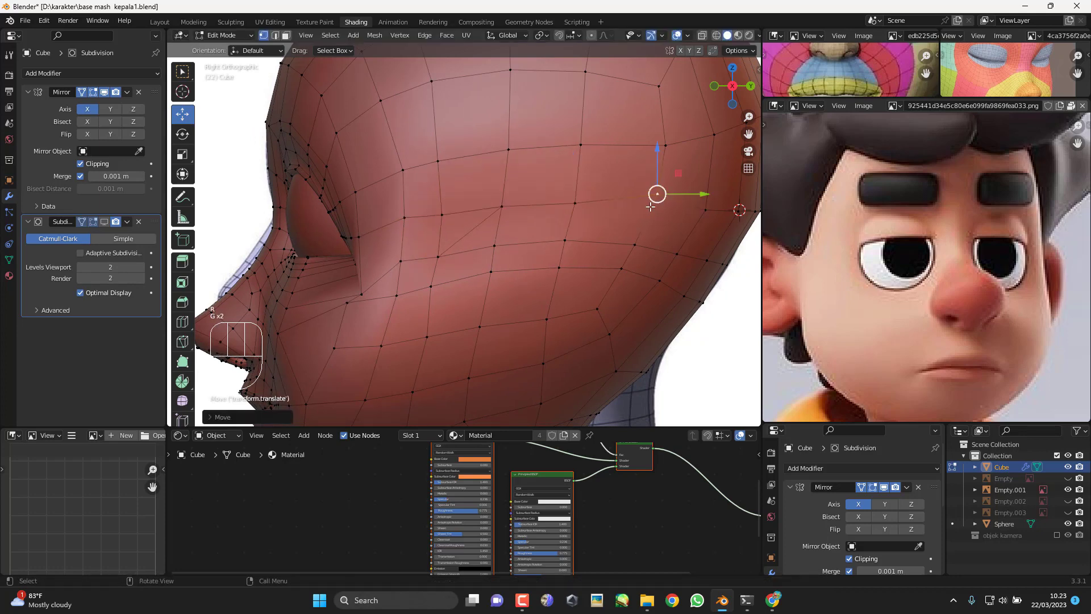
click(703, 209)
key(g)
click(697, 206)
Step: Select four vertices along the newly cut row on the side of the head and edge-slide them to even the spacing
click(634, 243)
shift+click(565, 241)
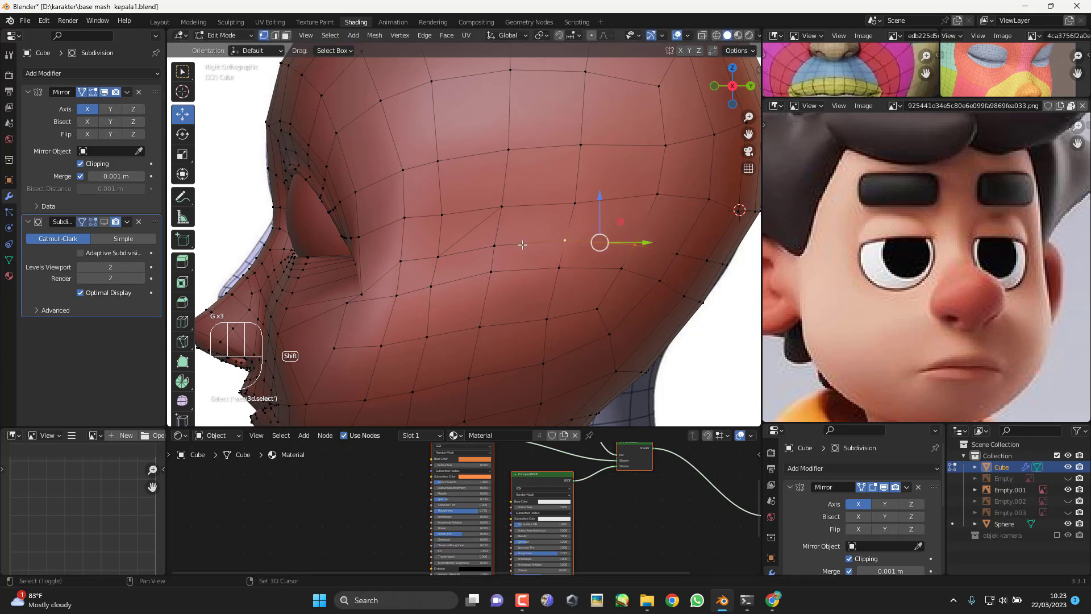
shift+click(495, 246)
shift+click(438, 255)
key(g)
key(g)
click(572, 245)
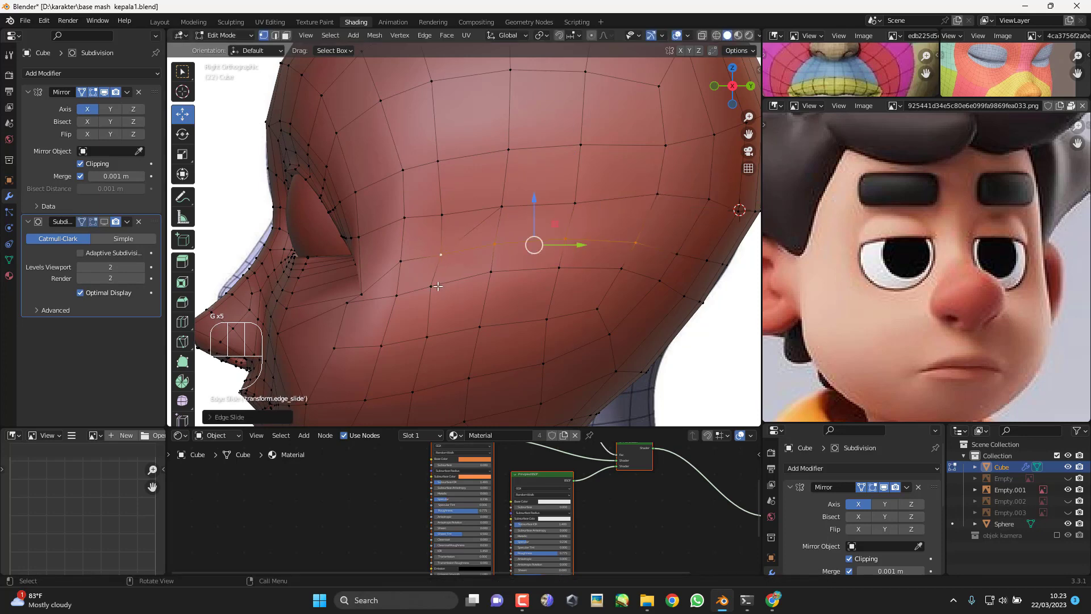
Step: Select four vertices of the row just below the newly cut row and edge-slide them slightly downward
click(433, 287)
shift+click(495, 270)
shift+click(559, 267)
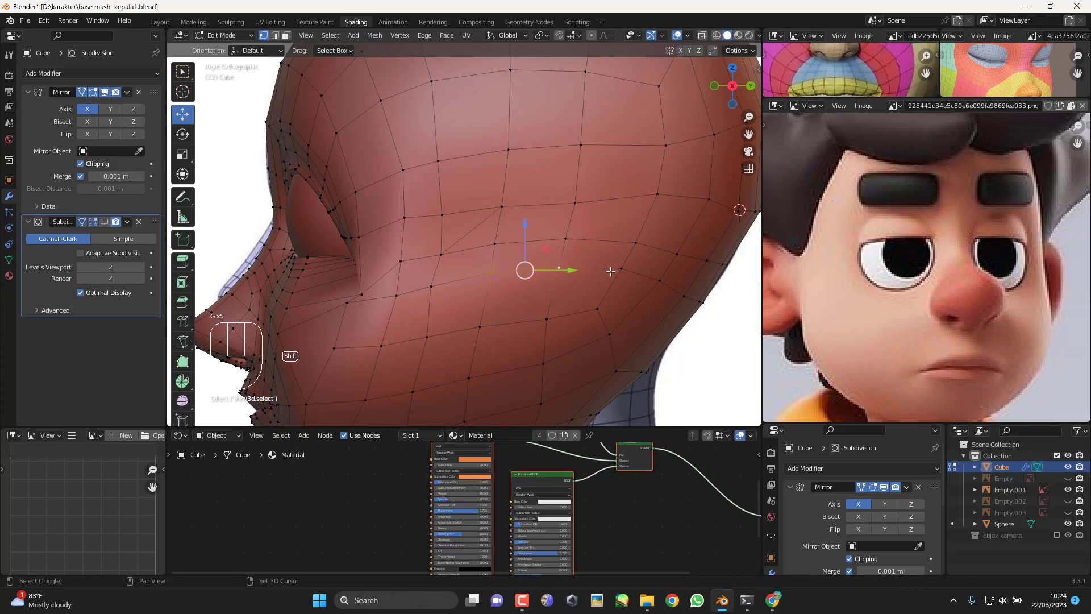
shift+click(617, 270)
key(g)
key(g)
click(614, 279)
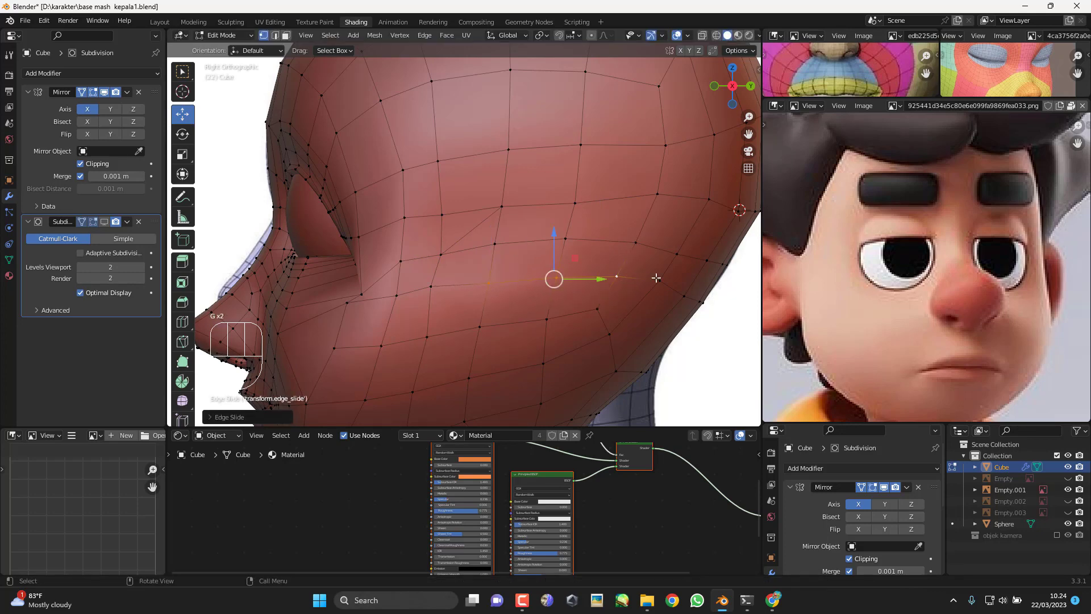
Step: Slide the rear vertex of that row slightly downward and reposition the junction vertex below it near the nape
click(657, 279)
key(g)
key(g)
click(656, 286)
shift+click(684, 296)
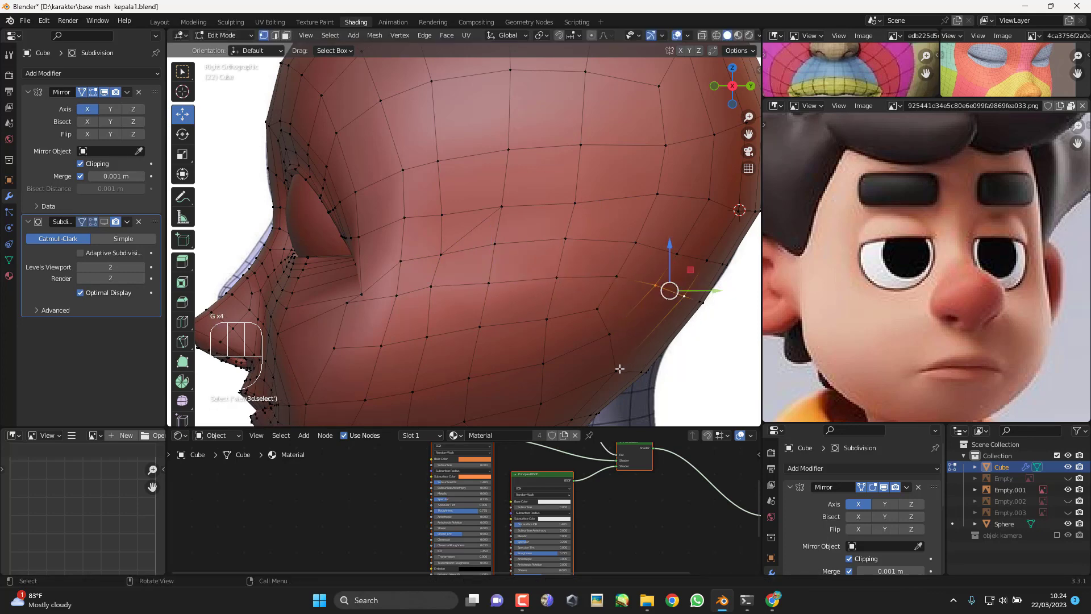
click(598, 310)
key(g)
key(g)
click(416, 337)
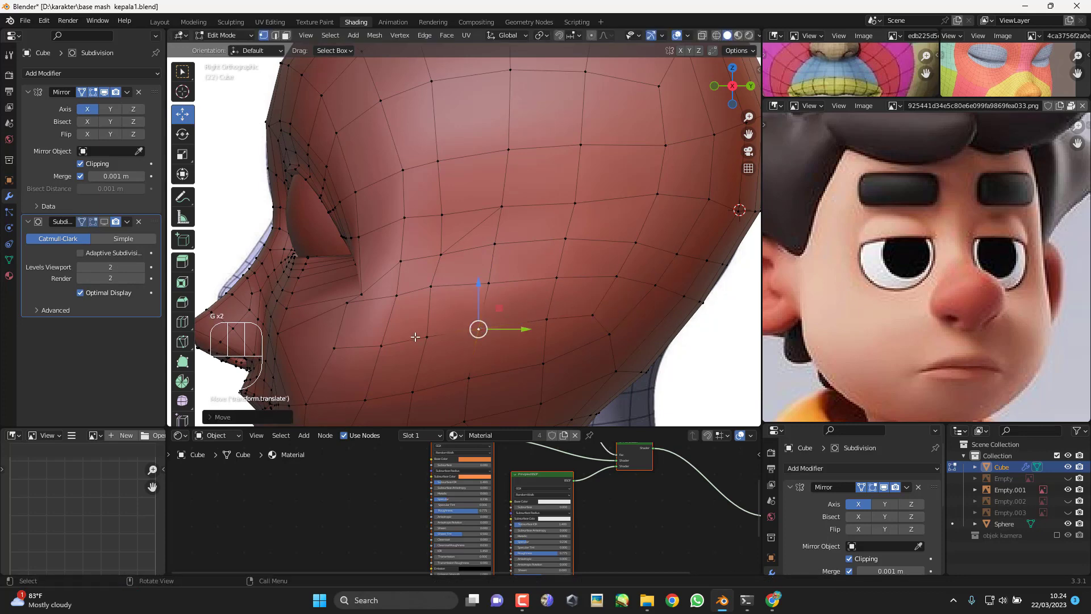
Step: Edge-slide vertices of the two cheek rows behind and below the eye to even their spacing
key(g)
key(g)
click(416, 336)
key(g)
key(g)
click(416, 335)
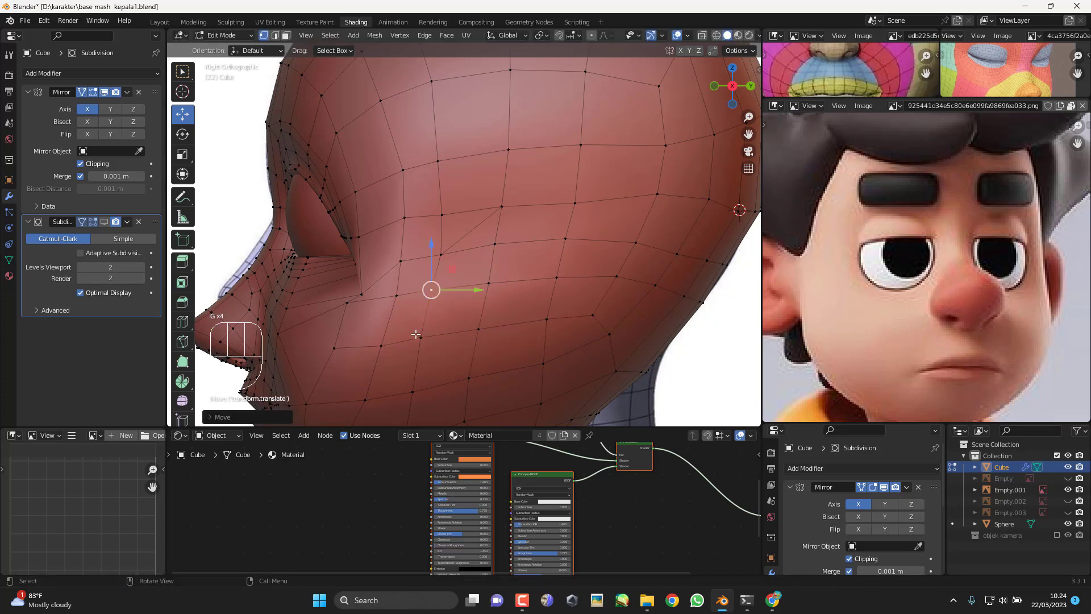
shift+click(419, 335)
key(g)
key(g)
click(421, 334)
Step: Move a front vertex of the lower cheek row slightly upward and reposition the vertex below the outer eye corner
click(381, 345)
key(g)
click(379, 340)
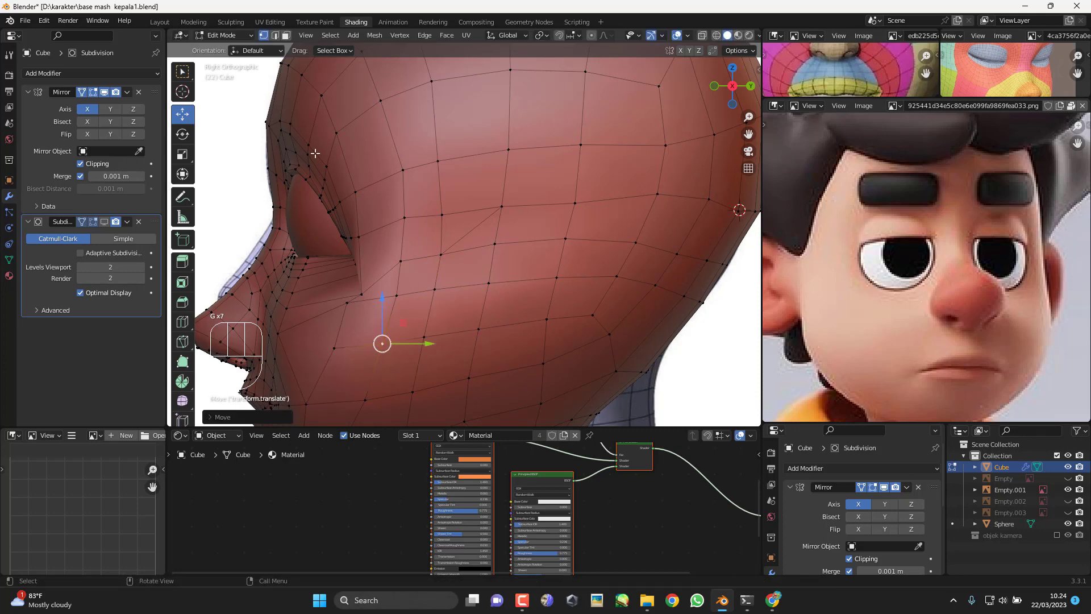
key(g)
click(338, 250)
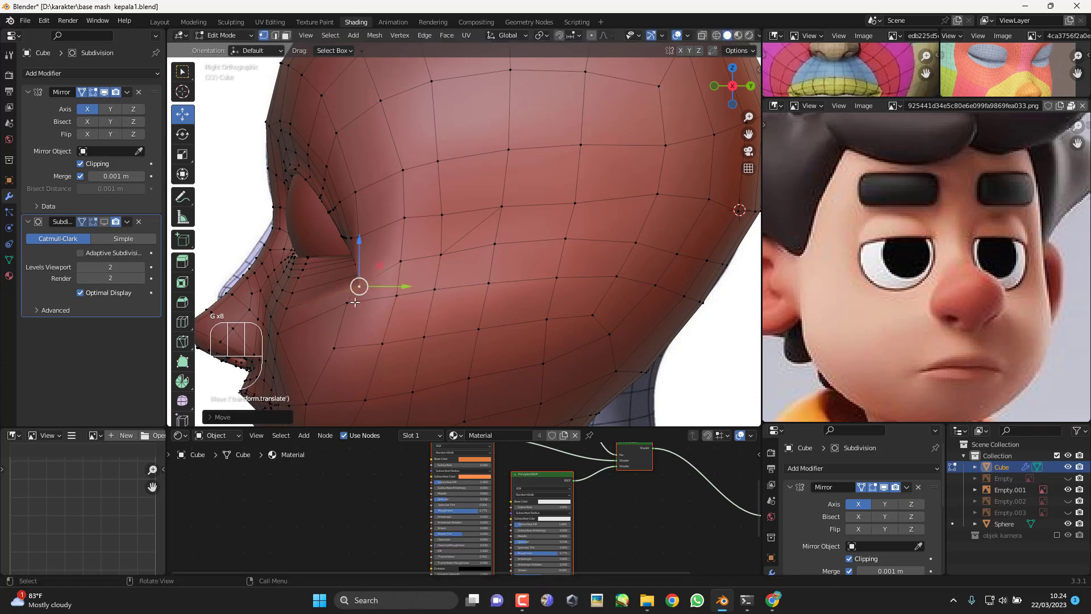
Step: Move the frontmost vertex of the lower cheek row, then edge-slide it together with its neighbor slightly downward
key(g)
click(330, 339)
click(332, 343)
key(g)
click(336, 351)
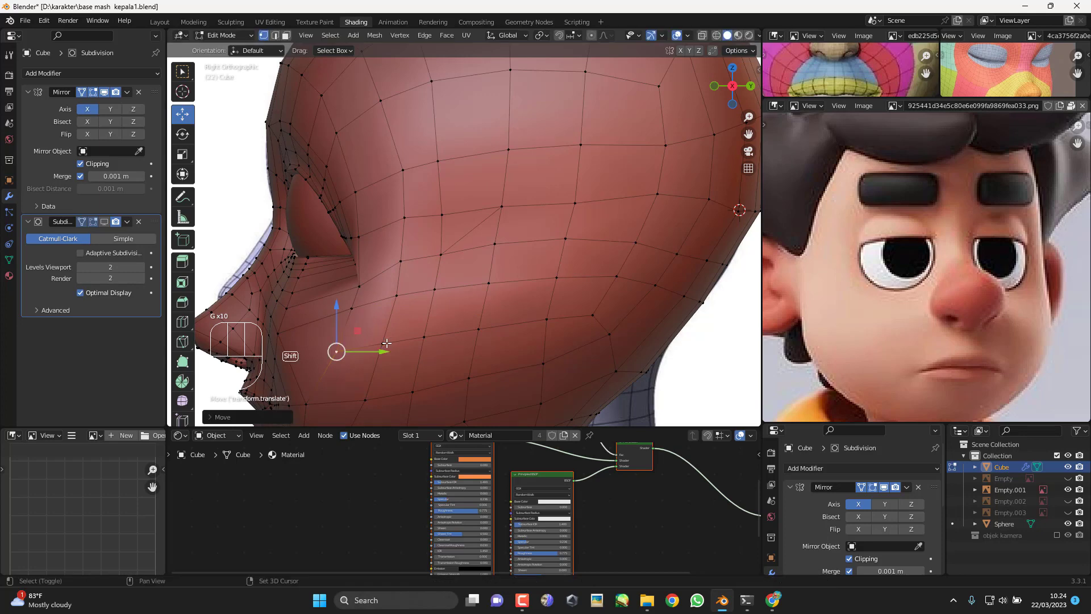
shift+click(382, 345)
key(g)
key(g)
click(387, 351)
Step: Move the vertices just behind and below the outer eye corner one by one to smooth the curve around the eye
click(404, 267)
key(g)
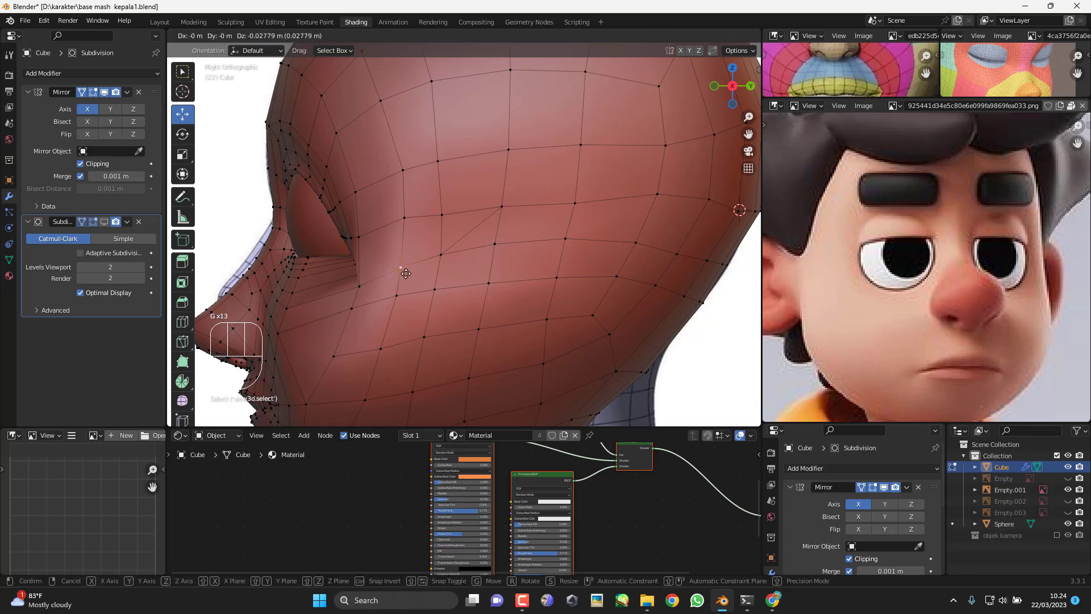
click(404, 272)
click(362, 287)
key(g)
click(372, 281)
key(g)
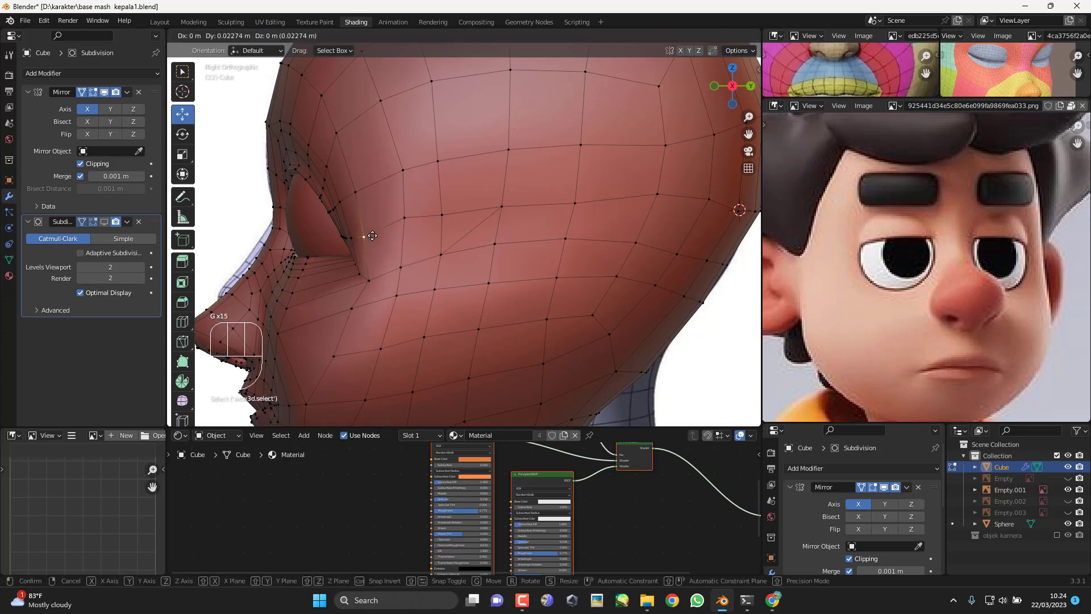
click(367, 196)
Step: Select two vertices in the vertical column behind the eye, then slide and rotate them to follow the eye curve
click(407, 175)
shift+click(407, 219)
key(g)
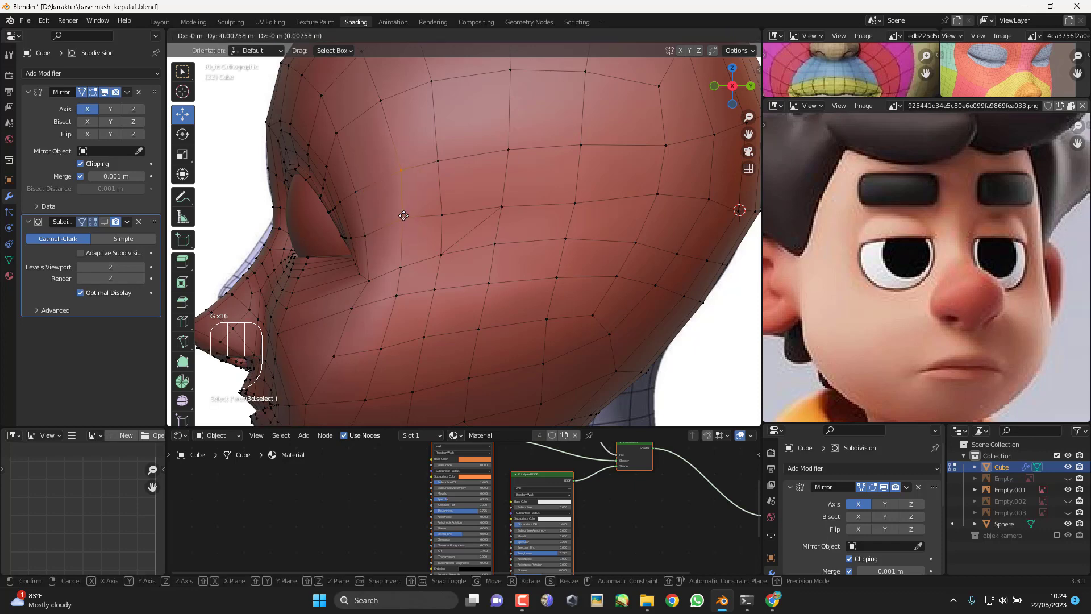
key(g)
click(406, 223)
key(r)
click(445, 209)
Step: Select the two vertices in the next column back on the temple, then slide, rotate and move them into line
click(443, 161)
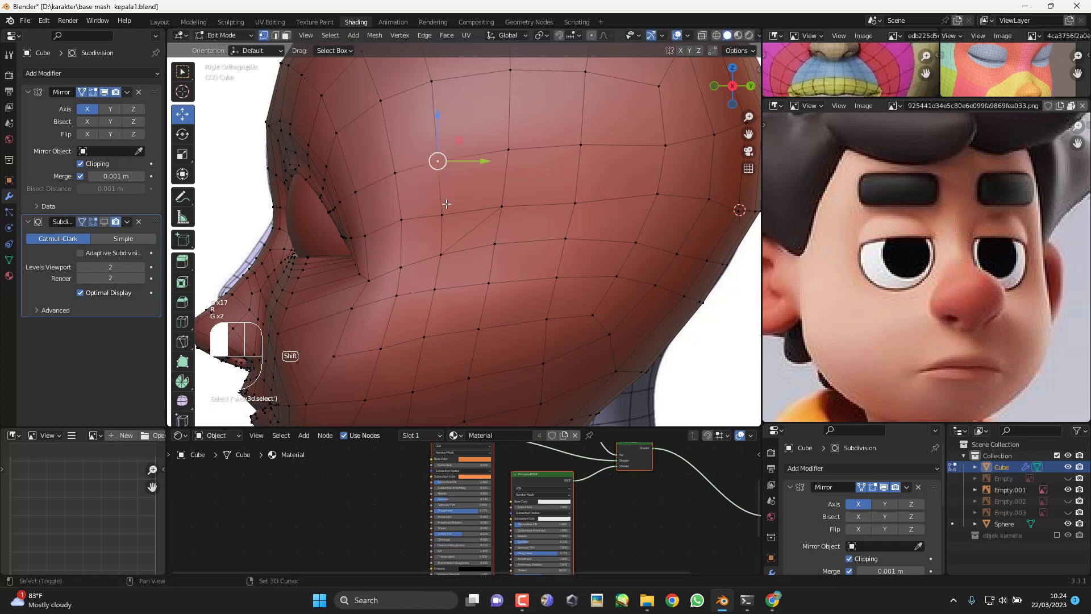
shift+click(445, 214)
key(g)
key(g)
click(490, 205)
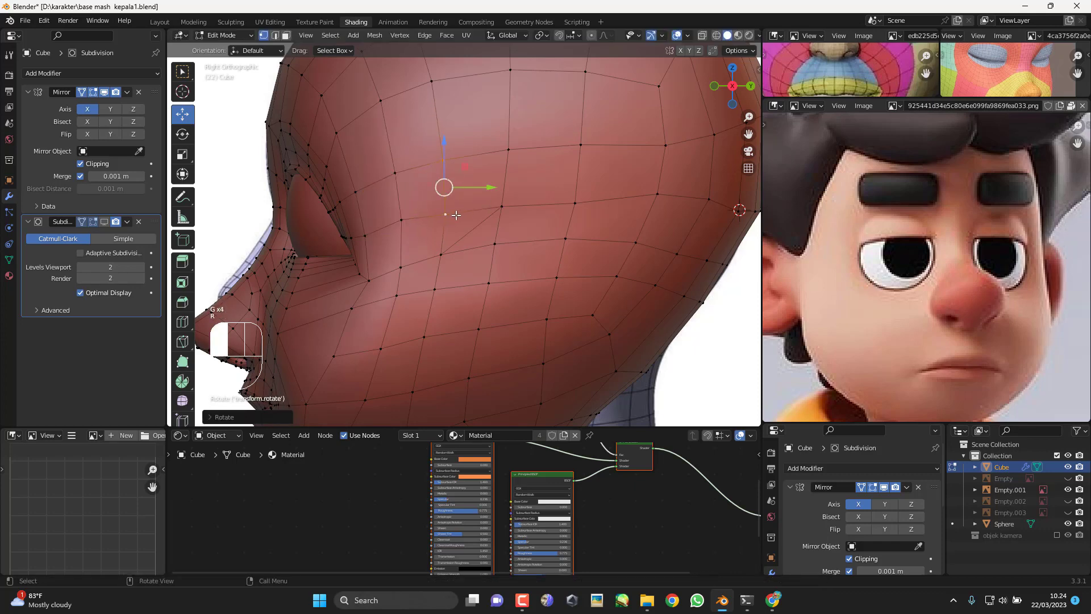
key(g)
click(457, 210)
Step: Select the upper temple row from behind the eye toward the back of the head and edge-slide it slightly upward
click(394, 174)
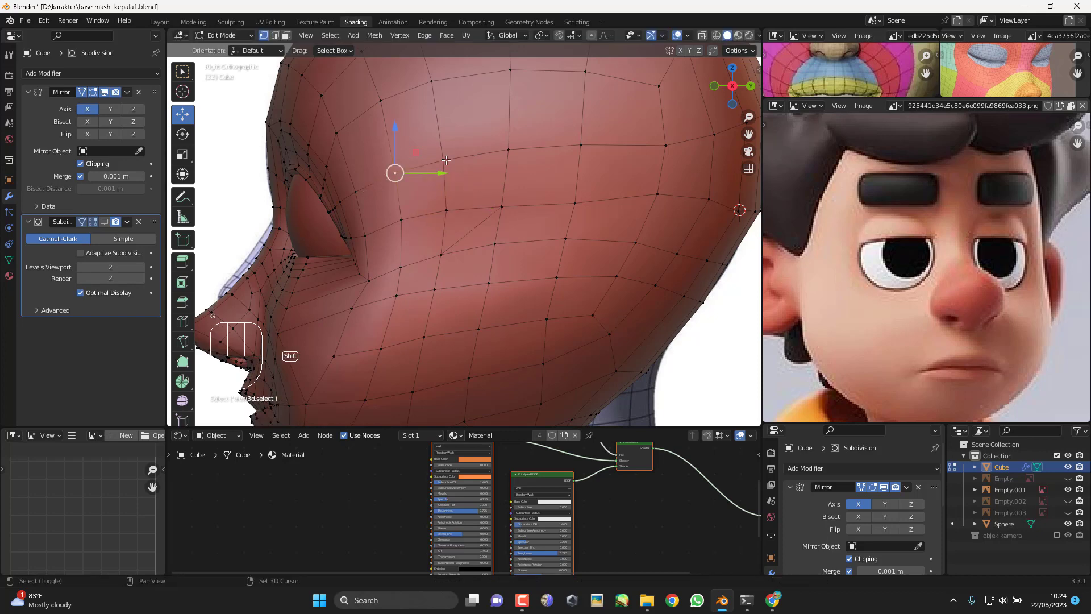
shift+click(443, 160)
shift+click(648, 145)
key(g)
key(g)
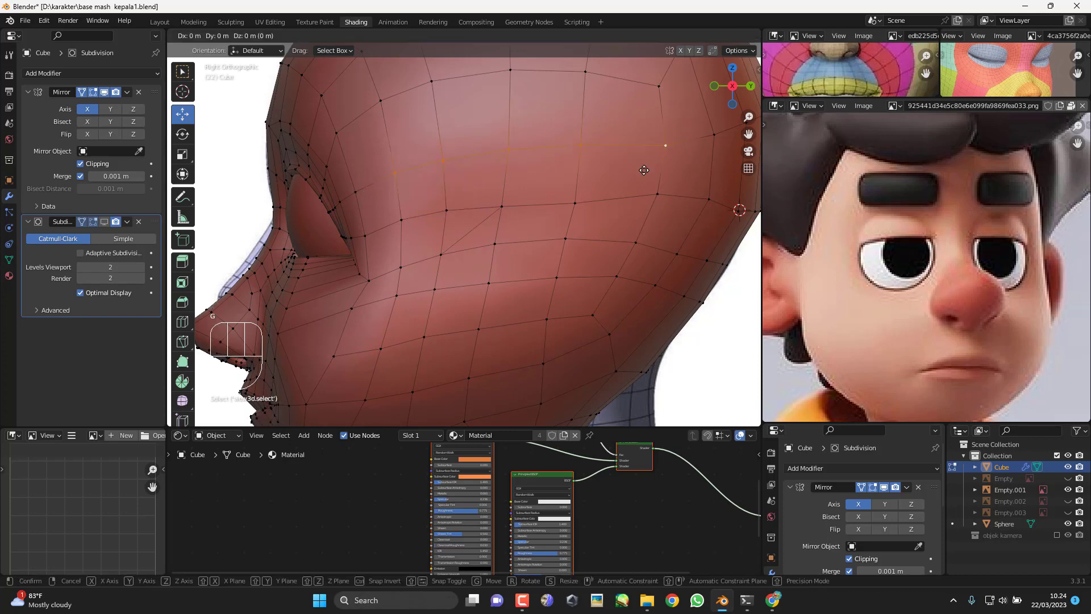
click(578, 198)
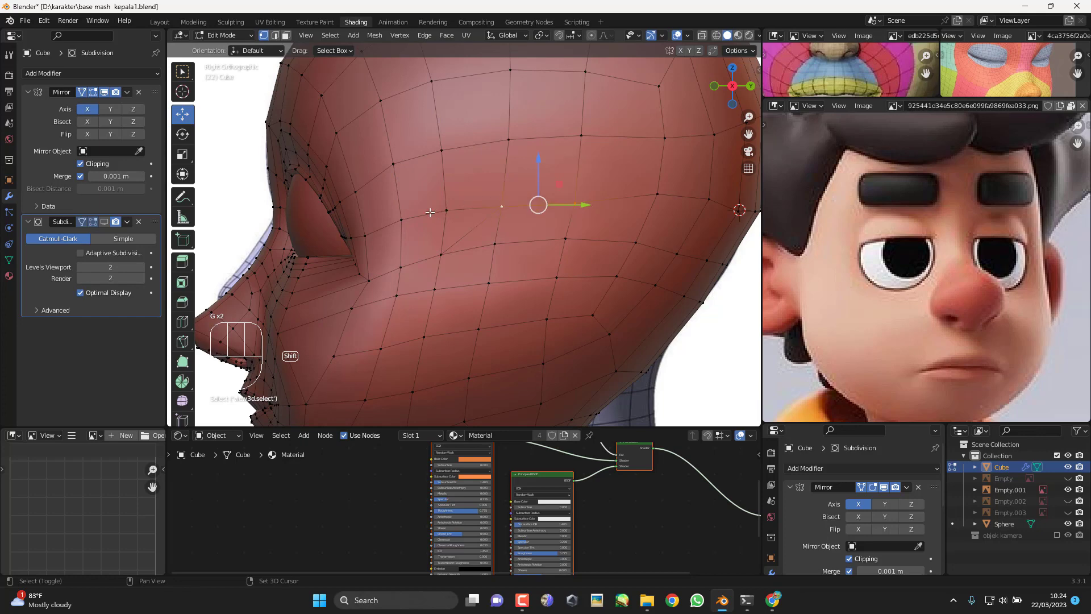
Step: Edge-slide the vertices of the next temple row down slightly upward and rotate them to parallel the row above
key(g)
key(g)
click(600, 191)
key(r)
click(634, 194)
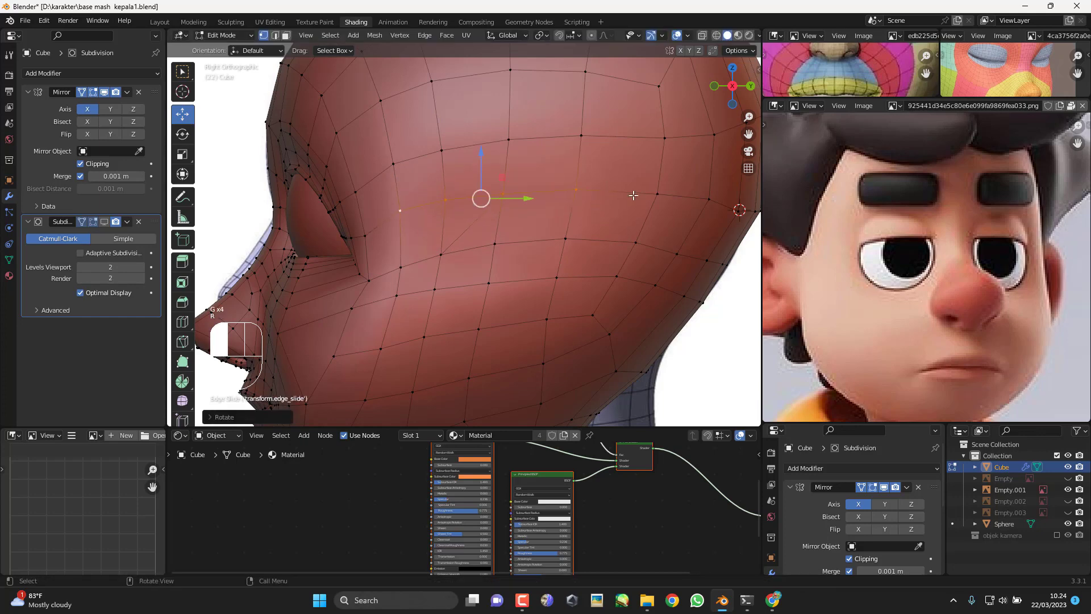
Step: Slide the rear vertices of the temple rows one by one so the rows curve evenly toward the back of the head
click(648, 197)
key(g)
key(g)
click(653, 190)
key(g)
key(g)
click(654, 164)
key(g)
key(g)
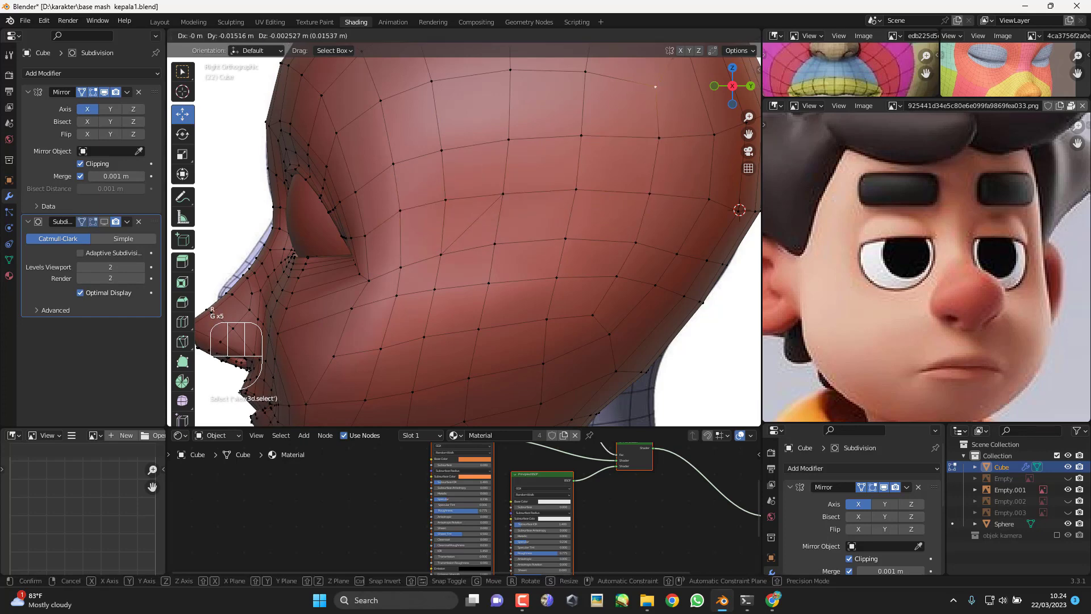
click(659, 90)
Step: Combine the two triangles on the side of the head into one quad by filling a face between their four corners
click(503, 194)
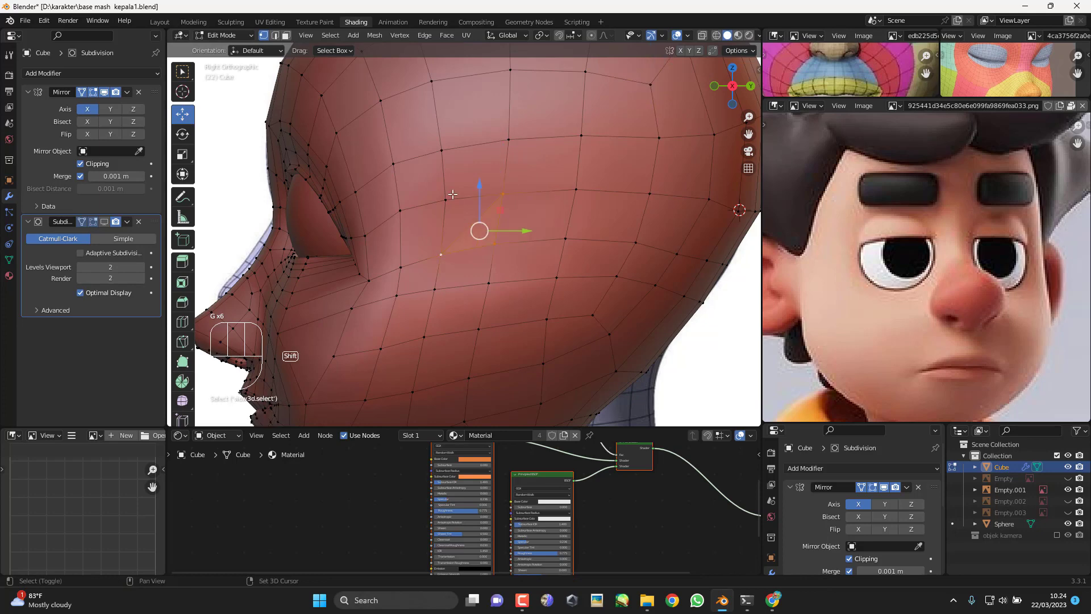
shift+click(452, 195)
shift+middle_drag(452, 195, 529, 273)
key(f)
Step: Preview the smoothed head in Object Mode, return to Edit Mode and reposition a vertex on the rear cheek
key(Tab)
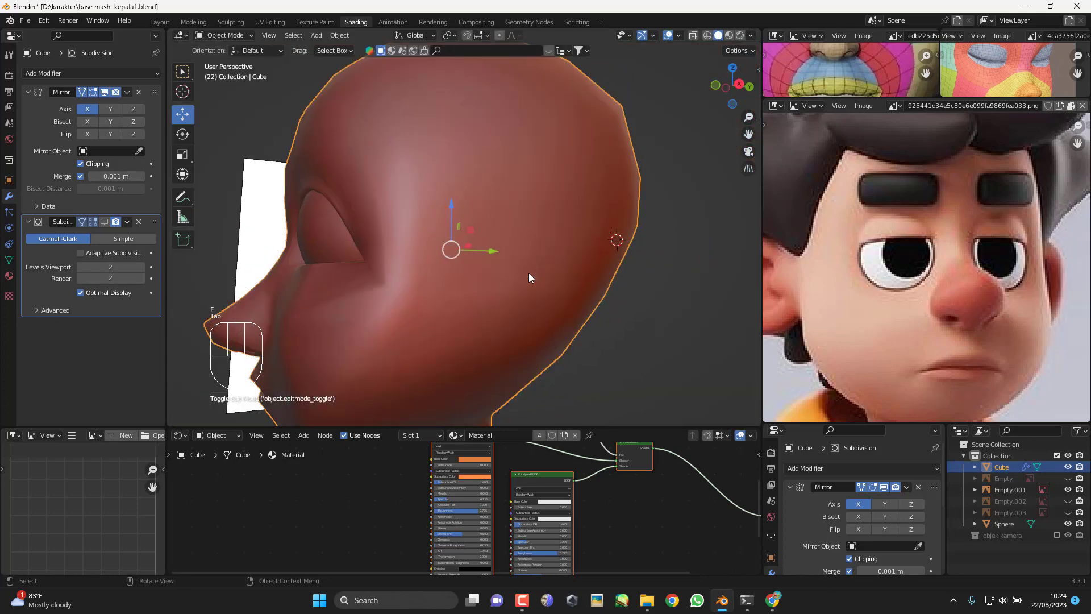
key(Tab)
middle_drag(410, 277, 388, 277)
key(KP_1)
scroll(432, 316, down, 6)
scroll(435, 285, up, 6)
click(461, 291)
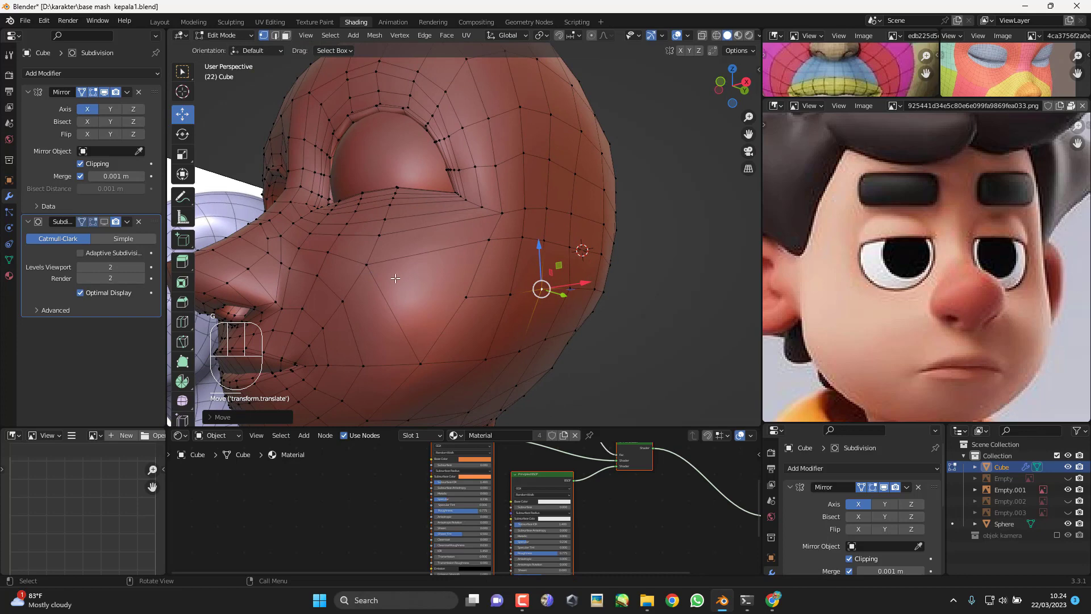
Step: Cut a new edge row with the Knife from the upper cheek across to the bridge of the nose
middle_drag(465, 298, 477, 305)
shift+middle_drag(477, 305, 519, 301)
key(k)
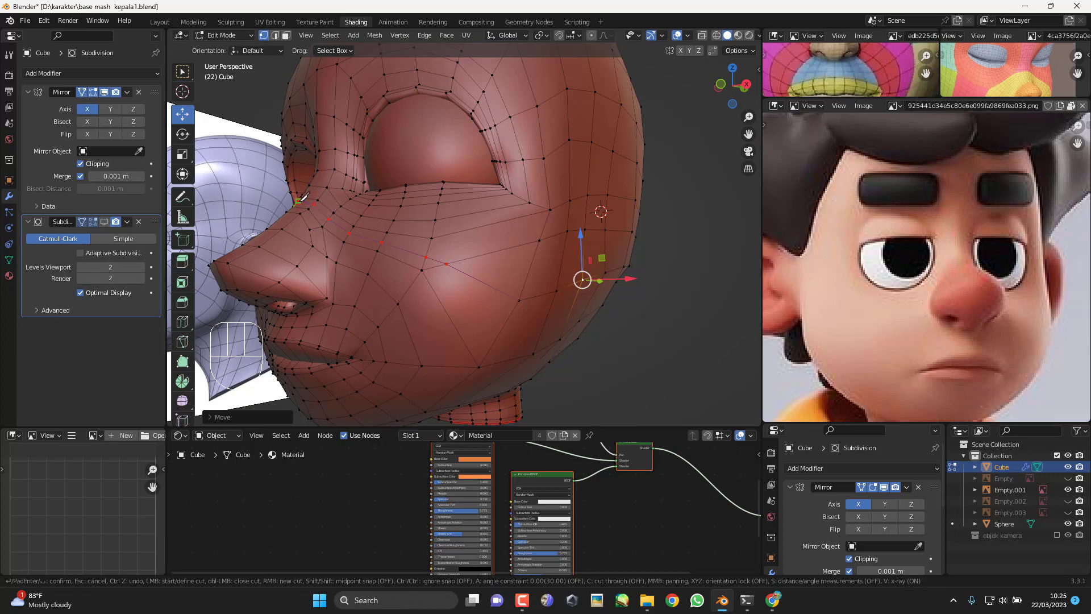
key(Return)
Step: Slide the cheek vertex just below the new knife cut downward along its edge
scroll(500, 284, up, 5)
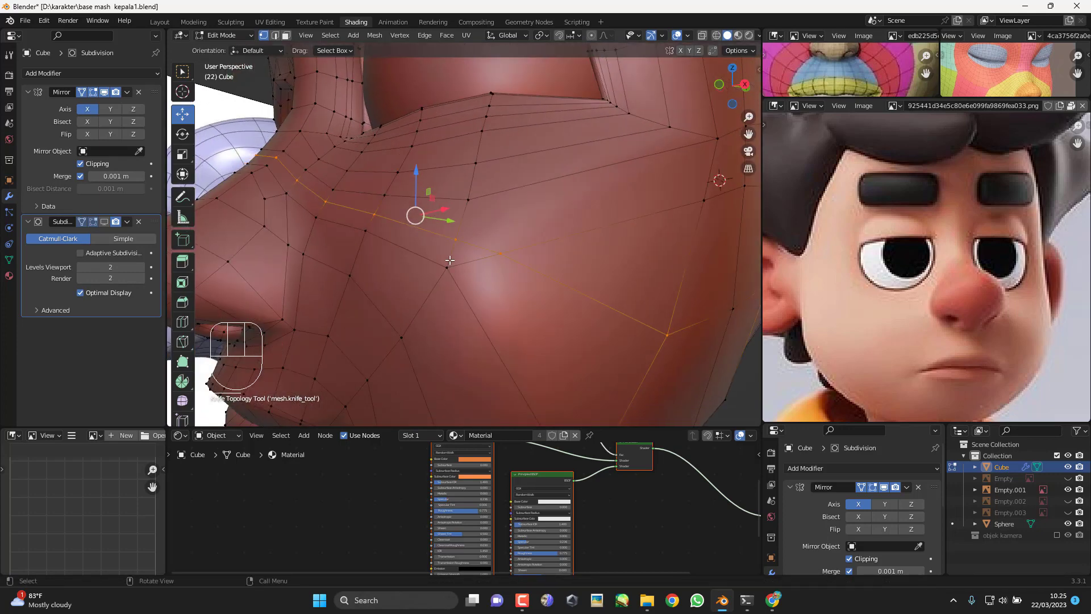
click(450, 260)
middle_drag(450, 260, 489, 255)
key(g)
key(g)
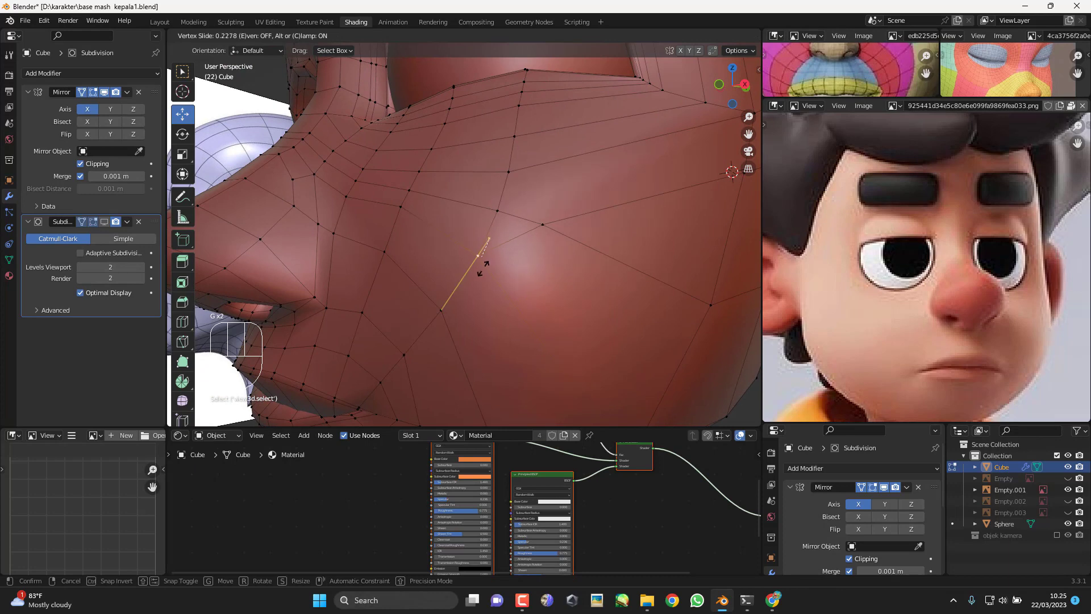
click(484, 268)
Step: Add the neighboring vertices toward the nose to the selection, then edge-slide them slightly downward and rotate them
shift+click(399, 211)
key(g)
key(g)
click(407, 227)
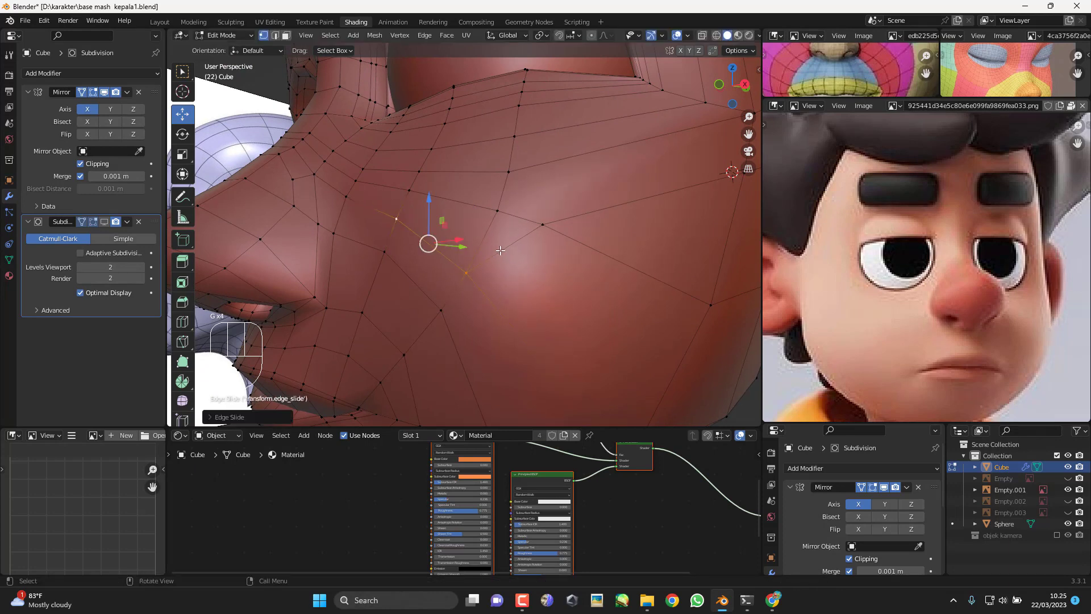
key(r)
click(509, 245)
Step: Merge the two adjacent vertices at the outer end of the new cheek cut using At Last
scroll(525, 259, down, 4)
middle_drag(556, 266, 521, 268)
middle_drag(442, 237, 451, 237)
click(458, 236)
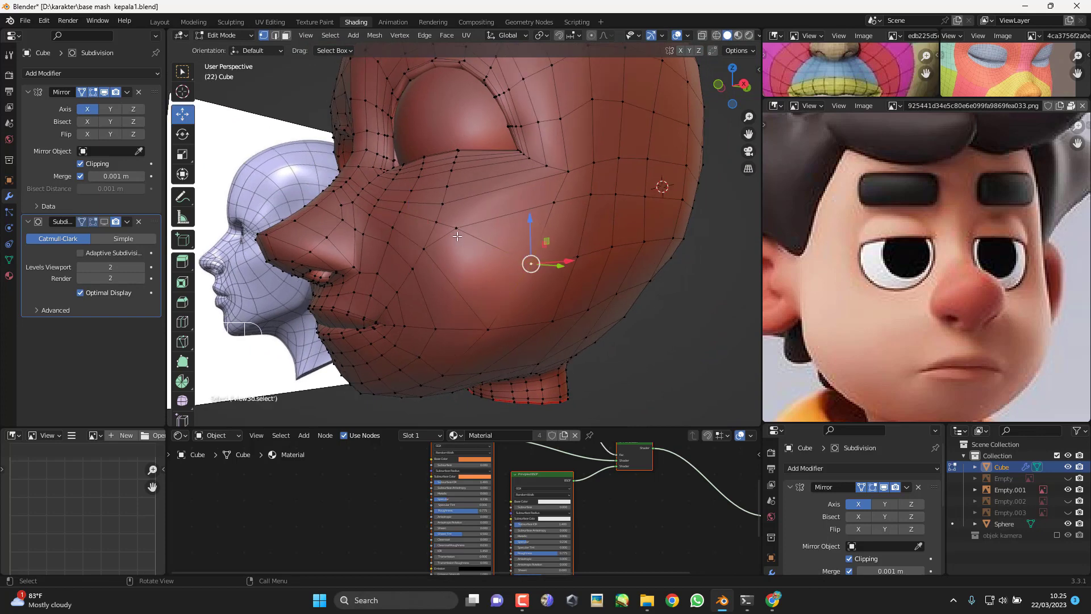
middle_drag(528, 275, 528, 275)
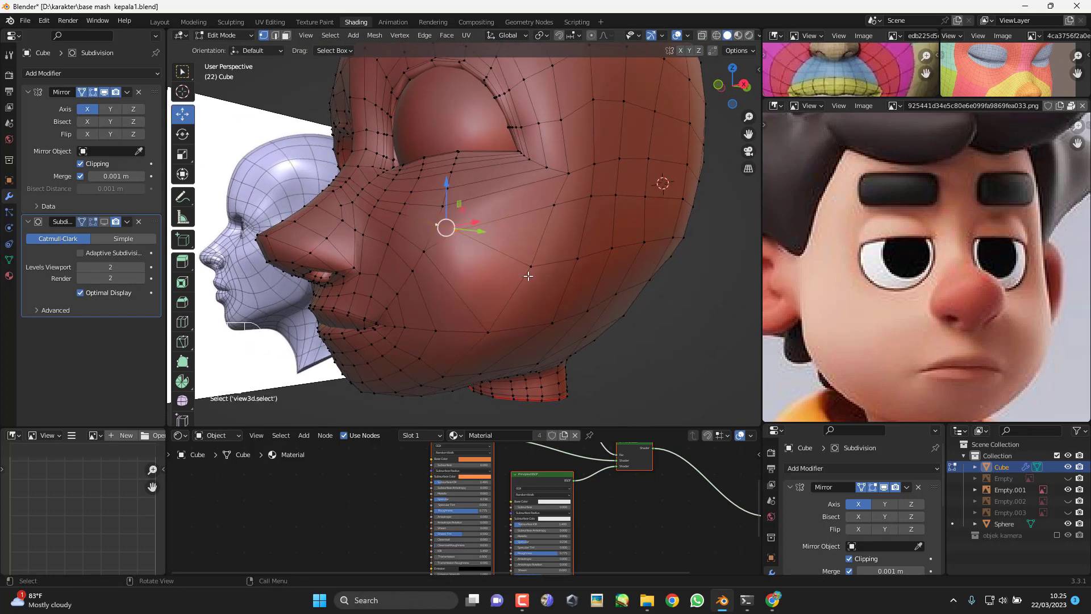
key(m)
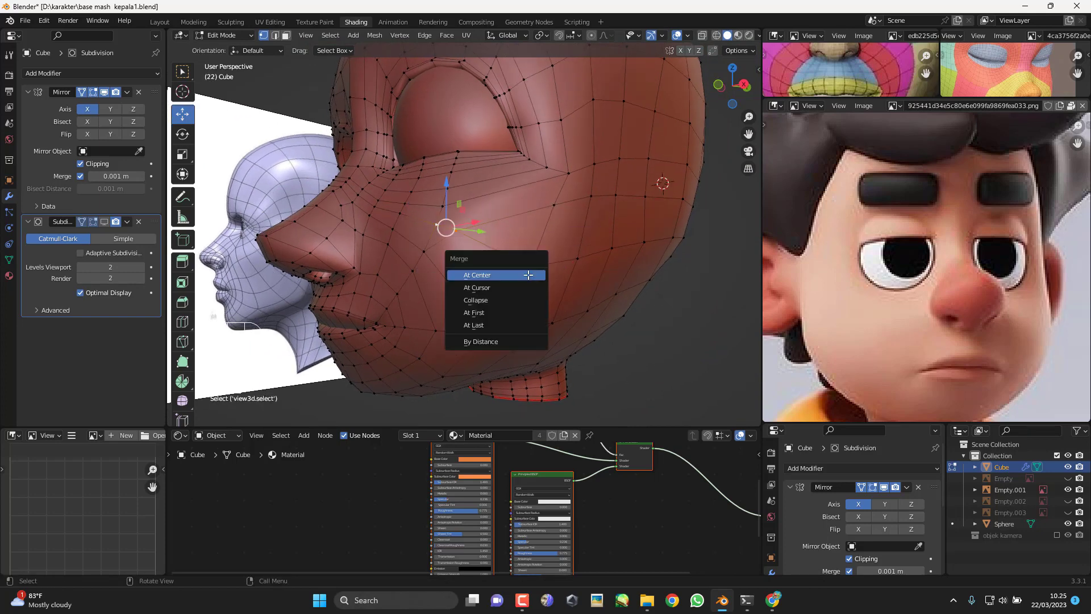
click(508, 326)
Step: Edge-slide the row of vertices behind the outer cheek slightly downward
middle_drag(556, 282, 562, 224)
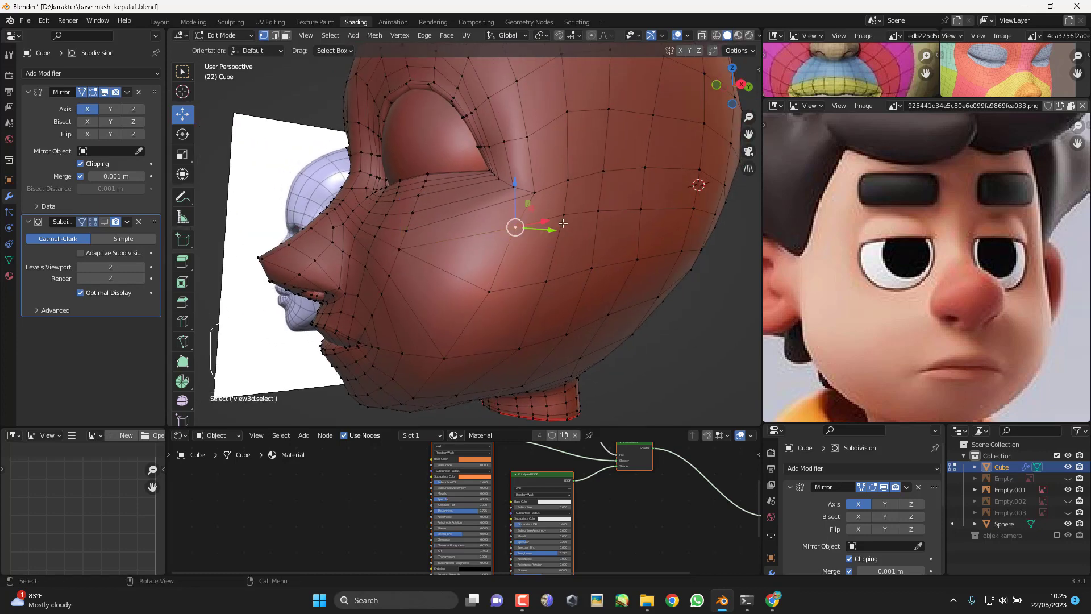
key(g)
key(g)
click(596, 246)
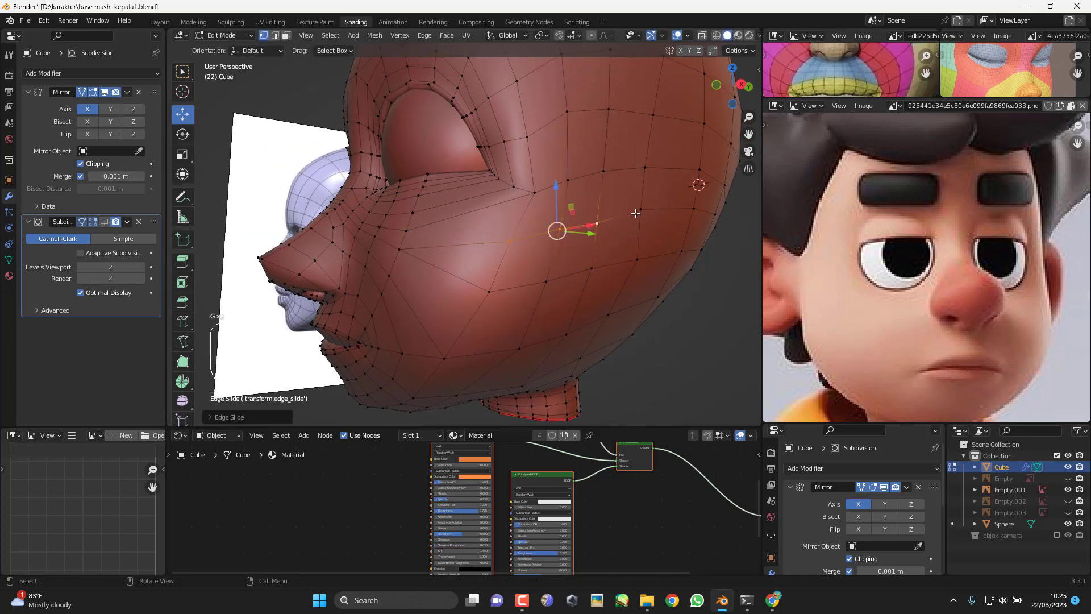
Step: Slide the next vertex toward the back of that row and reposition the rearmost one to continue the curve
click(637, 212)
key(g)
key(g)
click(645, 219)
click(698, 214)
key(g)
click(696, 216)
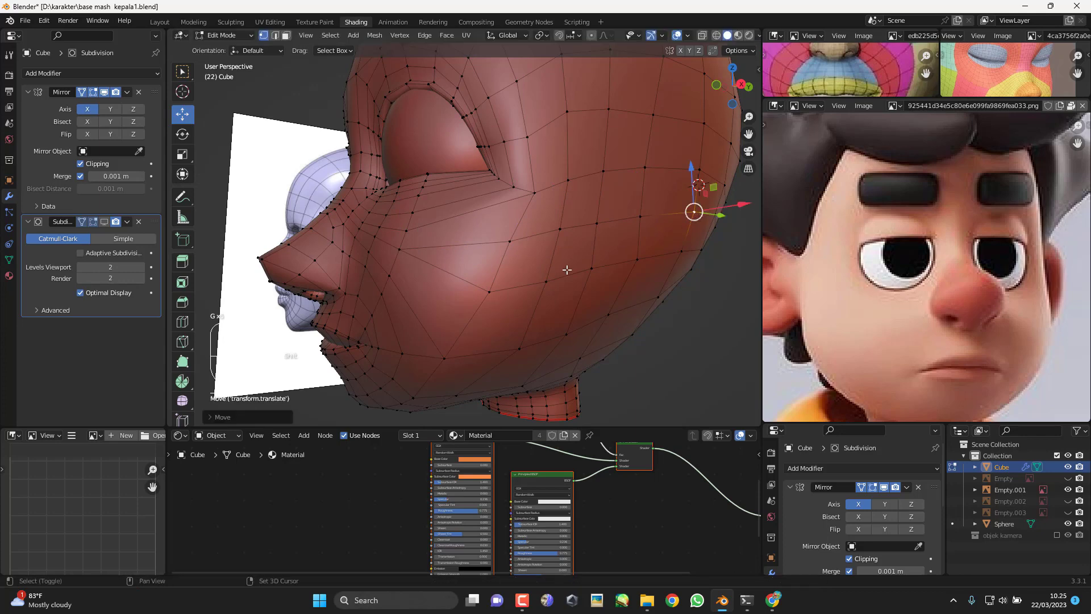
Step: Select the edge row across the lower cheek, then edge-slide and rotate it to smooth its line
shift+middle_drag(517, 282, 544, 281)
click(530, 290)
key(g)
key(g)
key(r)
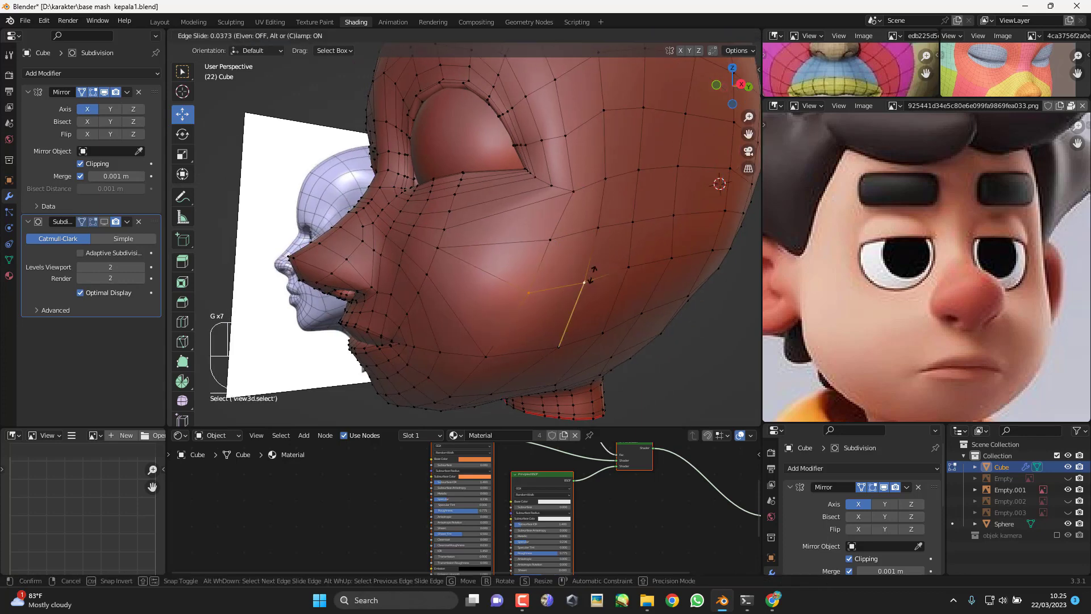
click(606, 237)
Step: Move the side-of-head vertices in the row above the lower cheek and edge-slide them into an even curve
key(g)
click(596, 232)
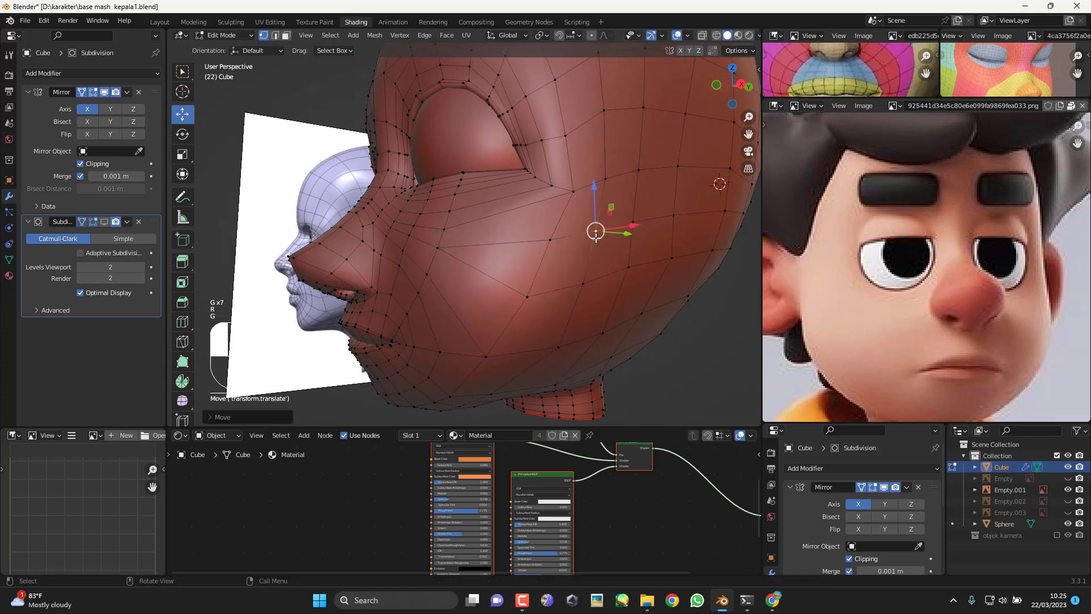
key(g)
click(652, 218)
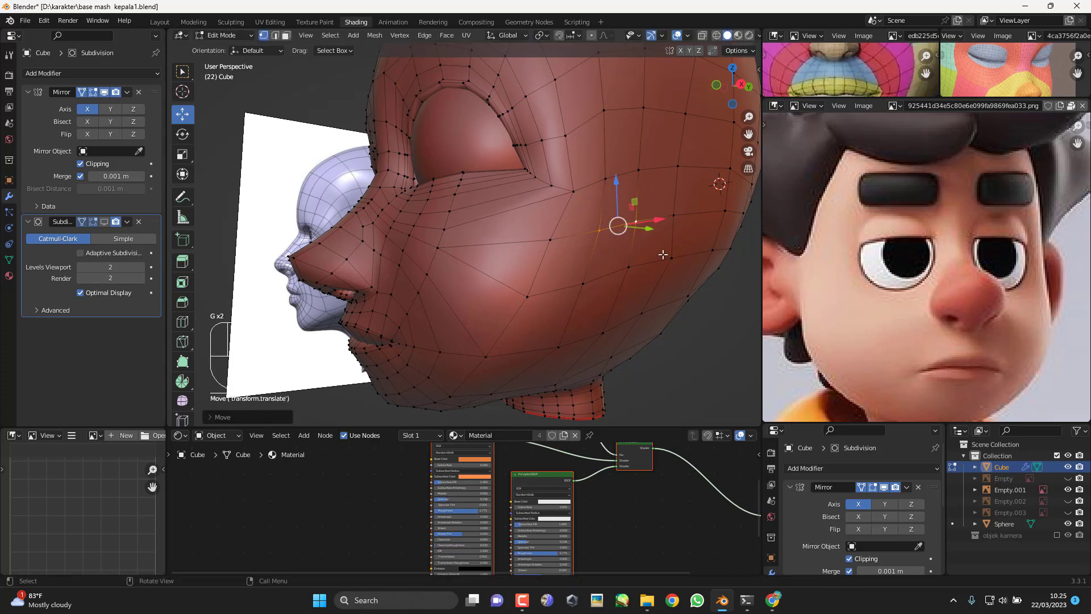
middle_drag(663, 254, 685, 236)
key(g)
key(g)
click(656, 231)
Step: Reposition the vertex just below and behind the outer eye corner
click(507, 220)
key(g)
click(506, 219)
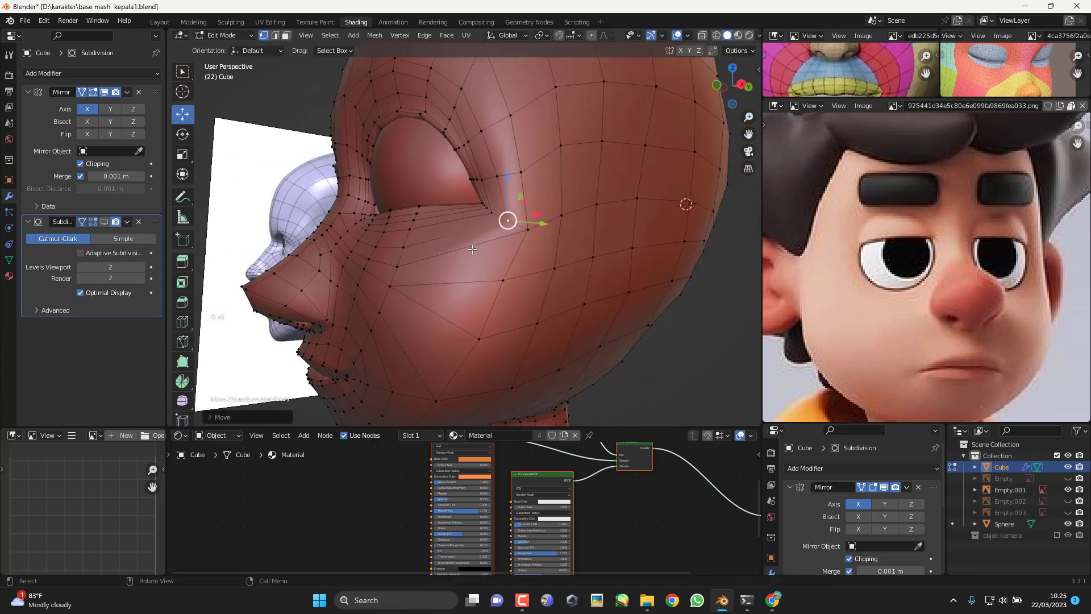
Step: Add a centered loop cut through the upper cheek faces below the outer part of the eye
middle_drag(506, 219, 474, 212)
middle_drag(464, 314, 475, 274)
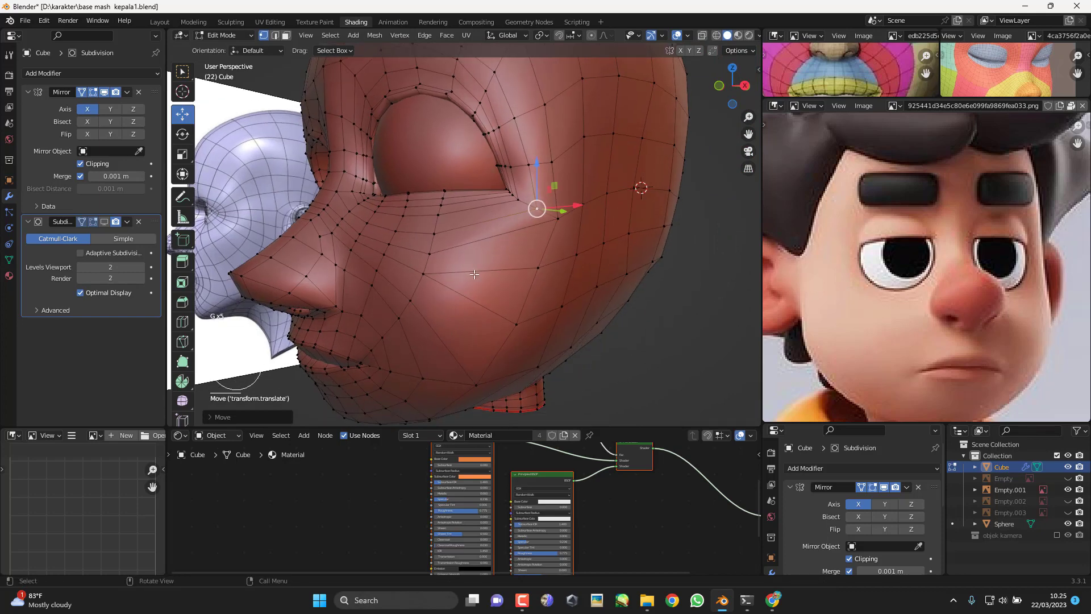
click(482, 258)
right_click(463, 314)
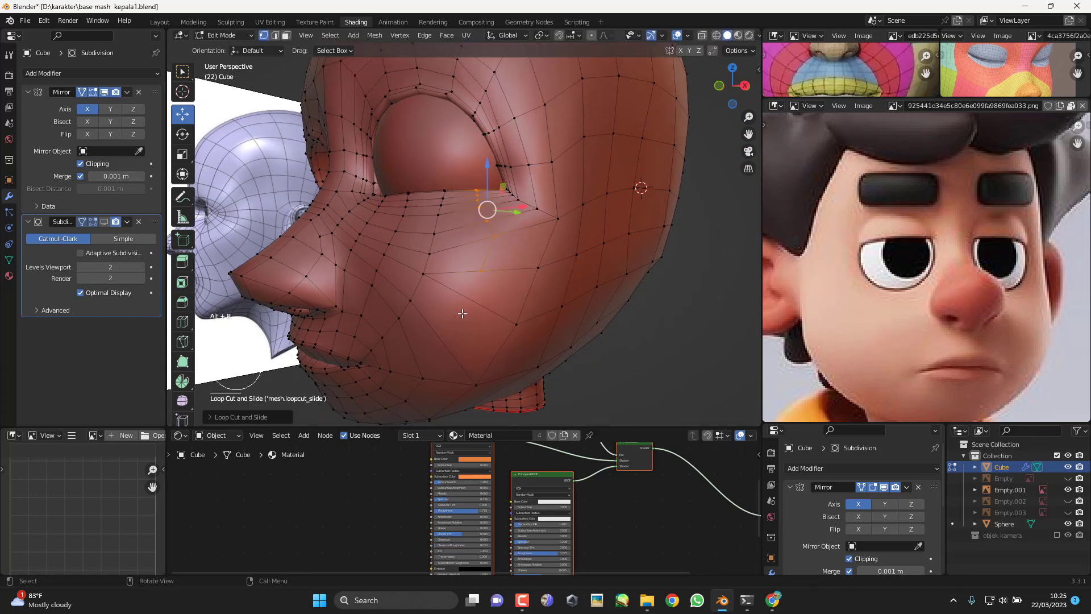
Step: Delete the vertex in the middle of the outer cheek's uneven faces and add a centered loop cut through the lower cheek toward the mouth corner
middle_drag(393, 345, 489, 296)
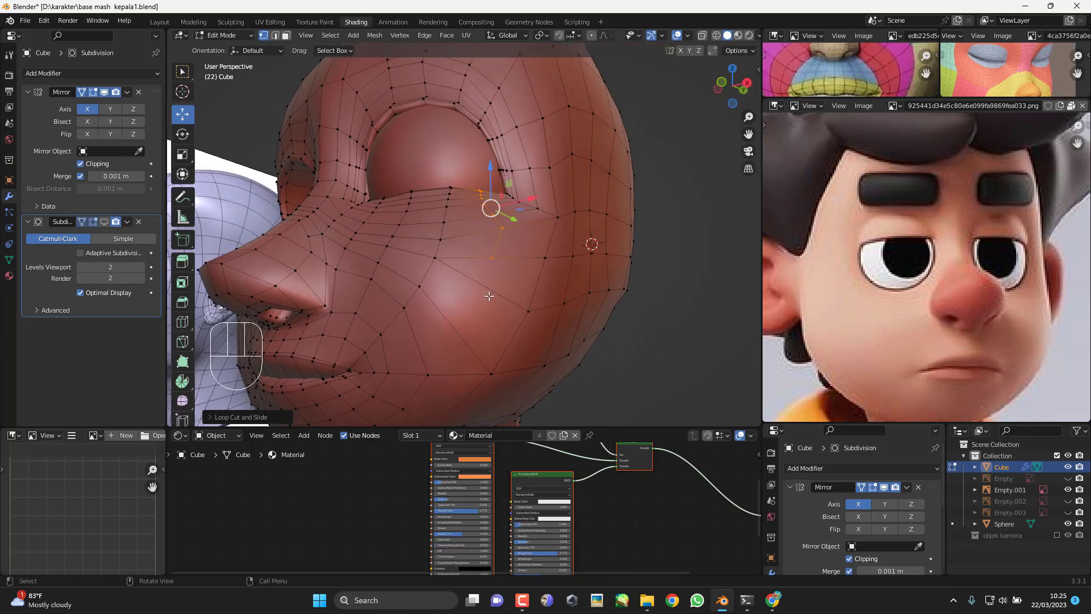
shift+click(526, 312)
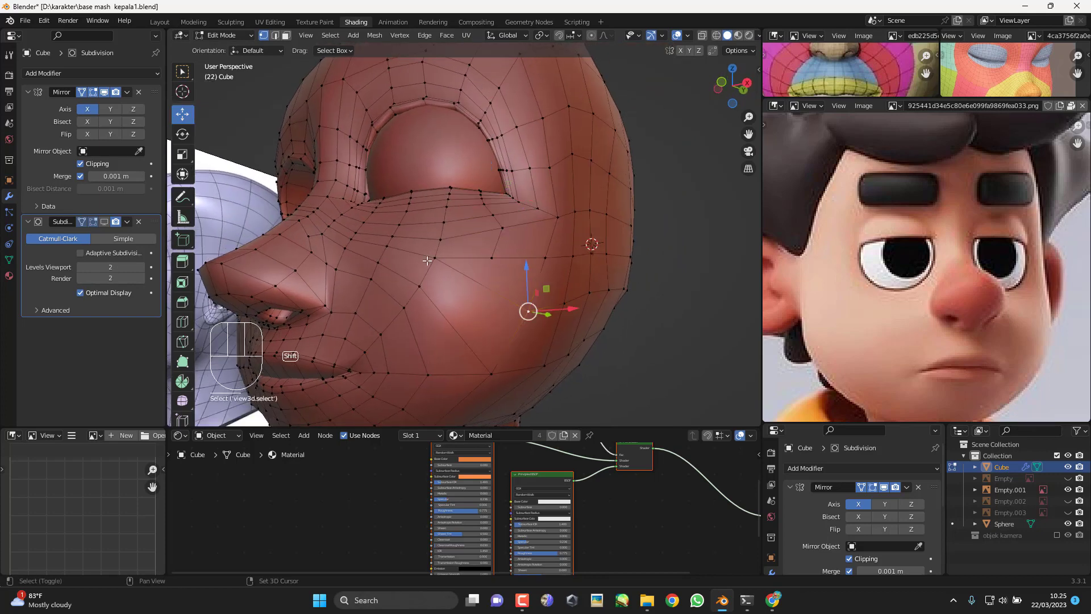
key(x)
click(534, 329)
middle_drag(531, 324, 512, 294)
double_click(480, 296)
scroll(482, 307, up, 4)
scroll(509, 287, down, 3)
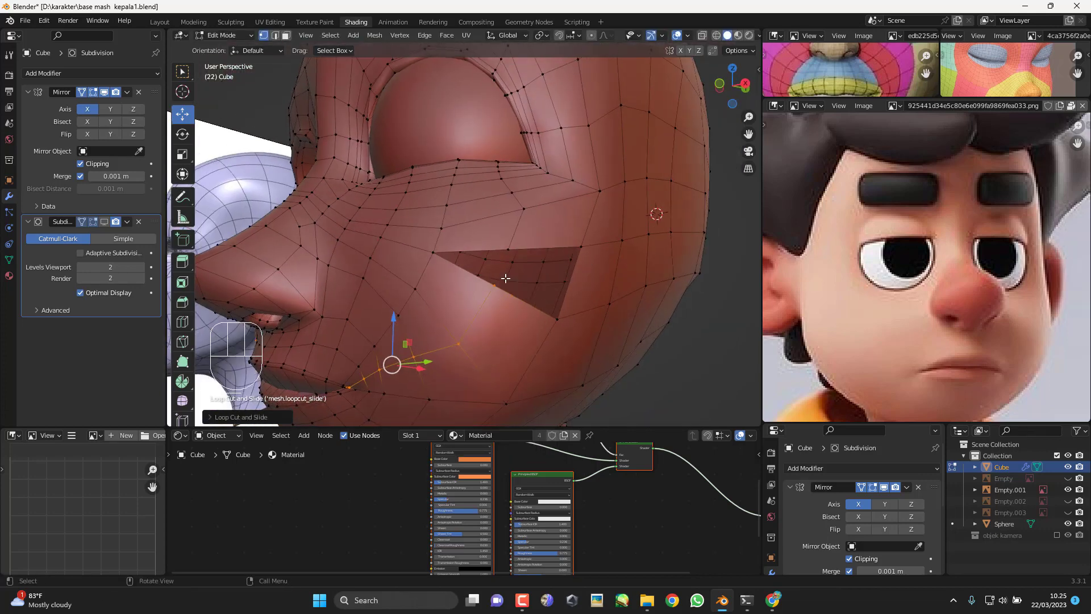
Step: Fill the rear part of the triangular cheek hole with a quad face
click(508, 248)
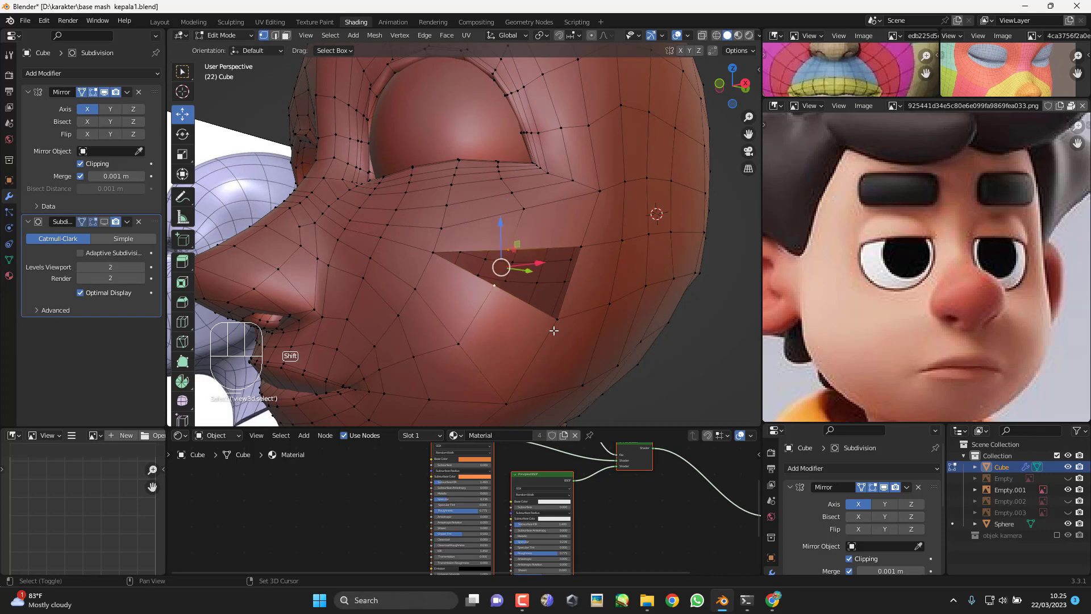
key(f)
middle_drag(585, 329, 526, 320)
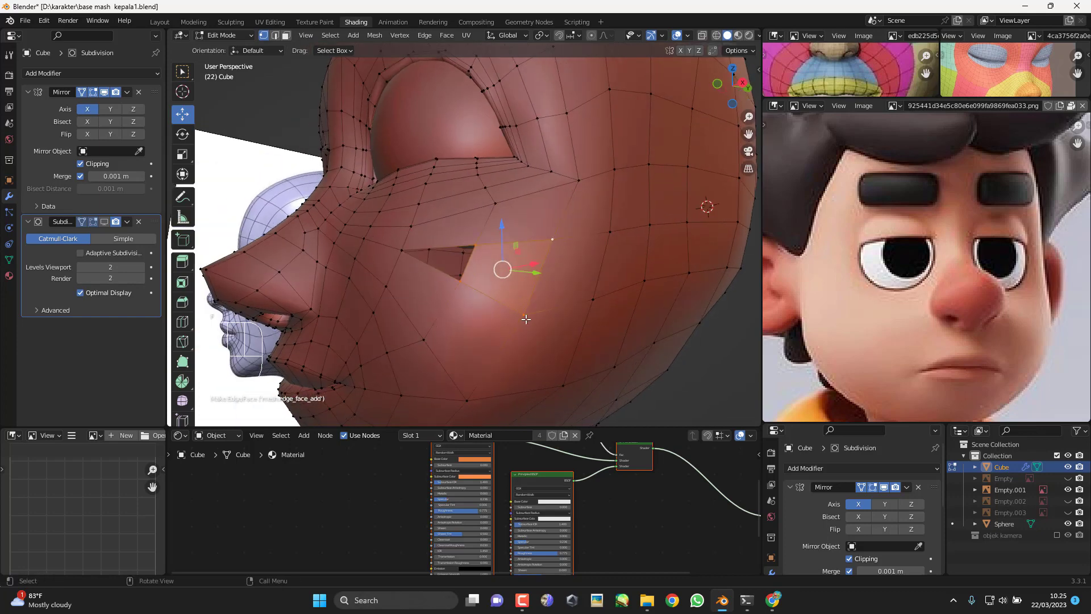
Step: Reposition the lower corner vertex of the cheek hole and the vertex behind it to even out the row
drag(524, 316, 525, 308)
key(g)
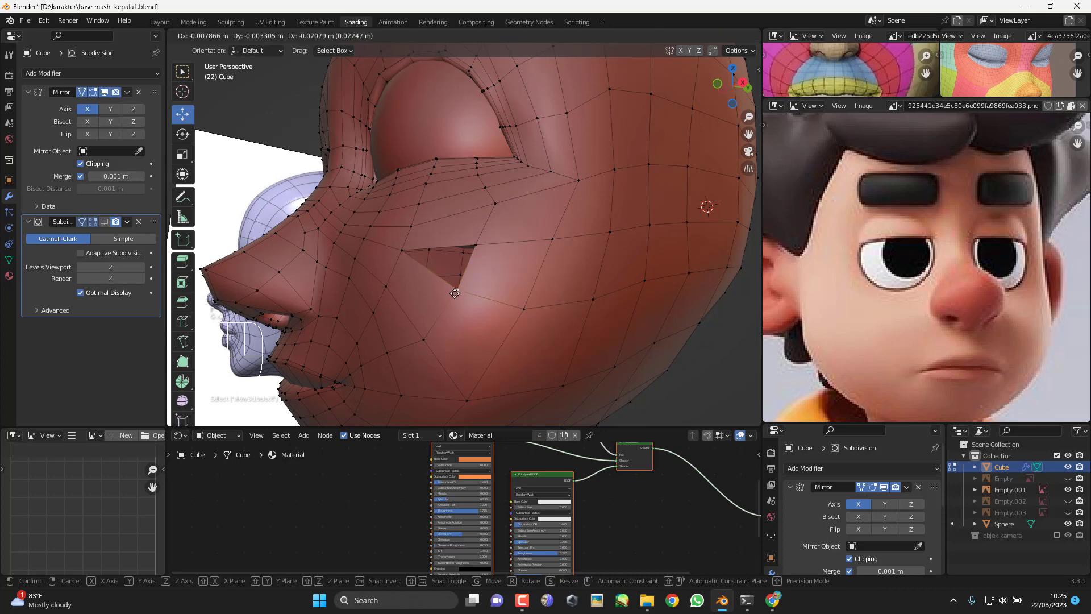
click(454, 297)
click(524, 306)
key(g)
click(520, 314)
key(g)
click(519, 320)
Step: Lower the next two vertices of the same row farther back along the jaw side
middle_drag(519, 320, 521, 338)
click(587, 338)
key(g)
click(586, 345)
click(638, 314)
key(g)
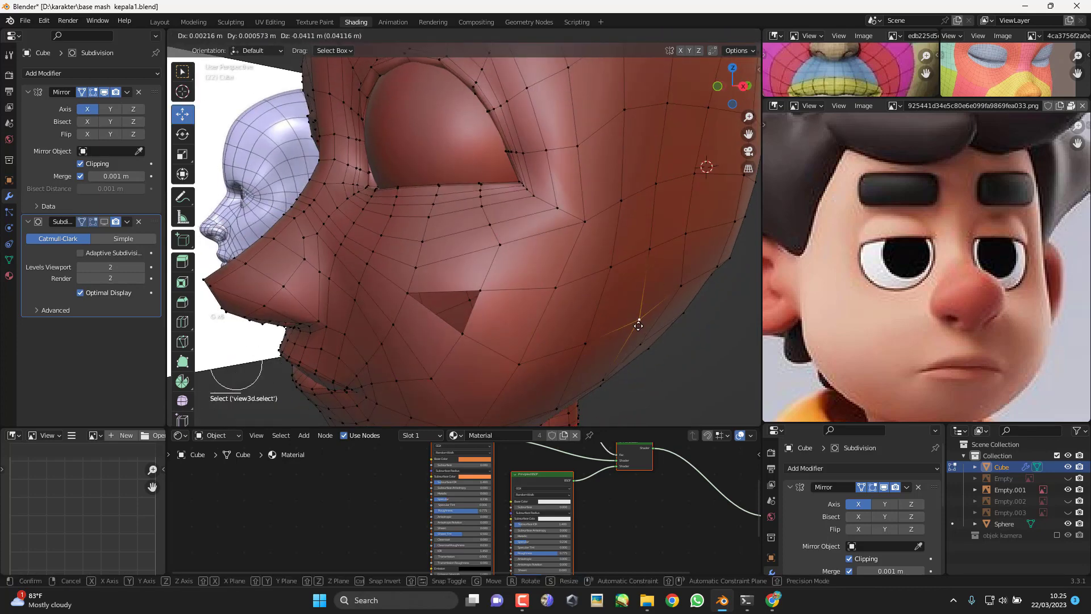
click(639, 324)
Step: Reposition the outer cheek vertex behind the hole, shifting it outward in front view to follow the cheek contour
middle_drag(685, 288, 708, 250)
click(546, 318)
key(g)
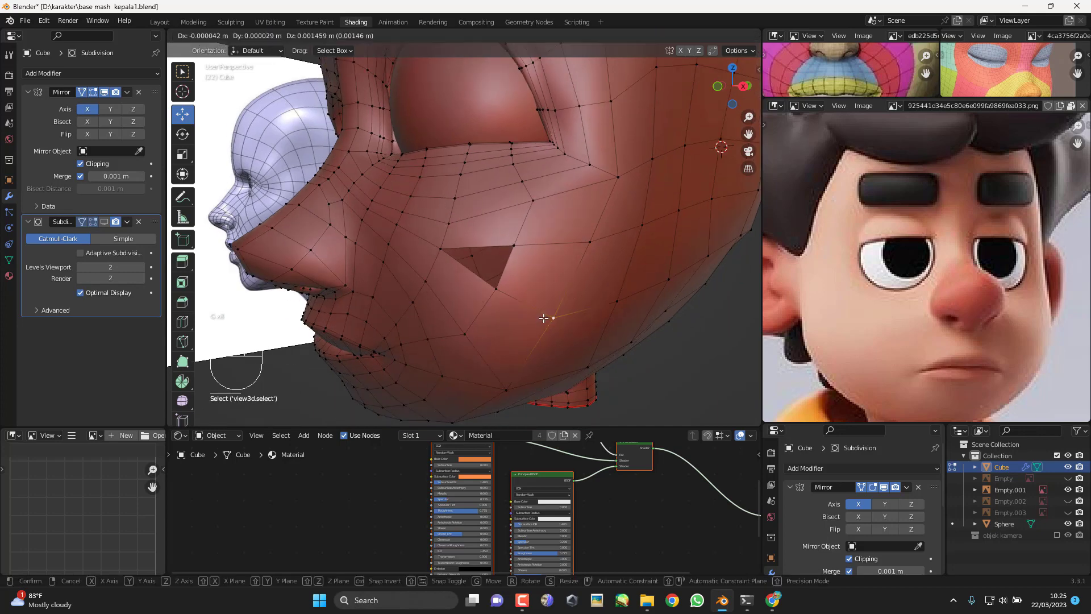
click(544, 318)
key(KP_1)
key(g)
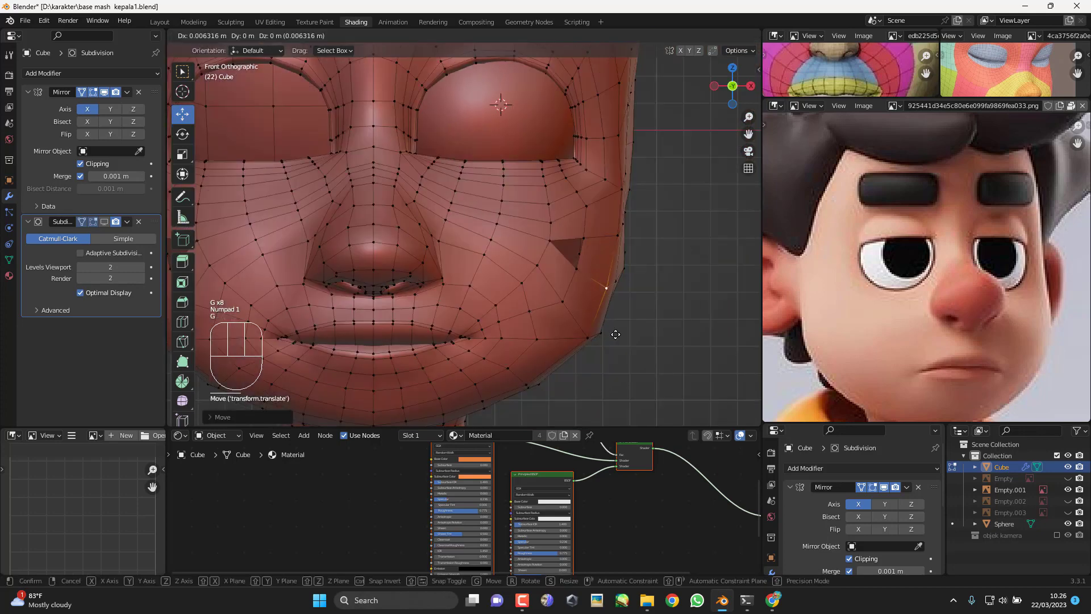
click(615, 334)
Step: Adjust the neighbouring jaw-side, lower cheek and hole-corner vertices in front view to round out the cheek
click(599, 332)
key(g)
click(600, 325)
click(569, 307)
key(g)
click(568, 306)
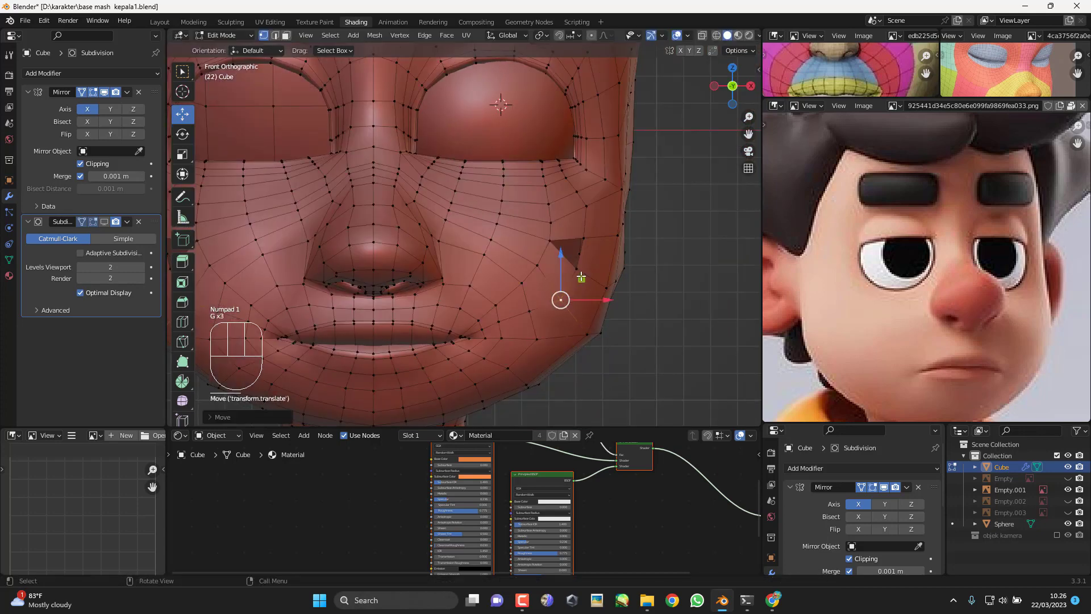
click(580, 271)
key(g)
click(582, 274)
Step: Enable the subdivision preview in edit mode and fill the remaining small hole in the cheek with a face
click(104, 221)
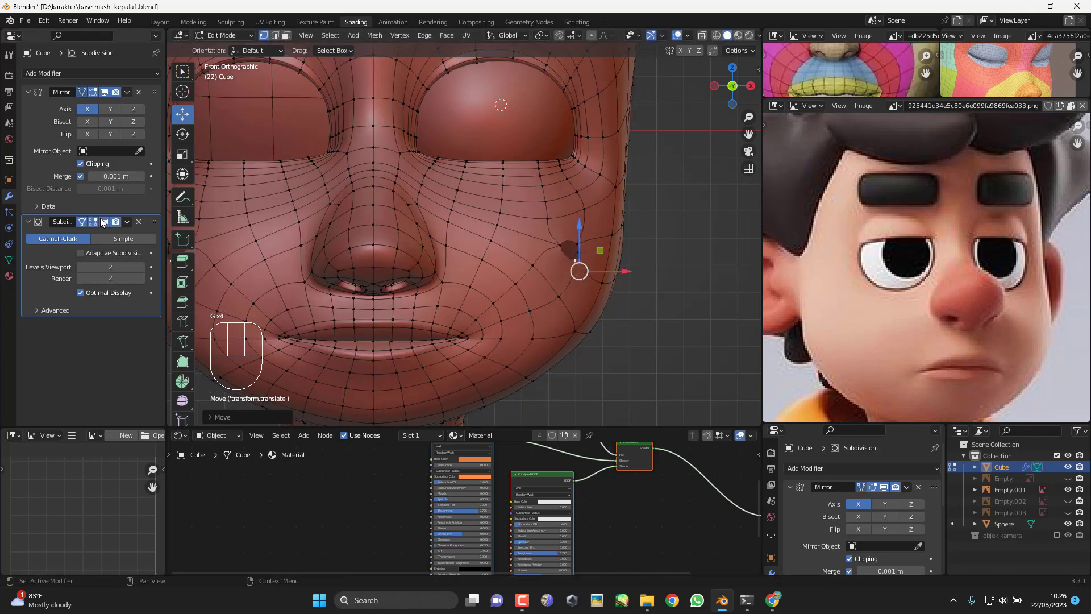
middle_drag(534, 295, 574, 269)
scroll(535, 299, up, 2)
shift+click(536, 272)
shift+click(486, 258)
key(f)
key(Tab)
key(Tab)
Step: In side view, reposition the vertex below the outer eye corner to smooth the subdivided cheek surface
key(KP_3)
scroll(499, 307, up, 2)
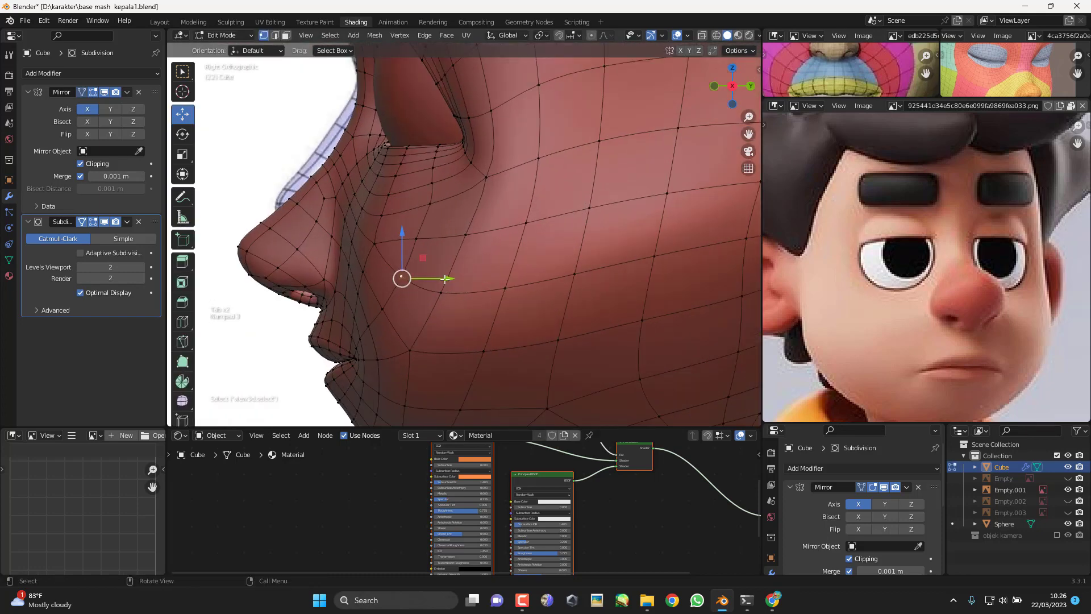
drag(480, 201, 475, 202)
middle_drag(454, 250, 534, 280)
scroll(537, 282, down, 2)
scroll(537, 282, up, 4)
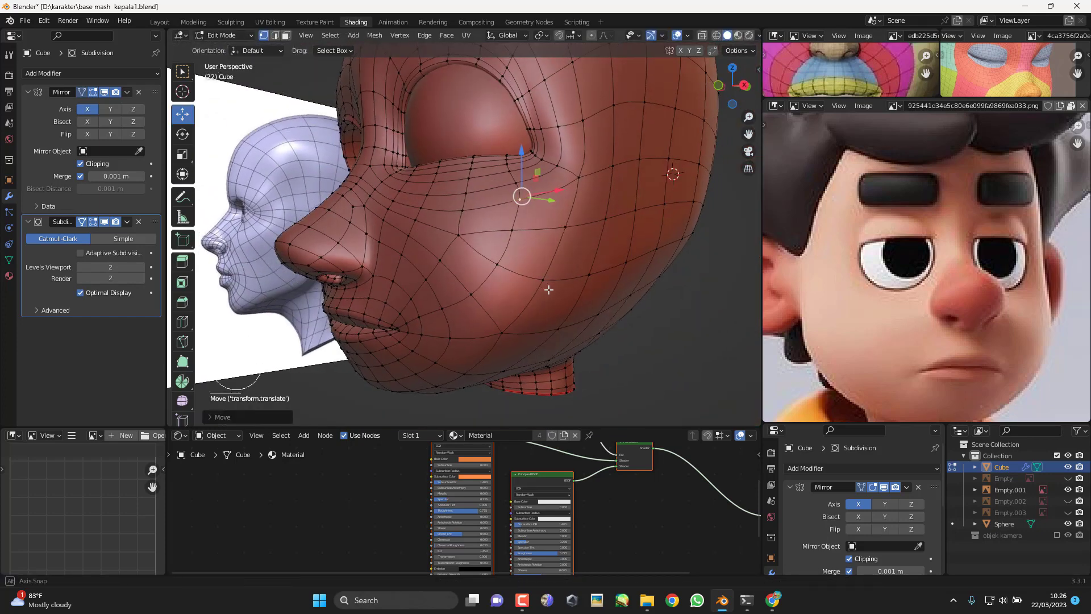
scroll(543, 288, down, 3)
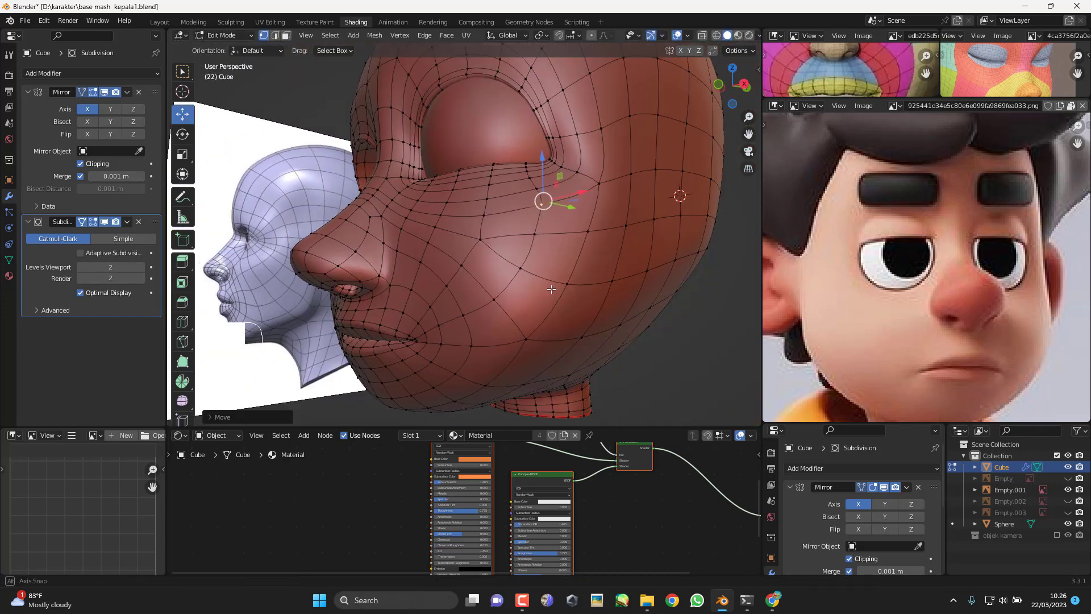
Step: Turn off the edit-mode subdivision preview and knife-cut an edge from the end of the nose-side row to the vertex behind it
middle_drag(542, 288, 492, 263)
scroll(547, 282, up, 2)
shift+click(469, 283)
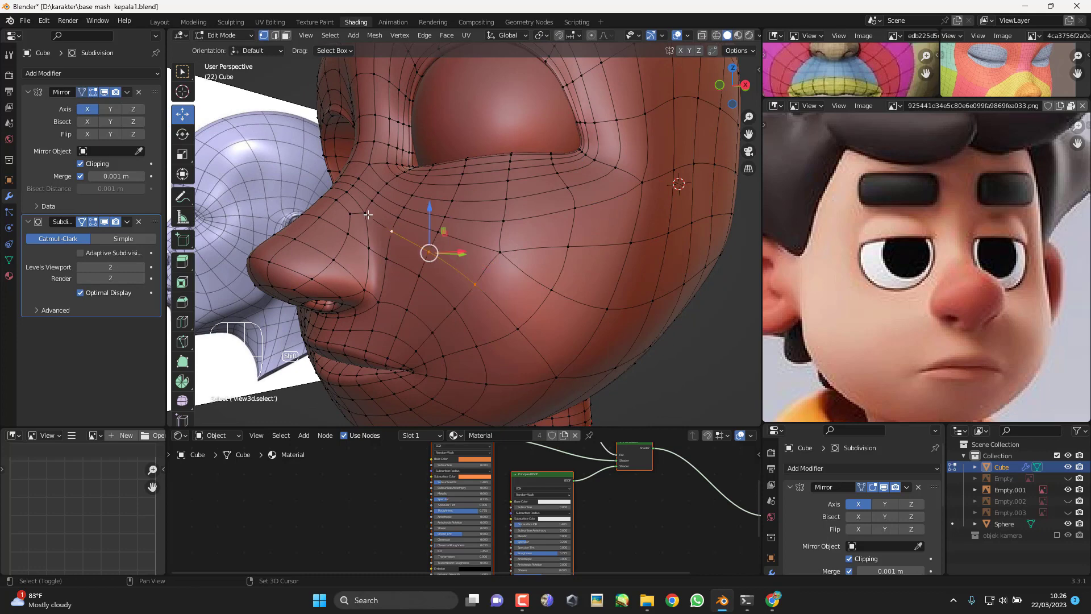
middle_drag(497, 275, 450, 265)
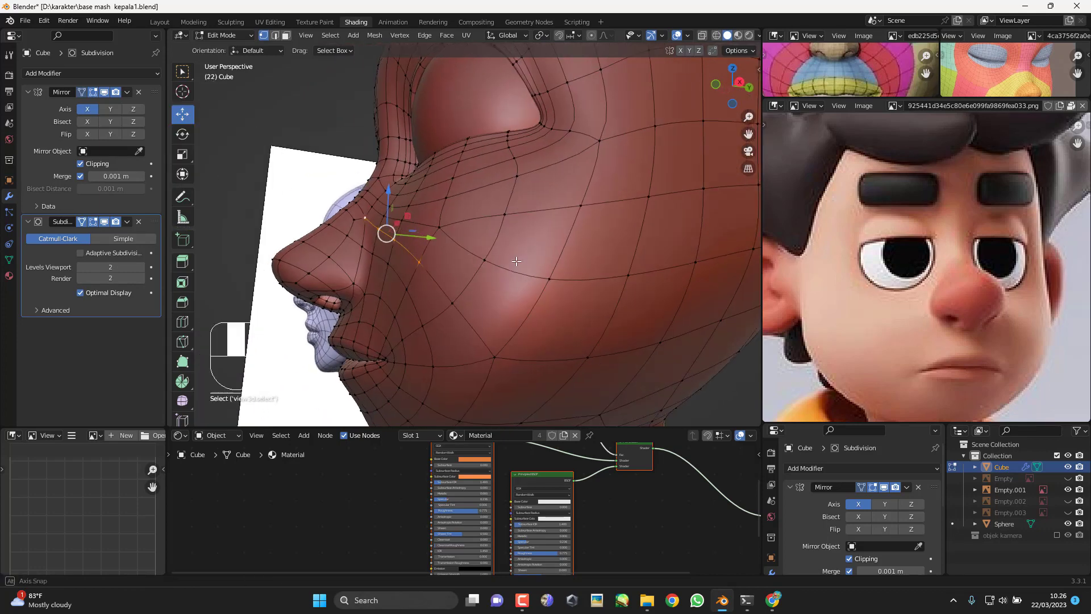
scroll(529, 264, down, 2)
middle_drag(534, 263, 583, 277)
scroll(584, 276, up, 3)
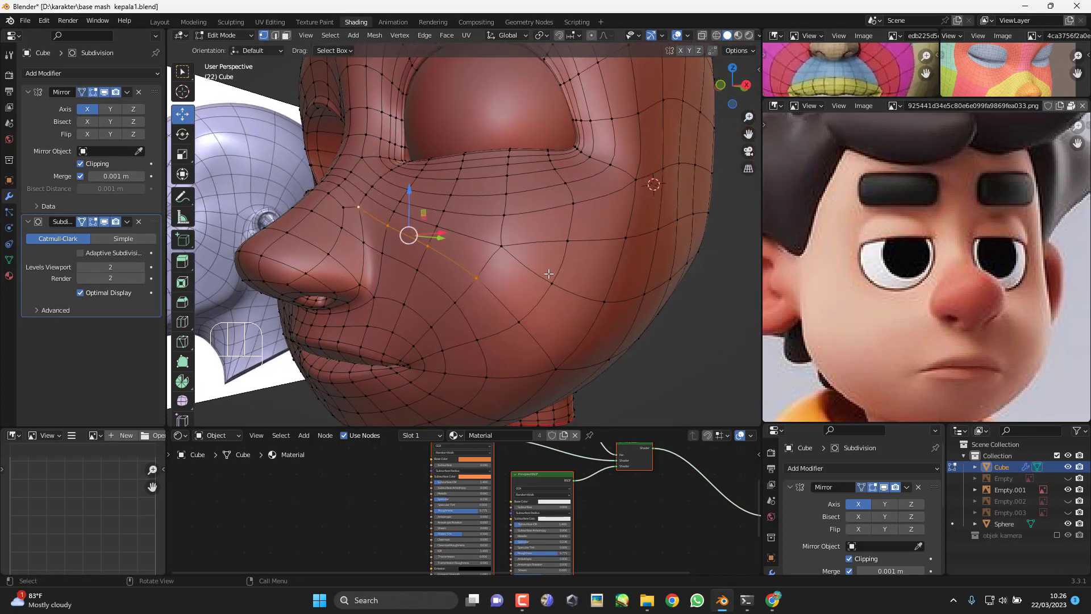
key(k)
click(104, 221)
key(k)
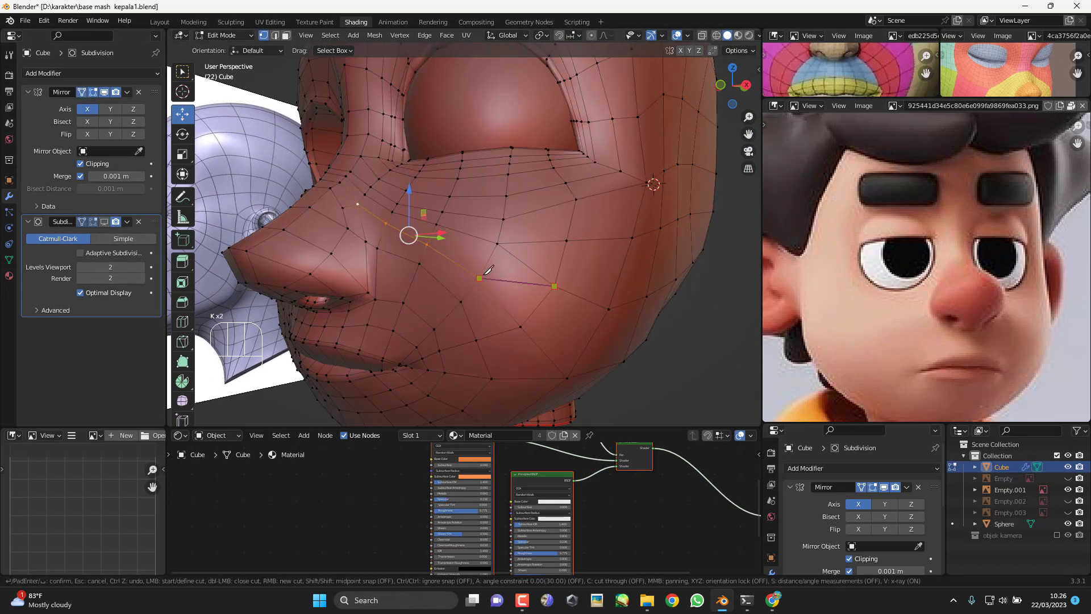
key(Return)
Step: Connect the upper mid-cheek vertex with the rear end of the new cut and reposition that rear vertex
click(499, 245)
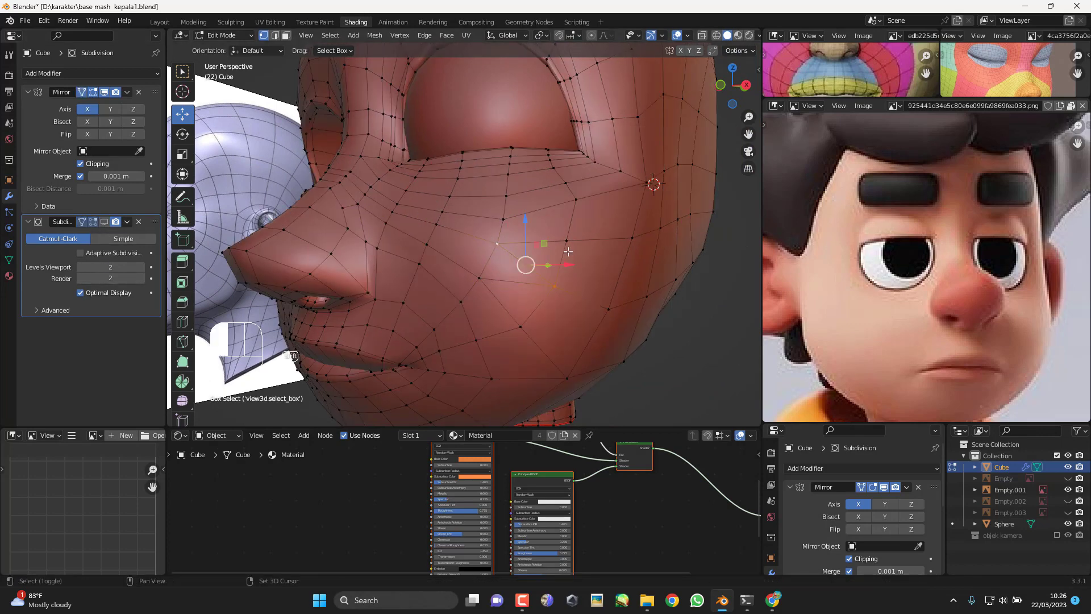
shift+middle_drag(540, 282, 559, 285)
key(f)
key(g)
click(558, 287)
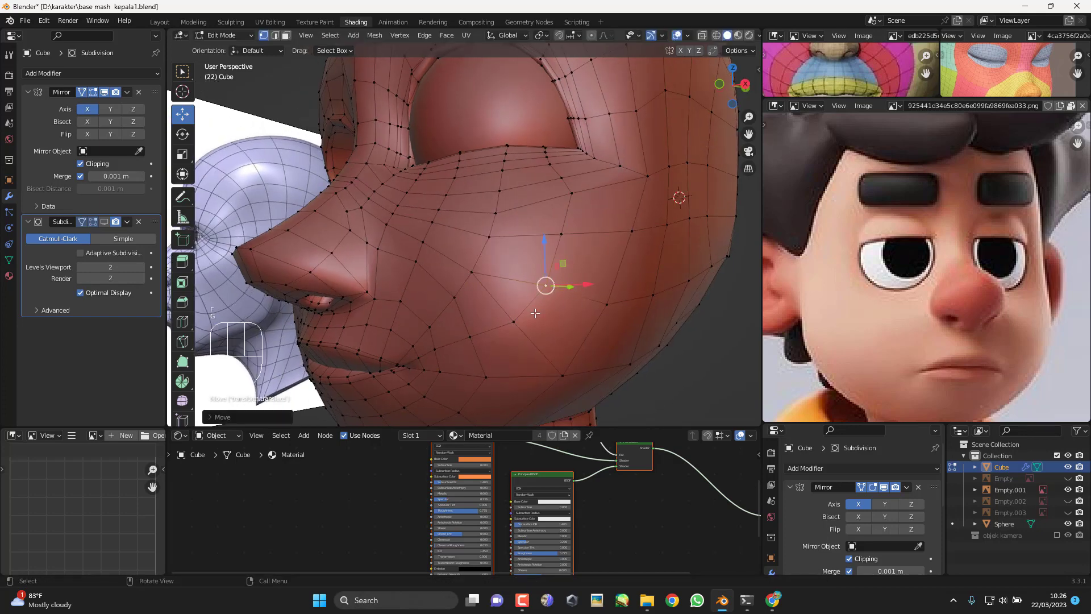
Step: Move the lower outer cheek vertex and the front vertex of the new cut to even out the surrounding faces
middle_drag(511, 312, 523, 282)
click(575, 329)
key(g)
click(573, 329)
click(524, 282)
key(g)
click(523, 279)
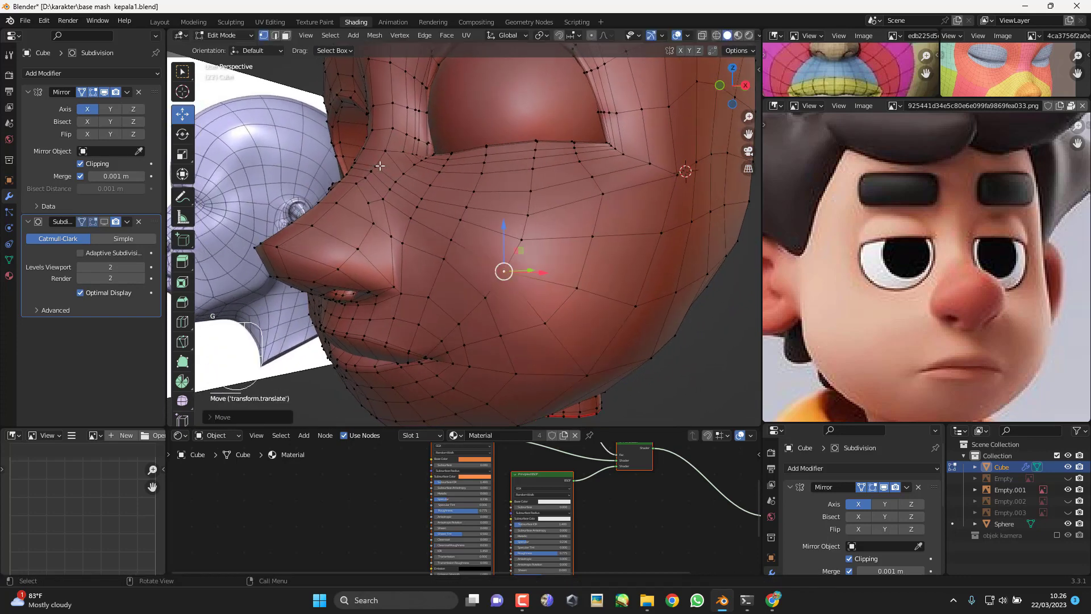
Step: Edge-slide the vertices beside the nose bridge and below the inner eye corner to even out their row spacing
middle_drag(379, 165, 419, 233)
click(421, 233)
key(g)
key(g)
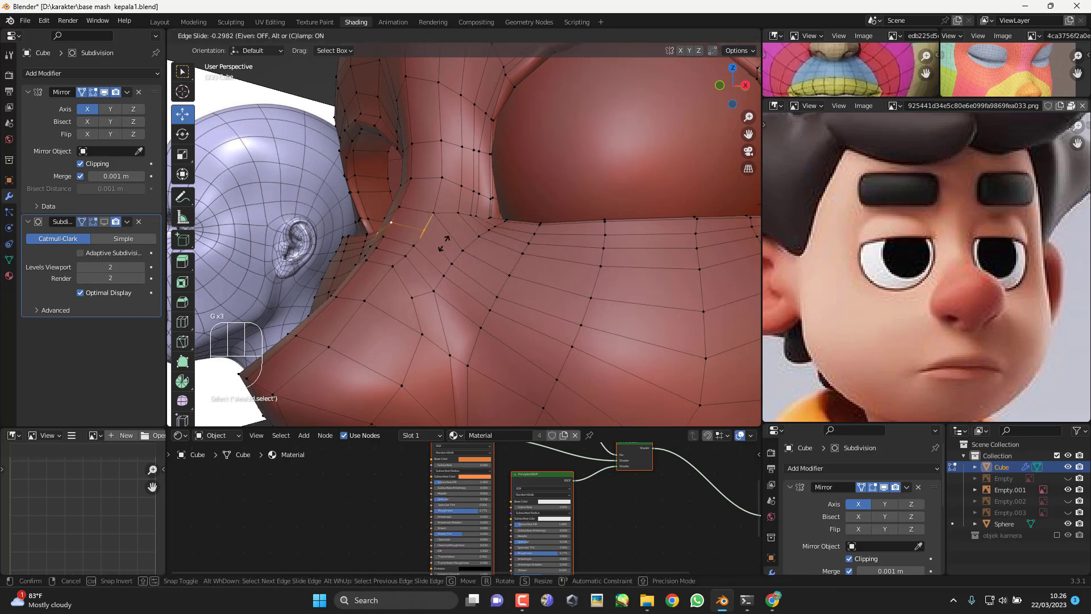
click(446, 246)
click(478, 266)
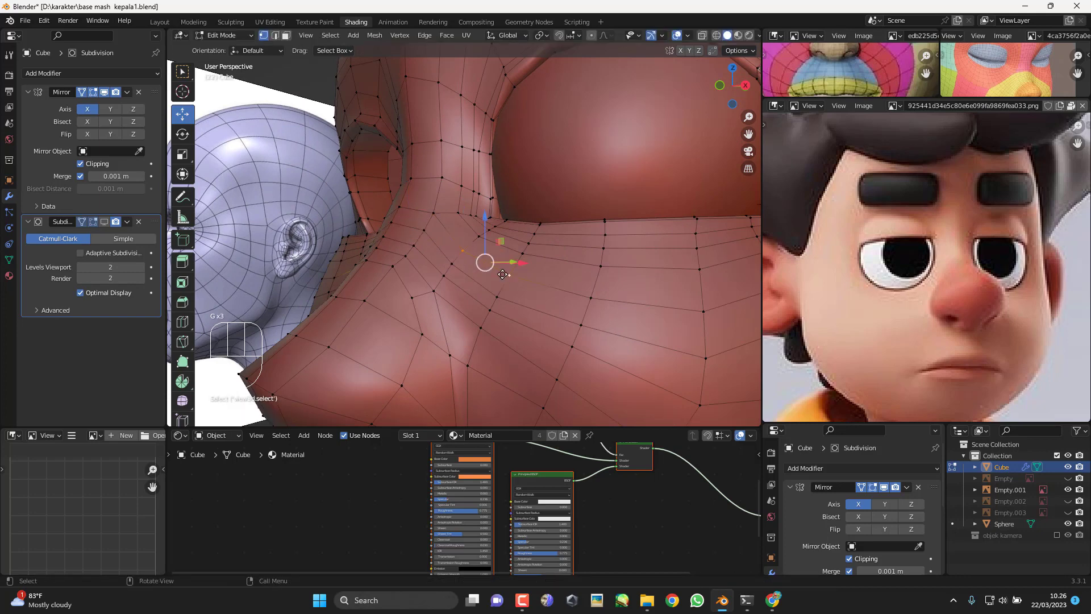
key(g)
key(g)
click(505, 270)
Step: Select the next row of vertices between the nose side and inner eye corner and edge-slide it for even spacing
click(456, 265)
shift+click(496, 293)
key(g)
key(g)
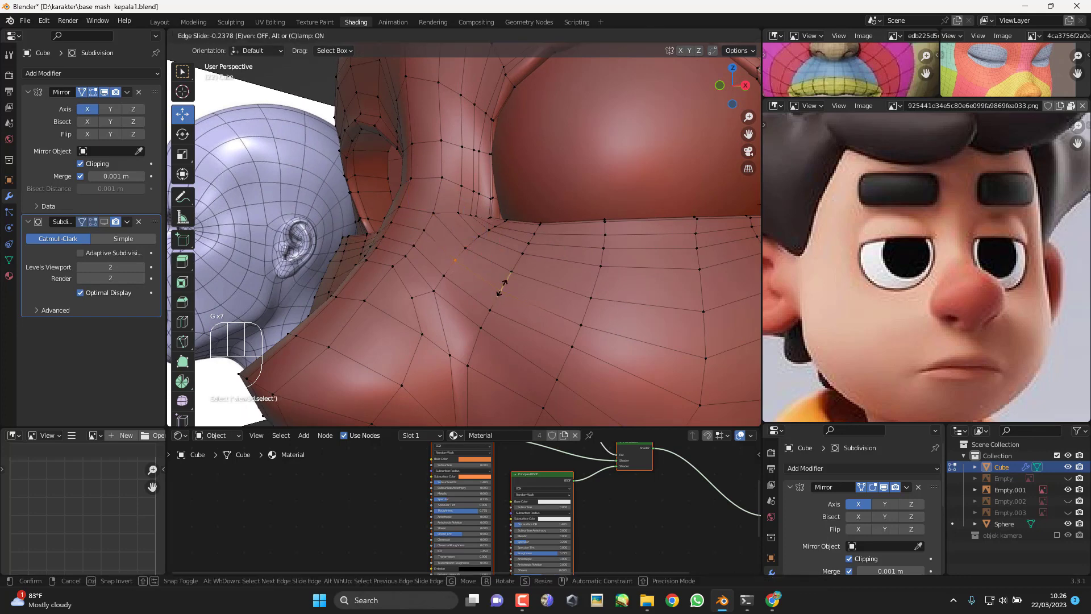
click(502, 288)
key(g)
key(g)
click(502, 288)
Step: Vertex-slide two vertices in the column below the inner half of the eye toward the eyelid
click(584, 320)
key(g)
key(g)
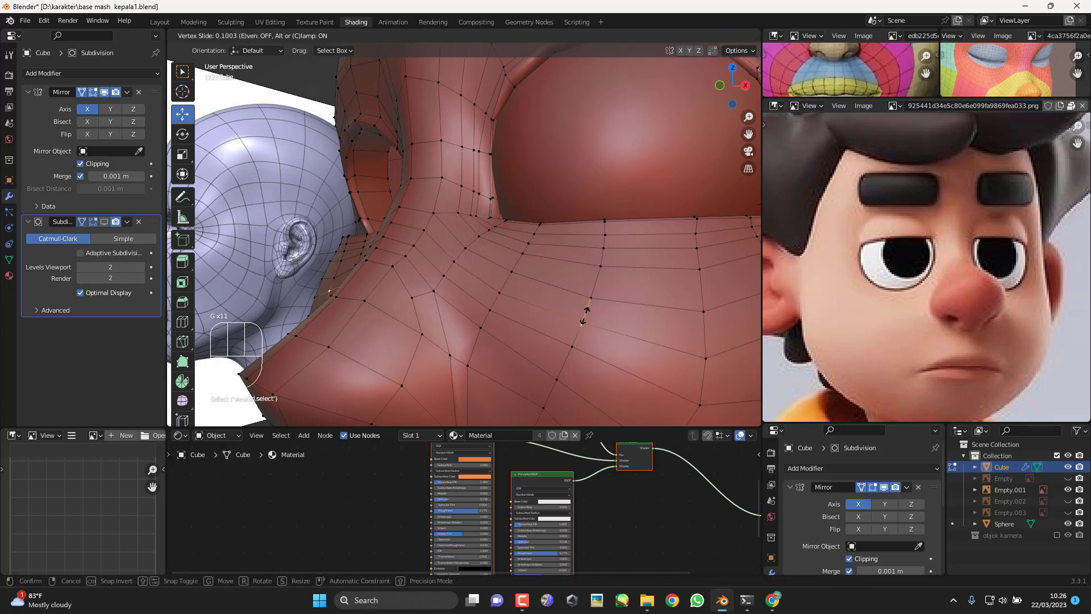
click(586, 314)
click(592, 297)
key(g)
key(g)
click(592, 291)
Step: Vertex-slide the cheek vertex in the next column outward below the eye to continue the smooth row
shift+middle_drag(682, 309, 570, 307)
click(618, 311)
key(g)
key(g)
click(622, 304)
scroll(574, 312, down, 3)
scroll(569, 273, up, 1)
Step: Vertex-slide the vertices below the outer and middle part of the eye to align the upper cheek rows
click(593, 236)
key(g)
key(g)
click(594, 238)
click(604, 256)
click(529, 281)
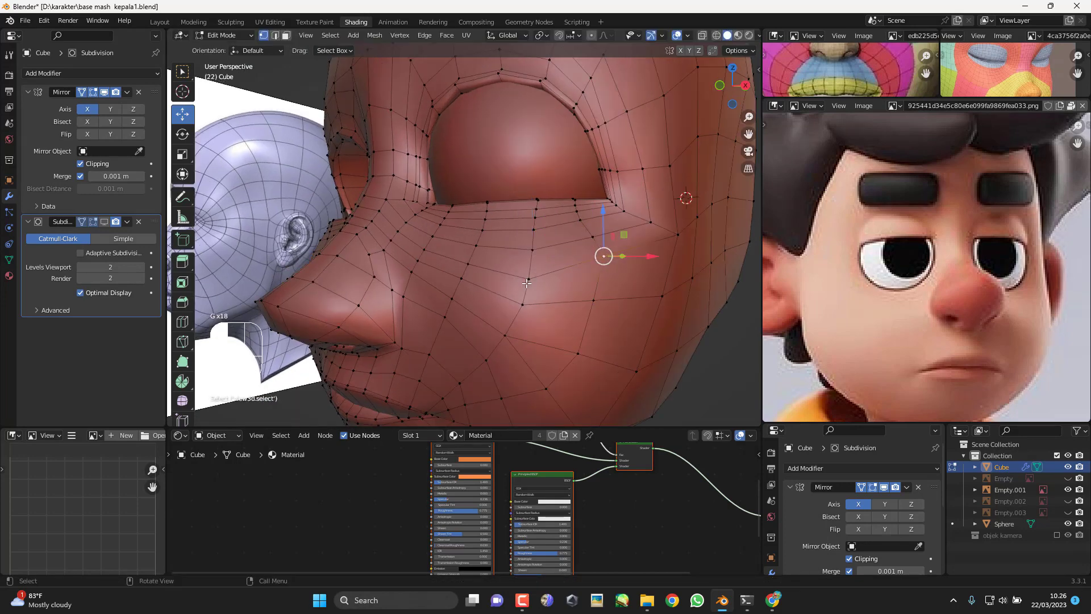
key(g)
key(g)
click(529, 277)
Step: Try to slide the close-set mid-cheek vertices along their edges
shift+middle_drag(618, 279, 577, 278)
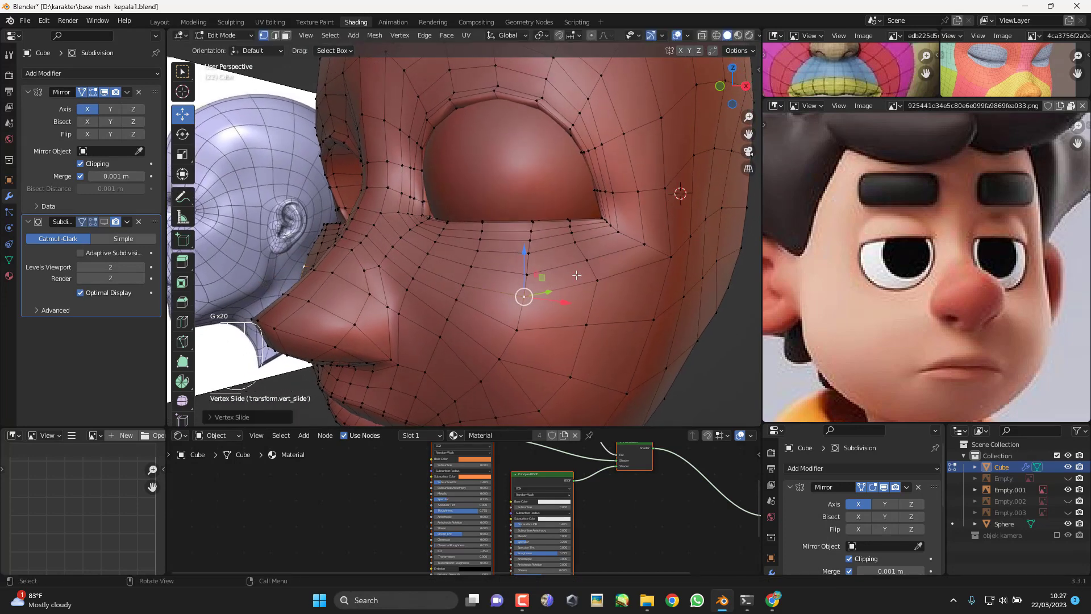
scroll(578, 281, down, 1)
scroll(555, 292, up, 1)
shift+middle_drag(546, 343, 537, 278)
shift+click(579, 231)
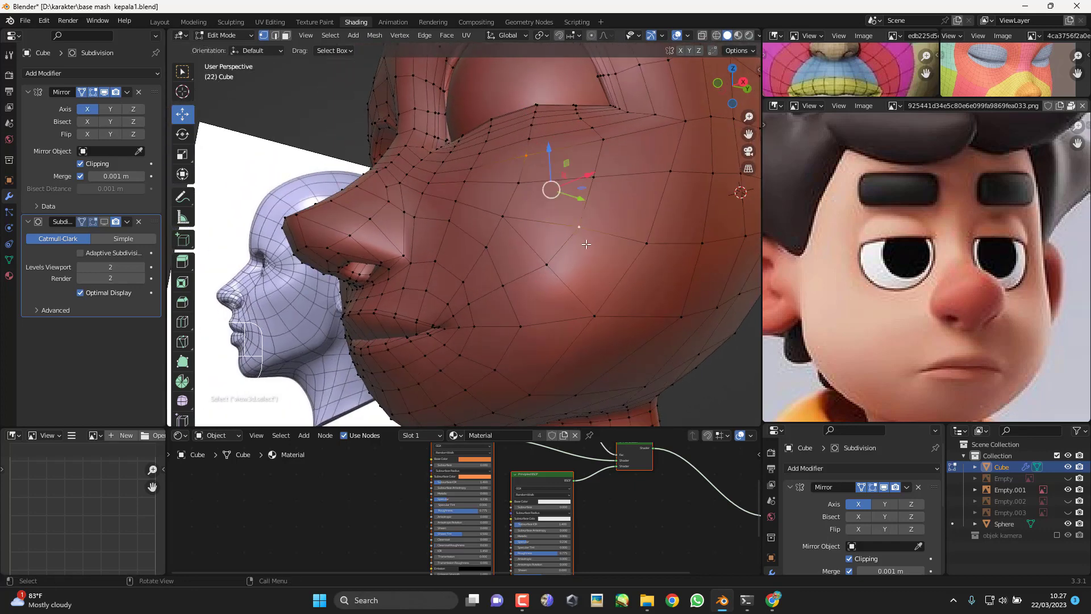
key(g)
key(g)
click(576, 254)
key(g)
key(g)
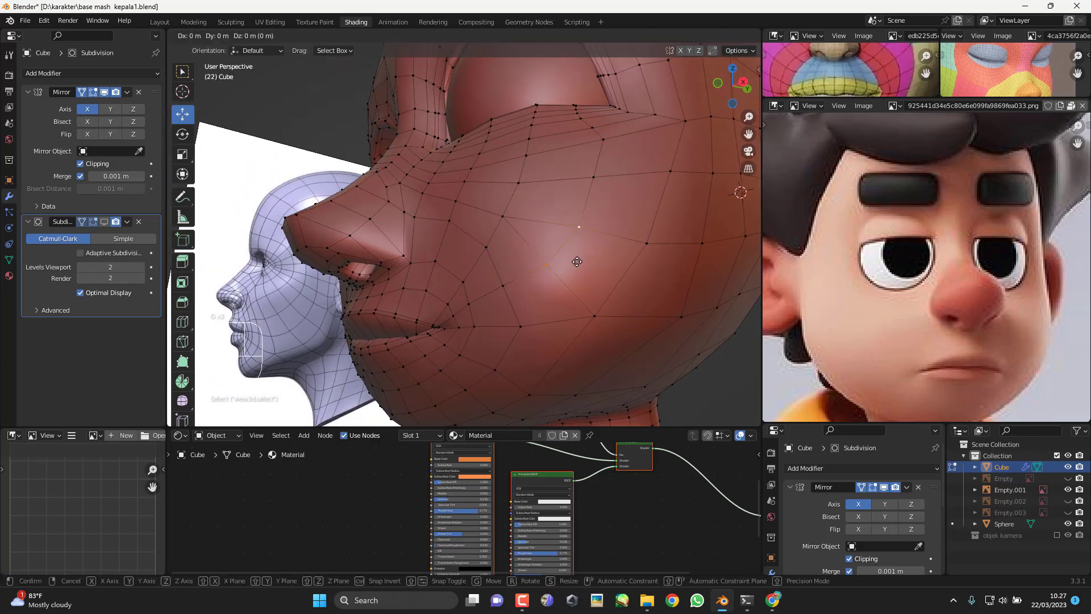
click(557, 262)
Step: Merge the two neighbouring mid-cheek vertices into one and move the merged vertex slightly downward
middle_drag(557, 262, 587, 277)
key(m)
click(577, 297)
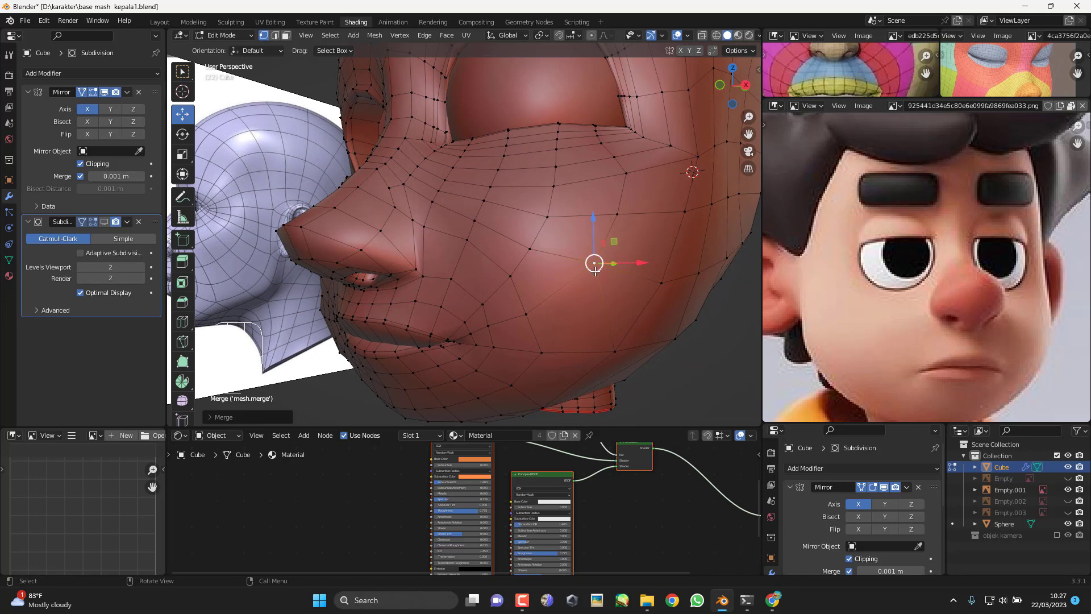
drag(595, 270, 590, 282)
Step: Move and slide the upper cheek vertex below the outer part of the eye to even out its row and contour
click(619, 217)
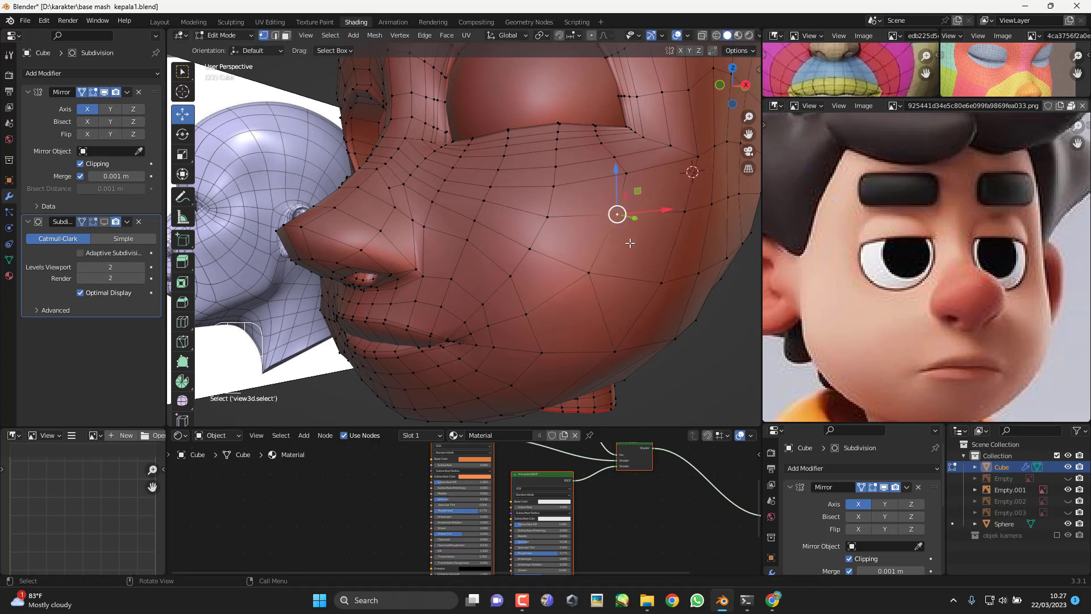
middle_drag(629, 241, 656, 305)
key(g)
click(638, 304)
click(637, 270)
key(g)
key(g)
click(639, 282)
key(g)
click(657, 303)
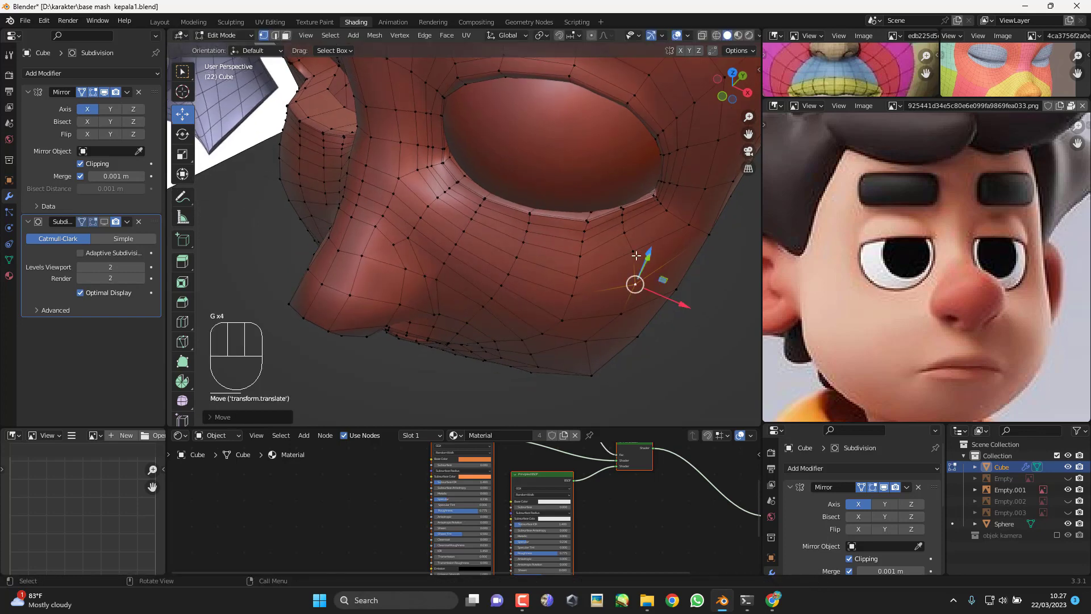
Step: Reposition the next two vertices up the column toward the outer eyelid, sliding the upper one along its edge
click(636, 255)
key(g)
click(638, 266)
click(626, 233)
key(g)
key(g)
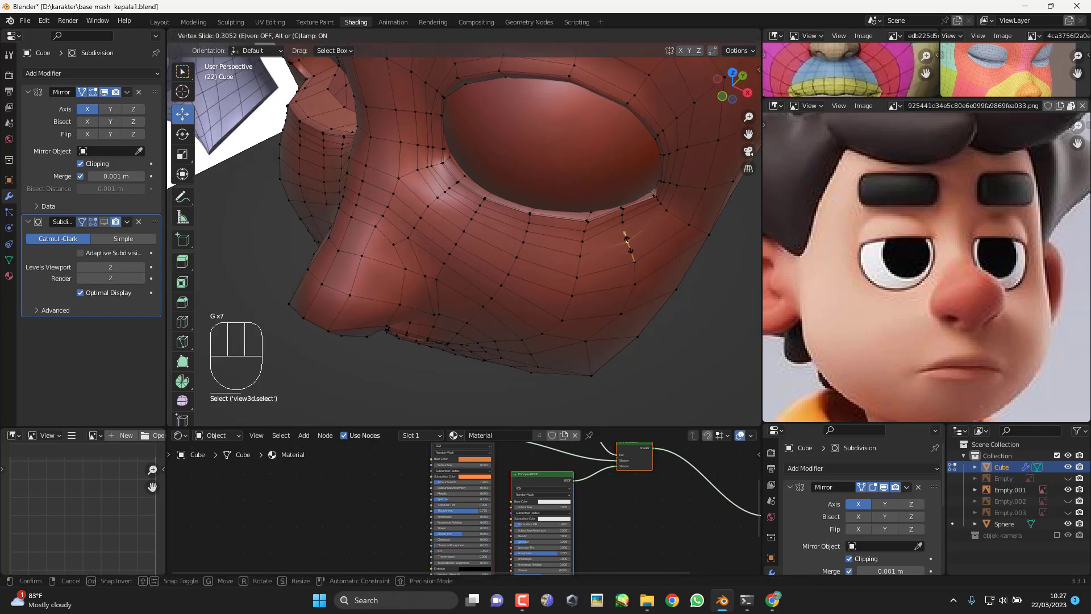
click(629, 243)
key(g)
click(628, 243)
Step: Slide the vertex below the outer part of the eye along its edge and nudge the one at the lower eyelid into line
click(623, 221)
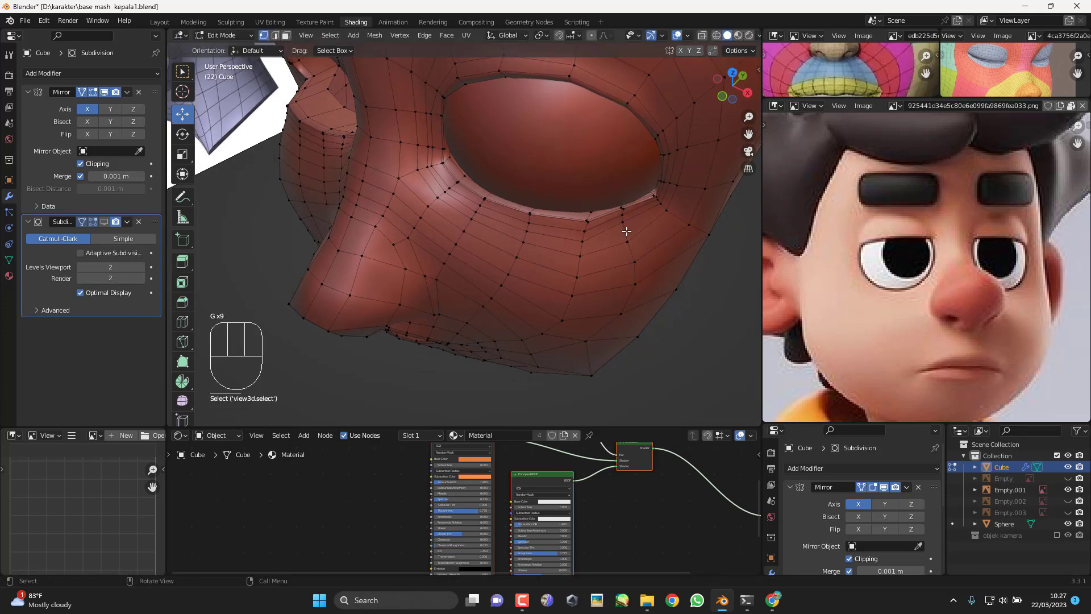
click(627, 227)
key(g)
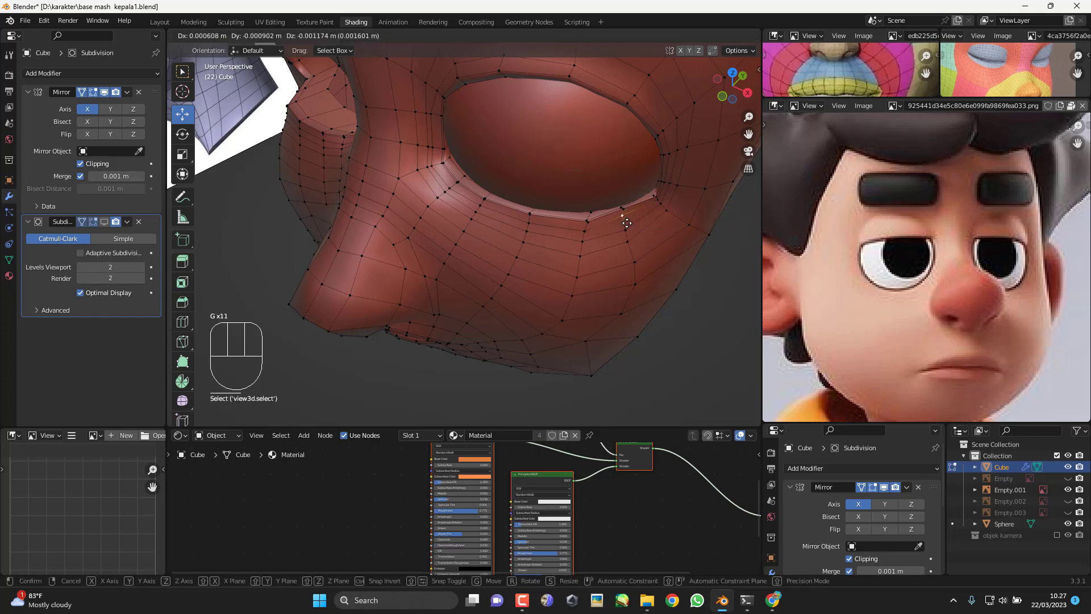
click(629, 227)
Step: Slide the two neighbouring vertices beyond the mouth corner along their edges to even out their spacing
middle_drag(628, 227, 608, 279)
click(482, 277)
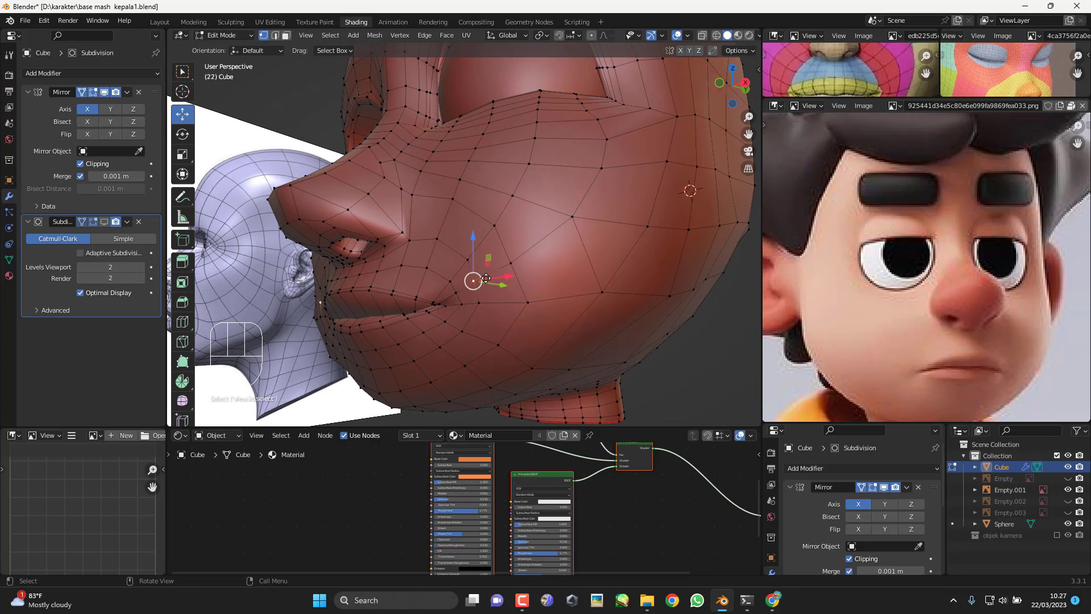
key(g)
key(g)
click(487, 279)
click(512, 269)
key(g)
key(g)
click(515, 269)
Step: Reposition the lower cheek vertices behind the mouth to even out the rows and round the cheek contour
middle_drag(579, 265, 512, 289)
double_click(541, 250)
click(591, 283)
key(g)
key(g)
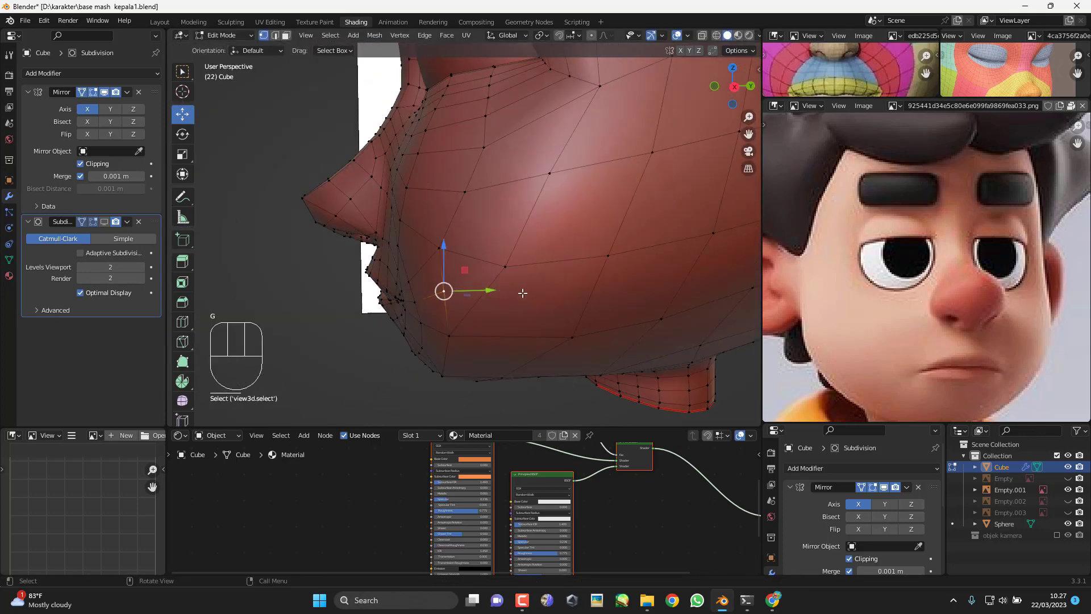
click(518, 297)
middle_drag(478, 322, 561, 314)
click(617, 288)
middle_drag(620, 288, 595, 285)
key(g)
click(594, 285)
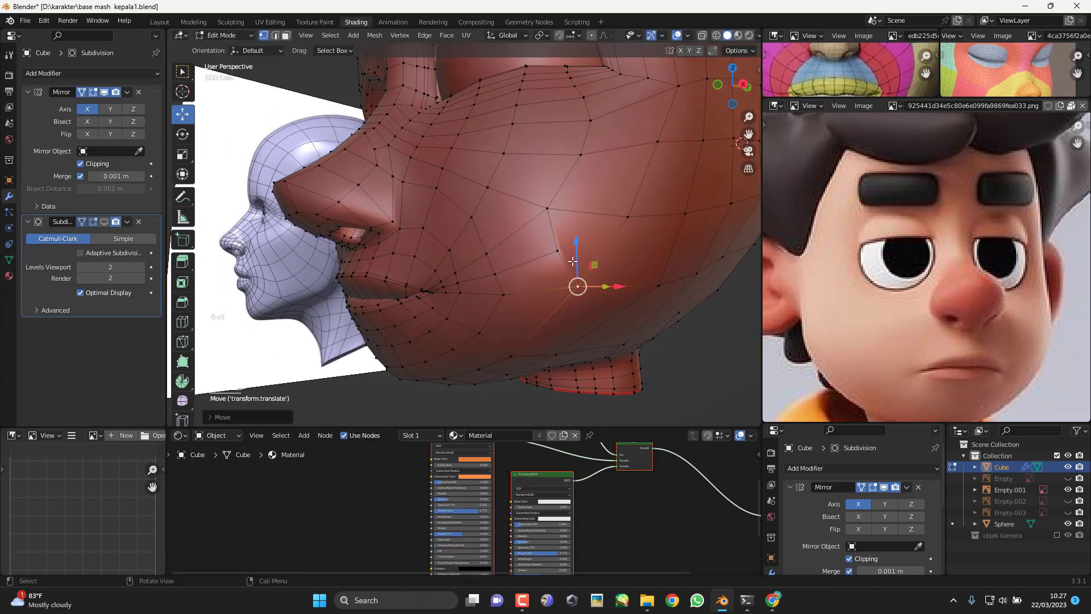
Step: Move the mid-cheek vertices and the two farther up toward the side of the head to smooth the cheek rows
click(559, 250)
key(g)
mouse_move(561, 250)
middle_down()
mouse_move(570, 212)
mouse_move(547, 243)
middle_up()
key(g)
click(559, 213)
click(619, 206)
key(g)
click(630, 206)
click(657, 134)
key(g)
click(656, 138)
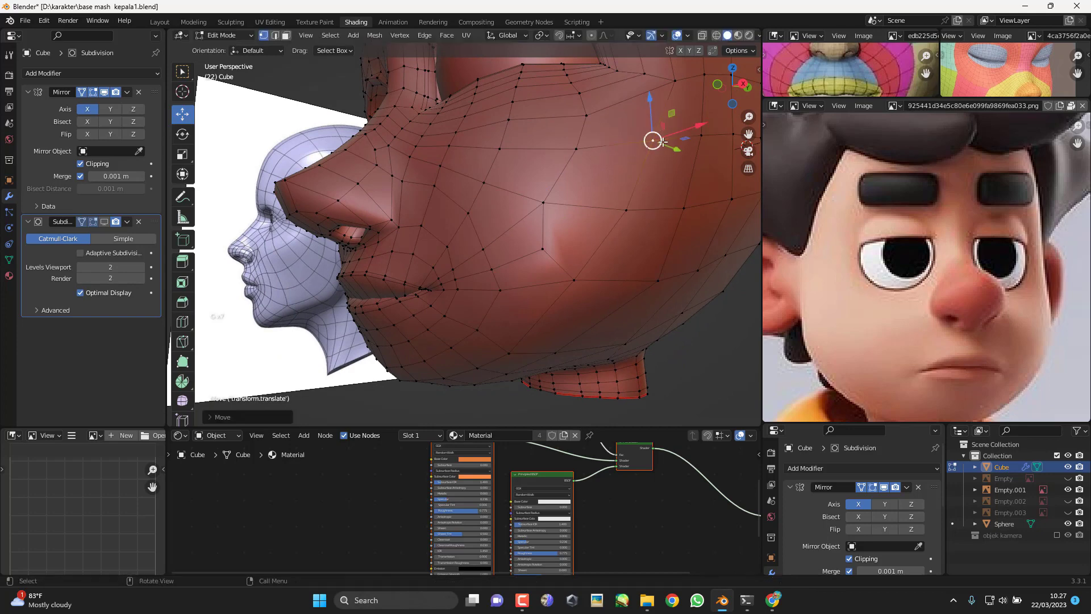
Step: In the right side view, move the upper-cheek vertices into line and rotate the selected pair to follow the row
middle_drag(656, 140, 643, 210)
key(KP_3)
shift+middle_drag(529, 225, 560, 262)
key(g)
click(564, 261)
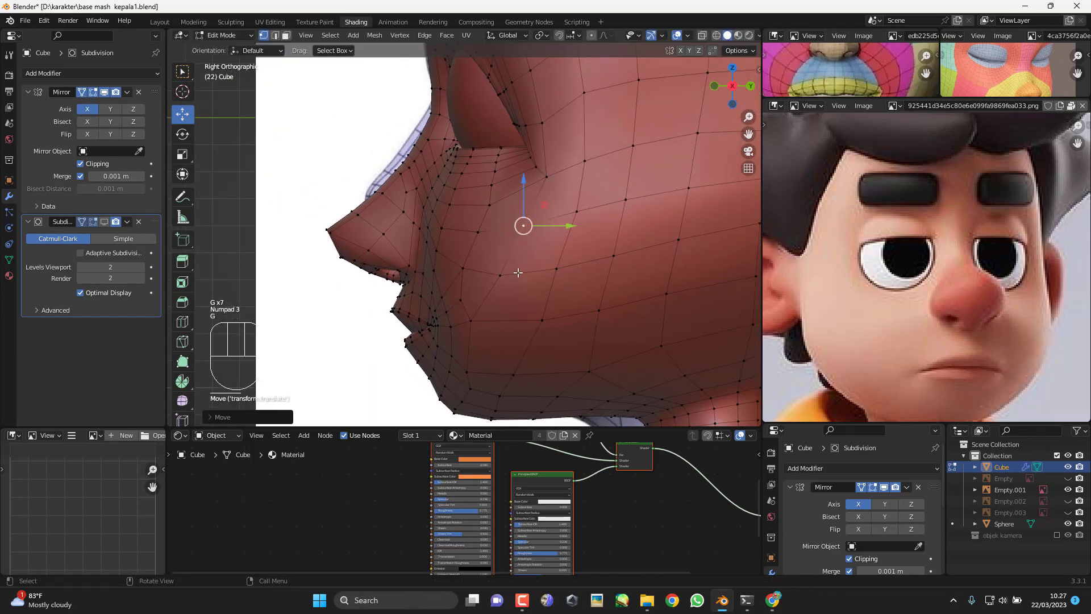
shift+click(500, 275)
key(g)
click(502, 276)
key(r)
click(570, 242)
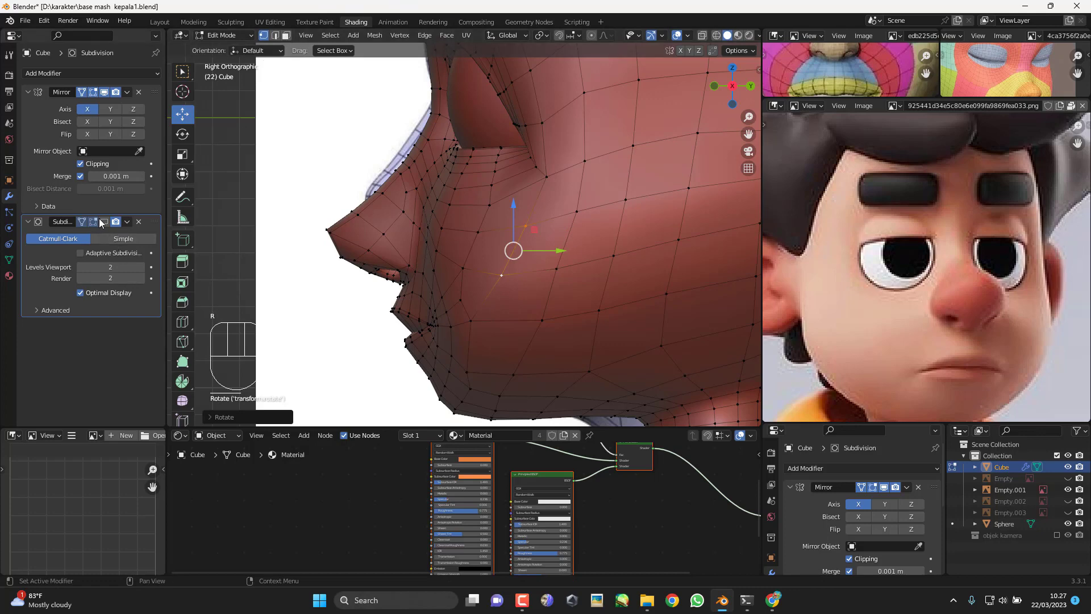
Step: Turn on the Subdivision modifier's viewport display to show the smoothed cheek surface while editing
middle_drag(380, 283, 534, 276)
middle_drag(544, 239, 622, 329)
key(Tab)
scroll(582, 264, up, 2)
middle_drag(583, 263, 539, 251)
Step: Remove the edge row running from the mouth corner up across the cheek
alt+shift+click(539, 251)
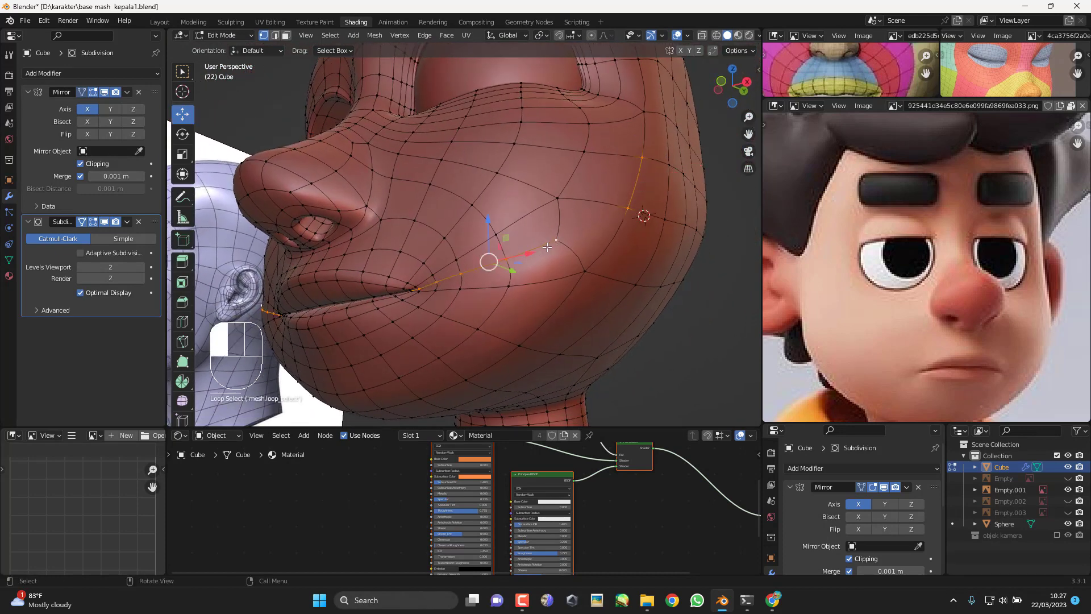
key(x)
click(508, 382)
Step: Bevel the diagonal edge row from beside the nose bridge to the mid-cheek with 1 segment, about 0.014 m wide
middle_drag(573, 340, 568, 250)
scroll(585, 246, down, 3)
alt+shift+click(484, 225)
scroll(485, 225, up, 2)
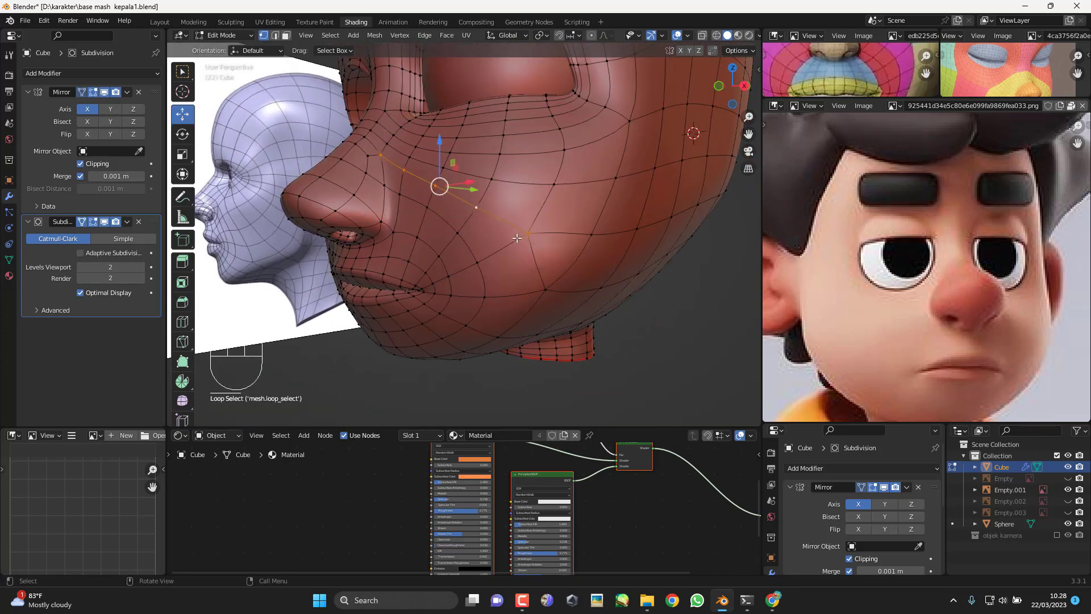
middle_drag(492, 216, 545, 245)
key(ctrl+b)
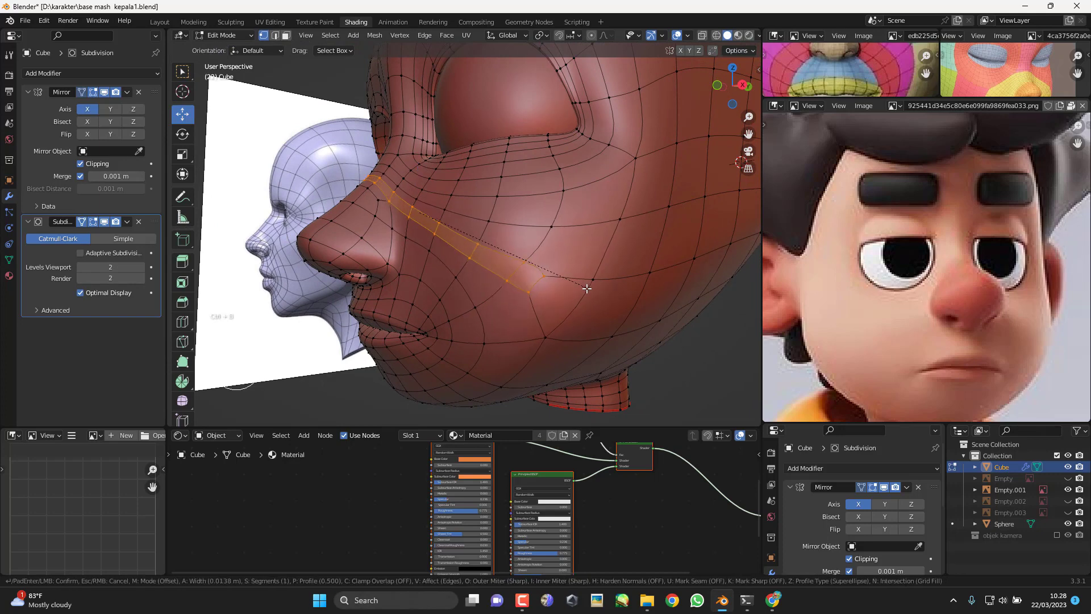
click(588, 289)
Step: Merge the extra vertices at the cheek end of the beveled row, using At Last for each pair
middle_drag(588, 289, 523, 246)
click(536, 278)
key(m)
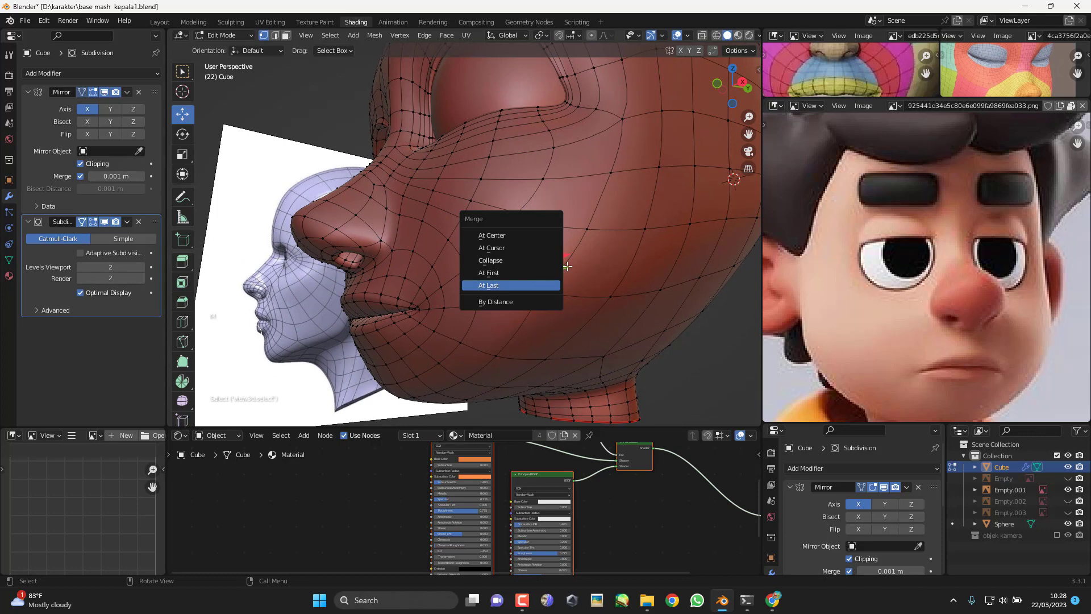
click(543, 284)
key(m)
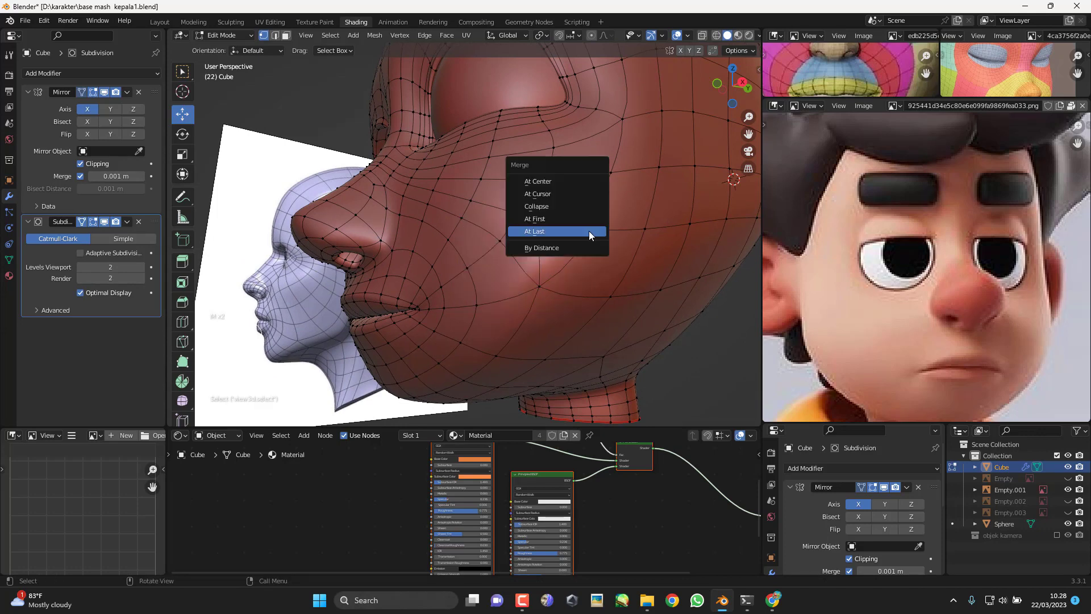
click(588, 230)
Step: Edge-slide the lower beveled row from the side of the nose to the mid-cheek to even its spacing
middle_drag(589, 231, 556, 273)
scroll(399, 196, up, 2)
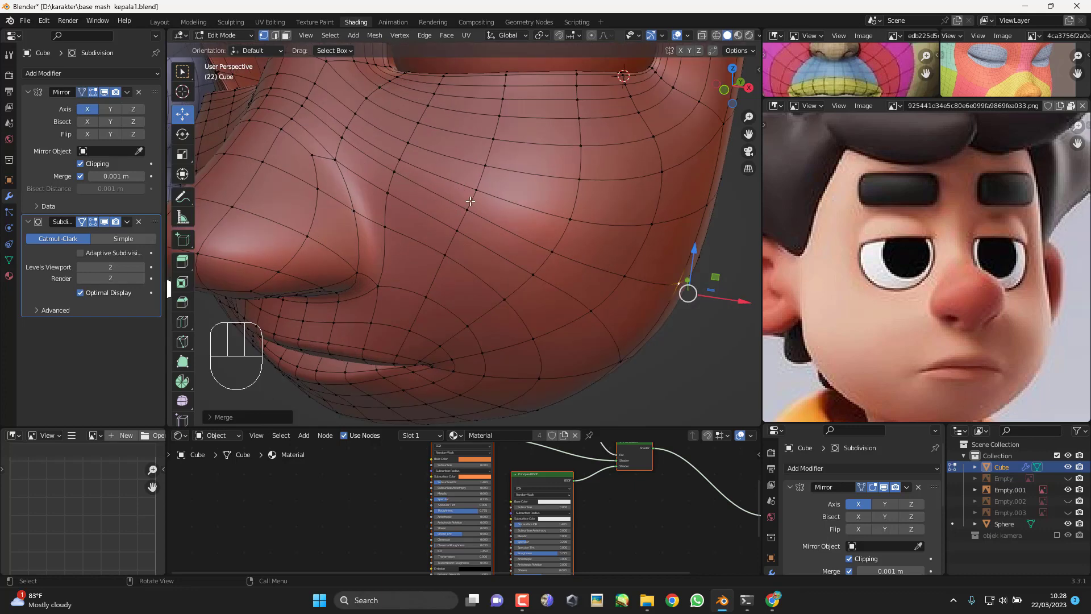
middle_drag(471, 201, 432, 234)
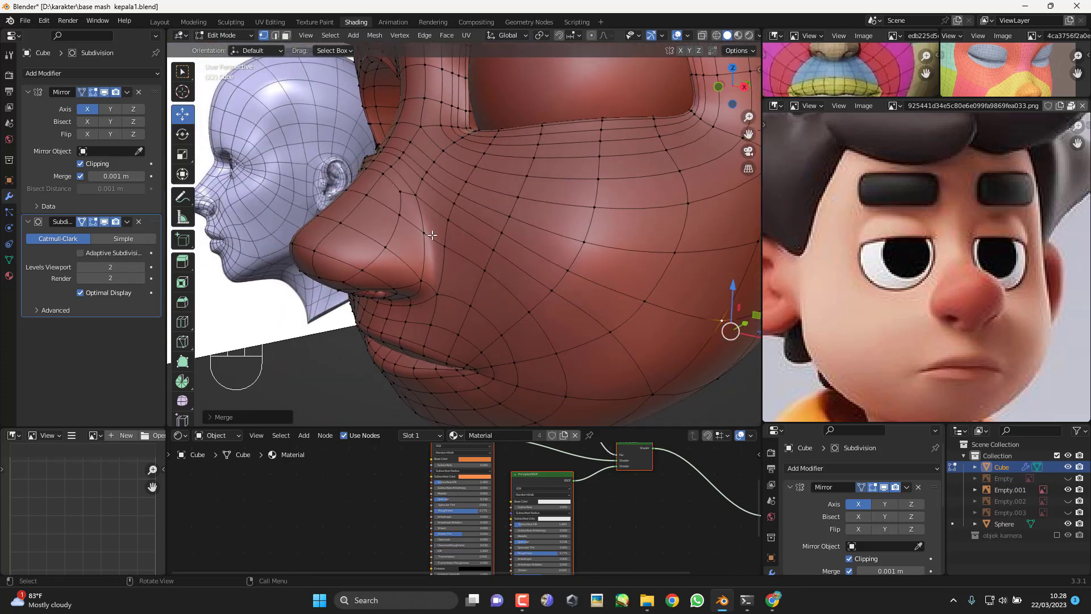
shift+click(430, 232)
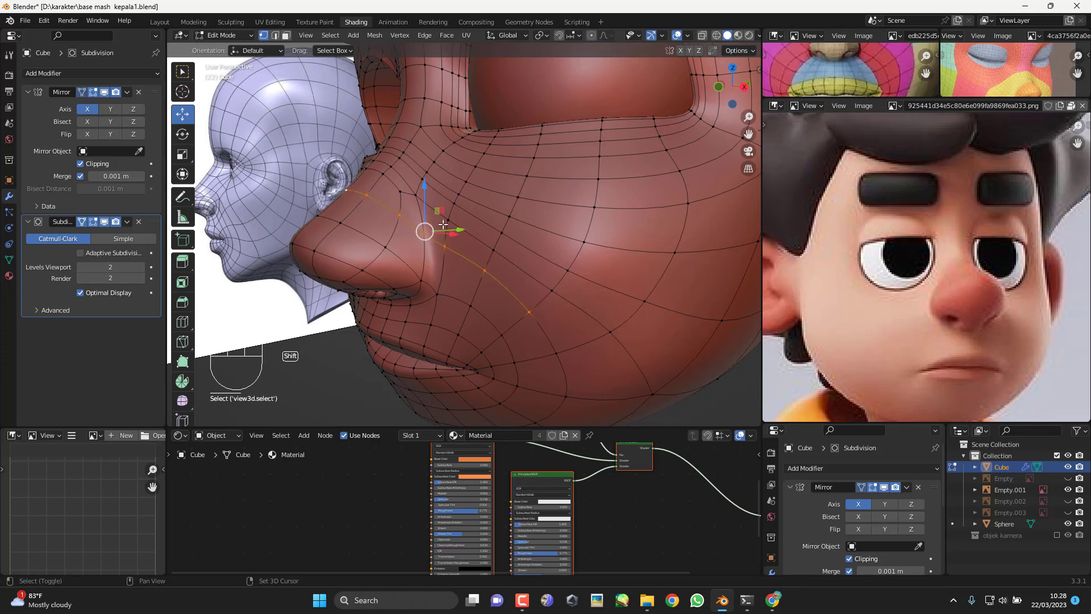
middle_drag(443, 225, 446, 199)
key(g)
key(g)
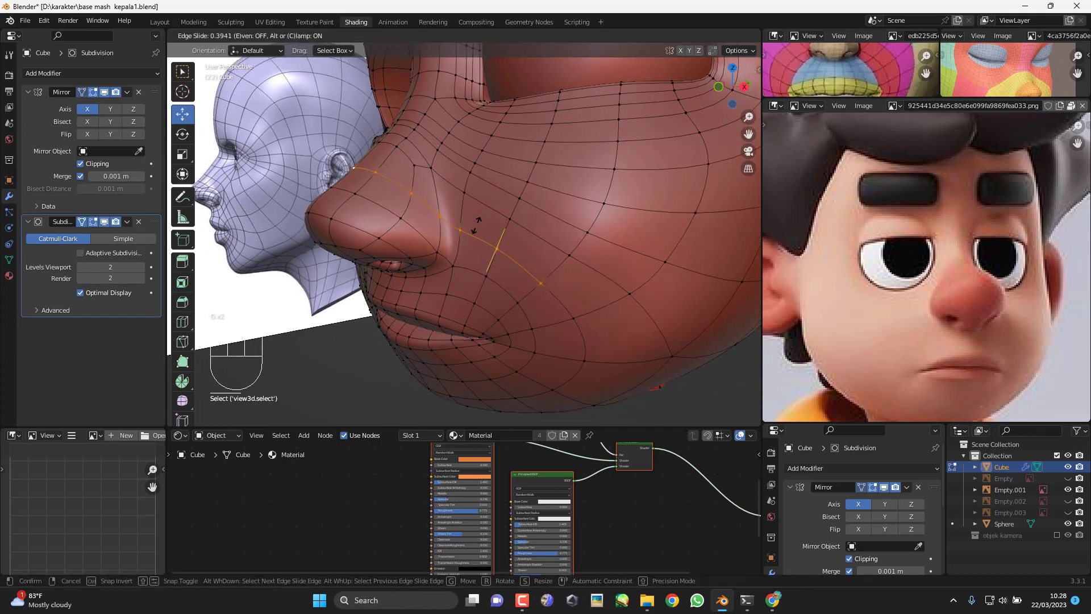
click(477, 225)
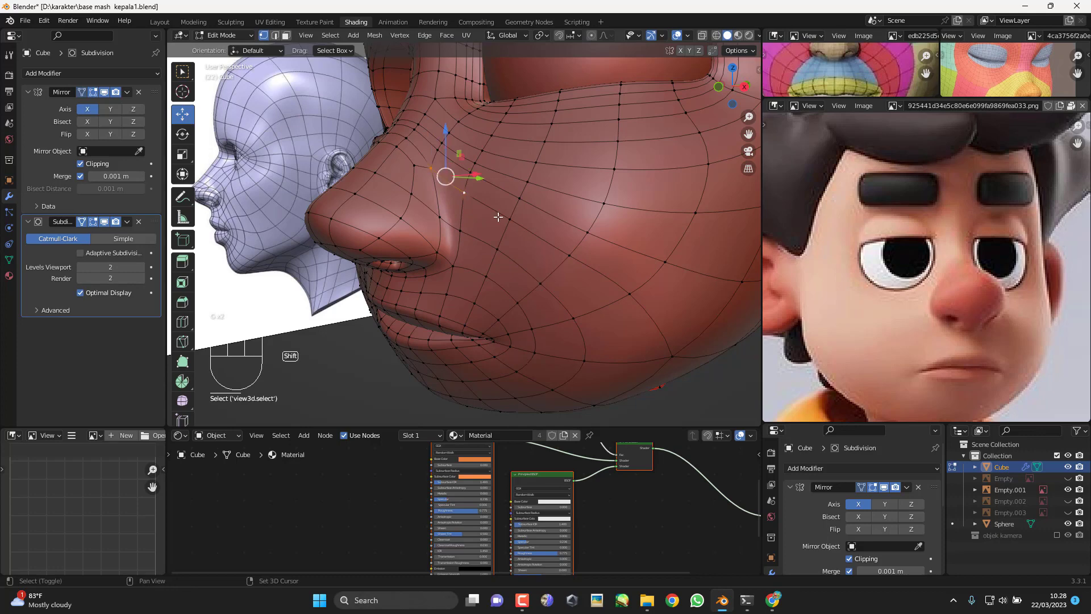
Step: Edge-slide the upper beveled row beside the nose to space it evenly between its neighbouring rows
key(g)
key(g)
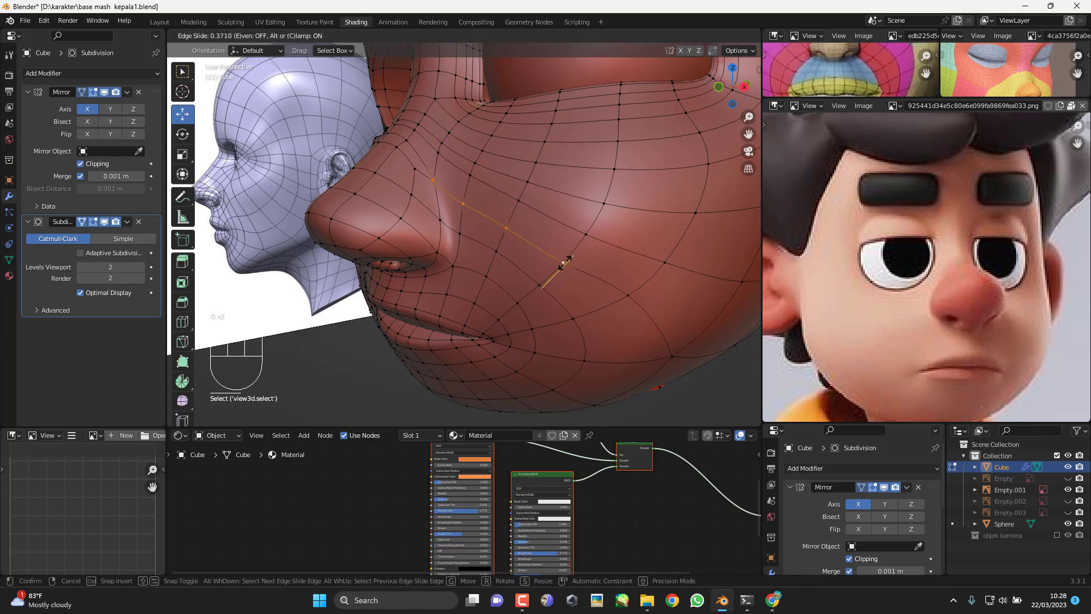
click(563, 264)
Step: Slide and move the outer mid-cheek vertices past the end of the beveled rows to round the cheek contour
click(627, 301)
key(g)
key(g)
click(629, 312)
middle_drag(635, 301, 601, 296)
key(g)
click(595, 300)
click(615, 286)
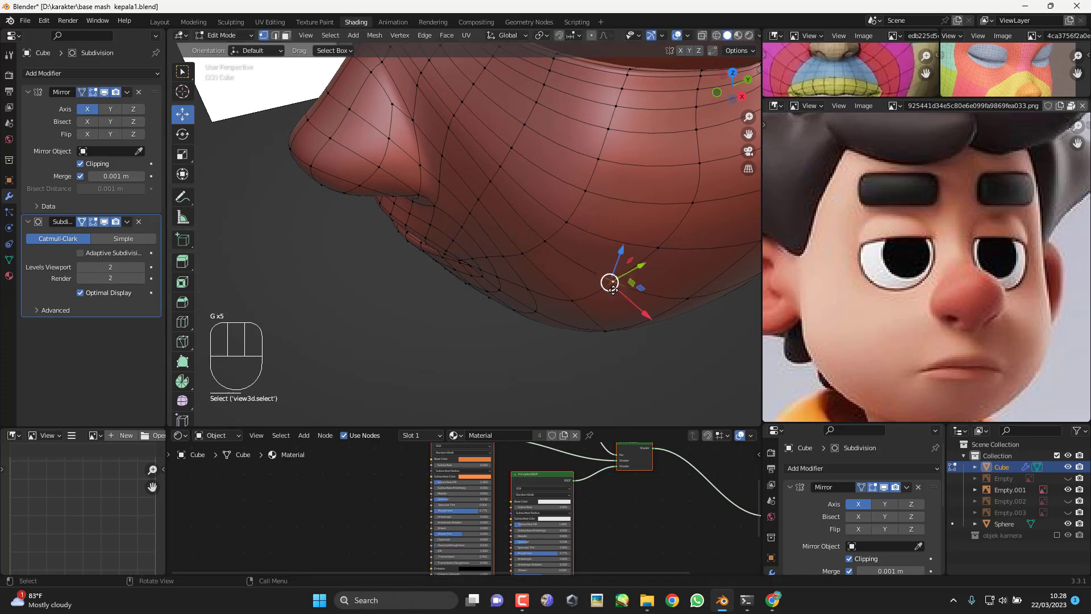
key(g)
click(612, 300)
Step: Slide the lower cheek vertex behind the mouth corner along its edge and move it to smooth the row
middle_drag(550, 253, 573, 184)
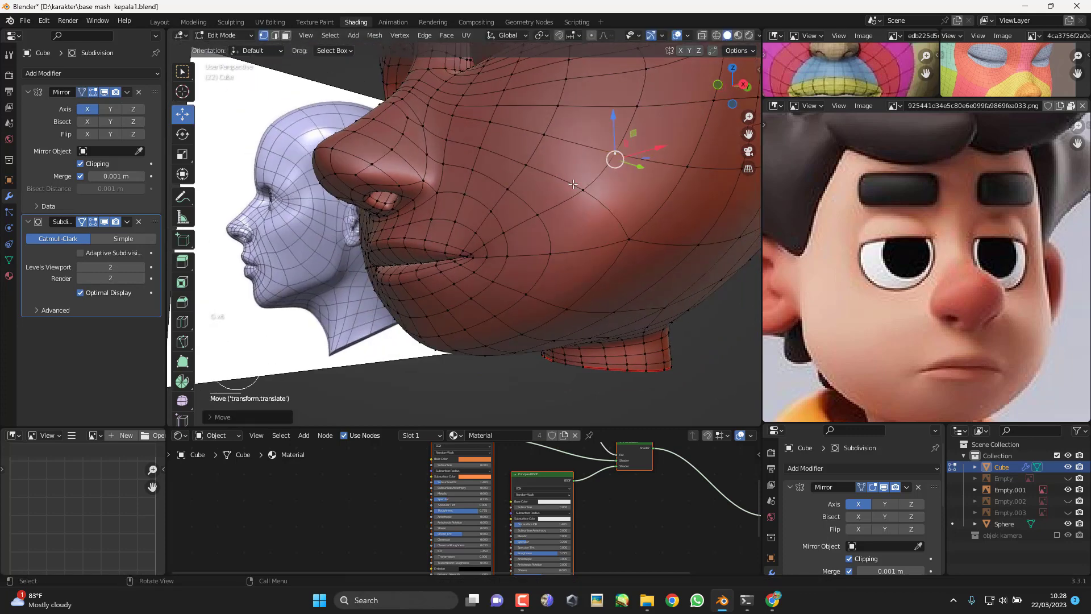
click(631, 236)
key(g)
key(g)
click(603, 219)
key(g)
click(601, 221)
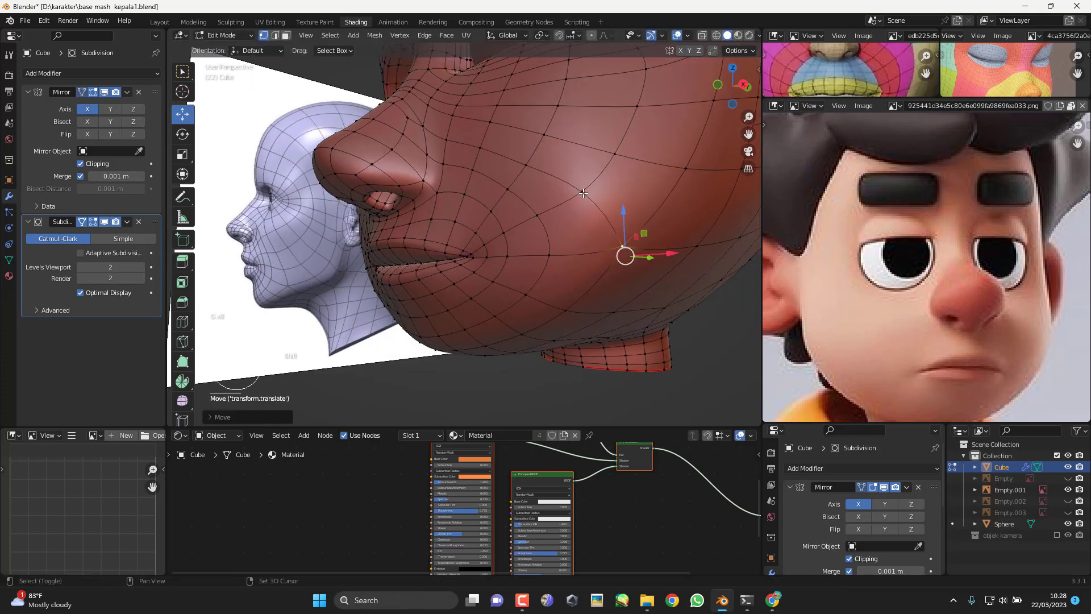
Step: Slide the mid-cheek vertex at the junction of the rows and nudge it forward toward the nose
click(588, 196)
key(g)
key(g)
click(581, 196)
key(g)
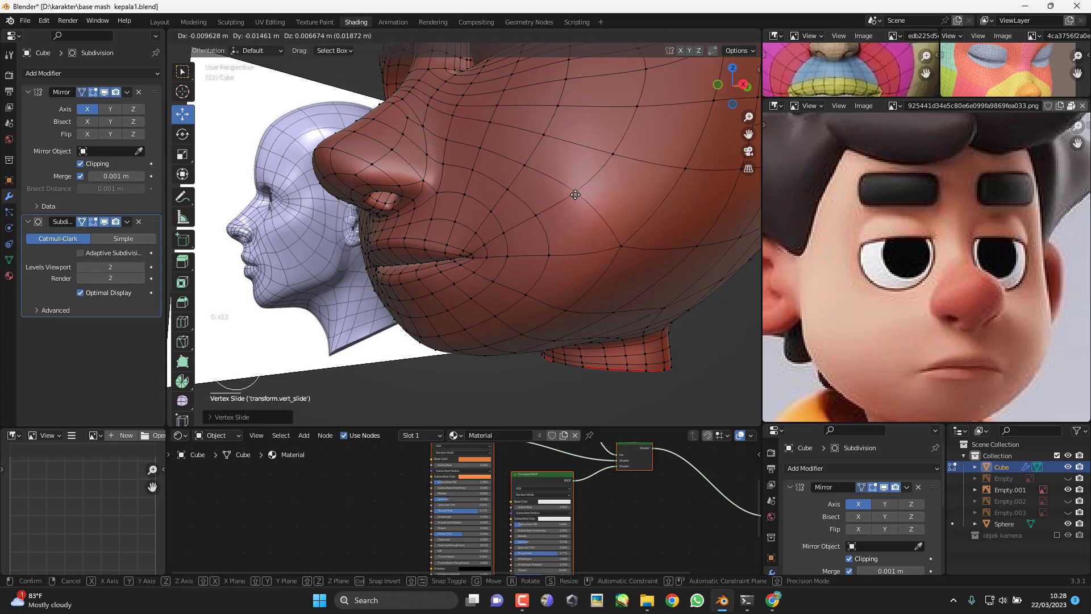
click(575, 195)
Step: Move the vertices beside the mouth corner and the vertex beside the nose wing to smooth the surface between them
middle_drag(576, 197, 532, 254)
click(504, 257)
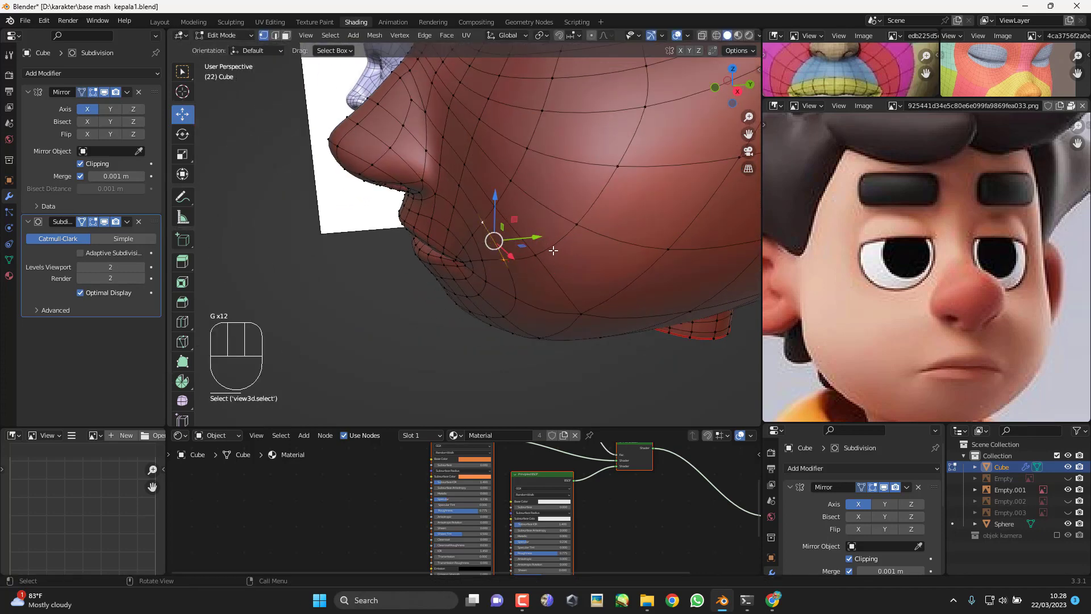
key(g)
click(535, 261)
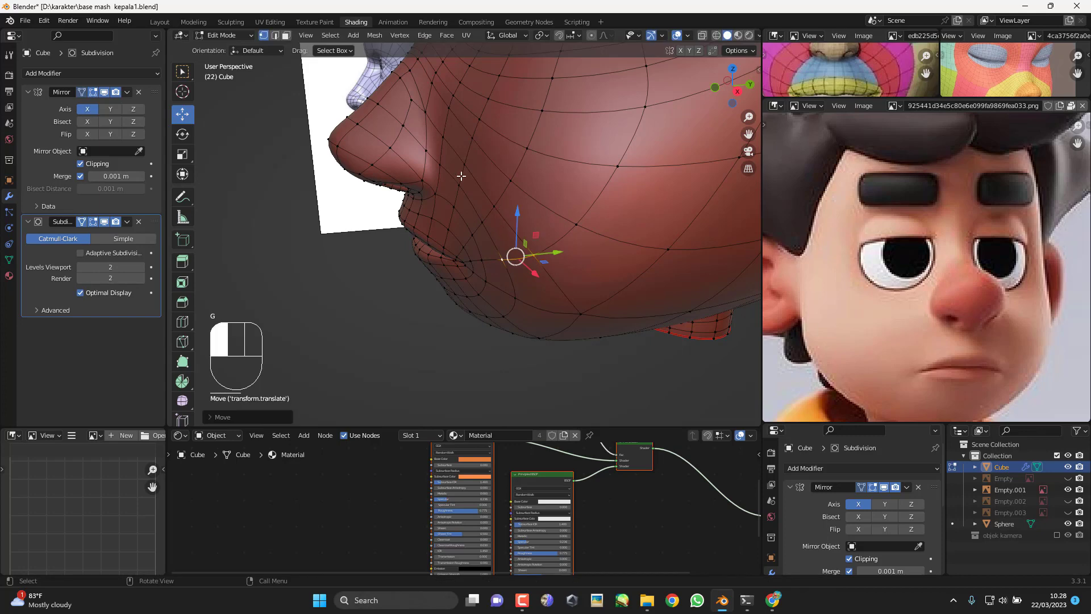
click(465, 171)
key(g)
click(478, 181)
Step: Edge-slide the short row running from the side of the nose onto the cheek slightly downward
middle_drag(480, 181, 563, 180)
shift+middle_drag(563, 179, 560, 267)
middle_drag(560, 267, 520, 256)
click(436, 210)
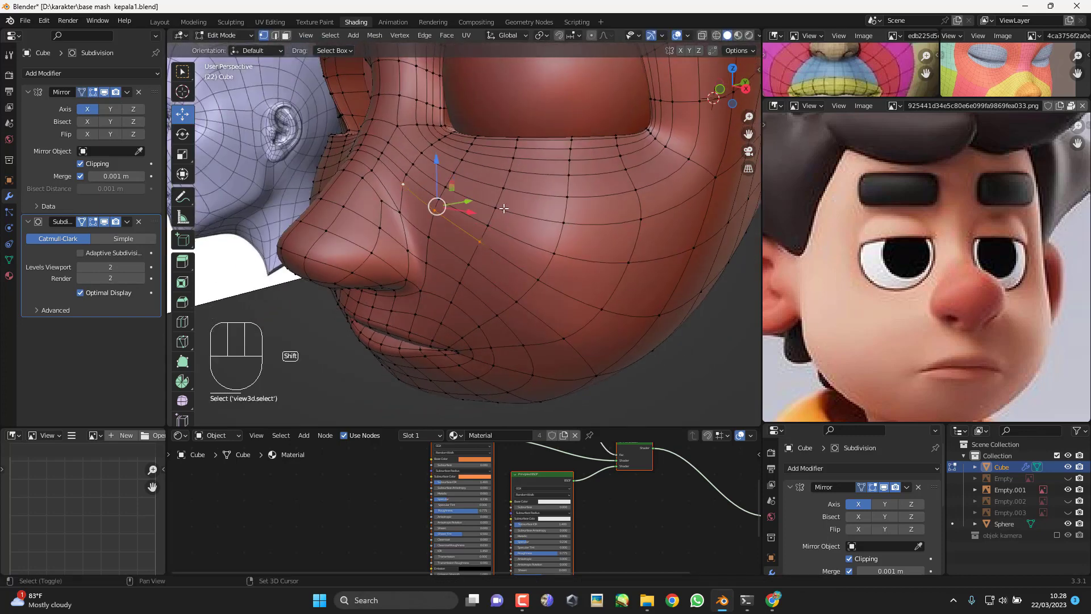
key(g)
key(g)
click(567, 221)
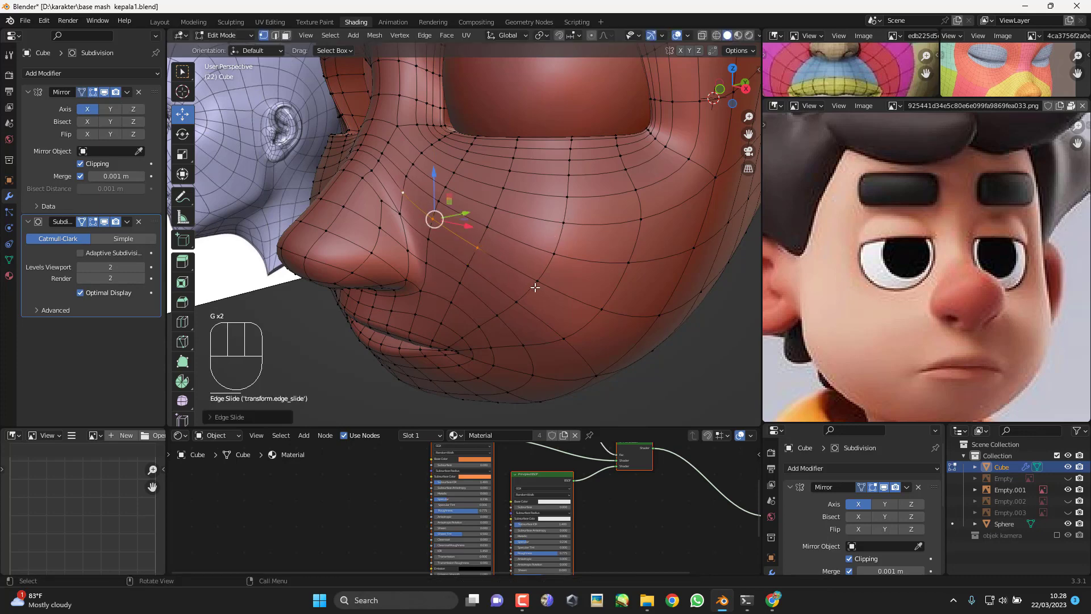
Step: Move the lower outer cheek vertex and slide the upper cheek vertex below the eye to even their rows
middle_drag(591, 310, 574, 274)
key(g)
click(600, 287)
click(557, 186)
key(g)
key(g)
click(596, 183)
Step: Select the neighbouring front-cheek vertices, move them and rotate them to follow the cheek's curvature
click(542, 198)
shift+click(479, 184)
middle_drag(479, 184, 572, 229)
key(g)
click(573, 230)
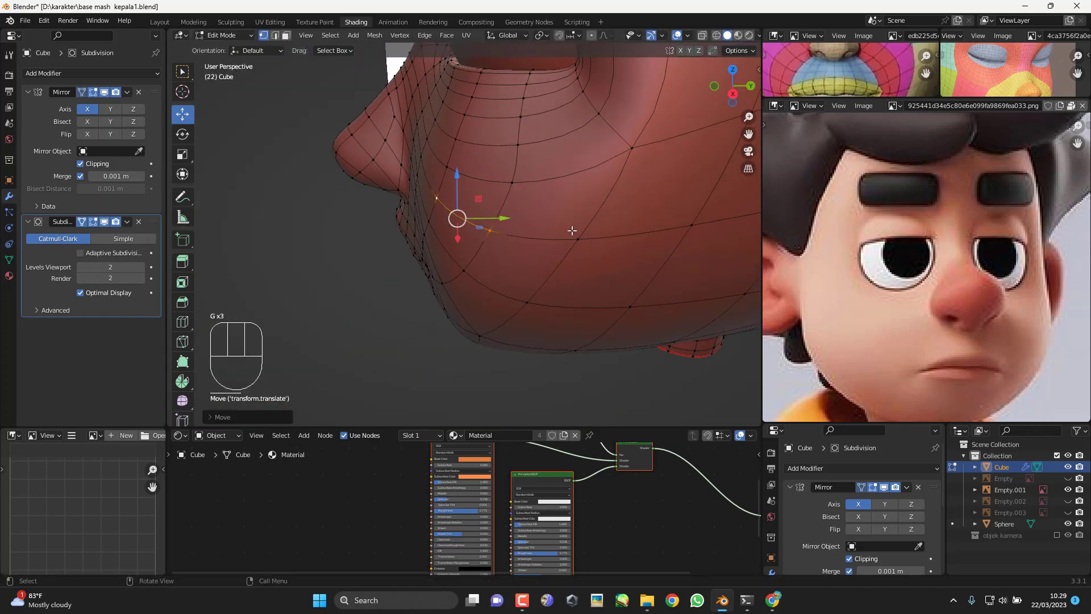
key(r)
click(585, 243)
Step: Slide the cheek vertex below the eye along its horizontal edge by a factor of about 0.06
click(522, 145)
key(g)
key(g)
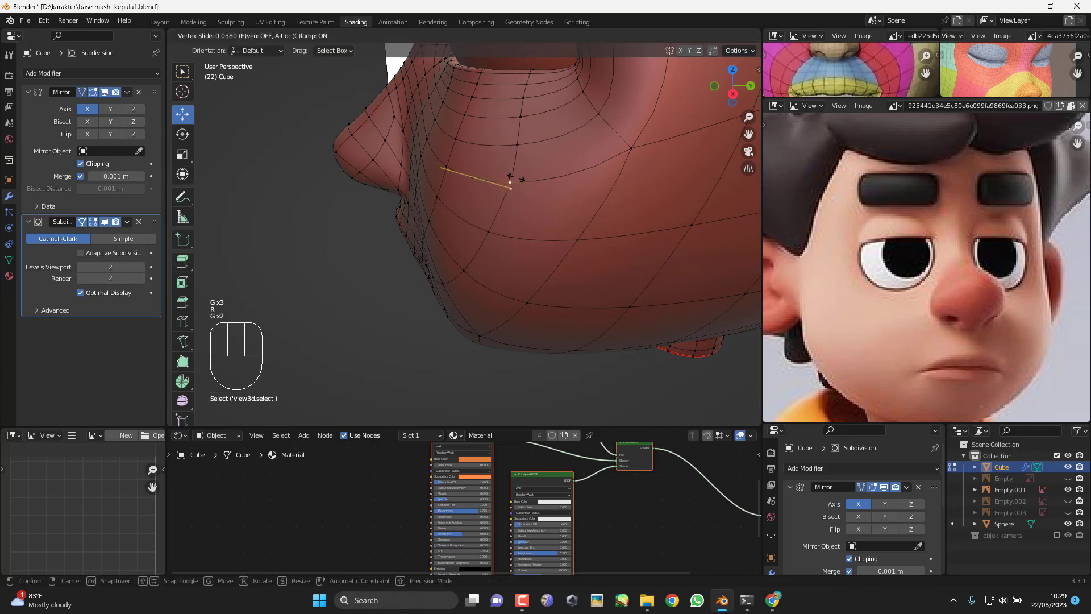
click(512, 178)
Step: Examine the face from the front and at an angle for uneven edge rows across the cheeks
middle_drag(511, 178, 629, 285)
key(KP_1)
key(Tab)
key(Tab)
click(646, 301)
key(KP_1)
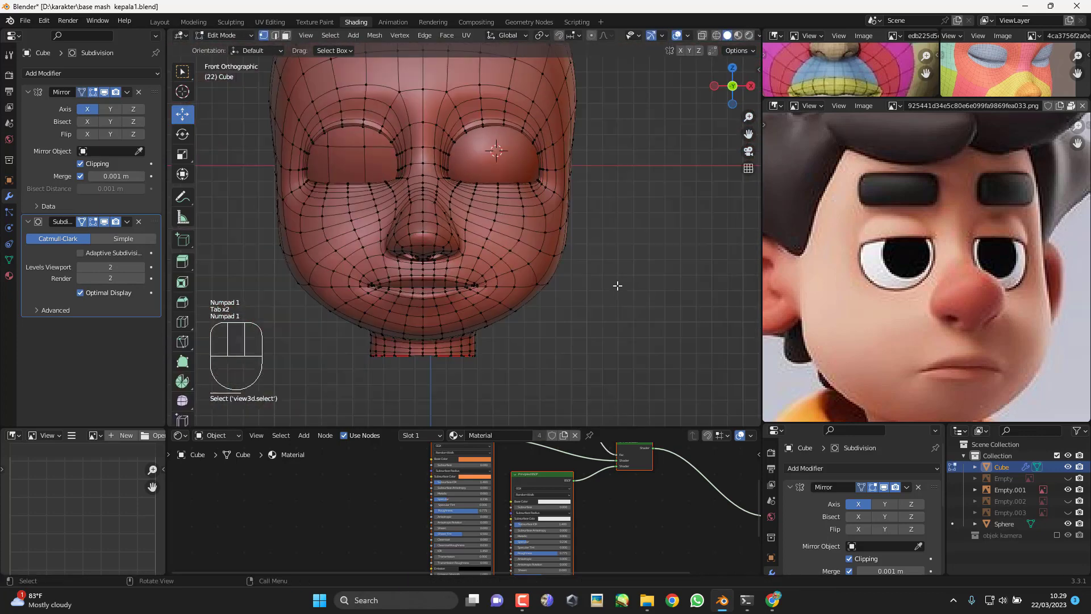
scroll(586, 267, up, 3)
middle_drag(708, 270, 465, 212)
key(KP_1)
Step: Remove the edge loop that runs over the nose bridge and across both cheeks
scroll(547, 237, up, 3)
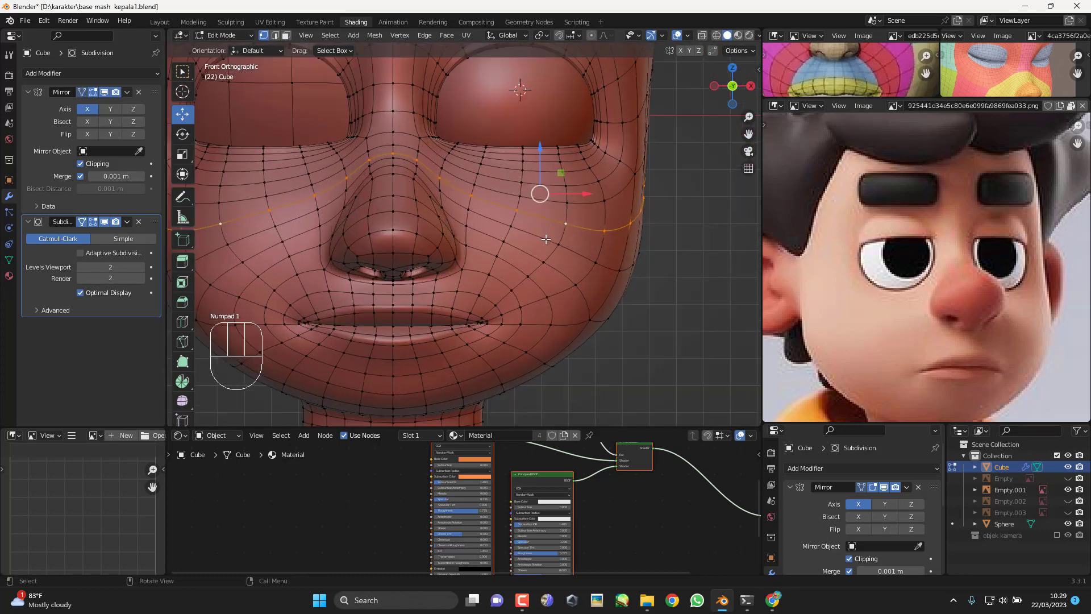
key(x)
click(547, 239)
click(710, 319)
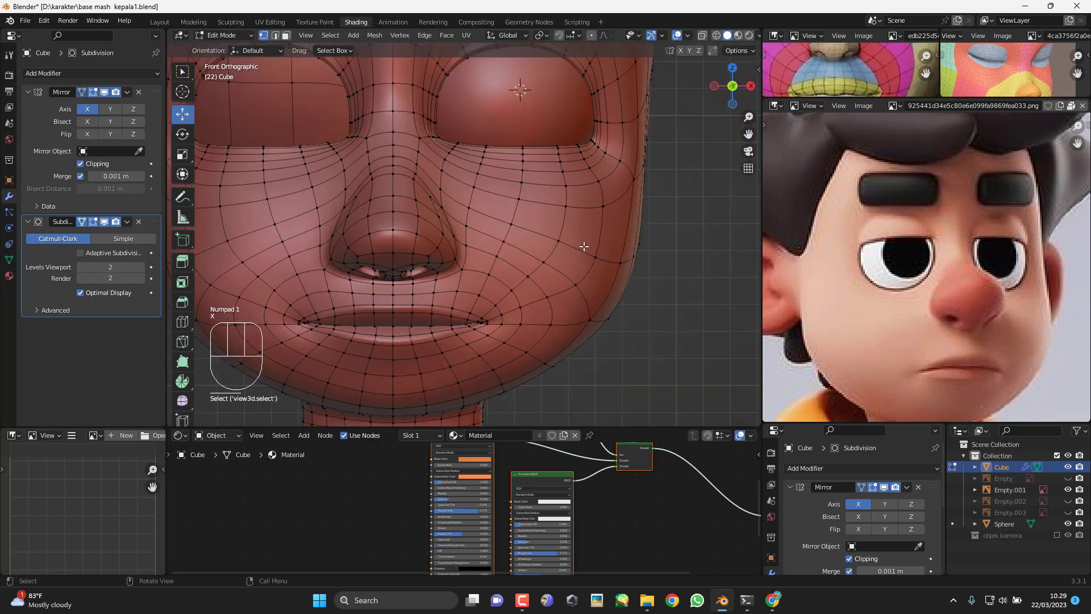
Step: Edge-slide the remaining loop over the nose bridge and cheeks by a factor of about 0.17 and check the face's rows
key(g)
key(g)
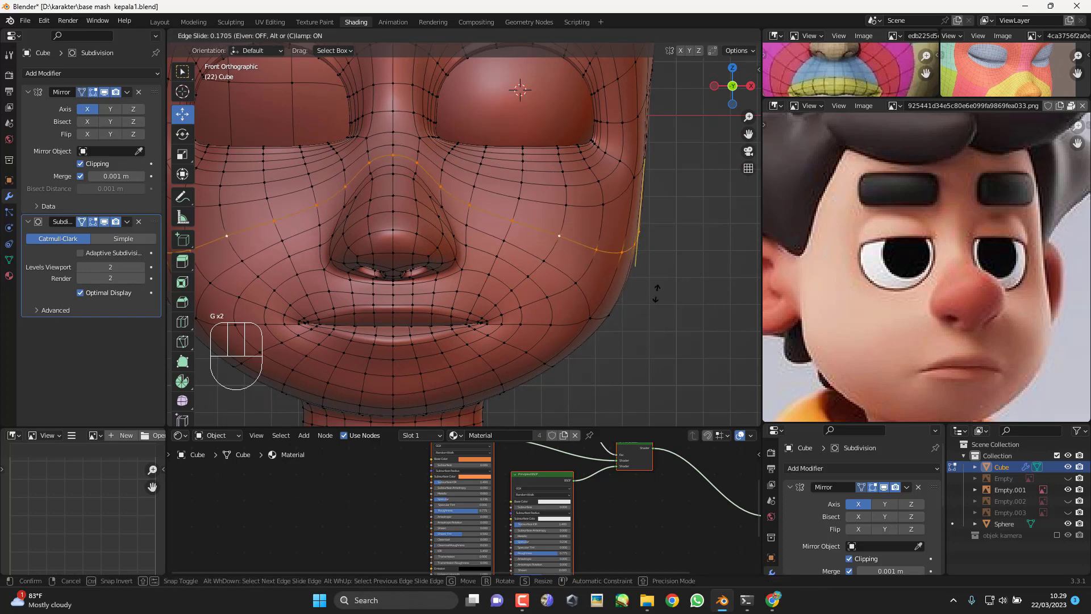
click(657, 294)
middle_drag(657, 293, 612, 329)
key(KP_3)
key(Tab)
key(Tab)
scroll(519, 268, up, 2)
scroll(518, 253, up, 3)
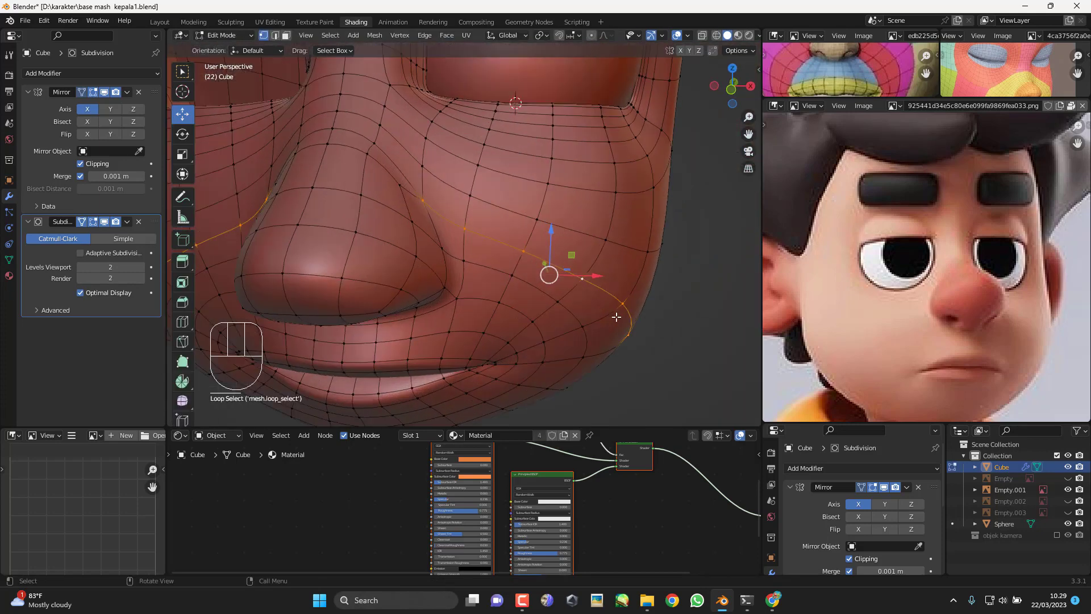
Step: Edge-slide the loop running over the nose bridge and cheeks to even its spacing with the neighbouring rows
alt+click(548, 268)
key(g)
key(g)
click(605, 313)
Step: Edge-slide the next loop across the upper cheek below the eye to even out the row spacing
middle_drag(606, 313, 593, 188)
alt+click(589, 182)
shift+middle_drag(680, 195, 595, 275)
key(g)
key(g)
click(595, 275)
Step: Edge-slide the loop curving closely around the underside of the eye by a factor of about 0.24
click(550, 219)
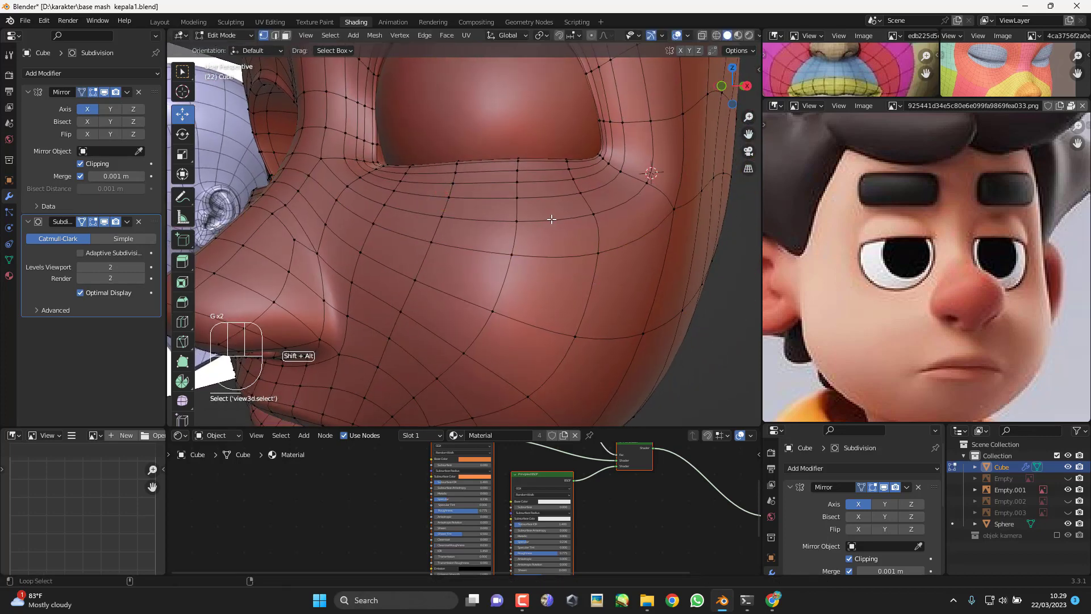
alt+click(552, 221)
key(g)
key(g)
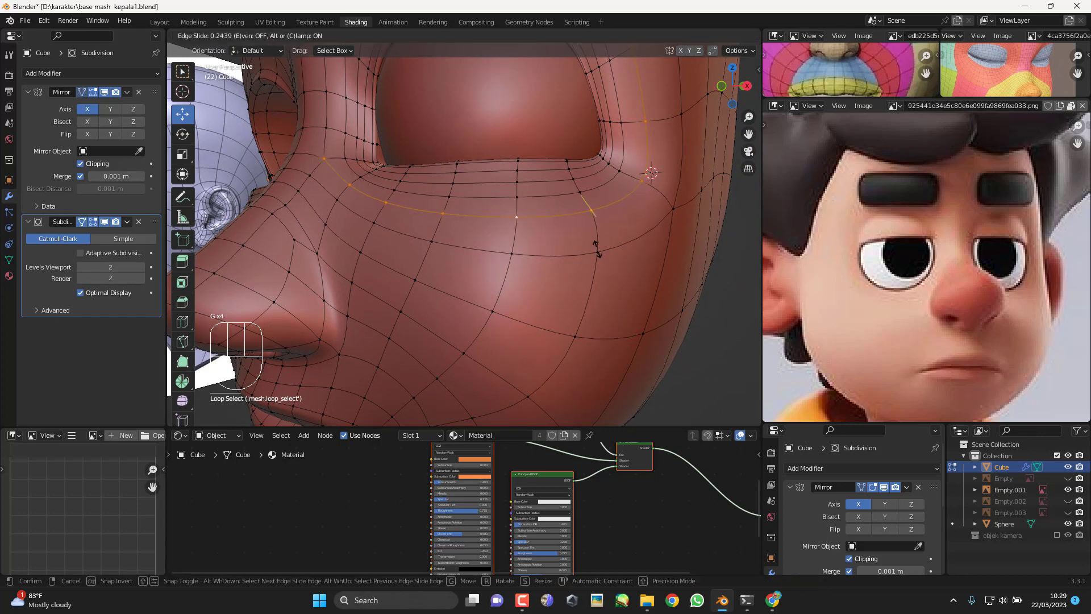
click(597, 249)
Step: Leave mesh editing and examine the smoothed face from the front and the lower eyelid from above
scroll(595, 242, down, 2)
middle_drag(595, 241, 622, 261)
scroll(620, 265, down, 4)
key(Tab)
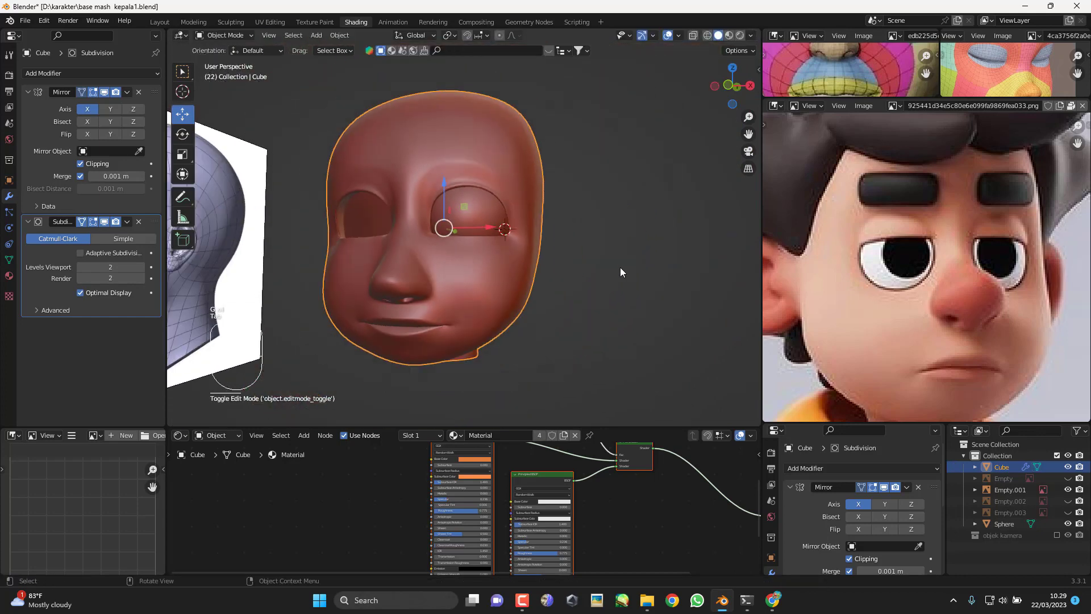
key(KP_1)
middle_drag(614, 302, 543, 369)
scroll(475, 284, up, 3)
middle_drag(474, 283, 520, 248)
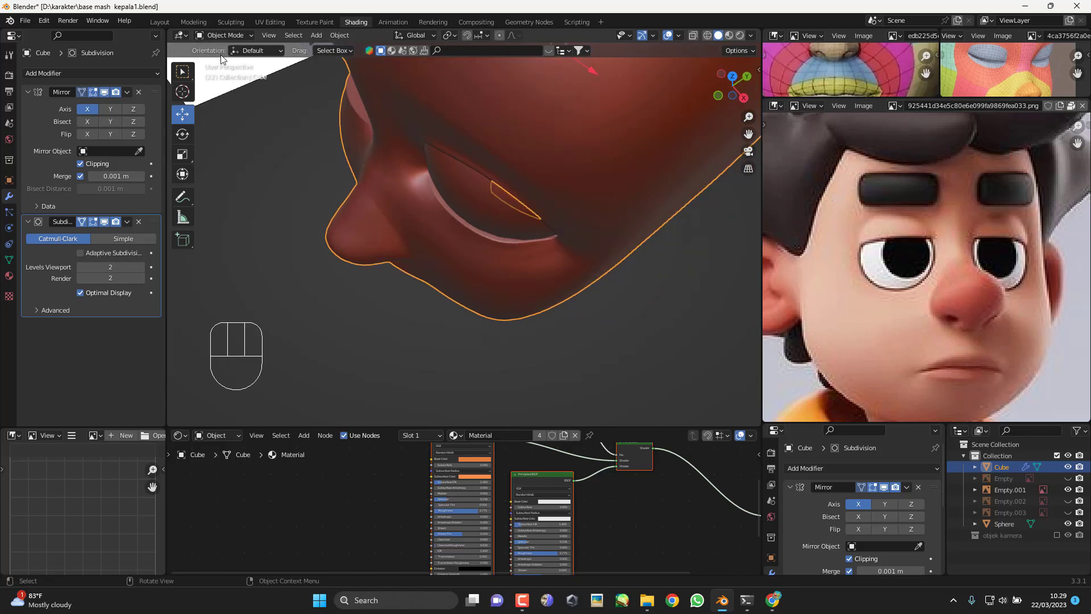
Step: Switch the head to Sculpt Mode and set up the Grab brush with a radius of 97 px
click(229, 37)
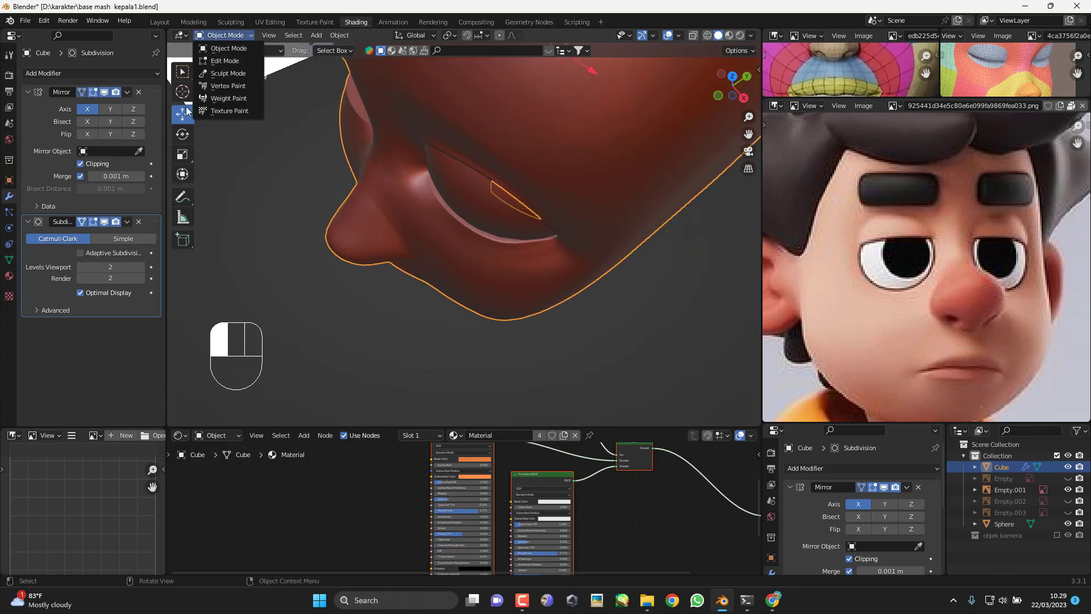
click(228, 73)
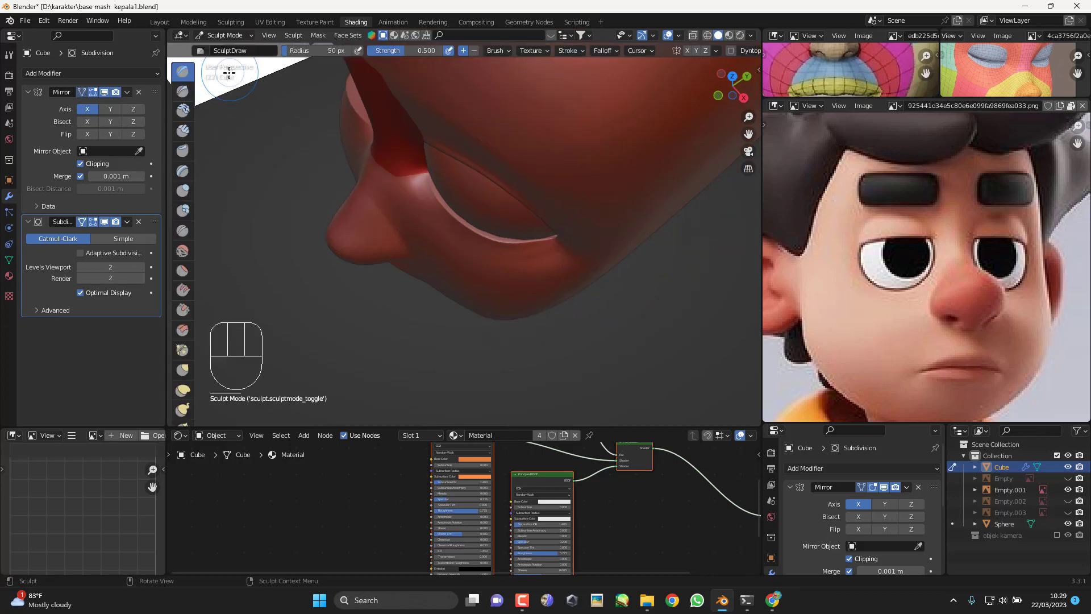
click(182, 370)
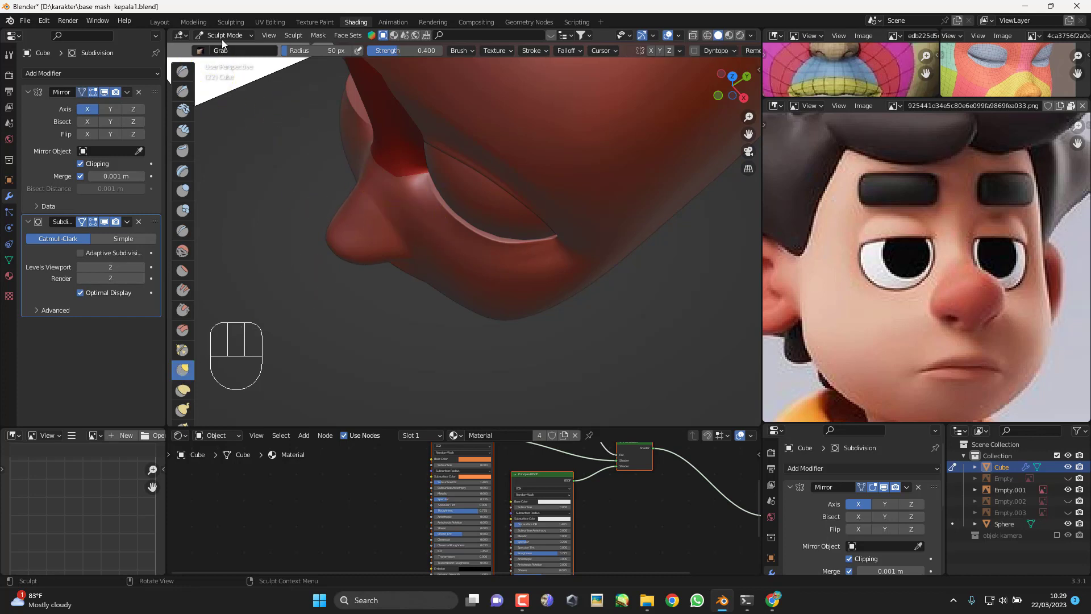
middle_drag(431, 259, 350, 294)
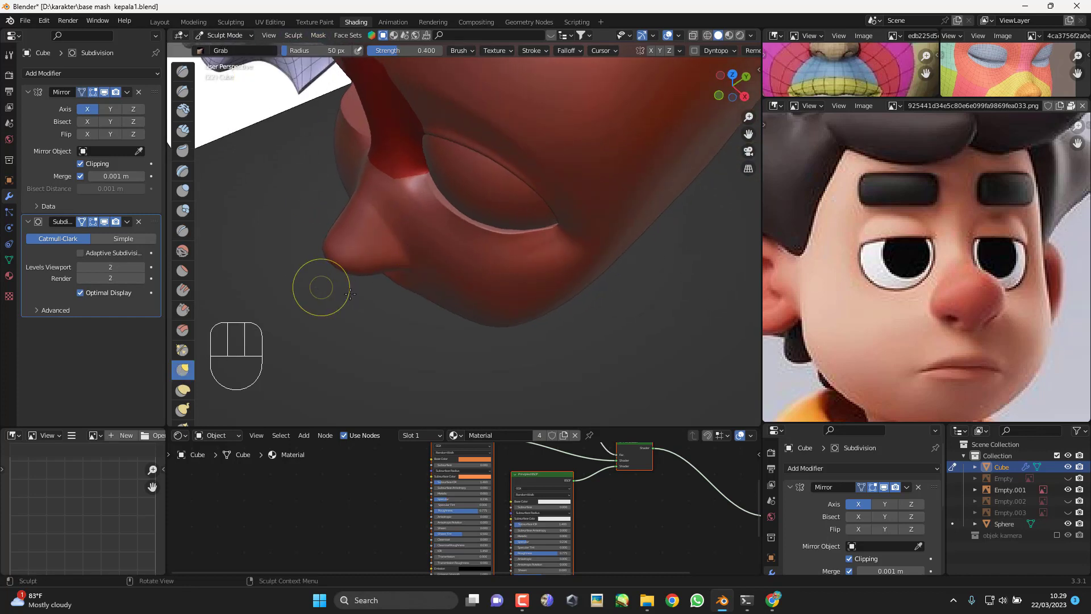
key(f)
click(446, 321)
mouse_move(483, 321)
middle_down()
mouse_move(454, 288)
mouse_move(471, 274)
middle_up()
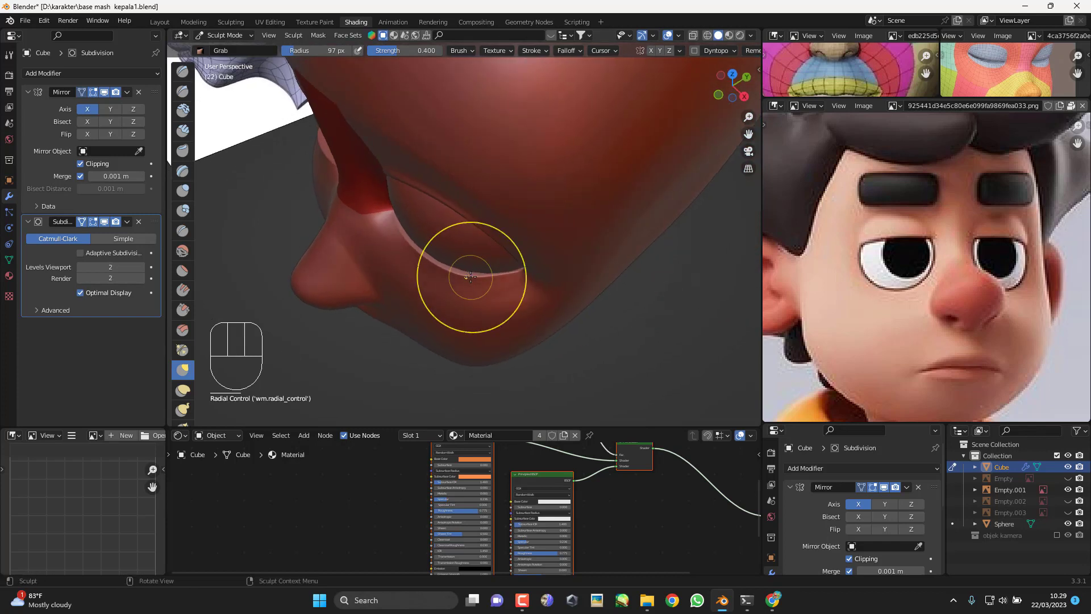
Step: Nudge the lower eyelid rim near the outer eye corner slightly with the Grab brush and check the face
scroll(469, 284, up, 3)
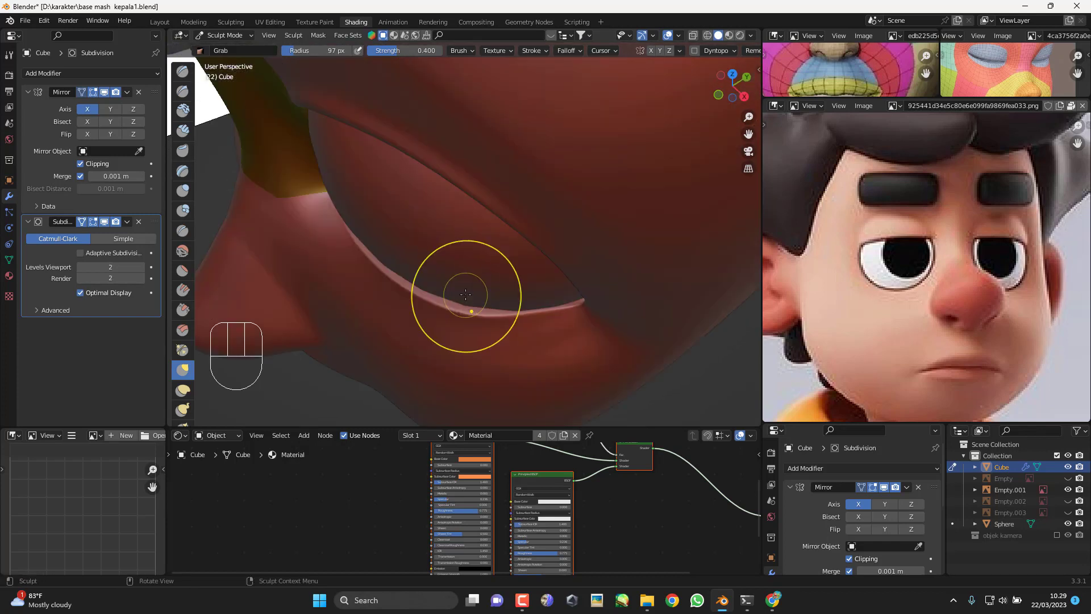
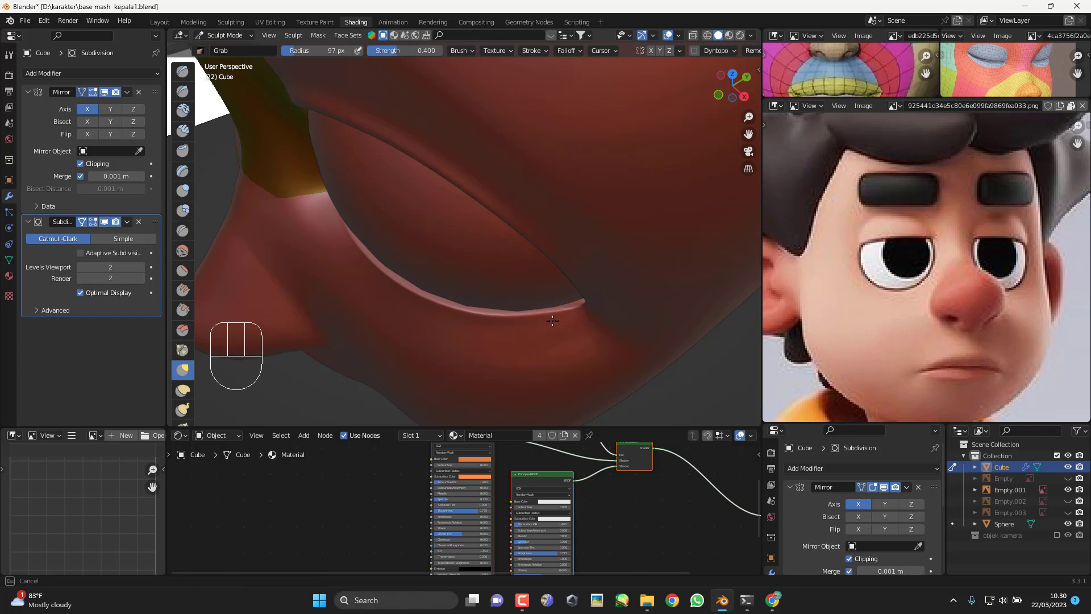
mouse_move(553, 320)
middle_down()
mouse_move(639, 288)
mouse_move(586, 263)
mouse_move(585, 279)
middle_up()
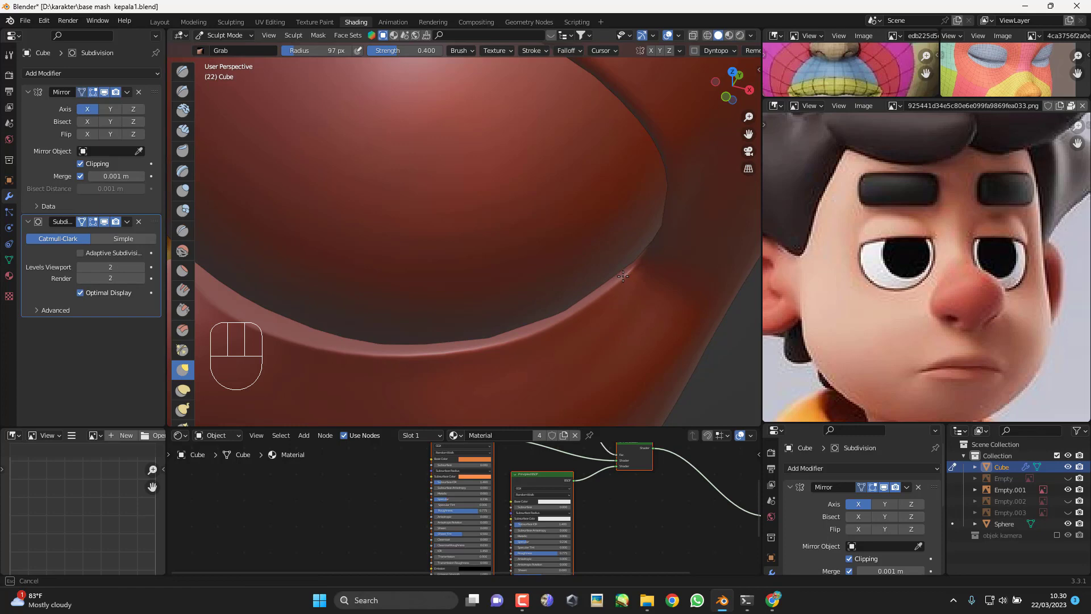
drag(623, 276, 624, 278)
mouse_move(628, 287)
middle_down()
mouse_move(624, 254)
mouse_move(602, 239)
mouse_move(599, 250)
middle_up()
mouse_move(599, 250)
middle_down()
mouse_move(584, 280)
mouse_move(632, 268)
mouse_move(567, 241)
middle_up()
scroll(632, 269, down, 5)
key(KP_1)
scroll(566, 241, down, 1)
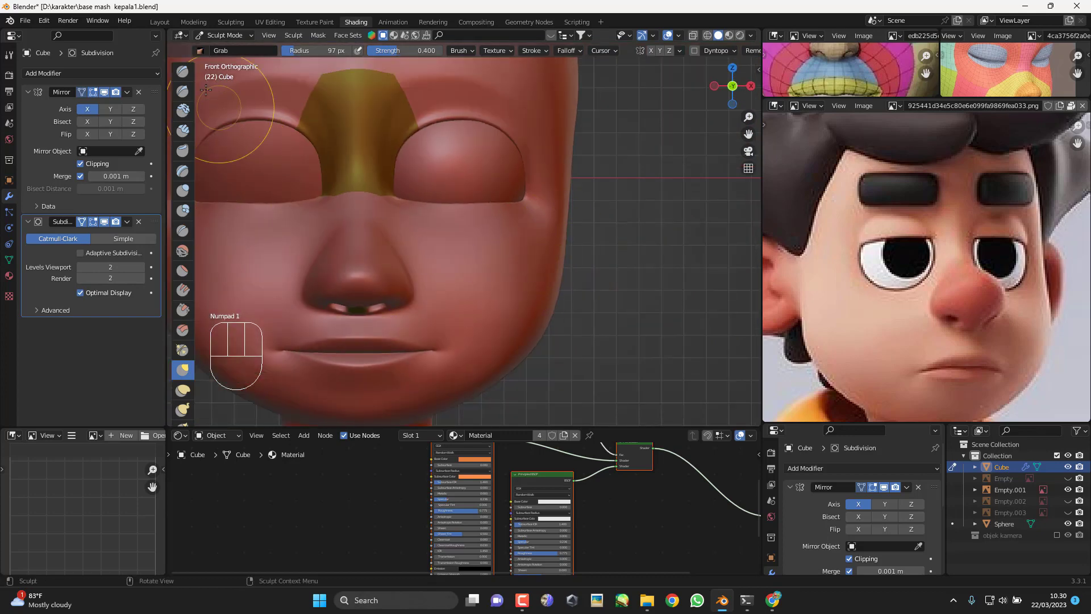
Step: Return to Object Mode and examine the head's shape from the front, the side and several angles
click(227, 35)
click(228, 48)
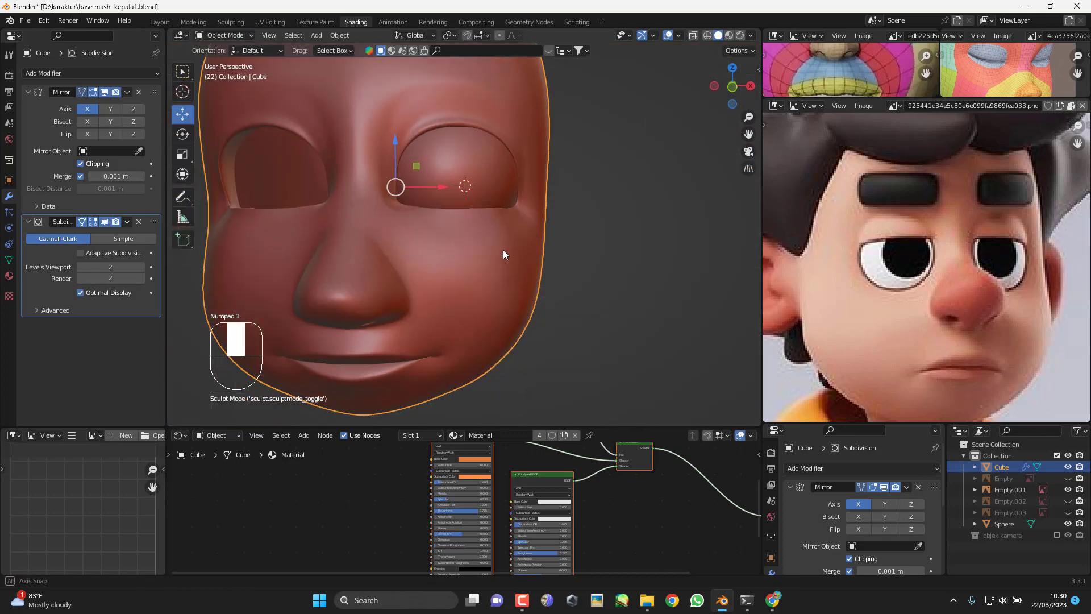
mouse_move(503, 250)
middle_down()
mouse_move(583, 313)
mouse_move(601, 357)
mouse_move(561, 299)
mouse_move(497, 374)
mouse_move(548, 296)
mouse_move(605, 274)
mouse_move(593, 252)
middle_up()
click(560, 298)
key(KP_1)
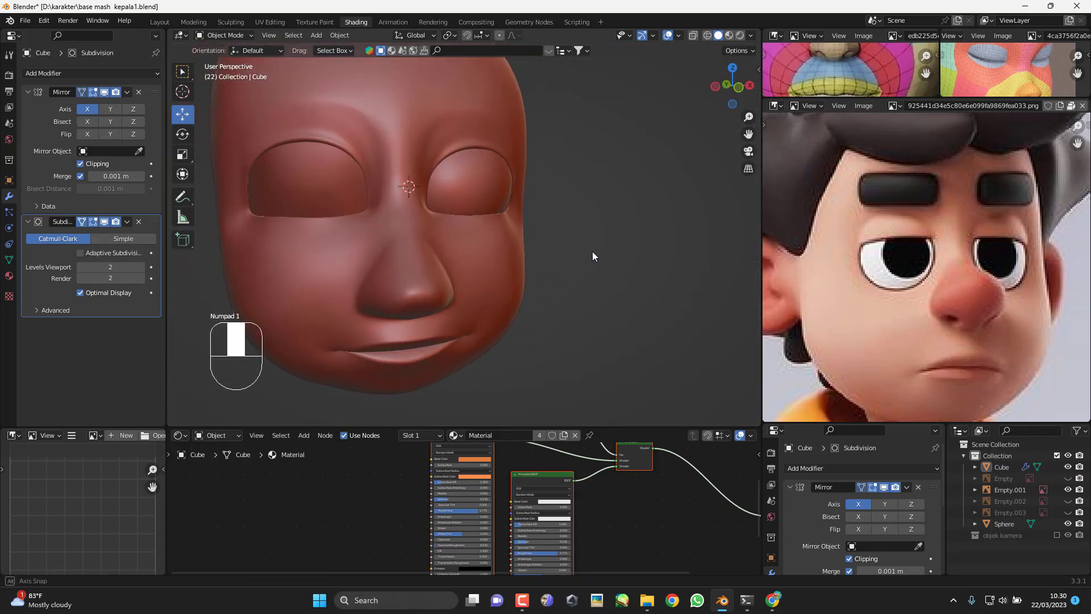
scroll(591, 253, down, 2)
middle_drag(549, 283, 490, 285)
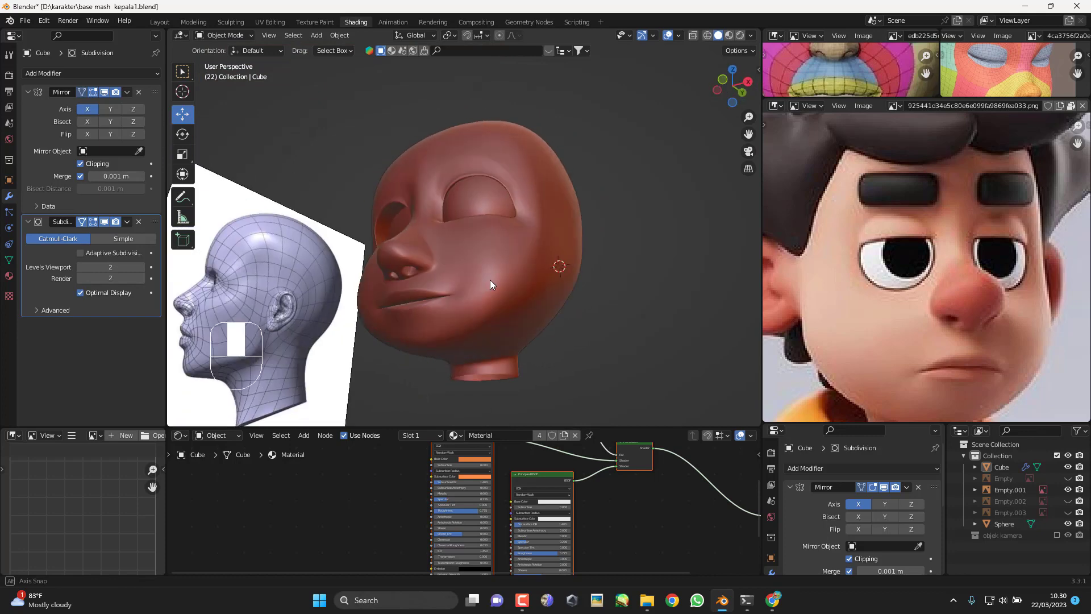
key(KP_3)
scroll(511, 290, up, 5)
middle_drag(518, 323, 661, 320)
scroll(483, 292, down, 2)
middle_drag(480, 292, 513, 325)
key(KP_1)
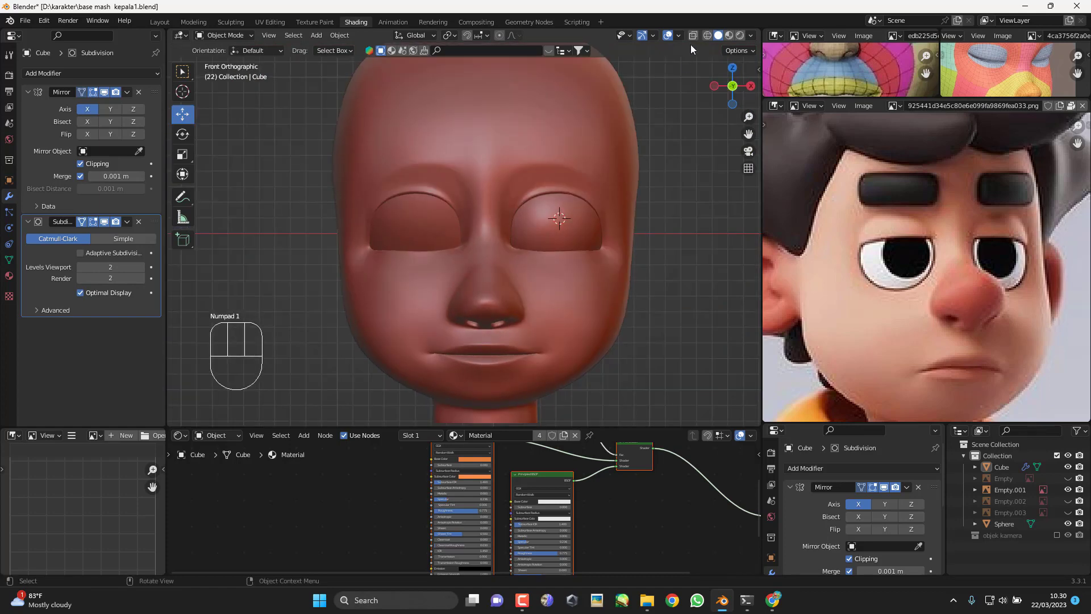
Step: Show the head in Material Preview and check how the eyeball sits in the face from the front and at an angle
click(731, 36)
scroll(528, 264, down, 3)
mouse_move(527, 265)
middle_down()
mouse_move(568, 272)
mouse_move(494, 223)
middle_up()
key(KP_1)
click(563, 236)
shift+middle_drag(576, 245, 553, 257)
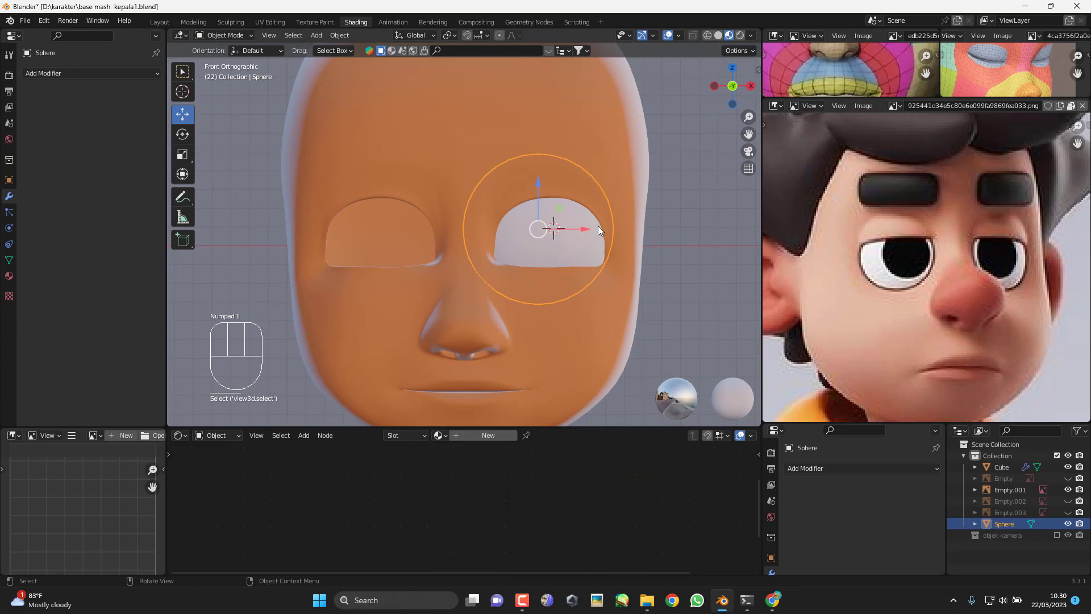
shift+middle_drag(598, 229, 595, 243)
shift+middle_drag(561, 348, 565, 308)
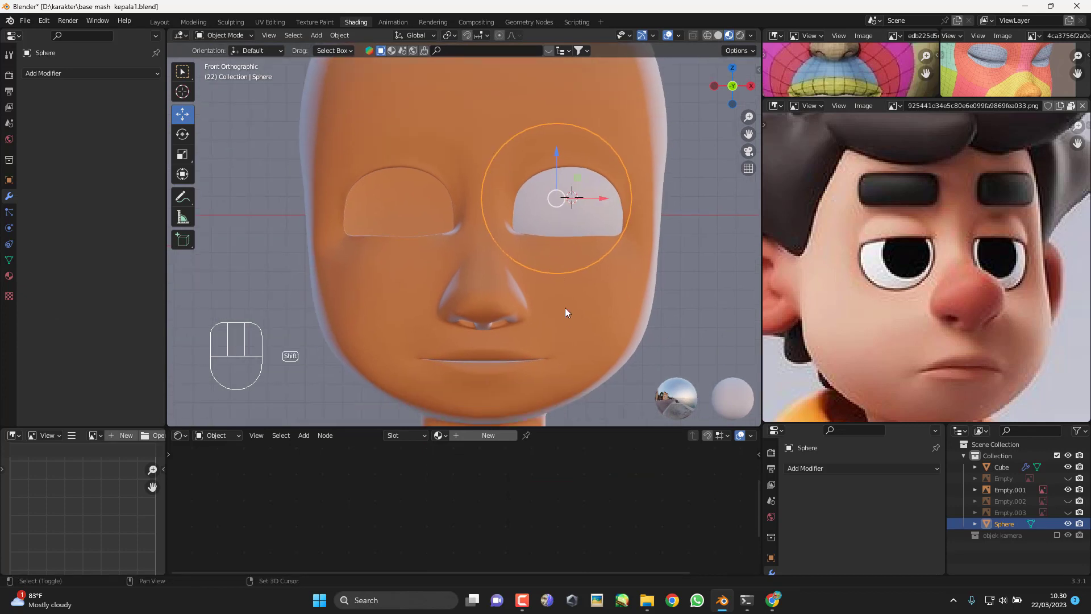
shift+click(574, 322)
scroll(580, 248, down, 2)
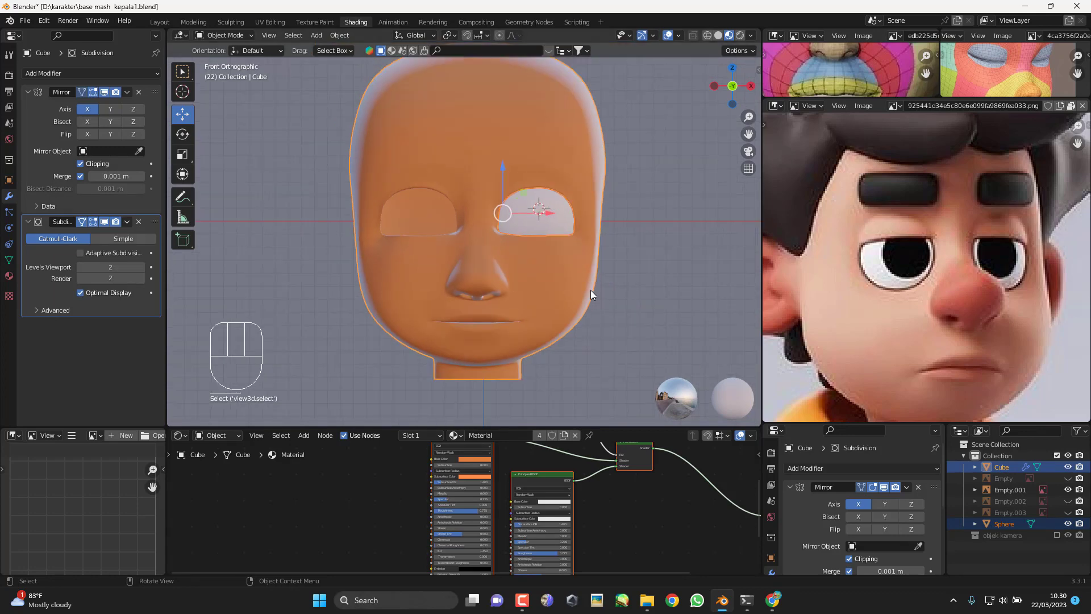
middle_drag(577, 295, 517, 294)
click(516, 295)
key(KP_1)
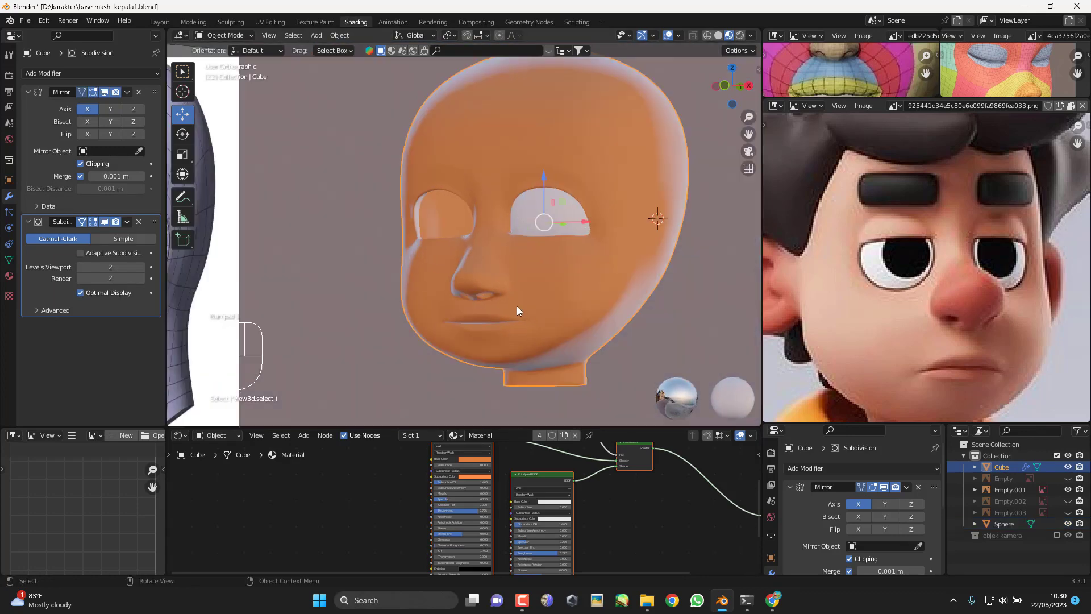
Step: Add a Mirror modifier to the eyeball sphere on the X axis with the head Cube as mirror object
click(551, 216)
click(826, 469)
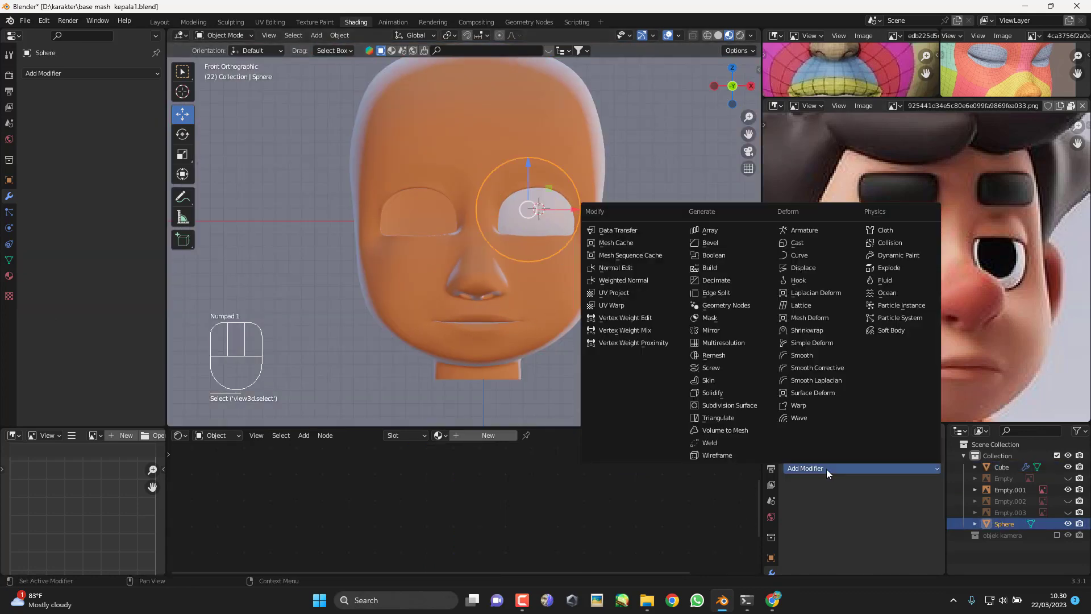
click(704, 331)
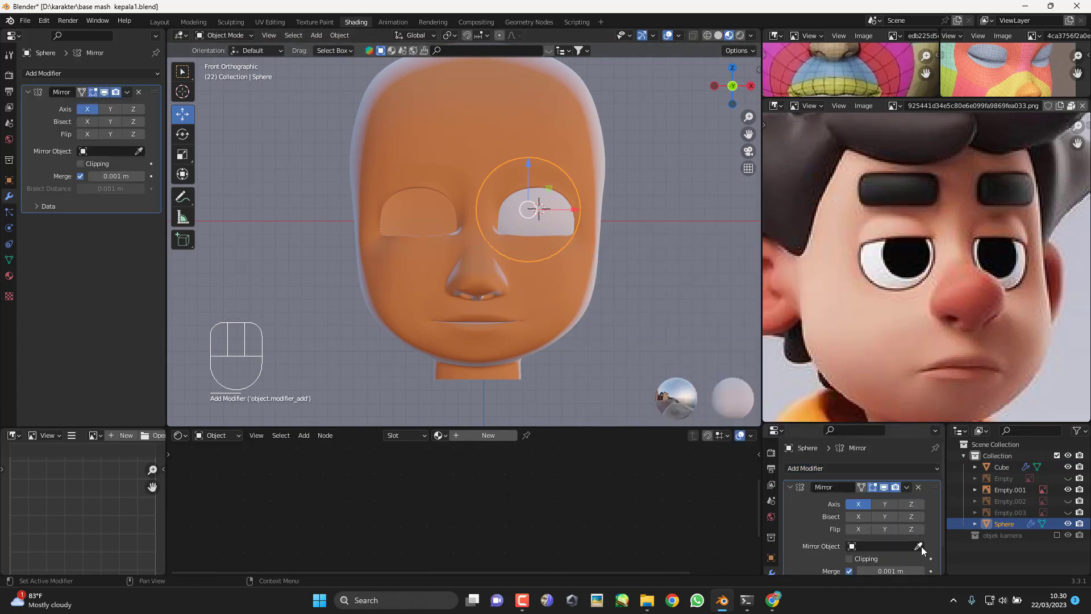
click(495, 326)
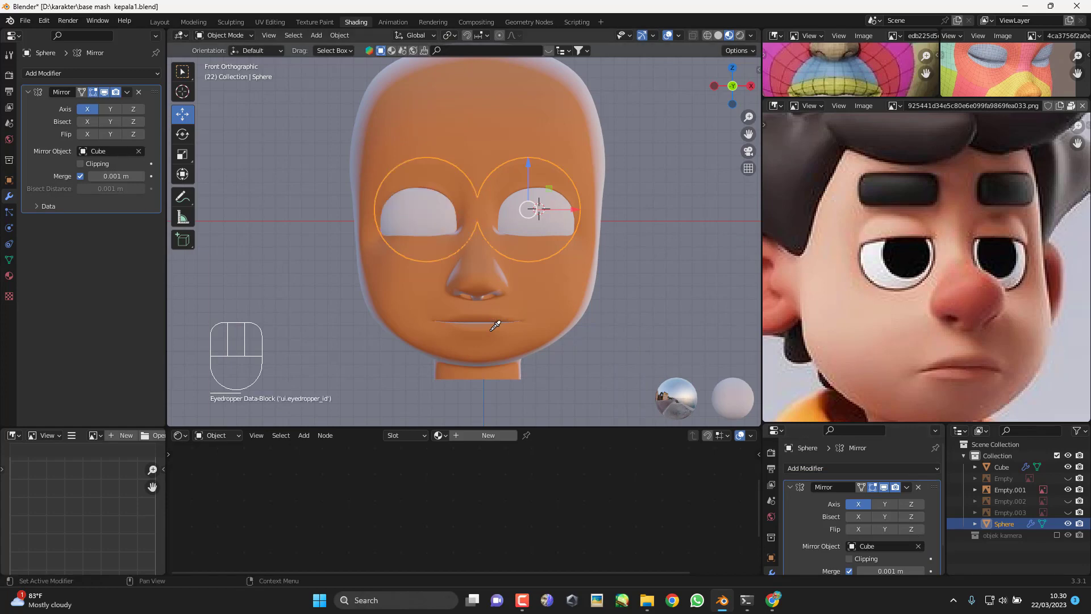
click(590, 338)
middle_drag(590, 339, 544, 316)
key(KP_1)
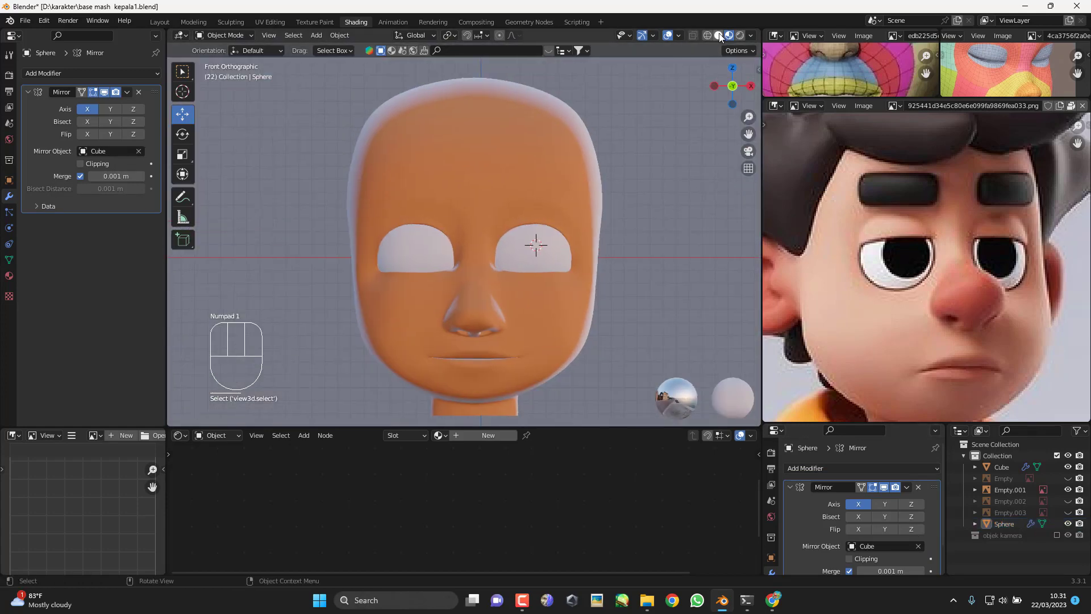
Step: Switch the viewport back to Solid shading and change the red MatCap to a grey-beige one
click(718, 35)
middle_drag(574, 197, 626, 210)
click(750, 36)
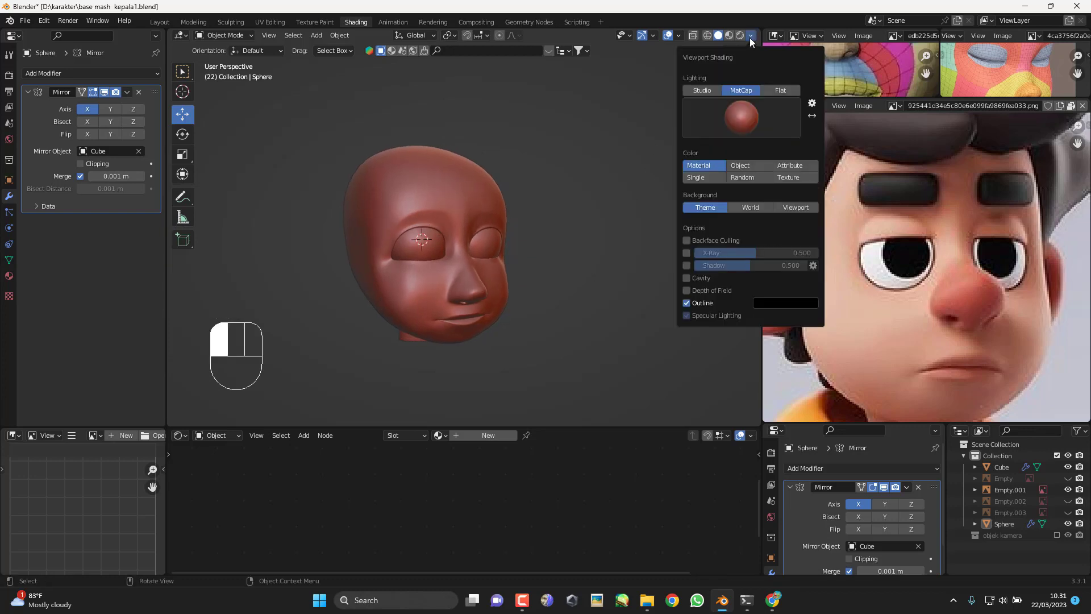
click(743, 115)
click(734, 160)
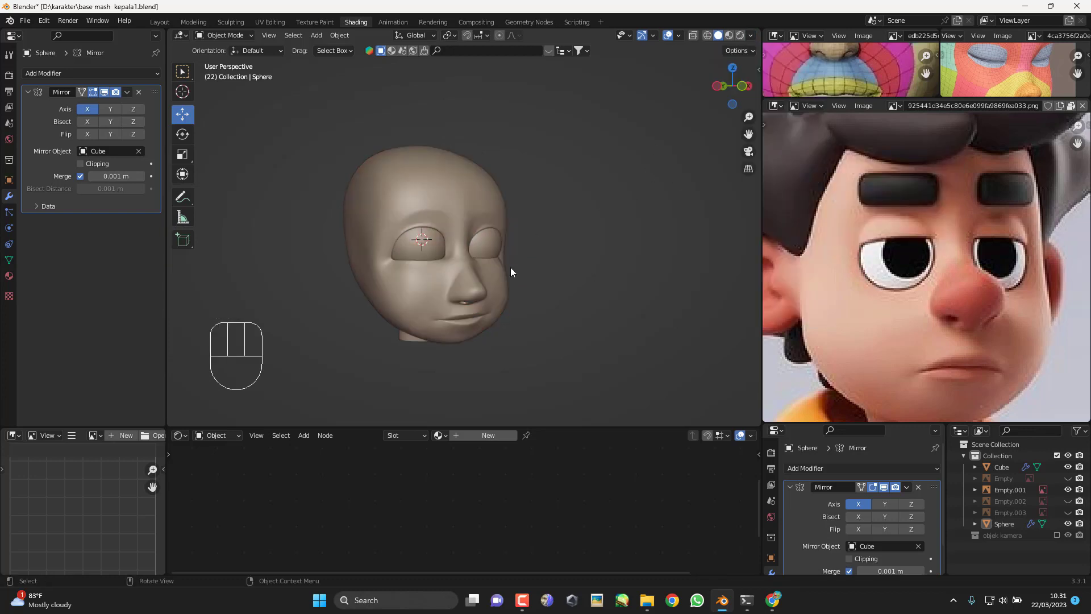
Step: Examine the head with both eyeballs from the front, the side and angled views to judge its proportions
mouse_move(510, 272)
middle_down()
mouse_move(490, 224)
mouse_move(482, 297)
mouse_move(489, 243)
mouse_move(569, 224)
mouse_move(514, 274)
middle_up()
key(KP_3)
middle_drag(579, 260, 617, 265)
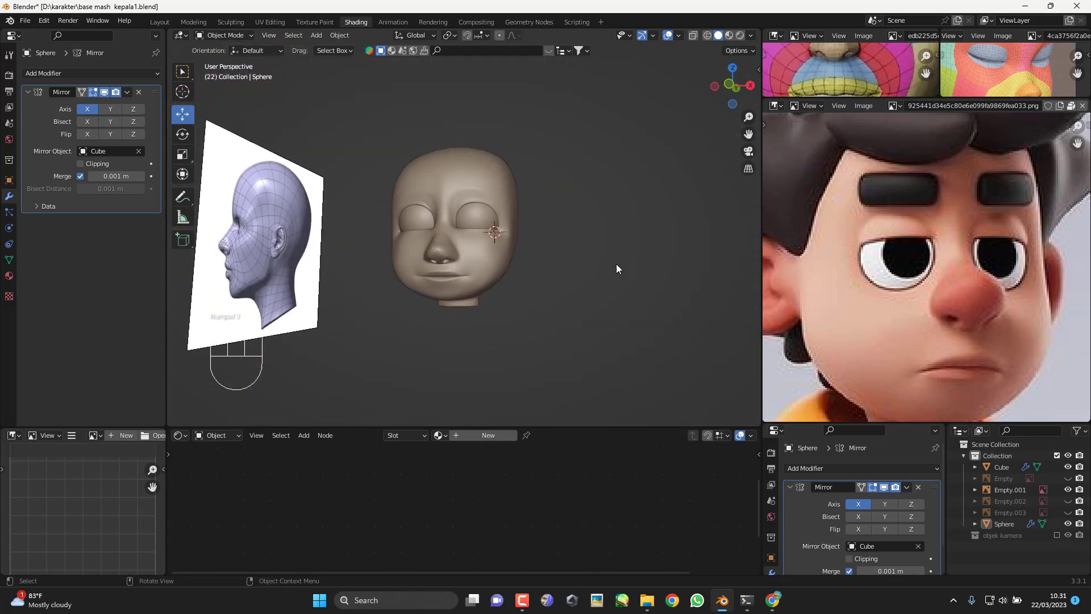
key(KP_1)
key(KP_3)
scroll(569, 257, up, 4)
middle_drag(513, 255, 690, 257)
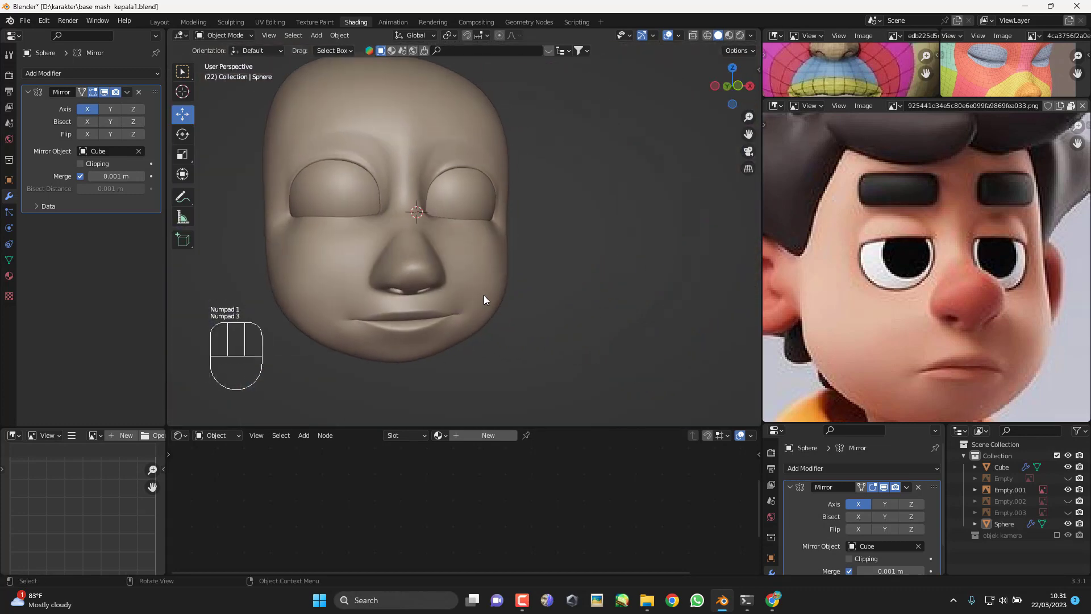
middle_drag(484, 300, 556, 322)
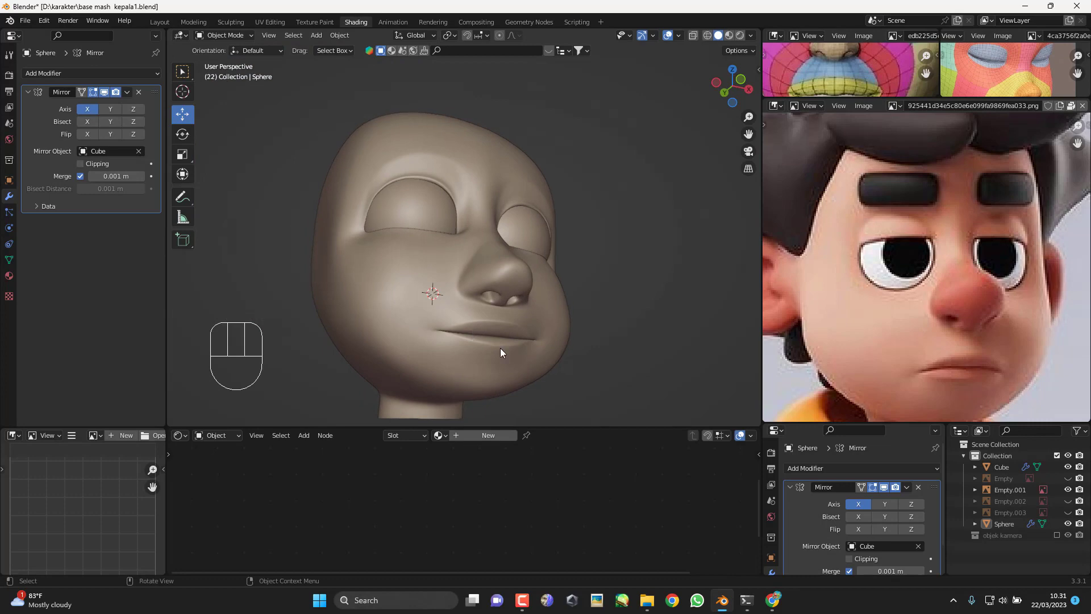
middle_drag(500, 352, 545, 335)
key(KP_3)
Step: Switch mesh editing from the eyeball to the head and select the short edge row across the nose bridge
key(Tab)
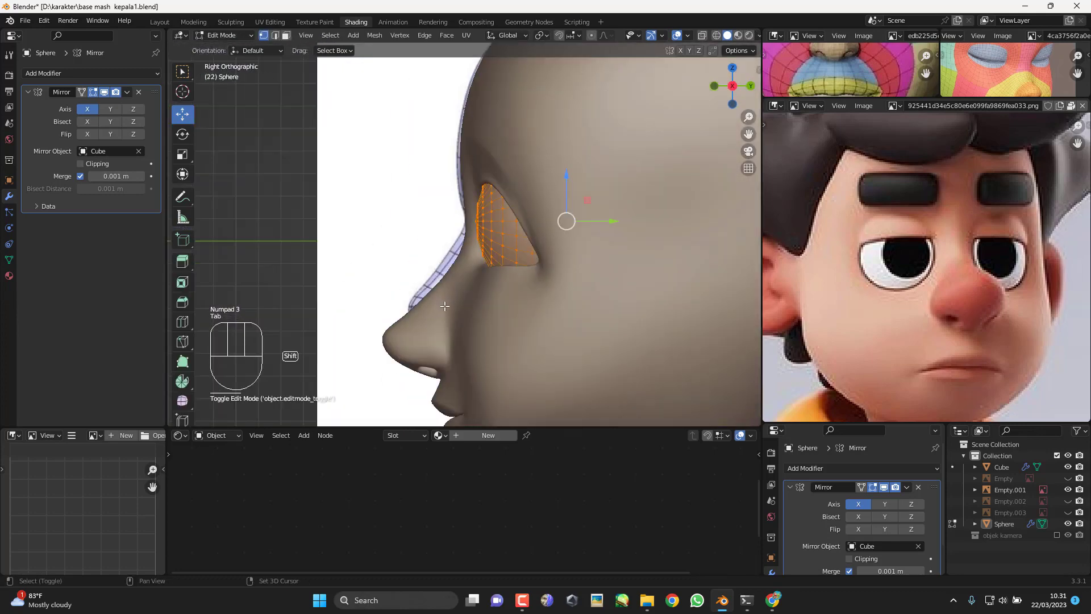
key(Tab)
click(515, 291)
key(Tab)
middle_drag(538, 299, 574, 274)
shift+click(515, 214)
middle_drag(515, 215, 552, 211)
key(Tab)
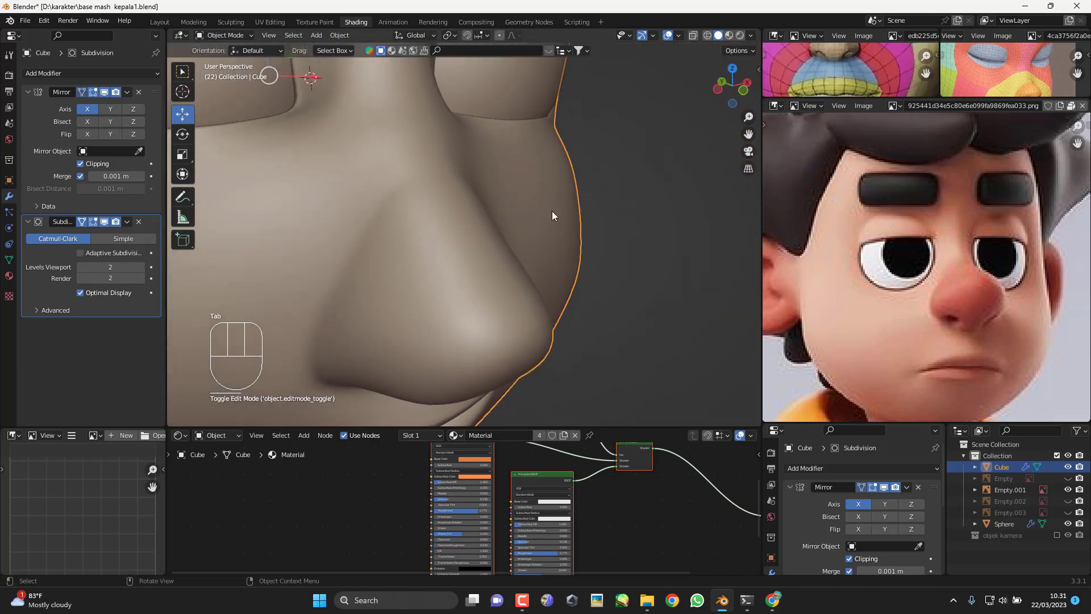
Step: Slide the selected nose bridge edge row toward the nose tip, then shift it slightly to even the spacing
middle_drag(429, 181, 377, 206)
key(KP_3)
key(Tab)
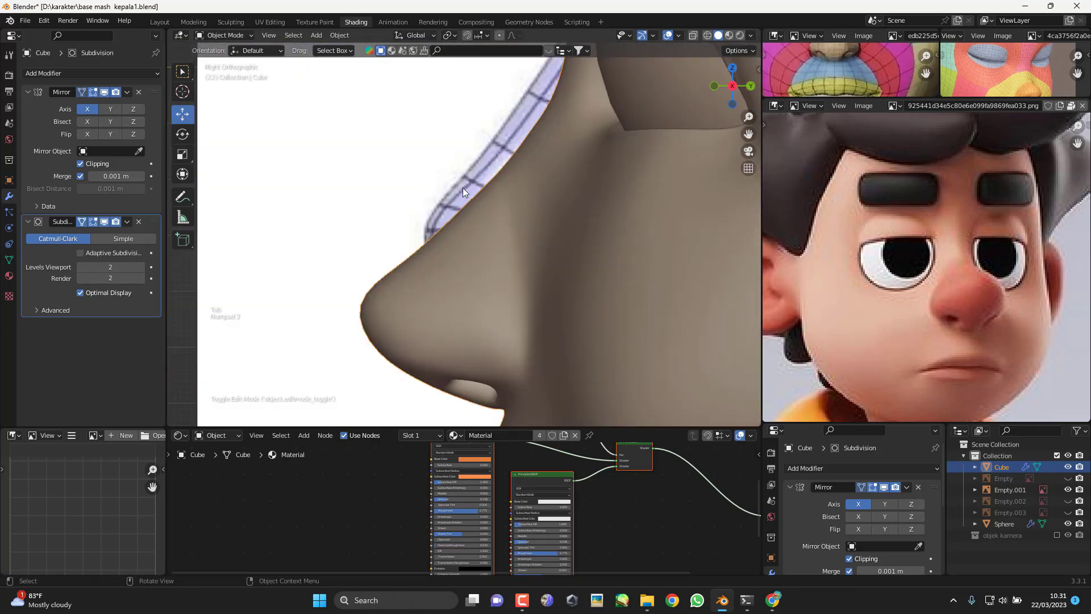
middle_drag(462, 188, 514, 202)
key(g)
key(g)
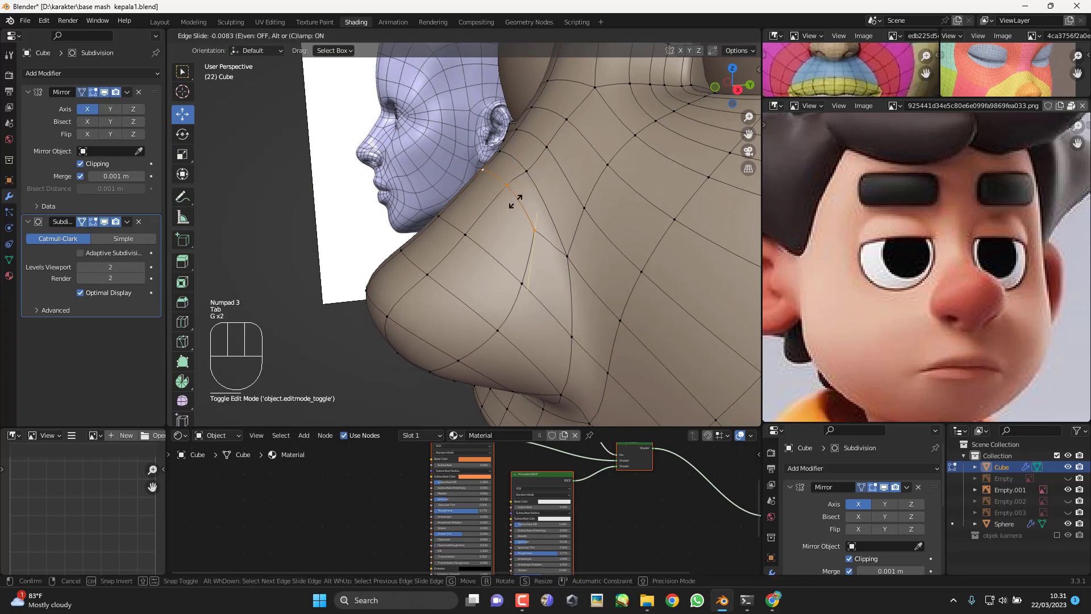
click(513, 220)
key(g)
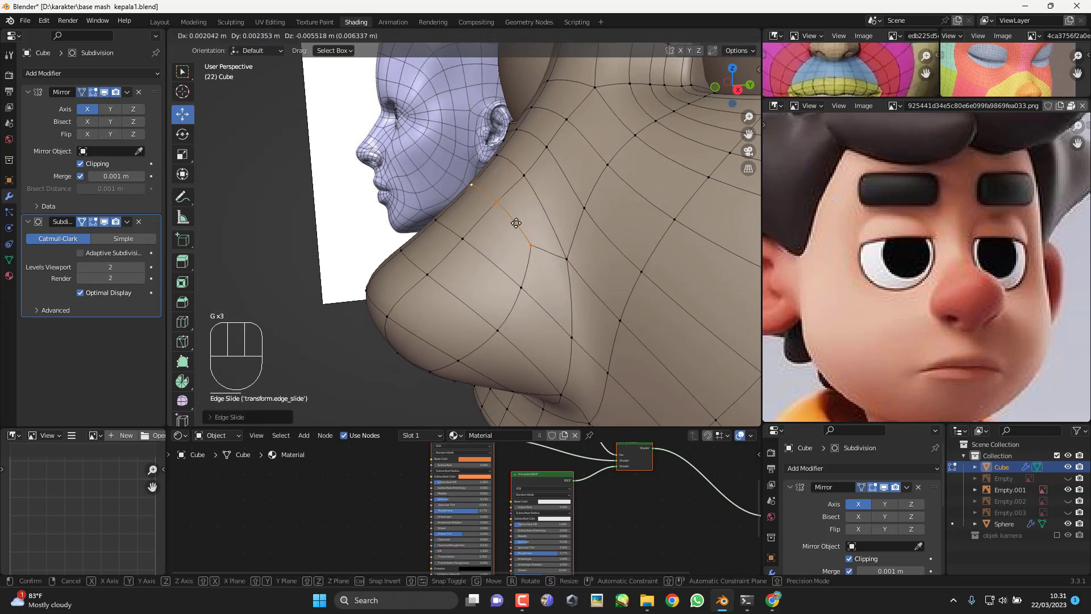
click(516, 224)
Step: Select the next edge row above on the nose bridge and slide it to a more even spacing
click(526, 180)
key(g)
key(g)
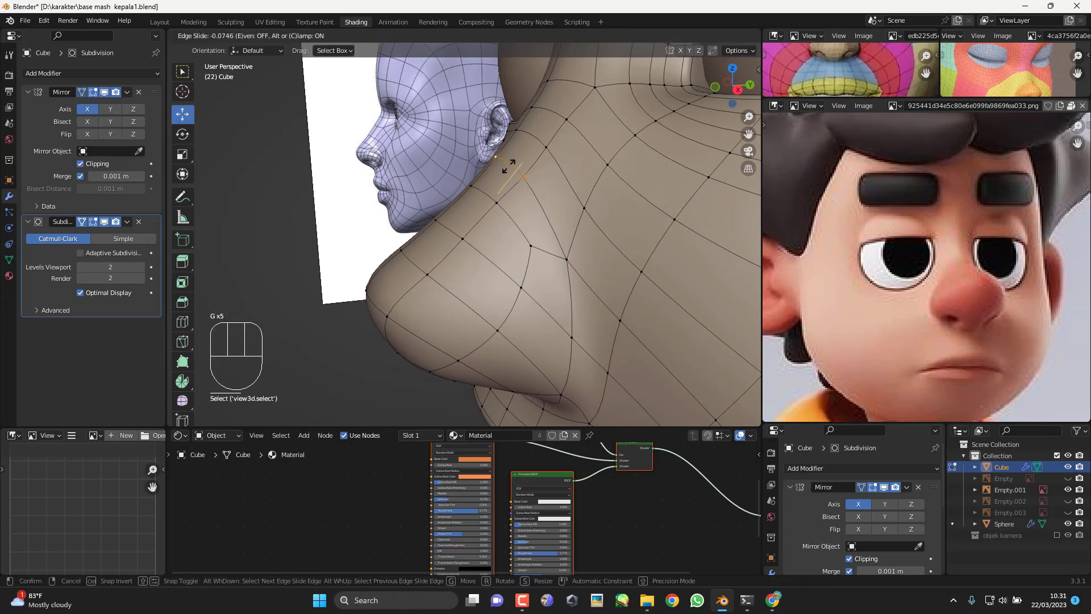
click(508, 168)
Step: Examine the smoothed head in Object Mode from below, the front and an angle to judge the nose shape
key(Tab)
middle_drag(523, 241, 517, 307)
middle_drag(522, 293, 586, 227)
scroll(563, 274, down, 4)
middle_drag(563, 278, 528, 228)
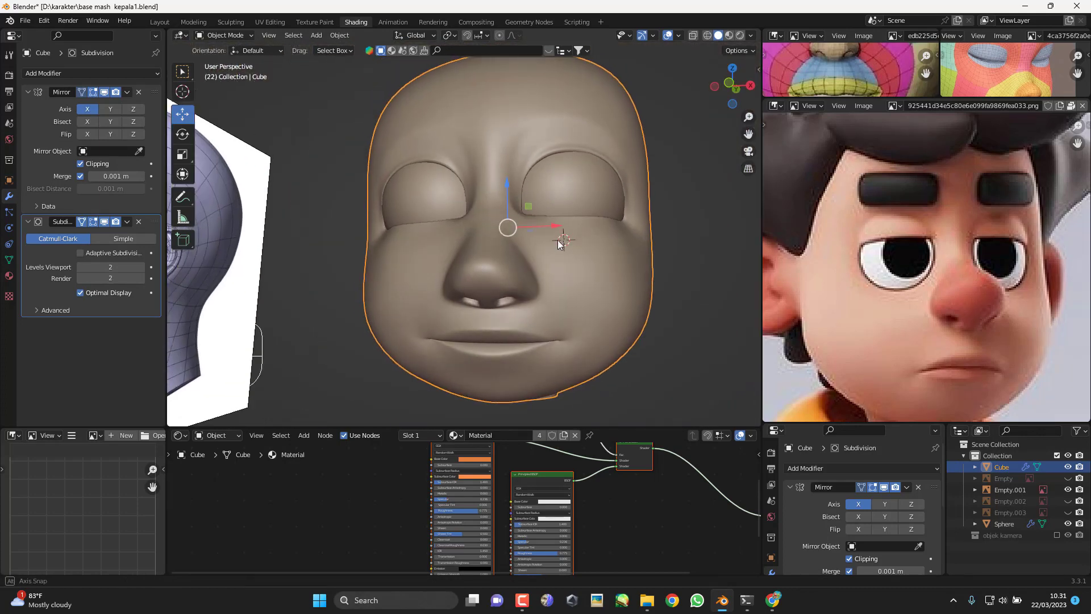
key(KP_1)
scroll(549, 270, down, 4)
middle_drag(549, 271, 596, 279)
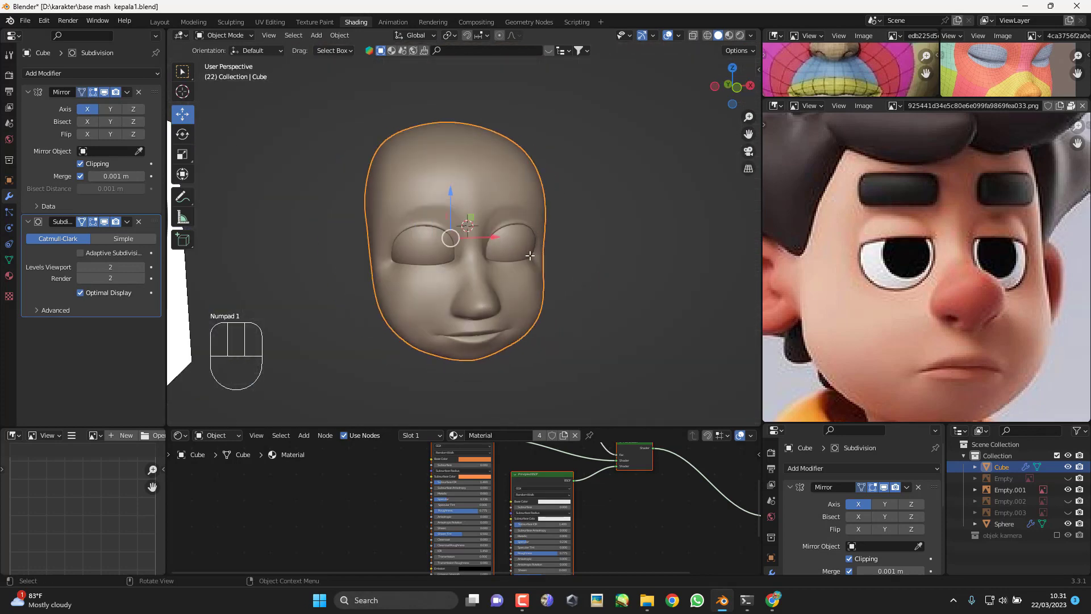
Step: Reposition the brow vertex above the inner corner of the eye, then check the smoothed head
key(Tab)
key(KP_3)
scroll(534, 296, up, 4)
middle_drag(512, 296, 543, 293)
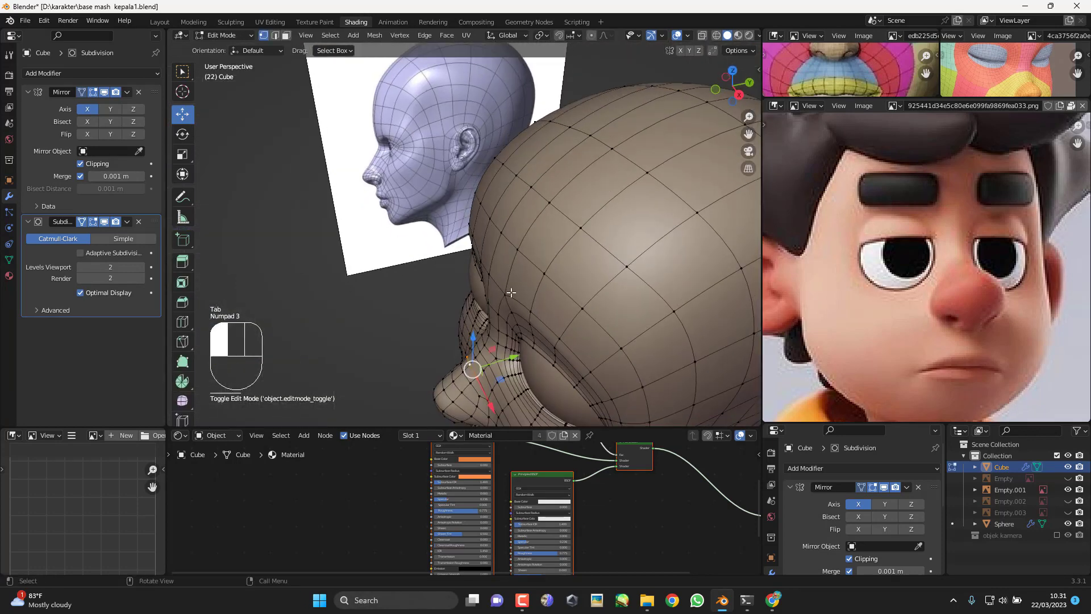
click(545, 290)
key(KP_1)
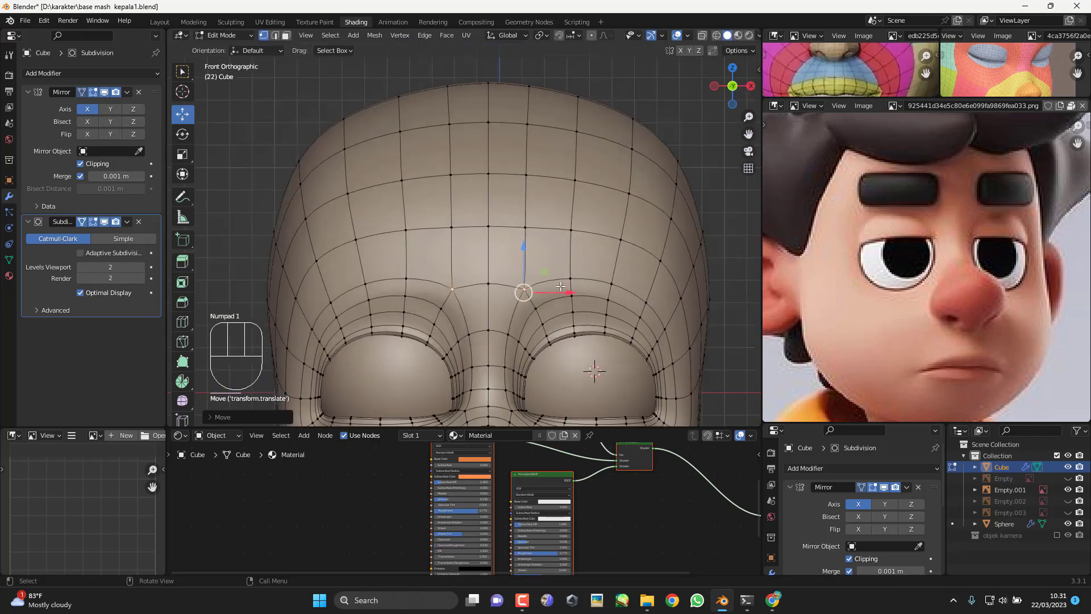
scroll(567, 300, down, 3)
key(Tab)
key(Tab)
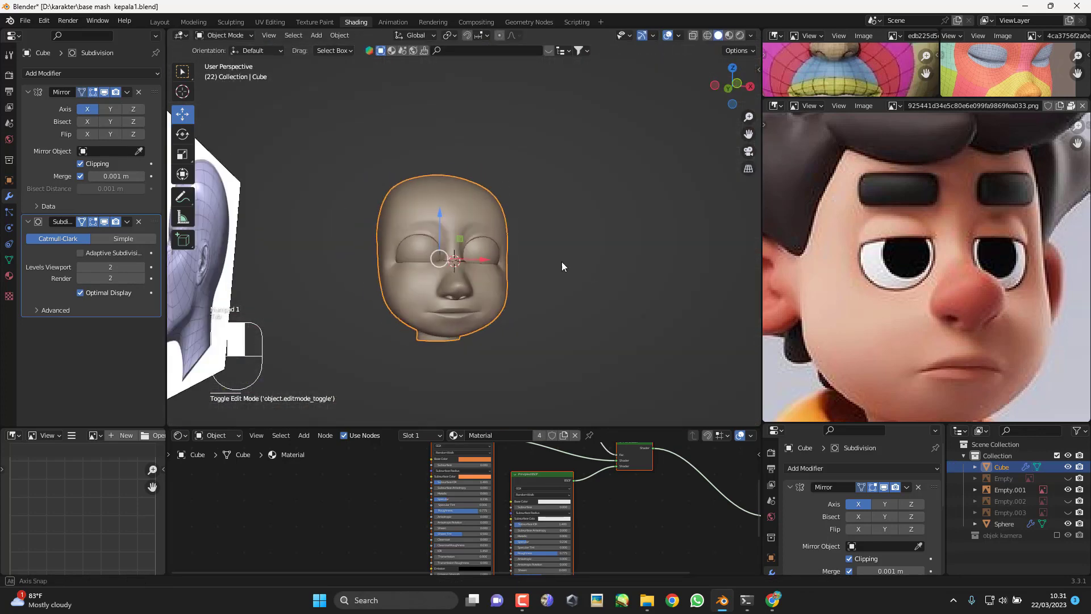
Step: Select the row of brow faces above the eye and duplicate it in place as the base for an eyebrow
scroll(511, 256, up, 6)
shift+middle_drag(491, 245, 495, 219)
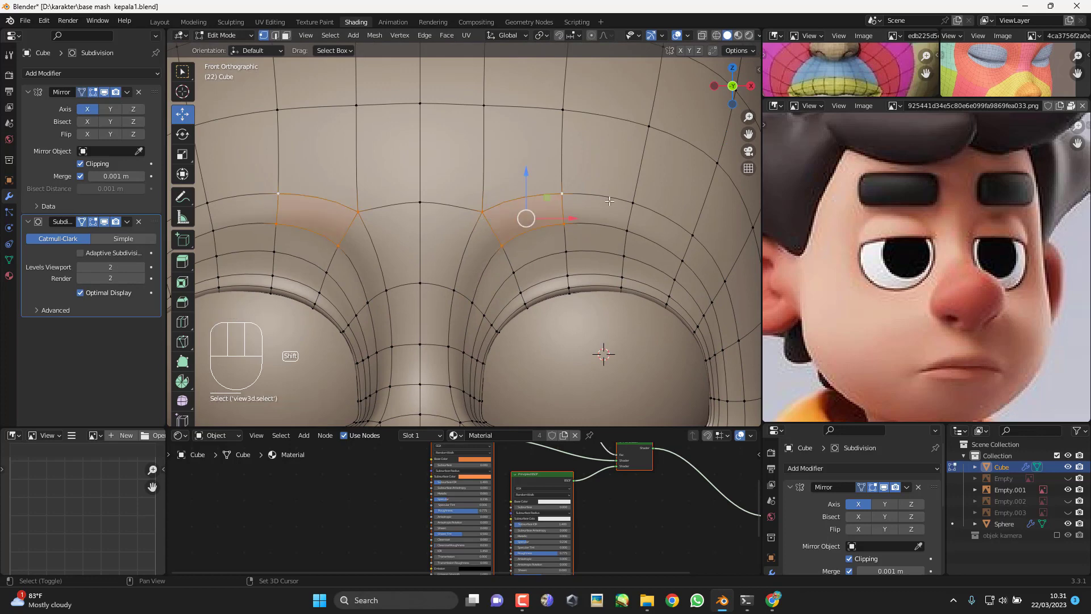
shift+click(692, 240)
shift+middle_drag(693, 240, 586, 259)
scroll(665, 235, down, 1)
key(KP_3)
scroll(566, 223, down, 2)
shift+middle_drag(563, 222, 591, 233)
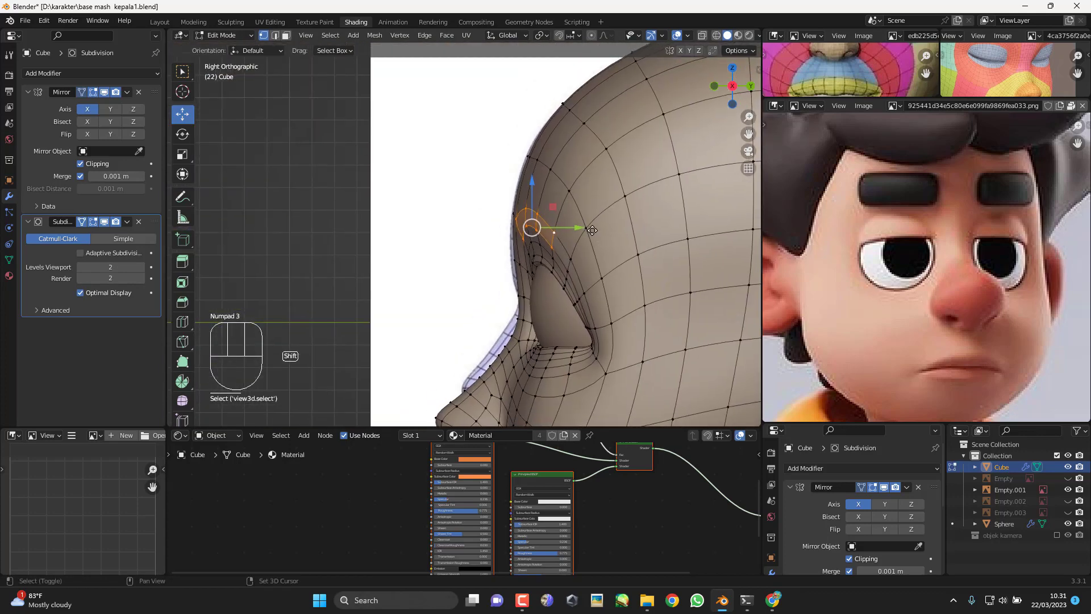
key(shift+d)
right_click(591, 231)
key(KP_1)
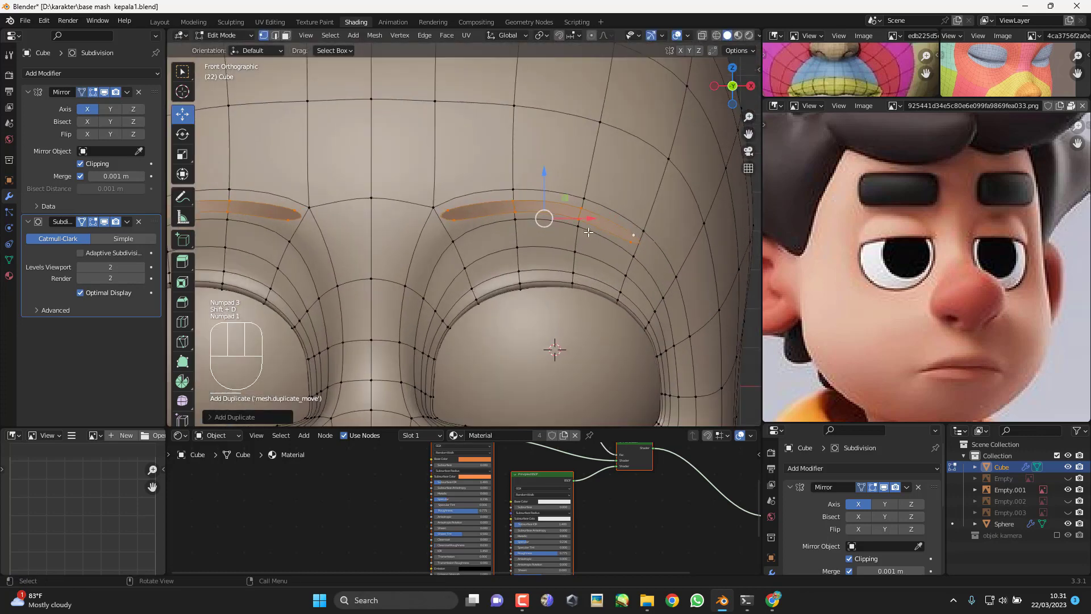
Step: Raise the upper edge row of the duplicated strip to make the eyebrow taller
click(514, 199)
key(g)
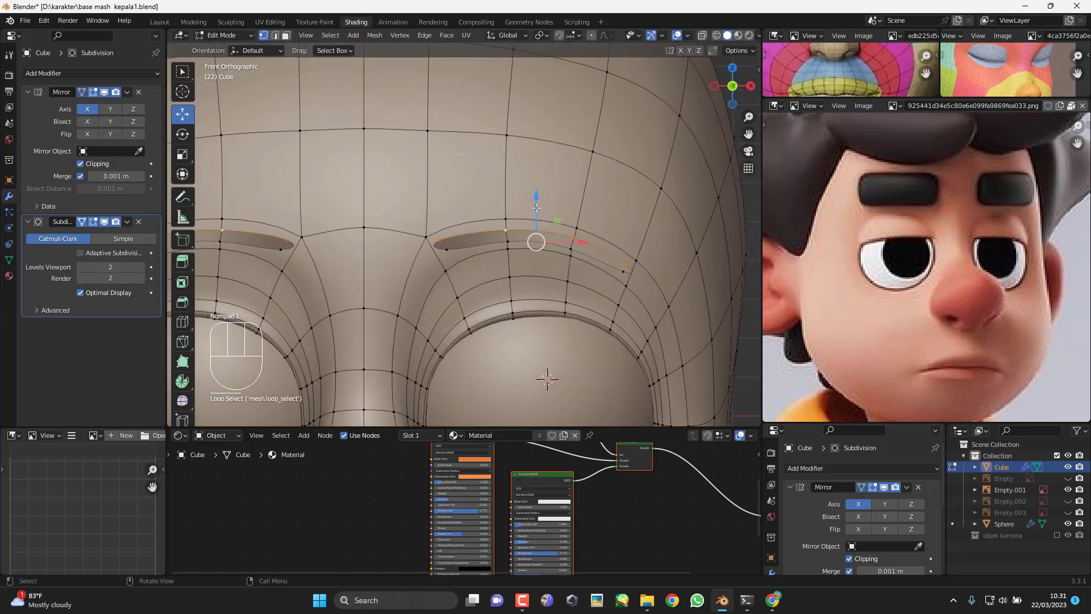
click(616, 182)
key(r)
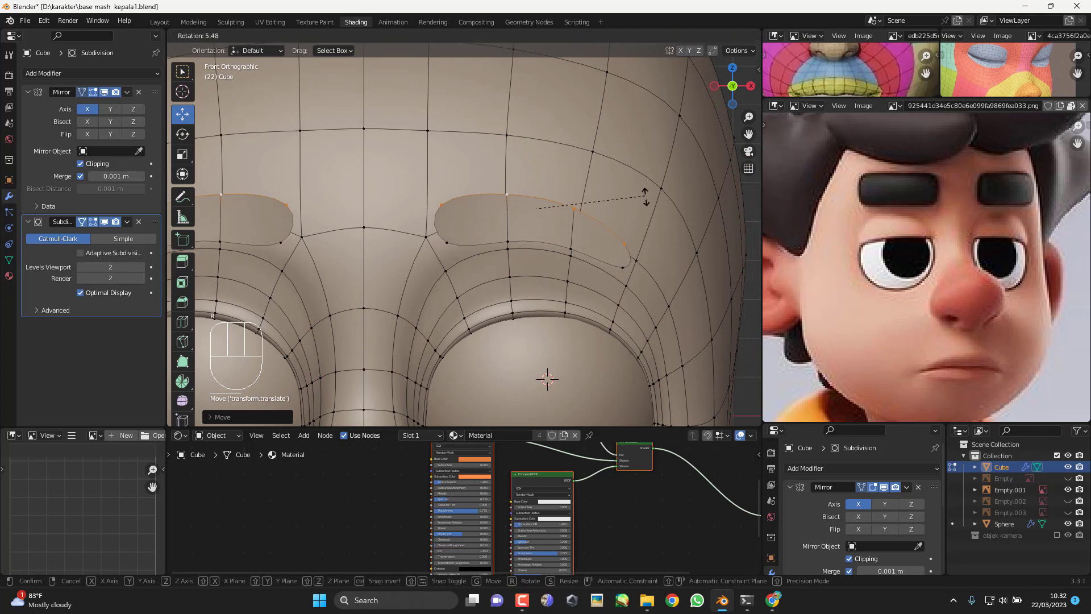
right_click(645, 196)
scroll(597, 268, down, 5)
key(Tab)
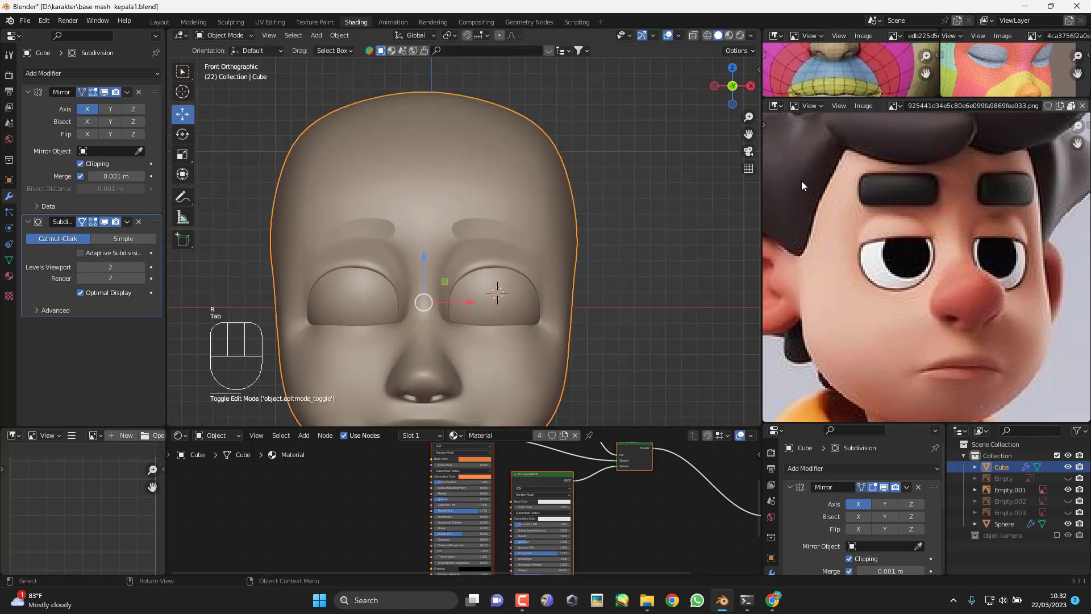
Step: Unhide the hidden reference images and move the red-armored character picture beside the head, to about X 1.86 m
click(896, 106)
key(Tab)
key(Tab)
key(alt+h)
scroll(593, 200, down, 6)
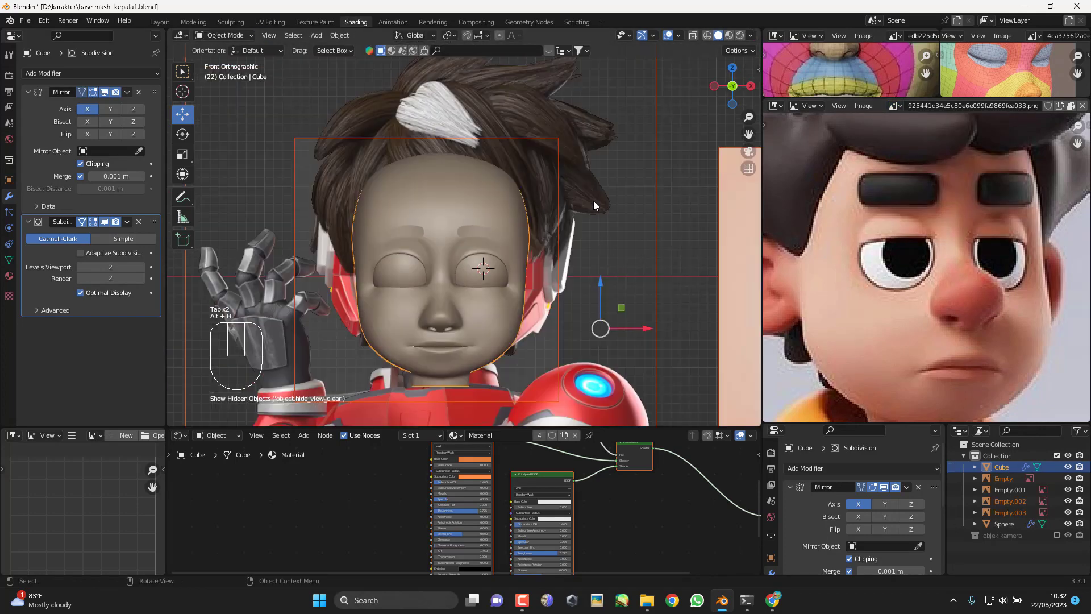
click(593, 200)
key(g)
click(641, 241)
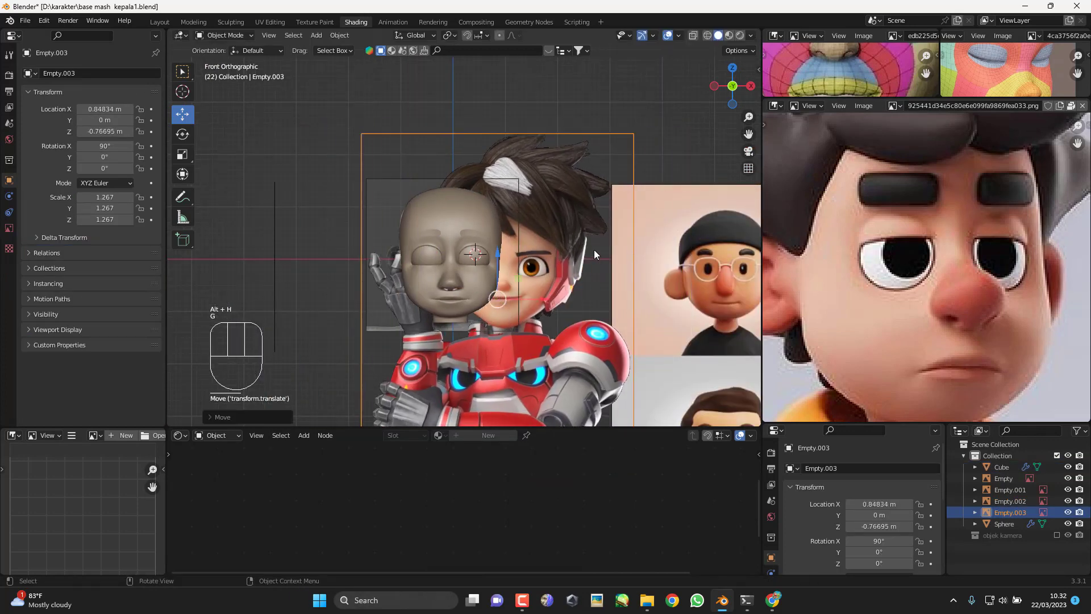
key(g)
click(614, 248)
Step: Examine the eyebrow shape and placement on the red-armored reference character
scroll(597, 248, up, 7)
shift+middle_drag(751, 289, 479, 194)
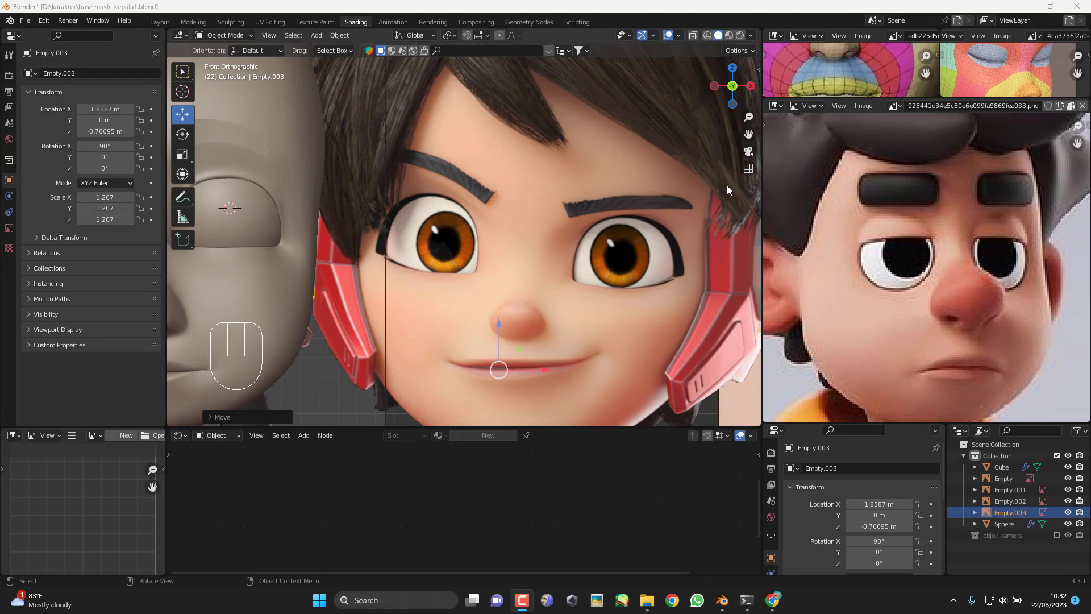
scroll(710, 199, up, 3)
mouse_move(691, 212)
middle_down()
mouse_move(592, 216)
mouse_move(687, 211)
middle_up()
key(KP_1)
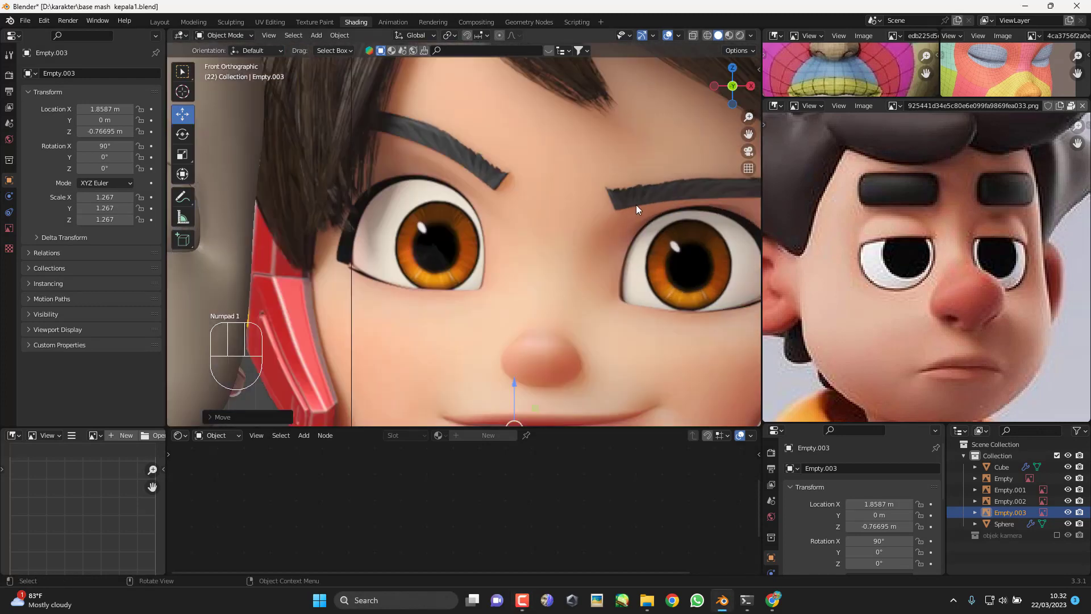
scroll(626, 205, down, 3)
shift+middle_drag(338, 206, 559, 224)
Step: Select the whole eyebrow strip in the head mesh, tilt it, and move it slightly inward and up
click(540, 202)
scroll(536, 194, up, 1)
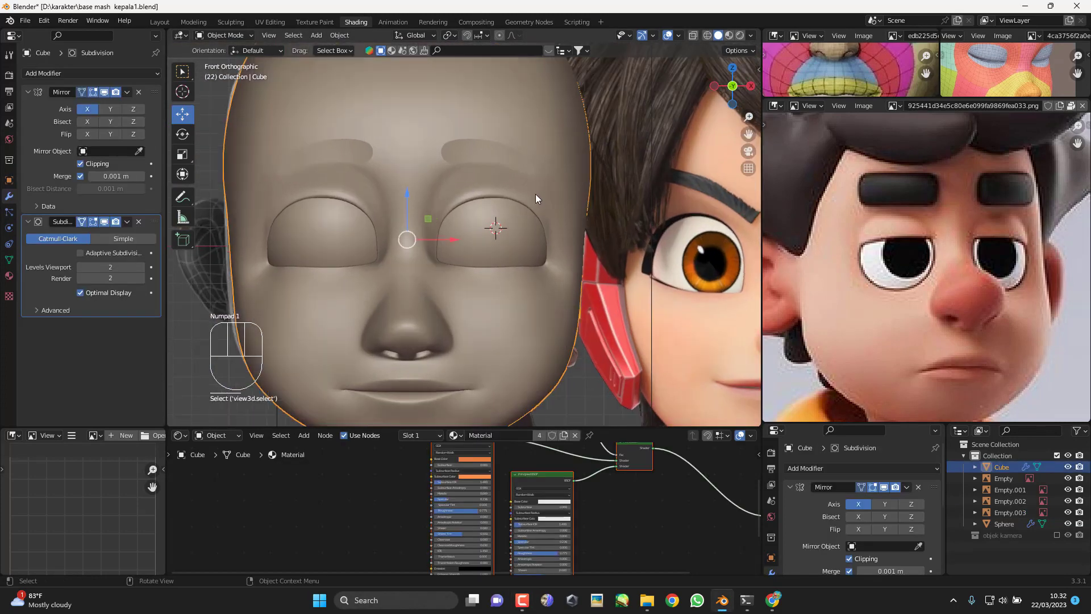
key(Tab)
scroll(512, 196, up, 4)
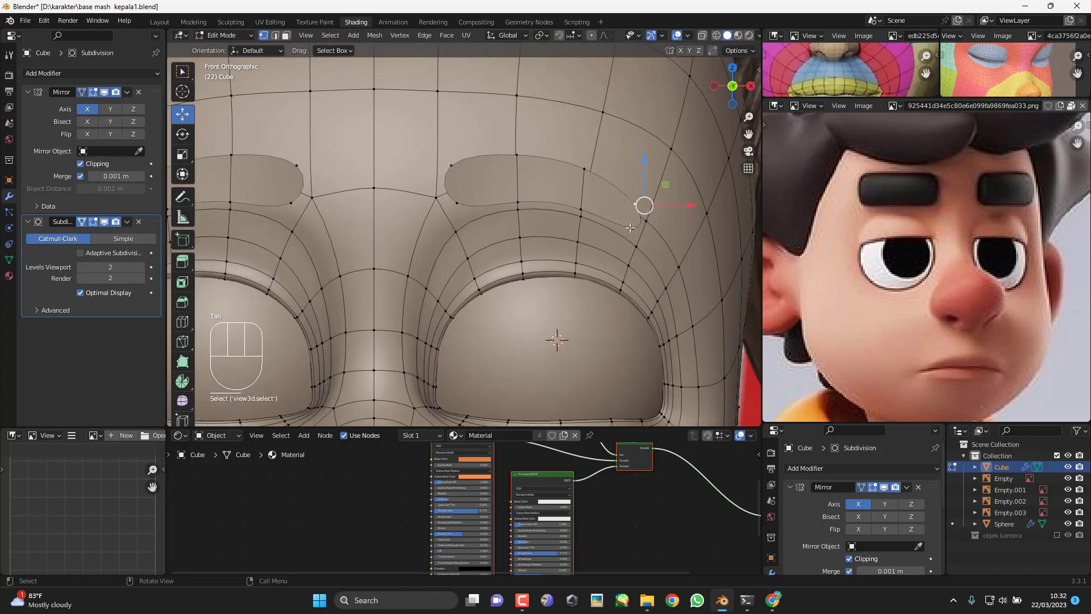
key(l)
shift+middle_drag(632, 225, 650, 217)
key(r)
click(645, 155)
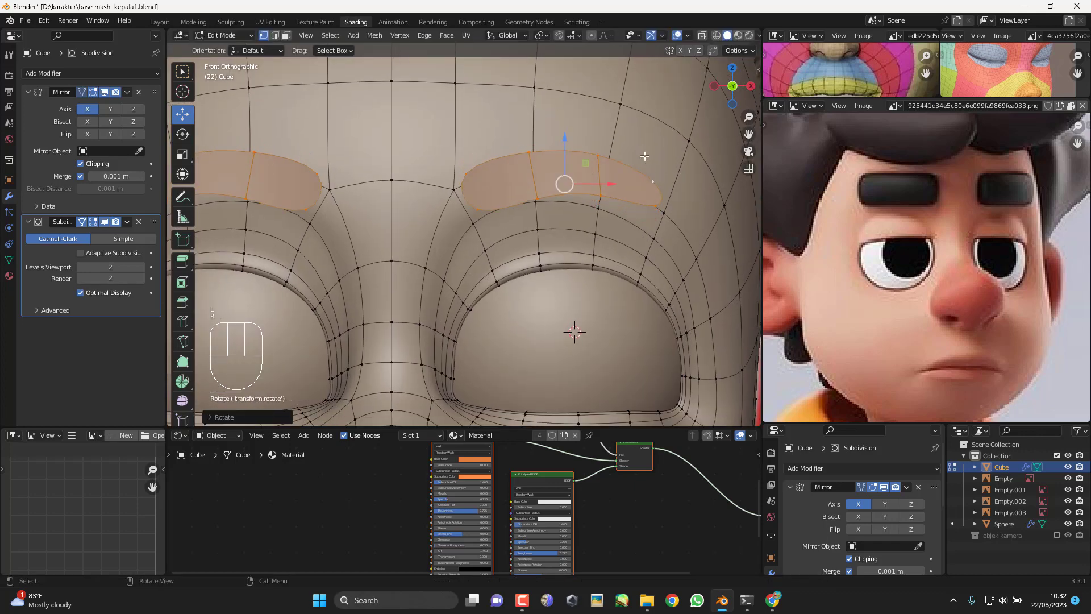
key(g)
key(g)
click(541, 178)
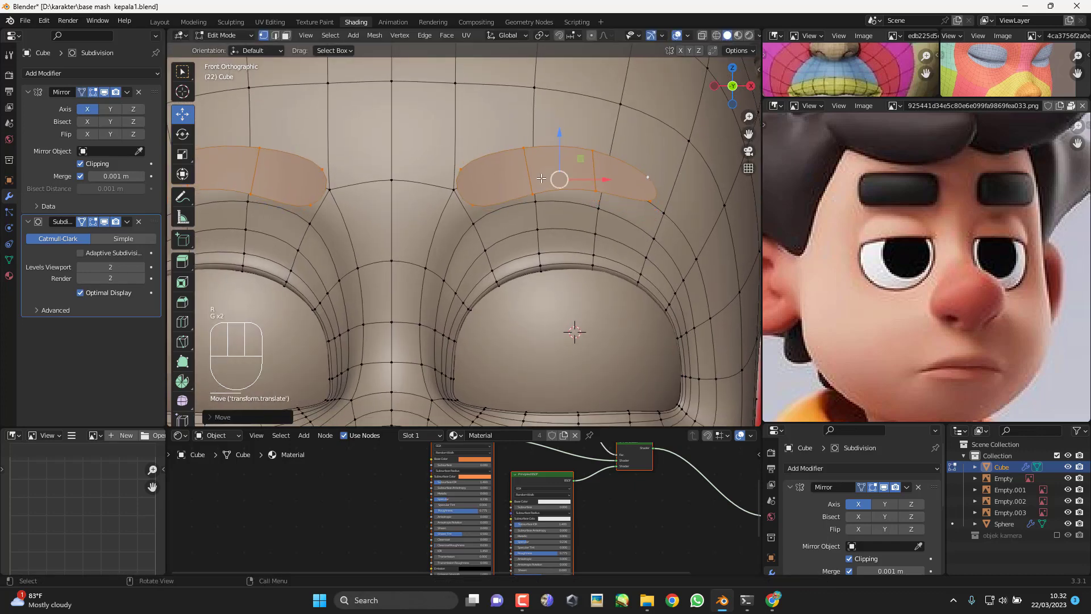
Step: Pull the two outer end vertices of the eyebrow outward around the forehead and scale them to shape the tip
click(649, 173)
shift+click(652, 199)
key(g)
click(663, 180)
middle_drag(682, 181, 579, 208)
key(g)
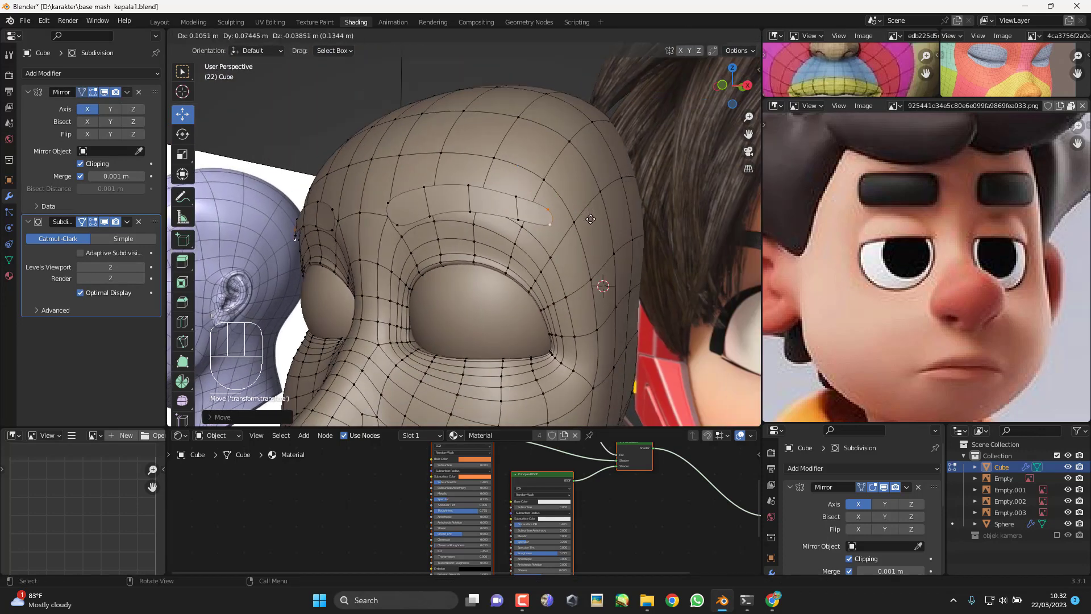
click(590, 219)
key(s)
click(575, 230)
Step: Adjust the eyebrow's vertices near its outer end and its upper edge row to smooth the taper from the front
key(KP_1)
click(509, 217)
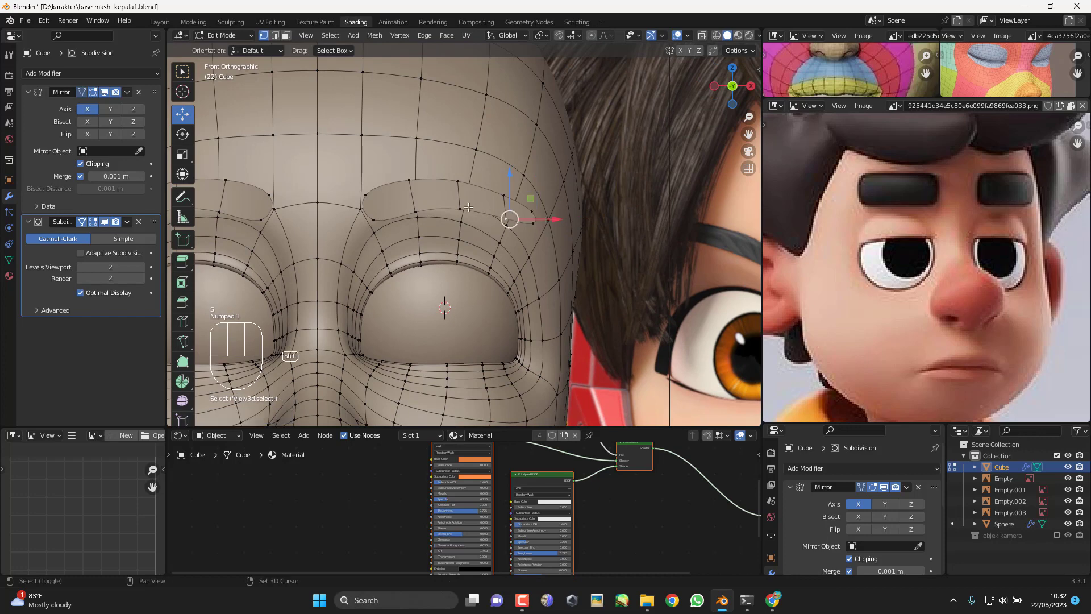
key(g)
click(508, 206)
key(g)
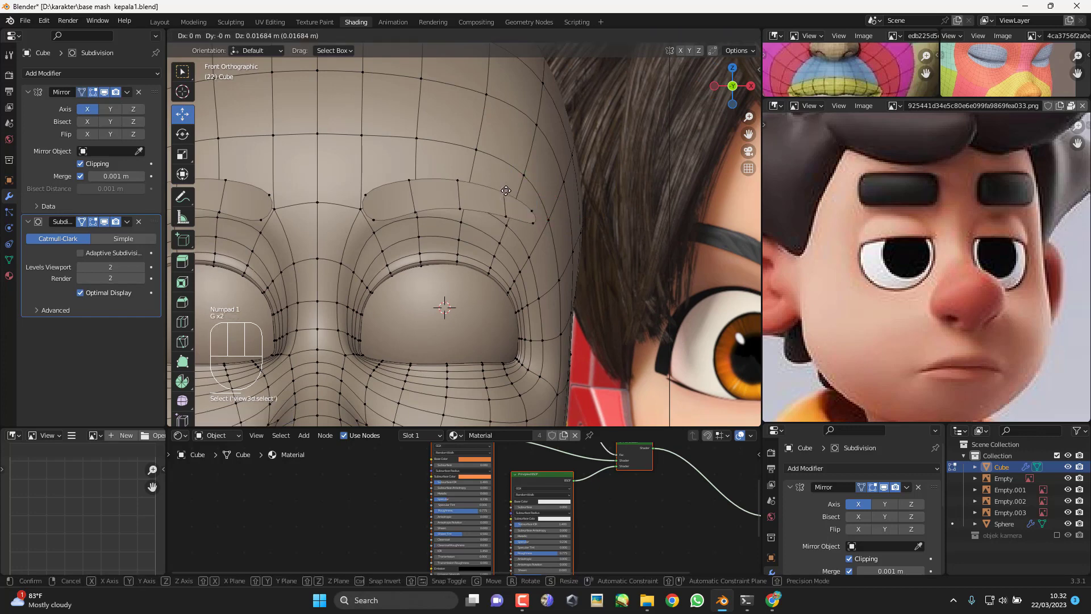
click(438, 177)
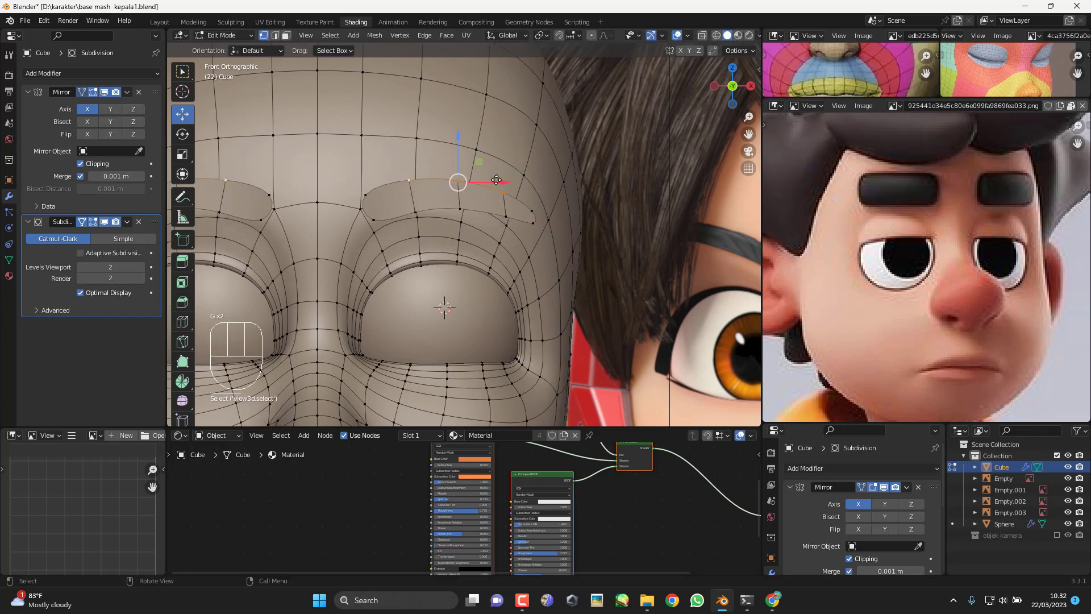
key(g)
click(507, 215)
Step: Select the whole eyebrow strip and move it back along Y into the forehead surface
key(l)
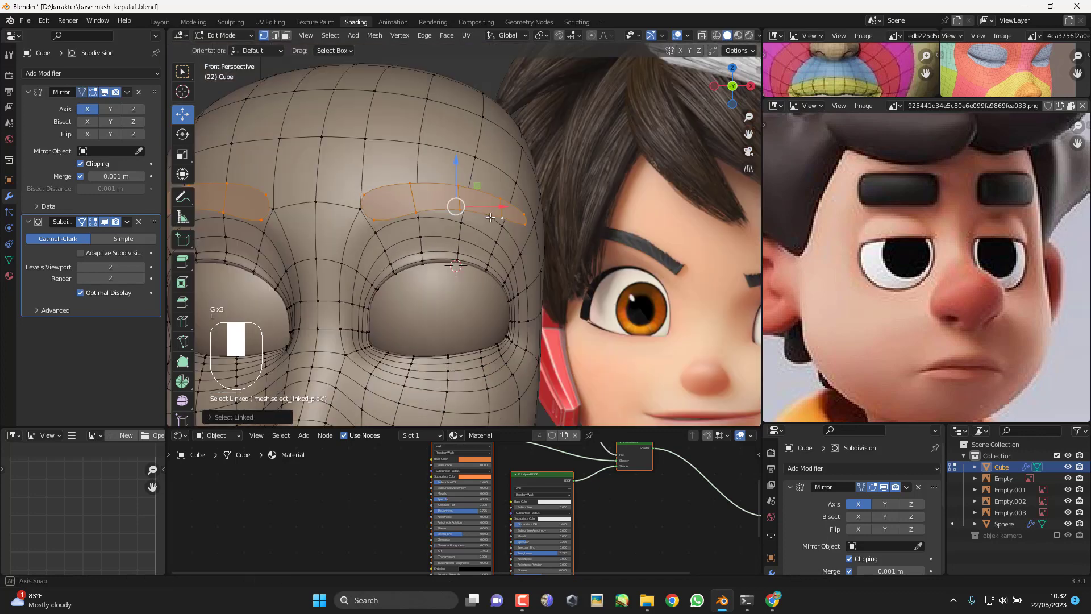
key(KP_3)
scroll(497, 233, up, 4)
shift+middle_drag(497, 233, 519, 227)
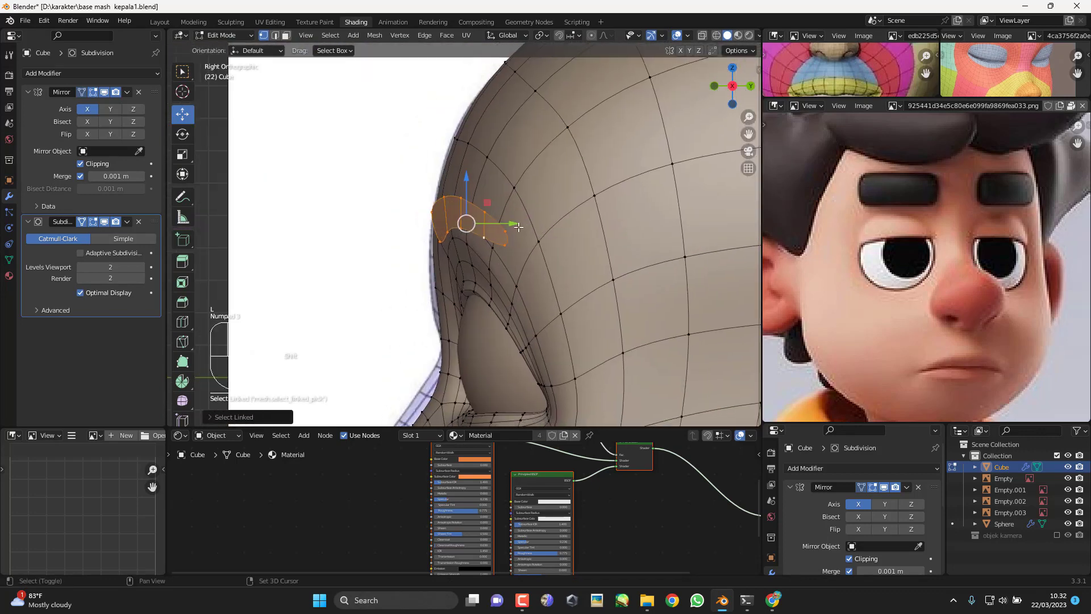
drag(512, 222, 521, 224)
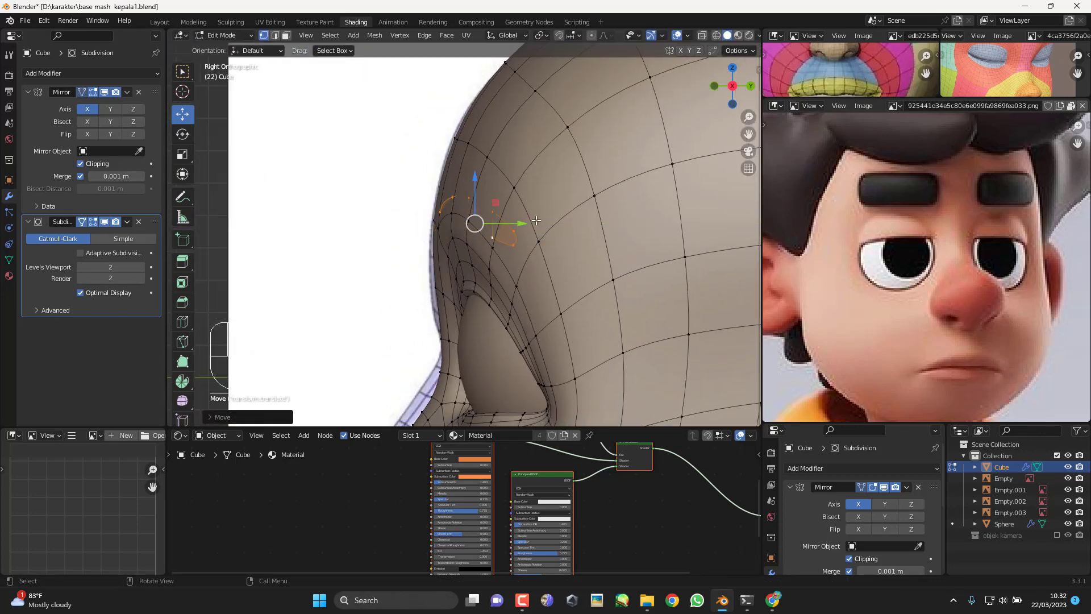
Step: Extrude the eyebrow faces outward about 0.012 m to give the eyebrow thickness
scroll(537, 220, up, 3)
shift+middle_drag(537, 220, 551, 220)
key(e)
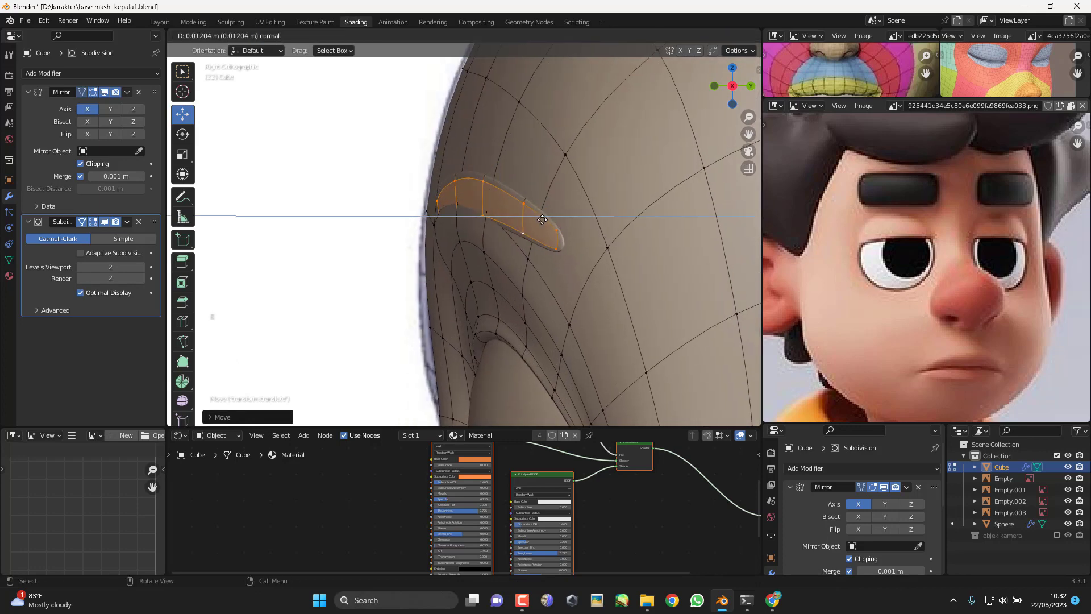
click(541, 221)
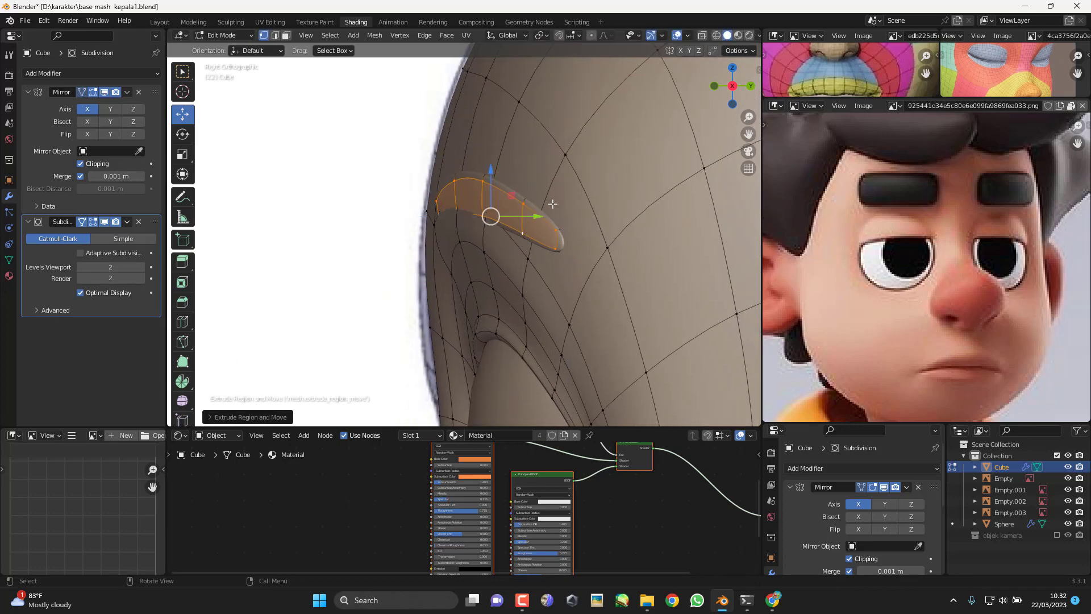
Step: Rotate the extruded eyebrow faces from an angled view and nudge them to follow the forehead
middle_drag(541, 221, 652, 198)
key(r)
click(609, 137)
key(g)
click(606, 139)
Step: Fine-tune the tilt of the extruded eyebrow faces from behind the forehead edge with Rotate and Trackball, then check the front
key(KP_1)
middle_drag(367, 244, 685, 219)
key(r)
click(675, 203)
key(r)
key(r)
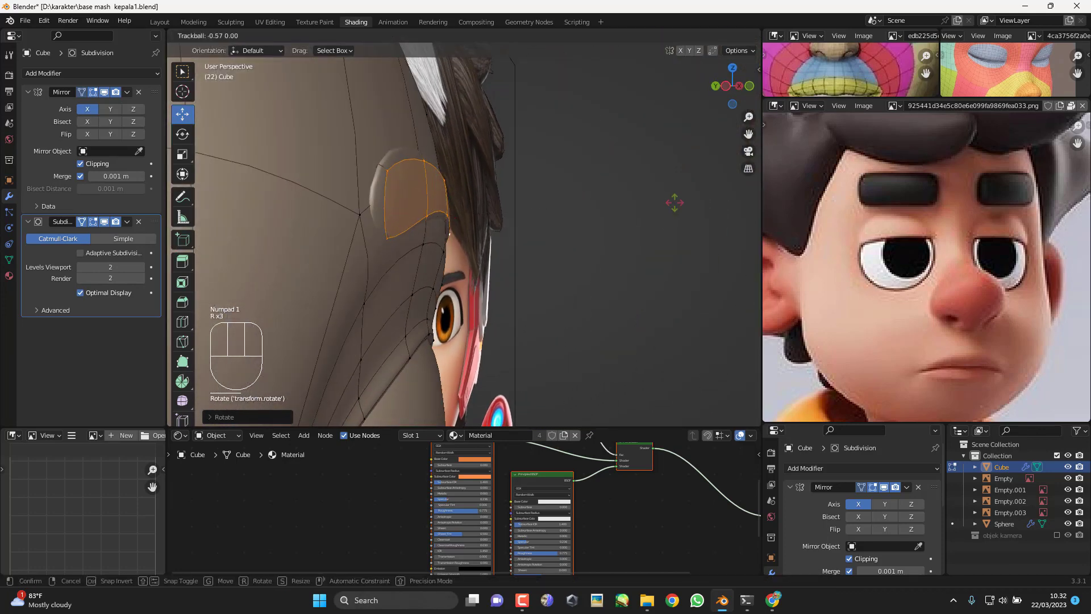
click(676, 201)
key(KP_3)
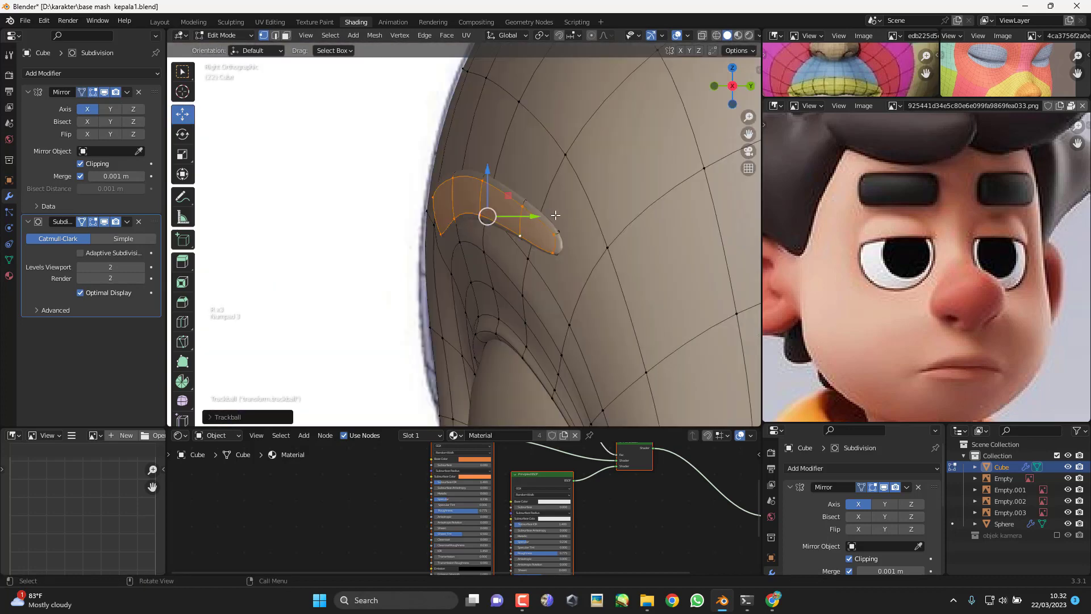
key(Tab)
key(KP_1)
key(Tab)
scroll(511, 213, up, 4)
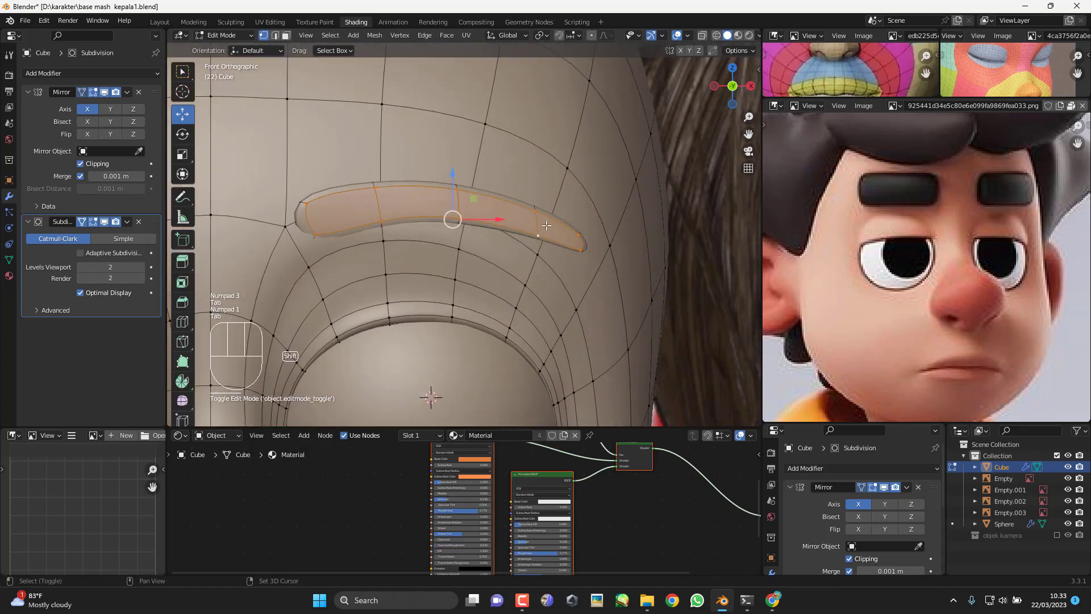
Step: Select the whole linked eyebrow piece and move it forward along Y by about 0.009 m
drag(549, 220, 534, 216)
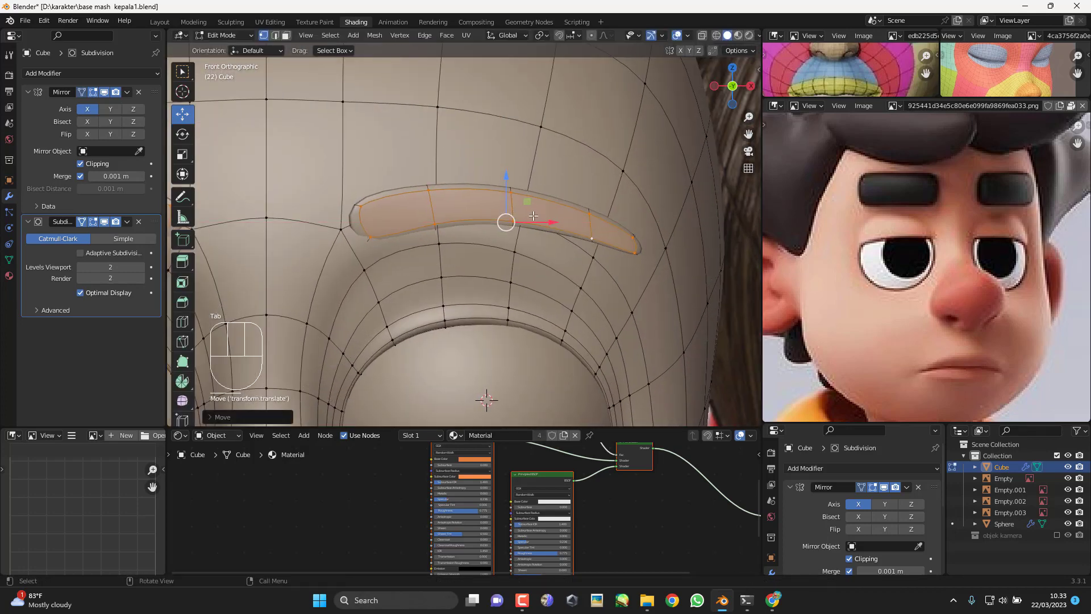
middle_drag(531, 235, 491, 251)
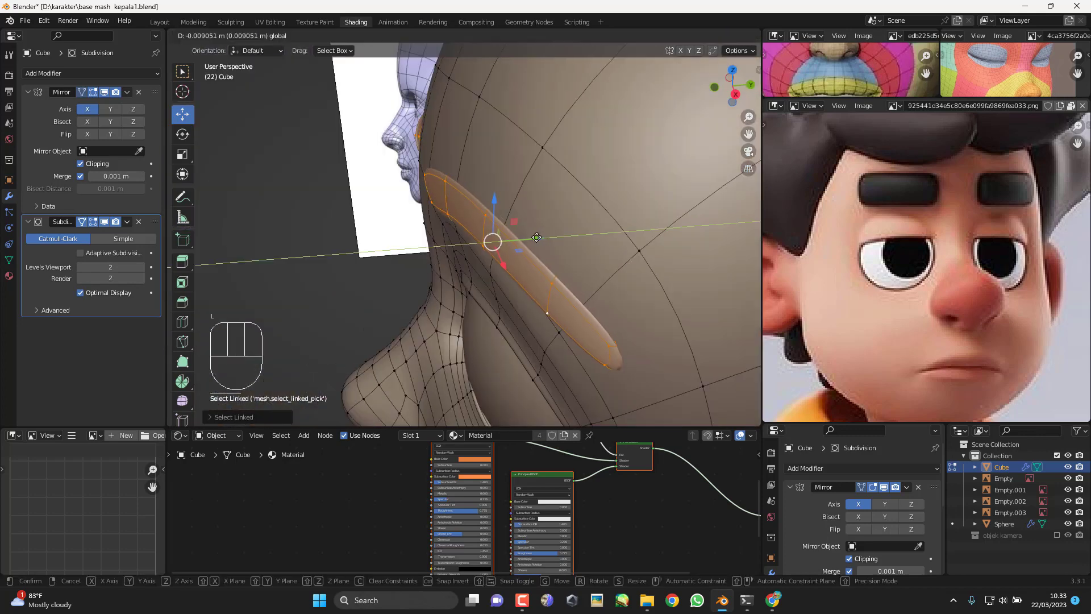
key(KP_1)
Step: Pick the eyebrow's lower inner corner vertex with the aid of Wireframe, return to Solid shading, and move the vertex down to square off the end
shift+middle_drag(376, 239, 412, 238)
click(411, 238)
key(shift+z)
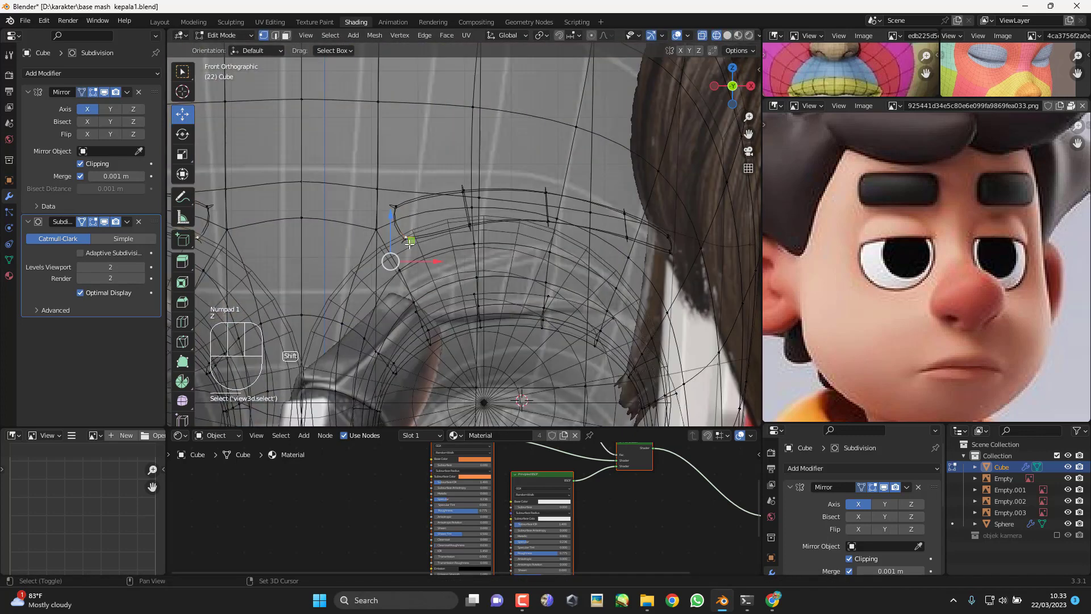
key(z)
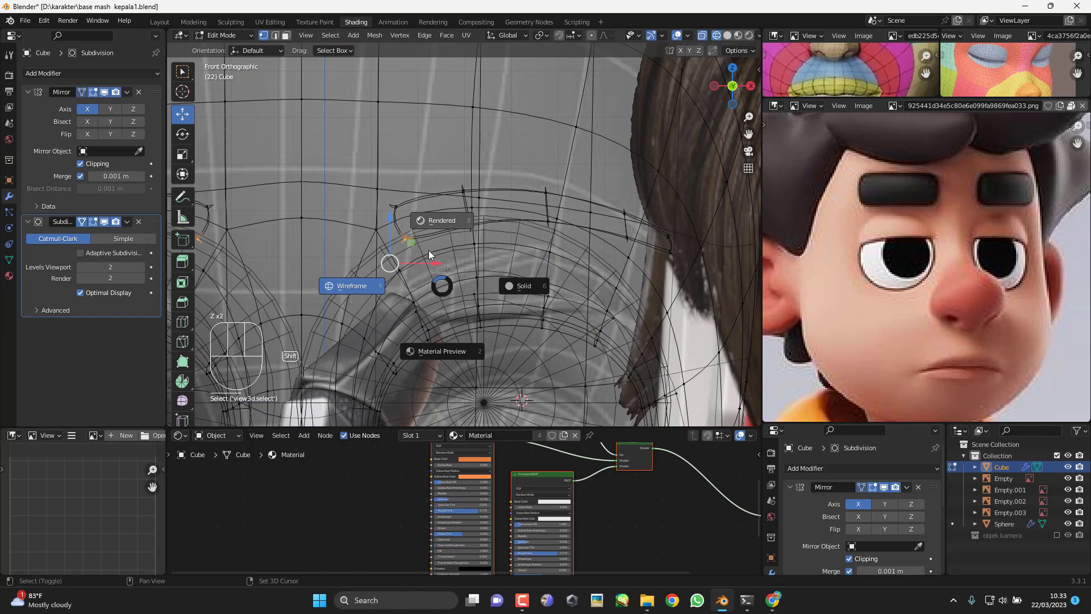
click(519, 283)
shift+middle_drag(455, 248, 561, 238)
scroll(561, 238, up, 3)
key(g)
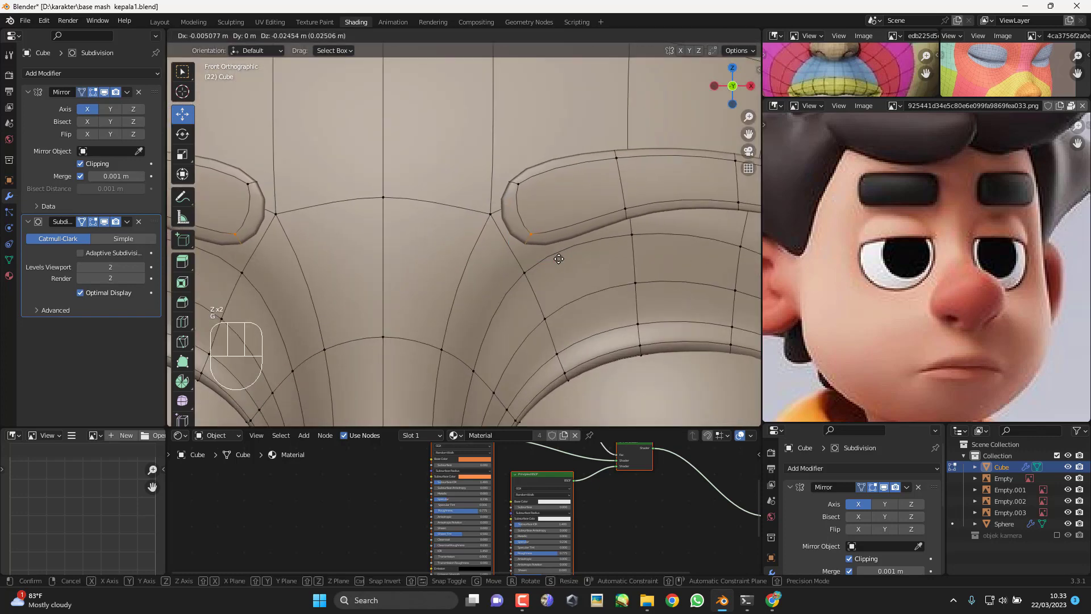
click(557, 252)
scroll(555, 250, down, 3)
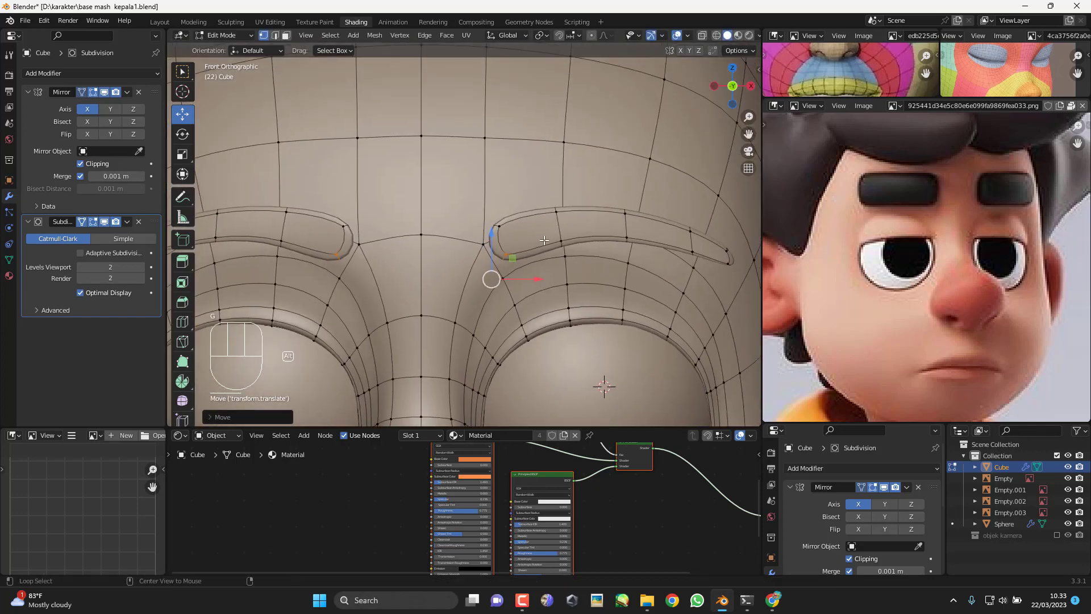
Step: Edge Slide the eyebrow's innermost cross edge loop toward its inner end and return to Object Mode
click(544, 240)
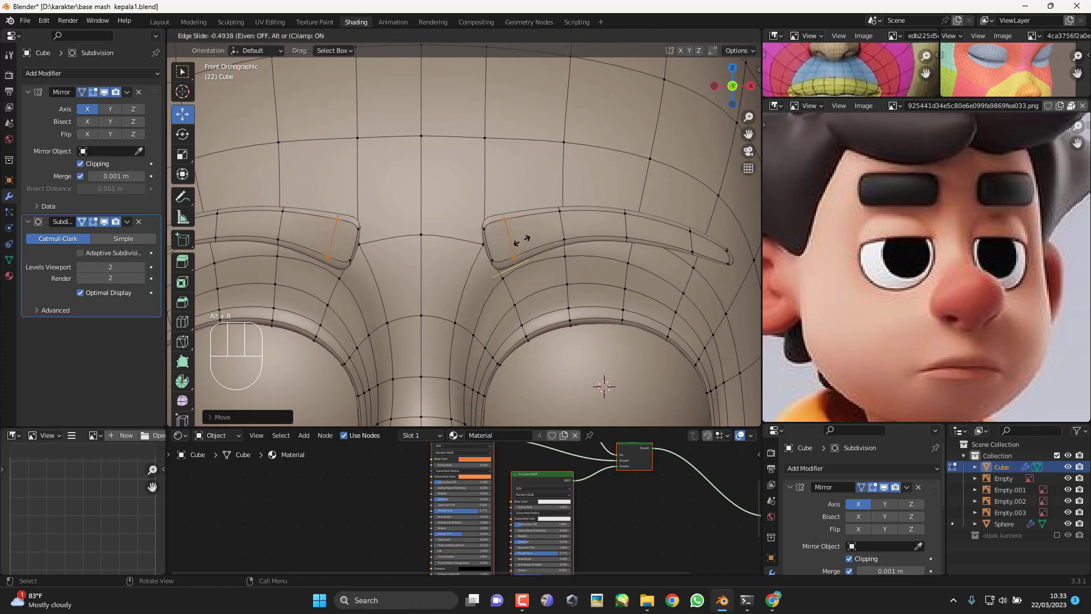
click(521, 240)
scroll(522, 240, down, 5)
scroll(557, 242, down, 4)
key(Tab)
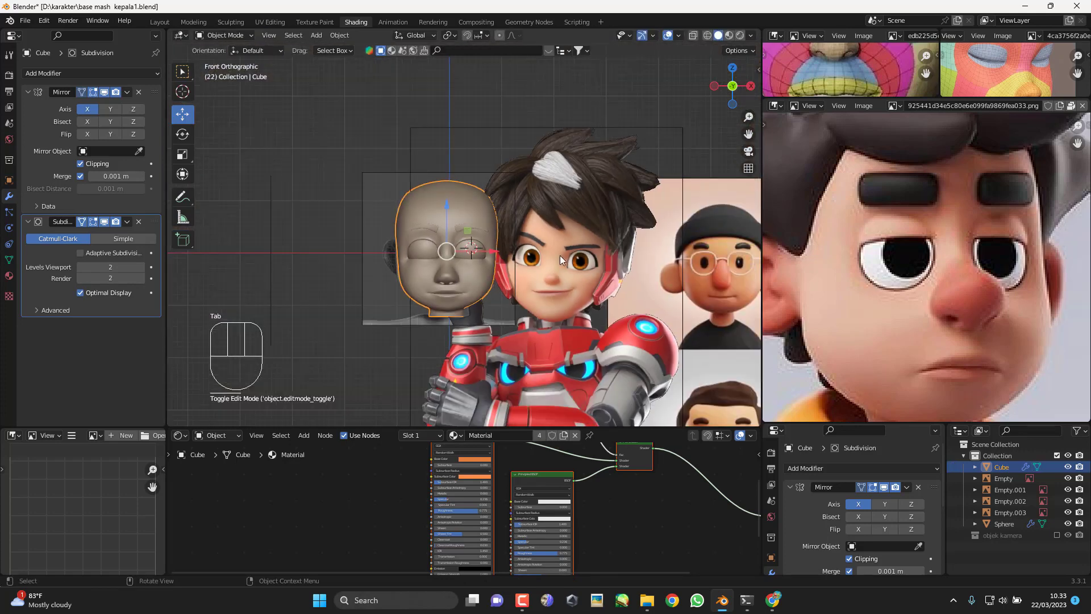
Step: Hide the armored character reference image Empty.003 and select the head mesh again
click(560, 255)
scroll(581, 294, up, 1)
key(h)
scroll(486, 302, up, 2)
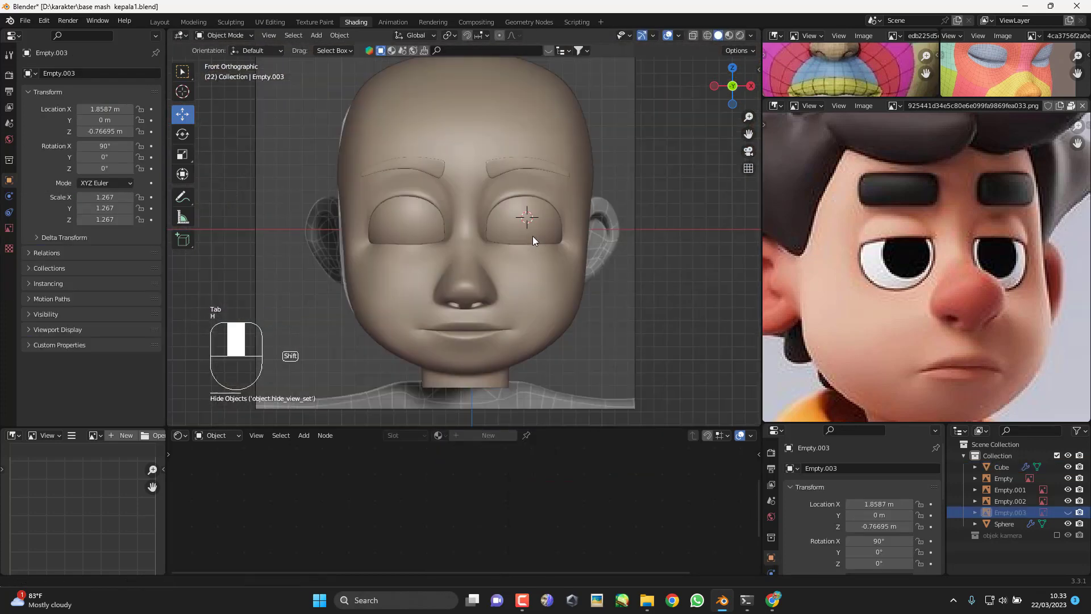
click(534, 274)
scroll(538, 274, down, 1)
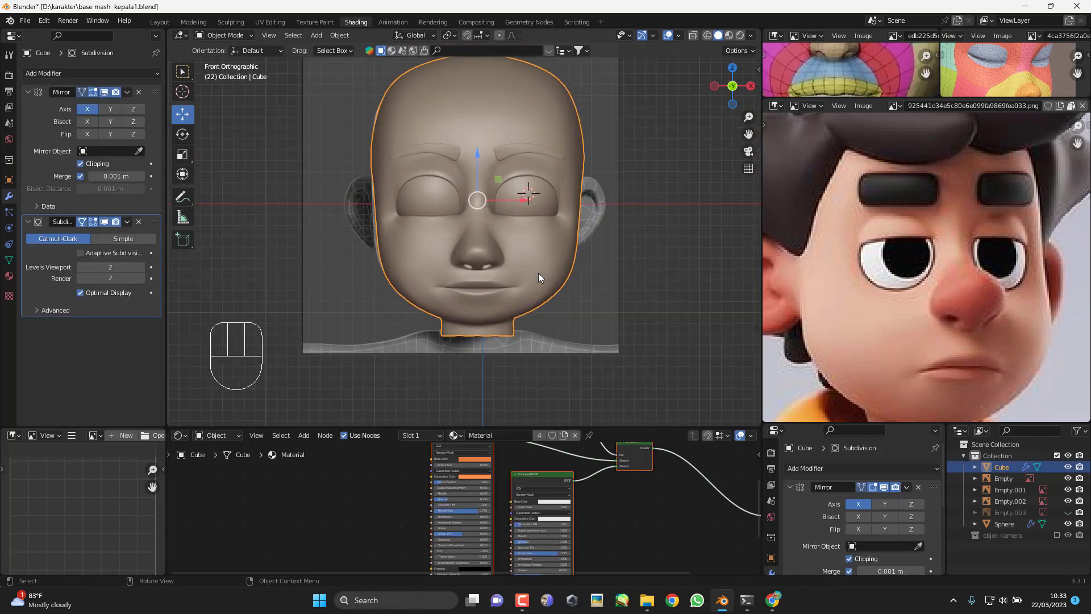
Step: Move the wireframe face reference Empty.002 sideways so it stands beside the head, and reselect the head
shift+middle_drag(579, 248, 581, 231)
click(588, 204)
key(g)
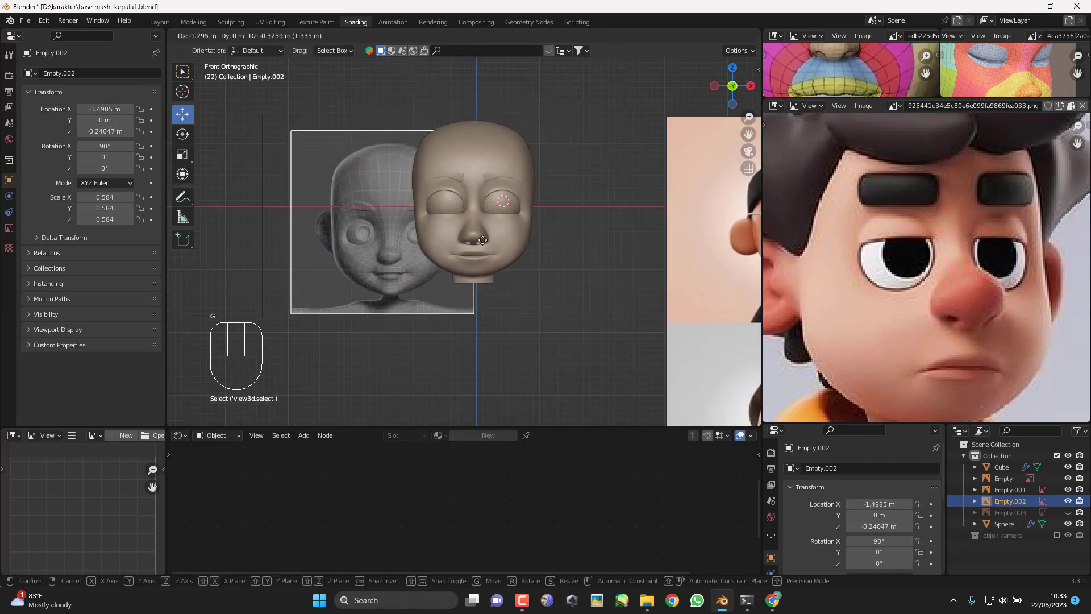
click(381, 214)
shift+middle_drag(520, 266, 565, 255)
click(570, 250)
Step: Set the head's Subdivision viewport level to 1 and switch the head to Sculpt Mode
key(KP_1)
key(KP_1)
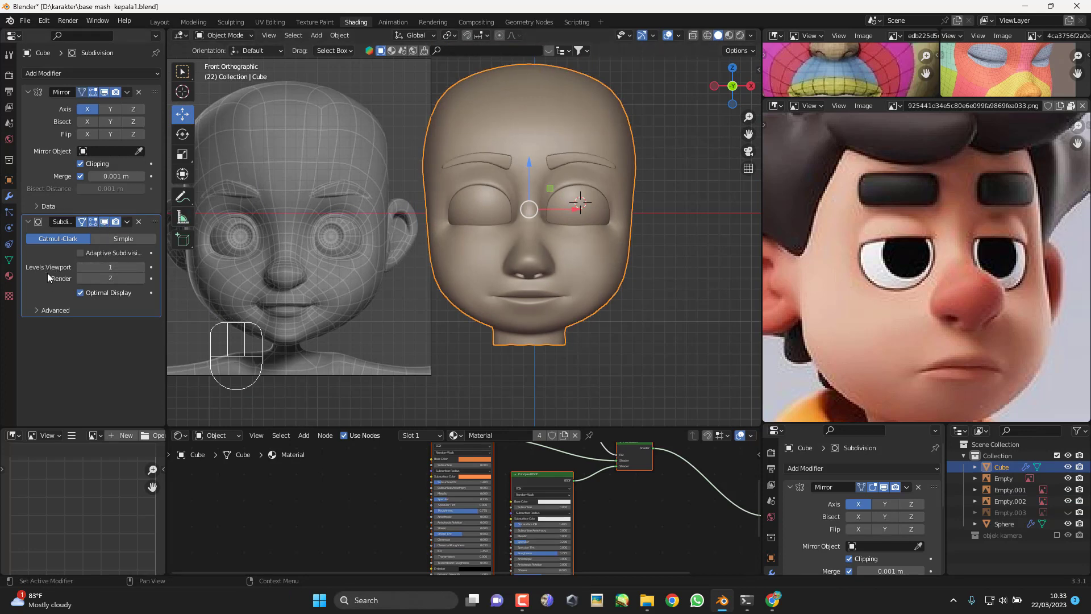
click(228, 36)
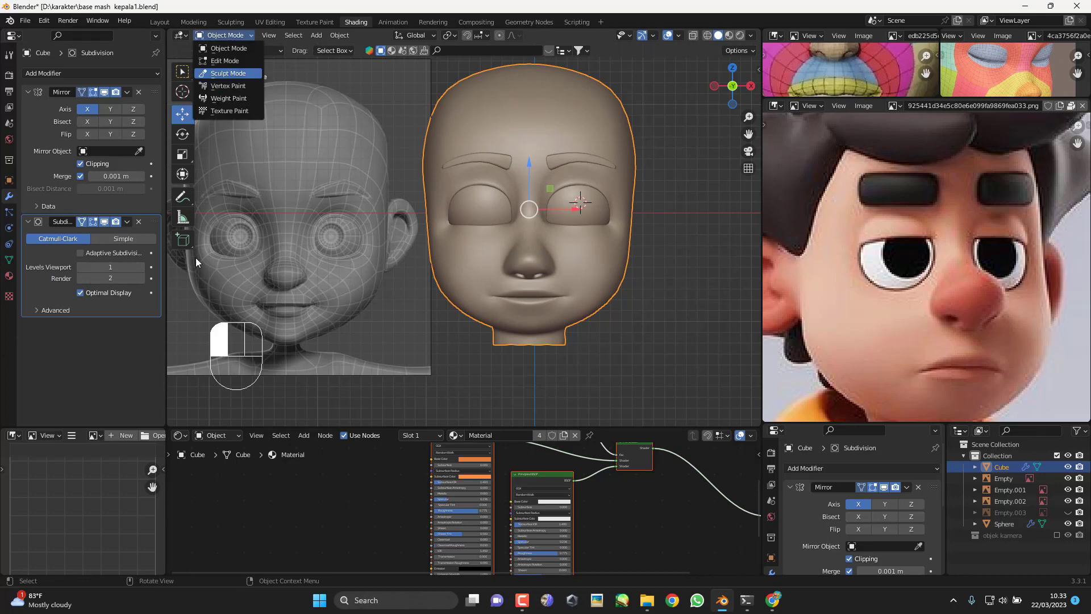
scroll(544, 314, down, 2)
shift+middle_drag(549, 295, 541, 285)
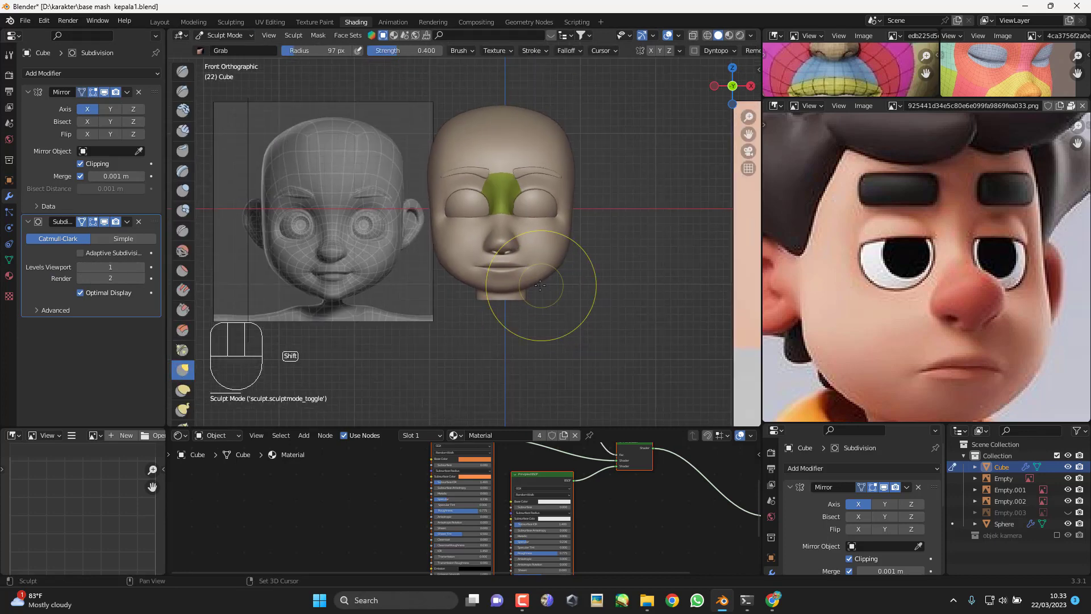
Step: Enlarge the Grab brush to a 168 px radius and reshape the jaw, cheek, temple and upper skull outline in front view
key(f)
click(585, 301)
scroll(587, 301, up, 2)
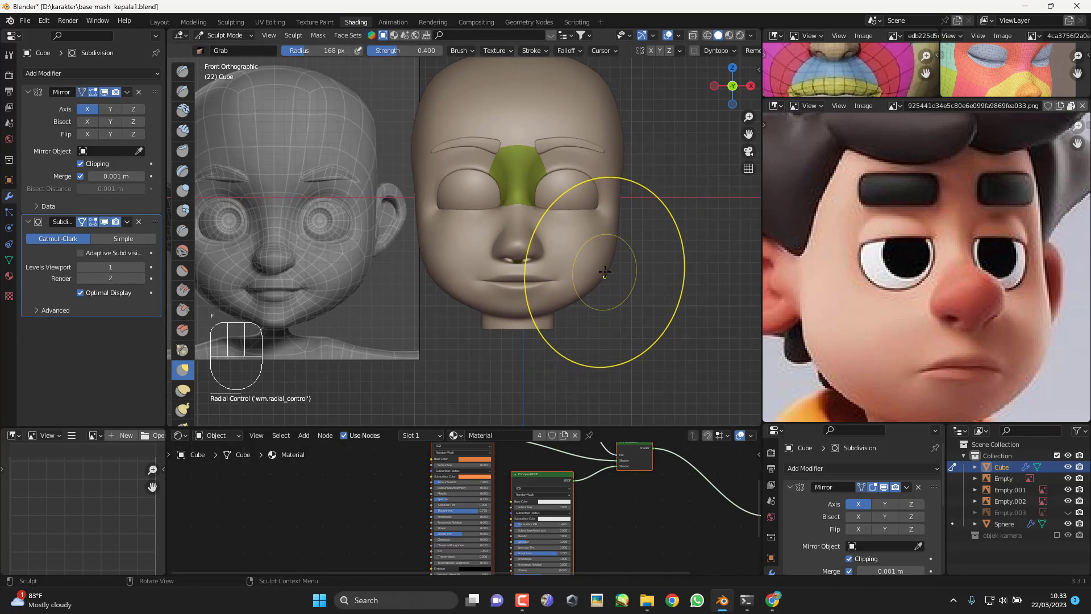
drag(605, 272, 600, 272)
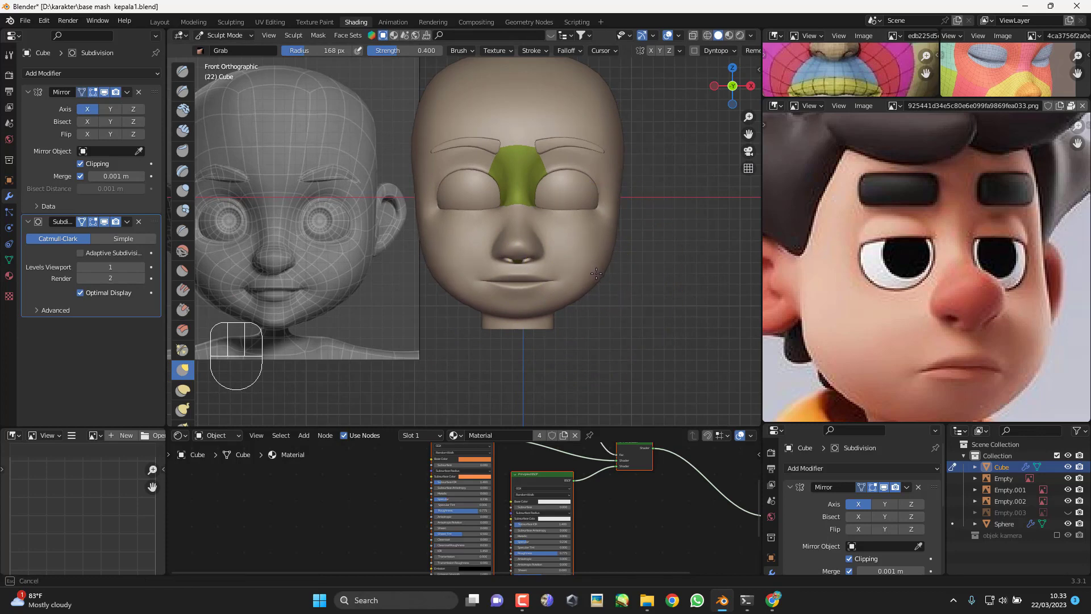
scroll(613, 284, up, 2)
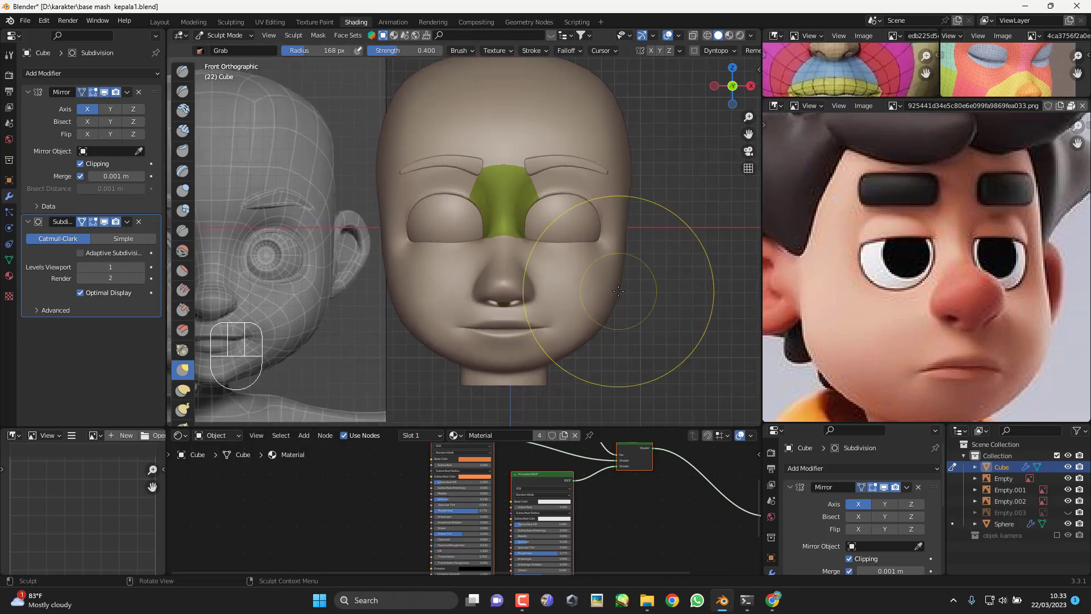
drag(615, 289, 615, 292)
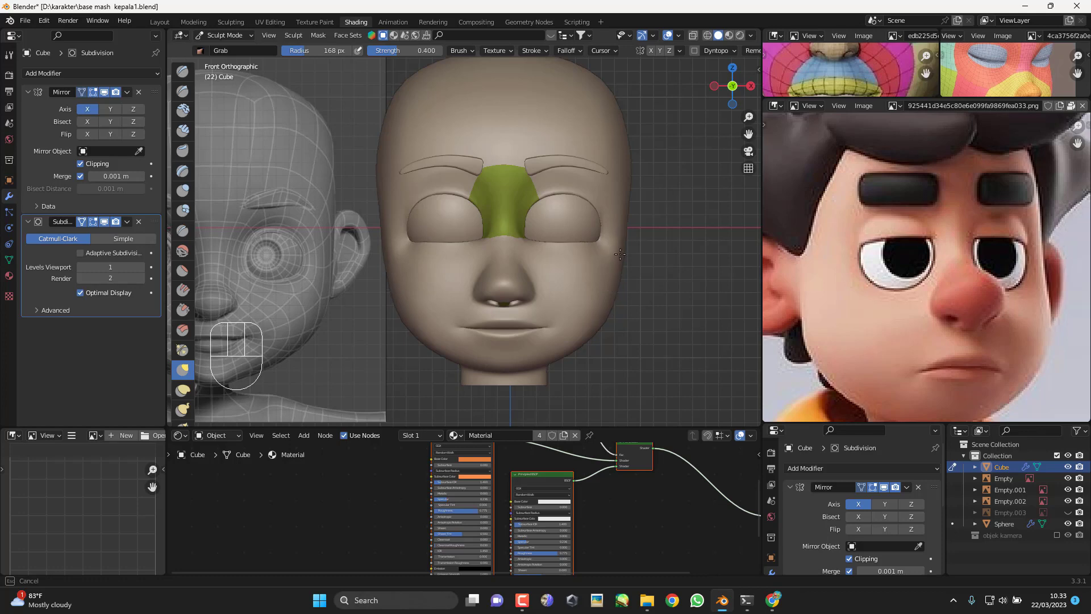
drag(621, 166, 620, 166)
shift+middle_drag(606, 95, 634, 179)
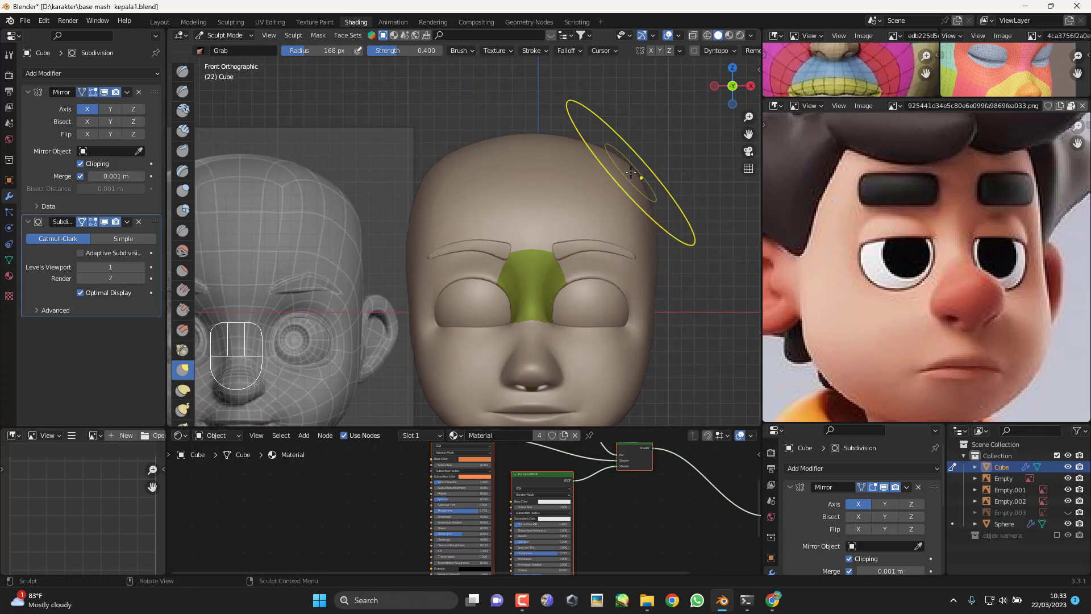
drag(628, 181, 627, 181)
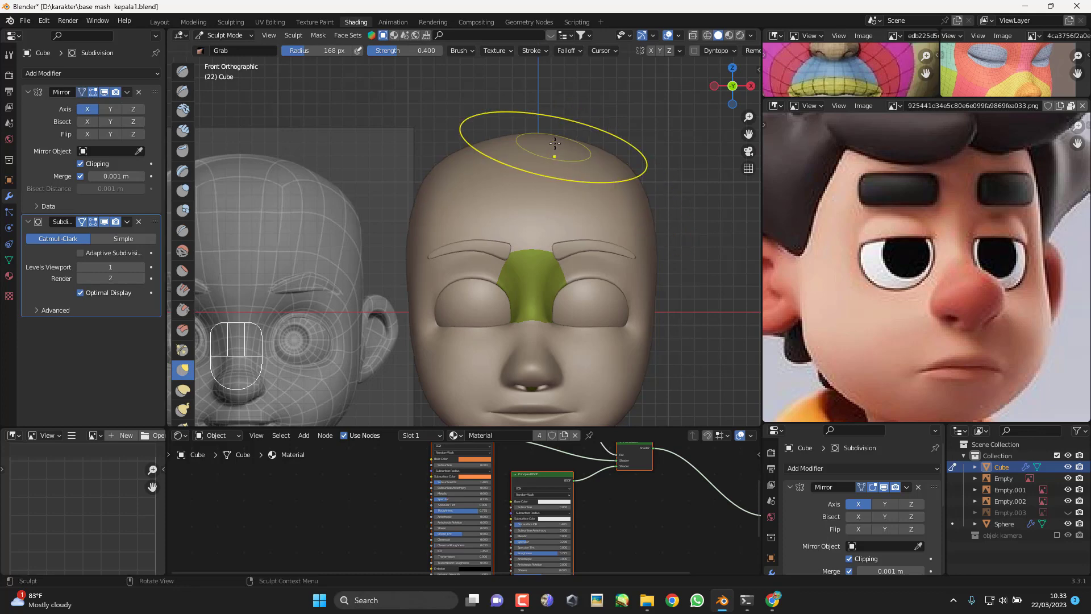
drag(572, 241, 572, 240)
Step: Adjust the back-of-skull and nape contour with the Grab brush in the right side view
key(KP_3)
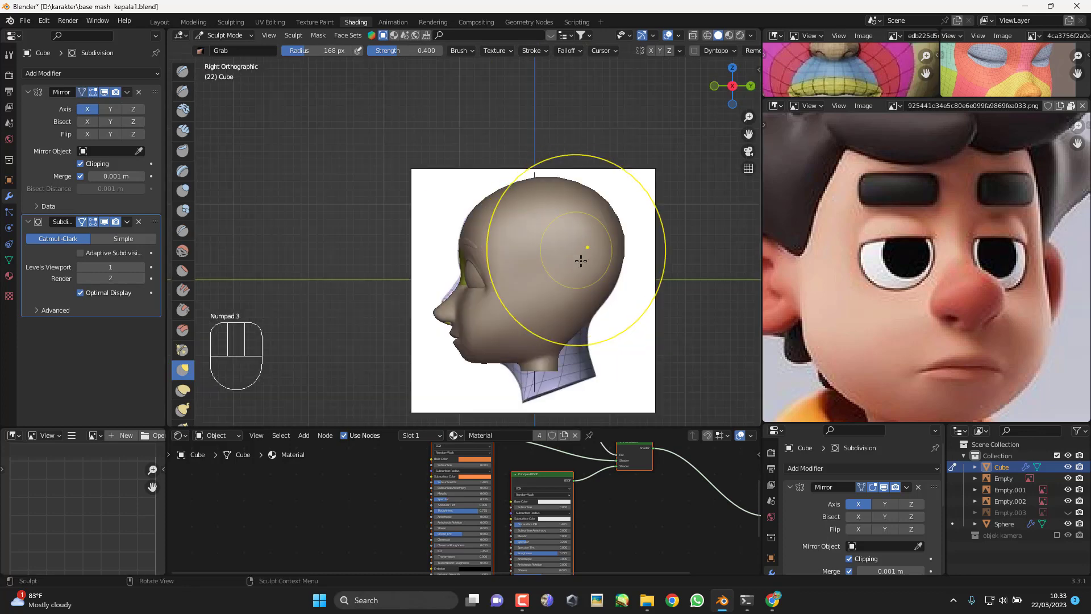
scroll(561, 236, up, 3)
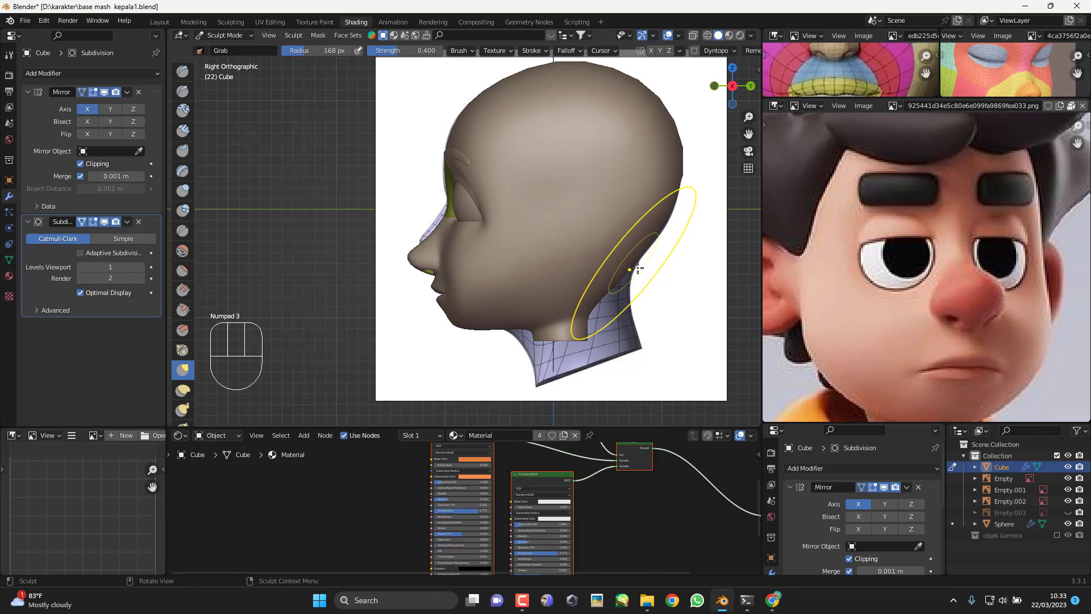
drag(638, 269, 639, 269)
drag(667, 190, 667, 190)
Step: Smooth out the shape above the nape with a Grab stroke while viewing the head from behind
mouse_move(667, 189)
middle_down()
mouse_move(568, 253)
mouse_move(494, 214)
middle_up()
shift+middle_drag(527, 302, 531, 245)
scroll(535, 268, up, 4)
scroll(544, 290, down, 2)
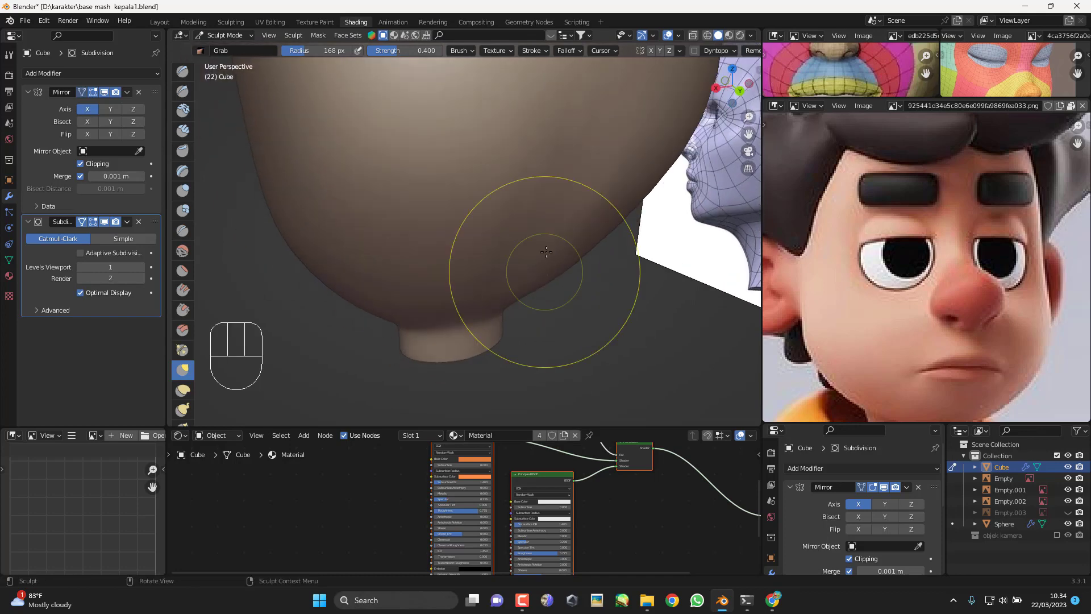
drag(542, 223, 544, 226)
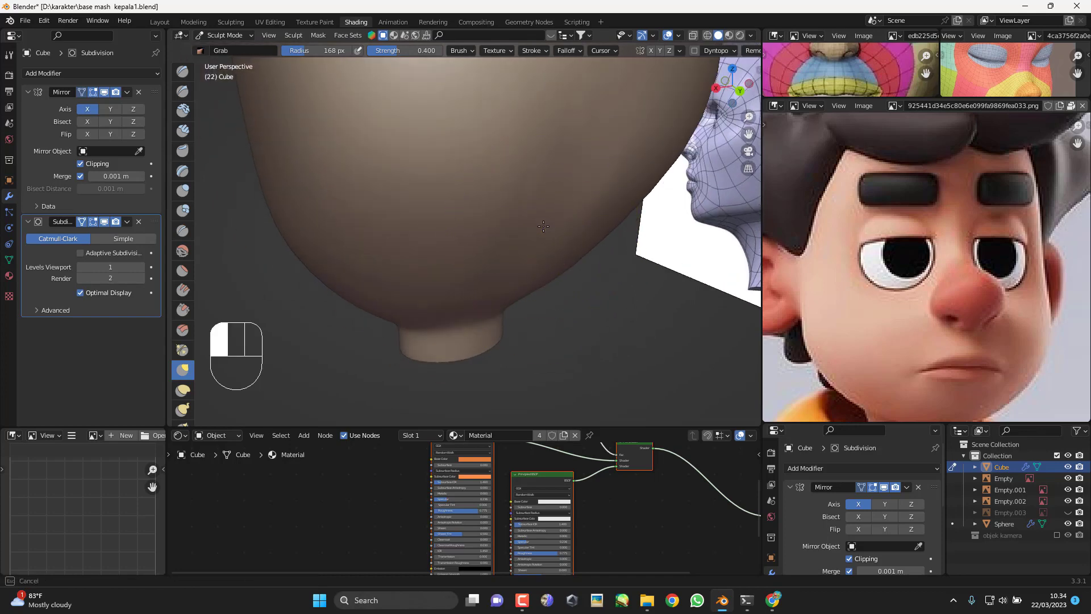
scroll(544, 233, down, 2)
Step: In Edit Mode, cut a connecting edge with the Knife across the faces at the back of the head above the neck
mouse_move(546, 239)
middle_down()
mouse_move(550, 274)
mouse_move(534, 203)
middle_up()
key(Tab)
click(549, 241)
shift+middle_drag(548, 254, 542, 334)
middle_drag(542, 332, 515, 255)
scroll(515, 254, up, 2)
key(k)
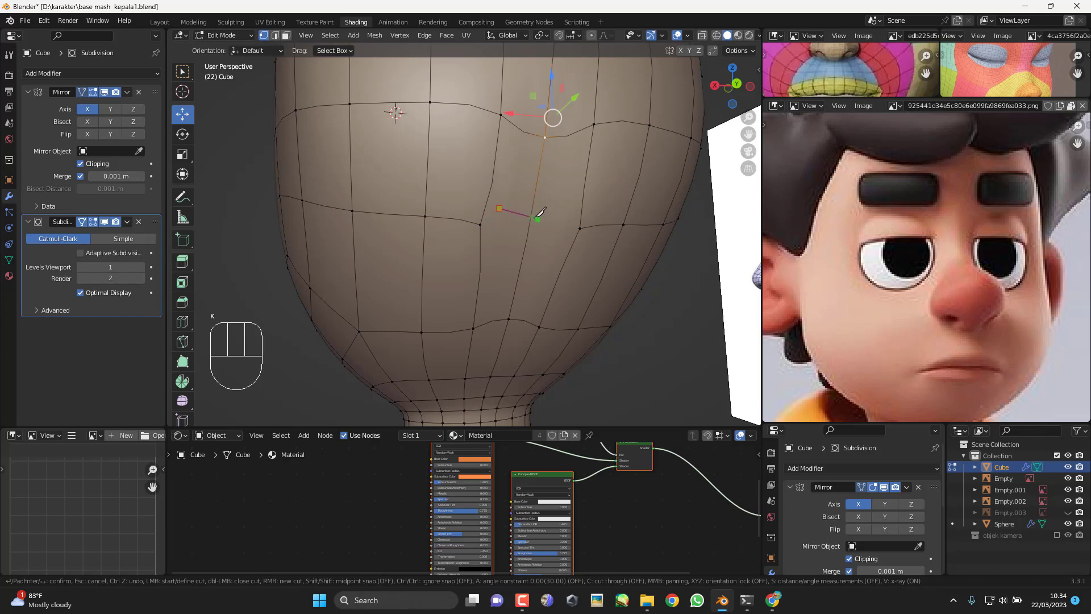
click(561, 220)
key(Return)
middle_drag(535, 218, 582, 283)
shift+middle_drag(582, 284, 527, 141)
mouse_move(567, 278)
mouse_down()
mouse_move(578, 279)
mouse_move(594, 251)
mouse_up()
mouse_move(595, 250)
middle_down()
mouse_move(636, 237)
mouse_move(634, 261)
mouse_move(541, 262)
mouse_move(525, 242)
mouse_move(578, 285)
middle_up()
Step: Return to Sculpt Mode and refine the side of the face at cheek height with the Grab brush in front view
key(Tab)
scroll(587, 264, down, 4)
key(KP_1)
scroll(528, 217, up, 5)
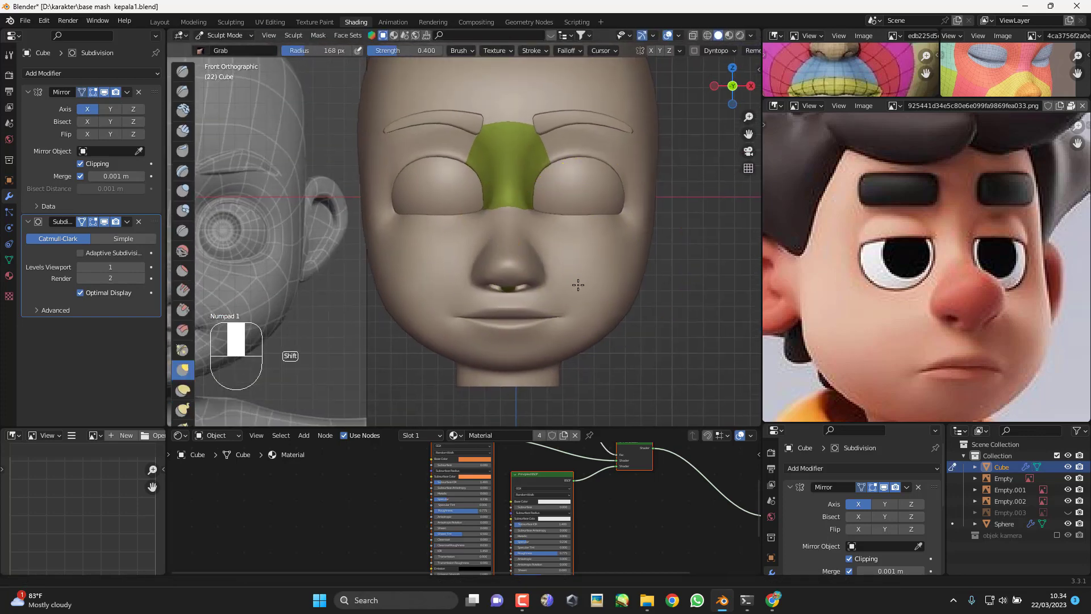
scroll(578, 284, up, 2)
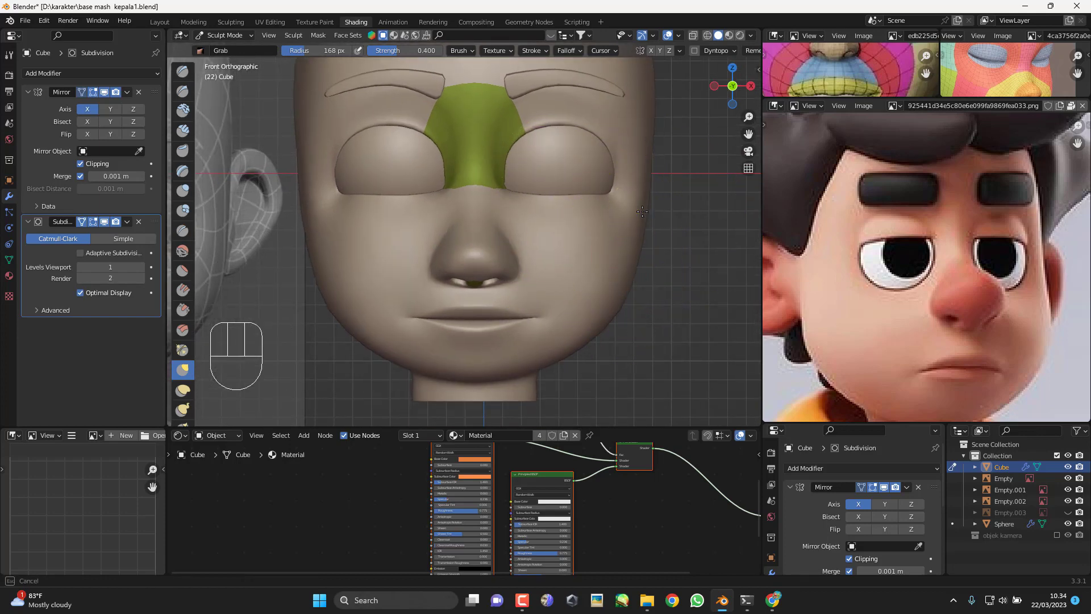
scroll(641, 212, down, 3)
shift+middle_drag(605, 310, 657, 322)
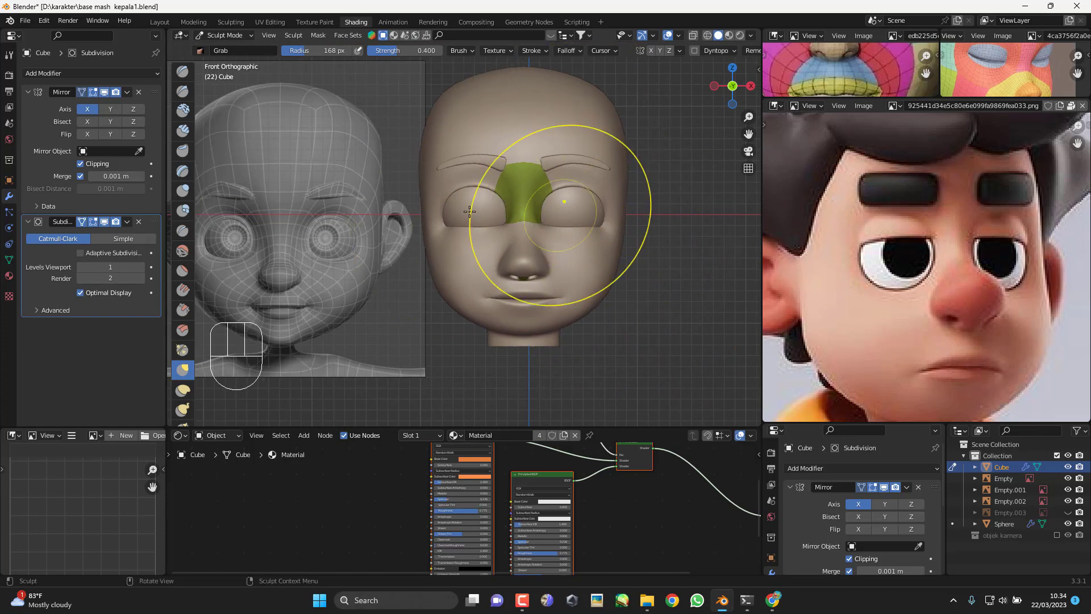
mouse_move(500, 247)
shift+middle_down()
mouse_move(500, 273)
mouse_move(624, 251)
shift+middle_up()
Step: Examine the head's edge flow in Edit Mode beside the wireframe reference and return to Sculpt Mode
key(Tab)
key(KP_1)
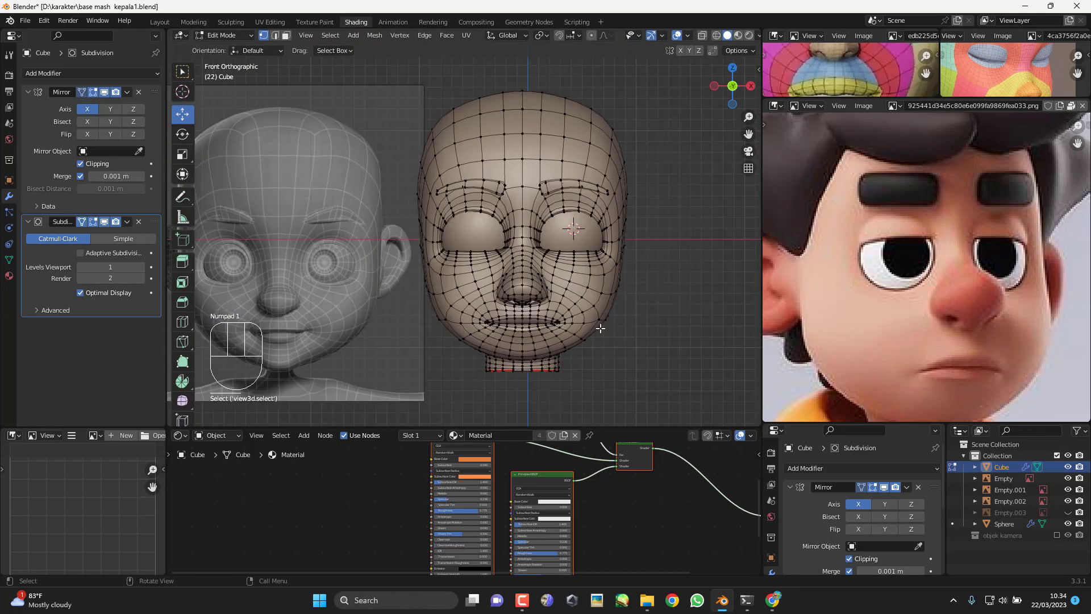
key(Tab)
shift+middle_drag(519, 317, 522, 294)
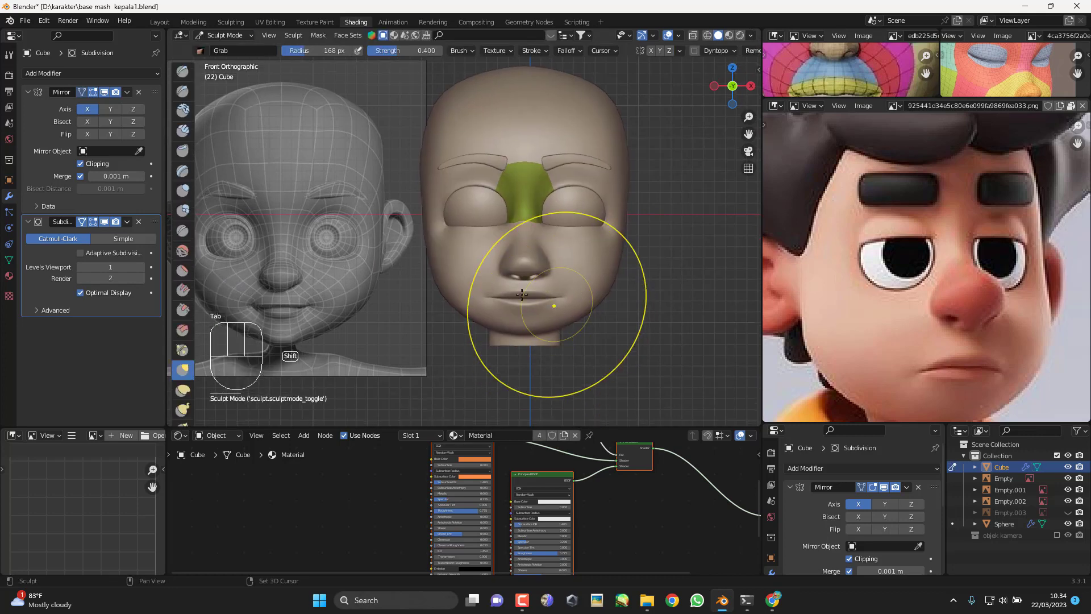
shift+middle_drag(540, 332, 549, 320)
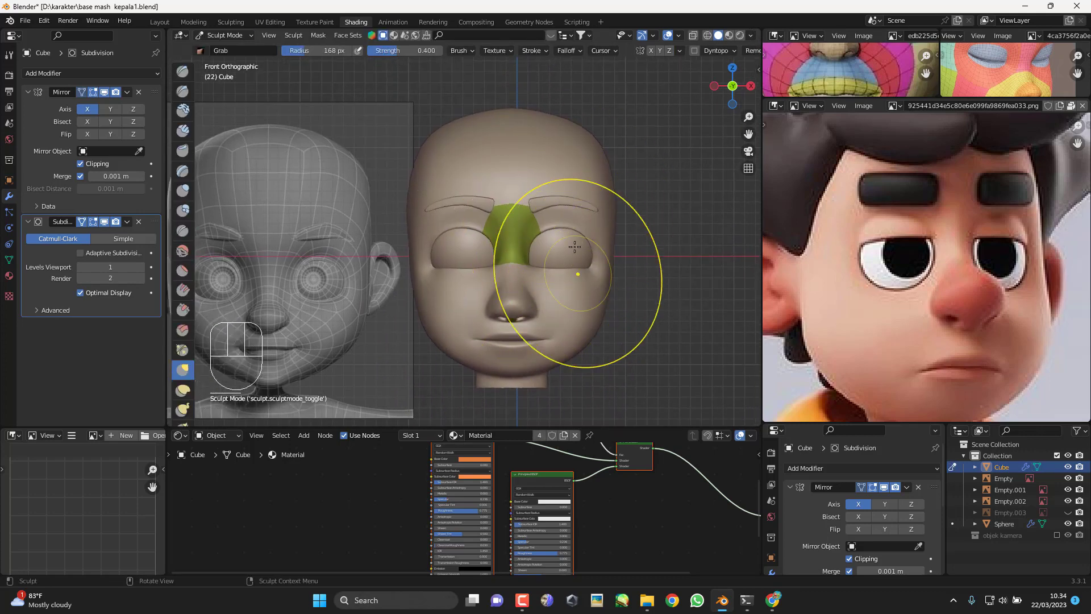
Step: Leave Sculpt Mode, open the head in Edit Mode and set its Subdivision viewport level to 0
click(207, 36)
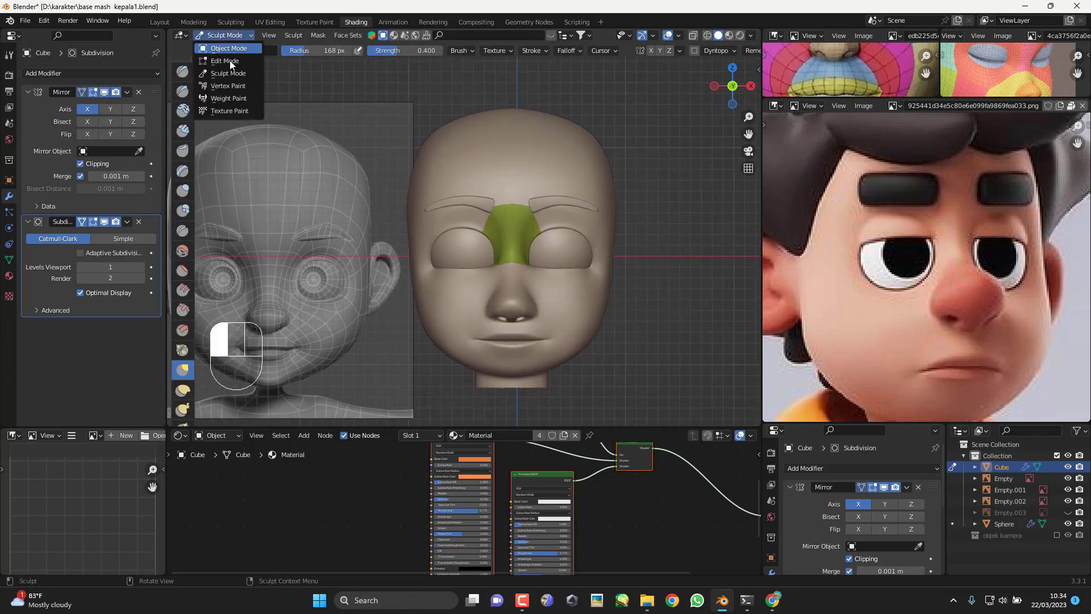
click(229, 48)
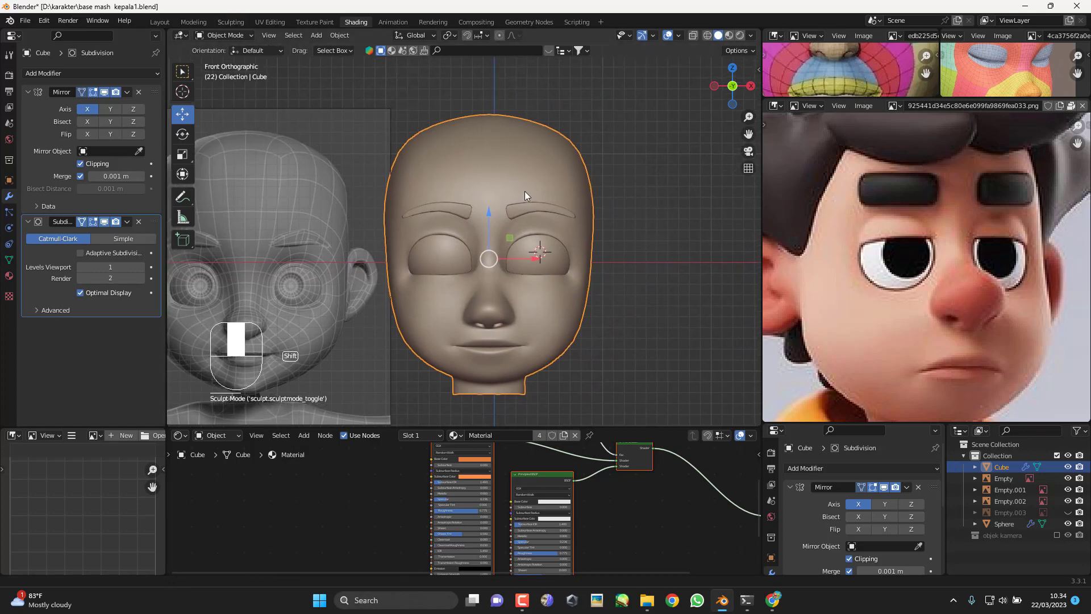
key(Tab)
scroll(612, 292, up, 2)
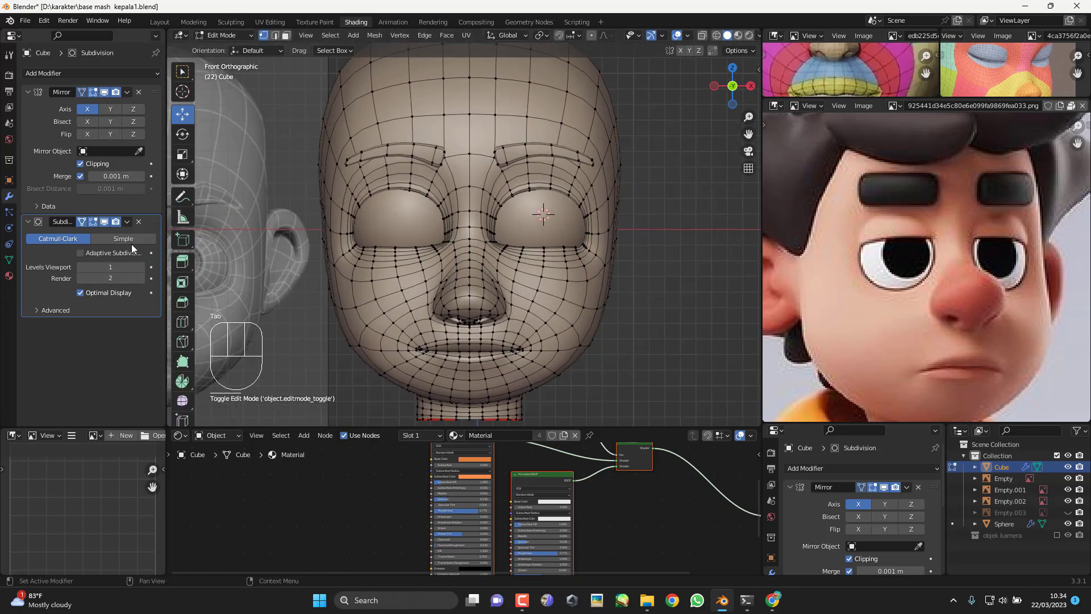
click(81, 266)
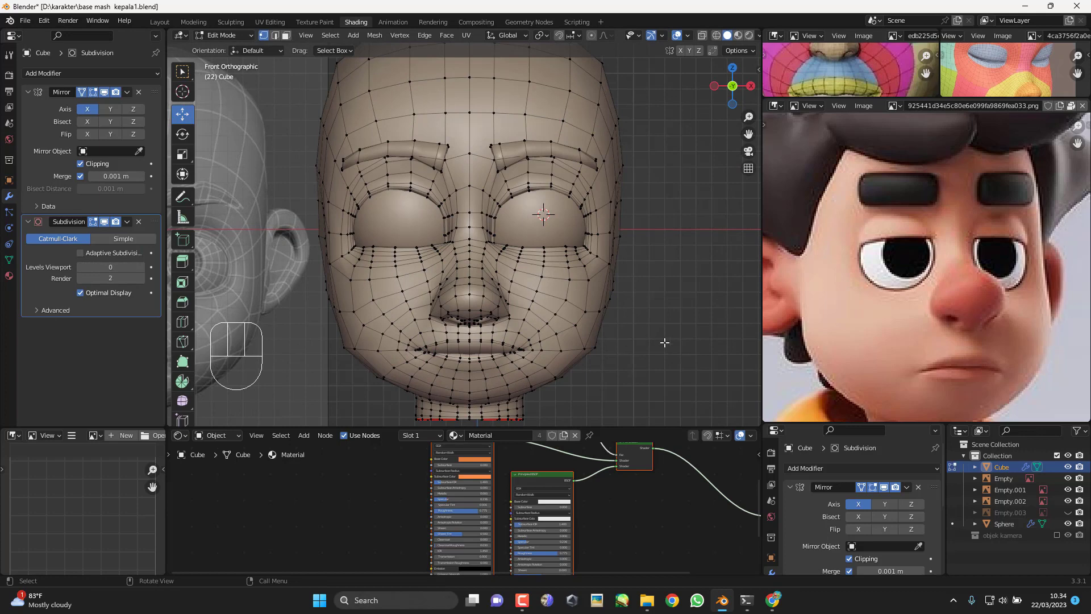
Step: Enable proportional editing and scale the edge loops around the eye openings down to about 0.92 in front view
scroll(577, 208, up, 2)
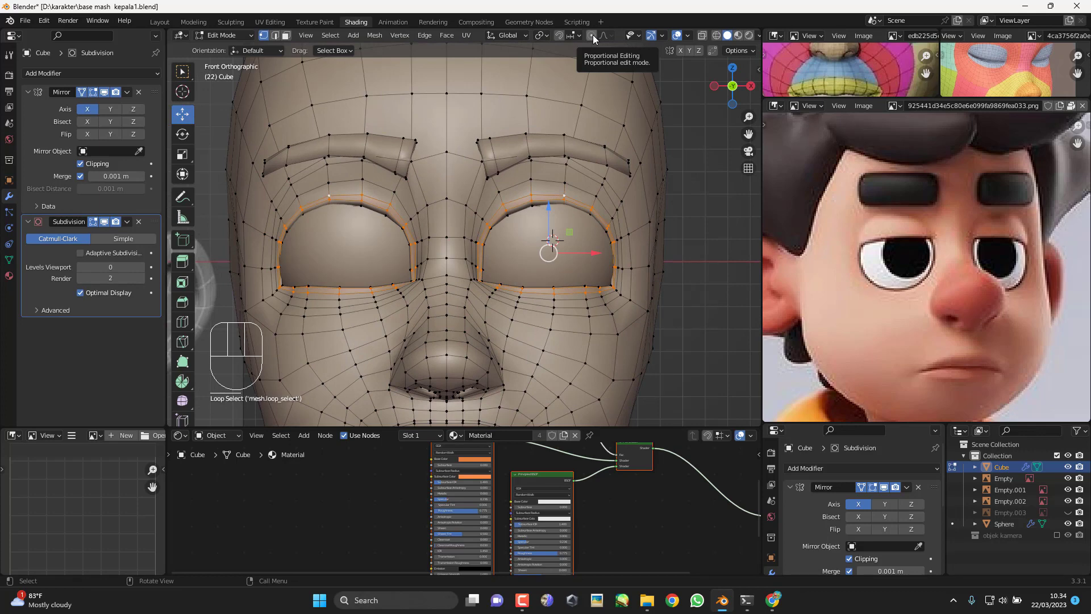
click(592, 35)
shift+middle_drag(668, 298, 646, 269)
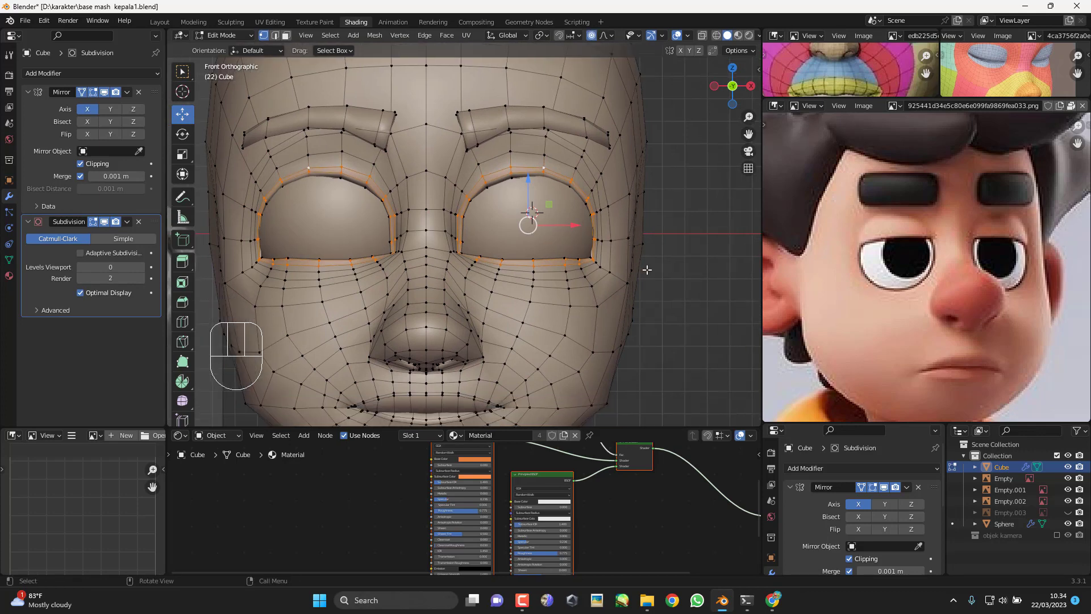
key(s)
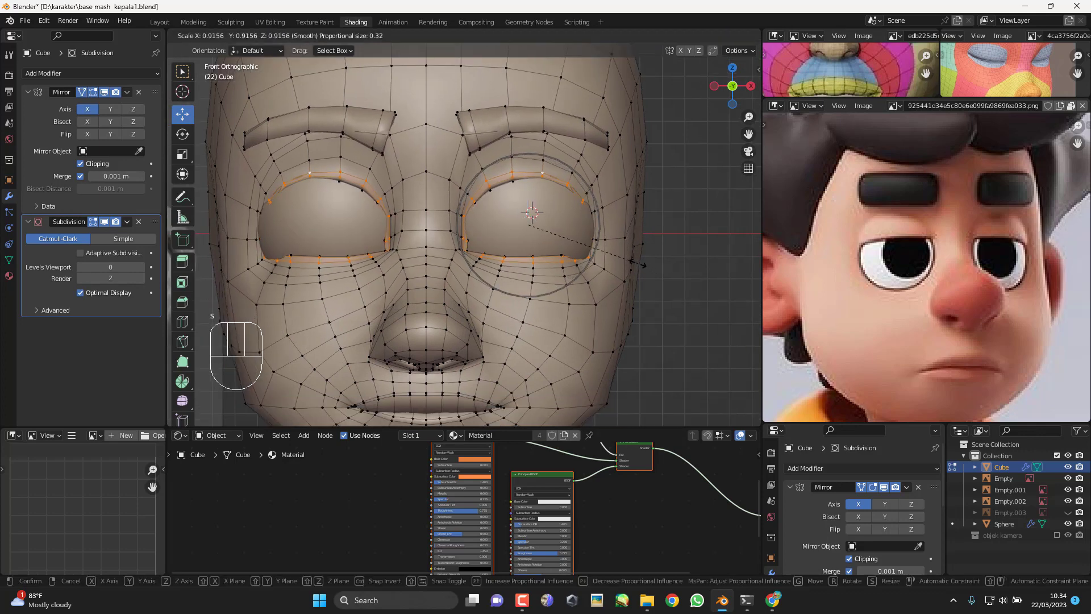
scroll(633, 262, down, 4)
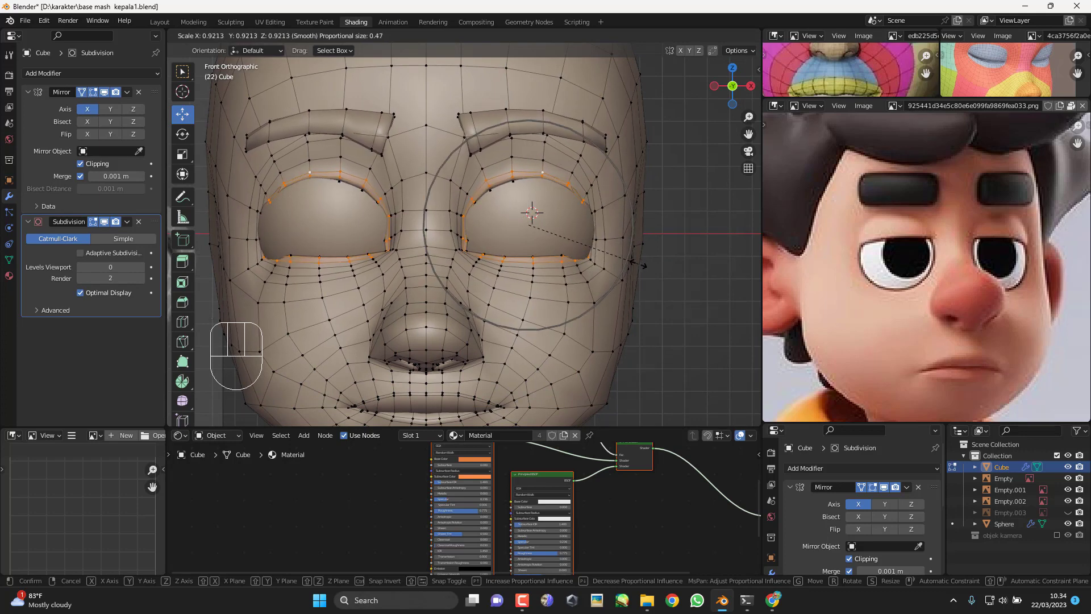
click(633, 261)
Step: Narrow the eye-opening loops slightly along X and shift them slightly forward along Y in side view
key(s)
key(x)
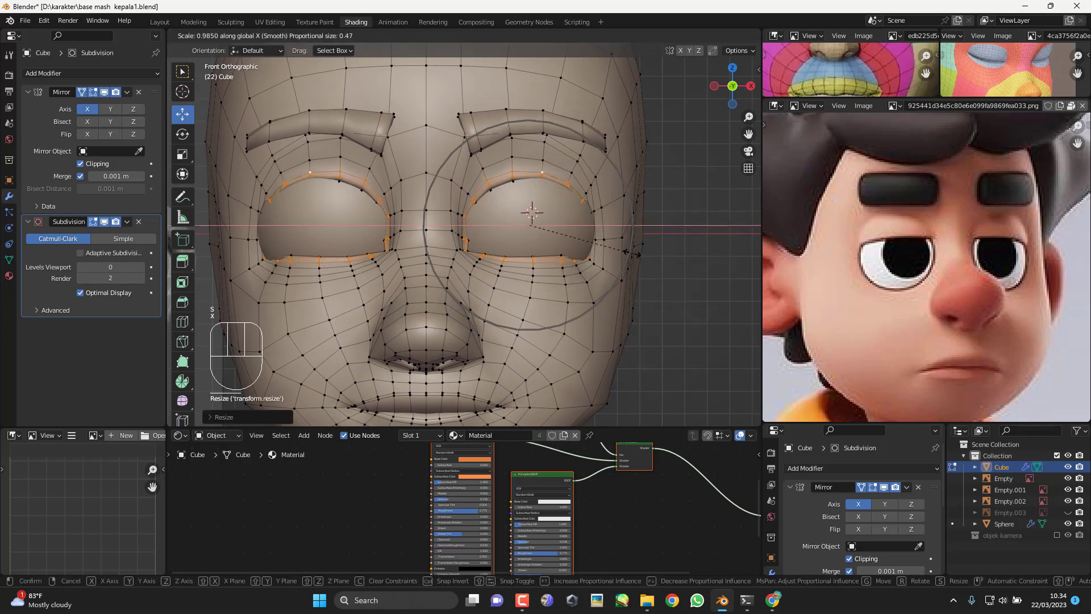
click(630, 252)
key(KP_3)
drag(453, 225, 441, 226)
key(KP_1)
Step: Select the vertices along the chin's lower edge and move them down along Z in front view
scroll(519, 219, up, 4)
key(KP_3)
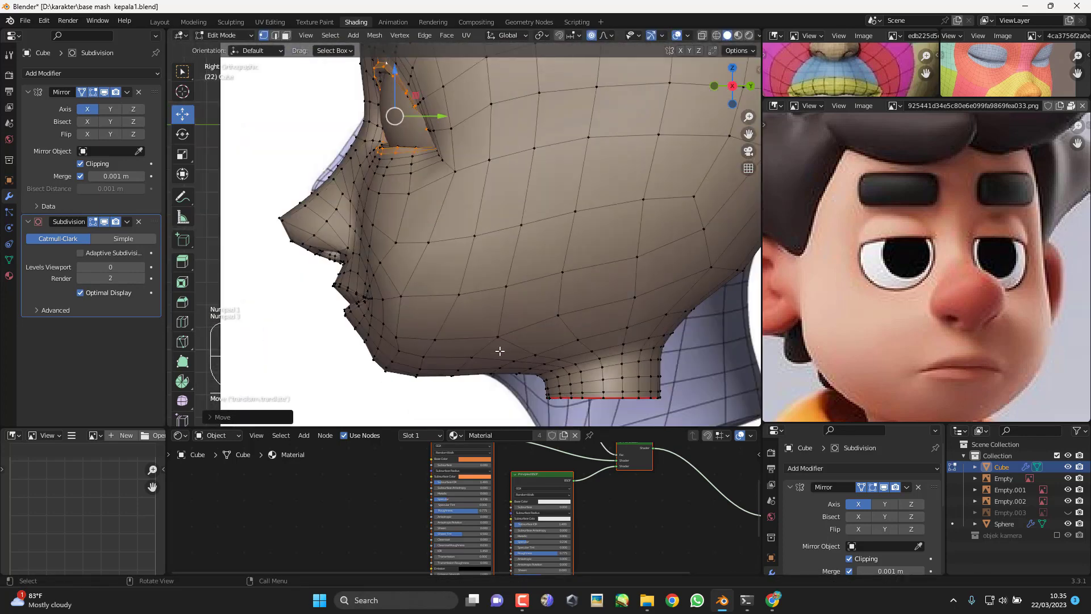
shift+middle_drag(500, 351, 565, 307)
click(481, 333)
shift+click(455, 316)
key(KP_1)
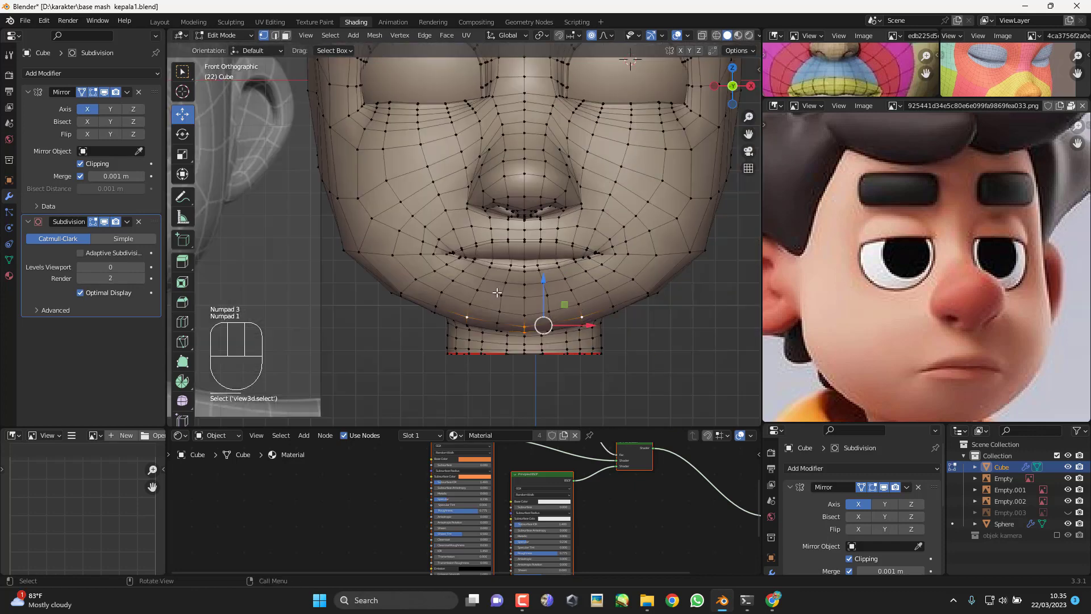
shift+click(552, 324)
drag(544, 278, 548, 293)
Step: Rotate the selected chin vertices by small amounts in front view and fine-tune their height along Z
key(r)
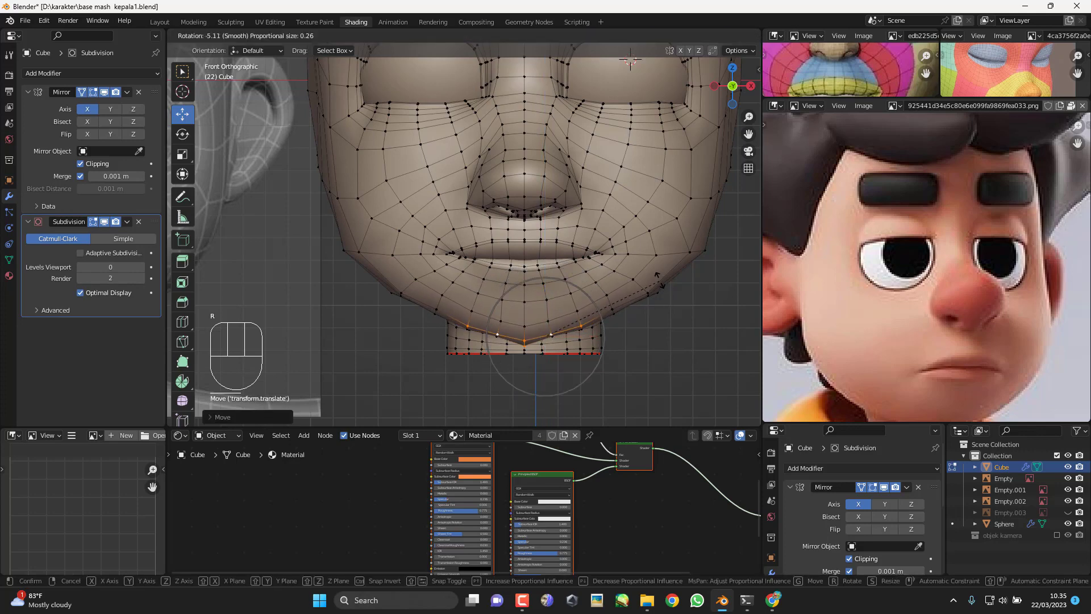
click(656, 277)
key(r)
click(655, 277)
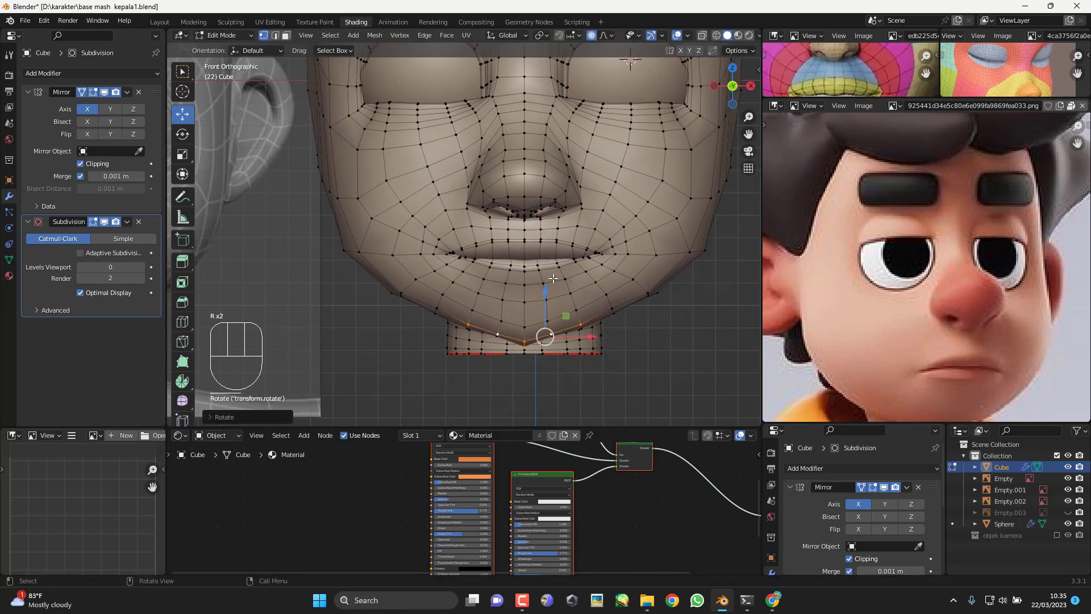
drag(546, 284, 545, 282)
Step: Vertex Slide two vertices of the lower jawline along their edges to smooth the jaw contour
click(653, 290)
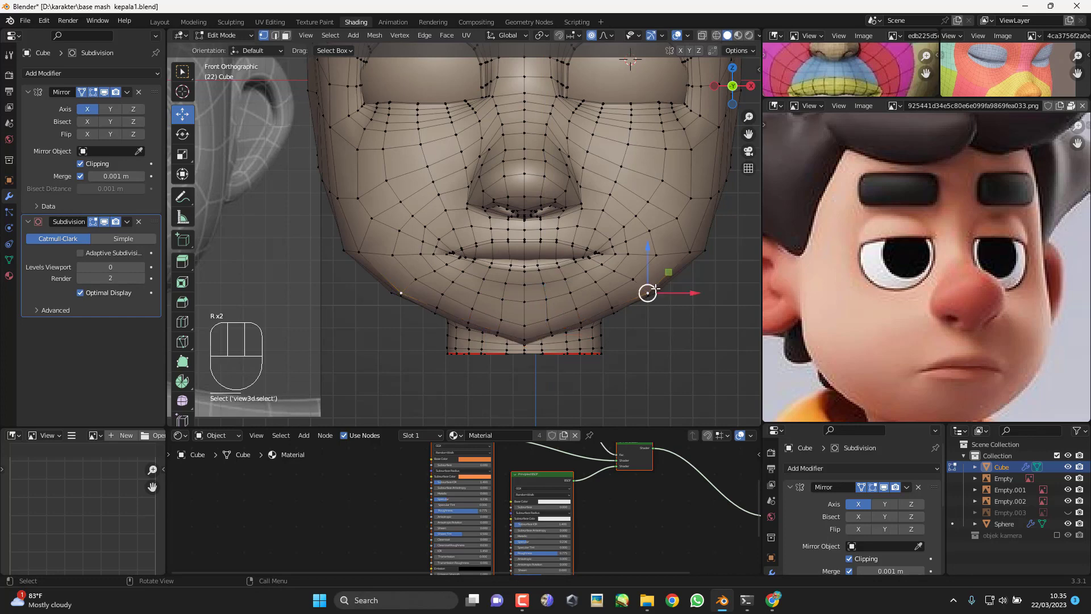
key(g)
key(g)
click(652, 296)
middle_drag(651, 296, 640, 259)
click(682, 257)
key(g)
key(g)
click(702, 273)
Step: Vertex Slide the jaw vertex above the neck along its edges in two passes from an angled view
shift+middle_drag(702, 273, 662, 283)
click(654, 280)
key(g)
key(g)
click(678, 194)
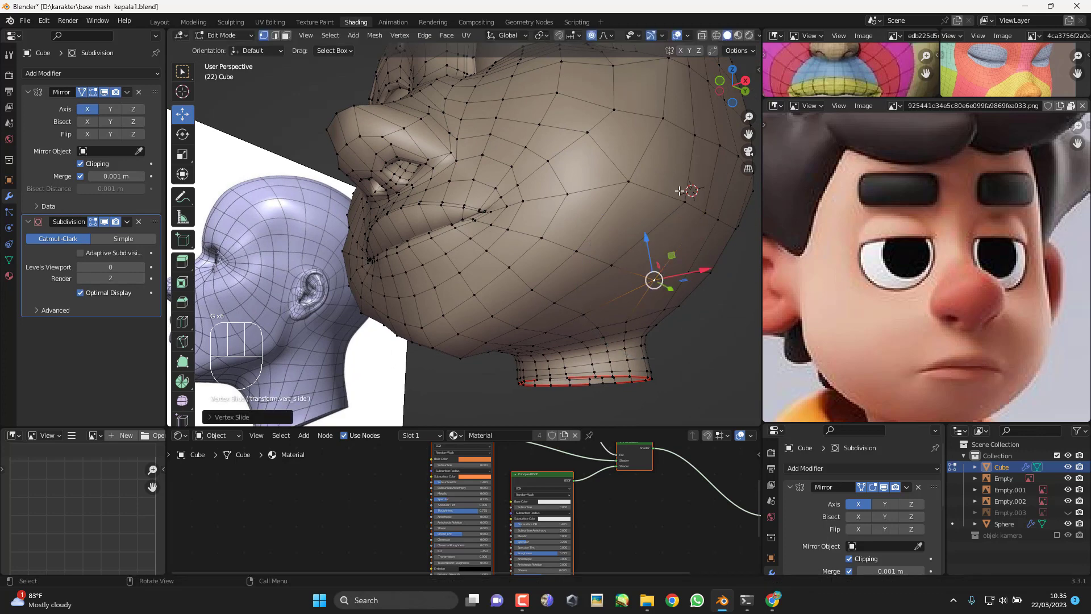
middle_drag(679, 191, 659, 216)
key(g)
key(g)
click(636, 223)
Step: Reposition the outer jaw vertices at mouth height in front view and check the head's outline in Object Mode
key(KP_1)
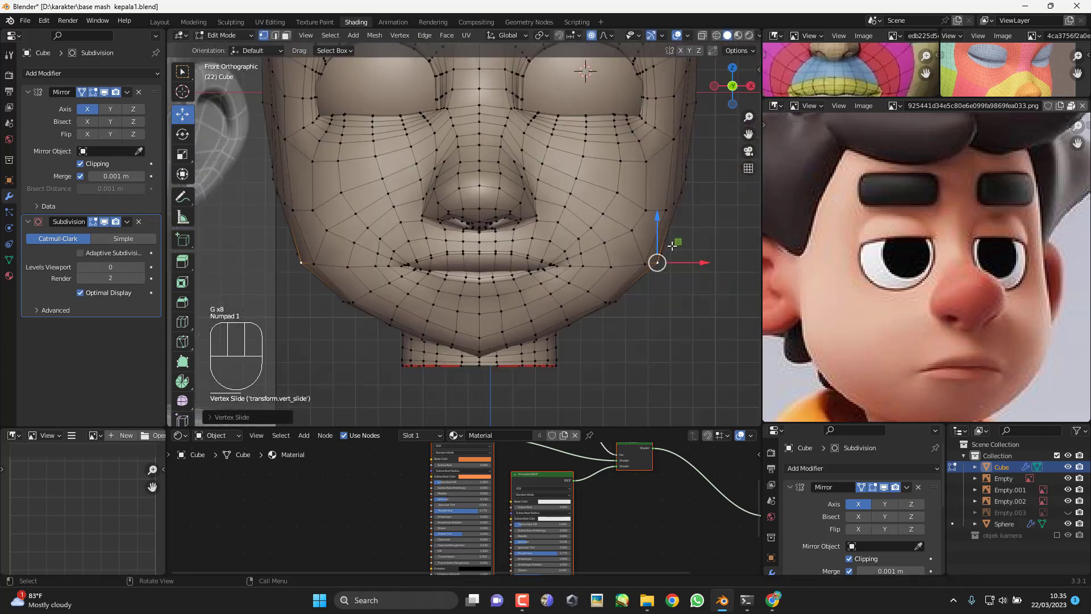
key(Tab)
key(Tab)
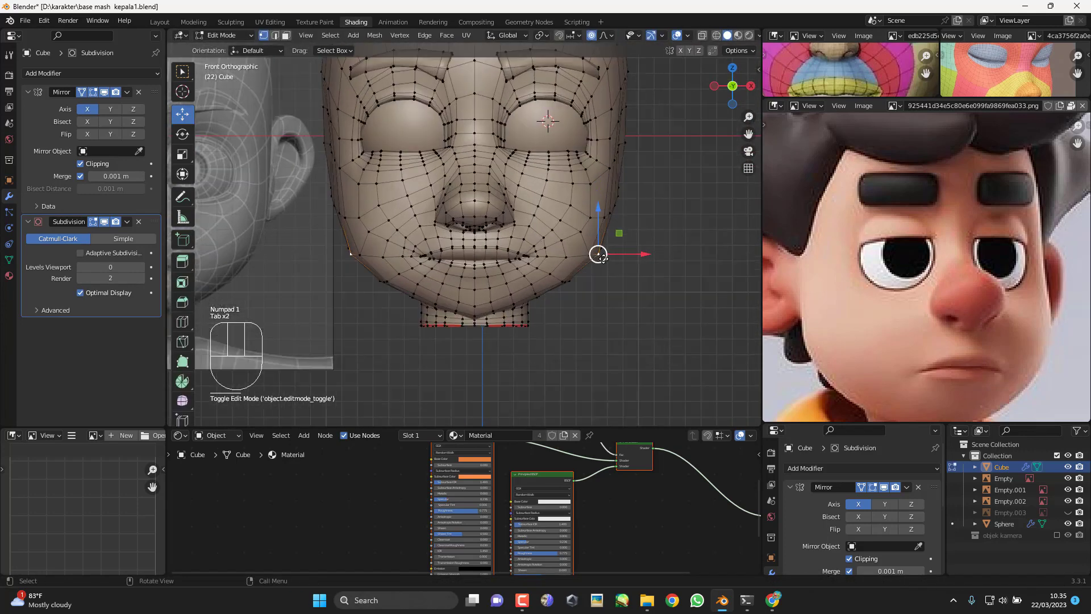
drag(604, 259, 642, 248)
click(602, 248)
scroll(625, 227, down, 3)
key(Tab)
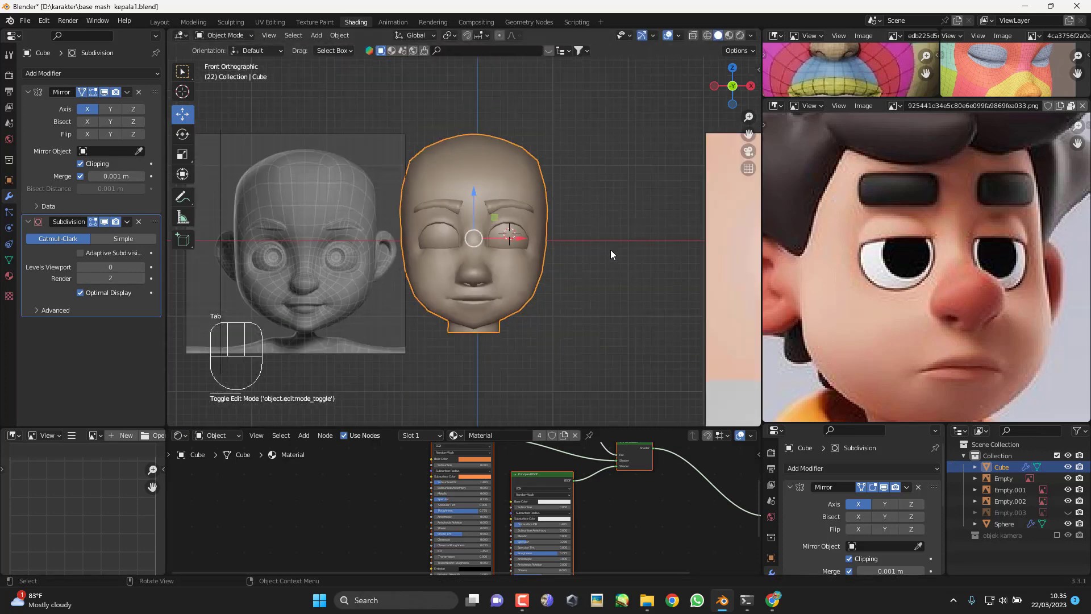
Step: In Edit Mode, pull the head's upper side contour vertex inward and slide the crown vertex, and return to Object Mode
key(Tab)
key(g)
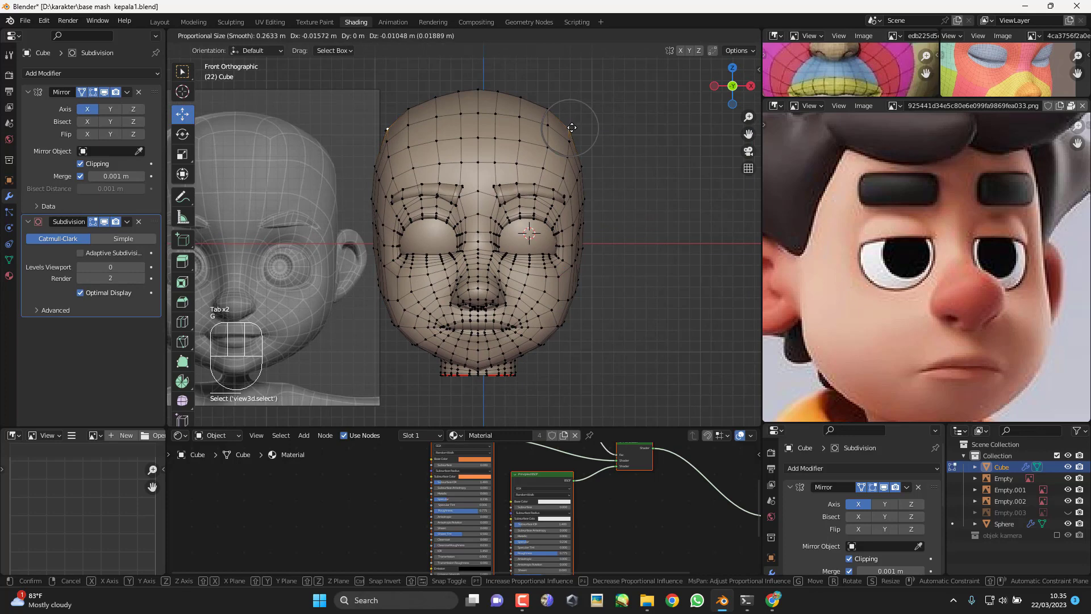
click(572, 128)
shift+middle_drag(510, 86, 527, 98)
click(538, 105)
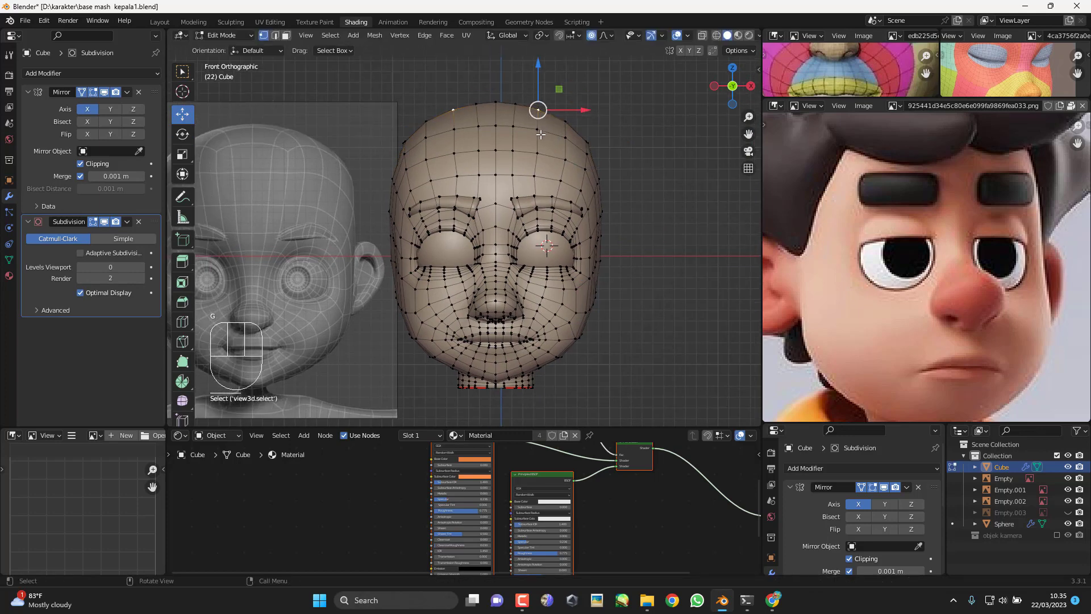
key(g)
key(g)
click(637, 212)
key(Tab)
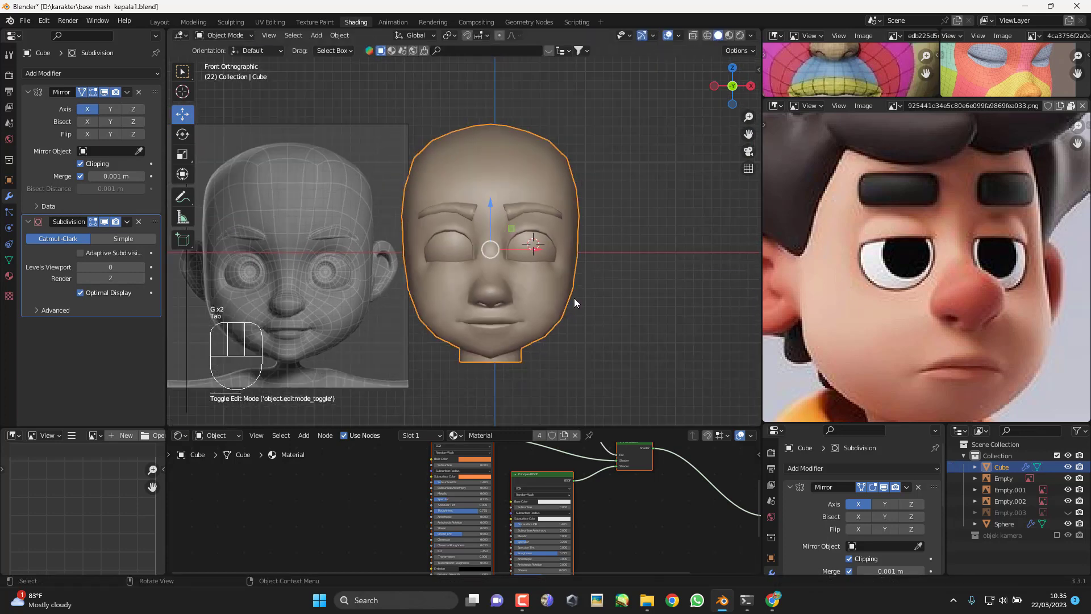
Step: In side view, select two vertices beside the mouth and chin in Edit Mode and move them back along Y
key(KP_1)
scroll(572, 327, up, 2)
key(KP_3)
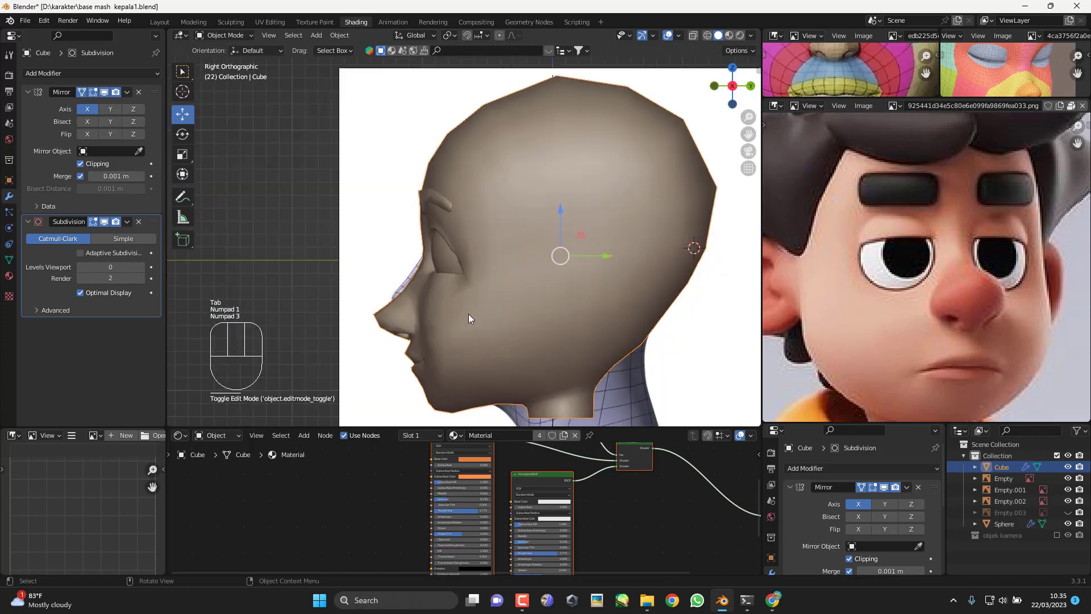
scroll(469, 314, up, 4)
key(Tab)
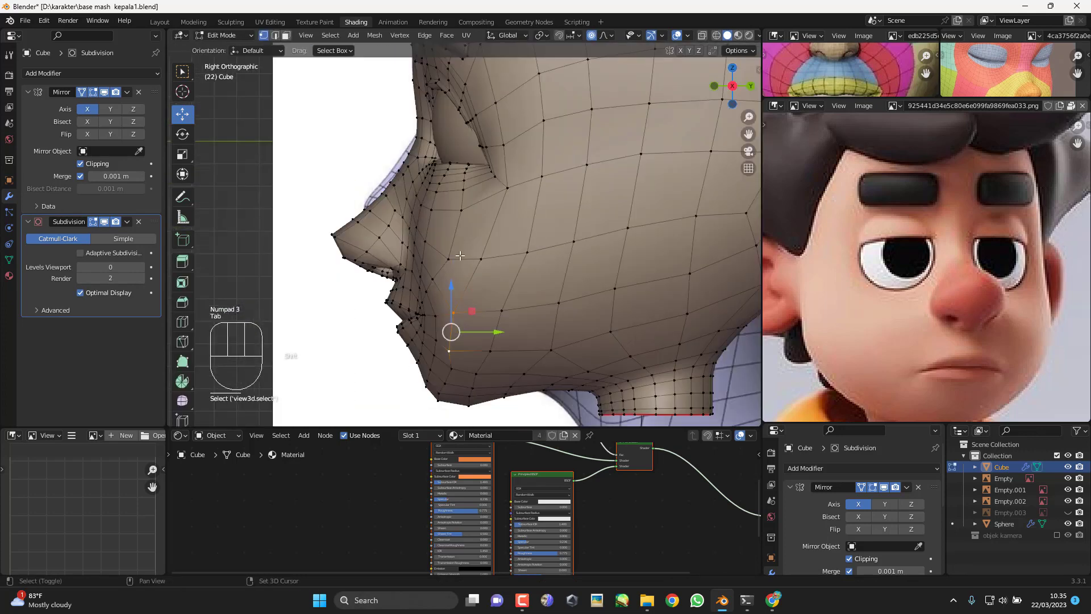
shift+scroll(460, 256, down, 3)
key(g)
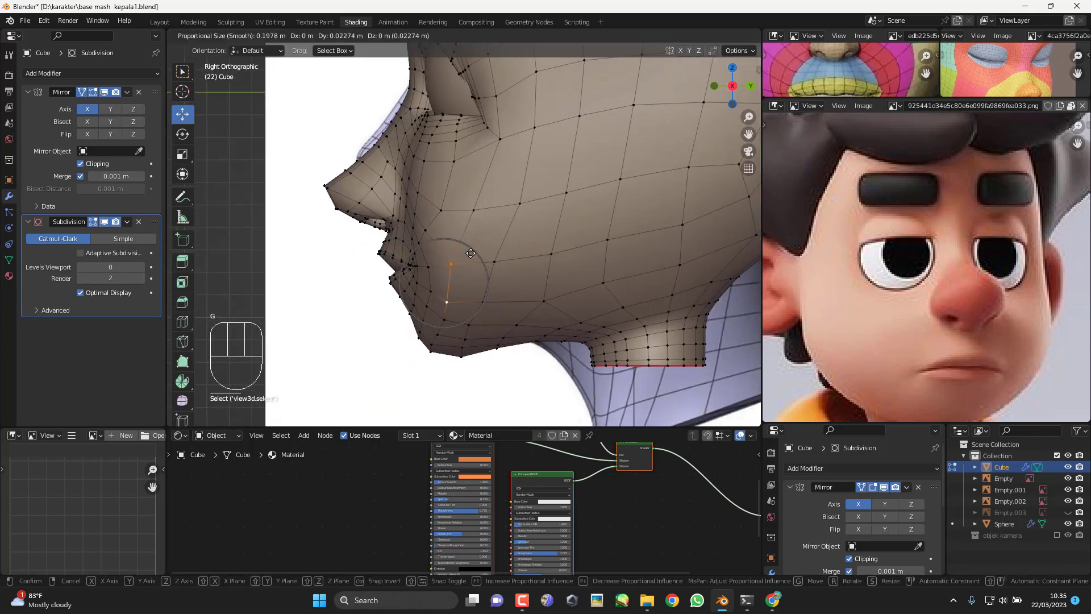
click(471, 253)
Step: Move individual cheek vertices beside the mouth and nose in side view to even out the edge spacing
click(452, 262)
key(g)
click(455, 261)
click(439, 204)
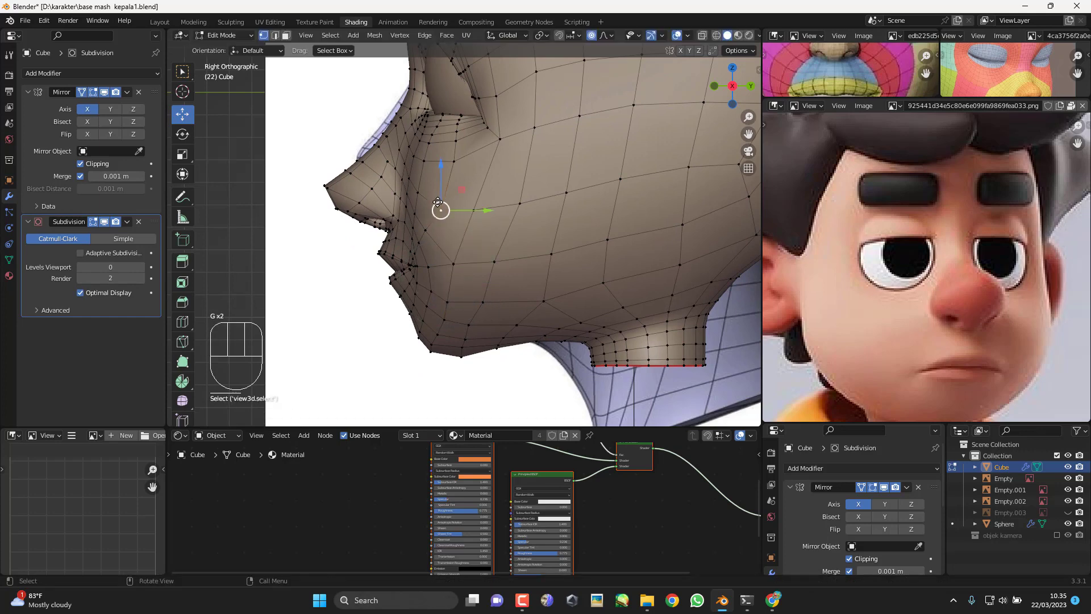
key(g)
click(444, 205)
key(g)
click(498, 209)
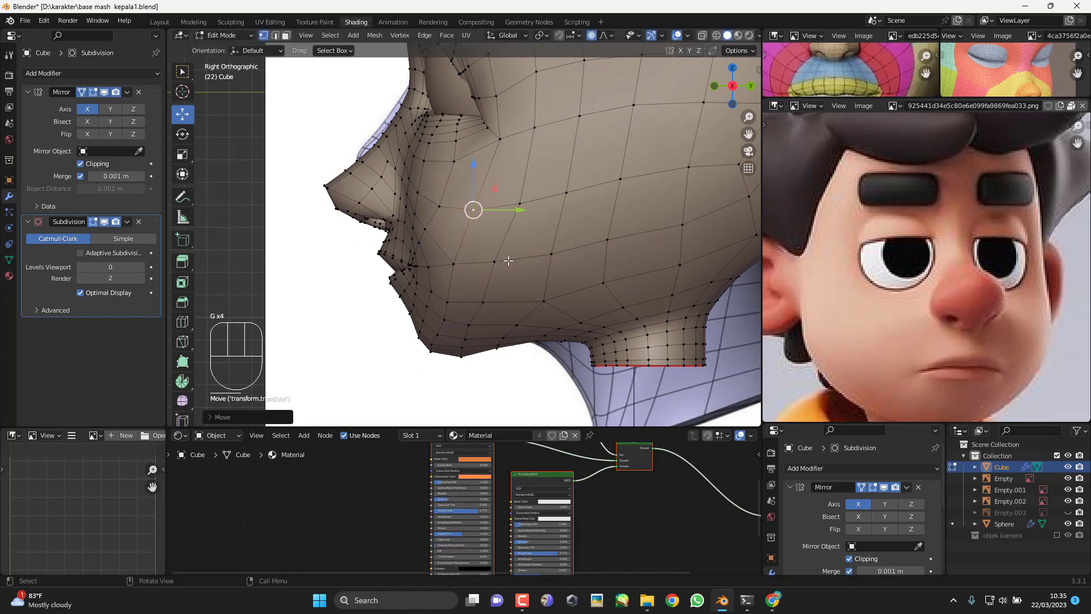
Step: Move the lower cheek vertex behind the mouth and a vertex near the chin's lower edge in side view
key(g)
click(515, 260)
key(g)
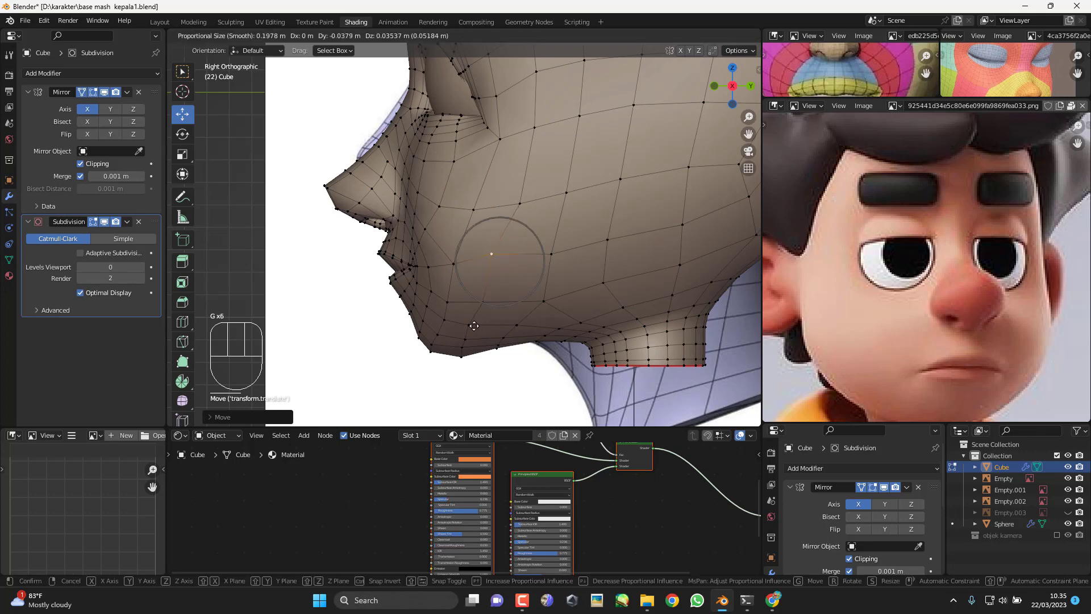
click(470, 328)
click(476, 325)
key(g)
click(478, 325)
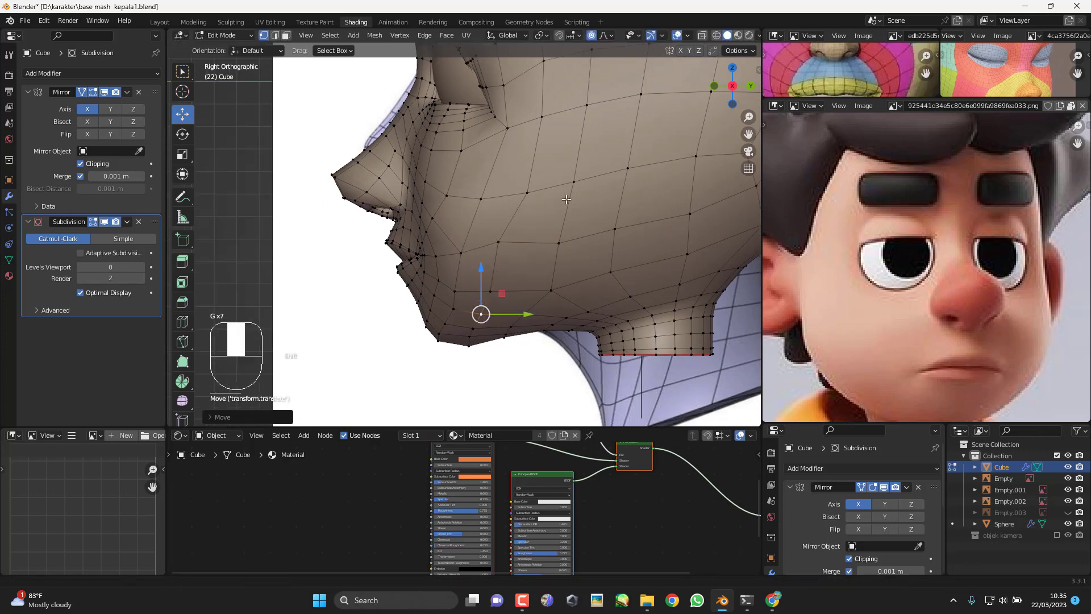
Step: Vertex Slide two vertices on the side of the chin along their edges in side view
scroll(560, 237, up, 3)
key(g)
key(g)
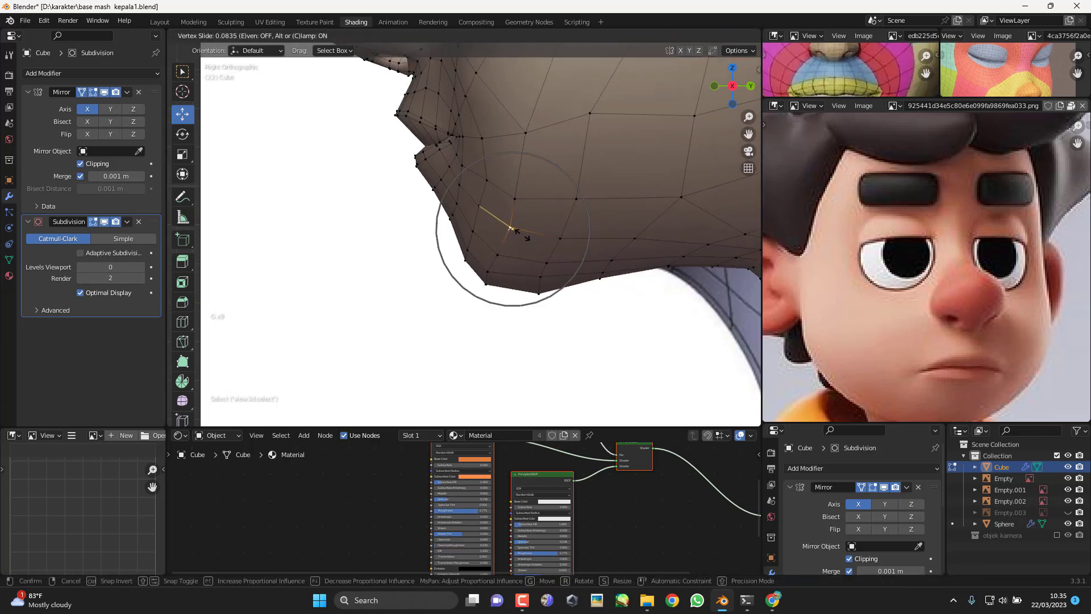
click(527, 238)
click(581, 194)
key(g)
key(g)
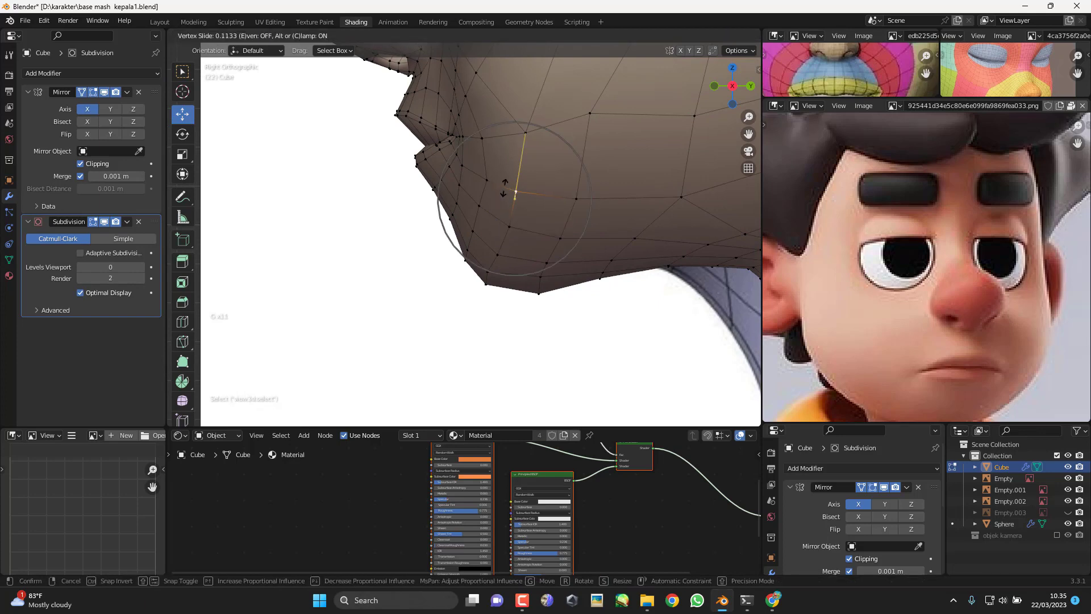
click(531, 216)
Step: Move the vertices along the chin's underside down and back with proportional editing, and adjust the one above them
click(550, 273)
key(g)
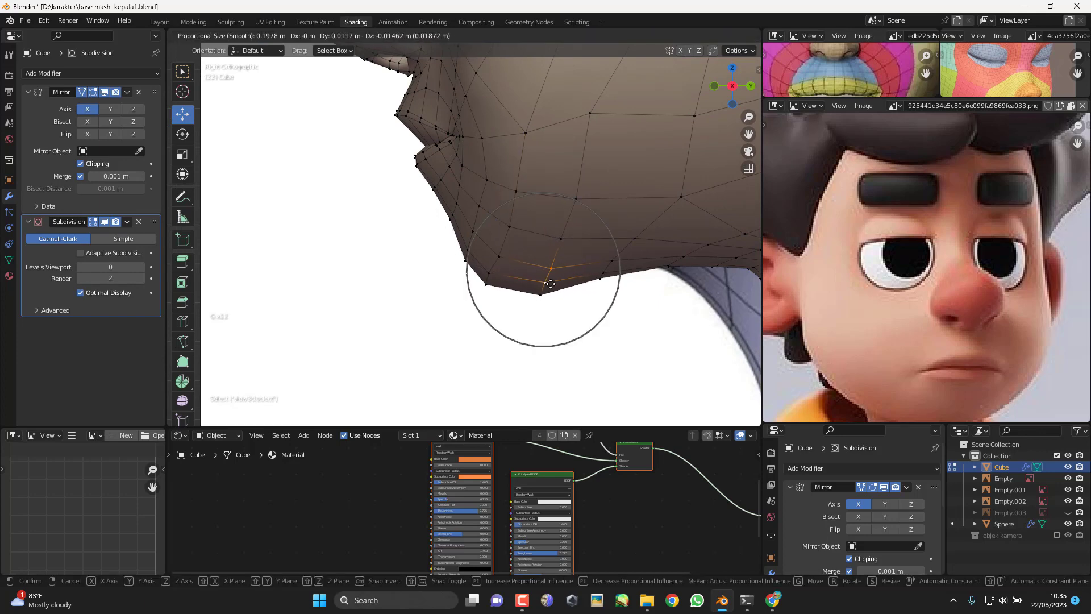
click(561, 283)
click(610, 270)
key(g)
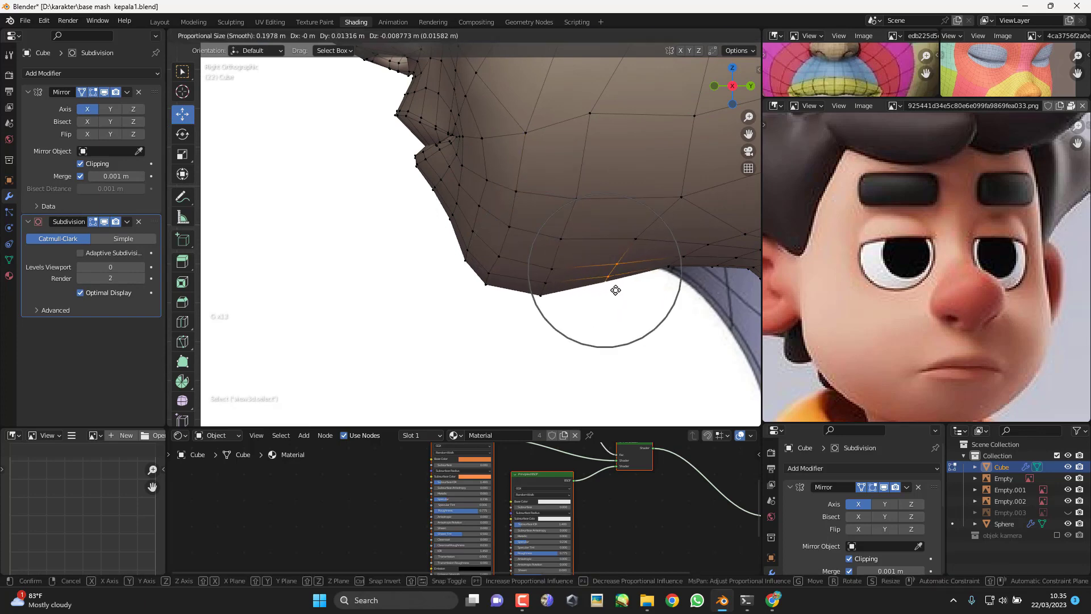
click(618, 286)
key(g)
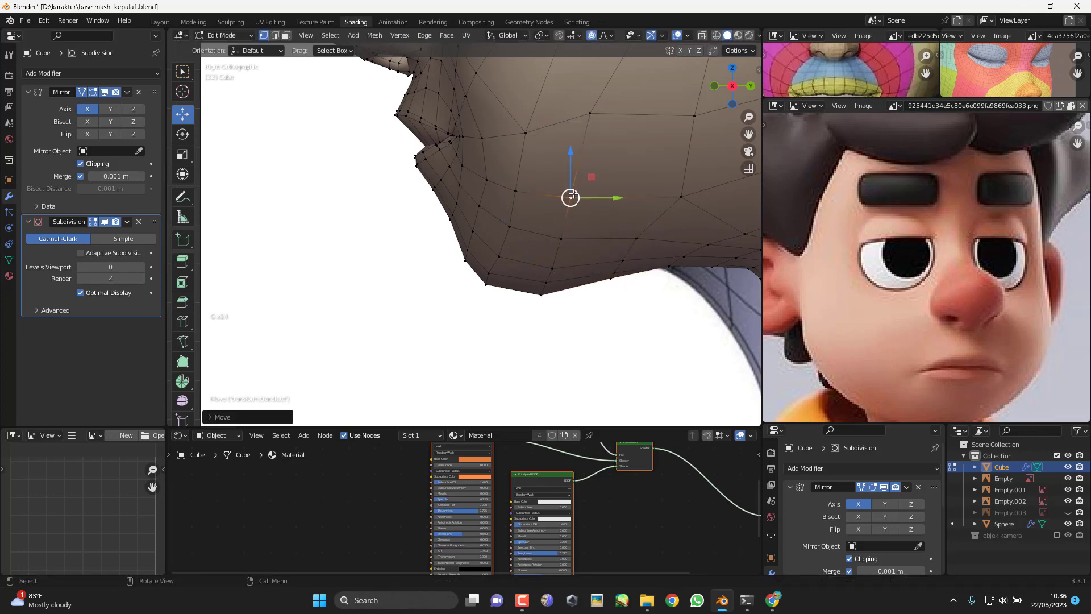
Step: Check the head from the front in Object Mode, and adjust the lower jawline vertex in Edit Mode
key(KP_1)
scroll(589, 223, down, 3)
key(Tab)
scroll(567, 266, up, 2)
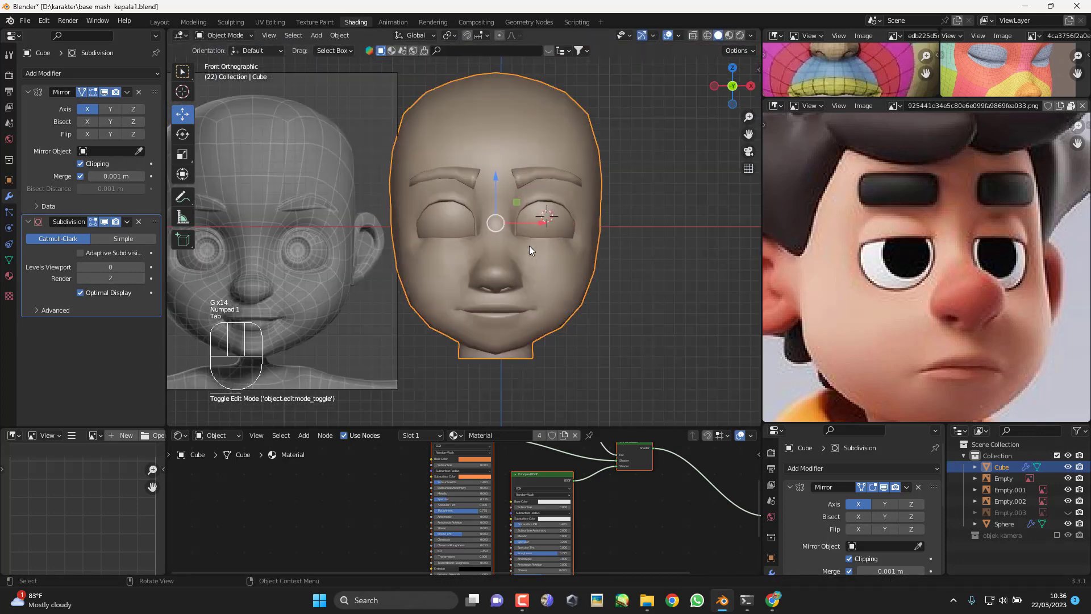
key(Tab)
scroll(567, 299, up, 4)
click(569, 302)
scroll(574, 311, up, 1)
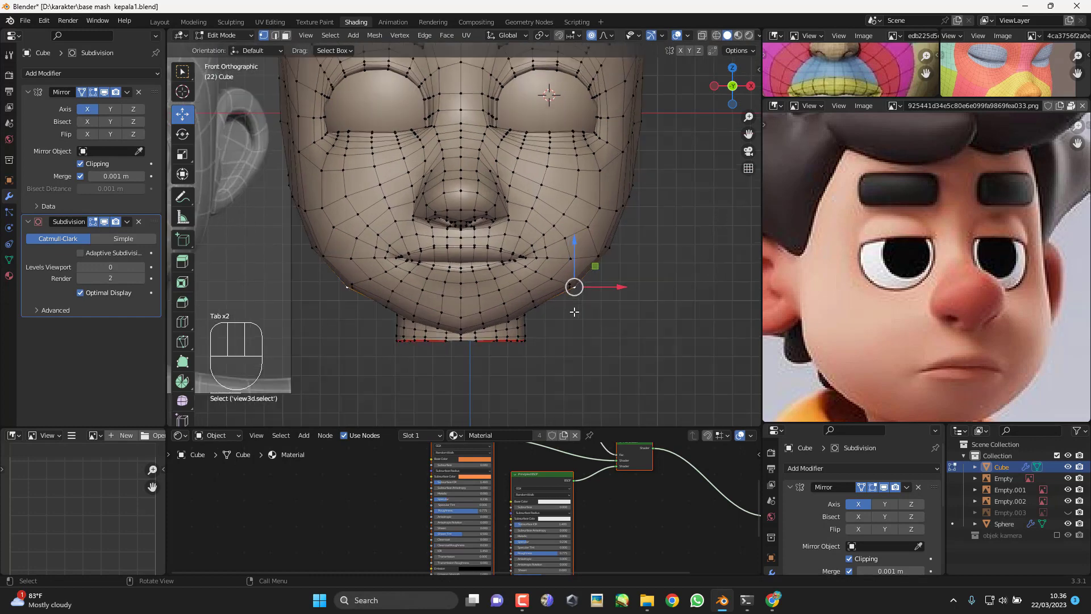
key(g)
key(Tab)
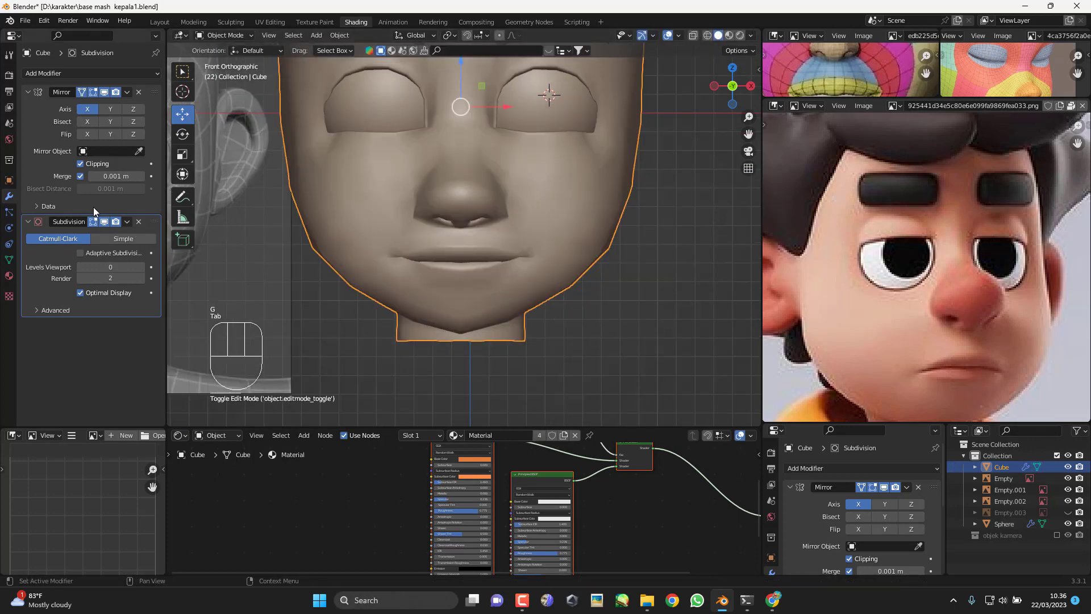
Step: Set the Subdivision viewport level to 1 and inspect the smoothed head from several angles
click(141, 266)
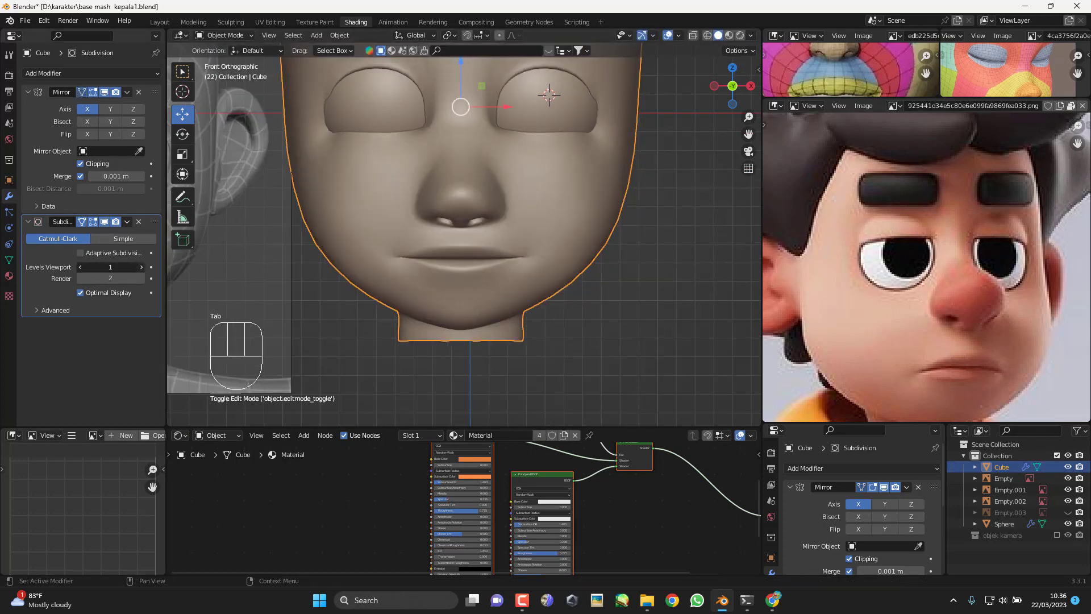
scroll(323, 282, down, 3)
middle_drag(558, 326, 507, 268)
shift+middle_drag(507, 267, 474, 158)
scroll(504, 196, up, 2)
middle_drag(503, 196, 604, 236)
scroll(491, 211, up, 3)
Step: Open the mirrored eyeball sphere in Edit Mode and move its mesh slightly inward along X in front view
click(601, 125)
key(KP_1)
key(Tab)
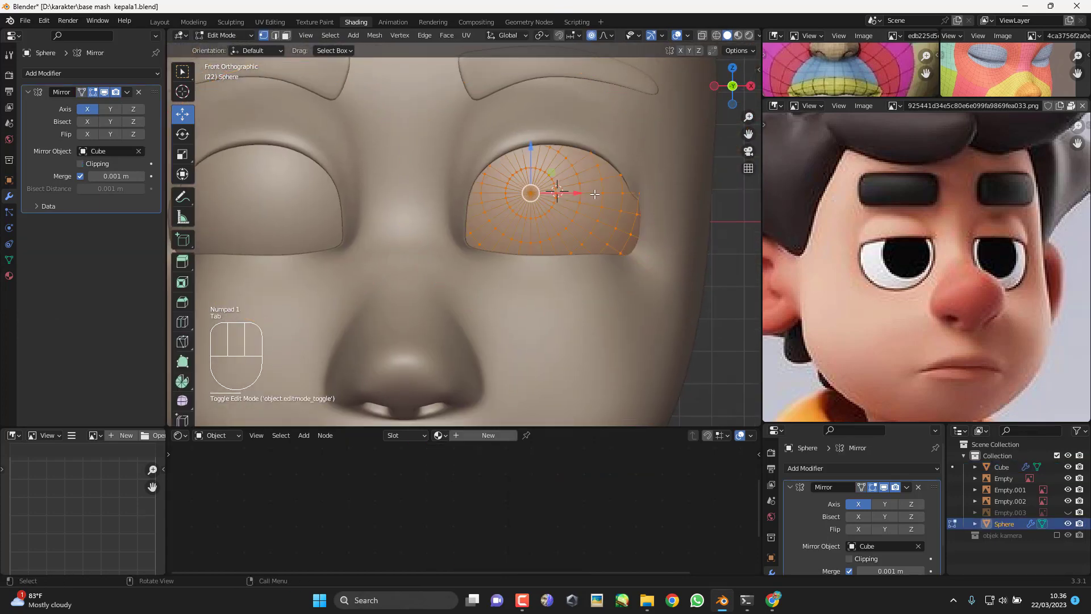
drag(583, 194, 573, 196)
Step: Fine-tune the eyeball mesh's depth and height inside the eye opening, and return to Object Mode
middle_drag(573, 197, 590, 261)
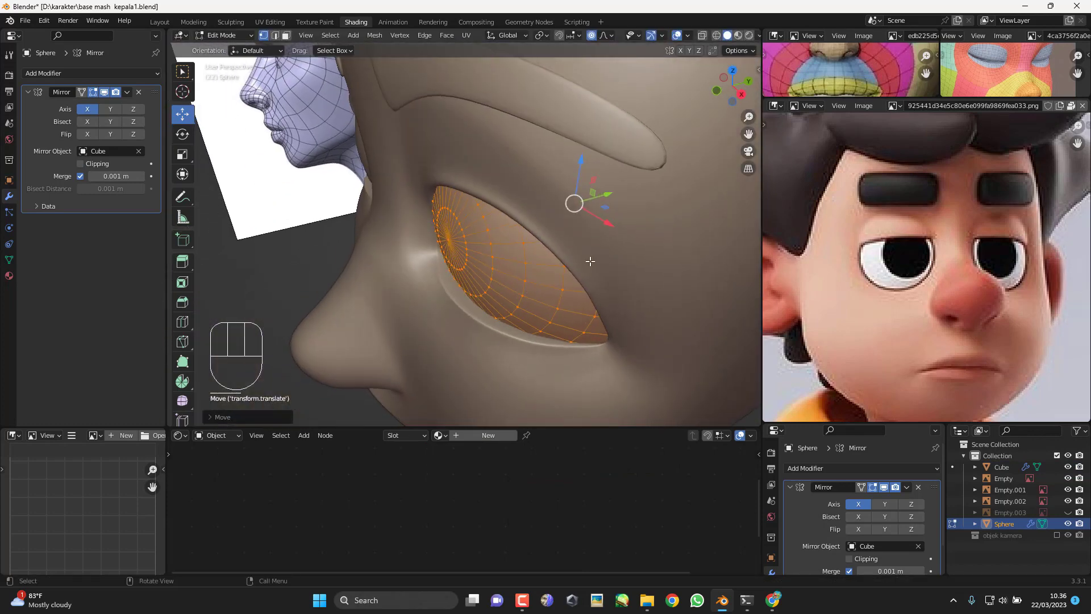
drag(612, 192, 609, 194)
mouse_move(542, 250)
middle_down()
mouse_move(577, 261)
mouse_move(548, 234)
middle_up()
drag(577, 167, 575, 168)
key(KP_1)
key(Tab)
middle_drag(578, 292, 592, 275)
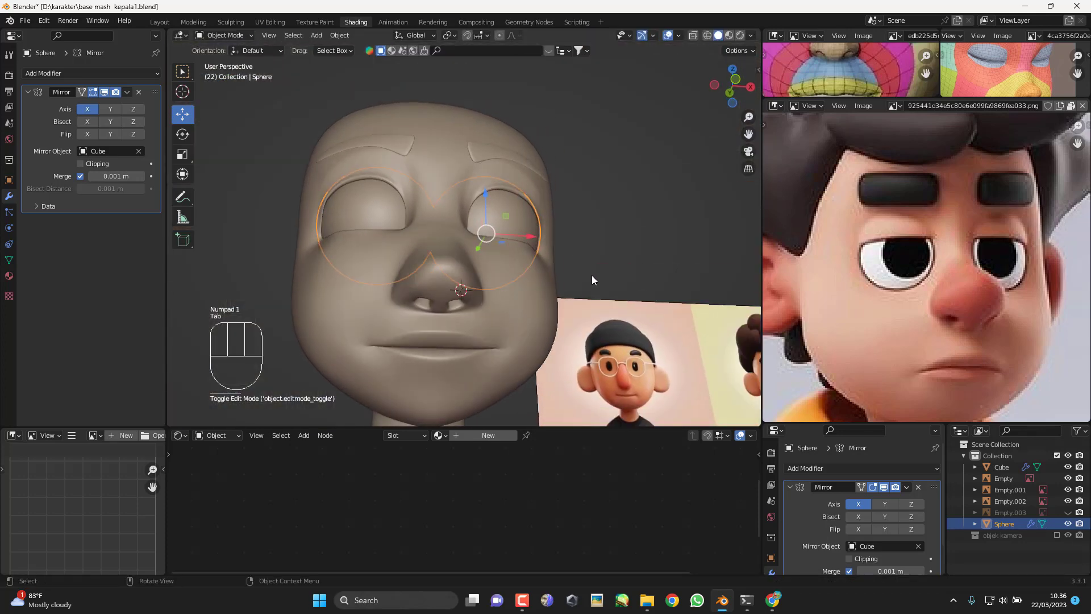
Step: Hide the character-sheet reference image behind the head and review the head from the front and at an angle
key(KP_1)
click(626, 213)
scroll(620, 250, down, 3)
middle_drag(562, 330, 570, 306)
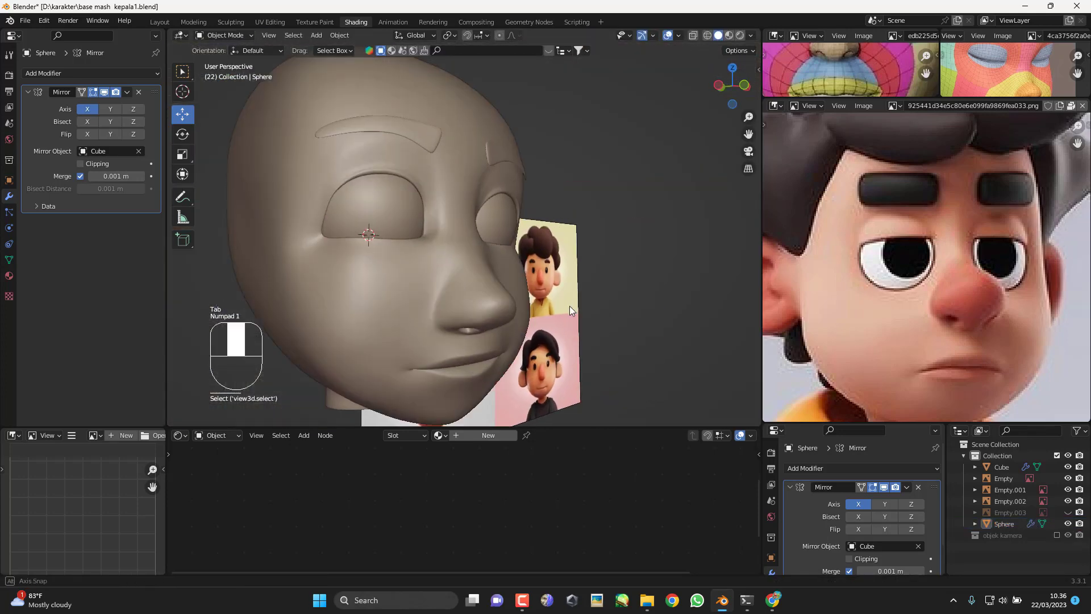
click(570, 287)
key(h)
middle_drag(492, 293, 594, 224)
key(KP_1)
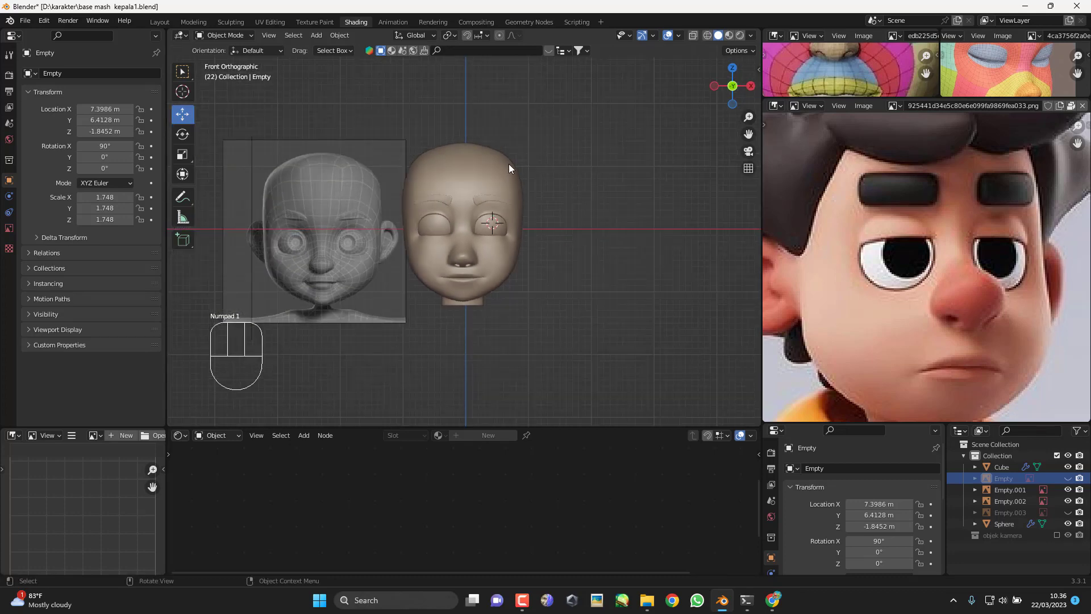
scroll(827, 267, down, 3)
middle_drag(497, 192, 444, 261)
key(KP_1)
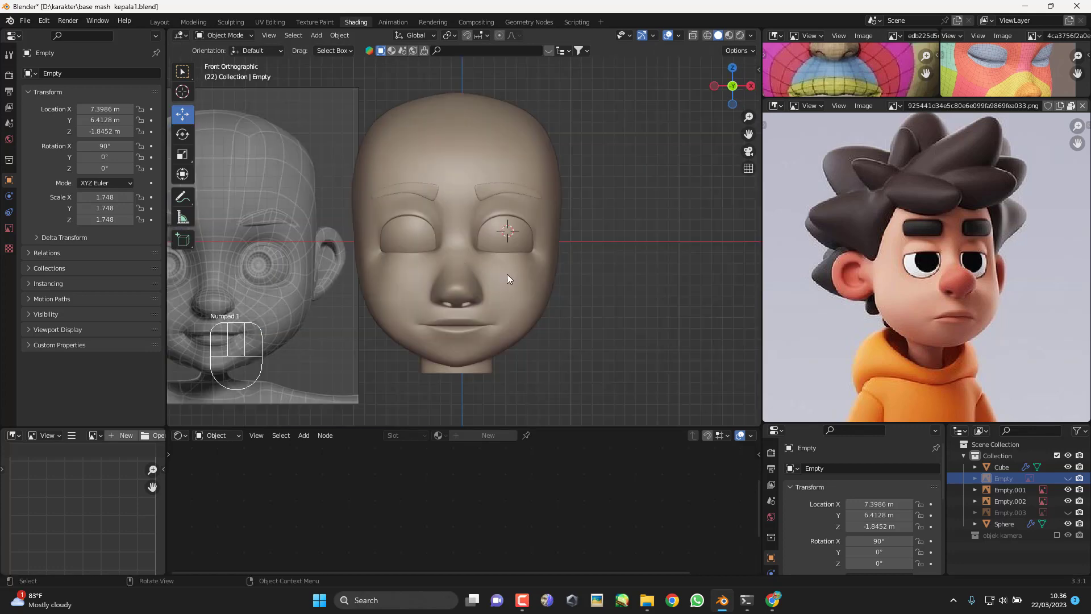